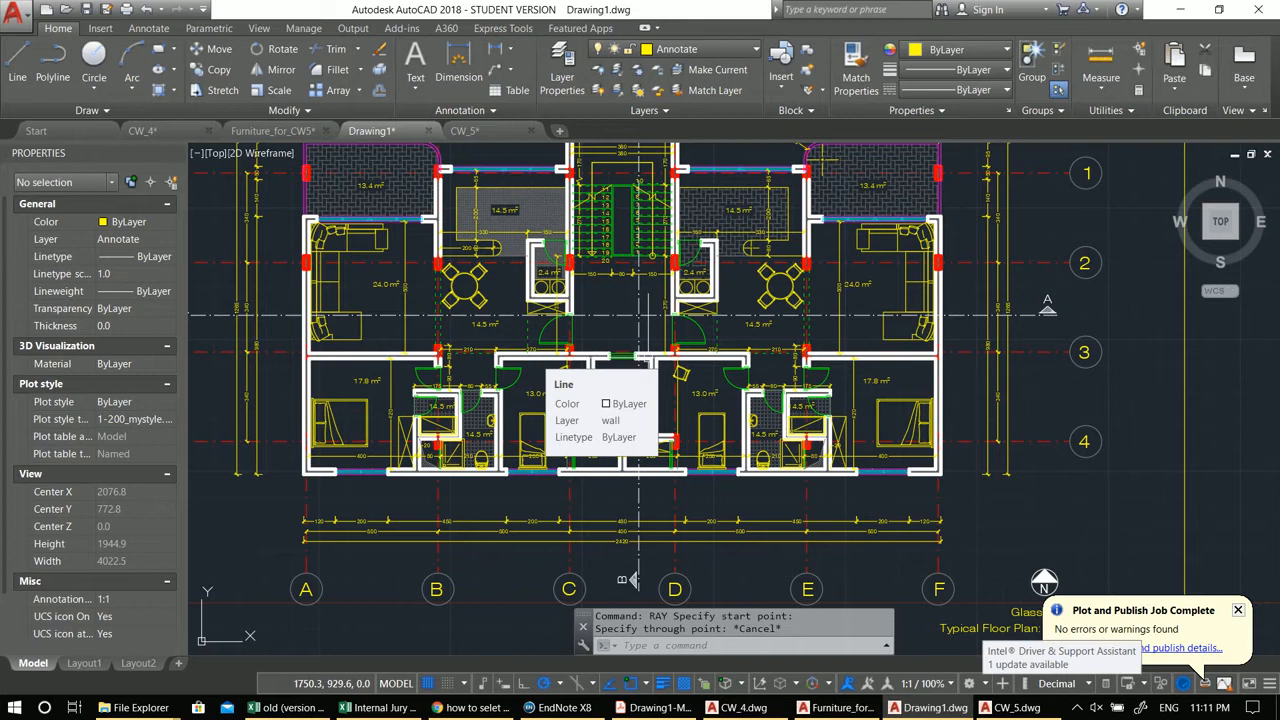
# Step: Survey the apartment floor plan by panning and zooming, turning the view a quarter turn with the ViewCube
pyautogui.moveTo(640, 315); pyautogui.dragTo(629, 335, button='middle')
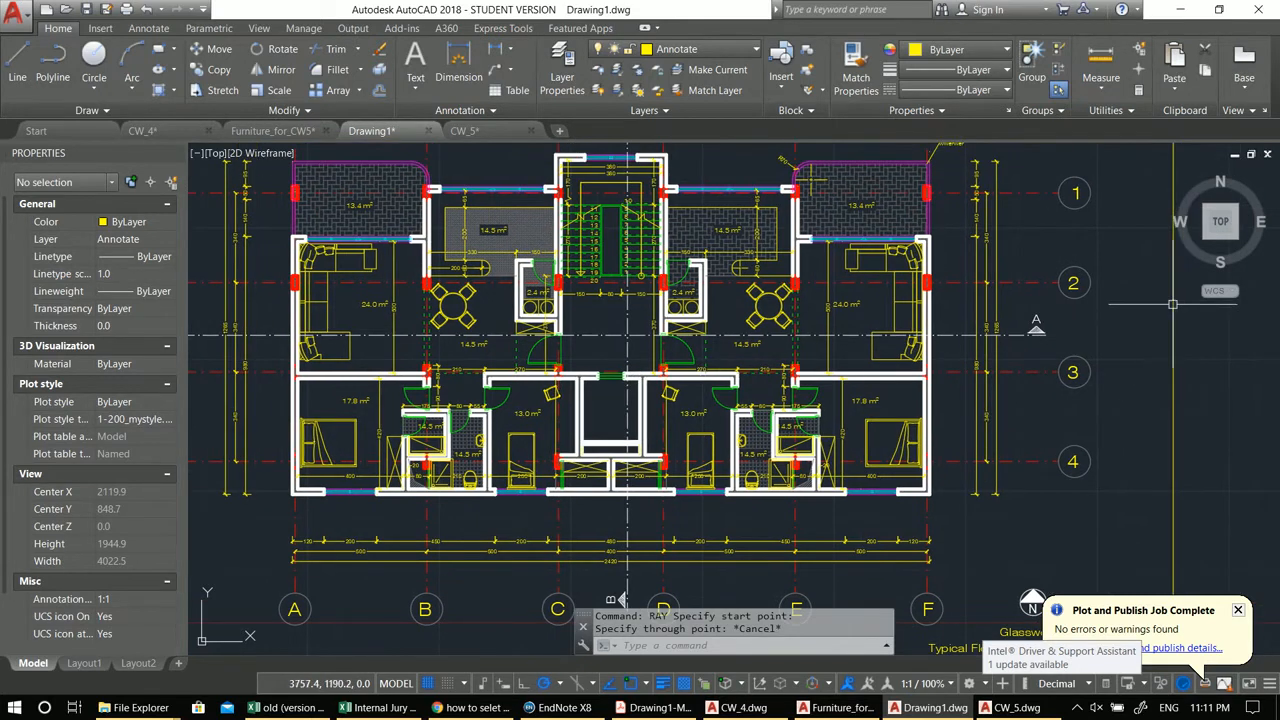
pyautogui.moveTo(1262, 222)
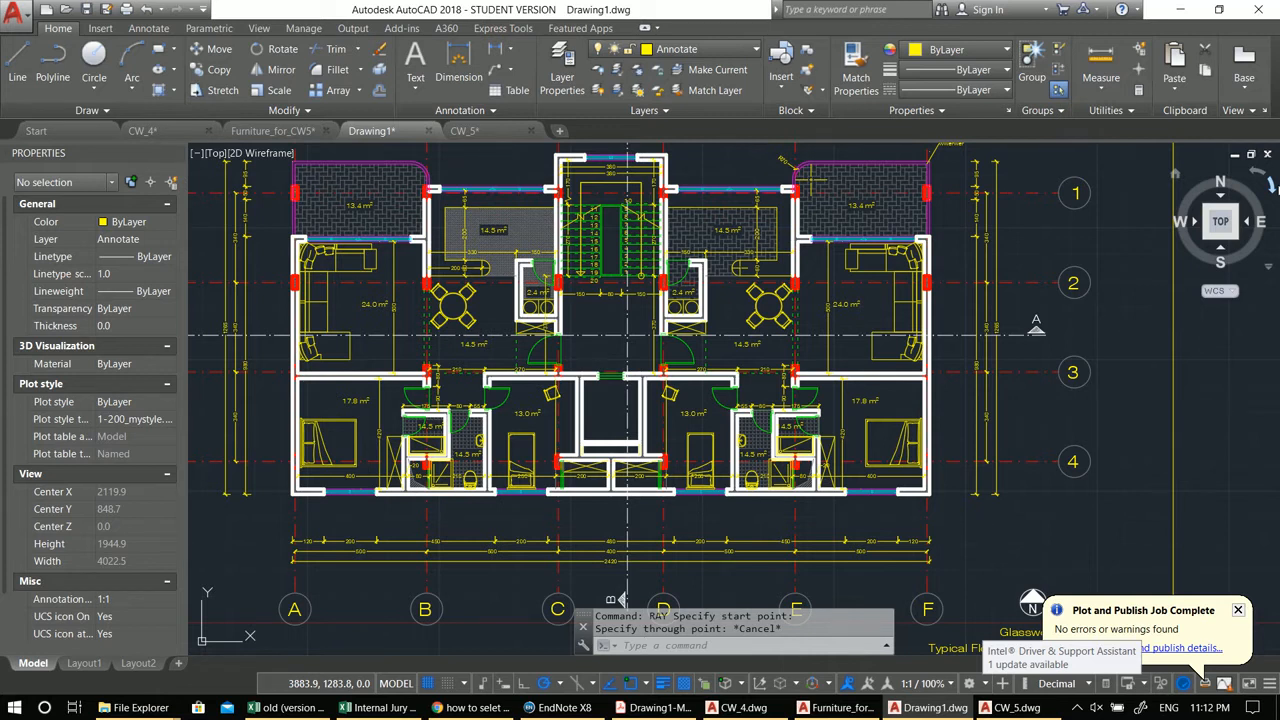
pyautogui.scroll(-3, 750, 349)
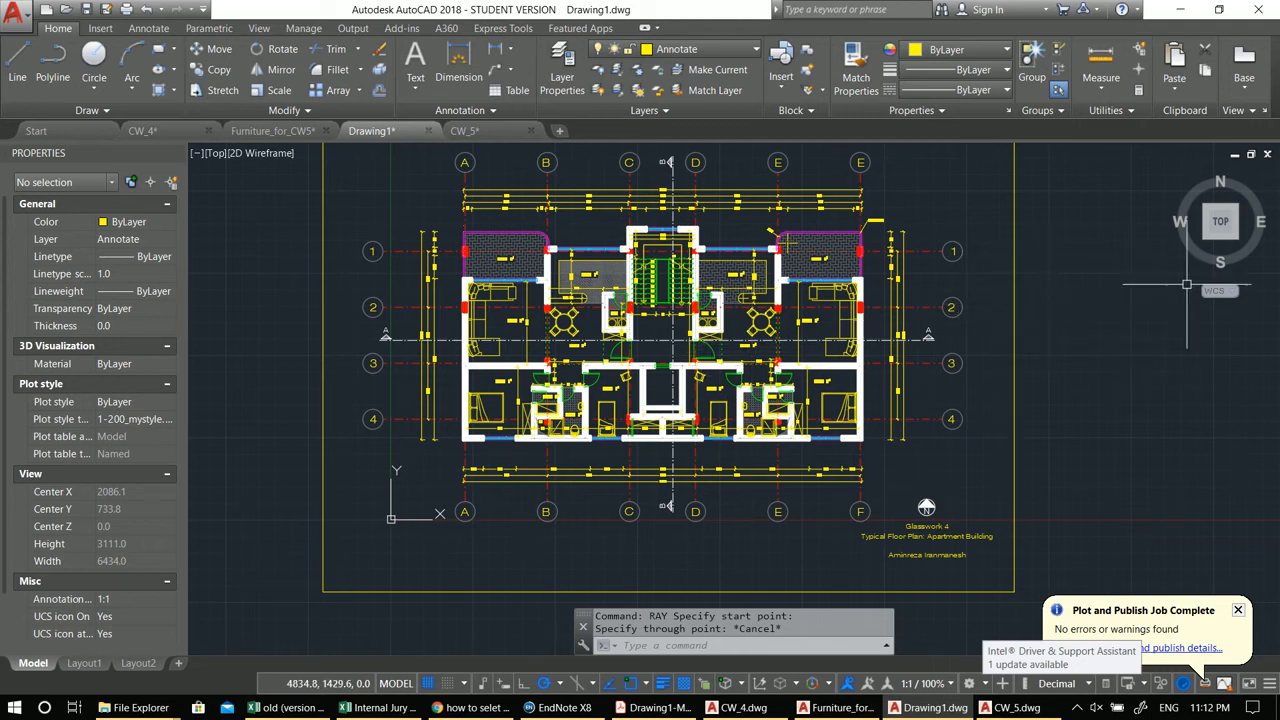
pyautogui.scroll(2, 647, 190)
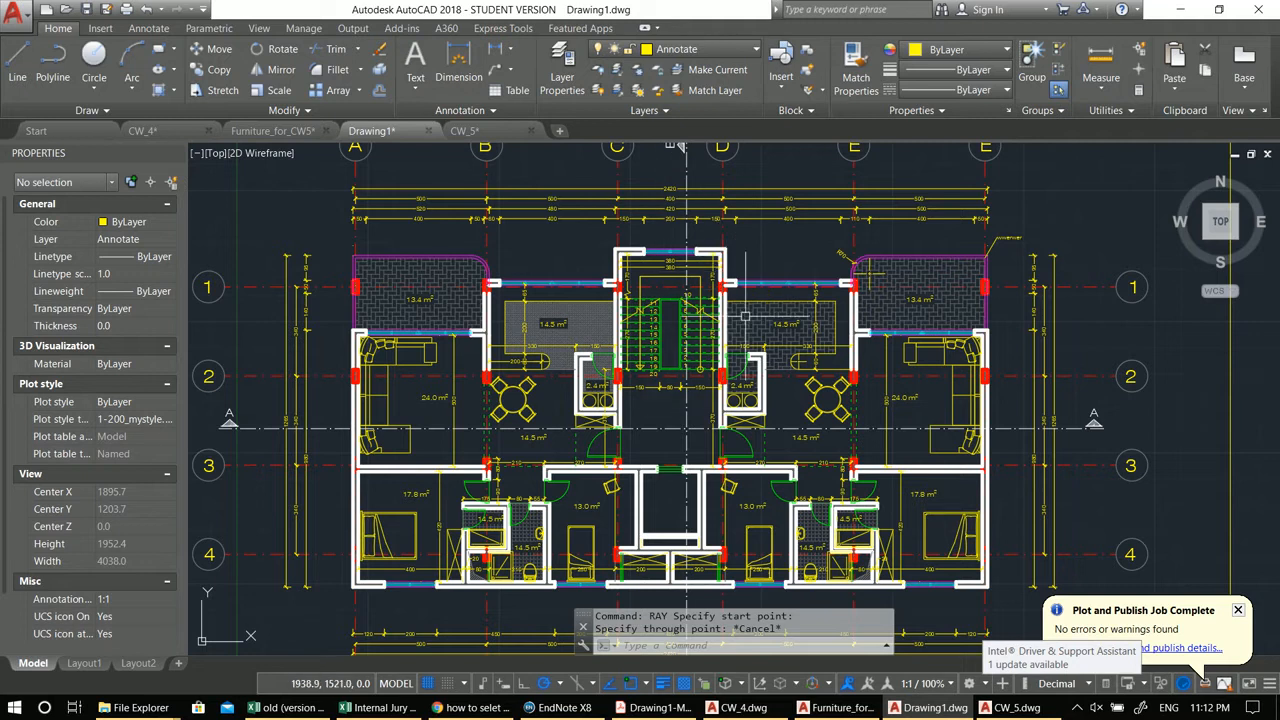
pyautogui.moveTo(771, 441); pyautogui.dragTo(712, 416, button='middle')
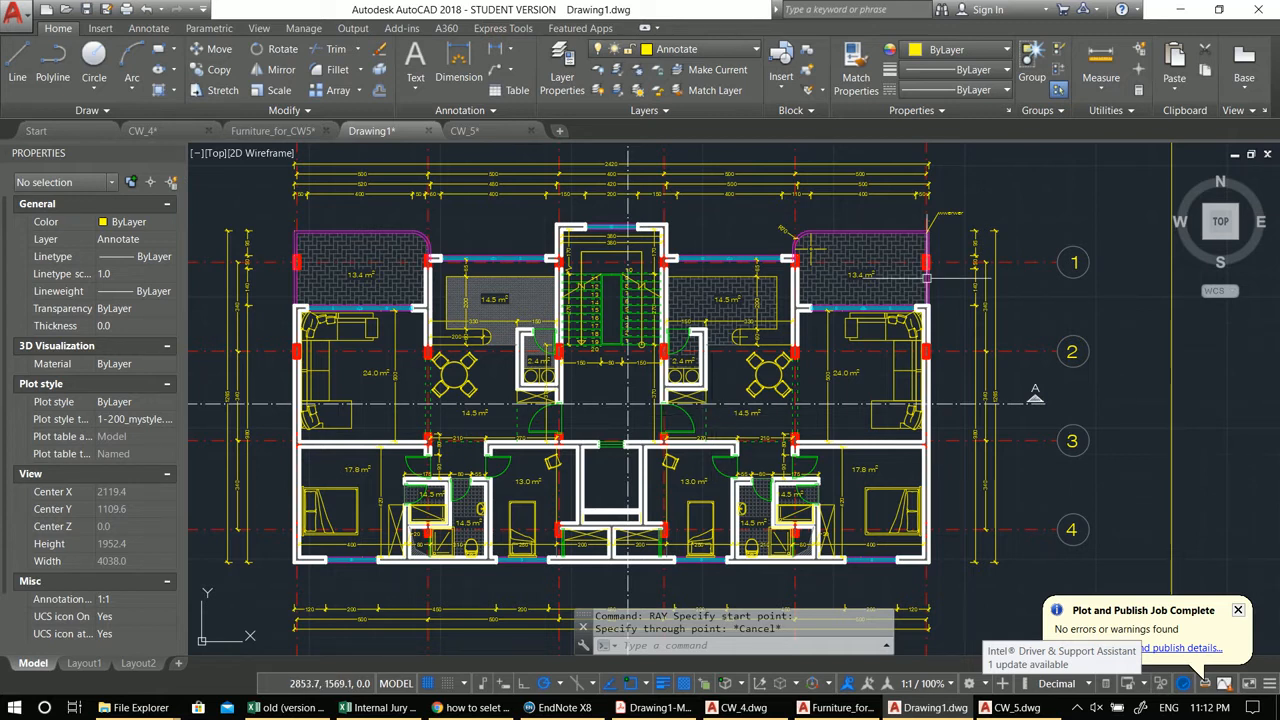
pyautogui.scroll(-2, 927, 278)
pyautogui.moveTo(1002, 307); pyautogui.dragTo(745, 307, button='middle')
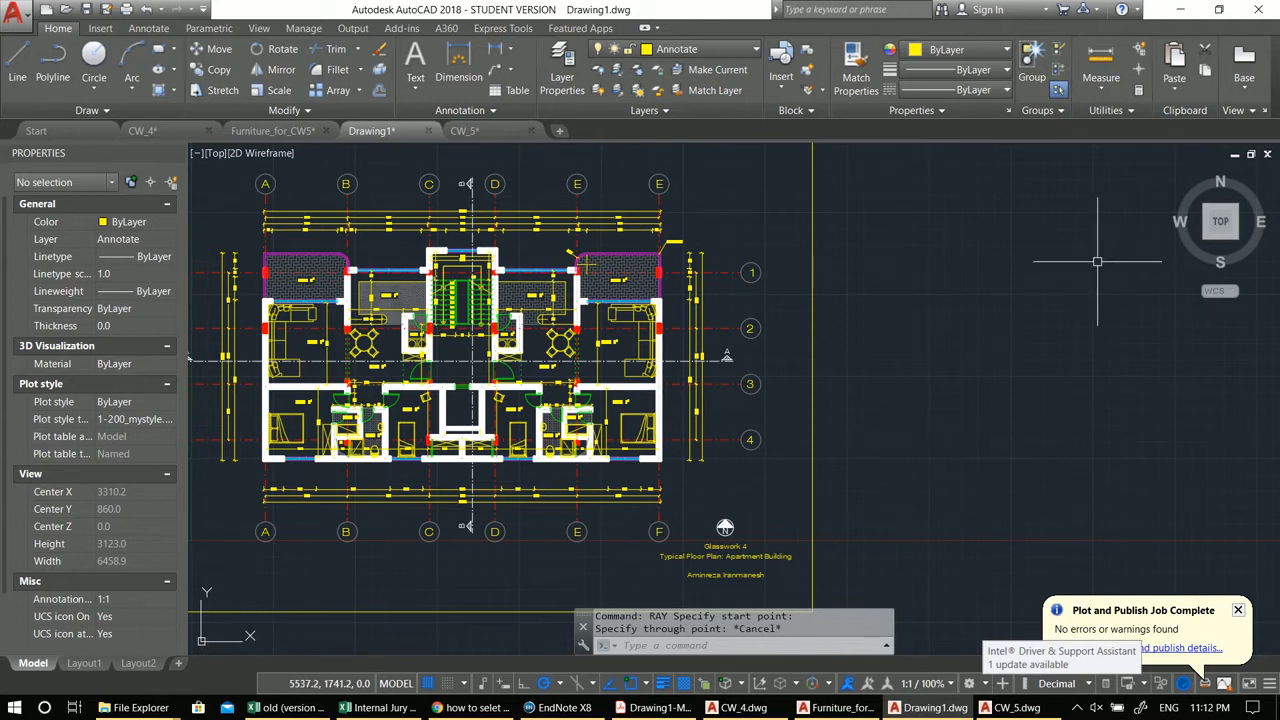
pyautogui.click(1269, 186)
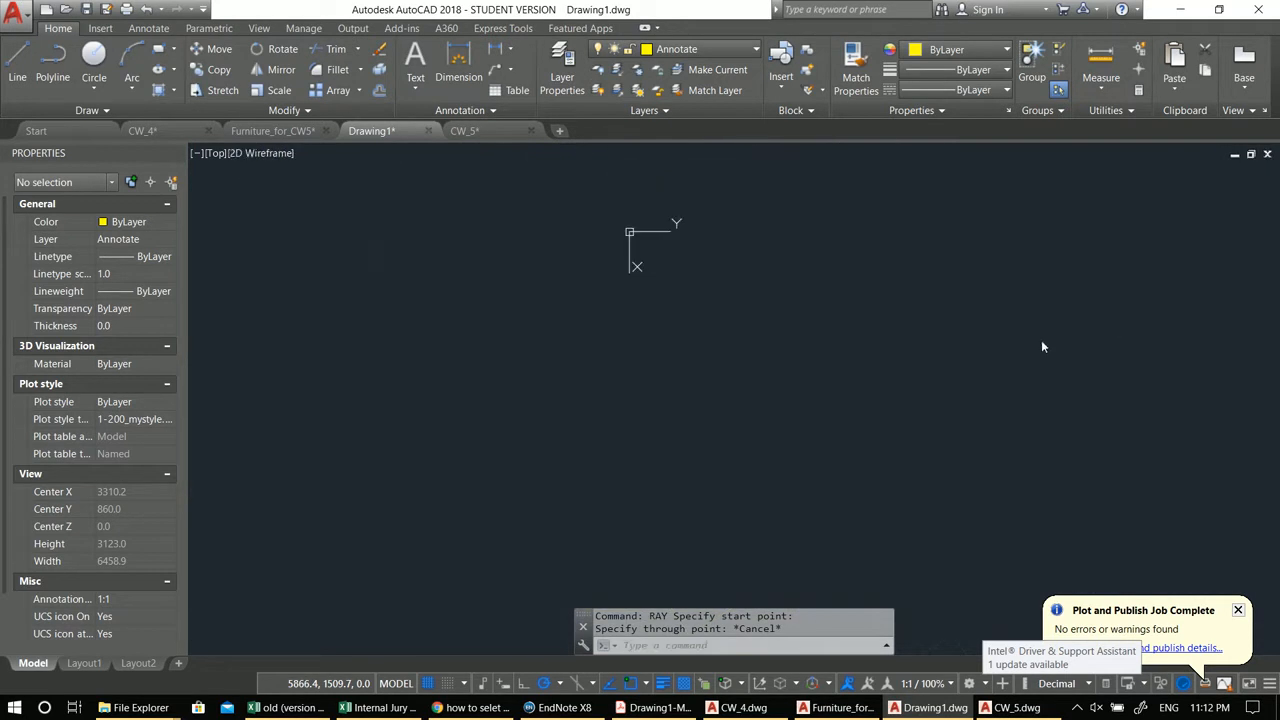
pyautogui.scroll(8, 720, 245)
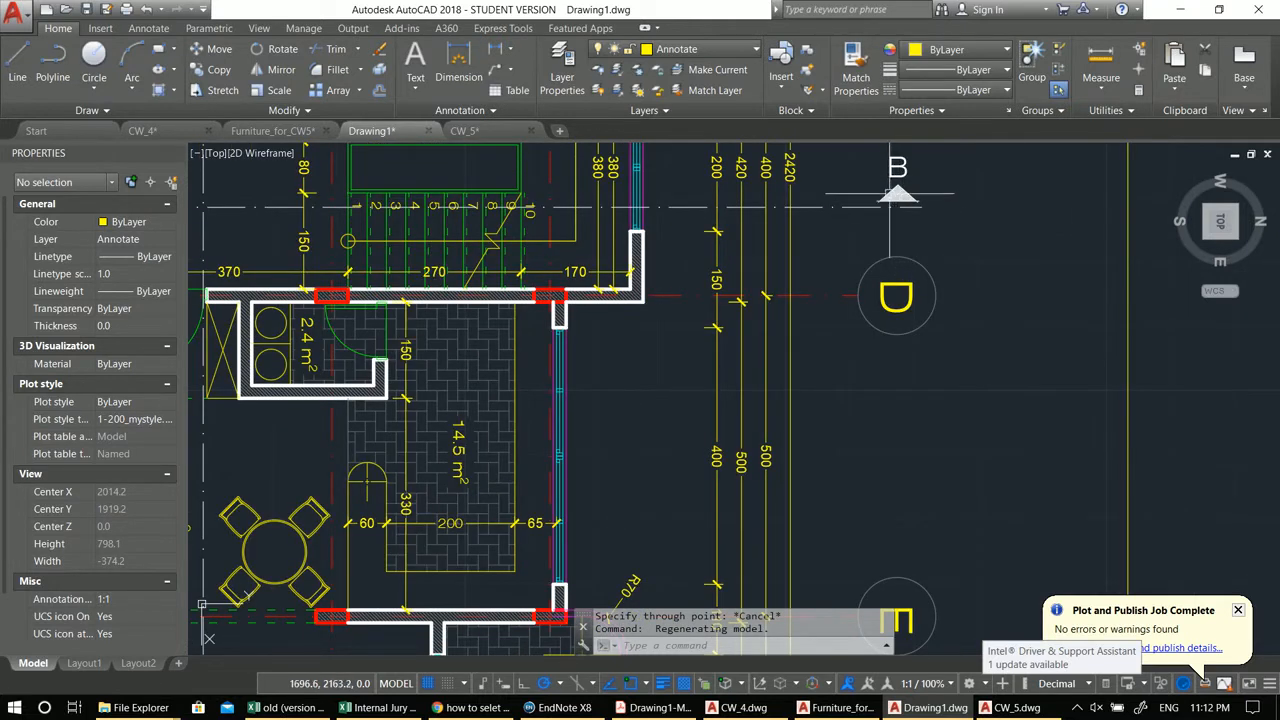
pyautogui.scroll(-2, 884, 600)
pyautogui.scroll(-4, 876, 333)
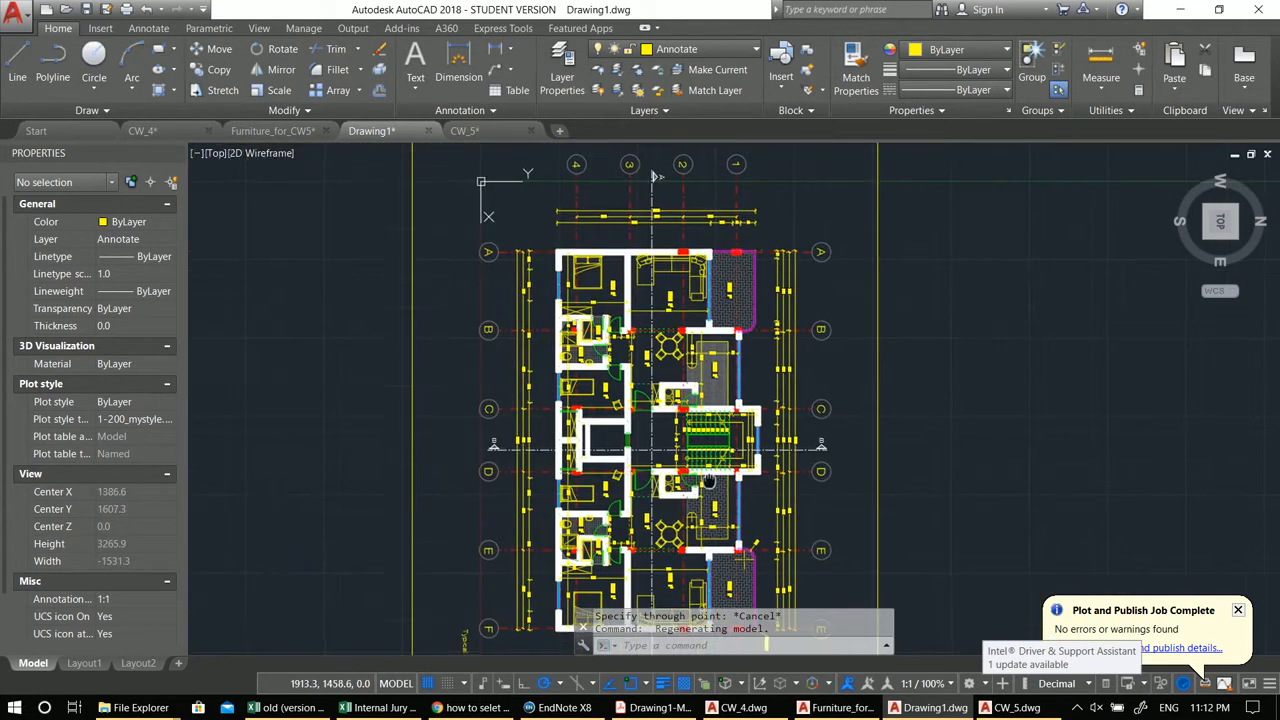
# Step: Create a new layer named Guidlins with colour 252, switch off its plotting, and close the layer manager
pyautogui.click(563, 65)
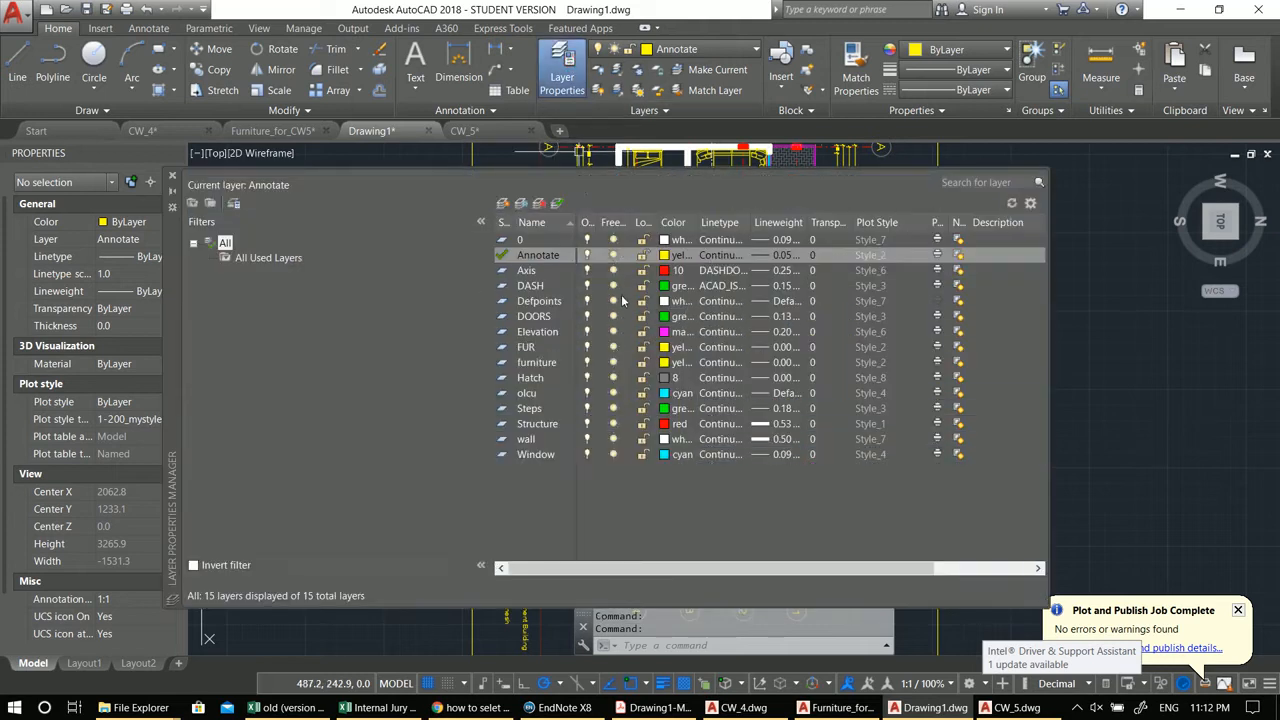
pyautogui.click(502, 204)
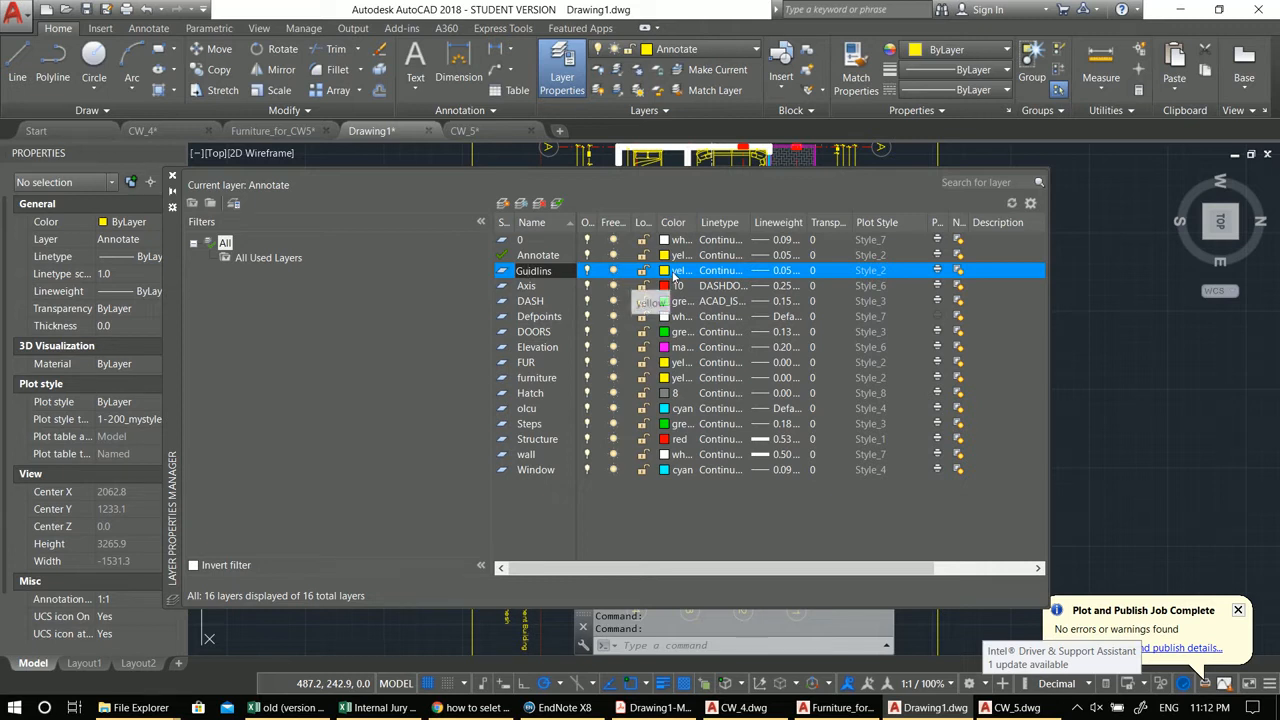
pyautogui.click(668, 271)
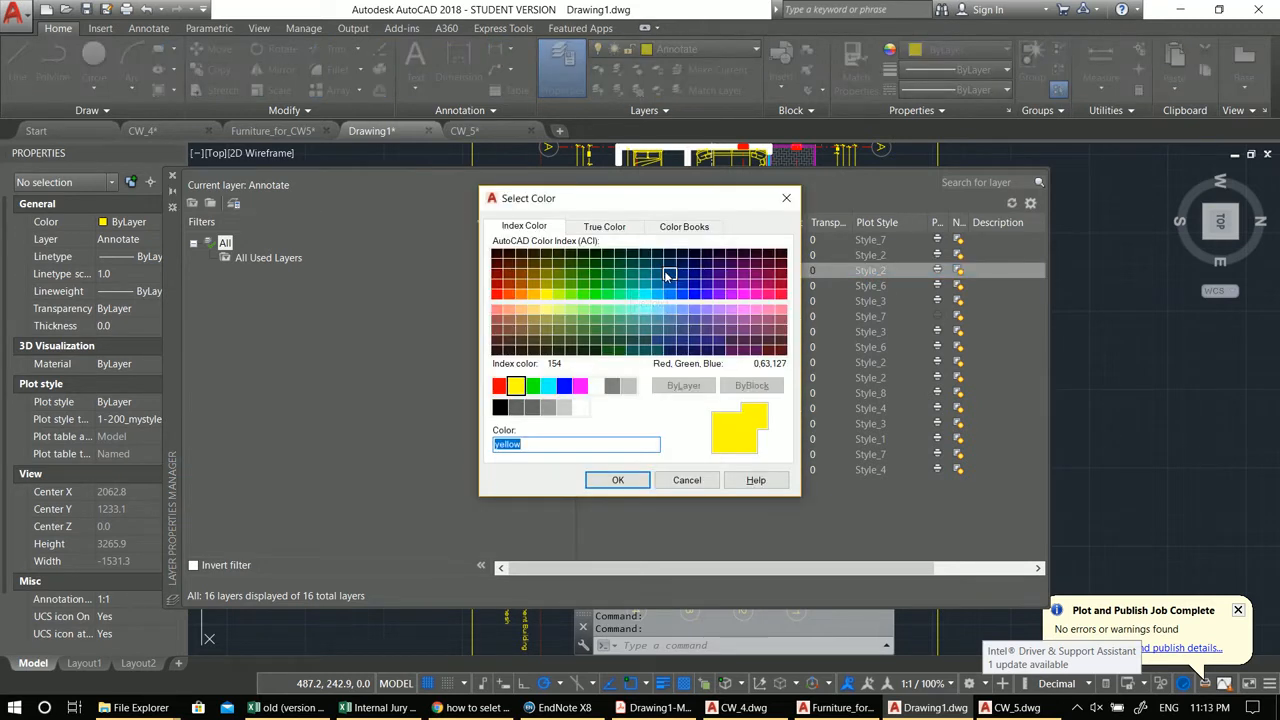
pyautogui.click(533, 408)
pyautogui.click(604, 480)
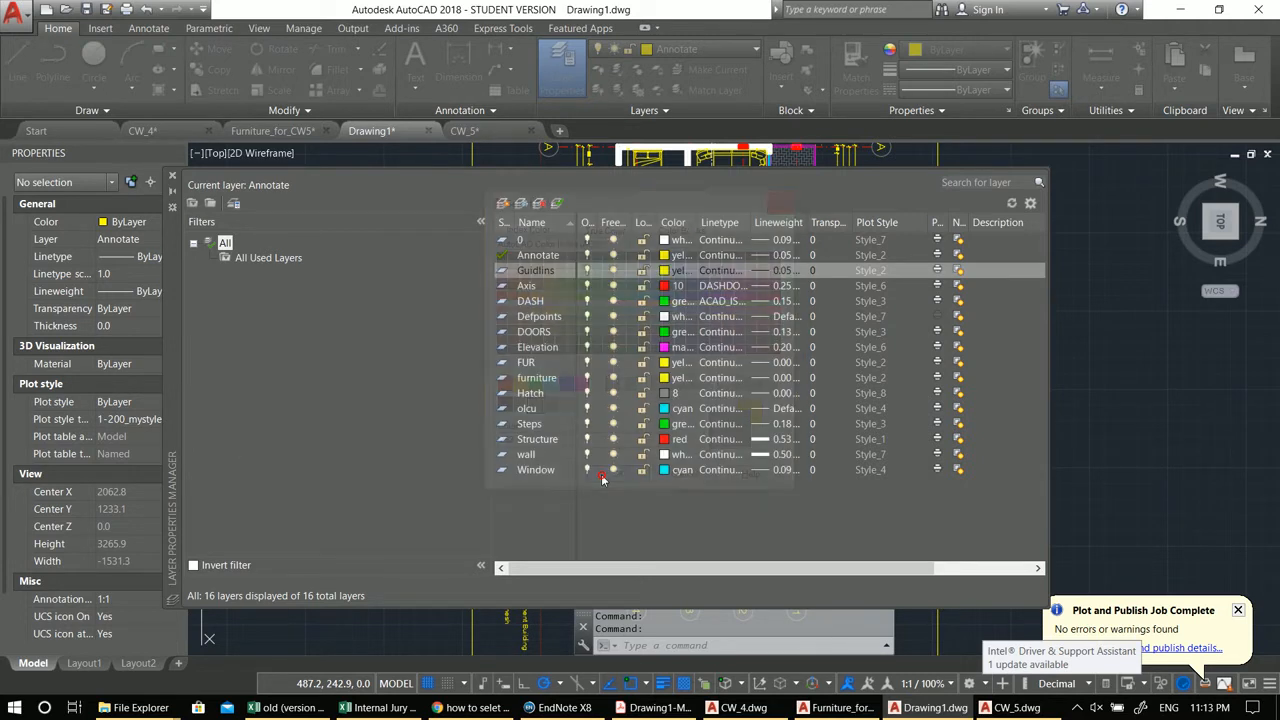
pyautogui.click(939, 272)
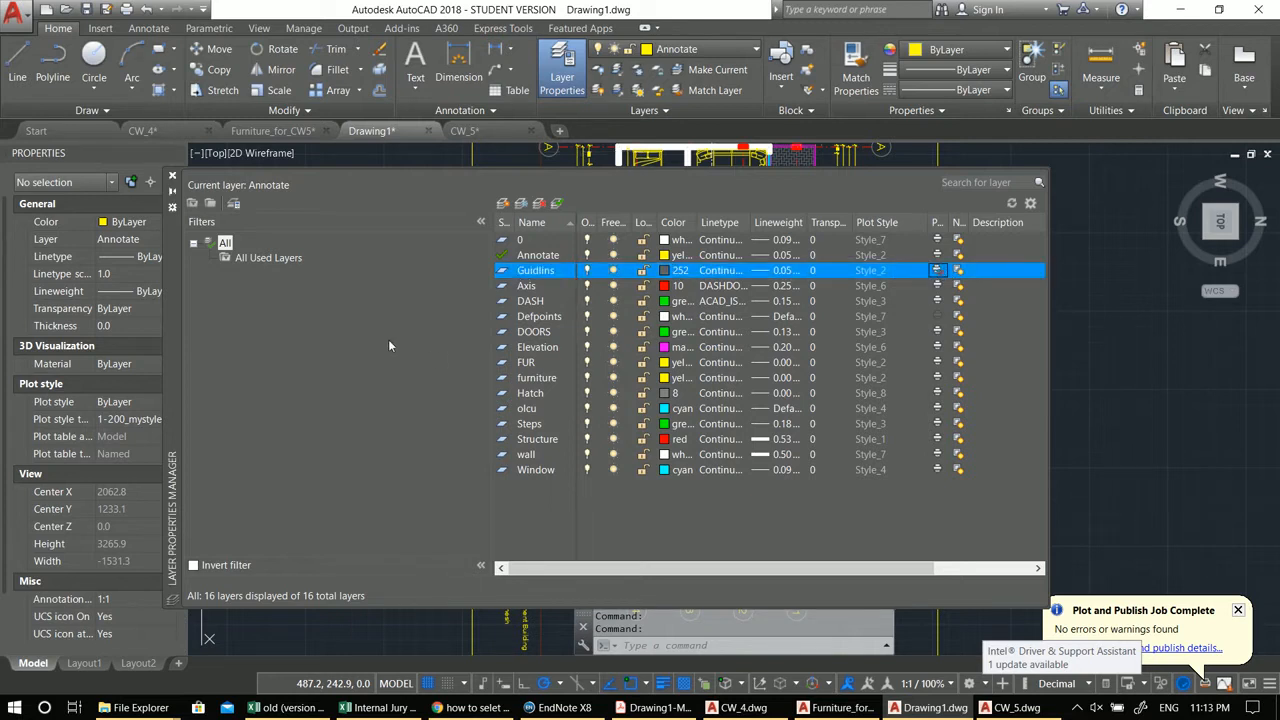
pyautogui.click(172, 177)
# Step: Make Guidlins the current layer
pyautogui.moveTo(666, 336); pyautogui.dragTo(667, 252, button='middle')
pyautogui.click(697, 49)
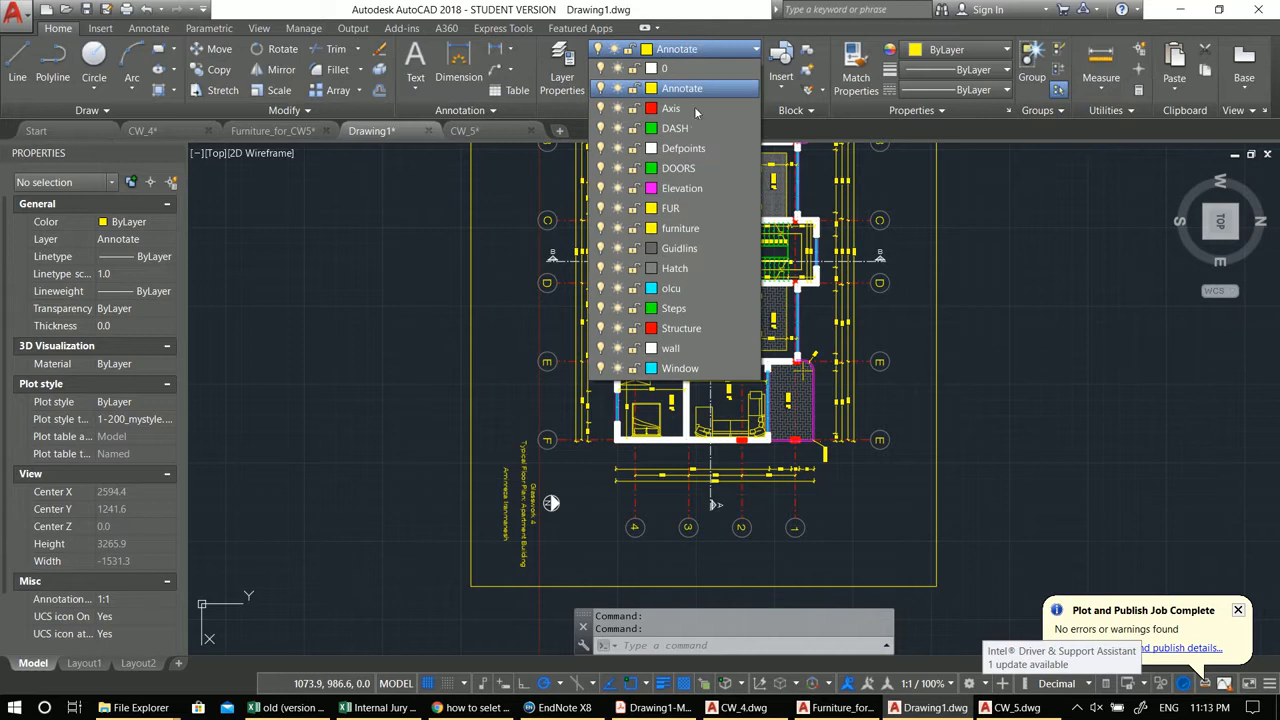
pyautogui.click(698, 247)
pyautogui.moveTo(700, 330); pyautogui.dragTo(743, 311, button='middle')
pyautogui.write('l')
pyautogui.press('Return')
pyautogui.press('Escape')
pyautogui.press('Escape')
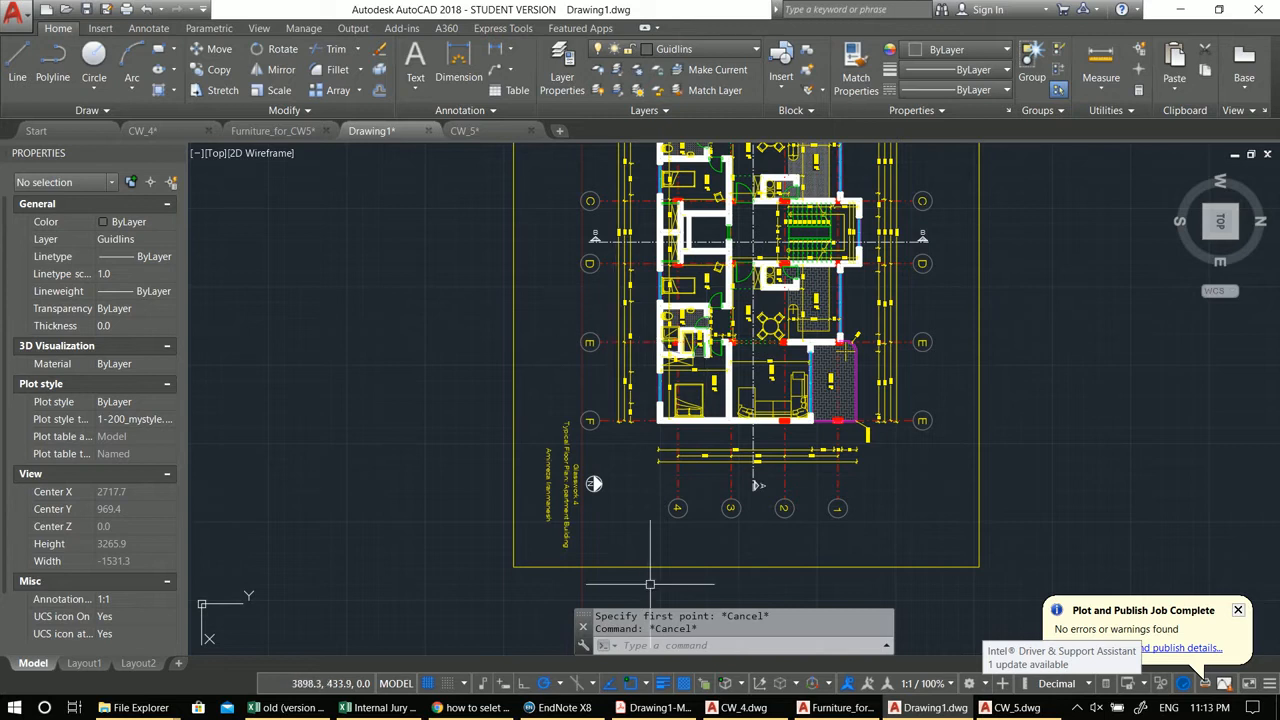
# Step: Start the Ray command and draw a stray diagonal ray below the plan
pyautogui.scroll(4, 706, 432)
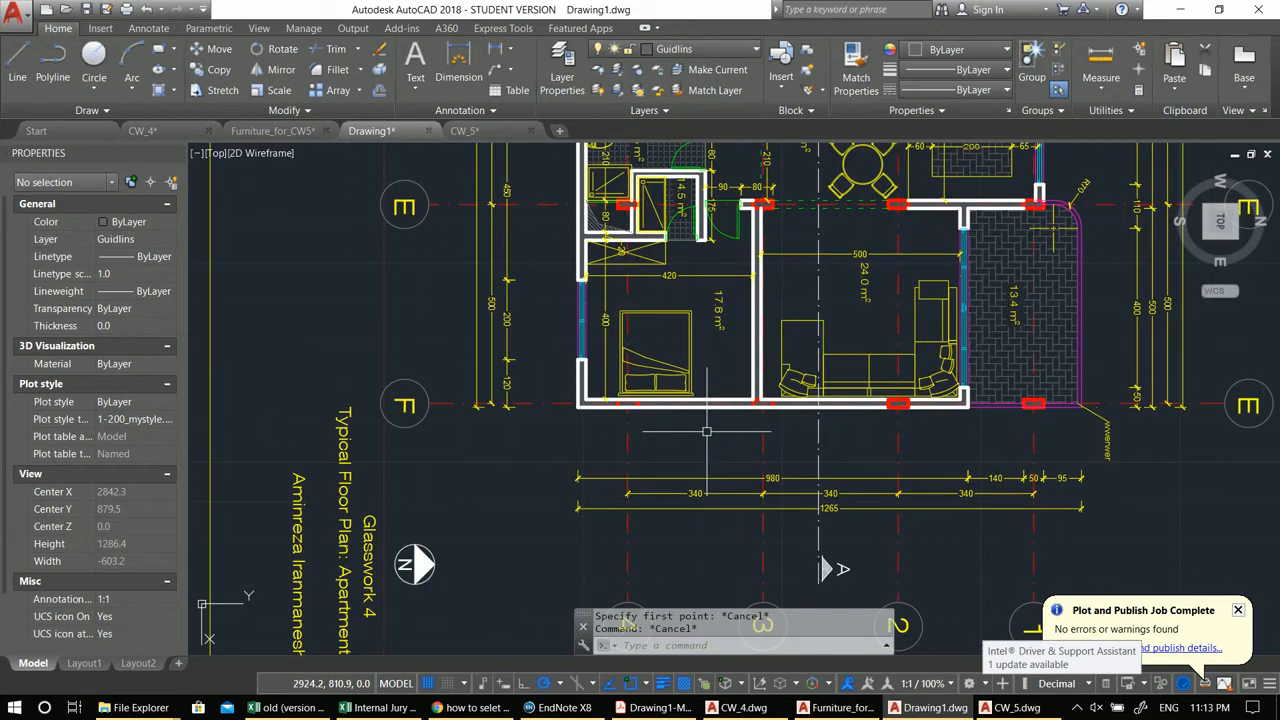
pyautogui.write('ray')
pyautogui.press('Return')
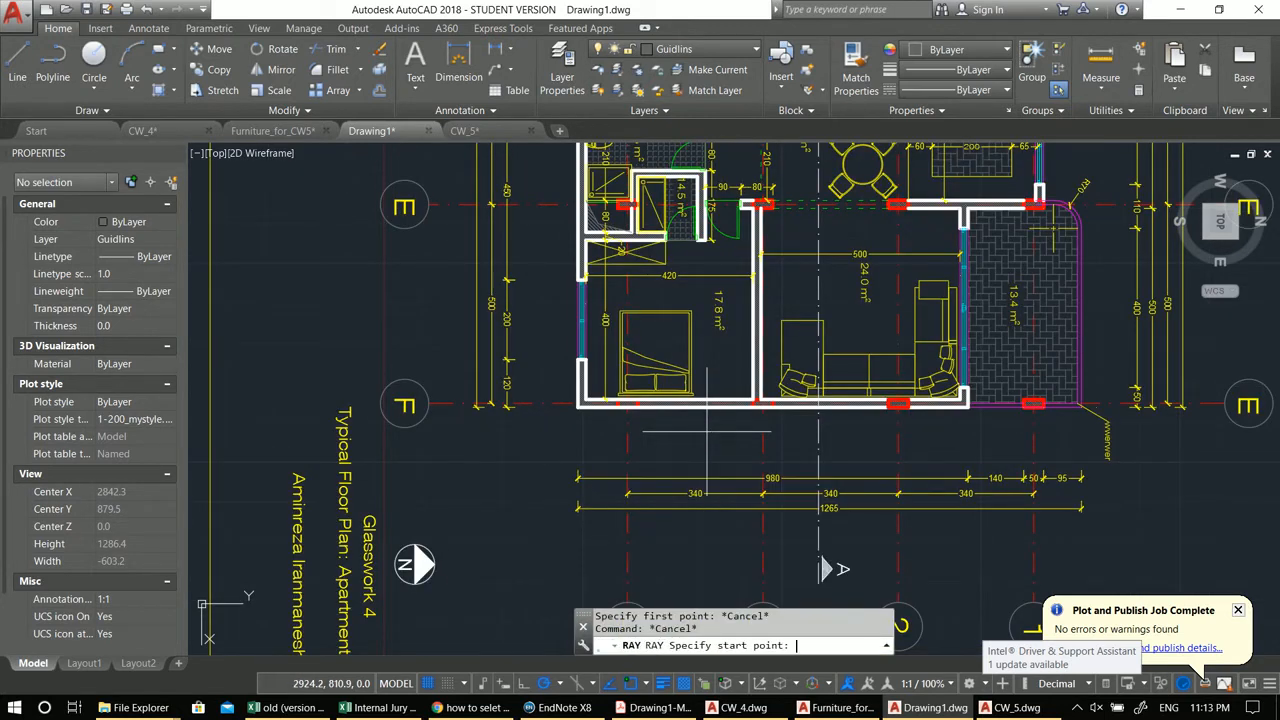
pyautogui.scroll(-4, 705, 445)
pyautogui.click(373, 476)
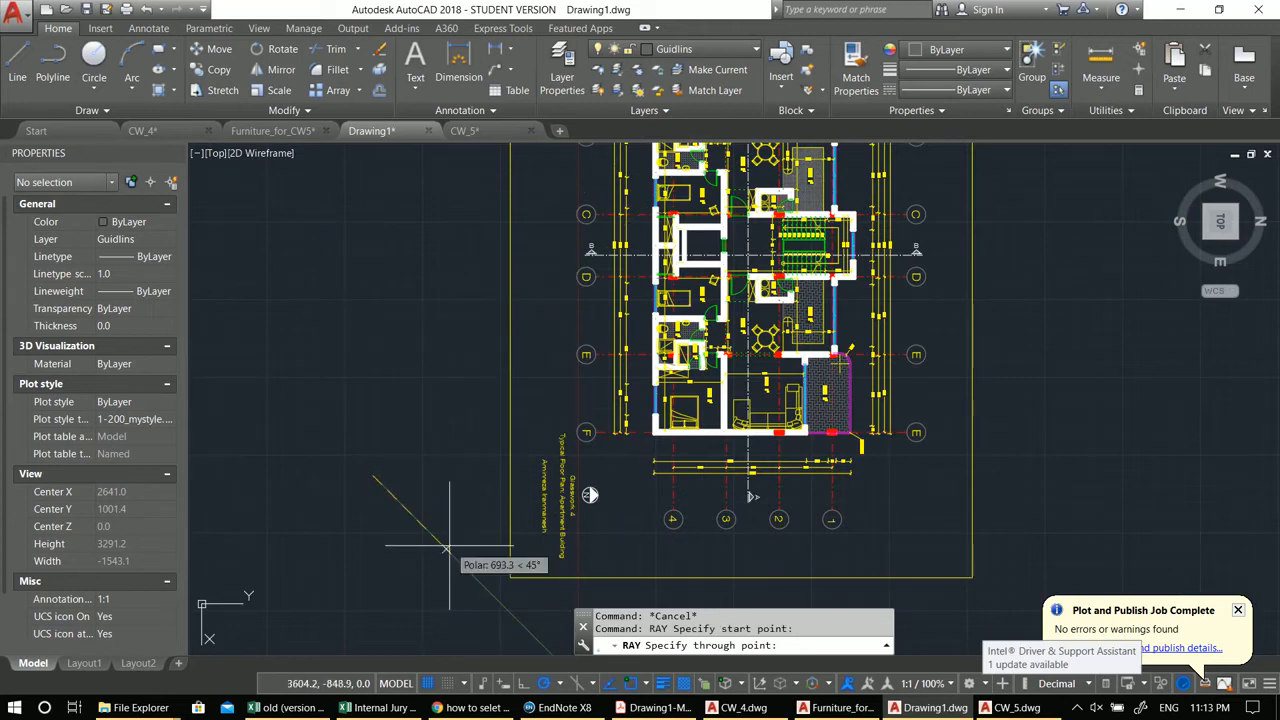
pyautogui.scroll(-4, 400, 450)
pyautogui.click(355, 372)
pyautogui.scroll(-2, 355, 372)
pyautogui.moveTo(355, 372); pyautogui.dragTo(530, 580, button='middle')
pyautogui.scroll(-3, 551, 591)
pyautogui.scroll(4, 635, 462)
pyautogui.press('Escape')
# Step: Erase the stray diagonal ray
pyautogui.click(775, 378)
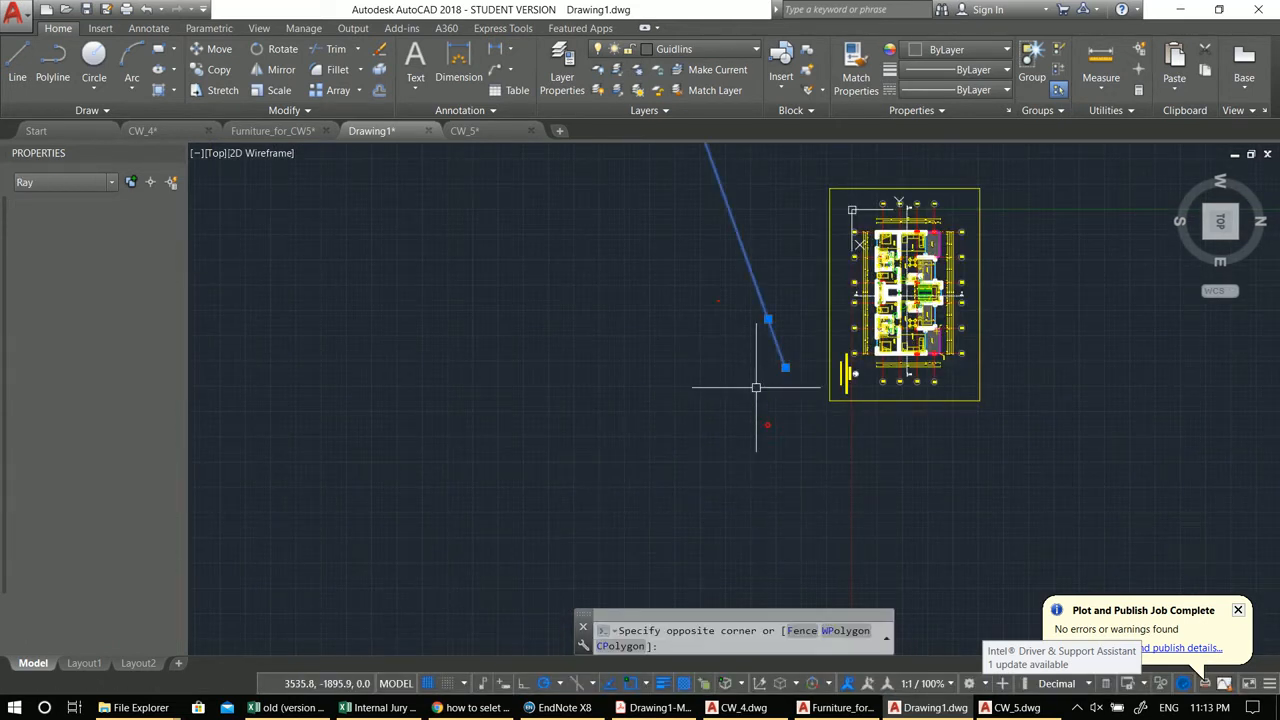
pyautogui.click(709, 334)
pyautogui.moveTo(709, 334); pyautogui.dragTo(641, 330, button='middle')
pyautogui.write('e')
pyautogui.press('Return')
# Step: Draw a vertical ray along the outer face of the left corridor wall beside the stair core
pyautogui.scroll(6, 846, 303)
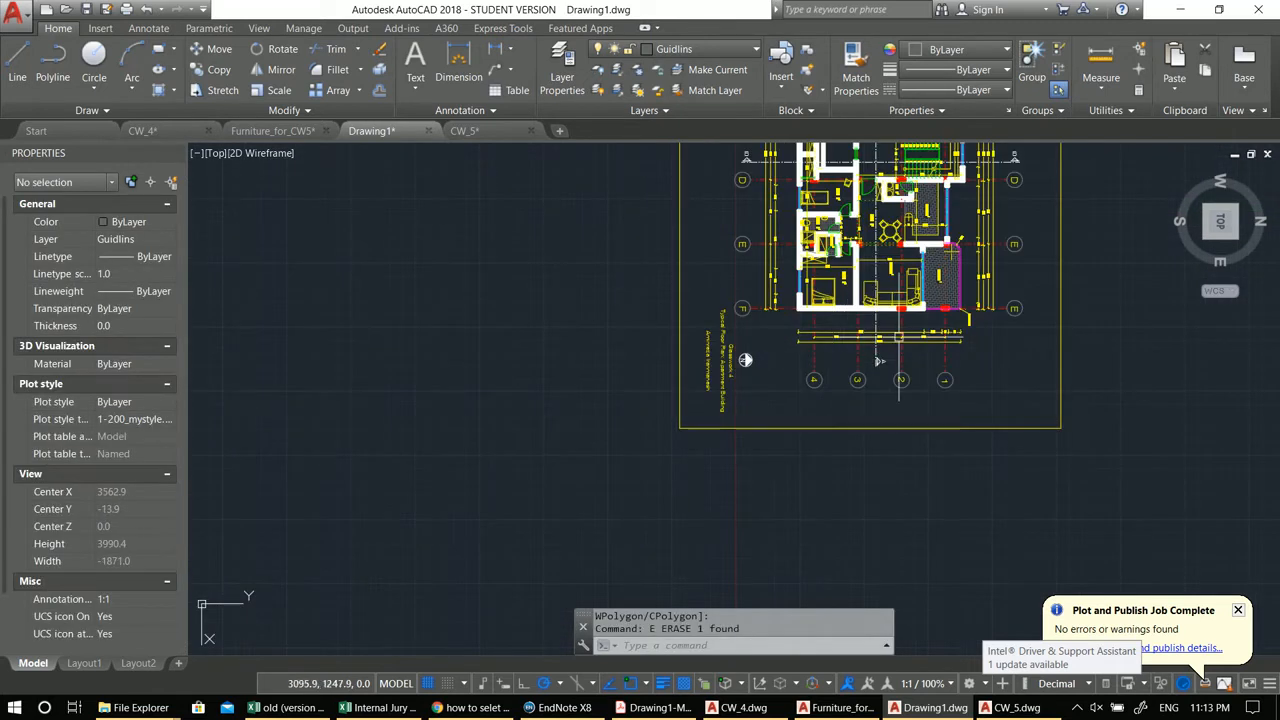
pyautogui.press('Return')
pyautogui.moveTo(846, 303); pyautogui.dragTo(754, 347, button='middle')
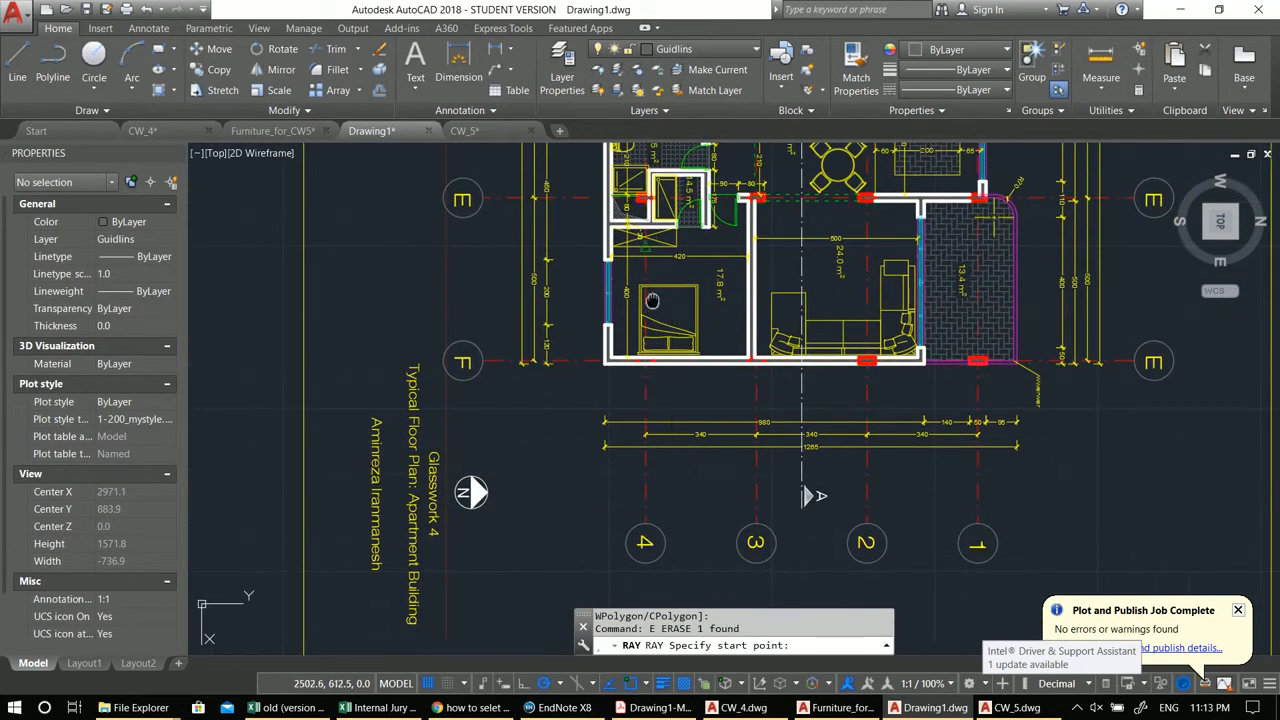
pyautogui.scroll(2, 812, 495)
pyautogui.scroll(5, 512, 348)
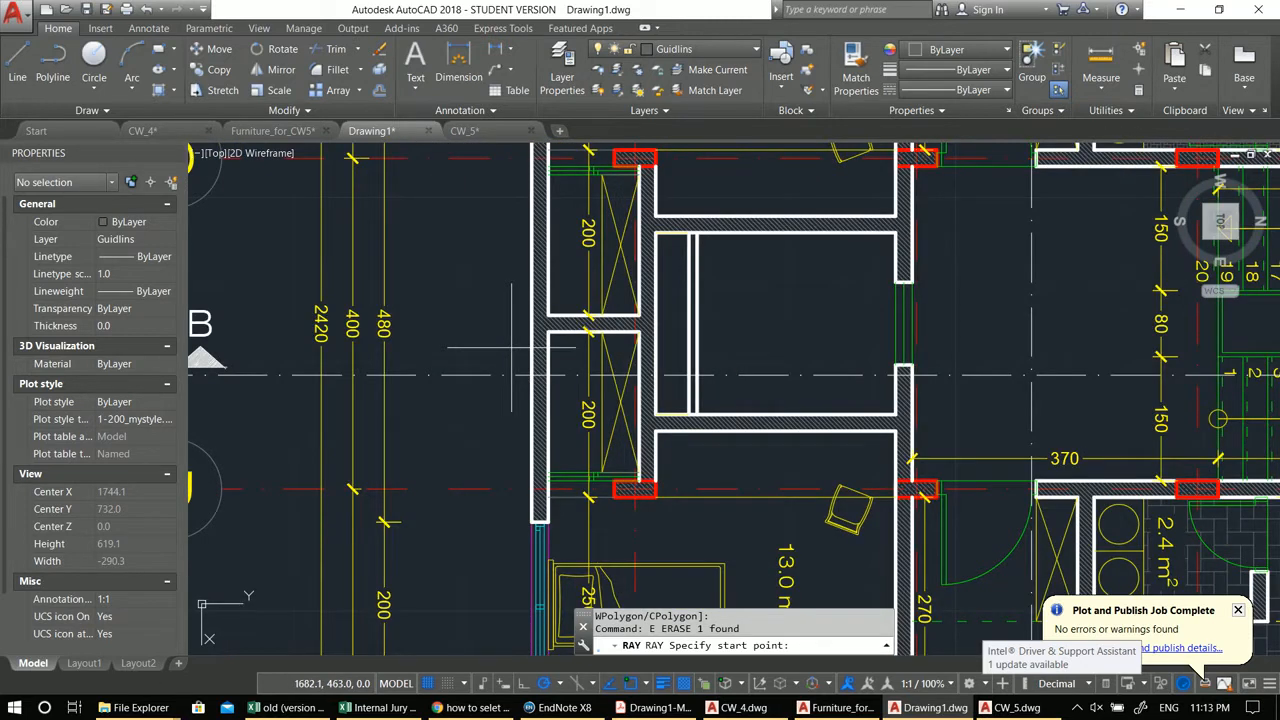
pyautogui.click(530, 376)
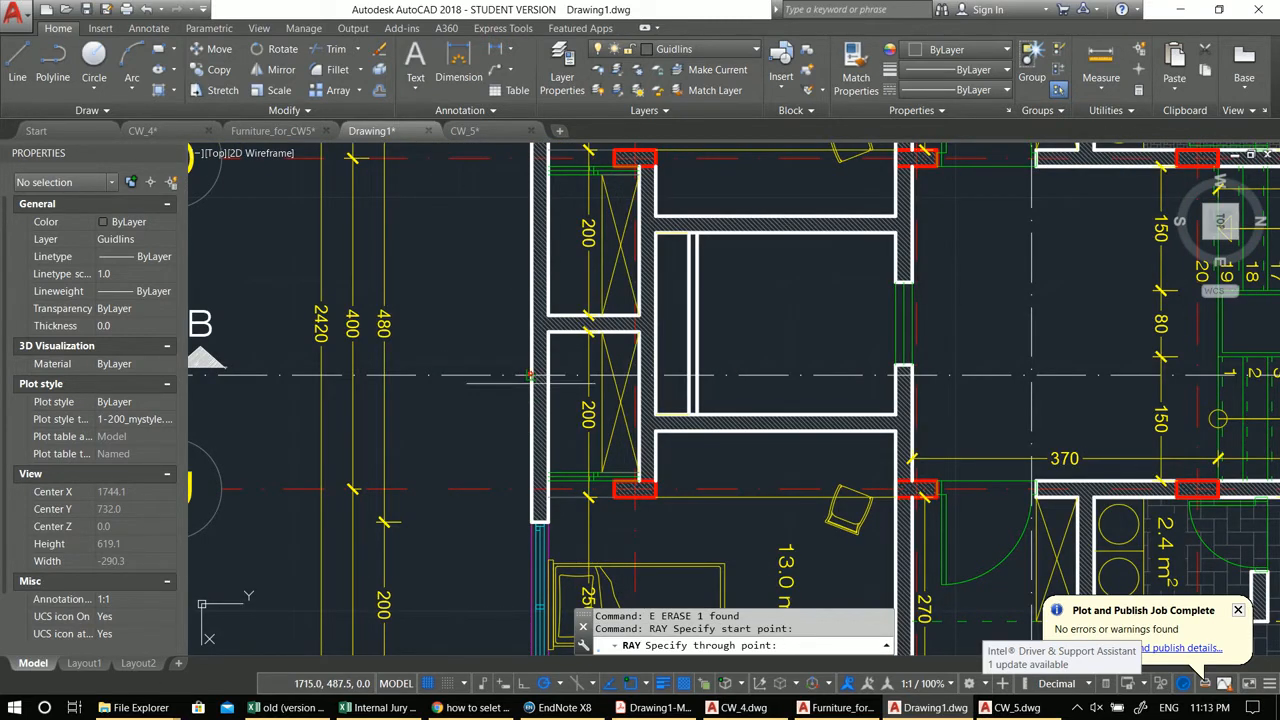
pyautogui.click(531, 428)
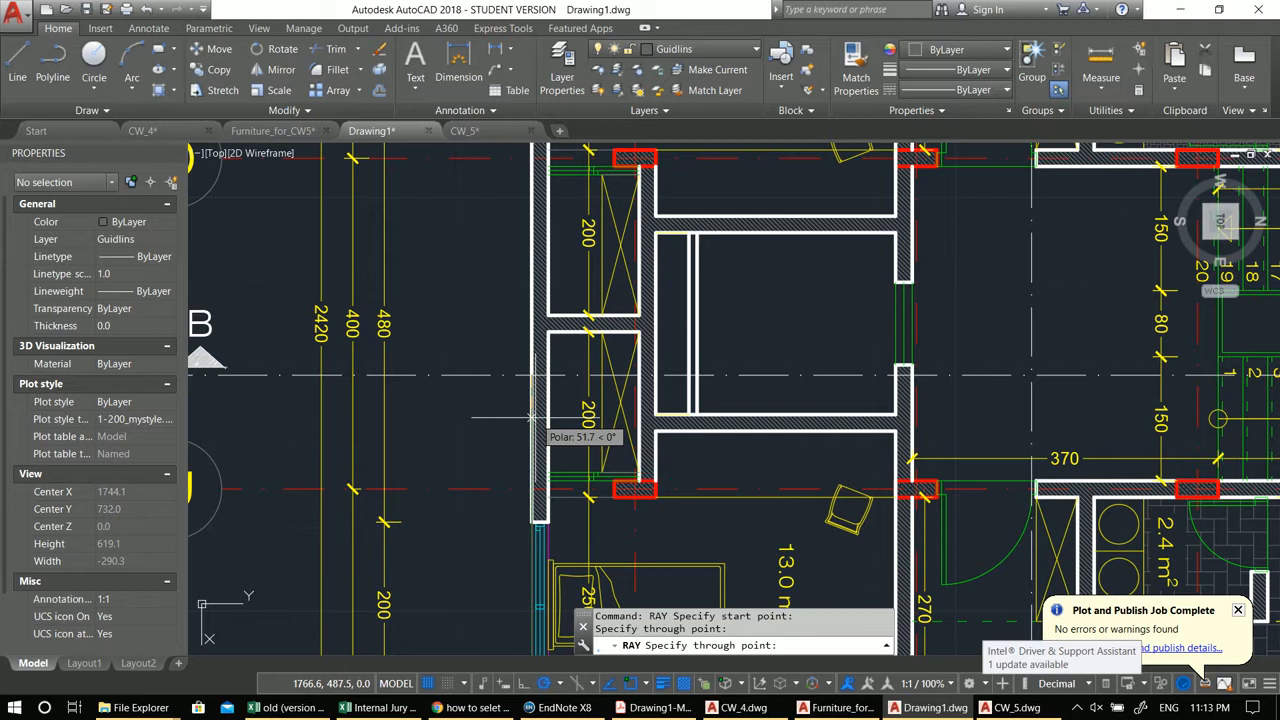
pyautogui.press('Return')
# Step: Draw three more vertical rays along the remaining faces of the two corridor walls
pyautogui.press('Return')
pyautogui.click(546, 420)
pyautogui.click(547, 424)
pyautogui.press('Return')
pyautogui.press('Return')
pyautogui.click(638, 375)
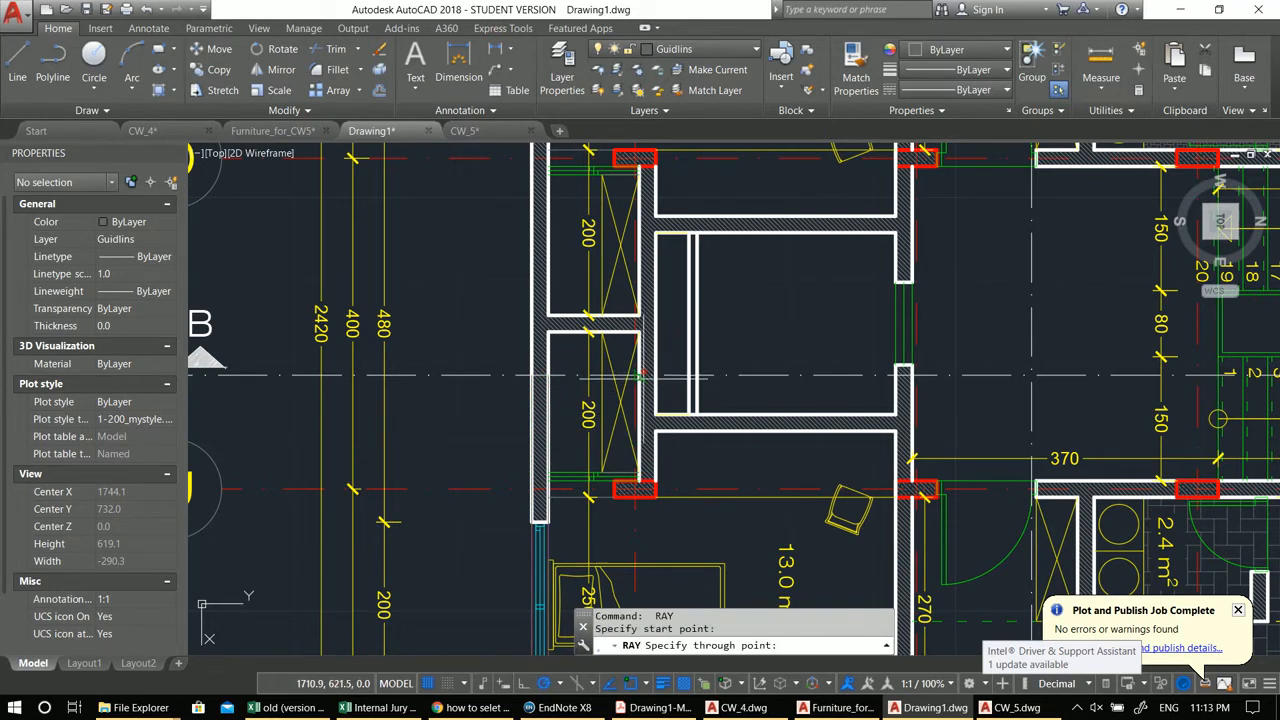
pyautogui.click(640, 460)
pyautogui.press('Return')
pyautogui.press('Return')
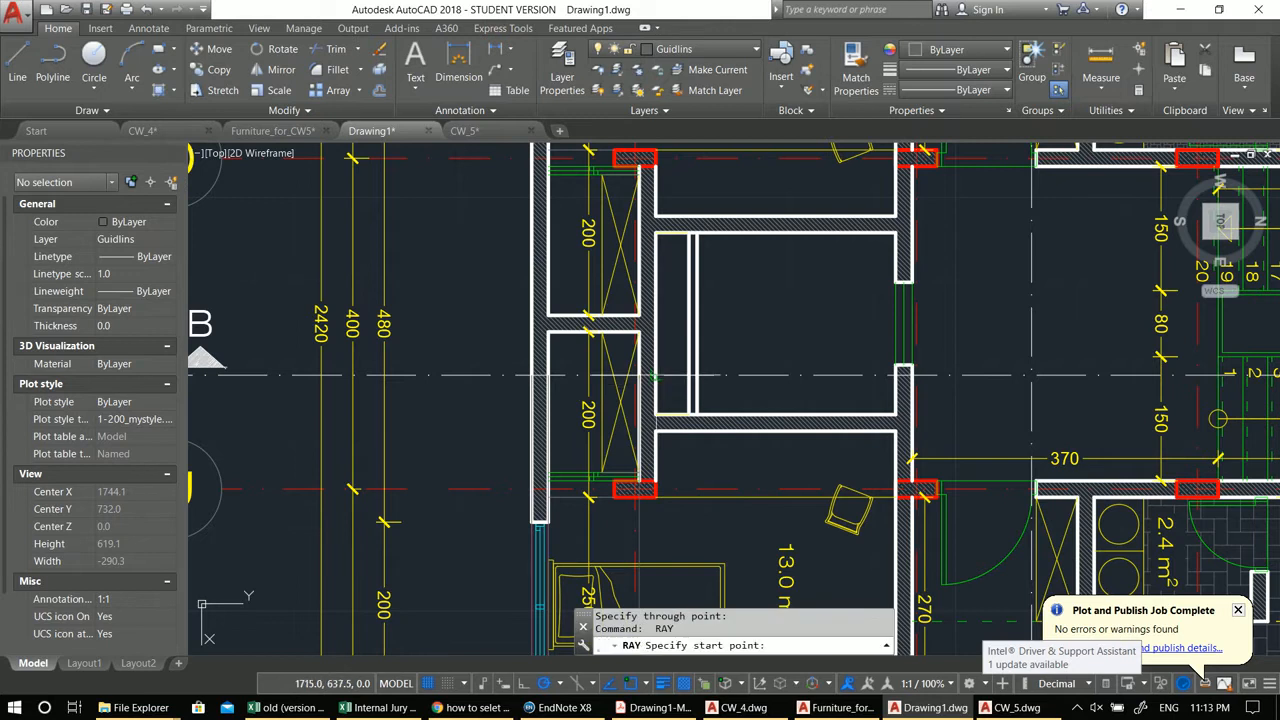
pyautogui.click(656, 398)
pyautogui.click(657, 404)
# Step: Copy the four wall rays across to the matching walls on the other side of the stair core
pyautogui.press('Return')
pyautogui.click(651, 500)
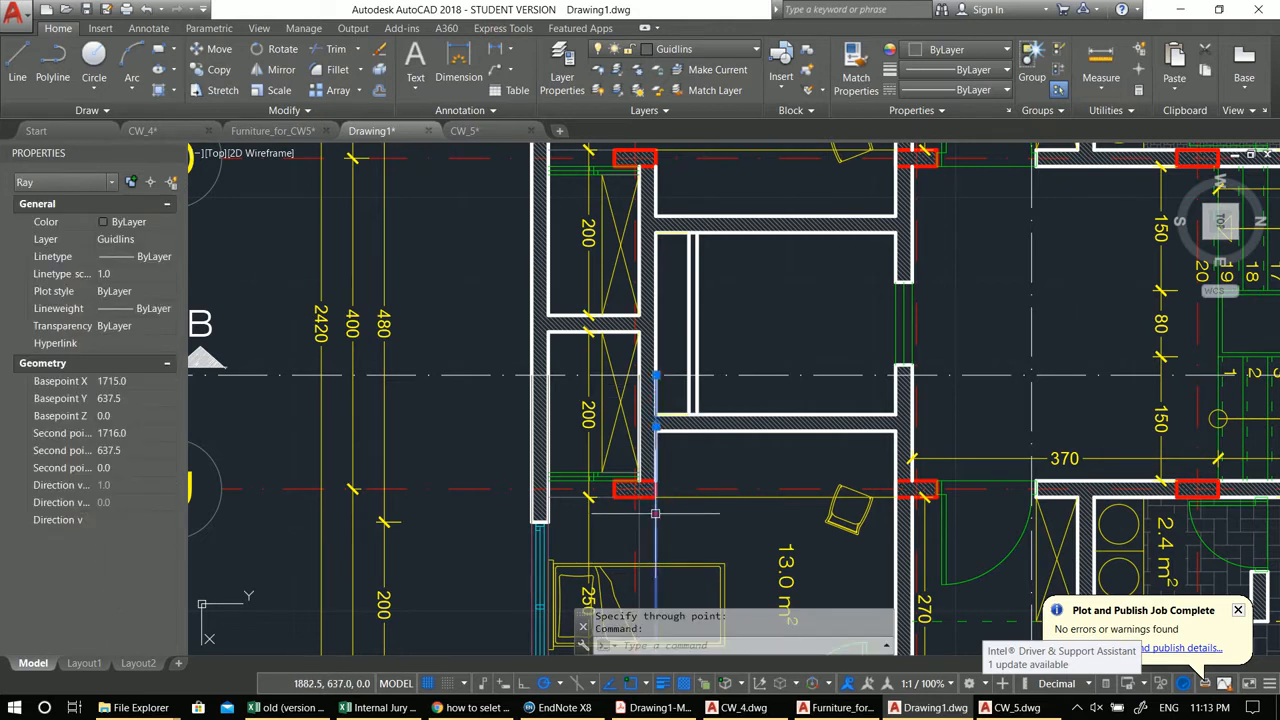
pyautogui.moveTo(724, 474); pyautogui.dragTo(684, 490, button='middle')
pyautogui.write('co')
pyautogui.press('Return')
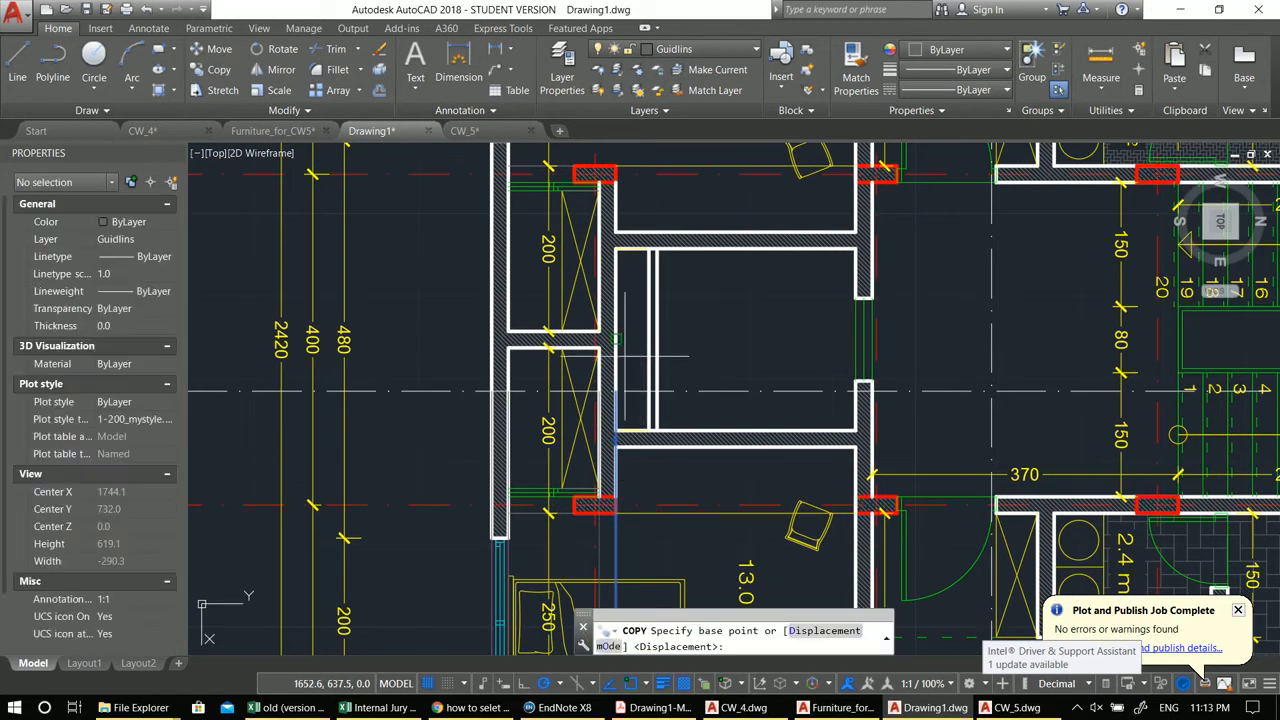
pyautogui.click(616, 391)
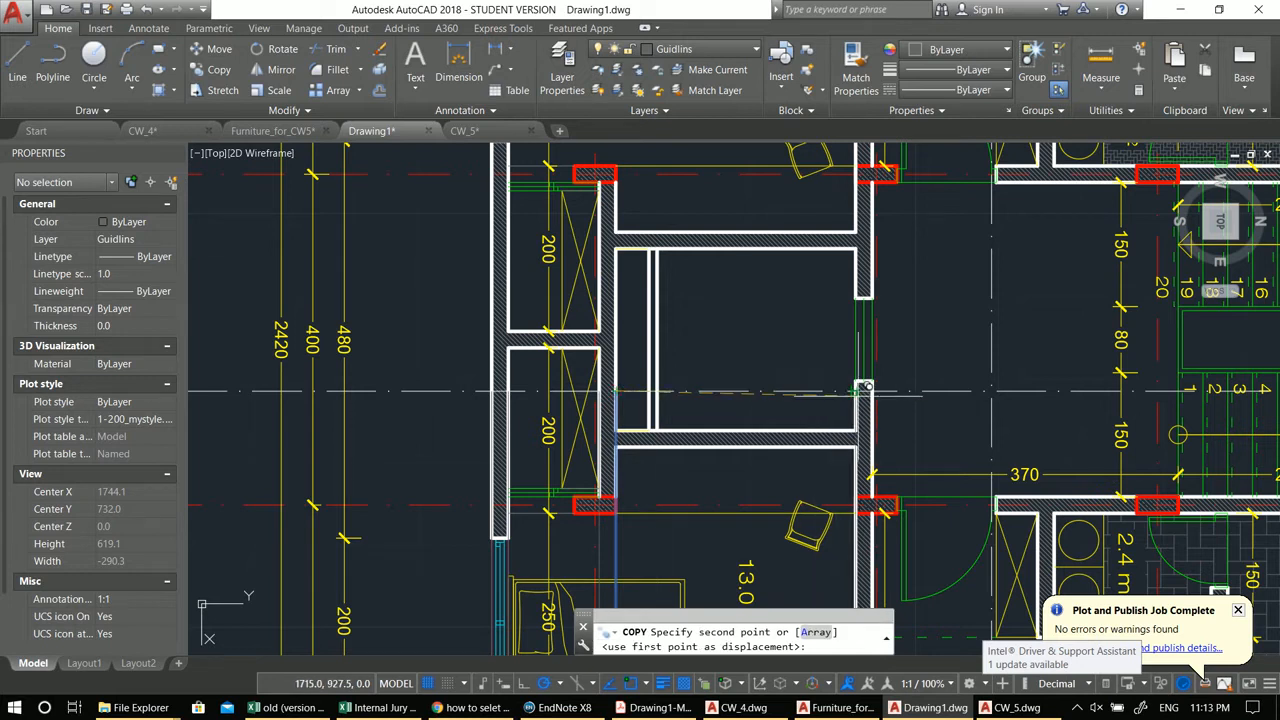
pyautogui.click(858, 390)
pyautogui.moveTo(977, 417); pyautogui.dragTo(523, 411, button='middle')
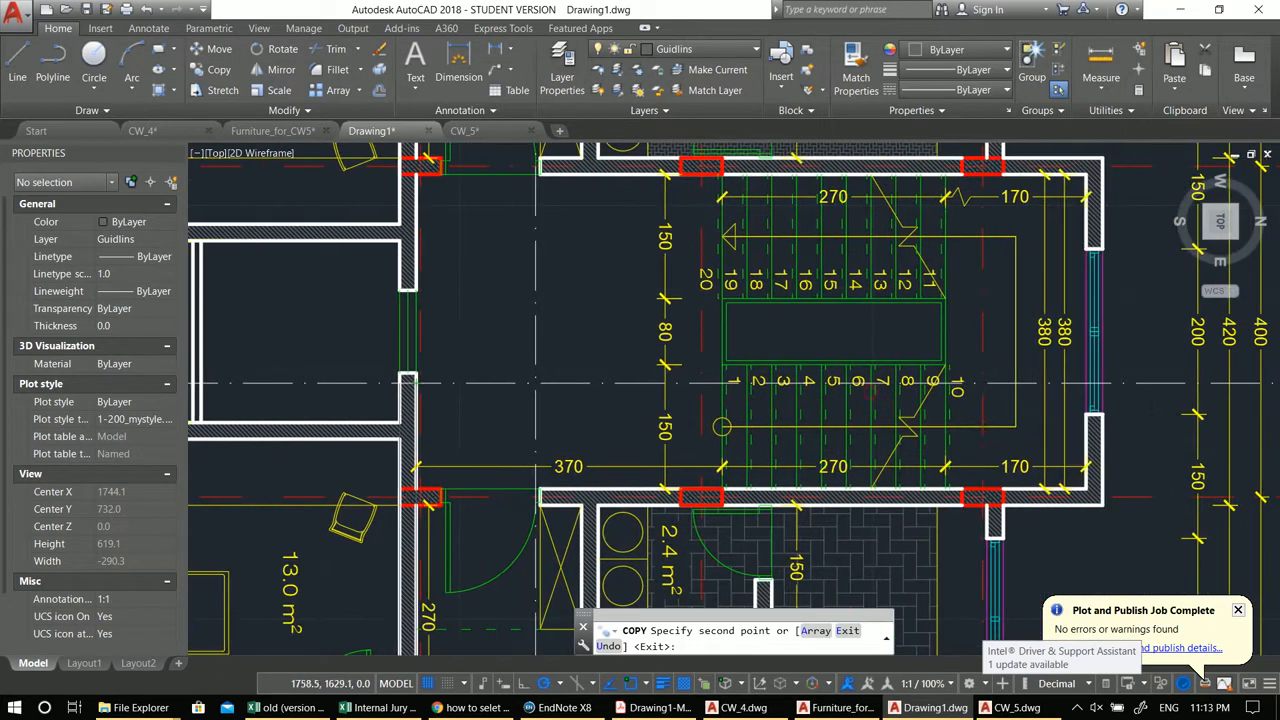
pyautogui.moveTo(714, 396); pyautogui.dragTo(583, 389, button='middle')
pyautogui.scroll(4, 1000, 375)
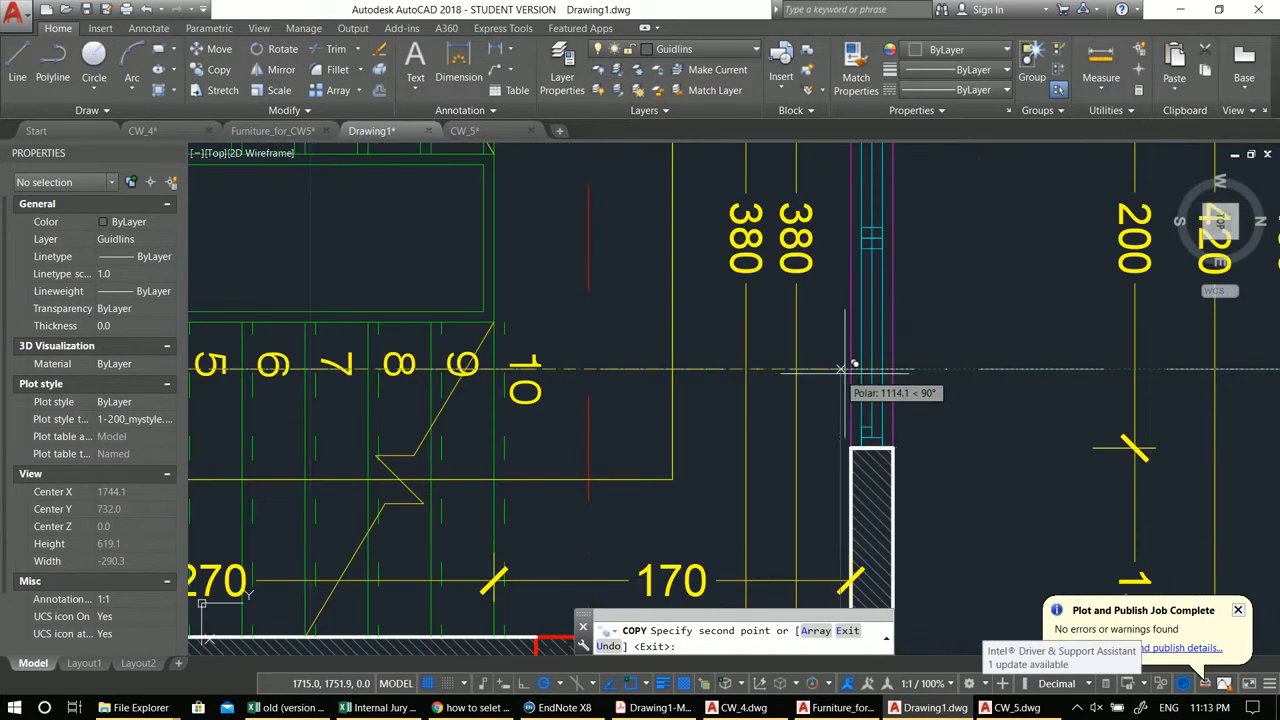
pyautogui.scroll(-10, 905, 365)
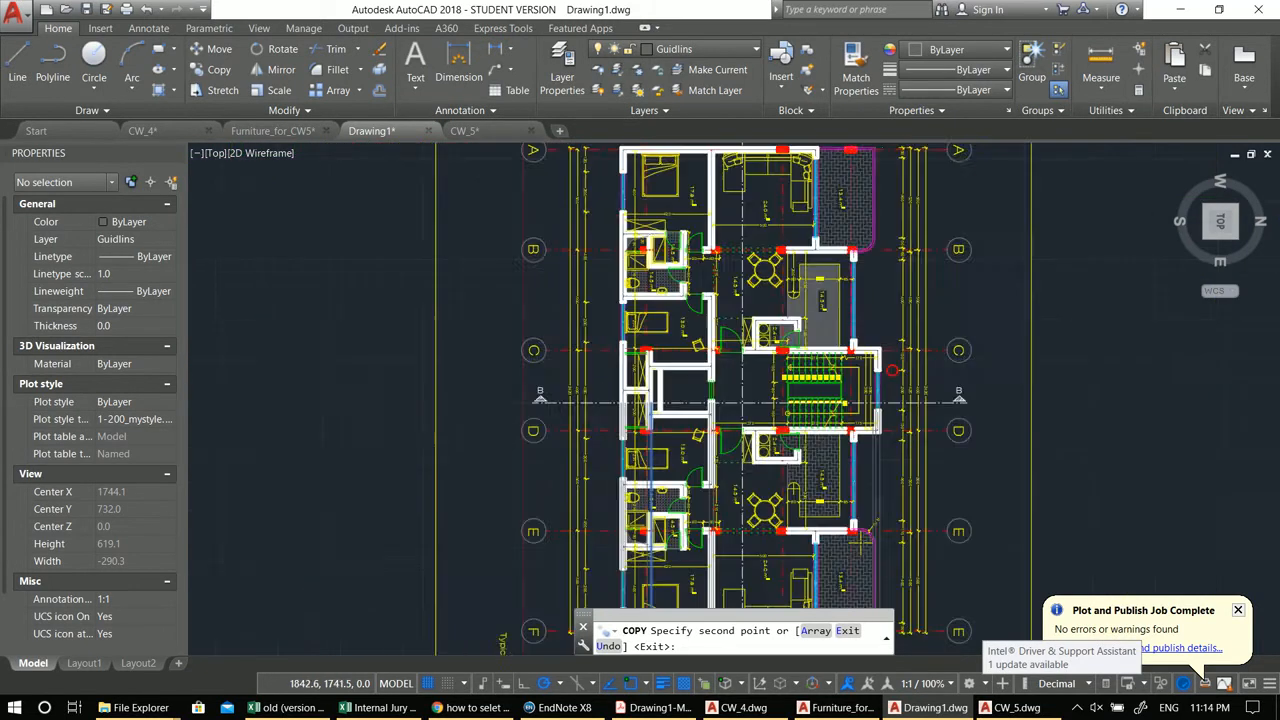
pyautogui.press('Escape')
# Step: Select the eight vertical rays below the plan and set their colour to 199,200,202
pyautogui.moveTo(853, 469); pyautogui.dragTo(807, 301, button='middle')
pyautogui.scroll(2, 787, 309)
pyautogui.click(943, 434)
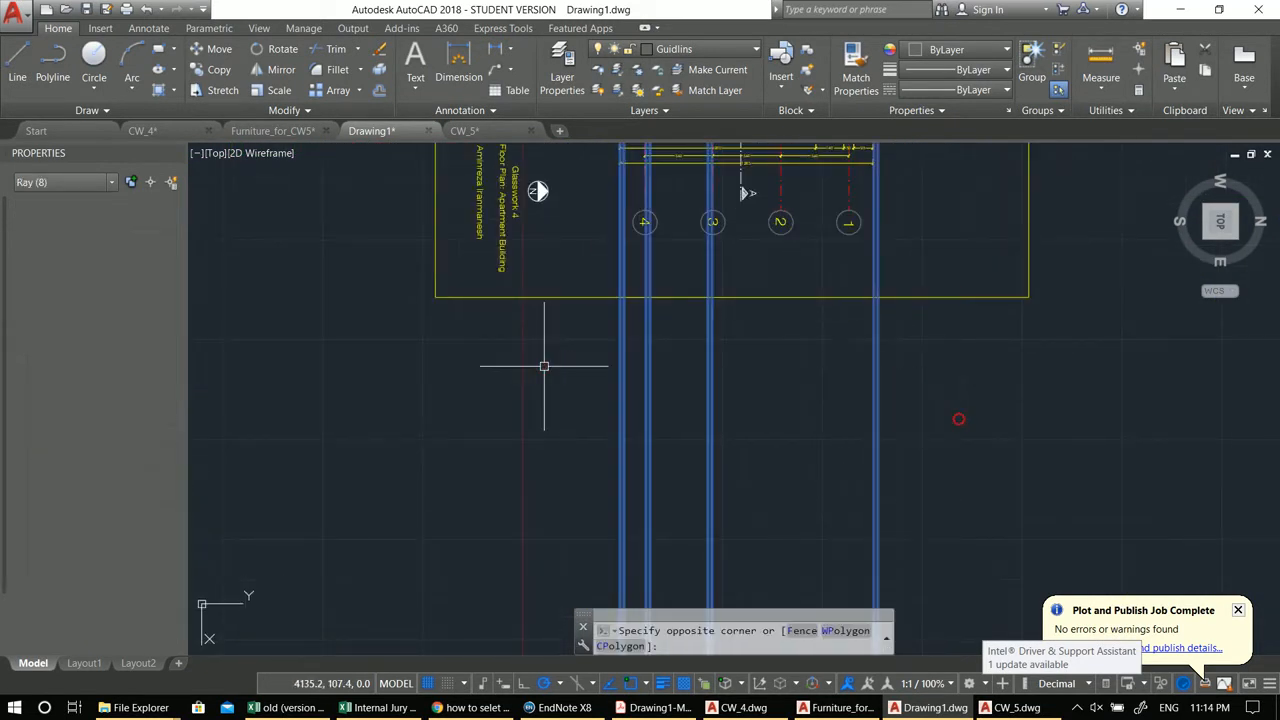
pyautogui.click(543, 363)
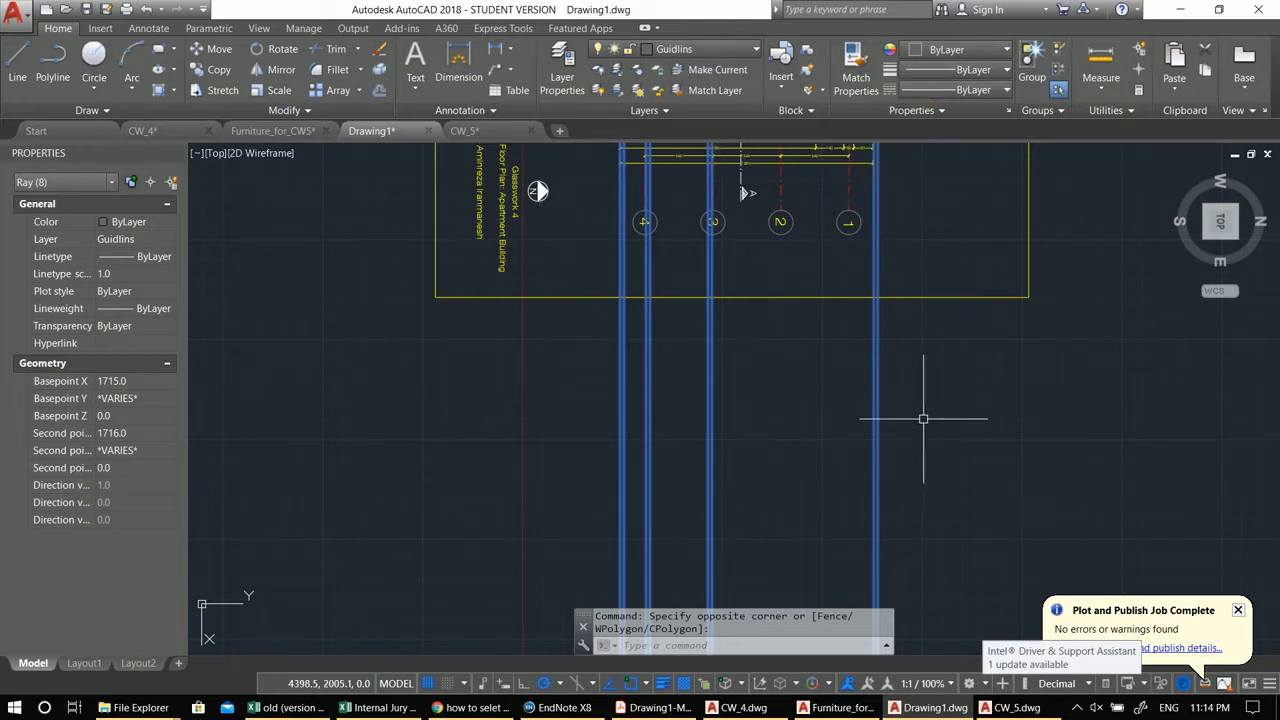
pyautogui.click(955, 49)
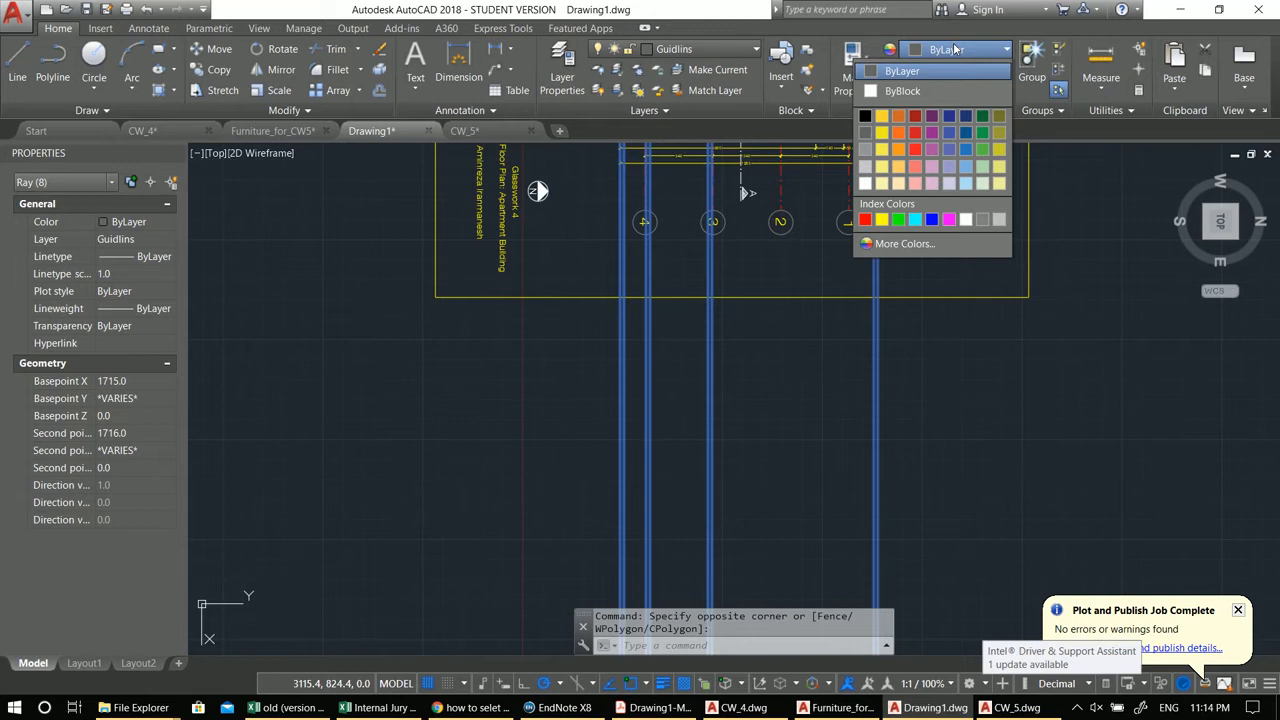
pyautogui.click(865, 166)
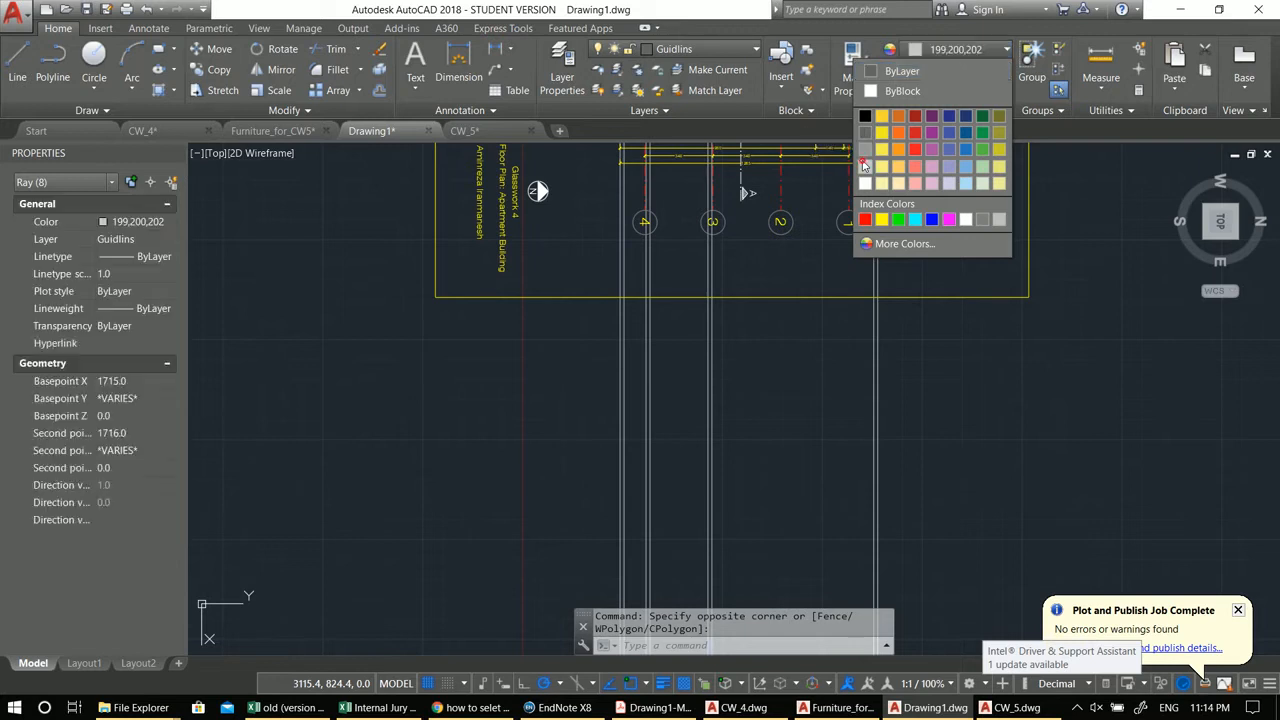
pyautogui.moveTo(712, 294); pyautogui.dragTo(702, 345, button='middle')
pyautogui.press('Escape')
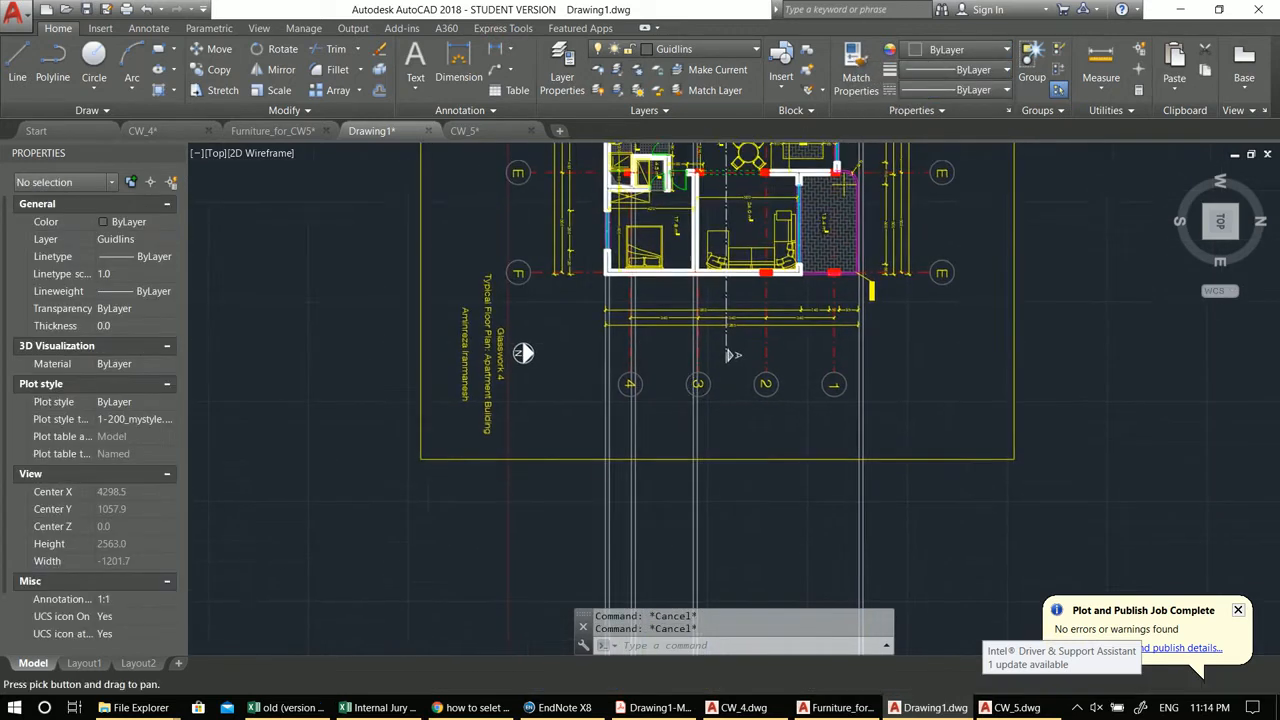
pyautogui.scroll(3, 702, 347)
pyautogui.write('l')
pyautogui.press('Return')
pyautogui.scroll(-3, 608, 252)
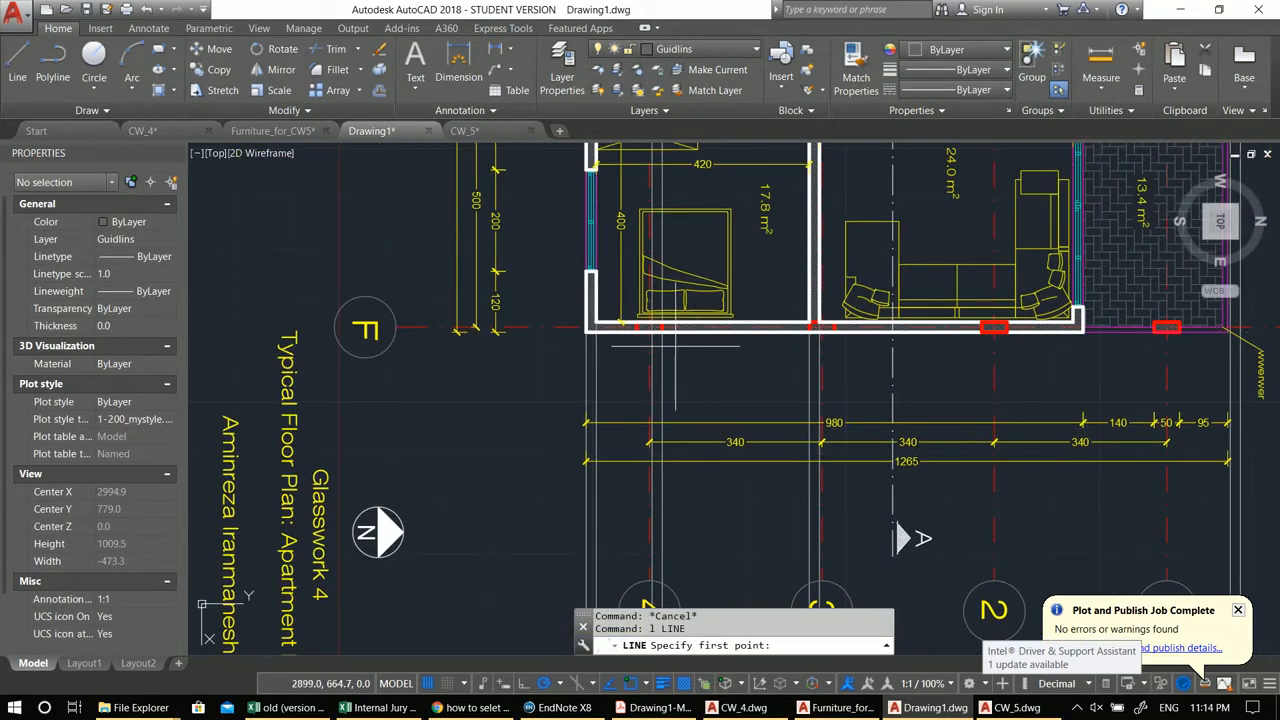
pyautogui.press('Escape')
pyautogui.scroll(5, 697, 310)
pyautogui.scroll(2, 697, 310)
pyautogui.press('Escape')
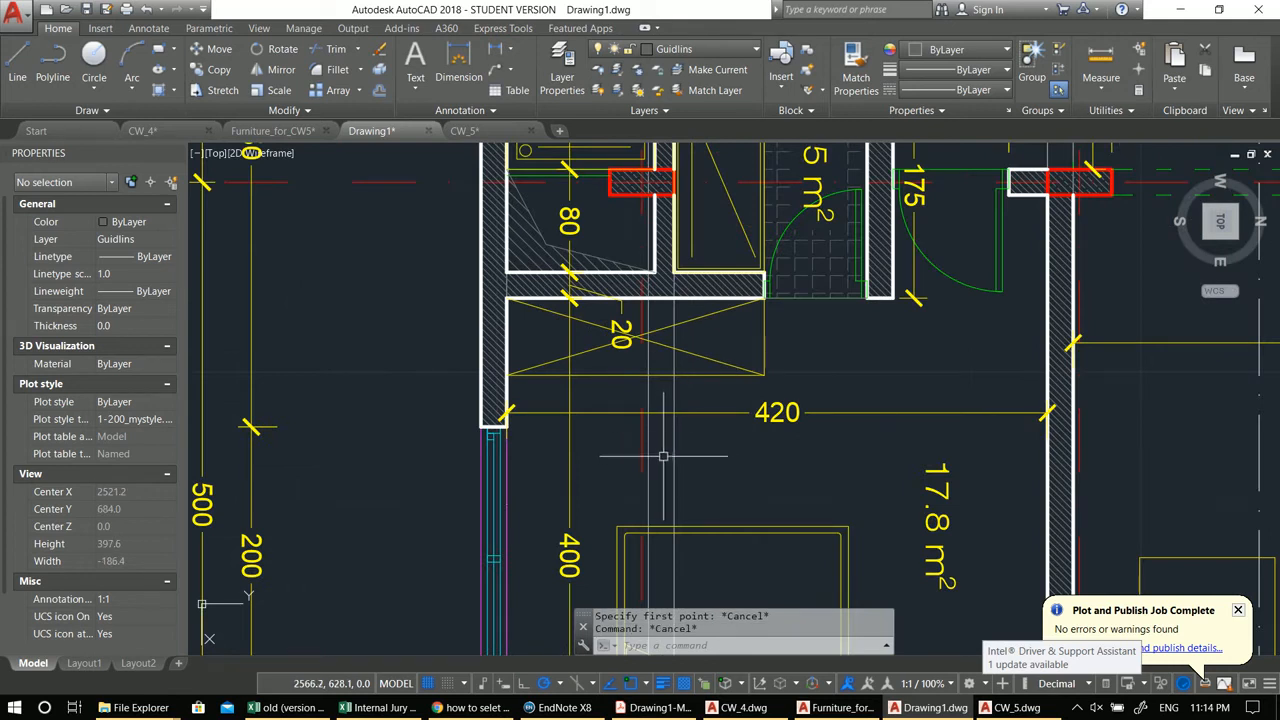
# Step: Try to copy the vertical ray beside the lower bathroom wall to another wall
pyautogui.click(675, 456)
pyautogui.moveTo(675, 456); pyautogui.dragTo(683, 592, button='middle')
pyautogui.moveTo(684, 328); pyautogui.dragTo(671, 363, button='middle')
pyautogui.write('co')
pyautogui.press('Return')
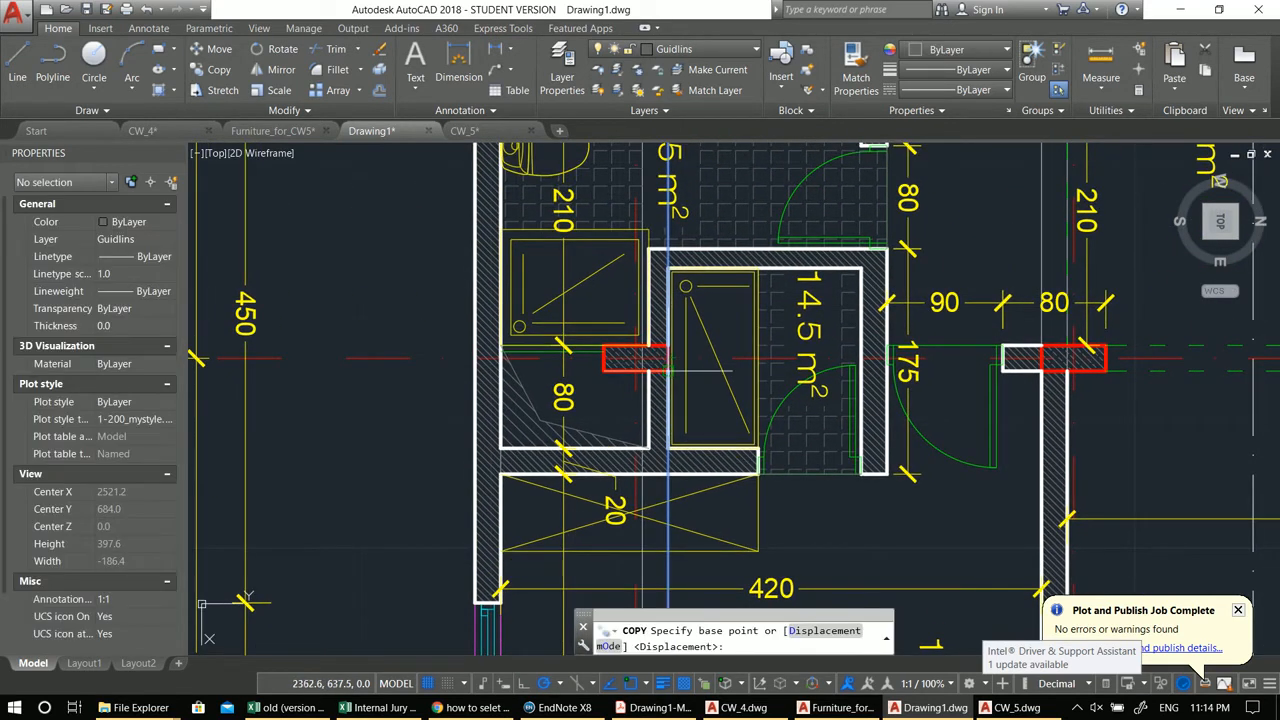
pyautogui.click(657, 375)
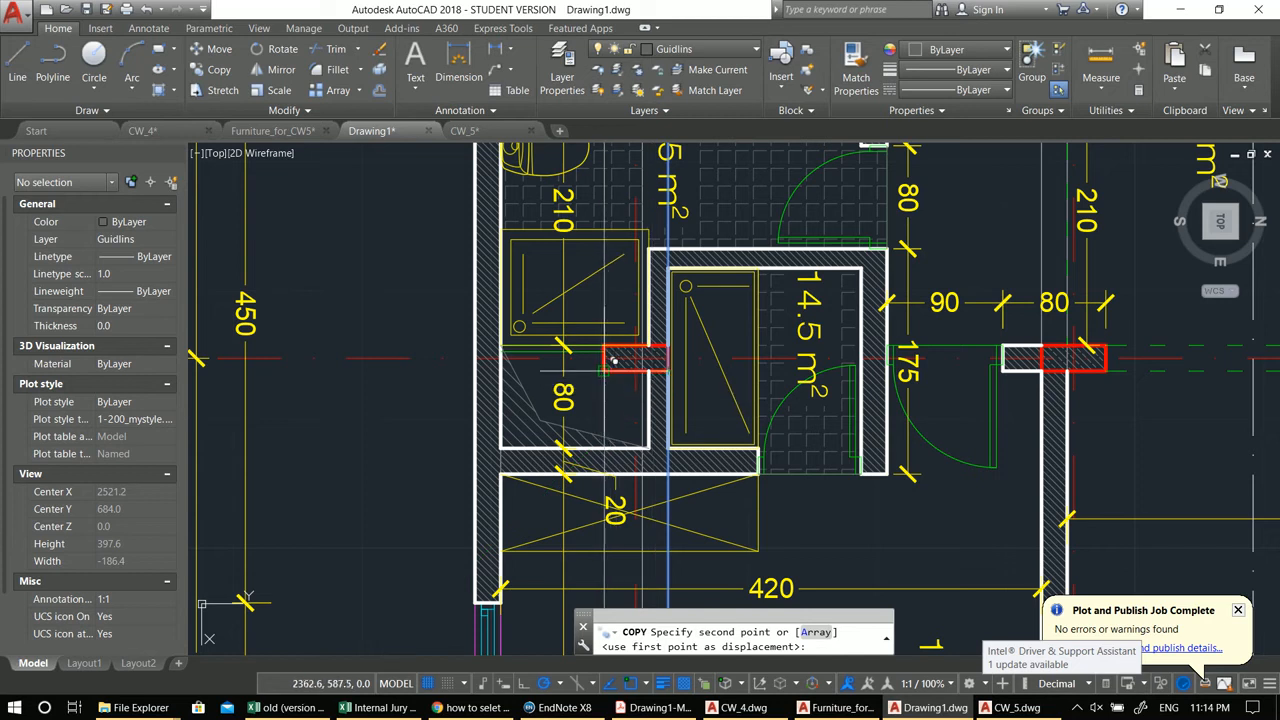
pyautogui.scroll(-6, 614, 360)
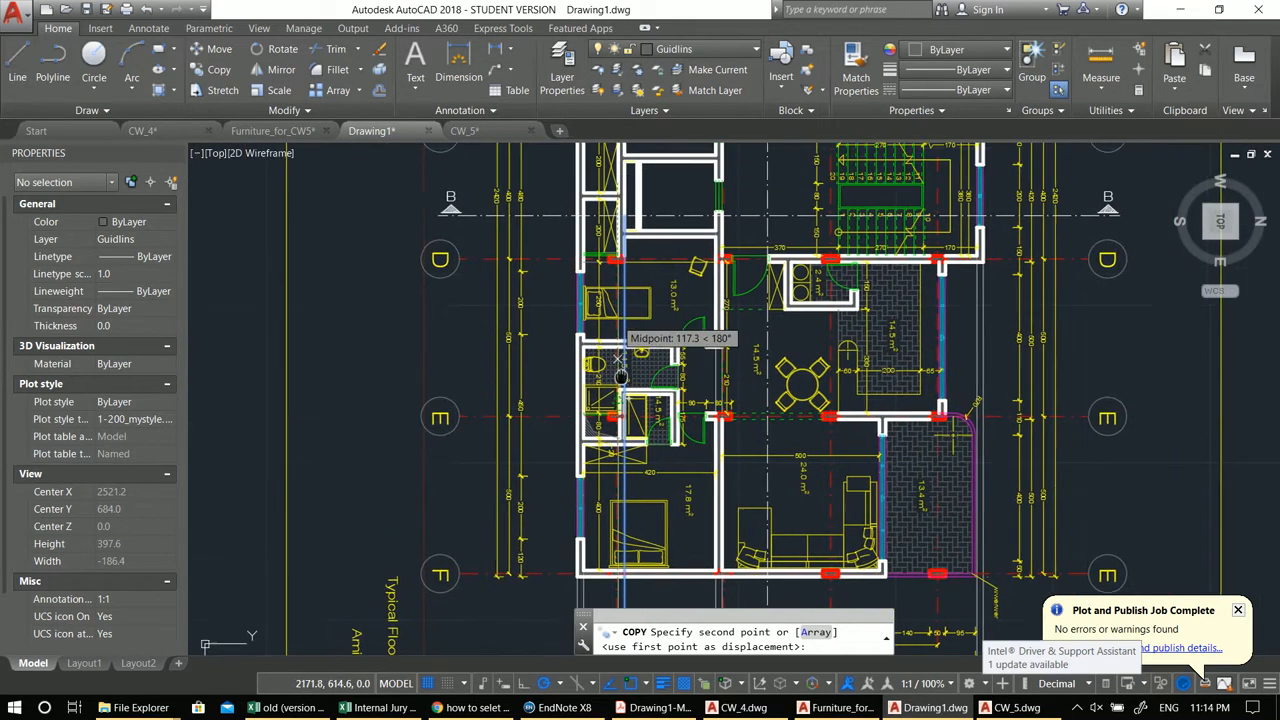
pyautogui.press('Escape')
# Step: Copy a corridor-wall ray across to the inner face of the stair-core wall
pyautogui.scroll(4, 661, 309)
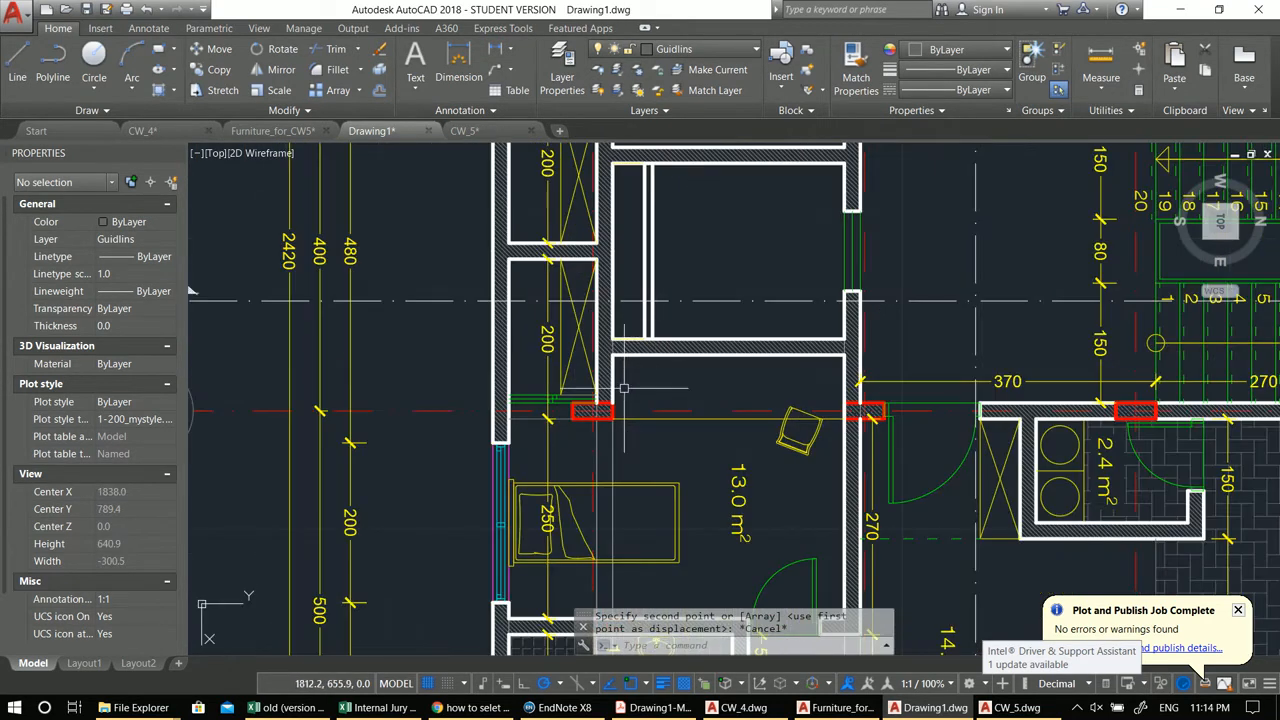
pyautogui.click(611, 448)
pyautogui.moveTo(627, 333); pyautogui.dragTo(618, 427, button='middle')
pyautogui.write('co')
pyautogui.press('space')
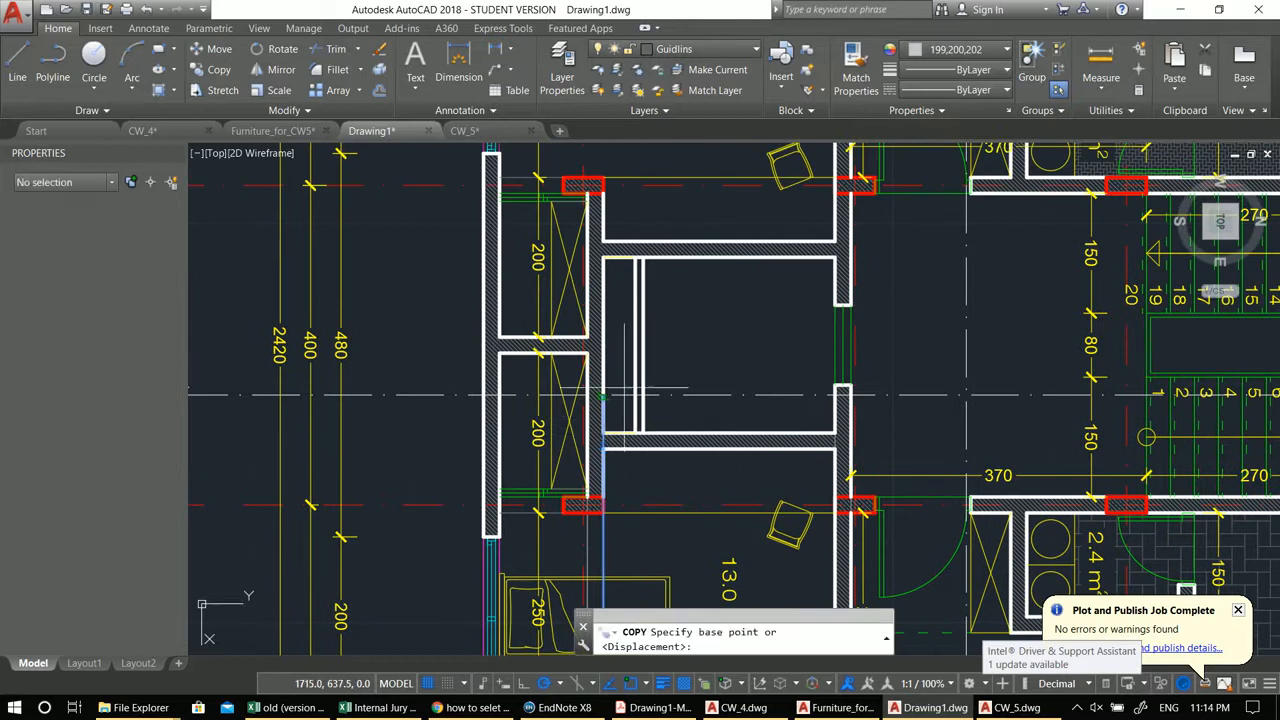
pyautogui.click(603, 396)
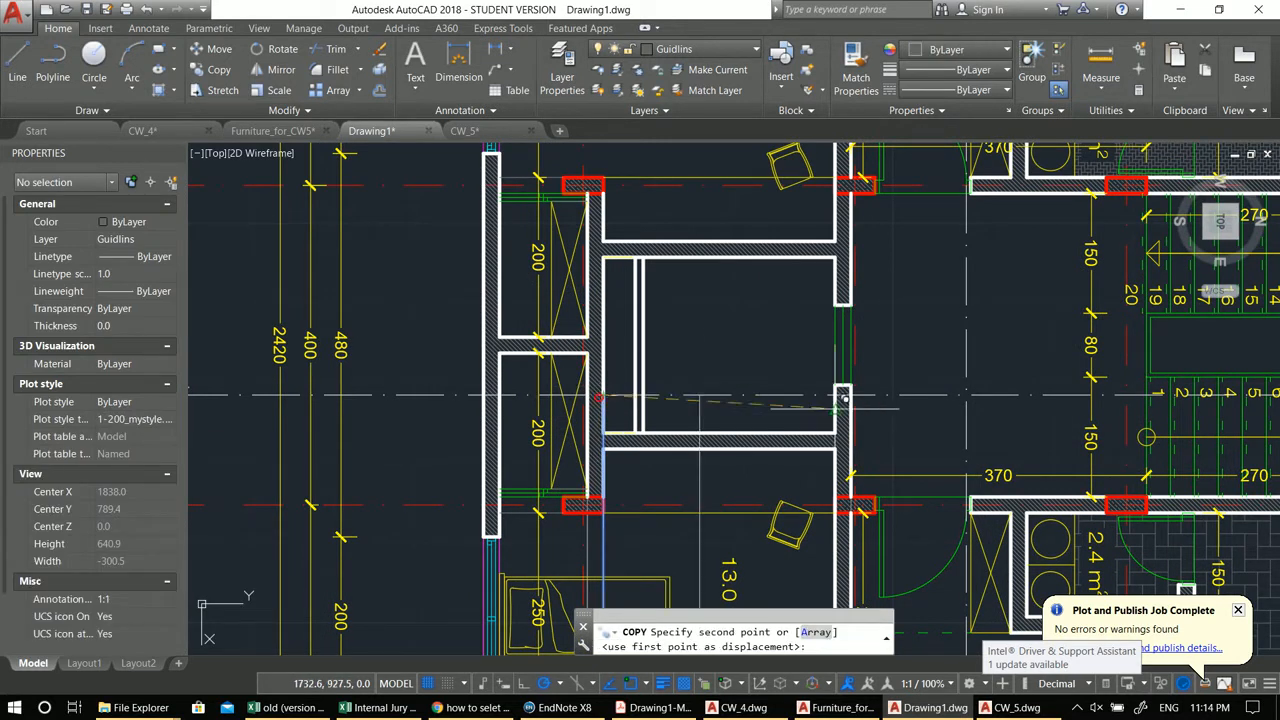
pyautogui.moveTo(833, 410); pyautogui.dragTo(627, 414, button='middle')
pyautogui.moveTo(724, 342); pyautogui.dragTo(591, 447, button='middle')
pyautogui.scroll(4, 541, 327)
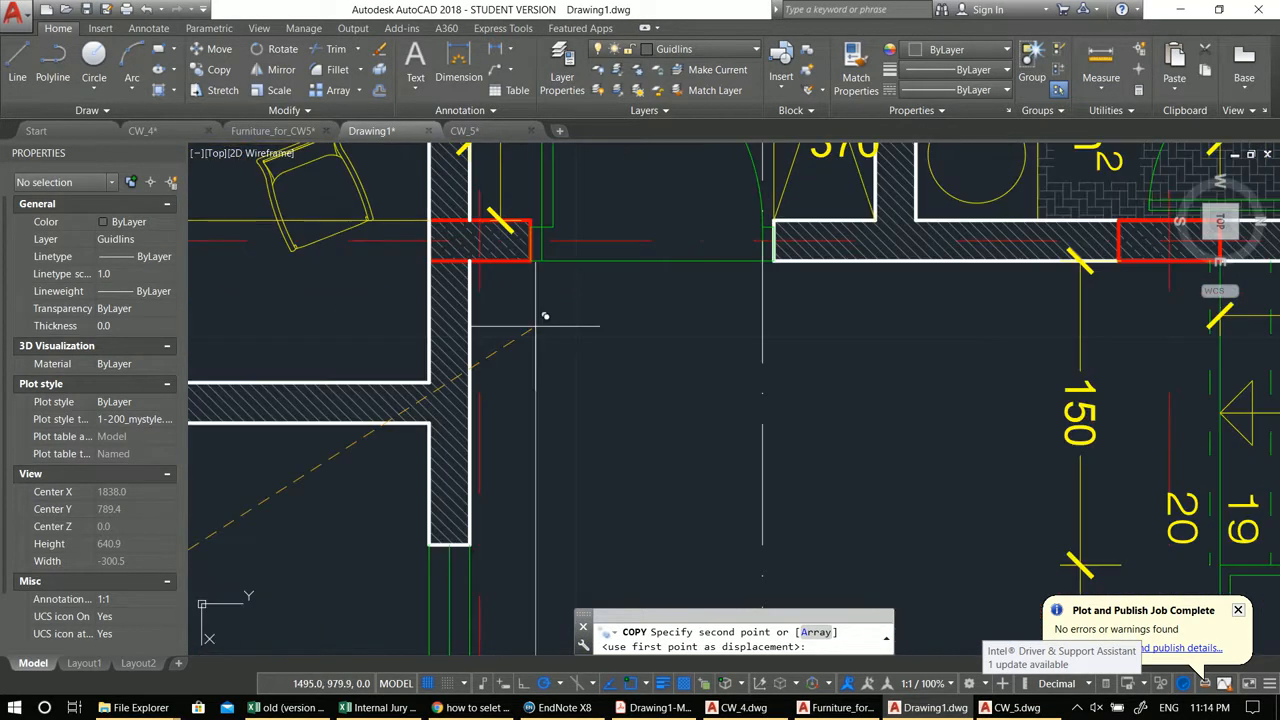
pyautogui.click(537, 252)
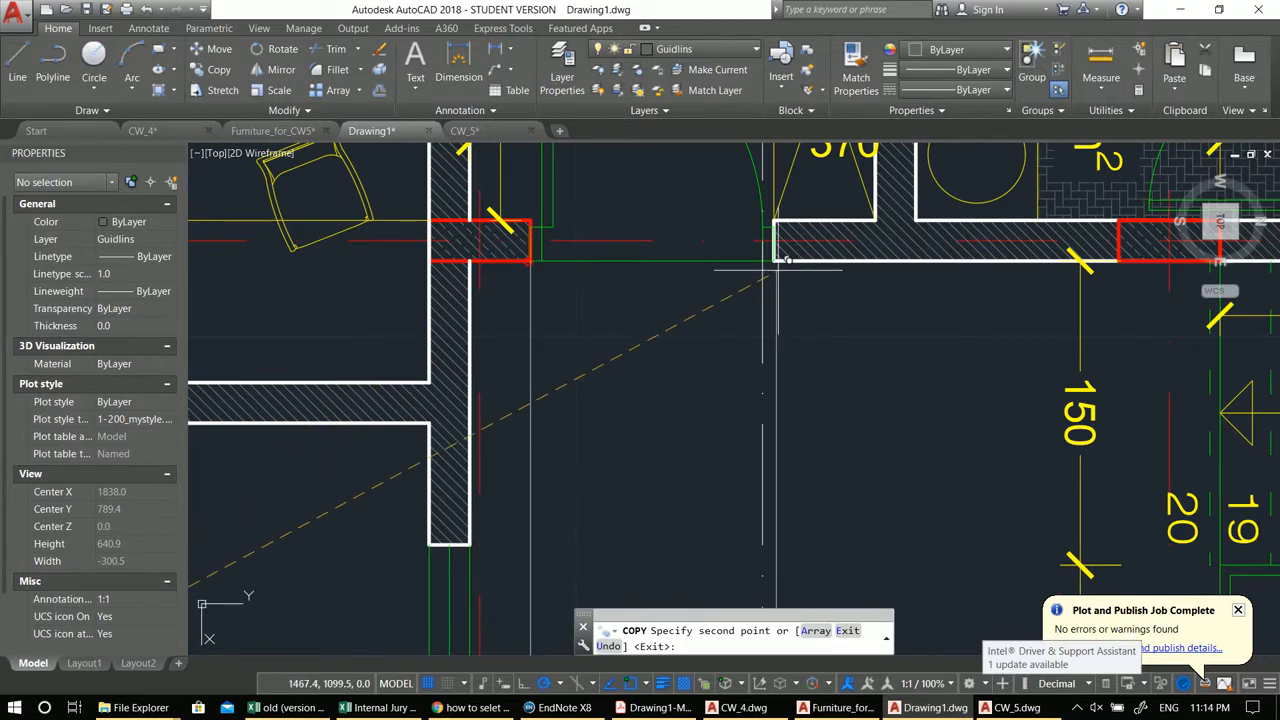
# Step: Place two more copies of the ray along the first stair treads and finish copying
pyautogui.scroll(-4, 780, 243)
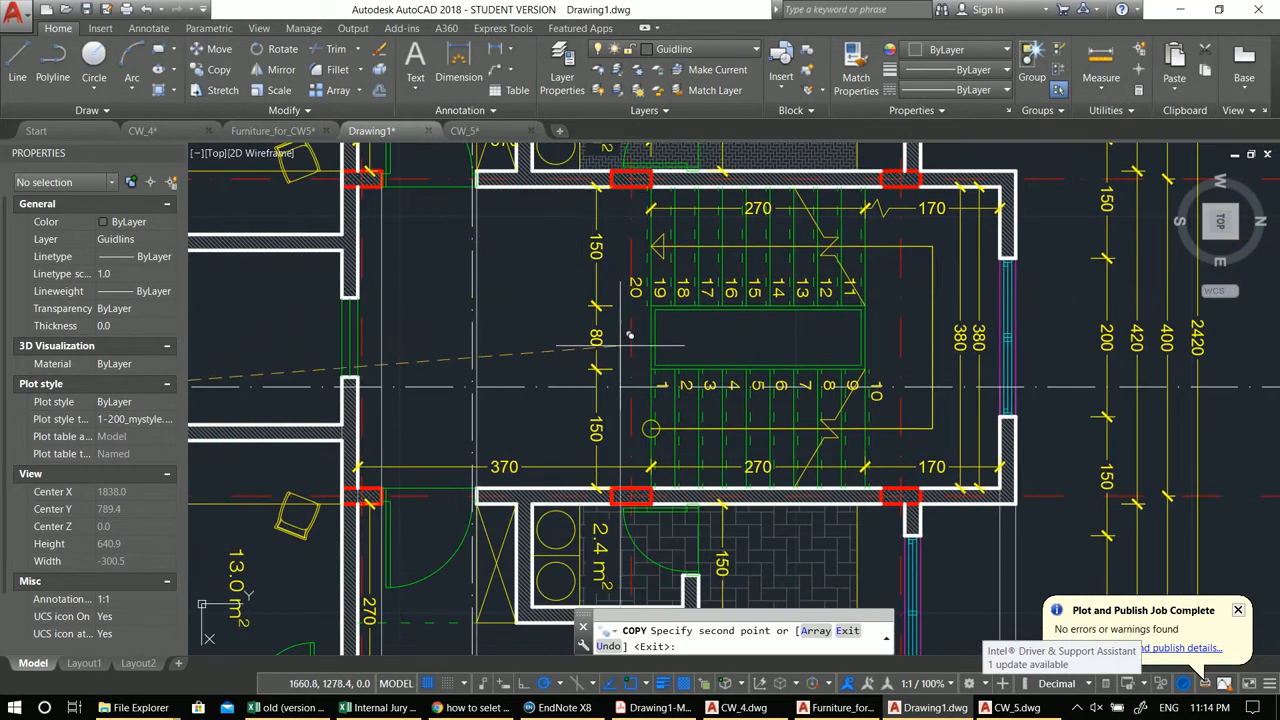
pyautogui.moveTo(637, 365); pyautogui.dragTo(544, 268, button='middle')
pyautogui.scroll(2, 543, 270)
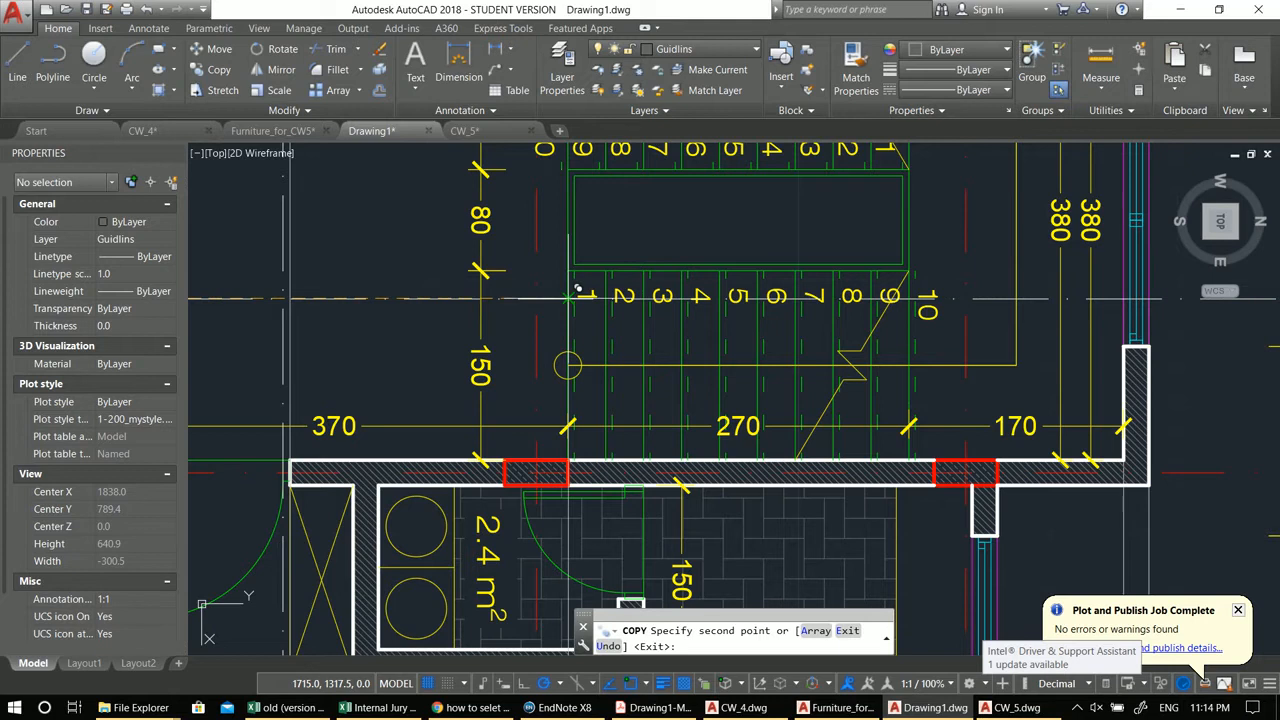
pyautogui.click(643, 297)
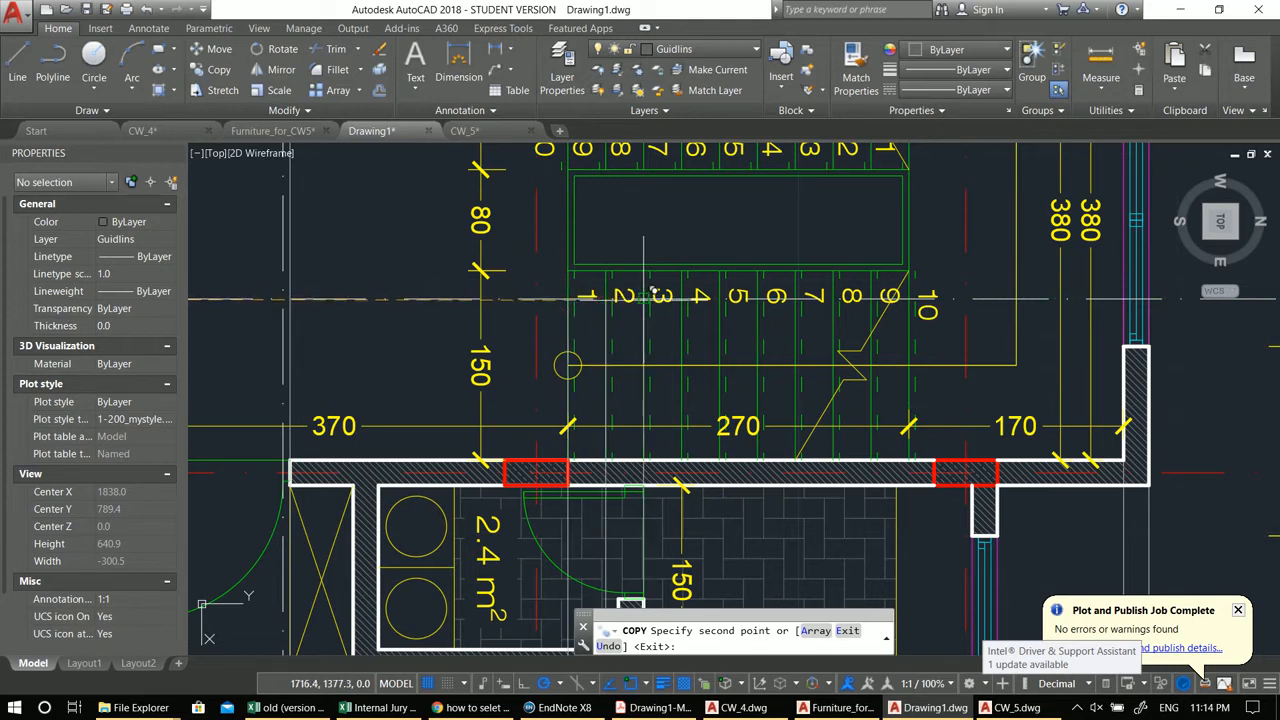
pyautogui.click(683, 297)
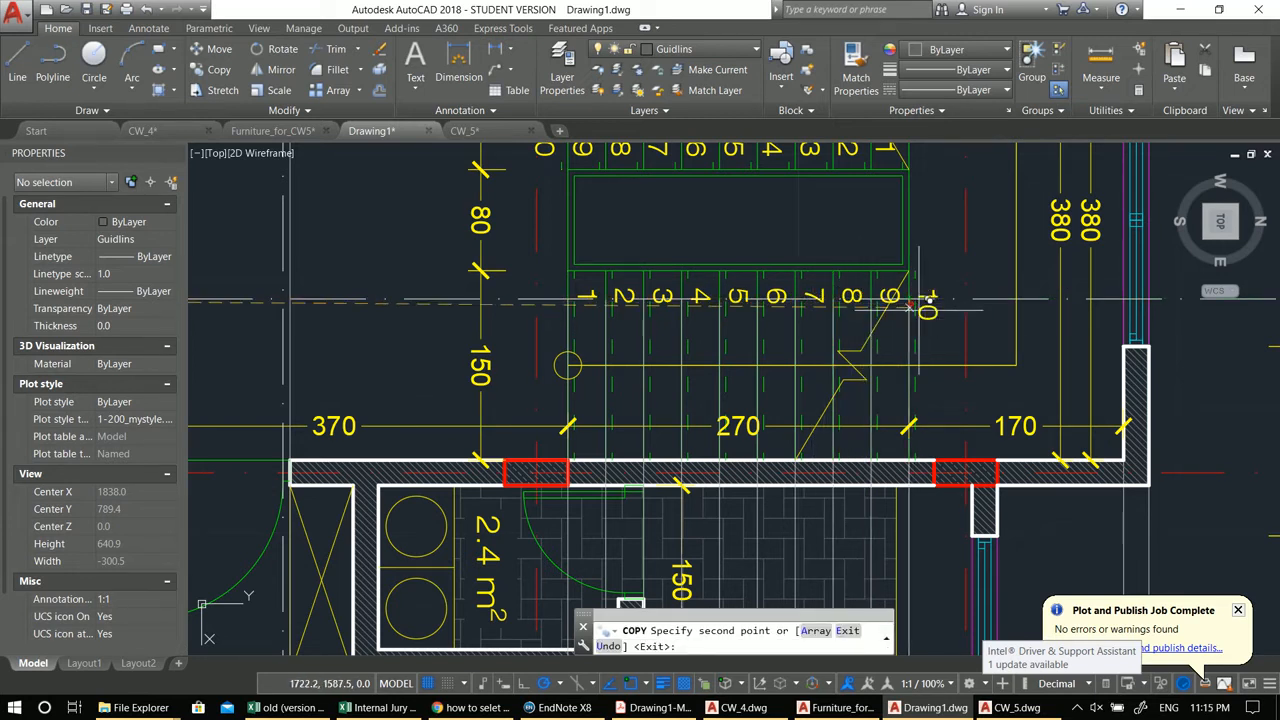
pyautogui.scroll(-4, 900, 290)
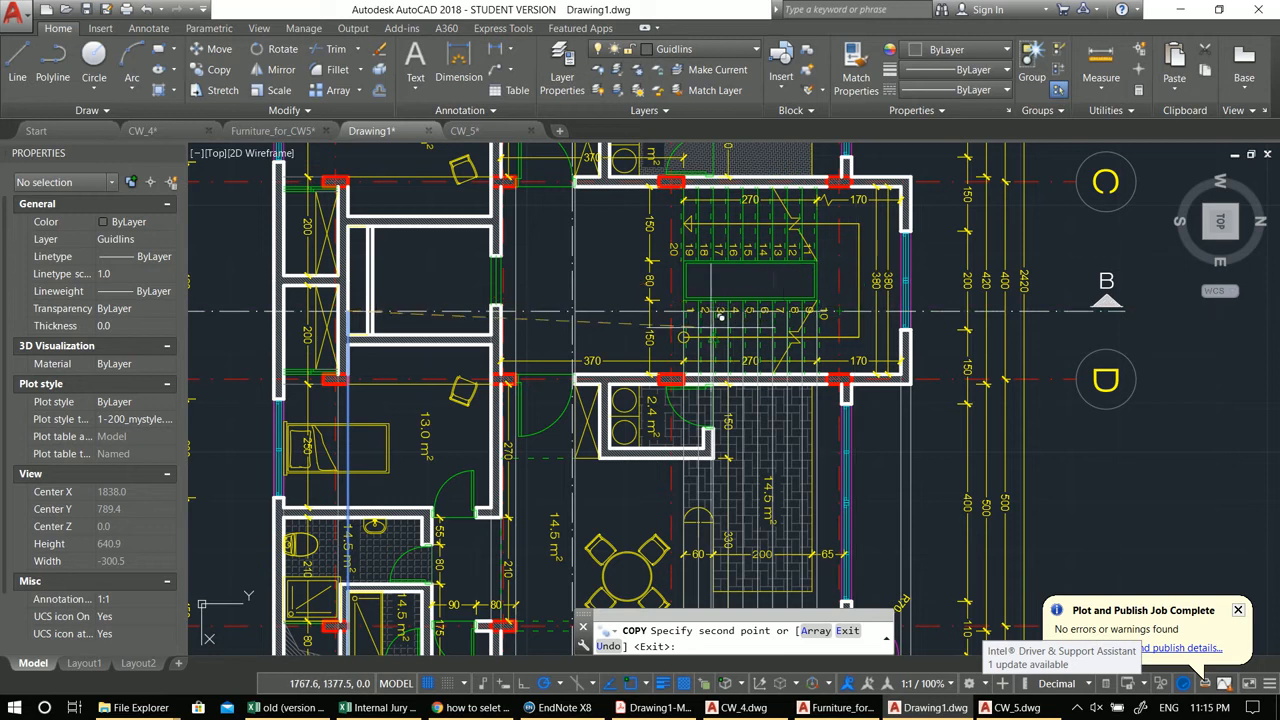
pyautogui.moveTo(711, 323); pyautogui.dragTo(774, 390, button='middle')
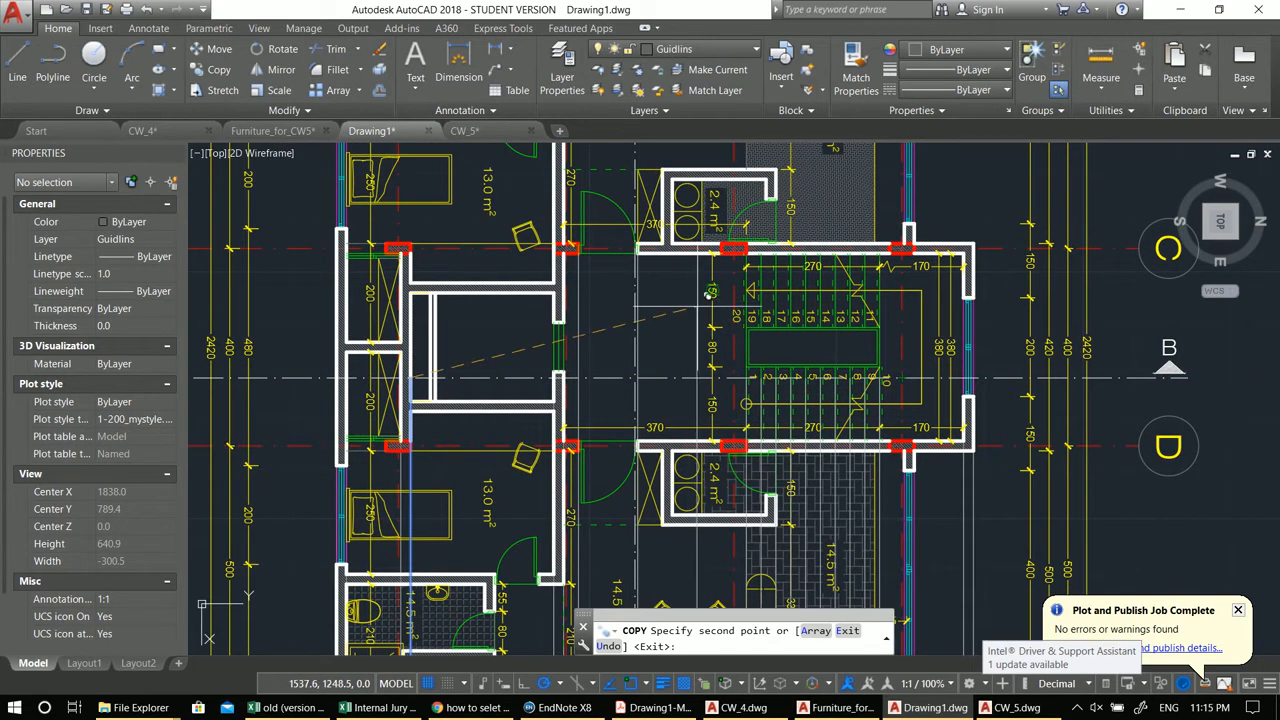
pyautogui.scroll(-4, 695, 358)
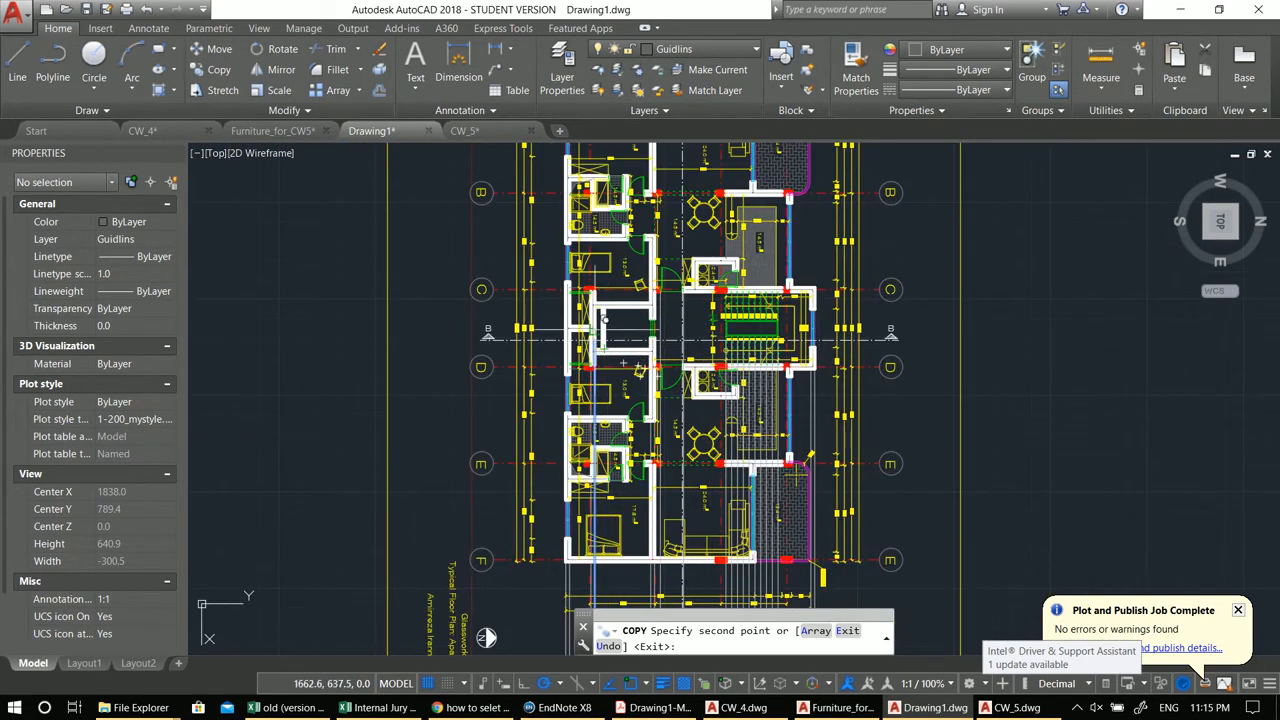
pyautogui.scroll(2, 582, 278)
pyautogui.moveTo(543, 340); pyautogui.dragTo(591, 273, button='middle')
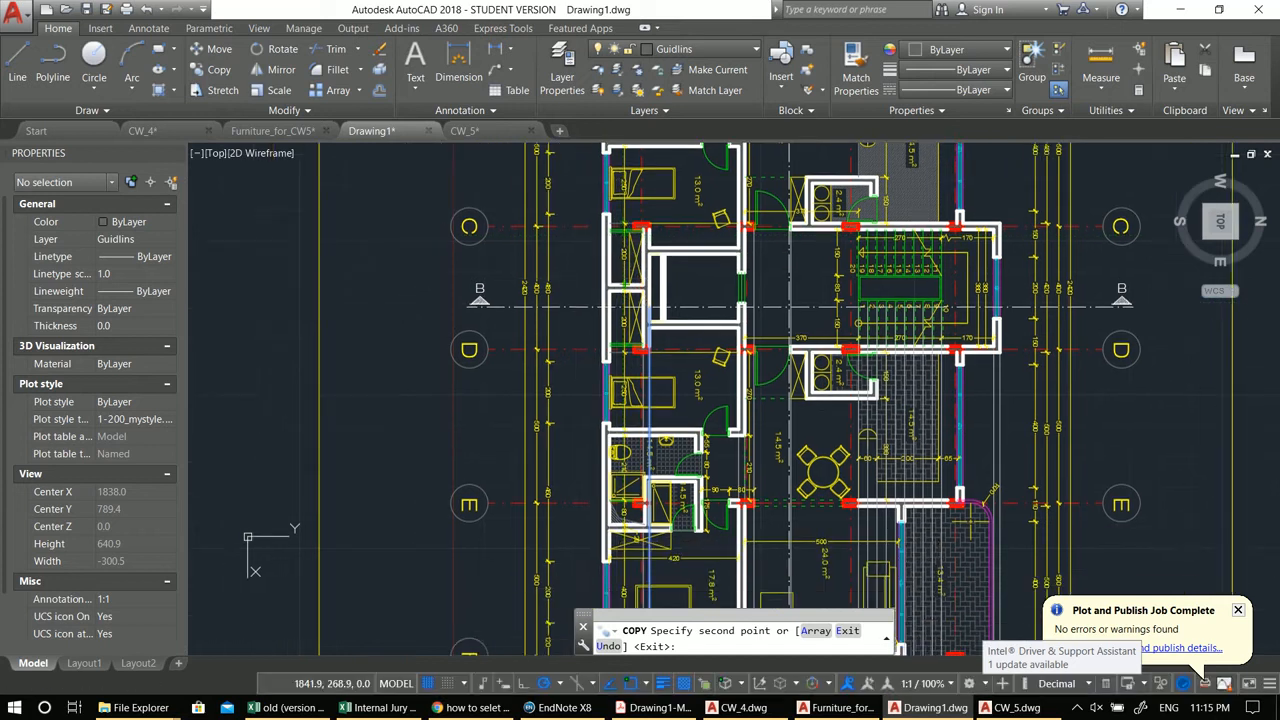
pyautogui.press('Escape')
pyautogui.scroll(-4, 593, 286)
pyautogui.moveTo(548, 481)
pyautogui.mouseDown(button='middle')
pyautogui.moveTo(600, 337)
pyautogui.moveTo(564, 217)
pyautogui.mouseUp(button='middle')
pyautogui.write('l')
pyautogui.press('Return')
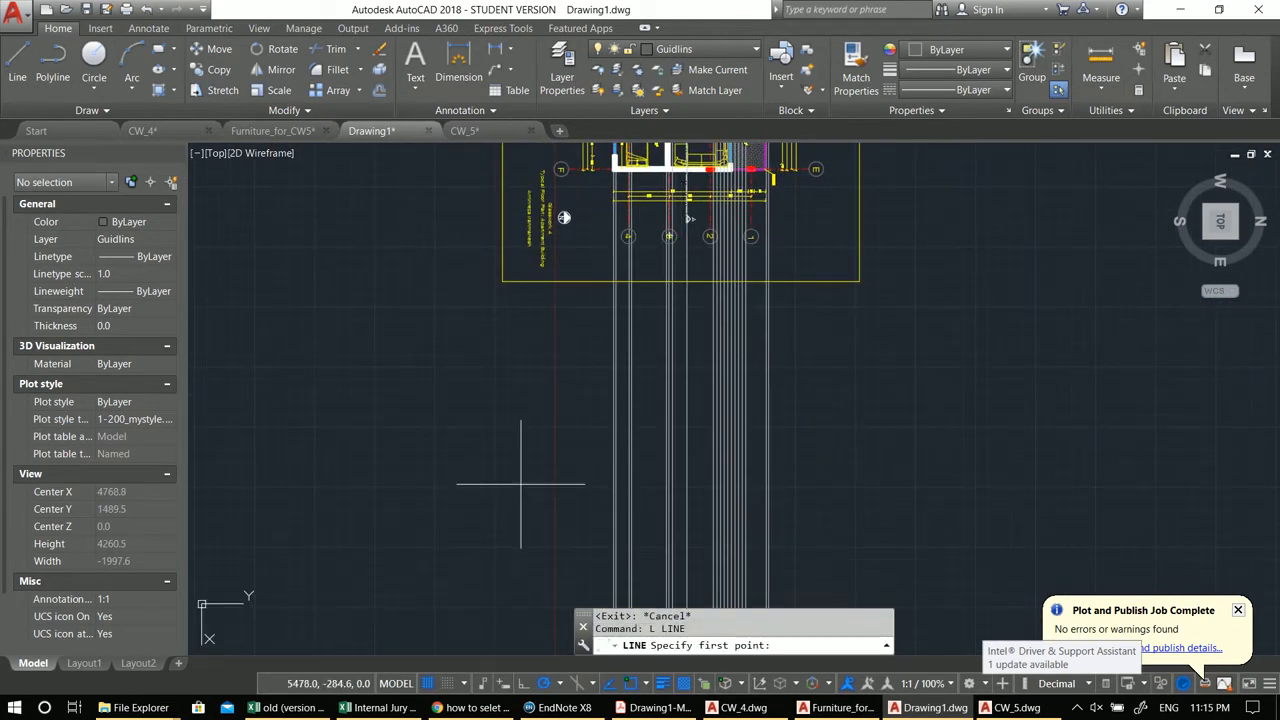
pyautogui.click(443, 500)
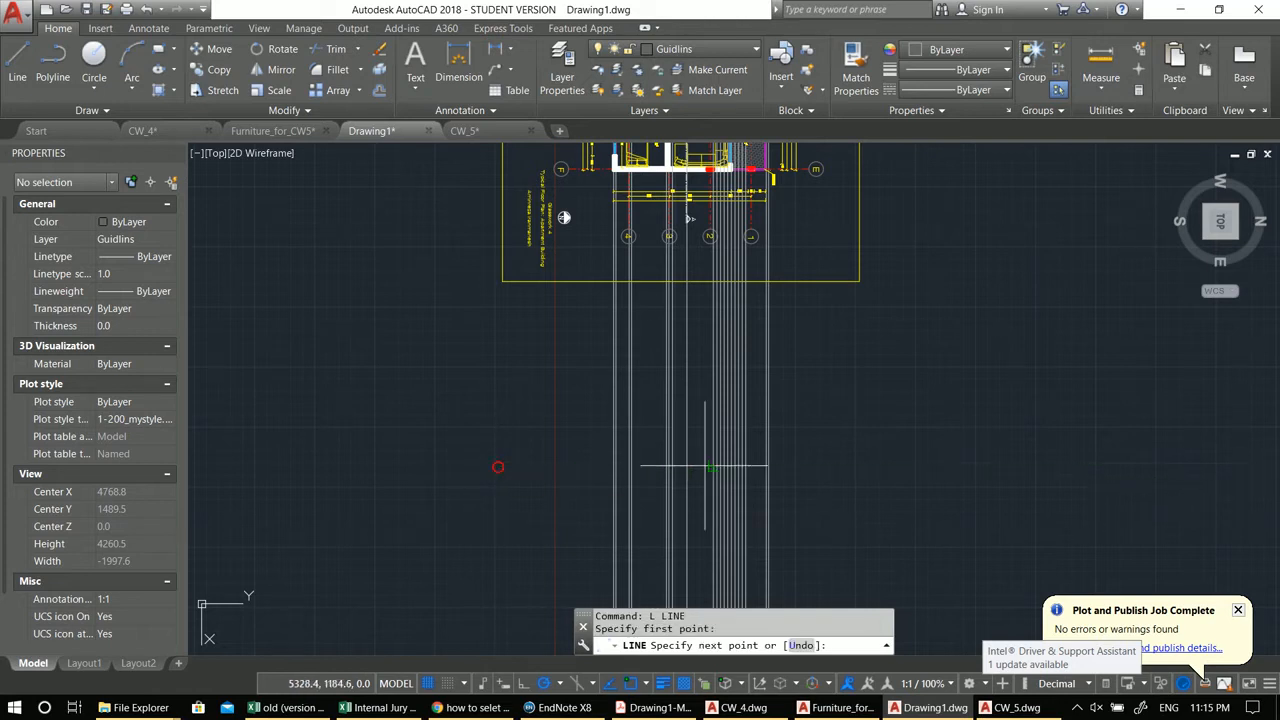
pyautogui.press('Escape')
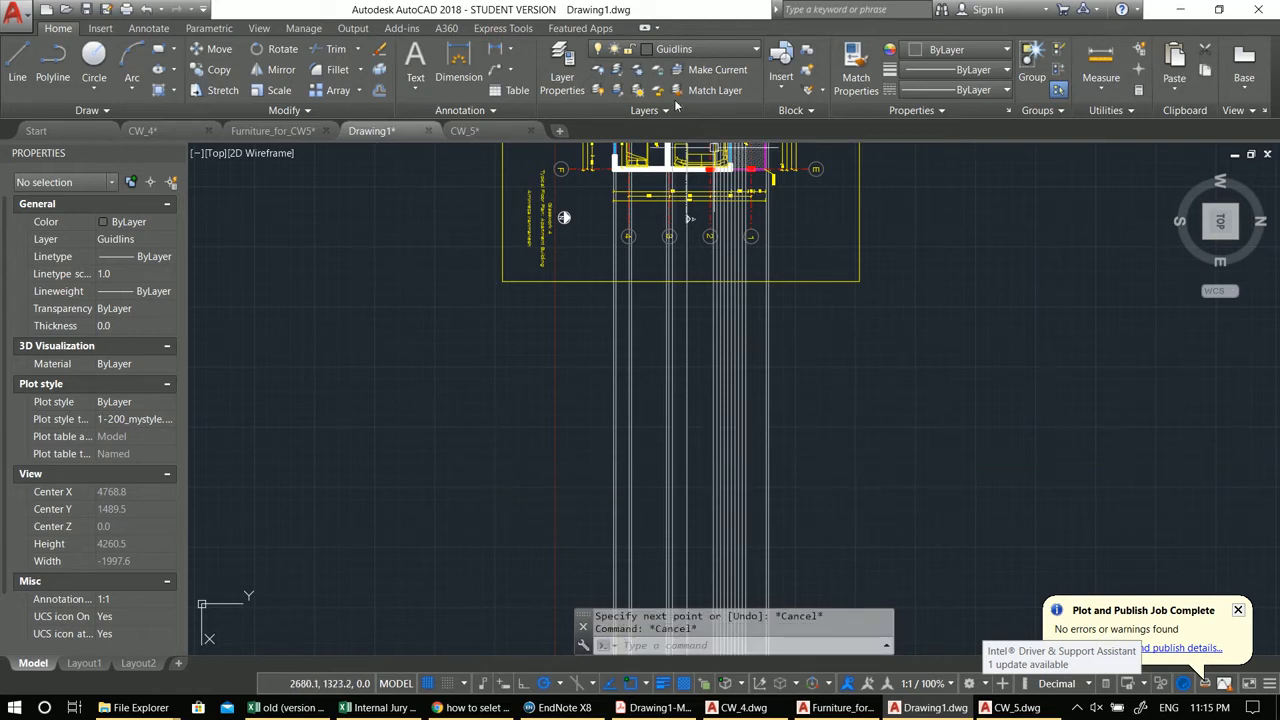
pyautogui.click(658, 50)
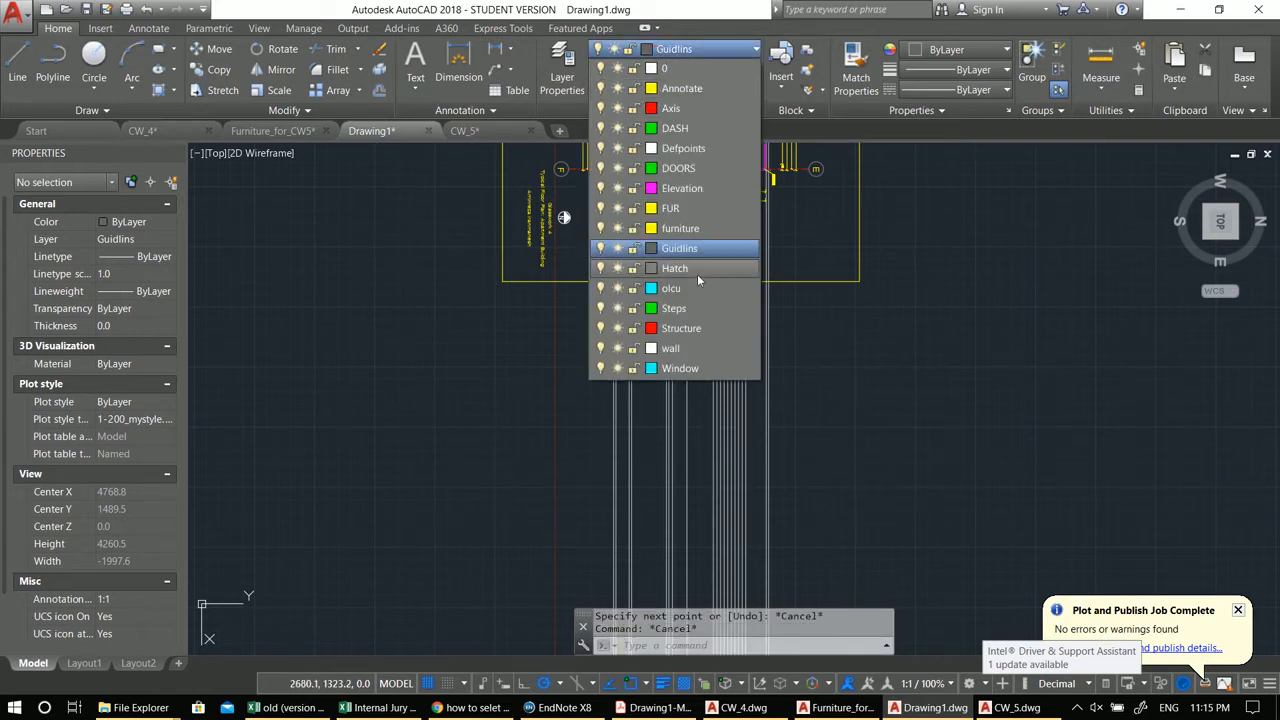
pyautogui.click(695, 339)
pyautogui.click(695, 339)
pyautogui.press('Escape')
pyautogui.press('Escape')
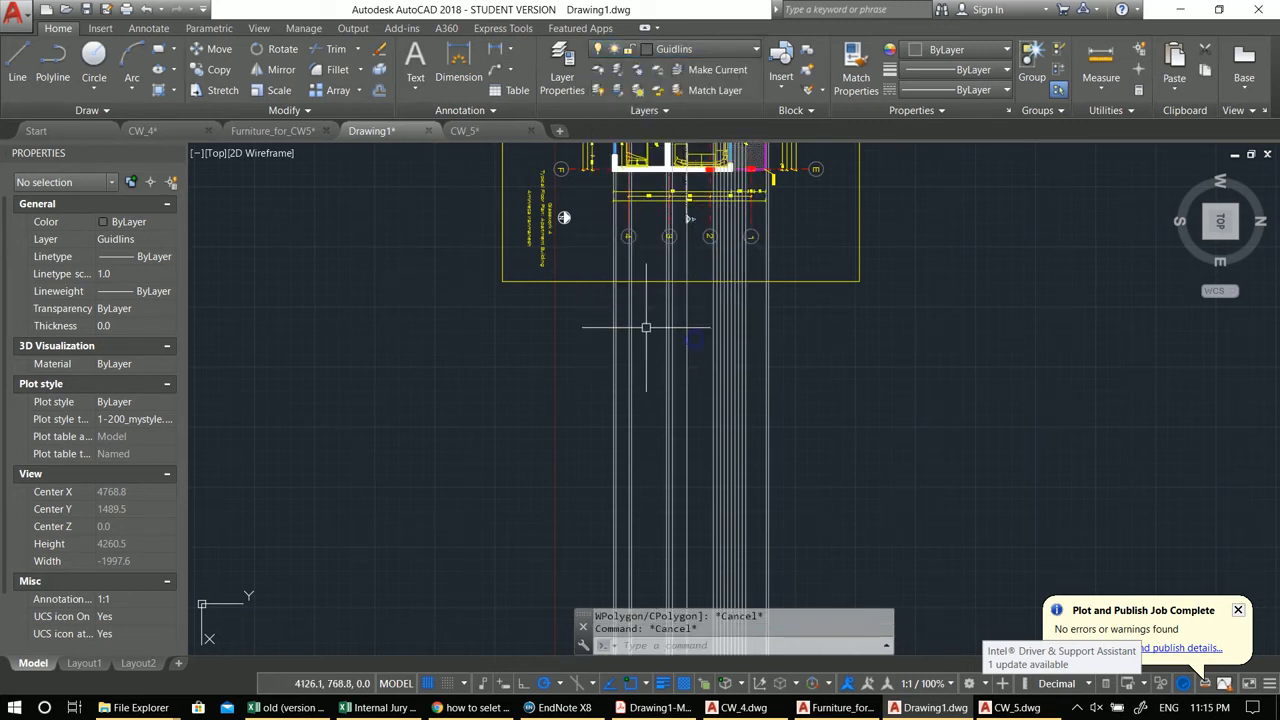
# Step: Make the wall layer current and draw a horizontal line about 2916 units long below the plan
pyautogui.moveTo(651, 309); pyautogui.dragTo(666, 292, button='middle')
pyautogui.click(686, 48)
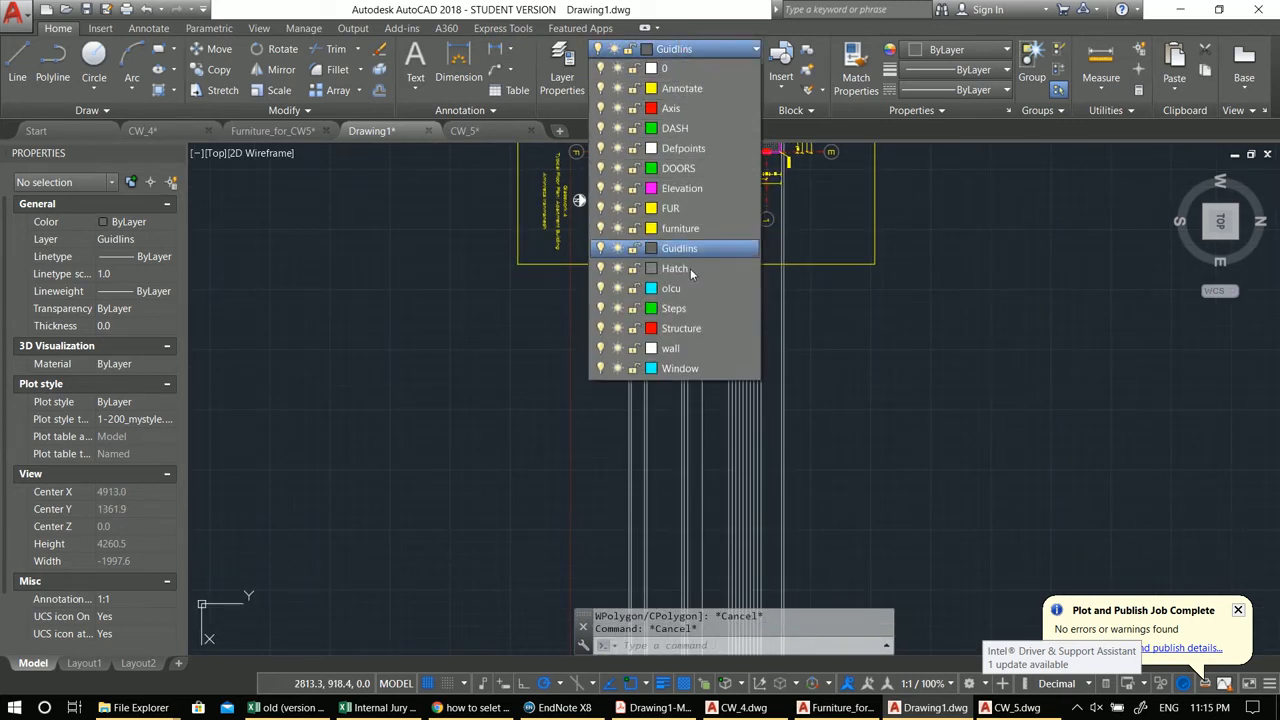
pyautogui.click(683, 348)
pyautogui.press('Escape')
pyautogui.moveTo(736, 422); pyautogui.dragTo(700, 403, button='middle')
pyautogui.write('l')
pyautogui.press('Return')
pyautogui.click(488, 466)
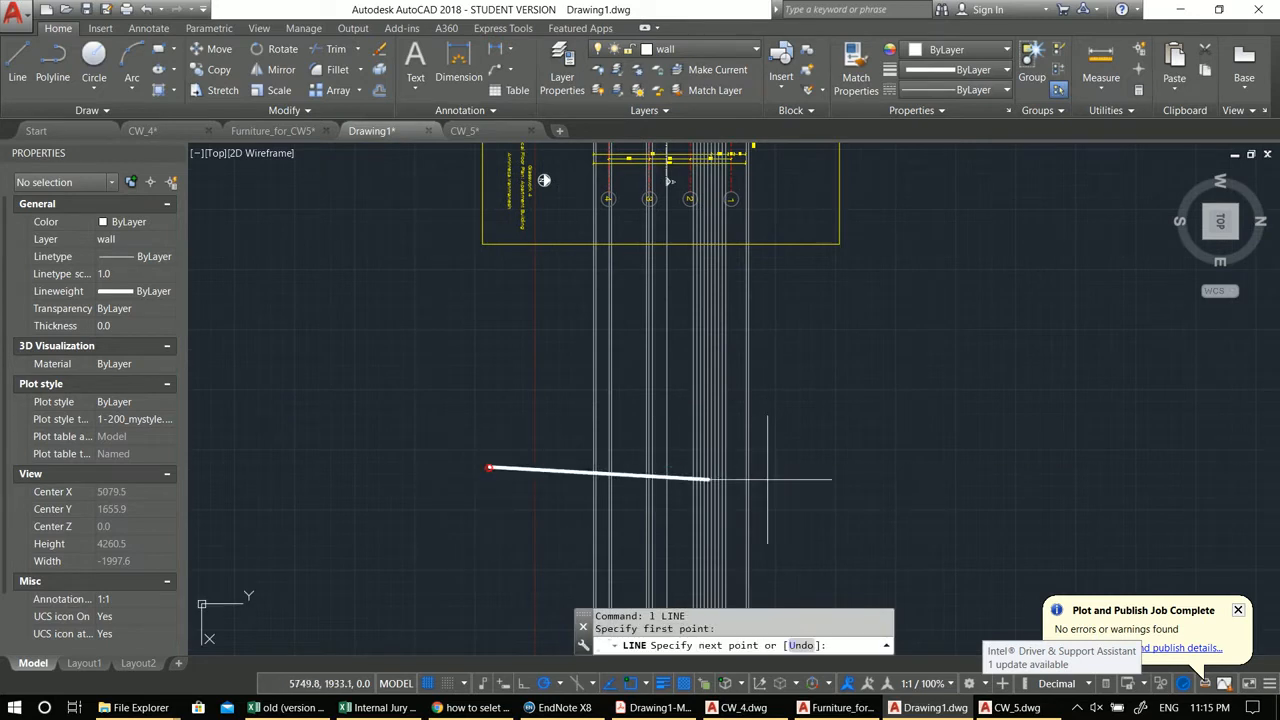
pyautogui.click(838, 466)
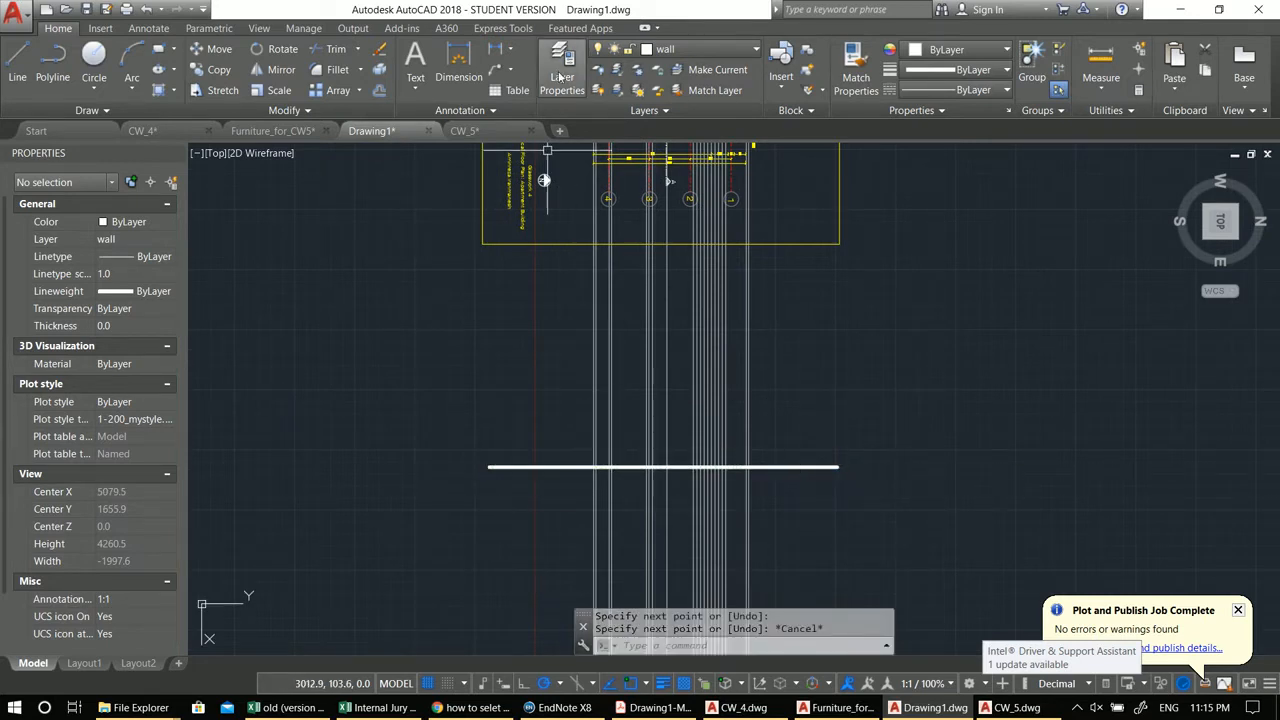
# Step: Set the lineweights of the Structure and wall layers to 0.35 mm
pyautogui.click(563, 62)
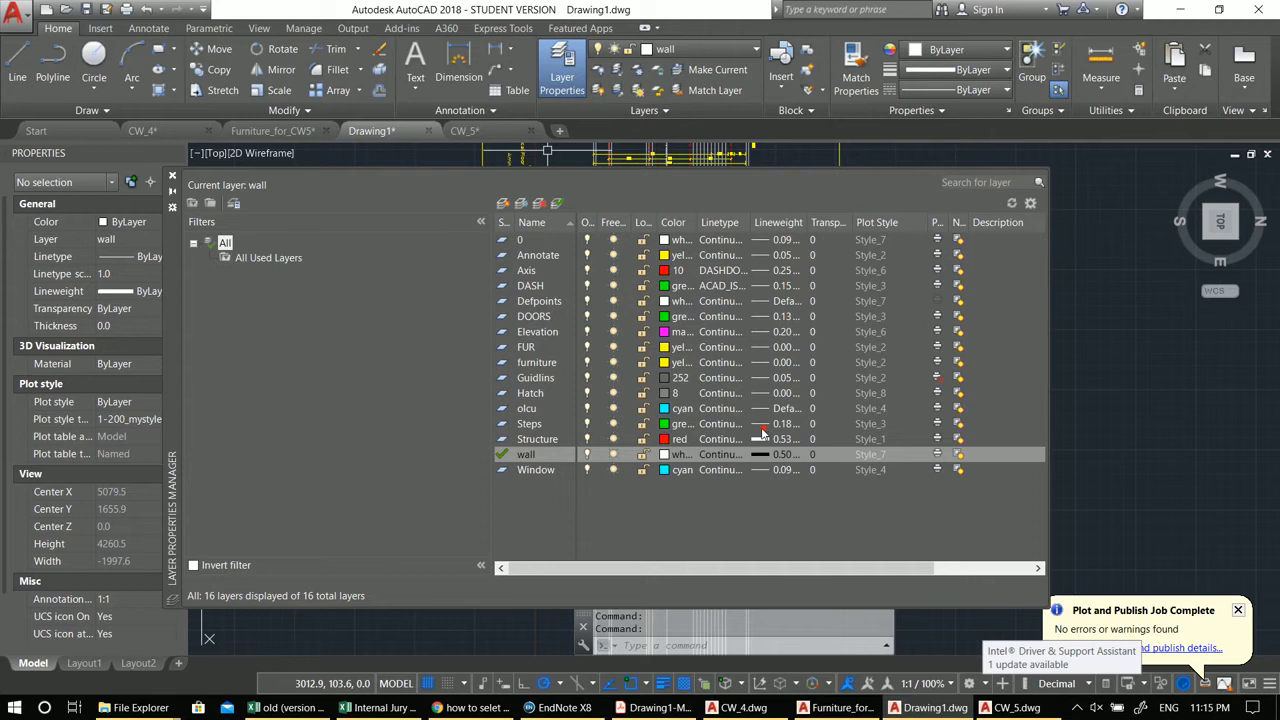
pyautogui.click(762, 436)
pyautogui.press('Escape')
pyautogui.click(763, 440)
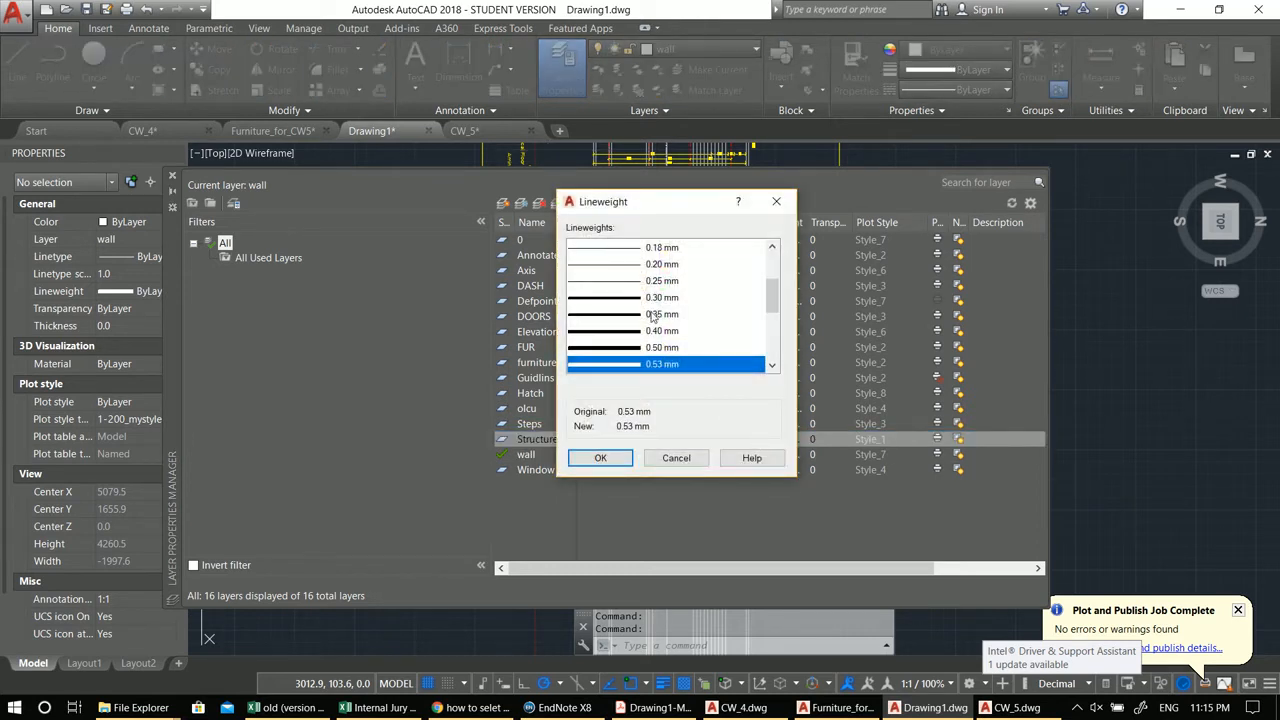
pyautogui.doubleClick(653, 316)
pyautogui.click(774, 453)
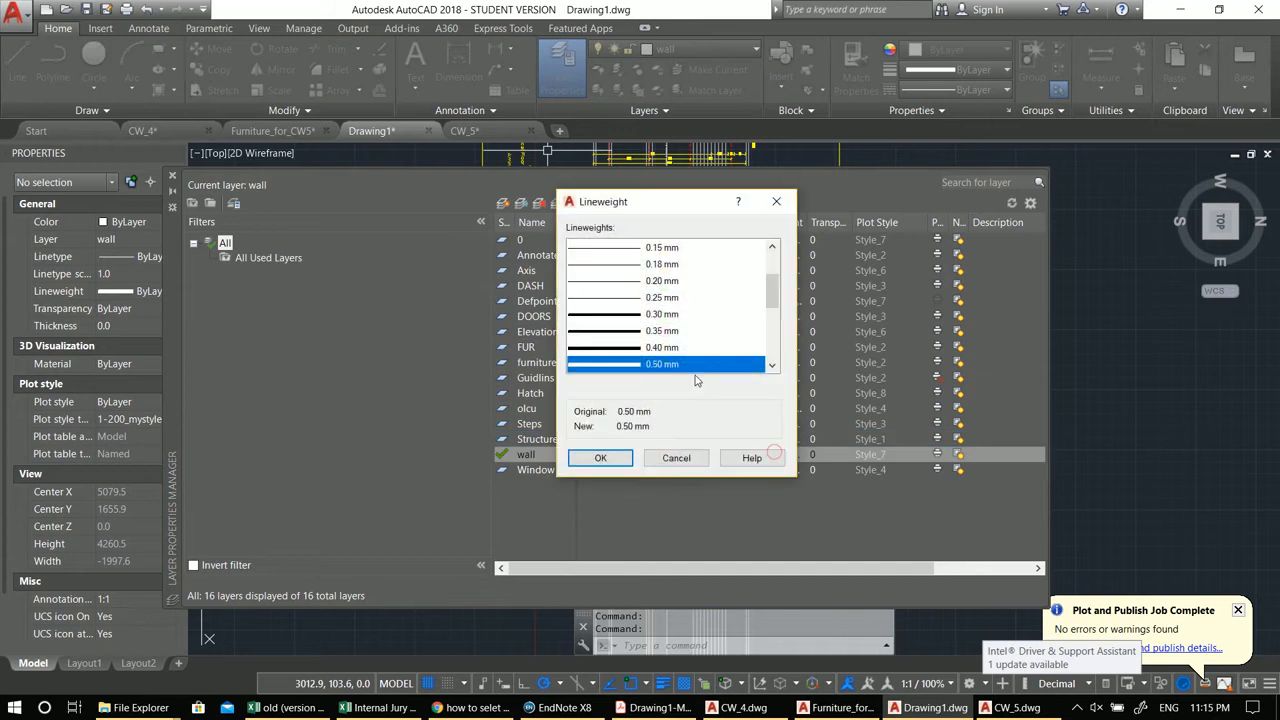
pyautogui.doubleClick(660, 330)
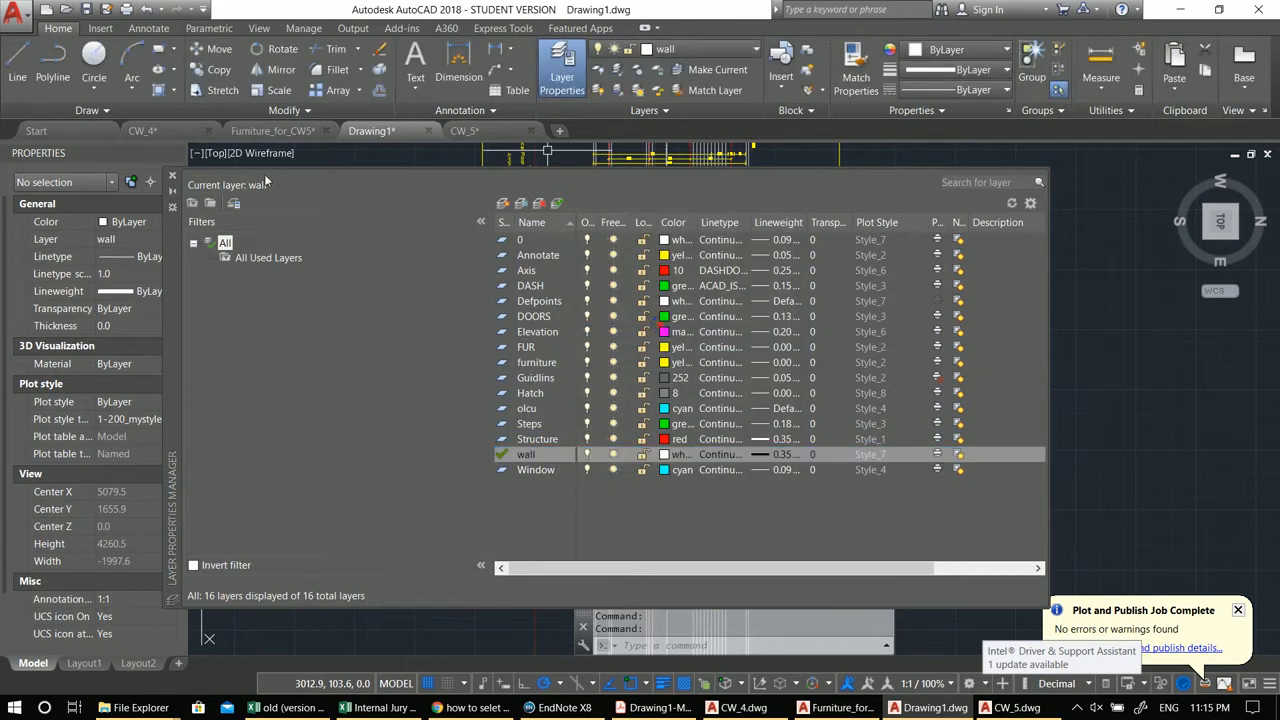
pyautogui.click(172, 178)
pyautogui.scroll(3, 640, 420)
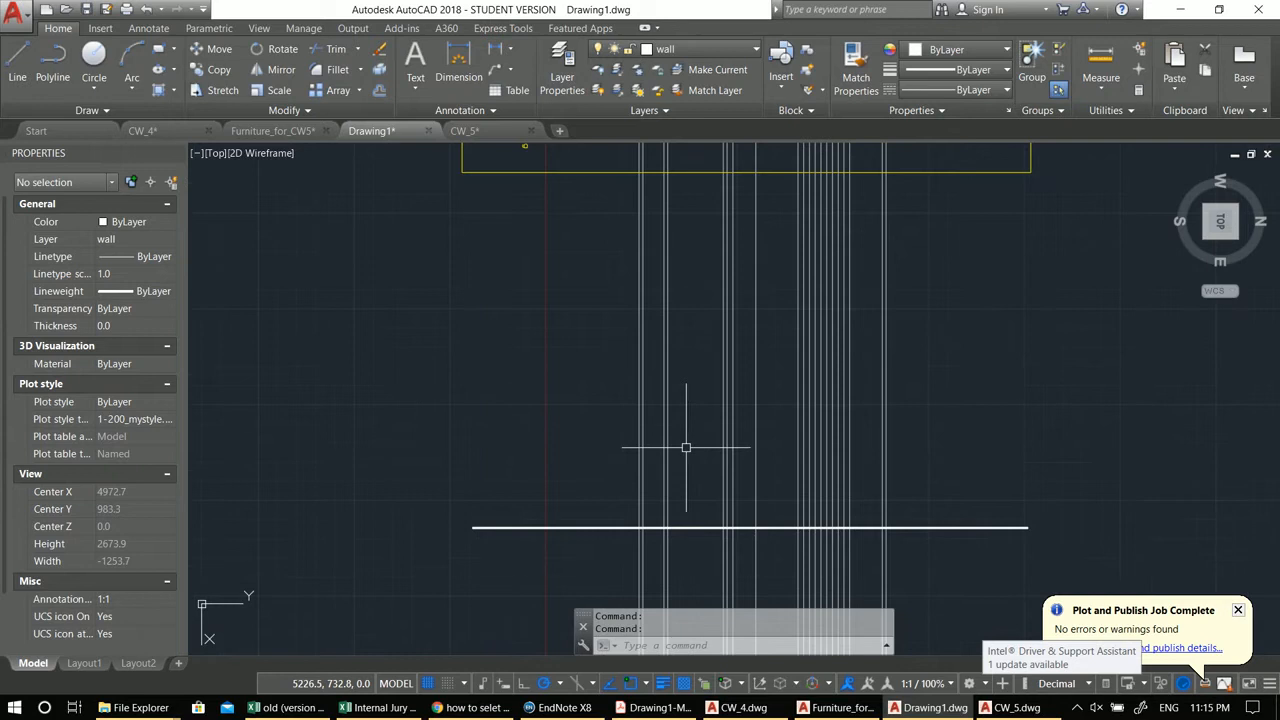
pyautogui.moveTo(674, 437)
pyautogui.mouseDown(button='middle')
pyautogui.moveTo(623, 503)
pyautogui.moveTo(611, 500)
pyautogui.mouseUp(button='middle')
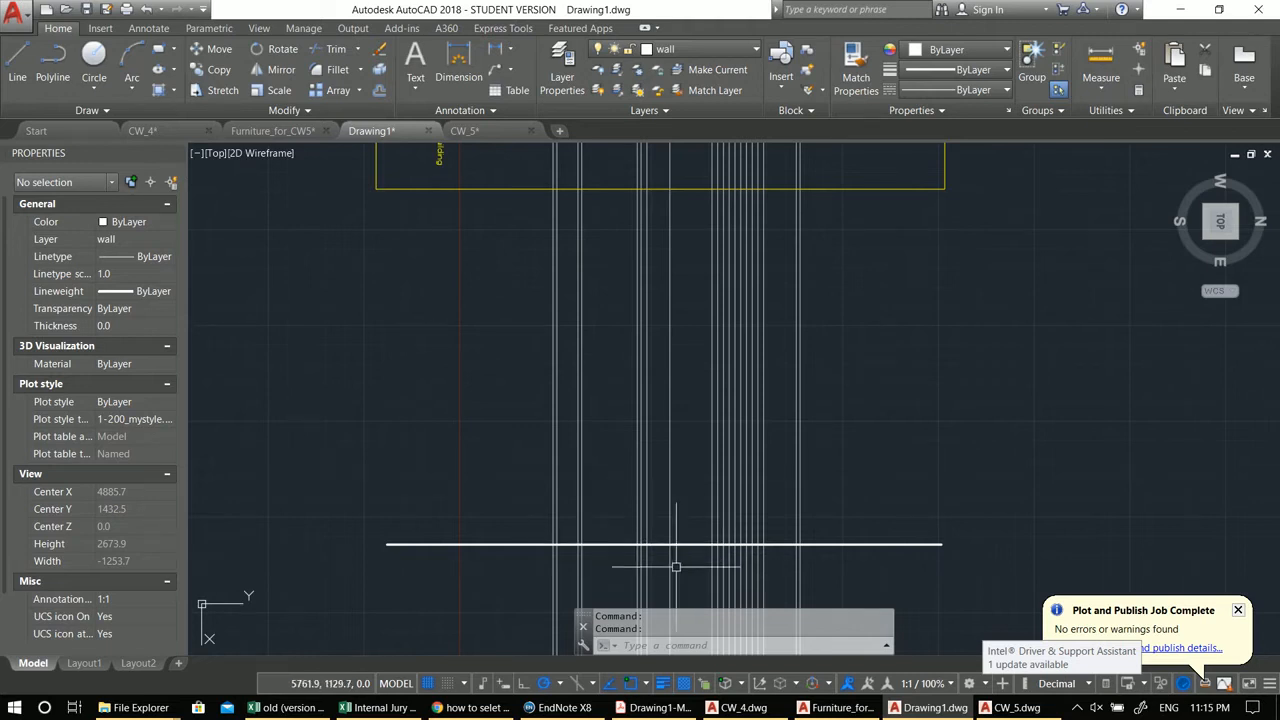
pyautogui.scroll(2, 676, 567)
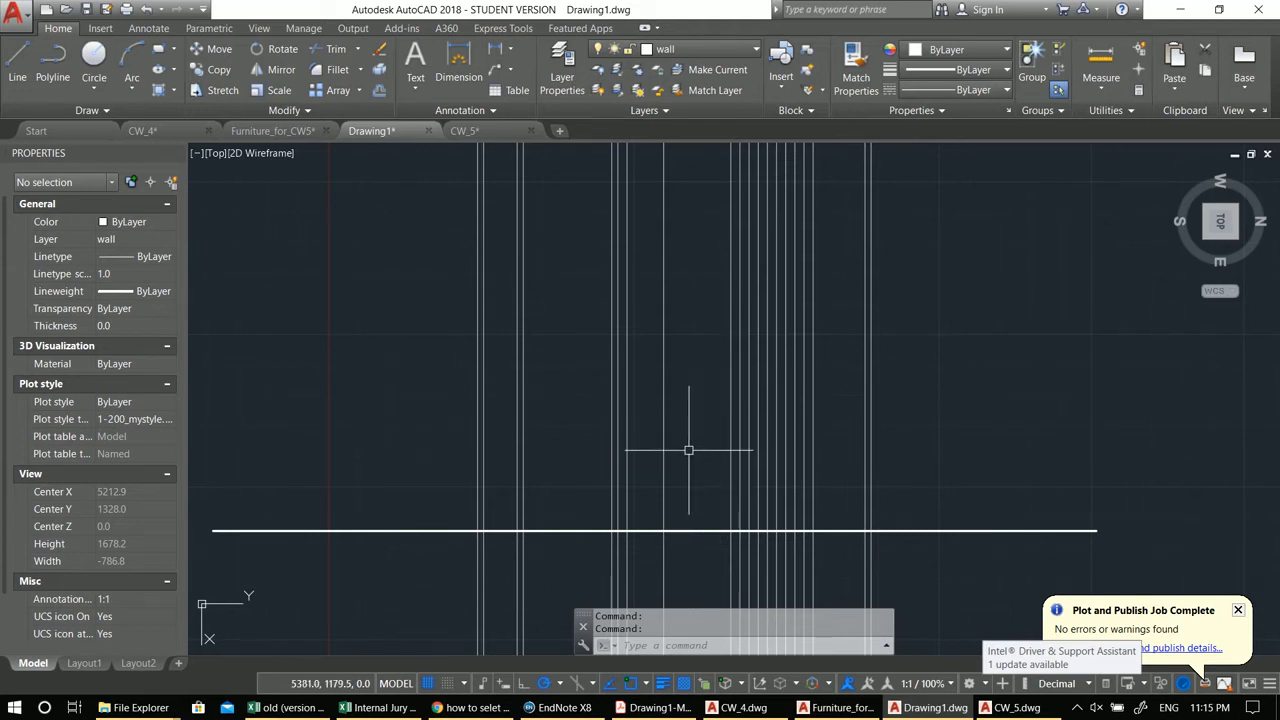
pyautogui.scroll(2, 686, 450)
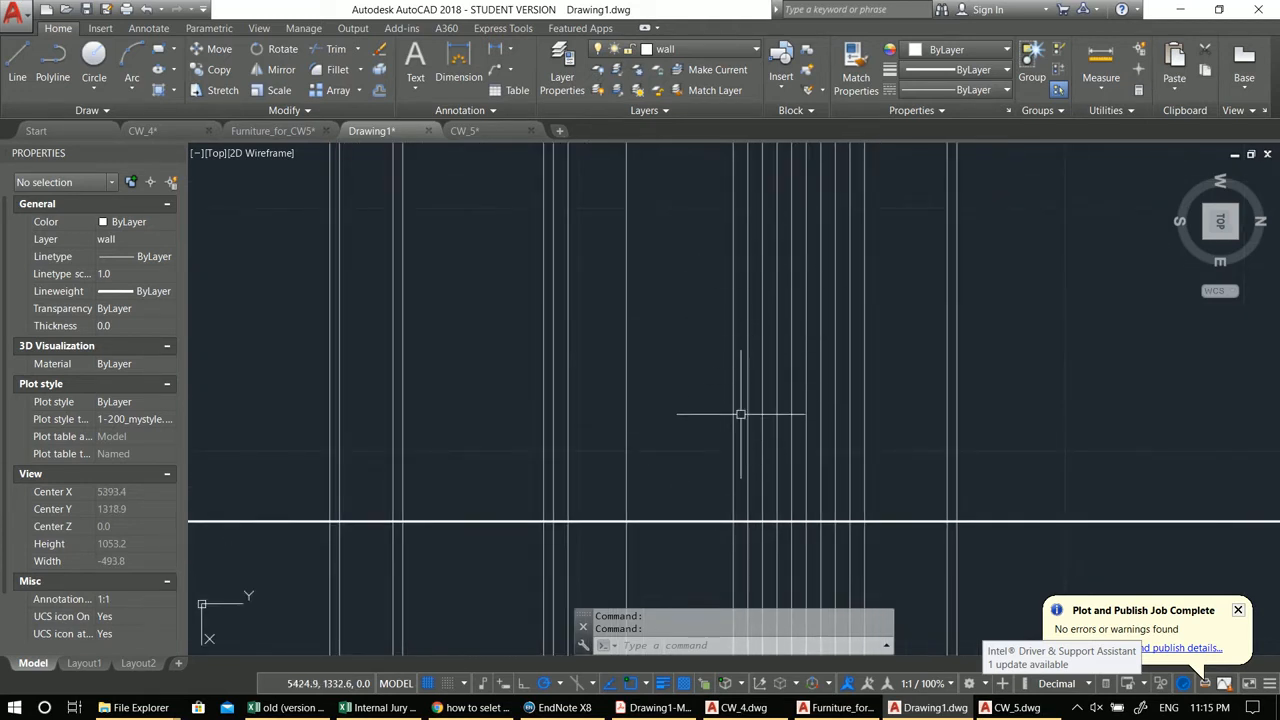
pyautogui.moveTo(740, 414); pyautogui.dragTo(777, 400, button='middle')
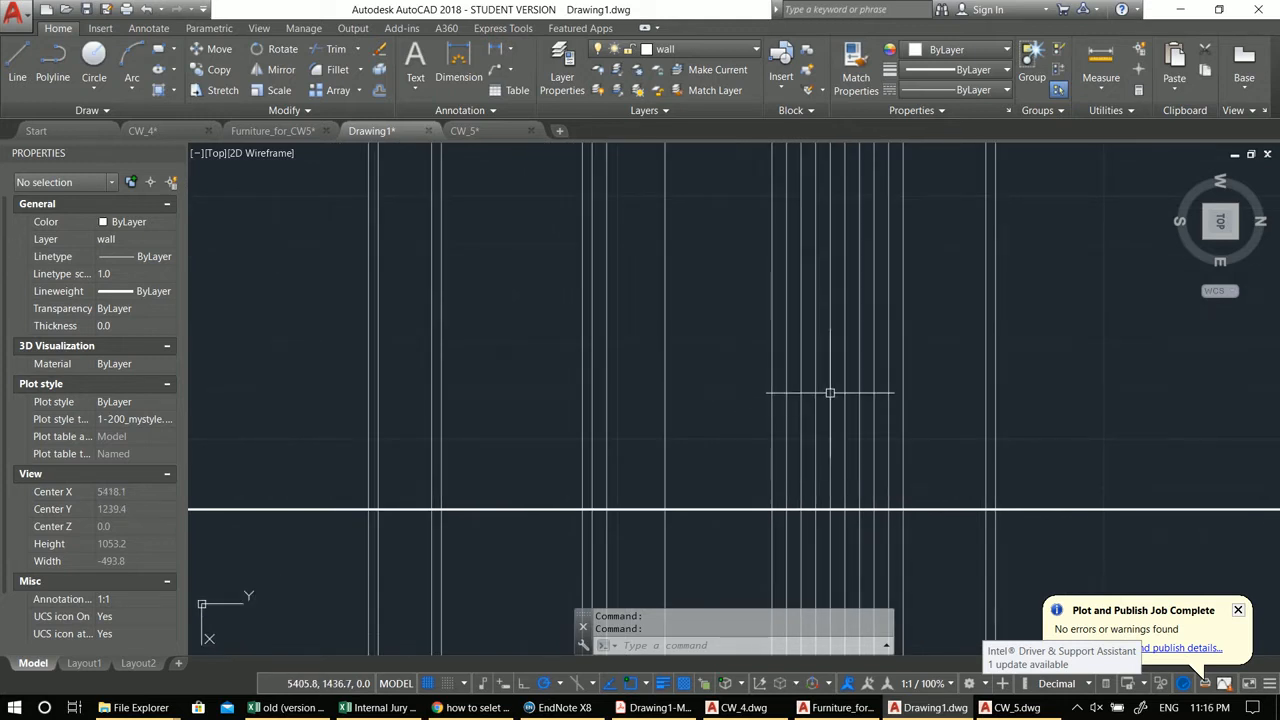
pyautogui.write('pl')
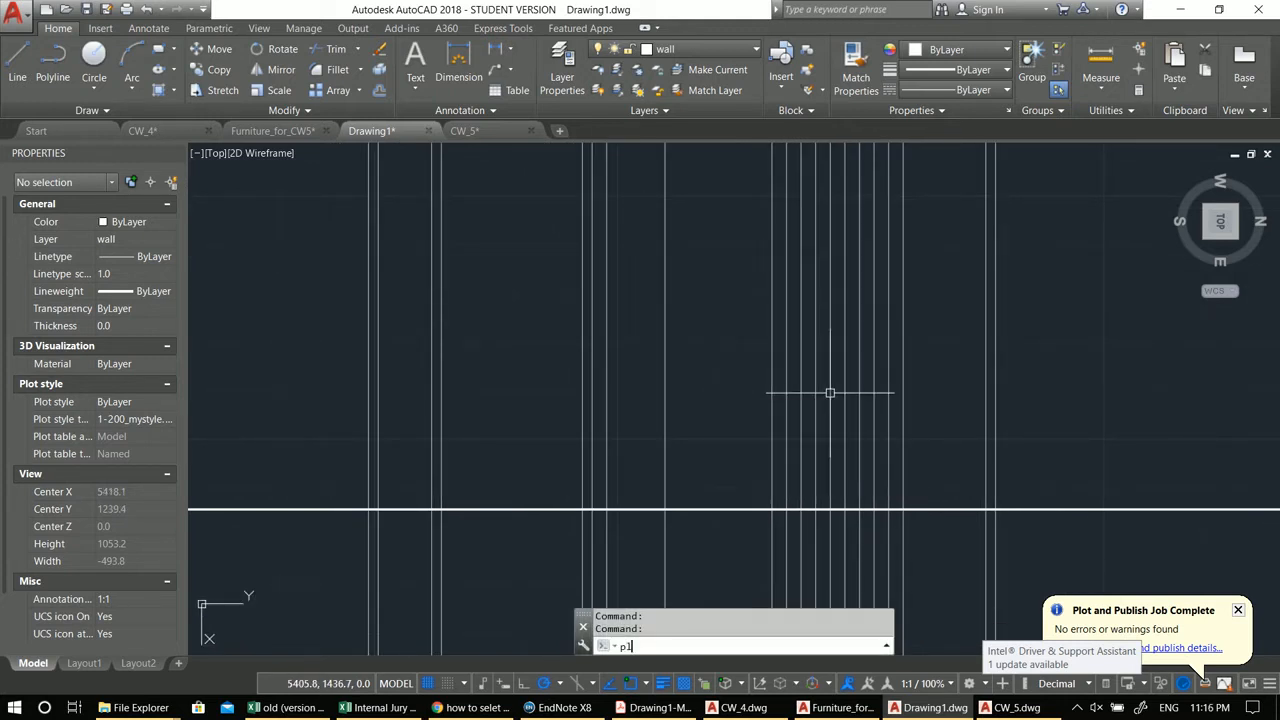
pyautogui.scroll(4, 814, 429)
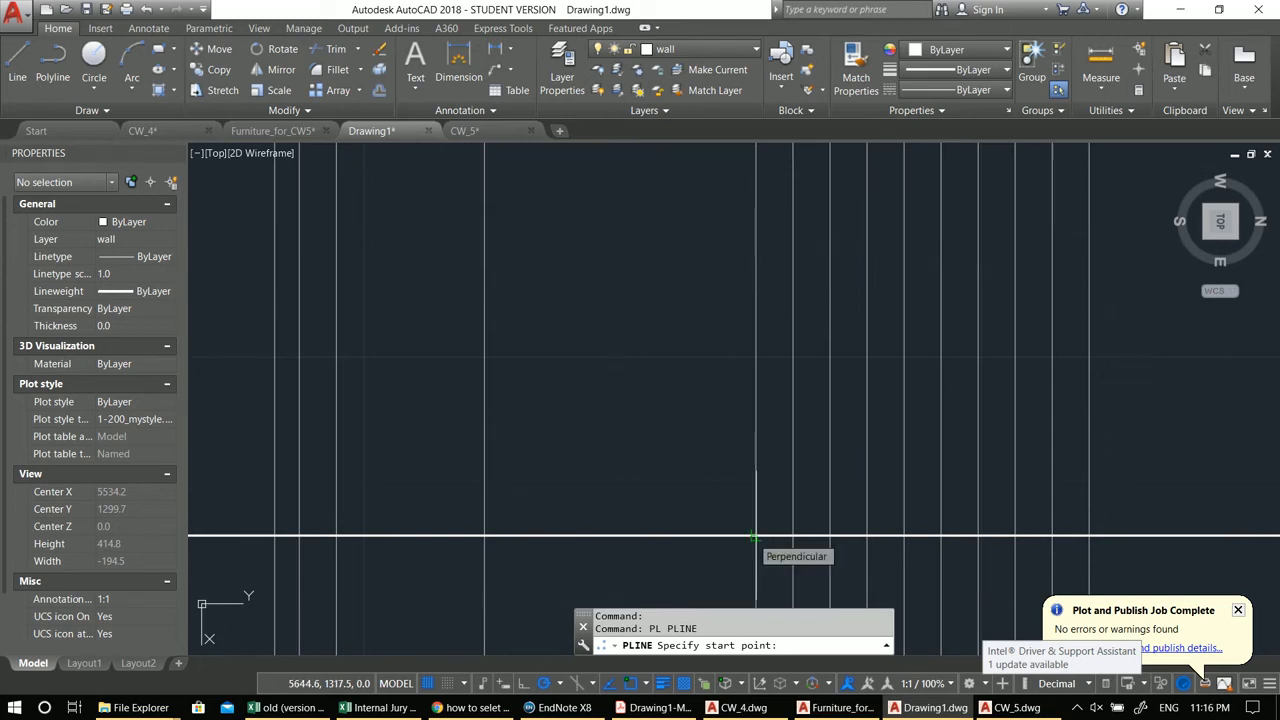
pyautogui.scroll(2, 755, 537)
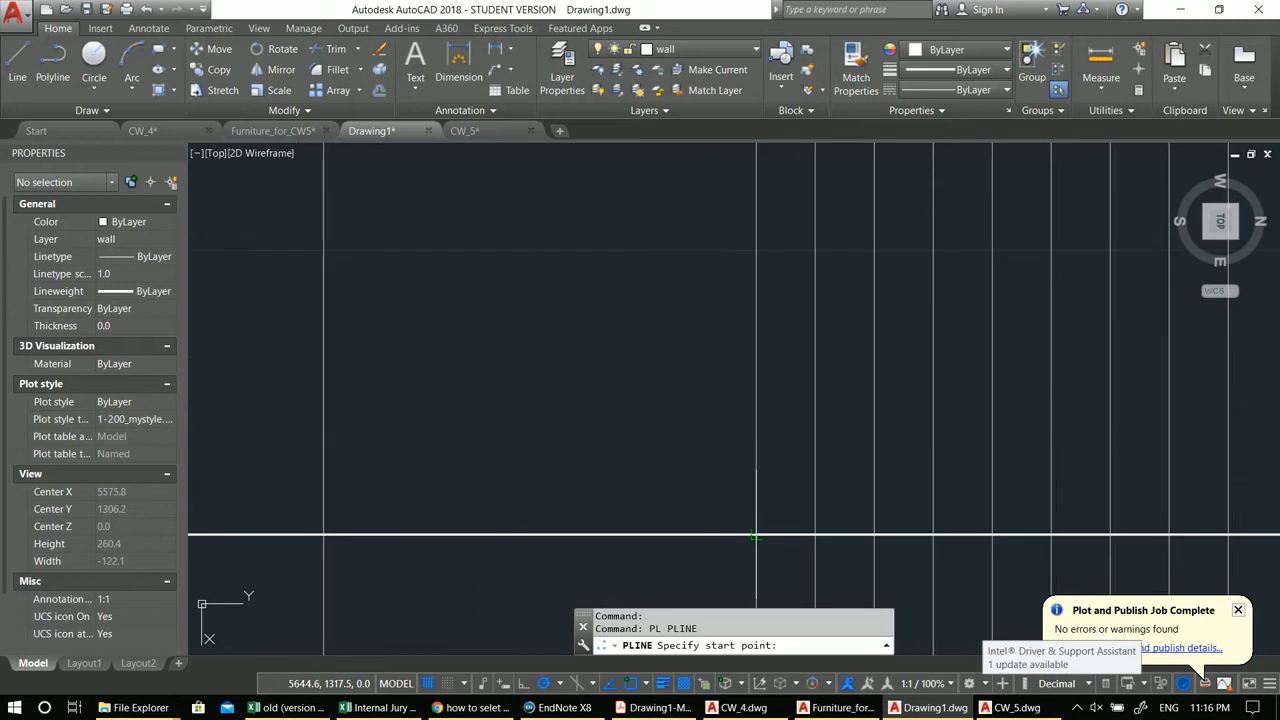
pyautogui.press('Escape')
# Step: Draw a polyline for the first stair riser and tread, starting where a wall guideline meets the horizontal base line
pyautogui.moveTo(748, 526); pyautogui.dragTo(757, 520, button='middle')
pyautogui.write('pl')
pyautogui.press('Return')
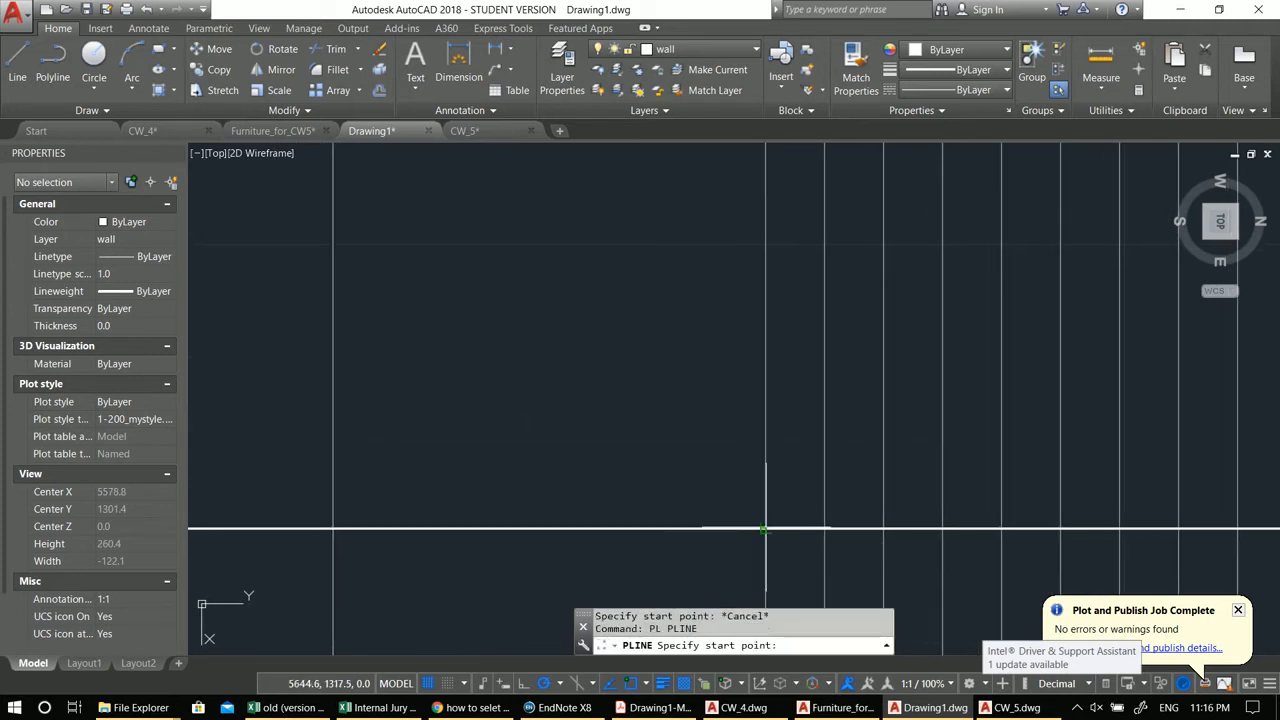
pyautogui.click(765, 529)
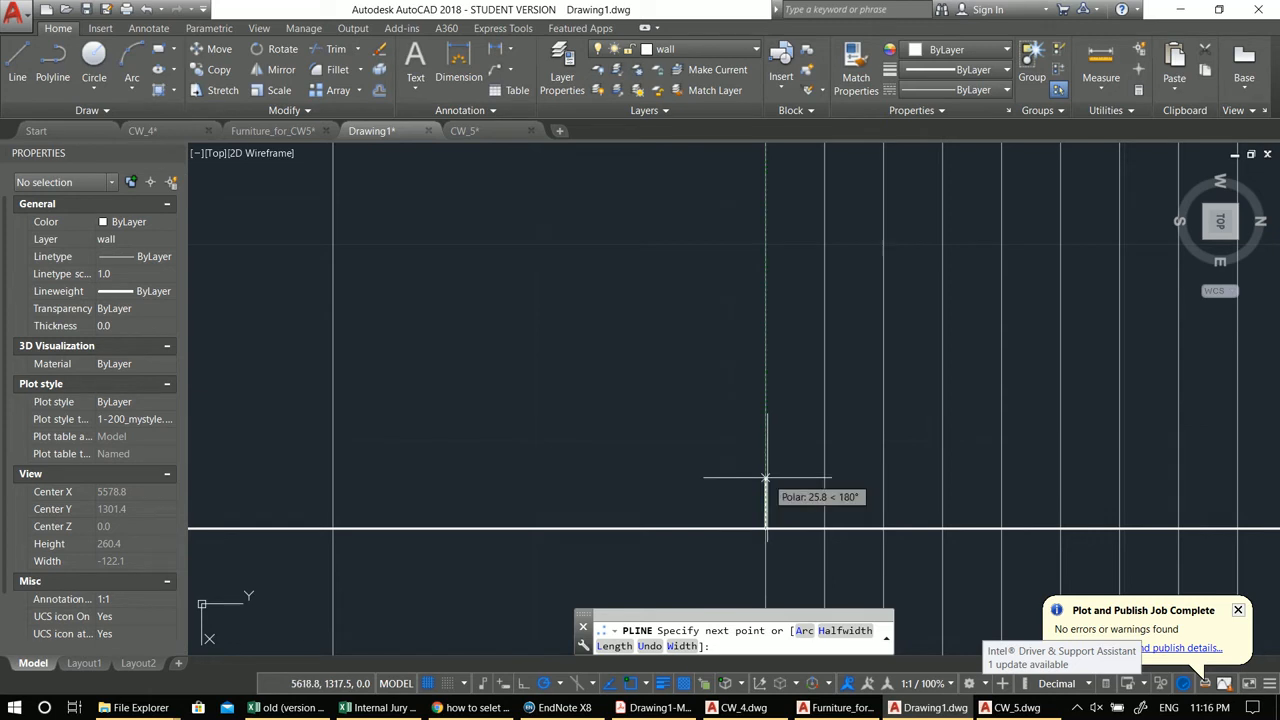
pyautogui.scroll(-5, 765, 478)
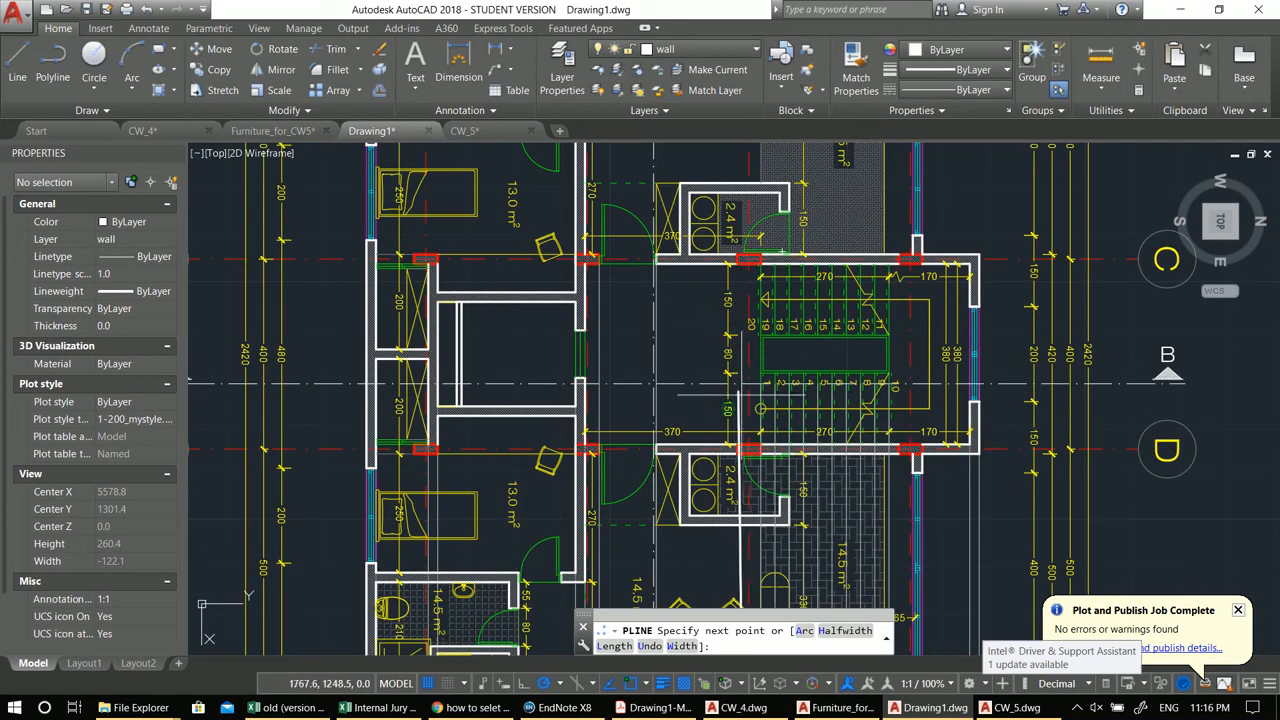
pyautogui.scroll(-3, 943, 405)
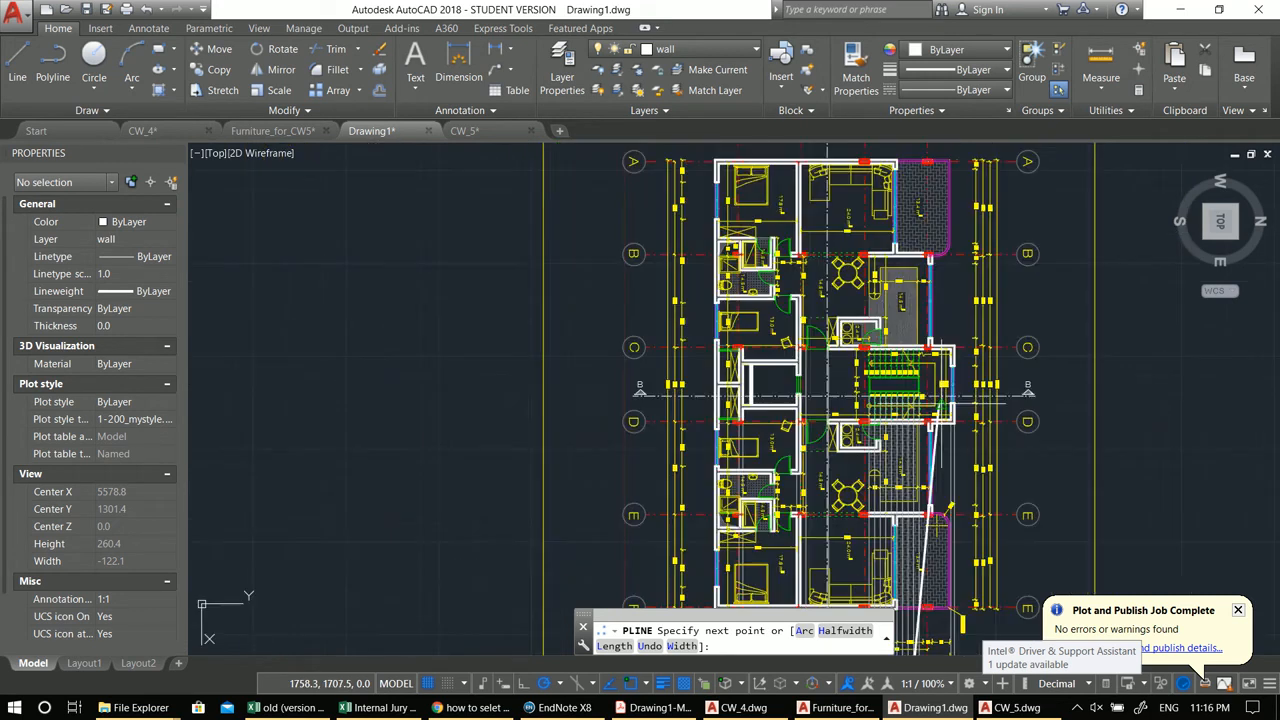
pyautogui.scroll(10, 822, 520)
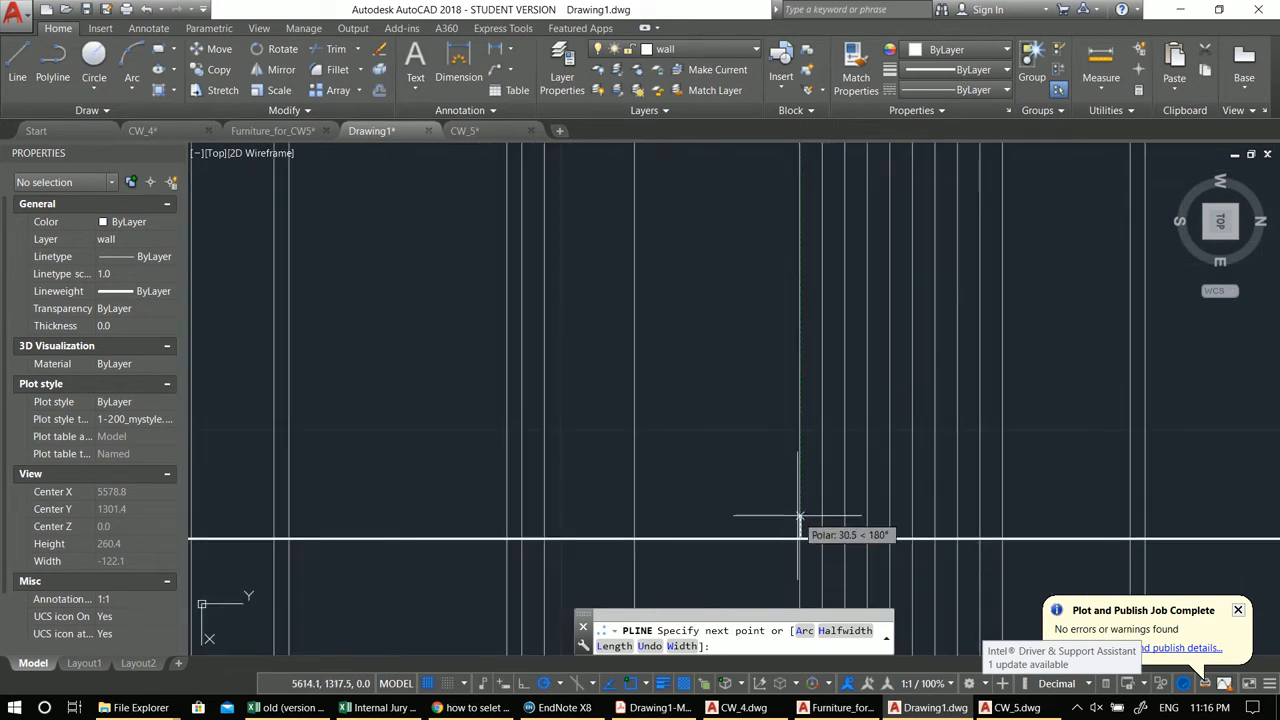
pyautogui.press('Return')
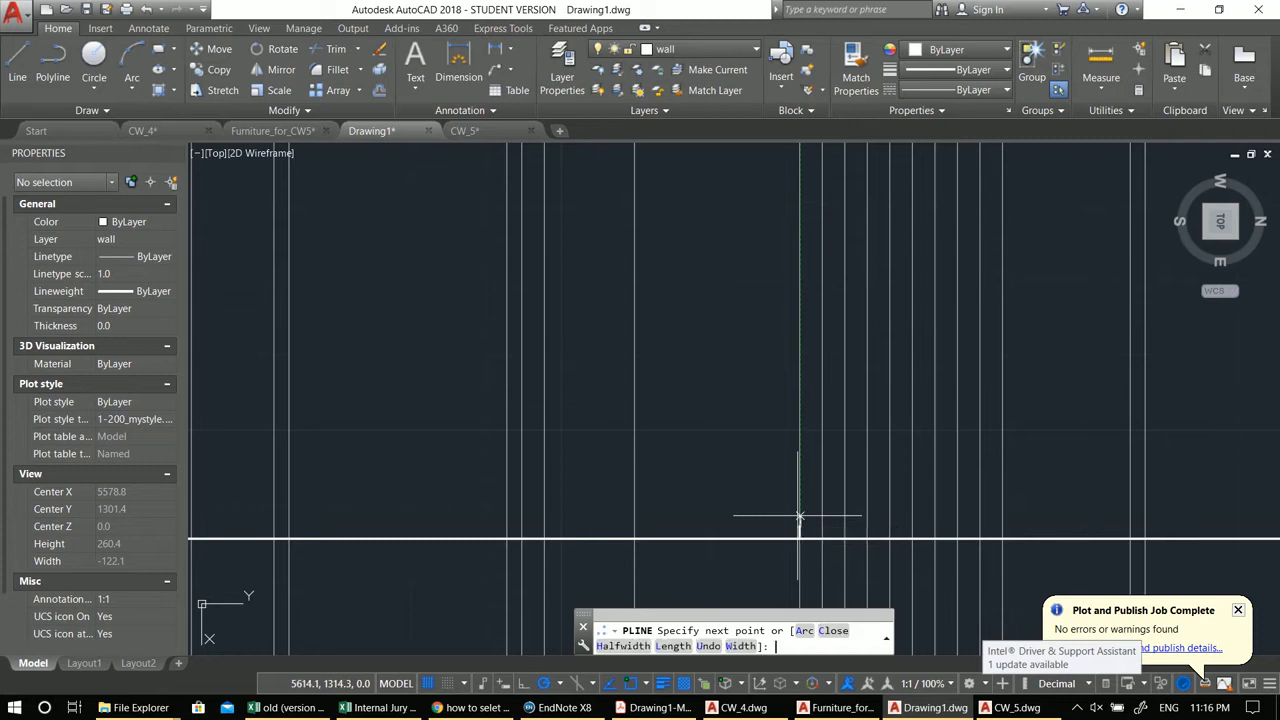
pyautogui.scroll(3, 790, 528)
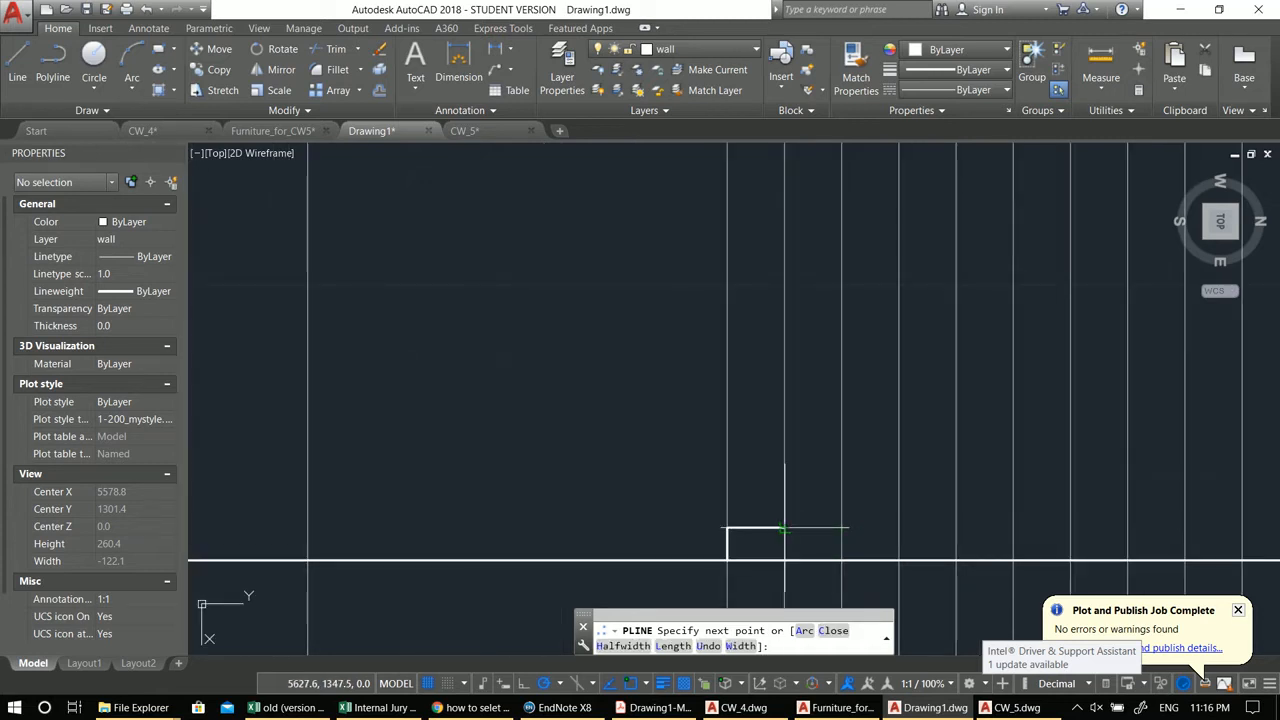
pyautogui.scroll(2, 786, 527)
pyautogui.scroll(2, 808, 423)
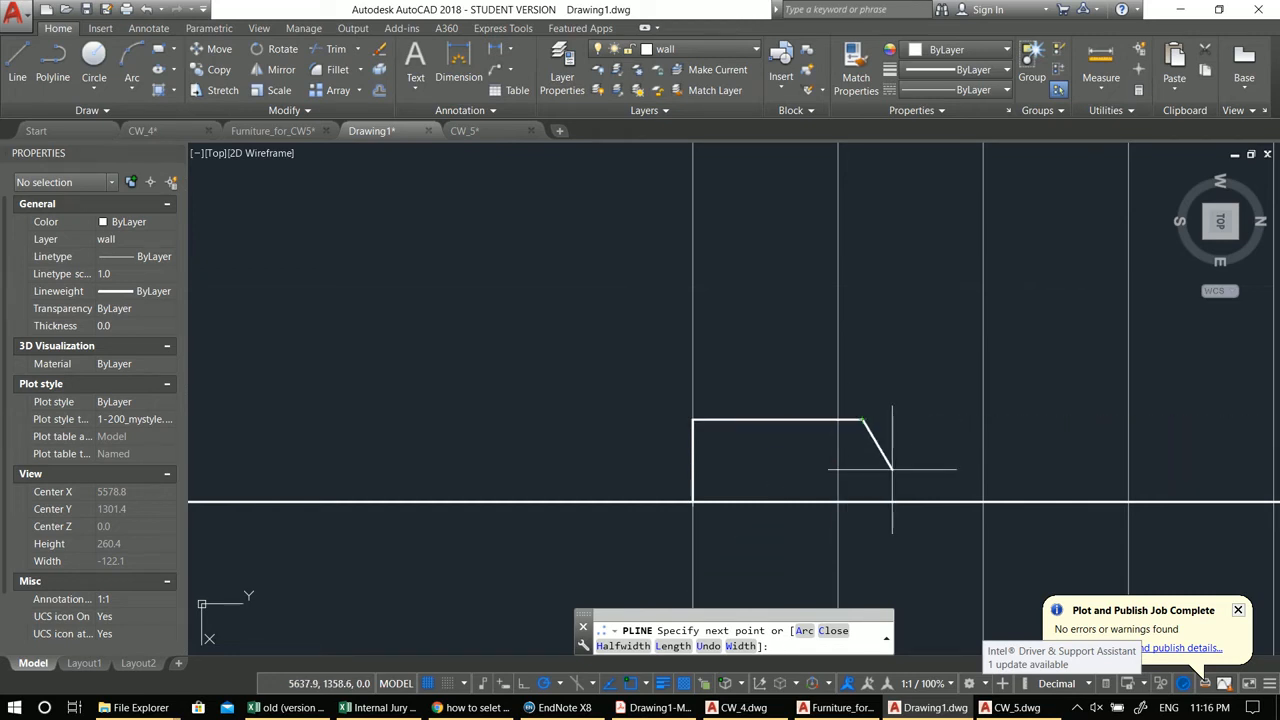
pyautogui.press('Return')
# Step: Draw a small 5-unit polyline notch at the front corner of the first tread
pyautogui.moveTo(701, 434); pyautogui.dragTo(754, 434, button='middle')
pyautogui.write('pl')
pyautogui.press('Return')
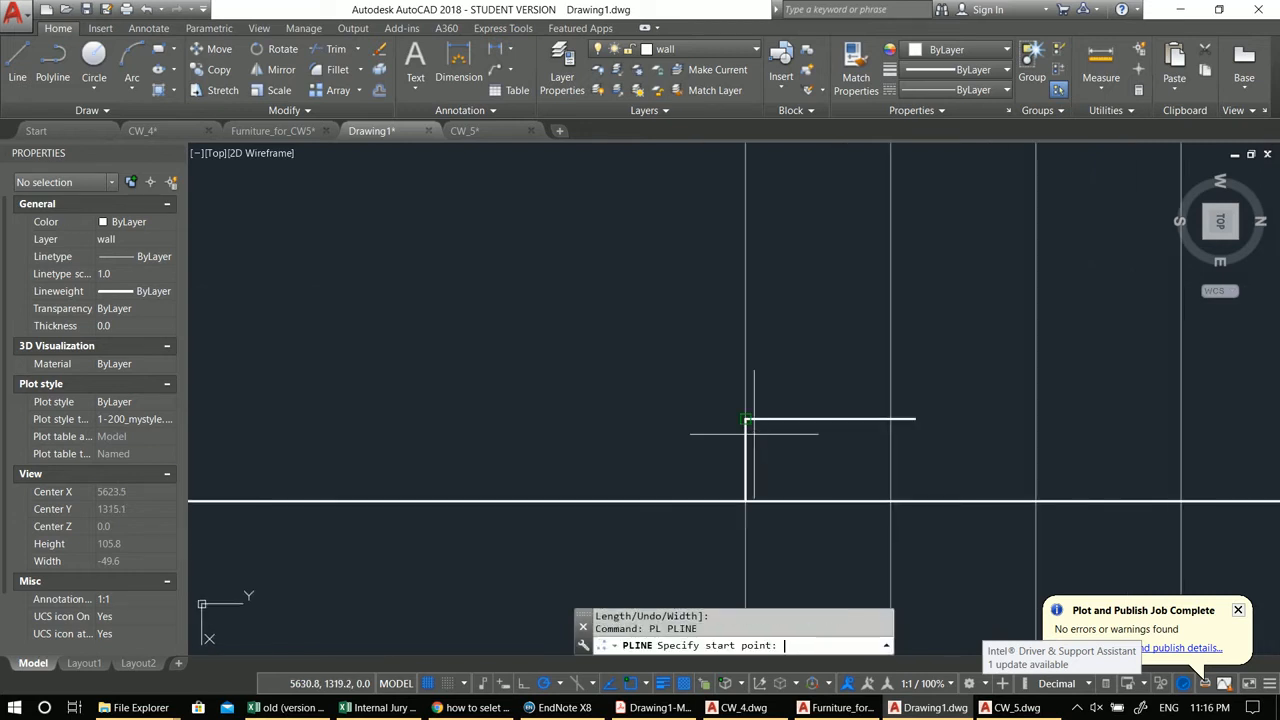
pyautogui.click(745, 418)
pyautogui.write('5')
pyautogui.press('Return')
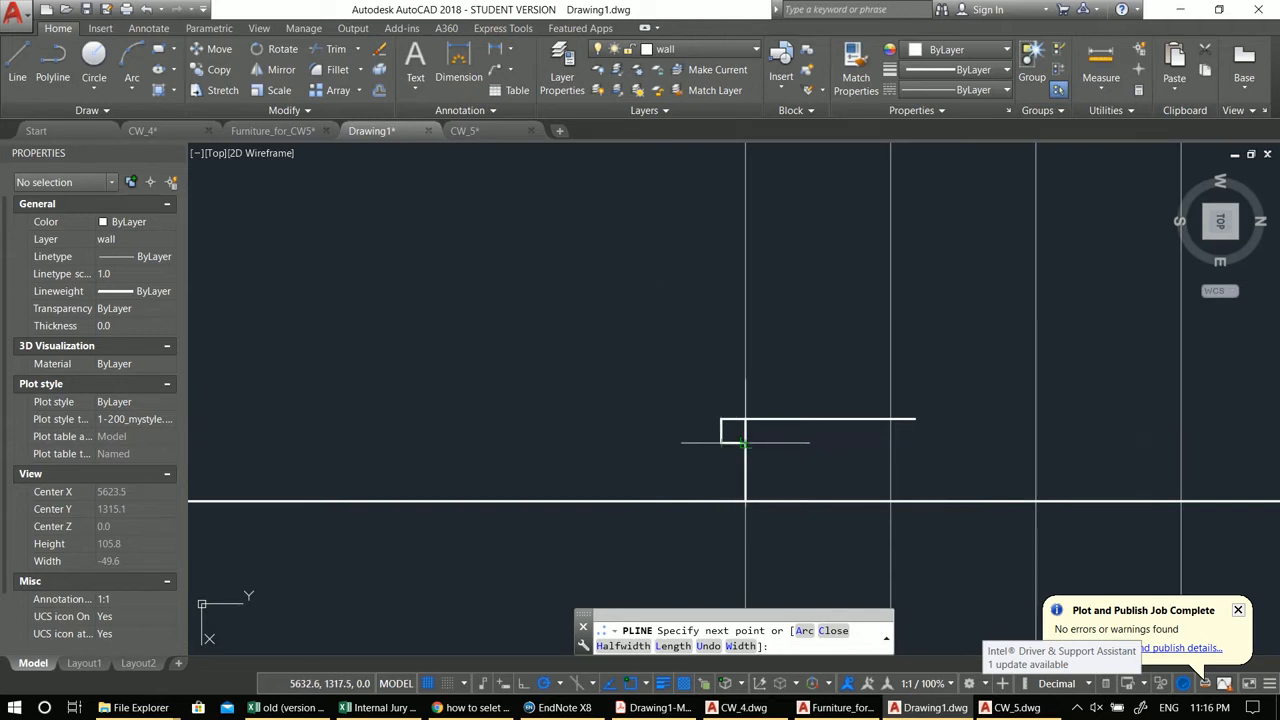
pyautogui.click(721, 442)
pyautogui.press('Return')
pyautogui.write('tr')
pyautogui.press('Return')
pyautogui.press('Return')
pyautogui.press('Escape')
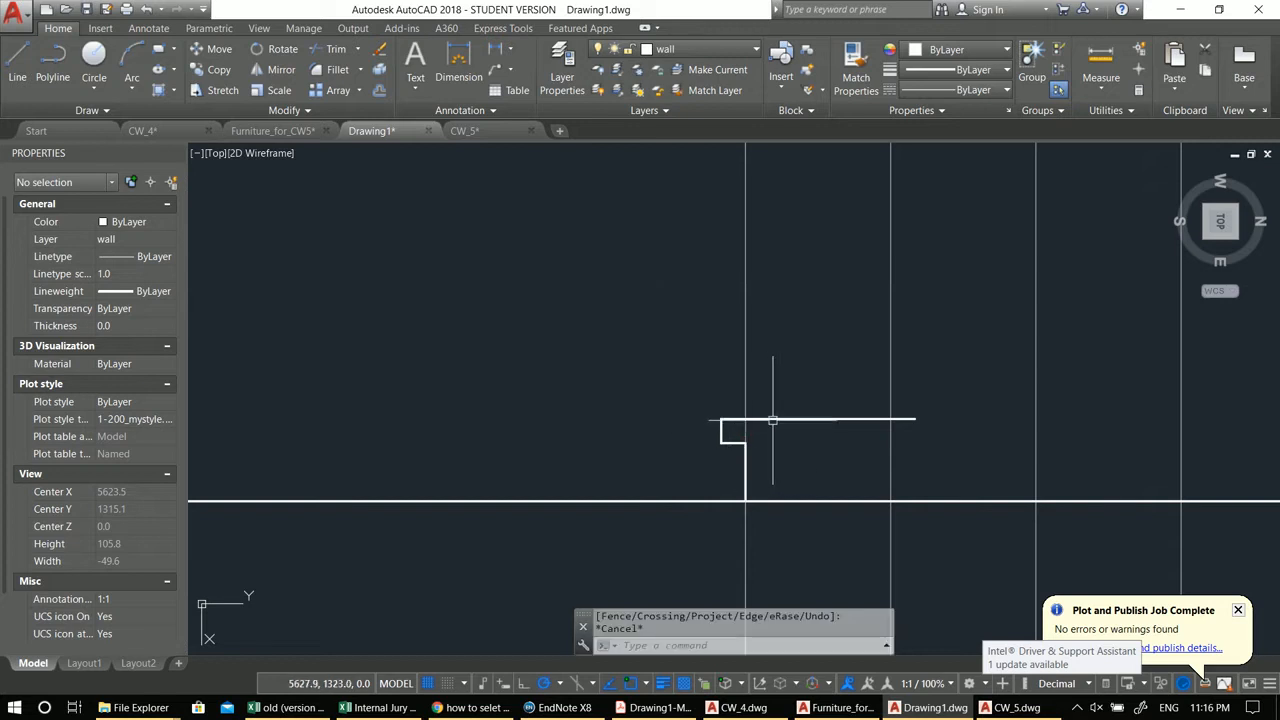
pyautogui.click(774, 420)
pyautogui.click(717, 436)
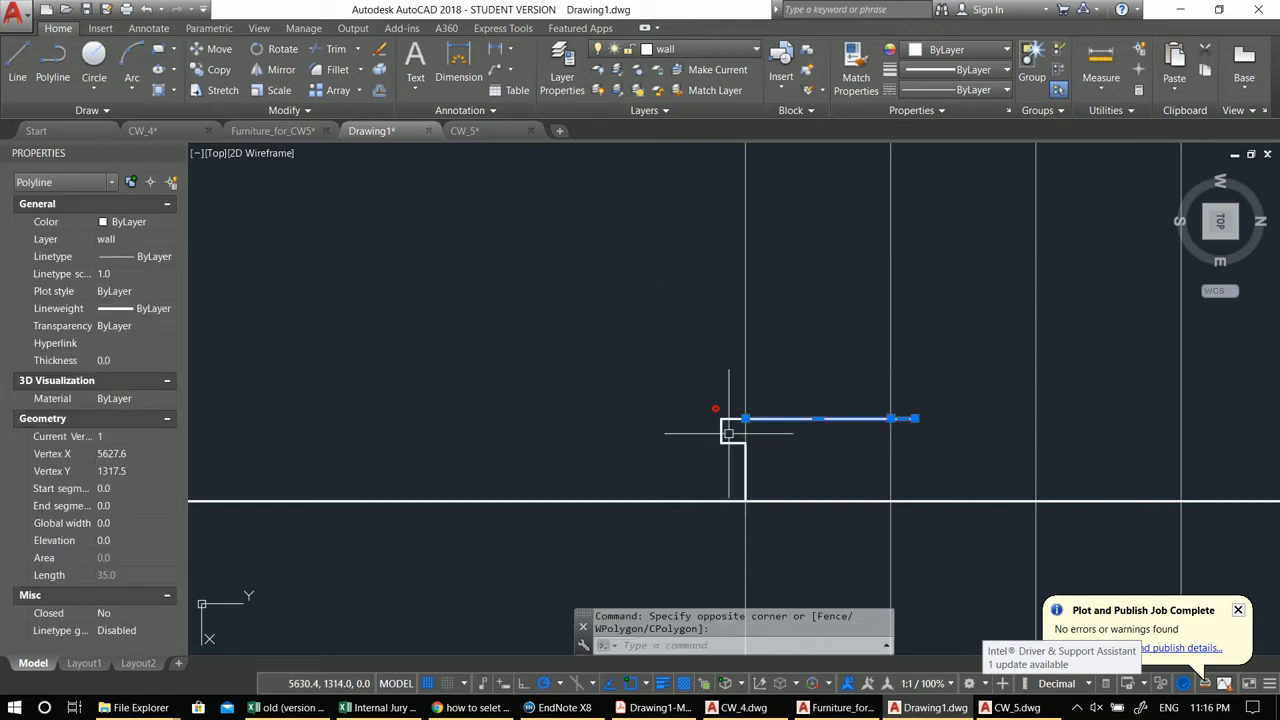
pyautogui.press('Escape')
pyautogui.press('Escape')
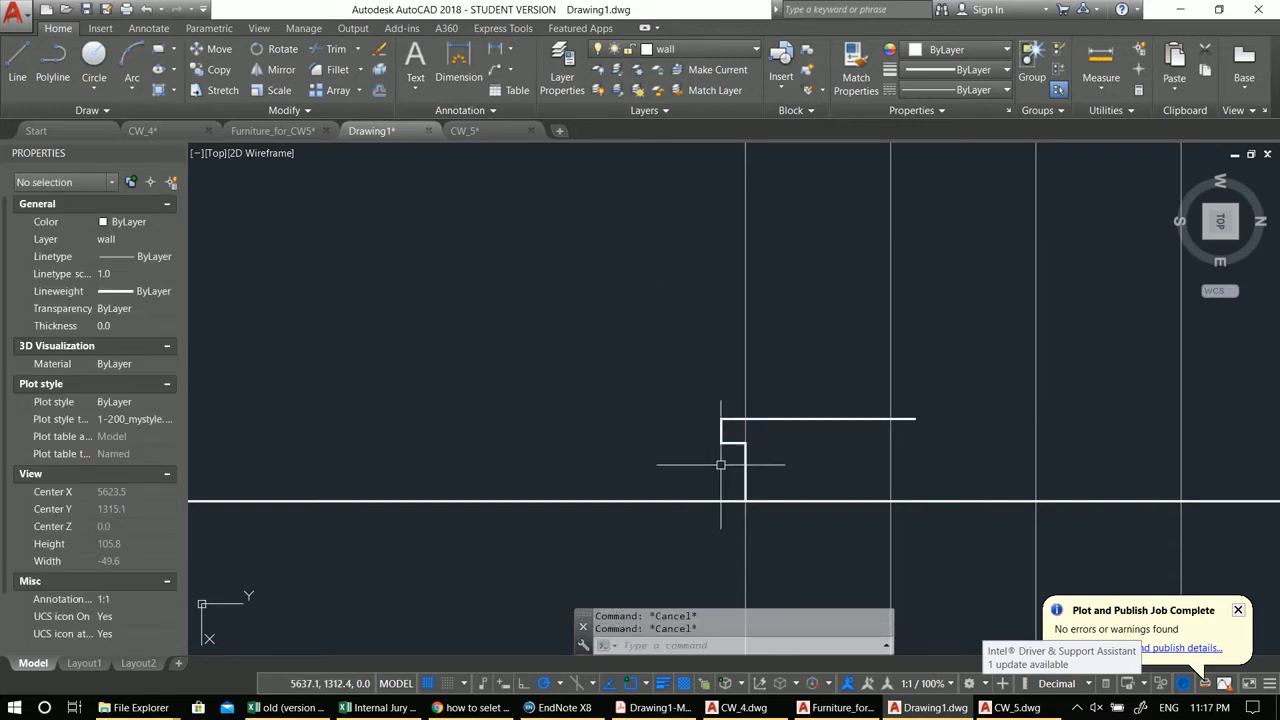
pyautogui.click(716, 434)
pyautogui.click(690, 434)
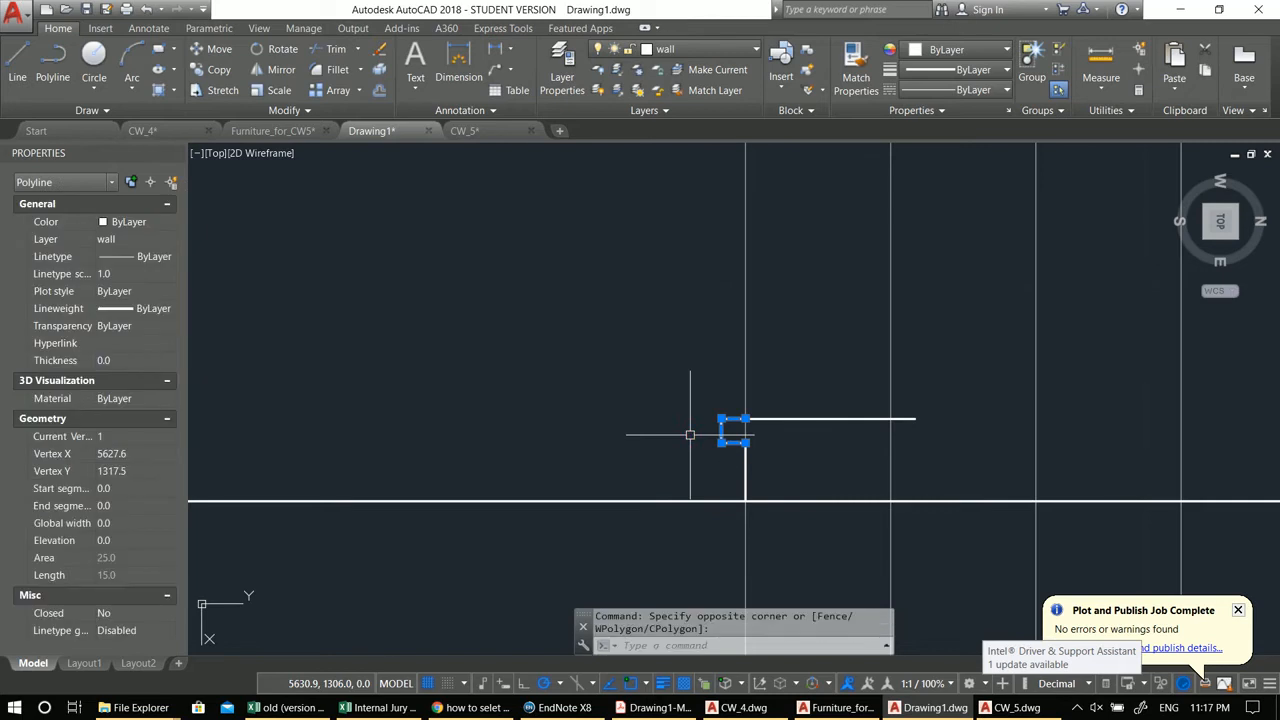
pyautogui.press('Escape')
# Step: Join the tread, riser and notch polylines into a single polyline with Polyline Edit Join
pyautogui.click(774, 420)
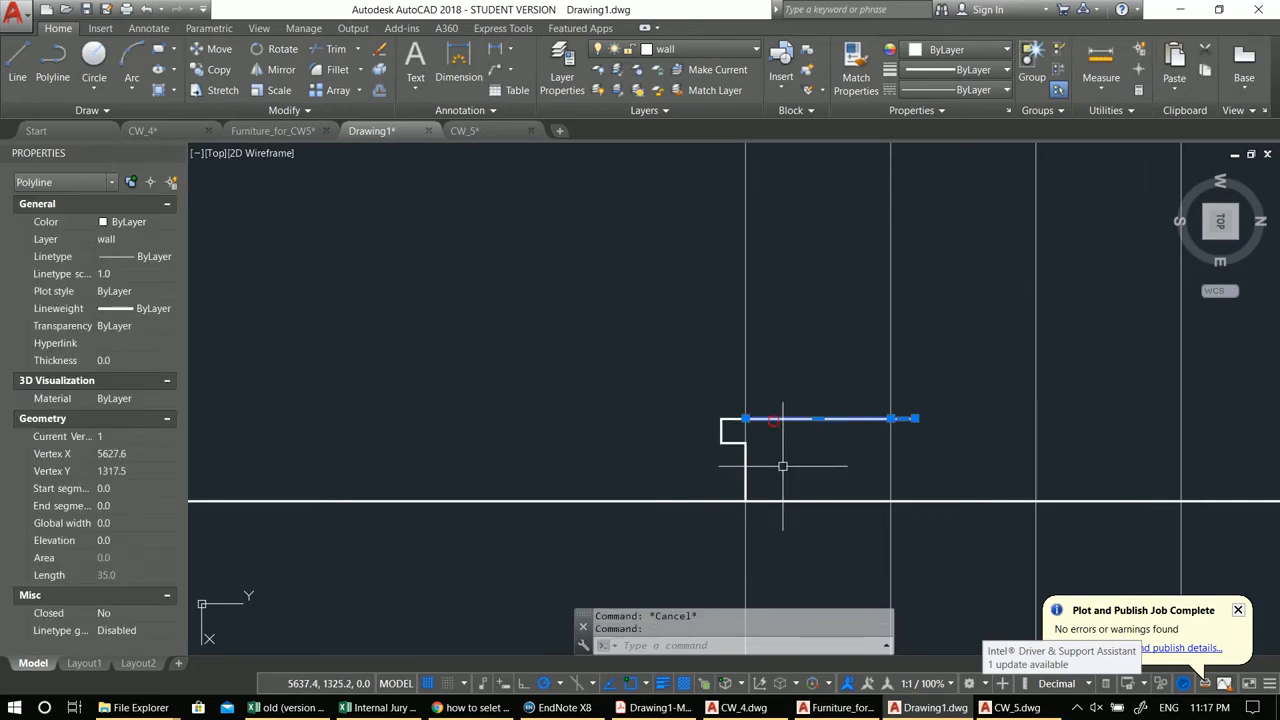
pyautogui.write('pe')
pyautogui.press('Return')
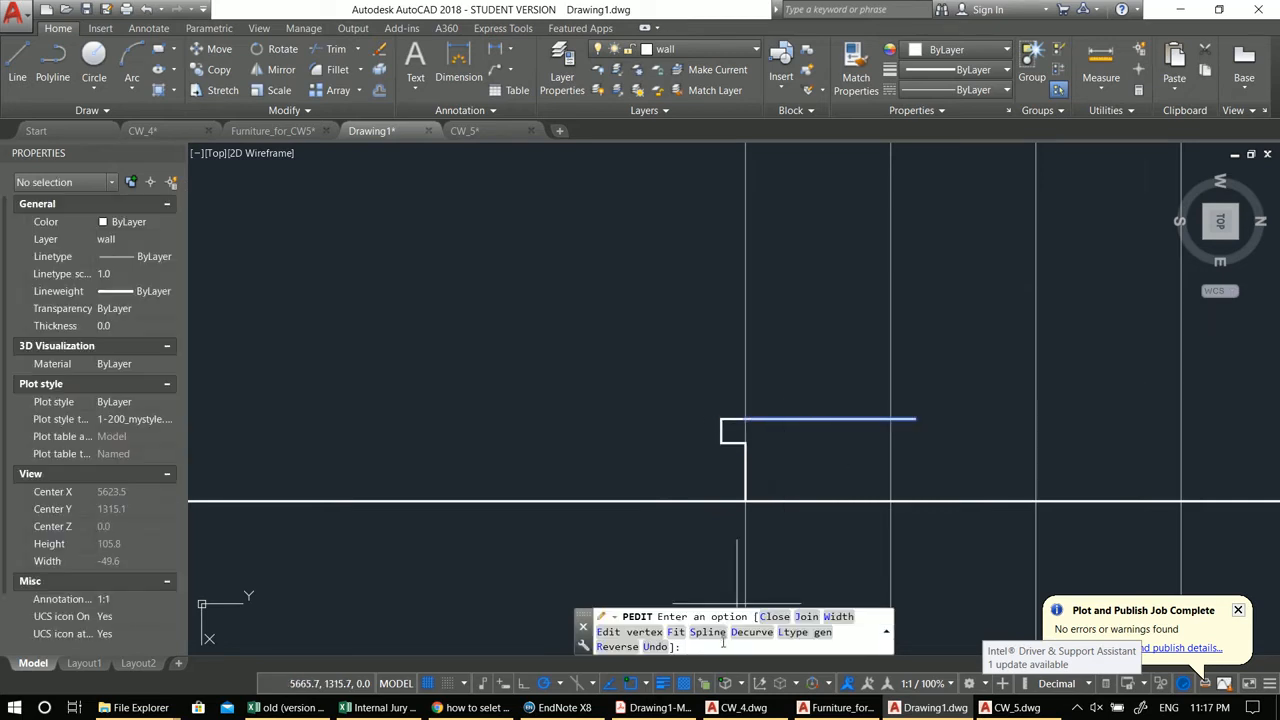
pyautogui.click(806, 617)
pyautogui.click(756, 418)
pyautogui.click(730, 418)
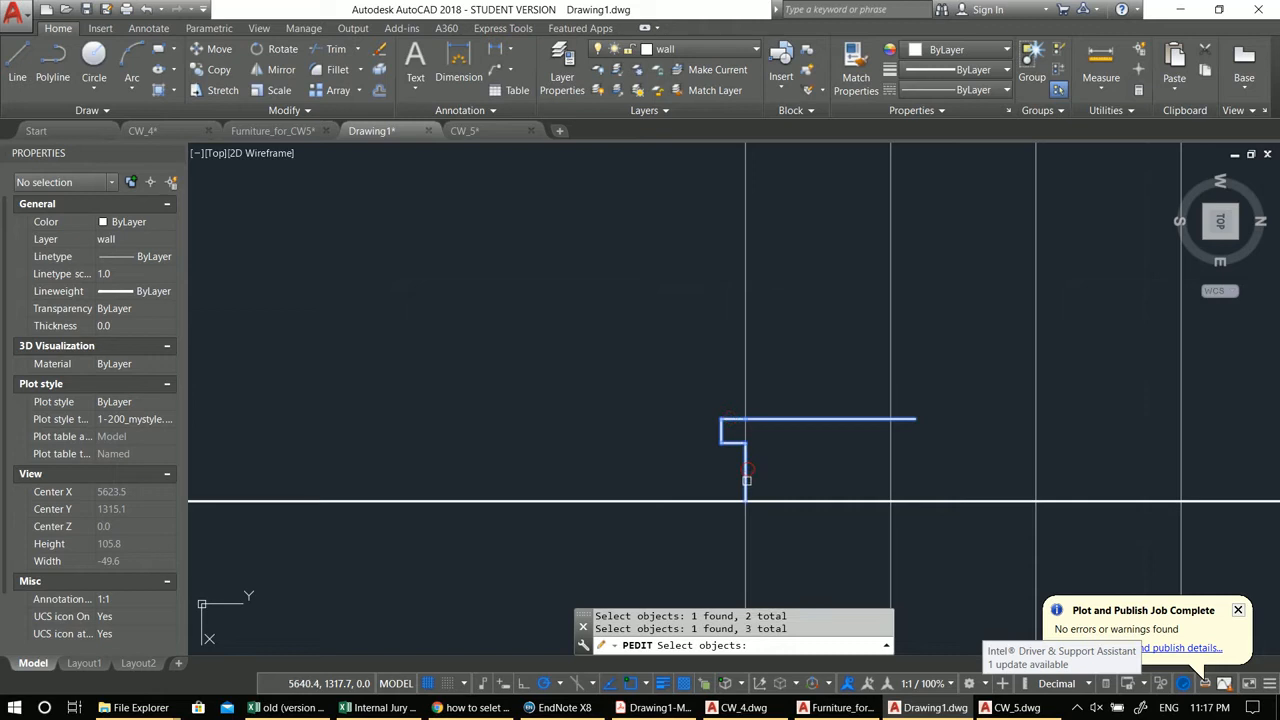
pyautogui.press('Return')
pyautogui.press('Escape')
pyautogui.click(760, 420)
pyautogui.scroll(-3, 763, 423)
pyautogui.scroll(-3, 634, 477)
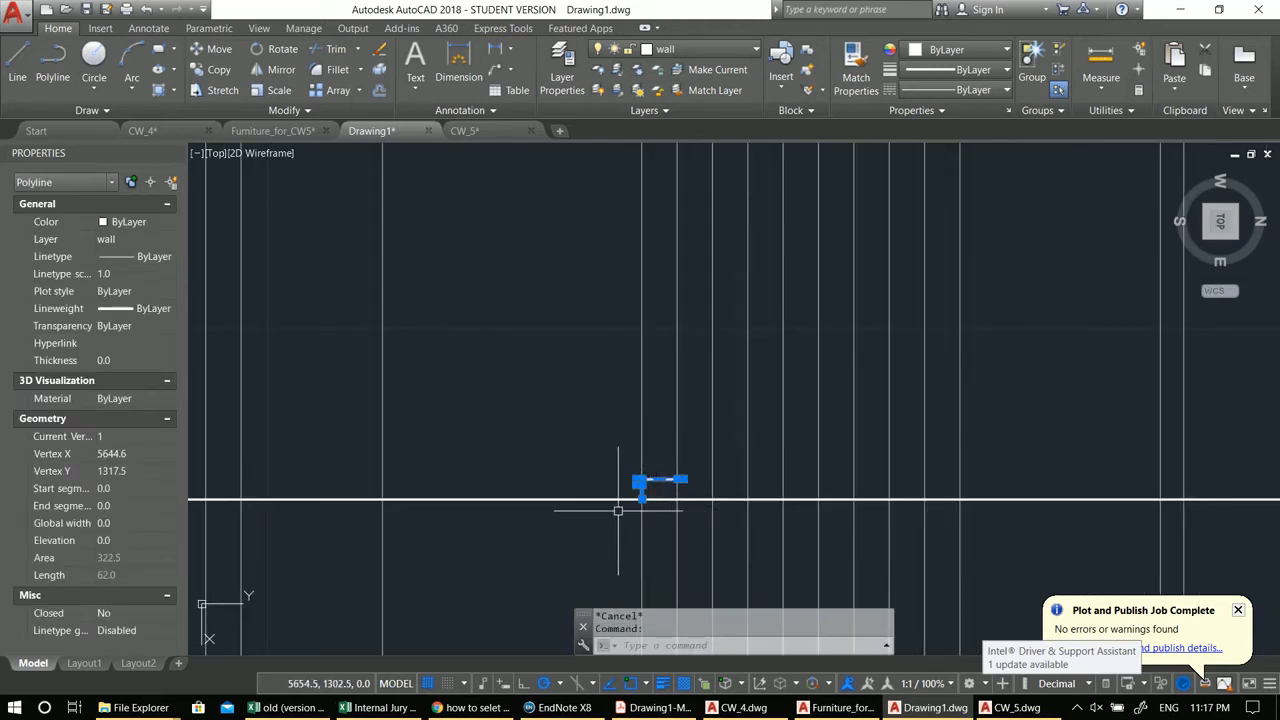
pyautogui.scroll(4, 625, 510)
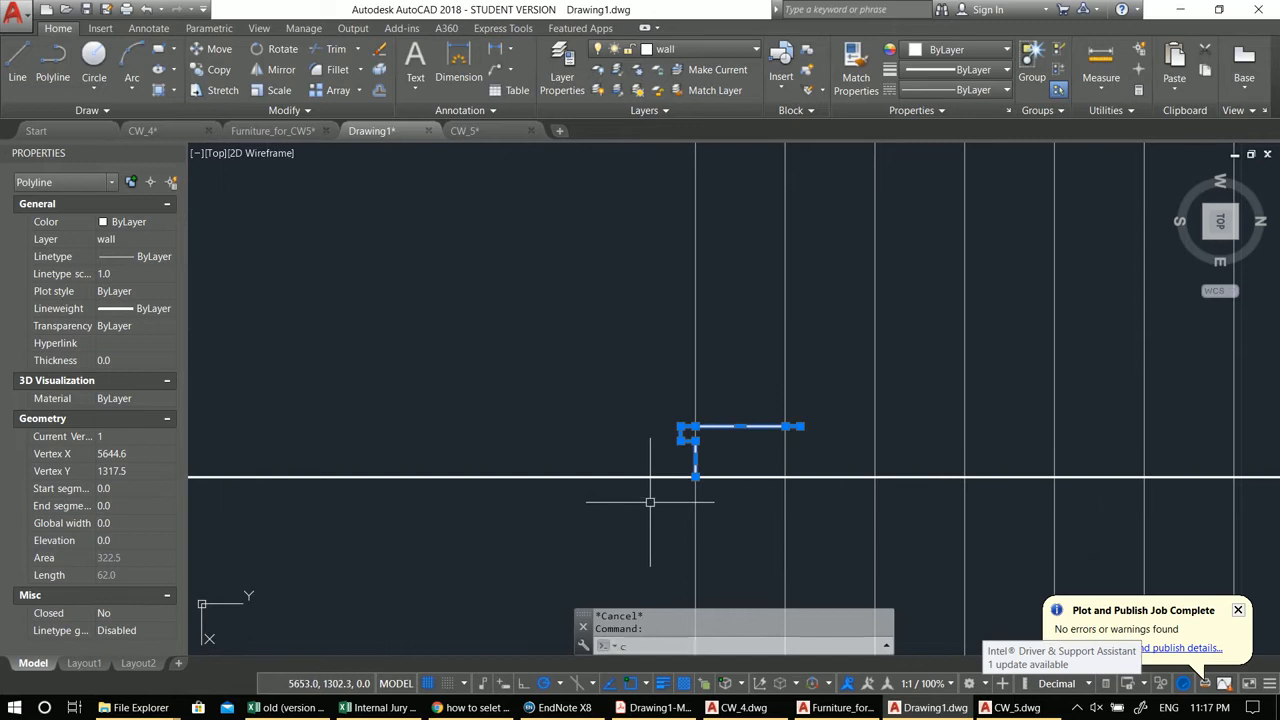
pyautogui.write('co')
pyautogui.press('Return')
pyautogui.scroll(-4, 695, 477)
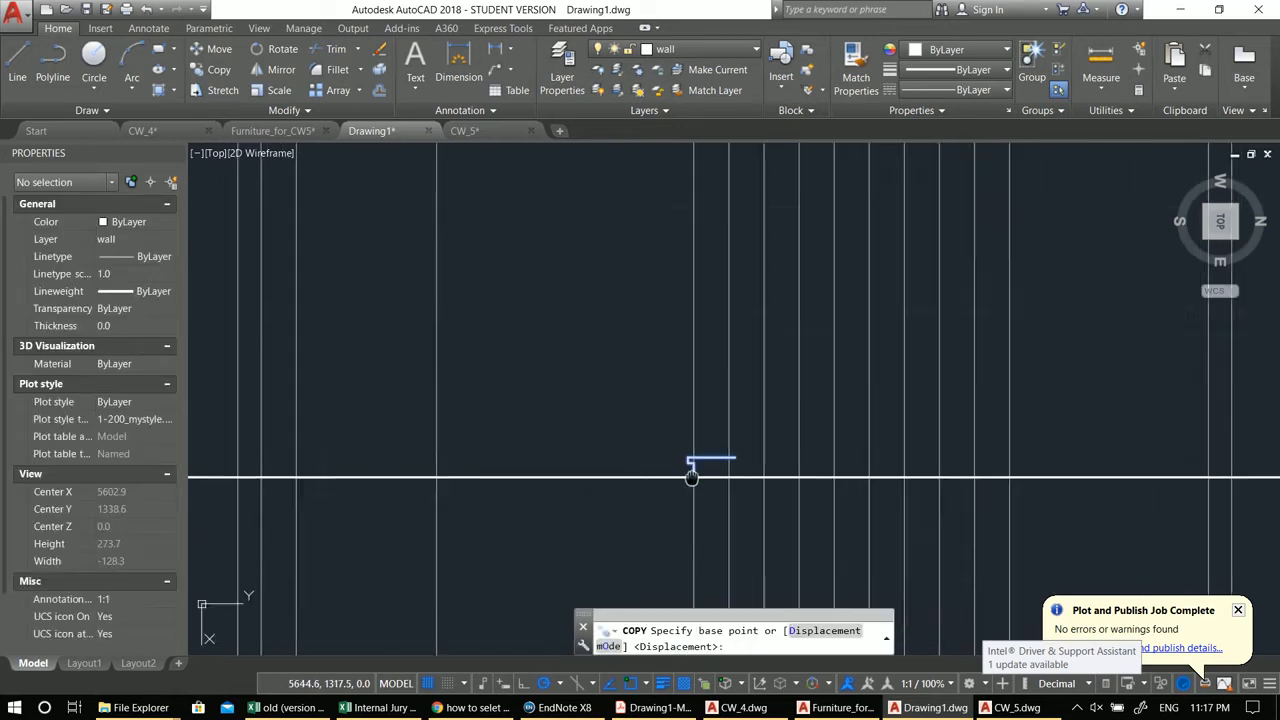
pyautogui.press('Escape')
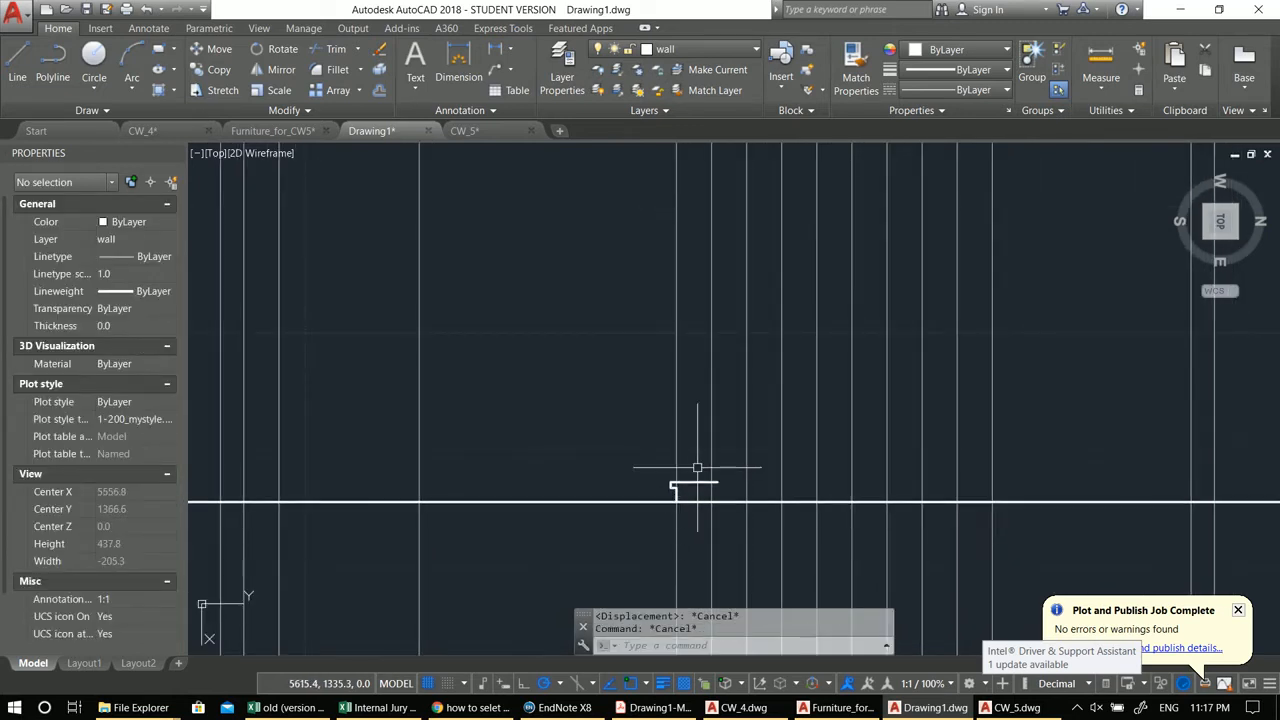
# Step: Copy the step profile twice, placing each copy at the top corner of the previous step
pyautogui.scroll(2, 681, 491)
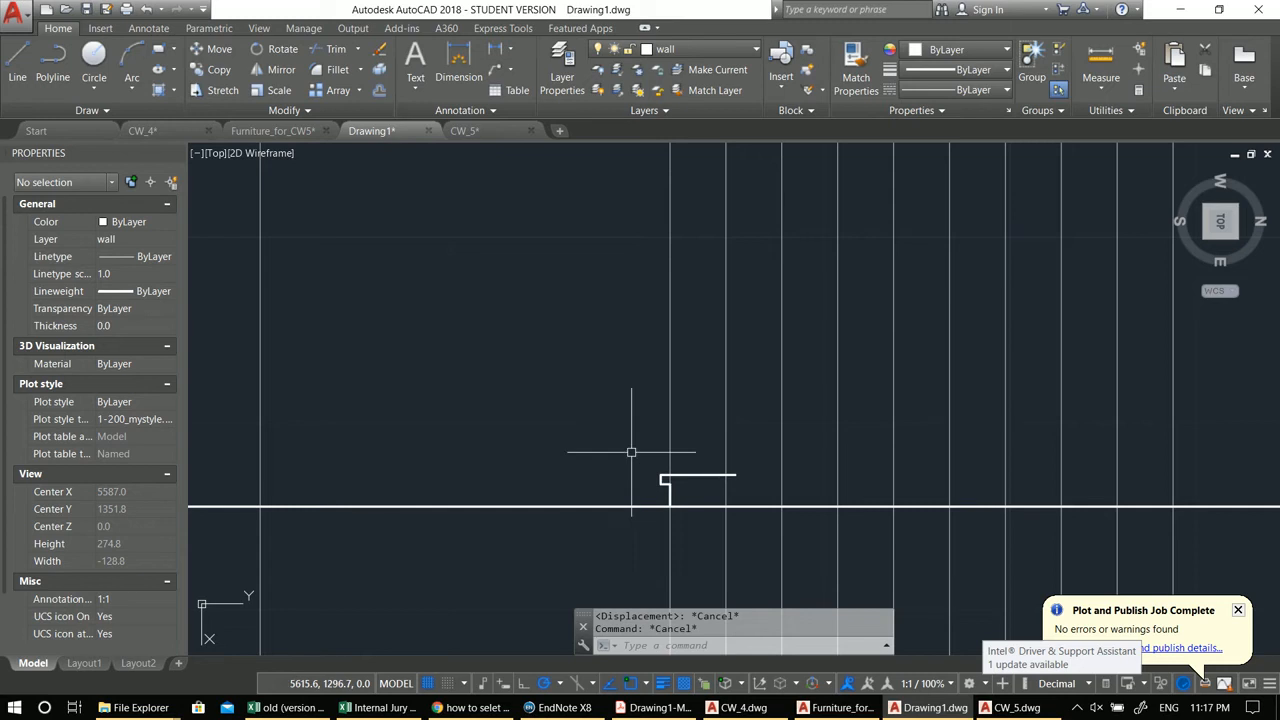
pyautogui.click(628, 444)
pyautogui.click(763, 545)
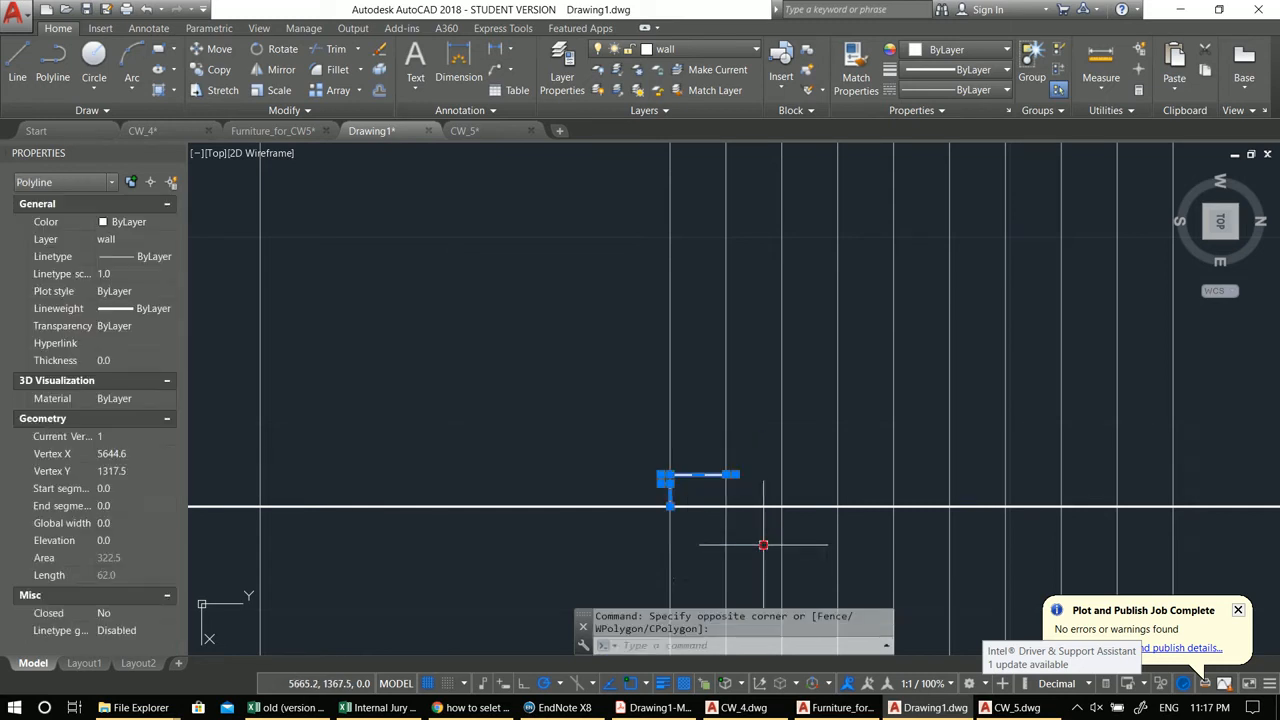
pyautogui.moveTo(656, 437); pyautogui.dragTo(623, 437, button='middle')
pyautogui.write('co')
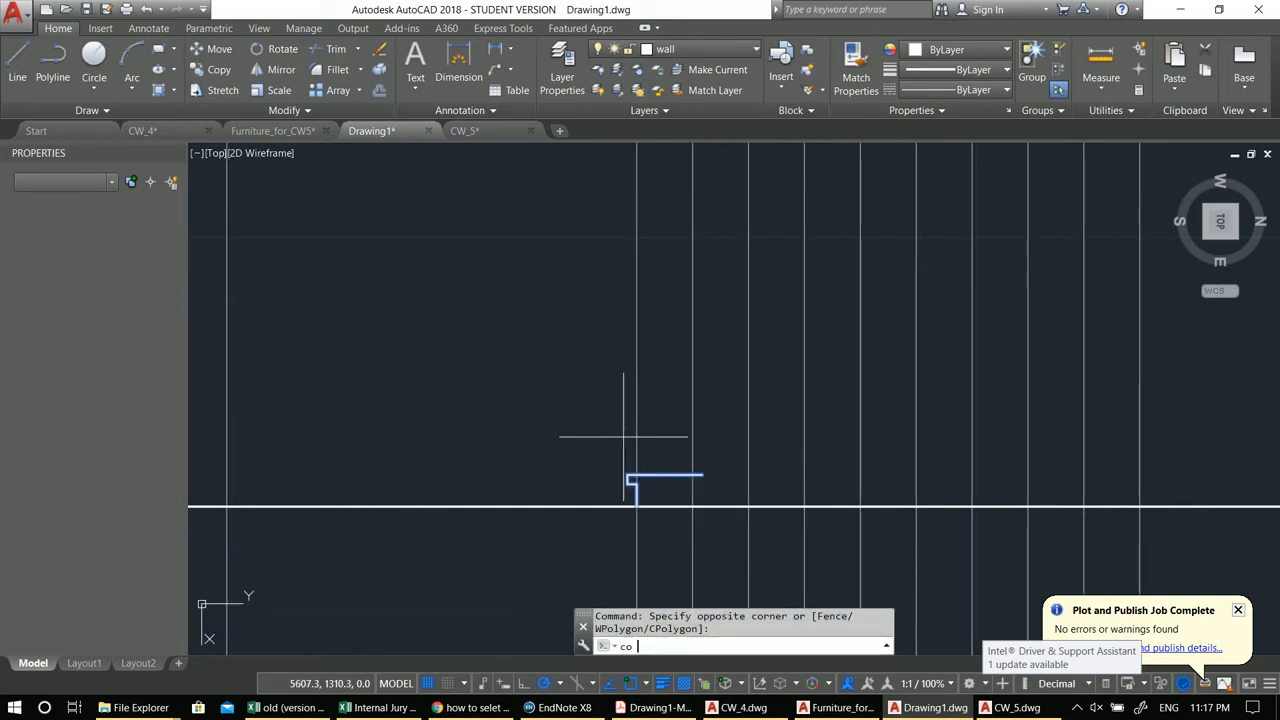
pyautogui.press('Return')
pyautogui.click(636, 508)
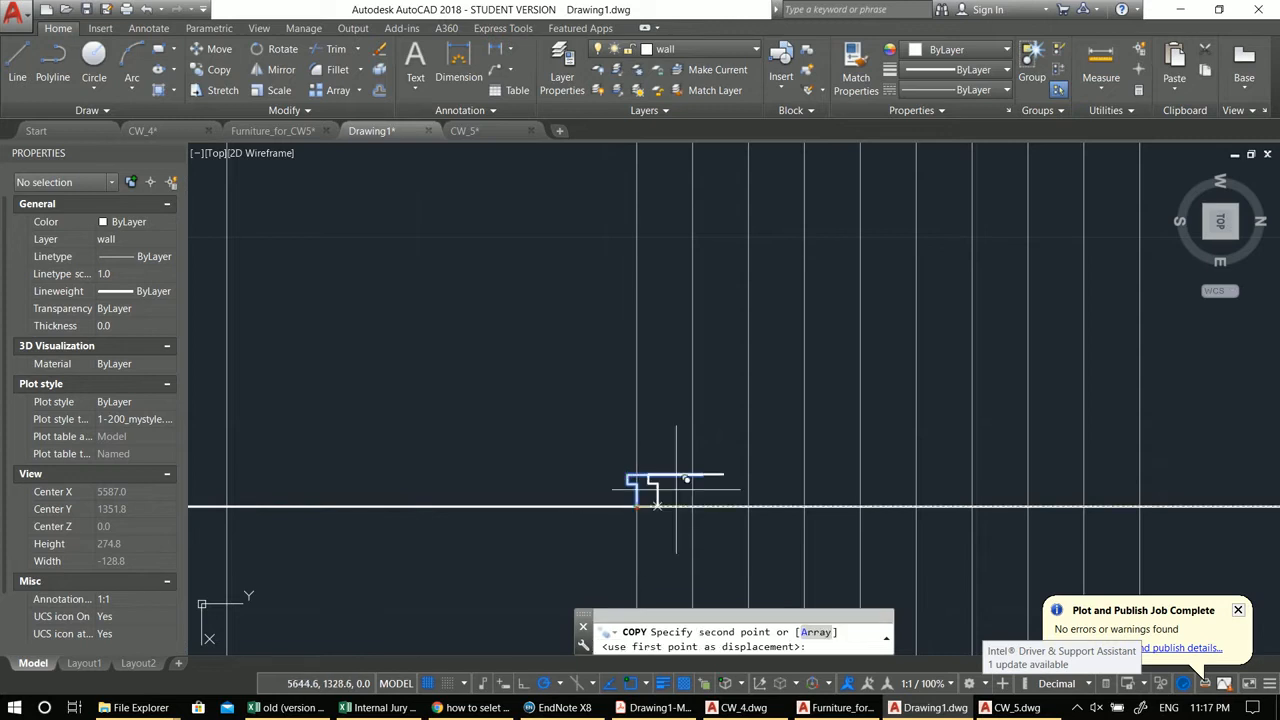
pyautogui.click(701, 473)
pyautogui.click(766, 442)
pyautogui.press('Escape')
pyautogui.click(517, 343)
pyautogui.click(920, 563)
pyautogui.moveTo(999, 557); pyautogui.dragTo(923, 572, button='middle')
pyautogui.write('co')
pyautogui.press('Return')
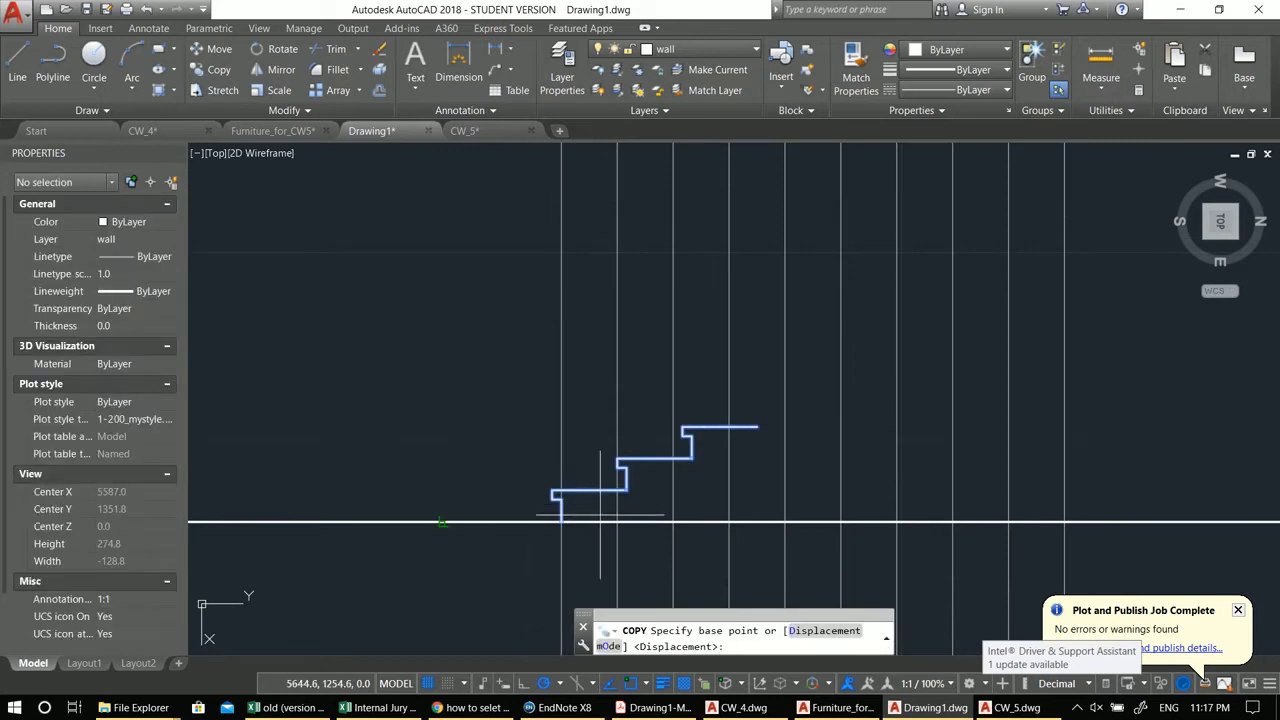
pyautogui.click(562, 519)
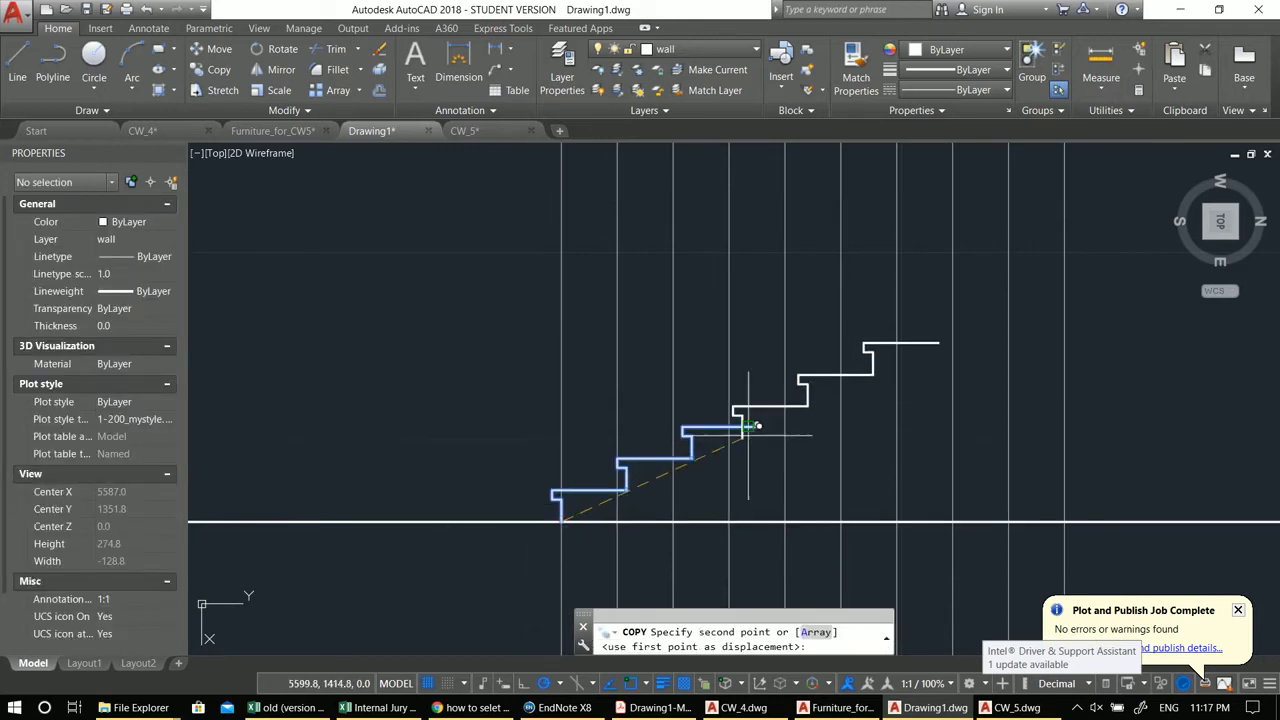
pyautogui.press('Escape')
pyautogui.scroll(5, 571, 481)
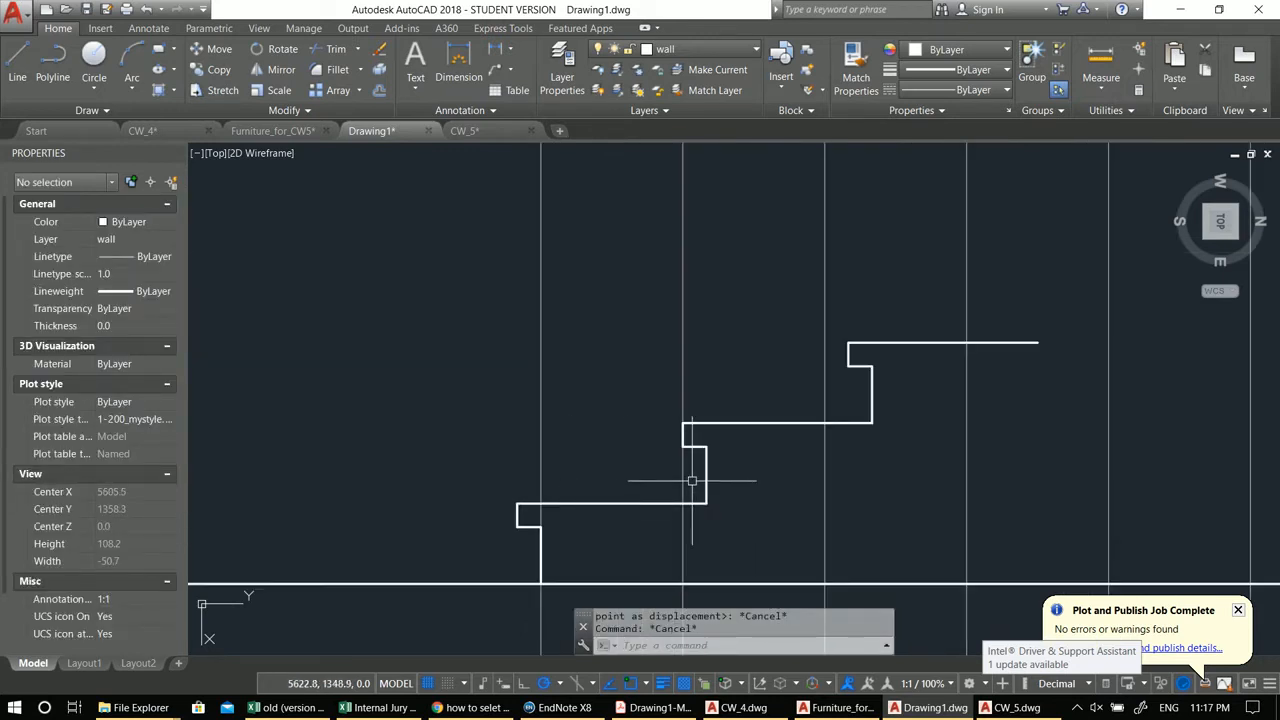
# Step: Move the second step copy a short distance left onto the first tread's end
pyautogui.click(711, 478)
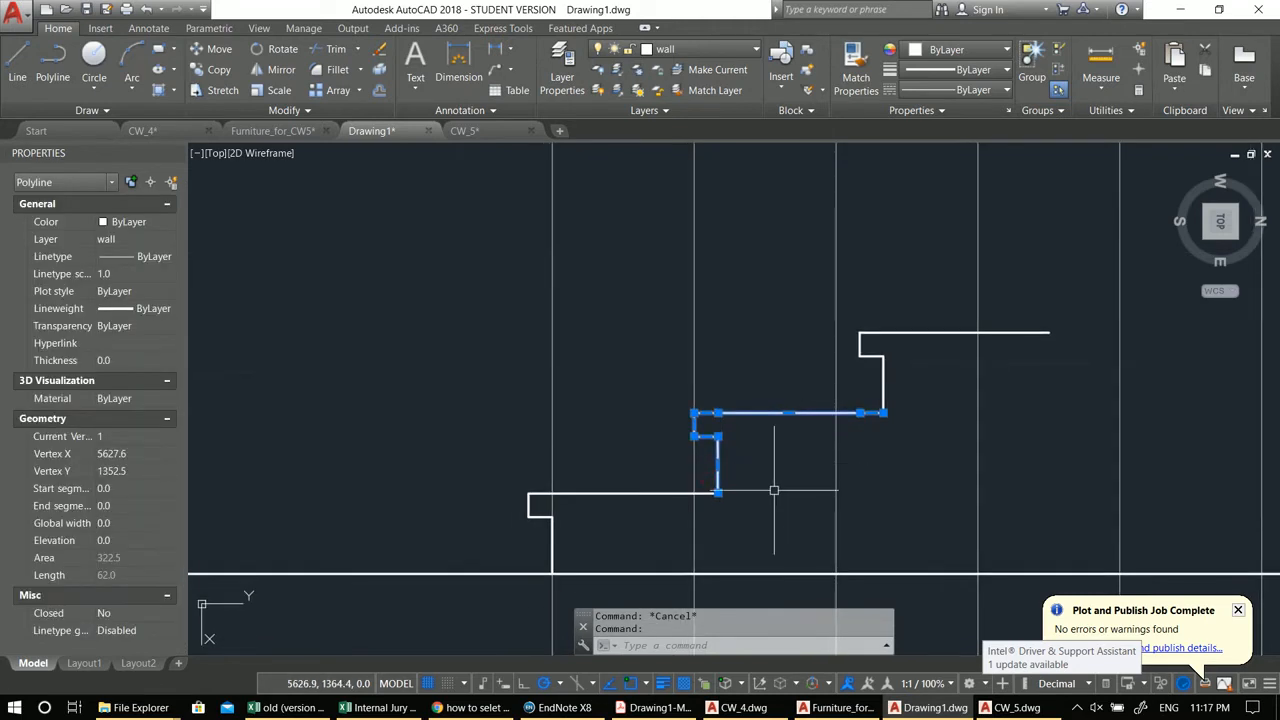
pyautogui.write('m')
pyautogui.press('Return')
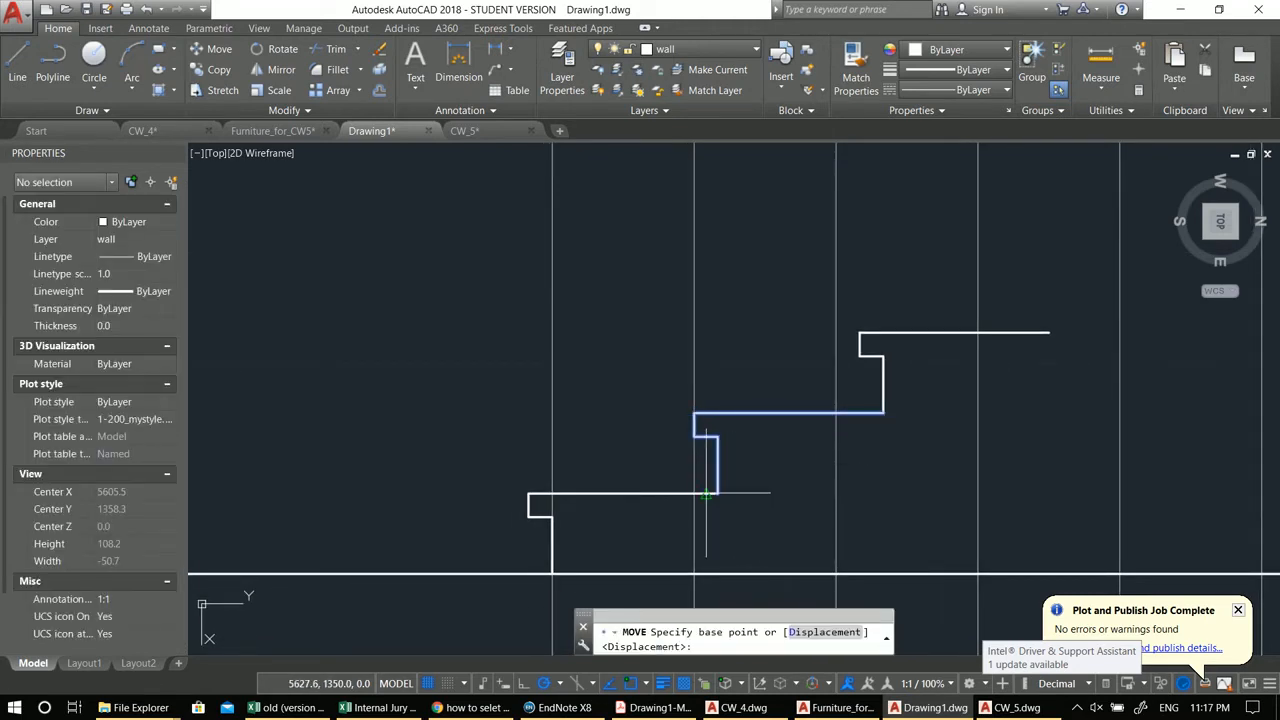
pyautogui.click(717, 493)
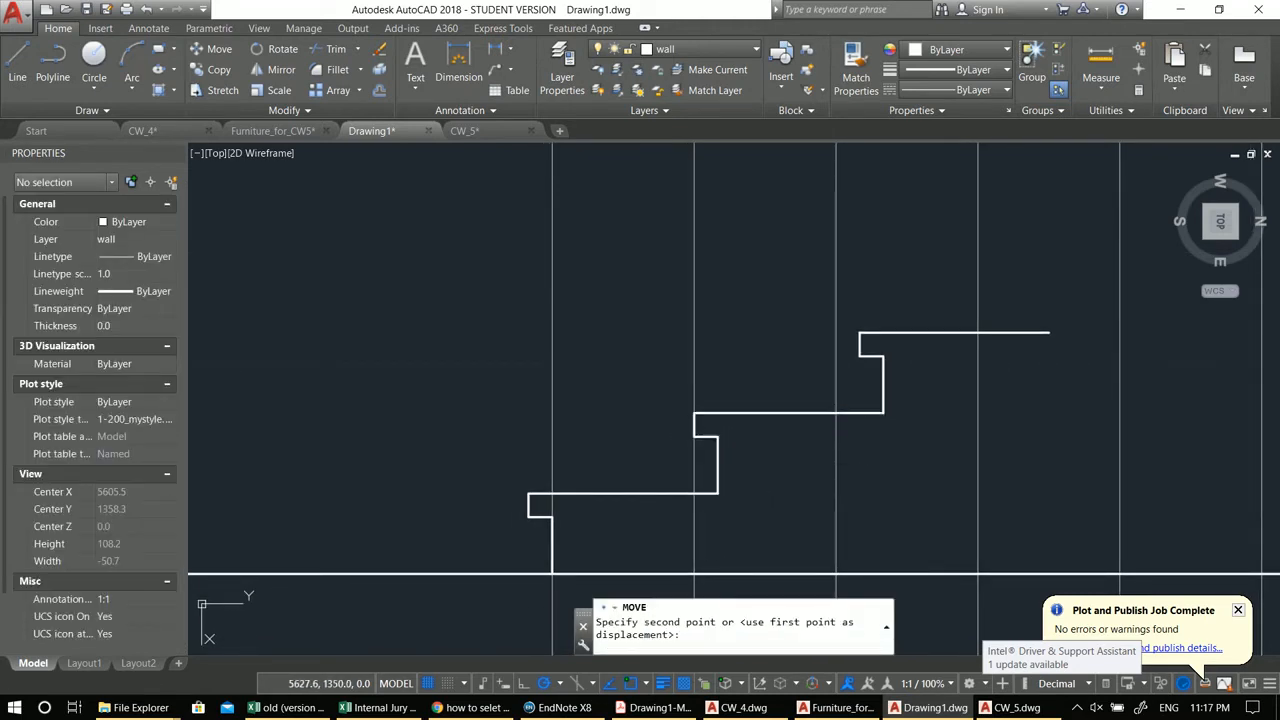
pyautogui.click(705, 492)
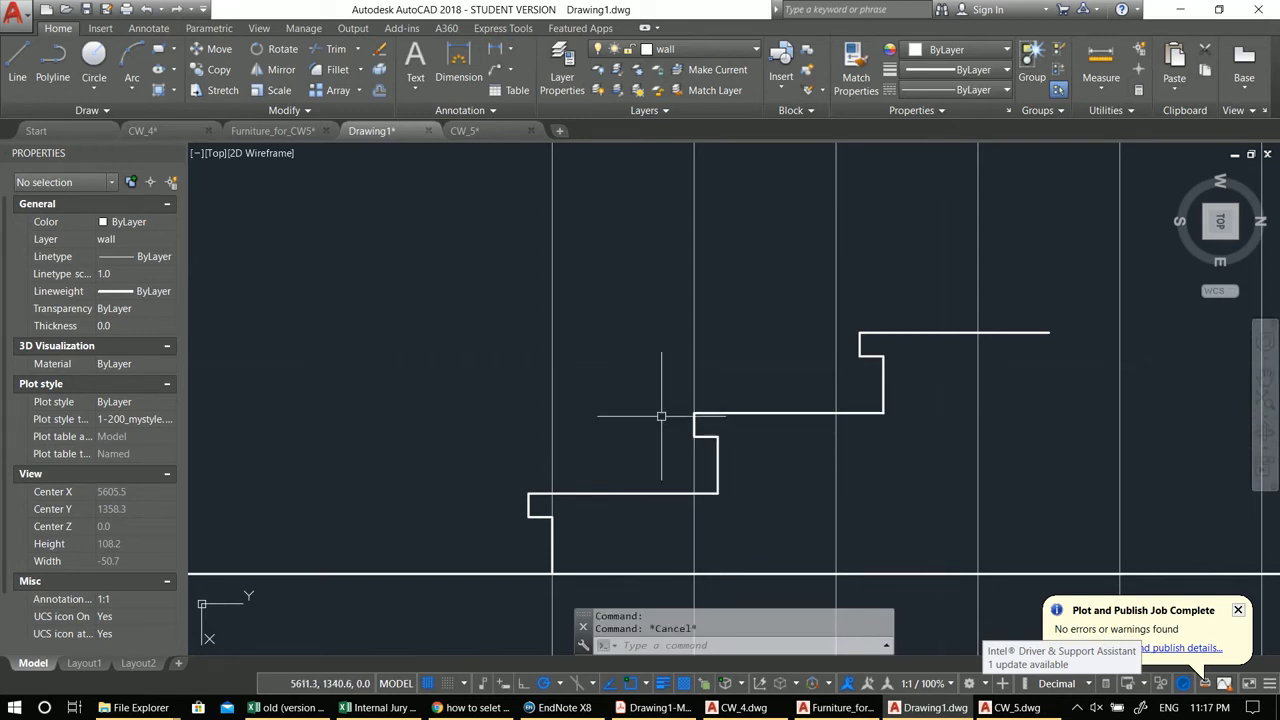
# Step: Delete the two copied steps, keeping only the first step profile
pyautogui.click(606, 255)
pyautogui.click(1135, 521)
pyautogui.moveTo(790, 522); pyautogui.dragTo(837, 474, button='middle')
pyautogui.press('Delete')
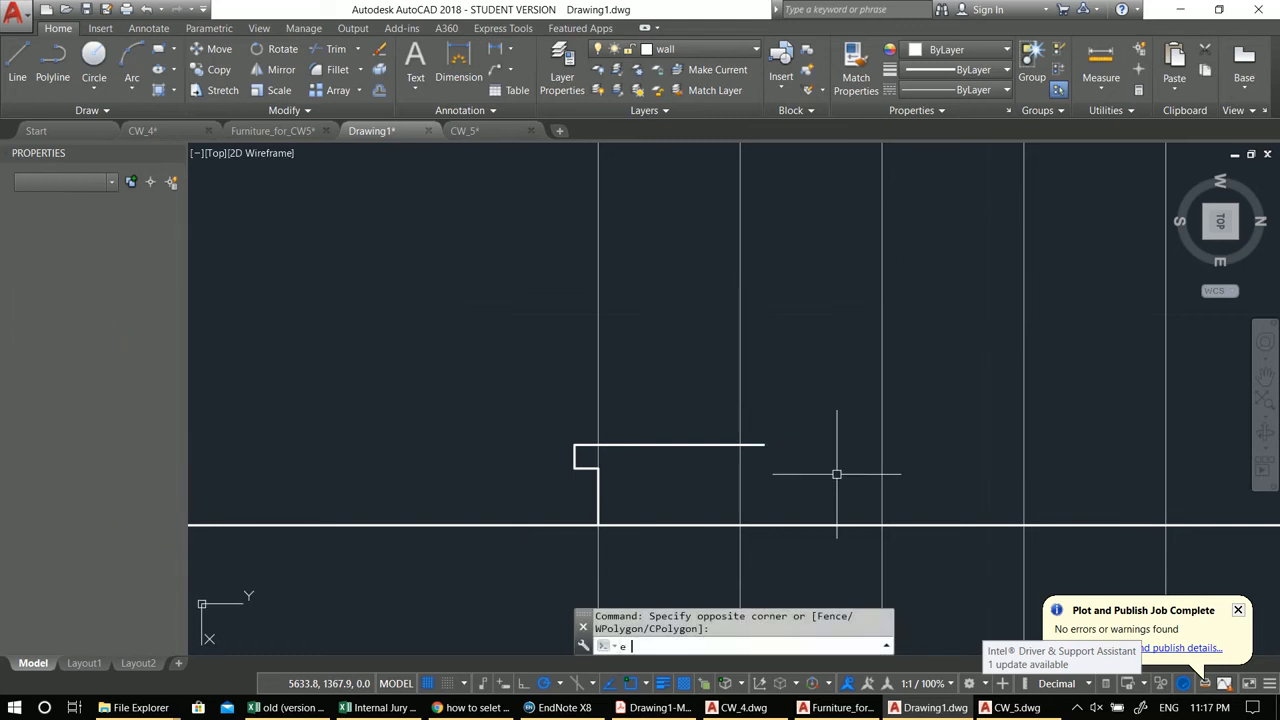
pyautogui.click(544, 420)
pyautogui.click(828, 502)
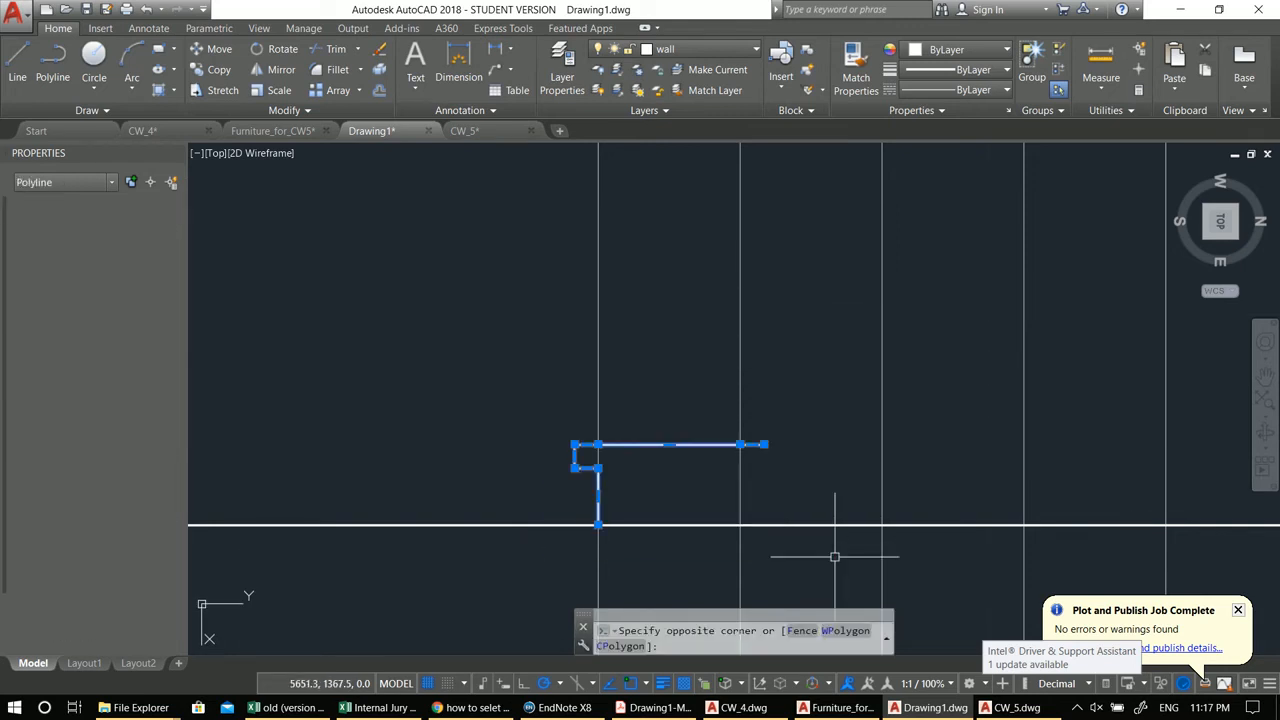
pyautogui.scroll(2, 623, 531)
pyautogui.write('m')
pyautogui.press('Return')
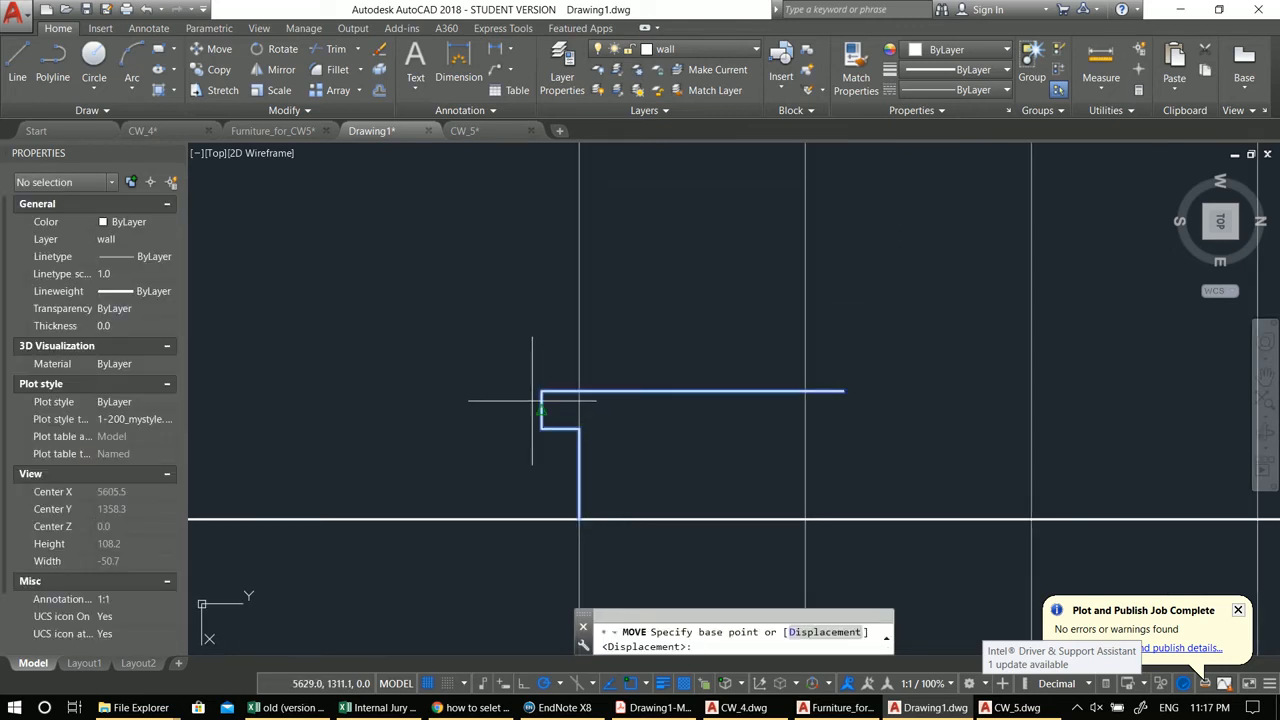
pyautogui.click(541, 391)
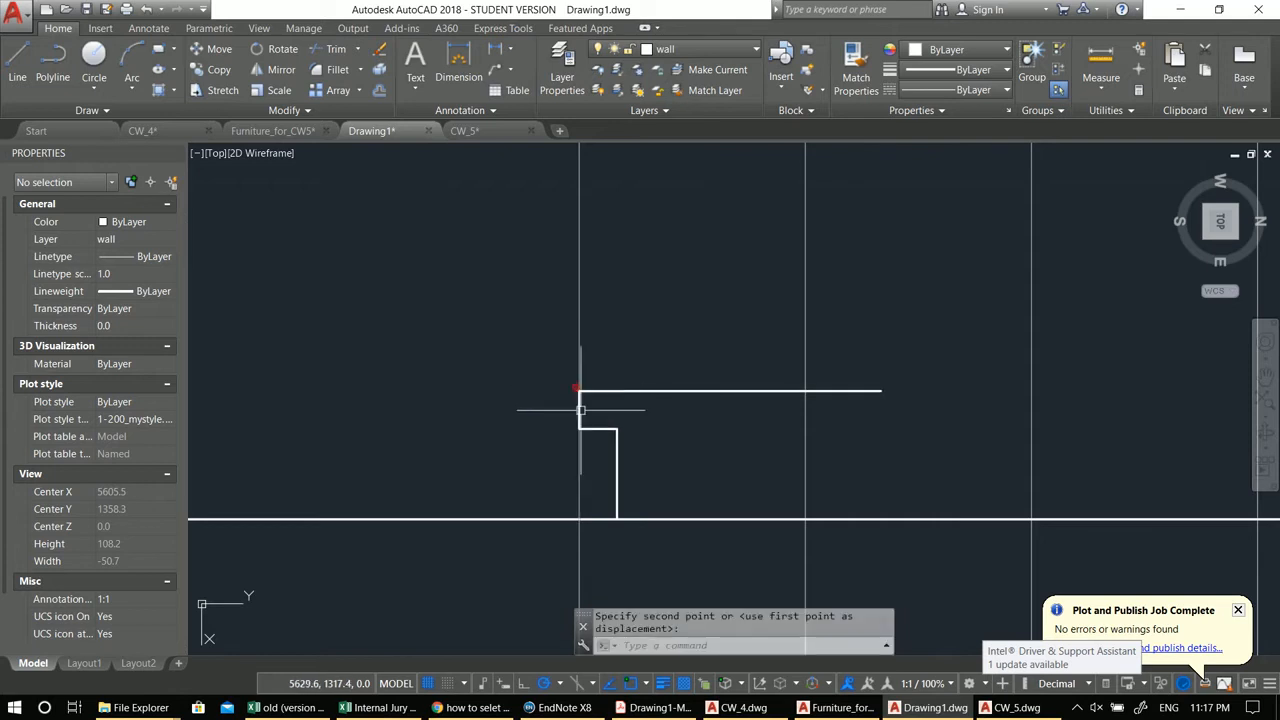
pyautogui.scroll(-2, 575, 400)
pyautogui.scroll(4, 755, 400)
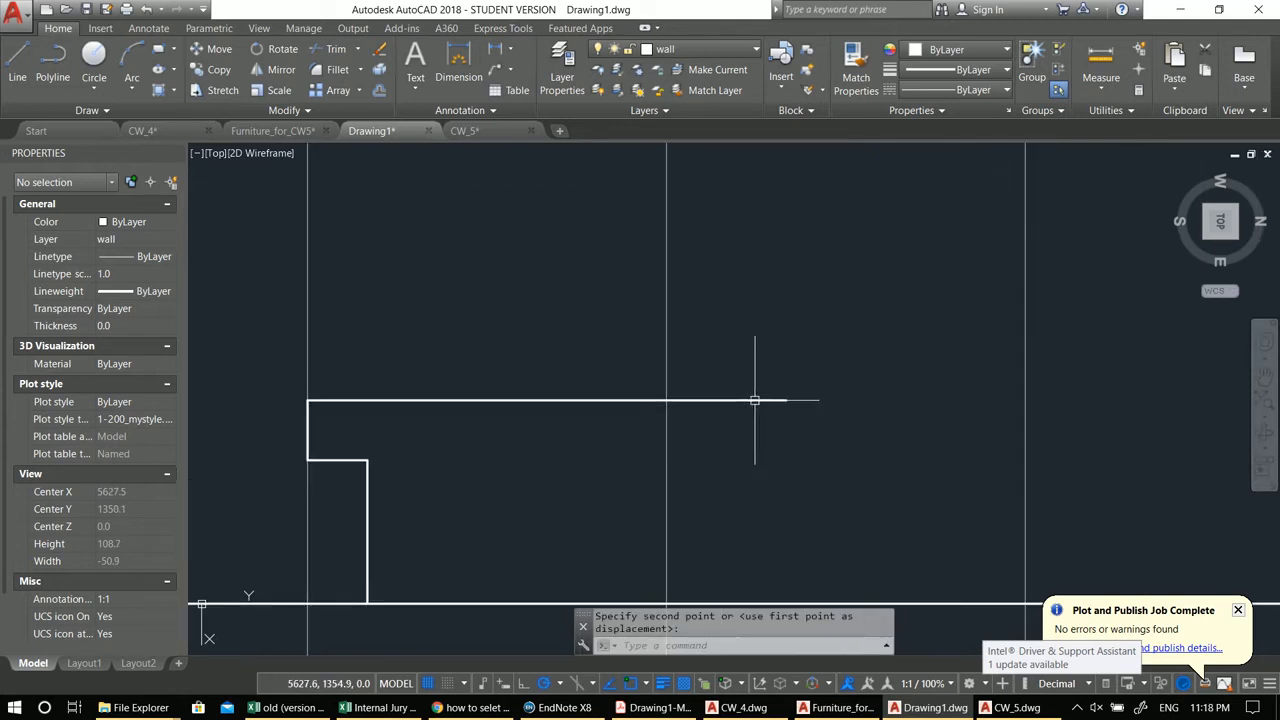
pyautogui.press('Escape')
# Step: Trim the first tread's overhang back to the wall guideline
pyautogui.press('Escape')
pyautogui.write('tr')
pyautogui.press('Return')
pyautogui.press('Return')
pyautogui.moveTo(798, 445); pyautogui.dragTo(744, 371)
pyautogui.press('Escape')
pyautogui.press('Escape')
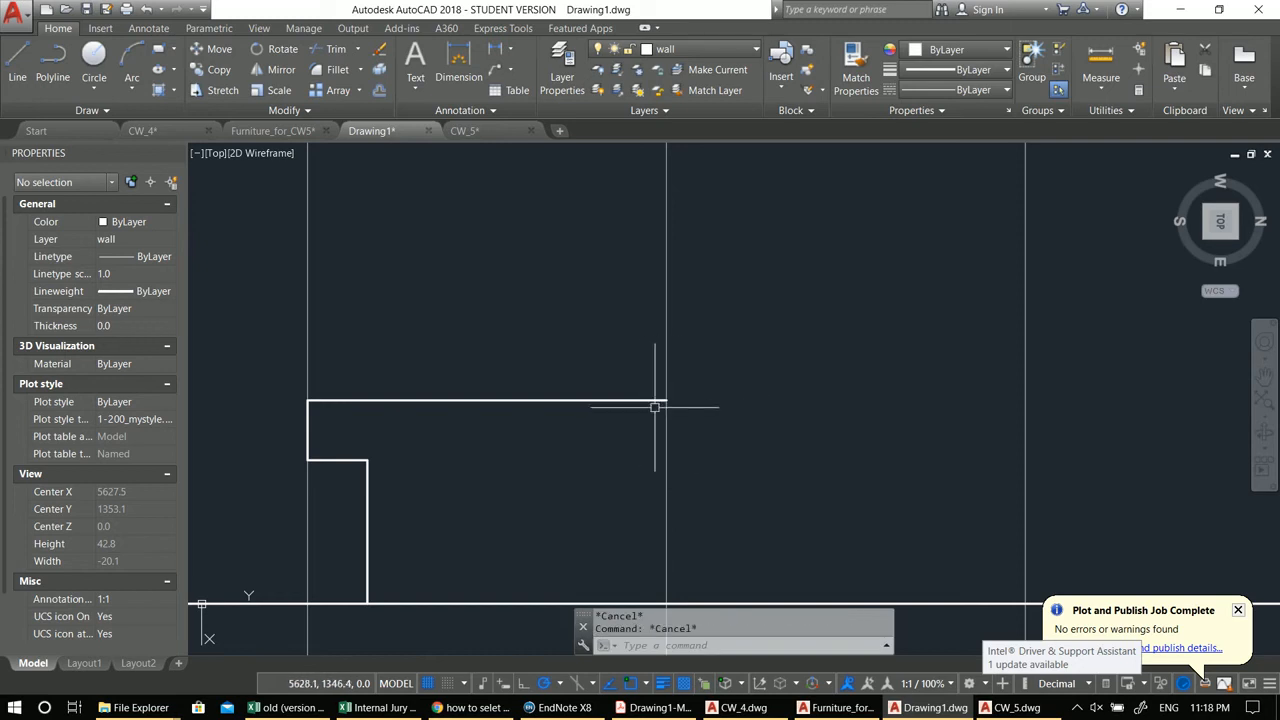
# Step: Offset the wall guideline a short distance to the right of the first tread
pyautogui.write('l')
pyautogui.press('Return')
pyautogui.write('o')
pyautogui.press('Return')
# Step: Extend the first tread up to the offset guideline
pyautogui.press('Return')
pyautogui.click(665, 383)
pyautogui.click(737, 374)
pyautogui.press('Escape')
pyautogui.press('Escape')
pyautogui.write('e')
pyautogui.press('Return')
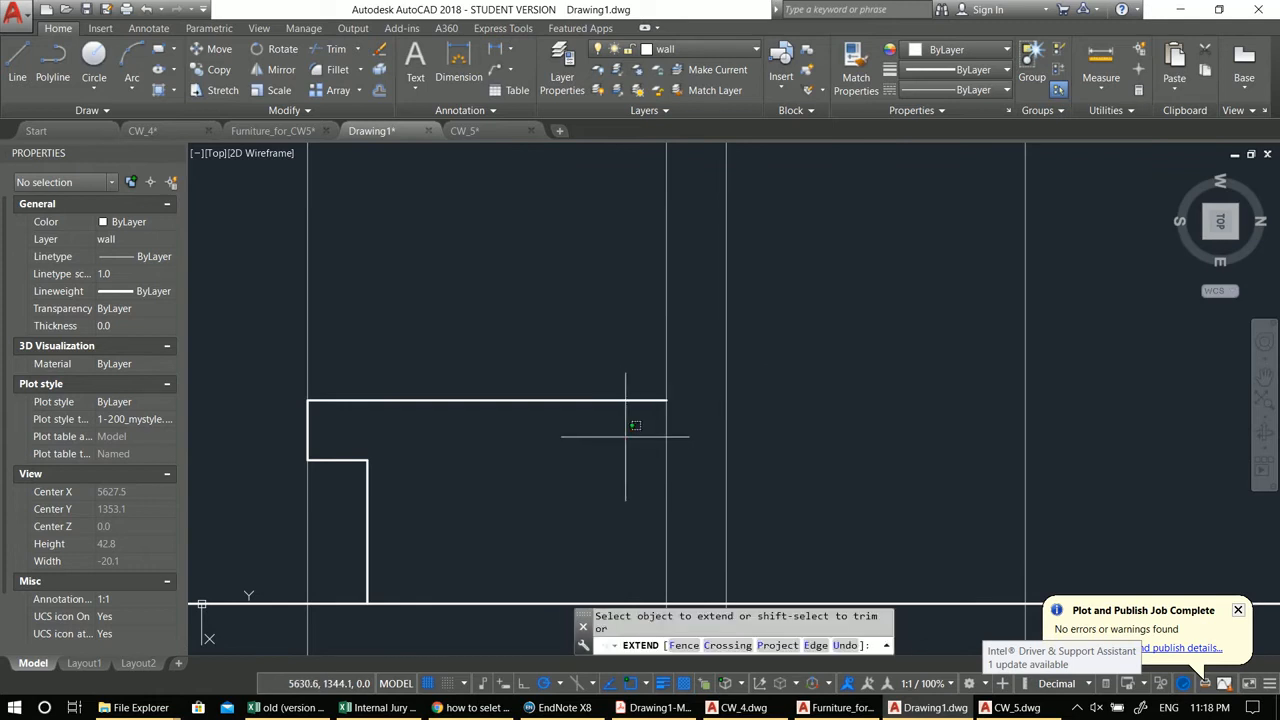
pyautogui.click(764, 353)
pyautogui.click(706, 308)
pyautogui.press('Return')
# Step: Copy the first step three times, placing each copy at the tread end of the previous step
pyautogui.scroll(-2, 565, 402)
pyautogui.click(322, 337)
pyautogui.click(778, 562)
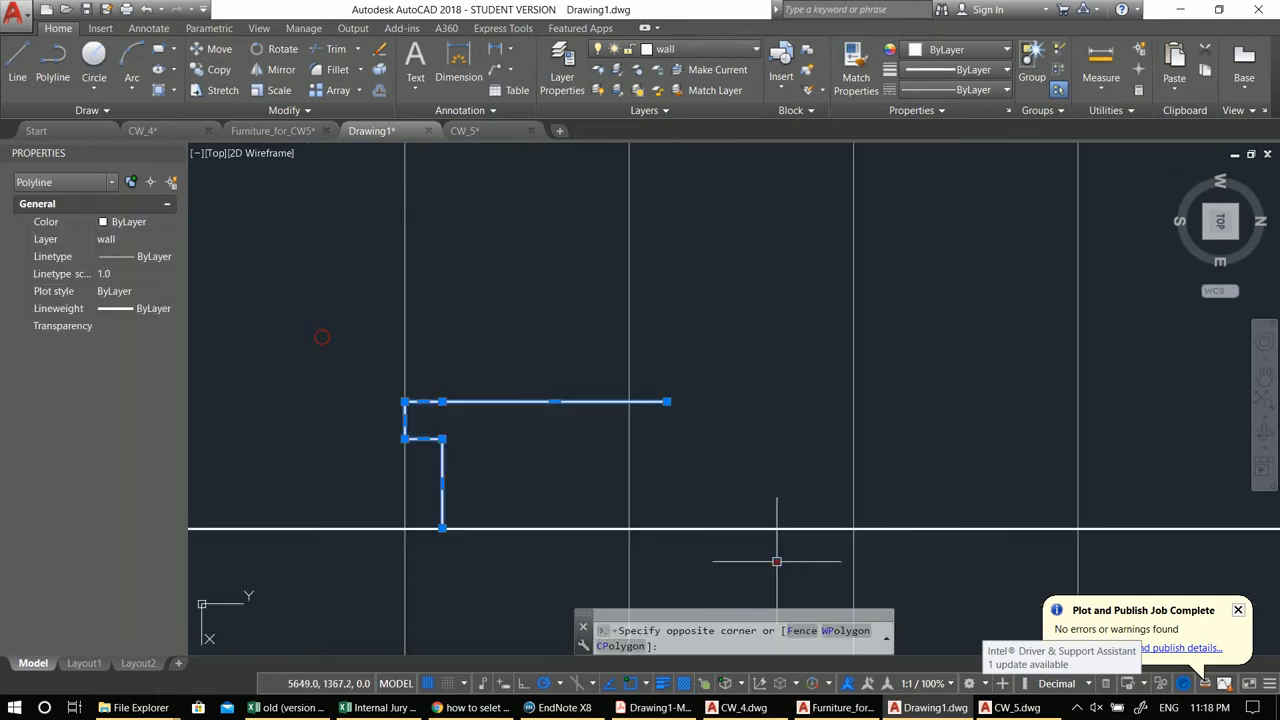
pyautogui.moveTo(459, 492); pyautogui.dragTo(507, 503, button='middle')
pyautogui.write('co')
pyautogui.press('Return')
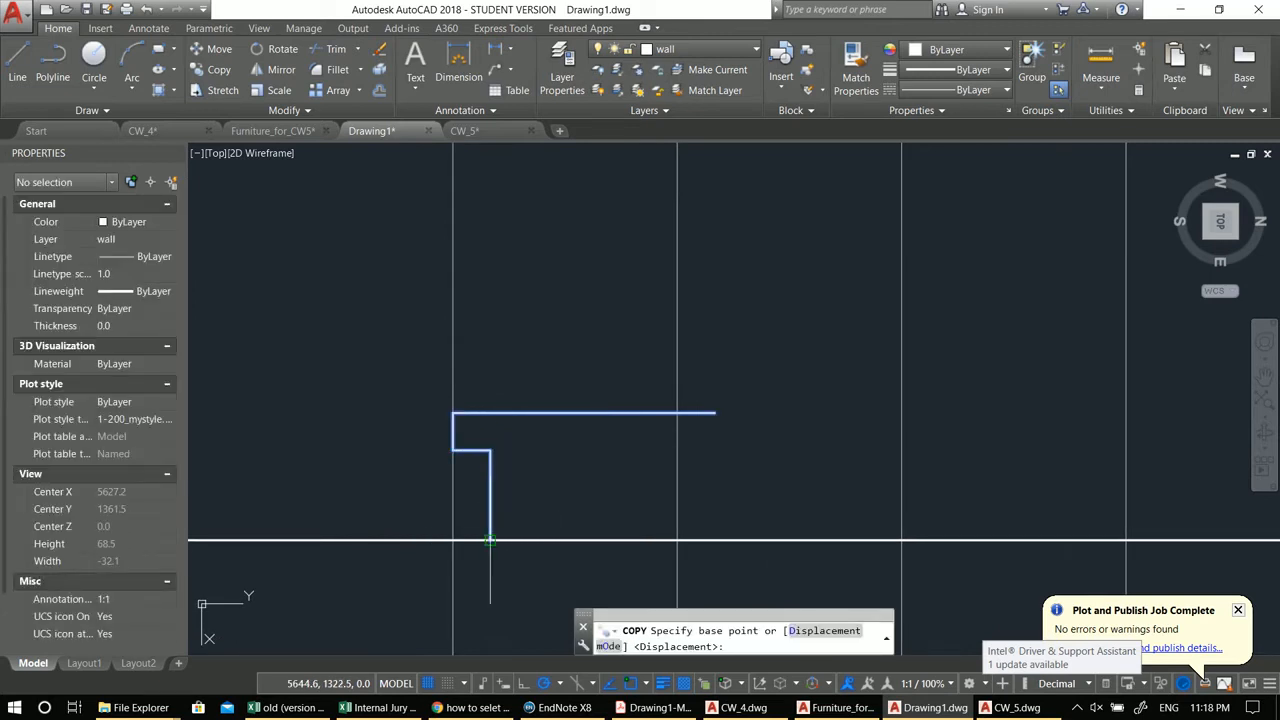
pyautogui.click(485, 540)
pyautogui.click(715, 412)
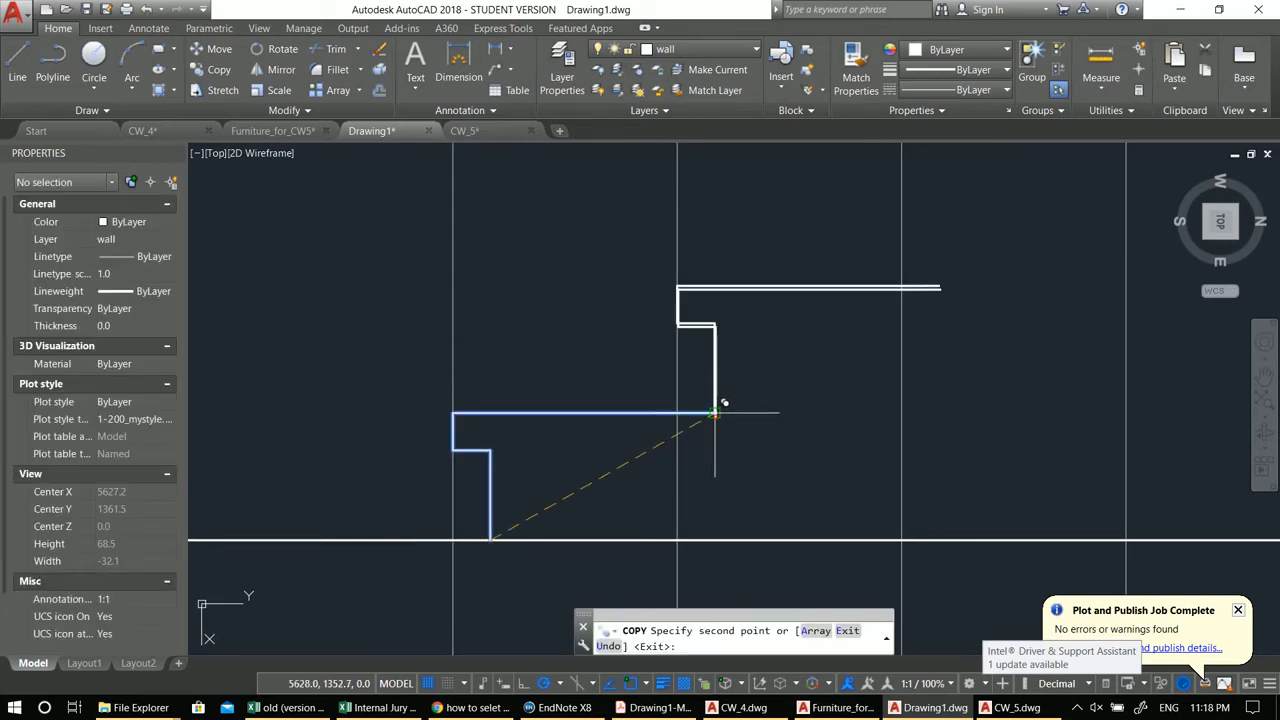
pyautogui.scroll(-2, 631, 467)
pyautogui.click(690, 425)
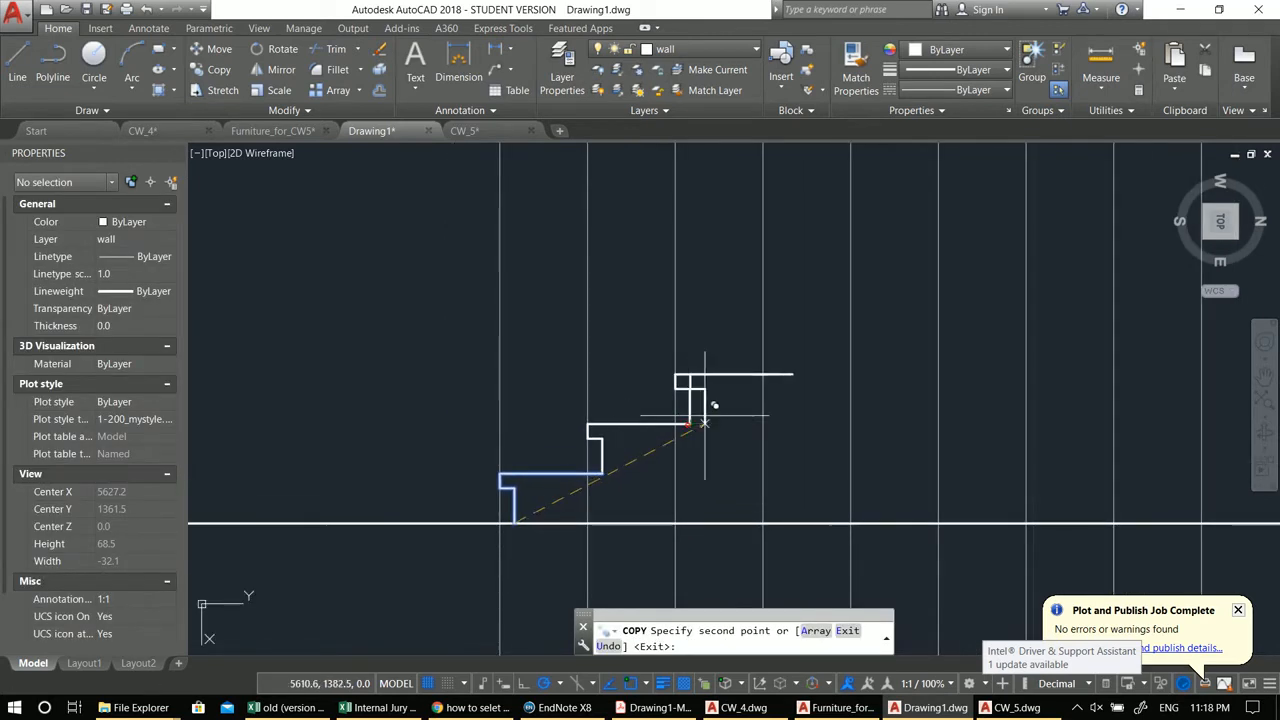
pyautogui.click(778, 374)
pyautogui.press('Escape')
# Step: Copy all four steps upward, placing the copy at the top of the fourth step
pyautogui.click(374, 297)
pyautogui.click(948, 592)
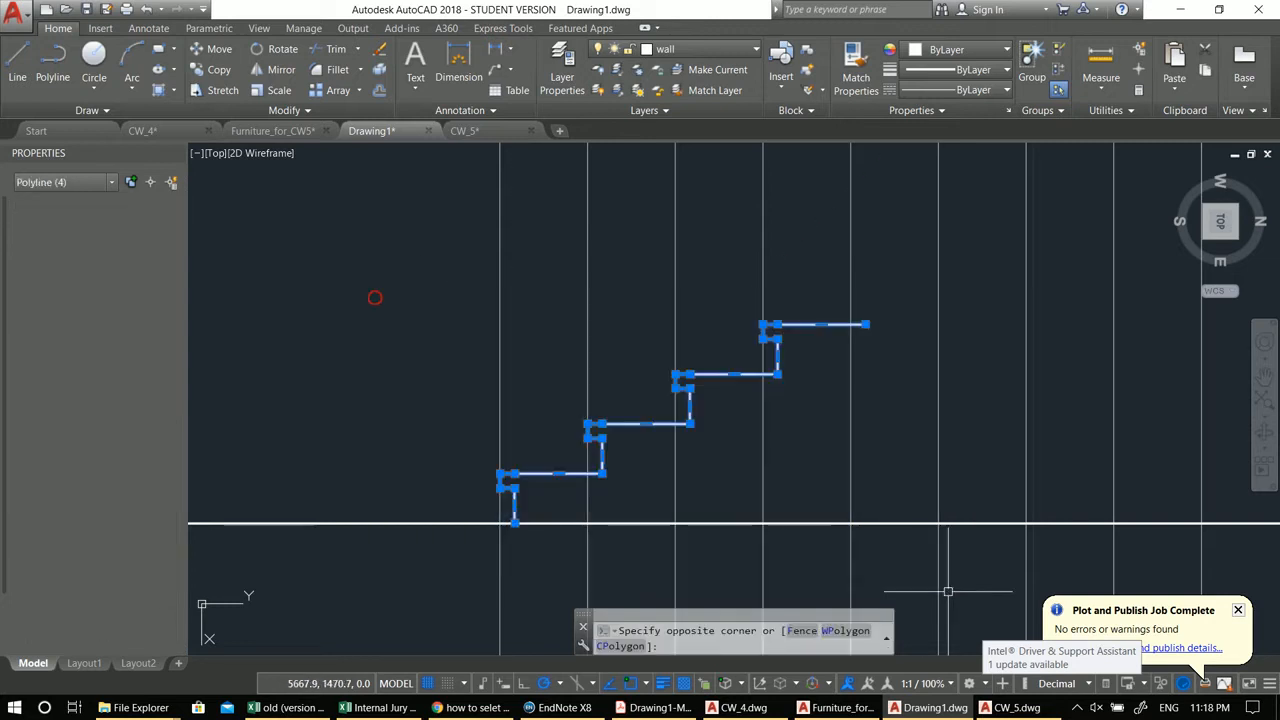
pyautogui.moveTo(948, 592); pyautogui.dragTo(1005, 551, button='middle')
pyautogui.press('Return')
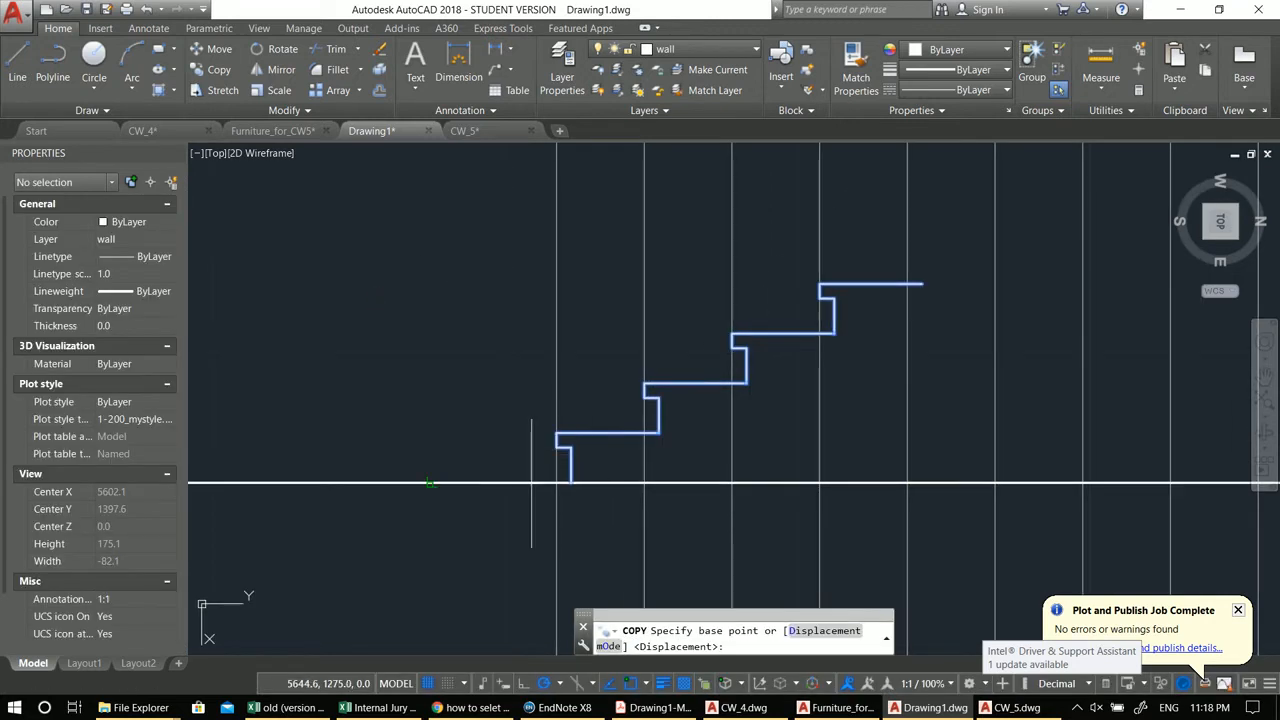
pyautogui.click(571, 482)
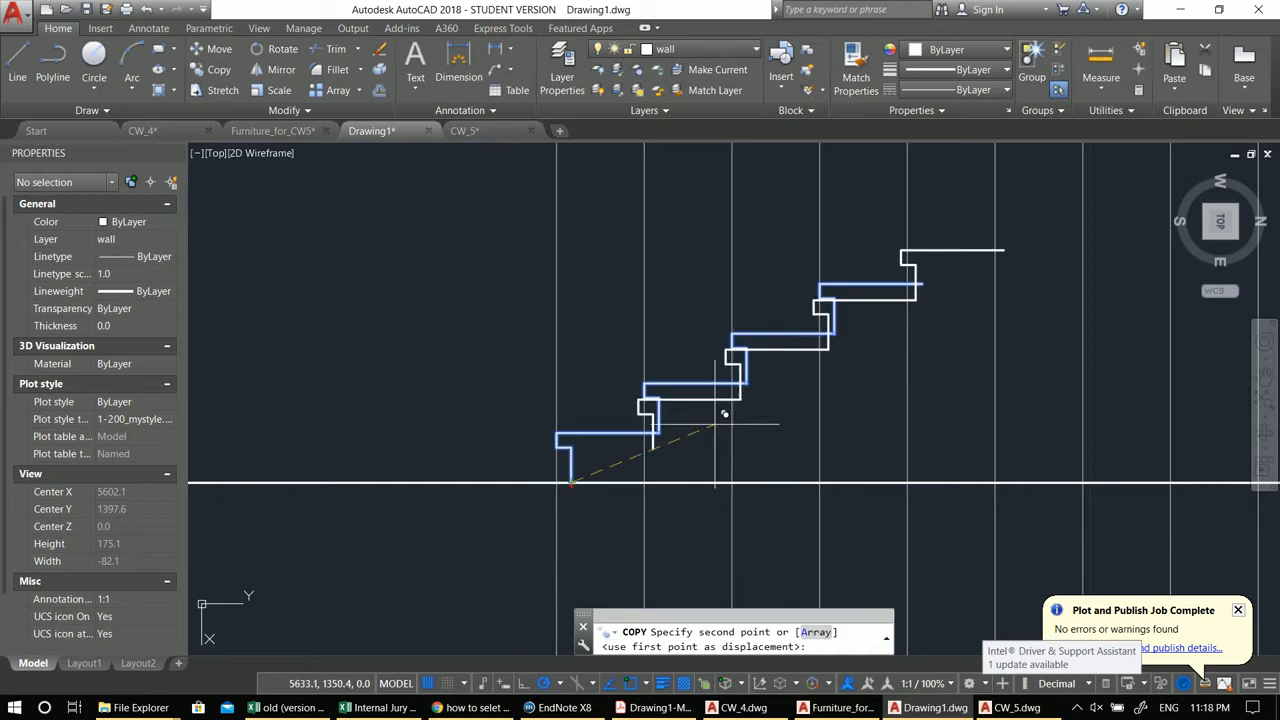
pyautogui.scroll(-3, 954, 290)
pyautogui.scroll(4, 900, 320)
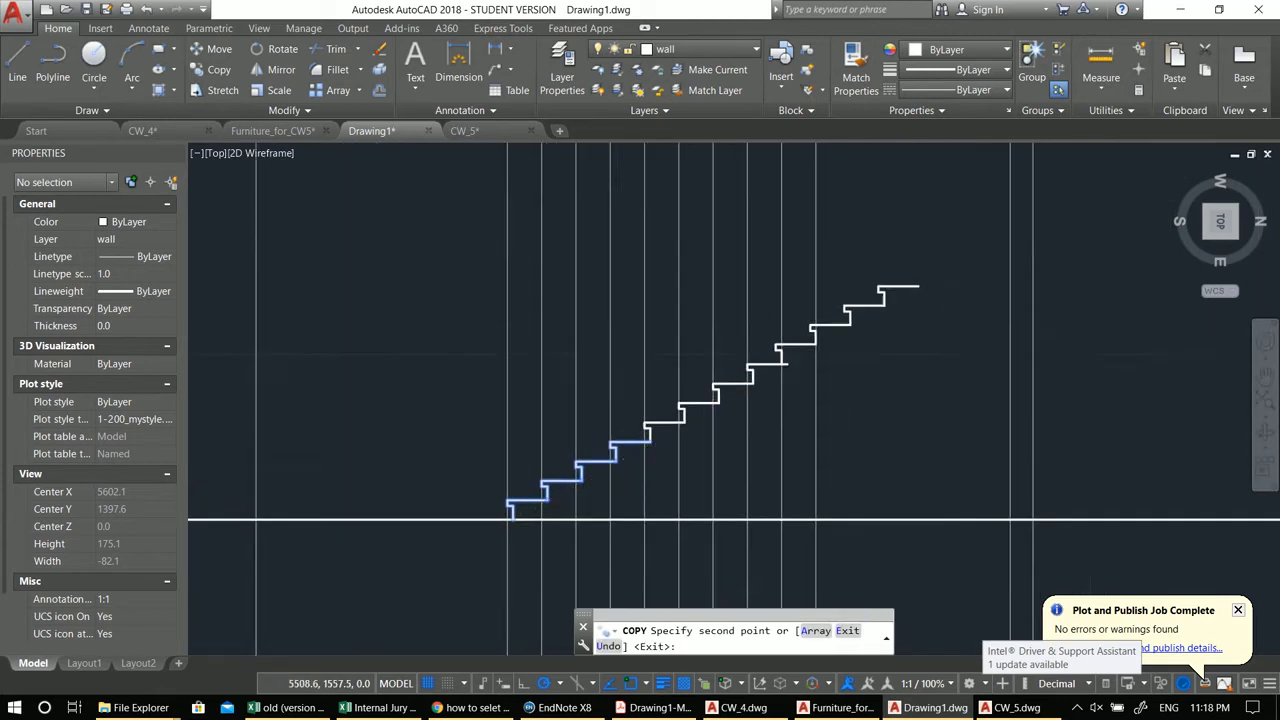
pyautogui.moveTo(774, 366)
pyautogui.mouseDown(button='middle')
pyautogui.moveTo(810, 402)
pyautogui.moveTo(723, 491)
pyautogui.mouseUp(button='middle')
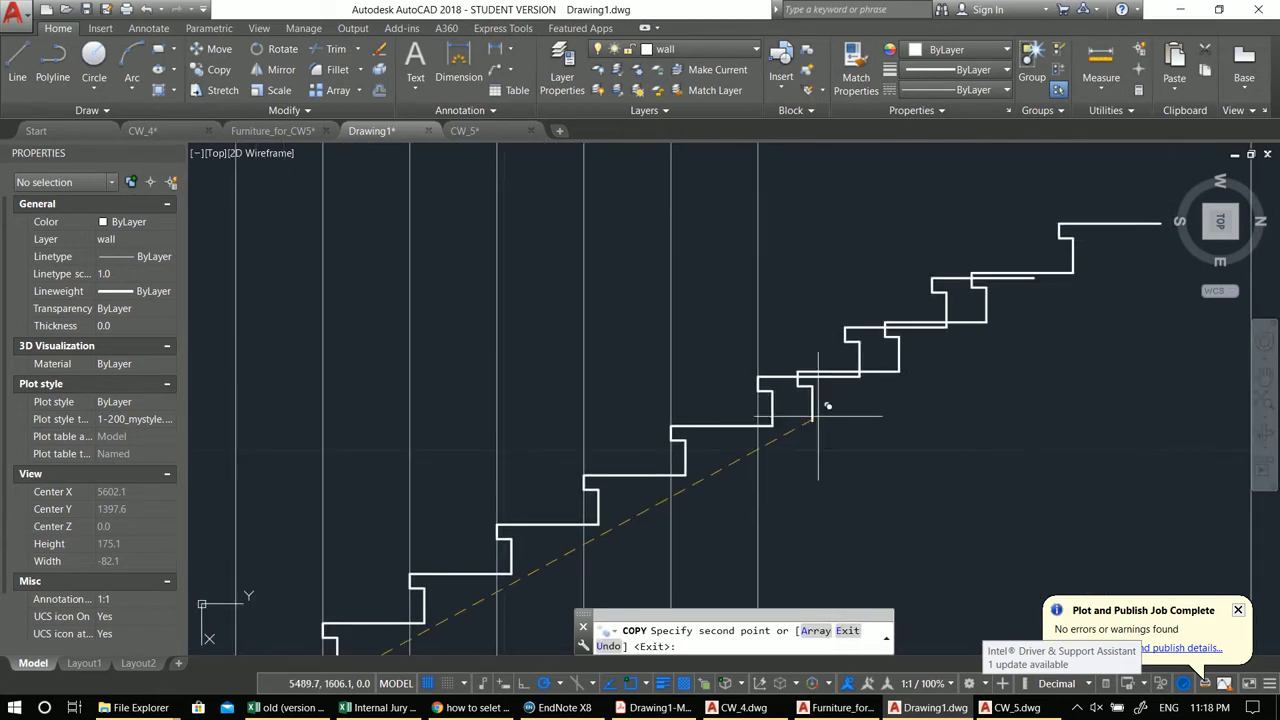
pyautogui.press('Escape')
# Step: Erase the two stray overlapping step copies at the top of the stair
pyautogui.click(1024, 336)
pyautogui.click(827, 248)
pyautogui.write('e')
pyautogui.press('Return')
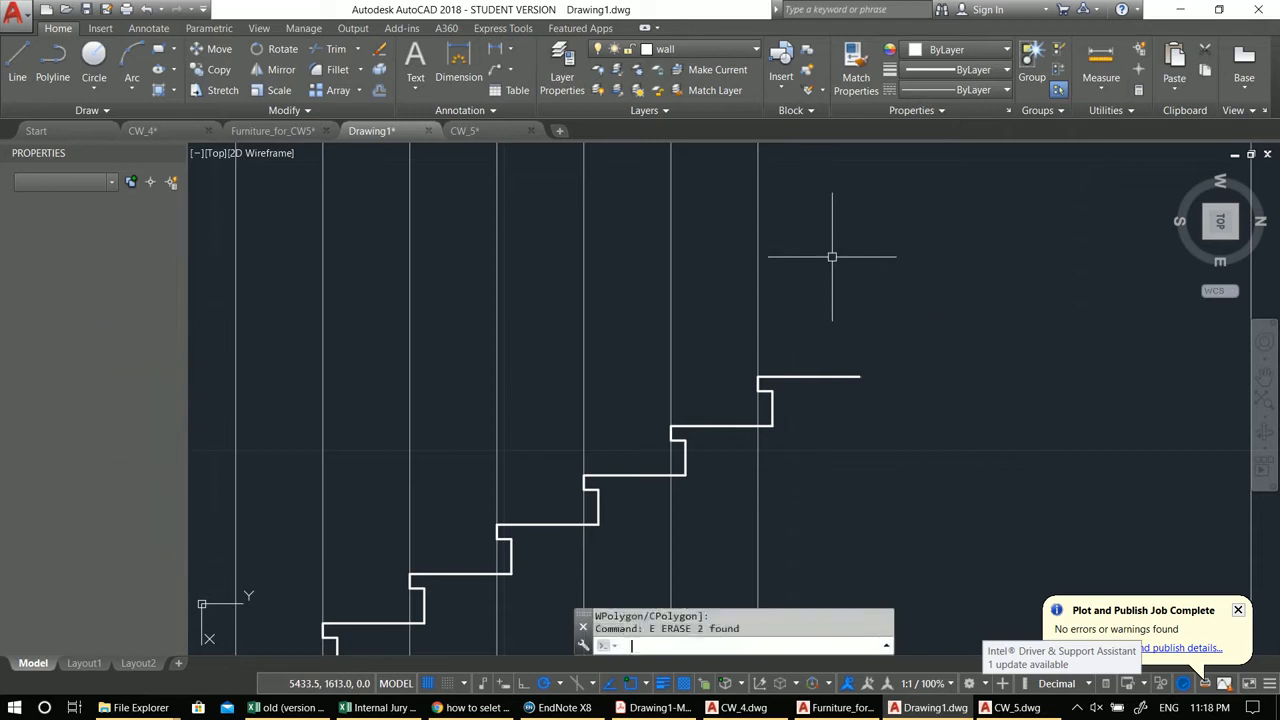
# Step: Extend the top tread to the far guideline on the right to form the landing
pyautogui.scroll(-3, 834, 354)
pyautogui.write('ex')
pyautogui.press('Return')
# Step: Draw a diagonal line from the bottom of the first riser to the top step's lower corner
pyautogui.press('Return')
pyautogui.click(645, 330)
pyautogui.press('Escape')
pyautogui.press('Escape')
pyautogui.press('Escape')
pyautogui.scroll(3, 551, 435)
pyautogui.moveTo(520, 447); pyautogui.dragTo(623, 420, button='middle')
pyautogui.write('l')
pyautogui.press('Return')
pyautogui.click(384, 513)
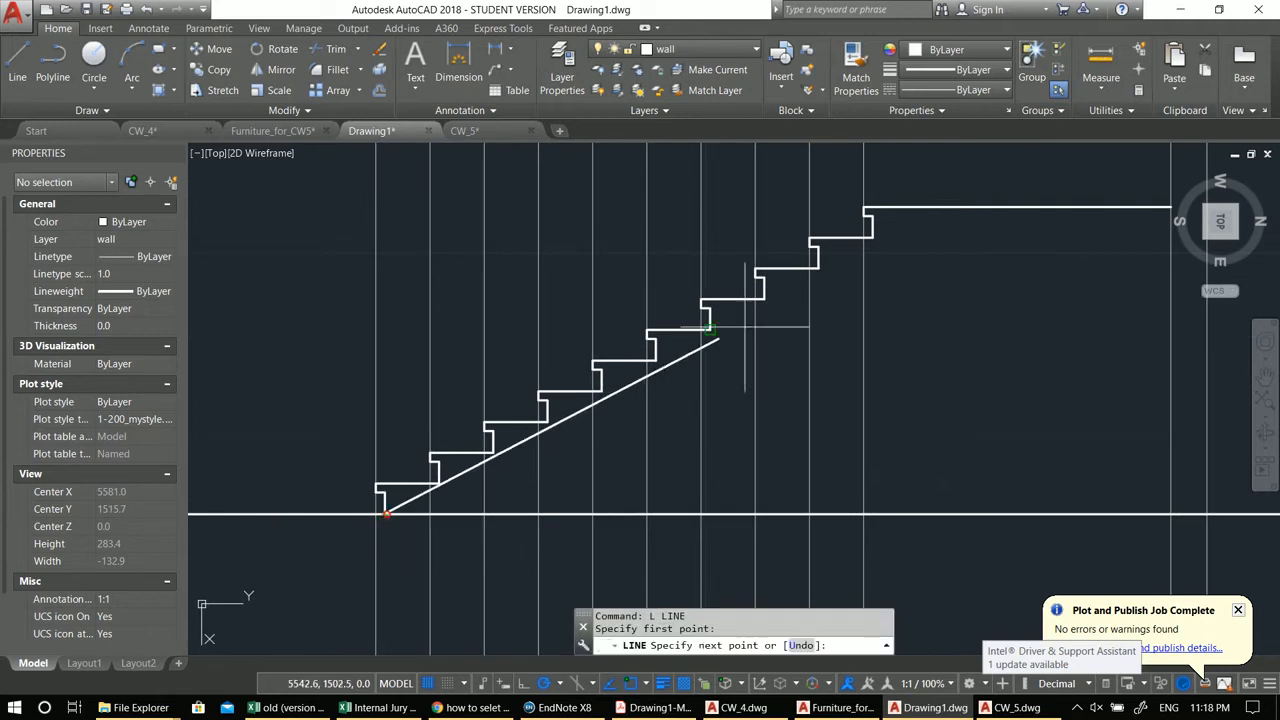
pyautogui.click(874, 237)
pyautogui.press('Return')
# Step: Offset the diagonal line downward to form the stair slab's underside
pyautogui.moveTo(857, 314); pyautogui.dragTo(828, 326, button='middle')
pyautogui.write('o')
pyautogui.press('Return')
pyautogui.press('Return')
pyautogui.click(804, 277)
pyautogui.click(822, 292)
pyautogui.press('Escape')
# Step: Erase the original diagonal line under the steps
pyautogui.click(812, 267)
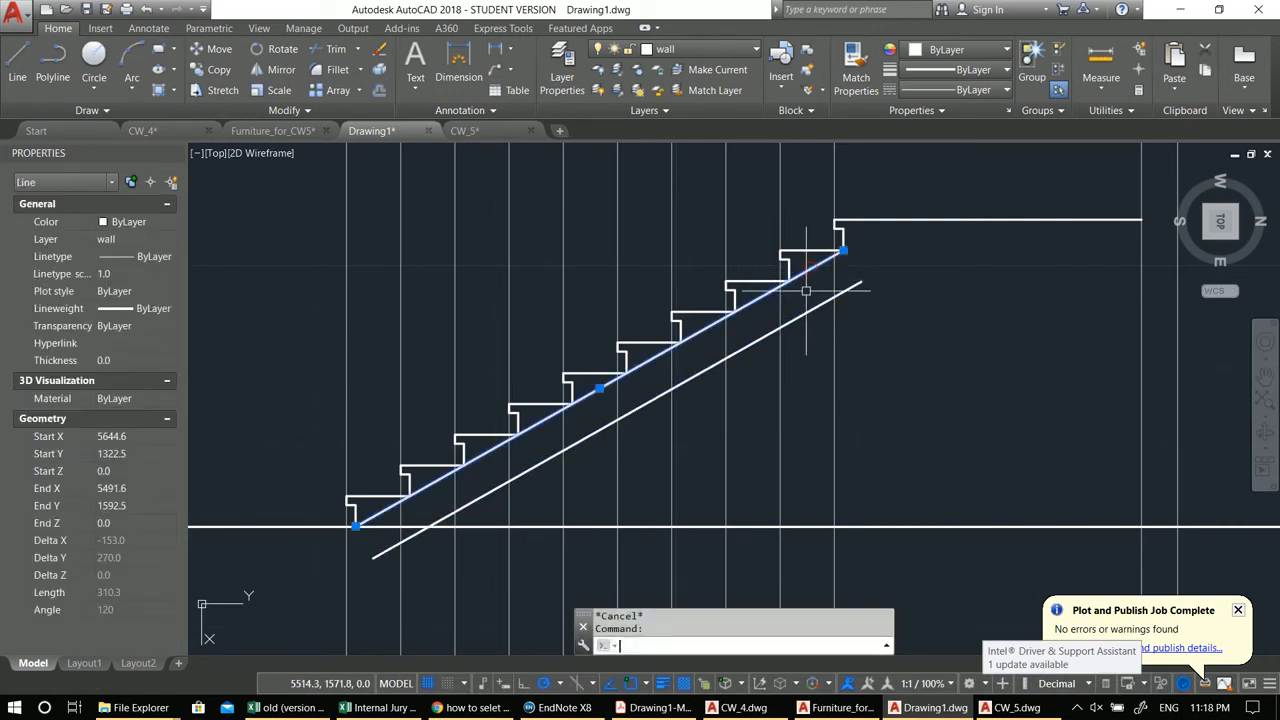
pyautogui.write('e')
pyautogui.press('Return')
pyautogui.moveTo(654, 435); pyautogui.dragTo(594, 495, button='middle')
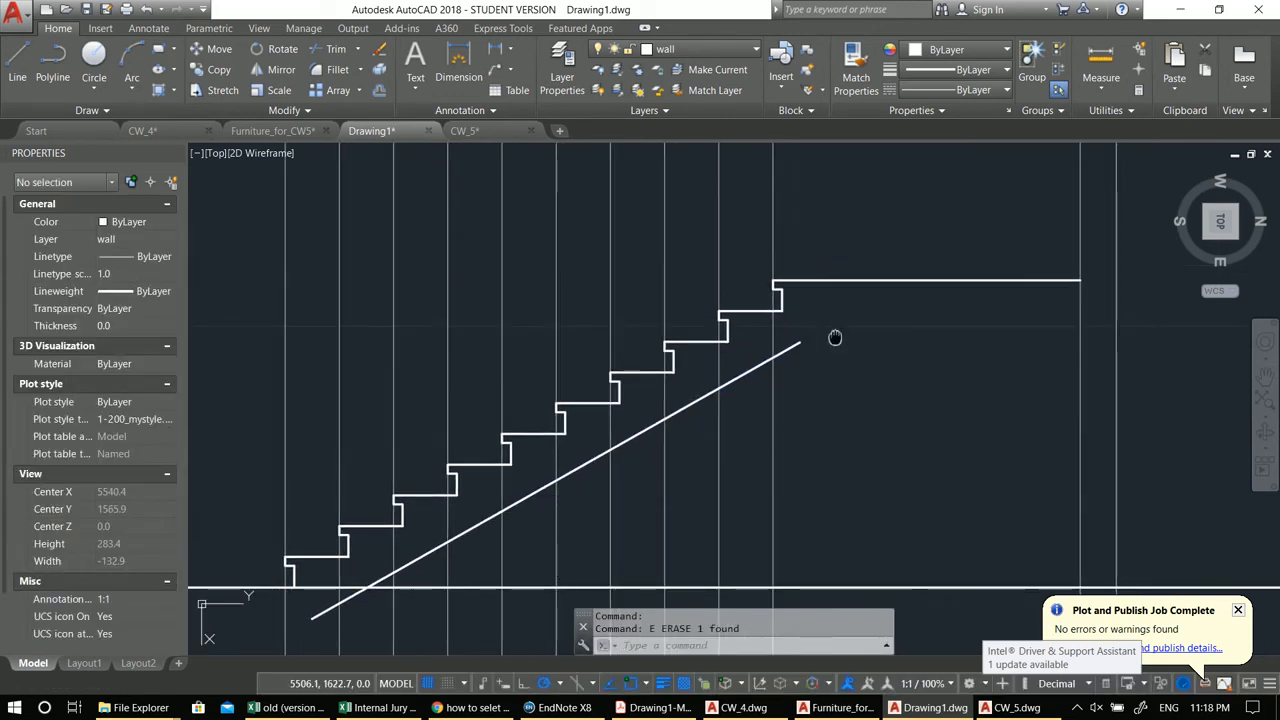
# Step: Offset the top landing line downward by the same distance
pyautogui.moveTo(835, 338); pyautogui.dragTo(830, 326, button='middle')
pyautogui.write('o')
pyautogui.press('Return')
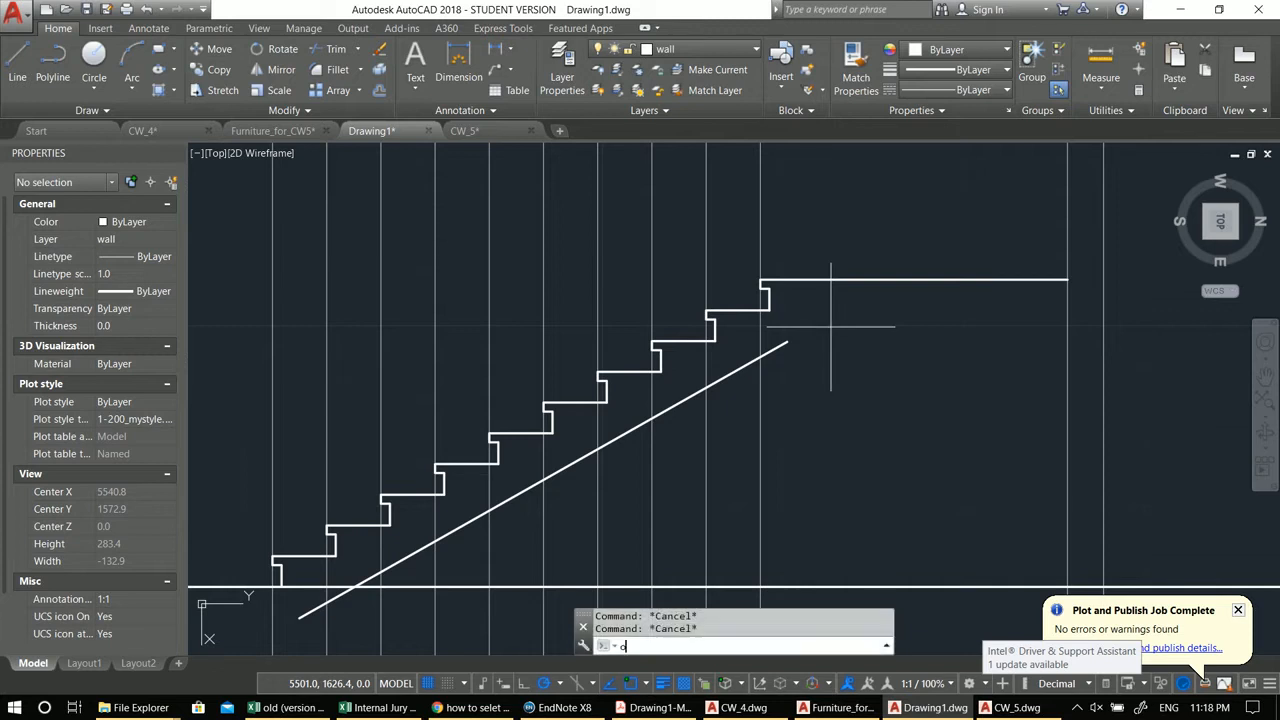
pyautogui.click(880, 281)
pyautogui.click(903, 398)
pyautogui.press('Escape')
# Step: Fillet the diagonal underside line with the offset landing line so they meet at a corner
pyautogui.write('f')
pyautogui.press('Return')
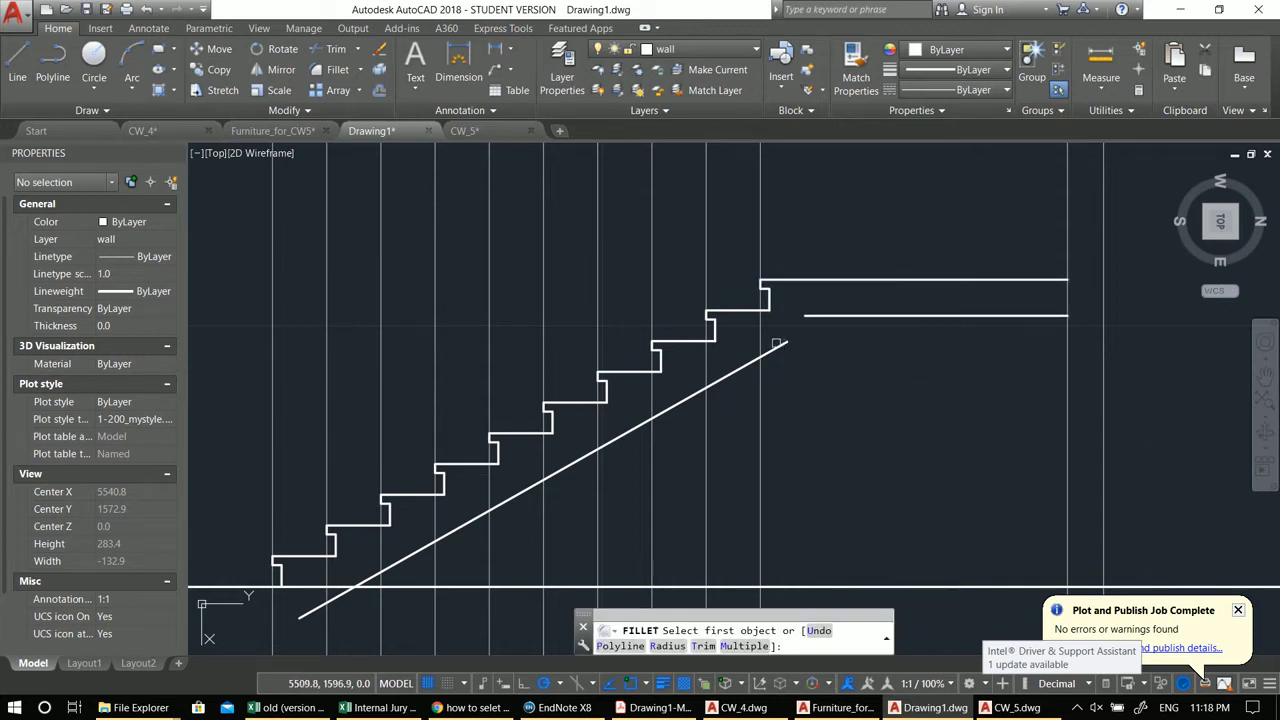
pyautogui.click(776, 343)
pyautogui.click(864, 313)
pyautogui.scroll(-2, 822, 370)
pyautogui.moveTo(820, 371); pyautogui.dragTo(967, 277, button='middle')
pyautogui.press('Escape')
pyautogui.press('Escape')
# Step: Draw a line from the first riser's base down 50 units, across 30 units, then up toward the underside line
pyautogui.scroll(2, 619, 426)
pyautogui.moveTo(683, 425)
pyautogui.mouseDown(button='middle')
pyautogui.moveTo(781, 397)
pyautogui.moveTo(787, 368)
pyautogui.moveTo(766, 361)
pyautogui.mouseUp(button='middle')
pyautogui.write('l')
pyautogui.press('Return')
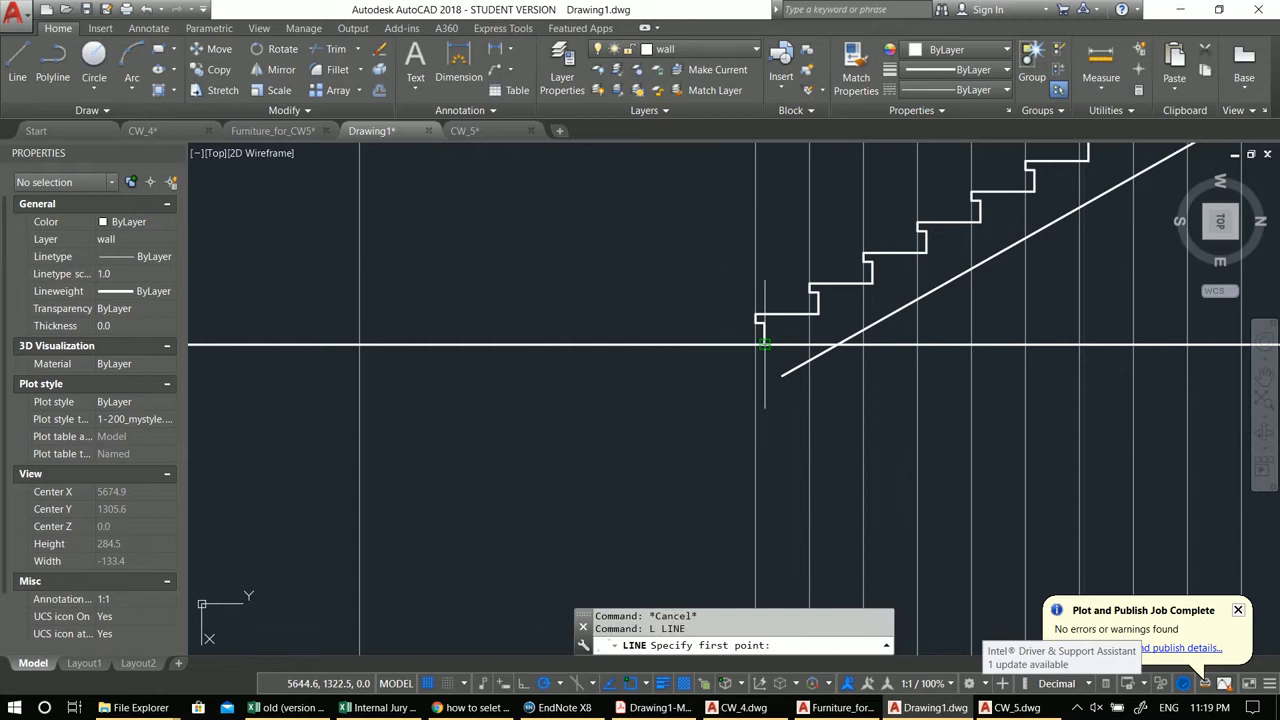
pyautogui.click(764, 345)
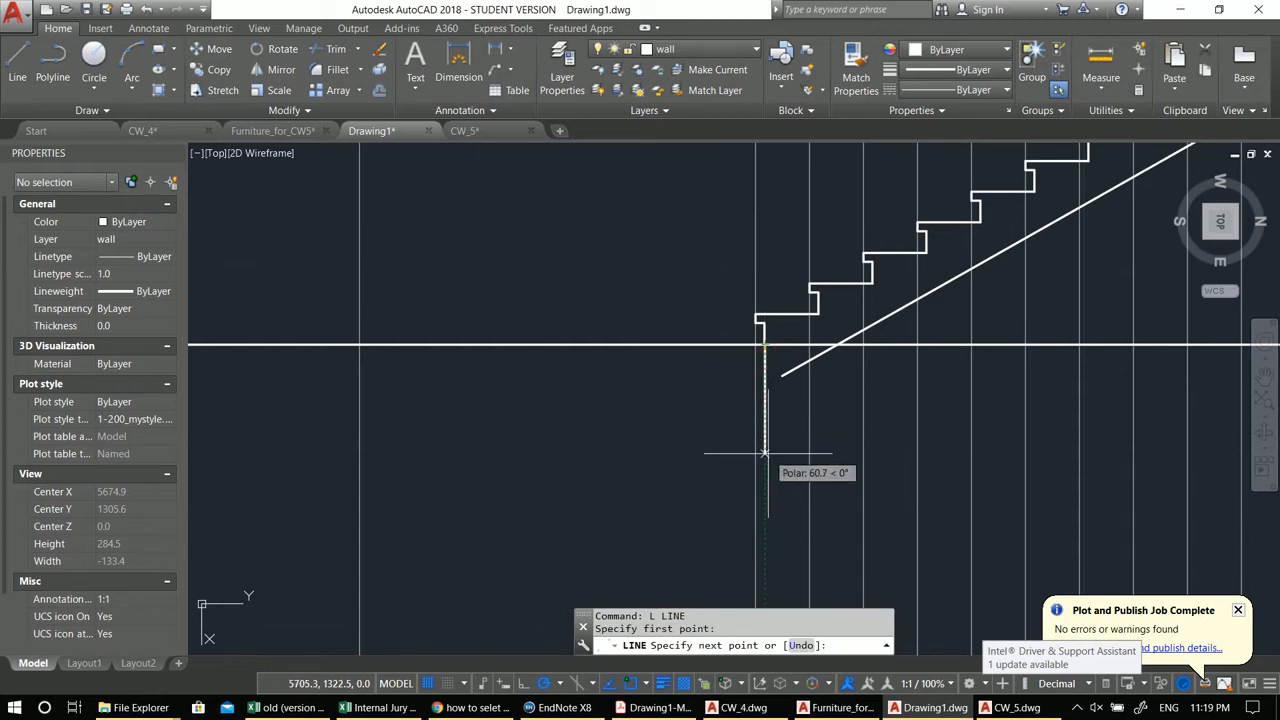
pyautogui.write('50')
pyautogui.press('Return')
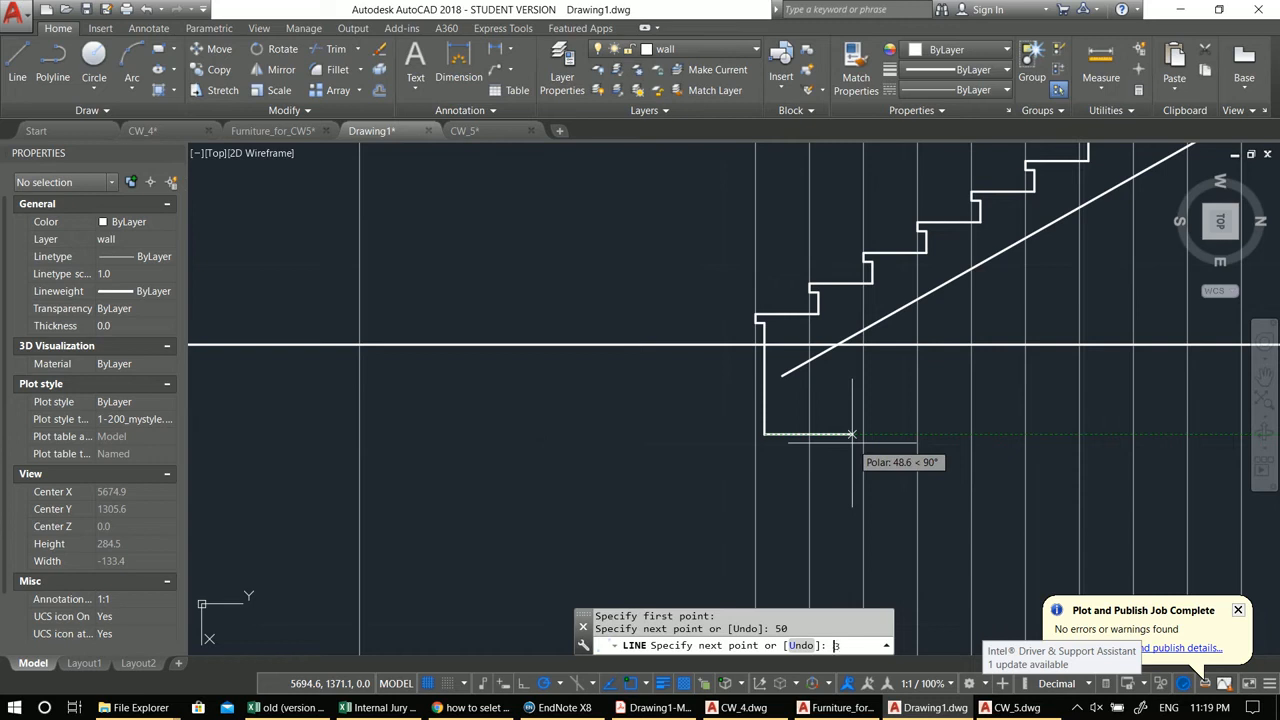
pyautogui.write('30')
pyautogui.press('Return')
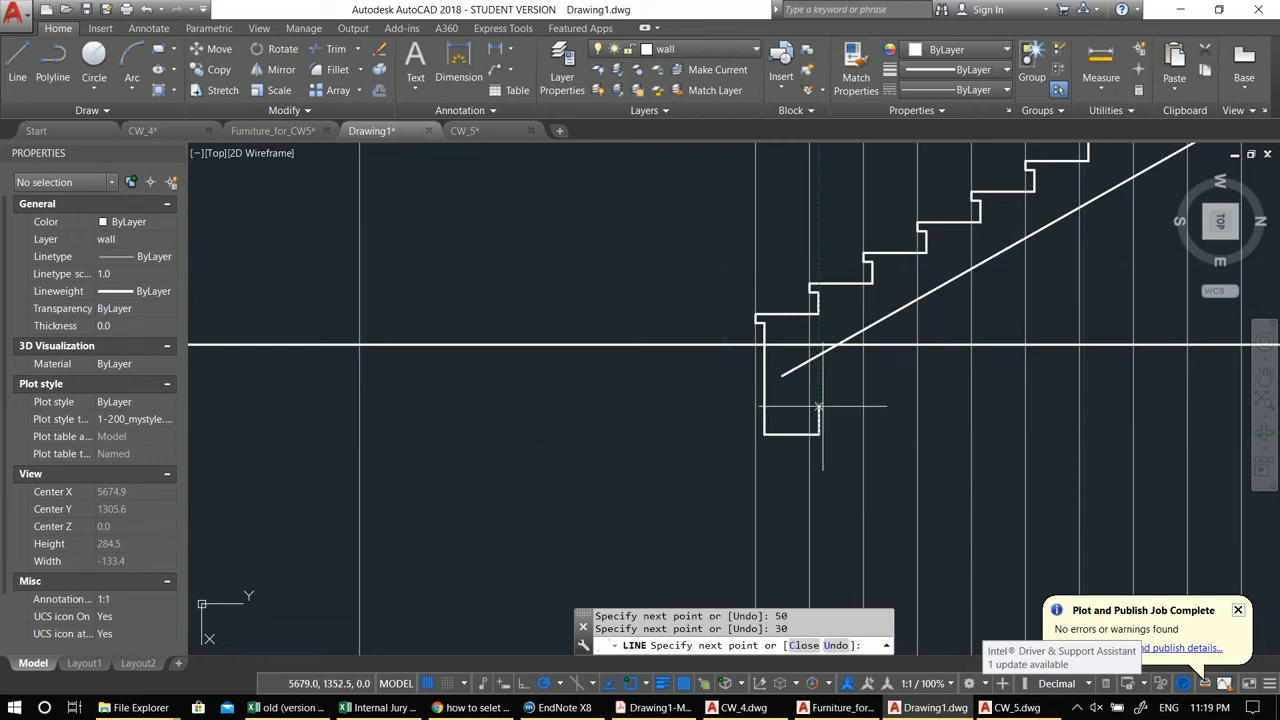
pyautogui.click(818, 394)
pyautogui.write('f')
pyautogui.press('Return')
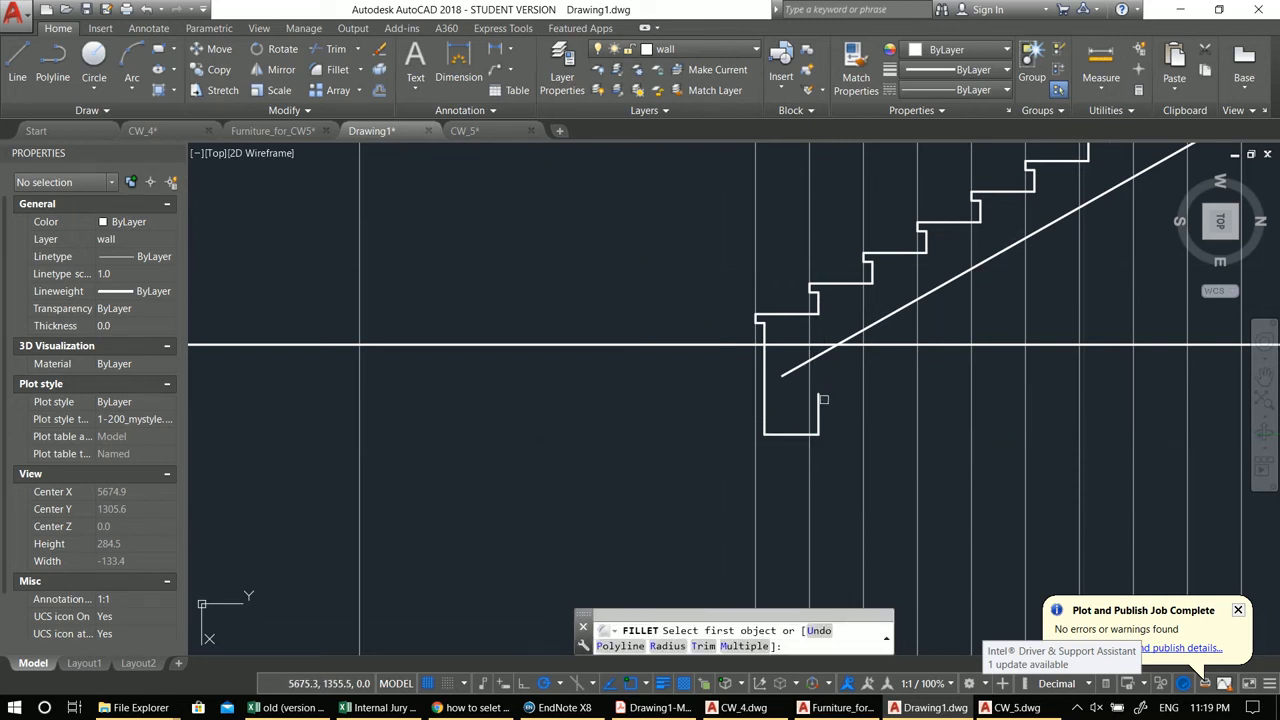
pyautogui.click(816, 397)
pyautogui.scroll(-4, 830, 380)
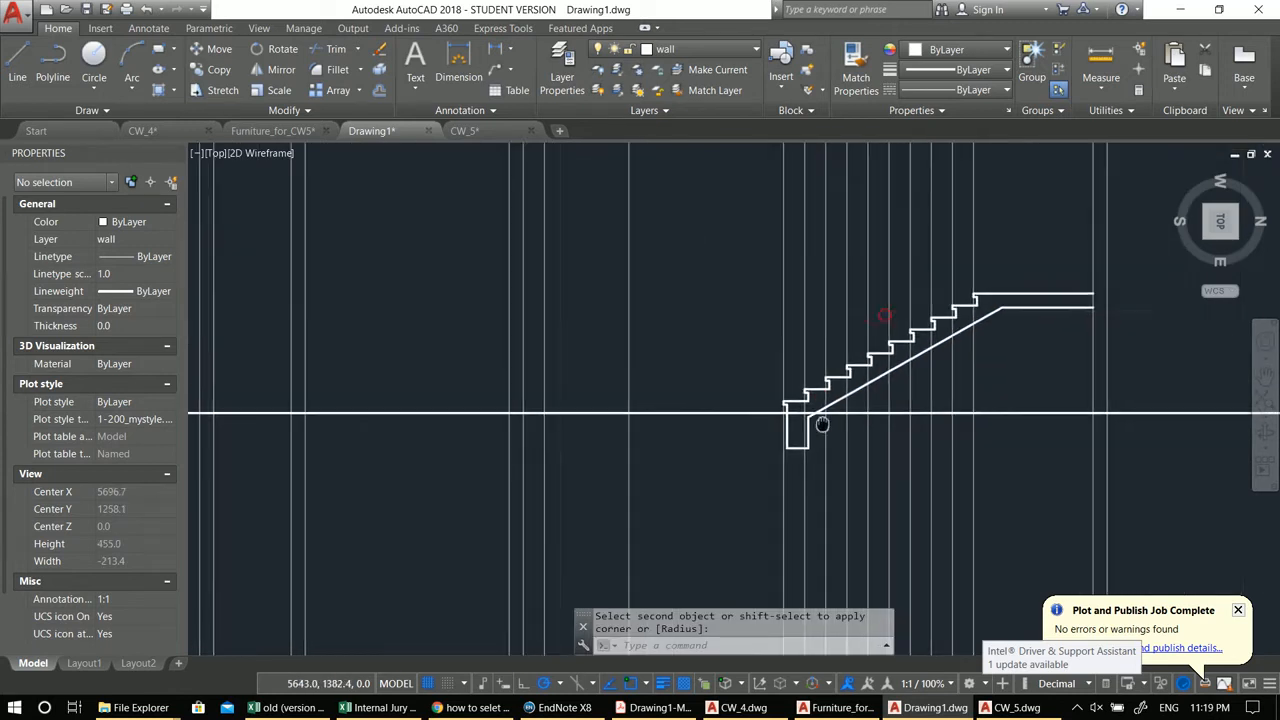
pyautogui.press('Escape')
# Step: Copy the stepped polyline to the far end of the upper landing
pyautogui.scroll(-2, 640, 450)
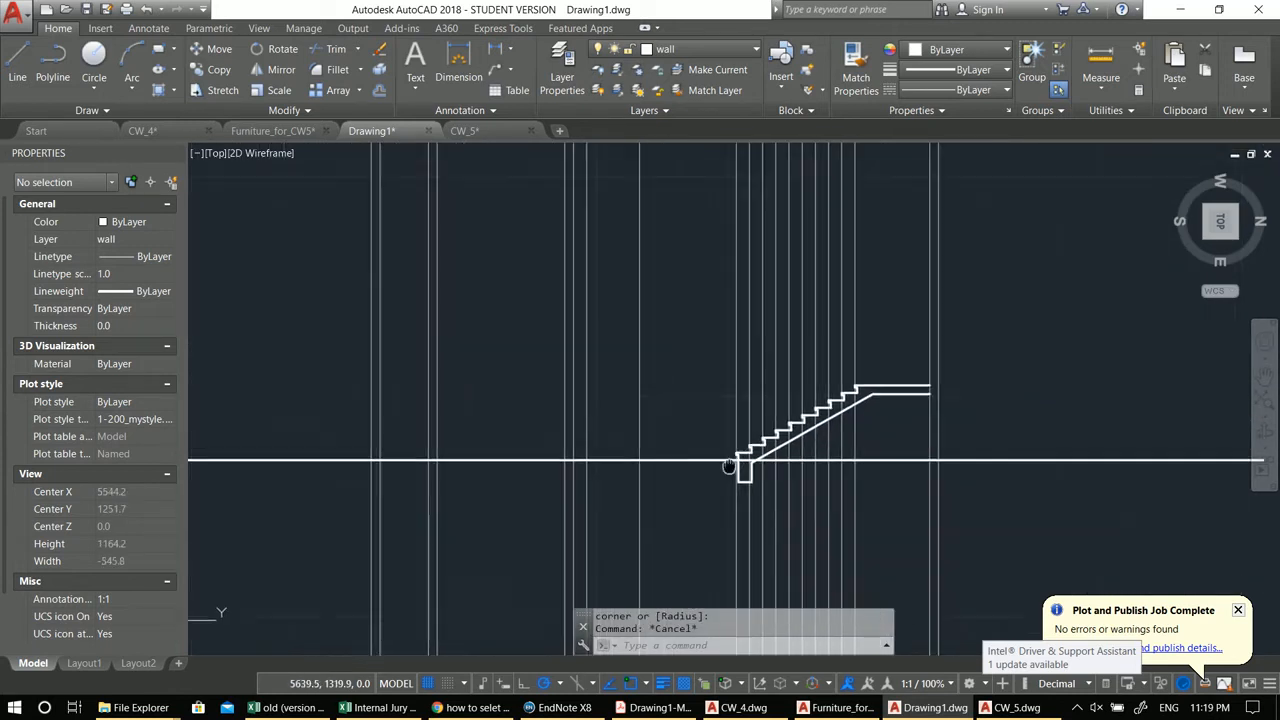
pyautogui.moveTo(725, 423); pyautogui.dragTo(855, 392, button='middle')
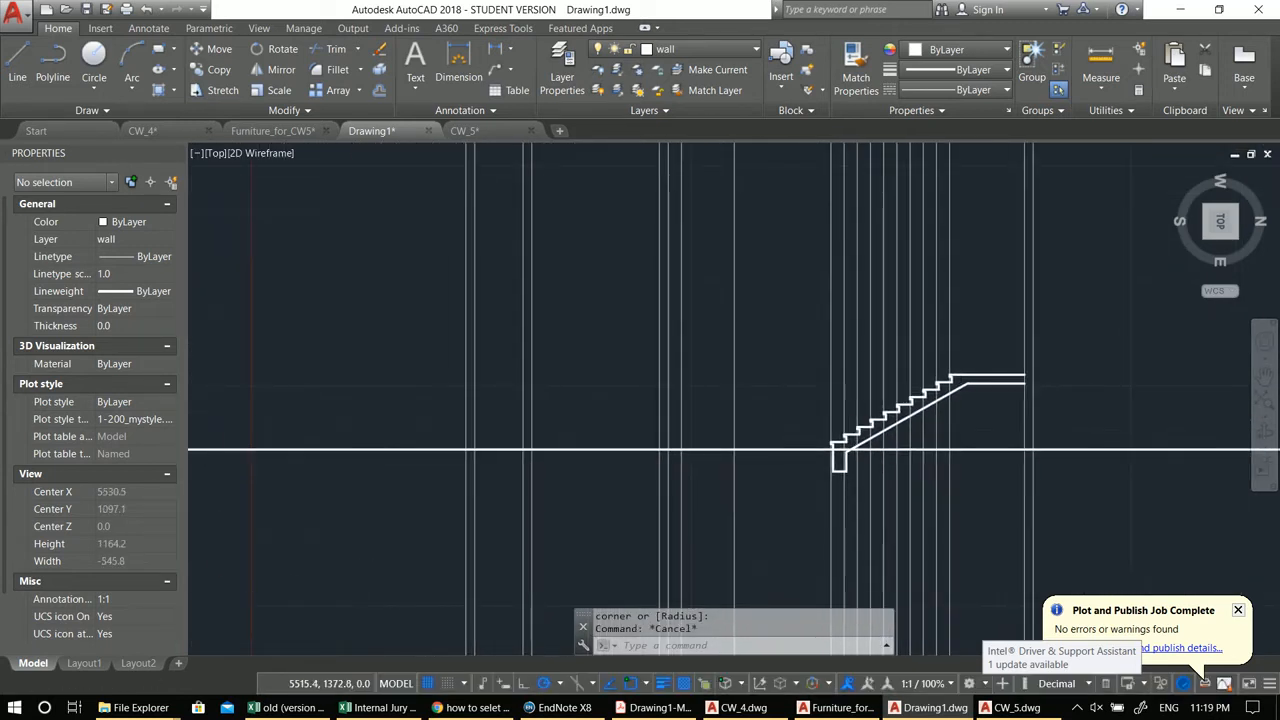
pyautogui.scroll(4, 822, 490)
pyautogui.scroll(4, 826, 490)
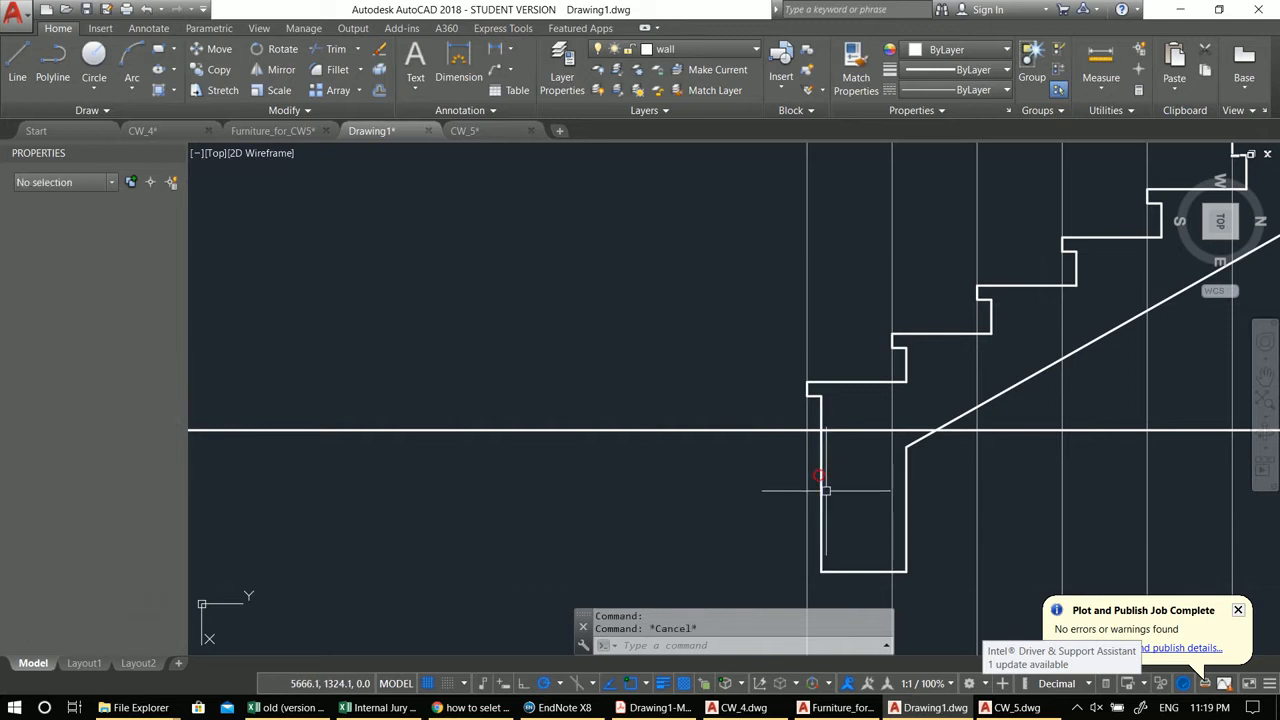
pyautogui.scroll(-4, 920, 438)
pyautogui.moveTo(920, 438); pyautogui.dragTo(731, 466, button='middle')
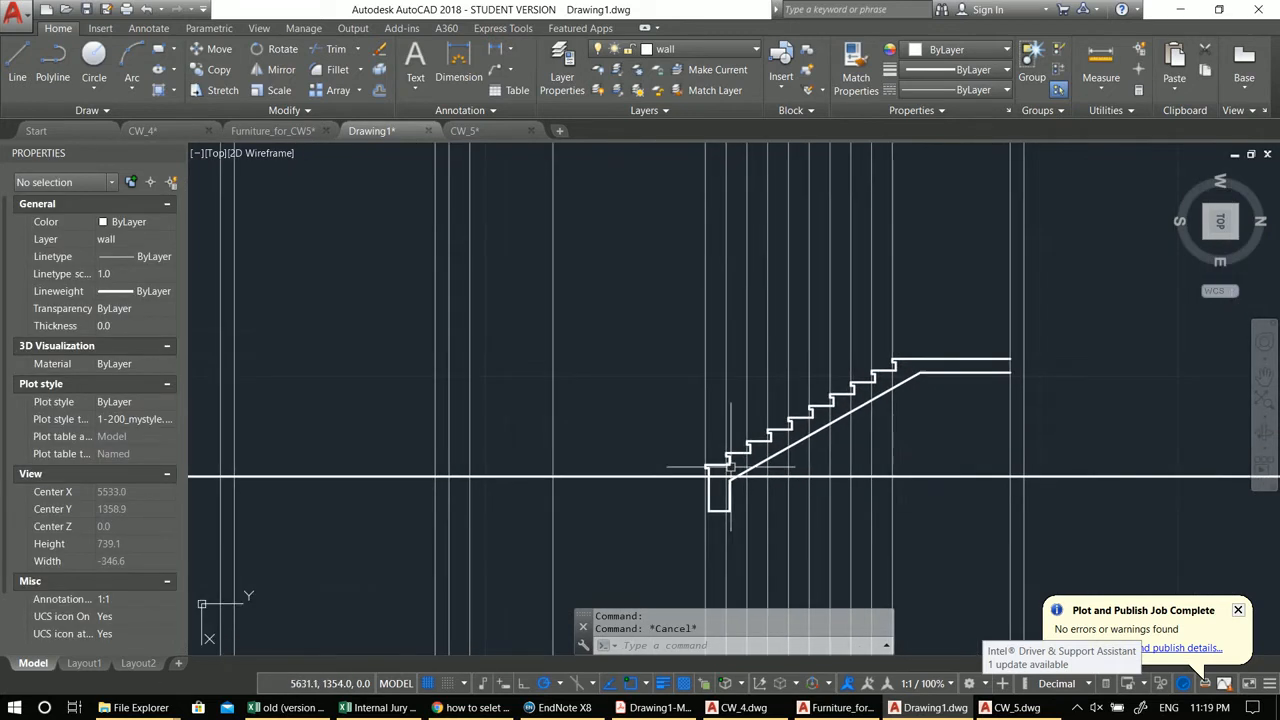
pyautogui.moveTo(813, 370); pyautogui.dragTo(838, 373, button='middle')
pyautogui.click(660, 307)
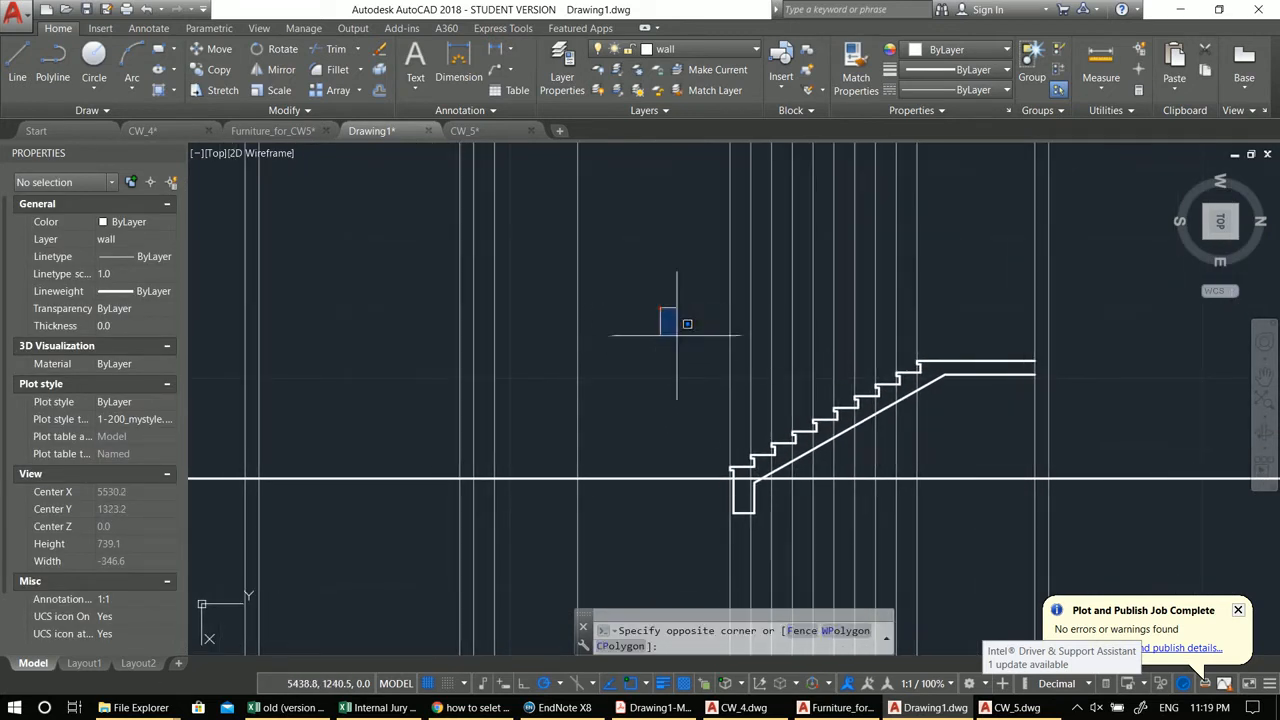
pyautogui.click(998, 474)
pyautogui.scroll(2, 939, 380)
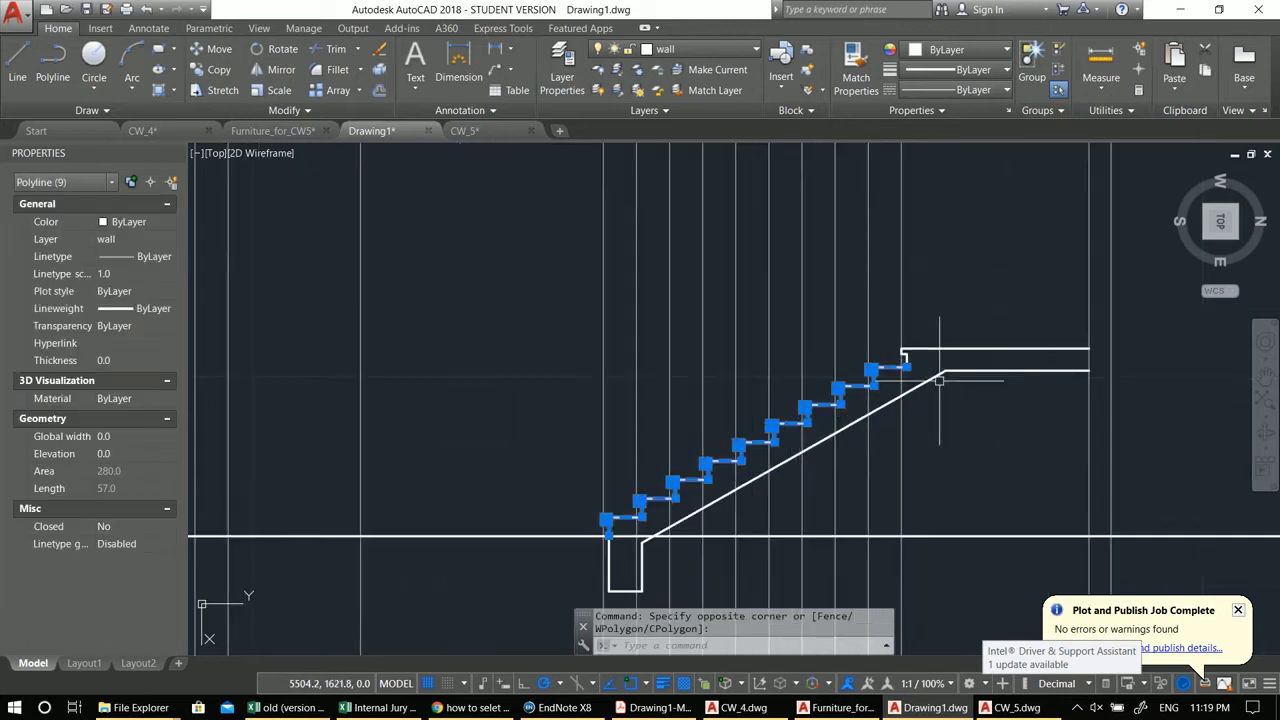
pyautogui.click(948, 350)
pyautogui.moveTo(911, 389); pyautogui.dragTo(941, 404, button='middle')
pyautogui.moveTo(830, 419); pyautogui.dragTo(817, 421, button='middle')
pyautogui.write('co')
pyautogui.press('Return')
pyautogui.click(751, 377)
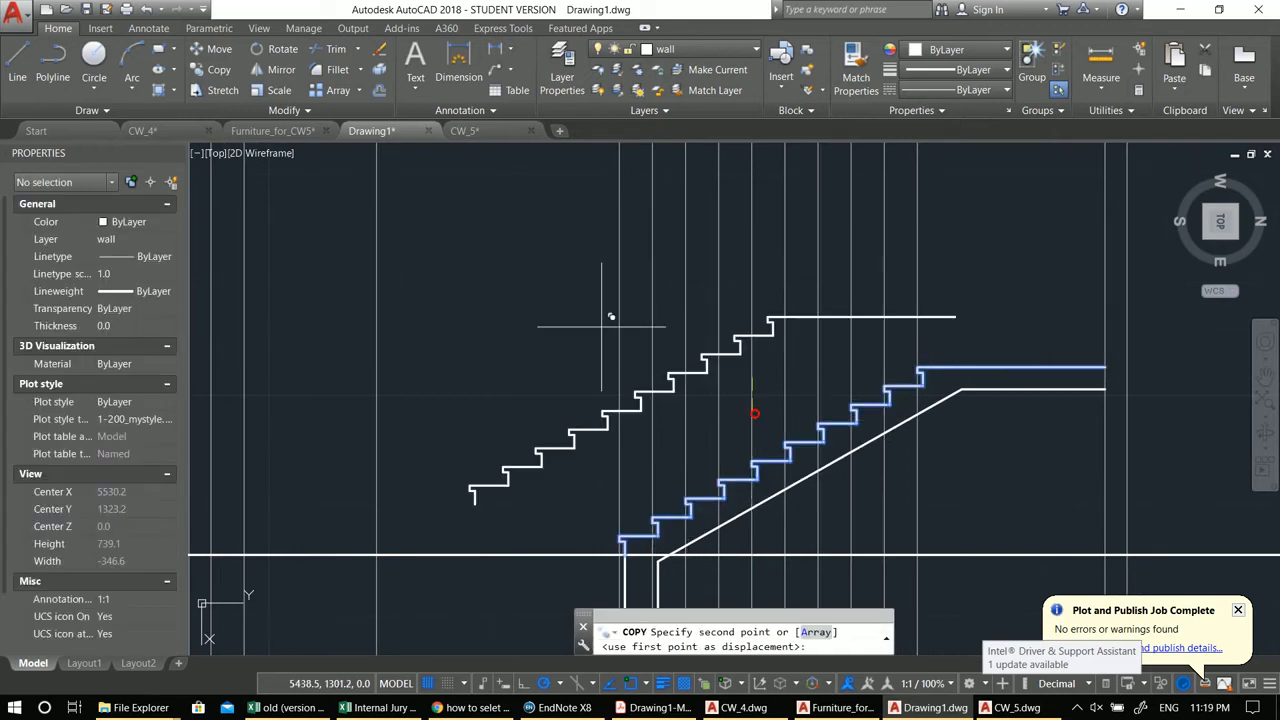
pyautogui.moveTo(602, 326); pyautogui.dragTo(943, 293, button='middle')
pyautogui.scroll(-4, 943, 293)
pyautogui.moveTo(945, 360); pyautogui.dragTo(541, 360, button='middle')
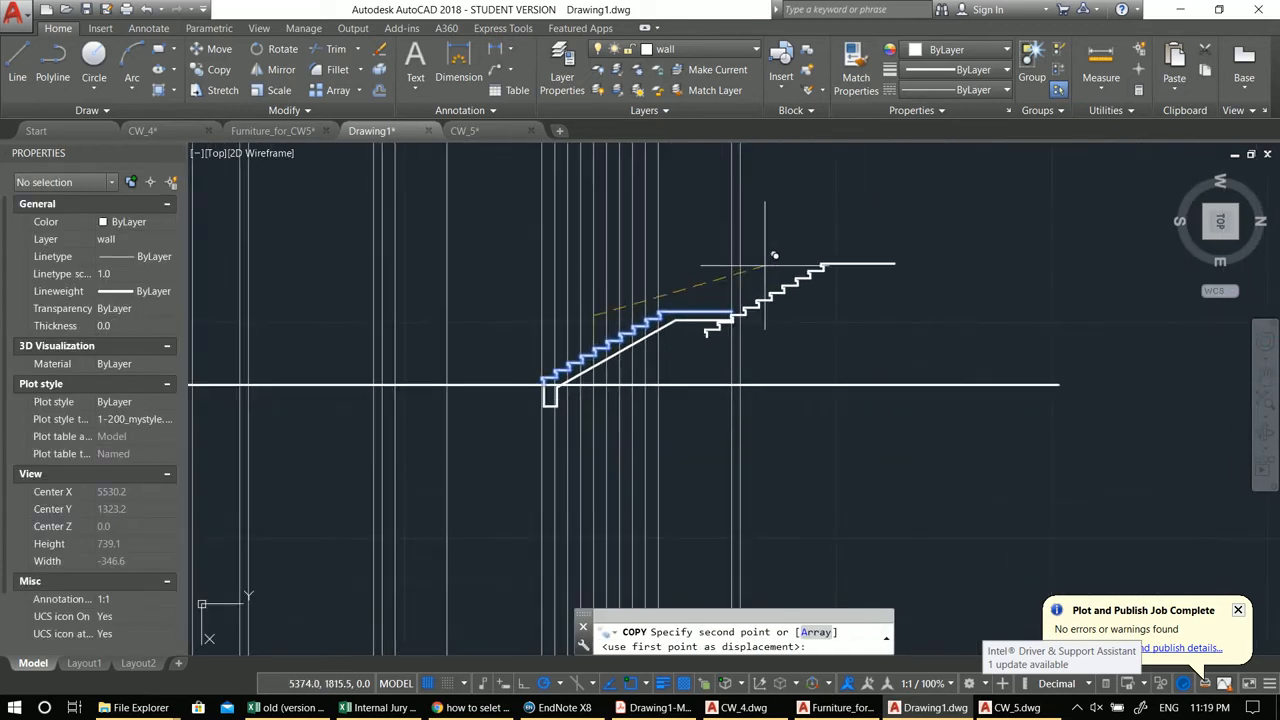
pyautogui.click(906, 244)
pyautogui.press('Escape')
# Step: Mirror the copied steps about a vertical axis, deleting the source objects
pyautogui.click(1004, 326)
pyautogui.click(820, 213)
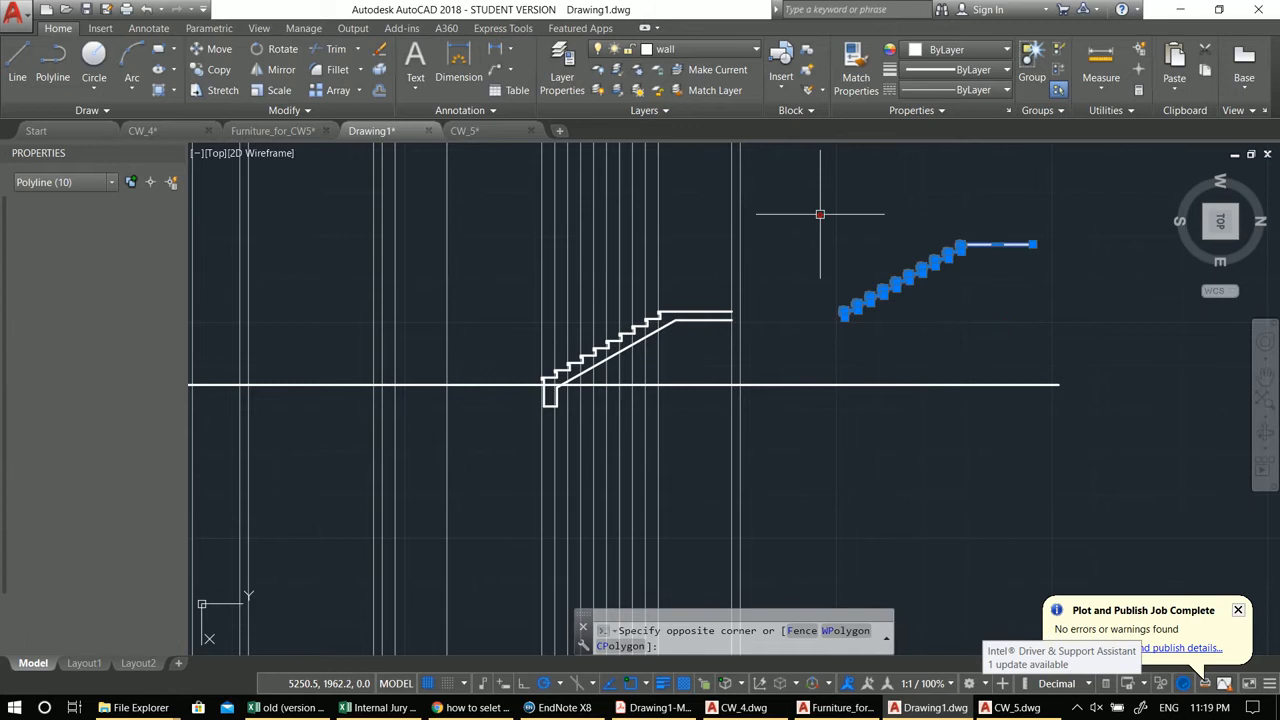
pyautogui.moveTo(820, 213); pyautogui.dragTo(797, 223, button='middle')
pyautogui.write('mi')
pyautogui.press('Return')
pyautogui.click(862, 265)
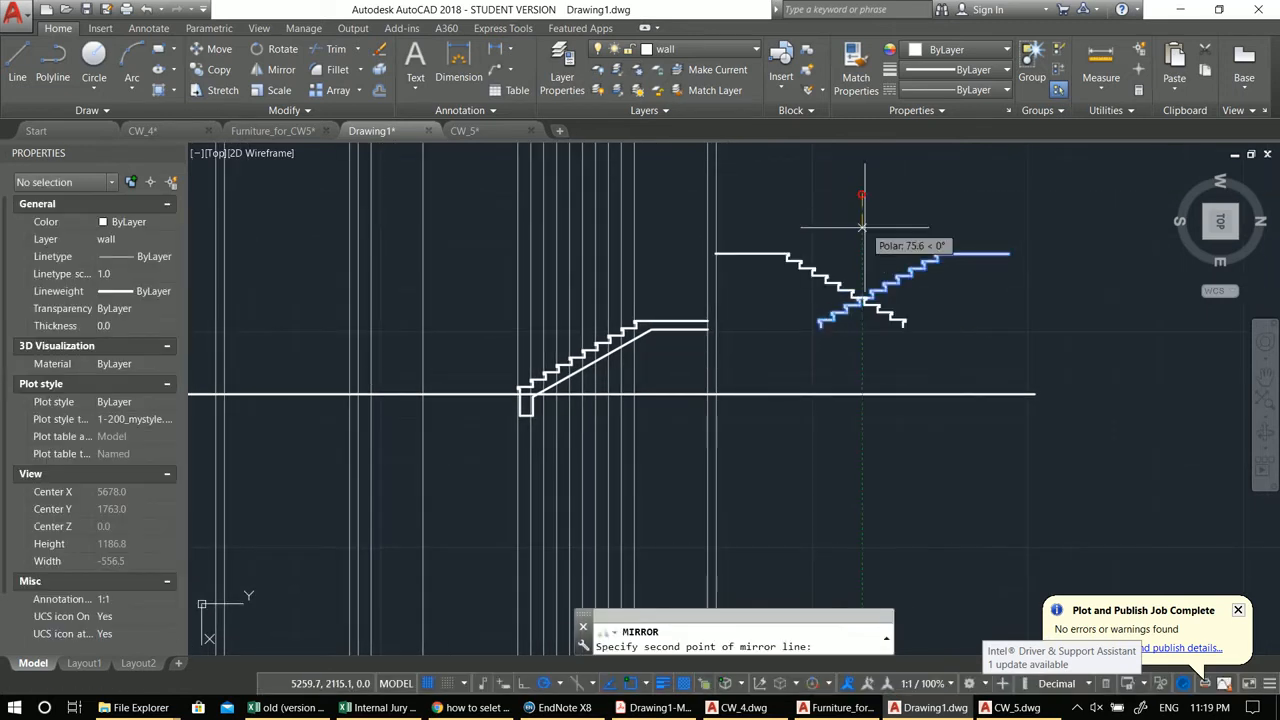
pyautogui.click(862, 228)
pyautogui.write('y')
pyautogui.press('Return')
# Step: Put the mirrored steps on the Elevation layer
pyautogui.click(680, 229)
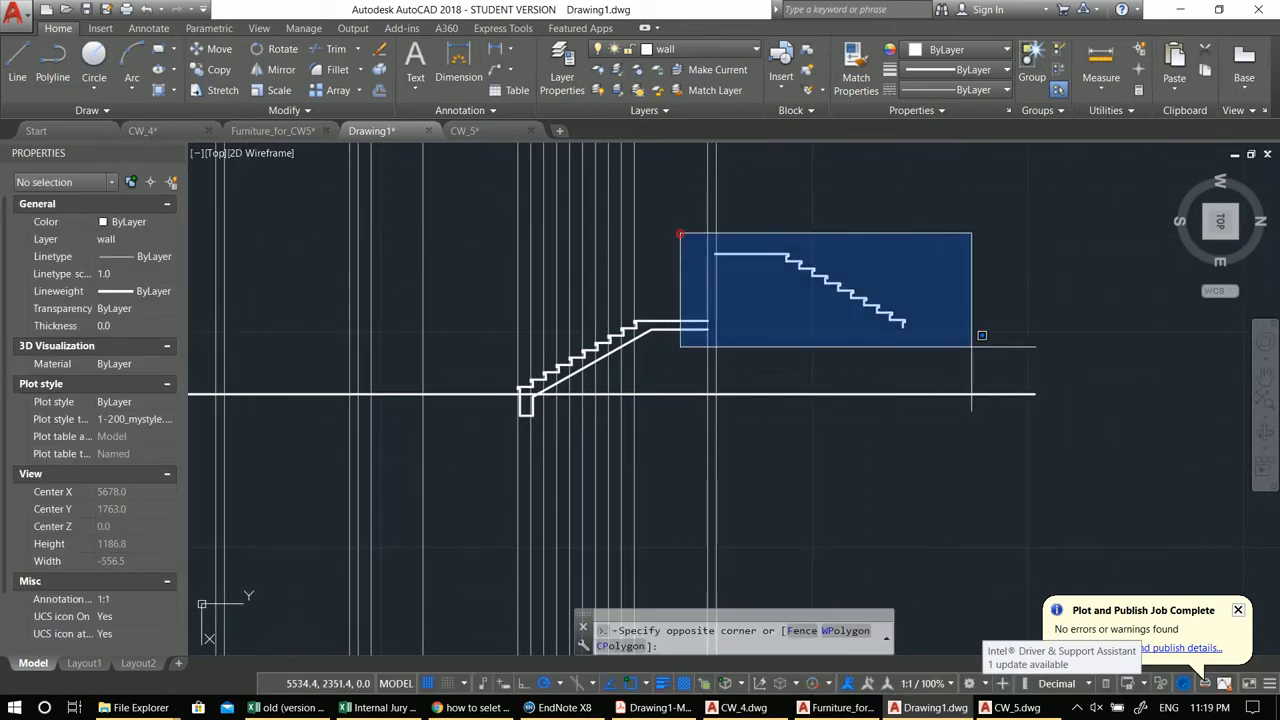
pyautogui.click(976, 349)
pyautogui.click(660, 50)
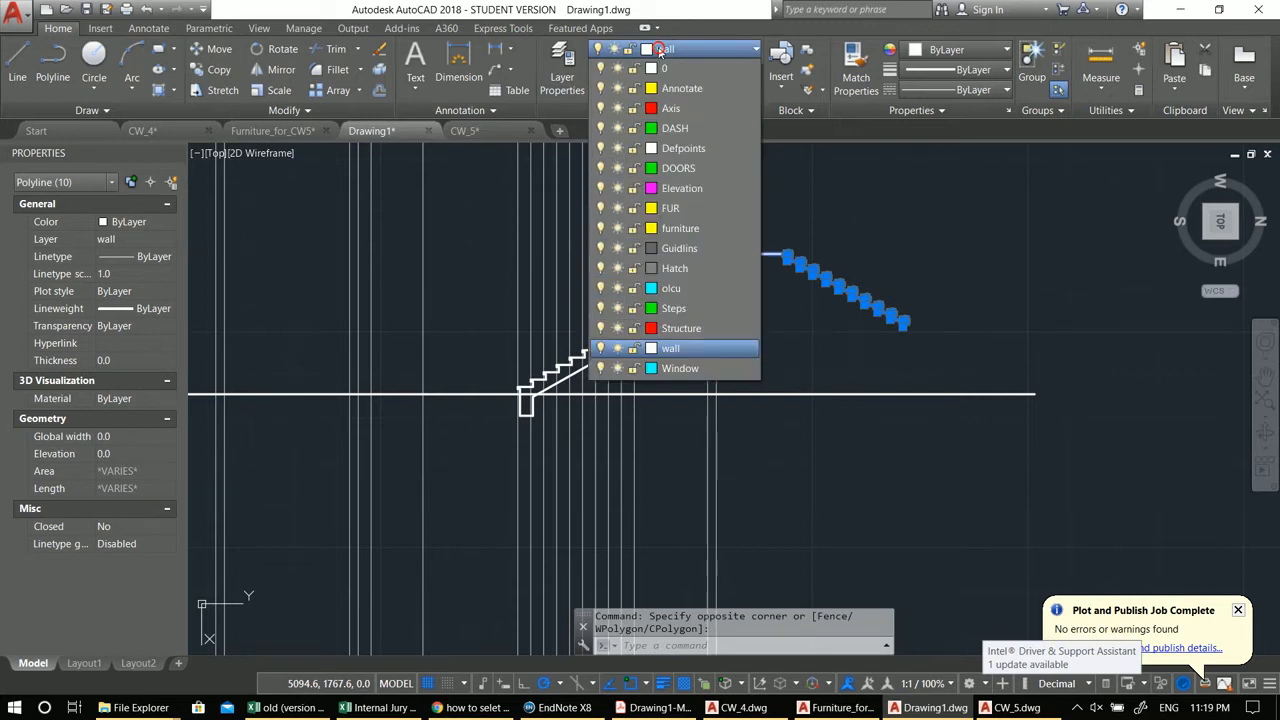
pyautogui.click(682, 188)
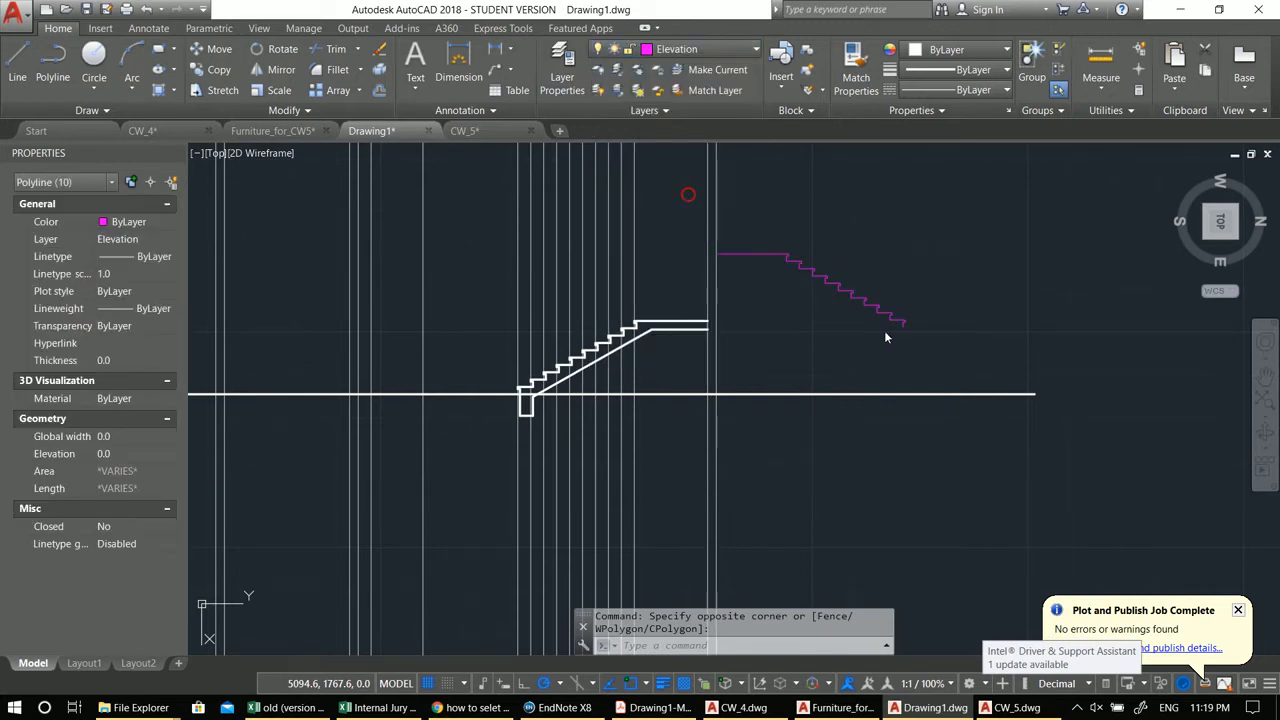
# Step: Move the mirrored steps so their lowest step sits on the top of the original stair's landing
pyautogui.scroll(2, 884, 330)
pyautogui.write('m')
pyautogui.press('Return')
pyautogui.click(910, 322)
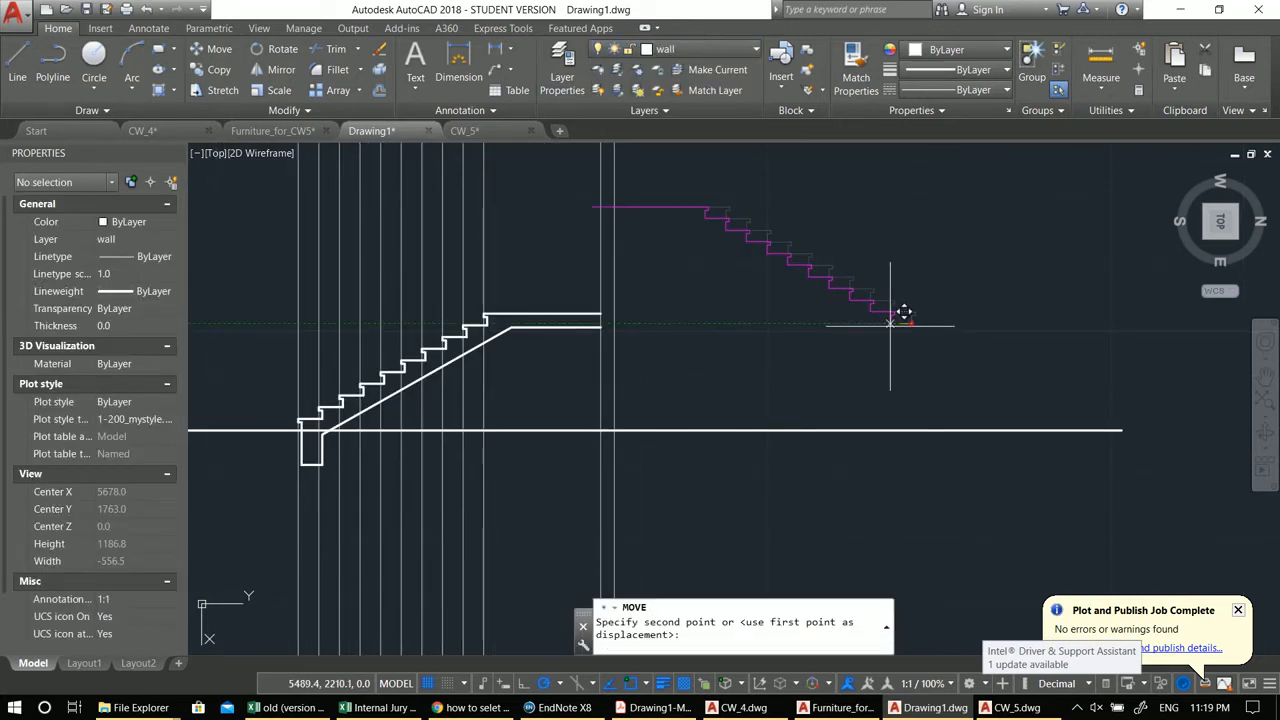
pyautogui.moveTo(525, 334); pyautogui.dragTo(748, 320, button='middle')
pyautogui.scroll(4, 748, 320)
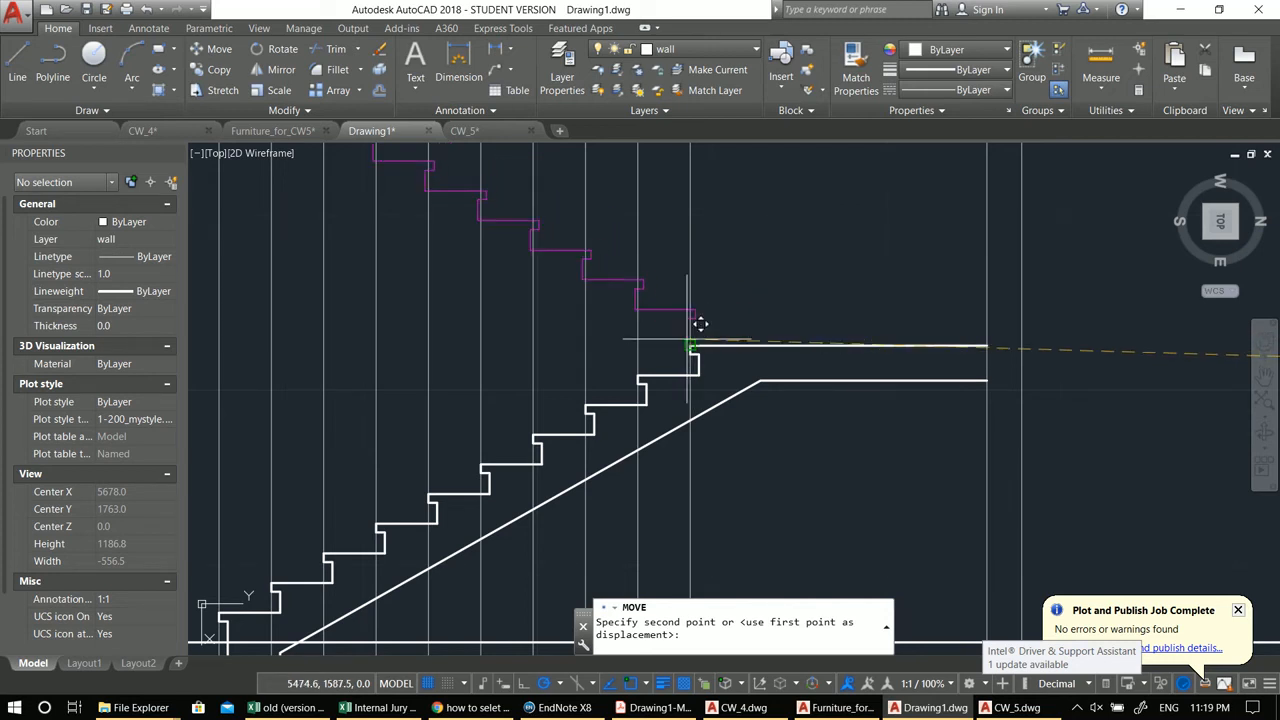
pyautogui.scroll(-2, 686, 343)
pyautogui.moveTo(686, 343); pyautogui.dragTo(836, 418, button='middle')
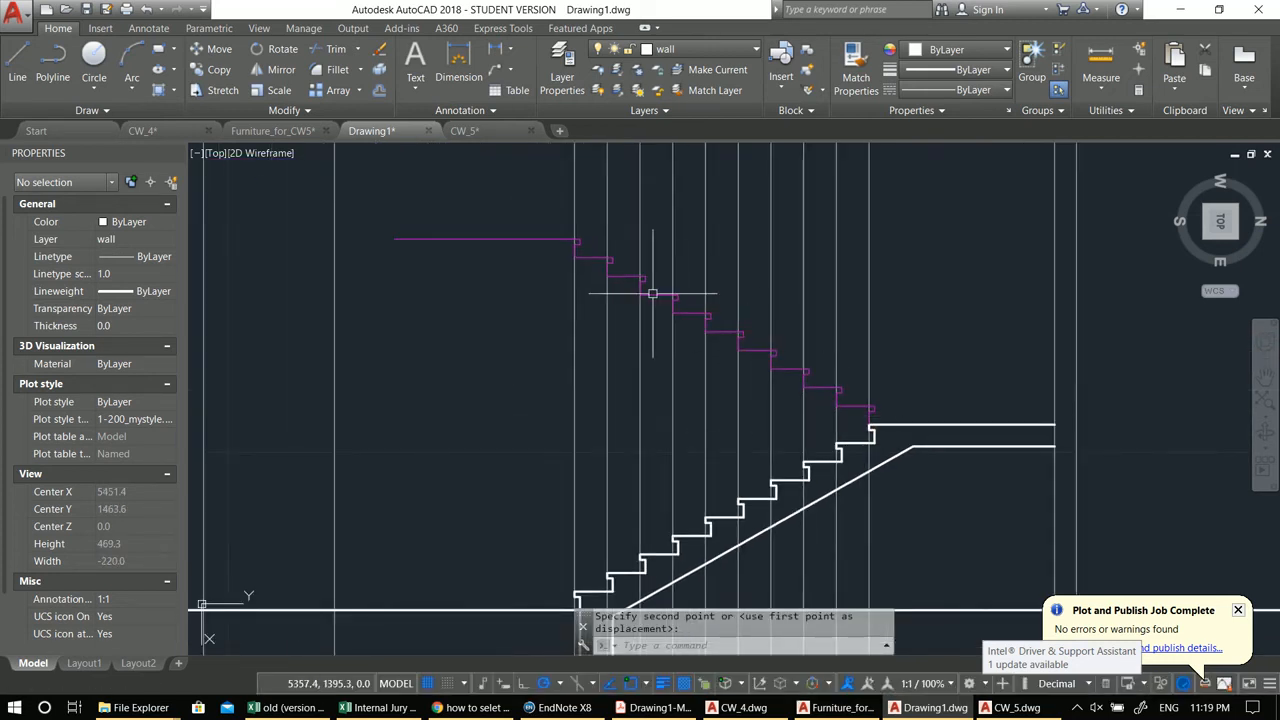
pyautogui.press('Escape')
# Step: Move the mirrored steps sideways so their last riser aligns with the landing edge
pyautogui.click(362, 217)
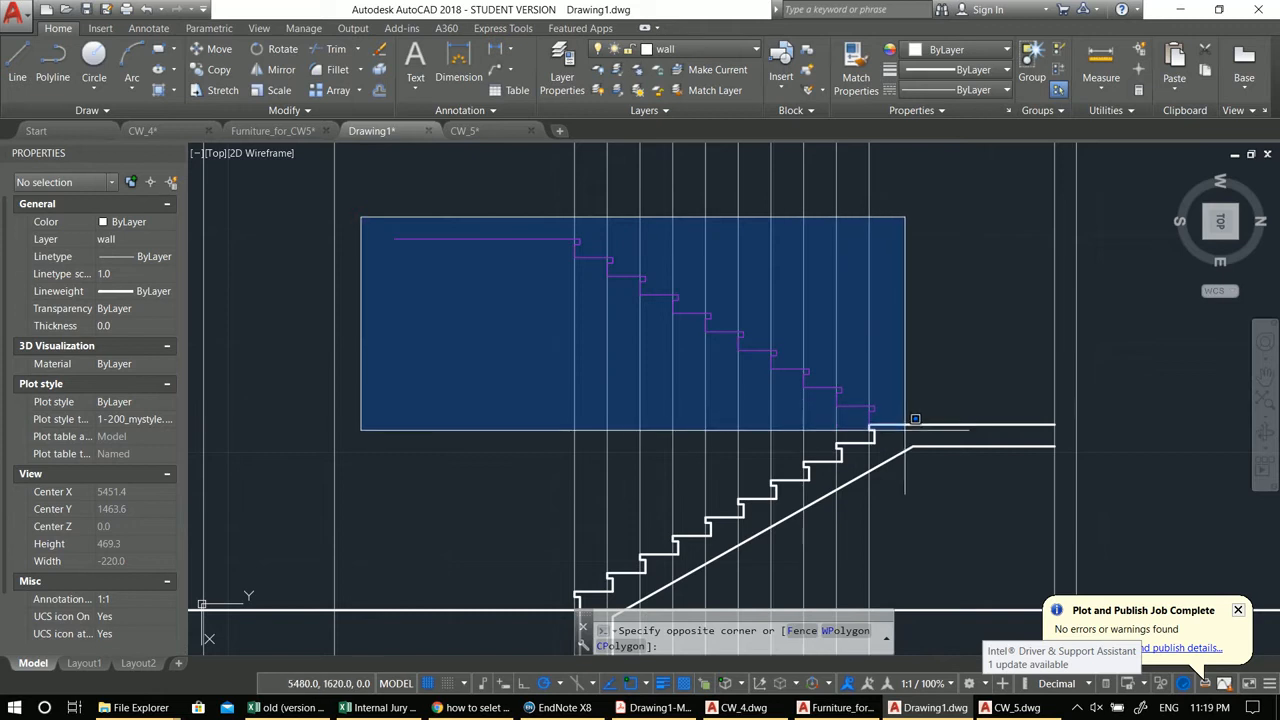
pyautogui.click(915, 419)
pyautogui.scroll(5, 905, 425)
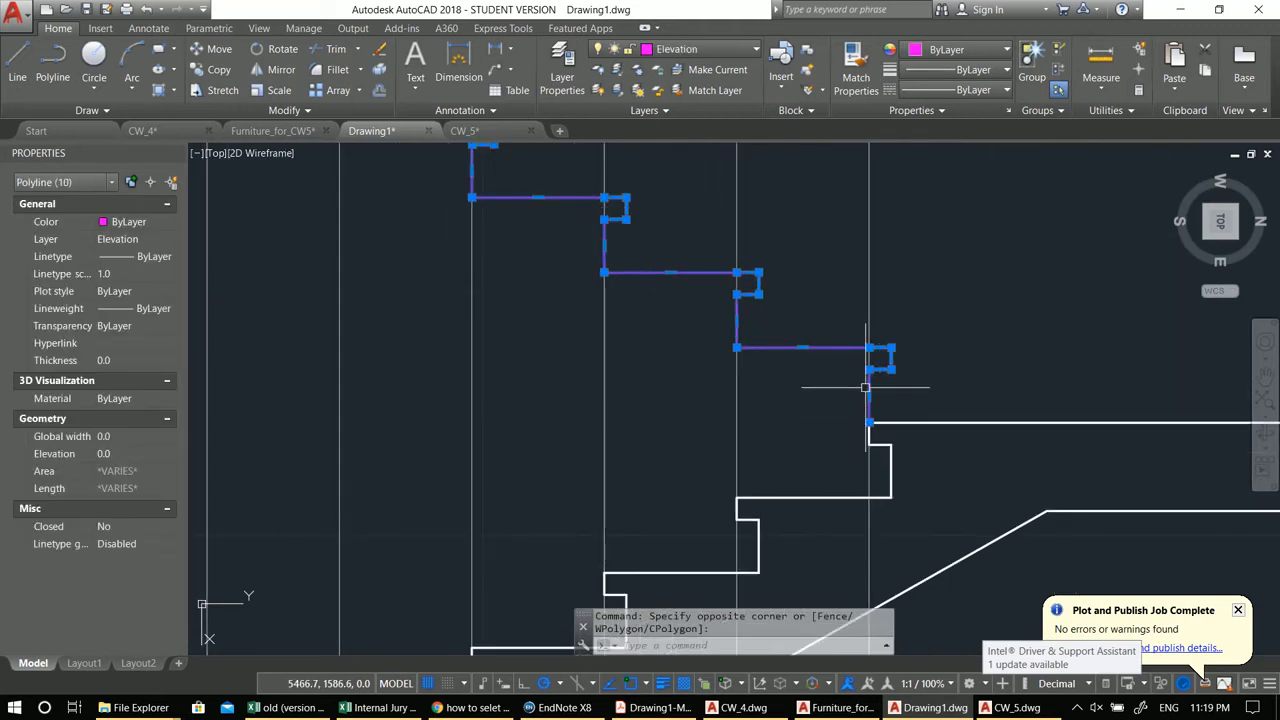
pyautogui.write('m')
pyautogui.press('Return')
pyautogui.click(891, 347)
pyautogui.click(869, 347)
pyautogui.write('l')
pyautogui.press('Return')
pyautogui.click(847, 422)
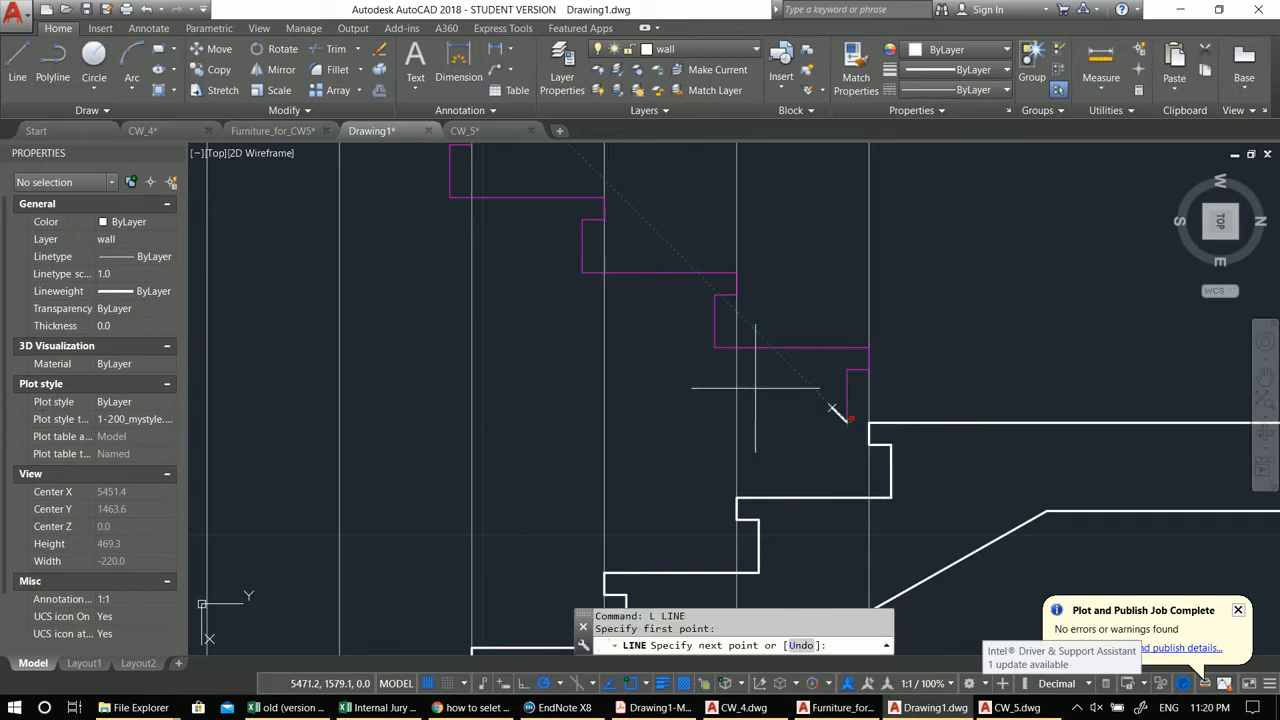
pyautogui.scroll(-3, 847, 422)
pyautogui.press('Escape')
pyautogui.press('Escape')
# Step: Make Elevation the current layer
pyautogui.click(681, 56)
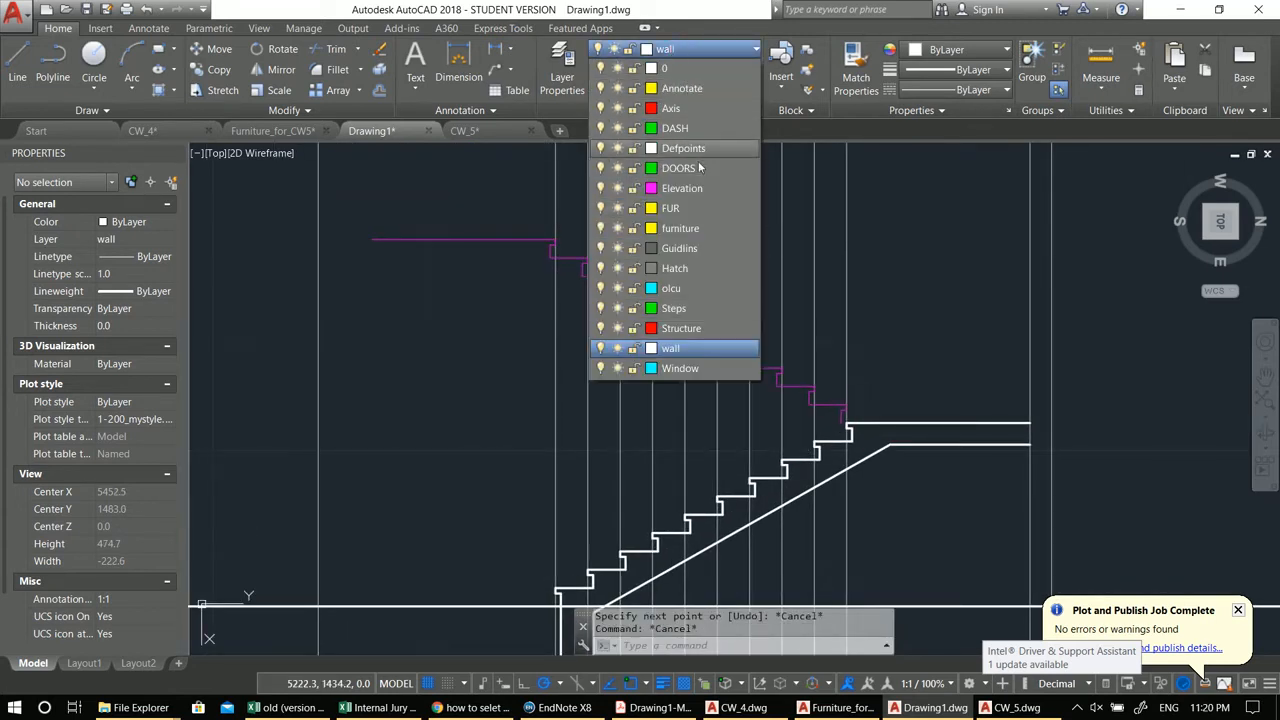
pyautogui.click(701, 196)
pyautogui.moveTo(855, 344); pyautogui.dragTo(890, 349, button='middle')
# Step: Draw a diagonal line from the lowest step corner up to the top step corner of the mirrored flight
pyautogui.write('l')
pyautogui.press('Return')
pyautogui.scroll(4, 878, 420)
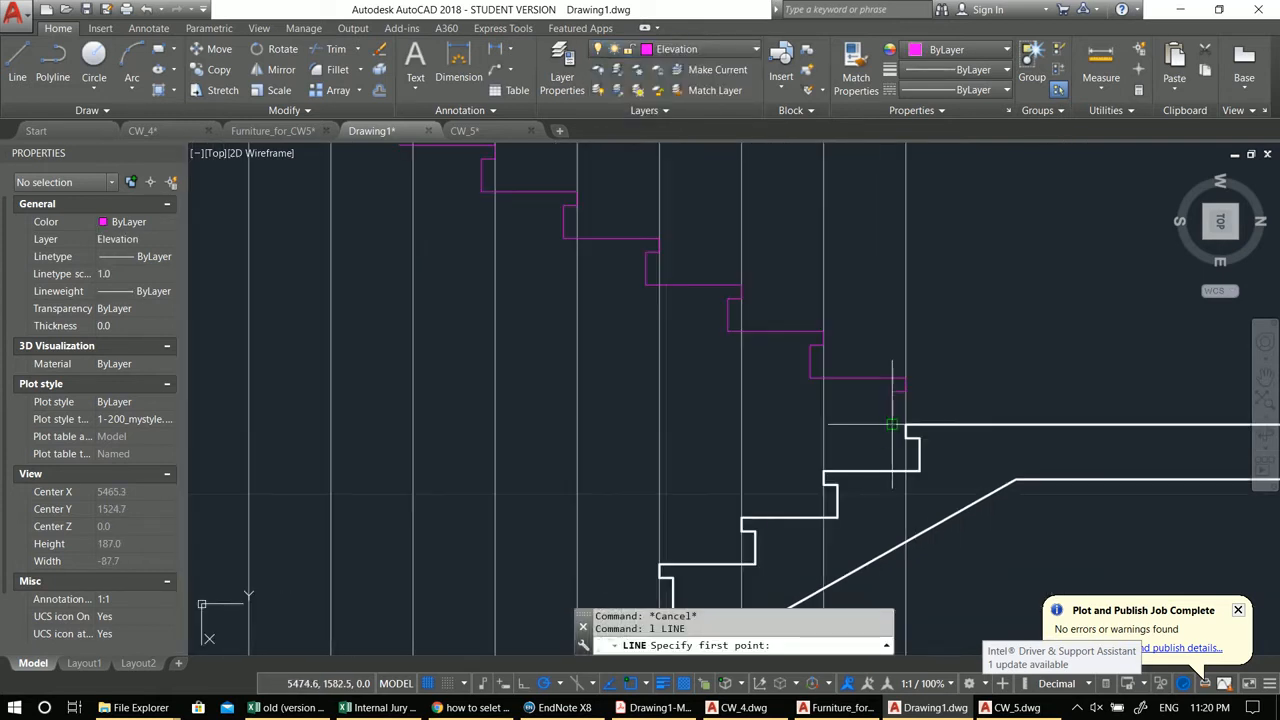
pyautogui.click(892, 425)
pyautogui.scroll(-3, 892, 425)
pyautogui.scroll(1, 560, 240)
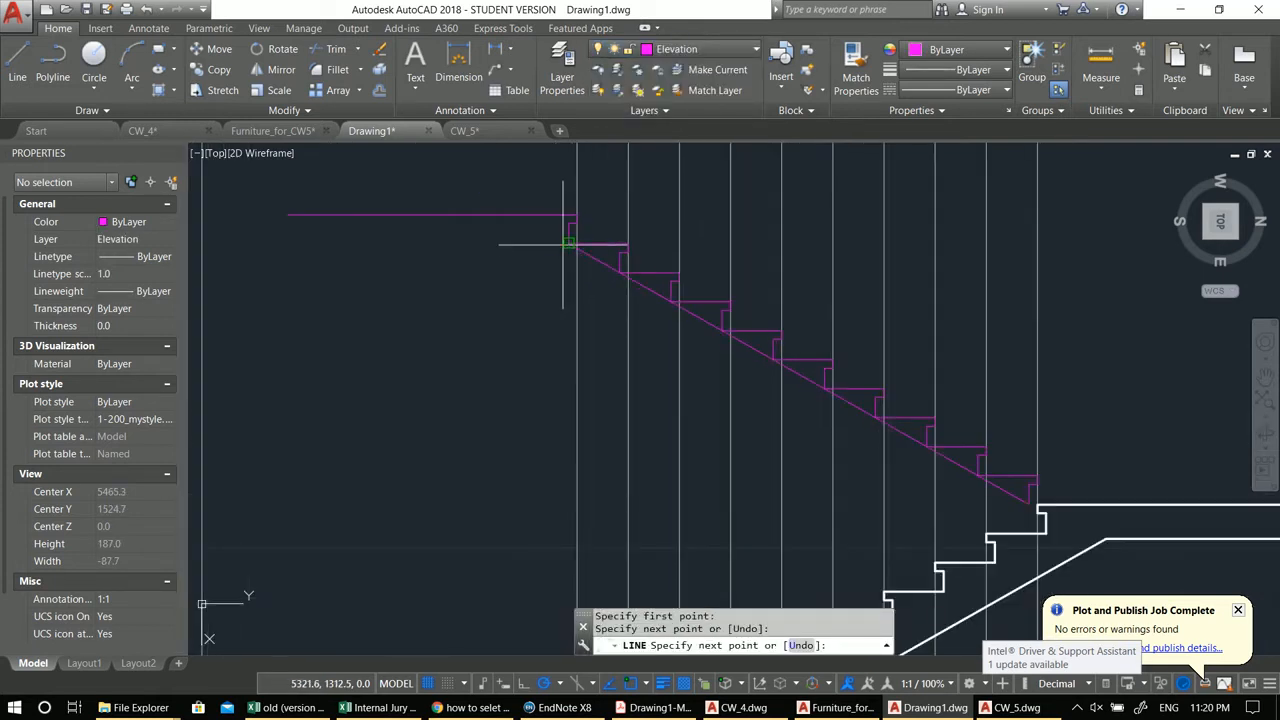
pyautogui.scroll(-1, 590, 265)
pyautogui.press('Escape')
# Step: Offset the diagonal line and the top landing line downward by the current offset distance
pyautogui.scroll(1, 663, 329)
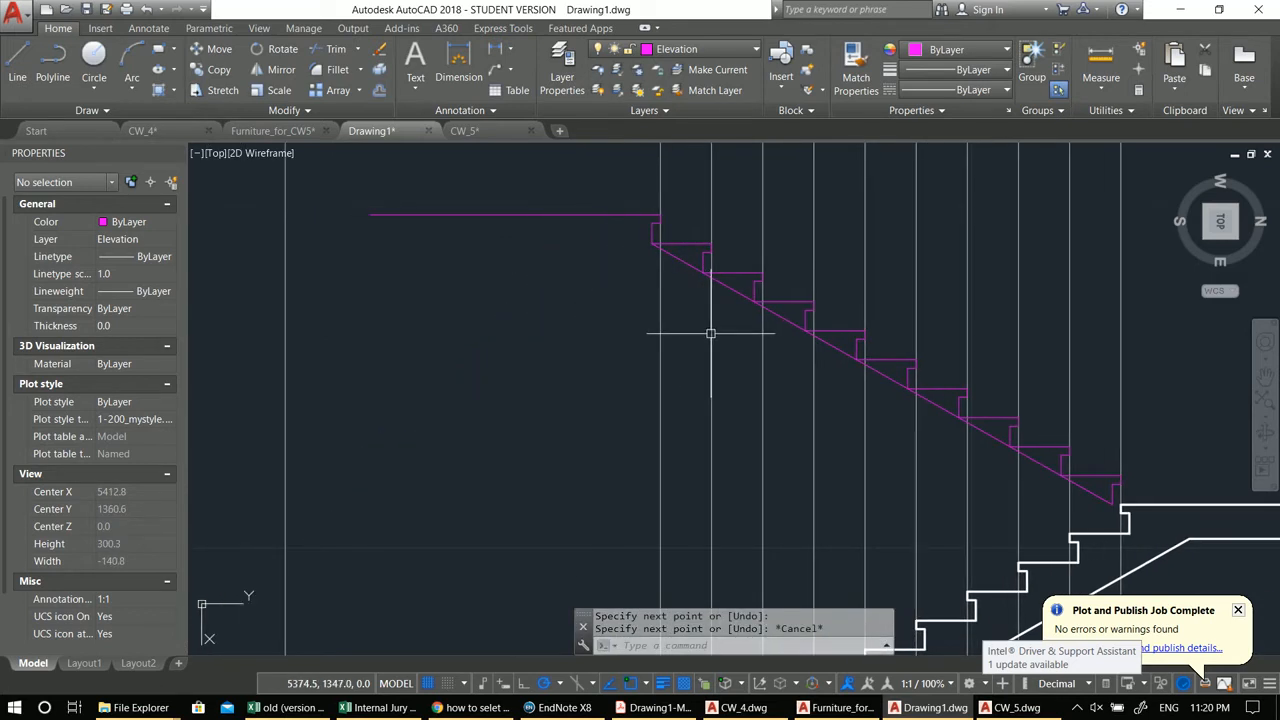
pyautogui.write('o')
pyautogui.press('Return')
# Step: Fillet the offset landing line with the offset diagonal so they meet at a corner
pyautogui.press('Return')
pyautogui.click(731, 288)
pyautogui.click(734, 335)
pyautogui.click(531, 216)
pyautogui.click(526, 294)
pyautogui.press('Escape')
pyautogui.write('f')
pyautogui.press('Return')
pyautogui.click(559, 249)
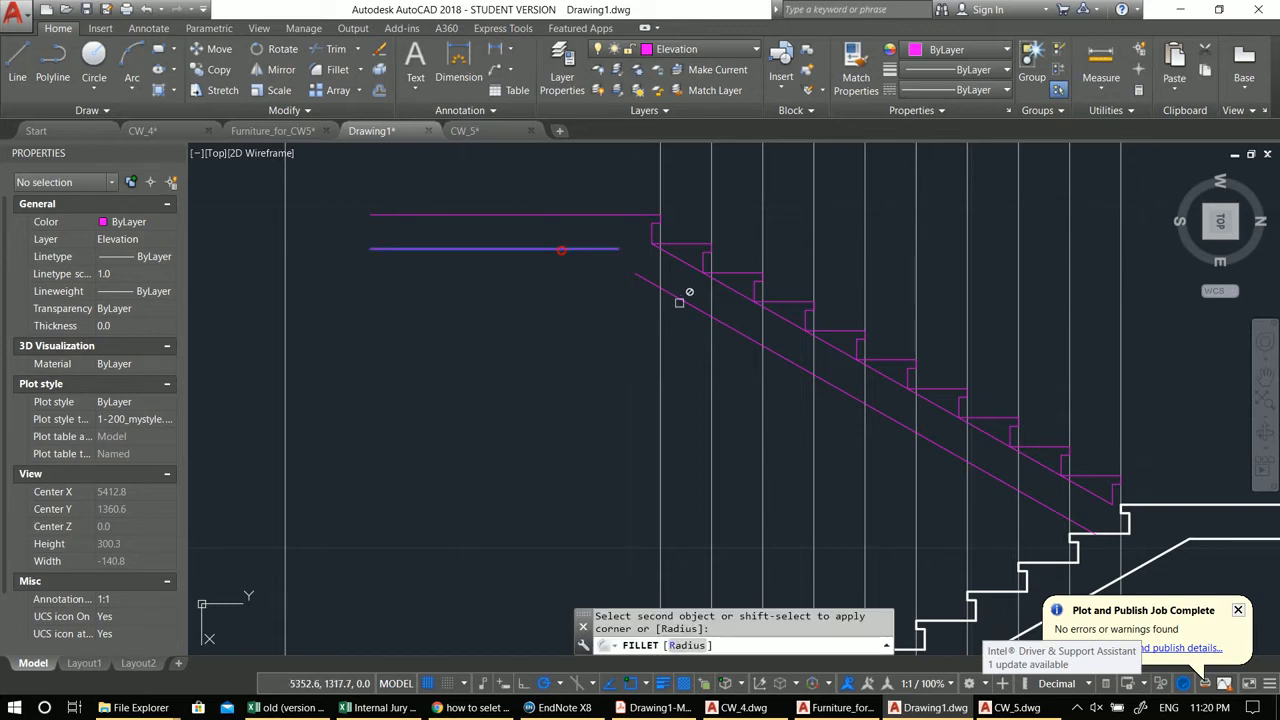
pyautogui.scroll(-2, 592, 308)
pyautogui.moveTo(592, 308); pyautogui.dragTo(617, 317, button='middle')
pyautogui.press('Escape')
pyautogui.press('Escape')
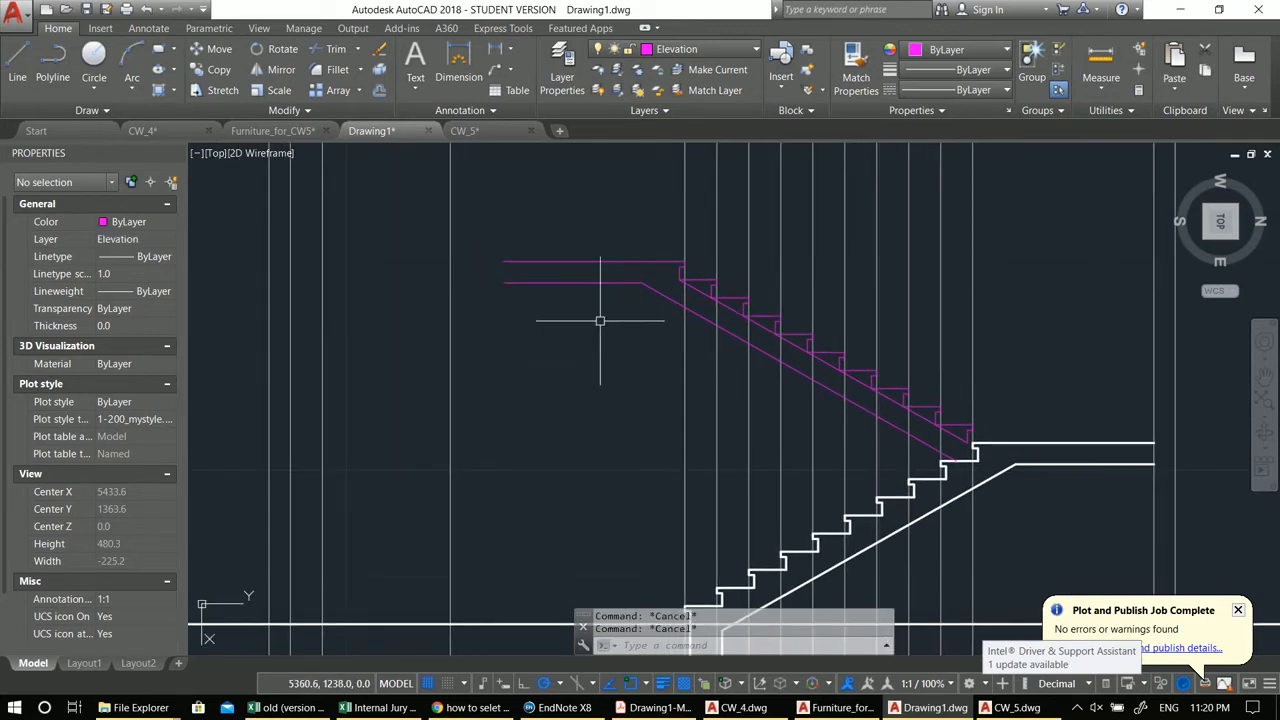
# Step: Extend the two upper landing lines to the next guideline
pyautogui.write('ex')
pyautogui.press('Return')
pyautogui.press('Return')
pyautogui.click(593, 323)
pyautogui.click(528, 186)
pyautogui.press('Escape')
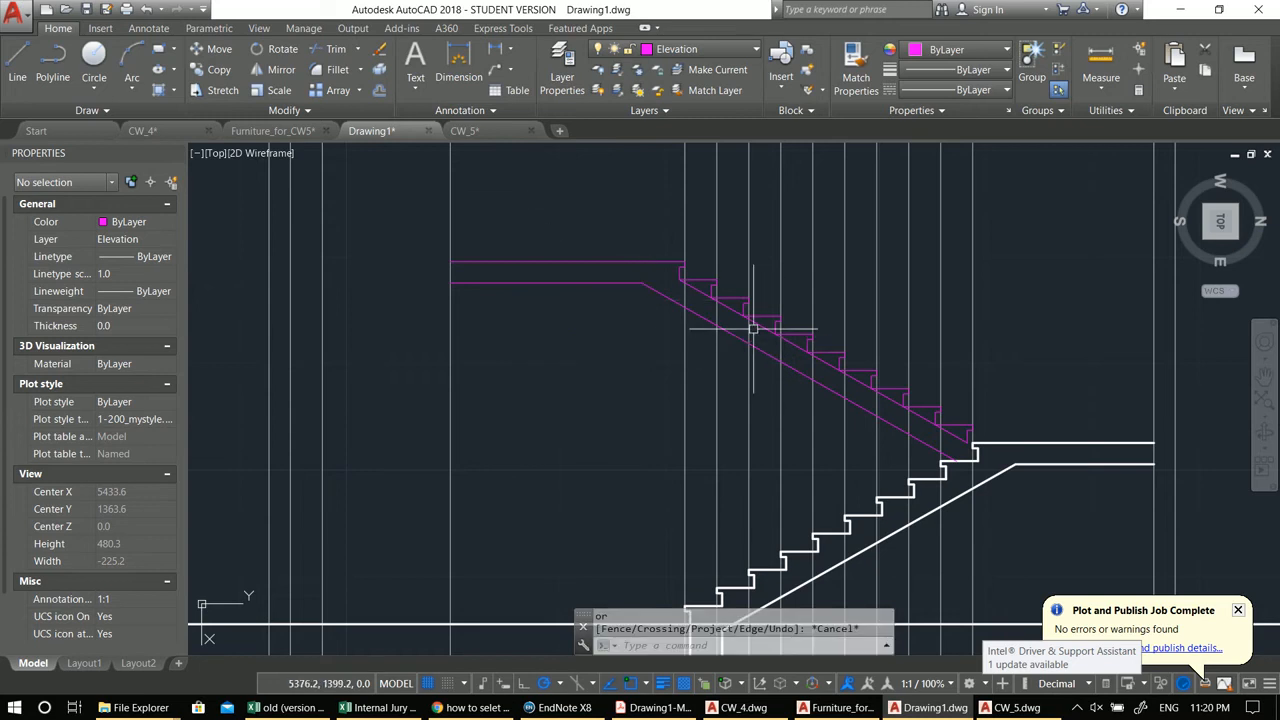
# Step: Erase the diagonal line along the mirrored step corners
pyautogui.scroll(1, 682, 290)
pyautogui.click(690, 281)
pyautogui.scroll(1, 688, 278)
pyautogui.write('e')
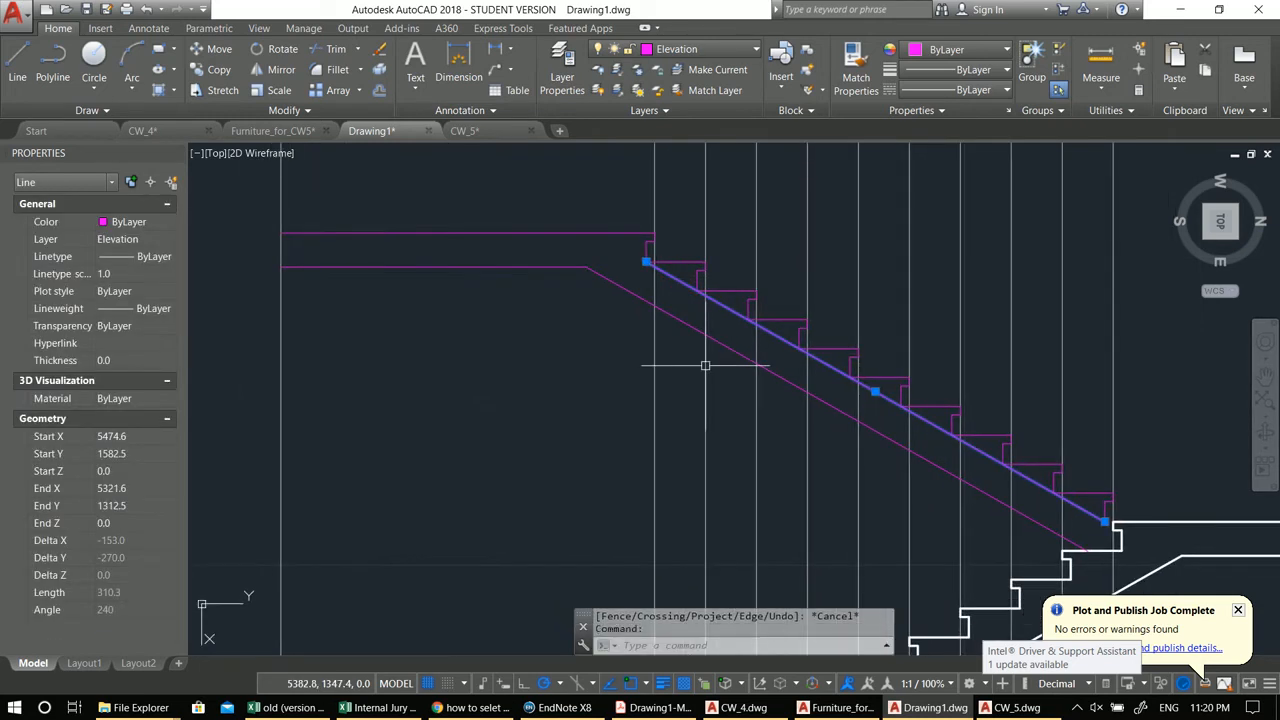
pyautogui.press('Return')
pyautogui.scroll(-3, 586, 314)
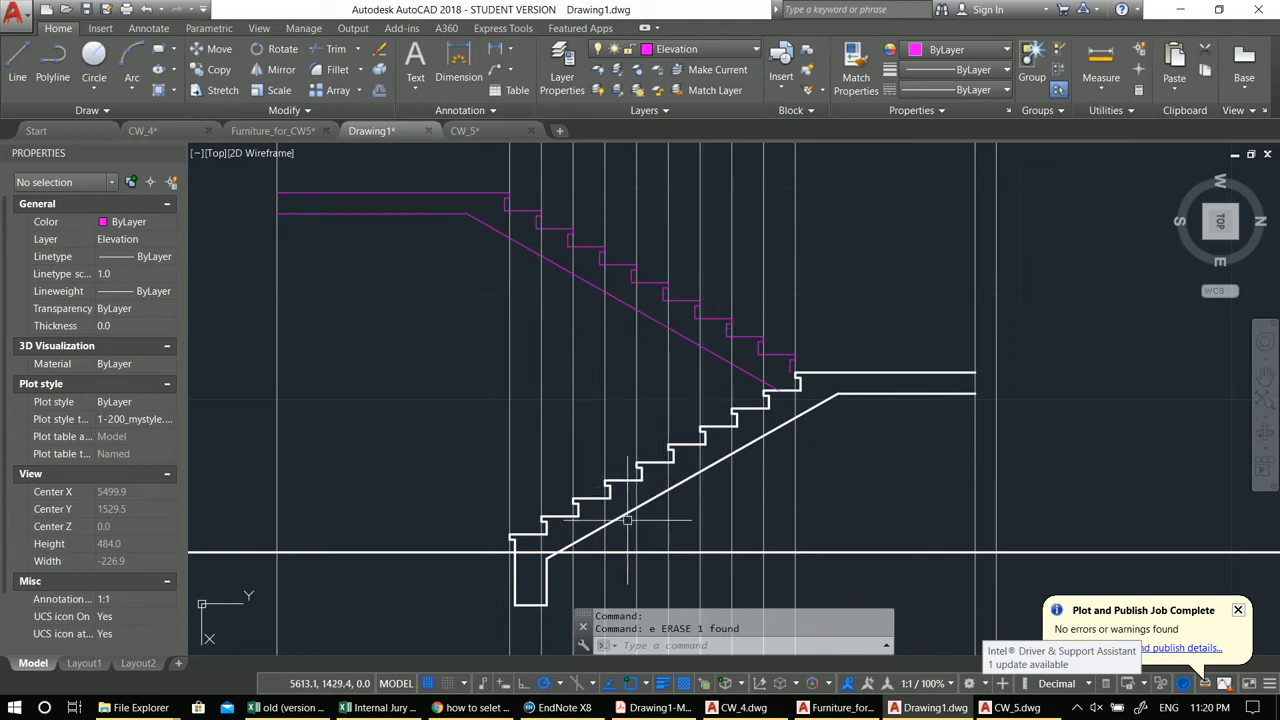
# Step: Inspect the junction at the base of the first step of the lower flight
pyautogui.scroll(3, 628, 519)
pyautogui.scroll(3, 860, 351)
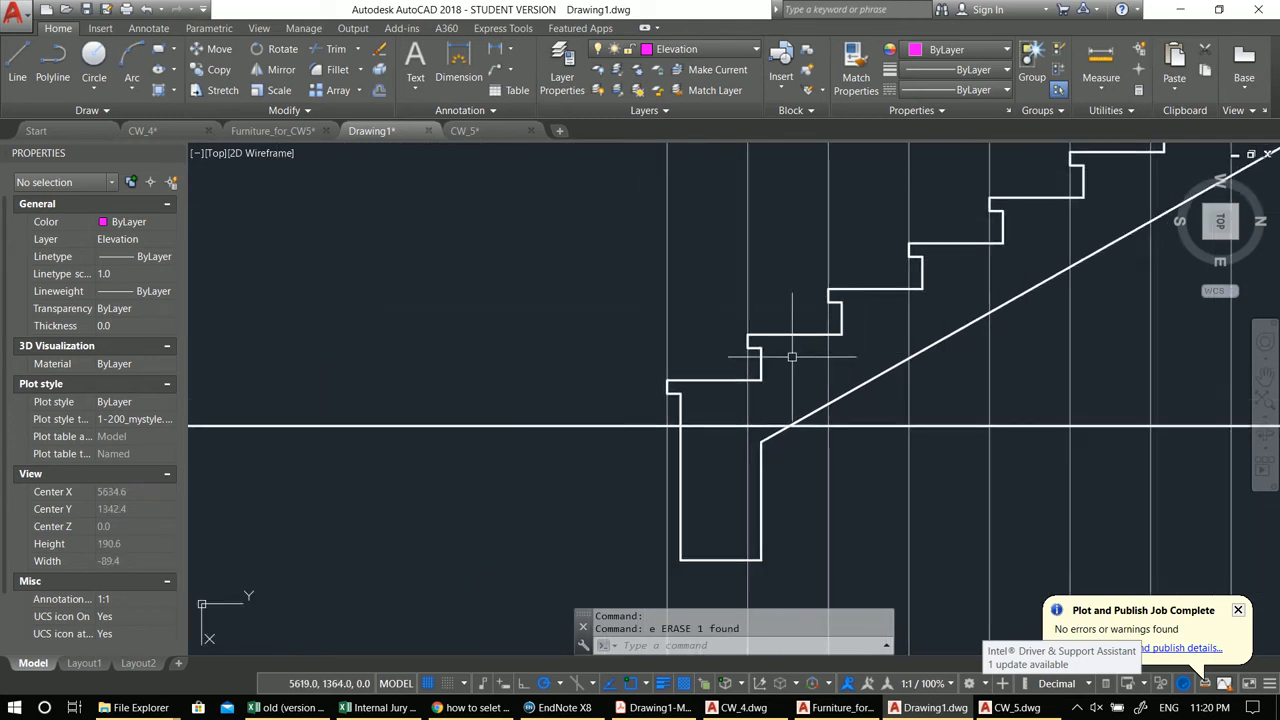
pyautogui.scroll(-3, 791, 356)
pyautogui.scroll(1, 834, 452)
pyautogui.scroll(8, 658, 434)
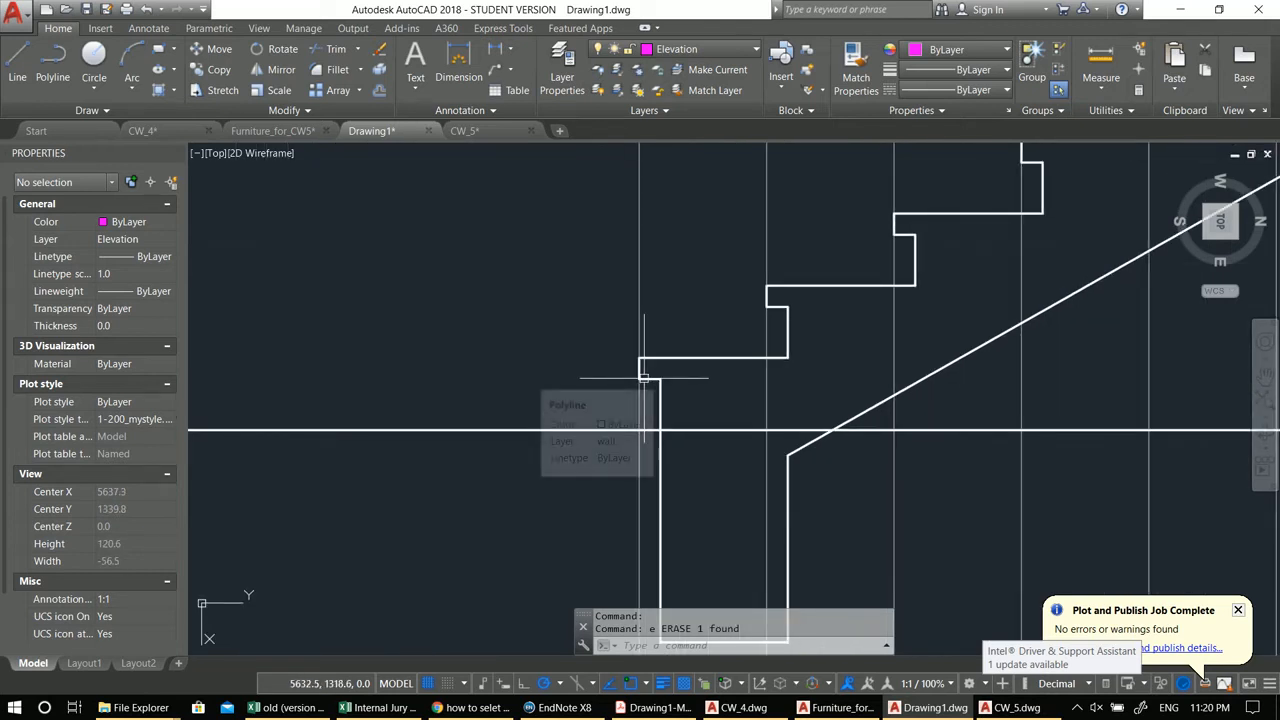
pyautogui.scroll(-3, 644, 378)
pyautogui.scroll(4, 651, 380)
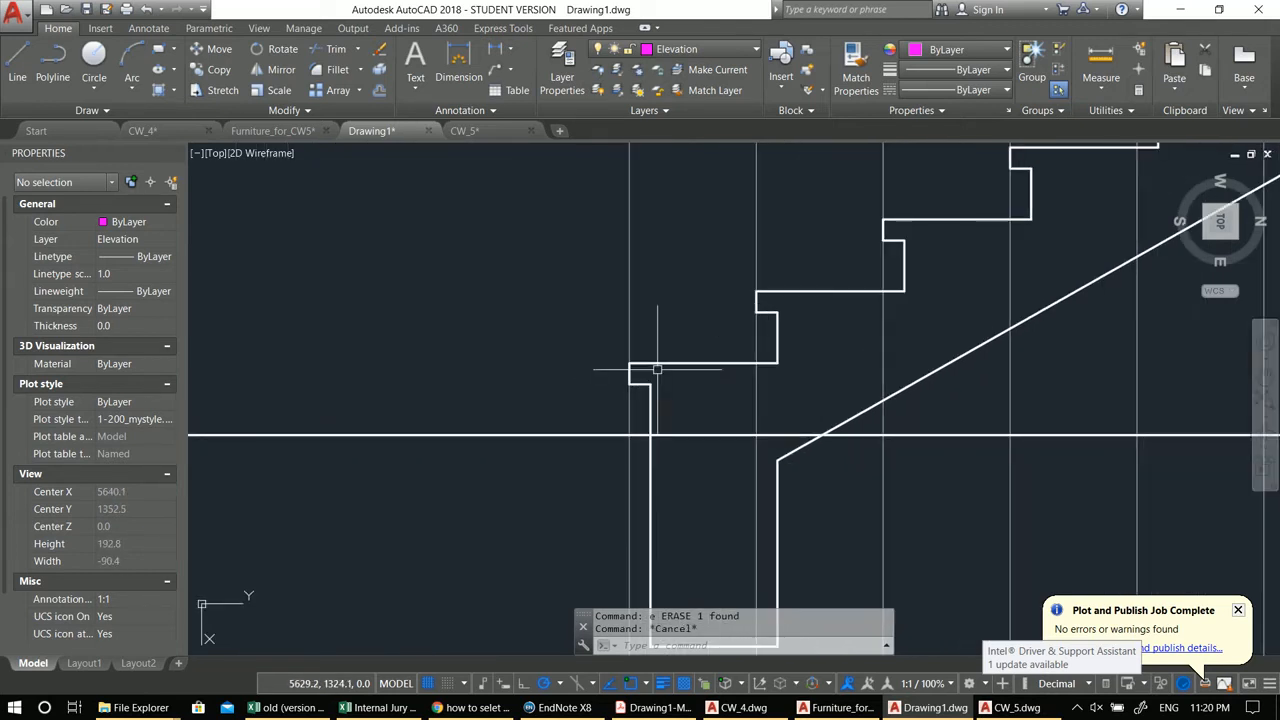
pyautogui.click(626, 354)
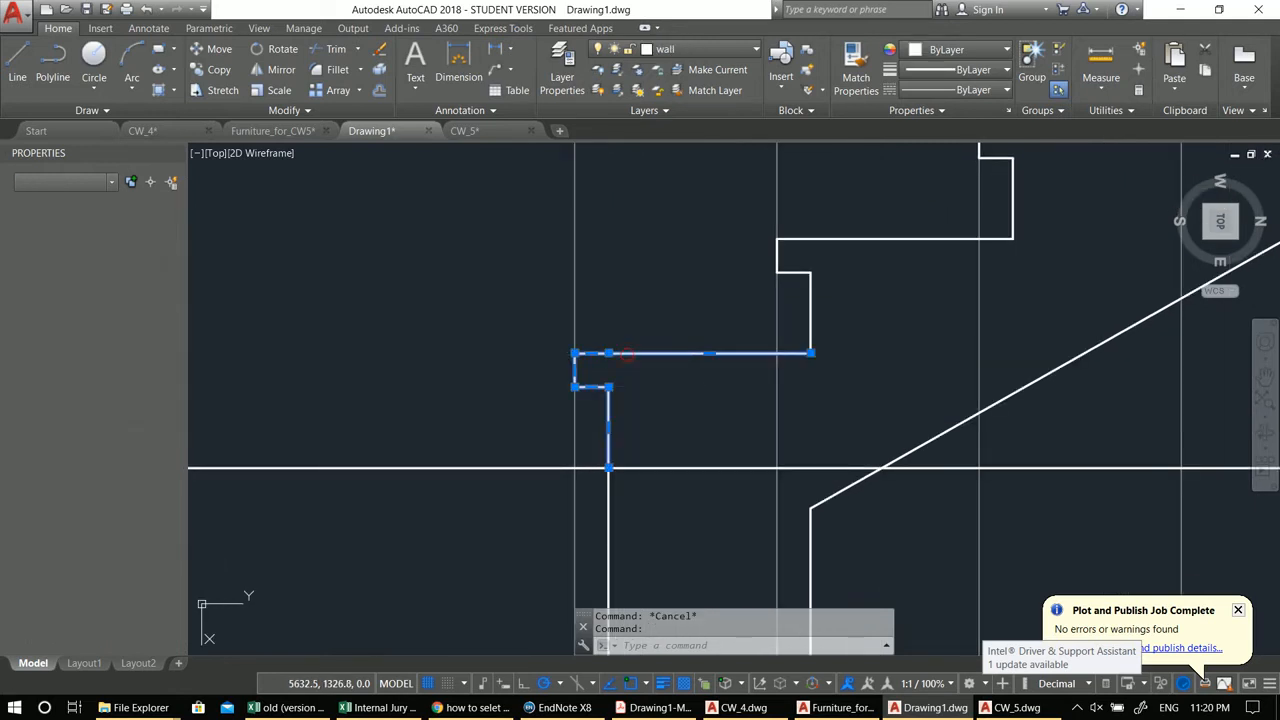
pyautogui.press('Escape')
pyautogui.moveTo(651, 404); pyautogui.dragTo(601, 392, button='middle')
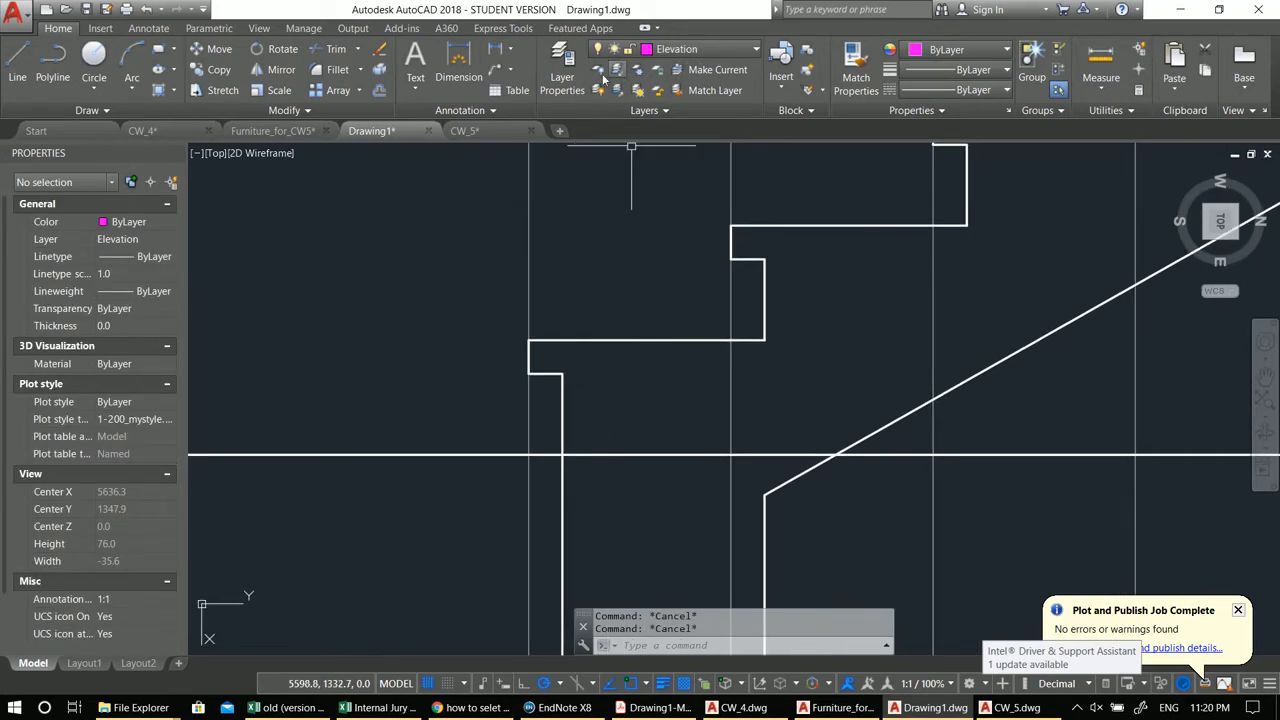
# Step: Create a new layer named datail and give it colour 9
pyautogui.click(565, 62)
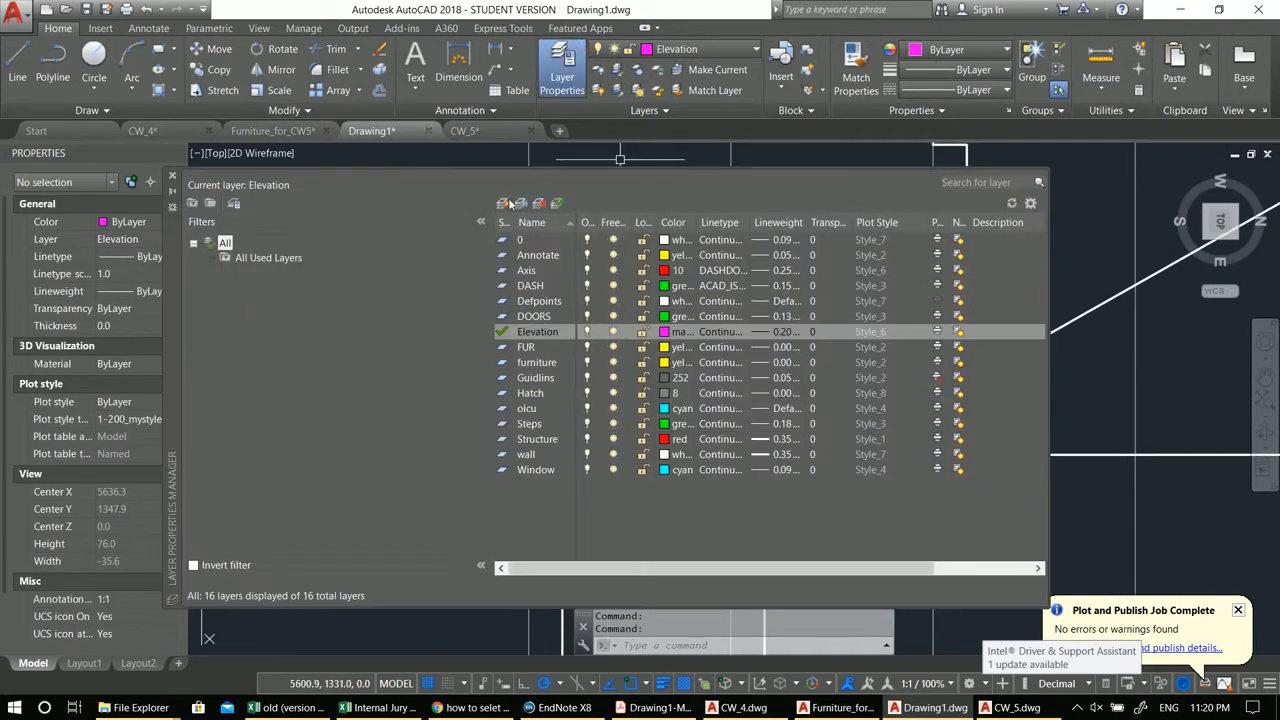
pyautogui.click(505, 203)
pyautogui.write('datail')
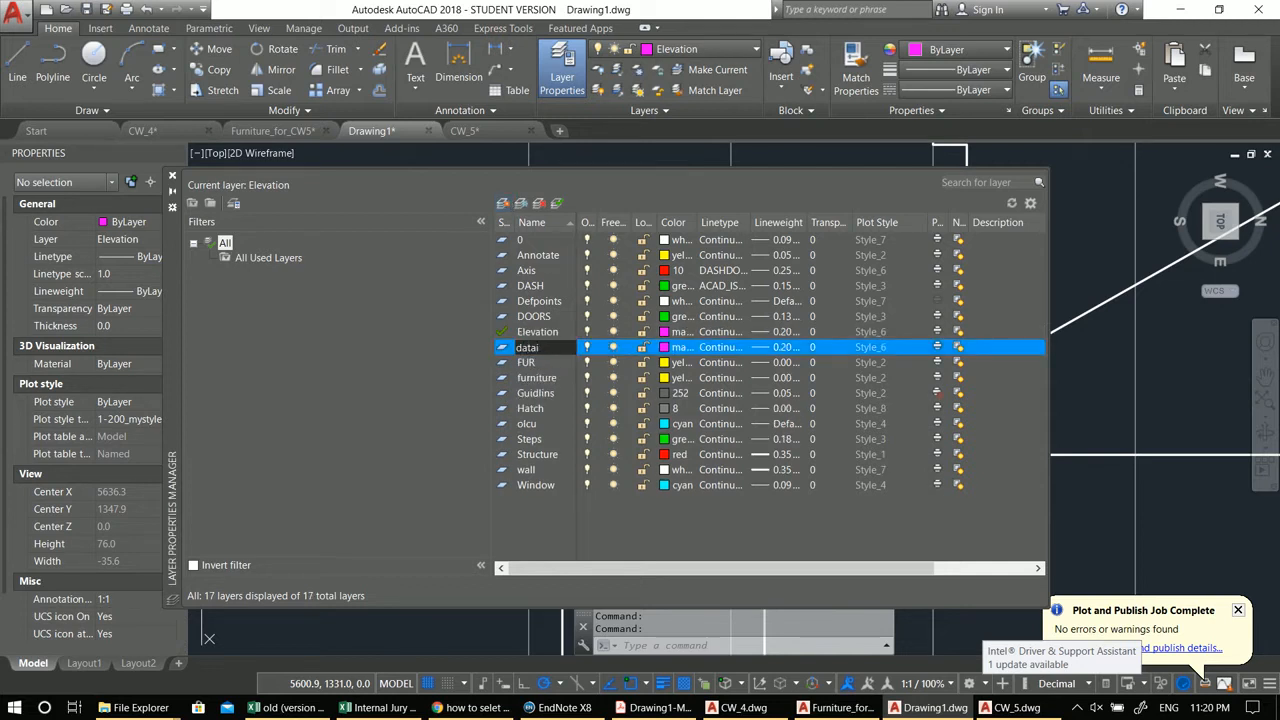
pyautogui.click(665, 347)
pyautogui.click(613, 387)
pyautogui.click(628, 386)
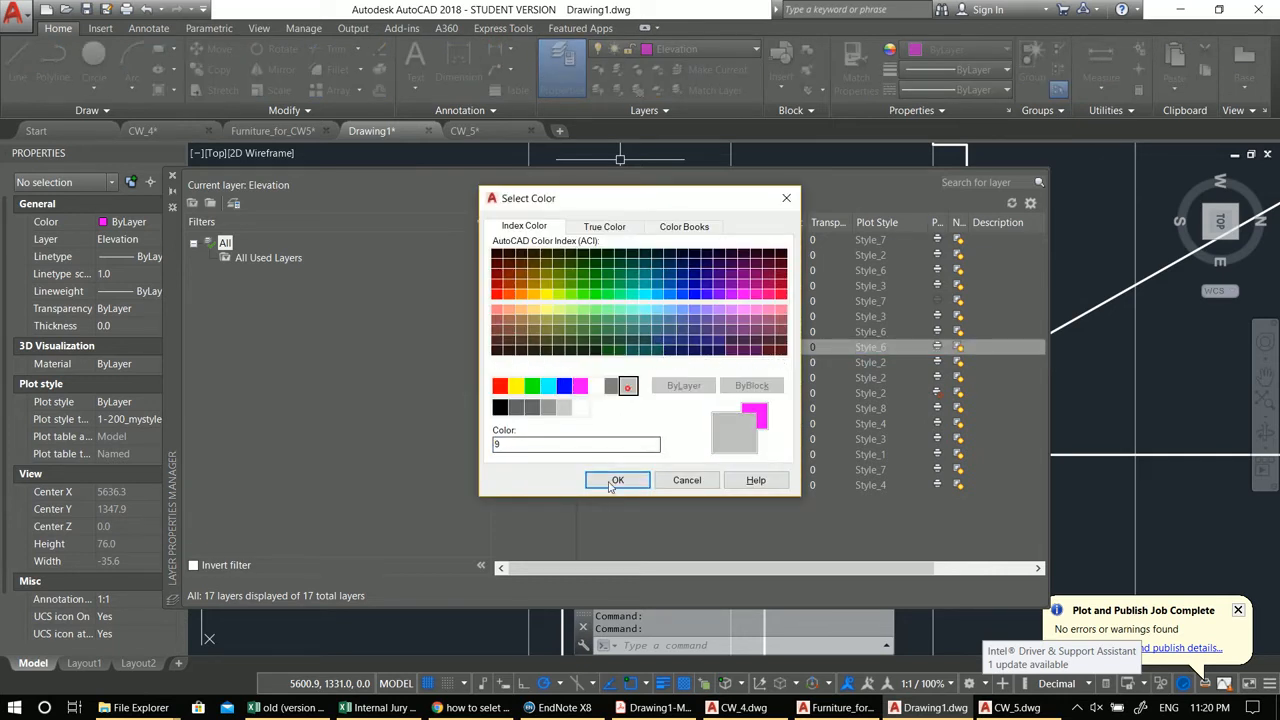
pyautogui.click(617, 481)
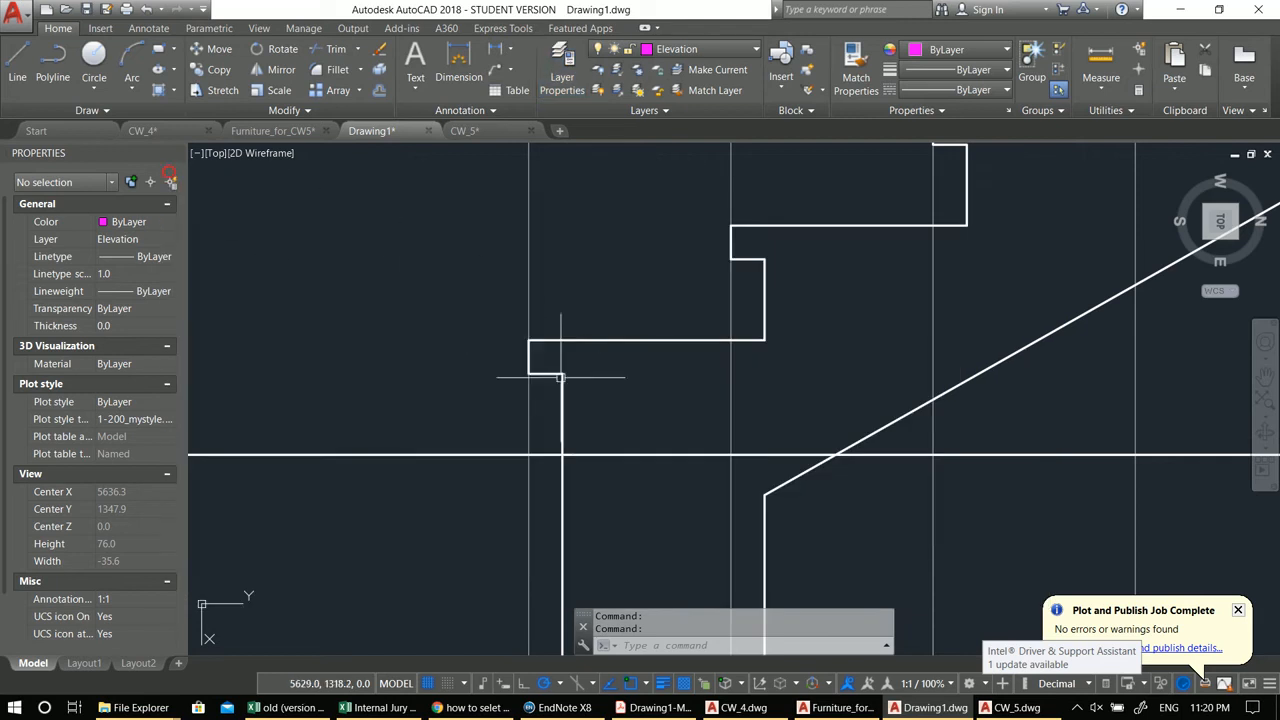
pyautogui.write('rec')
pyautogui.press('Return')
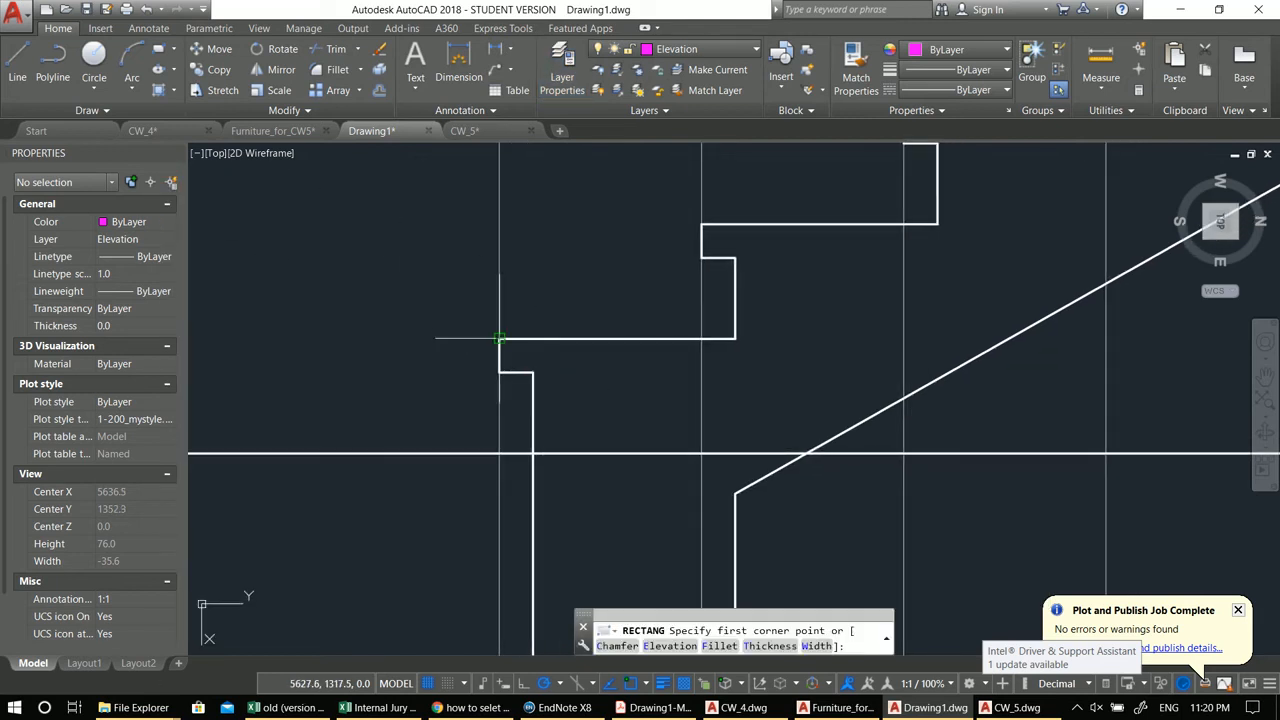
pyautogui.click(499, 338)
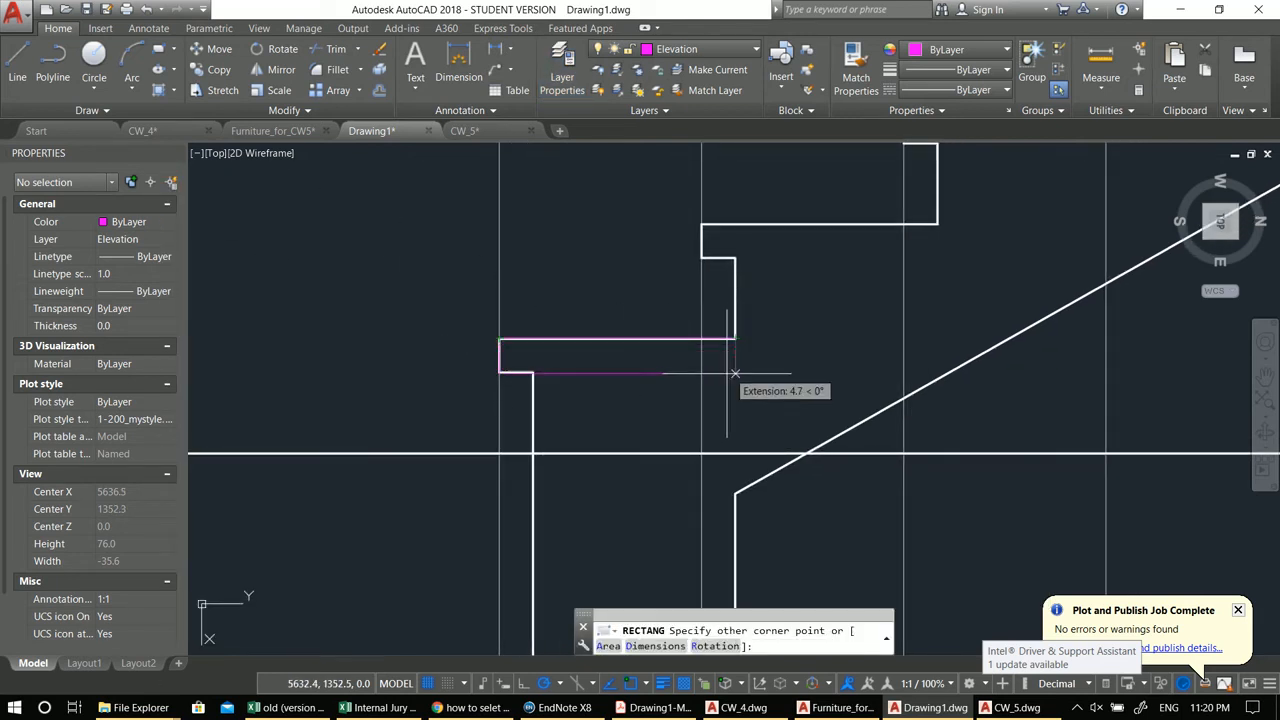
pyautogui.press('Escape')
pyautogui.press('Escape')
# Step: Make the datail layer current
pyautogui.click(680, 49)
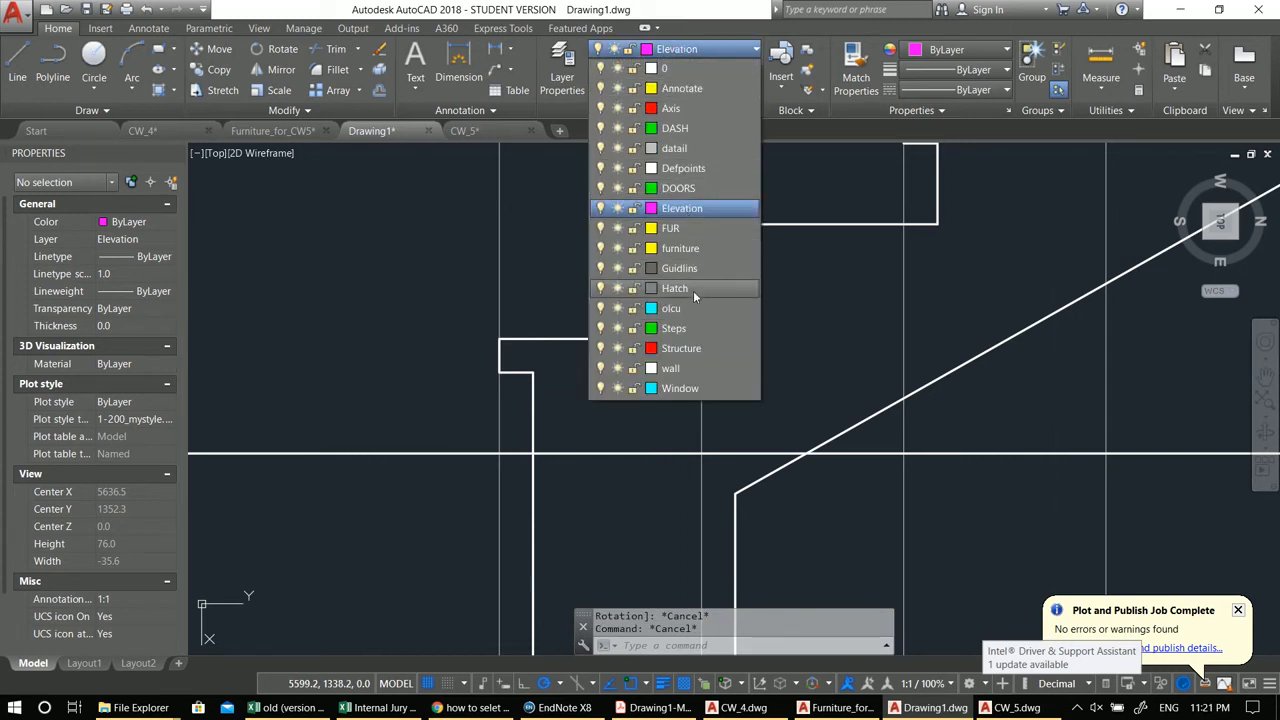
pyautogui.click(682, 151)
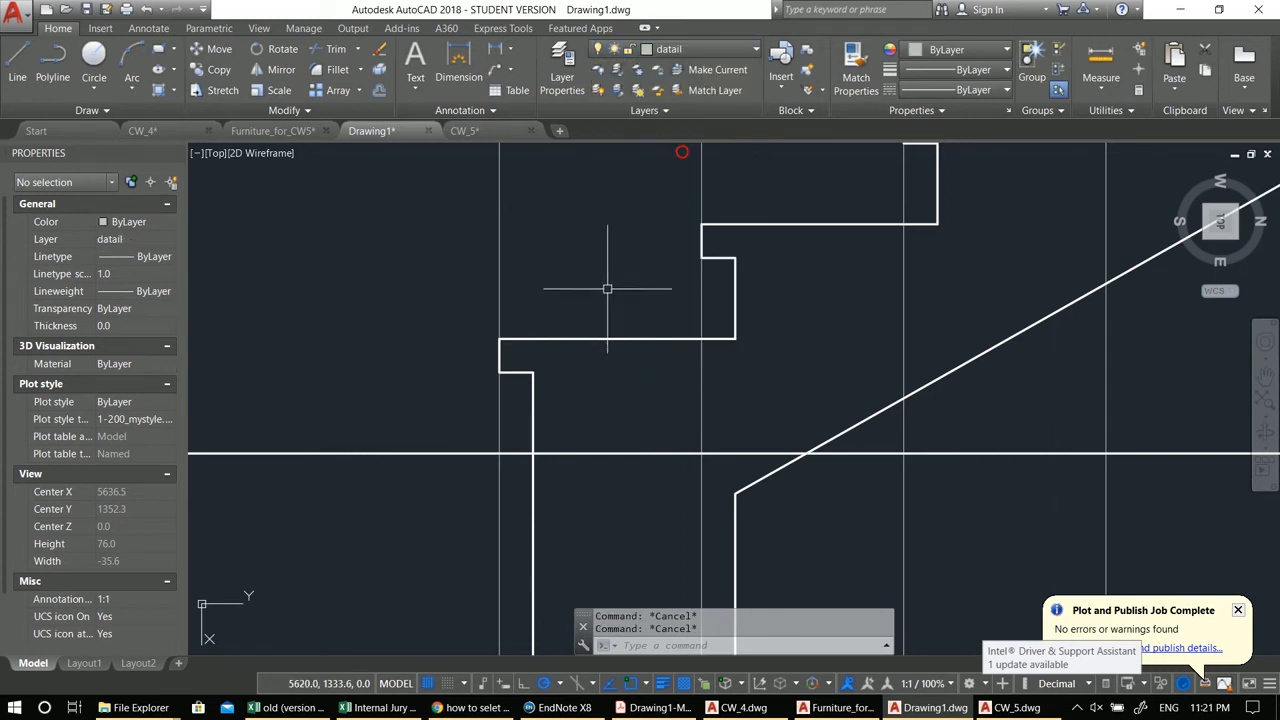
pyautogui.moveTo(606, 286); pyautogui.dragTo(577, 274, button='middle')
# Step: Draw a rectangle along the first landing from its left corner to the next step's riser
pyautogui.write('rec')
pyautogui.press('Return')
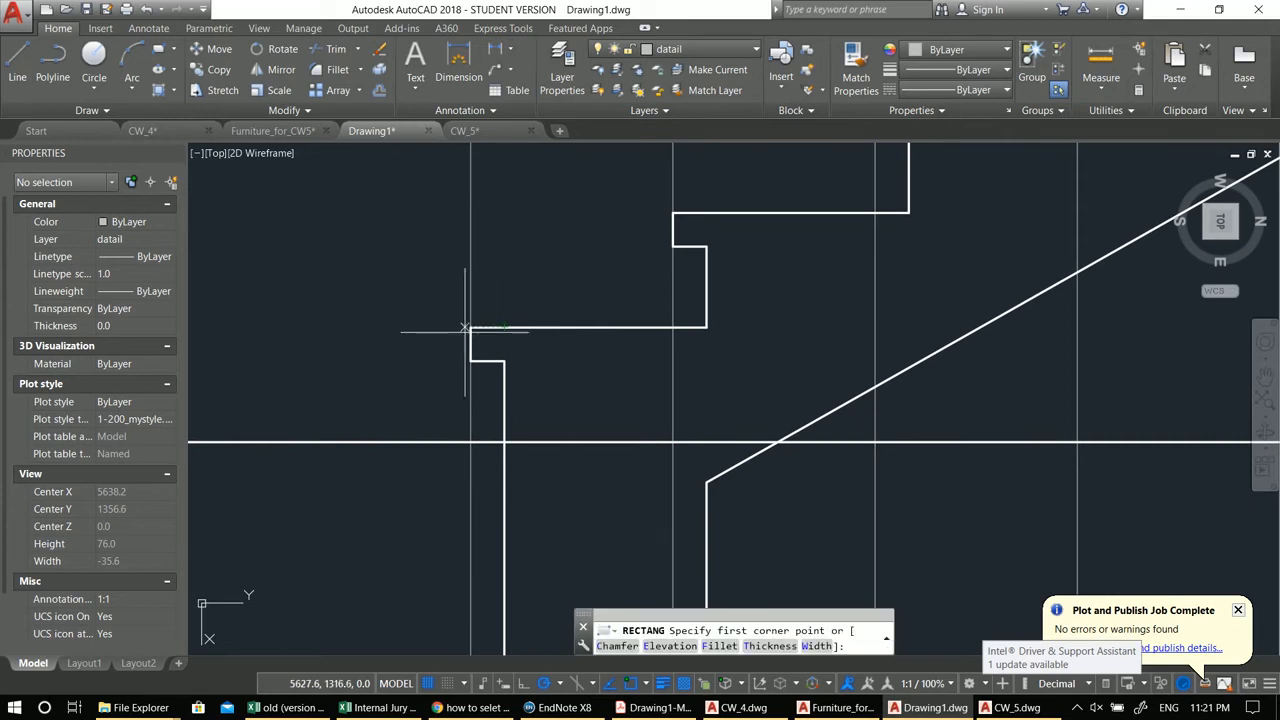
pyautogui.click(470, 327)
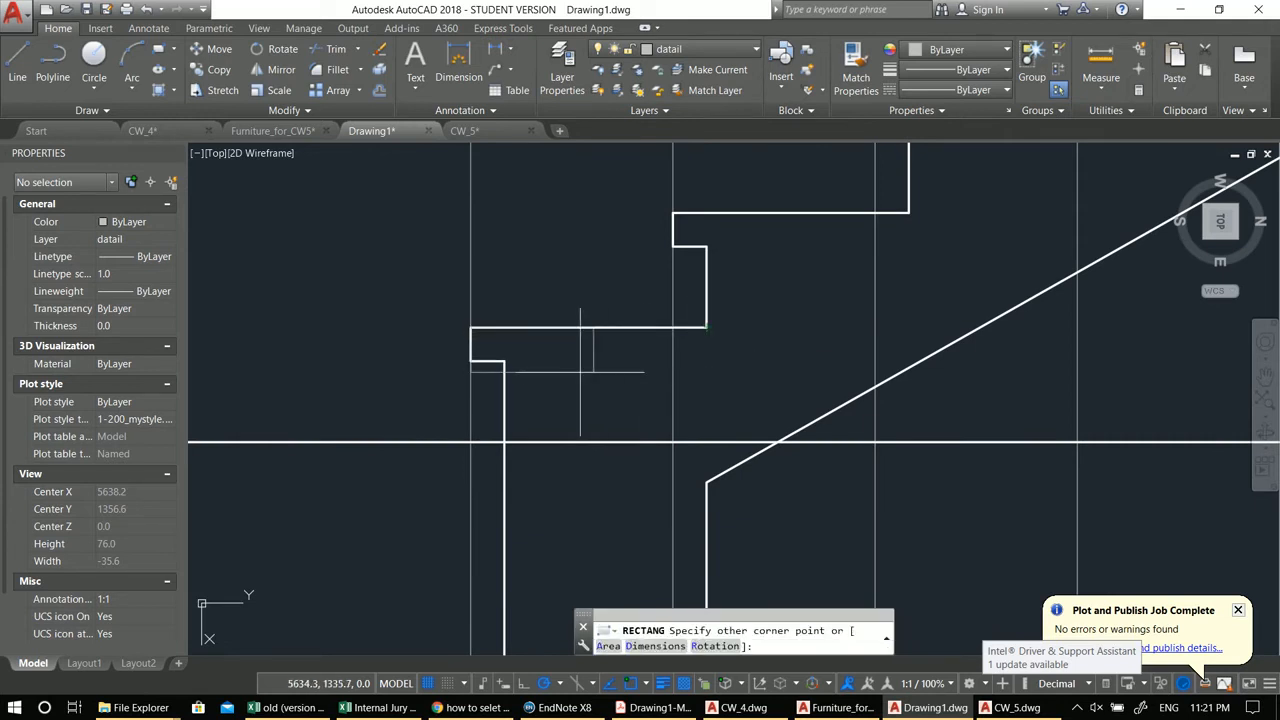
pyautogui.click(708, 358)
pyautogui.moveTo(484, 370); pyautogui.dragTo(631, 360, button='middle')
pyautogui.press('Escape')
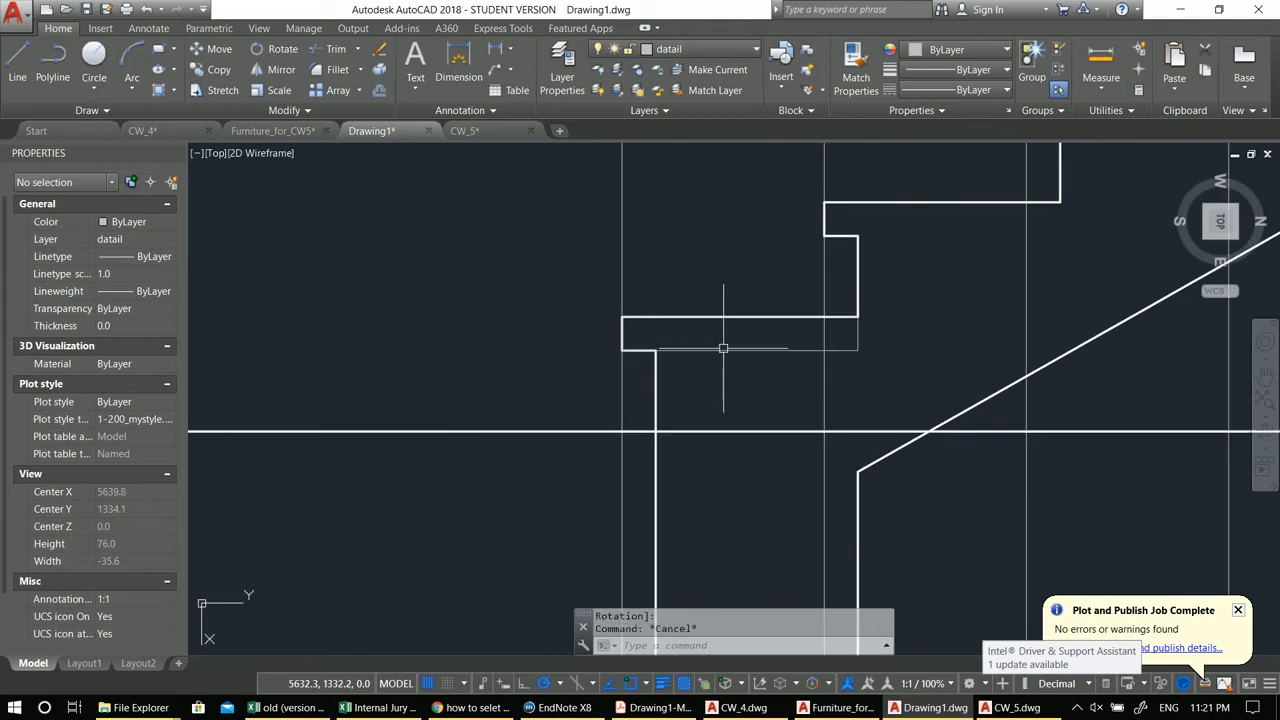
# Step: Erase the rectangle on the first landing
pyautogui.scroll(-2, 743, 350)
pyautogui.moveTo(778, 348); pyautogui.dragTo(754, 360, button='middle')
pyautogui.scroll(2, 758, 354)
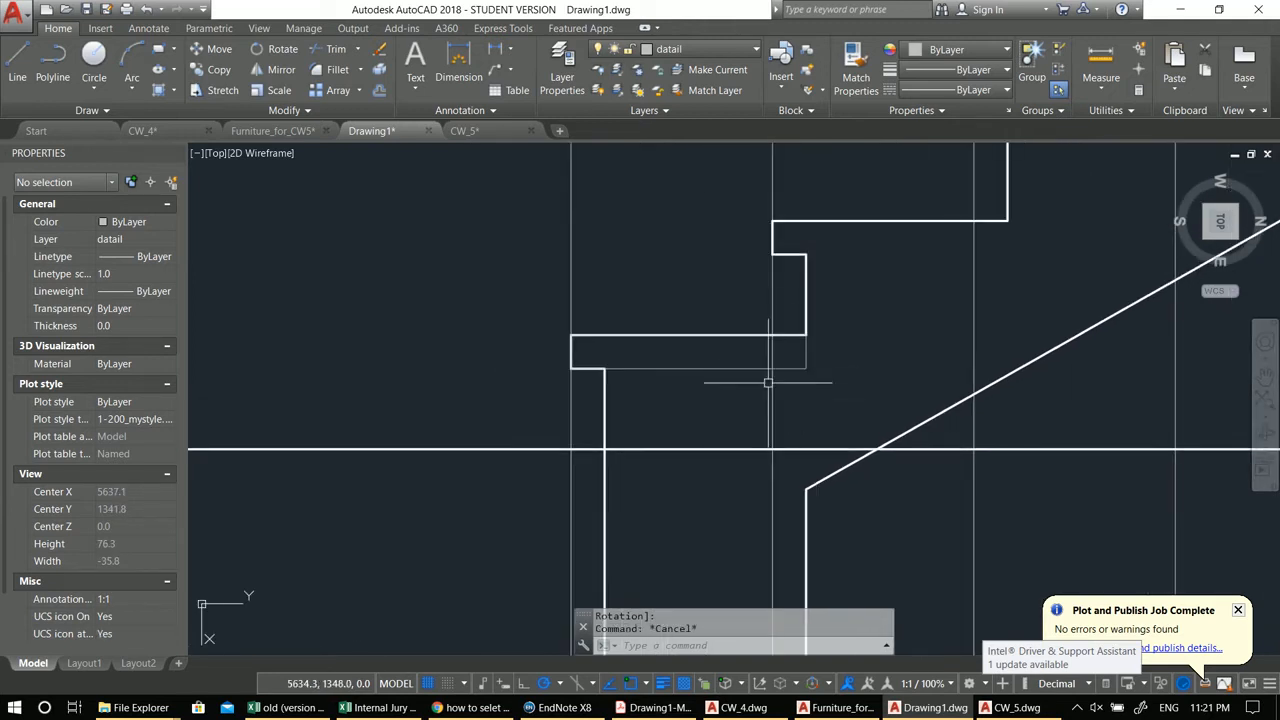
pyautogui.scroll(-2, 734, 372)
pyautogui.scroll(2, 690, 356)
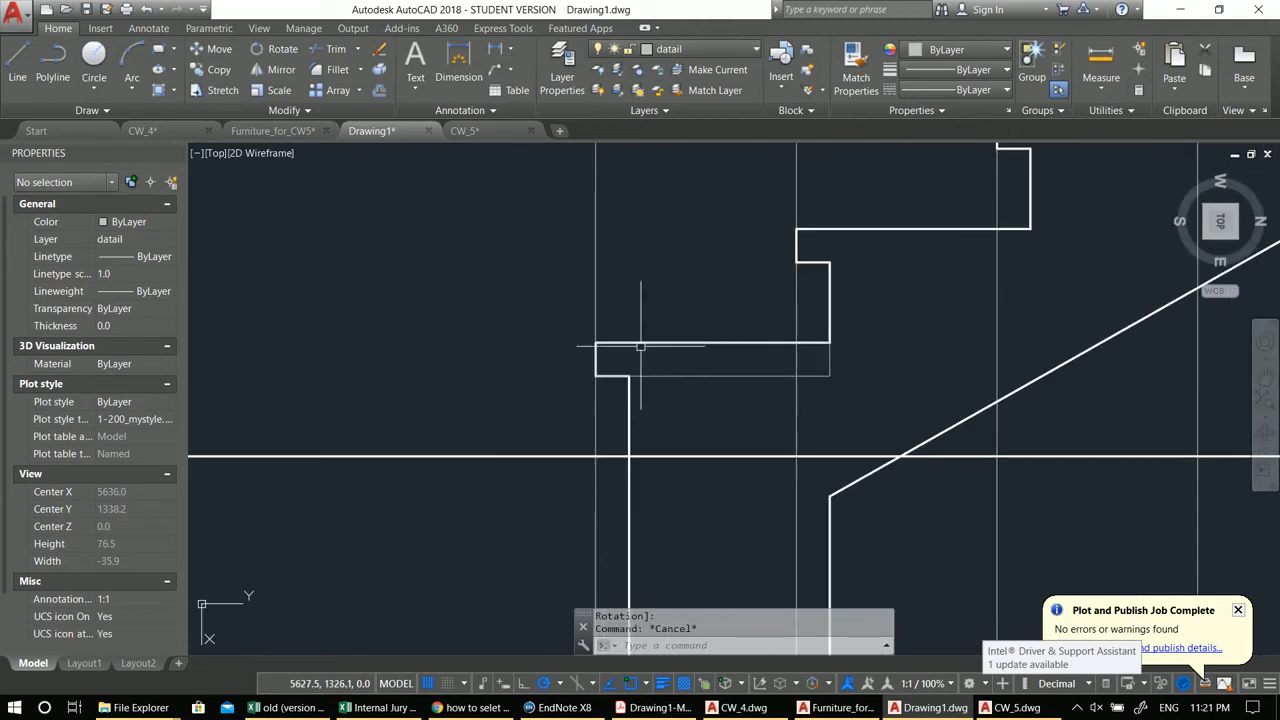
pyautogui.click(735, 377)
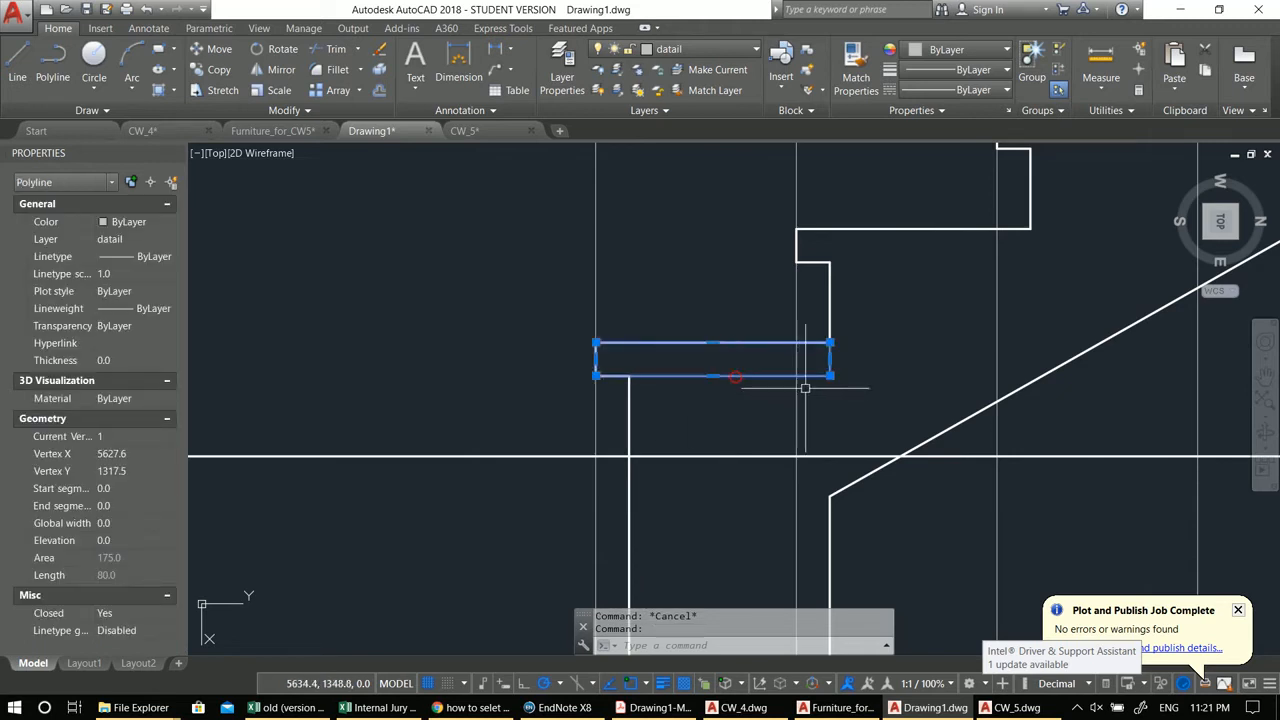
pyautogui.scroll(-5, 665, 360)
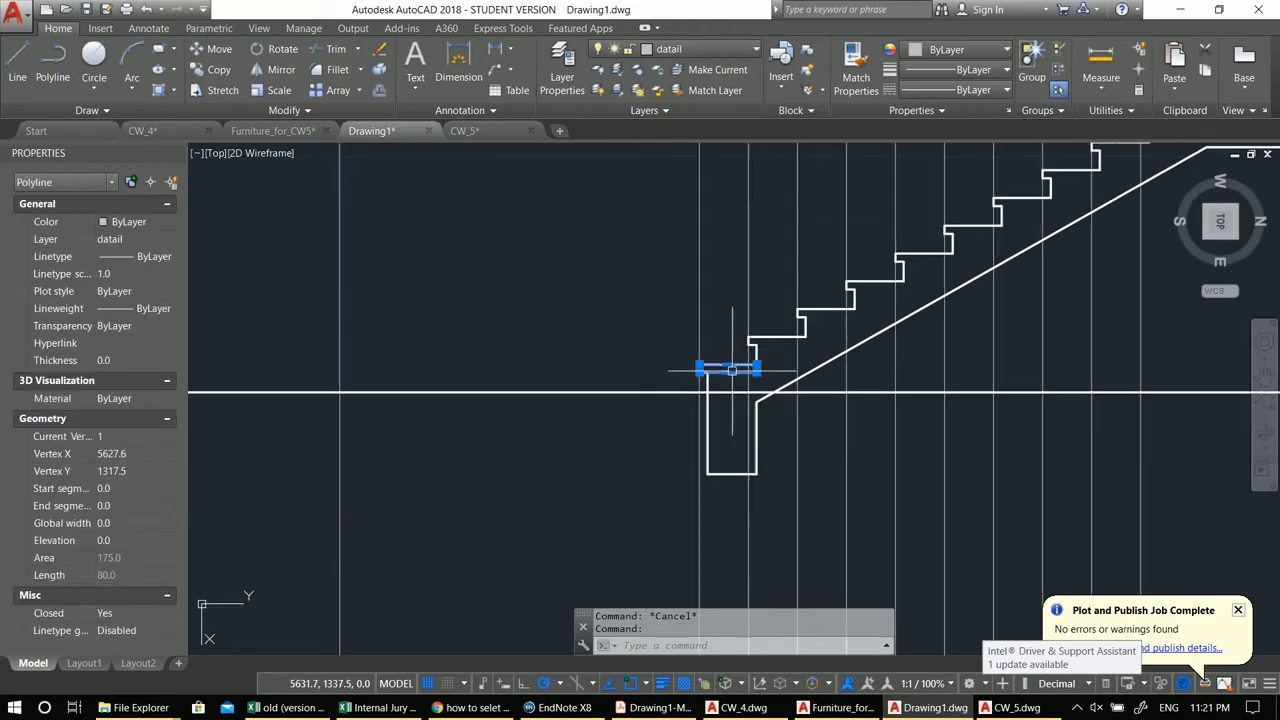
pyautogui.press('Escape')
pyautogui.moveTo(757, 452); pyautogui.dragTo(712, 468, button='middle')
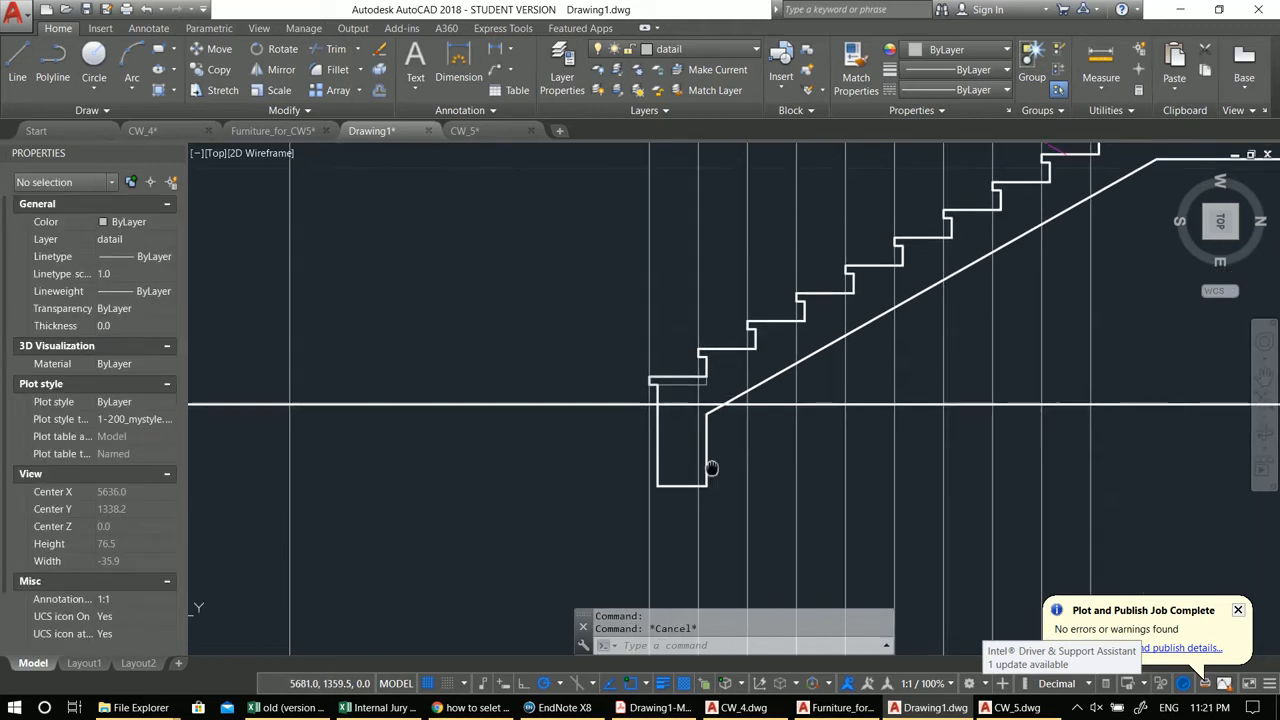
pyautogui.scroll(2, 661, 397)
pyautogui.click(666, 378)
pyautogui.write('E')
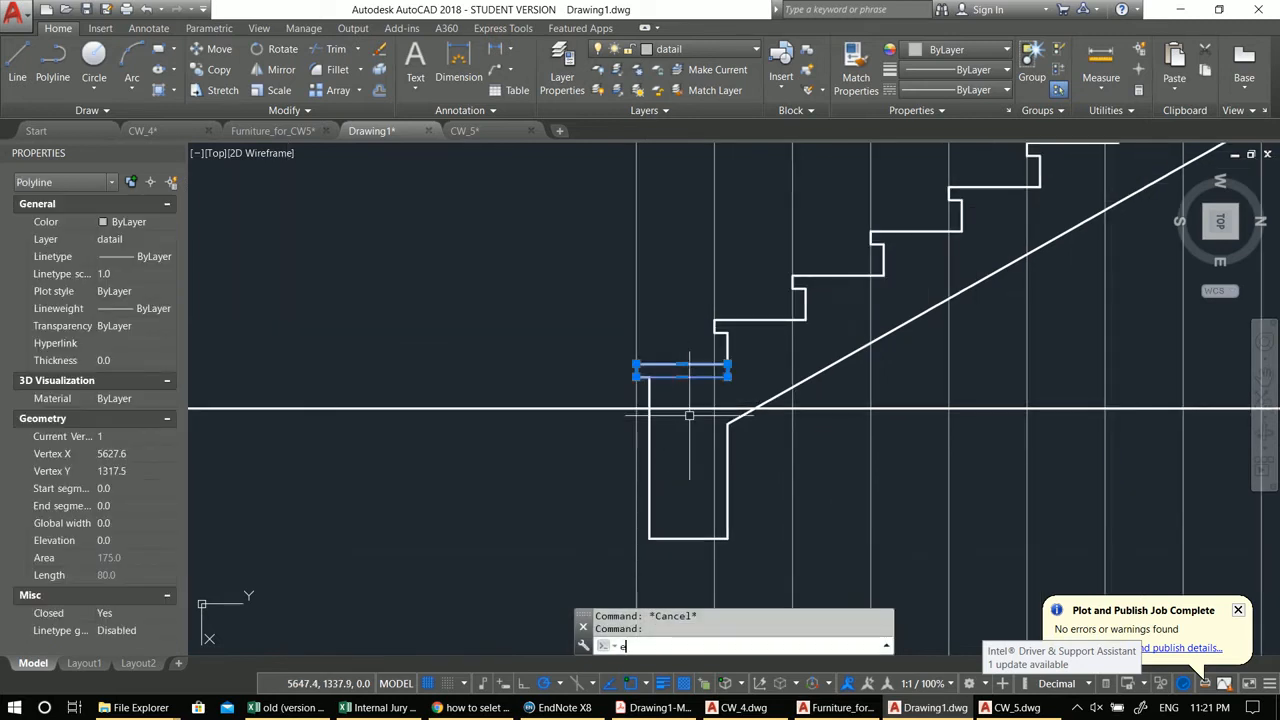
pyautogui.press('Return')
# Step: Extend the two landing lines of the upper flight leftward to the next guideline
pyautogui.scroll(-2, 742, 381)
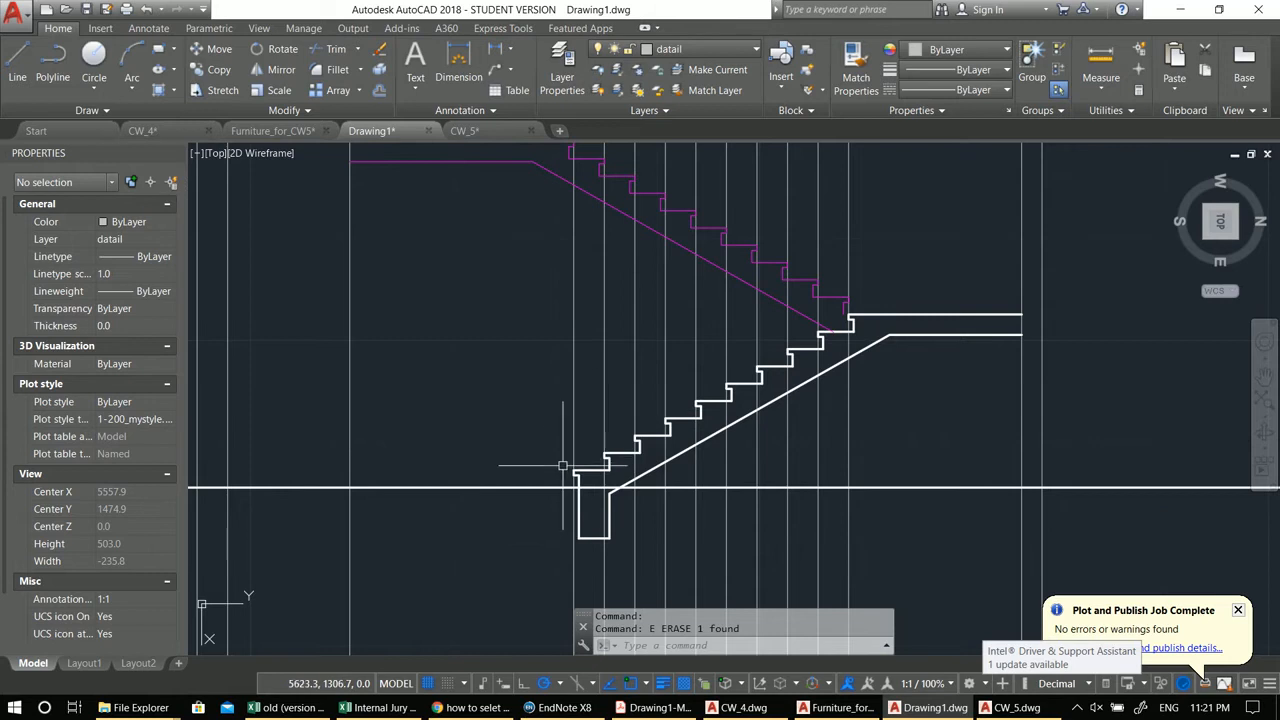
pyautogui.moveTo(492, 467); pyautogui.dragTo(600, 443, button='middle')
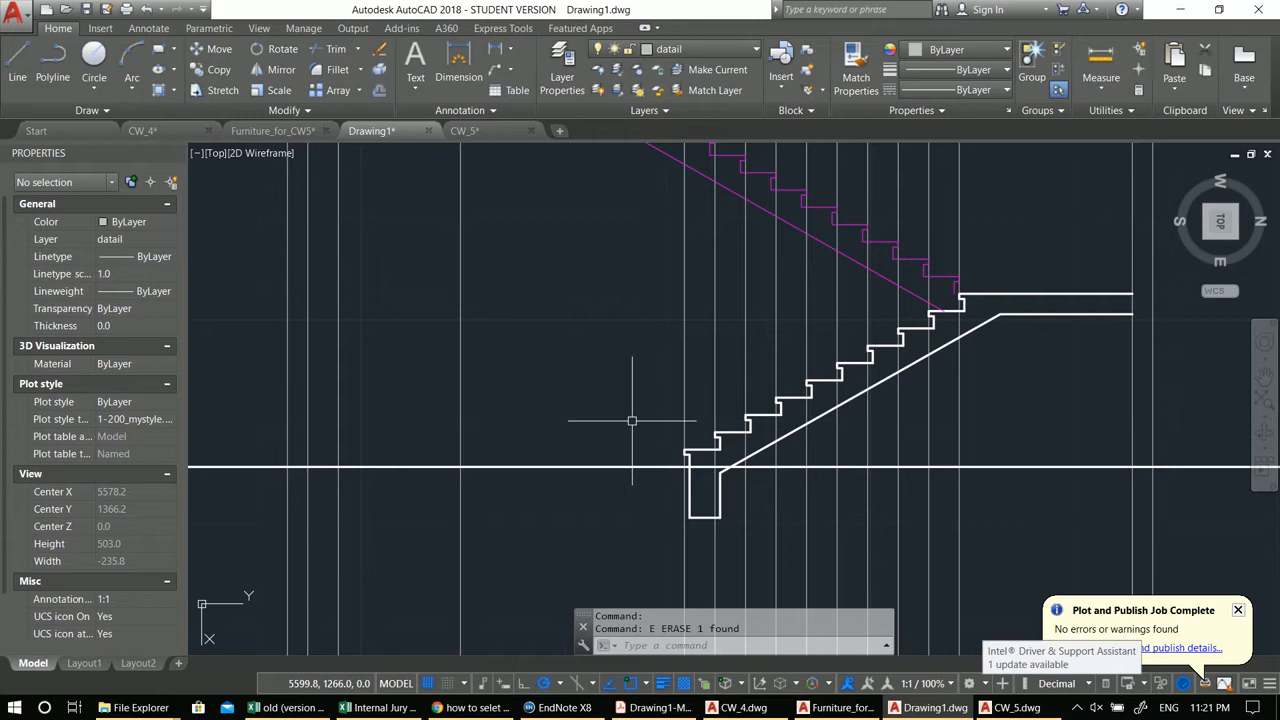
pyautogui.moveTo(632, 421)
pyautogui.mouseDown(button='middle')
pyautogui.moveTo(631, 386)
pyautogui.moveTo(657, 449)
pyautogui.mouseUp(button='middle')
pyautogui.scroll(-2, 649, 363)
pyautogui.scroll(-4, 646, 365)
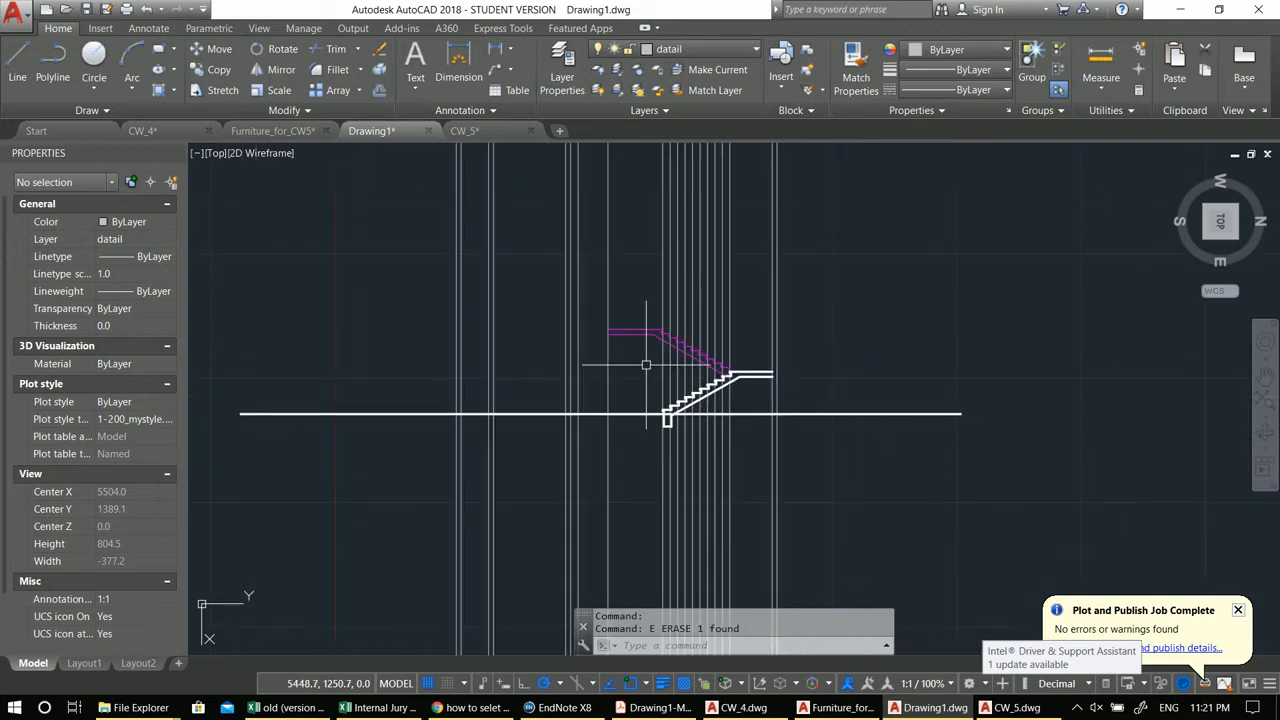
pyautogui.scroll(4, 625, 344)
pyautogui.write('e')
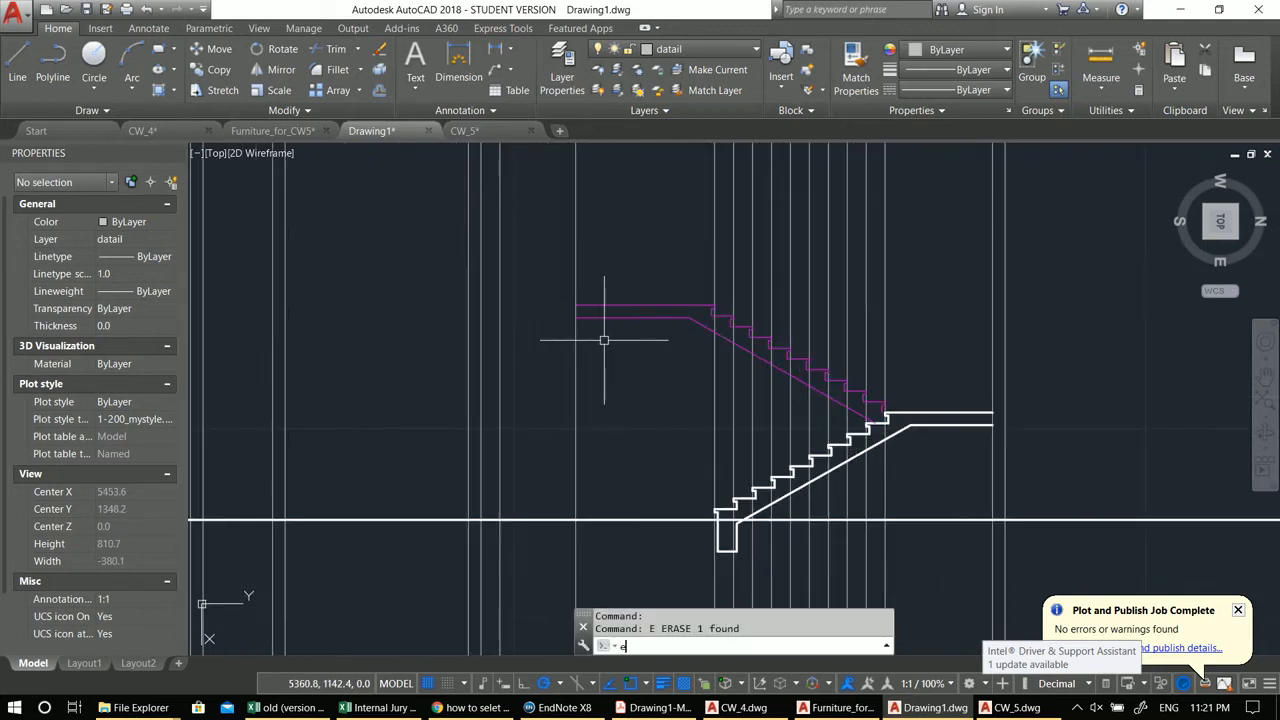
pyautogui.write('x')
pyautogui.press('Return')
pyautogui.press('Return')
pyautogui.click(601, 324)
pyautogui.click(591, 277)
pyautogui.press('Escape')
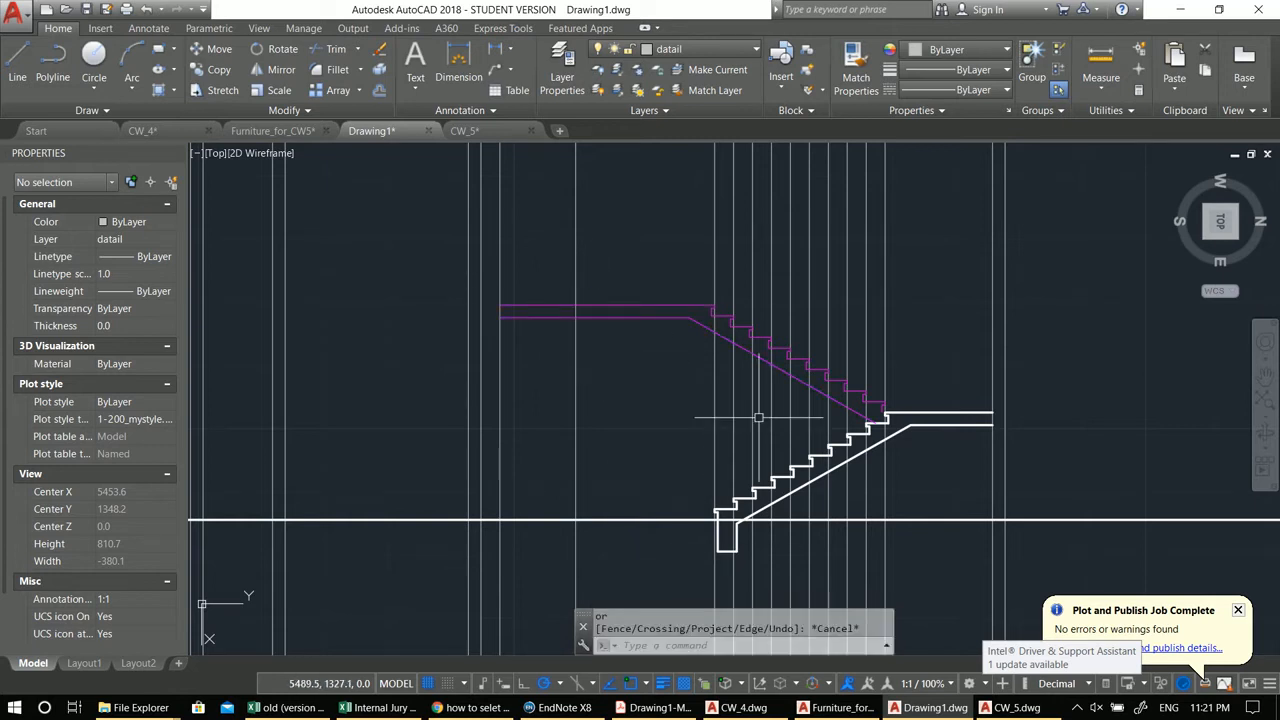
# Step: Draw a short horizontal line joining the upper flight's last riser to the landing edge
pyautogui.scroll(4, 912, 460)
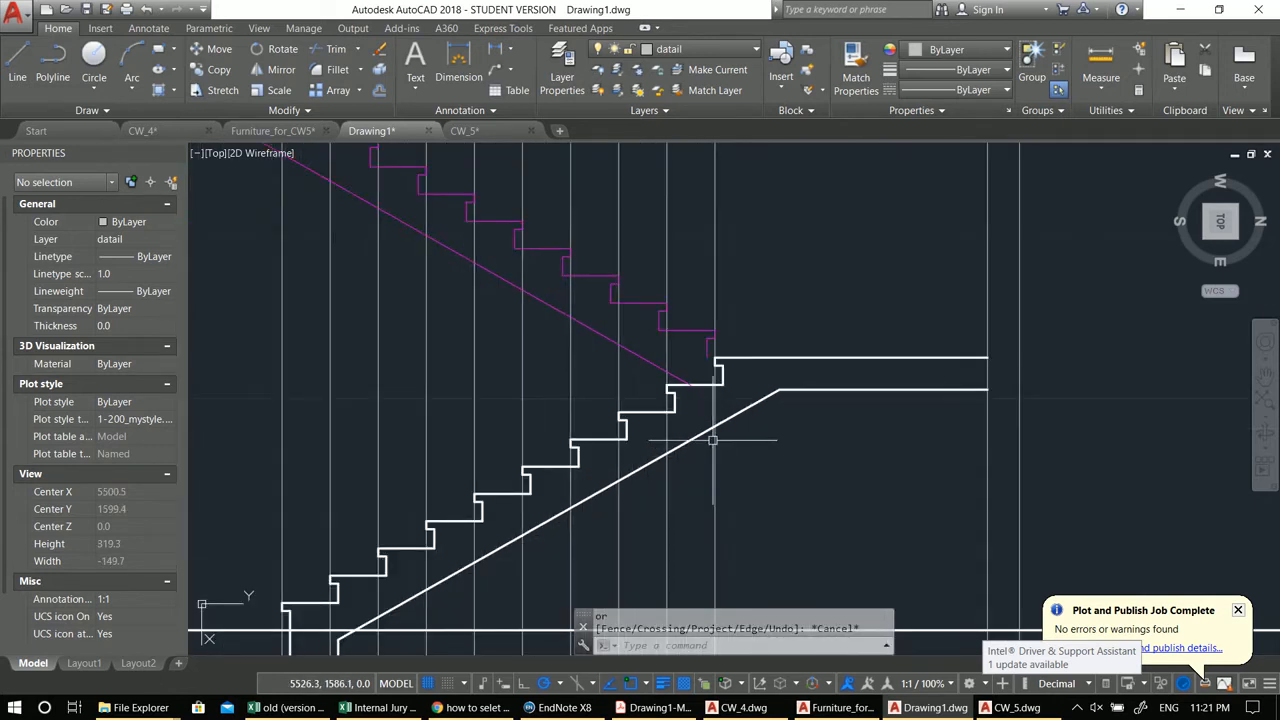
pyautogui.scroll(4, 714, 360)
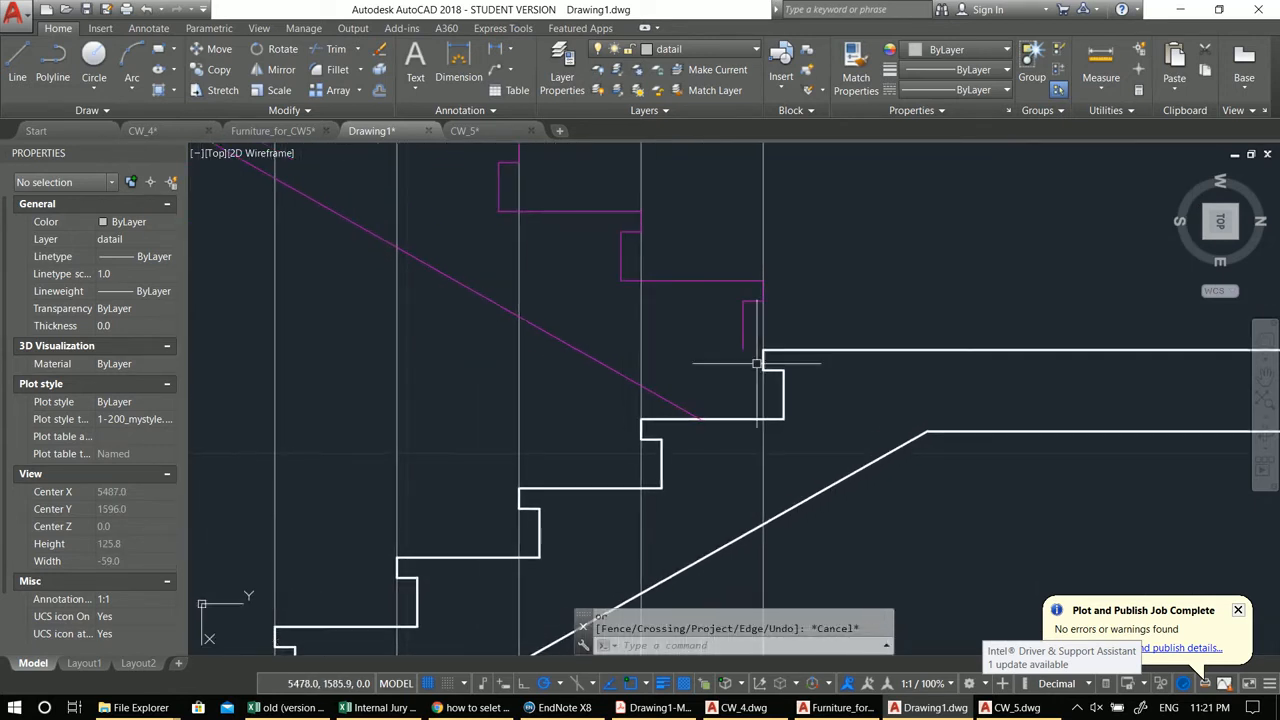
pyautogui.write('l')
pyautogui.press('Return')
pyautogui.click(741, 351)
pyautogui.click(762, 351)
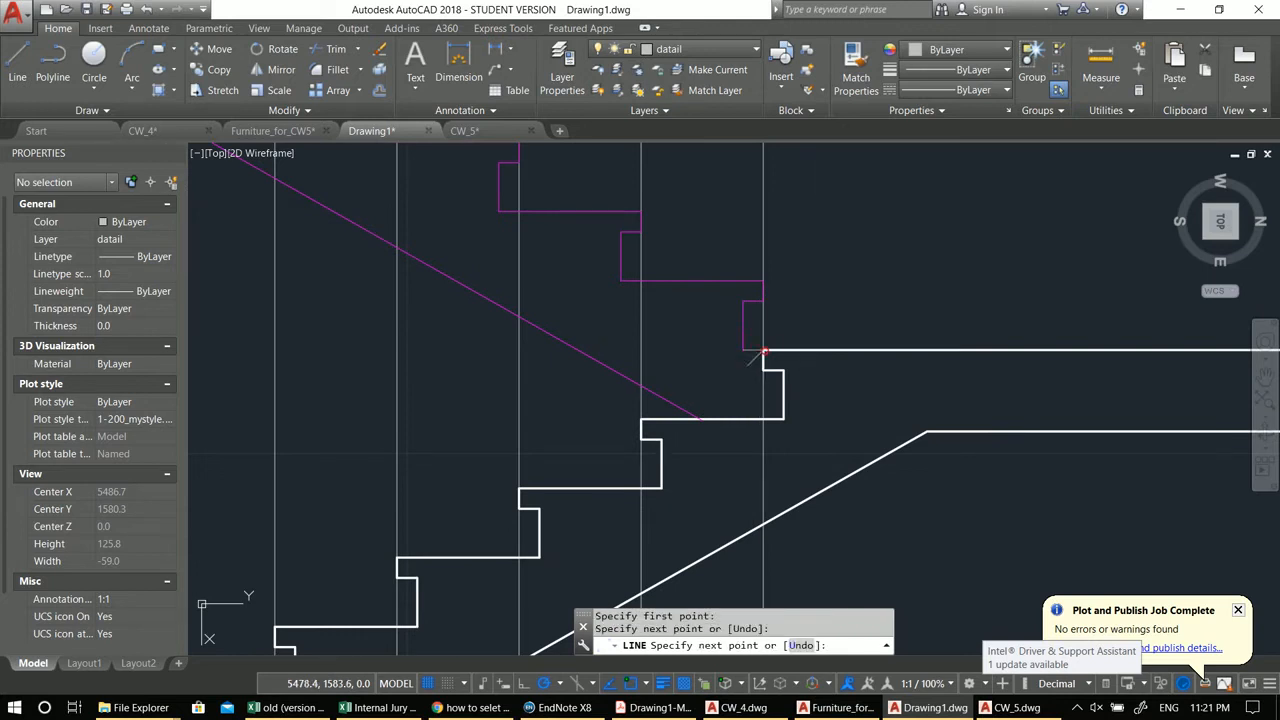
pyautogui.press('Return')
# Step: Try to match properties from the upper flight's riser onto the new line
pyautogui.moveTo(694, 392); pyautogui.dragTo(689, 389, button='middle')
pyautogui.write('ma')
pyautogui.press('Return')
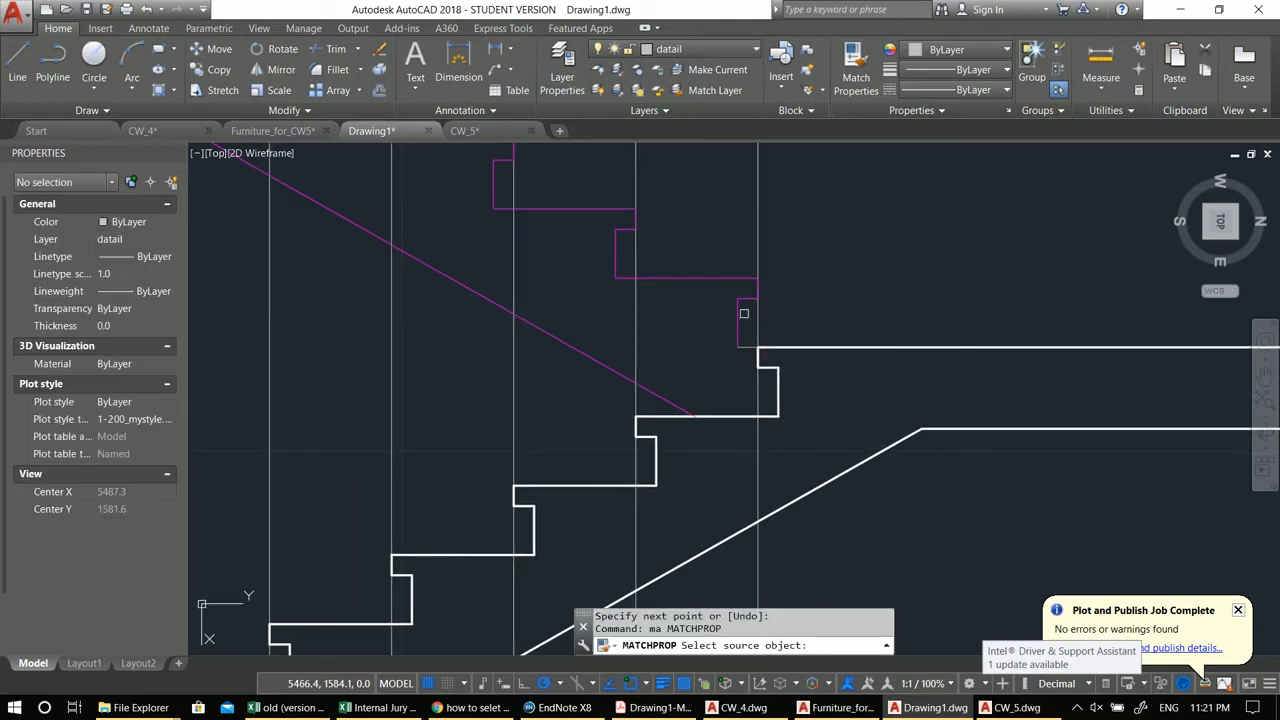
pyautogui.click(737, 320)
pyautogui.scroll(-2, 748, 328)
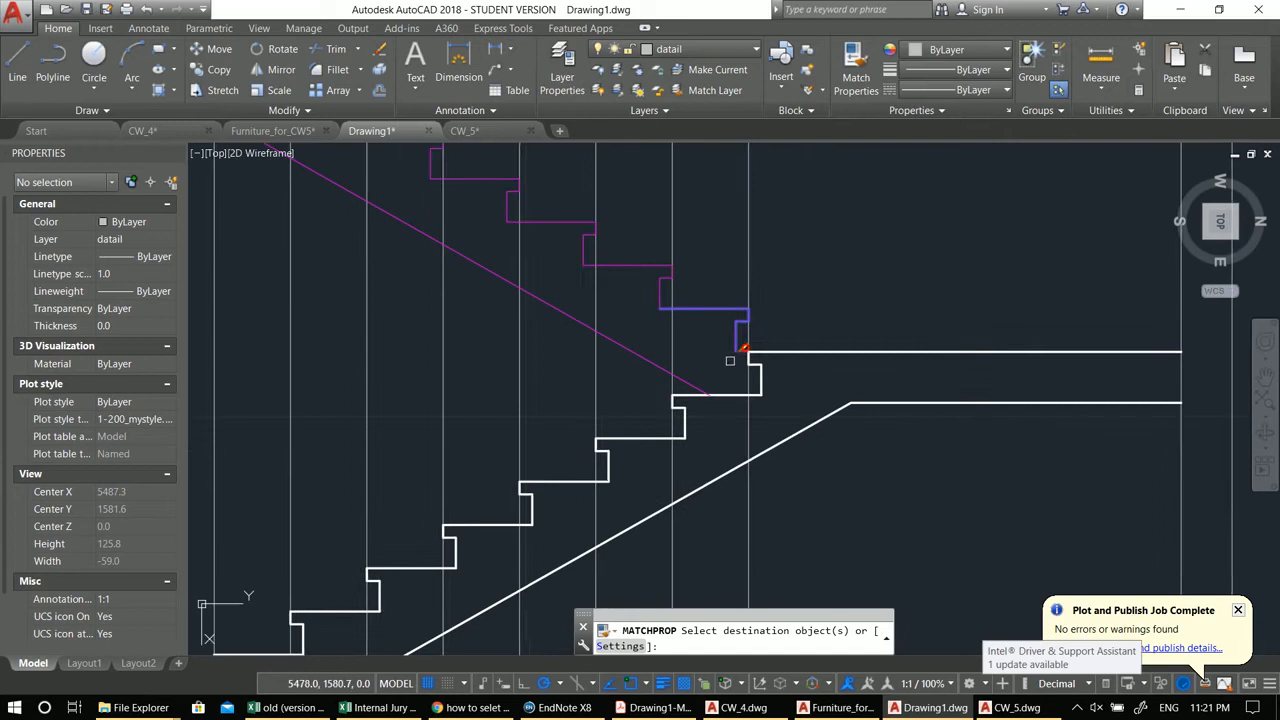
pyautogui.press('Escape')
# Step: Try to draw a circle centred on the corner of the first landing
pyautogui.scroll(-6, 695, 341)
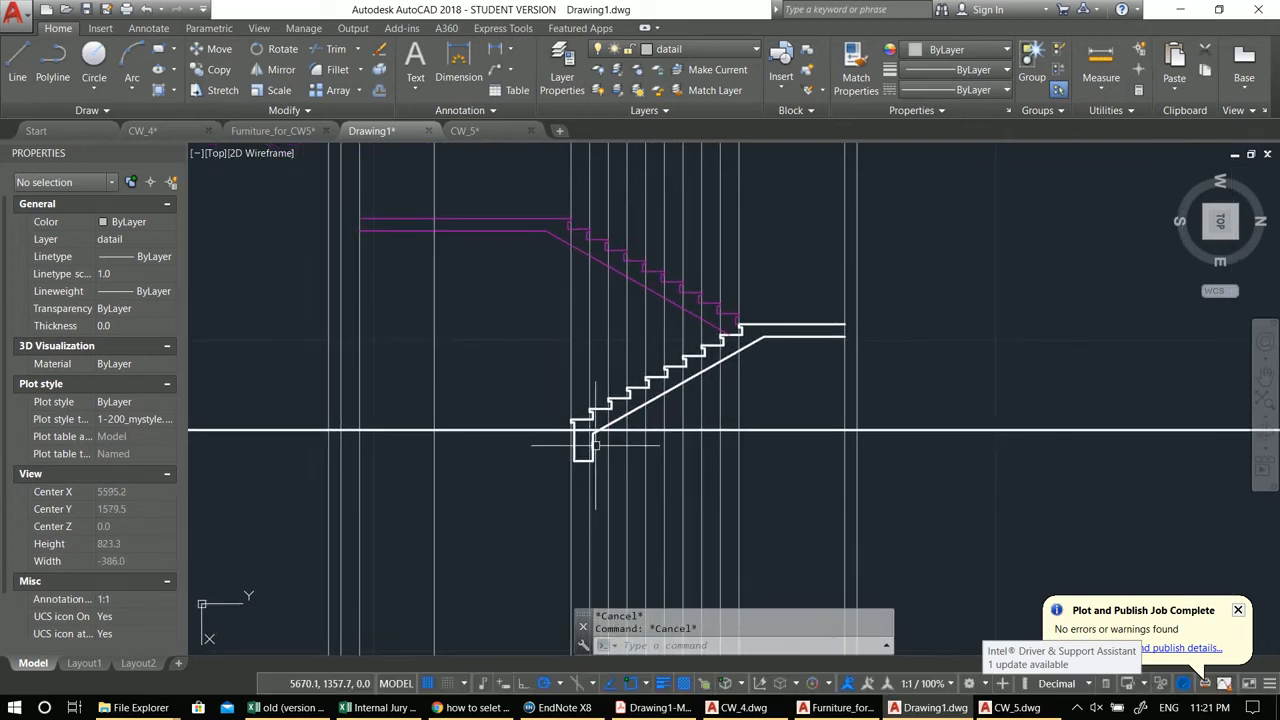
pyautogui.scroll(6, 578, 420)
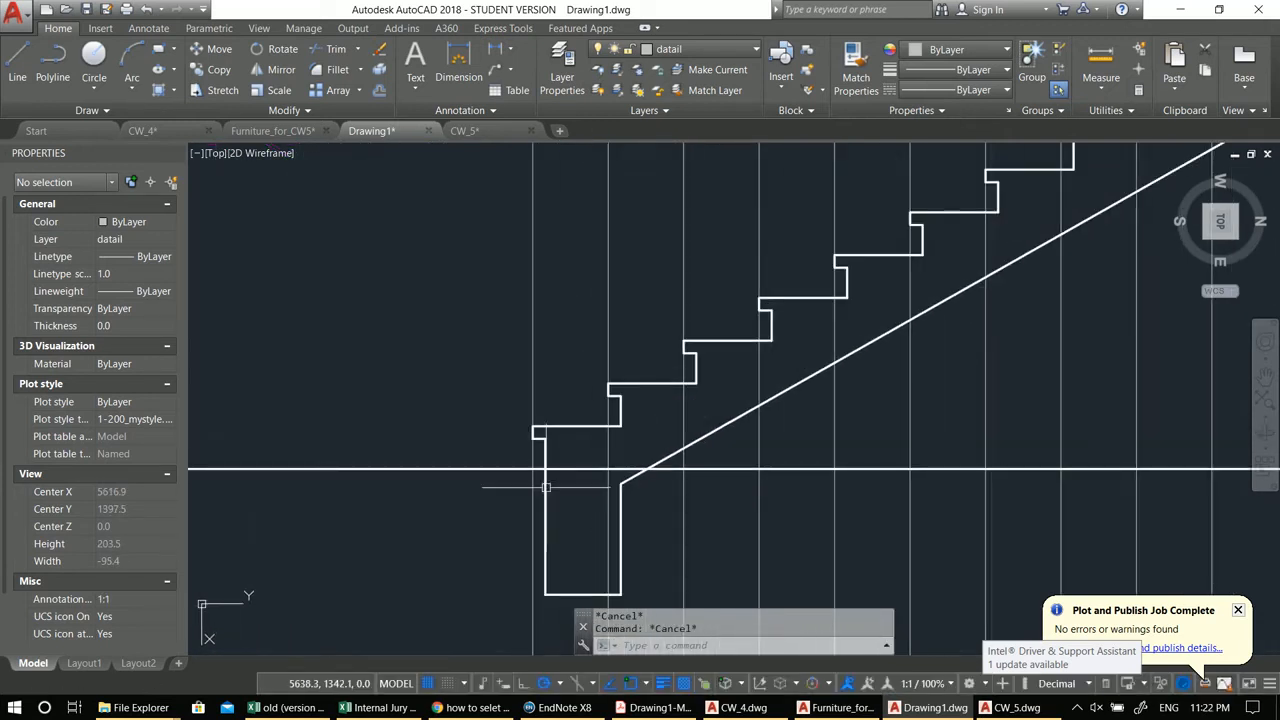
pyautogui.scroll(5, 530, 430)
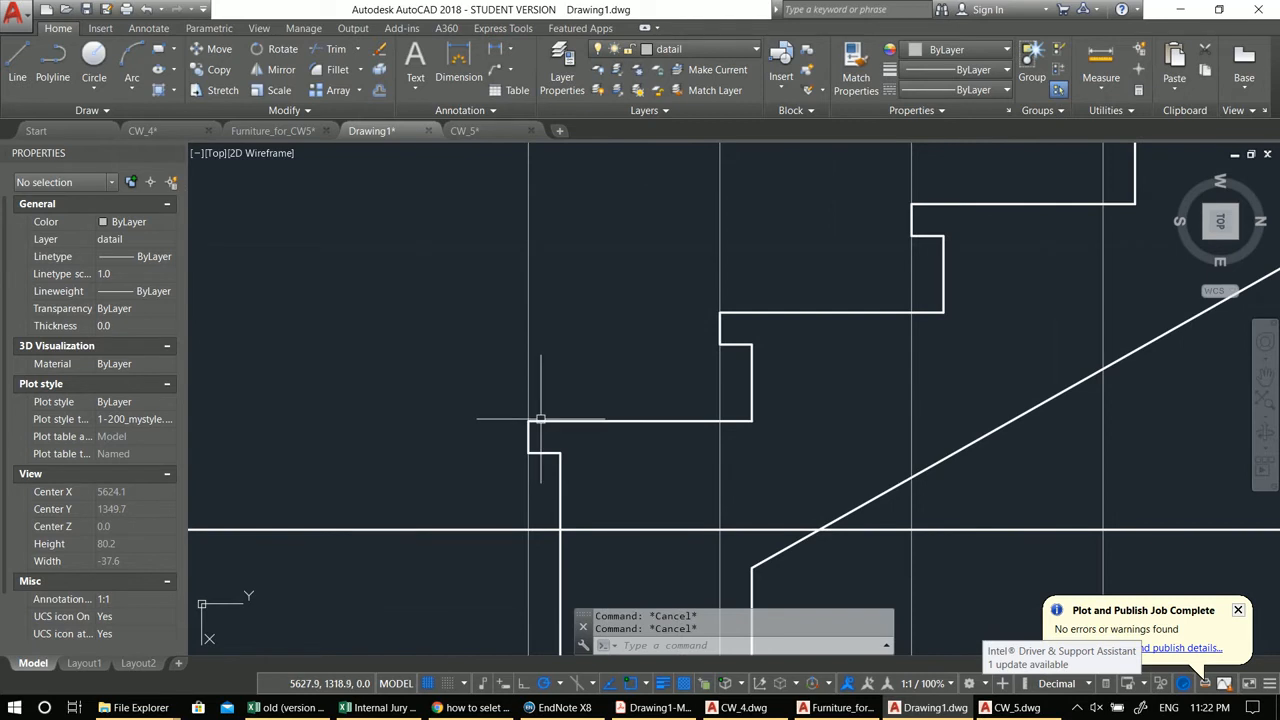
pyautogui.scroll(2, 540, 420)
pyautogui.write('c')
pyautogui.press('Return')
pyautogui.click(543, 428)
pyautogui.press('Escape')
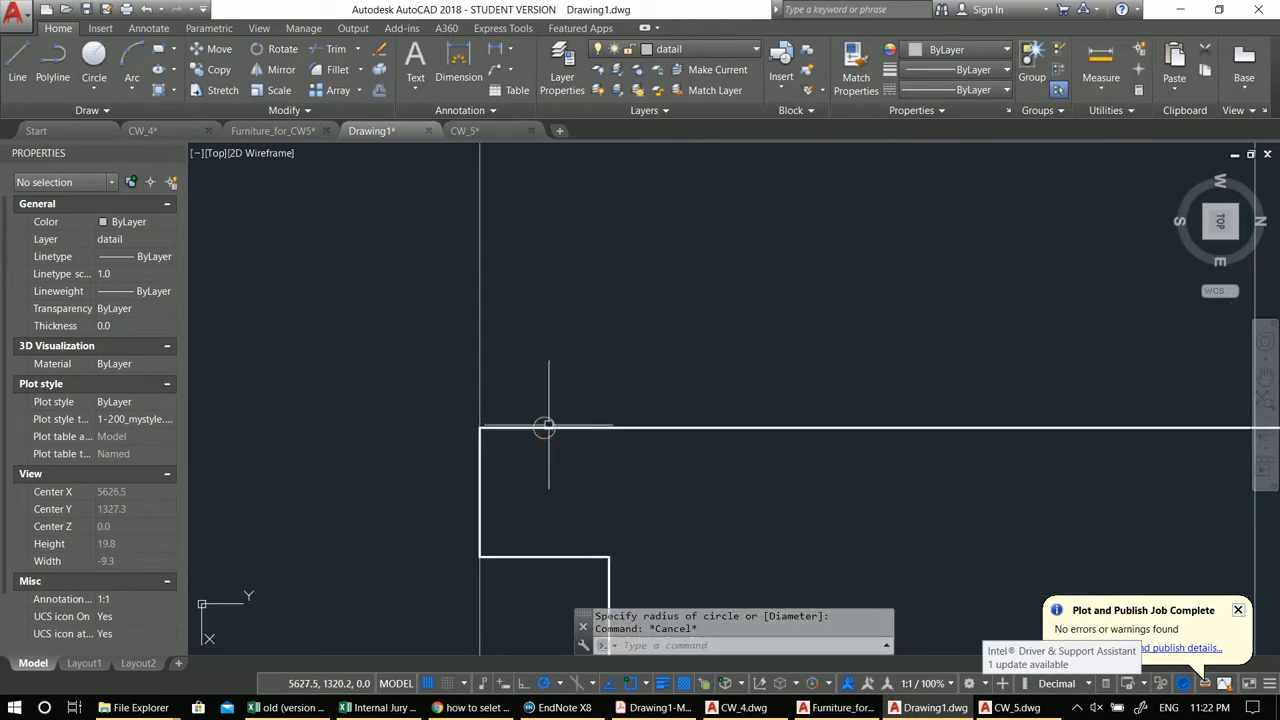
# Step: Try to trim lines at the first landing corner
pyautogui.write('tr')
pyautogui.press('Return')
pyautogui.scroll(-2, 568, 444)
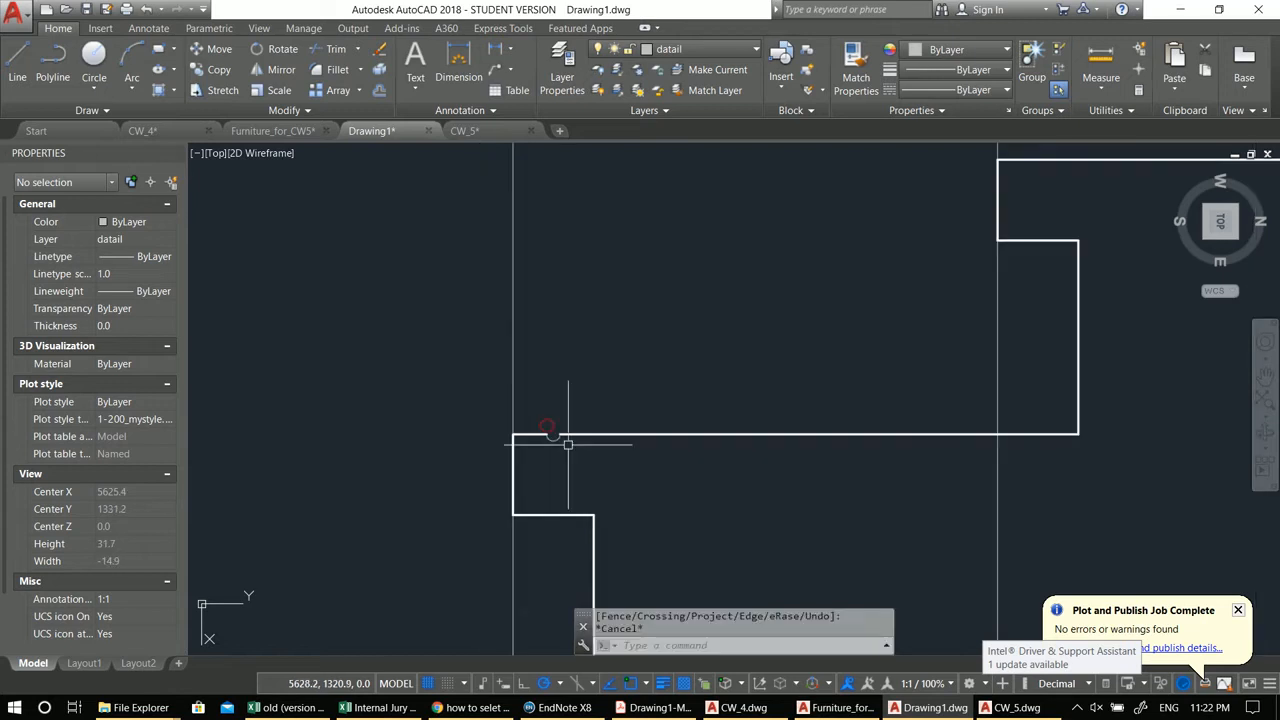
pyautogui.scroll(3, 566, 437)
pyautogui.press('Escape')
# Step: Try to start a line at the upper corner of the first landing
pyautogui.write('l')
pyautogui.press('Return')
pyautogui.scroll(2, 557, 437)
pyautogui.click(555, 418)
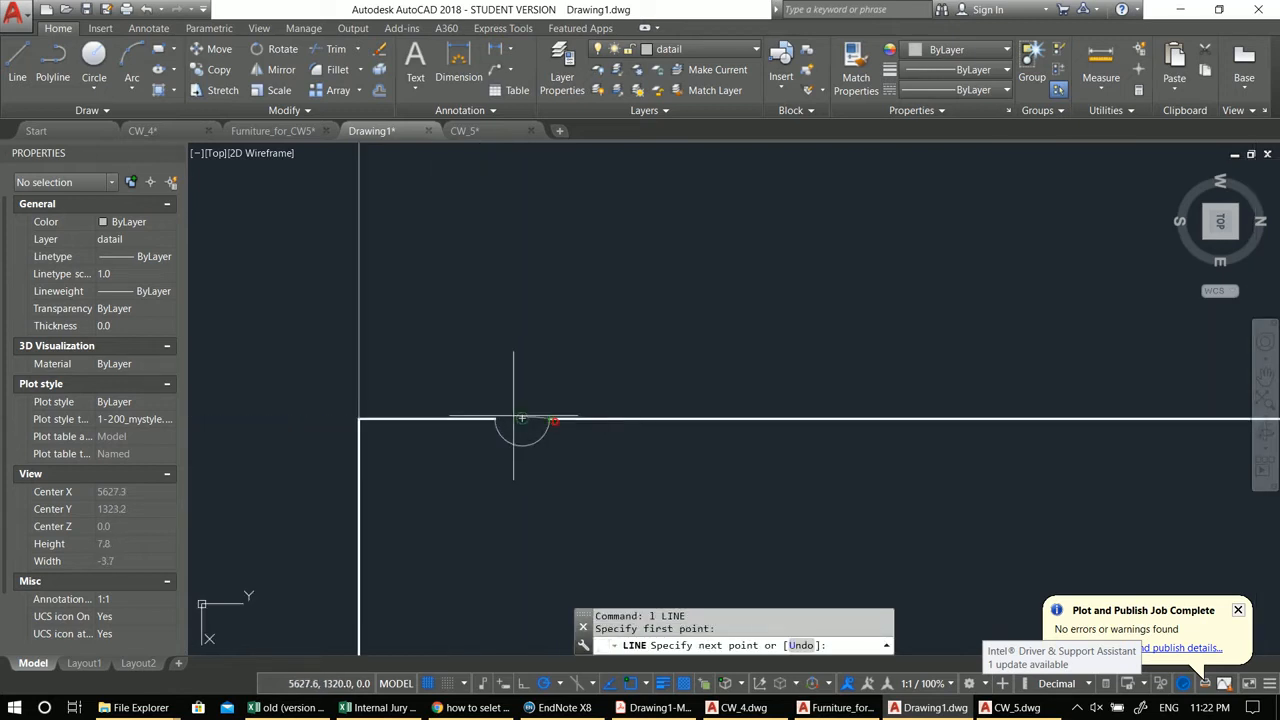
pyautogui.scroll(-3, 497, 425)
pyautogui.press('Escape')
pyautogui.scroll(-4, 507, 505)
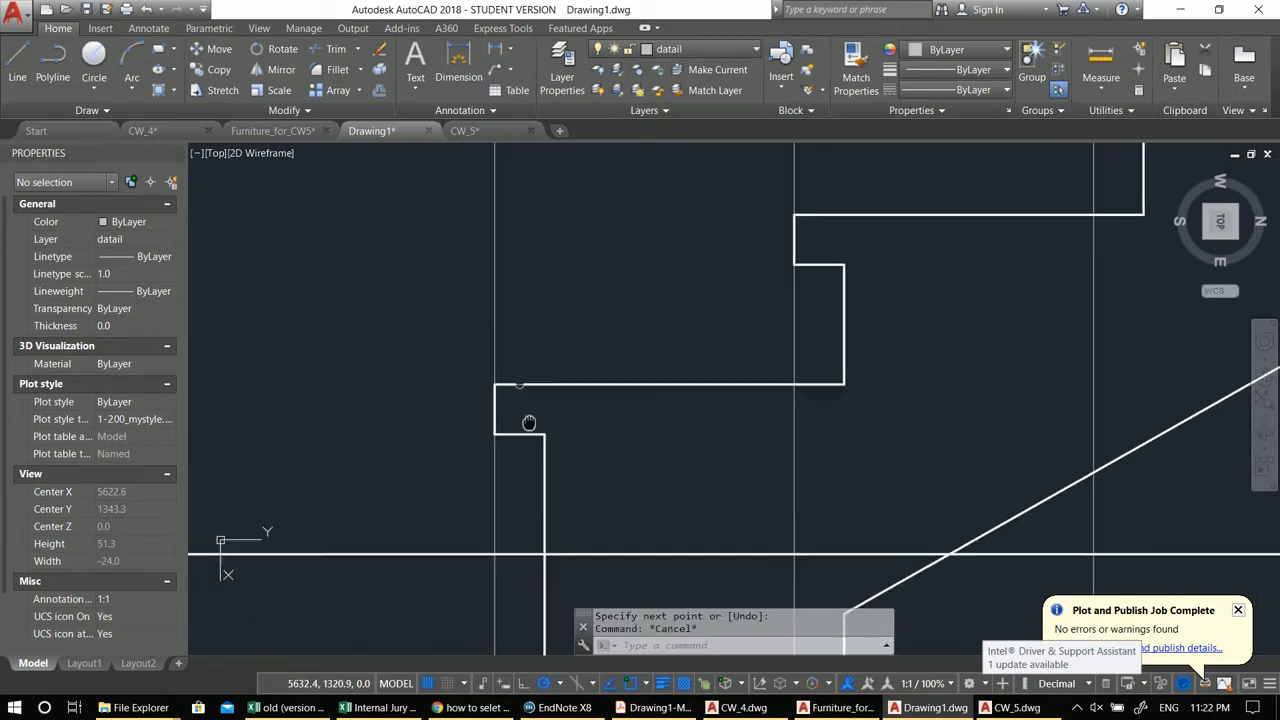
pyautogui.scroll(2, 533, 381)
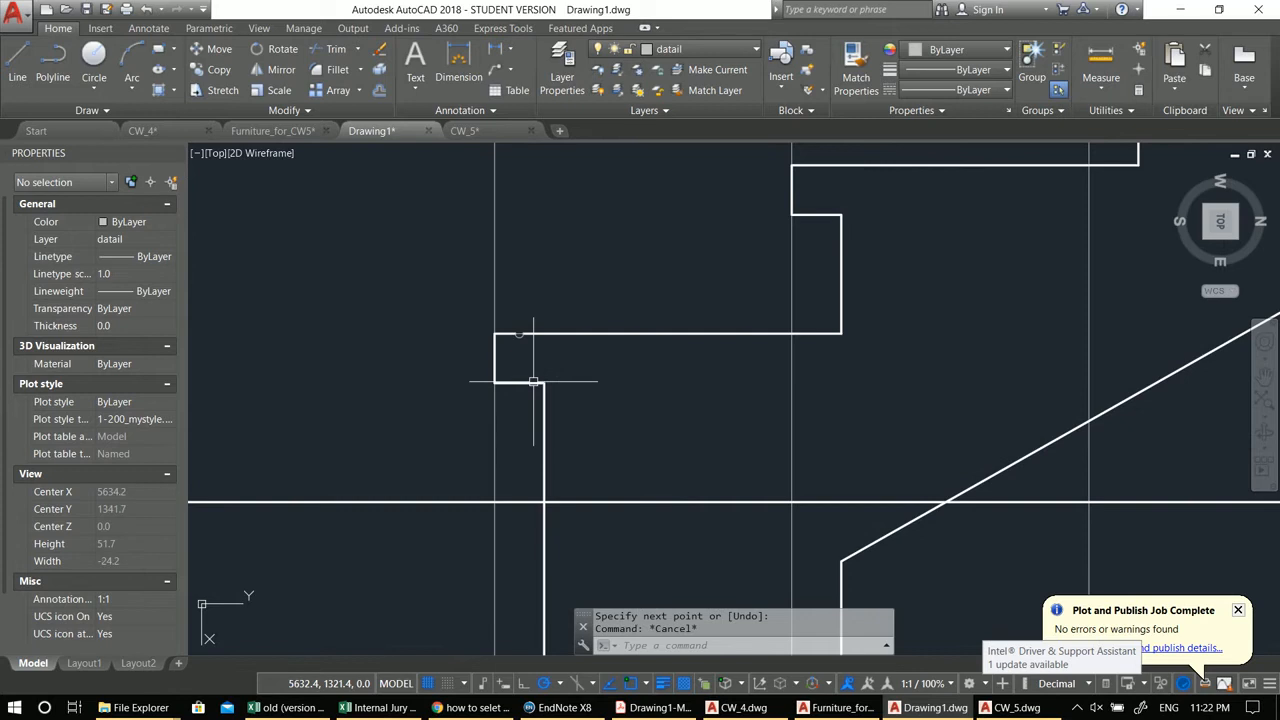
# Step: Examine the stair section, the magenta upper flight and its landing lines
pyautogui.scroll(-2, 523, 443)
pyautogui.scroll(-4, 540, 440)
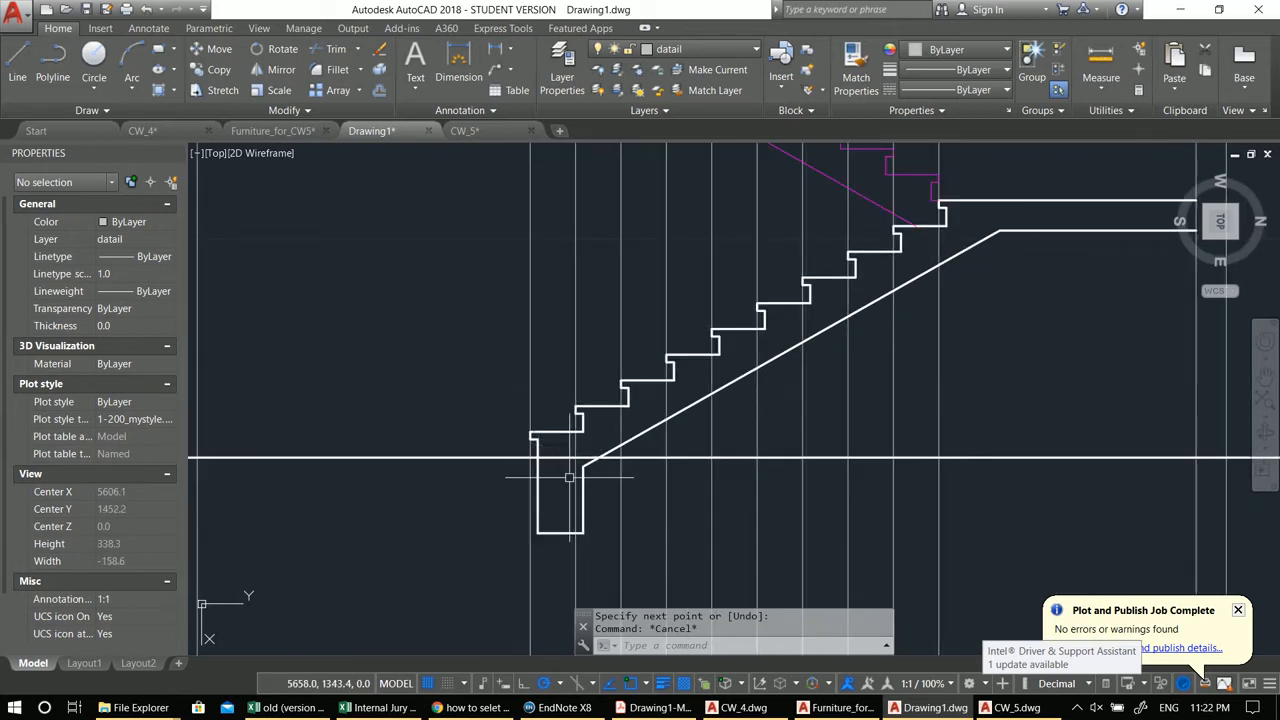
pyautogui.scroll(3, 560, 470)
pyautogui.scroll(-3, 530, 445)
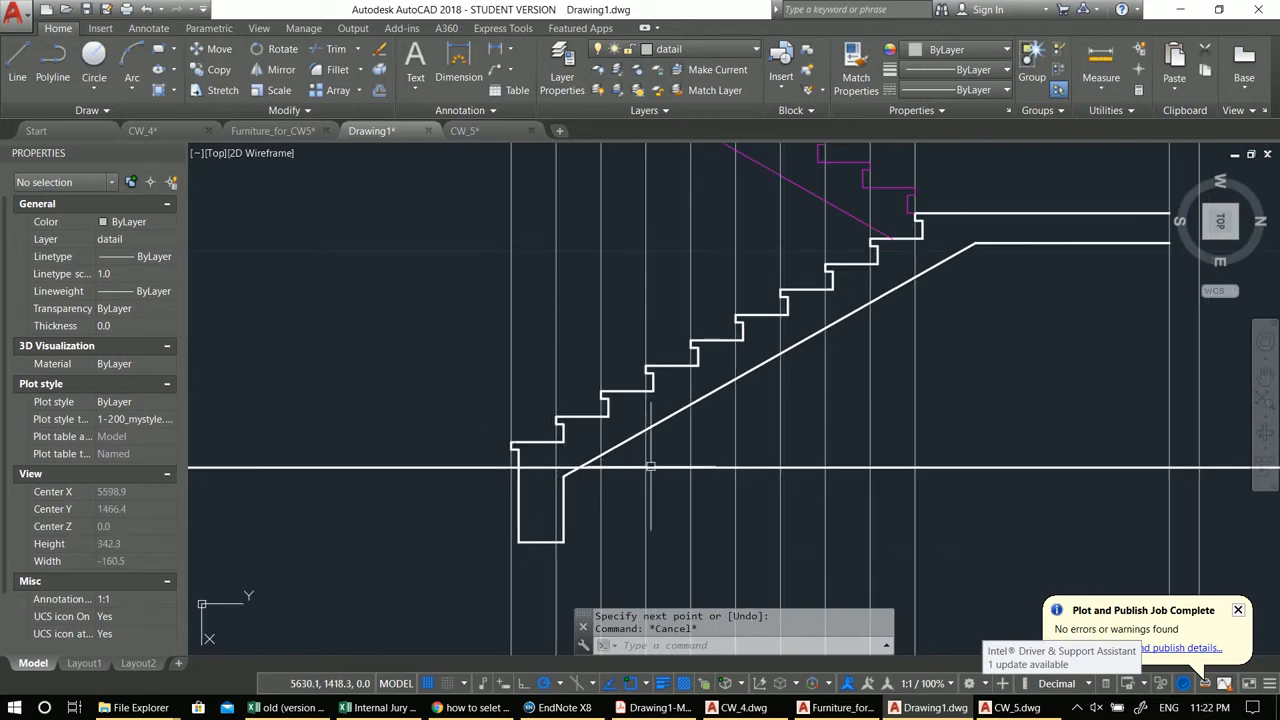
pyautogui.scroll(-3, 650, 400)
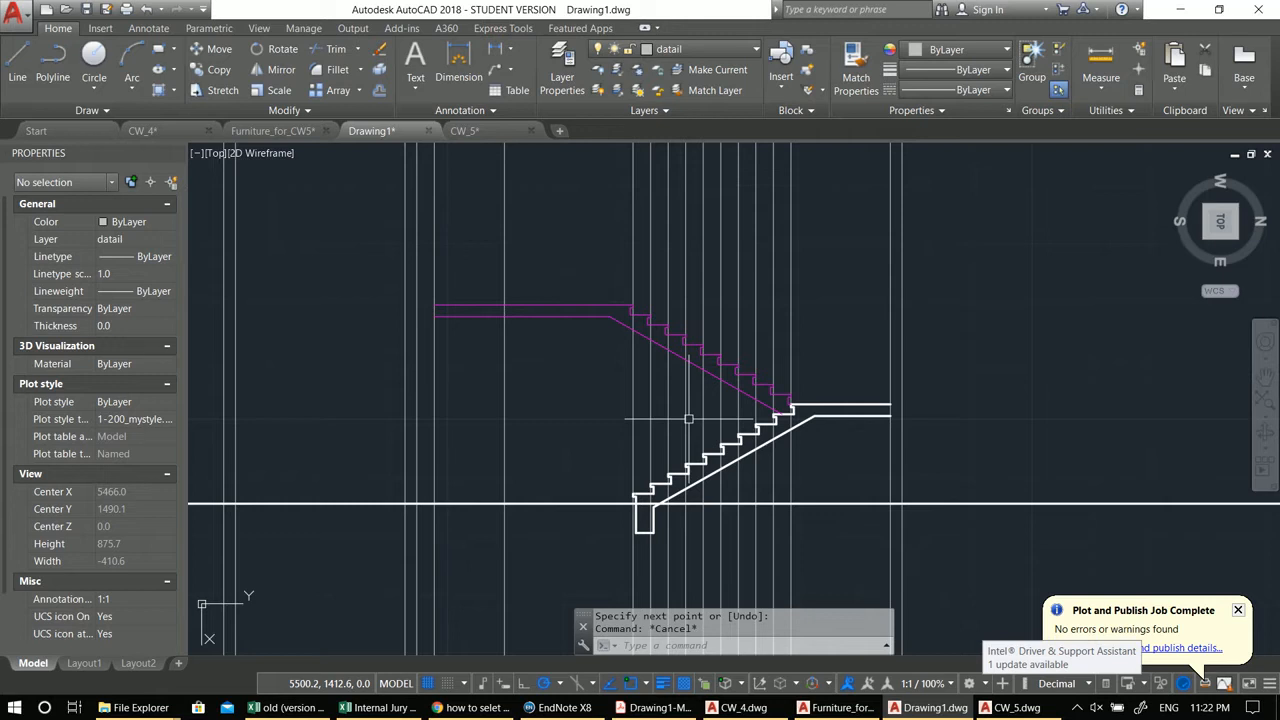
pyautogui.moveTo(626, 377); pyautogui.dragTo(780, 463, button='middle')
pyautogui.press('Escape')
pyautogui.moveTo(872, 527); pyautogui.dragTo(773, 467, button='middle')
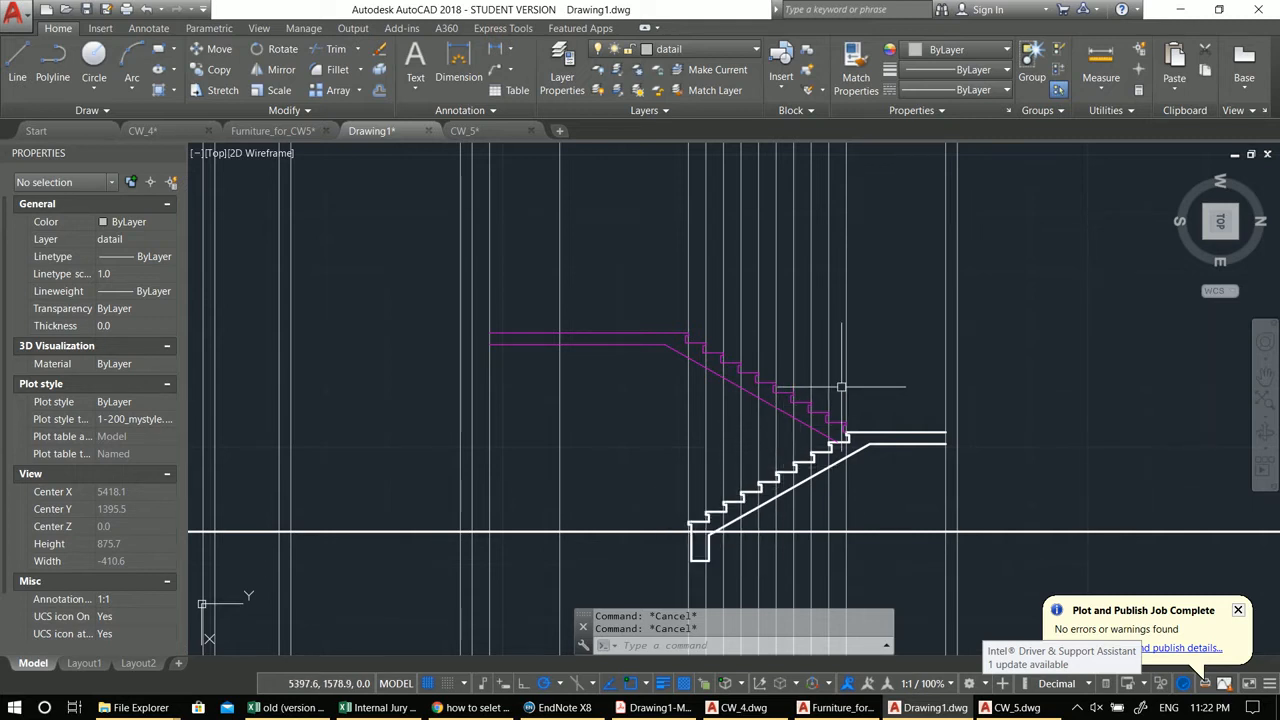
pyautogui.moveTo(838, 387); pyautogui.dragTo(748, 404, button='middle')
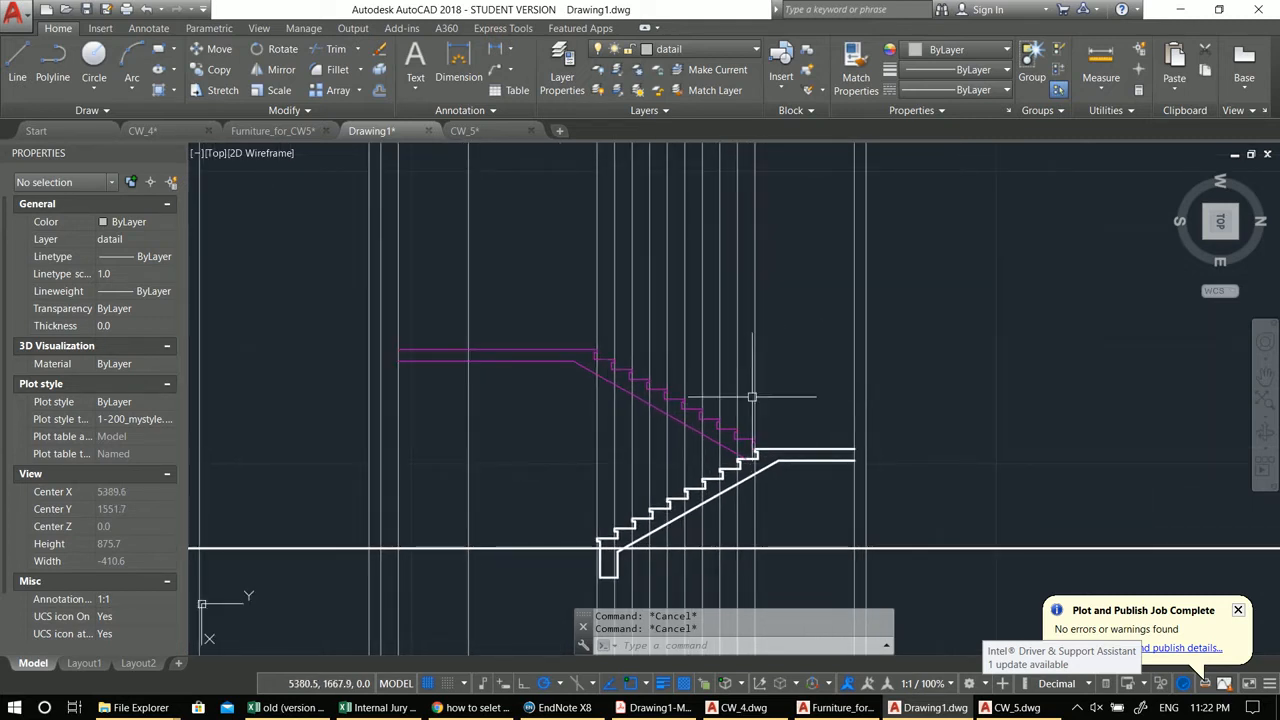
pyautogui.moveTo(611, 351); pyautogui.dragTo(666, 391, button='middle')
pyautogui.moveTo(851, 451); pyautogui.dragTo(826, 391, button='middle')
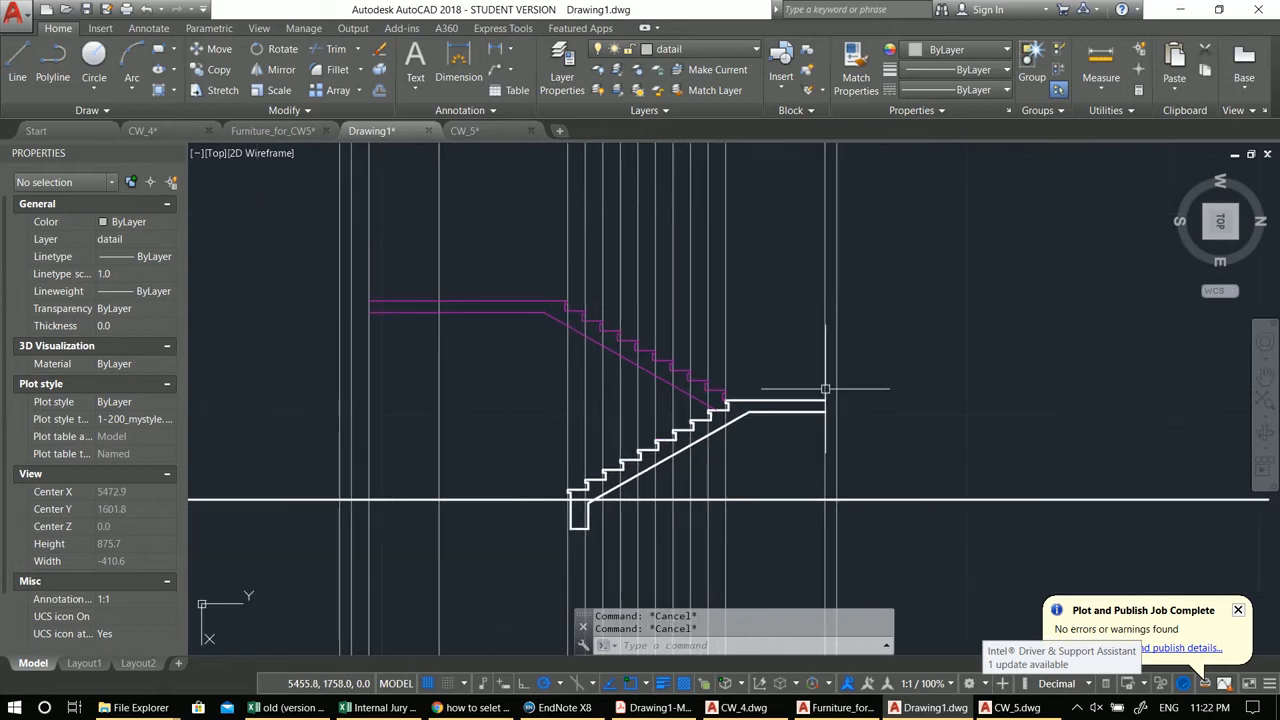
pyautogui.scroll(-2, 699, 461)
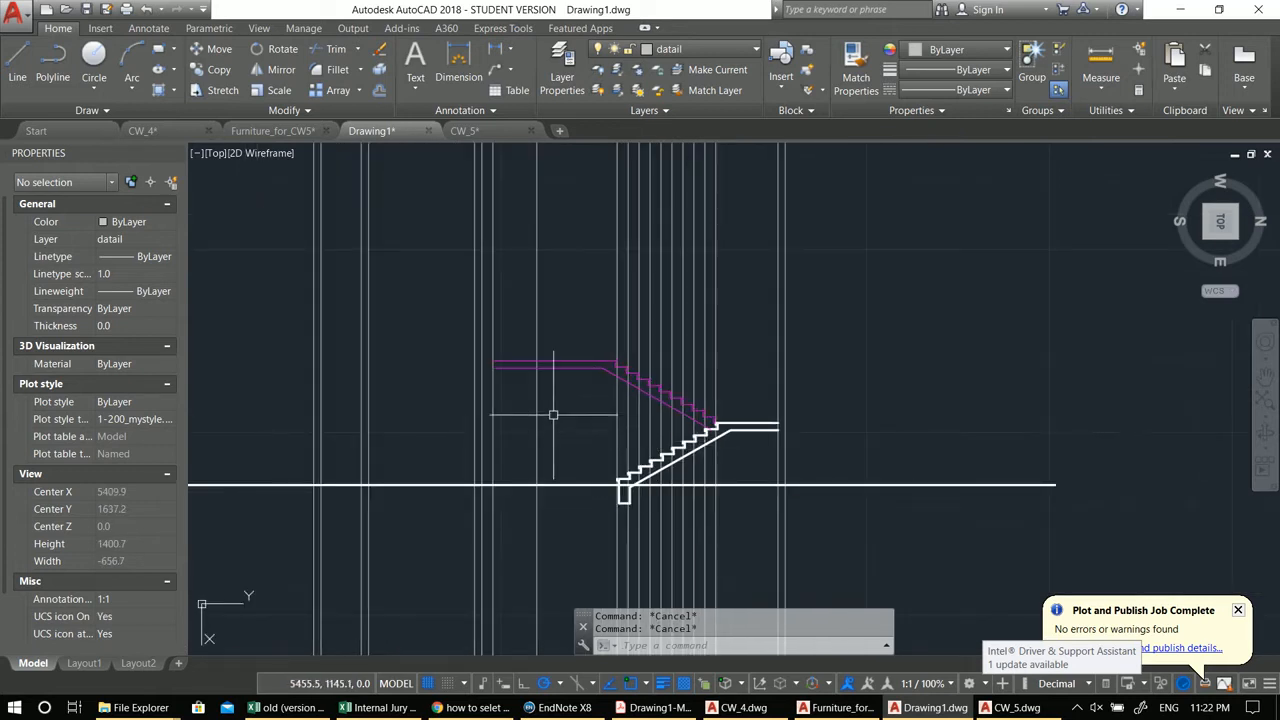
pyautogui.moveTo(557, 416); pyautogui.dragTo(727, 468, button='middle')
pyautogui.moveTo(930, 463); pyautogui.dragTo(868, 443, button='middle')
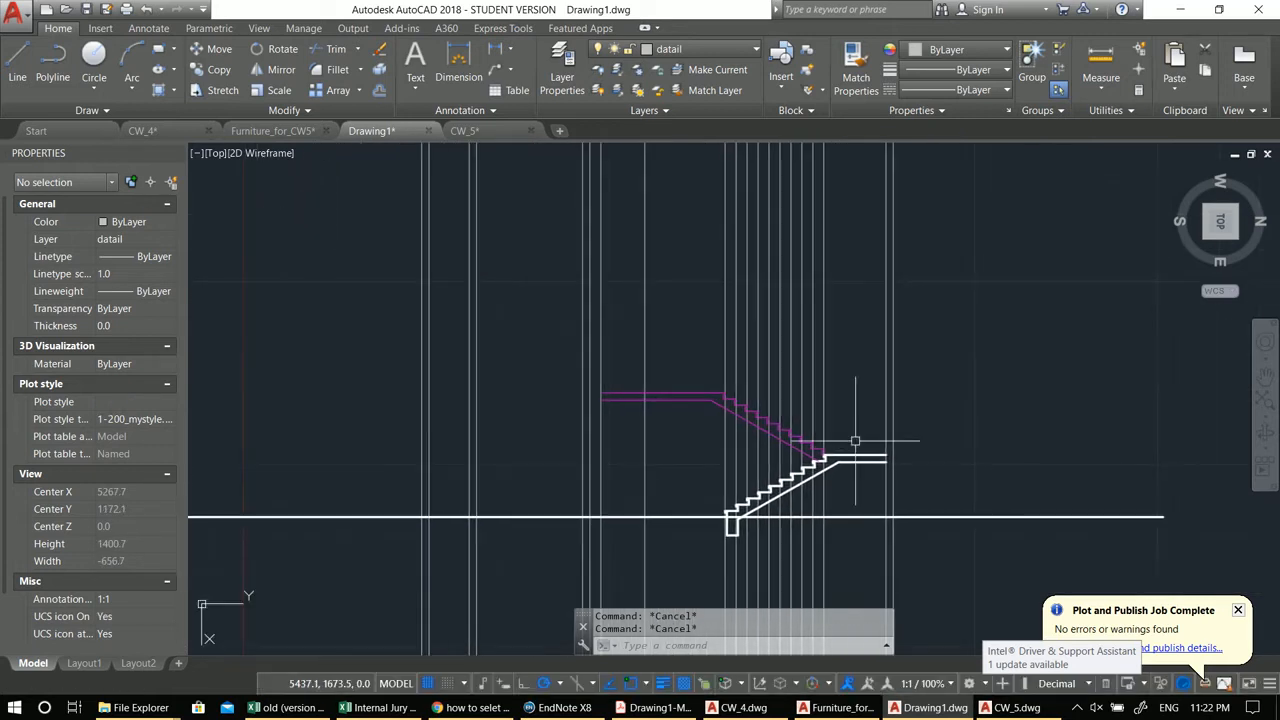
pyautogui.scroll(2, 716, 406)
pyautogui.scroll(4, 737, 394)
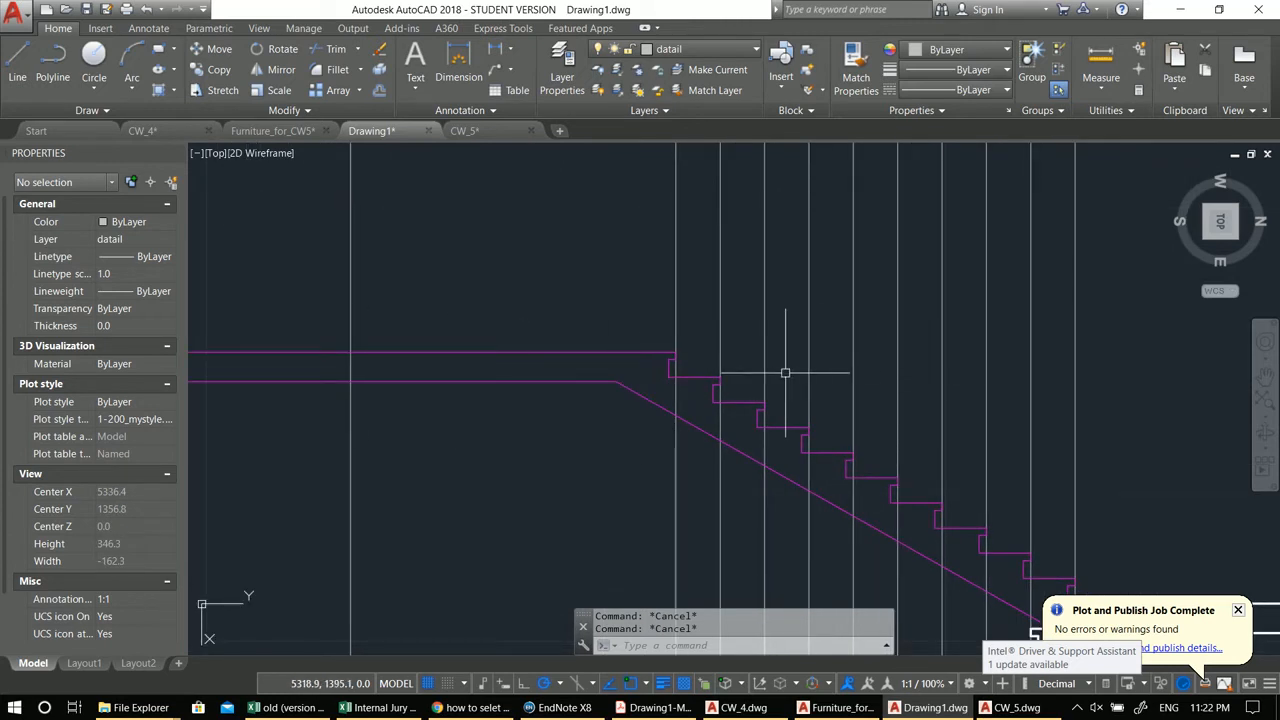
pyautogui.moveTo(681, 373); pyautogui.dragTo(808, 373, button='middle')
pyautogui.scroll(-2, 692, 387)
pyautogui.moveTo(692, 387); pyautogui.dragTo(643, 384, button='middle')
pyautogui.scroll(2, 661, 398)
pyautogui.scroll(-2, 661, 398)
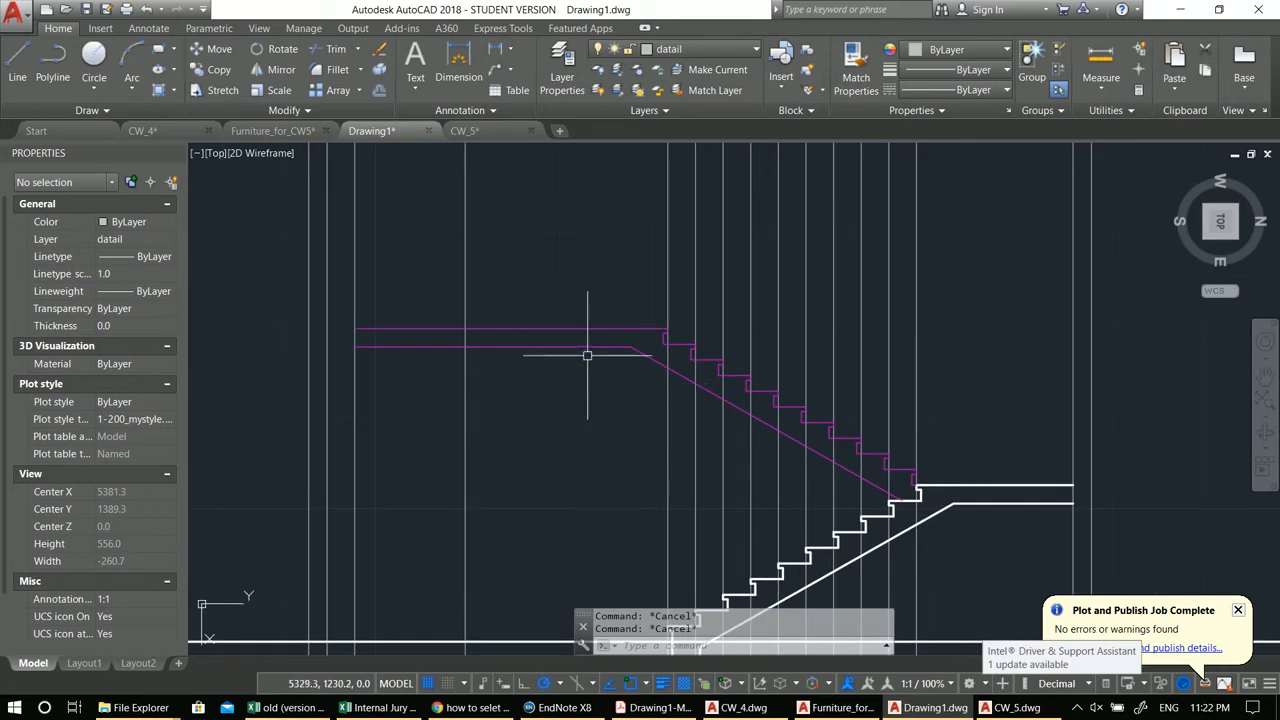
pyautogui.scroll(2, 565, 335)
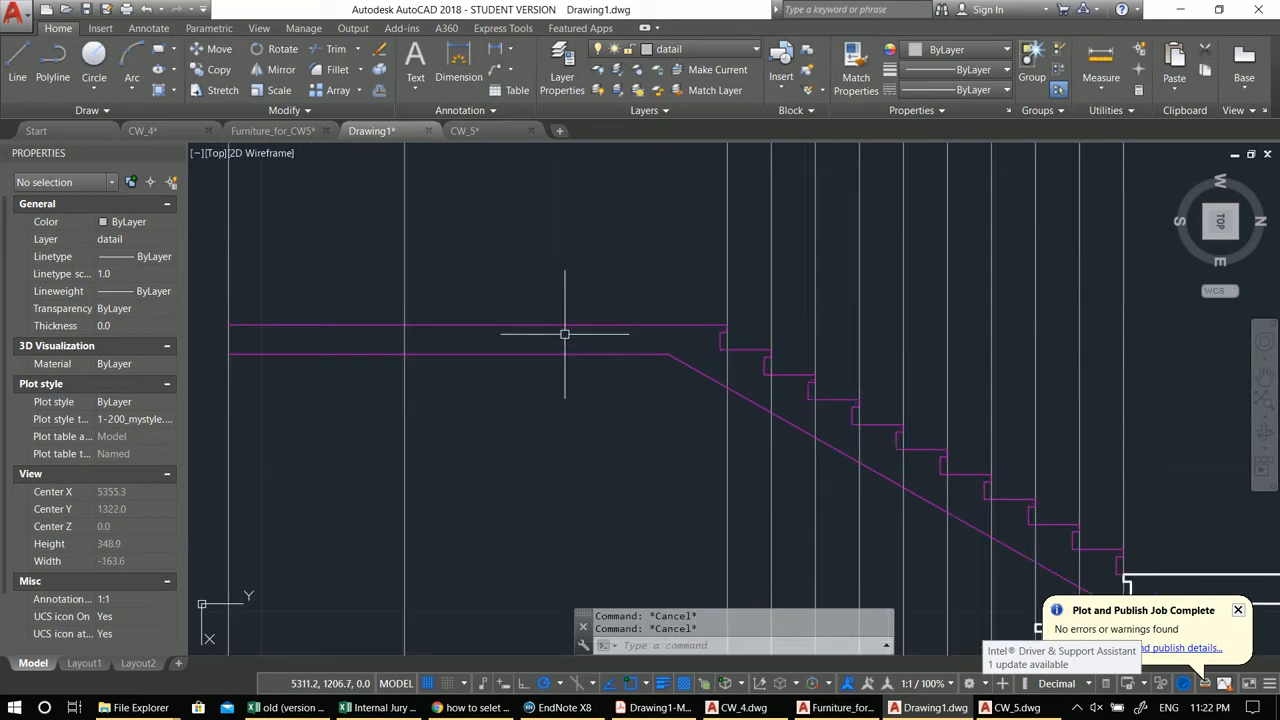
# Step: Offset the upper flight's landing underside polyline downward with the Offset command
pyautogui.write('o')
pyautogui.press('Return')
pyautogui.press('Return')
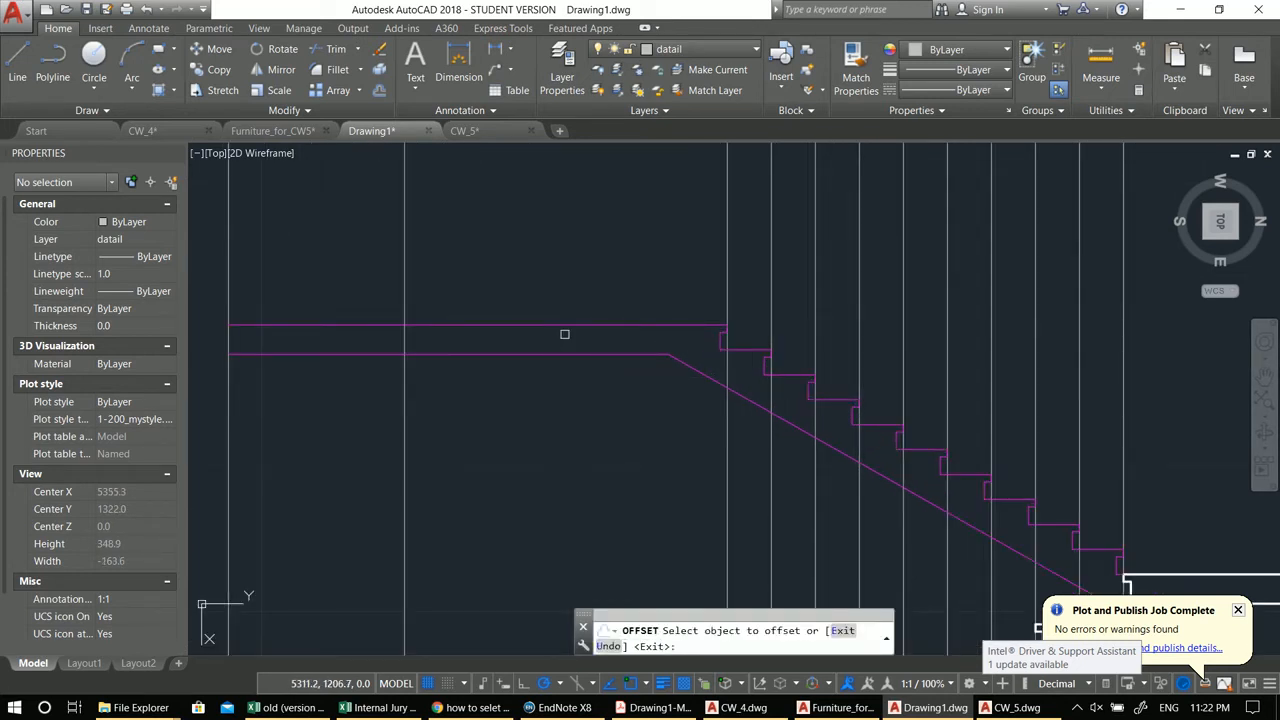
pyautogui.click(549, 325)
pyautogui.click(554, 521)
pyautogui.press('Escape')
pyautogui.click(577, 352)
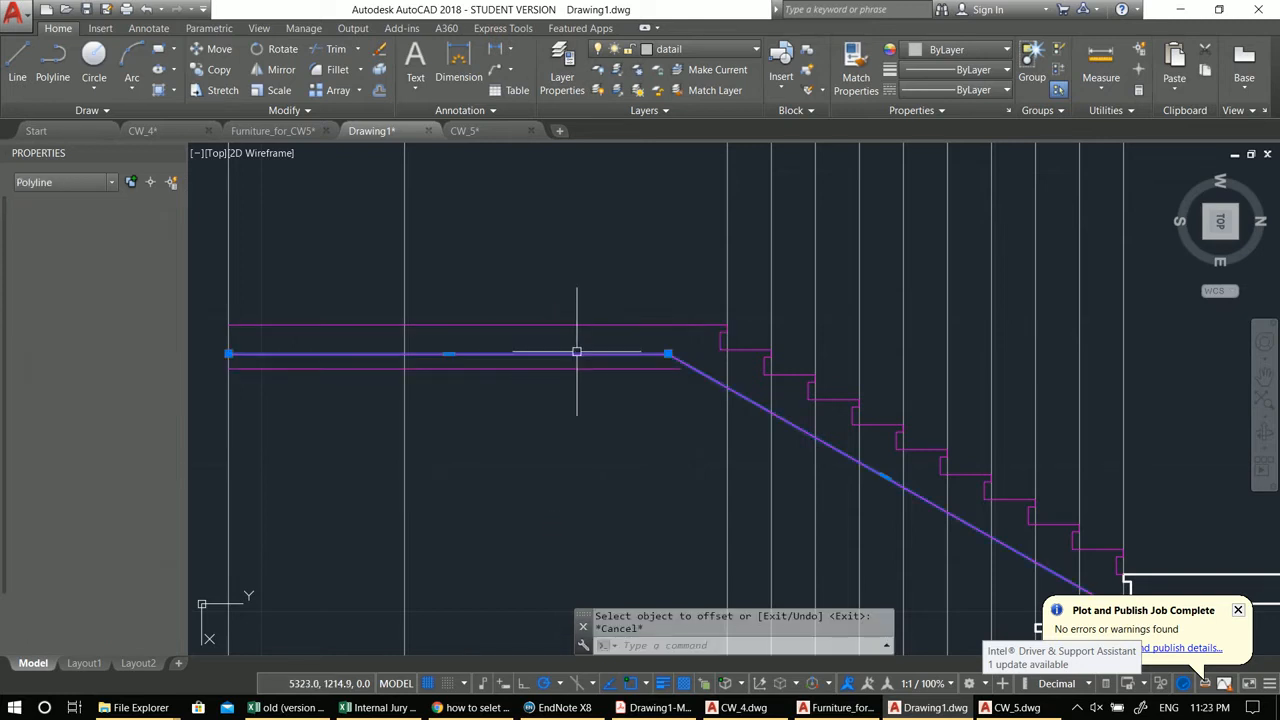
pyautogui.press('Escape')
# Step: Try to extend the offset landing line
pyautogui.write('ex')
pyautogui.press('Return')
# Step: Trim the sloped end of the original landing underside line and erase its remaining horizontal segment
pyautogui.press('Return')
pyautogui.click(656, 369)
pyautogui.press('Escape')
pyautogui.press('Escape')
pyautogui.write('tr')
pyautogui.press('Return')
pyautogui.press('Return')
pyautogui.click(672, 358)
pyautogui.press('Escape')
pyautogui.click(666, 354)
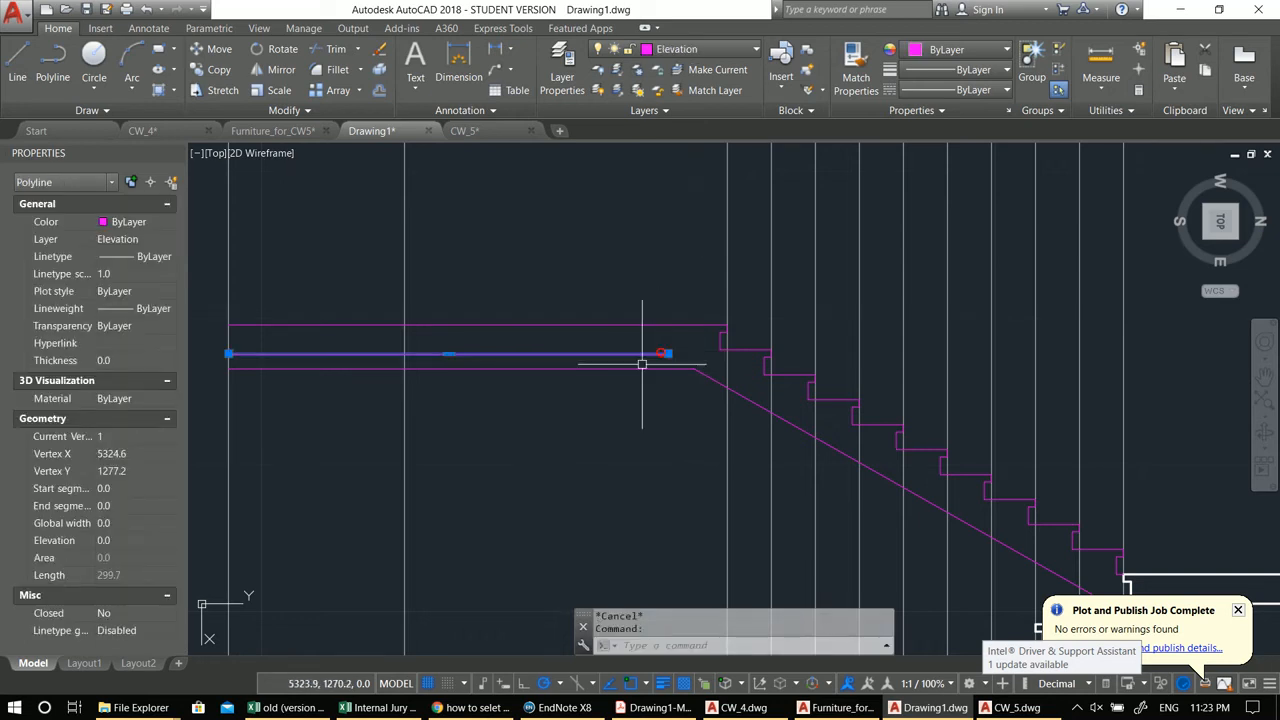
pyautogui.write('e')
pyautogui.press('Return')
# Step: Trim the line ends where the lower flight's sloped underside meets the first landing
pyautogui.scroll(-5, 520, 430)
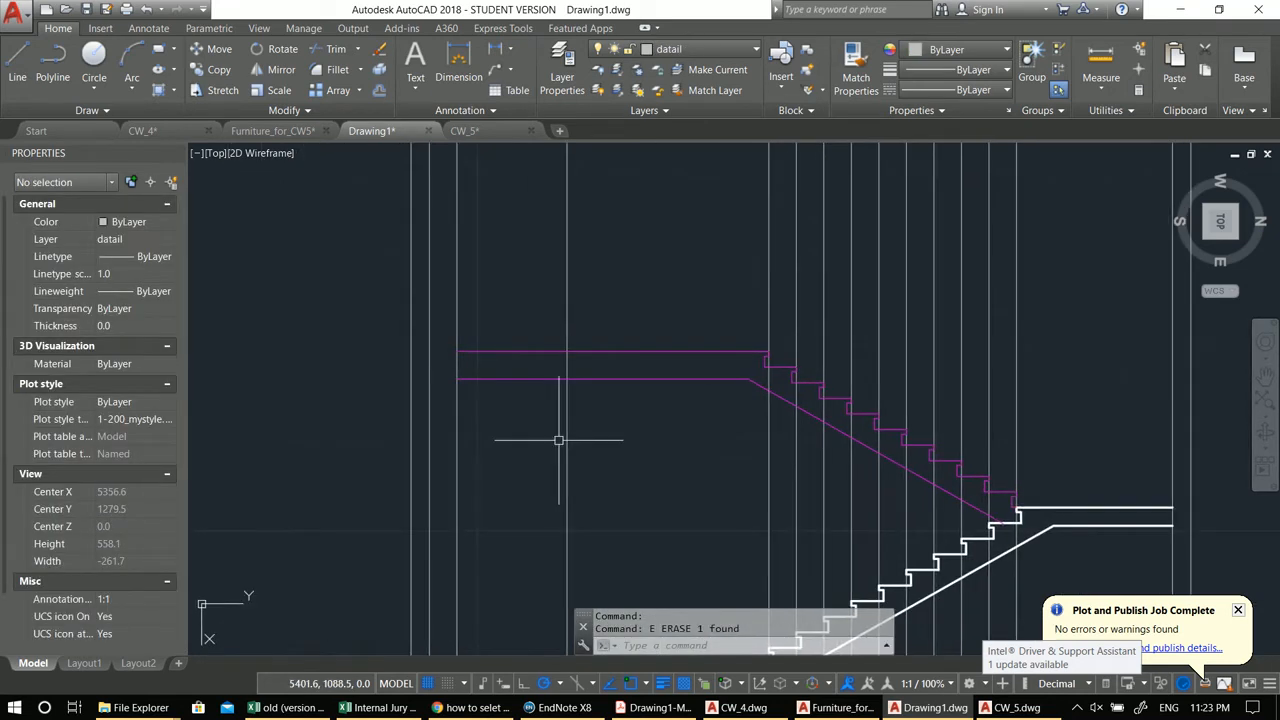
pyautogui.press('Escape')
pyautogui.scroll(2, 501, 411)
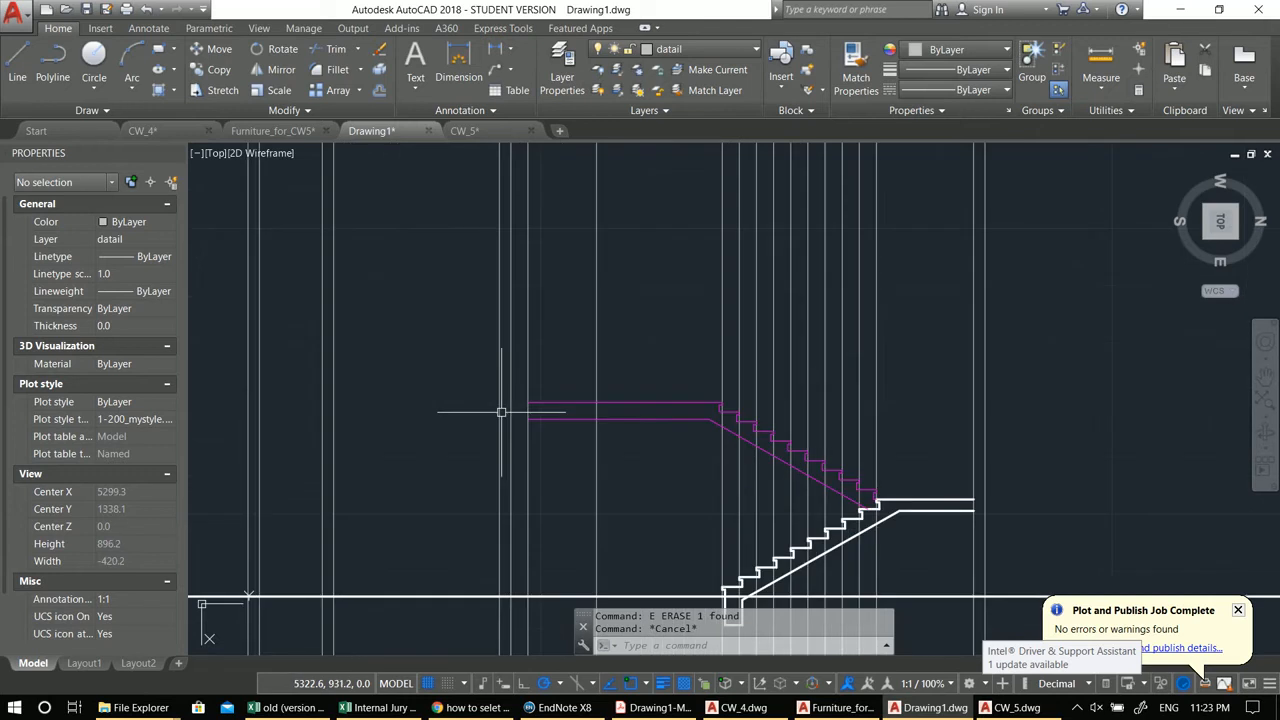
pyautogui.moveTo(499, 411); pyautogui.dragTo(609, 443, button='middle')
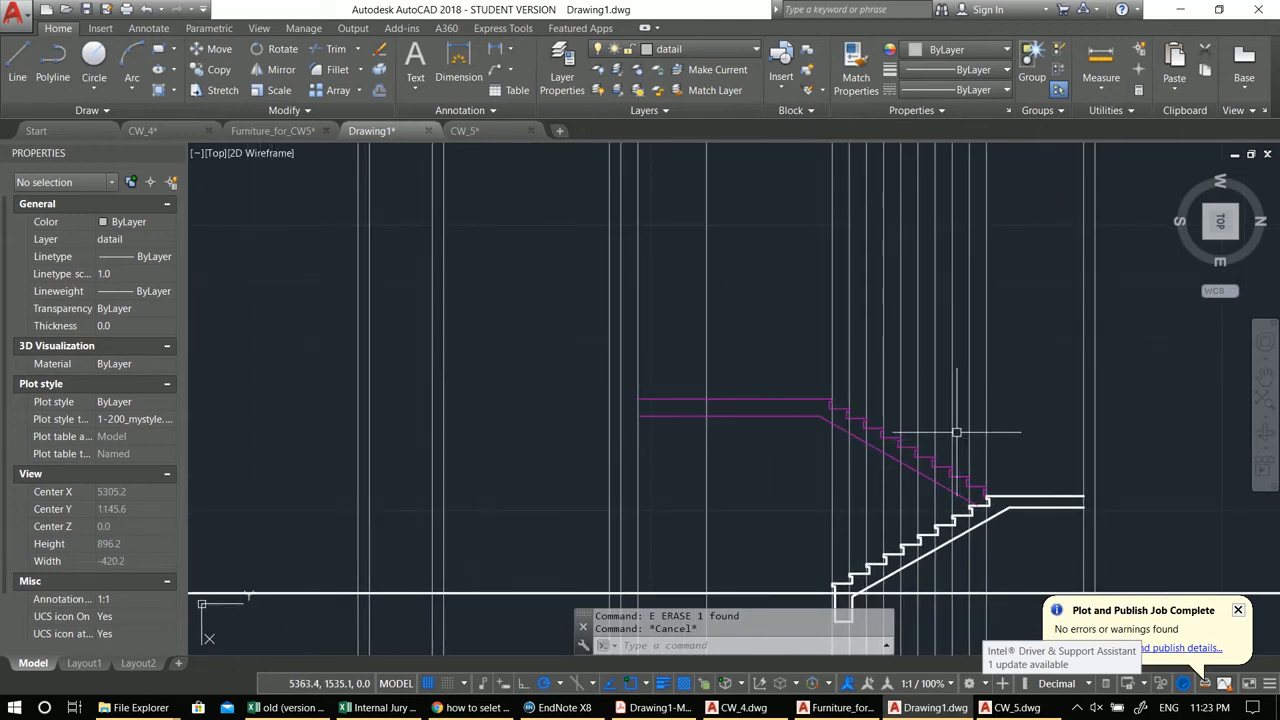
pyautogui.scroll(-4, 957, 432)
pyautogui.scroll(10, 785, 530)
pyautogui.write('tr')
pyautogui.press('Return')
pyautogui.press('Return')
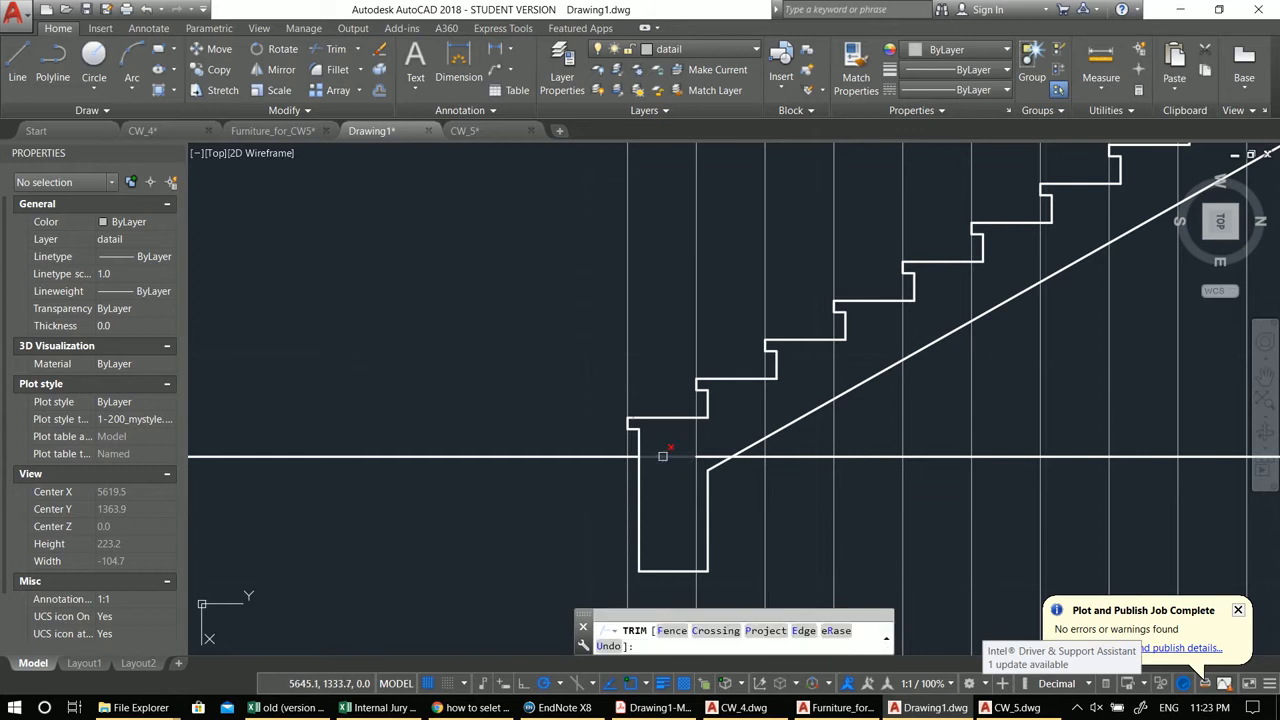
pyautogui.click(715, 452)
pyautogui.click(711, 459)
pyautogui.scroll(-6, 713, 456)
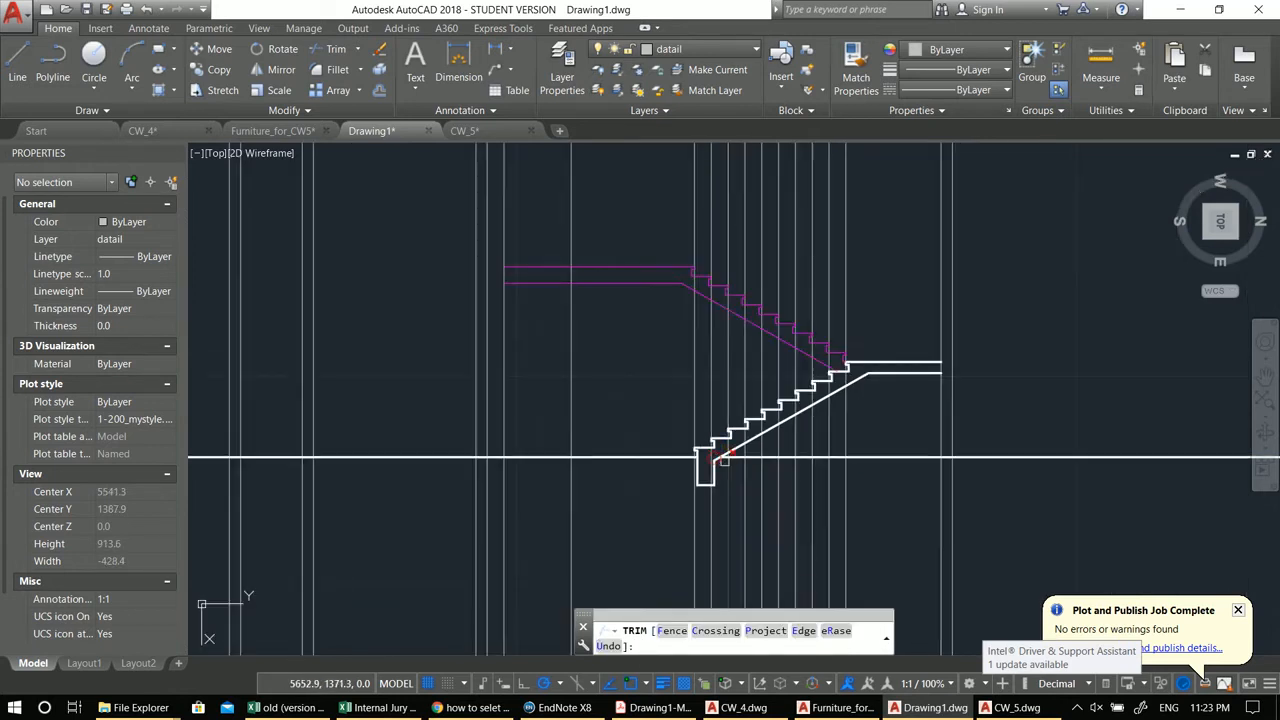
pyautogui.press('Escape')
pyautogui.press('Escape')
# Step: Navigate across the drawing to the floor plan's staircase area
pyautogui.moveTo(690, 405); pyautogui.dragTo(715, 487, button='middle')
pyautogui.moveTo(575, 419)
pyautogui.mouseDown(button='middle')
pyautogui.moveTo(858, 474)
pyautogui.moveTo(824, 459)
pyautogui.mouseUp(button='middle')
pyautogui.scroll(-4, 803, 431)
pyautogui.scroll(4, 804, 446)
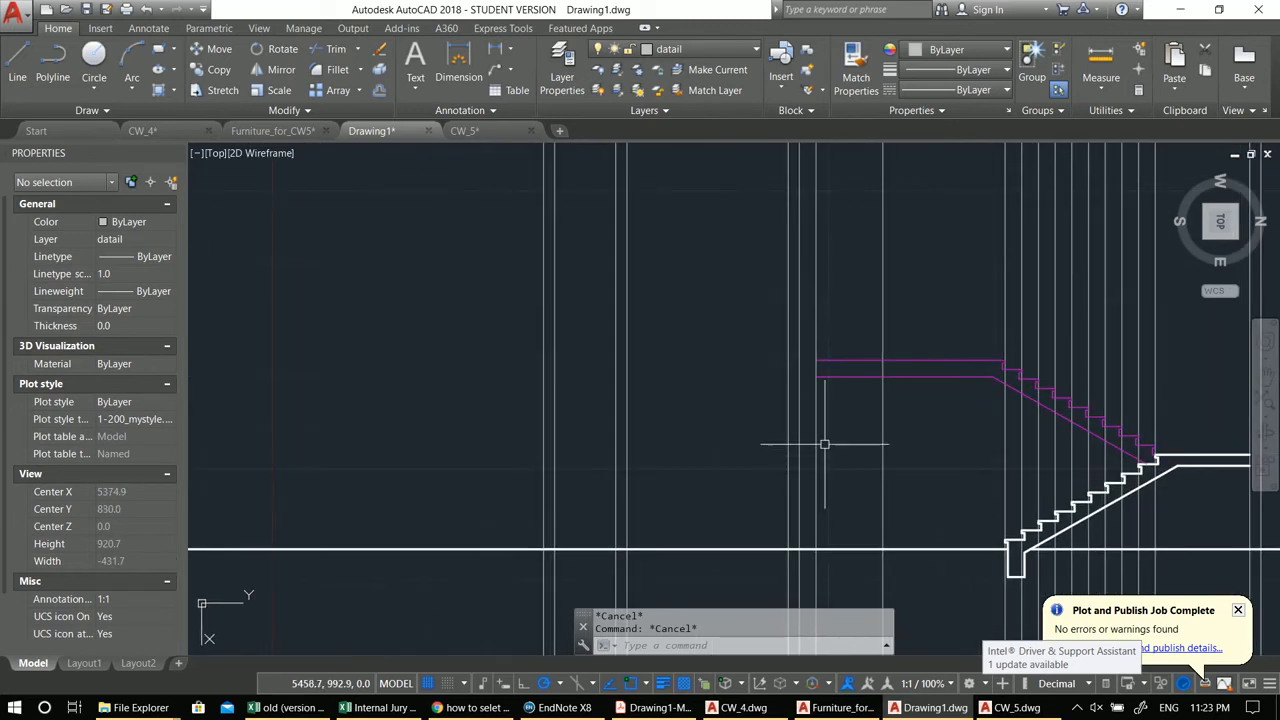
pyautogui.scroll(-8, 816, 468)
pyautogui.moveTo(800, 301); pyautogui.dragTo(789, 423, button='middle')
pyautogui.scroll(6, 792, 326)
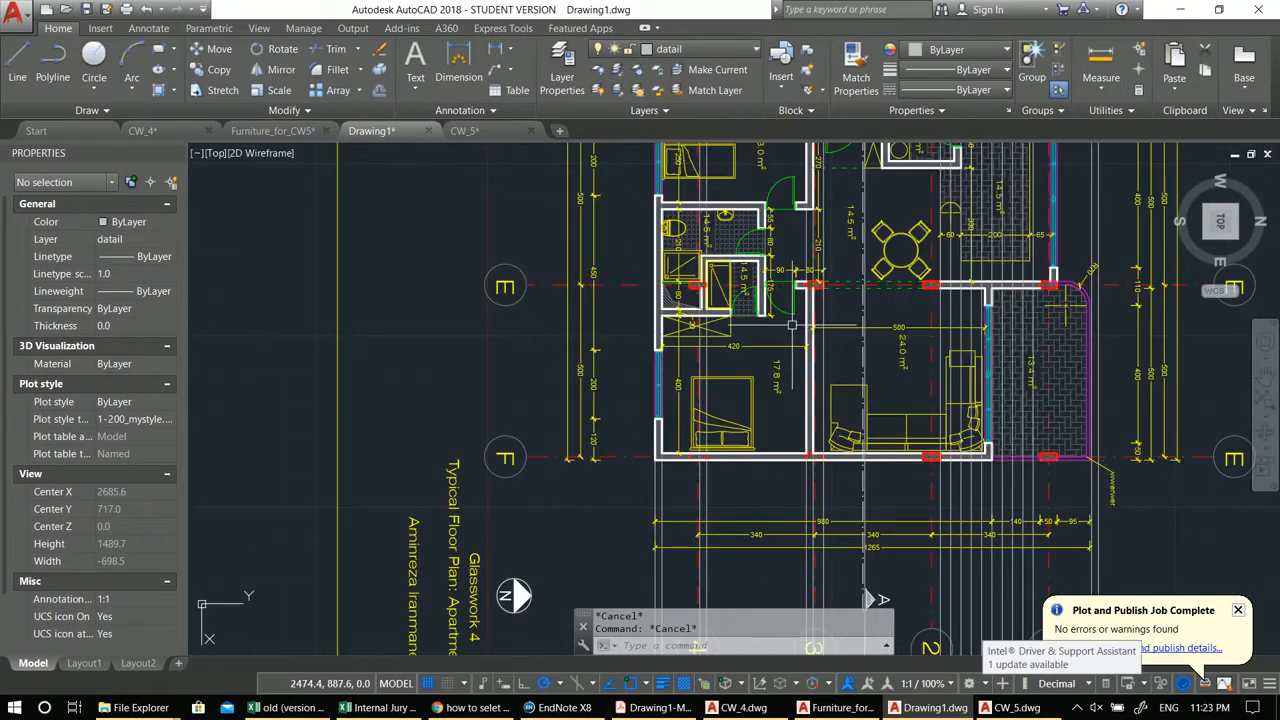
pyautogui.scroll(4, 803, 278)
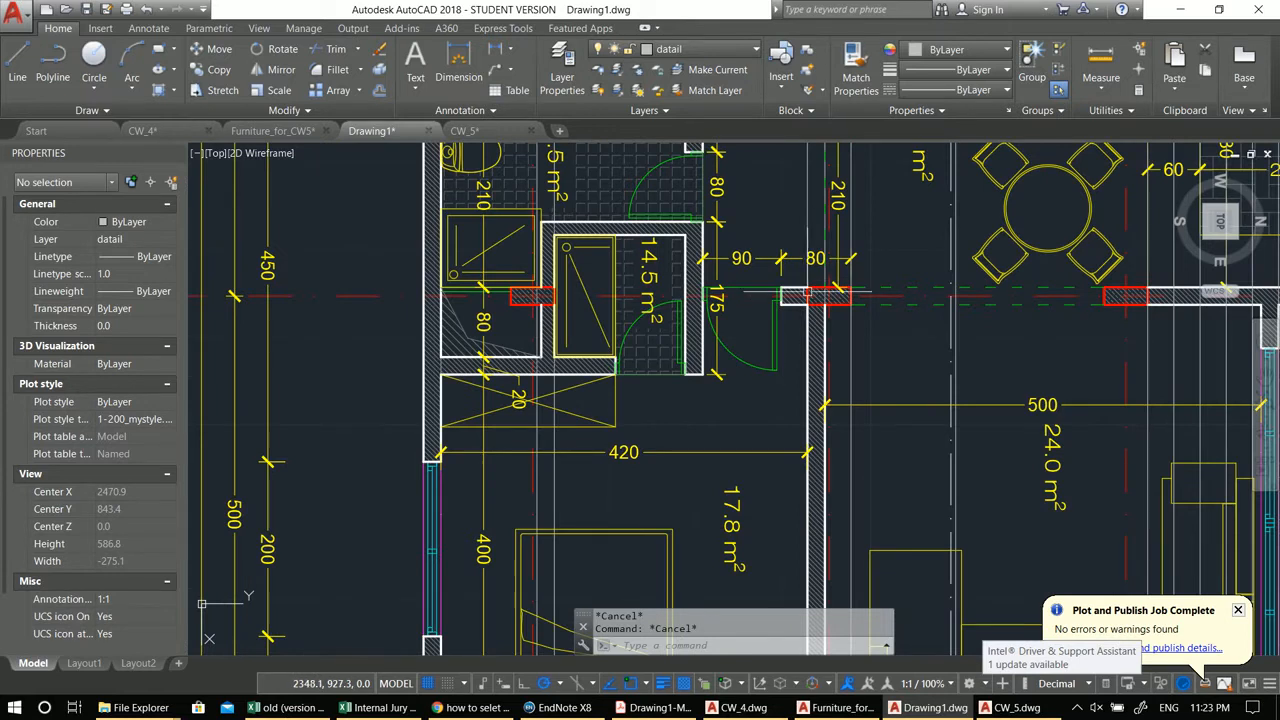
pyautogui.scroll(-3, 808, 292)
pyautogui.scroll(-1, 598, 423)
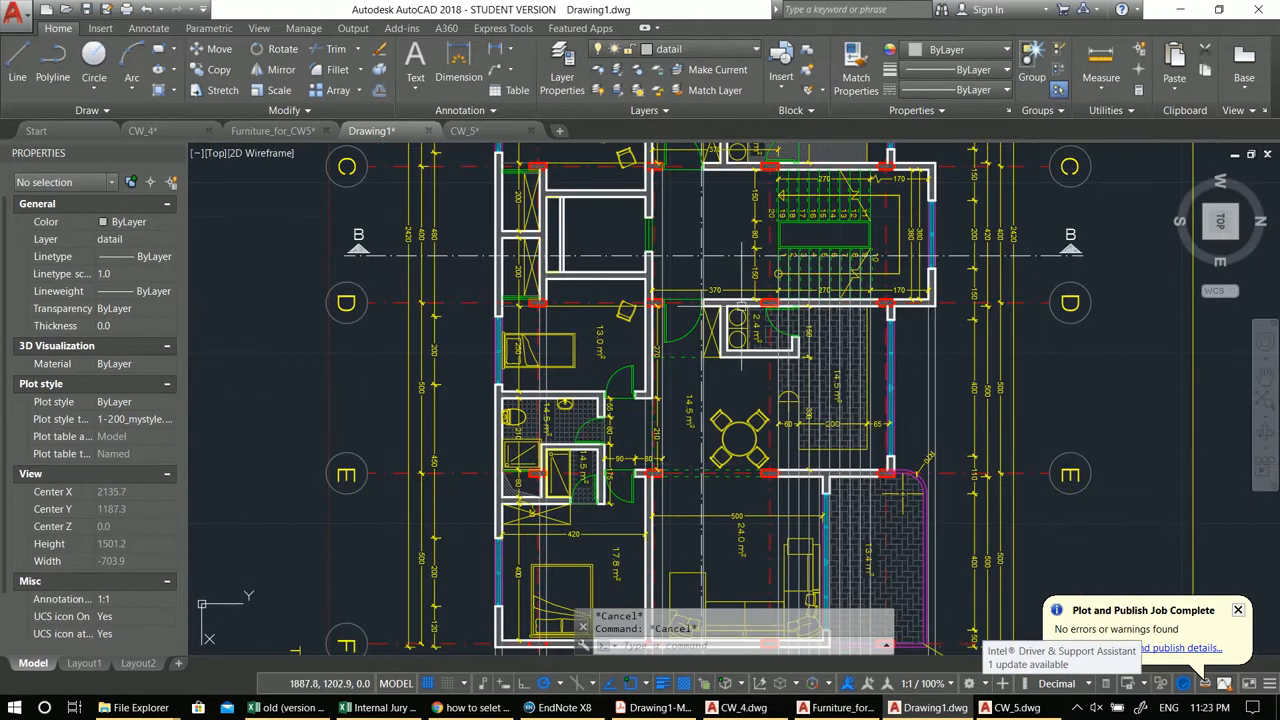
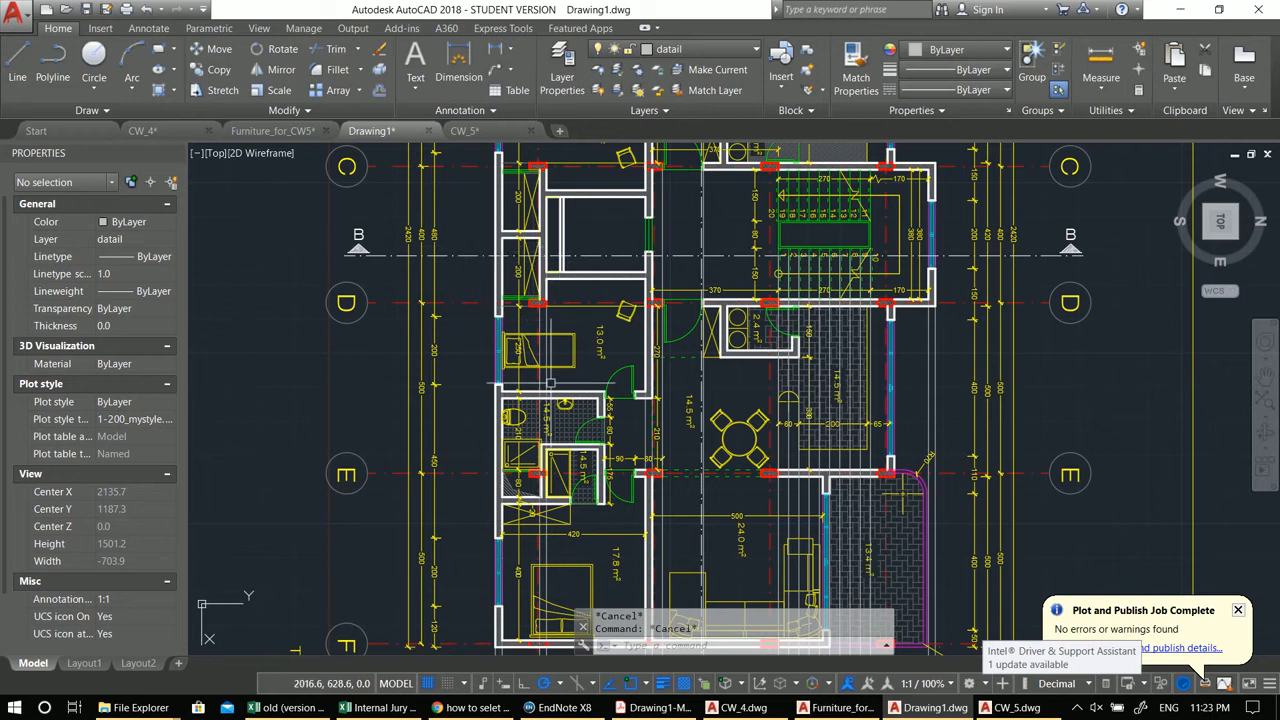
# Step: Draw a vertical line 310 units up from the ground line to the left of the stair section
pyautogui.scroll(-6, 550, 383)
pyautogui.moveTo(556, 540); pyautogui.dragTo(560, 172, button='middle')
pyautogui.scroll(4, 563, 300)
pyautogui.scroll(2, 548, 277)
pyautogui.scroll(-4, 549, 277)
pyautogui.moveTo(553, 292); pyautogui.dragTo(620, 451, button='middle')
pyautogui.scroll(2, 620, 451)
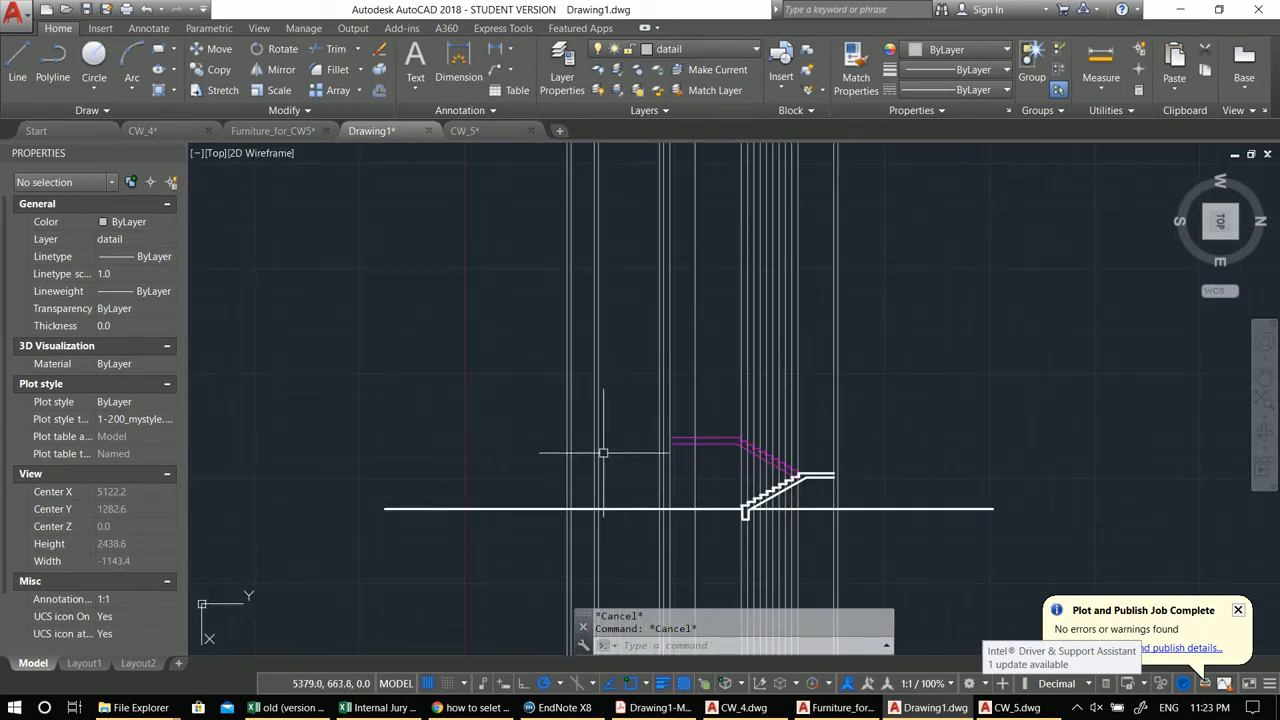
pyautogui.scroll(4, 580, 490)
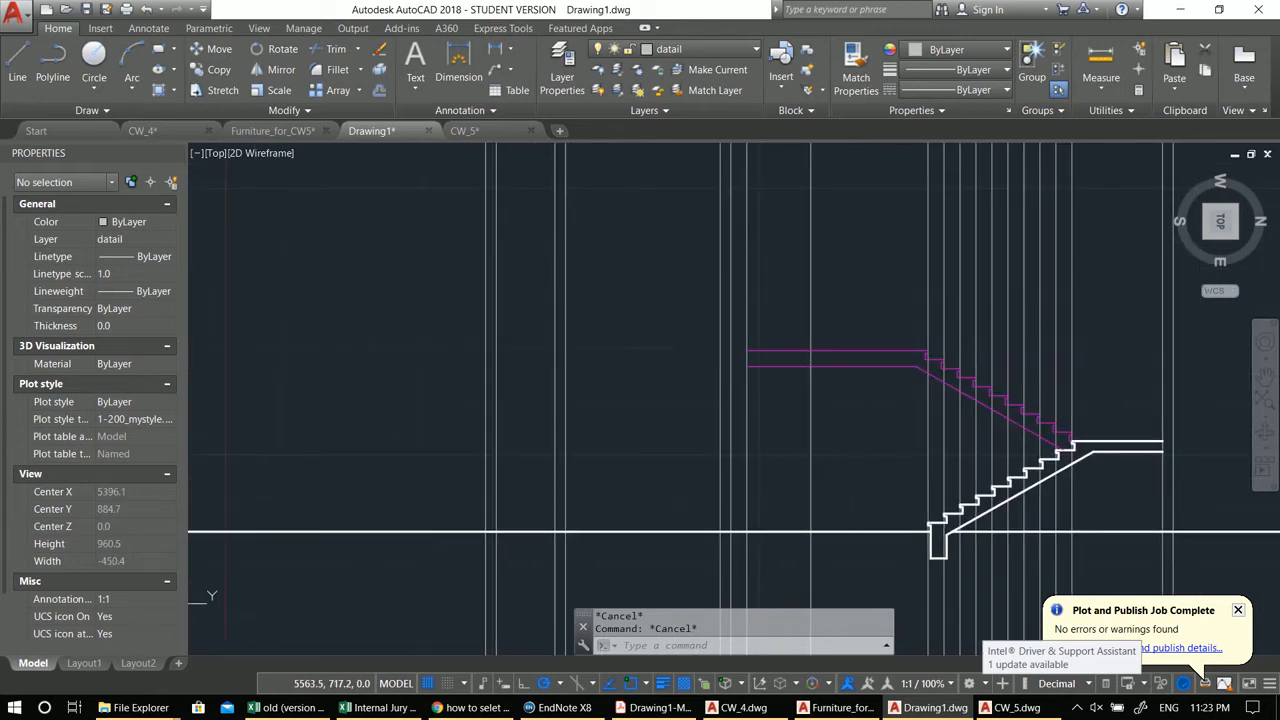
pyautogui.moveTo(595, 471); pyautogui.dragTo(630, 473, button='middle')
pyautogui.moveTo(720, 487); pyautogui.dragTo(690, 490, button='middle')
pyautogui.write('l')
pyautogui.press('Return')
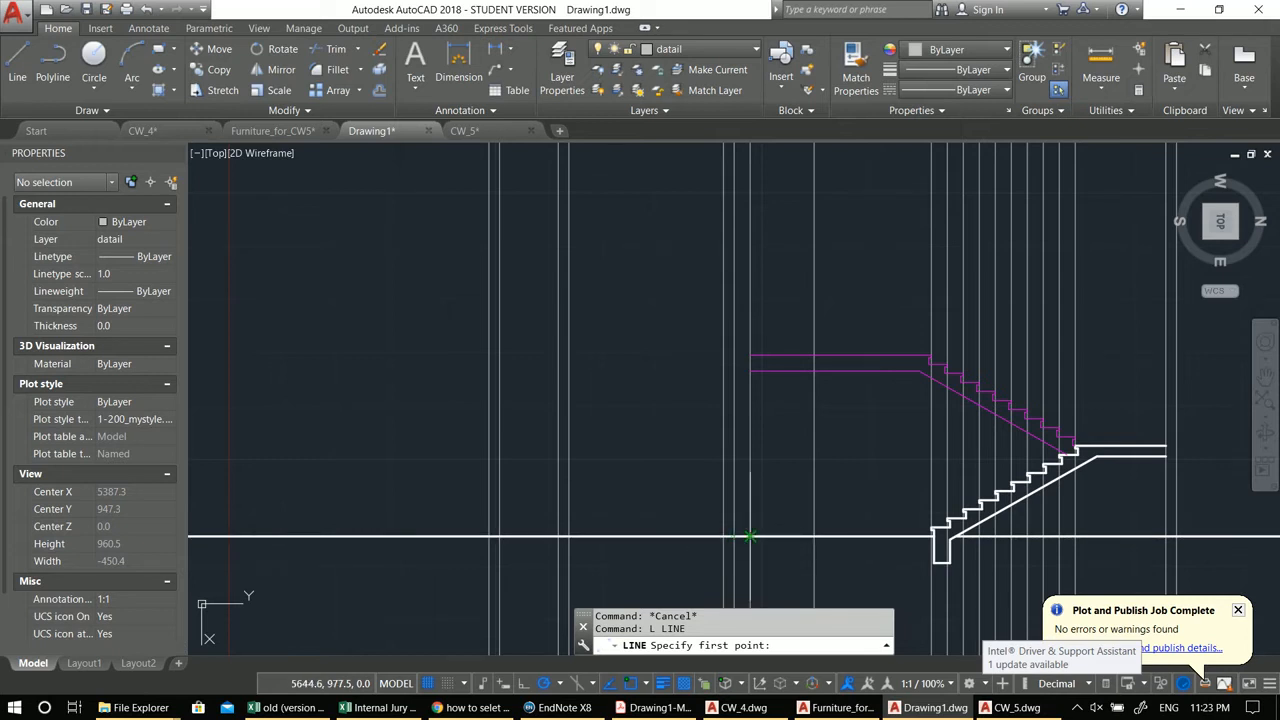
pyautogui.scroll(-5, 749, 537)
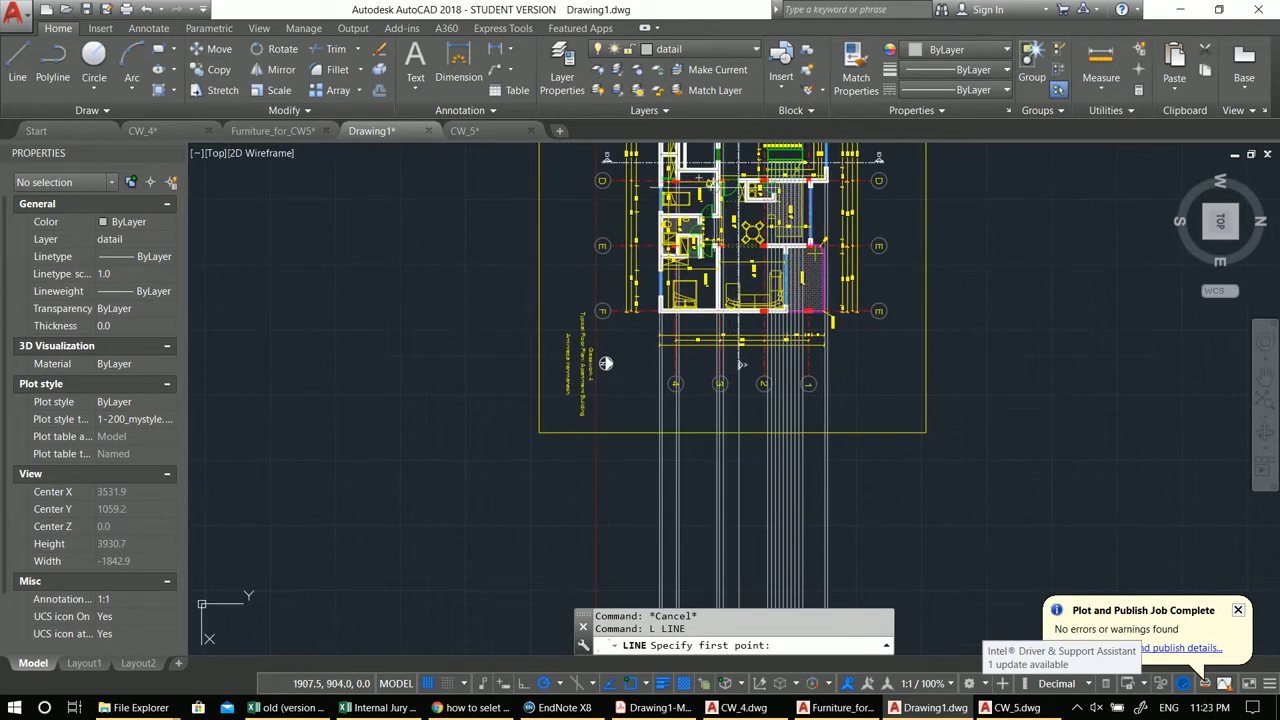
pyautogui.scroll(6, 730, 340)
pyautogui.scroll(4, 699, 290)
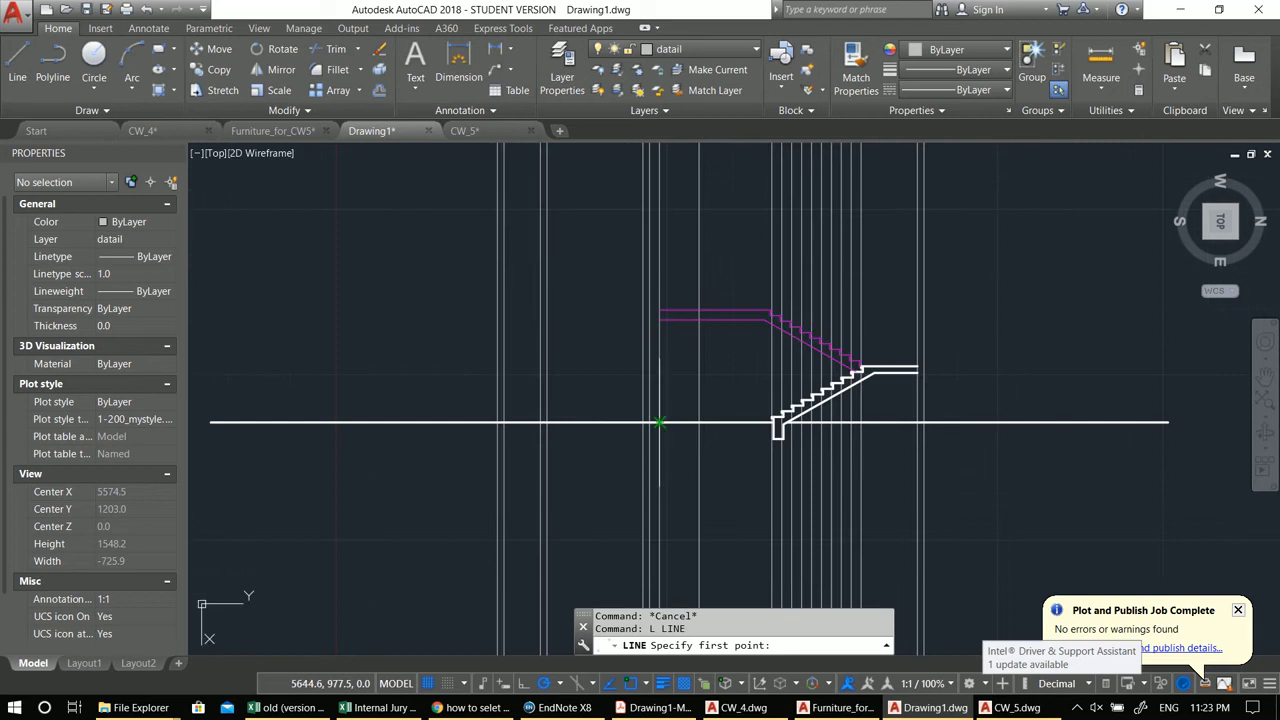
pyautogui.click(659, 422)
pyautogui.scroll(4, 660, 312)
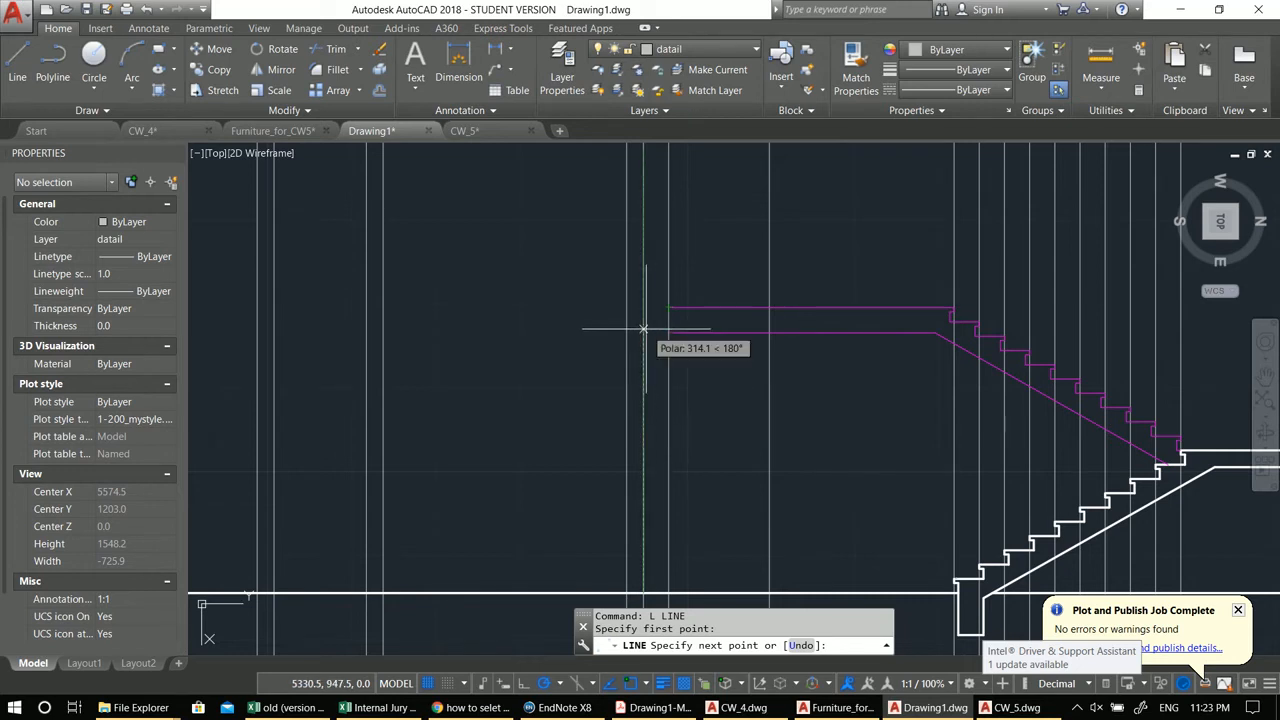
pyautogui.click(643, 332)
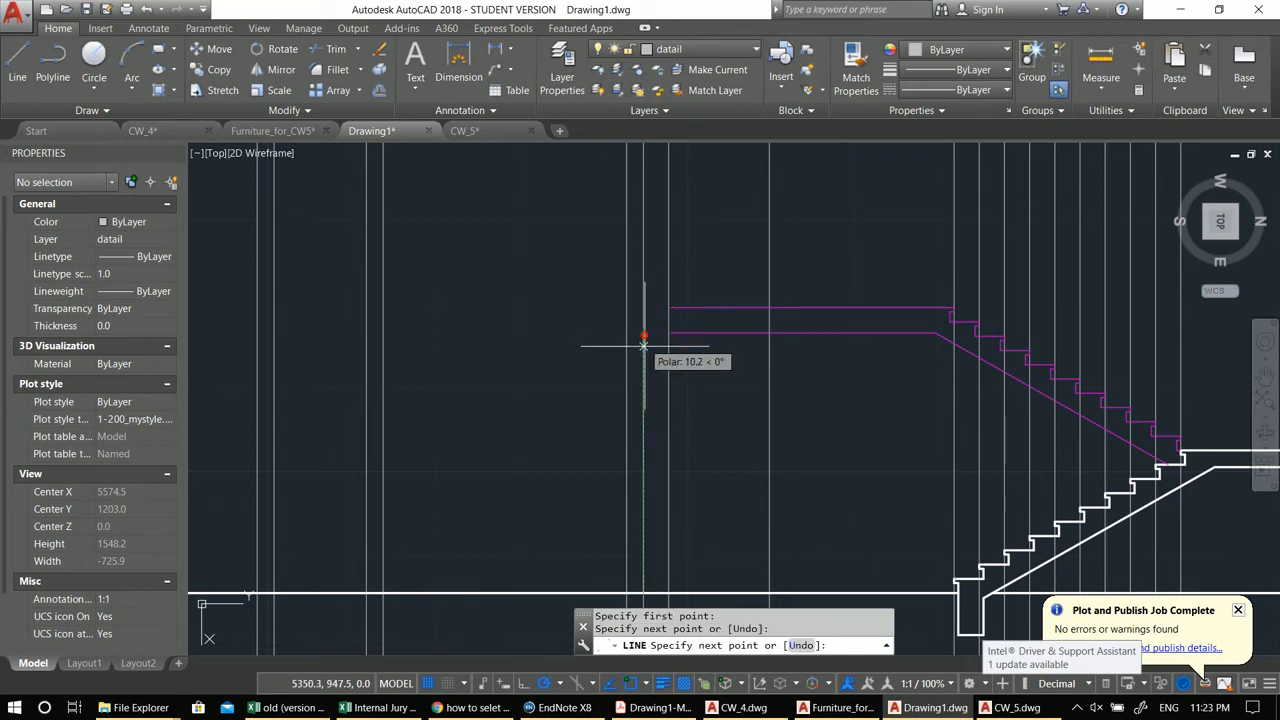
pyautogui.press('Escape')
# Step: Move the new vertical line onto the wall layer
pyautogui.click(643, 364)
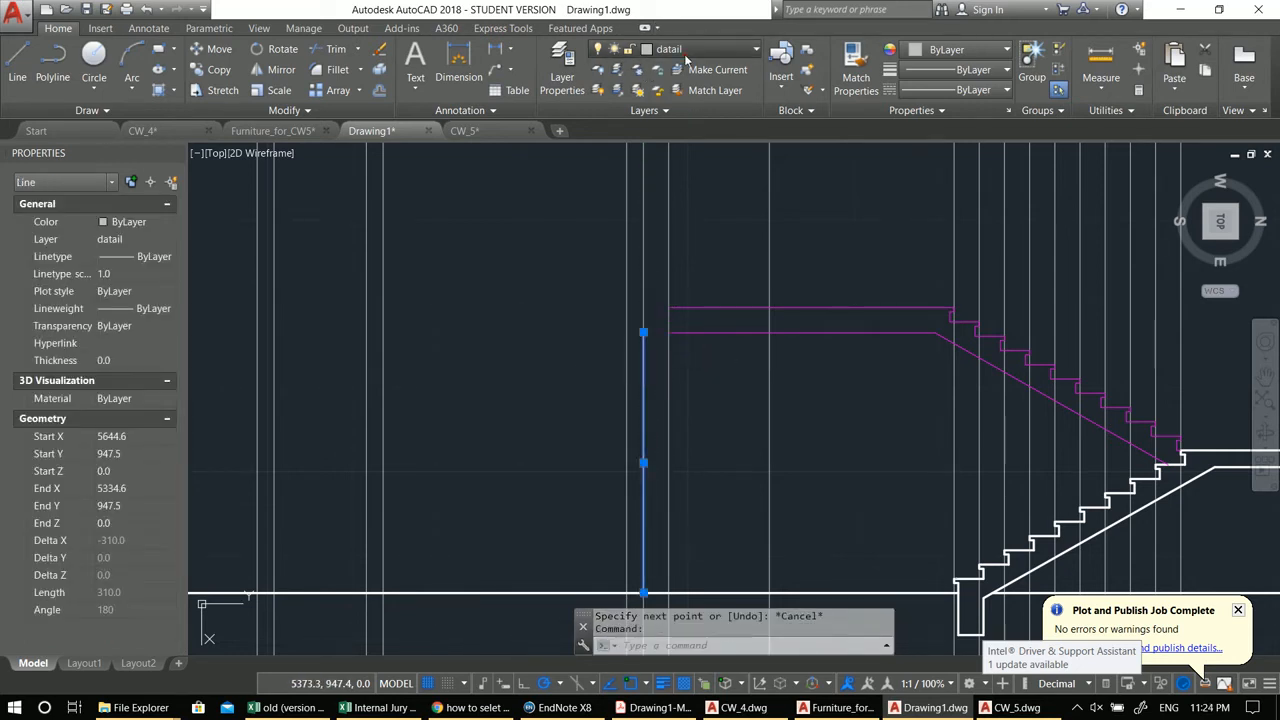
pyautogui.click(660, 49)
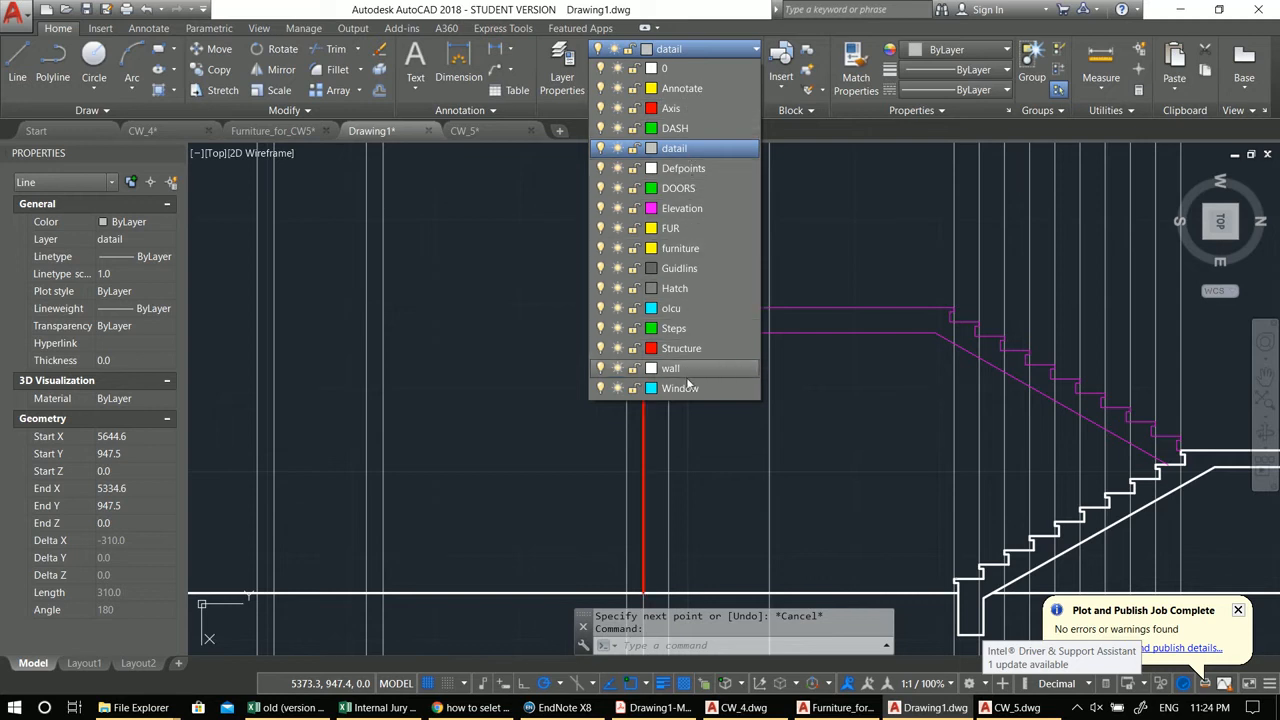
pyautogui.click(683, 377)
pyautogui.press('Escape')
# Step: Copy the vertical wall line further left along the ground line
pyautogui.moveTo(657, 423); pyautogui.dragTo(707, 392, button='middle')
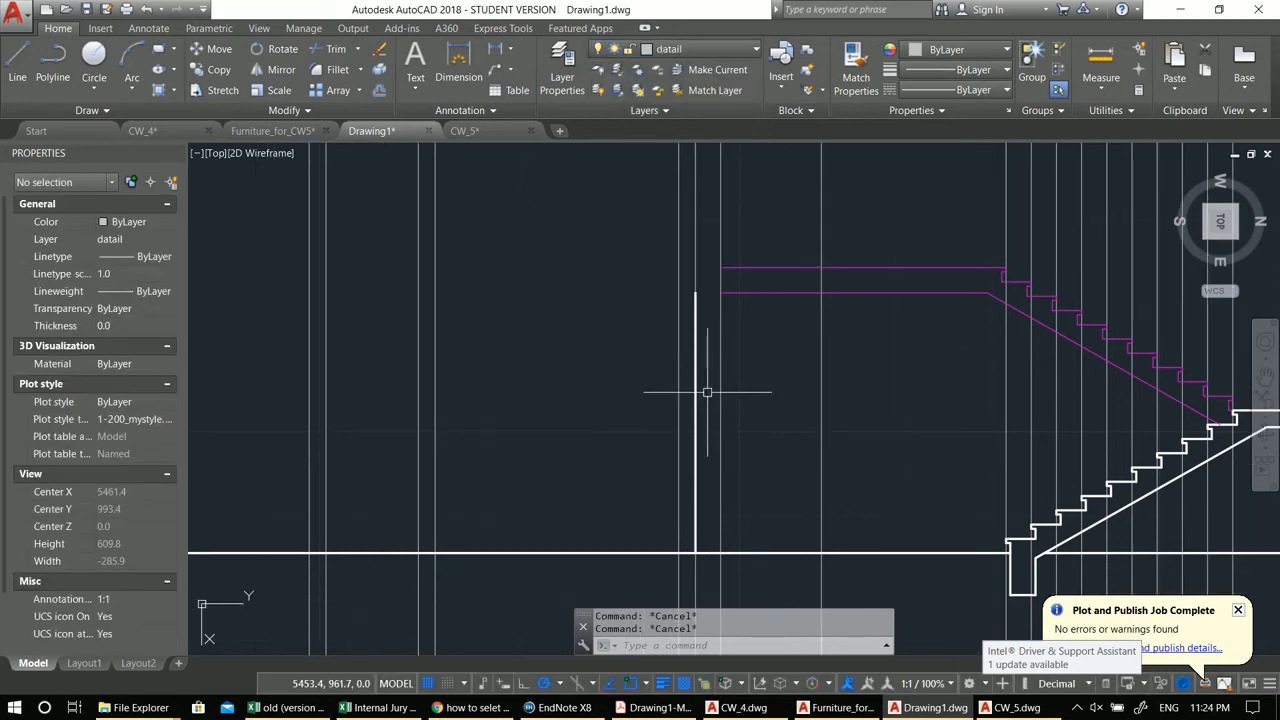
pyautogui.click(695, 438)
pyautogui.moveTo(695, 438); pyautogui.dragTo(717, 408, button='middle')
pyautogui.write('co')
pyautogui.press('Return')
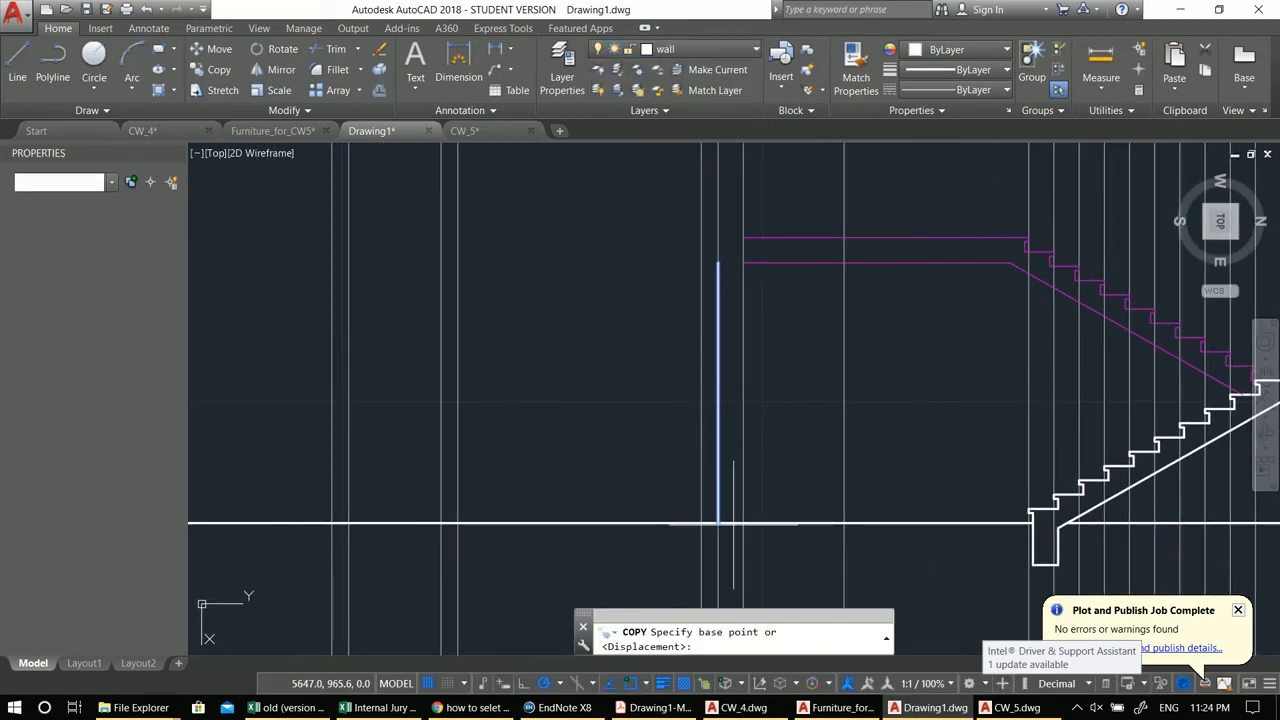
pyautogui.click(717, 522)
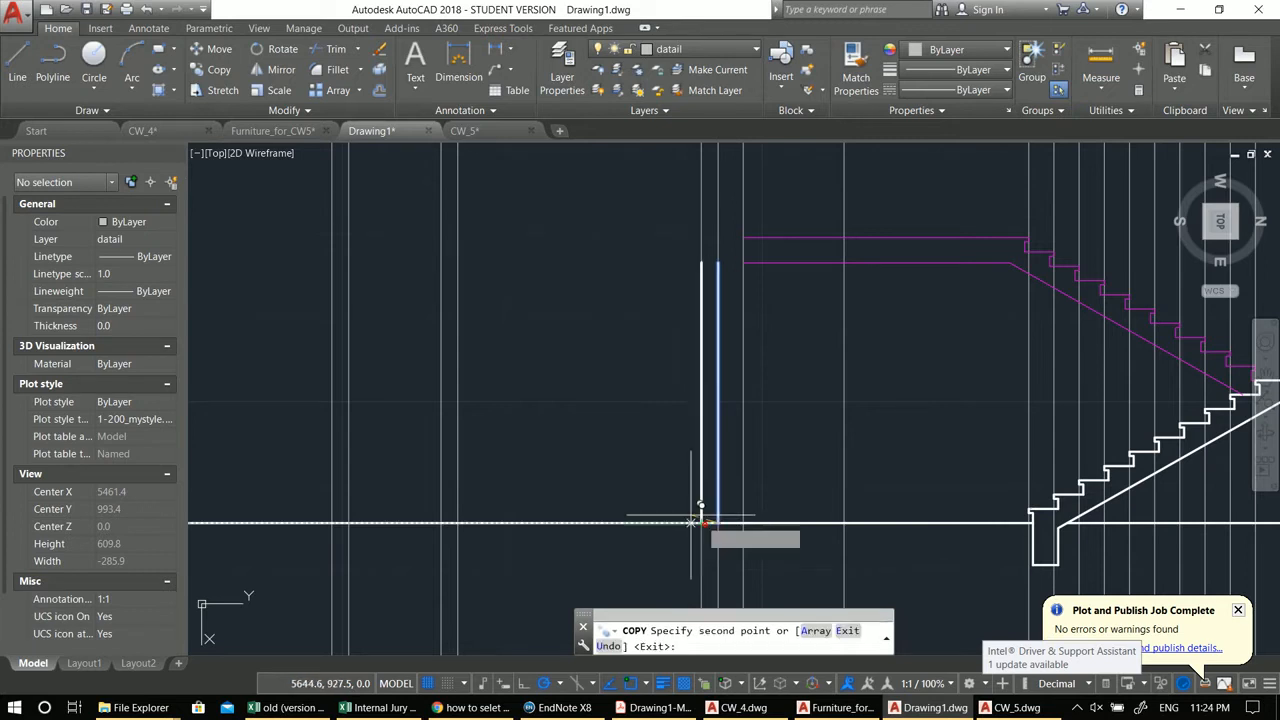
pyautogui.moveTo(600, 509); pyautogui.dragTo(770, 445, button='middle')
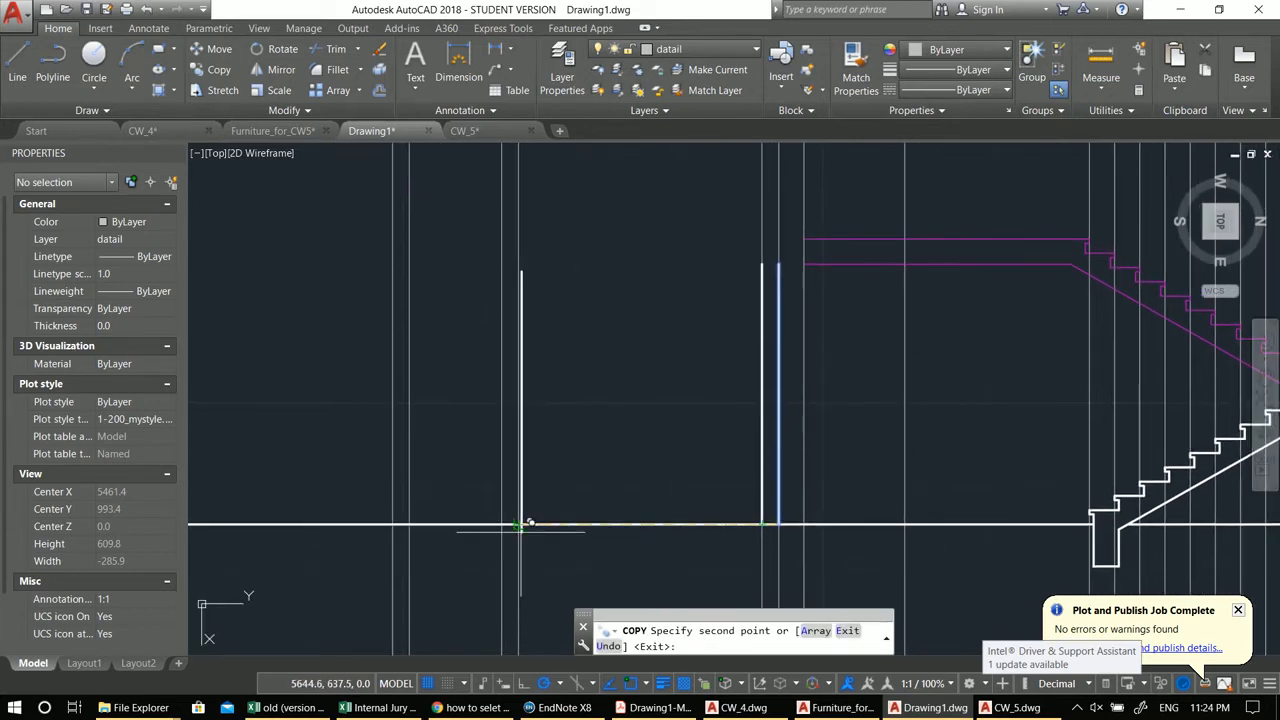
pyautogui.moveTo(512, 516); pyautogui.dragTo(460, 509, button='middle')
pyautogui.press('Escape')
pyautogui.press('Escape')
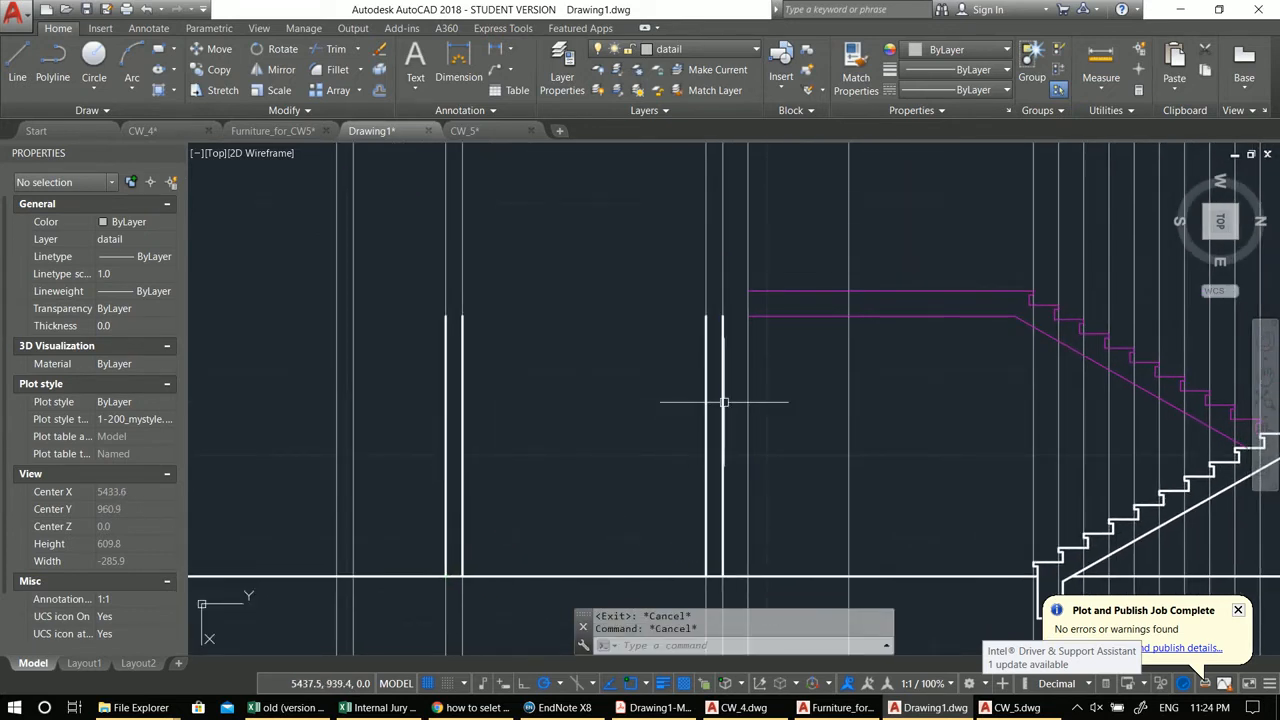
# Step: Copy the whole lower flight with its landing up, placing its base on the upper landing's floor line
pyautogui.scroll(-3, 643, 362)
pyautogui.moveTo(643, 362); pyautogui.dragTo(600, 357, button='middle')
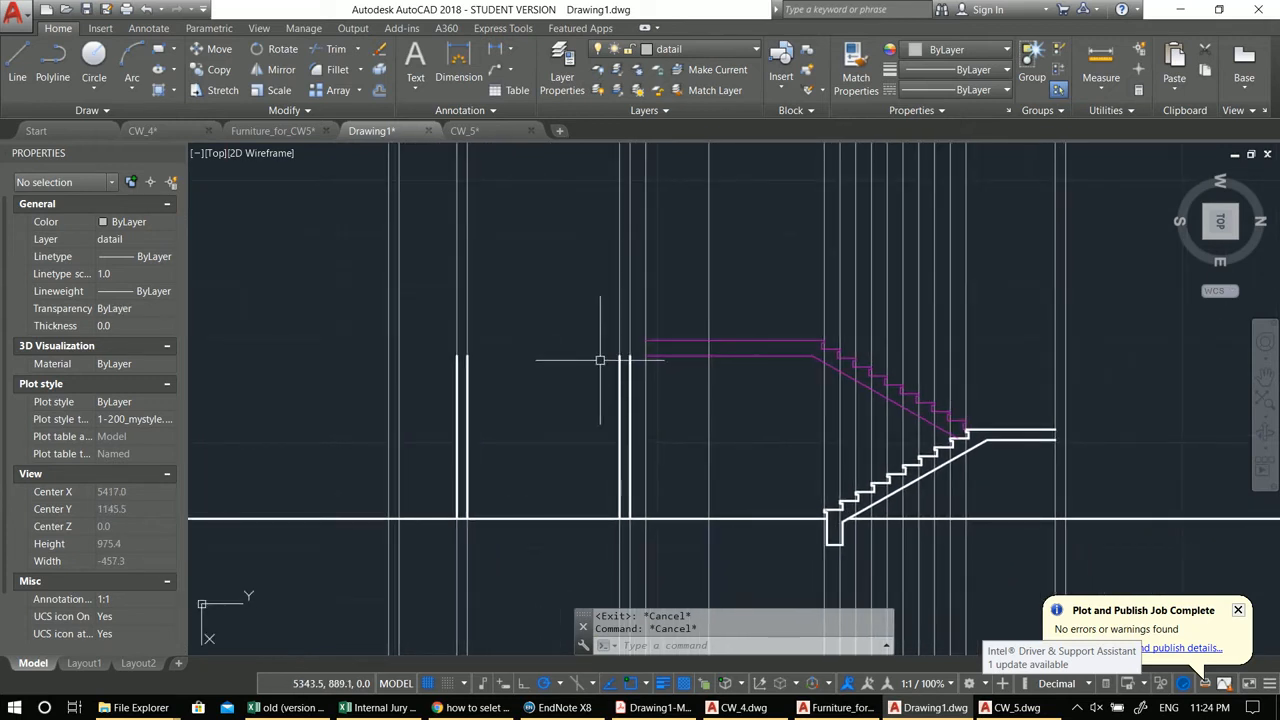
pyautogui.scroll(2, 614, 357)
pyautogui.moveTo(740, 367)
pyautogui.mouseDown(button='middle')
pyautogui.moveTo(758, 369)
pyautogui.moveTo(663, 371)
pyautogui.mouseUp(button='middle')
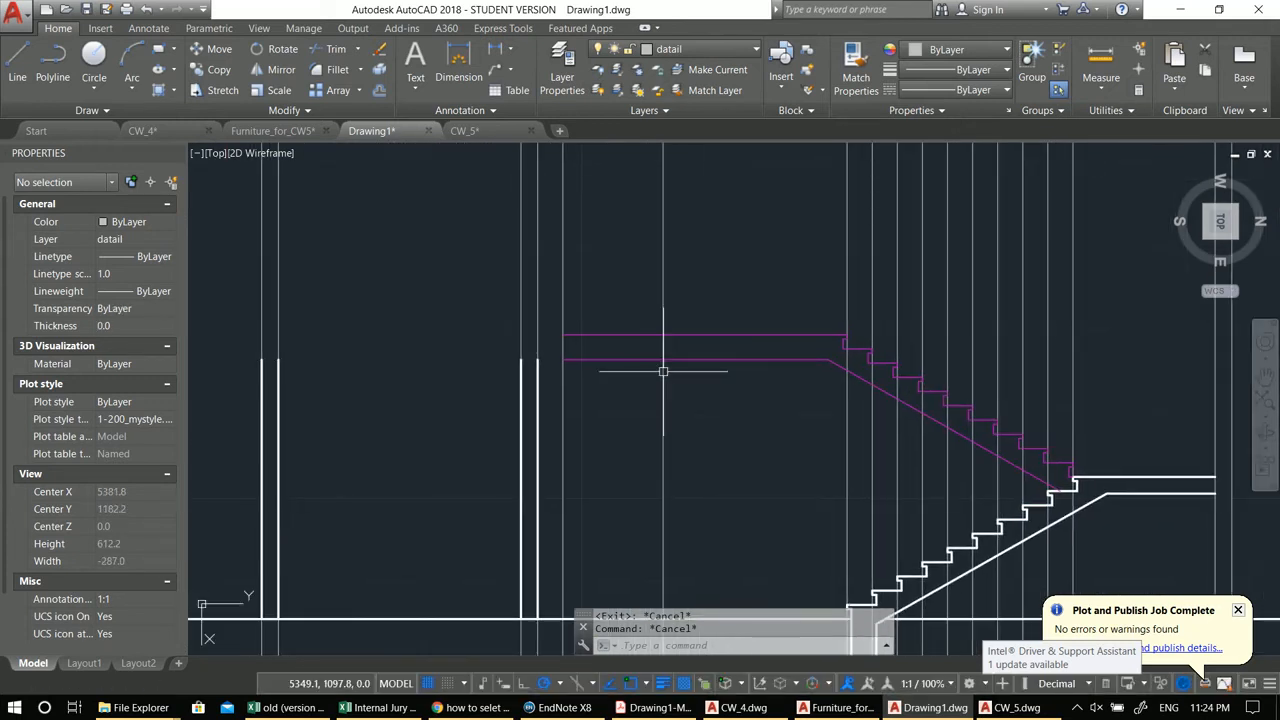
pyautogui.moveTo(851, 427)
pyautogui.mouseDown(button='middle')
pyautogui.moveTo(854, 480)
pyautogui.moveTo(834, 357)
pyautogui.mouseUp(button='middle')
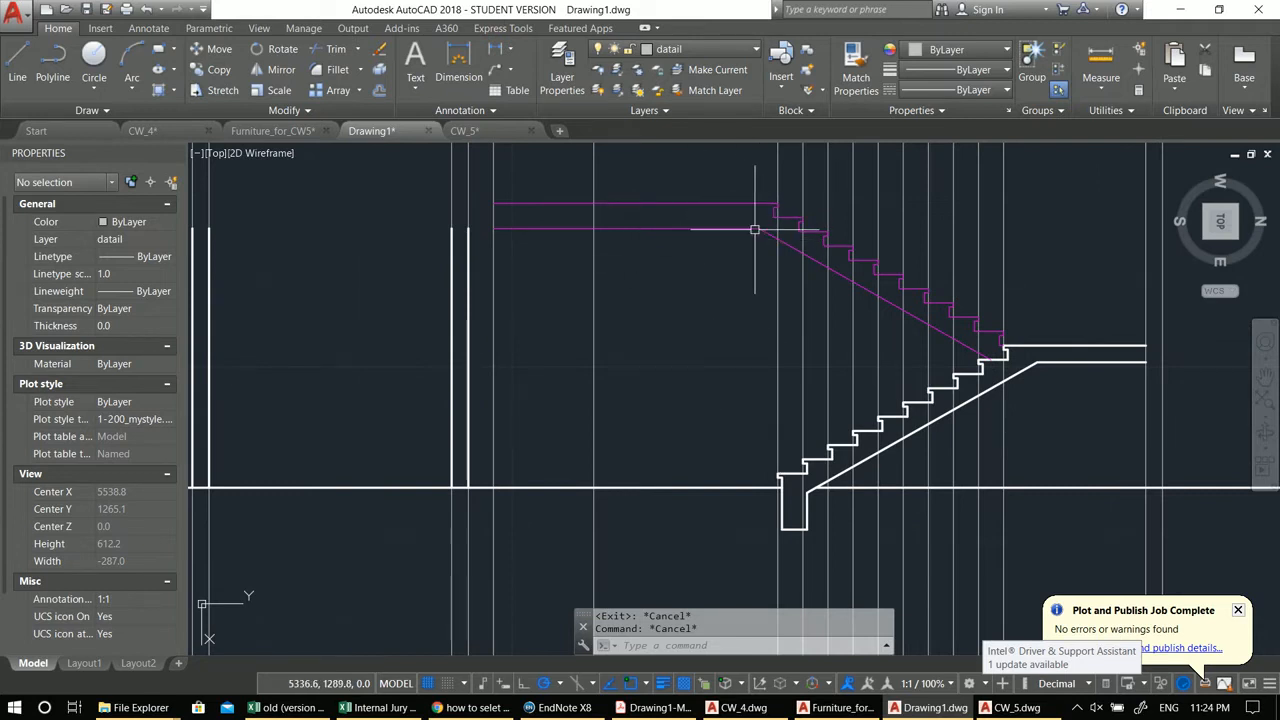
pyautogui.moveTo(755, 229); pyautogui.dragTo(753, 235, button='middle')
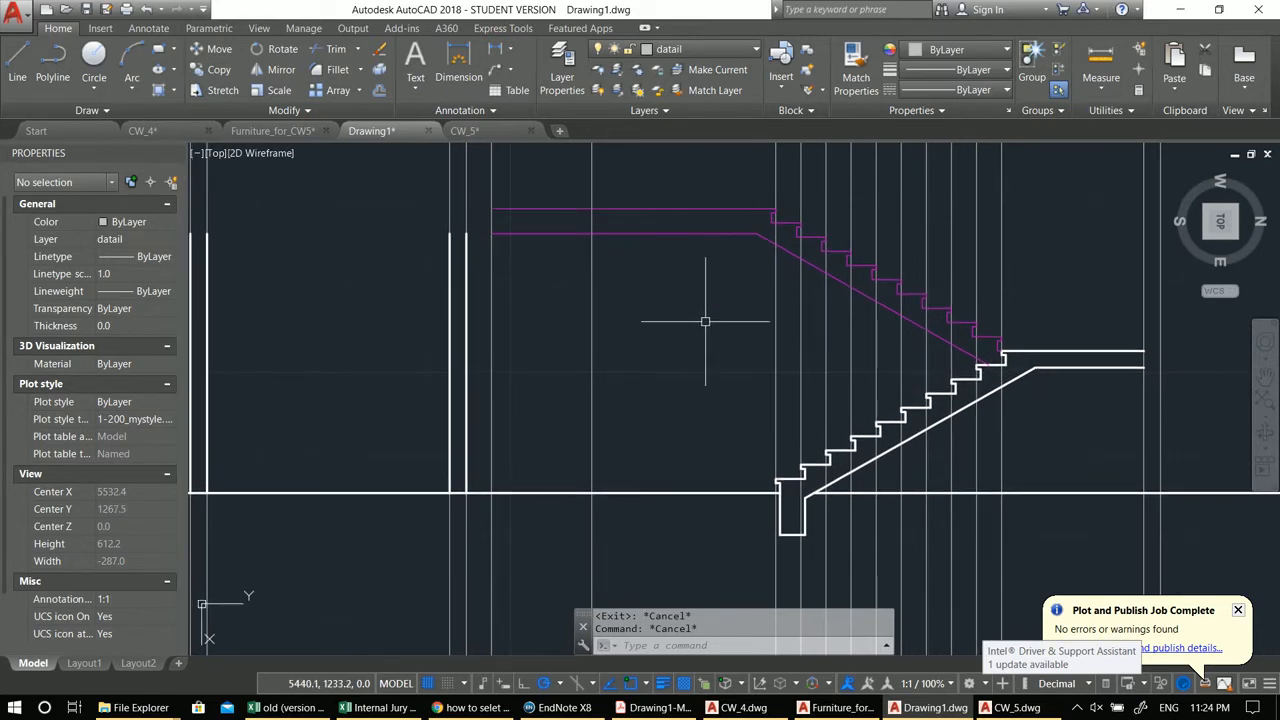
pyautogui.scroll(-2, 705, 321)
pyautogui.moveTo(571, 234); pyautogui.dragTo(682, 329, button='middle')
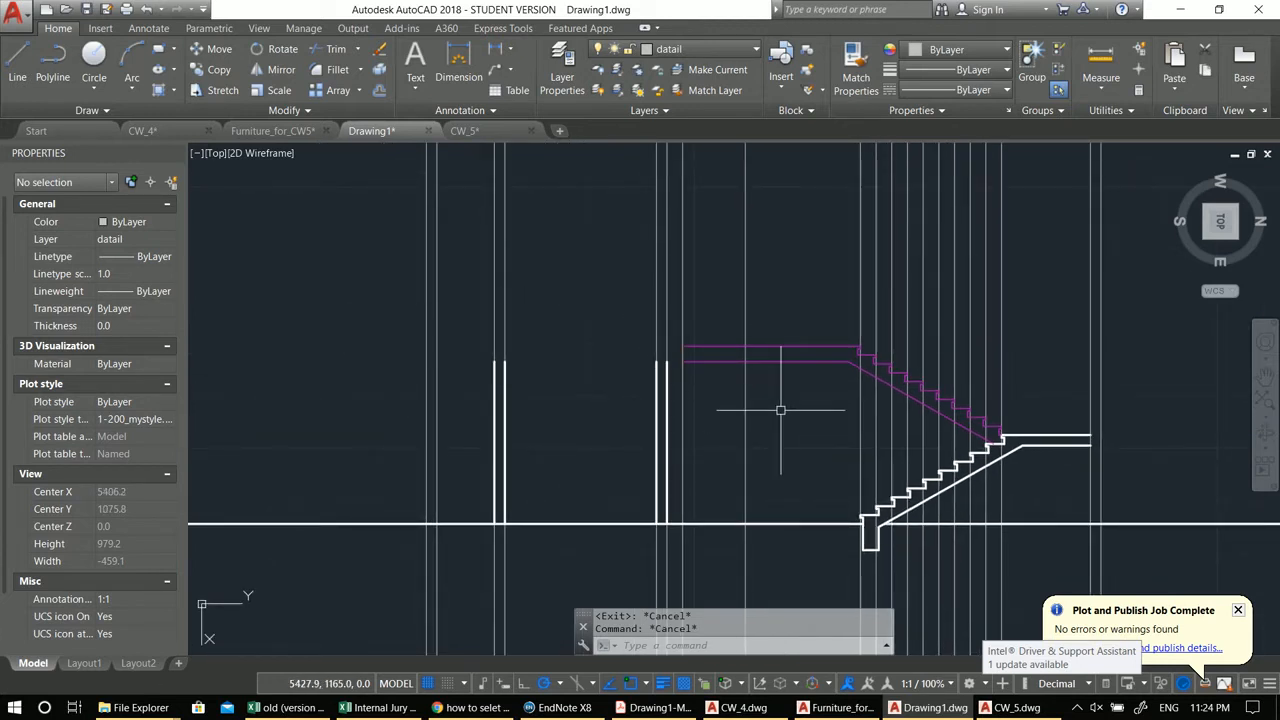
pyautogui.moveTo(811, 409); pyautogui.dragTo(606, 329, button='middle')
pyautogui.click(615, 325)
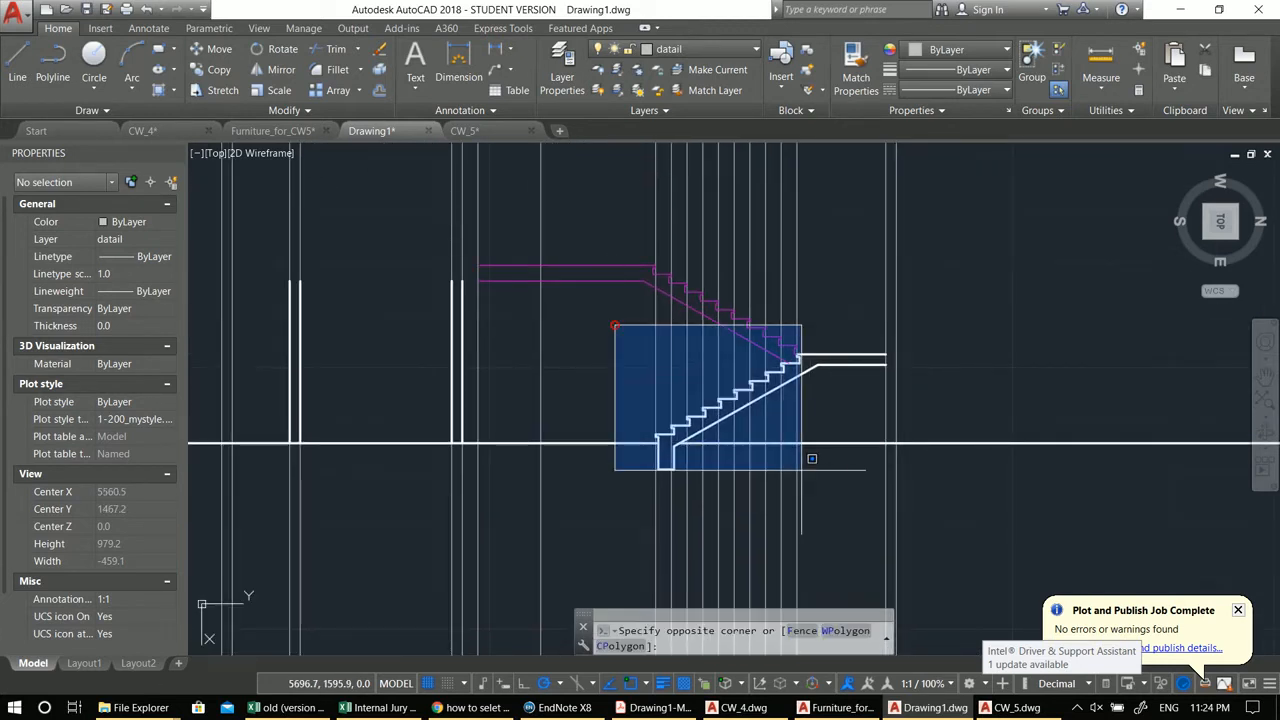
pyautogui.click(934, 497)
pyautogui.scroll(4, 750, 350)
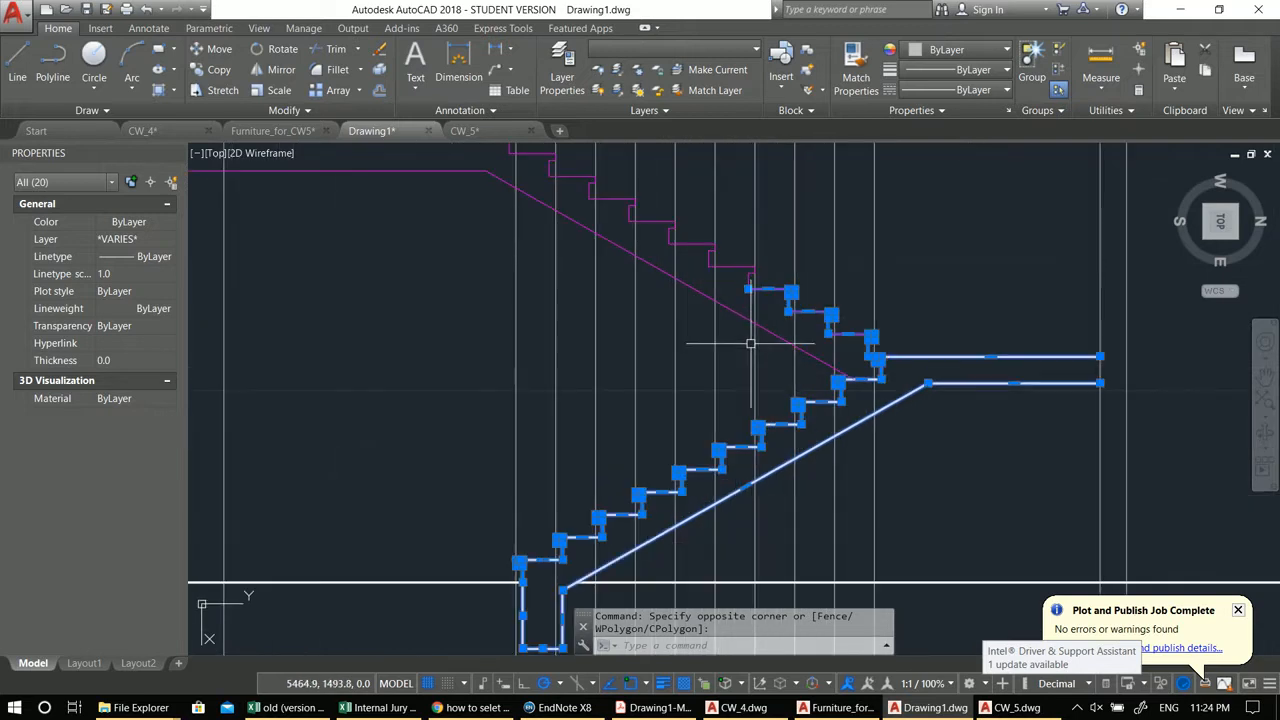
pyautogui.scroll(-4, 740, 380)
pyautogui.write('x')
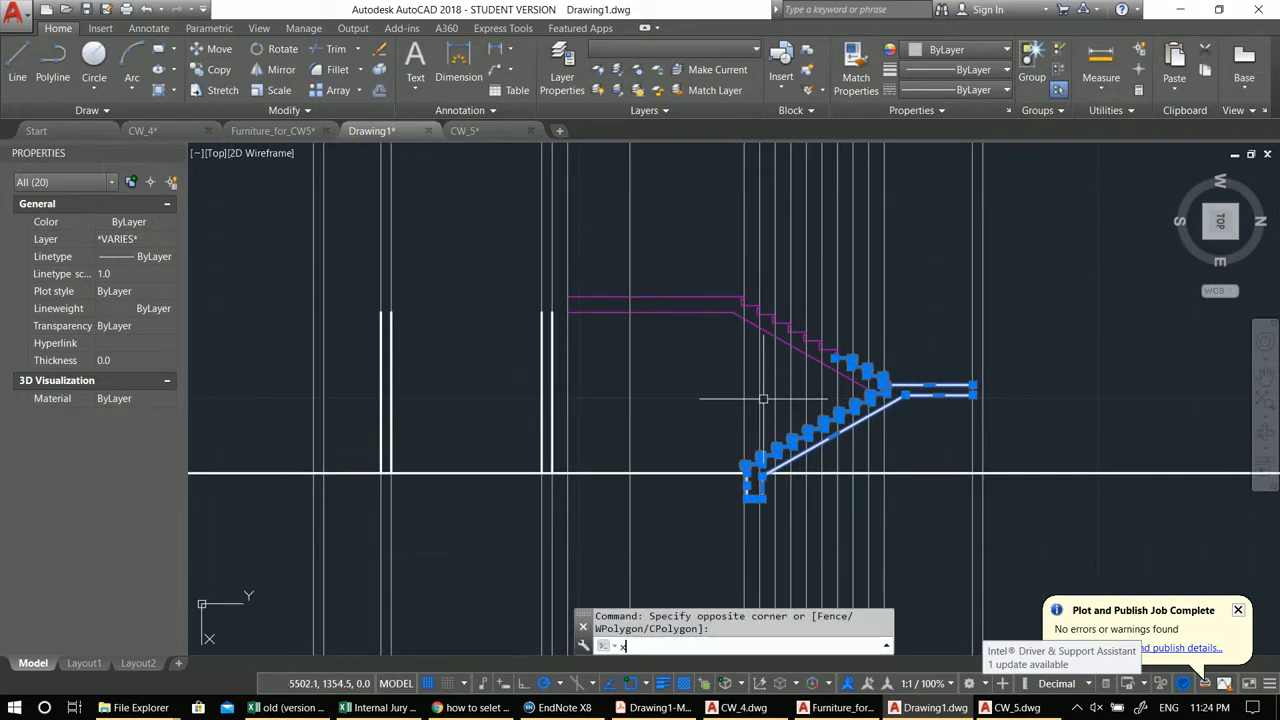
pyautogui.write('o')
pyautogui.press('Return')
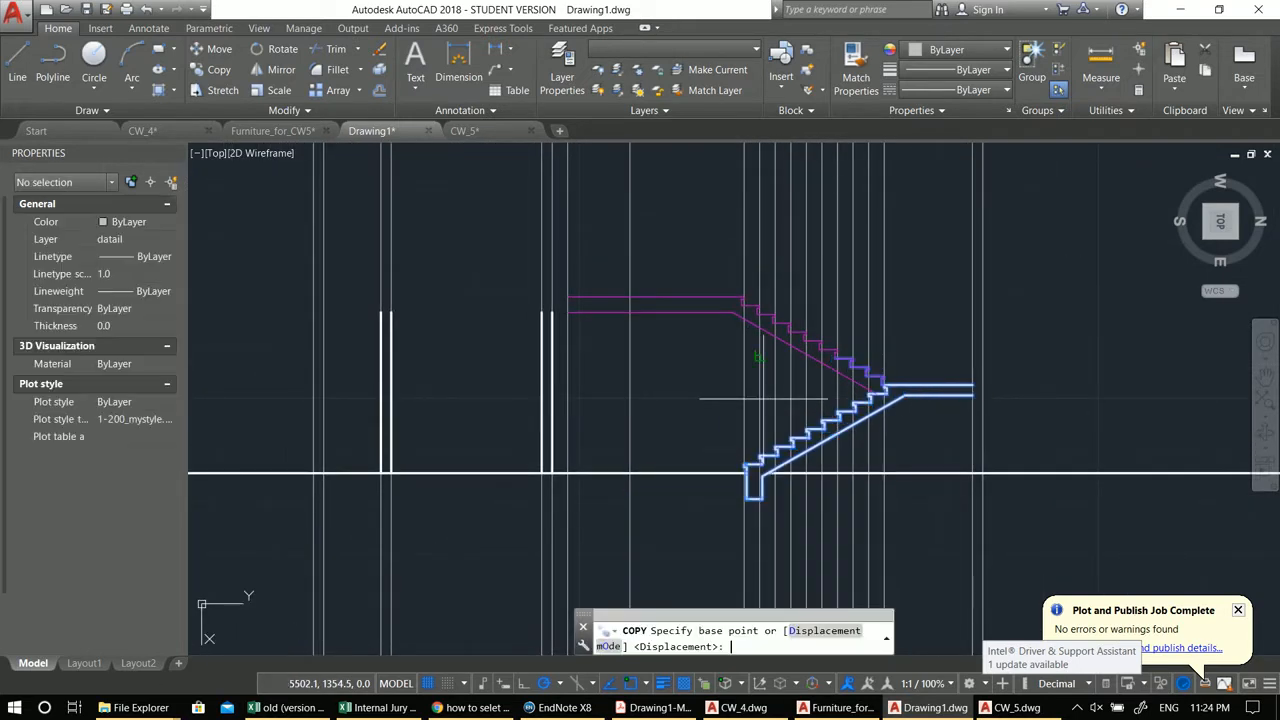
pyautogui.scroll(2, 765, 395)
pyautogui.scroll(2, 742, 487)
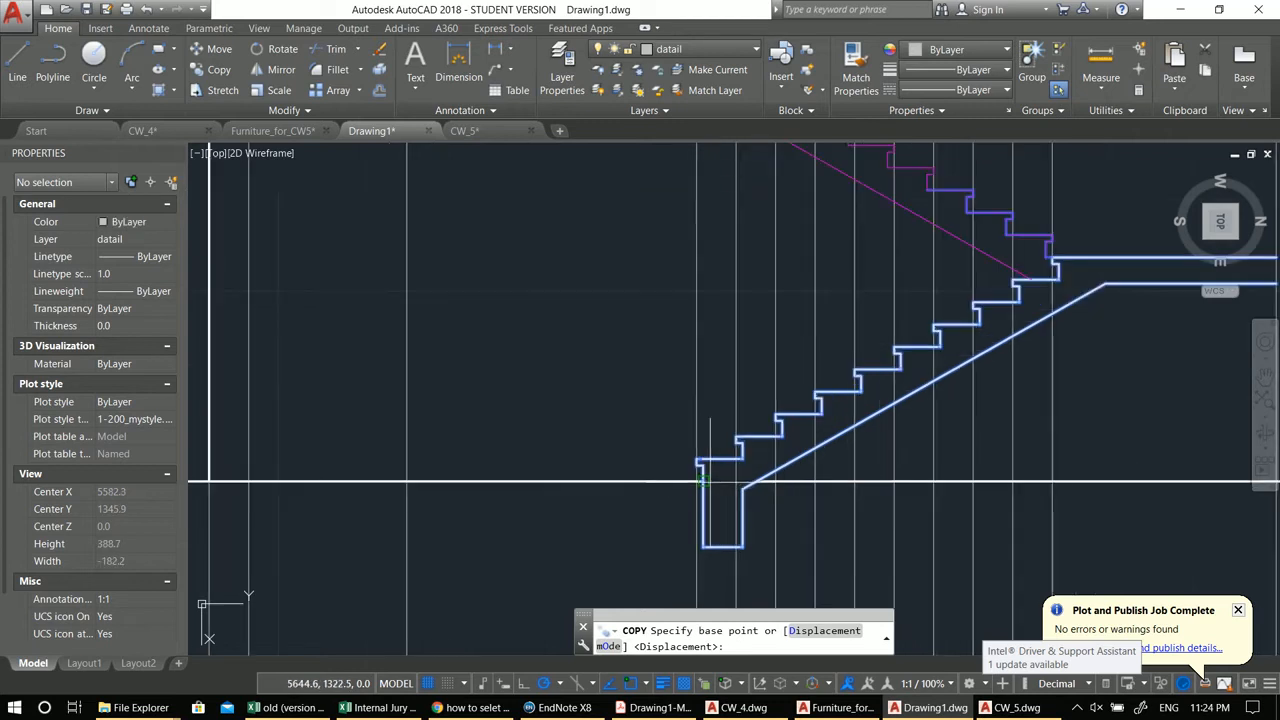
pyautogui.click(707, 482)
pyautogui.scroll(-2, 702, 412)
pyautogui.moveTo(702, 412); pyautogui.dragTo(757, 534, button='middle')
pyautogui.scroll(4, 757, 373)
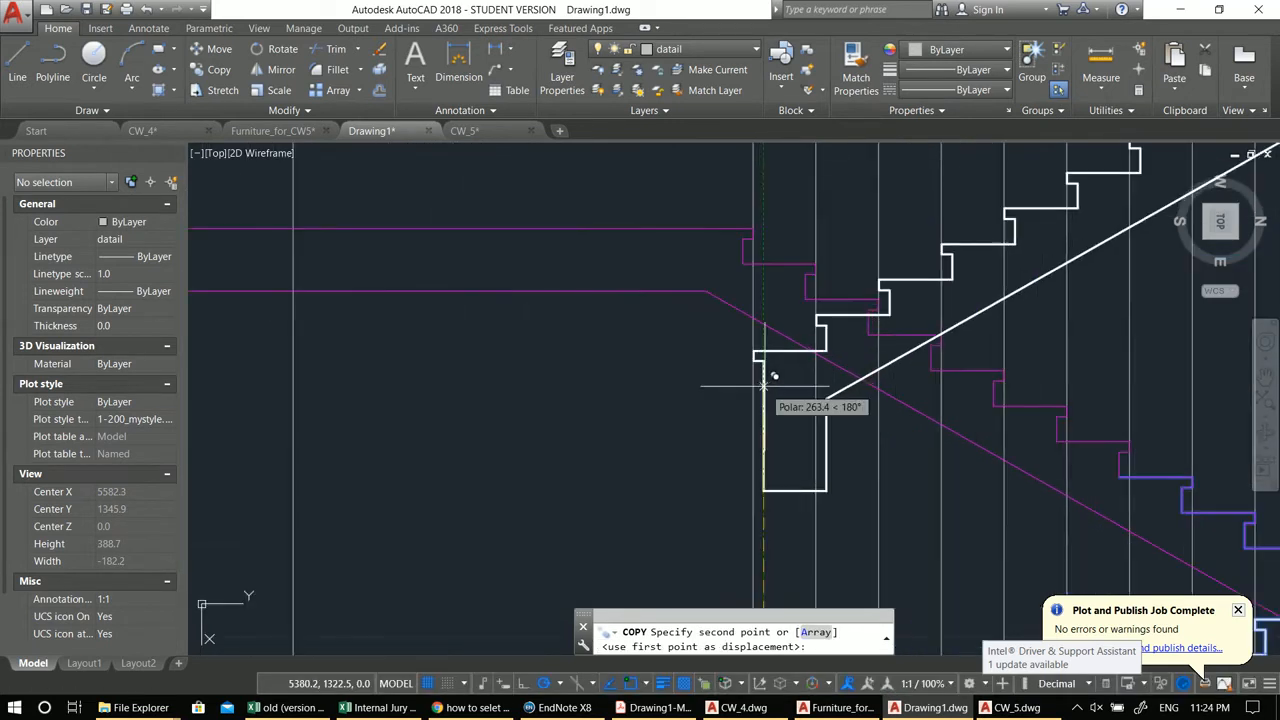
pyautogui.click(764, 236)
pyautogui.moveTo(765, 241); pyautogui.dragTo(744, 320, button='middle')
pyautogui.press('Escape')
pyautogui.press('Escape')
pyautogui.moveTo(776, 362); pyautogui.dragTo(838, 403, button='middle')
pyautogui.click(870, 392)
pyautogui.press('Escape')
pyautogui.click(848, 452)
pyautogui.click(866, 400)
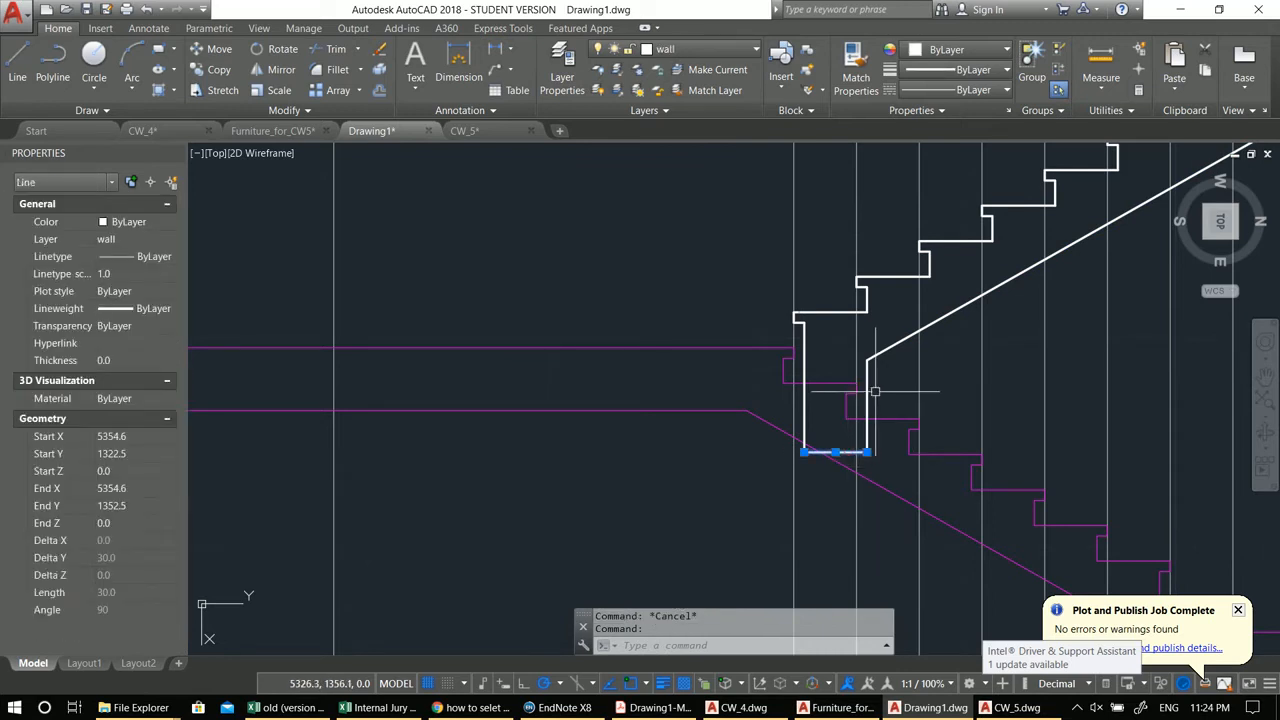
pyautogui.press('Escape')
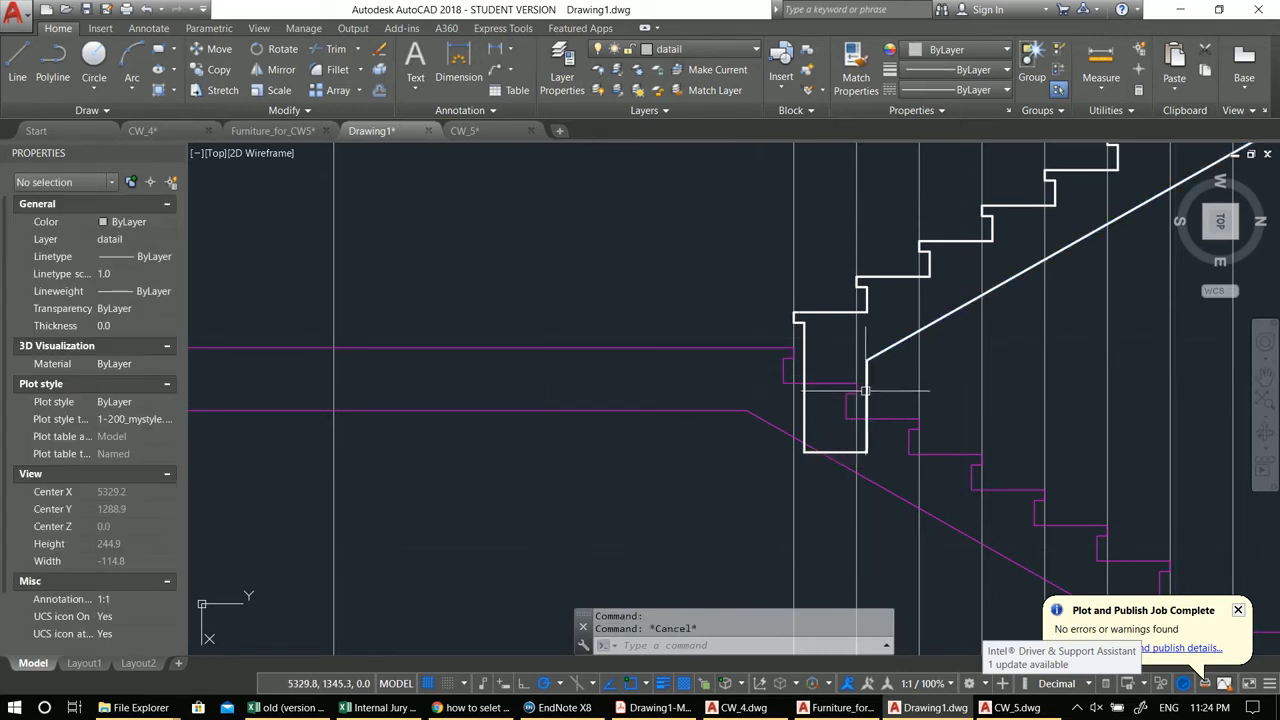
pyautogui.write('tr')
pyautogui.press('Return')
pyautogui.press('Return')
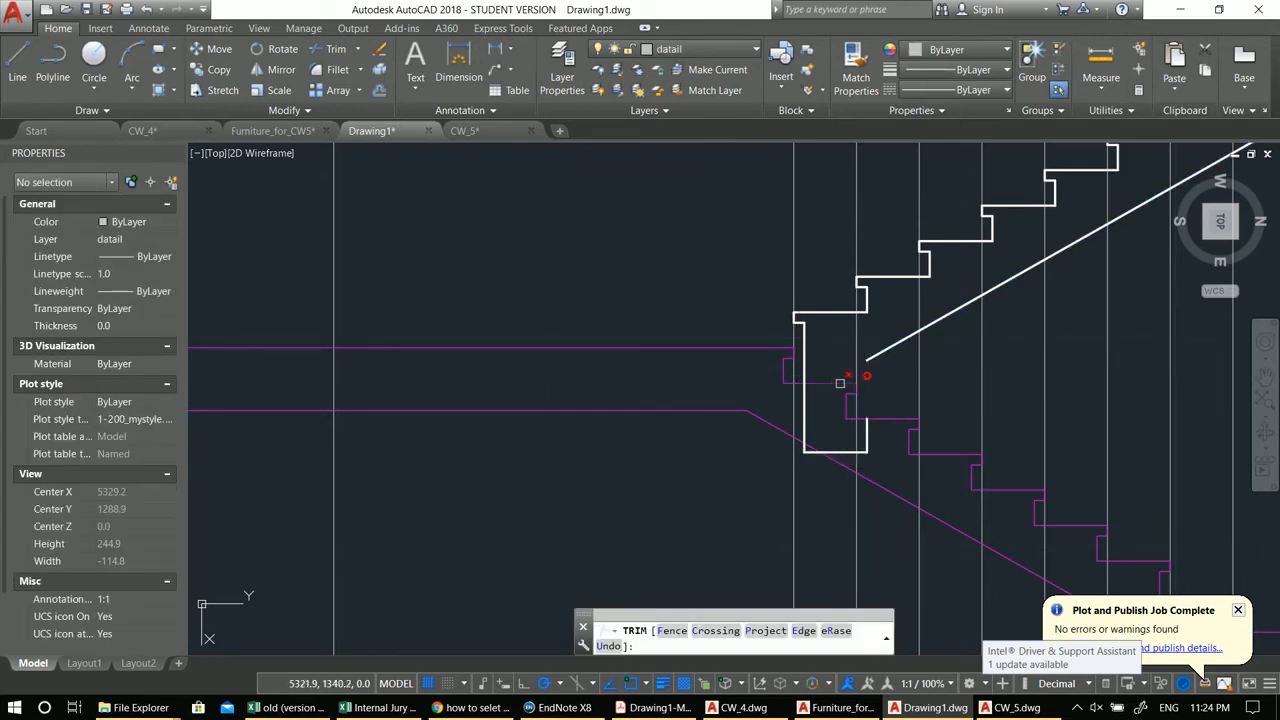
pyautogui.press('Return')
# Step: Erase the three lines forming the copied flight's bottom stub below the first step
pyautogui.click(804, 400)
pyautogui.click(840, 451)
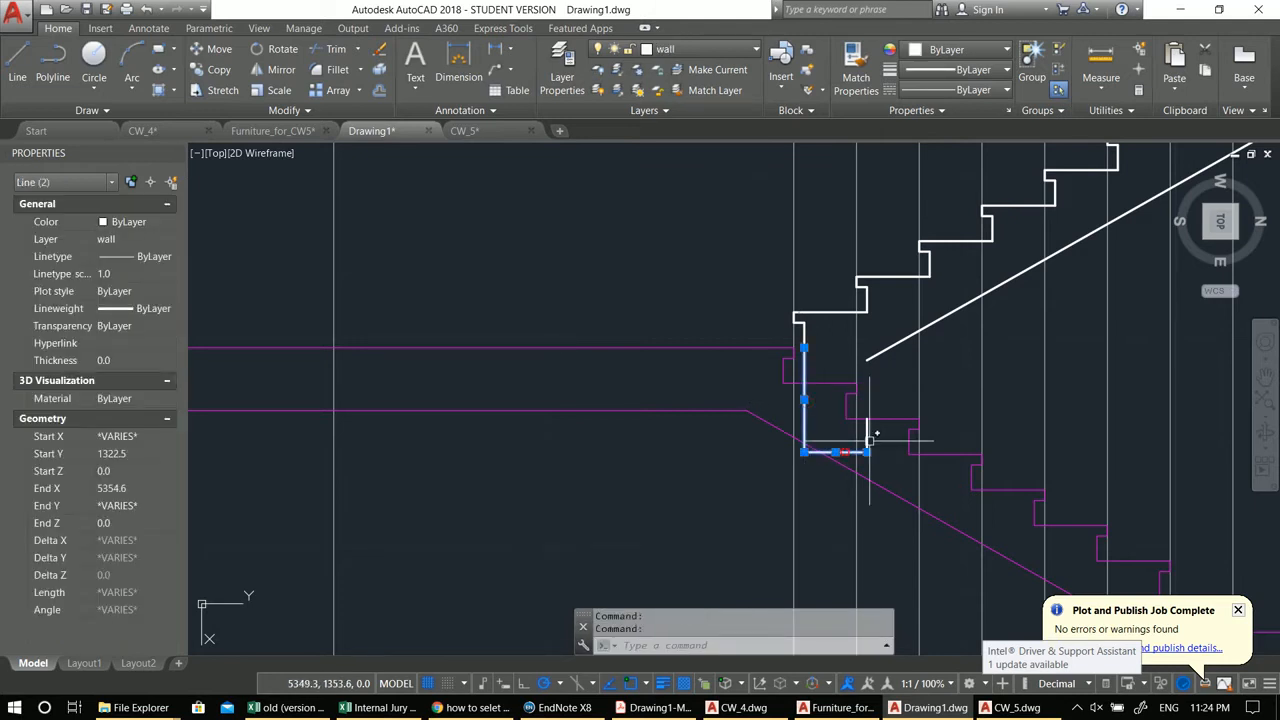
pyautogui.click(867, 434)
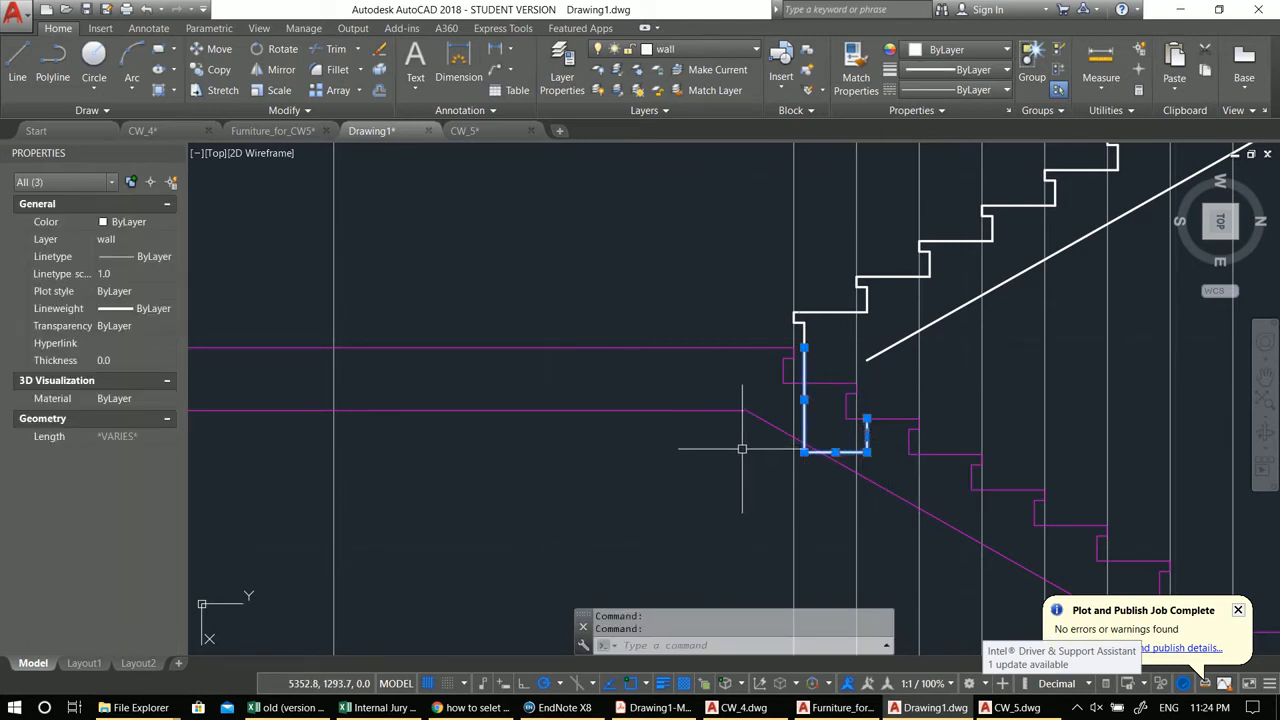
pyautogui.moveTo(742, 449); pyautogui.dragTo(783, 452, button='middle')
pyautogui.write('e')
pyautogui.press('Return')
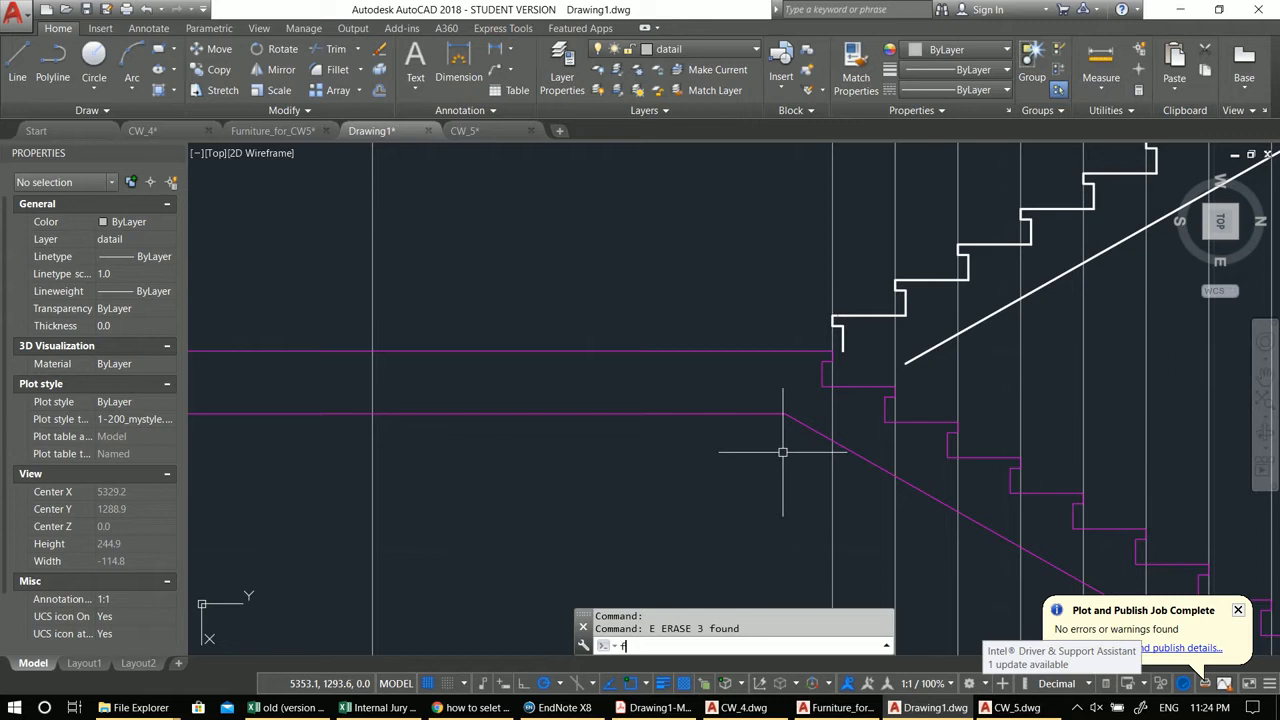
# Step: Fillet the copied flight's sloped underside with the landing's lower horizontal line
pyautogui.write('f')
pyautogui.press('Return')
pyautogui.click(760, 413)
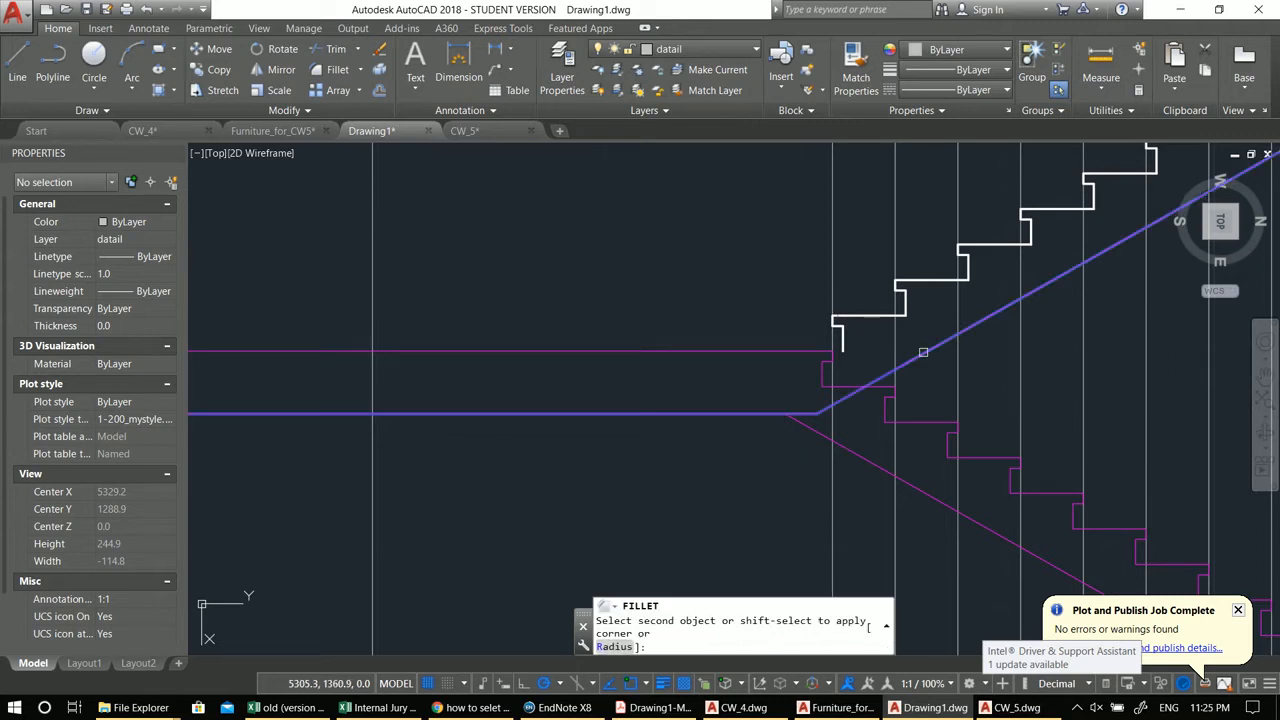
pyautogui.click(923, 352)
pyautogui.press('Return')
pyautogui.click(818, 351)
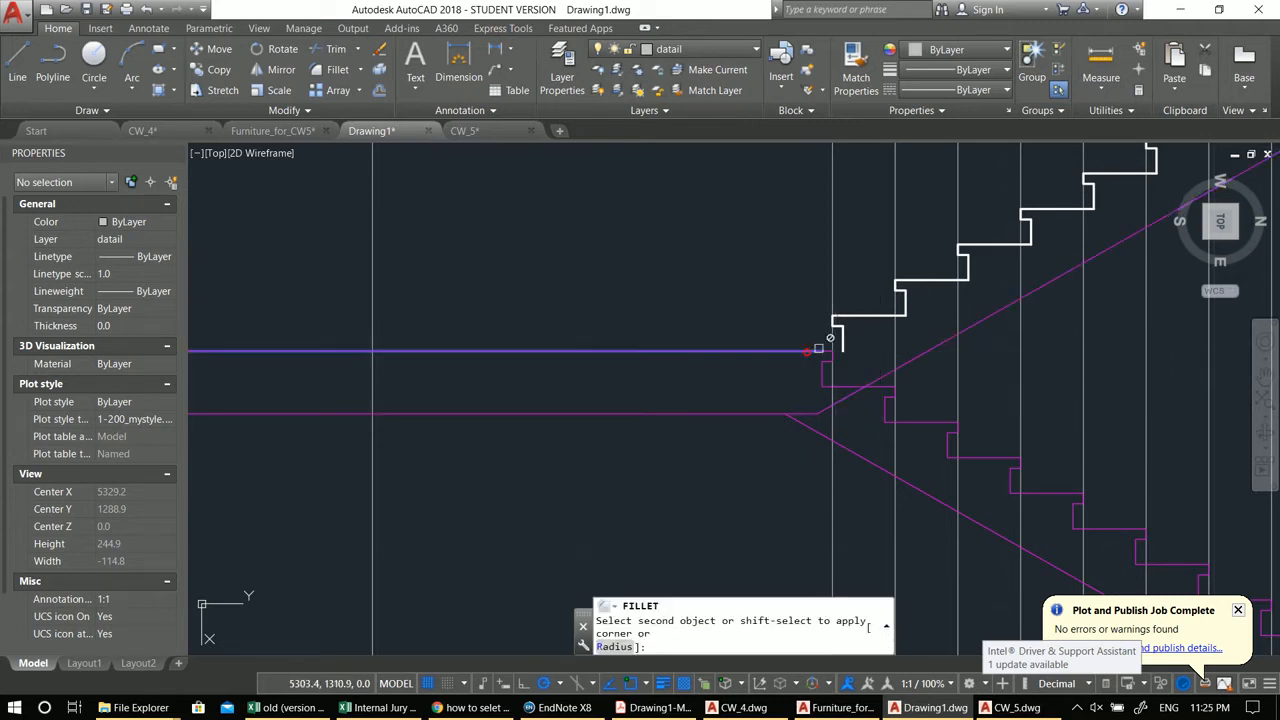
pyautogui.press('Escape')
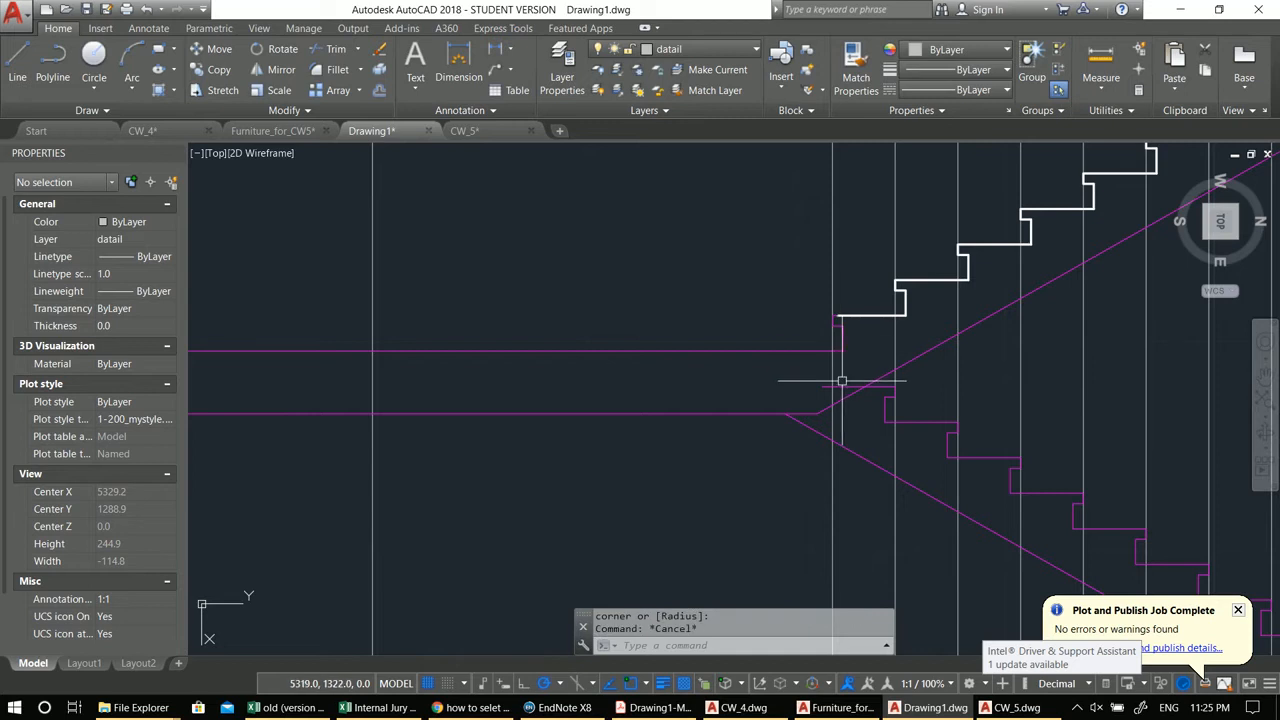
pyautogui.scroll(2, 843, 385)
pyautogui.write('tr')
pyautogui.press('Return')
pyautogui.press('Return')
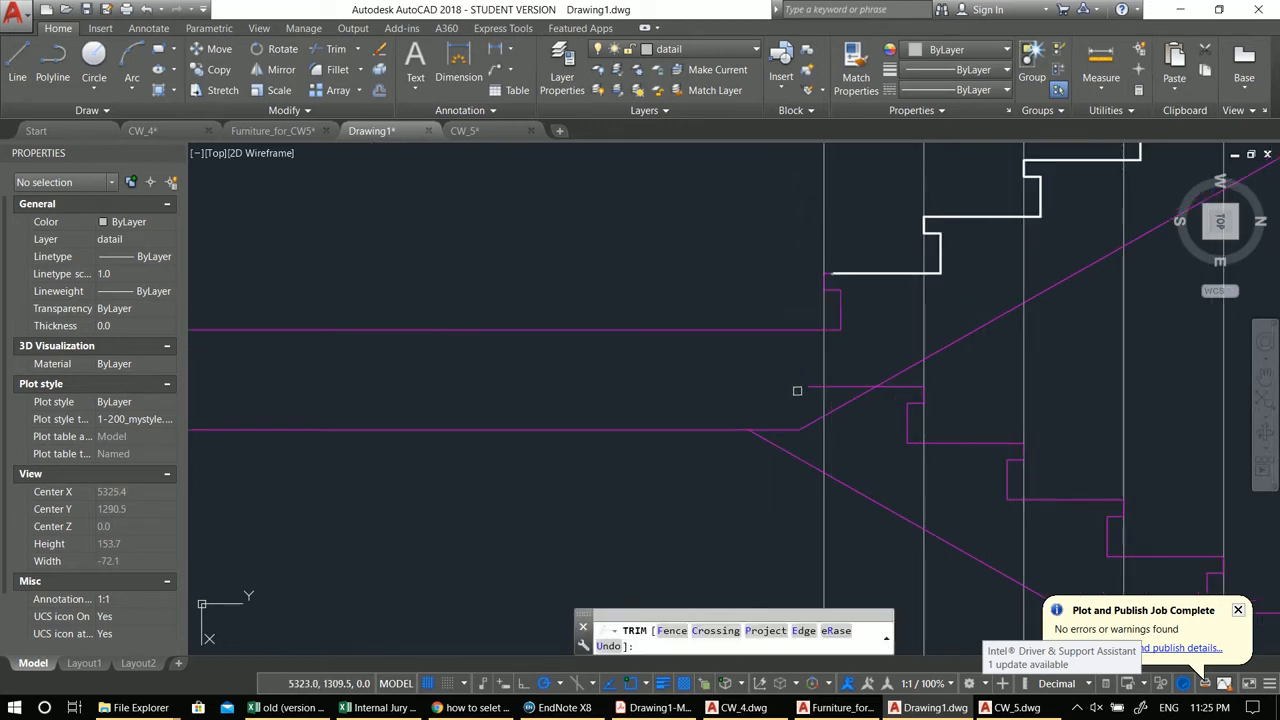
pyautogui.scroll(-2, 810, 409)
pyautogui.press('Escape')
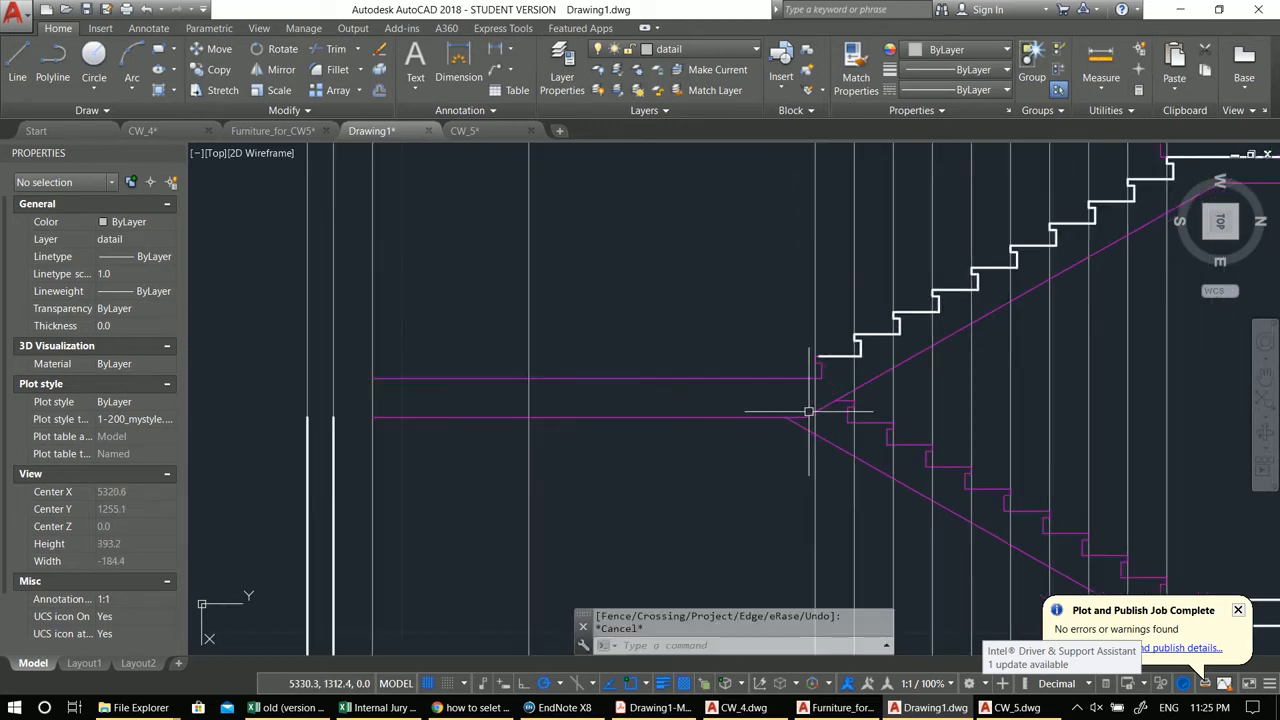
# Step: Match the two horizontal landing lines left of the flights to the white stair outline's properties
pyautogui.scroll(-1, 766, 400)
pyautogui.write('ma')
pyautogui.press('Return')
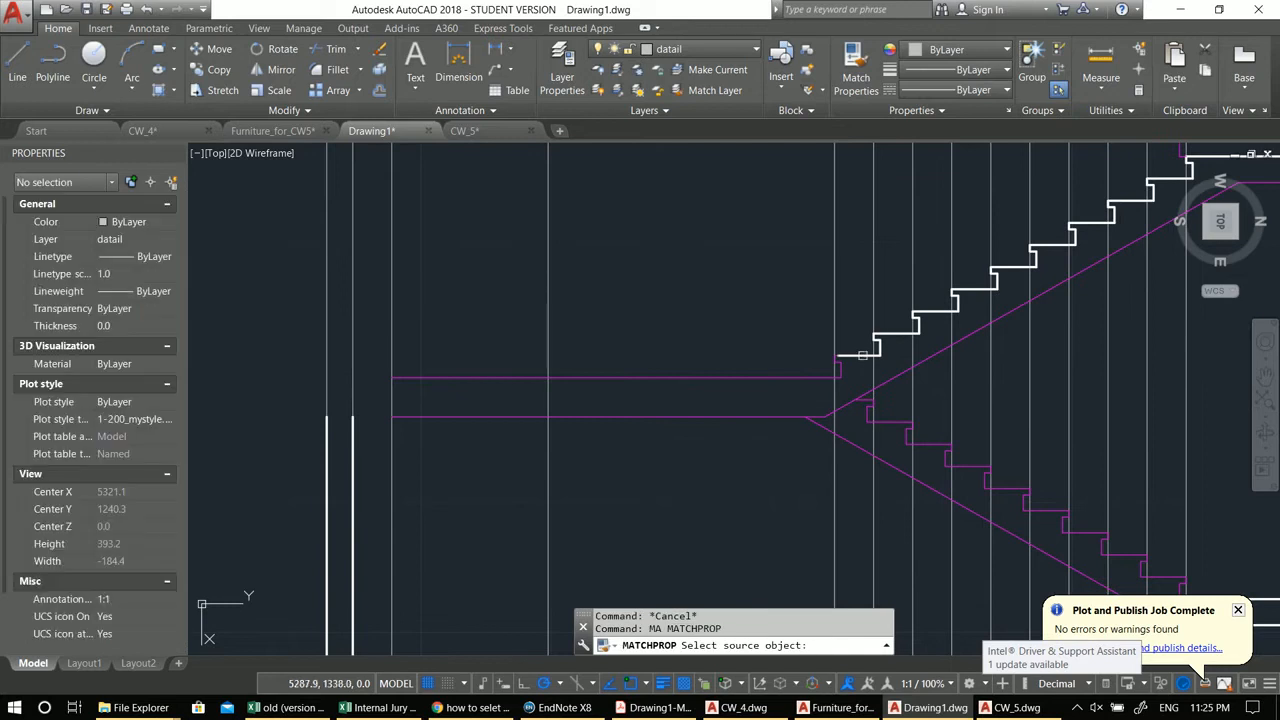
pyautogui.click(868, 353)
pyautogui.scroll(-2, 785, 399)
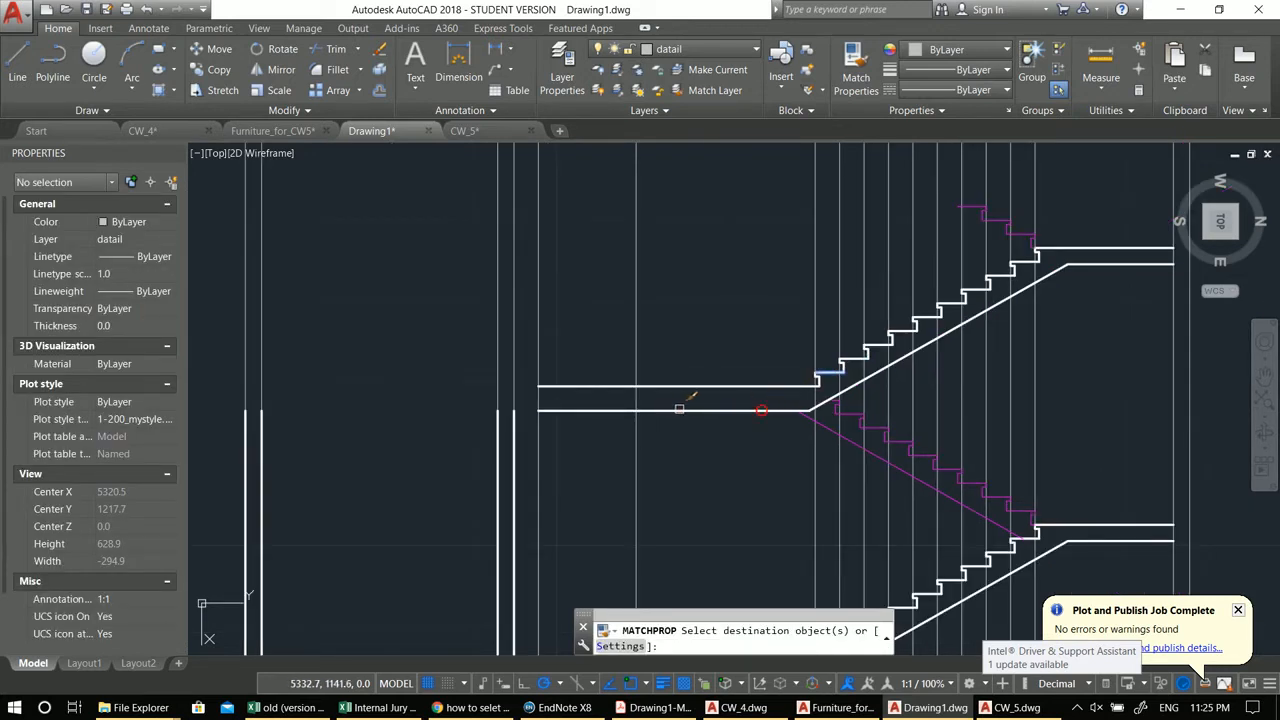
pyautogui.press('Escape')
# Step: Erase the leftover magenta step lines at the top of the upper flight
pyautogui.moveTo(632, 421)
pyautogui.mouseDown(button='middle')
pyautogui.moveTo(780, 420)
pyautogui.moveTo(619, 482)
pyautogui.mouseUp(button='middle')
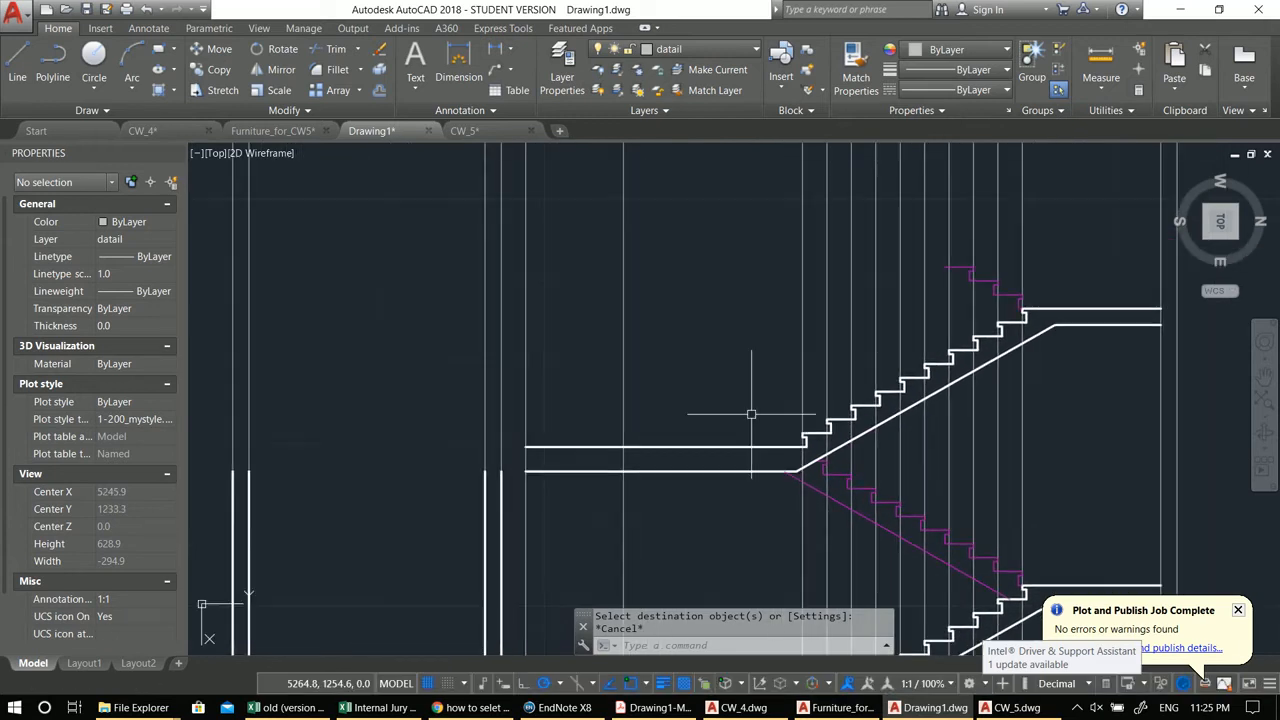
pyautogui.click(681, 199)
pyautogui.click(1090, 314)
pyautogui.moveTo(952, 353); pyautogui.dragTo(949, 333, button='middle')
pyautogui.write('e')
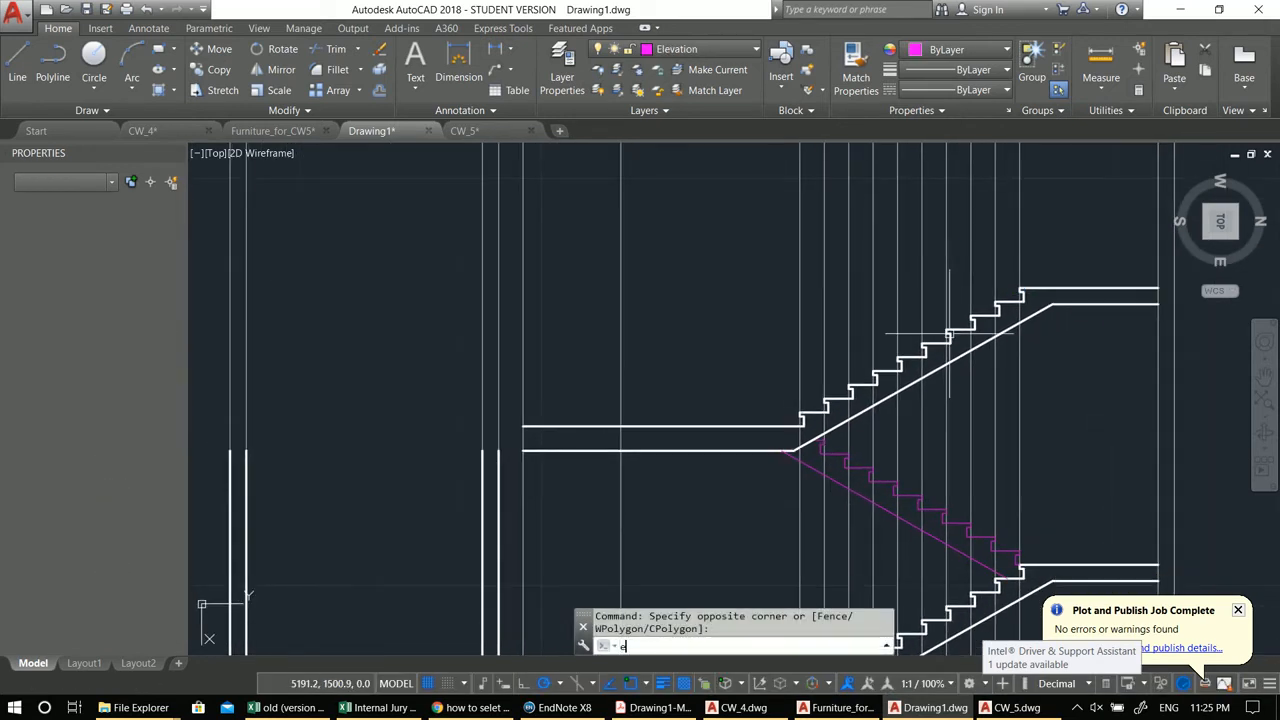
pyautogui.press('Return')
# Step: Stretch the left ends of the landing's two horizontal lines back to the wall's face
pyautogui.scroll(-2, 949, 333)
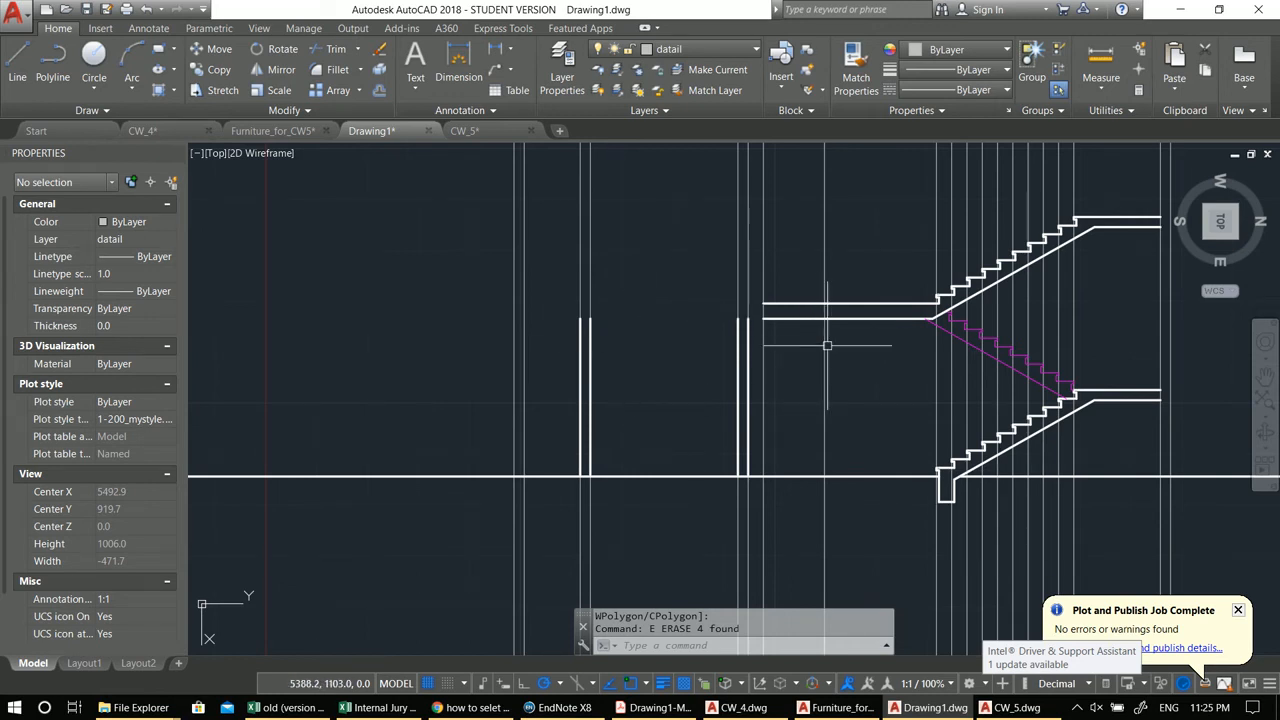
pyautogui.scroll(2, 752, 330)
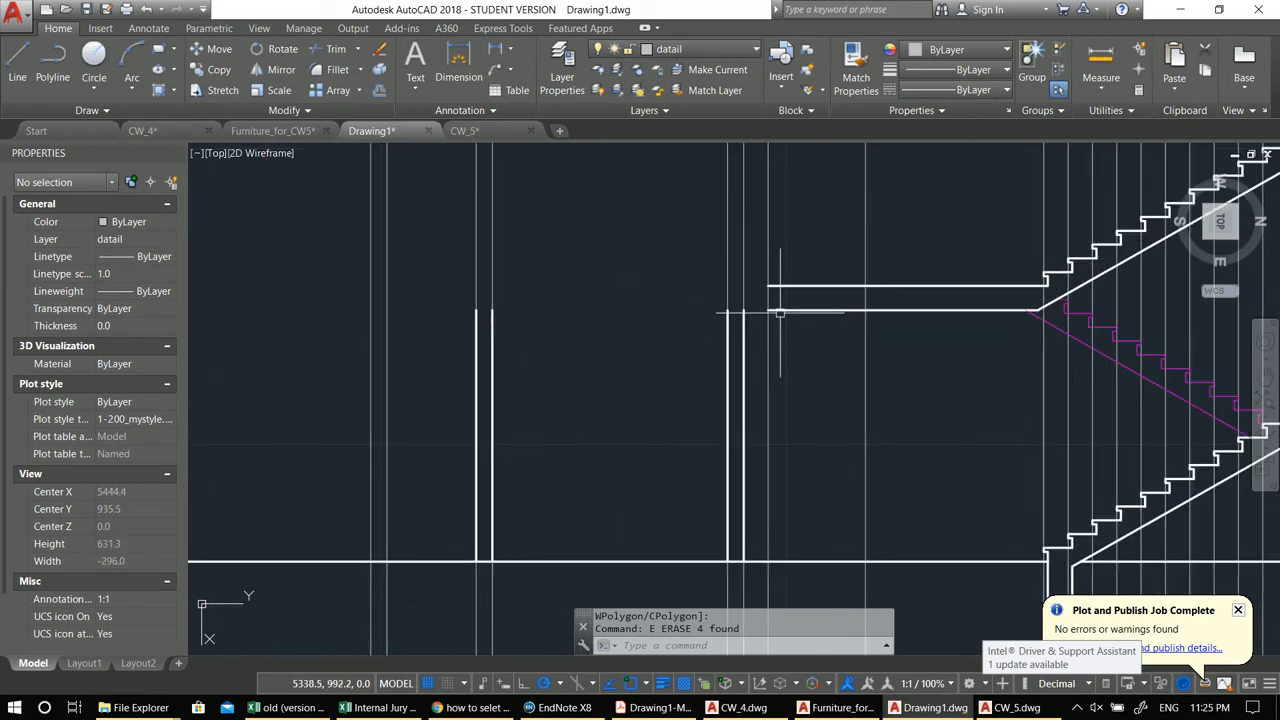
pyautogui.click(766, 311)
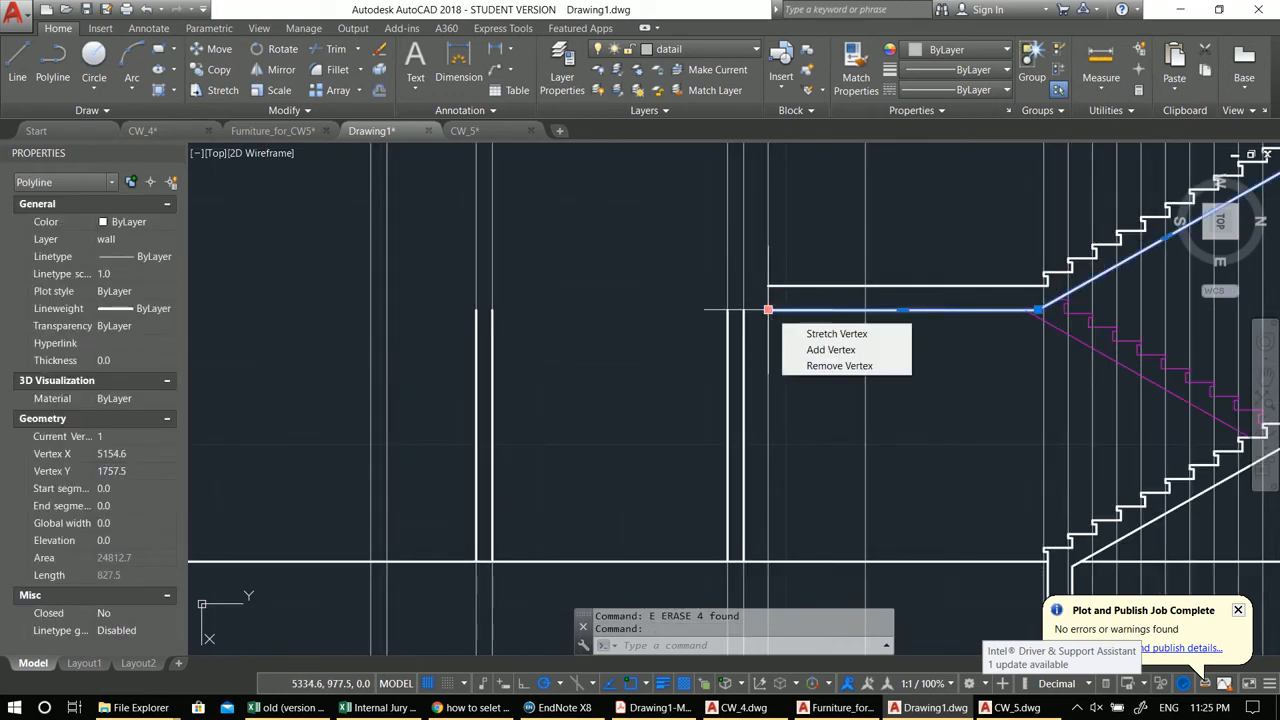
pyautogui.click(768, 311)
pyautogui.click(744, 310)
pyautogui.click(776, 287)
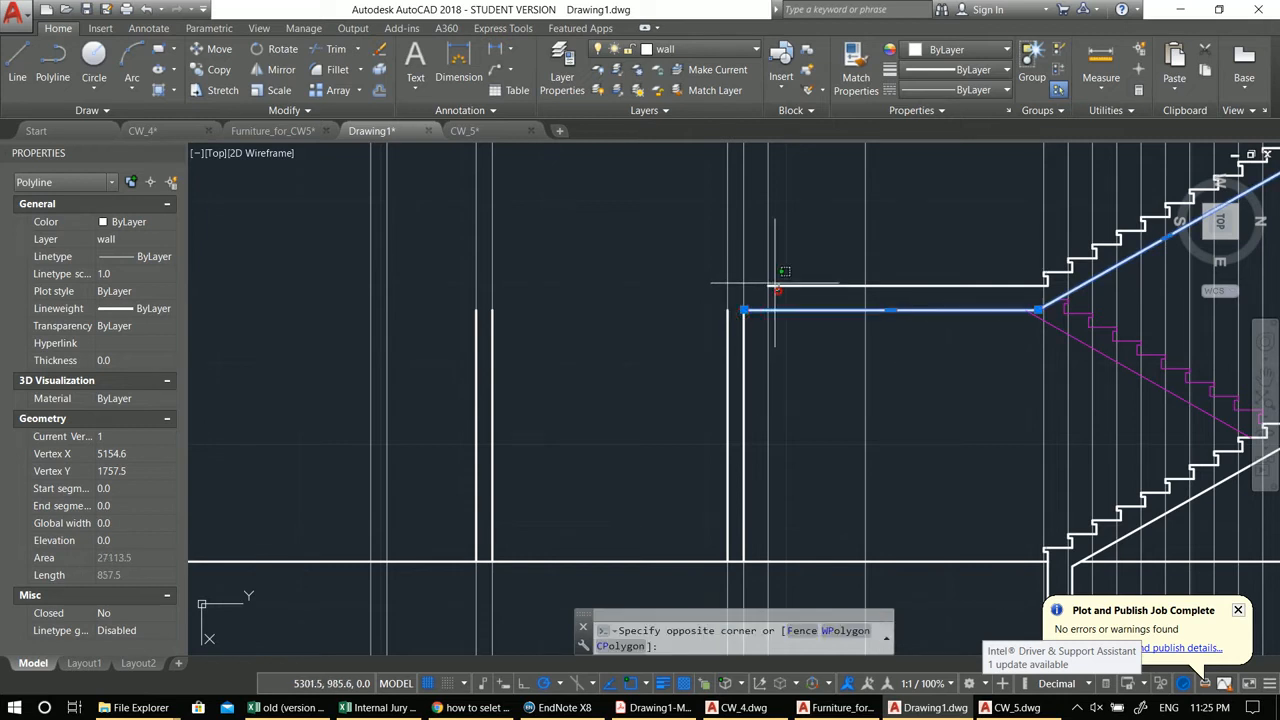
pyautogui.click(772, 287)
pyautogui.click(745, 286)
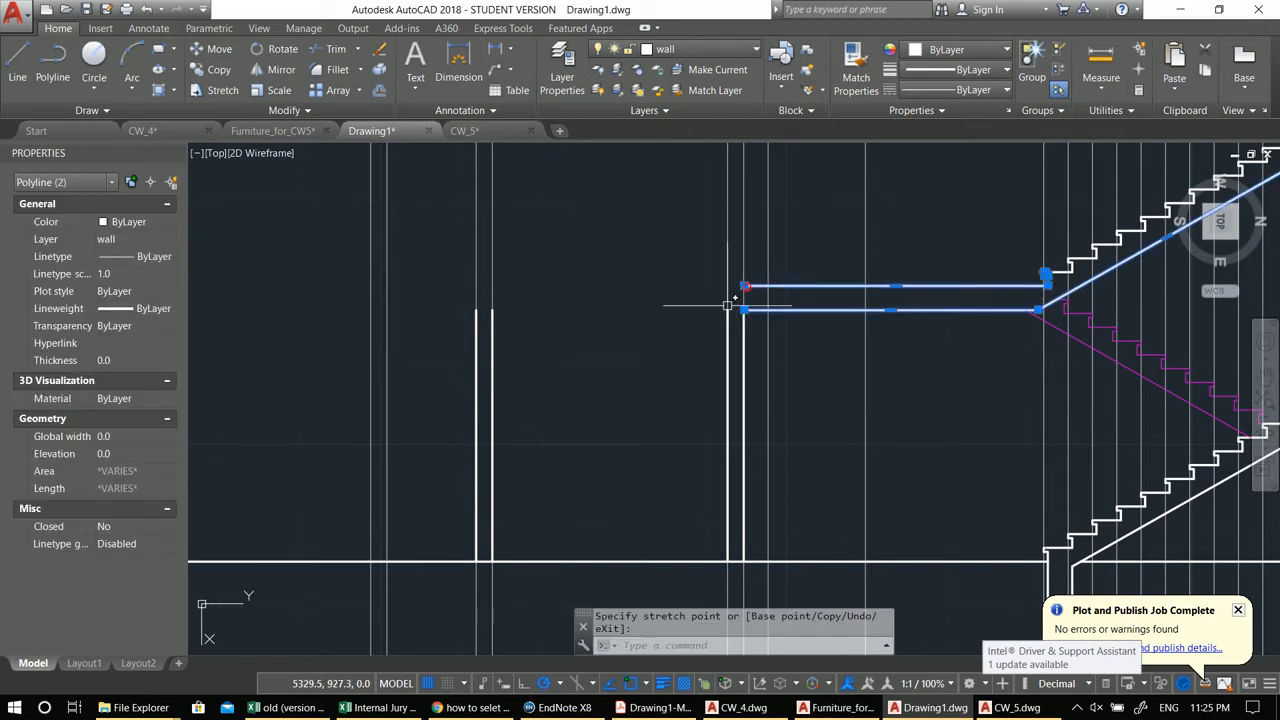
pyautogui.moveTo(728, 304); pyautogui.dragTo(808, 310, button='middle')
pyautogui.press('Escape')
pyautogui.press('Escape')
# Step: Move the vertical line at the landing's left end 250 units to the left
pyautogui.moveTo(676, 327); pyautogui.dragTo(761, 350, button='middle')
pyautogui.scroll(2, 877, 312)
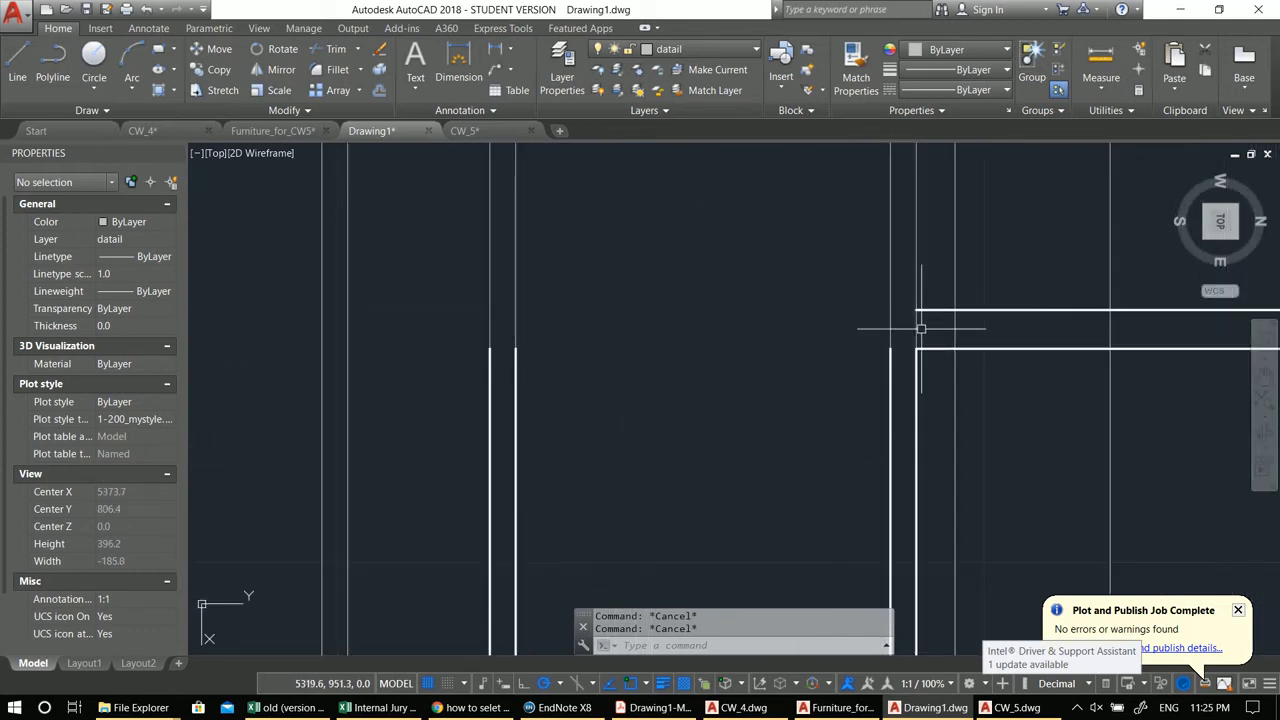
pyautogui.scroll(-2, 842, 316)
pyautogui.moveTo(857, 334); pyautogui.dragTo(929, 397, button='middle')
pyautogui.moveTo(948, 465); pyautogui.dragTo(869, 360, button='middle')
pyautogui.write('l')
pyautogui.press('Return')
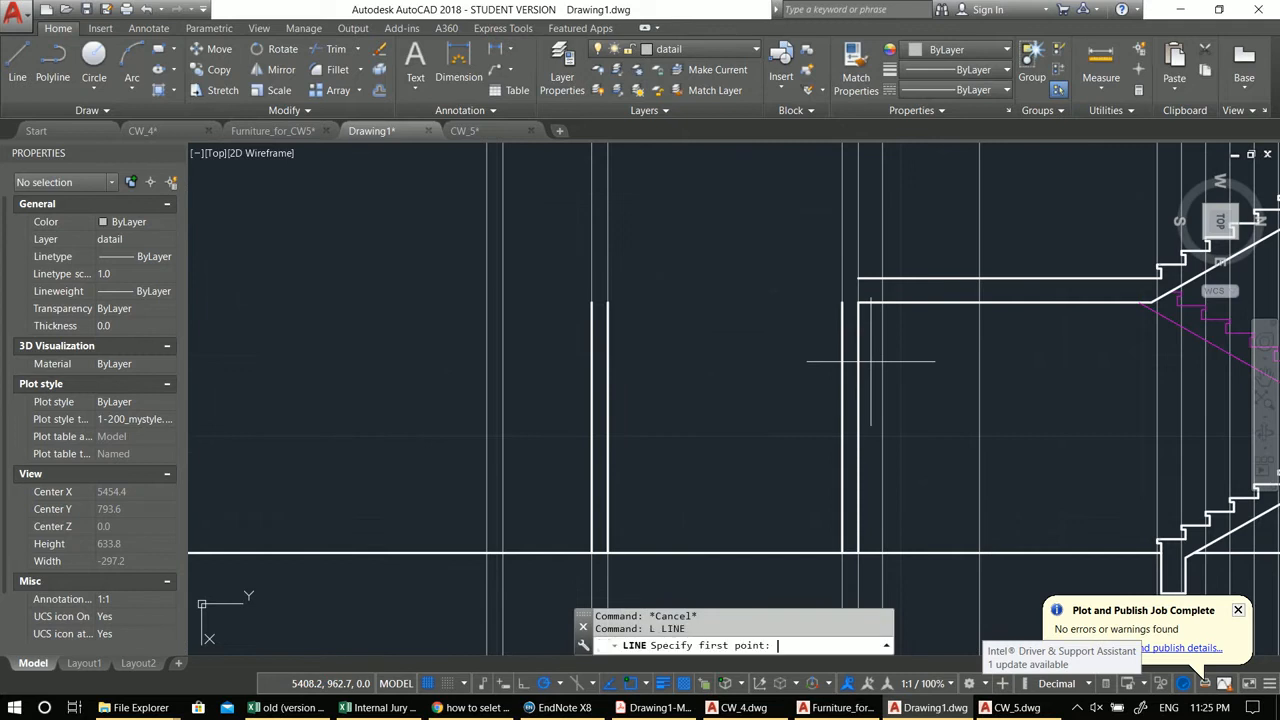
pyautogui.click(857, 552)
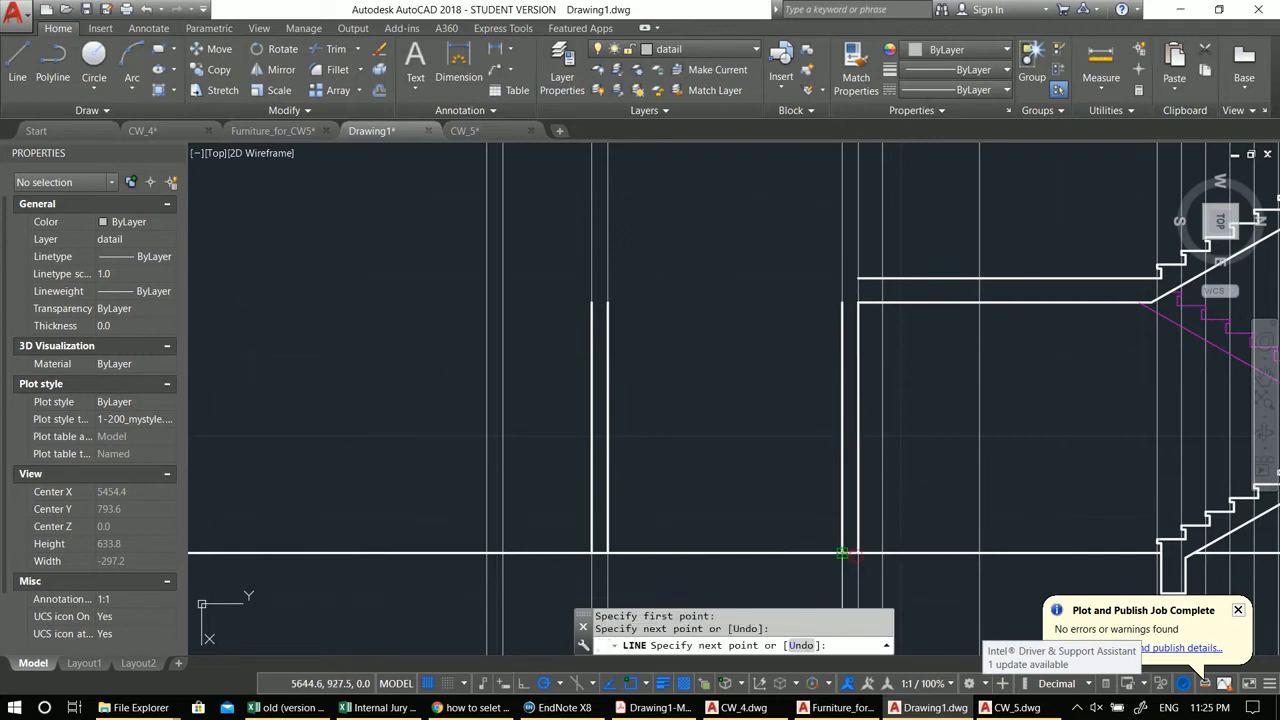
pyautogui.press('Escape')
pyautogui.click(852, 552)
pyautogui.moveTo(673, 480); pyautogui.dragTo(716, 496, button='middle')
pyautogui.write('m')
pyautogui.press('Return')
pyautogui.click(773, 462)
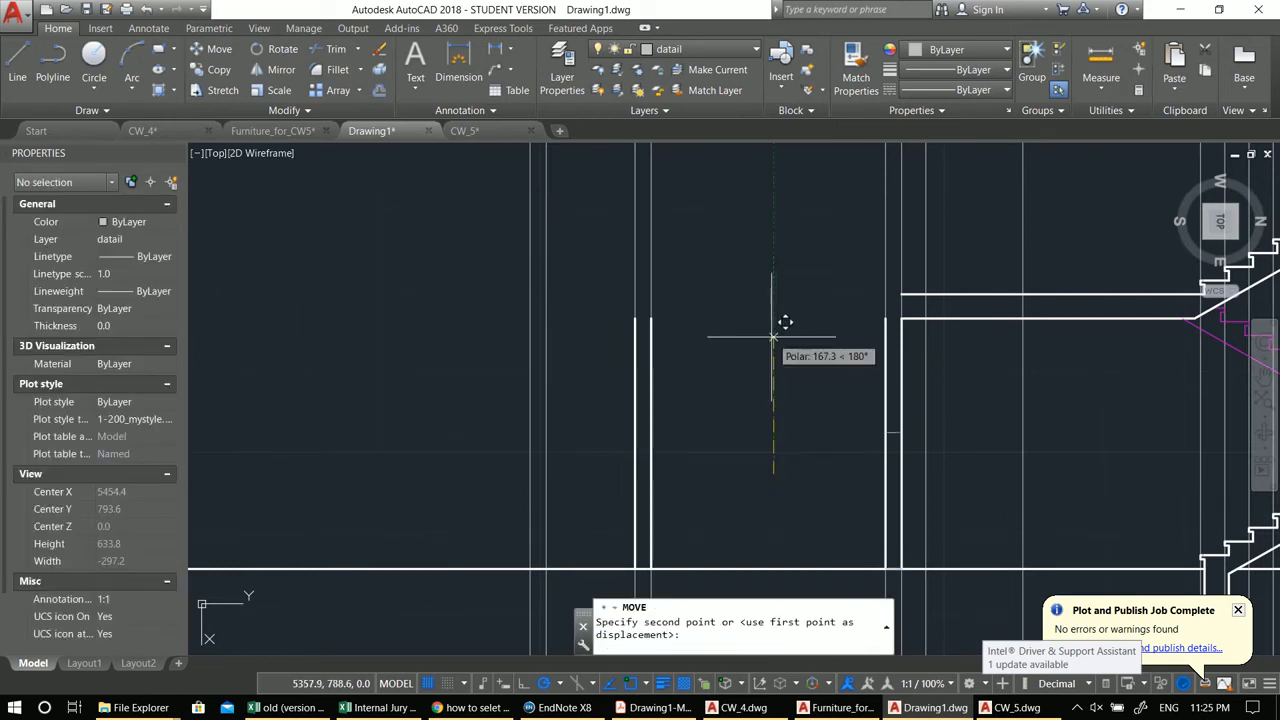
pyautogui.write('250')
pyautogui.press('Return')
pyautogui.write('tr')
pyautogui.press('Return')
pyautogui.press('Return')
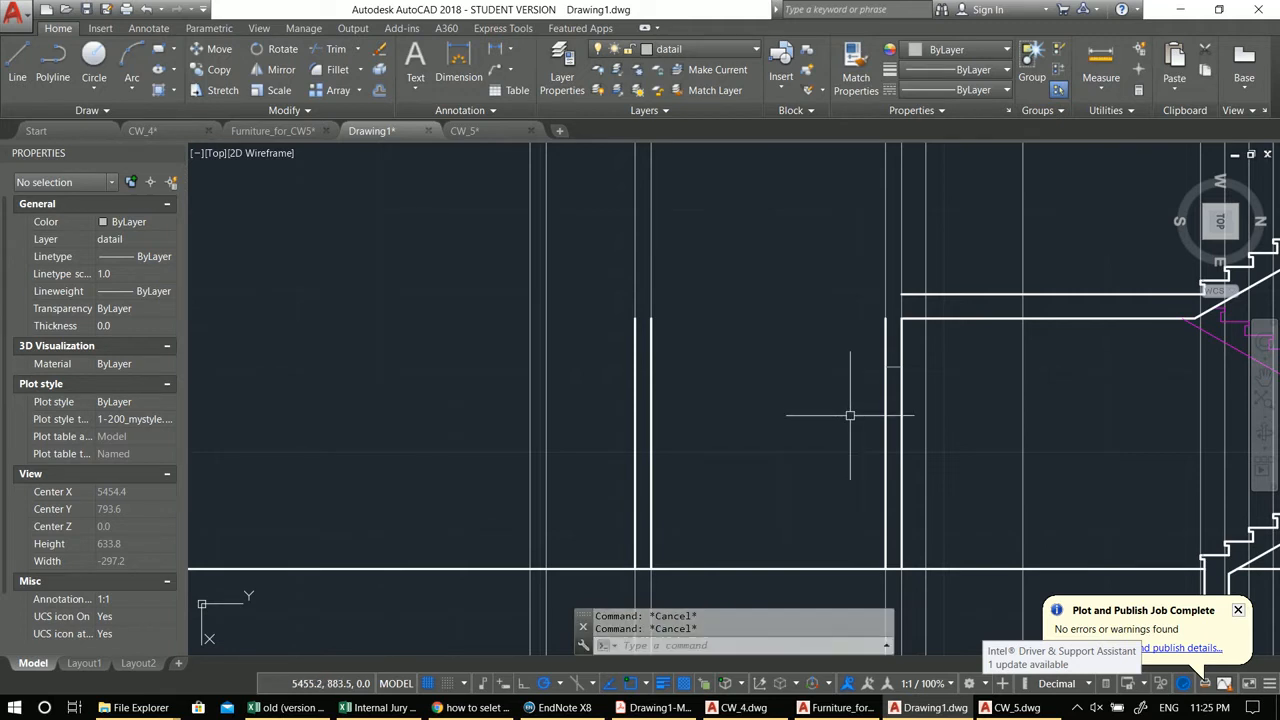
pyautogui.press('Escape')
# Step: Match the landing stub's bottom line to the adjacent white wall line's properties
pyautogui.write('ma')
pyautogui.press('Return')
pyautogui.scroll(2, 900, 355)
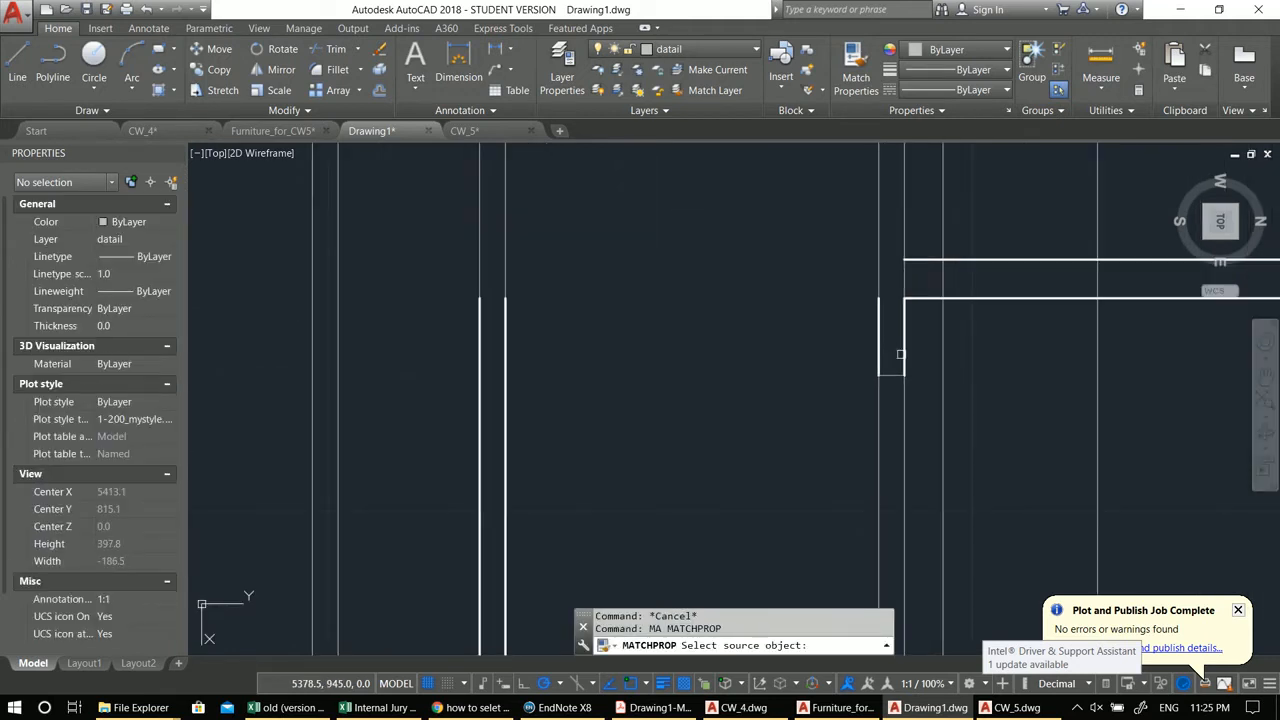
pyautogui.click(900, 355)
pyautogui.click(889, 375)
pyautogui.press('Escape')
pyautogui.press('Escape')
# Step: Draw a horizontal line left from the landing's upper line and erase it again
pyautogui.scroll(-2, 827, 377)
pyautogui.moveTo(723, 376)
pyautogui.mouseDown(button='middle')
pyautogui.moveTo(706, 430)
pyautogui.moveTo(624, 409)
pyautogui.mouseUp(button='middle')
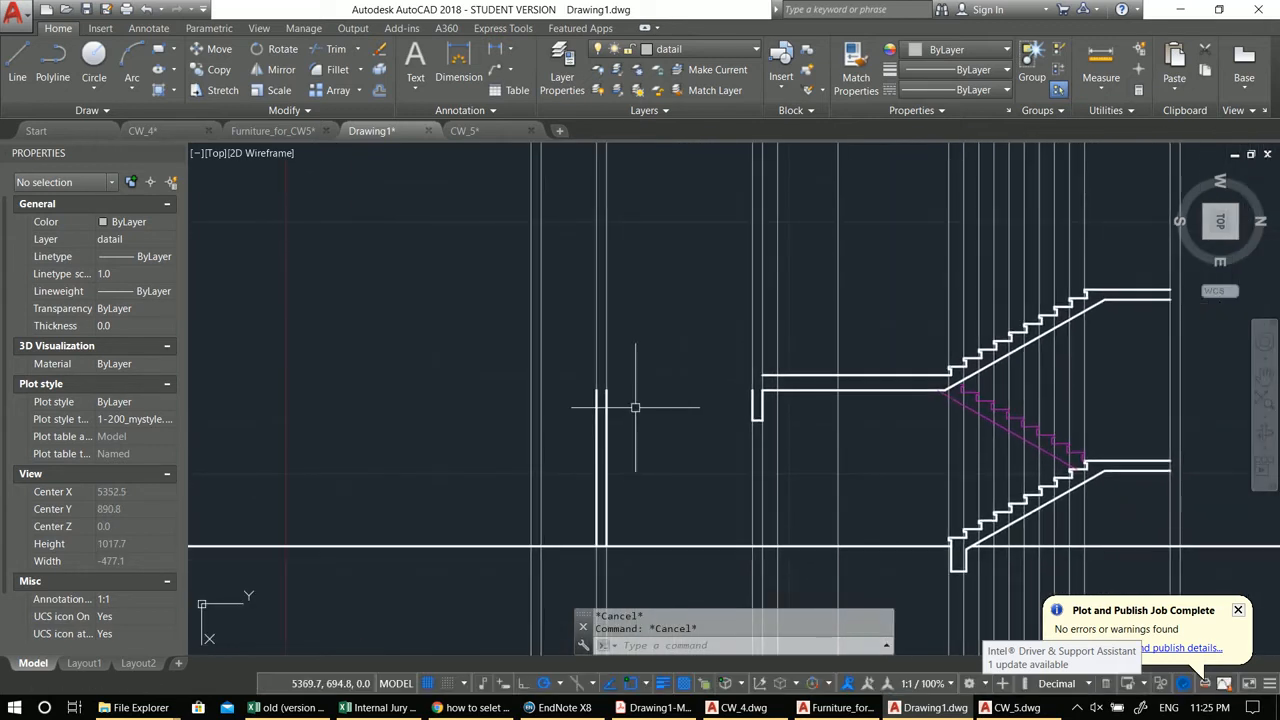
pyautogui.scroll(4, 608, 397)
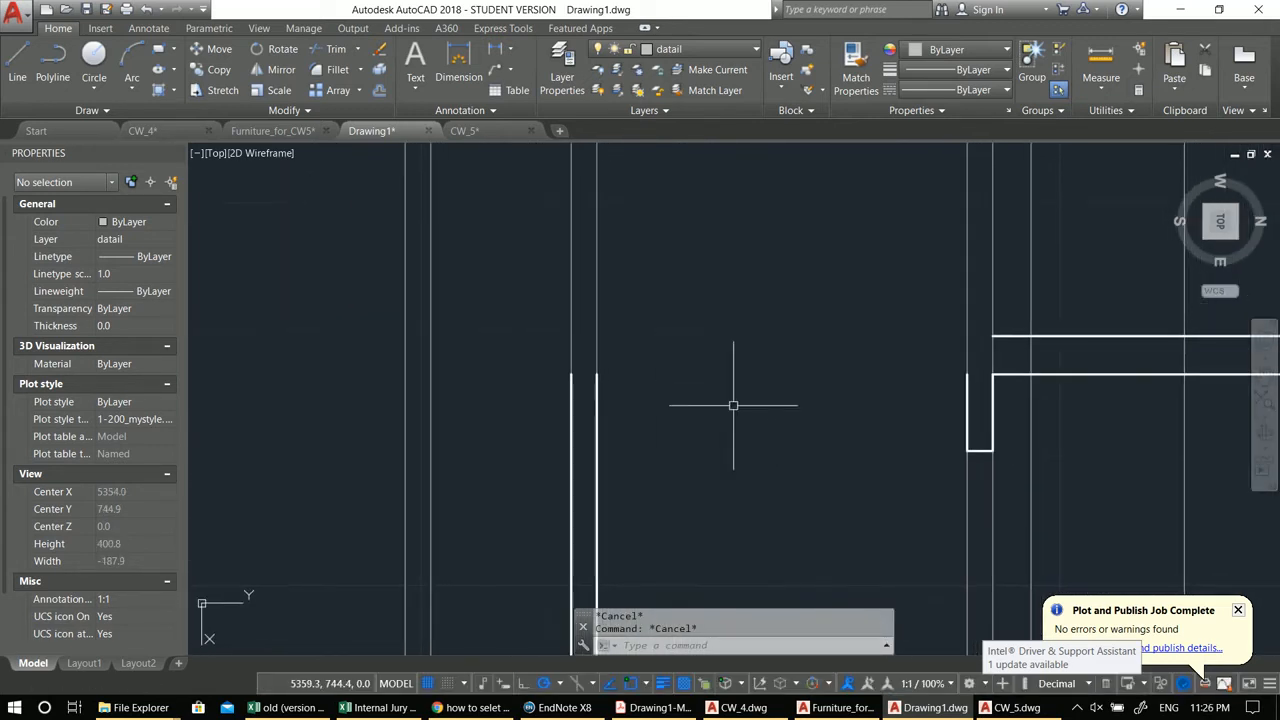
pyautogui.write('l')
pyautogui.press('Return')
pyautogui.click(986, 334)
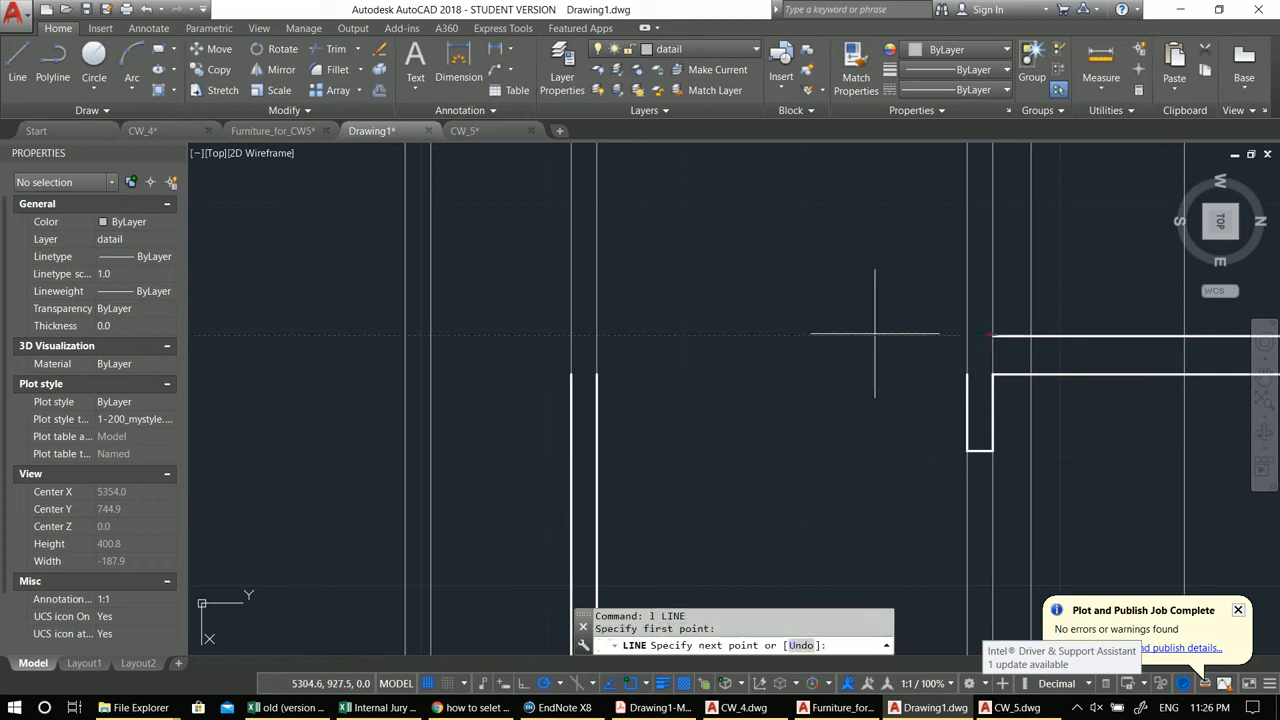
pyautogui.click(508, 335)
pyautogui.write('ex')
pyautogui.press('Return')
pyautogui.press('Return')
pyautogui.moveTo(628, 414); pyautogui.dragTo(537, 397)
pyautogui.press('Escape')
pyautogui.click(672, 338)
pyautogui.write('e')
pyautogui.press('Return')
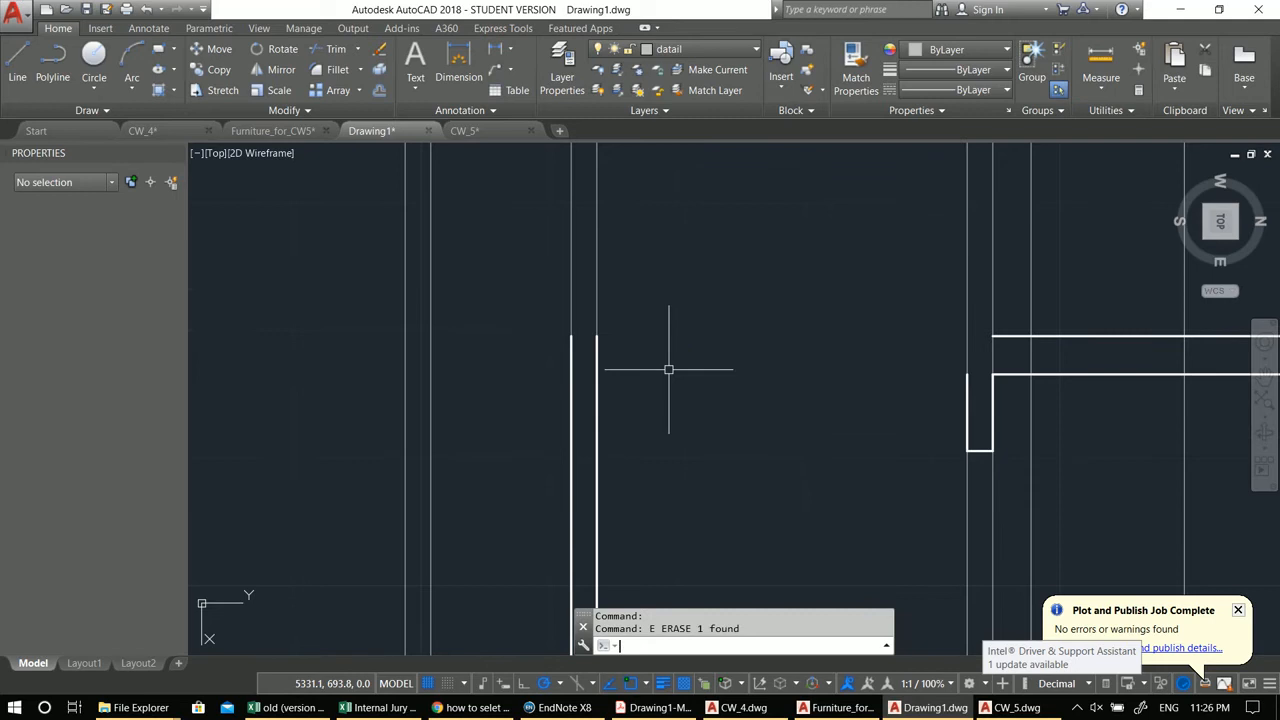
# Step: Review the landing and both flights across the stair section
pyautogui.scroll(-3, 720, 409)
pyautogui.moveTo(603, 461); pyautogui.dragTo(615, 409, button='middle')
pyautogui.scroll(-4, 615, 409)
pyautogui.moveTo(823, 427)
pyautogui.mouseDown(button='middle')
pyautogui.moveTo(729, 431)
pyautogui.moveTo(784, 437)
pyautogui.mouseUp(button='middle')
pyautogui.scroll(2, 768, 390)
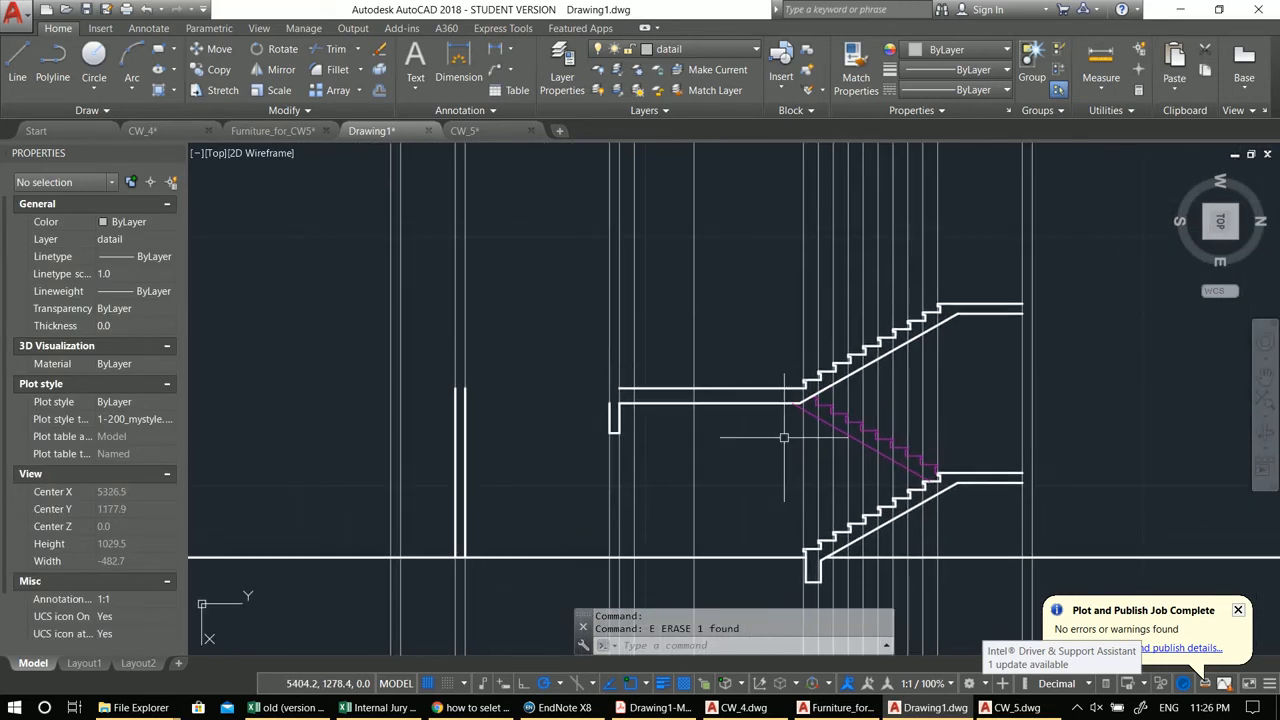
pyautogui.moveTo(581, 415); pyautogui.dragTo(654, 414, button='middle')
pyautogui.moveTo(945, 414)
pyautogui.mouseDown(button='middle')
pyautogui.moveTo(870, 365)
pyautogui.moveTo(732, 321)
pyautogui.mouseUp(button='middle')
pyautogui.moveTo(690, 358); pyautogui.dragTo(779, 390, button='middle')
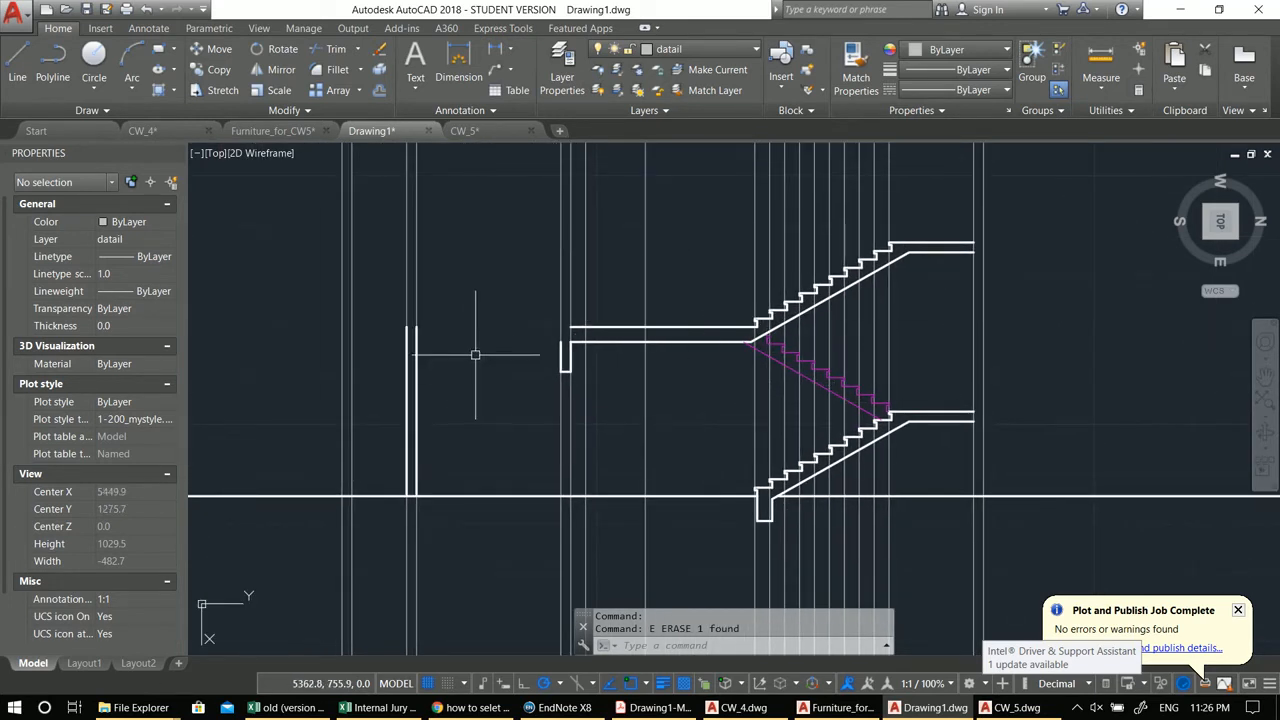
pyautogui.moveTo(666, 265)
pyautogui.mouseDown(button='middle')
pyautogui.moveTo(651, 300)
pyautogui.moveTo(677, 322)
pyautogui.mouseUp(button='middle')
pyautogui.scroll(4, 852, 380)
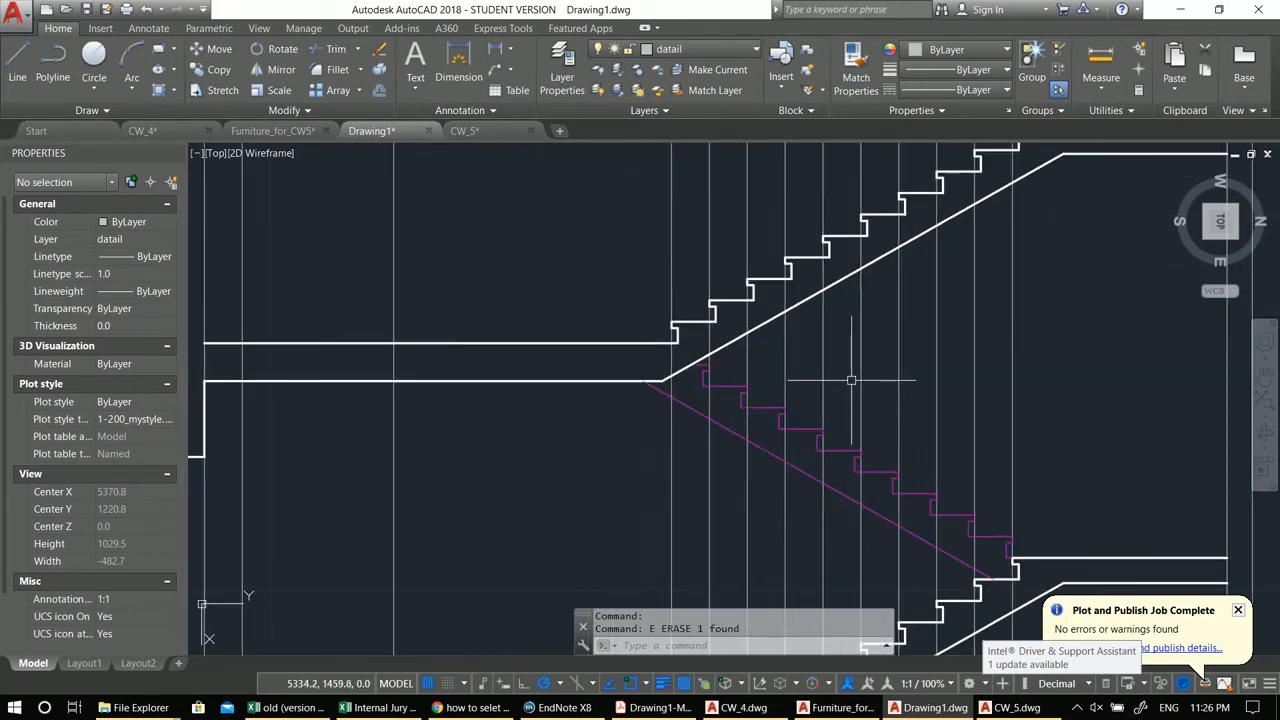
pyautogui.moveTo(840, 380); pyautogui.dragTo(760, 305, button='middle')
# Step: Copy the magenta stepped underside linework of the lower flight up to the next landing's corner
pyautogui.click(491, 262)
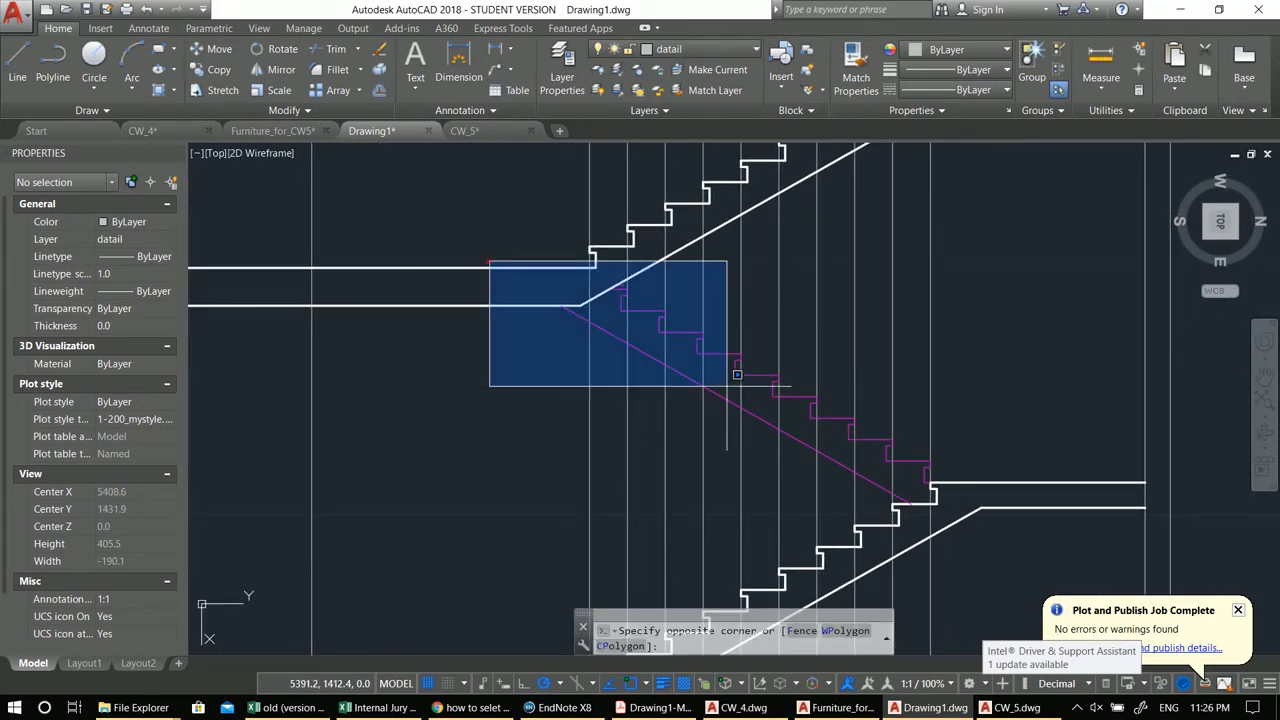
pyautogui.click(958, 510)
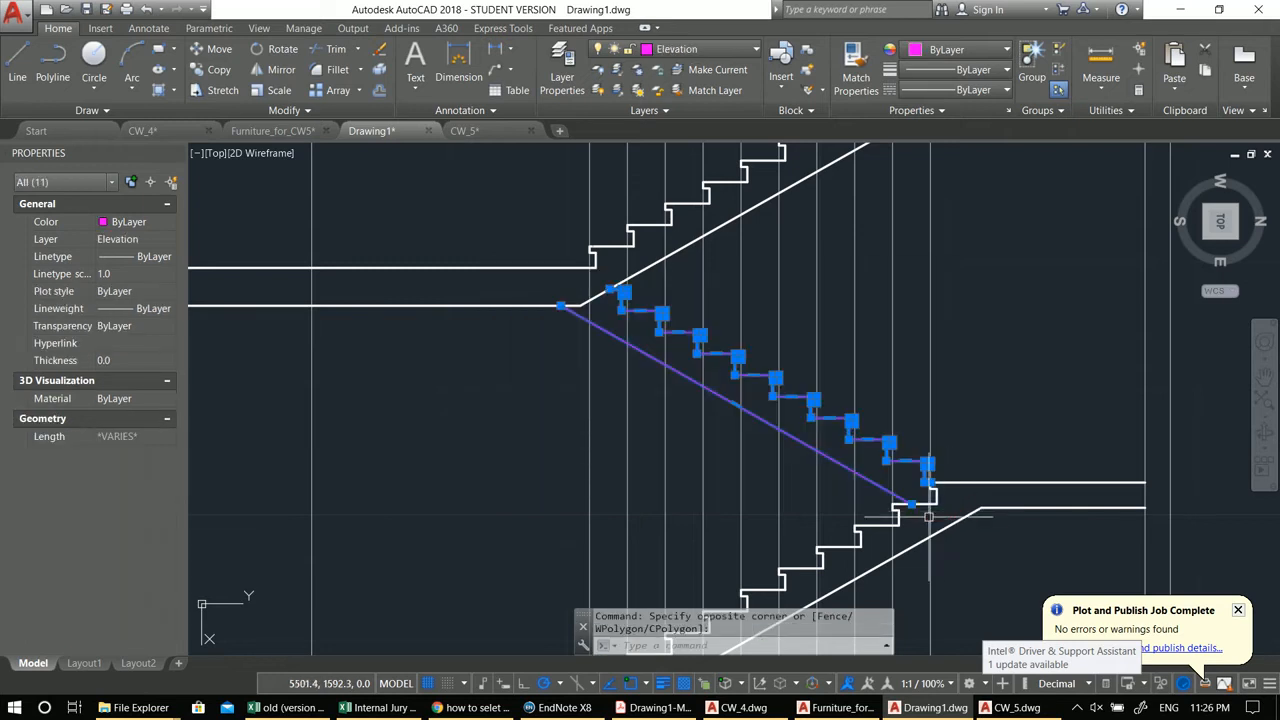
pyautogui.scroll(-3, 560, 368)
pyautogui.scroll(1, 600, 390)
pyautogui.write('co')
pyautogui.press('Return')
pyautogui.scroll(4, 738, 474)
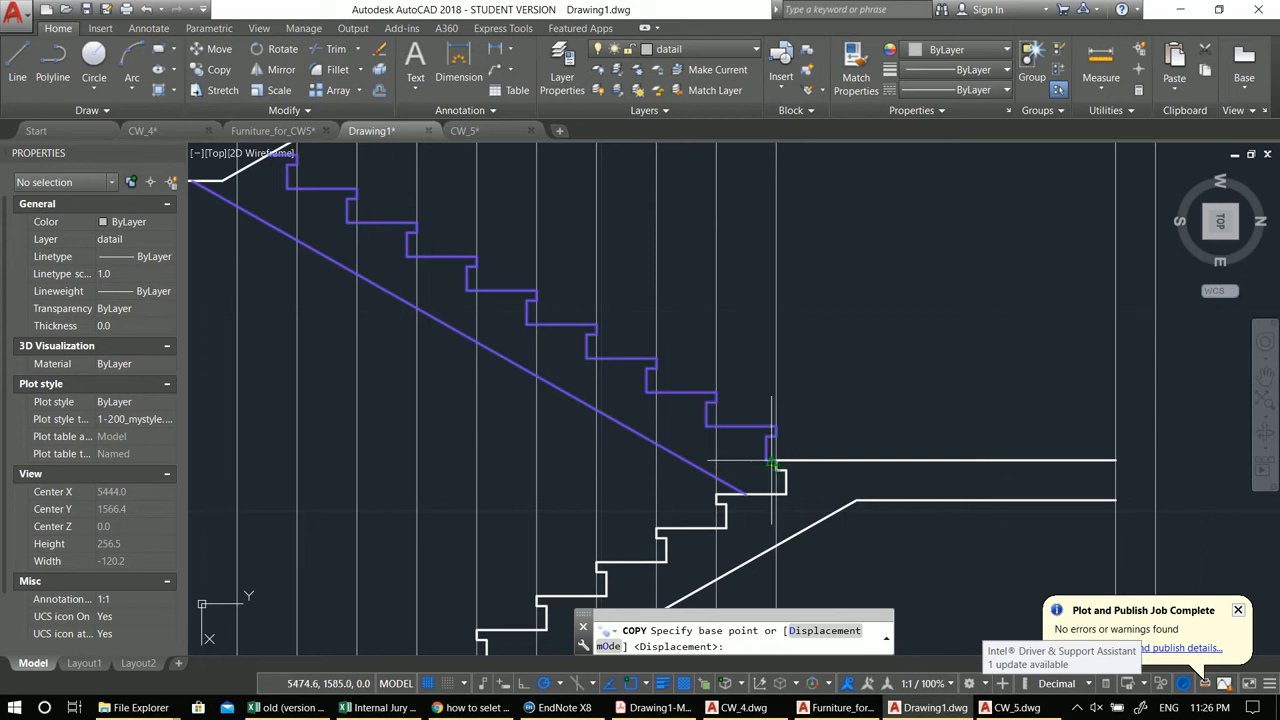
pyautogui.click(776, 461)
pyautogui.scroll(-3, 765, 450)
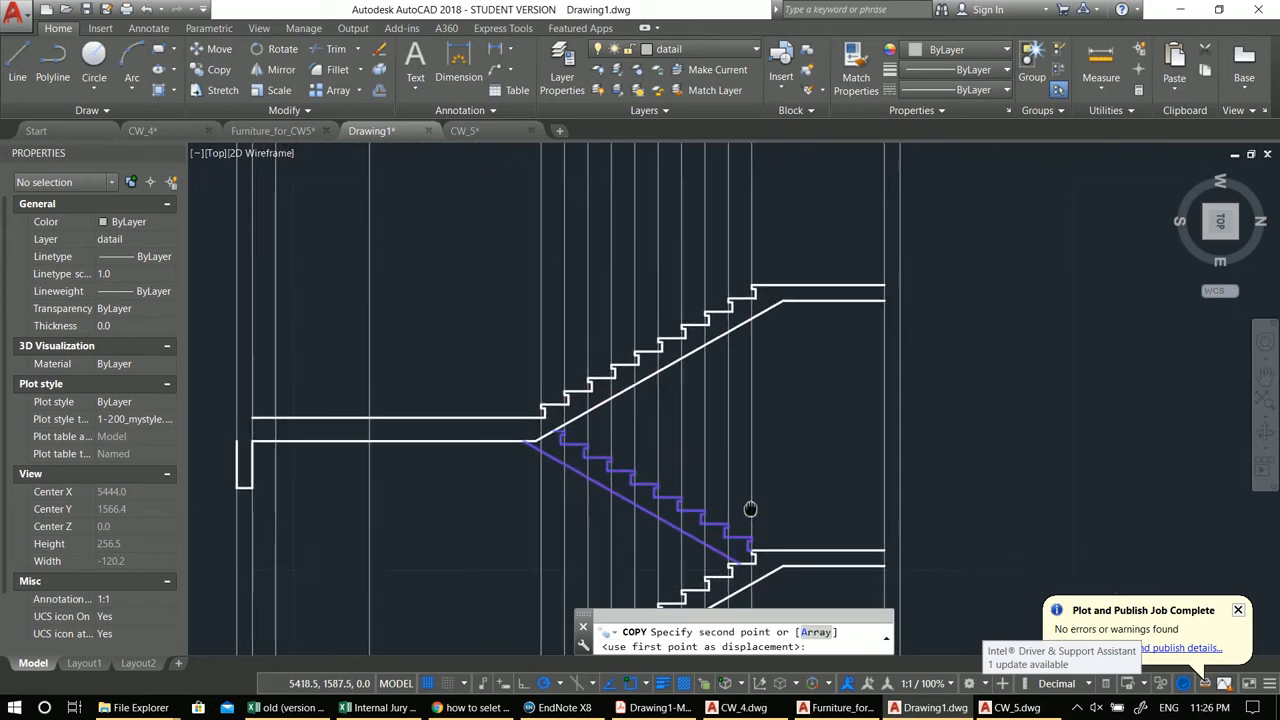
pyautogui.click(760, 278)
pyautogui.scroll(-3, 686, 331)
pyautogui.press('Escape')
pyautogui.scroll(2, 667, 387)
pyautogui.moveTo(705, 446); pyautogui.dragTo(705, 258, button='middle')
pyautogui.moveTo(701, 334); pyautogui.dragTo(717, 469, button='middle')
pyautogui.press('Escape')
pyautogui.press('Escape')
pyautogui.scroll(2, 598, 430)
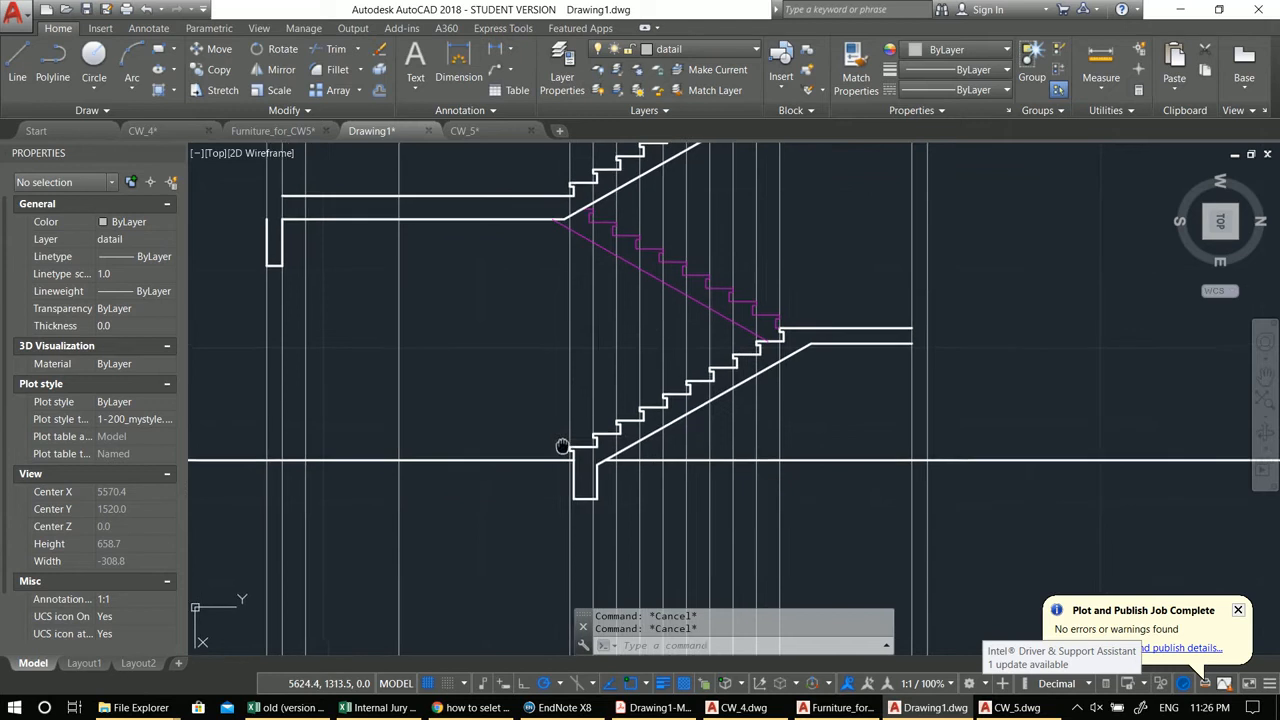
pyautogui.click(649, 451)
pyautogui.press('Escape')
pyautogui.press('Escape')
pyautogui.moveTo(590, 435); pyautogui.dragTo(650, 450, button='middle')
pyautogui.write('l')
pyautogui.press('Return')
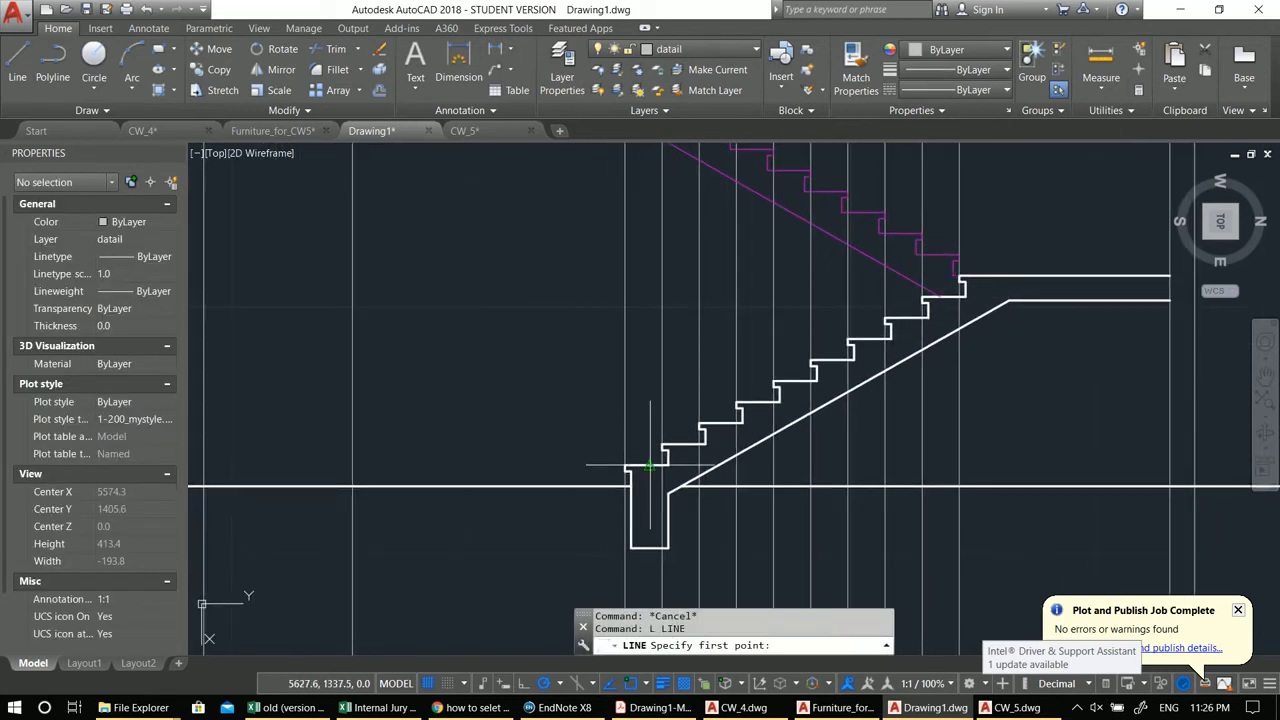
pyautogui.click(649, 466)
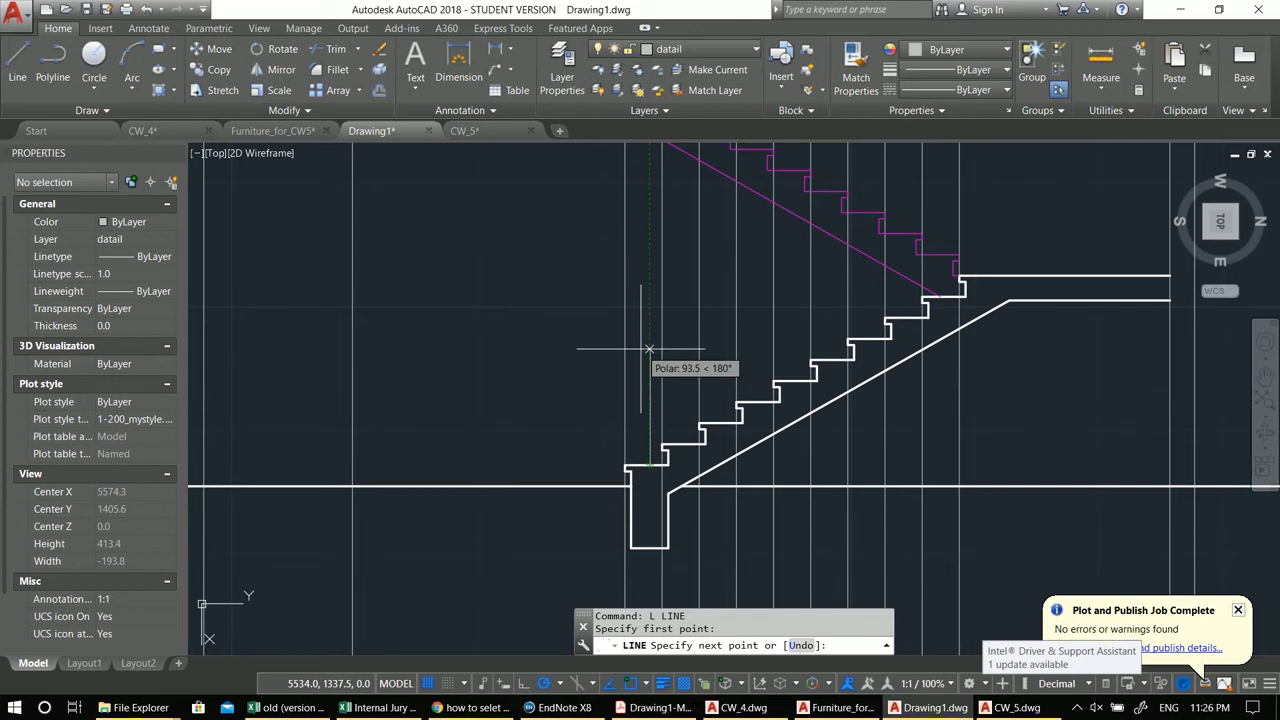
pyautogui.press('Escape')
# Step: Draw a thin vertical baluster polyline standing on the first tread of the lower flight
pyautogui.write('pl')
pyautogui.press('Return')
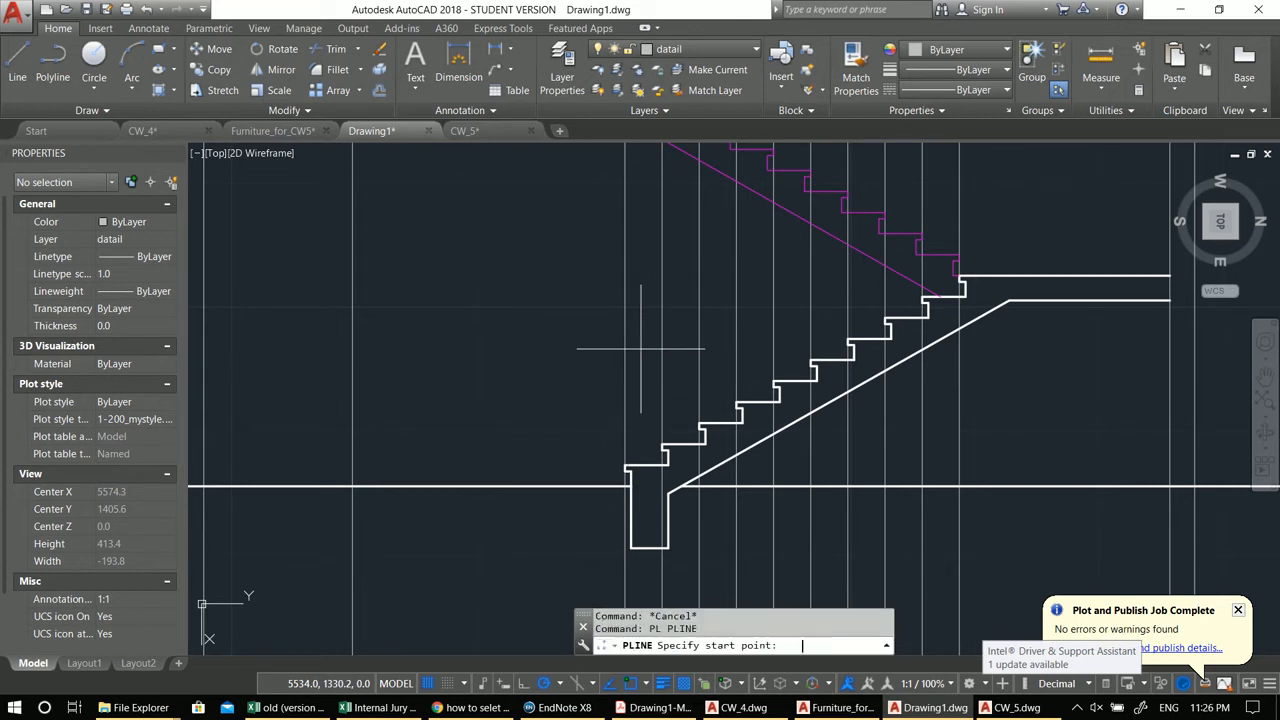
pyautogui.click(649, 466)
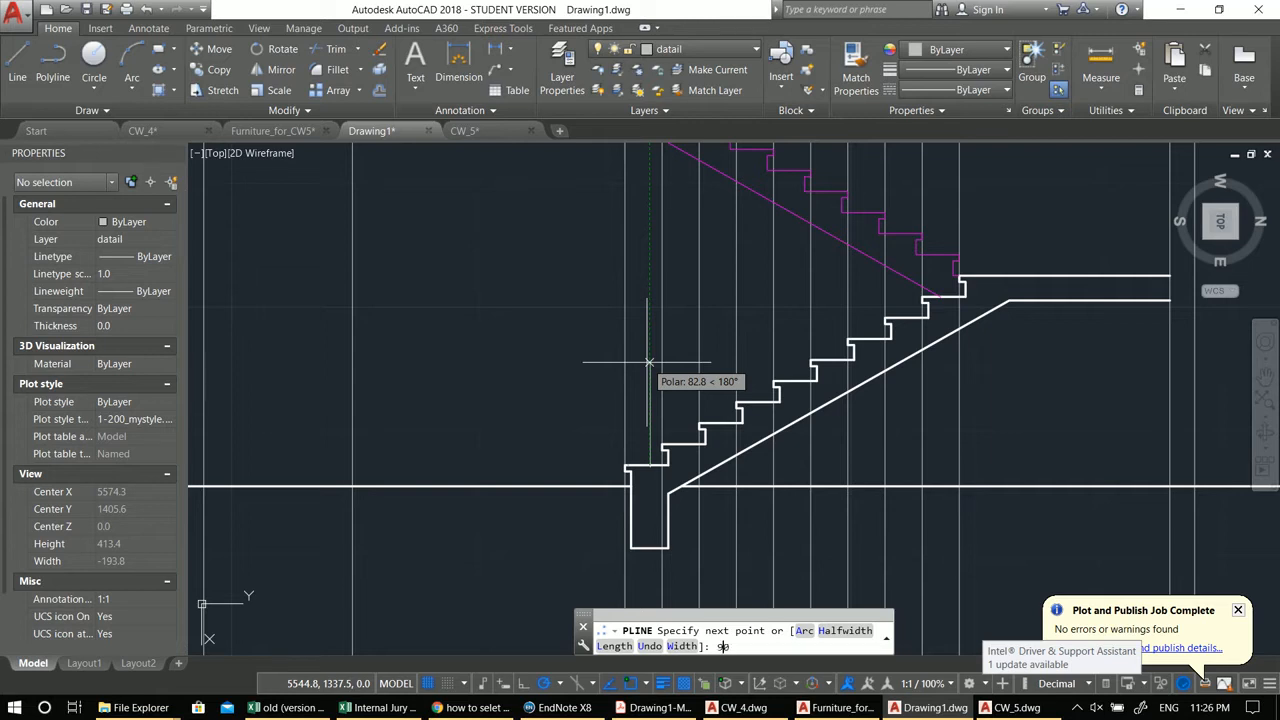
pyautogui.write('9')
pyautogui.press('Return')
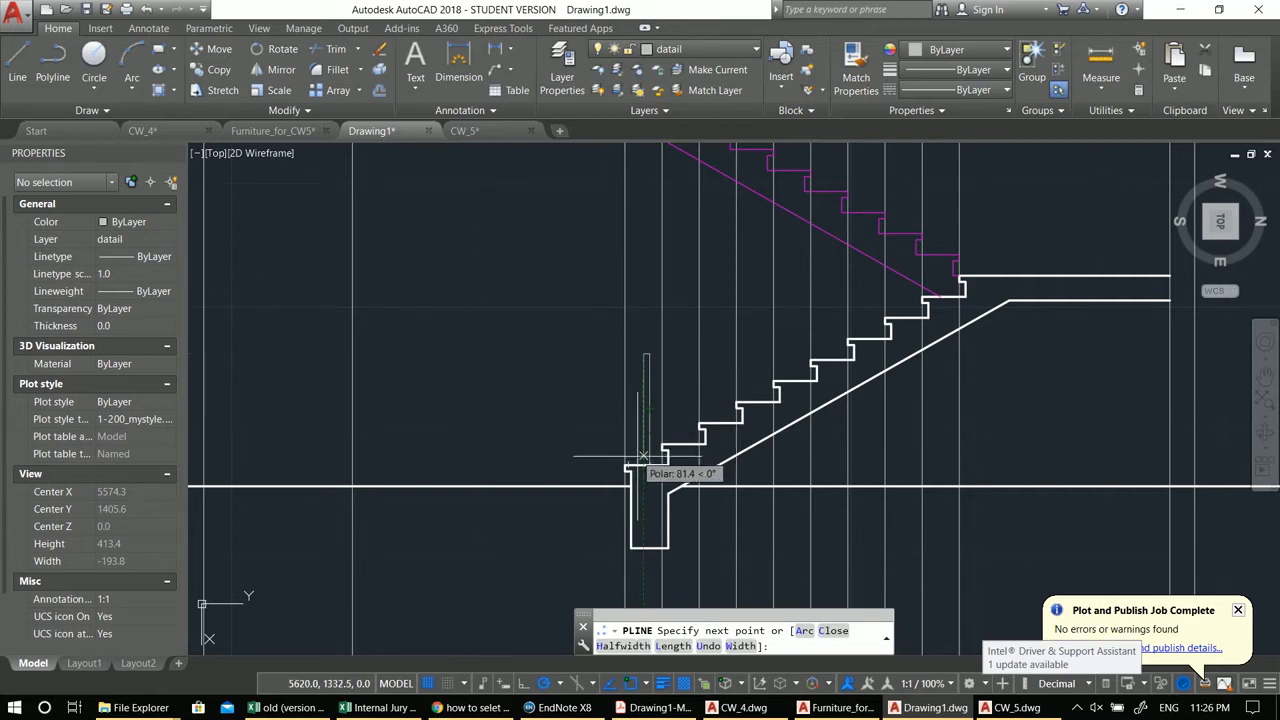
pyautogui.scroll(3, 603, 375)
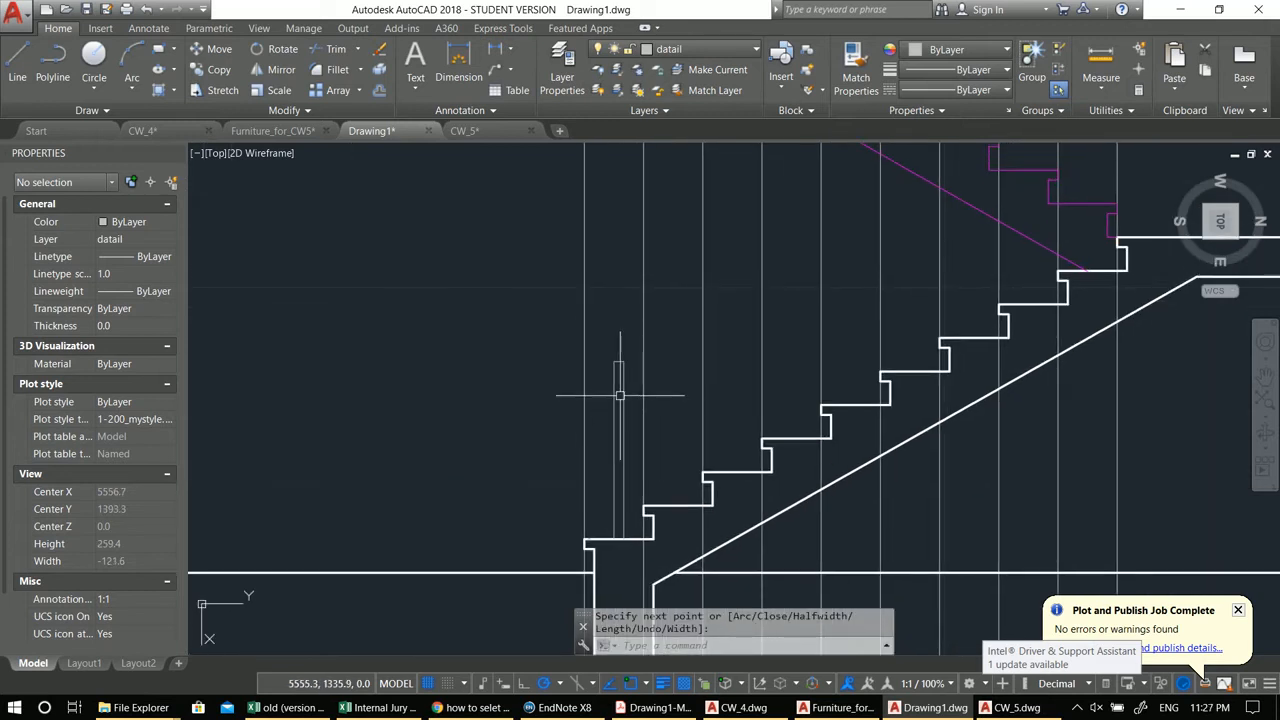
pyautogui.click(624, 415)
# Step: Copy the baluster down and to the left beside the first step
pyautogui.moveTo(631, 452); pyautogui.dragTo(604, 457, button='middle')
pyautogui.write('co')
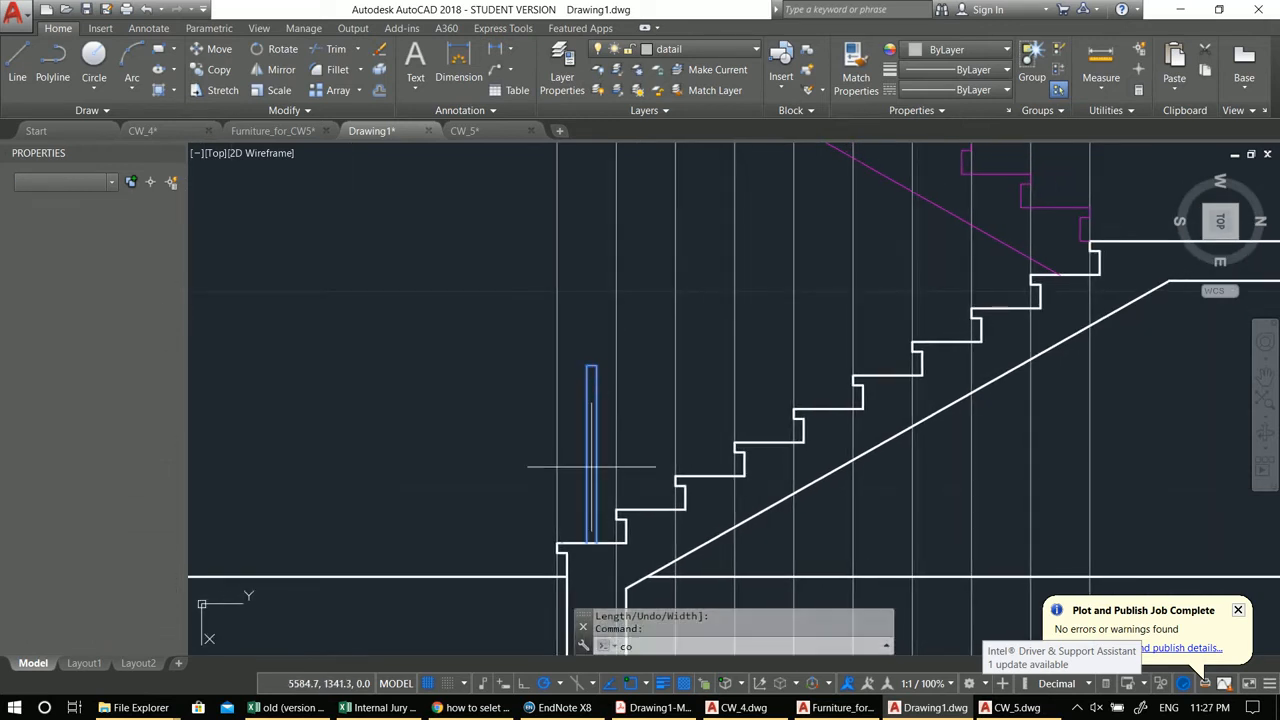
pyautogui.click(624, 541)
pyautogui.click(565, 575)
pyautogui.press('Escape')
# Step: Copy the baluster up to the corner of the upper landing
pyautogui.click(586, 474)
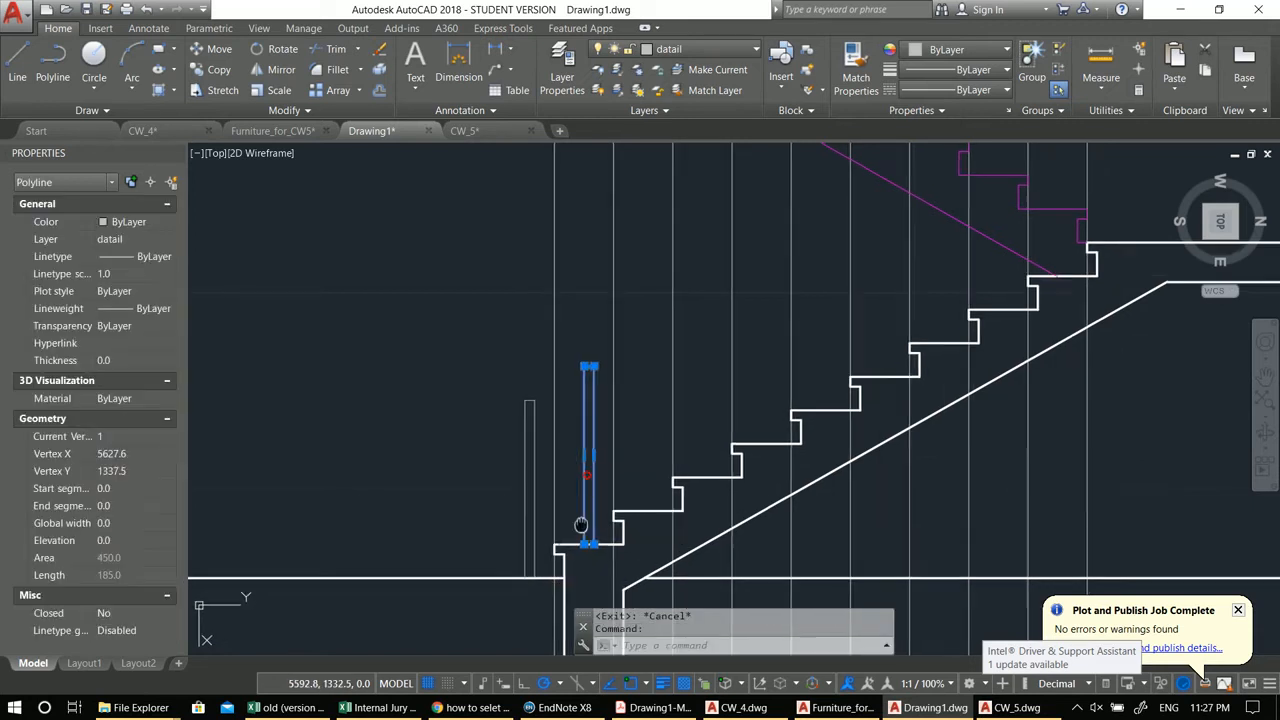
pyautogui.moveTo(585, 520); pyautogui.dragTo(566, 527, button='middle')
pyautogui.write('co')
pyautogui.press('Return')
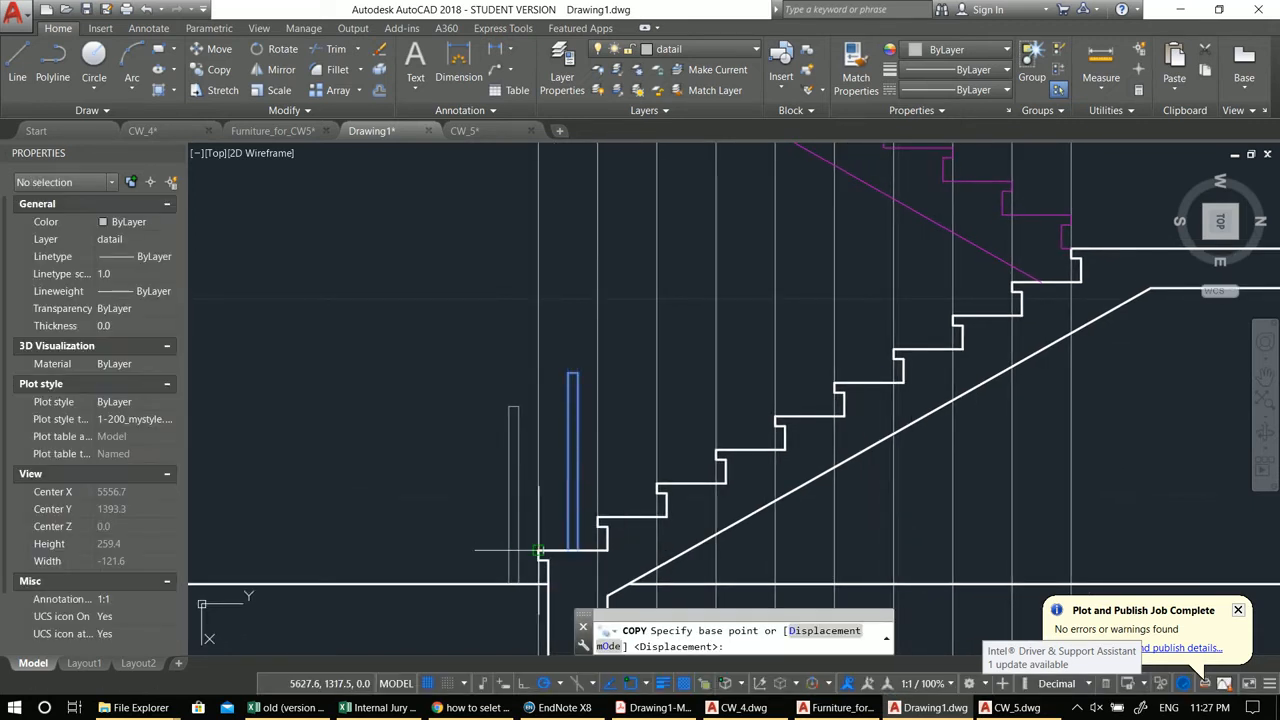
pyautogui.click(547, 538)
pyautogui.scroll(4, 1070, 260)
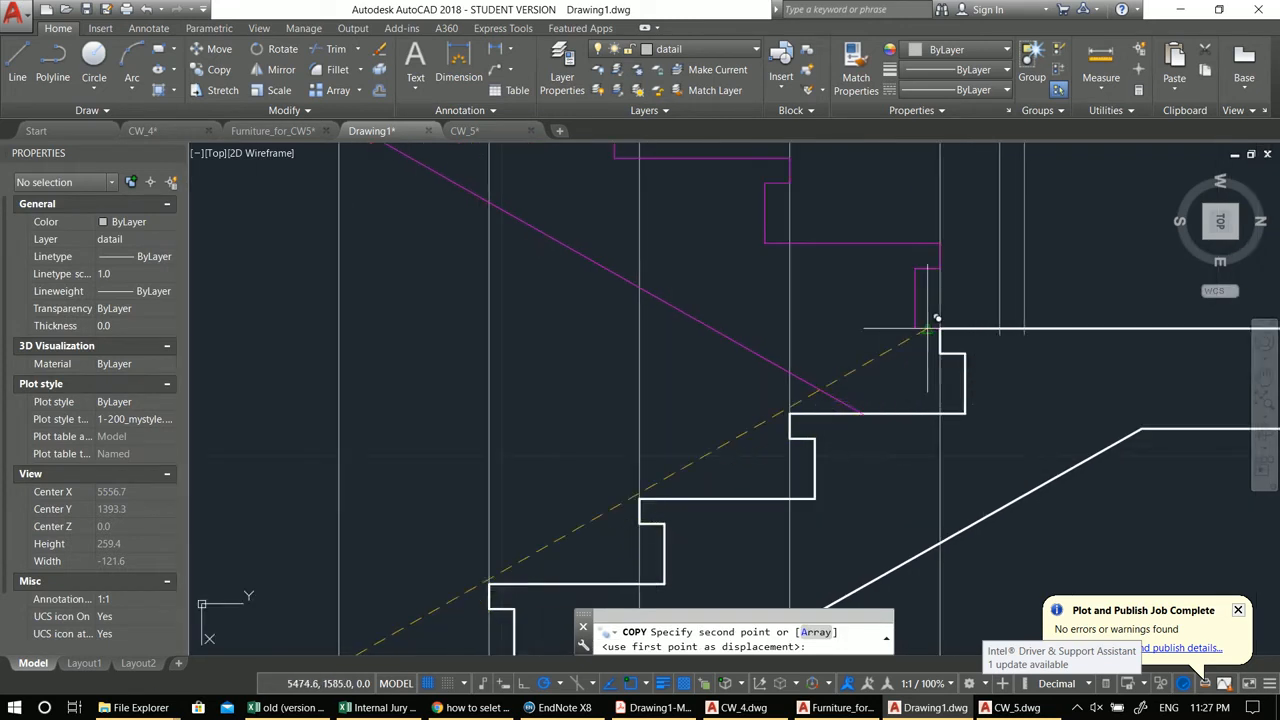
pyautogui.click(792, 410)
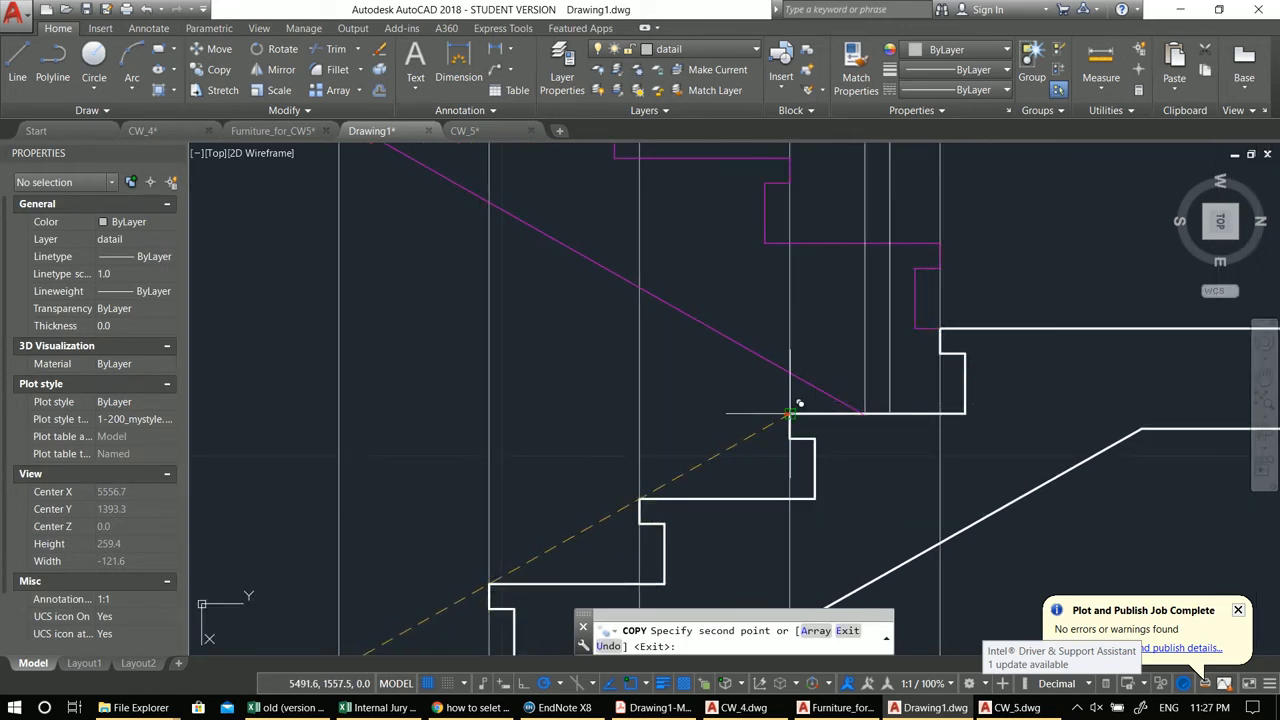
pyautogui.scroll(-3, 904, 481)
pyautogui.press('Escape')
pyautogui.press('Escape')
pyautogui.scroll(2, 737, 429)
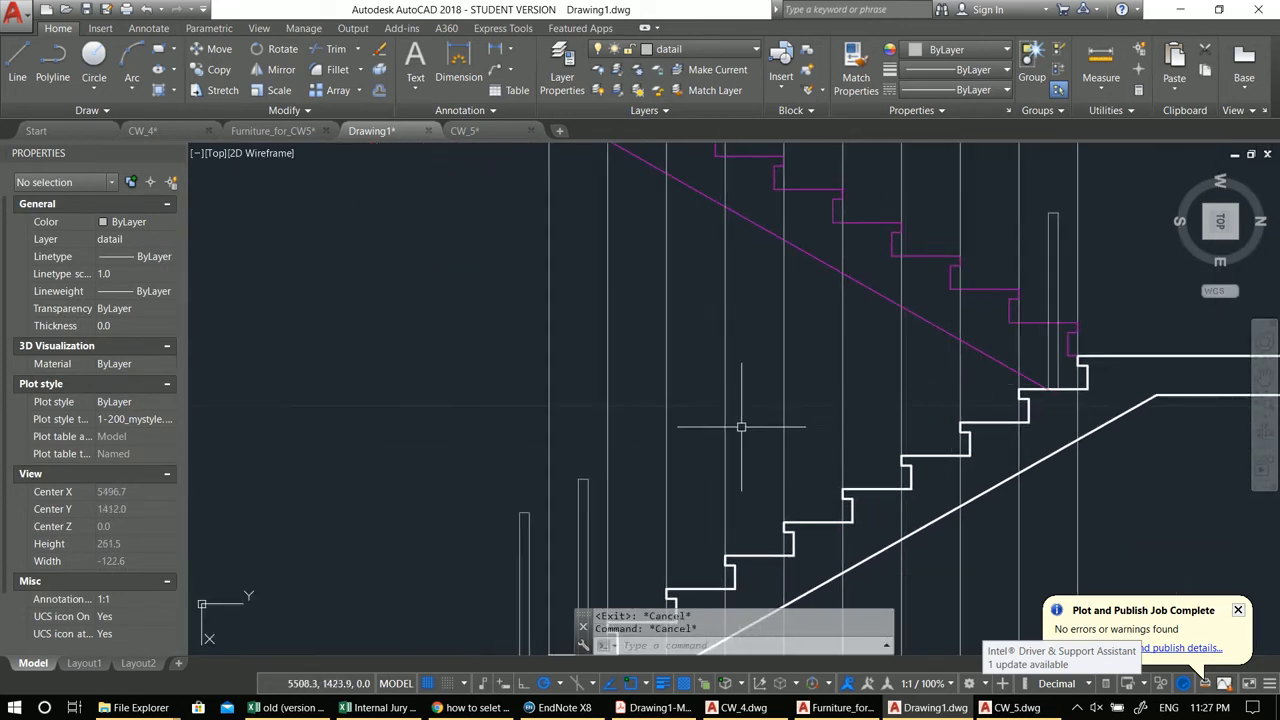
pyautogui.scroll(-1, 662, 438)
# Step: Draw a sloped handrail line joining the tops of the lower and upper balusters
pyautogui.write('l')
pyautogui.press('Return')
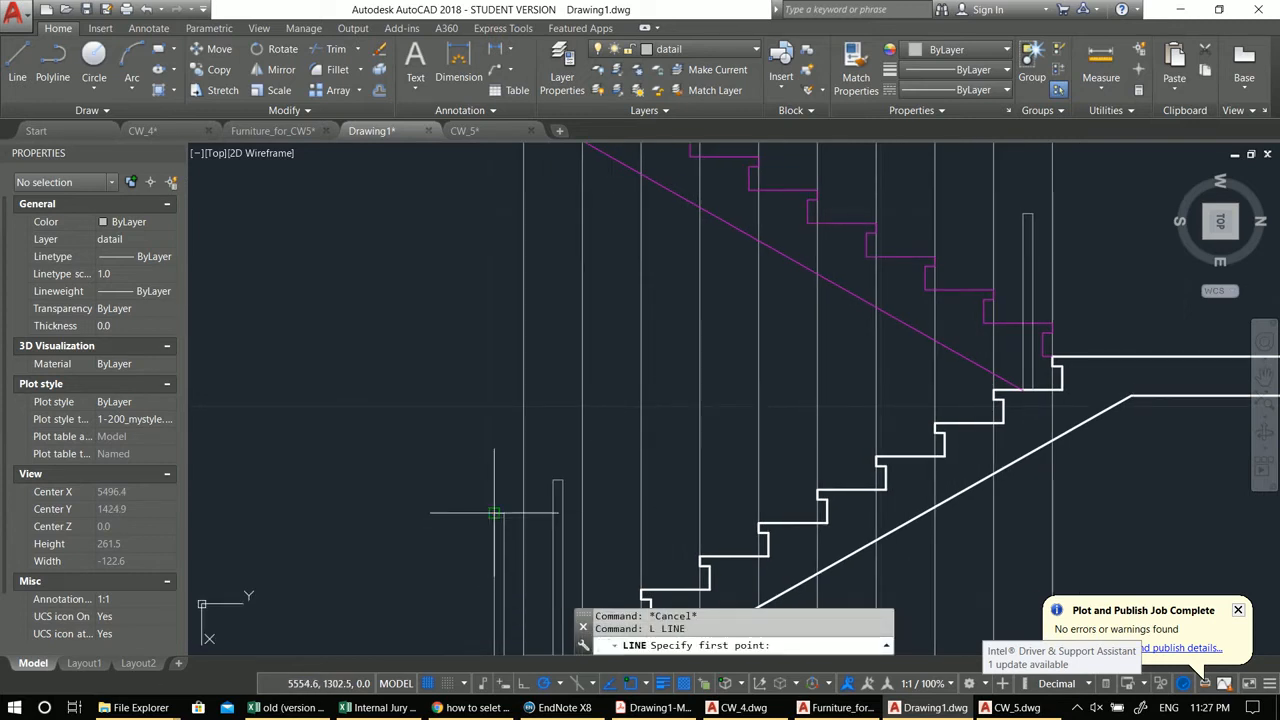
pyautogui.click(494, 513)
pyautogui.moveTo(749, 366); pyautogui.dragTo(624, 486, button='middle')
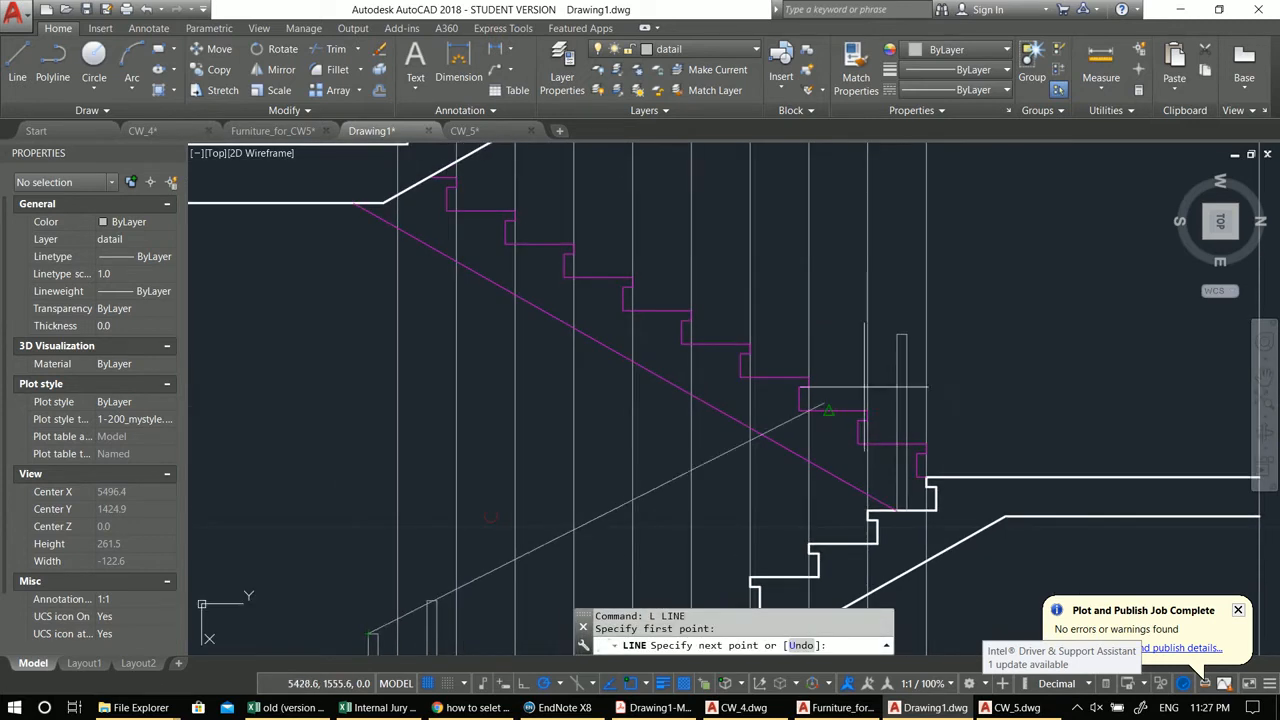
pyautogui.click(893, 339)
pyautogui.moveTo(886, 344); pyautogui.dragTo(917, 219, button='middle')
pyautogui.press('Return')
# Step: Offset the handrail line to create a parallel second rail line
pyautogui.write('o')
pyautogui.press('Return')
pyautogui.press('Return')
pyautogui.click(664, 370)
pyautogui.click(683, 414)
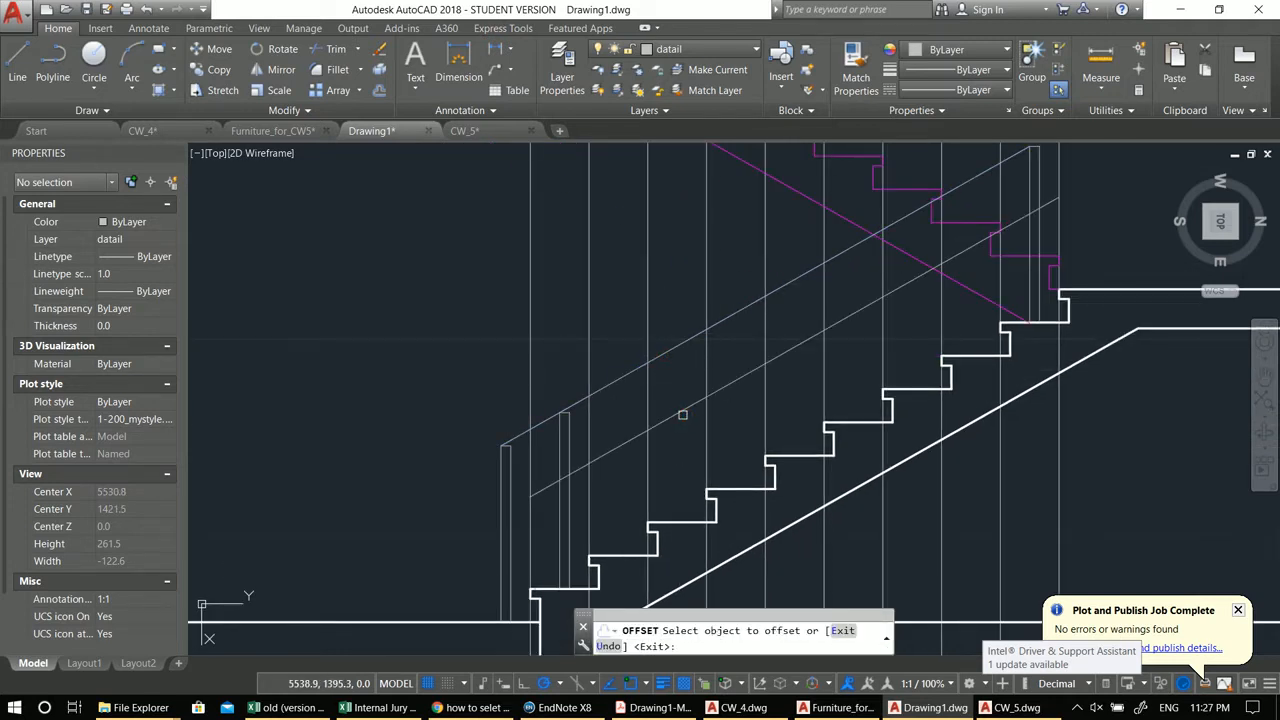
pyautogui.scroll(-2, 649, 436)
pyautogui.scroll(2, 649, 437)
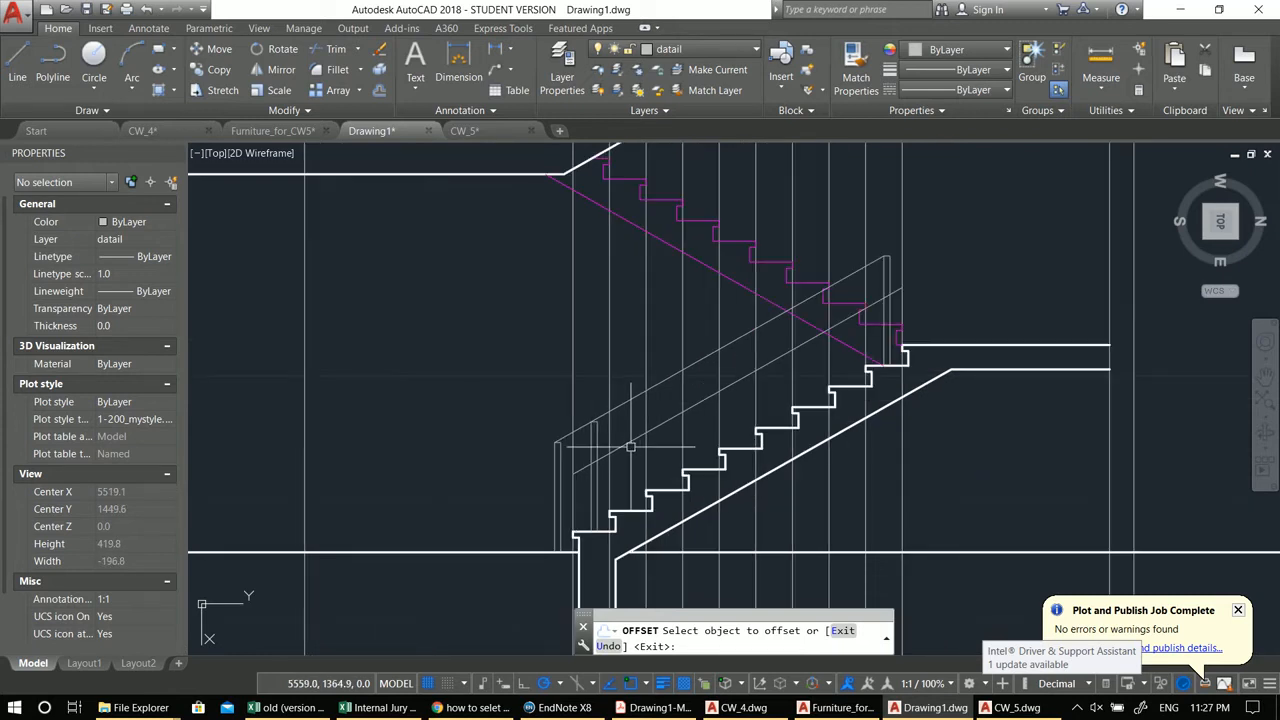
pyautogui.press('Escape')
# Step: Erase one line near the top of the lower balusters
pyautogui.click(630, 446)
pyautogui.write('e')
pyautogui.press('Return')
pyautogui.moveTo(630, 446); pyautogui.dragTo(658, 418, button='middle')
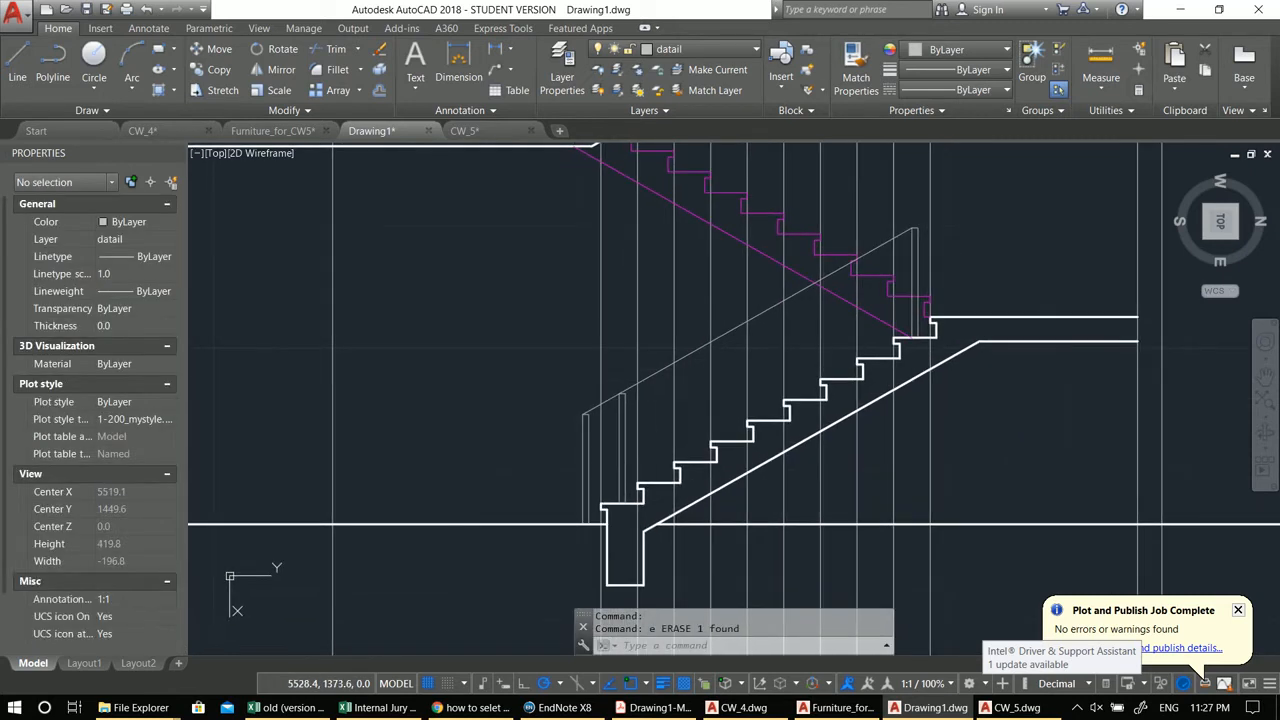
# Step: Offset the handrail line once more to add another parallel rail line
pyautogui.write('o')
pyautogui.press('Return')
pyautogui.press('Return')
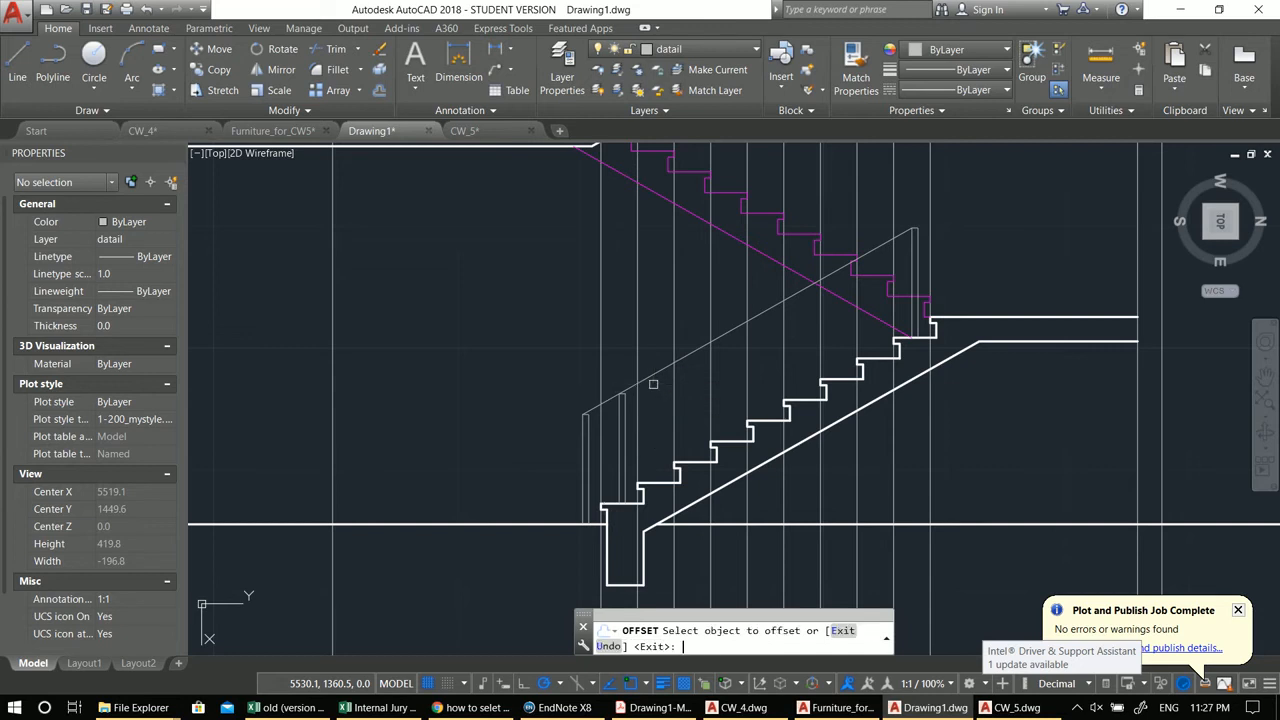
pyautogui.click(653, 375)
pyautogui.click(626, 440)
pyautogui.press('Escape')
pyautogui.press('Escape')
# Step: Extend a rail line to meet the lower baluster
pyautogui.scroll(2, 634, 423)
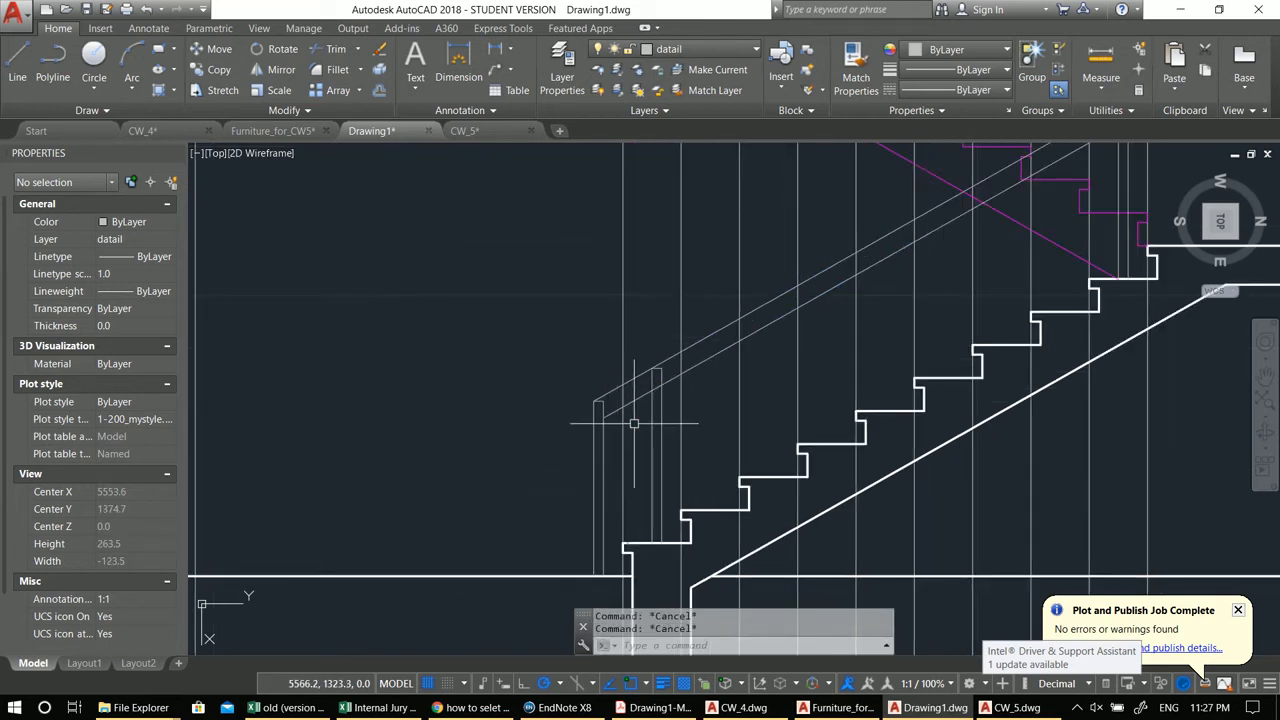
pyautogui.scroll(4, 580, 408)
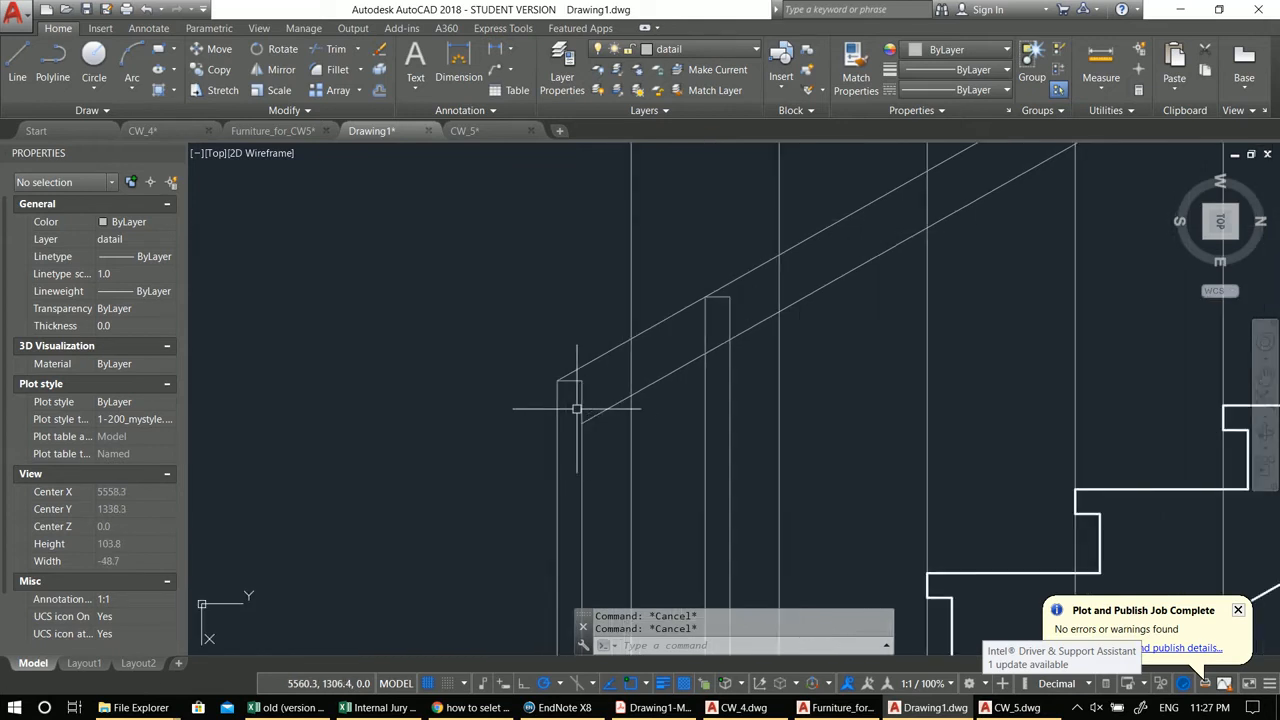
pyautogui.moveTo(601, 429); pyautogui.dragTo(608, 411, button='middle')
pyautogui.write('ex')
pyautogui.press('Return')
pyautogui.press('Return')
pyautogui.click(606, 393)
pyautogui.press('Escape')
# Step: Trim the rail ends where they cross the top of the lower baluster
pyautogui.write('tr')
pyautogui.press('Return')
pyautogui.press('Return')
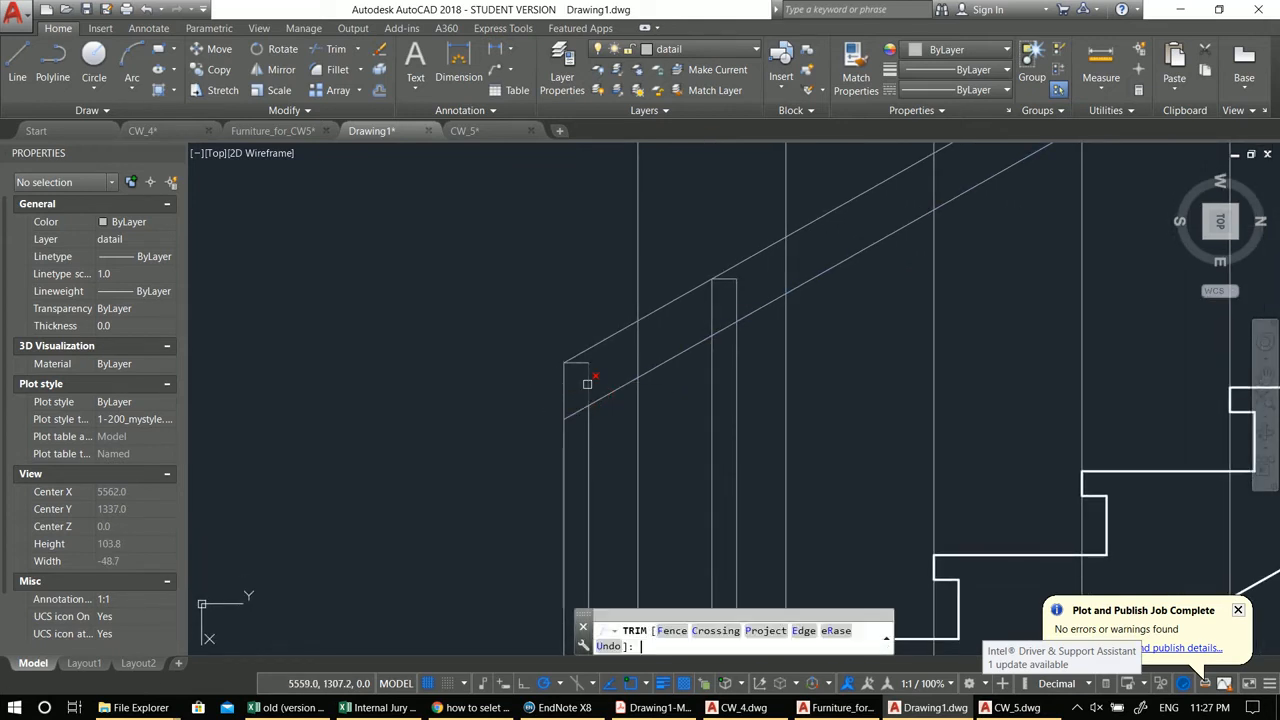
pyautogui.press('Escape')
pyautogui.scroll(-3, 655, 357)
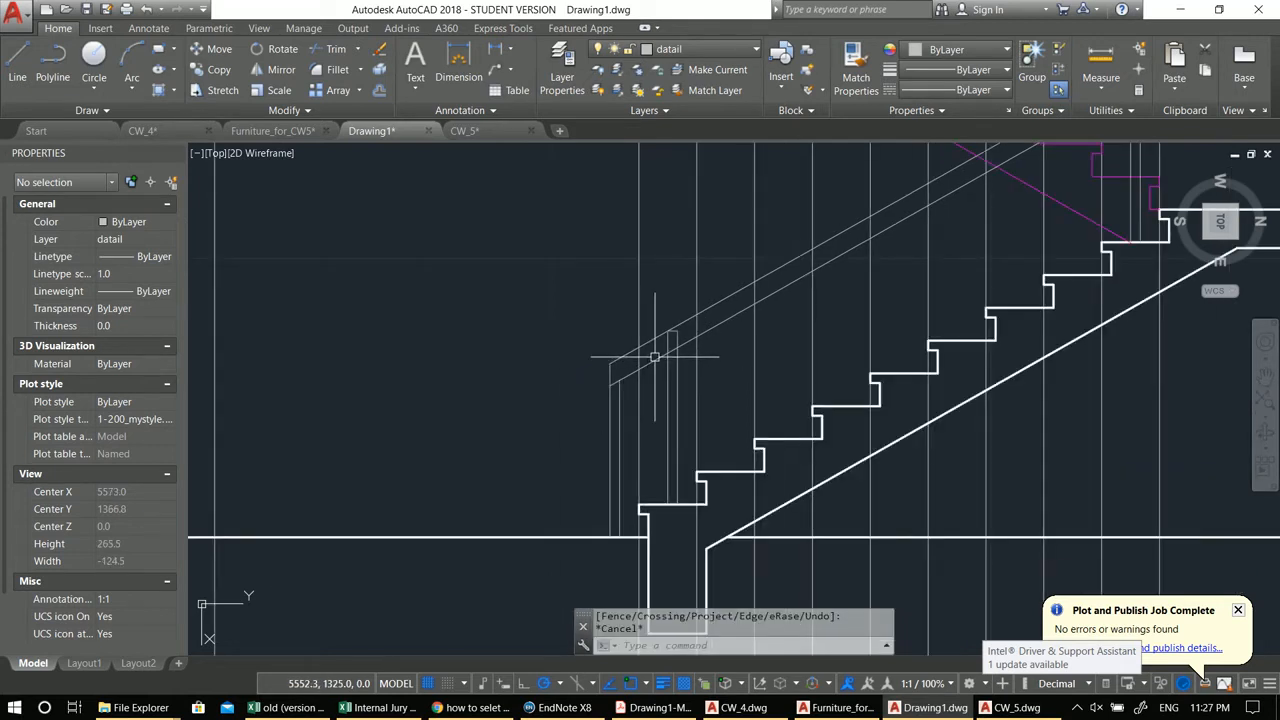
pyautogui.scroll(3, 662, 350)
pyautogui.press('Return')
pyautogui.press('Return')
pyautogui.click(701, 321)
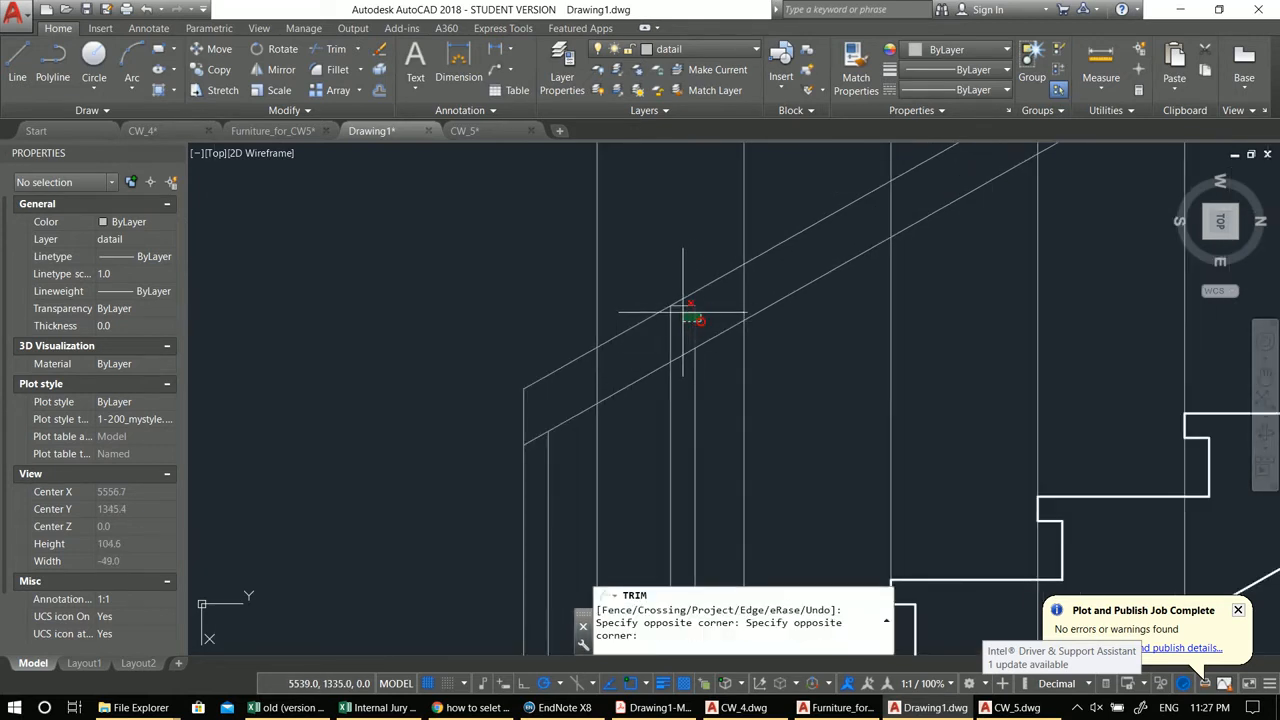
pyautogui.press('Escape')
# Step: Erase the small leftover segment at the top of the lower baluster
pyautogui.click(658, 284)
pyautogui.click(718, 338)
pyautogui.scroll(-3, 717, 339)
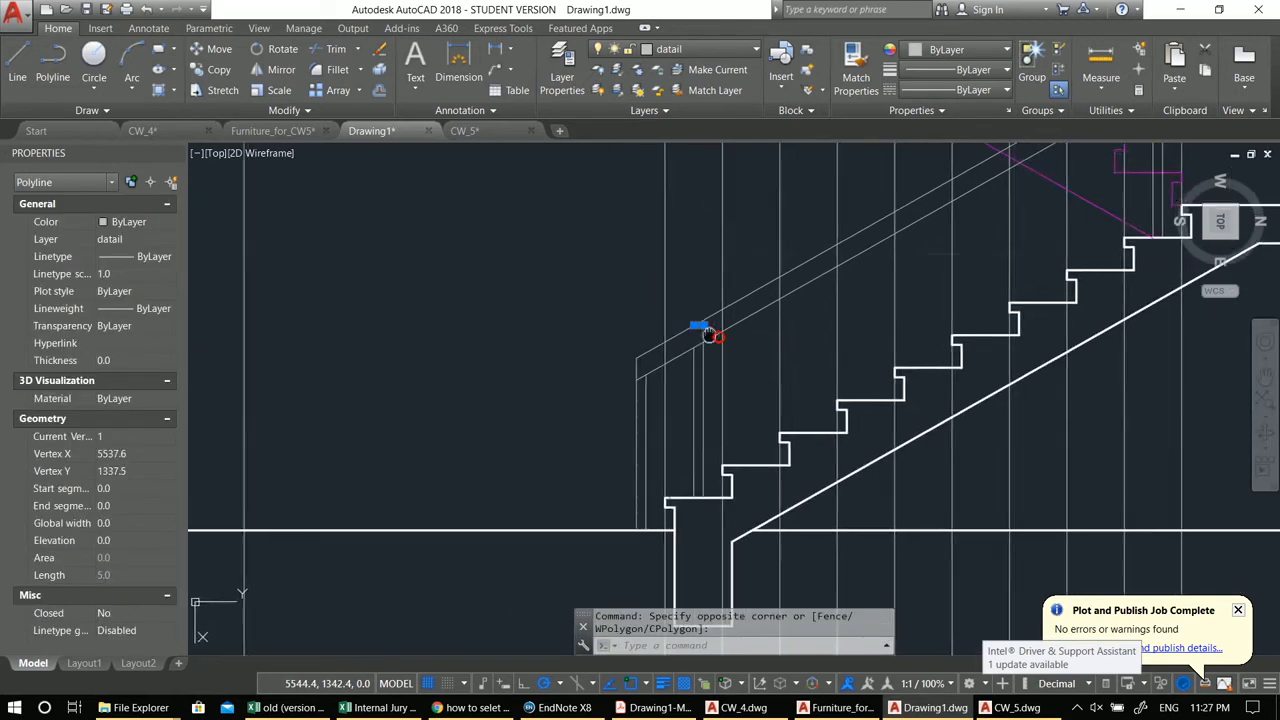
pyautogui.moveTo(717, 339); pyautogui.dragTo(687, 303, button='middle')
pyautogui.write('e')
pyautogui.press('Return')
# Step: Copy the pair of balusters onto each successive tread up the lower flight
pyautogui.scroll(2, 670, 285)
pyautogui.click(648, 256)
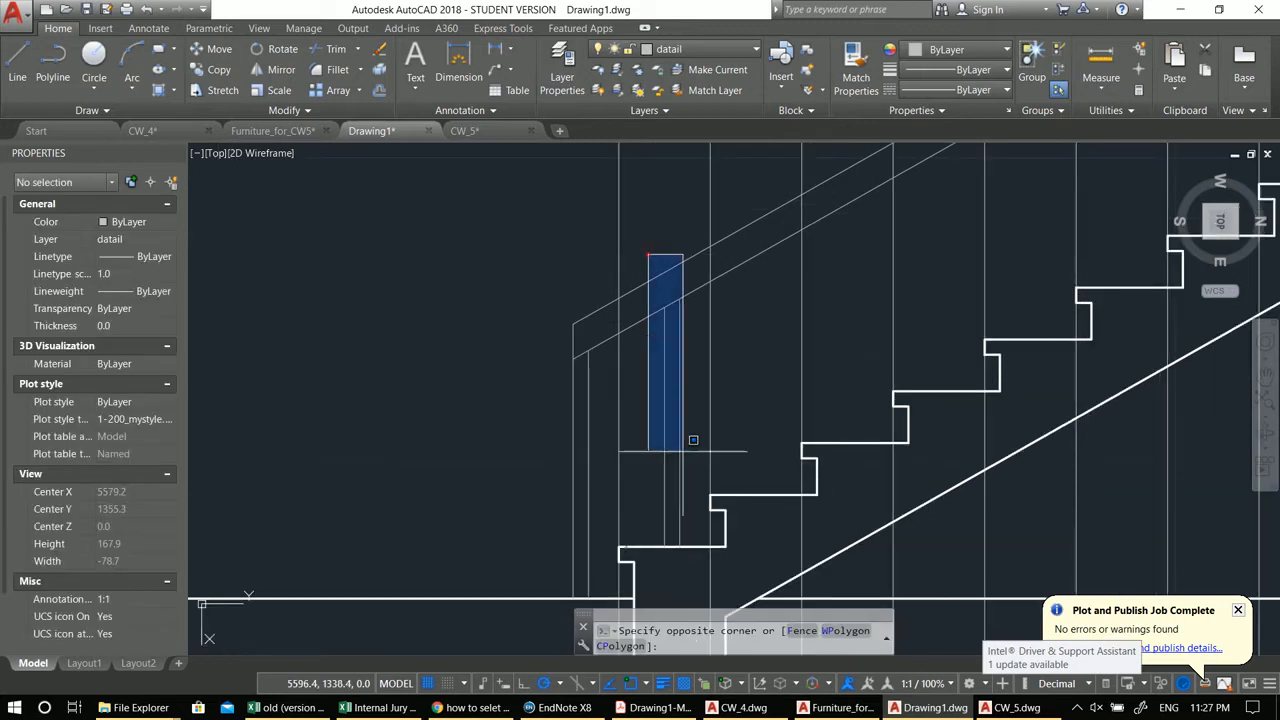
pyautogui.click(706, 563)
pyautogui.moveTo(646, 552); pyautogui.dragTo(648, 500, button='middle')
pyautogui.write('co')
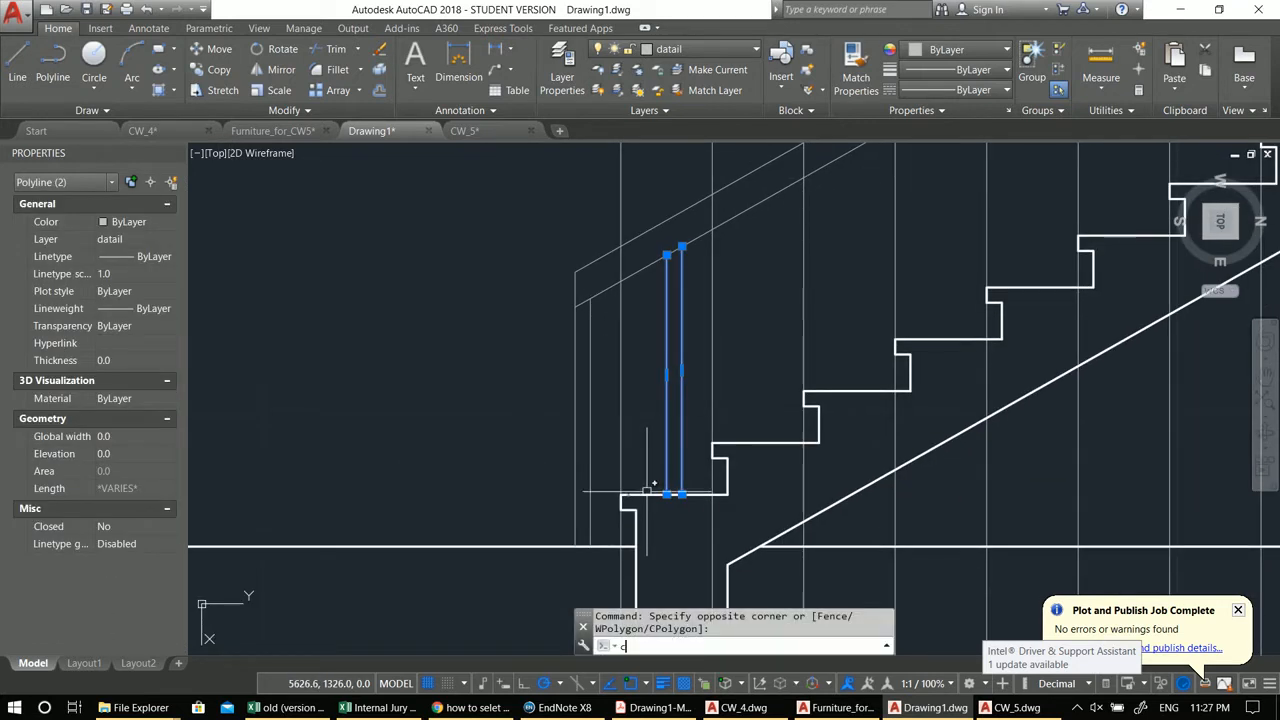
pyautogui.press('Return')
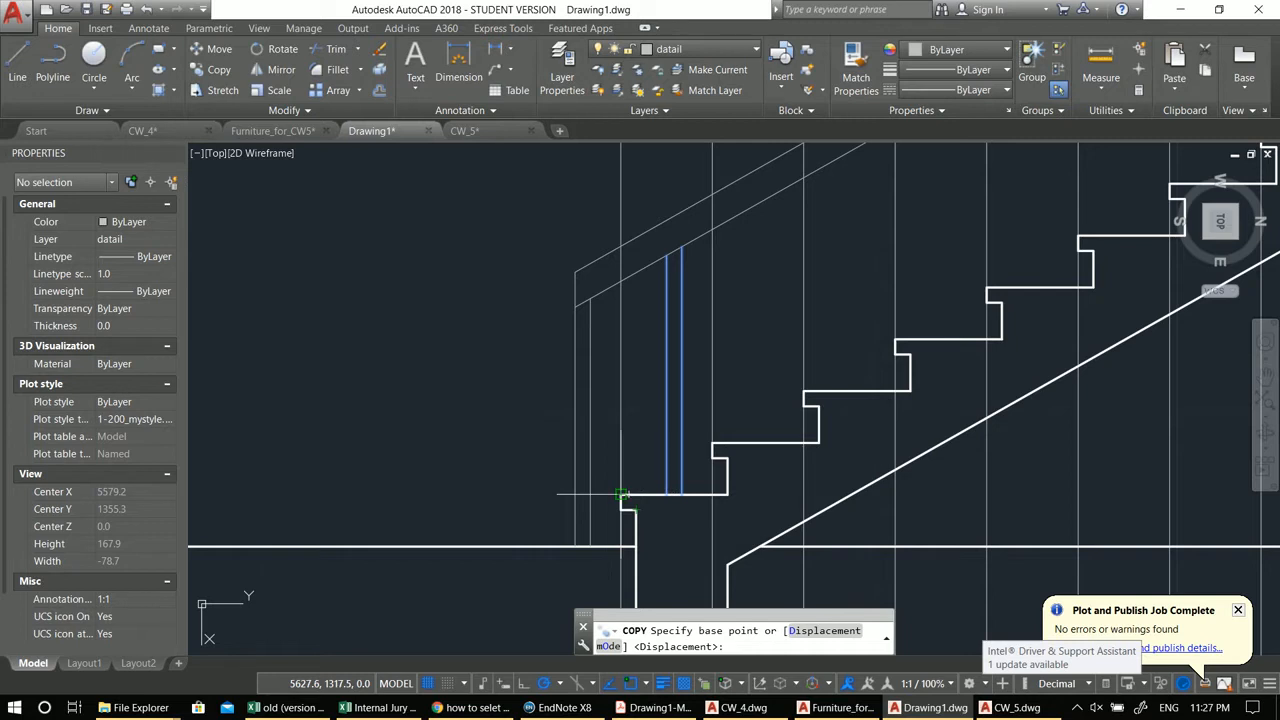
pyautogui.click(622, 494)
pyautogui.click(712, 442)
pyautogui.moveTo(783, 408); pyautogui.dragTo(674, 510, button='middle')
pyautogui.click(694, 492)
pyautogui.scroll(2, 735, 472)
pyautogui.moveTo(728, 477); pyautogui.dragTo(670, 519, button='middle')
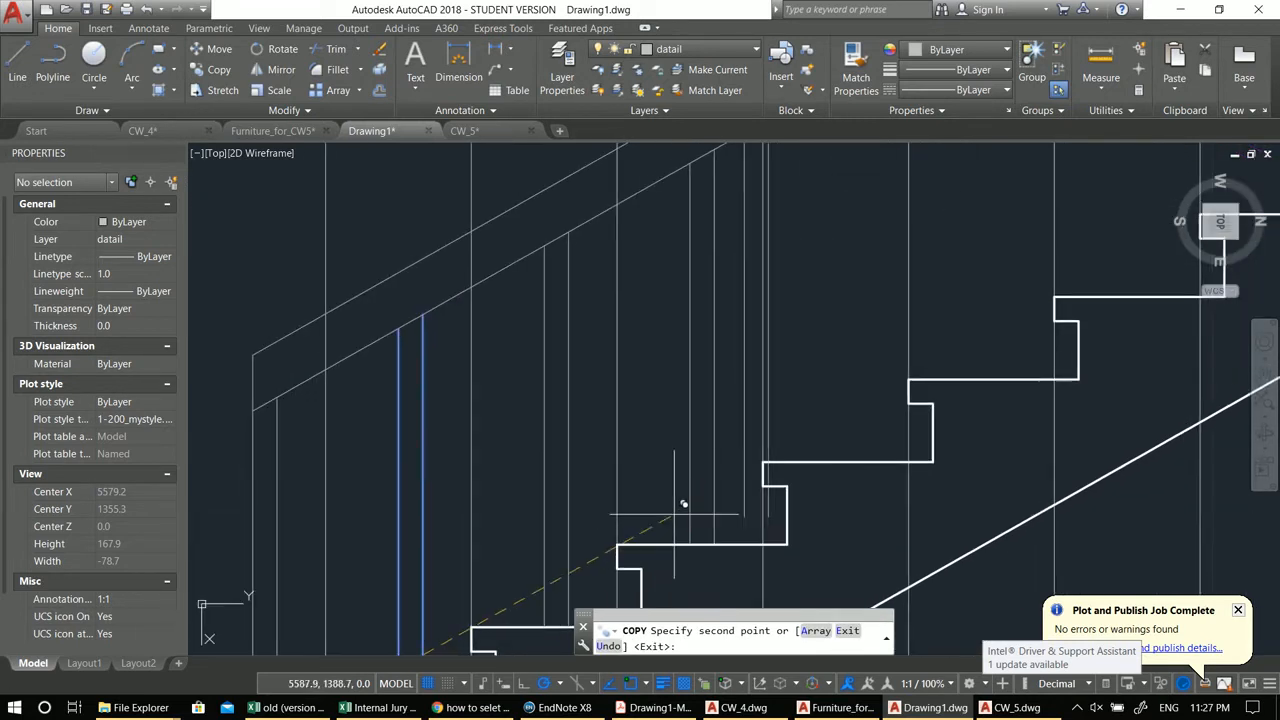
pyautogui.click(763, 461)
pyautogui.scroll(-3, 769, 447)
pyautogui.moveTo(770, 446); pyautogui.dragTo(683, 516, button='middle')
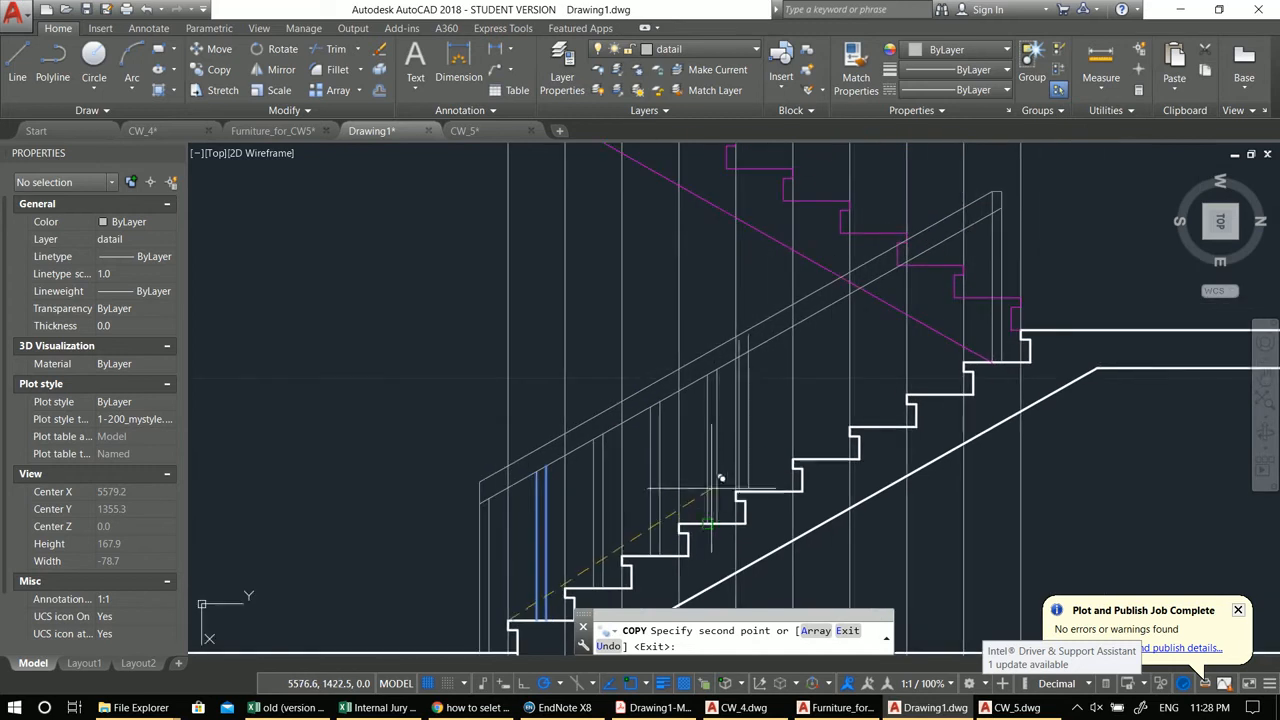
pyautogui.click(733, 492)
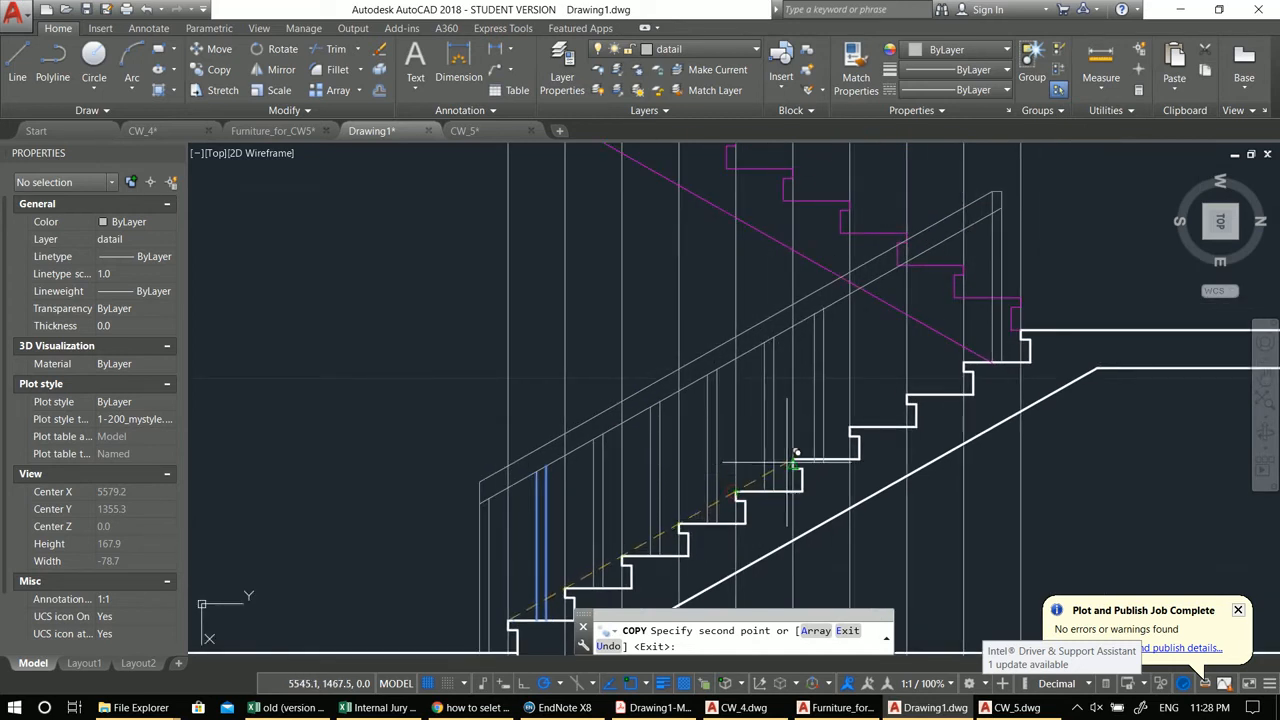
pyautogui.scroll(3, 800, 445)
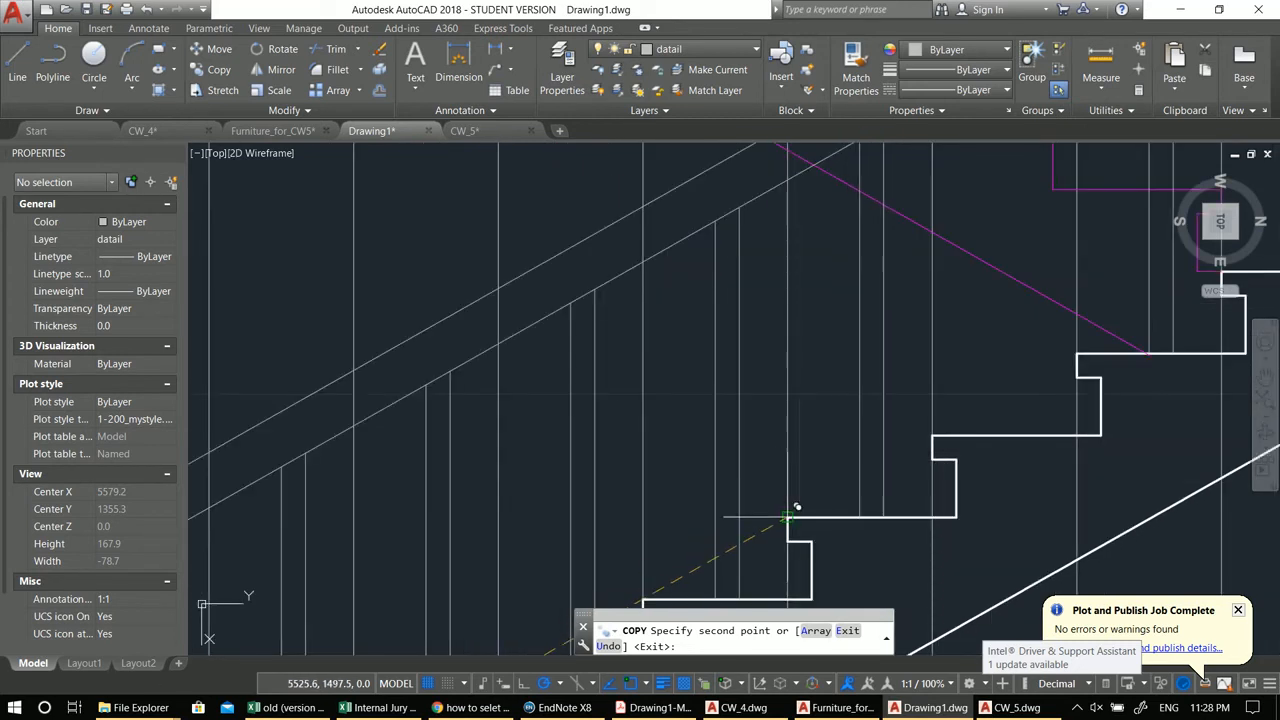
pyautogui.moveTo(880, 440); pyautogui.dragTo(805, 531, button='middle')
pyautogui.scroll(-5, 711, 452)
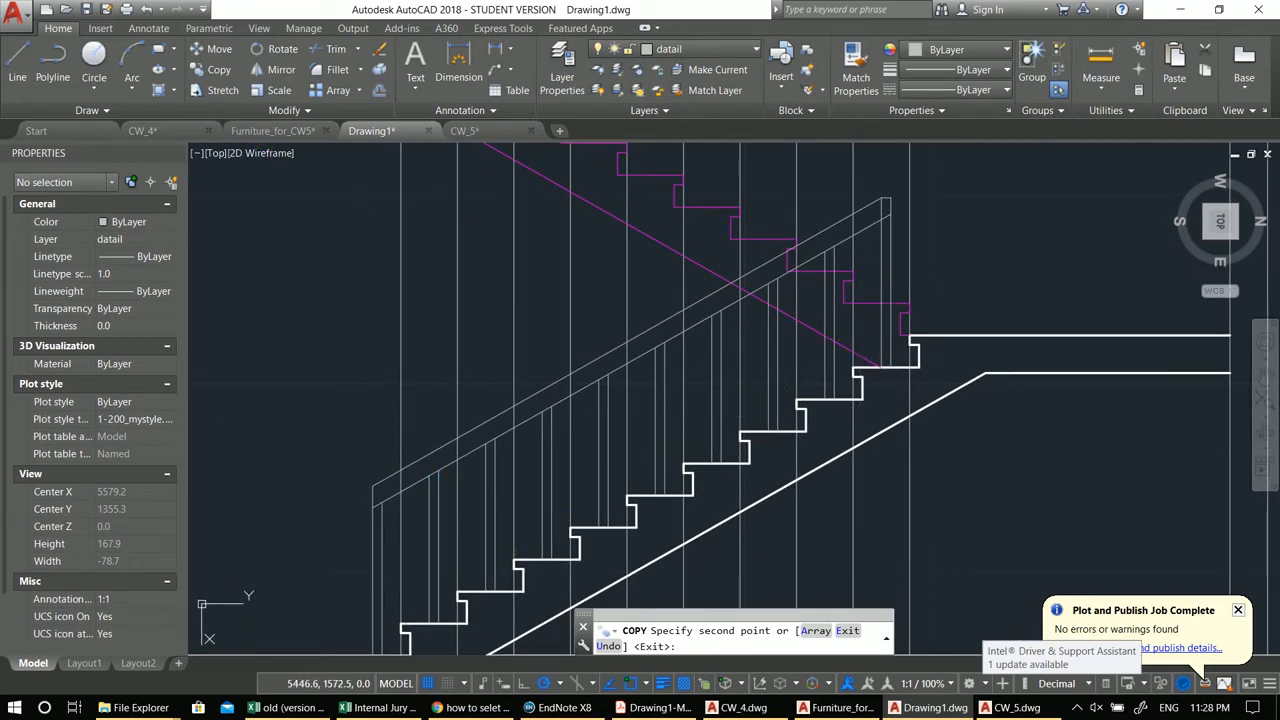
pyautogui.press('Escape')
pyautogui.scroll(2, 853, 258)
pyautogui.write('tr')
pyautogui.press('Return')
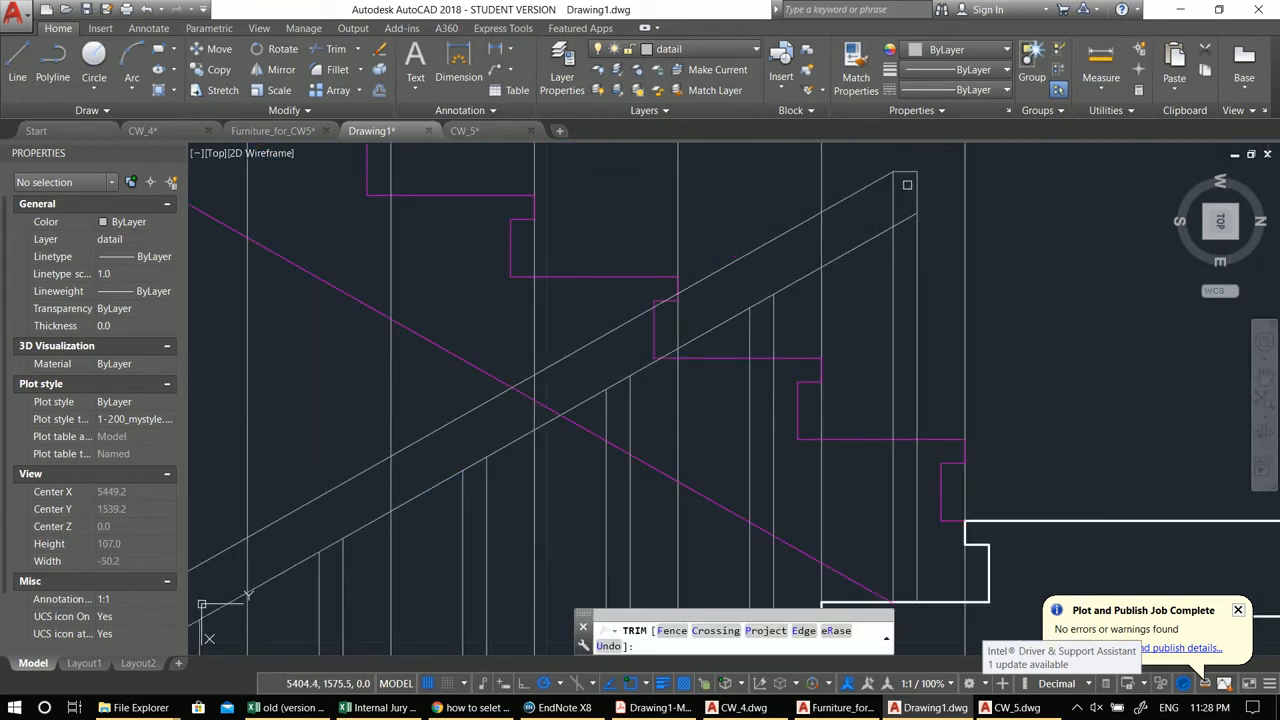
pyautogui.scroll(-4, 895, 191)
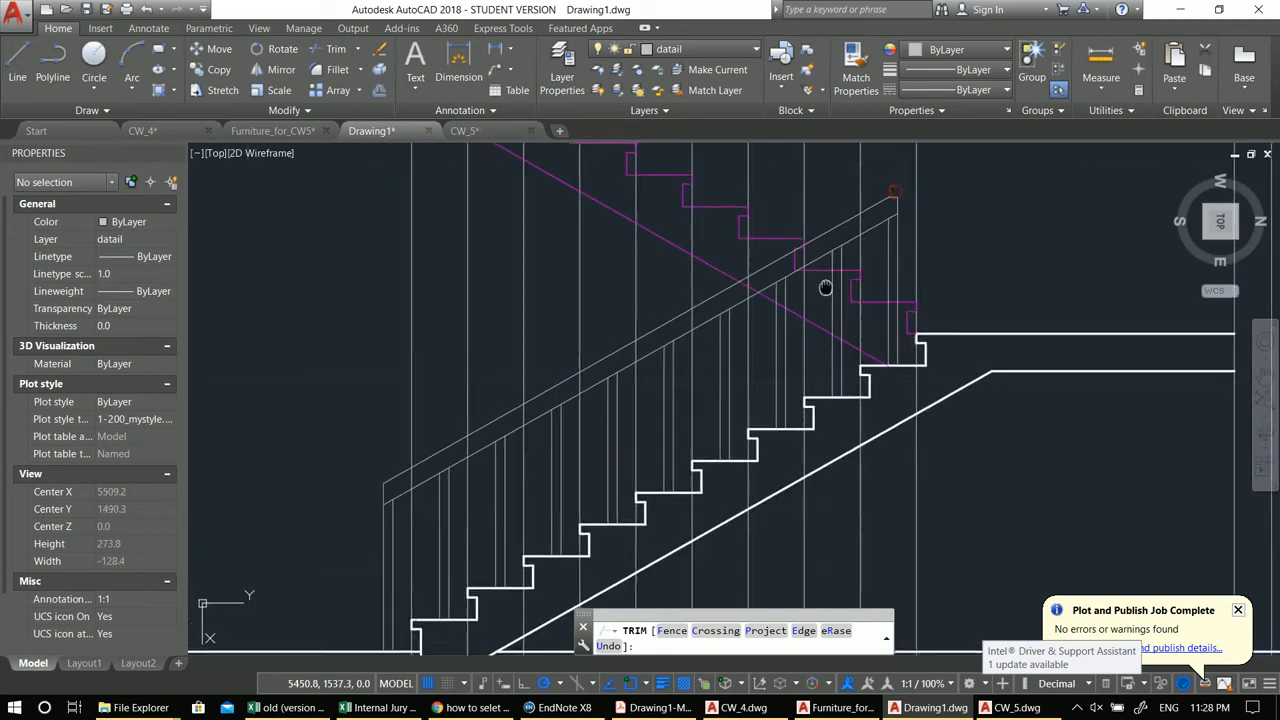
pyautogui.press('Escape')
pyautogui.moveTo(551, 480); pyautogui.dragTo(601, 431, button='middle')
# Step: Draw a sloped line from the lower balusters up toward the upper landing
pyautogui.write('l')
pyautogui.press('Return')
pyautogui.click(497, 471)
pyautogui.moveTo(895, 247)
pyautogui.mouseDown(button='middle')
pyautogui.moveTo(763, 400)
pyautogui.moveTo(918, 258)
pyautogui.mouseUp(button='middle')
pyautogui.click(880, 341)
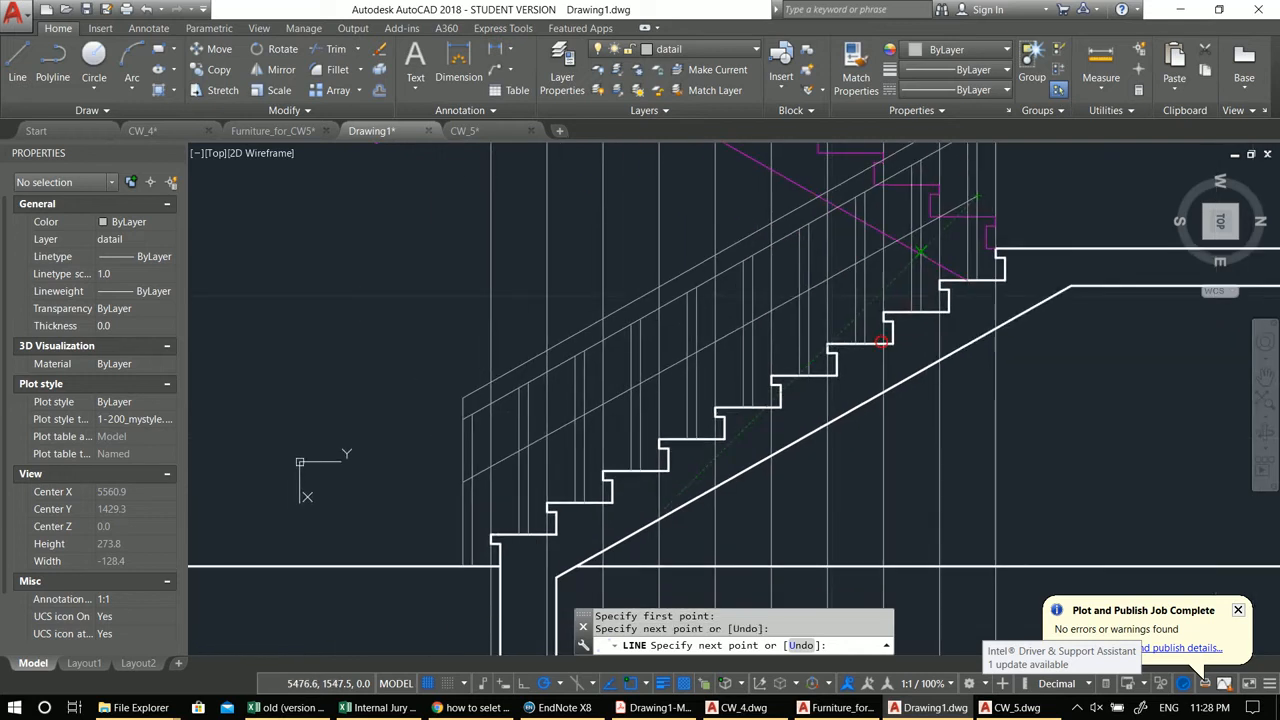
pyautogui.press('Escape')
pyautogui.scroll(5, 427, 479)
pyautogui.click(606, 441)
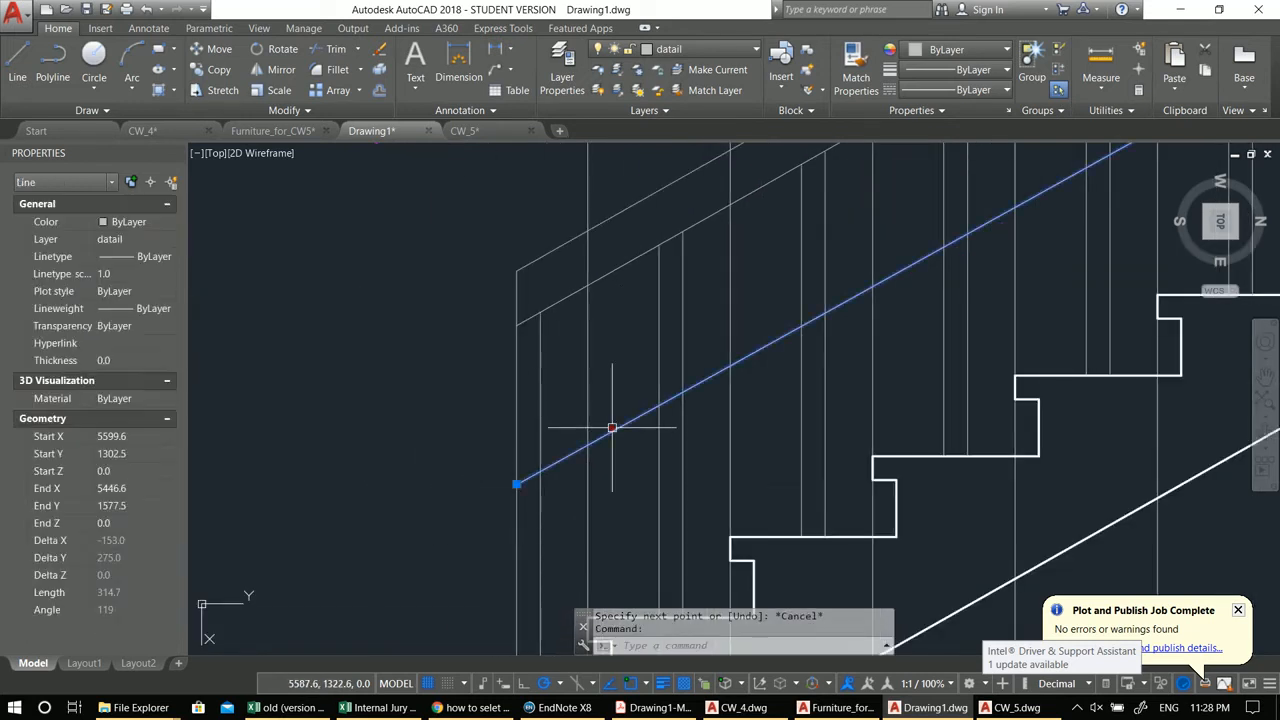
pyautogui.moveTo(536, 512); pyautogui.dragTo(621, 447, button='middle')
pyautogui.write('co')
pyautogui.press('Return')
pyautogui.click(527, 386)
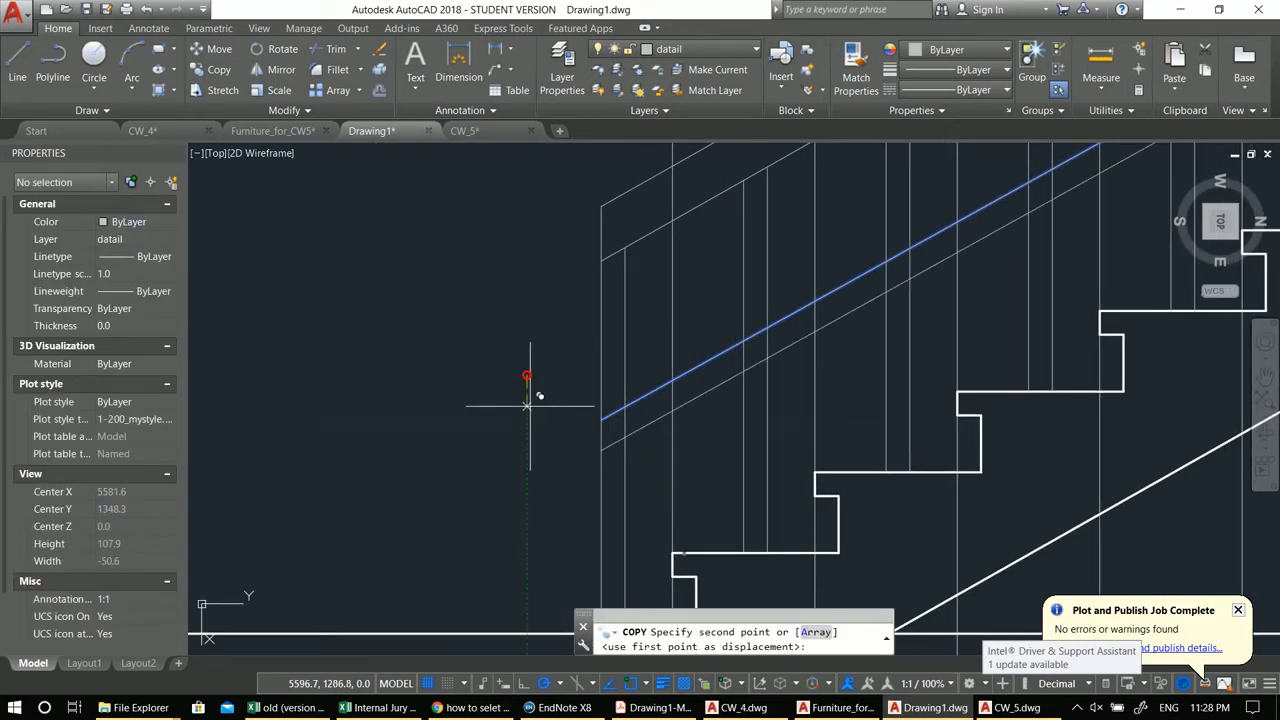
pyautogui.press('Escape')
pyautogui.press('Escape')
# Step: Offset the sloped rail line 5 units to give the handrail its thickness
pyautogui.write('o')
pyautogui.press('Return')
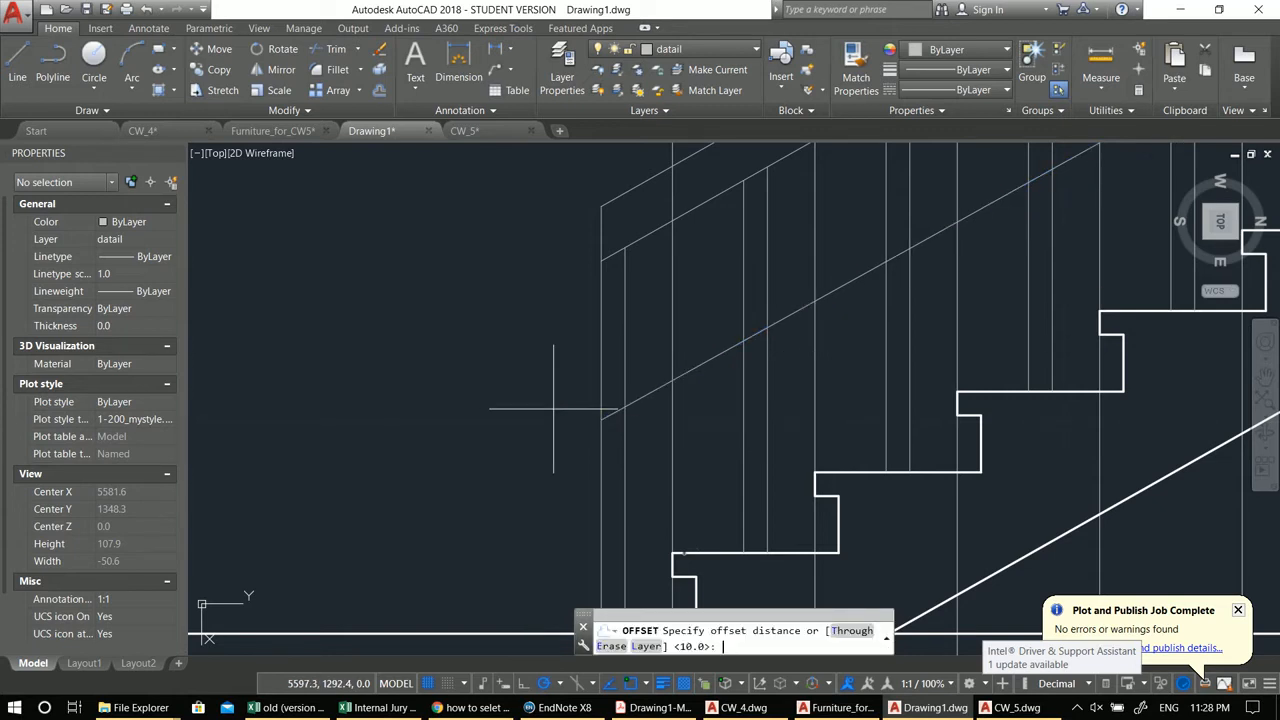
pyautogui.write('5')
pyautogui.press('Return')
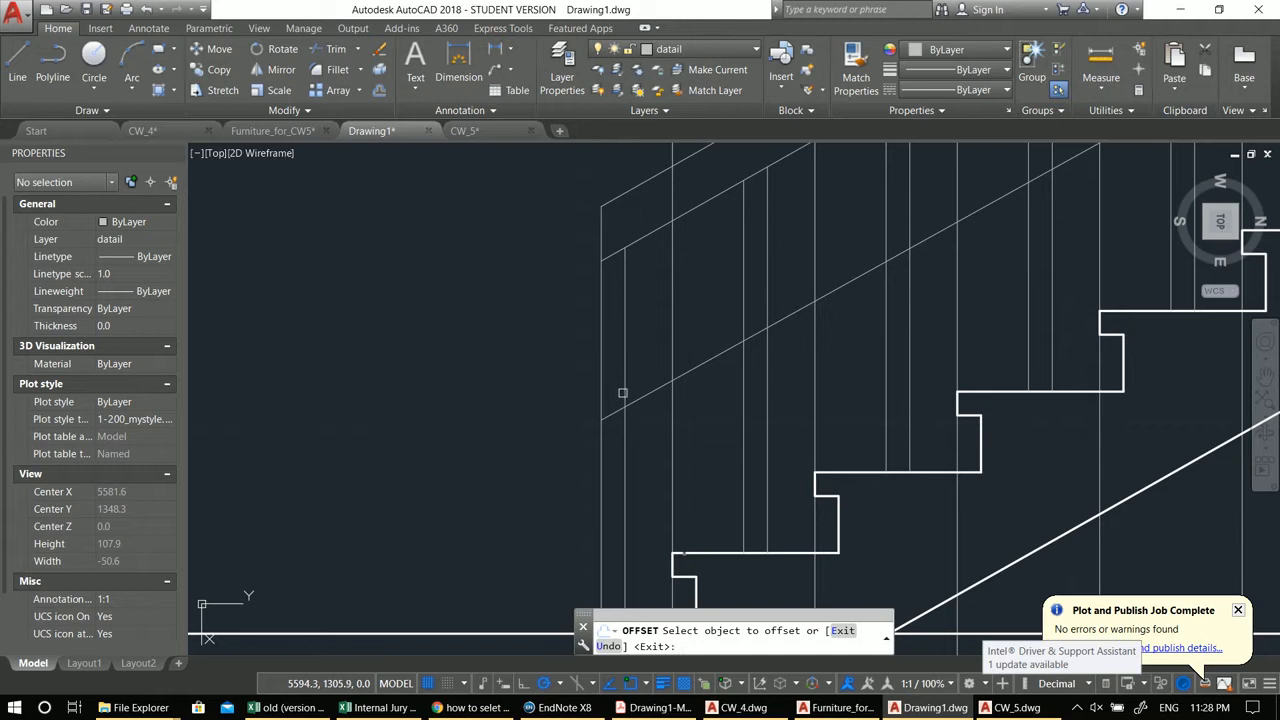
pyautogui.click(680, 374)
pyautogui.click(690, 398)
pyautogui.press('Escape')
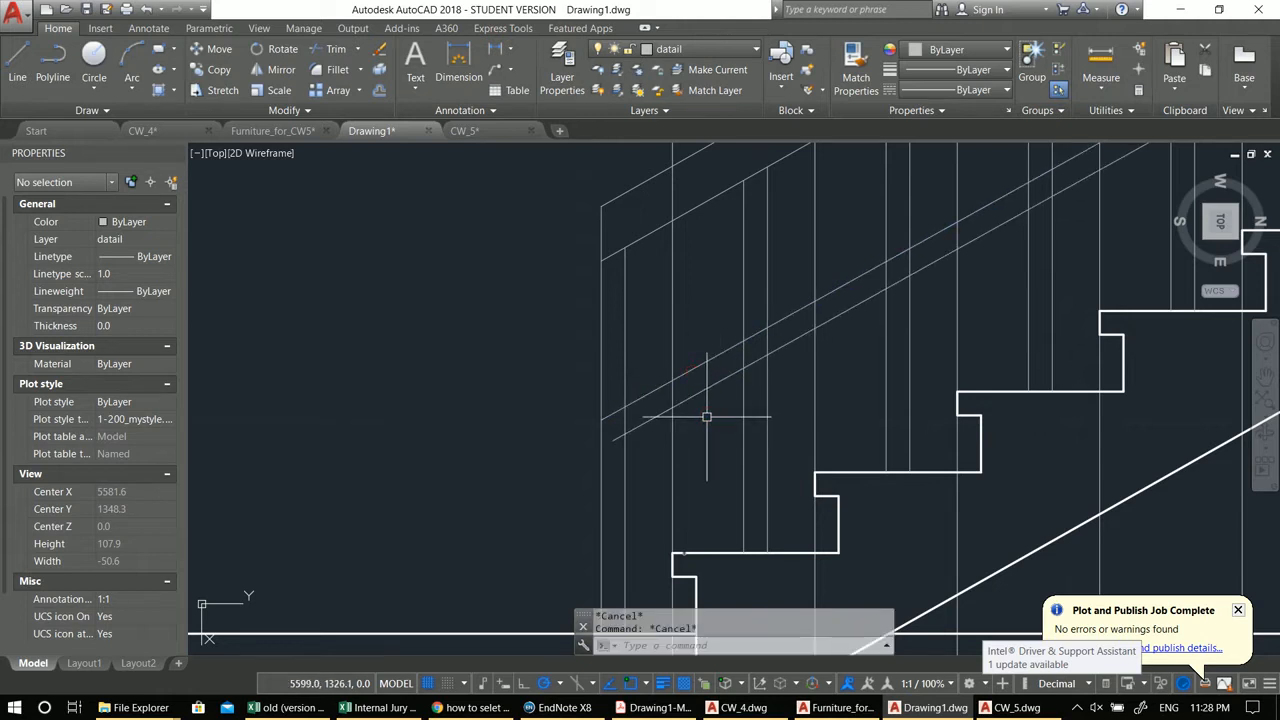
# Step: Trim the offset rail lines' lower ends back to the first baluster
pyautogui.write('r')
pyautogui.press('Return')
pyautogui.press('Return')
pyautogui.click(611, 407)
pyautogui.scroll(-3, 617, 408)
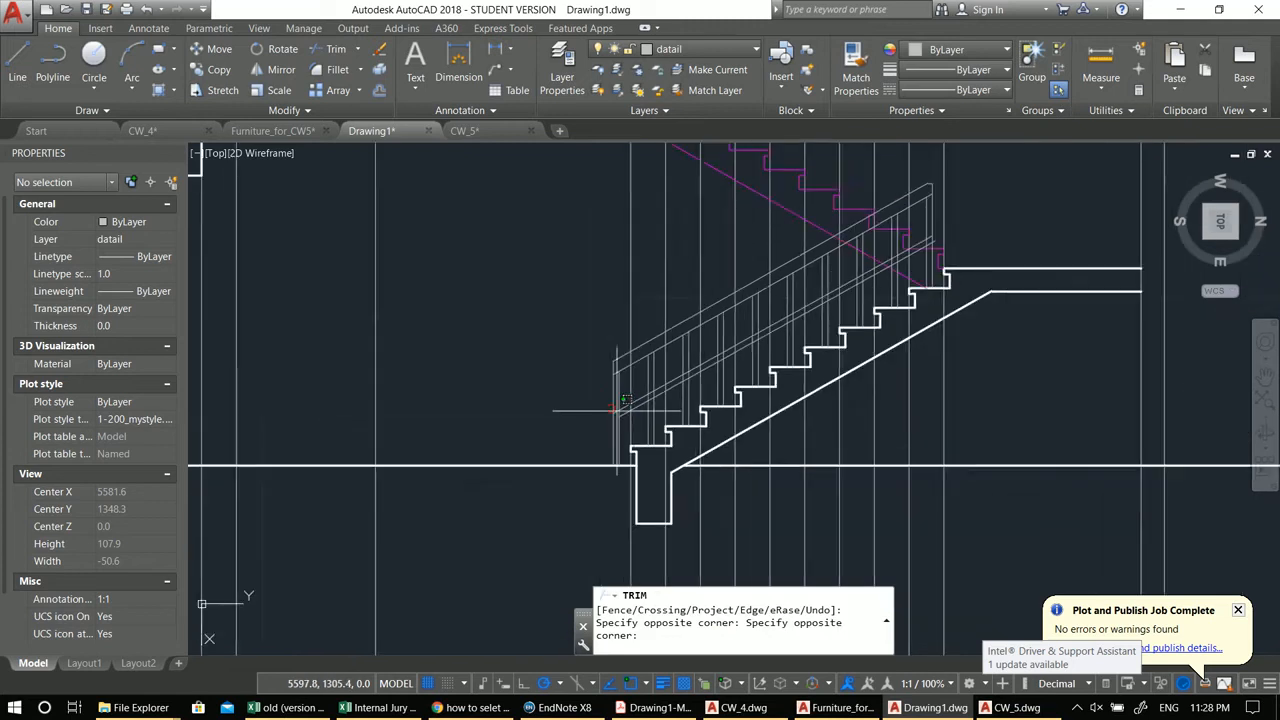
pyautogui.scroll(2, 645, 398)
pyautogui.scroll(2, 641, 388)
pyautogui.click(437, 417)
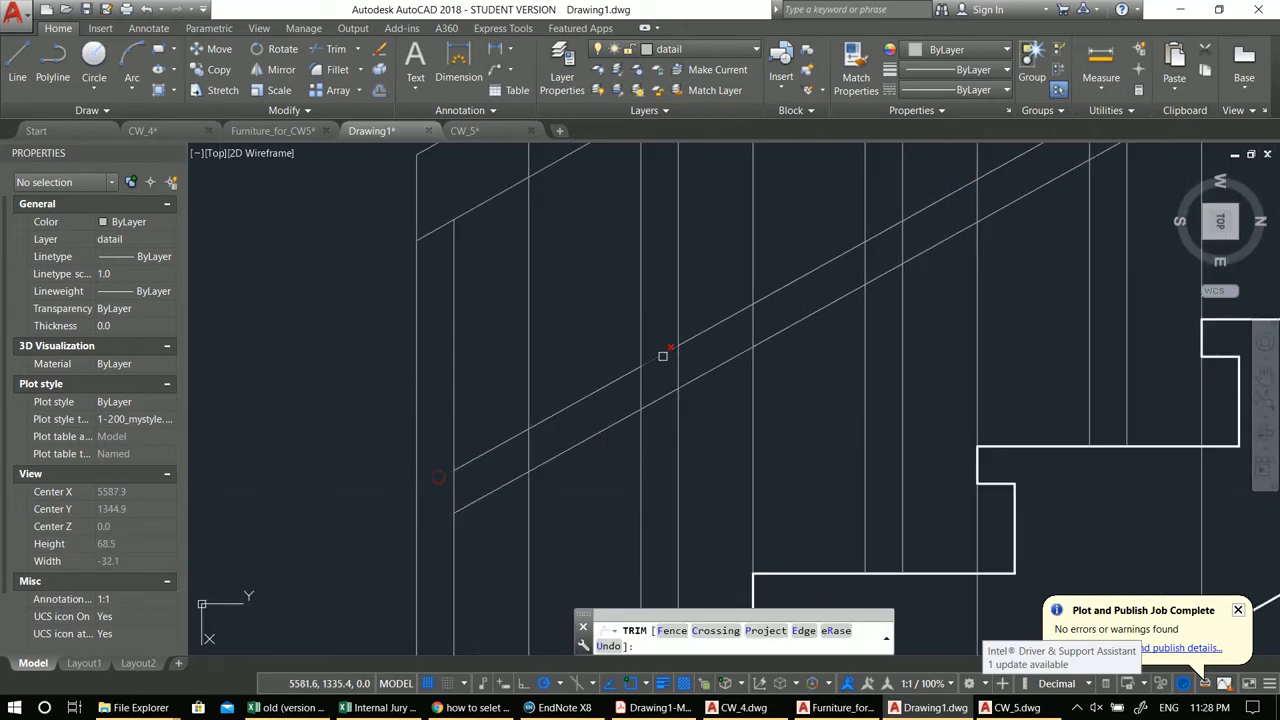
pyautogui.moveTo(669, 398)
pyautogui.mouseDown(button='middle')
pyautogui.moveTo(754, 386)
pyautogui.moveTo(773, 413)
pyautogui.moveTo(750, 478)
pyautogui.moveTo(768, 475)
pyautogui.mouseUp(button='middle')
pyautogui.click(833, 461)
pyautogui.click(834, 446)
# Step: Trim the rail segments crossing the balusters near the upper end of the flight
pyautogui.scroll(-2, 842, 436)
pyautogui.moveTo(857, 409); pyautogui.dragTo(717, 459, button='middle')
pyautogui.scroll(1, 717, 459)
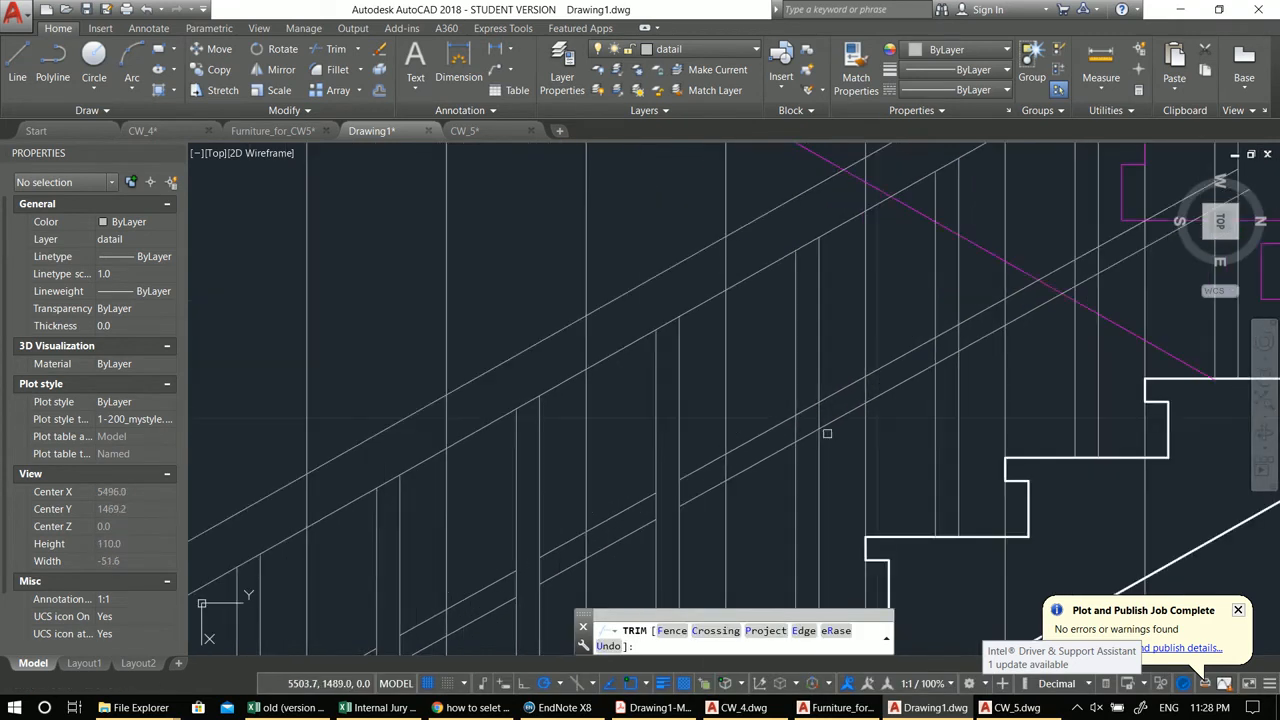
pyautogui.click(802, 402)
pyautogui.click(808, 436)
pyautogui.scroll(2, 808, 436)
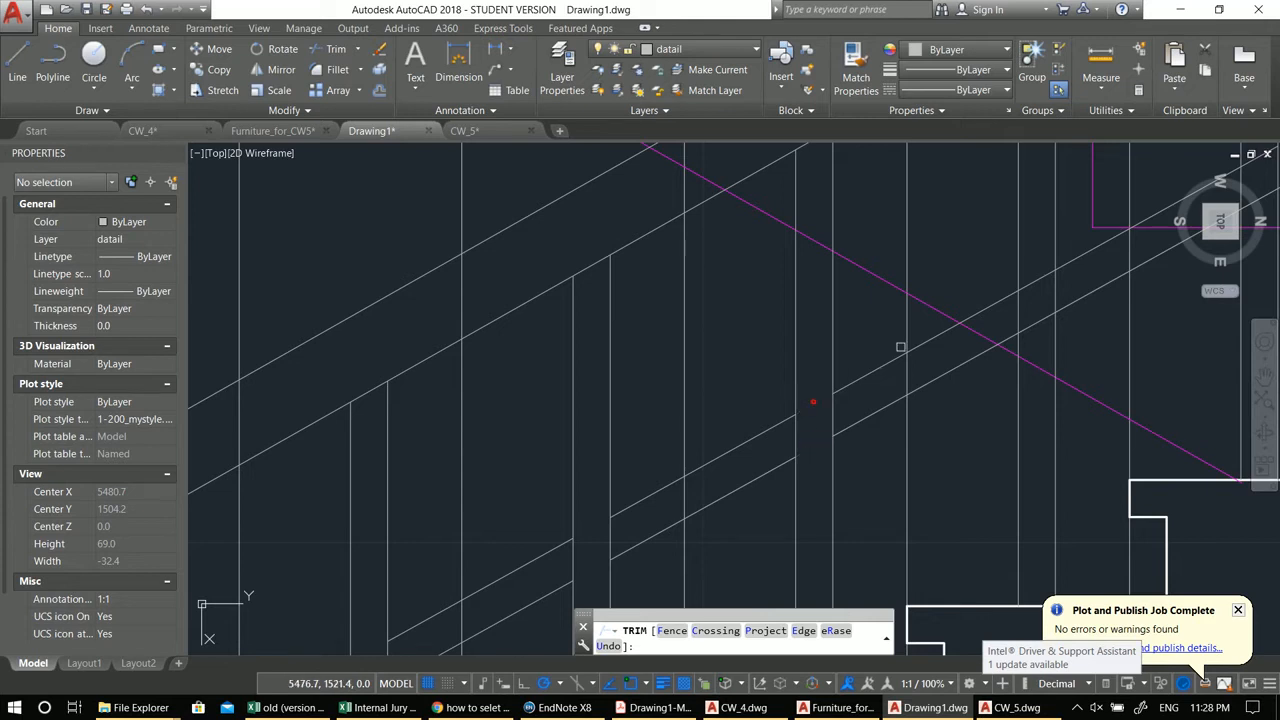
pyautogui.moveTo(938, 338); pyautogui.dragTo(780, 432, button='middle')
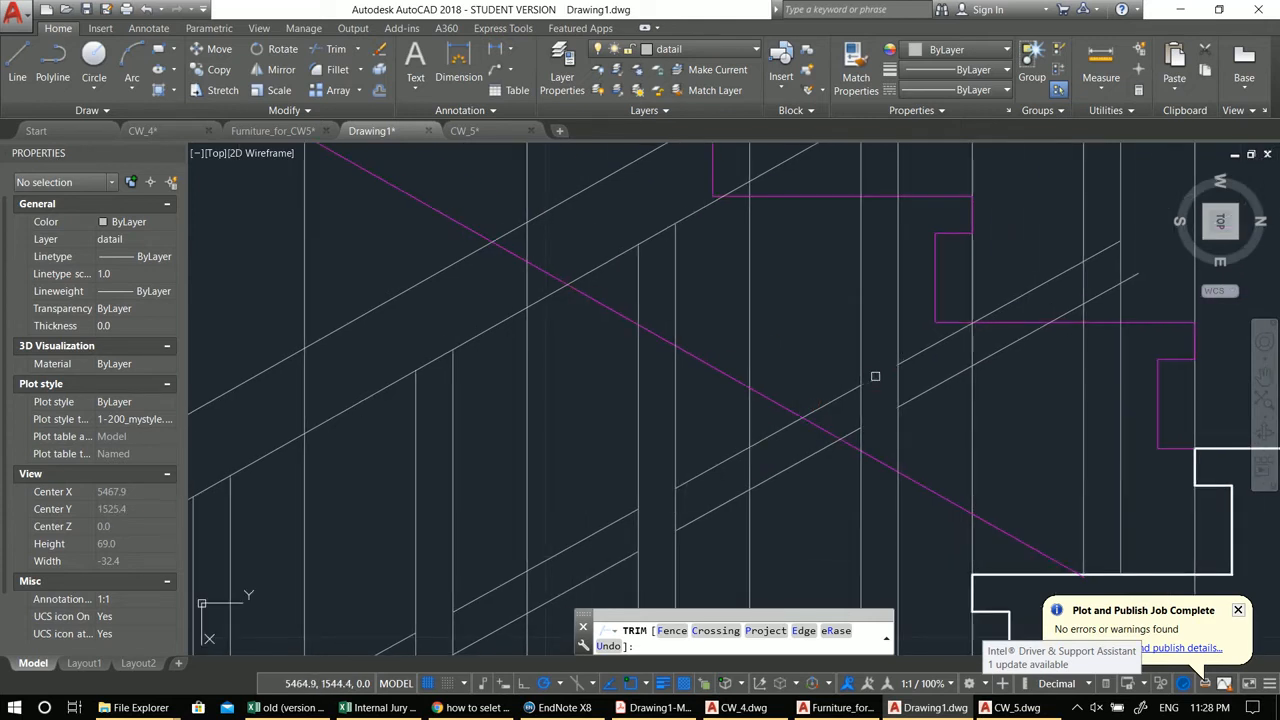
pyautogui.moveTo(976, 322); pyautogui.dragTo(875, 377, button='middle')
pyautogui.scroll(-4, 1031, 331)
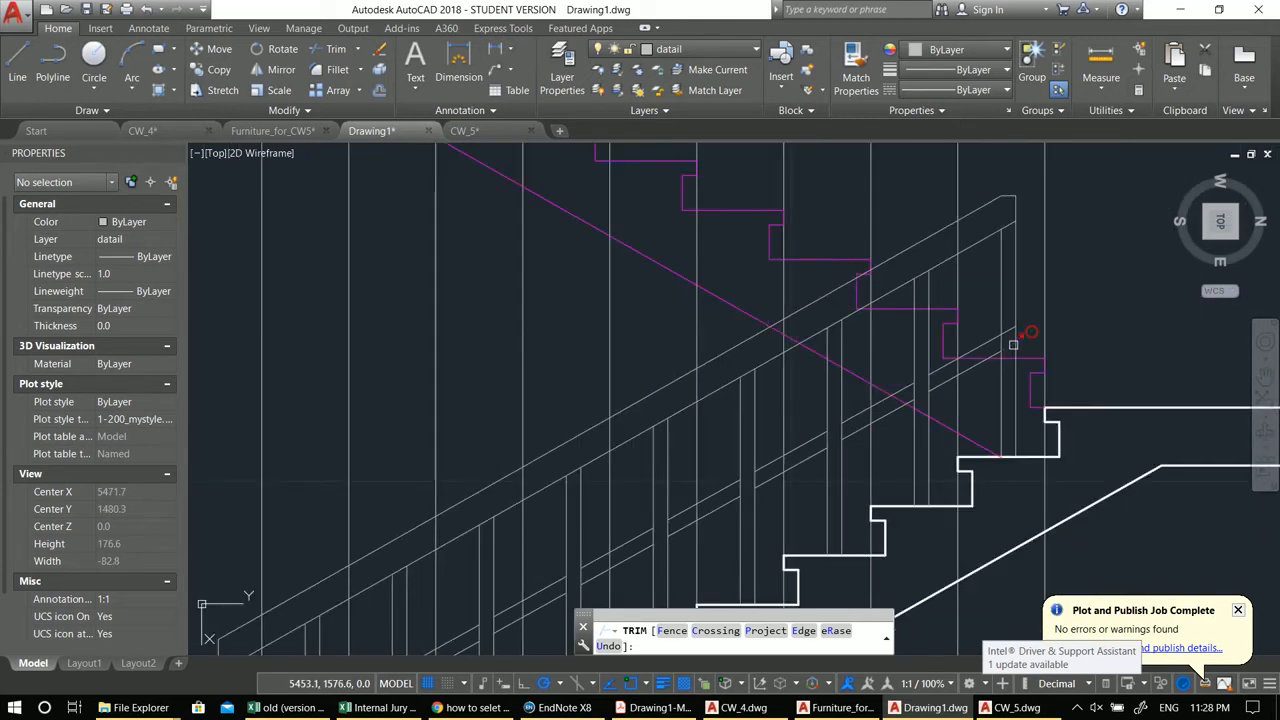
pyautogui.moveTo(1029, 331); pyautogui.dragTo(909, 398, button='middle')
pyautogui.scroll(-2, 917, 371)
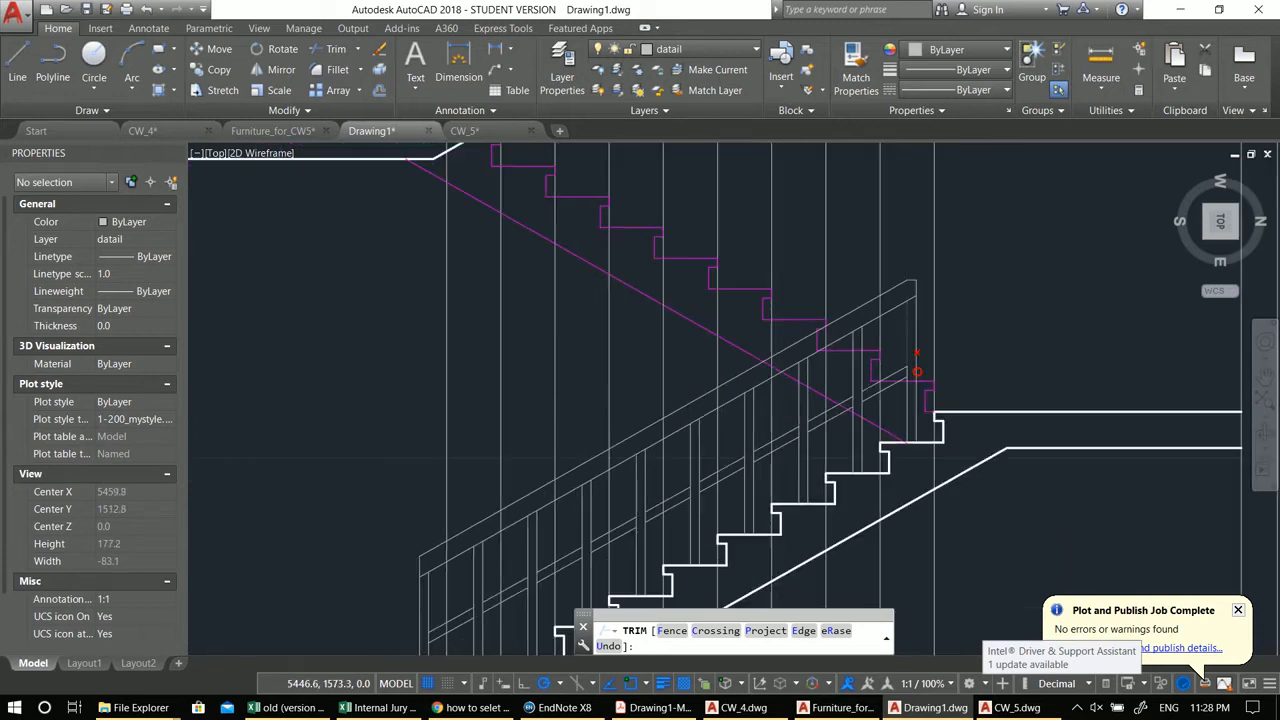
pyautogui.press('Escape')
pyautogui.press('Escape')
# Step: Trim the remaining rail overhangs past the top baluster near the upper landing
pyautogui.moveTo(811, 377); pyautogui.dragTo(895, 392, button='middle')
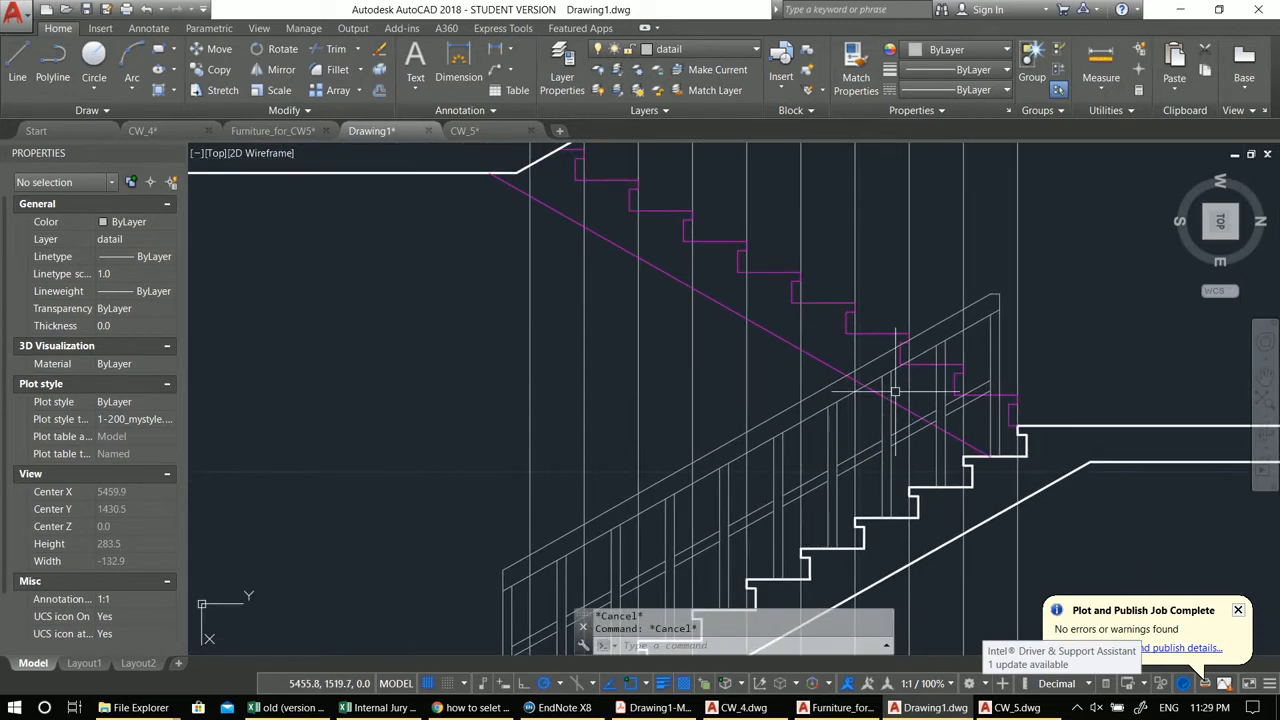
pyautogui.moveTo(866, 434)
pyautogui.mouseDown(button='middle')
pyautogui.moveTo(790, 318)
pyautogui.moveTo(971, 357)
pyautogui.mouseUp(button='middle')
pyautogui.scroll(2, 986, 356)
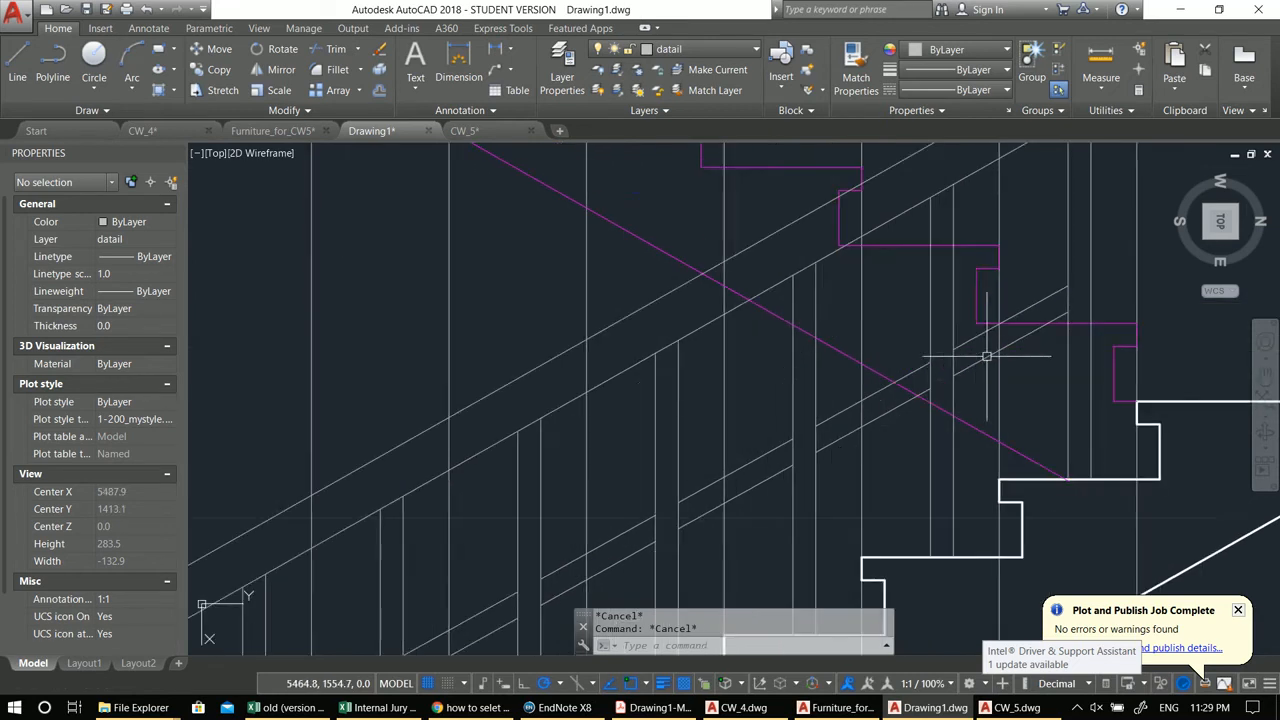
pyautogui.scroll(-4, 917, 381)
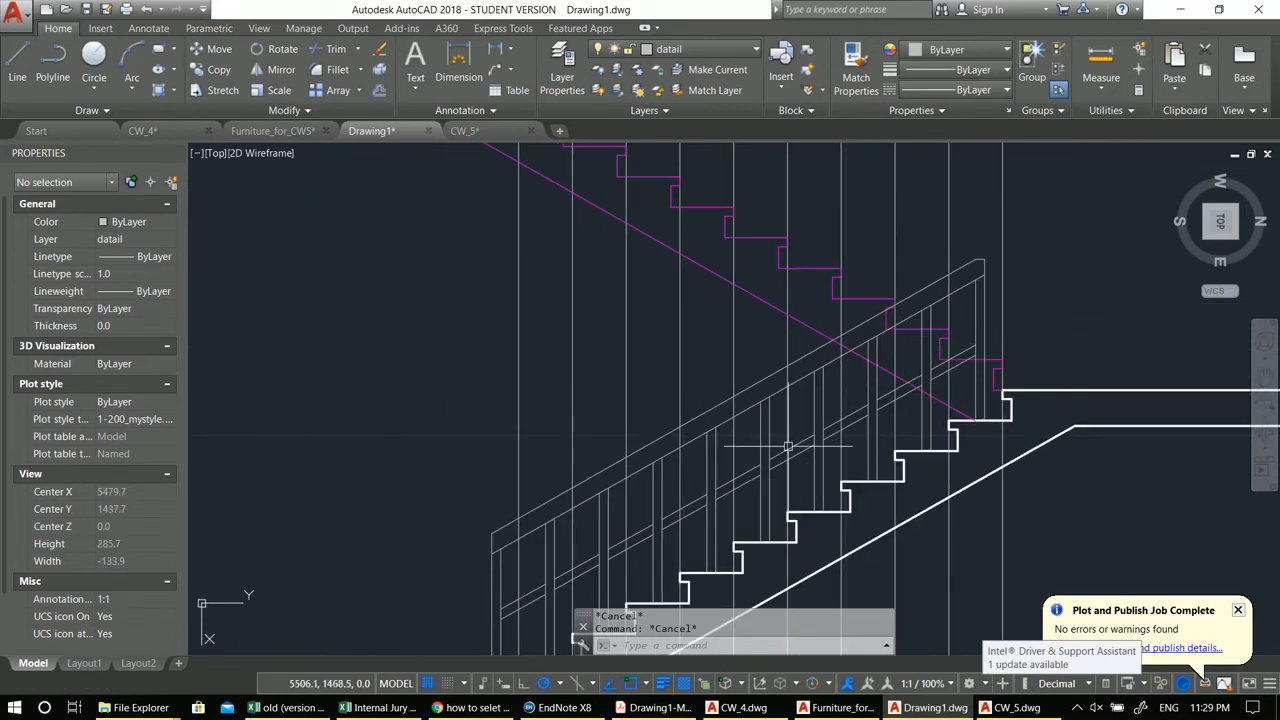
pyautogui.scroll(4, 889, 381)
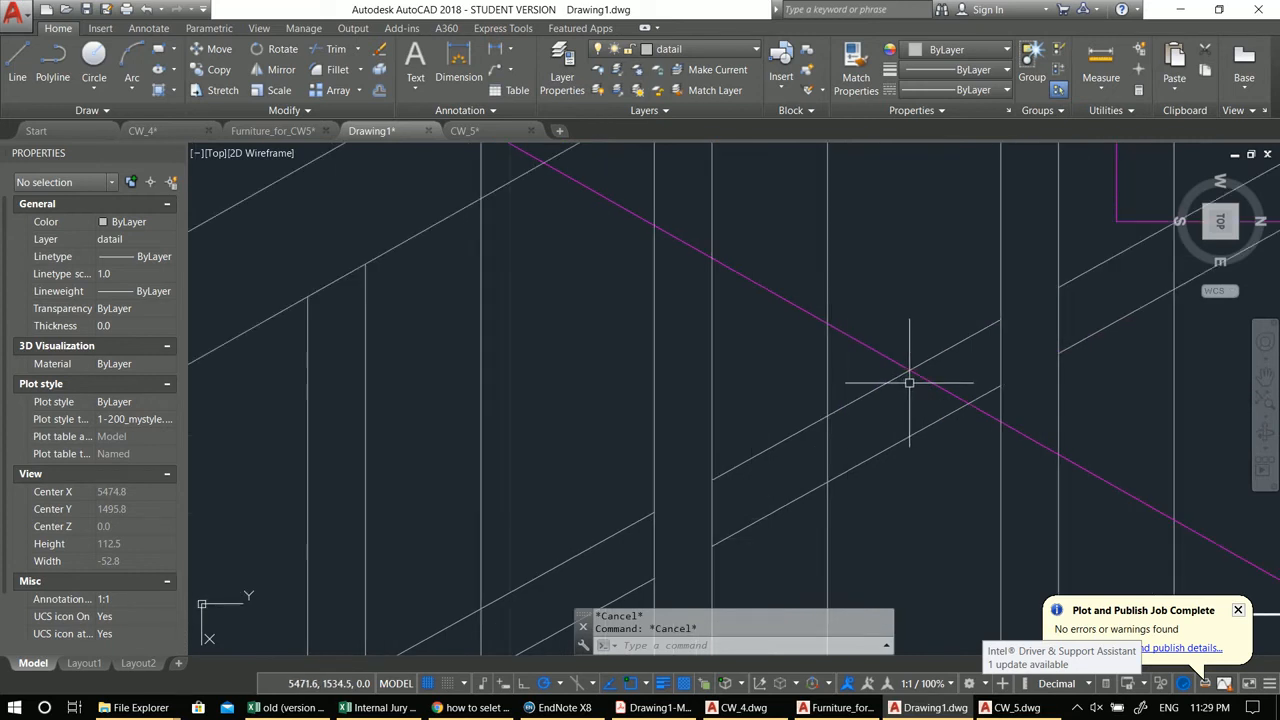
pyautogui.write('tr')
pyautogui.press('Return')
pyautogui.press('Return')
pyautogui.scroll(-2, 931, 384)
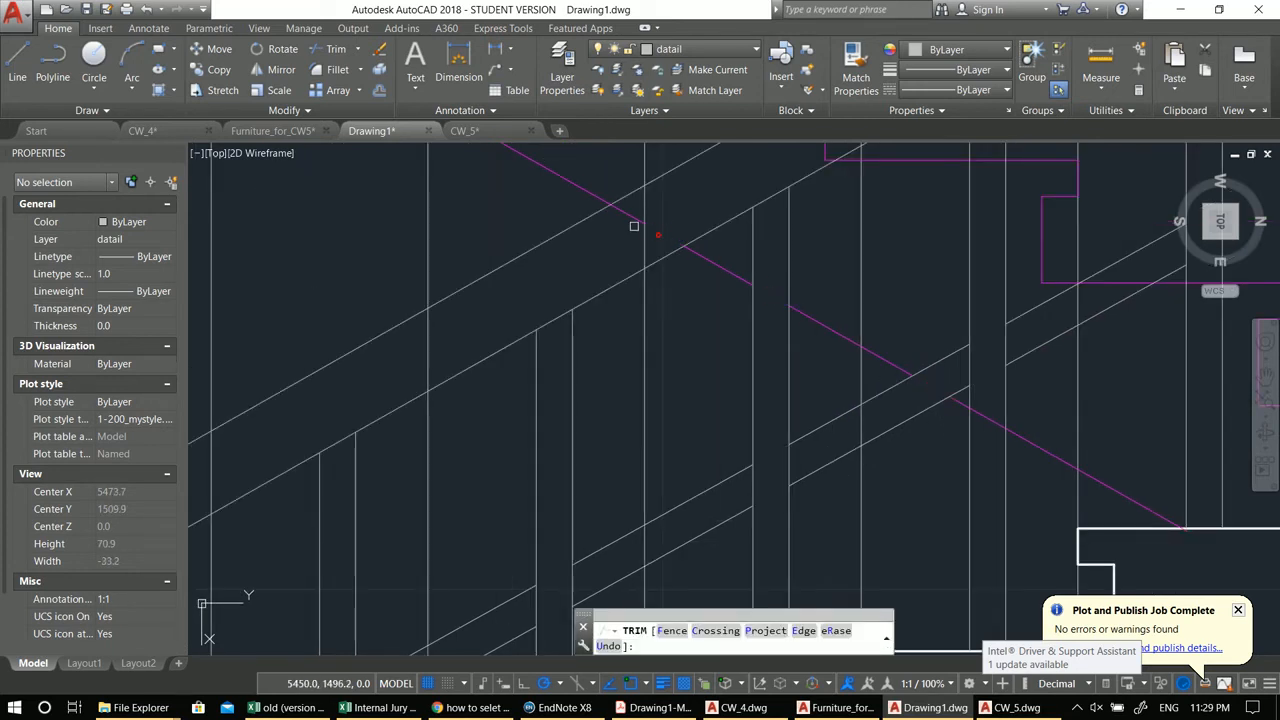
pyautogui.scroll(-4, 634, 217)
pyautogui.moveTo(719, 262); pyautogui.dragTo(714, 337, button='middle')
pyautogui.scroll(2, 739, 255)
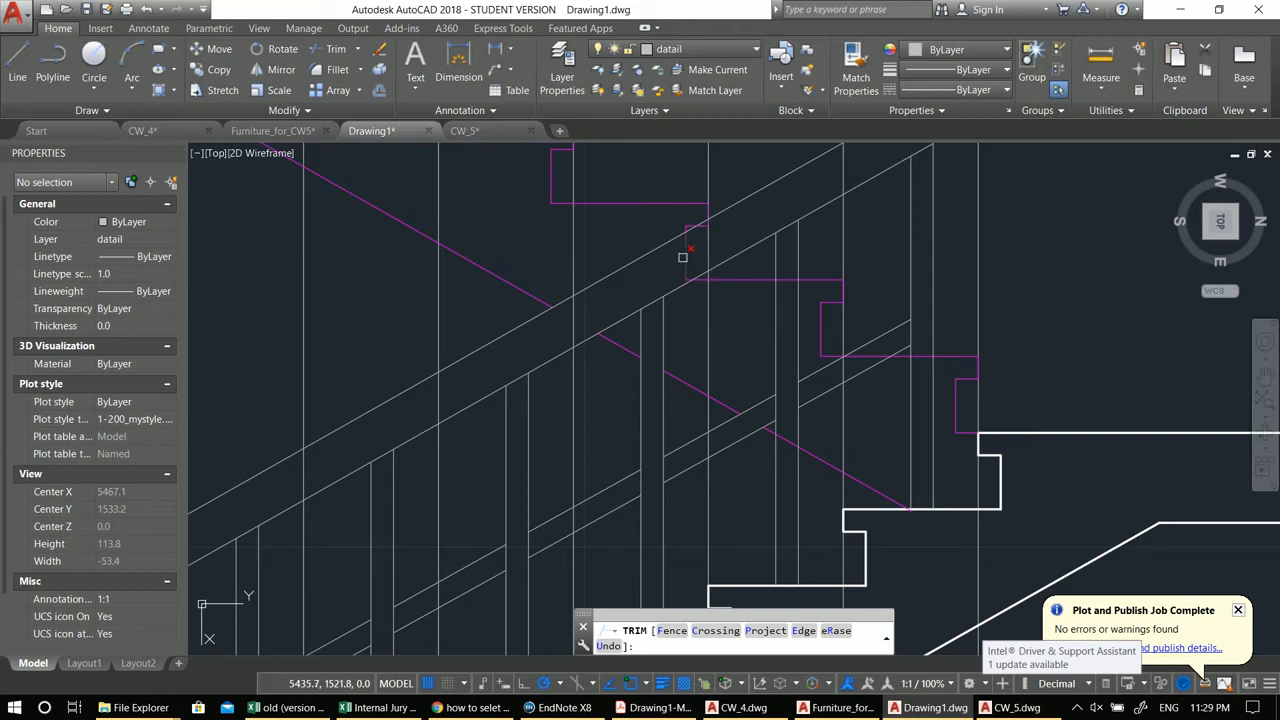
pyautogui.scroll(4, 714, 274)
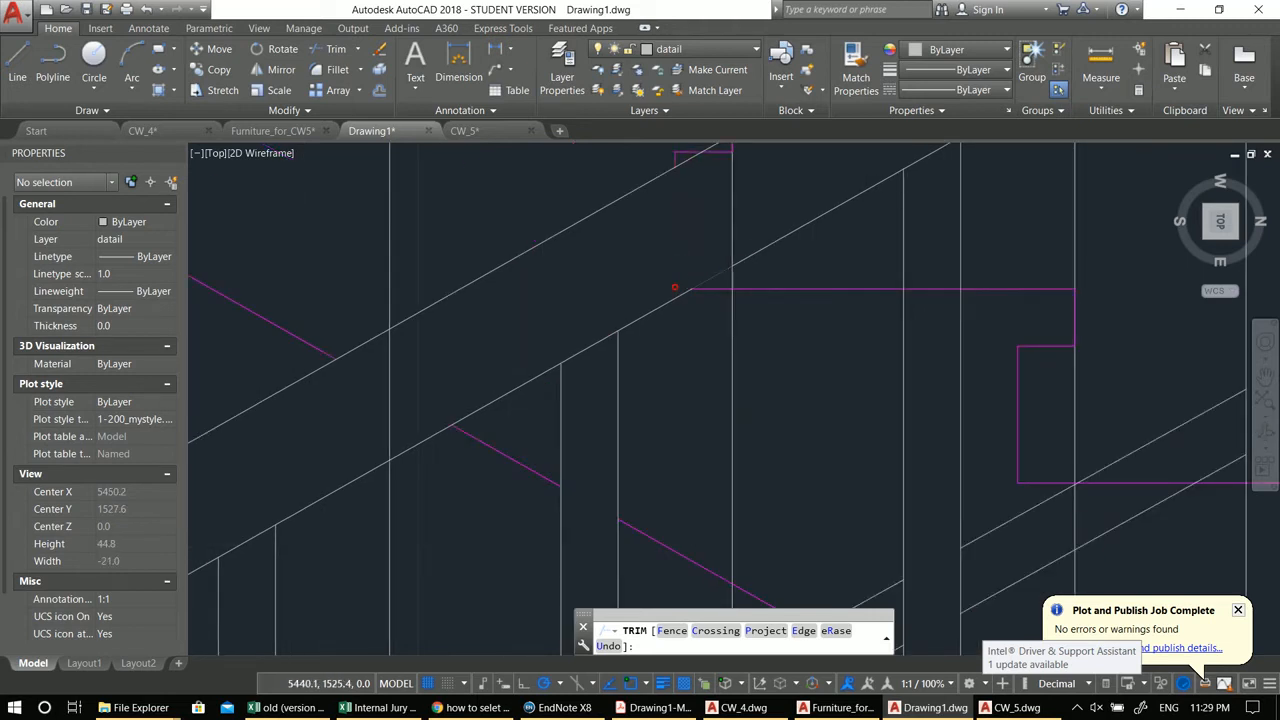
pyautogui.scroll(-2, 706, 283)
pyautogui.moveTo(904, 359); pyautogui.dragTo(890, 284, button='middle')
pyautogui.scroll(-4, 905, 286)
pyautogui.moveTo(876, 329); pyautogui.dragTo(885, 389, button='middle')
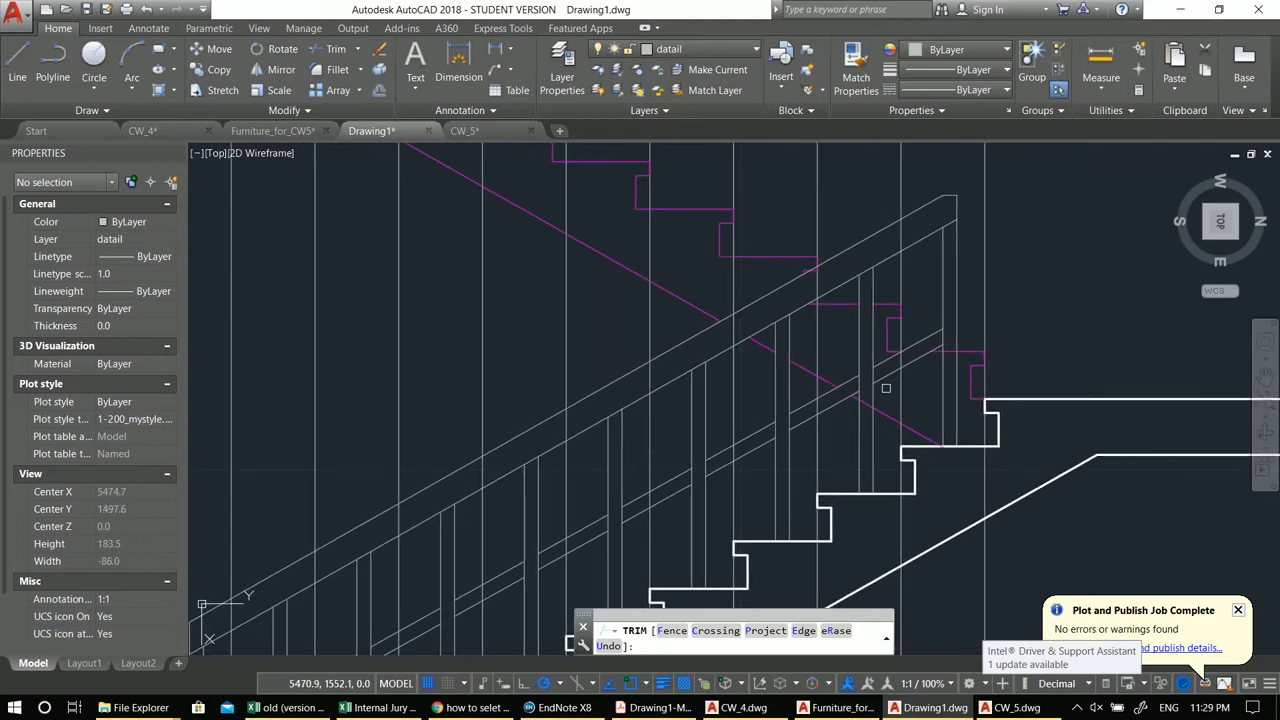
pyautogui.scroll(2, 946, 354)
pyautogui.click(950, 334)
pyautogui.scroll(-4, 946, 349)
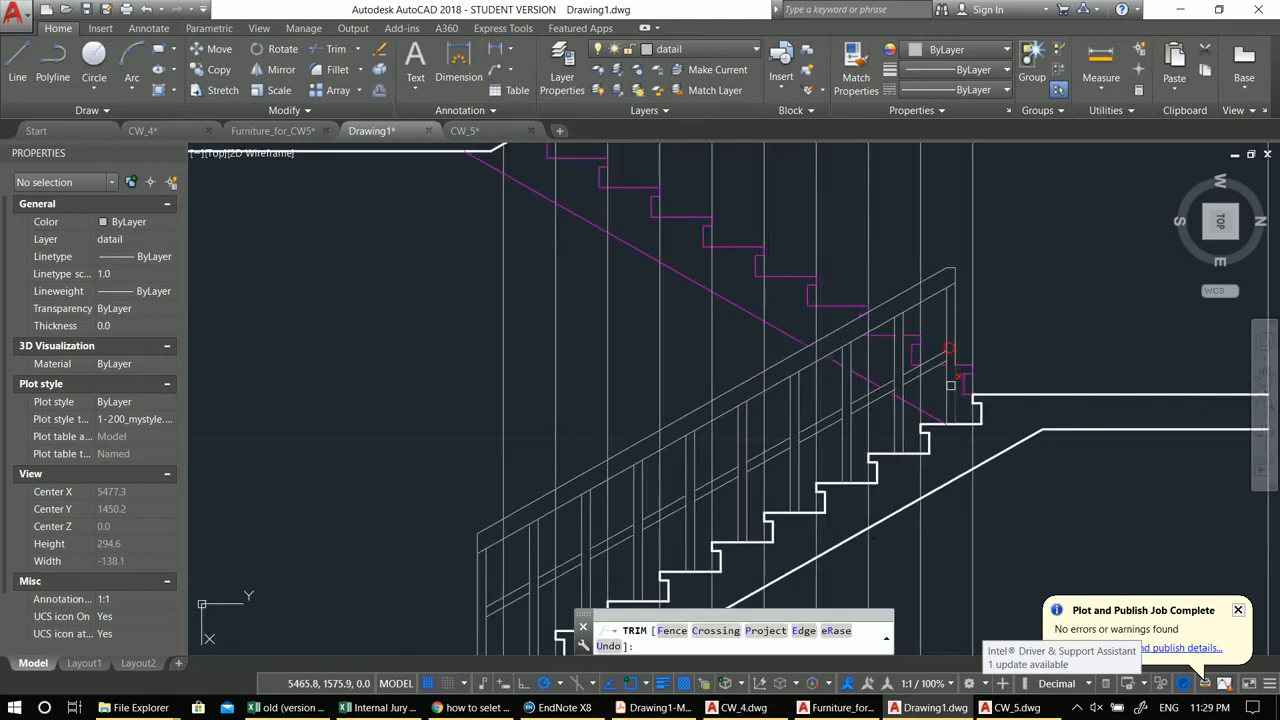
pyautogui.moveTo(913, 337); pyautogui.dragTo(870, 323, button='middle')
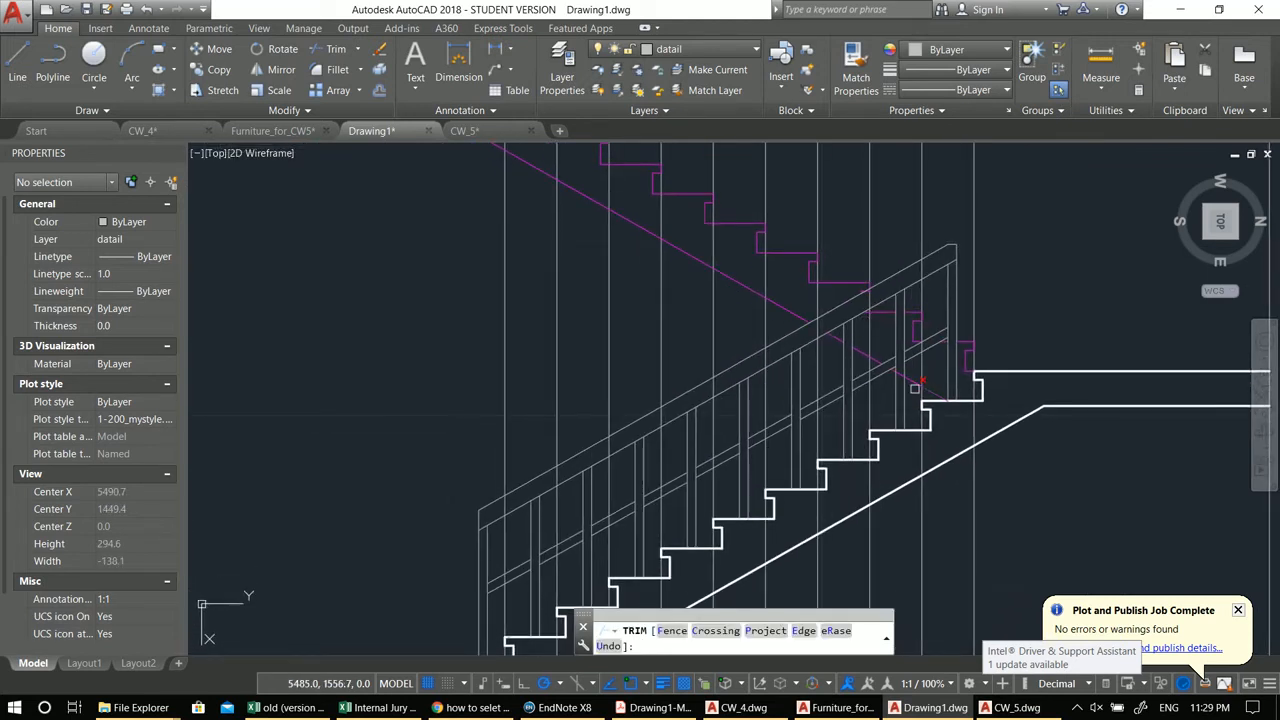
pyautogui.scroll(4, 915, 388)
pyautogui.scroll(-4, 883, 355)
pyautogui.scroll(3, 790, 352)
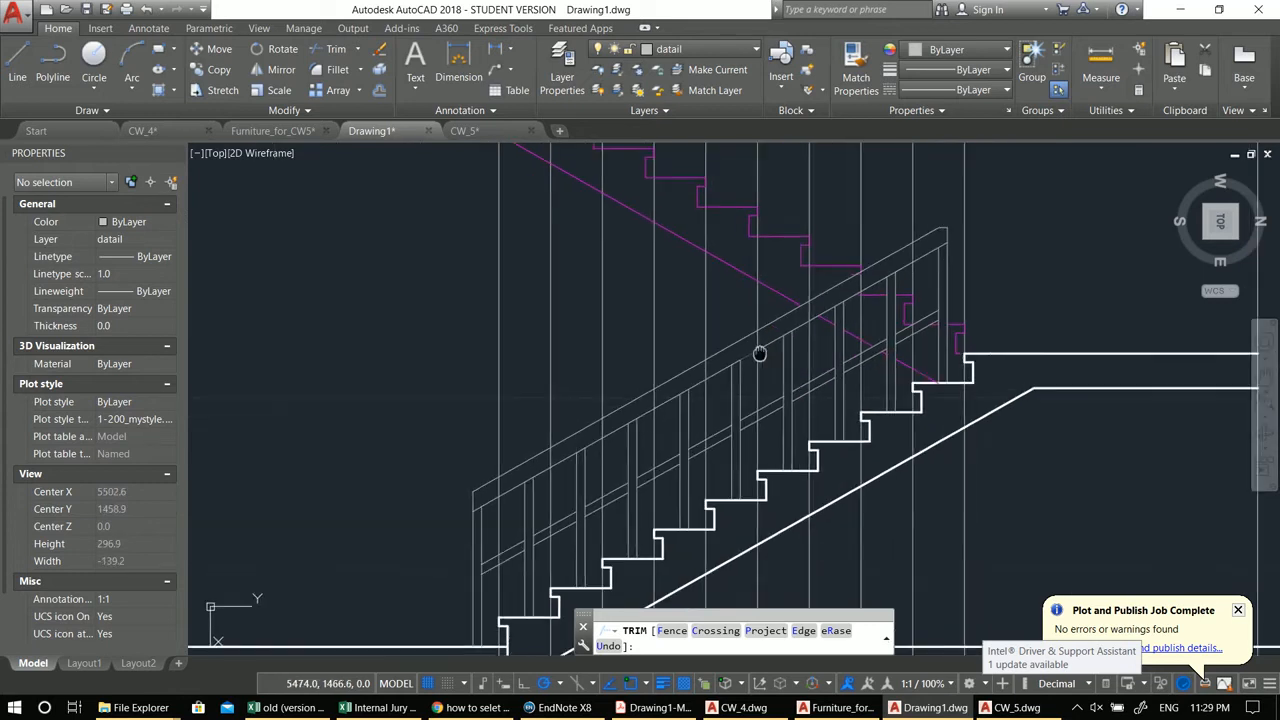
pyautogui.scroll(6, 892, 282)
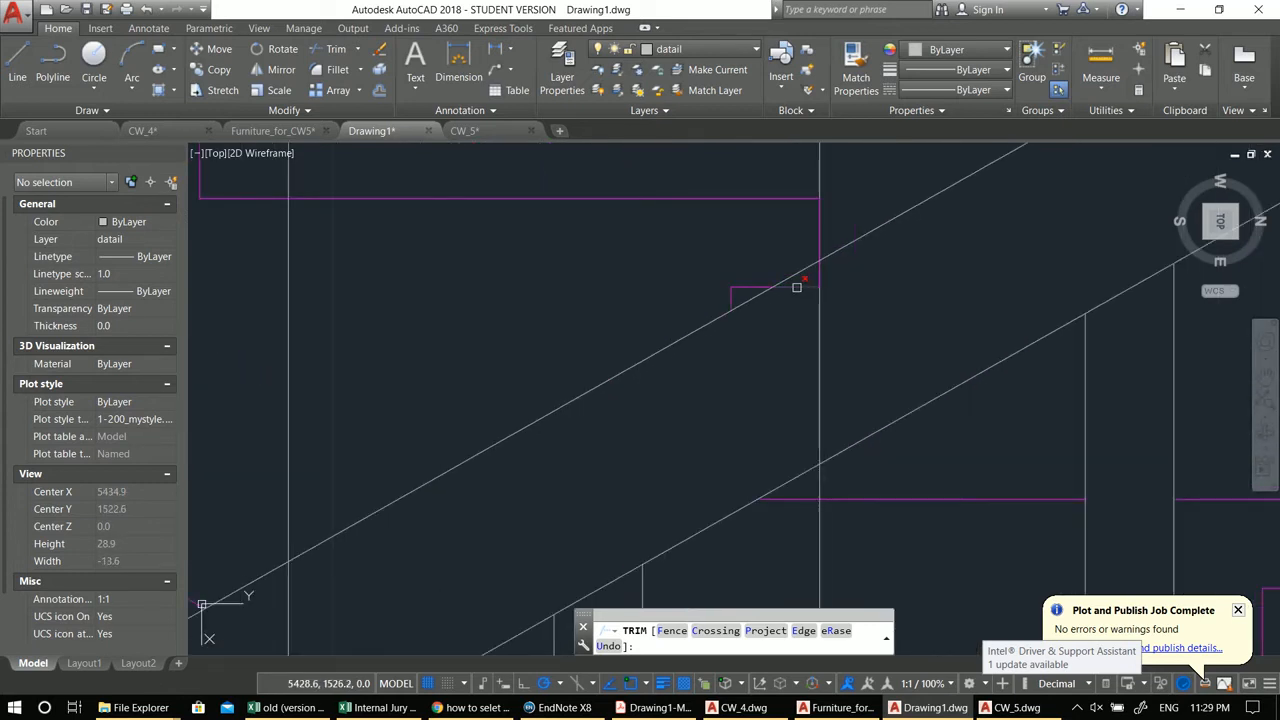
pyautogui.click(817, 279)
pyautogui.scroll(-8, 790, 330)
pyautogui.press('Escape')
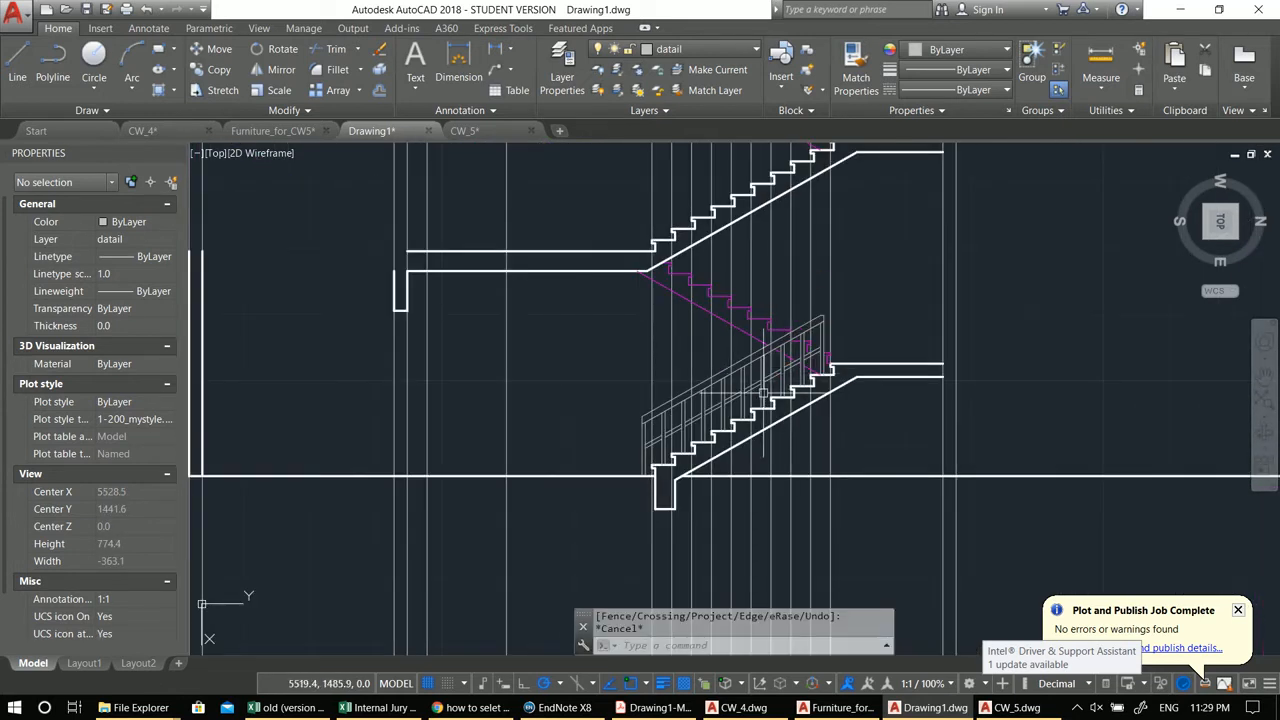
# Step: Copy the whole lower-flight railing, balusters and rails, to an empty area beside the stair
pyautogui.scroll(6, 803, 337)
pyautogui.scroll(-4, 733, 455)
pyautogui.moveTo(750, 442)
pyautogui.mouseDown(button='middle')
pyautogui.moveTo(776, 409)
pyautogui.moveTo(851, 380)
pyautogui.mouseUp(button='middle')
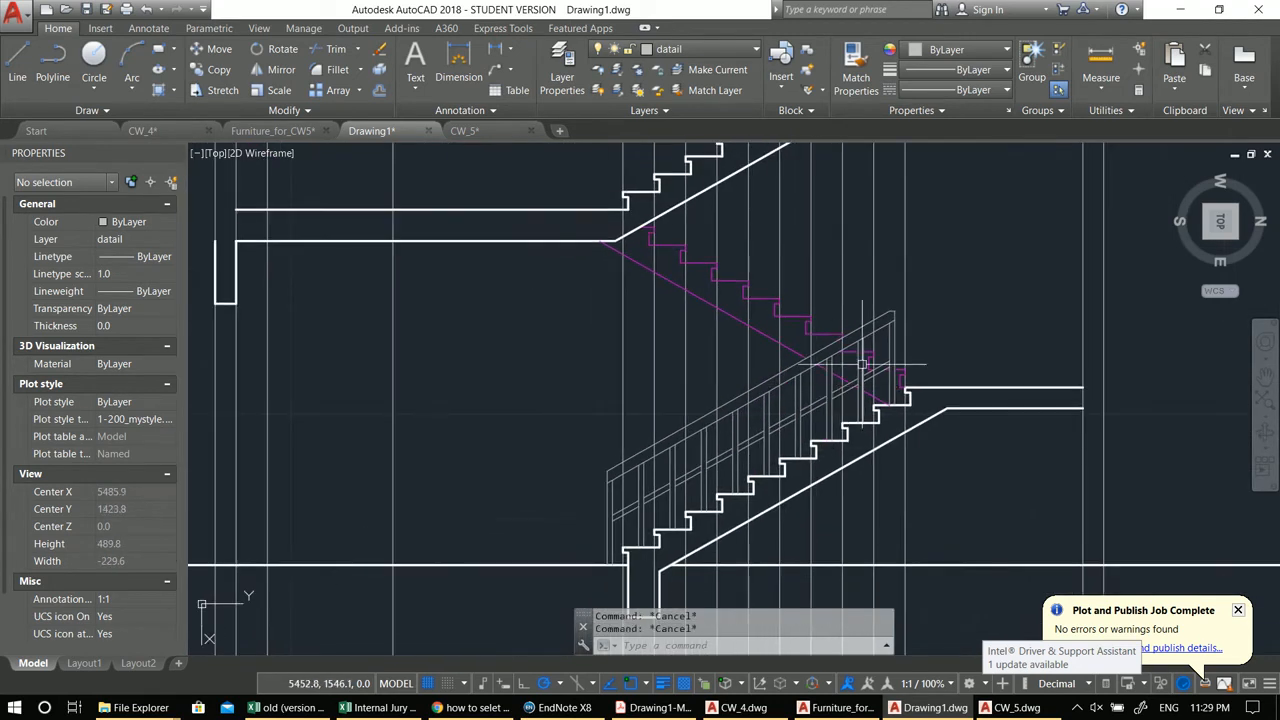
pyautogui.scroll(3, 900, 341)
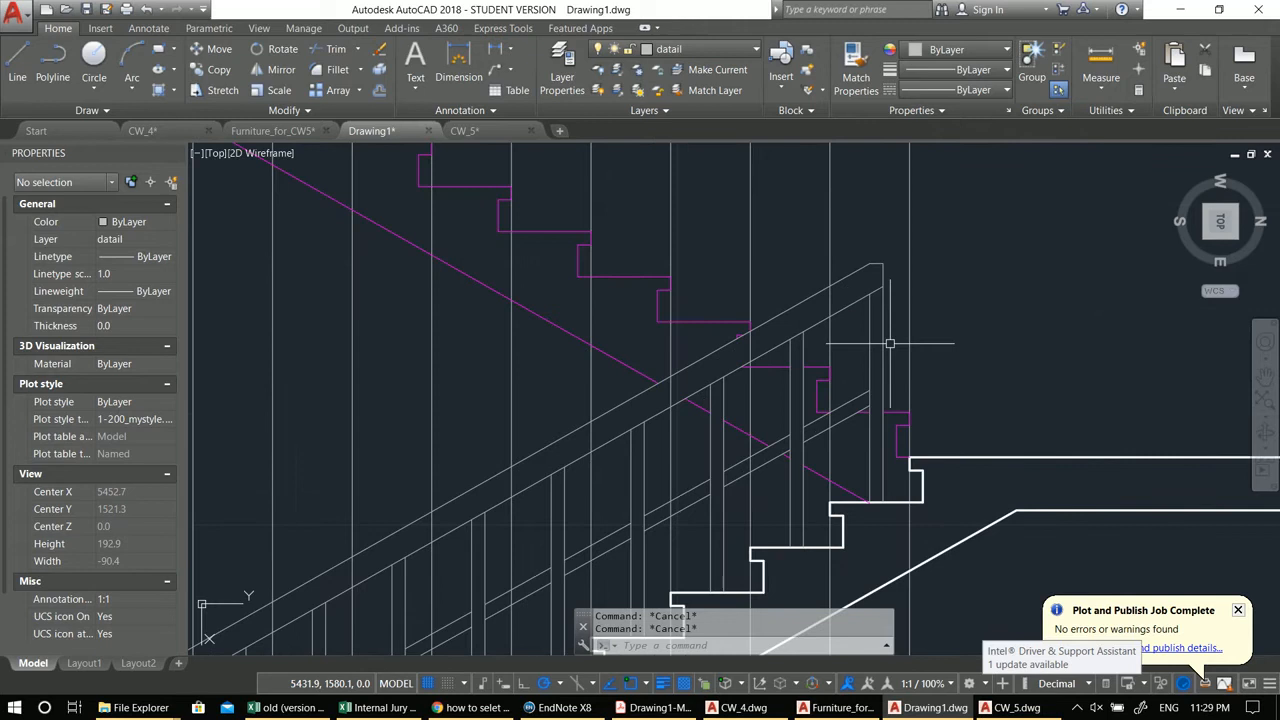
pyautogui.click(888, 344)
pyautogui.click(850, 252)
pyautogui.moveTo(828, 444); pyautogui.dragTo(886, 262, button='middle')
pyautogui.scroll(2, 911, 284)
pyautogui.click(886, 296)
pyautogui.click(795, 359)
pyautogui.click(717, 286)
pyautogui.moveTo(758, 317); pyautogui.dragTo(896, 252, button='middle')
pyautogui.click(798, 358)
pyautogui.click(751, 297)
pyautogui.moveTo(734, 341); pyautogui.dragTo(861, 259, button='middle')
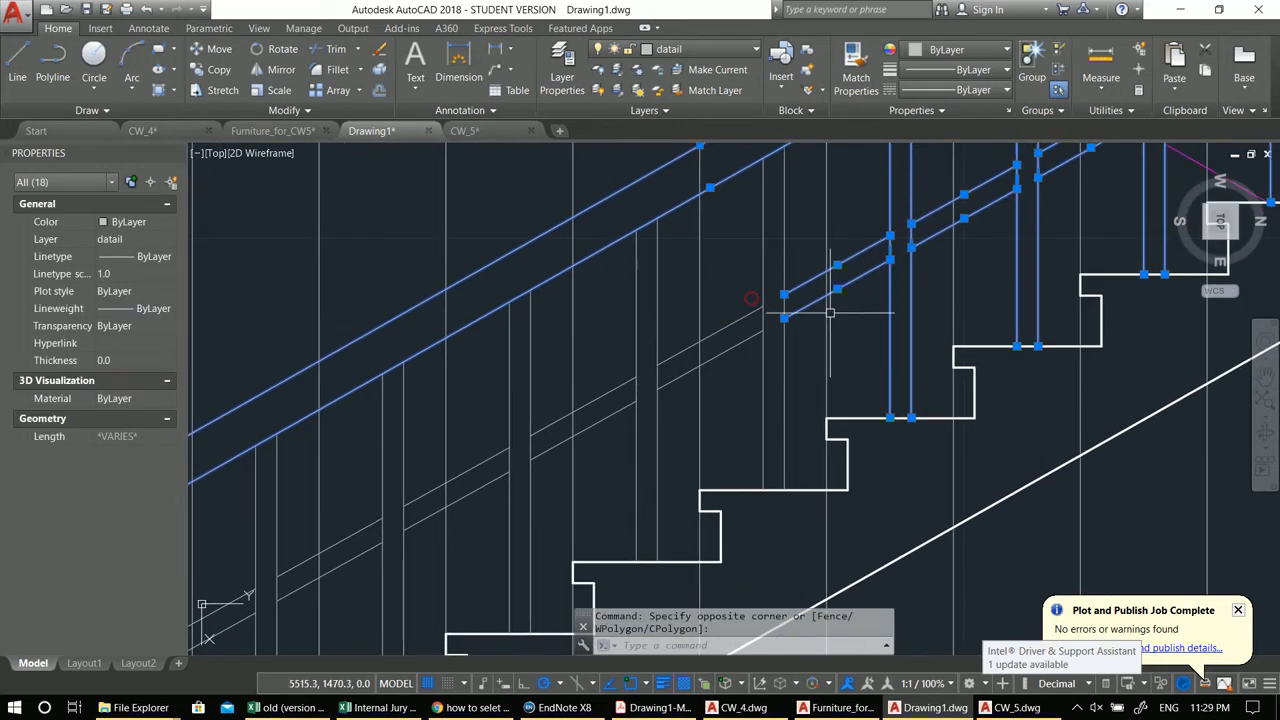
pyautogui.click(798, 347)
pyautogui.click(752, 278)
pyautogui.moveTo(734, 355); pyautogui.dragTo(924, 255, button='middle')
pyautogui.click(868, 311)
pyautogui.click(797, 239)
pyautogui.click(734, 373)
pyautogui.click(677, 323)
pyautogui.moveTo(691, 378); pyautogui.dragTo(787, 276, button='middle')
pyautogui.click(718, 353)
pyautogui.click(654, 291)
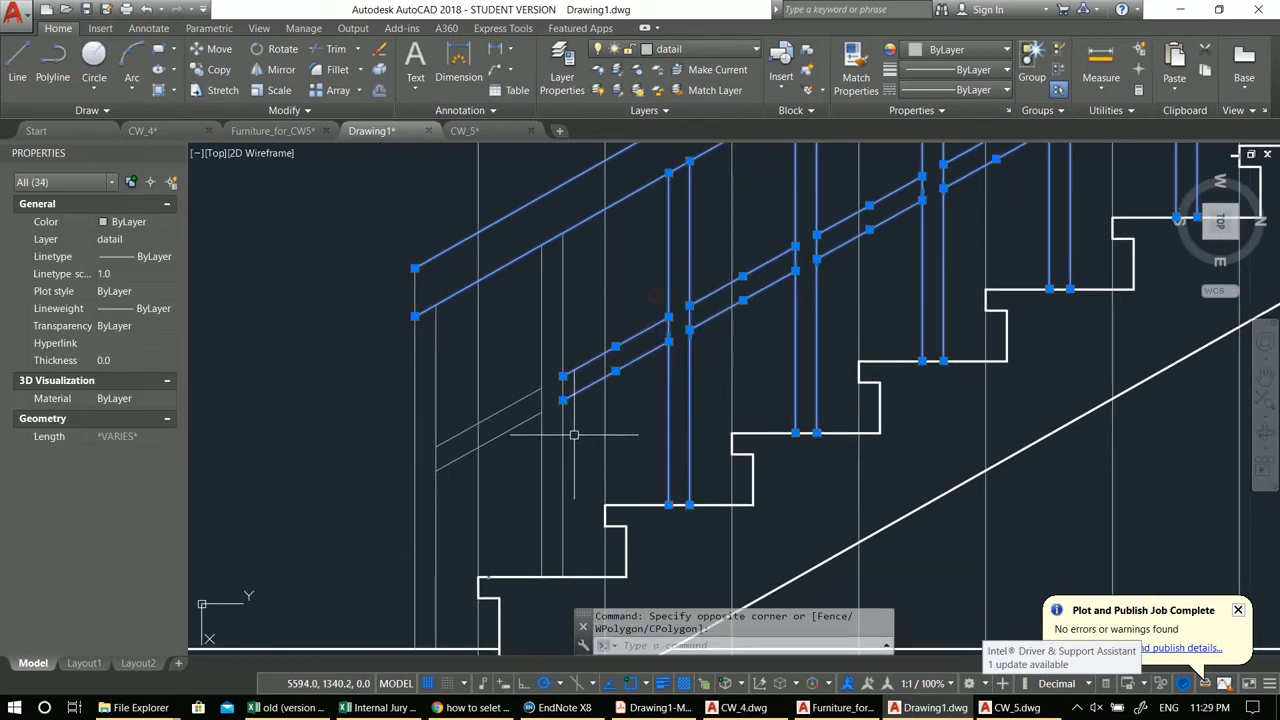
pyautogui.click(571, 434)
pyautogui.click(509, 366)
pyautogui.click(456, 494)
pyautogui.click(366, 434)
pyautogui.scroll(-4, 370, 434)
pyautogui.moveTo(420, 419); pyautogui.dragTo(439, 469, button='middle')
pyautogui.write('co')
pyautogui.press('Return')
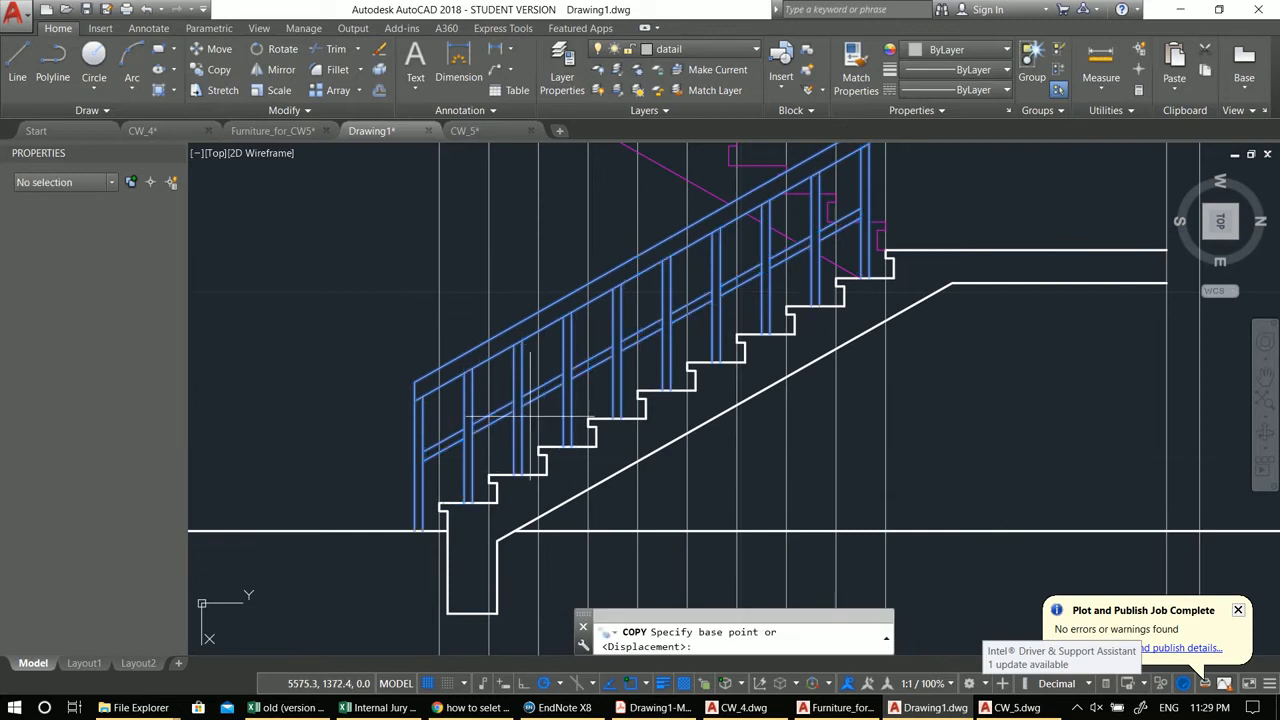
pyautogui.scroll(-4, 691, 333)
pyautogui.click(585, 410)
pyautogui.scroll(-2, 579, 418)
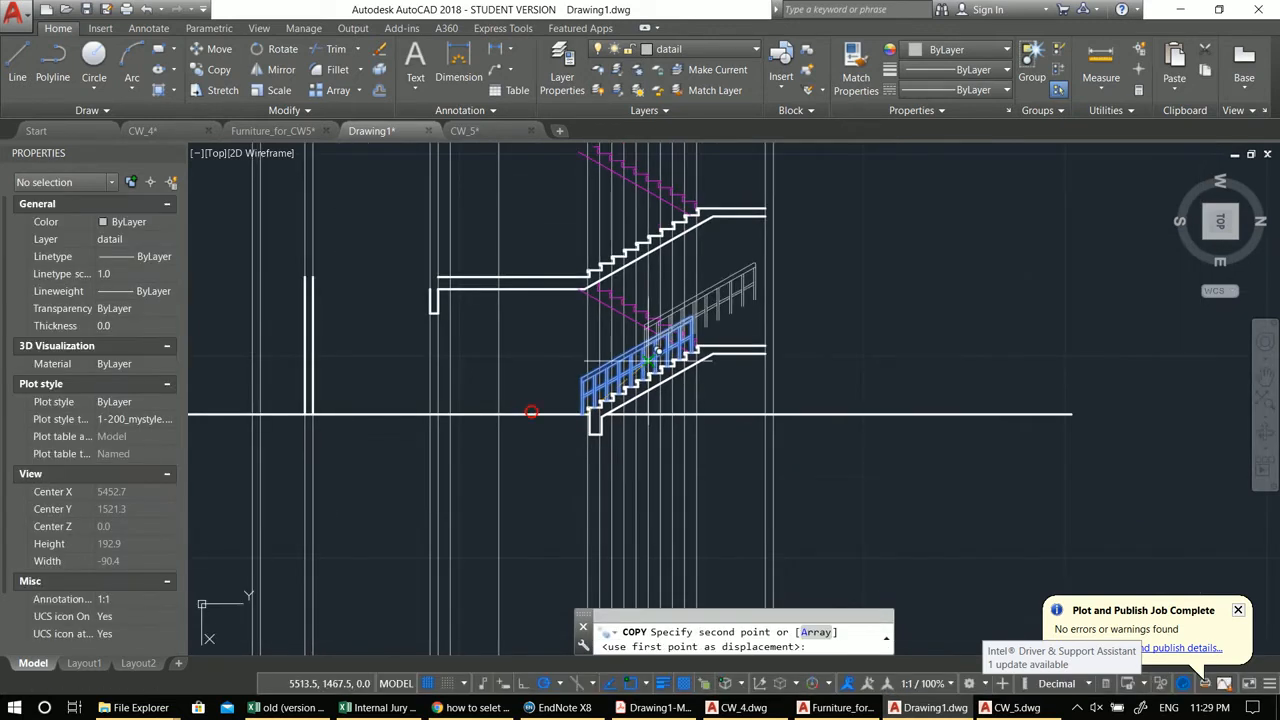
pyautogui.click(811, 366)
pyautogui.press('Escape')
# Step: Mirror the copied railing about a vertical axis, erasing the source objects
pyautogui.click(996, 385)
pyautogui.click(751, 260)
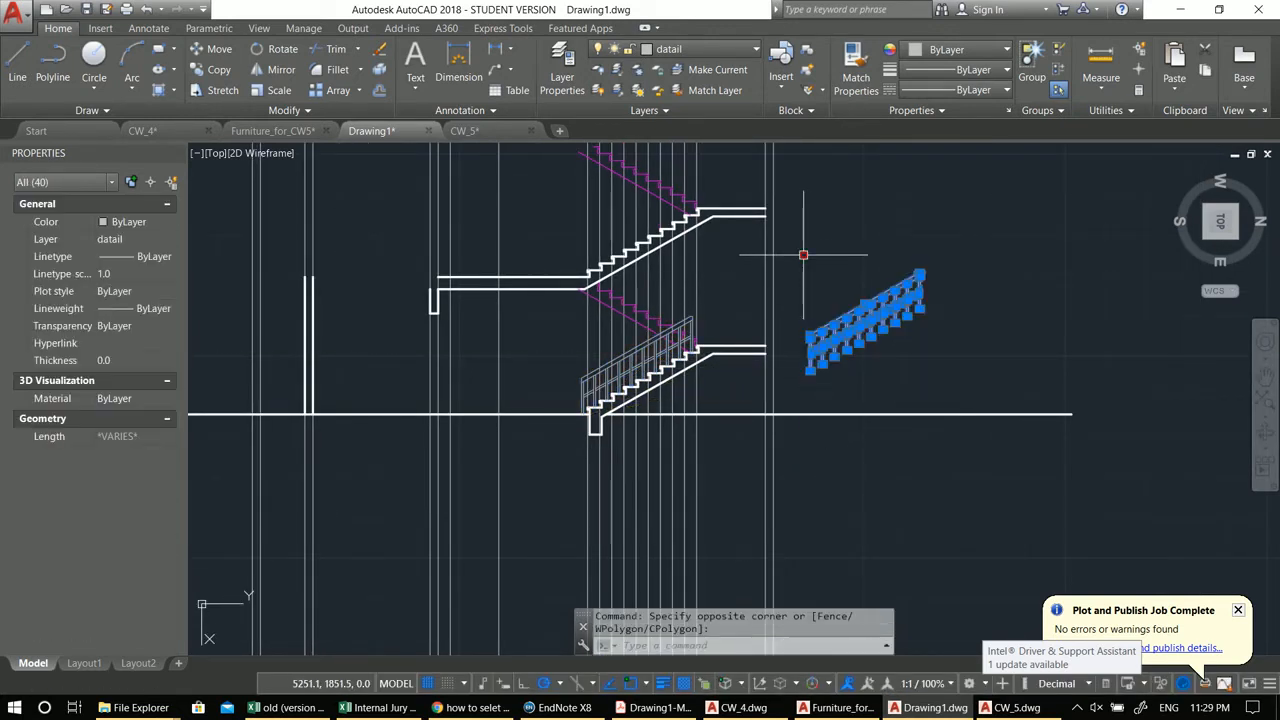
pyautogui.write('mi')
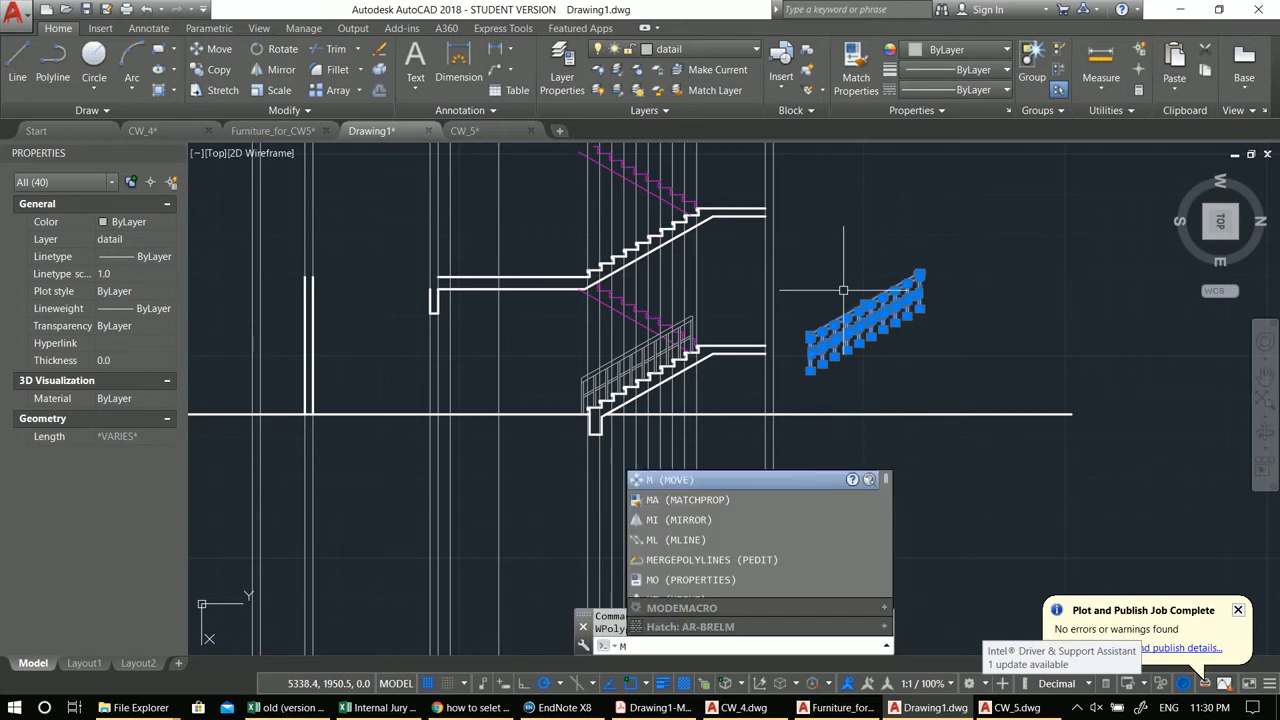
pyautogui.press('Return')
pyautogui.click(862, 281)
pyautogui.click(865, 257)
pyautogui.write('y')
pyautogui.press('Return')
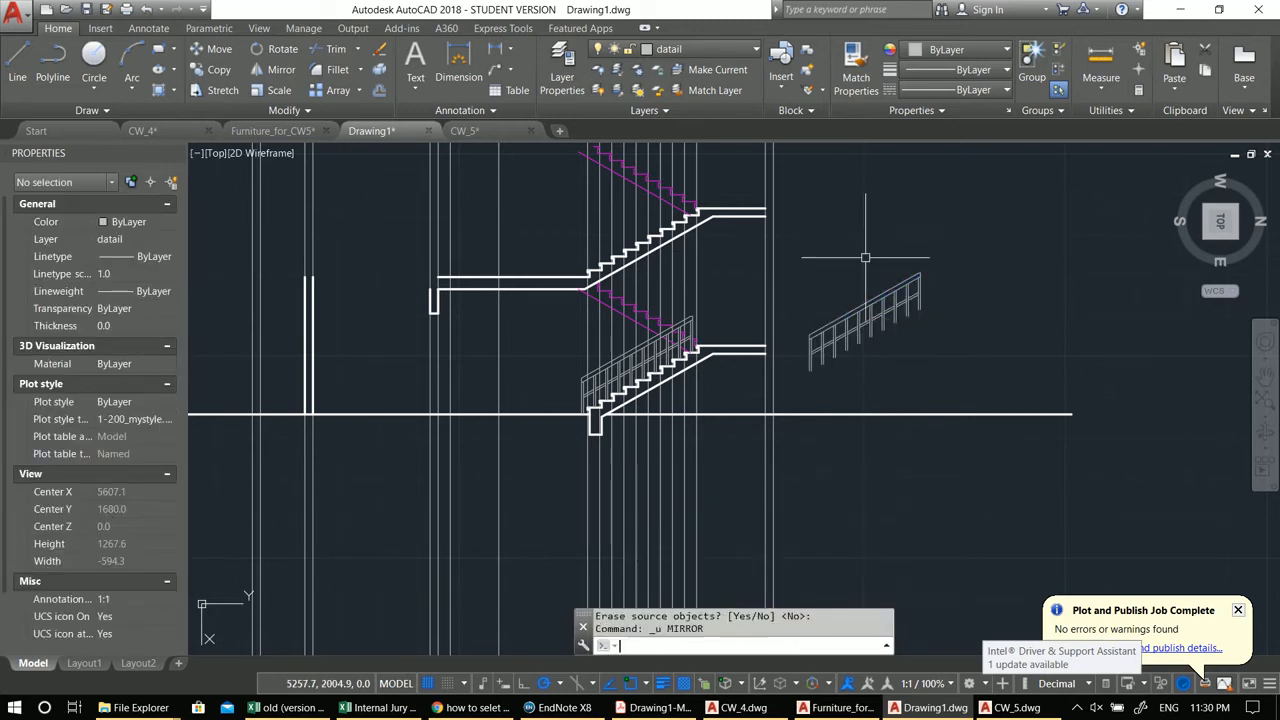
# Step: Try mirroring the copied railing about a vertical axis while keeping the original
pyautogui.click(948, 381)
pyautogui.click(802, 248)
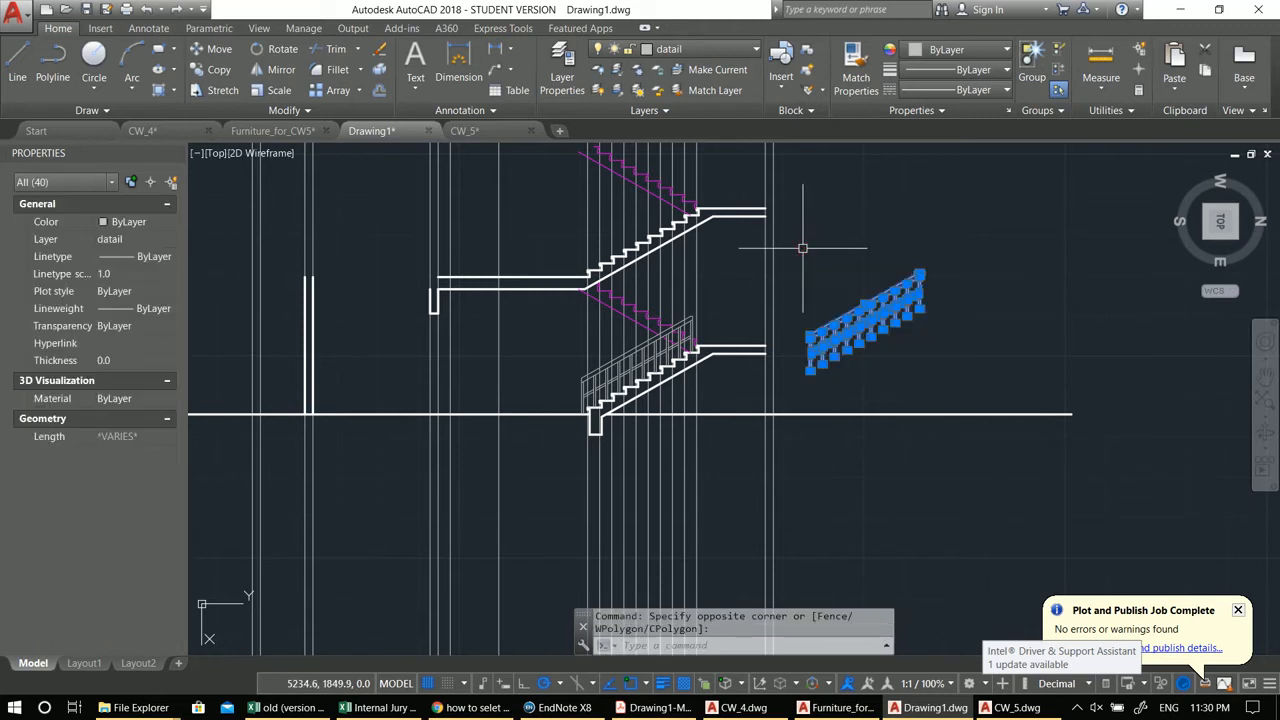
pyautogui.write('mi')
pyautogui.press('Return')
pyautogui.click(845, 281)
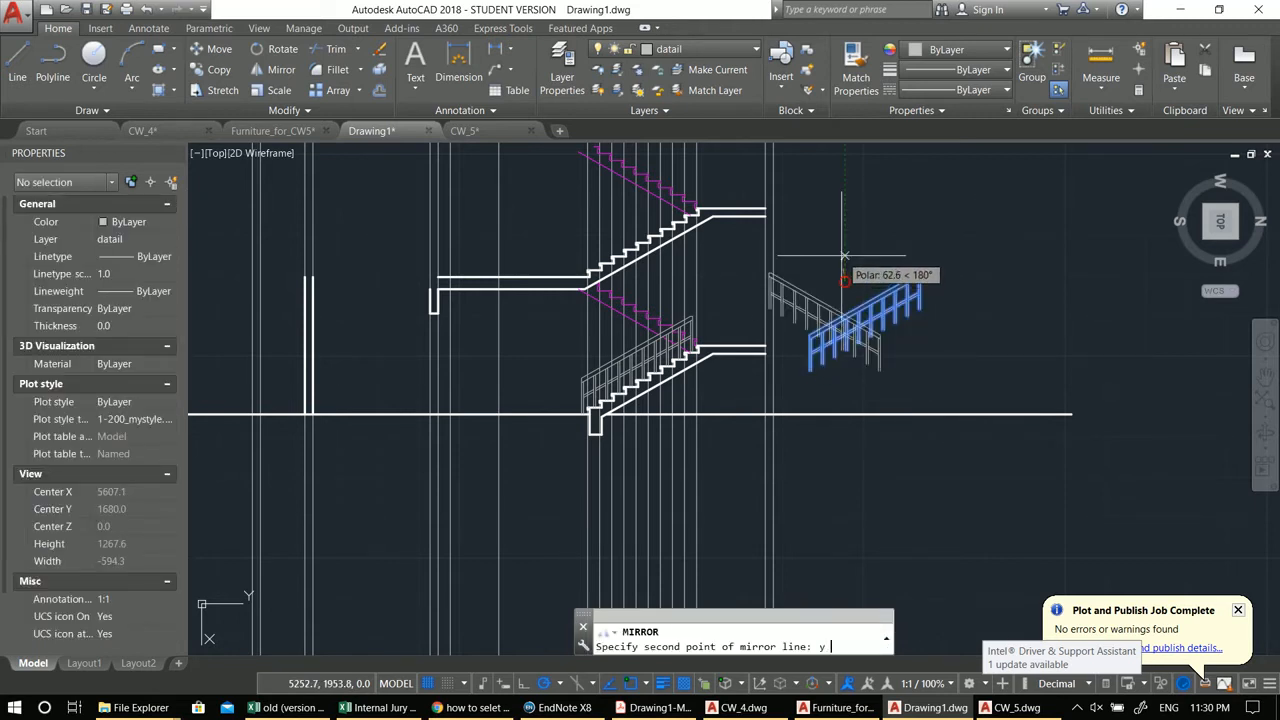
pyautogui.click(845, 231)
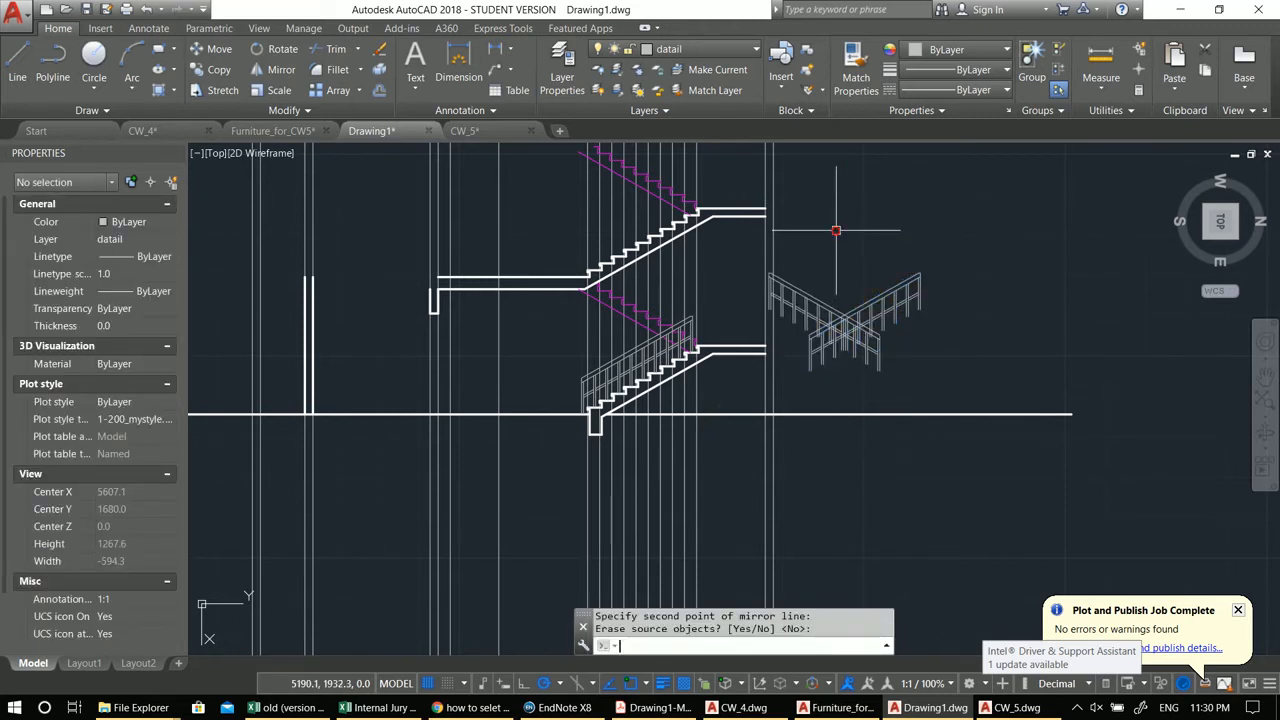
pyautogui.press('Return')
pyautogui.hotkey('ctrl', 'z')
# Step: Mirror the copied railing about a vertical axis, keeping the source objects
pyautogui.click(785, 251)
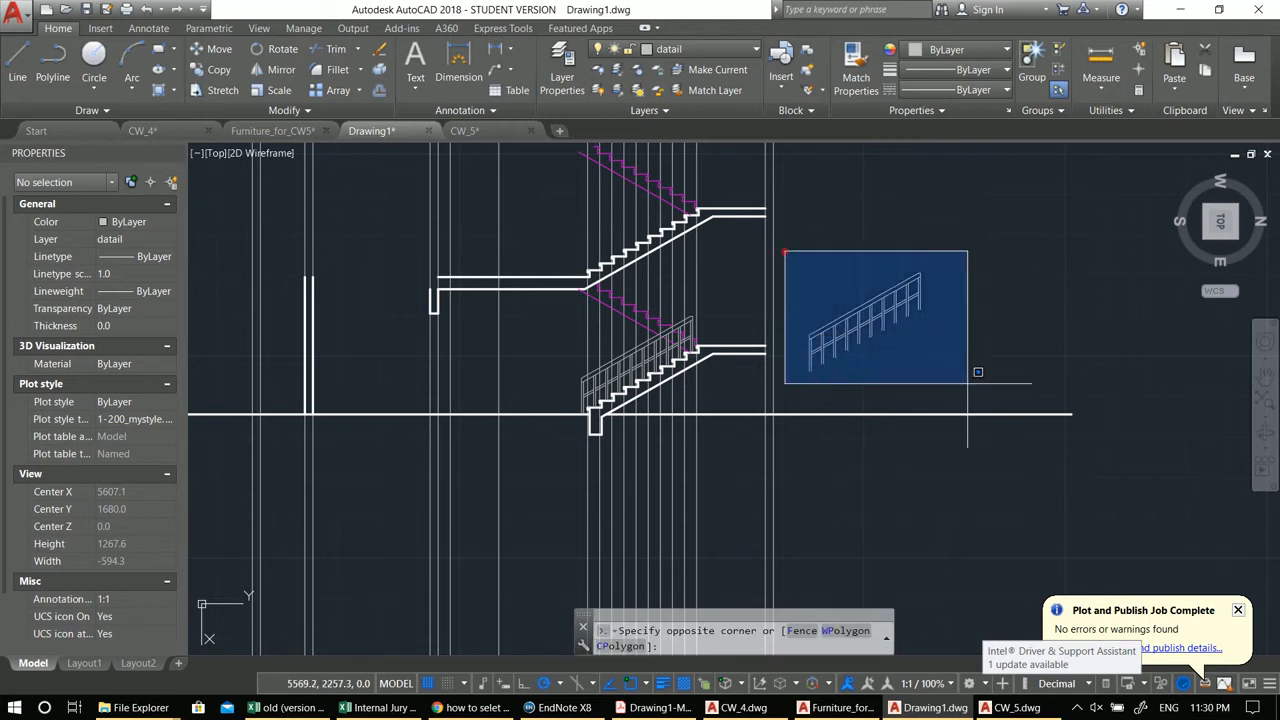
pyautogui.click(964, 381)
pyautogui.write('mi')
pyautogui.press('Return')
pyautogui.click(829, 270)
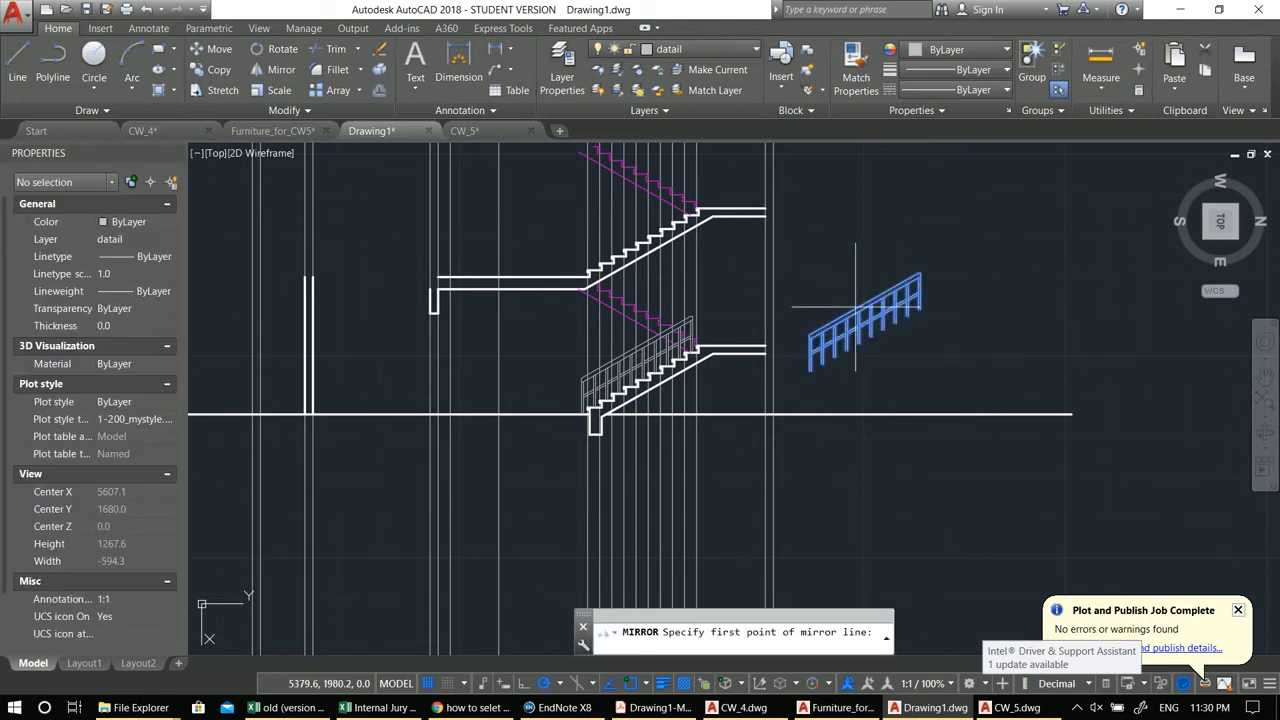
pyautogui.click(829, 195)
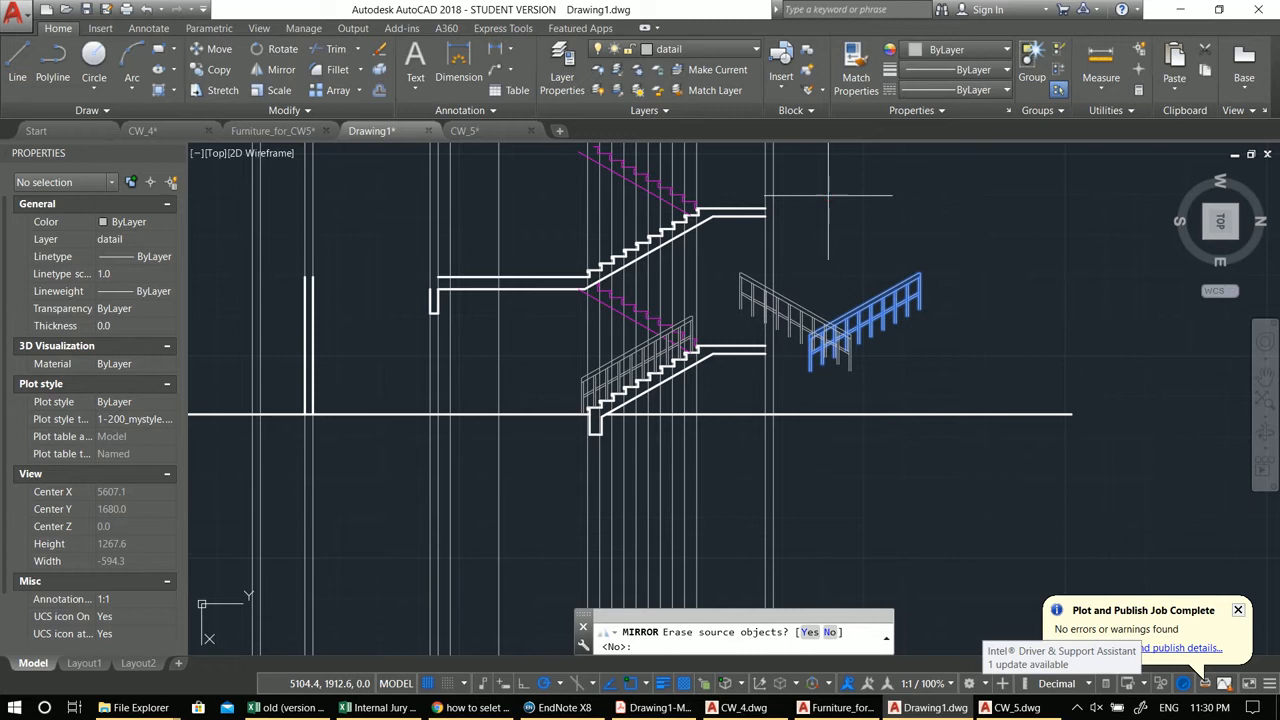
pyautogui.press('Return')
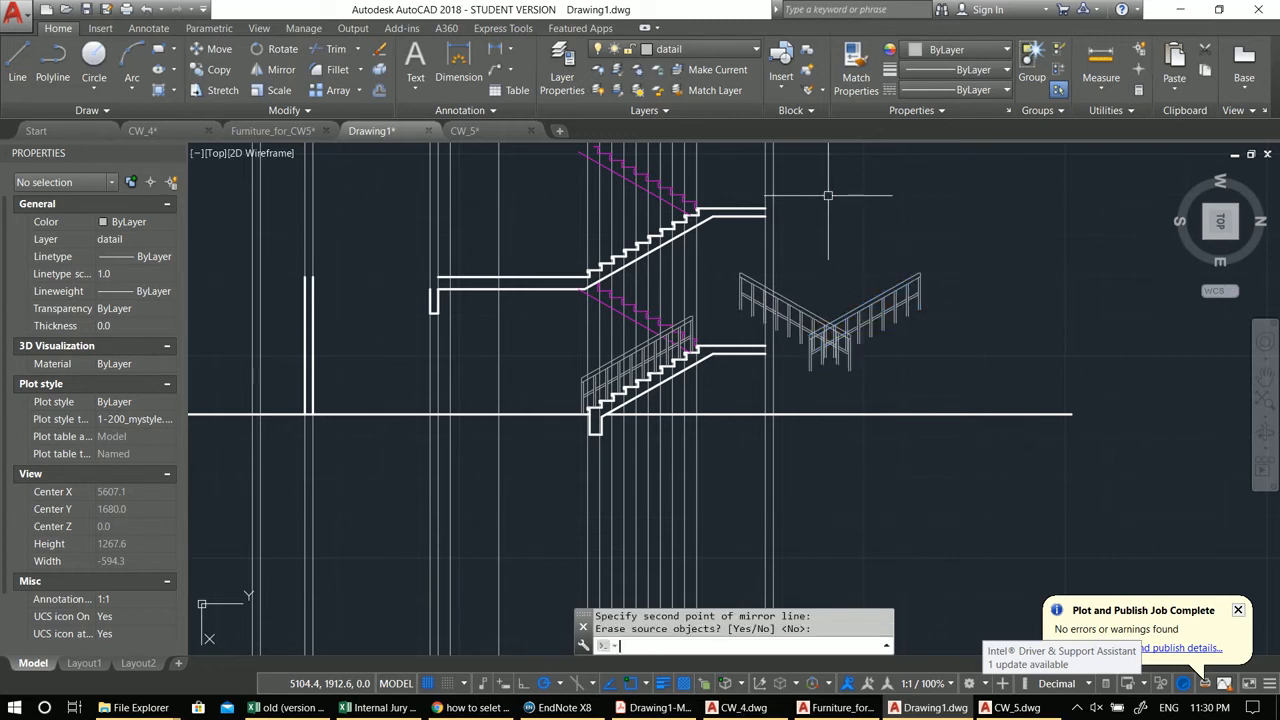
# Step: Try mirroring the railing again about a vertical axis with the source objects erased
pyautogui.click(808, 243)
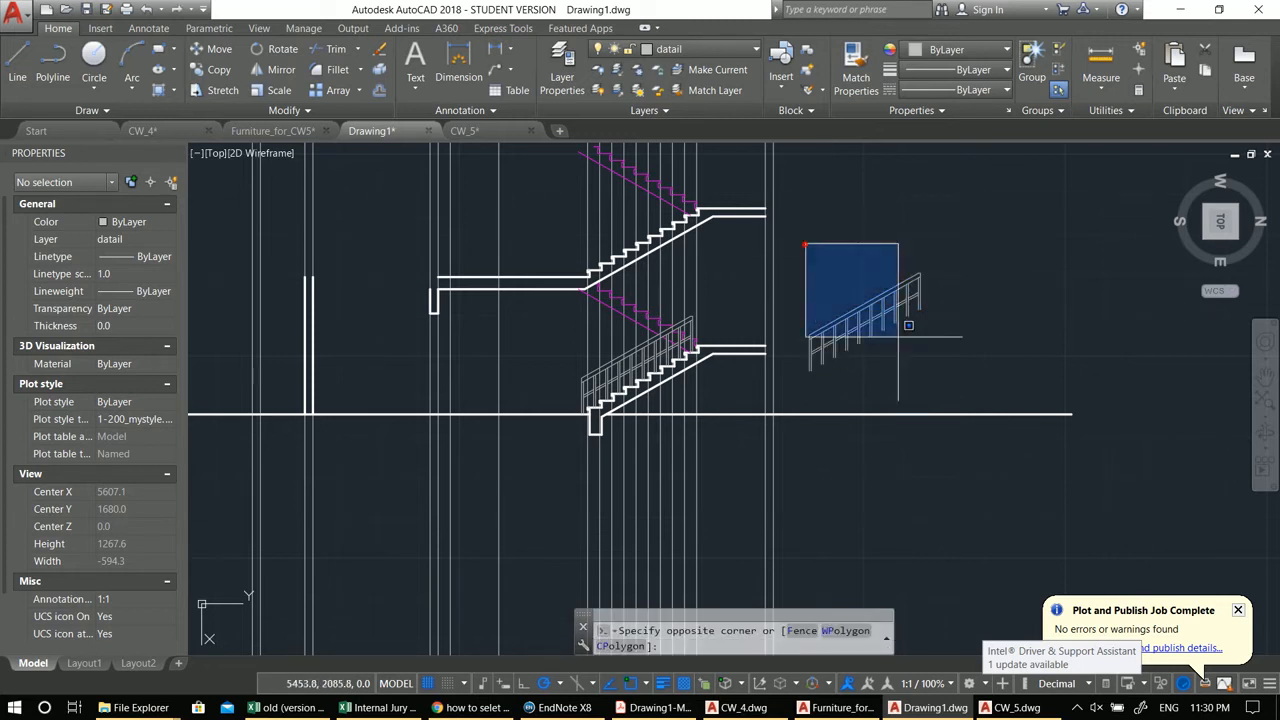
pyautogui.click(945, 376)
pyautogui.moveTo(919, 380); pyautogui.dragTo(902, 379, button='middle')
pyautogui.write('mi')
pyautogui.press('Return')
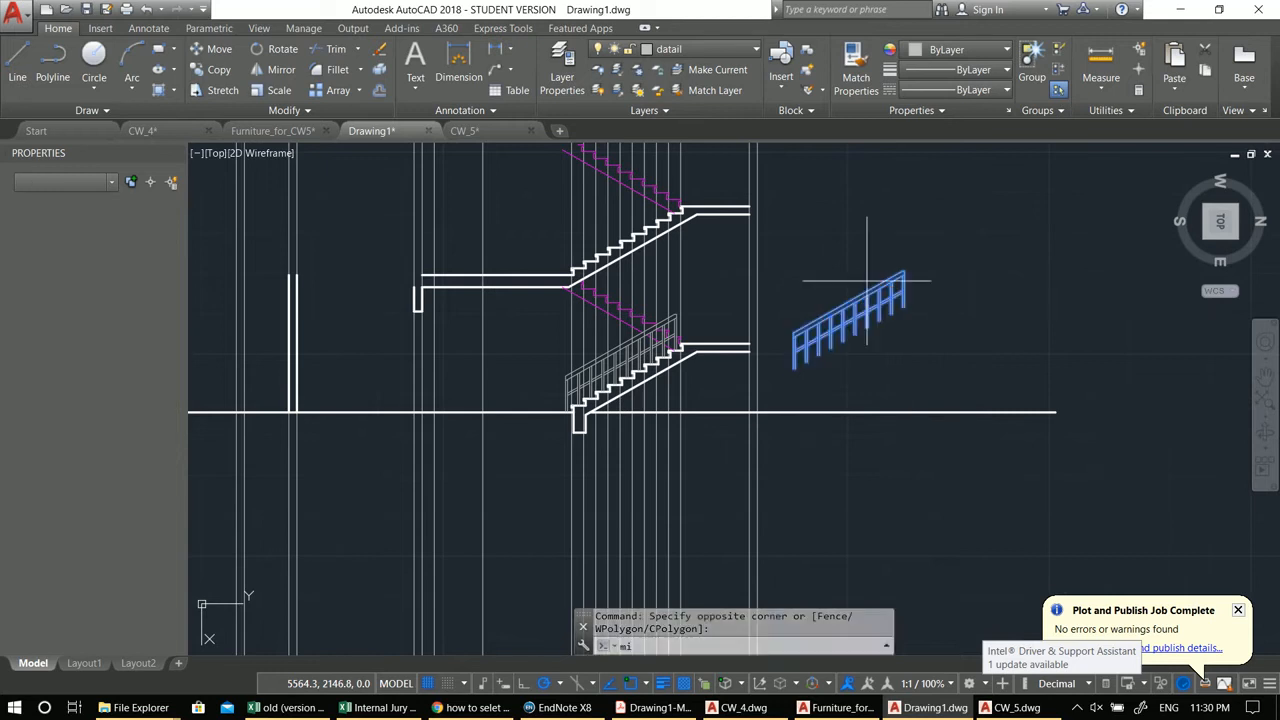
pyautogui.click(850, 254)
pyautogui.click(839, 211)
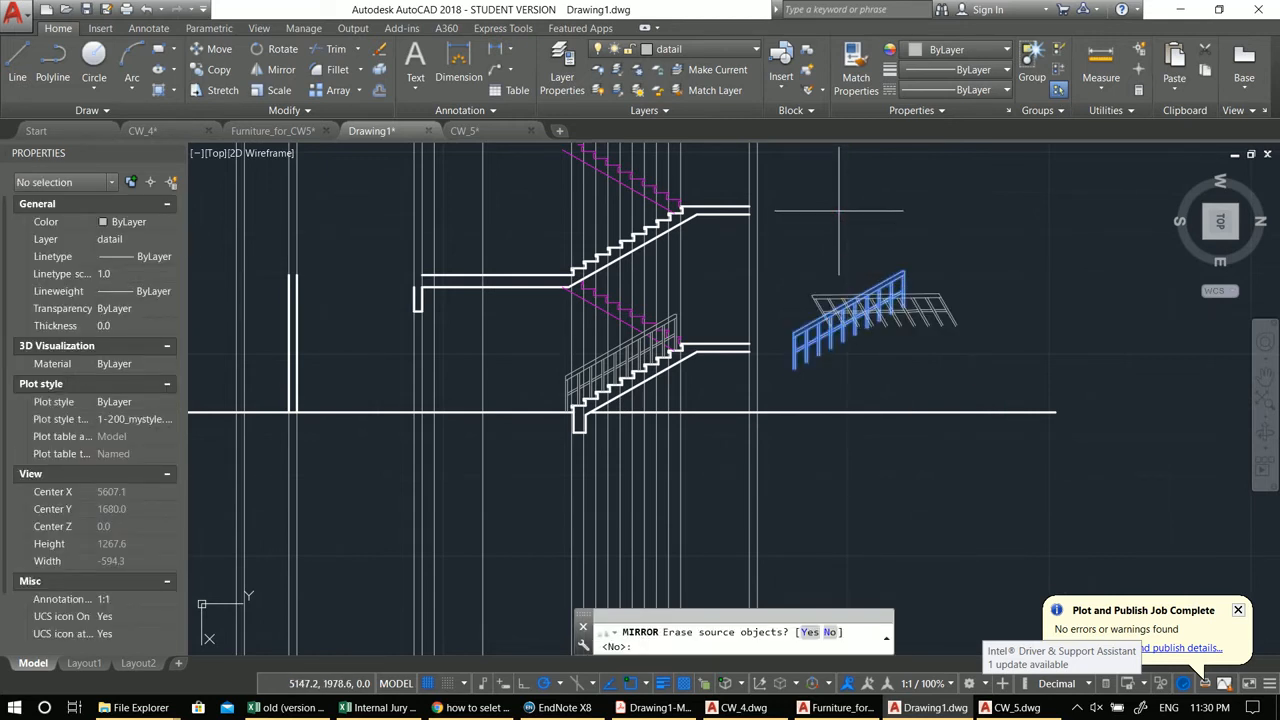
pyautogui.write('y')
pyautogui.press('Return')
pyautogui.hotkey('ctrl', 'z')
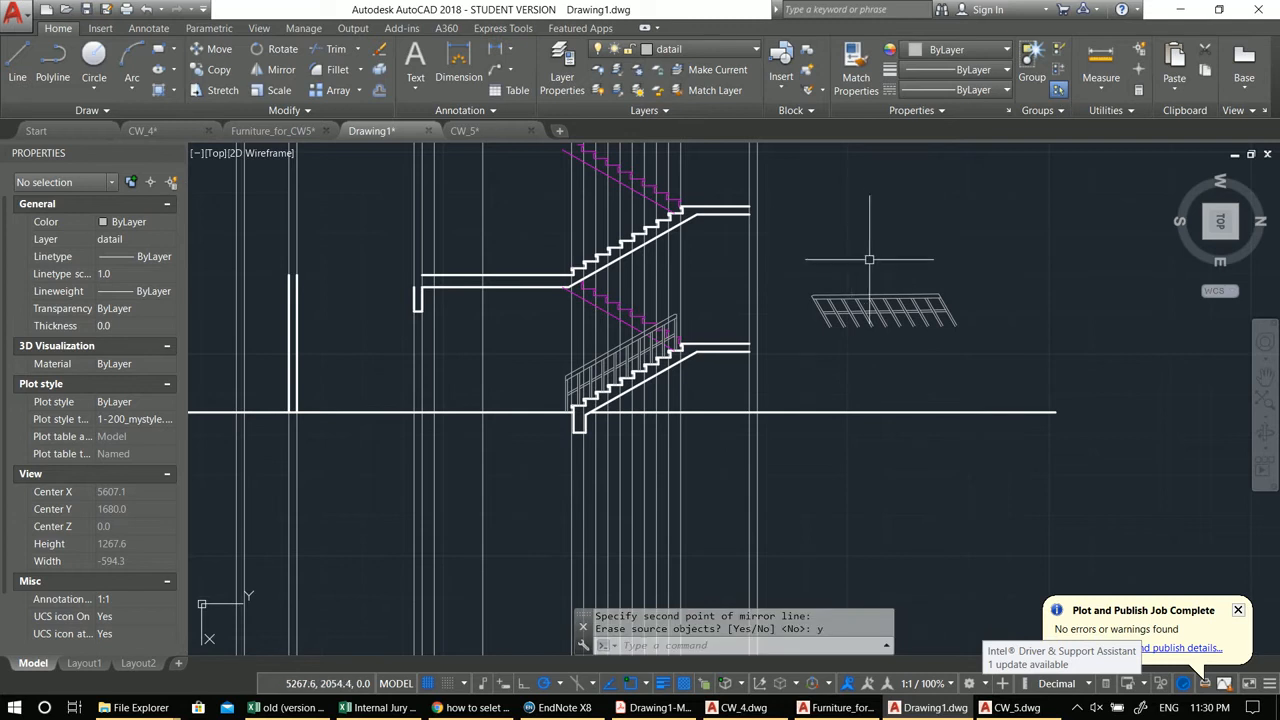
# Step: Move the whole copied railing up by a short distance beside the stair
pyautogui.click(964, 380)
pyautogui.click(783, 256)
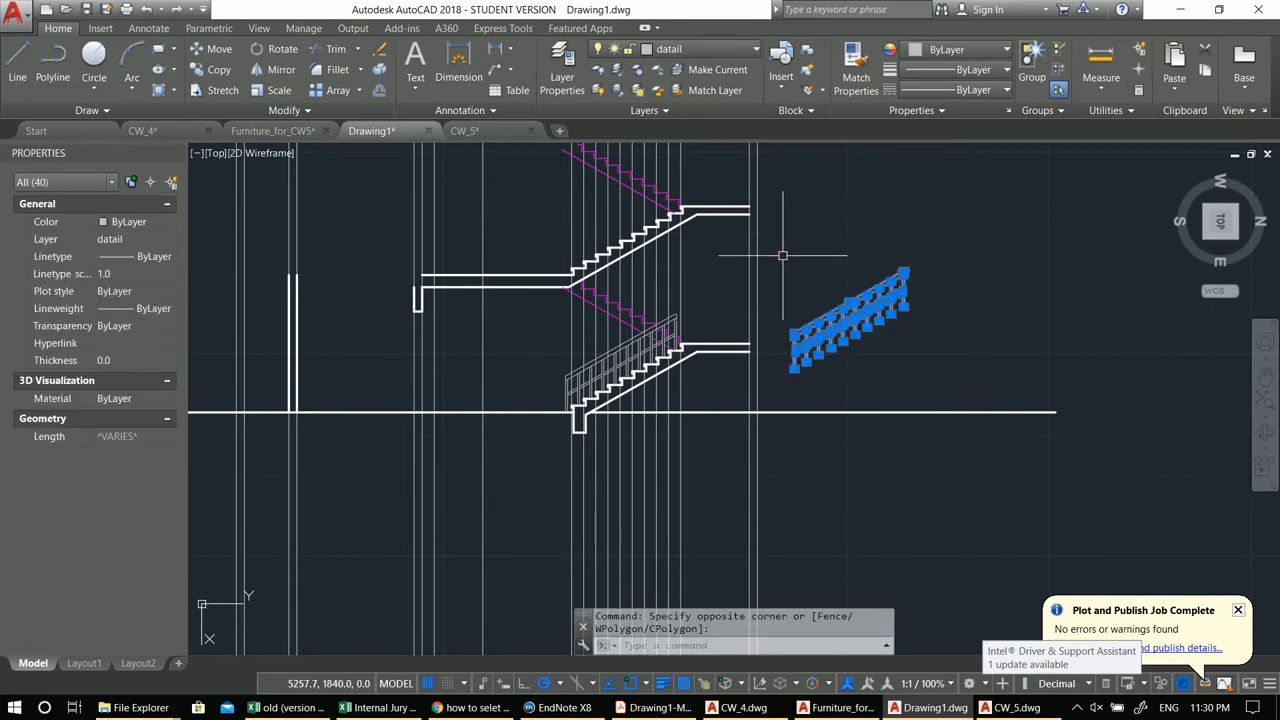
pyautogui.write('m')
pyautogui.press('Return')
pyautogui.click(848, 312)
pyautogui.click(850, 257)
pyautogui.press('Escape')
# Step: Move the mirrored railing onto the upper flight, snapping the rail's top end to the matching corner at the landing
pyautogui.click(784, 253)
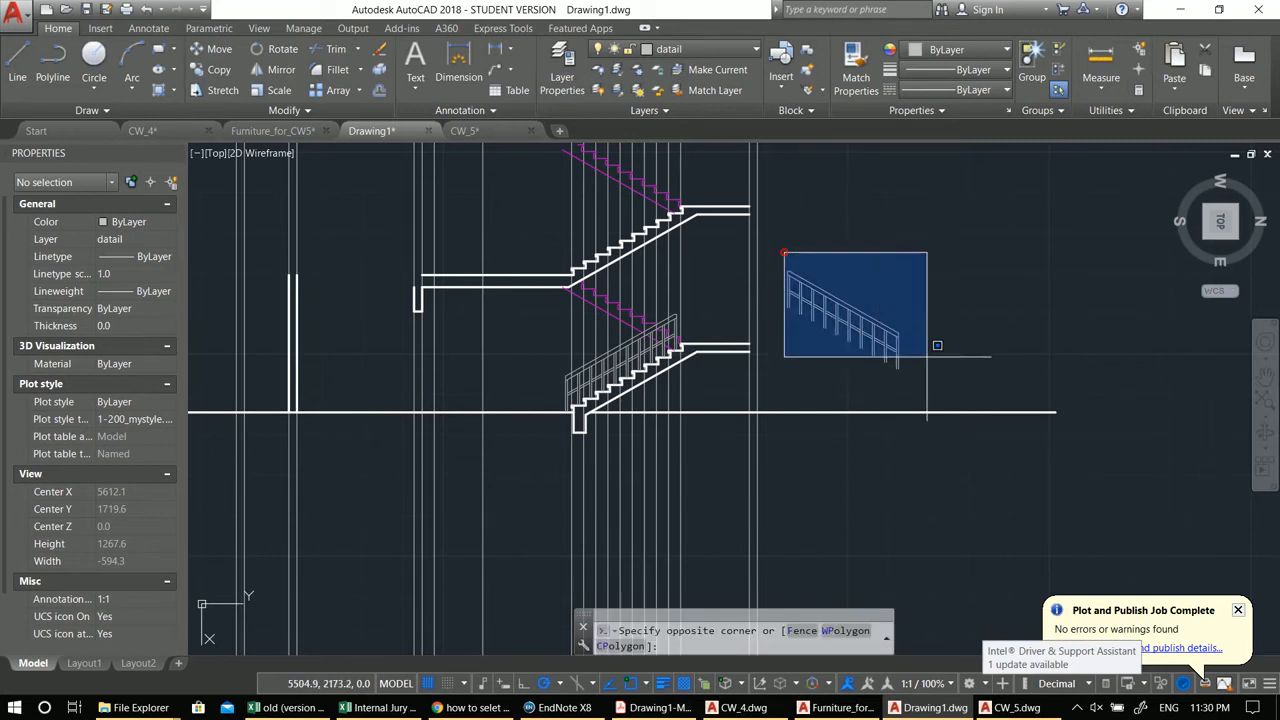
pyautogui.click(947, 377)
pyautogui.scroll(4, 851, 366)
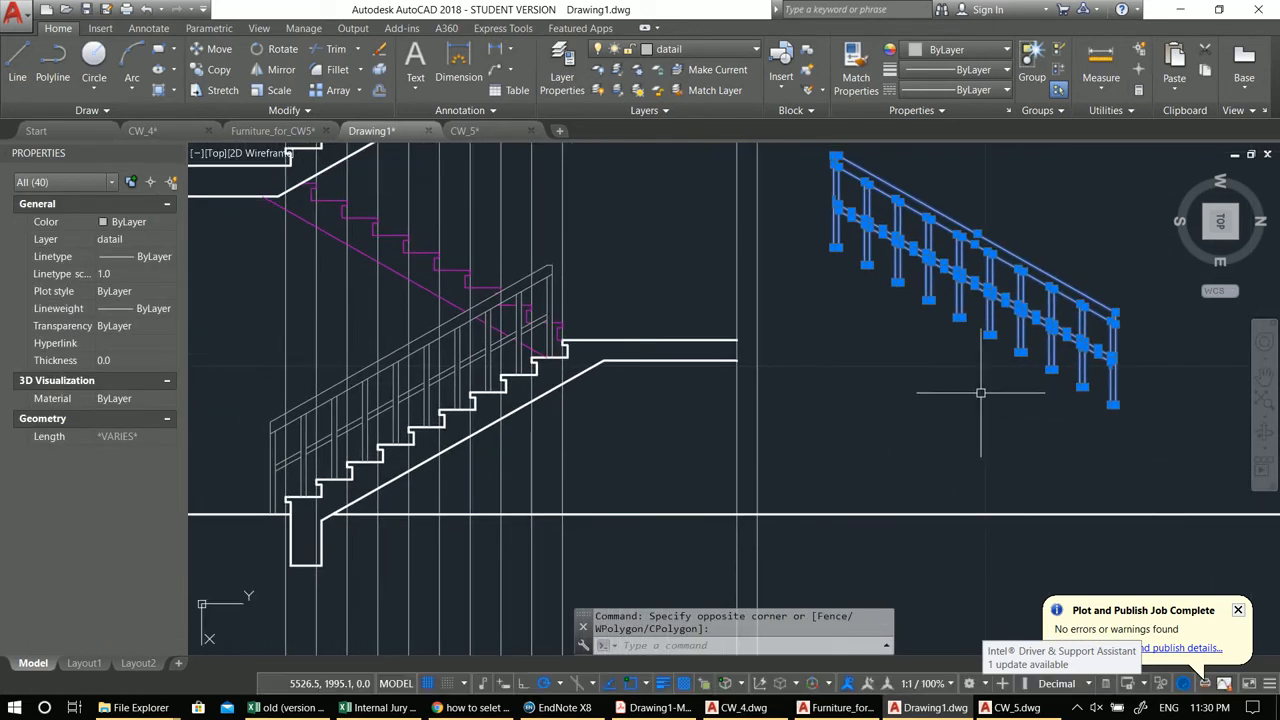
pyautogui.write('m')
pyautogui.press('Return')
pyautogui.scroll(3, 1116, 395)
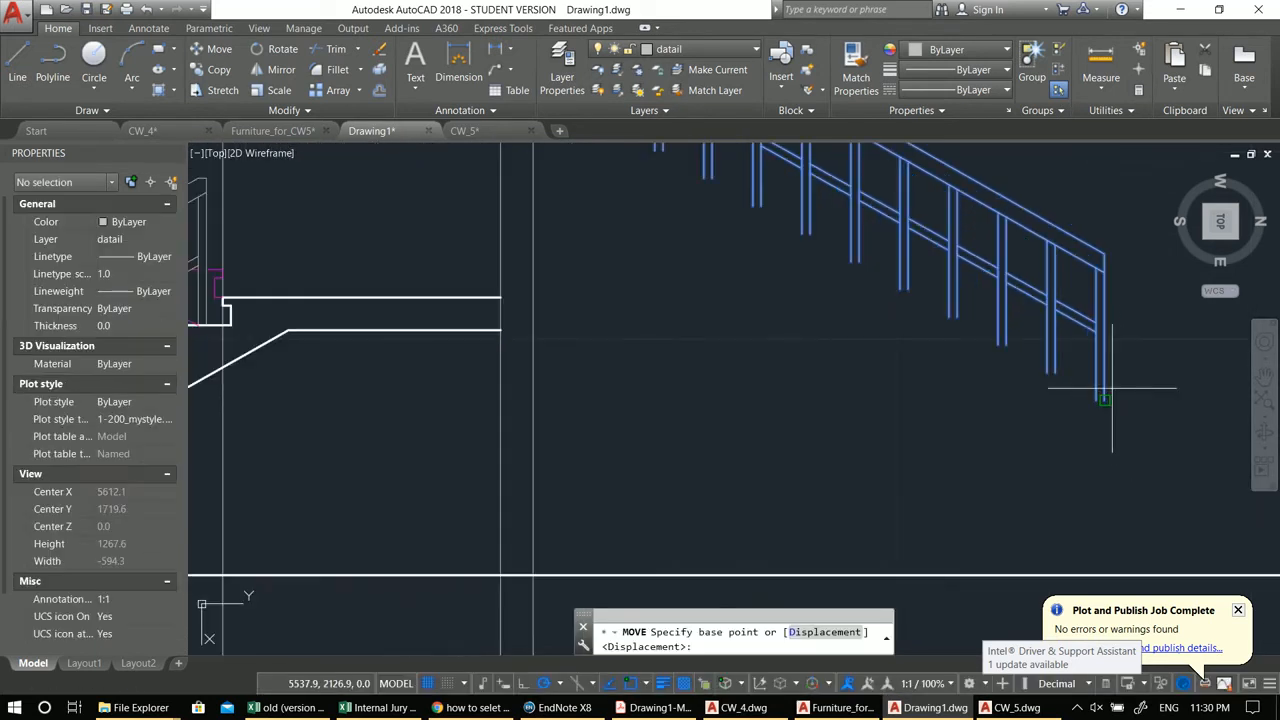
pyautogui.click(1106, 256)
pyautogui.scroll(-3, 1086, 306)
pyautogui.scroll(4, 740, 238)
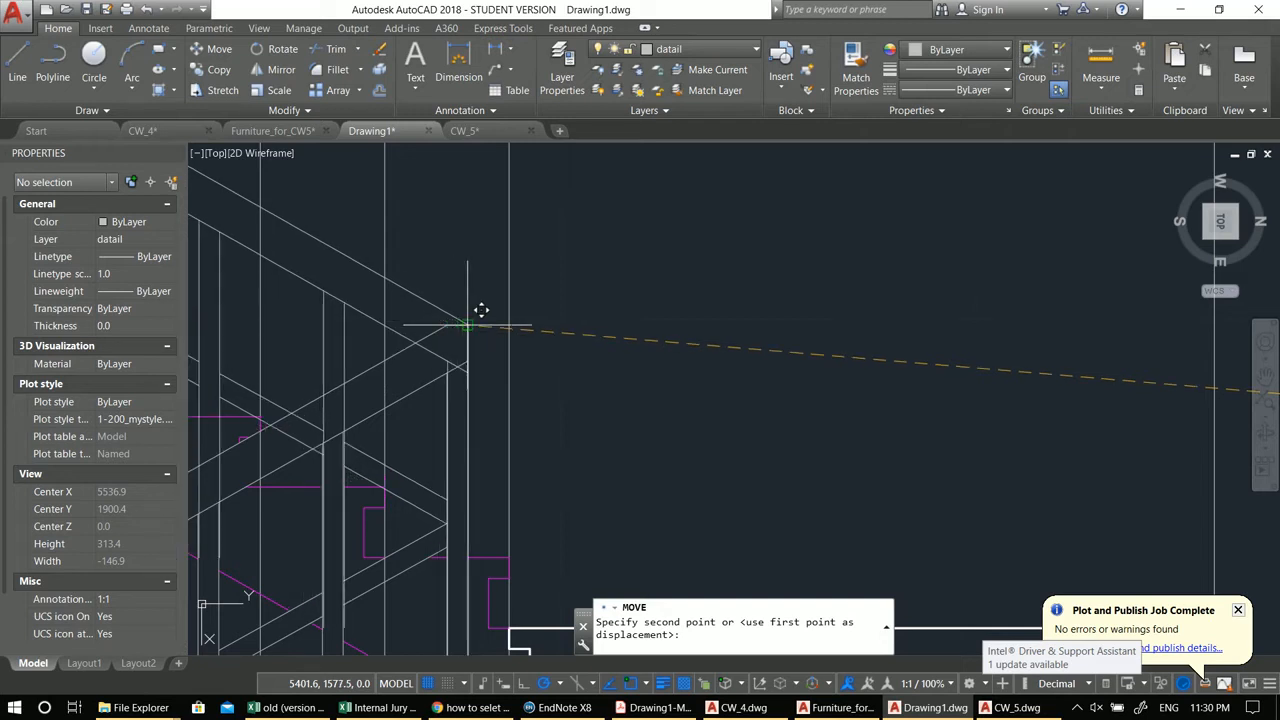
pyautogui.scroll(3, 481, 312)
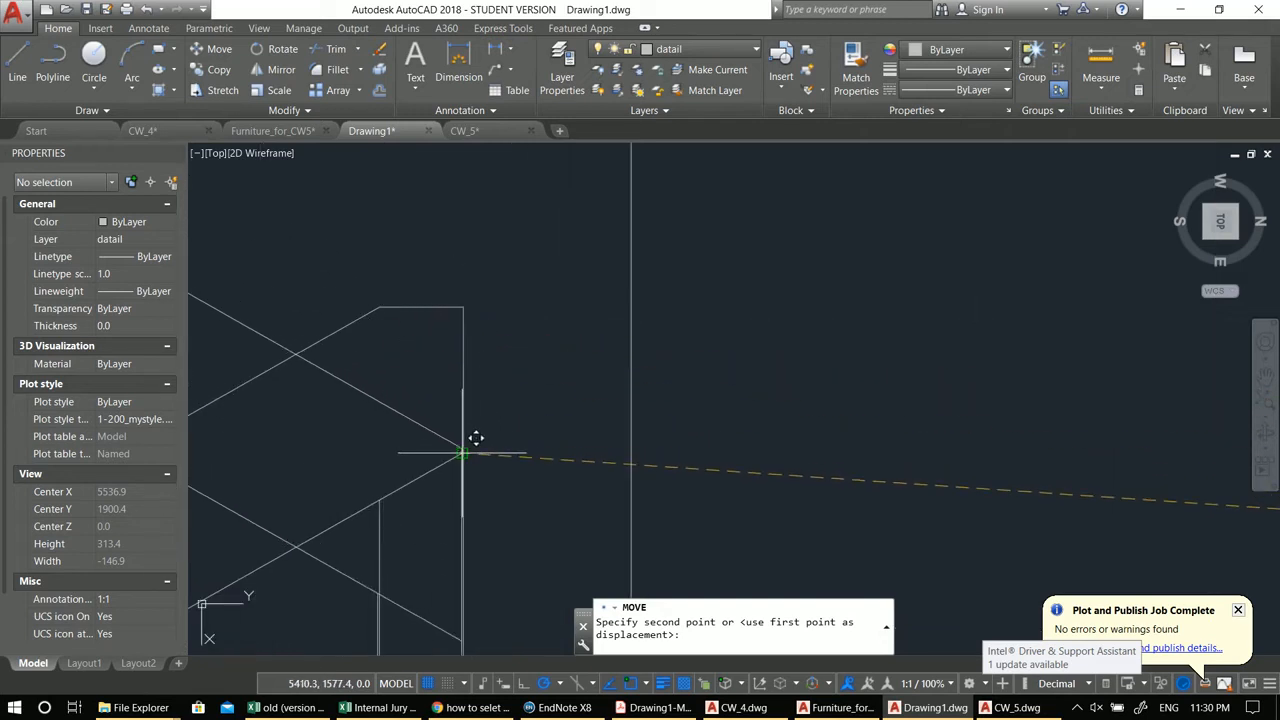
pyautogui.click(463, 311)
pyautogui.scroll(-3, 463, 311)
pyautogui.scroll(3, 700, 323)
pyautogui.press('Escape')
pyautogui.press('Escape')
pyautogui.scroll(-3, 706, 322)
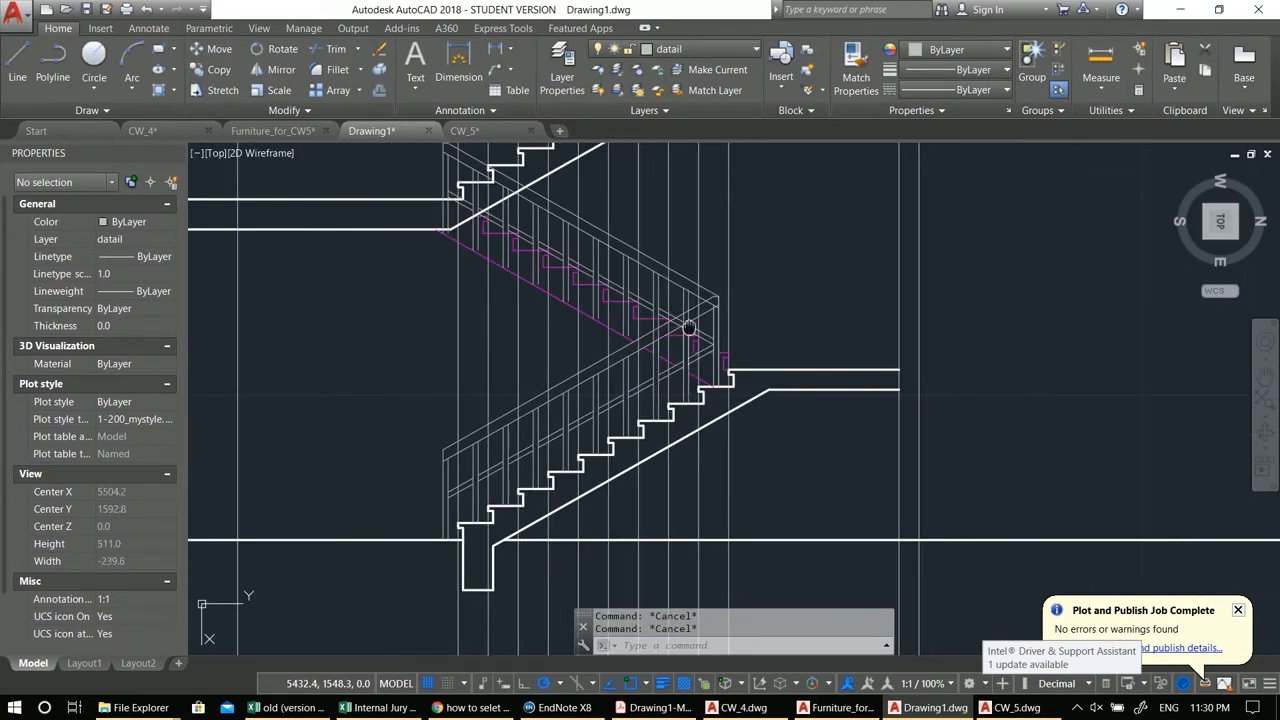
# Step: Turn off the Guidlins layer to hide the vertical guide lines
pyautogui.click(660, 48)
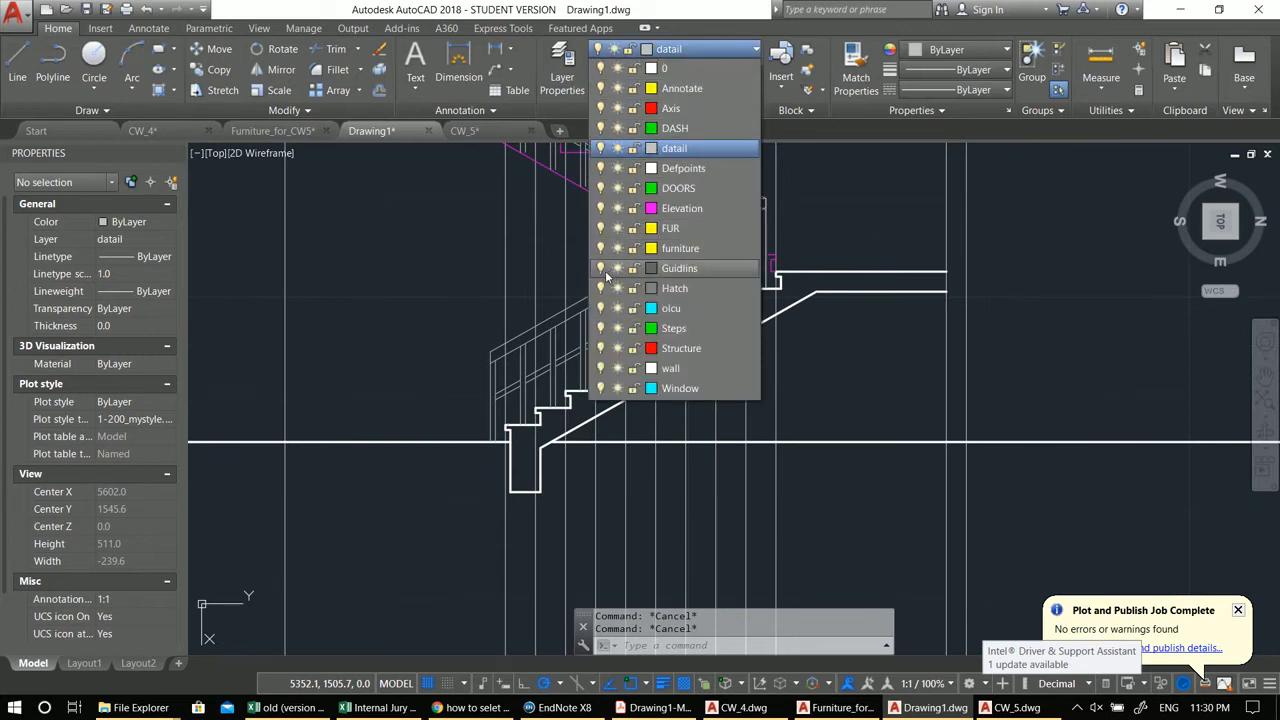
pyautogui.click(602, 270)
pyautogui.click(324, 248)
pyautogui.moveTo(486, 265); pyautogui.dragTo(593, 455, button='middle')
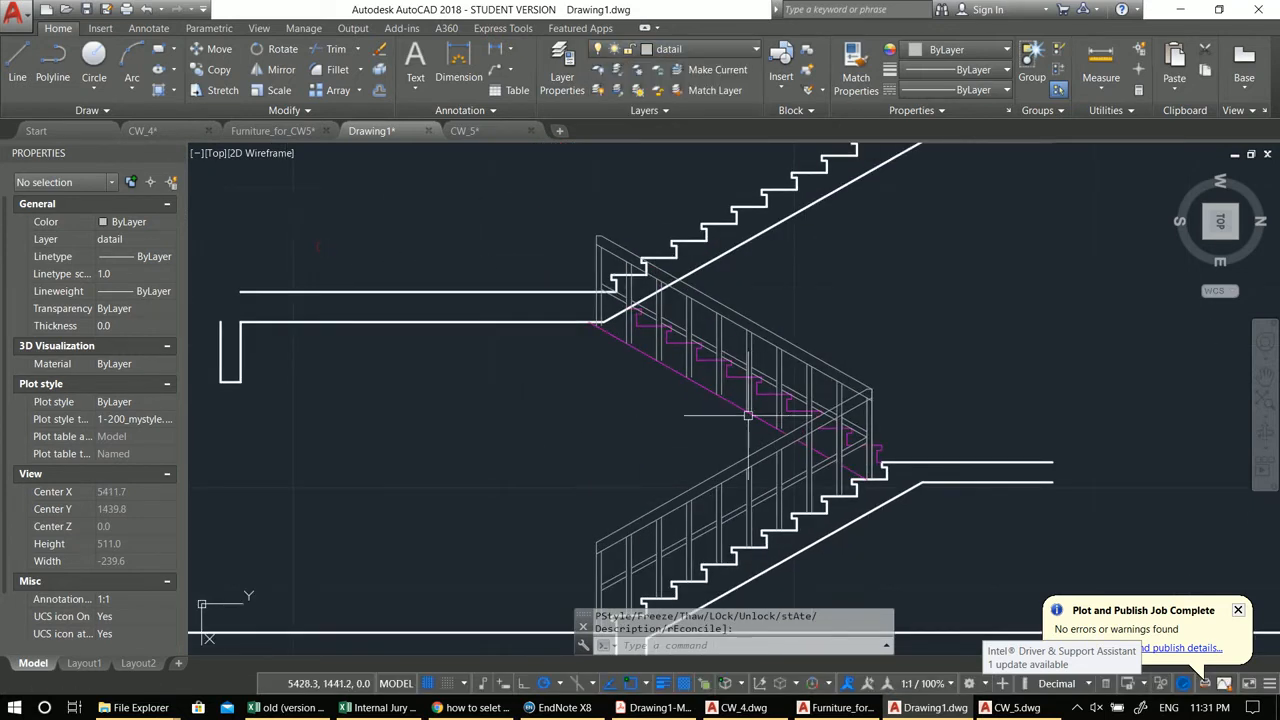
pyautogui.scroll(2, 797, 421)
pyautogui.press('Escape')
pyautogui.press('Escape')
pyautogui.scroll(2, 937, 394)
pyautogui.scroll(-4, 937, 394)
pyautogui.scroll(2, 867, 367)
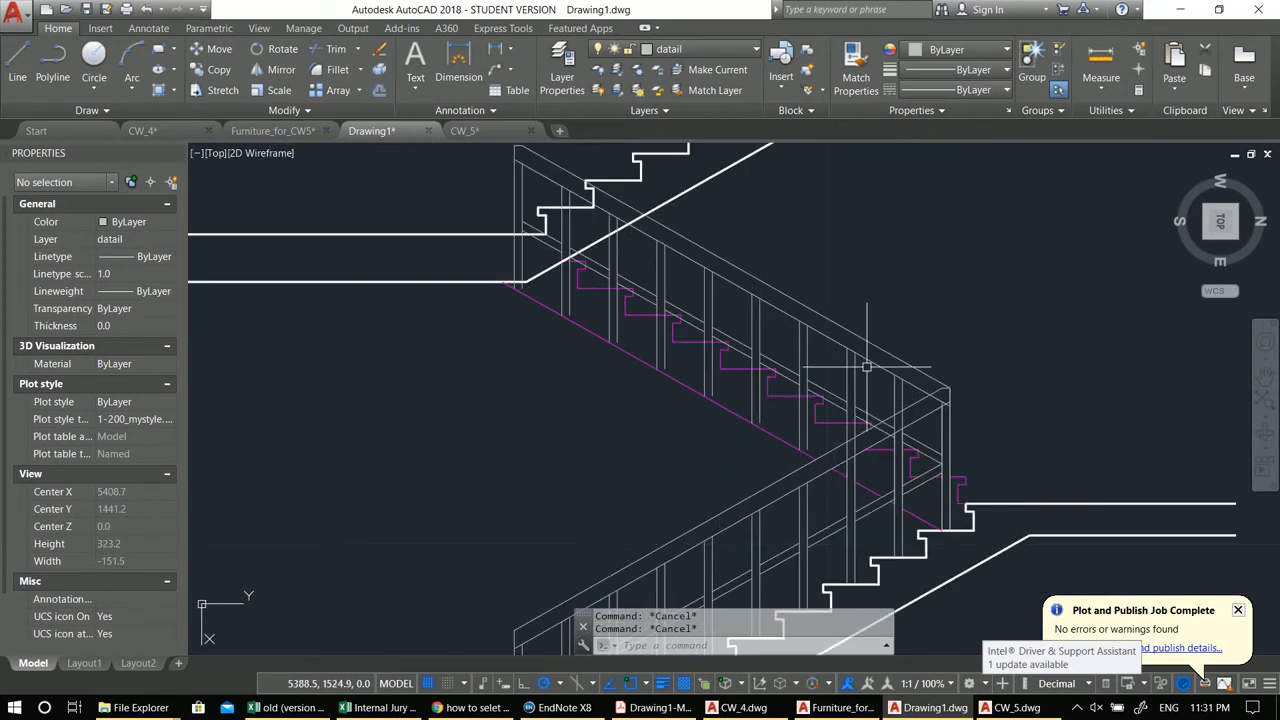
pyautogui.click(908, 396)
pyautogui.click(883, 349)
pyautogui.click(871, 378)
pyautogui.click(831, 311)
pyautogui.moveTo(807, 308); pyautogui.dragTo(888, 409, button='middle')
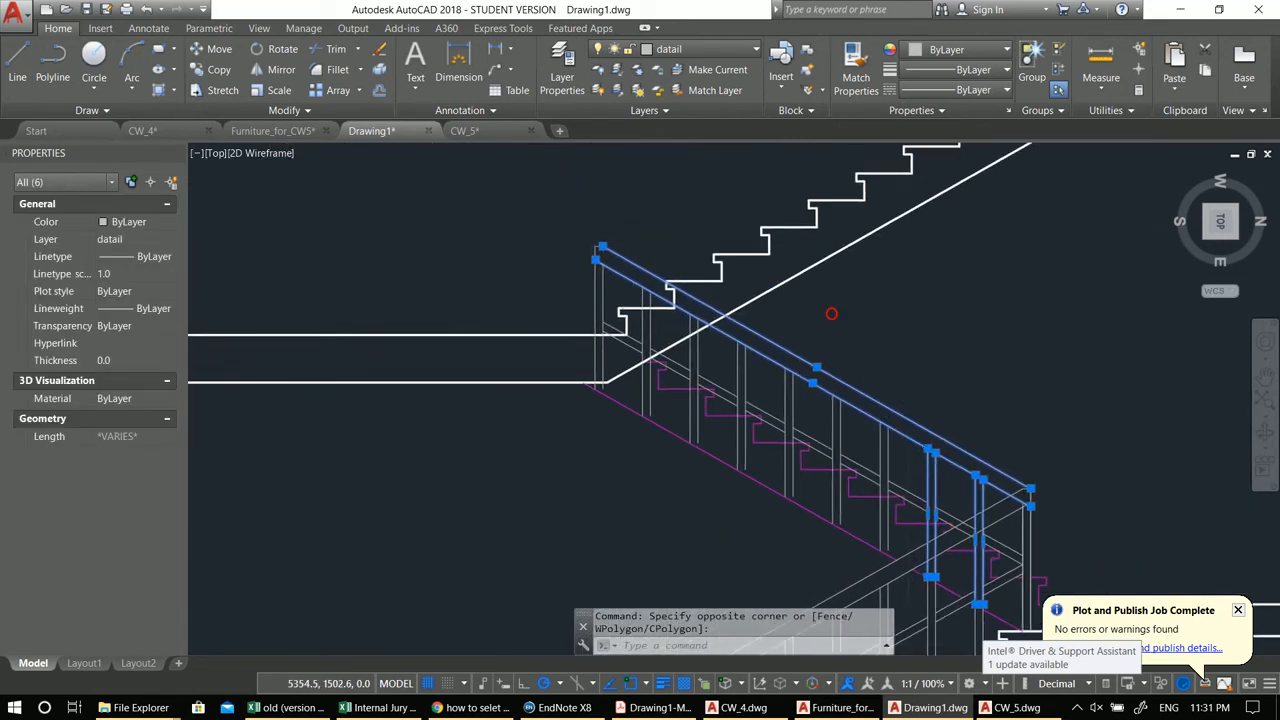
pyautogui.scroll(2, 889, 408)
pyautogui.click(905, 454)
pyautogui.click(820, 360)
pyautogui.click(896, 468)
pyautogui.click(927, 486)
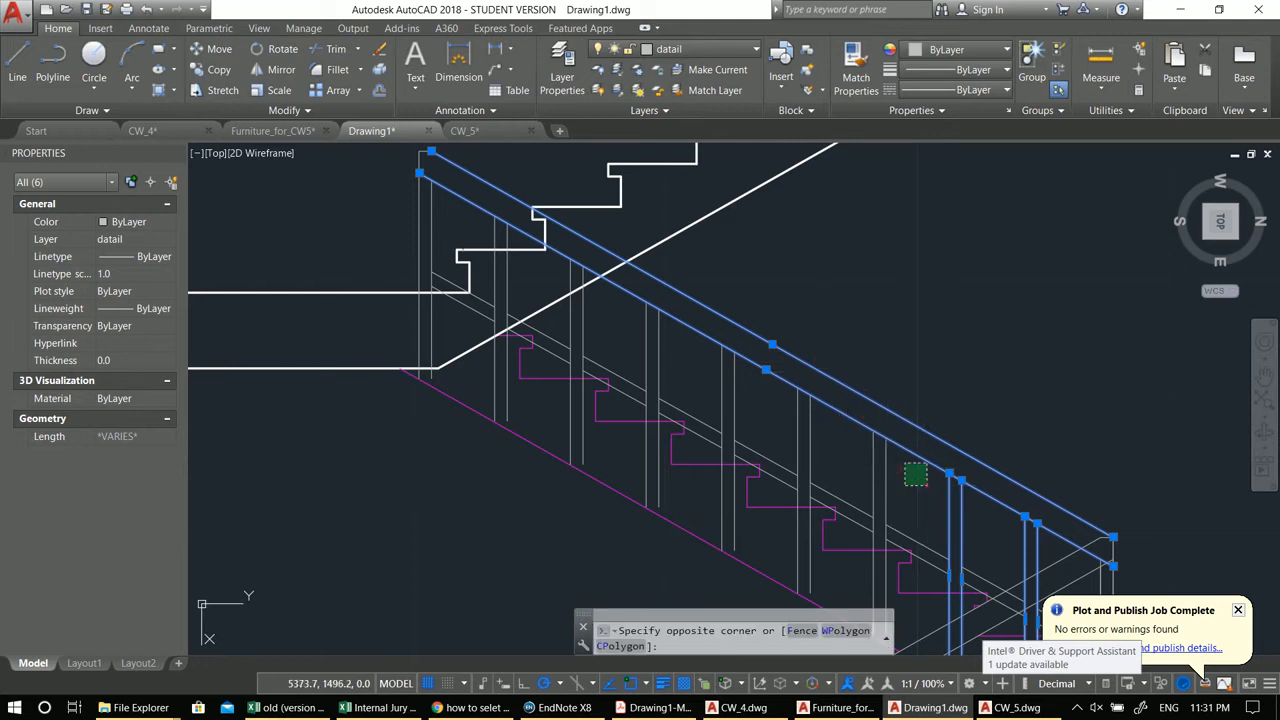
pyautogui.click(851, 381)
pyautogui.click(828, 434)
pyautogui.click(785, 350)
pyautogui.moveTo(774, 351); pyautogui.dragTo(1042, 462, button='middle')
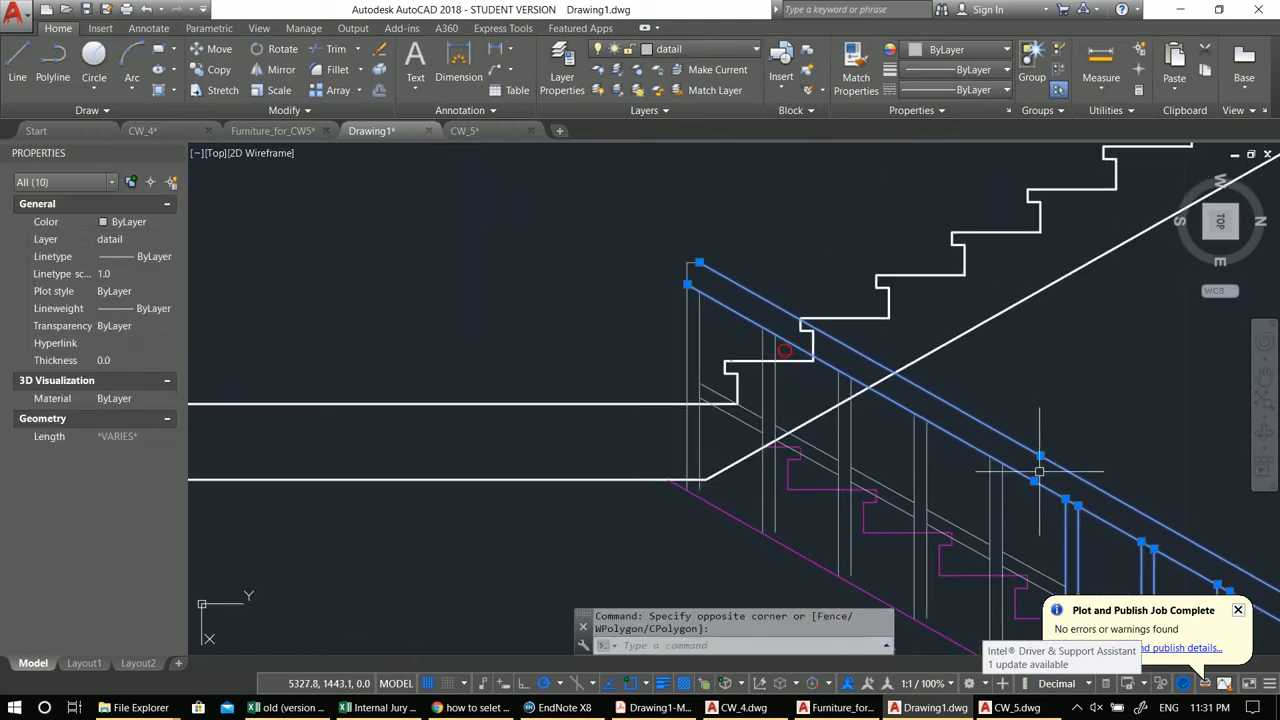
pyautogui.click(1030, 501)
pyautogui.click(960, 415)
pyautogui.click(942, 471)
pyautogui.click(904, 411)
pyautogui.click(889, 431)
pyautogui.click(799, 402)
pyautogui.click(777, 342)
pyautogui.click(783, 350)
pyautogui.click(671, 257)
pyautogui.scroll(-4, 671, 257)
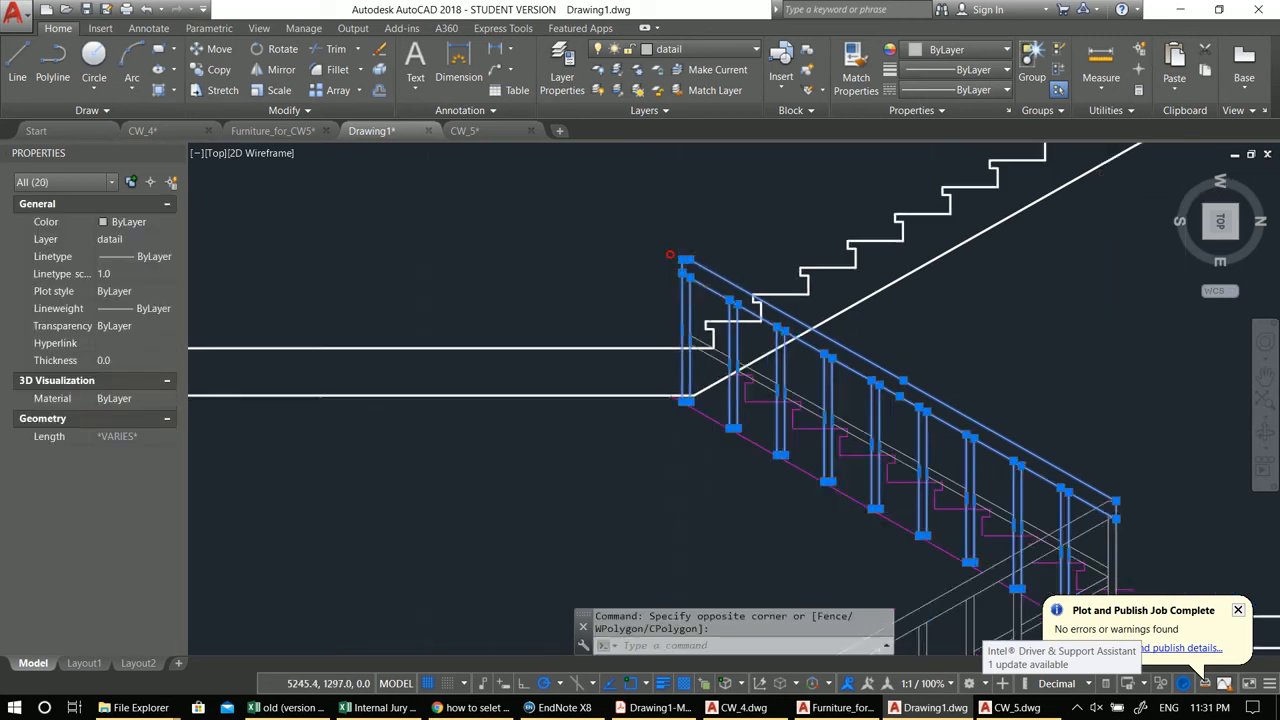
pyautogui.scroll(3, 770, 323)
pyautogui.scroll(4, 770, 323)
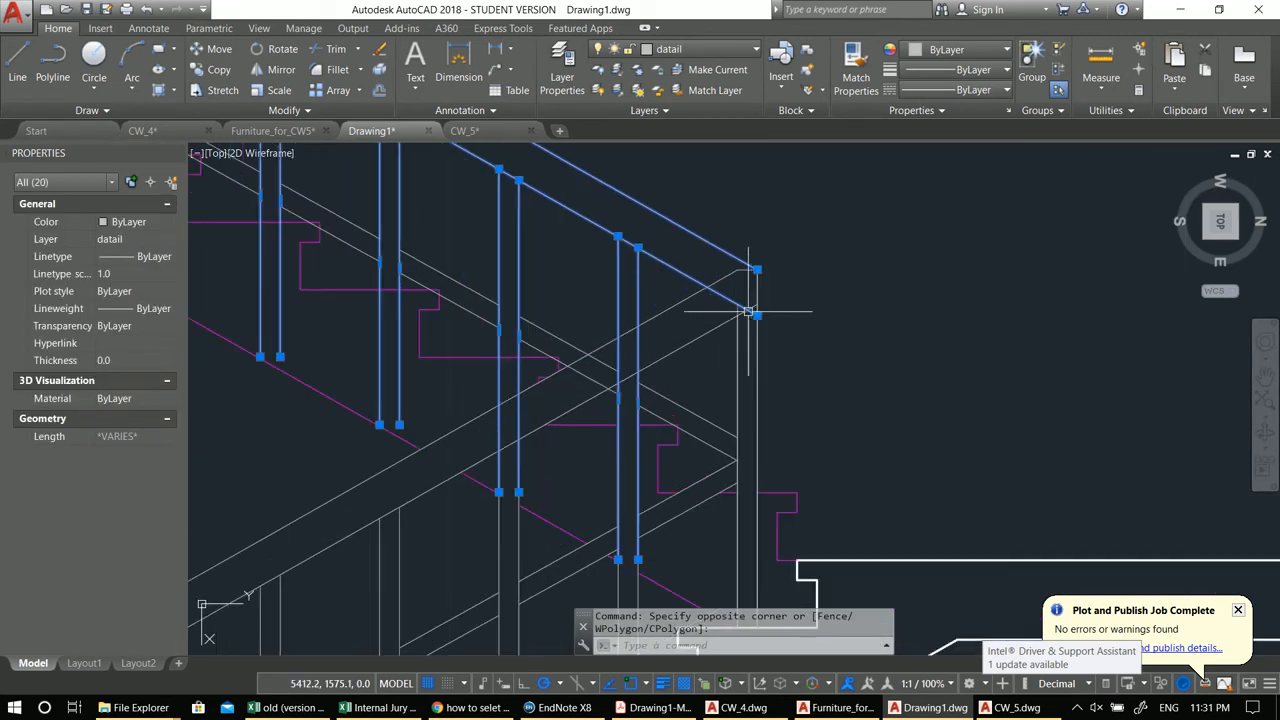
pyautogui.scroll(2, 777, 334)
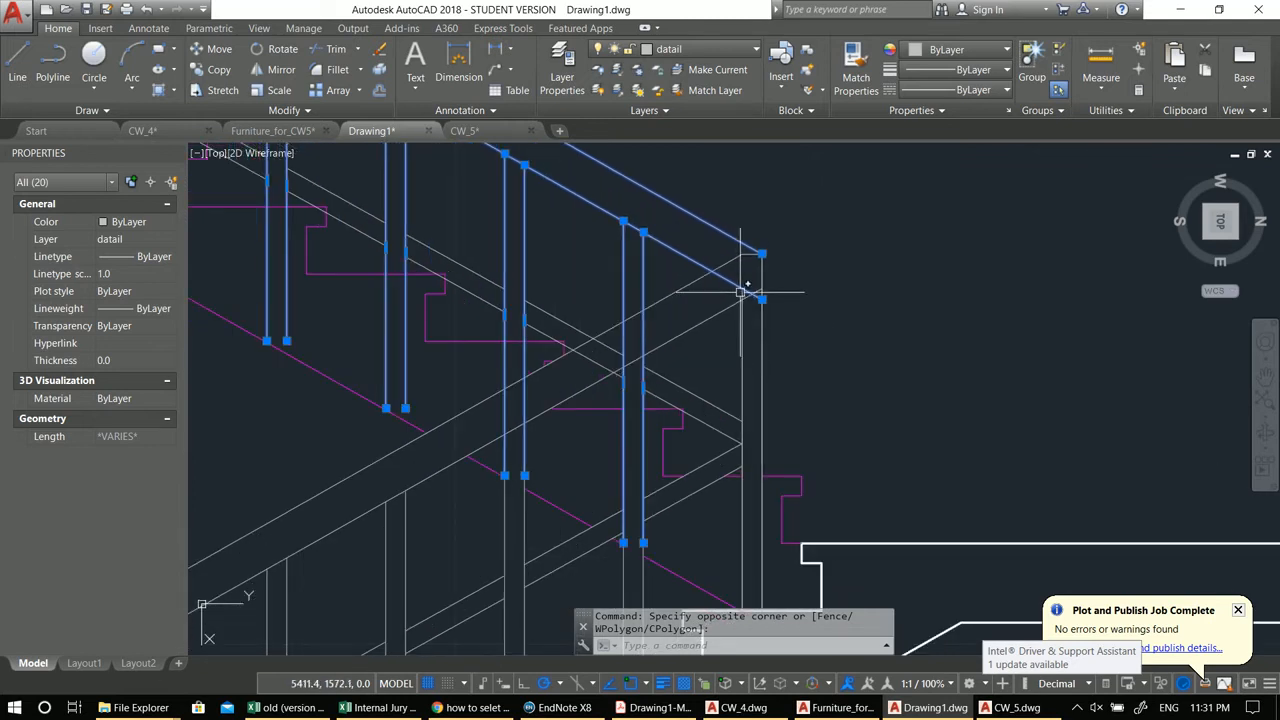
pyautogui.scroll(2, 741, 291)
pyautogui.click(783, 243)
pyautogui.click(796, 222)
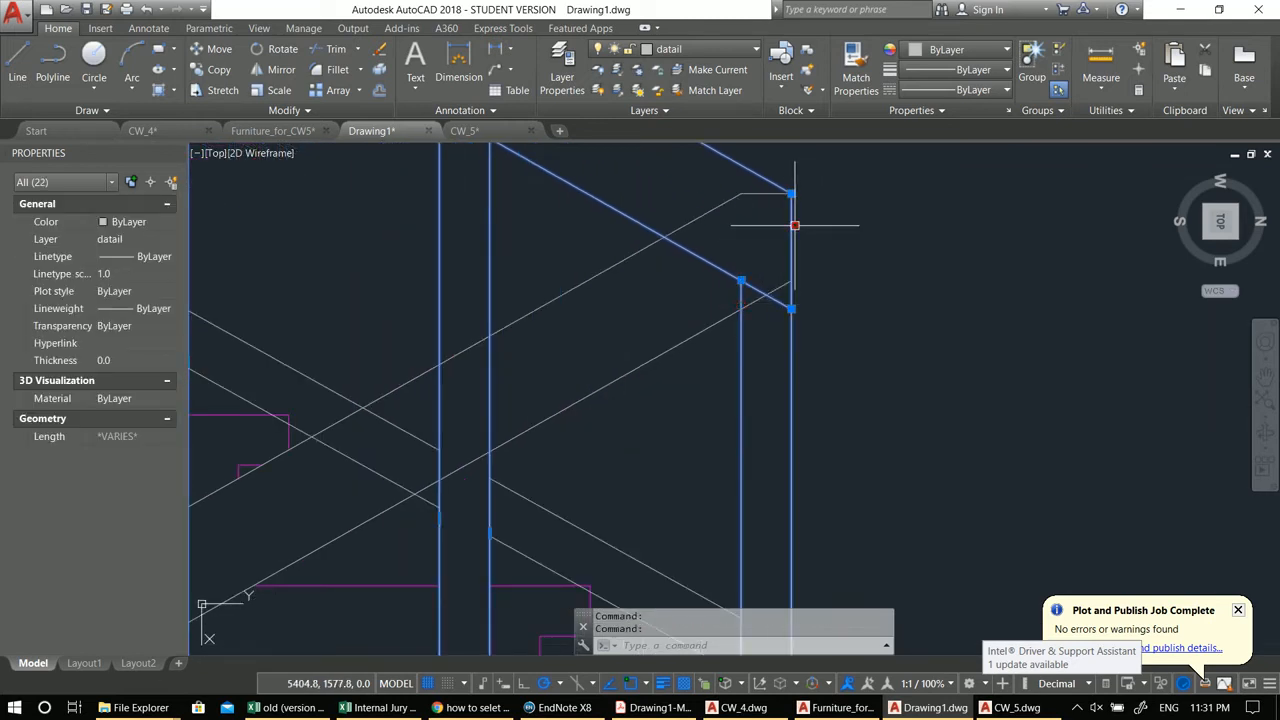
pyautogui.scroll(-4, 834, 280)
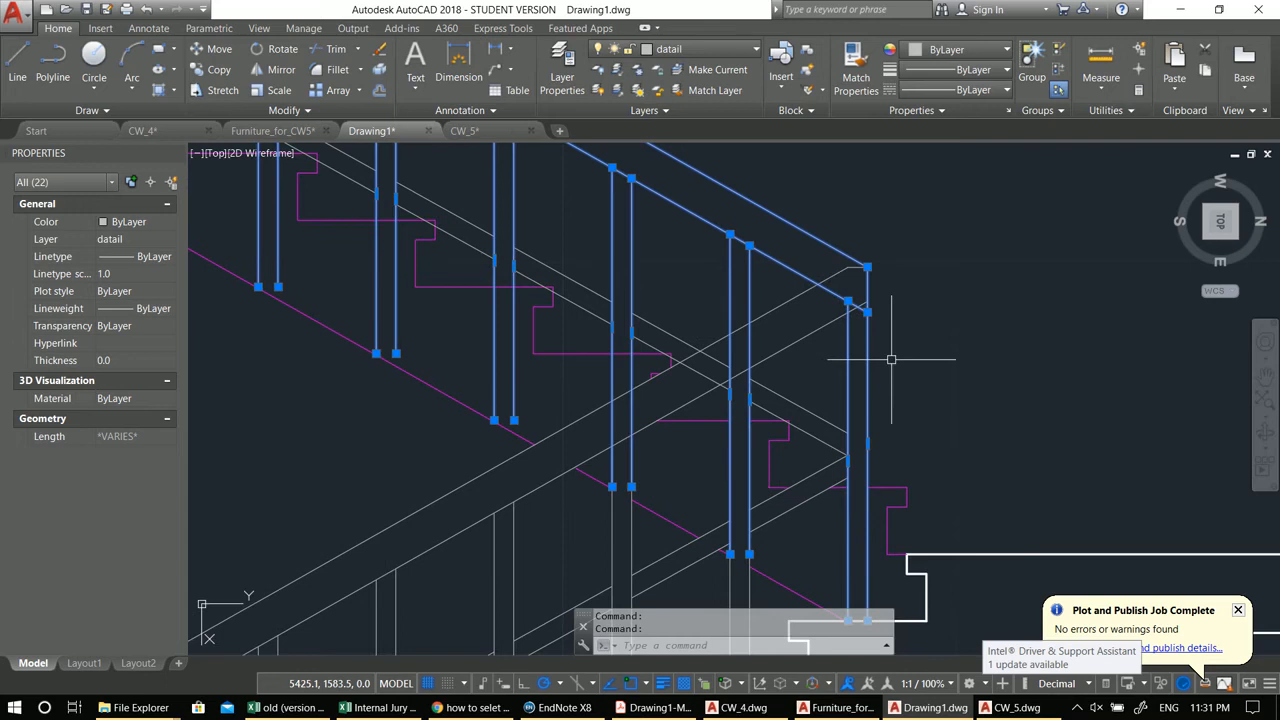
pyautogui.write('m')
pyautogui.press('space')
pyautogui.moveTo(905, 505); pyautogui.dragTo(905, 419, button='middle')
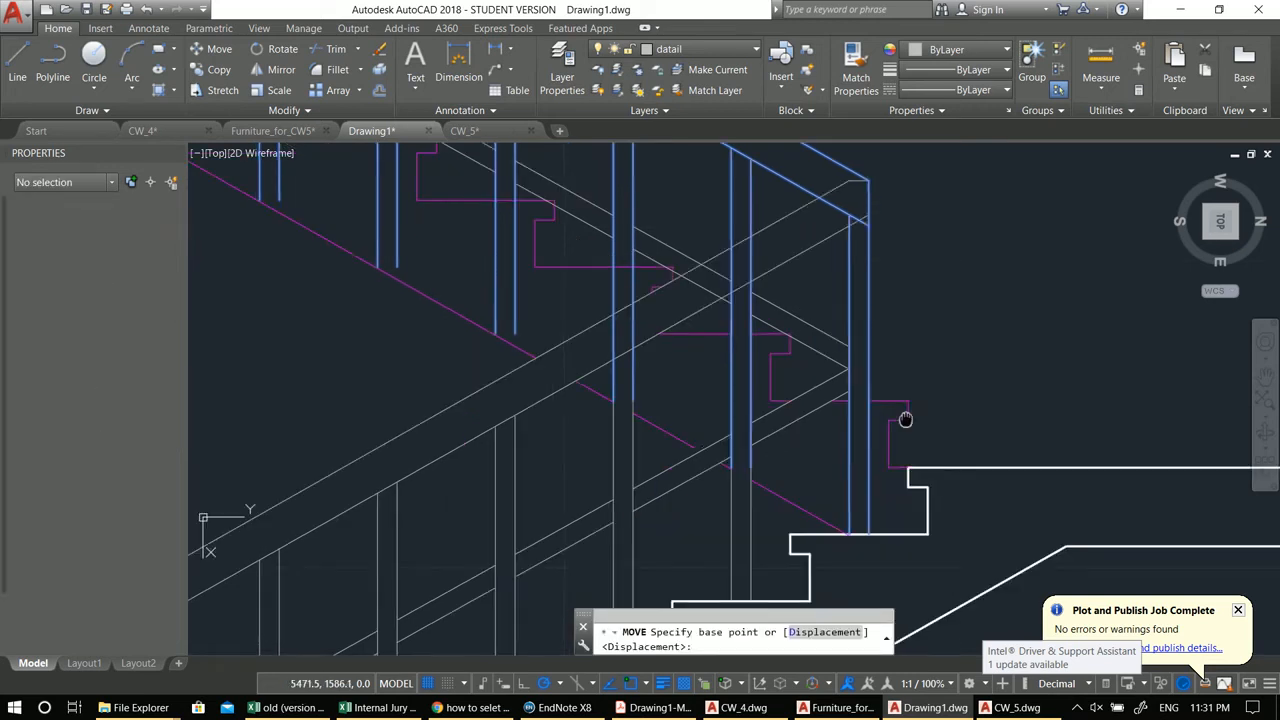
pyautogui.click(868, 521)
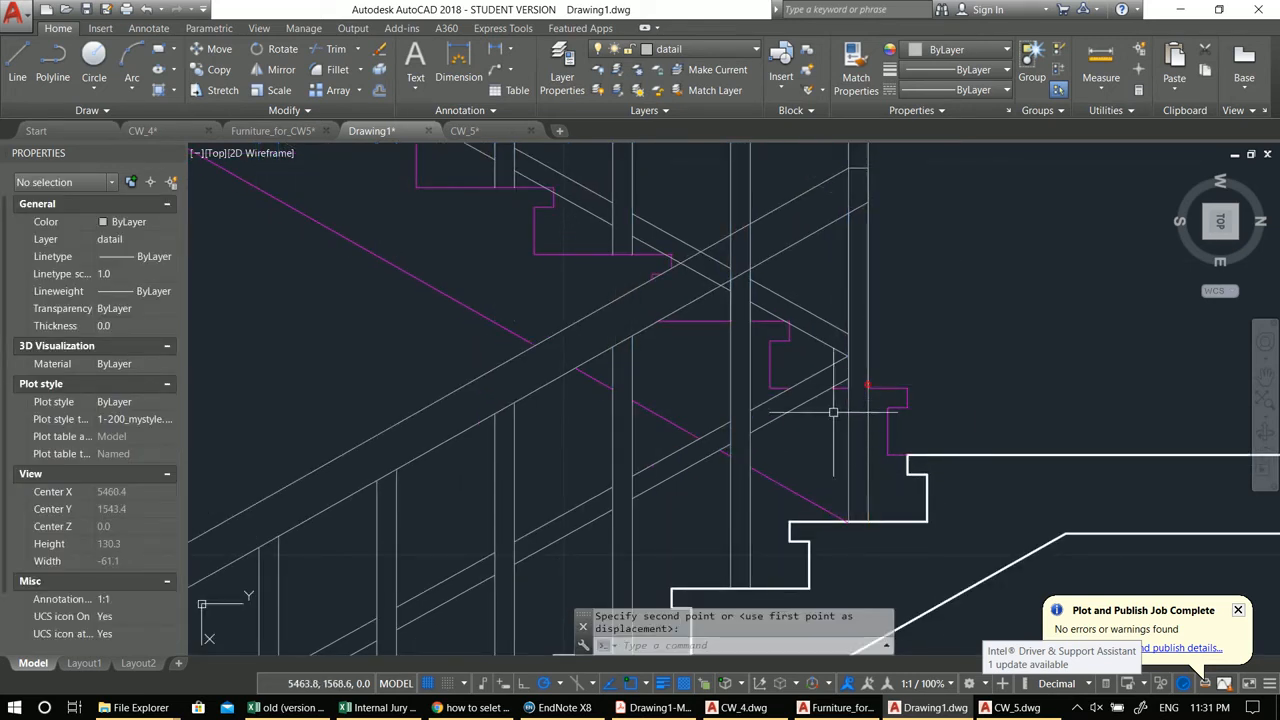
pyautogui.scroll(-4, 812, 421)
pyautogui.scroll(2, 812, 421)
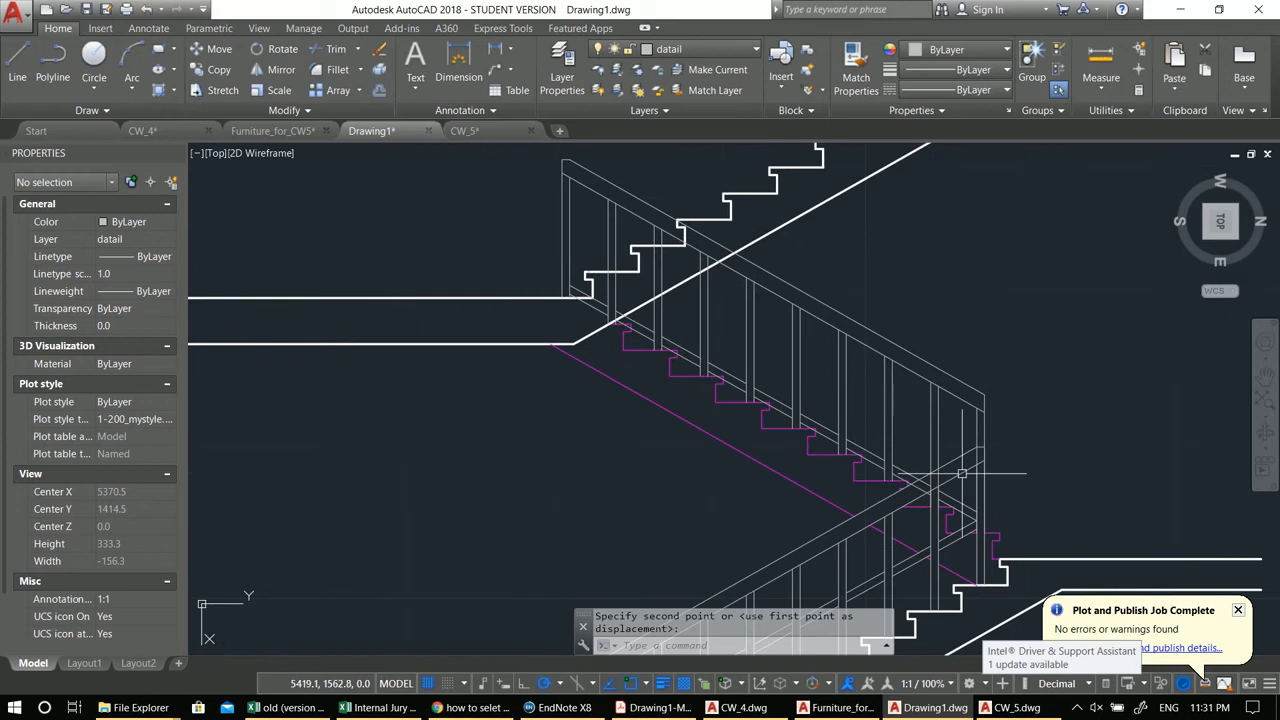
pyautogui.press('Escape')
pyautogui.press('Escape')
# Step: Trim the overlapping railing lines at the landing corner of the upper flight
pyautogui.scroll(4, 973, 465)
pyautogui.write('tr')
pyautogui.press('Return')
pyautogui.press('Return')
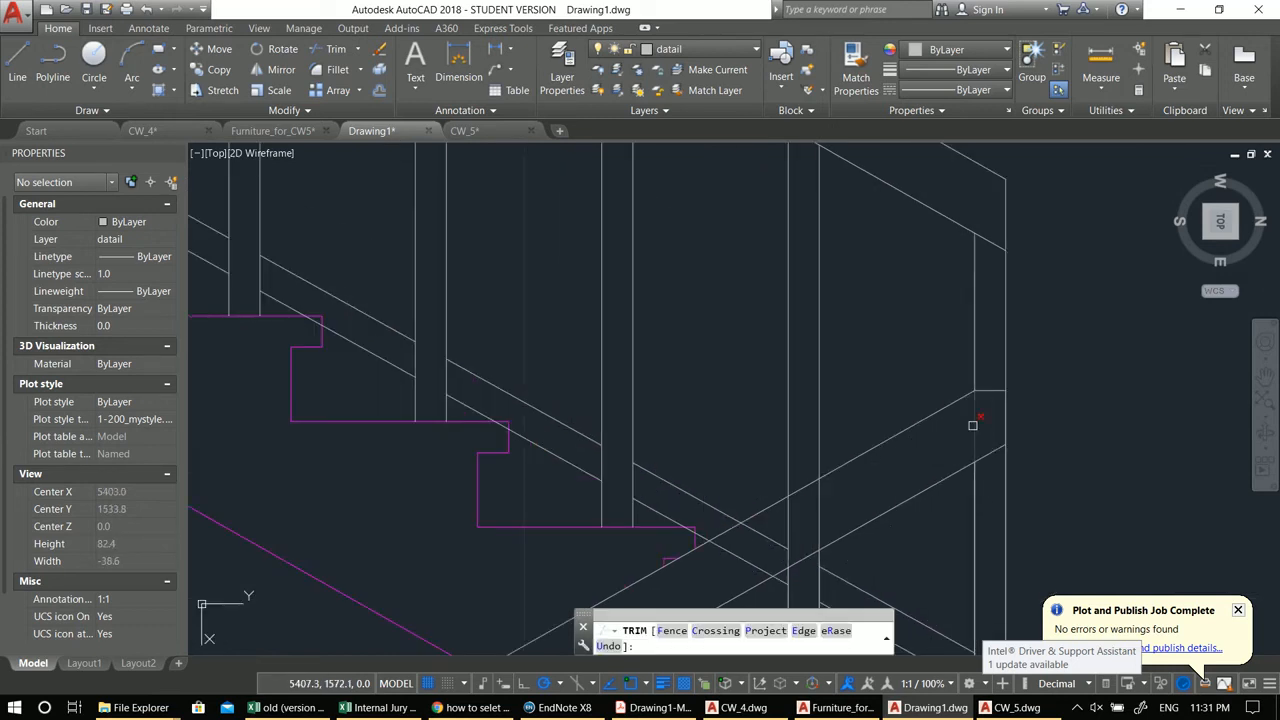
pyautogui.click(979, 412)
pyautogui.click(973, 425)
pyautogui.scroll(-3, 973, 425)
pyautogui.scroll(3, 982, 418)
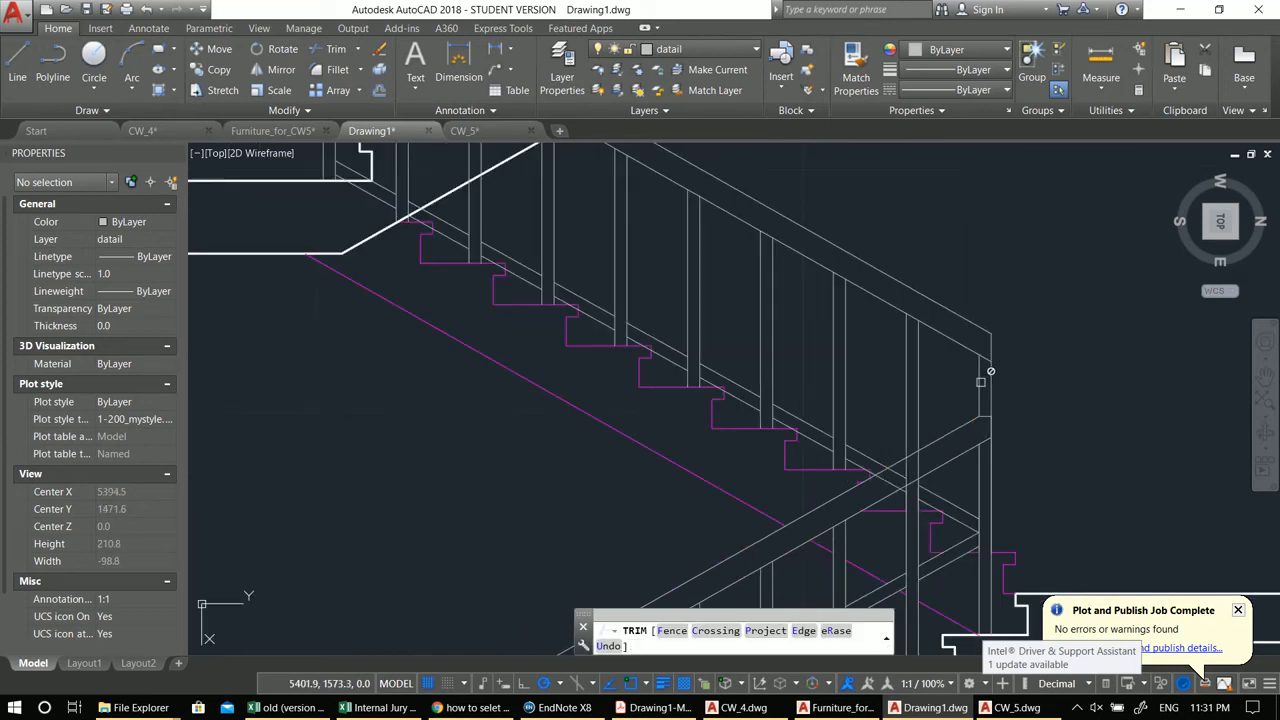
pyautogui.scroll(-5, 986, 366)
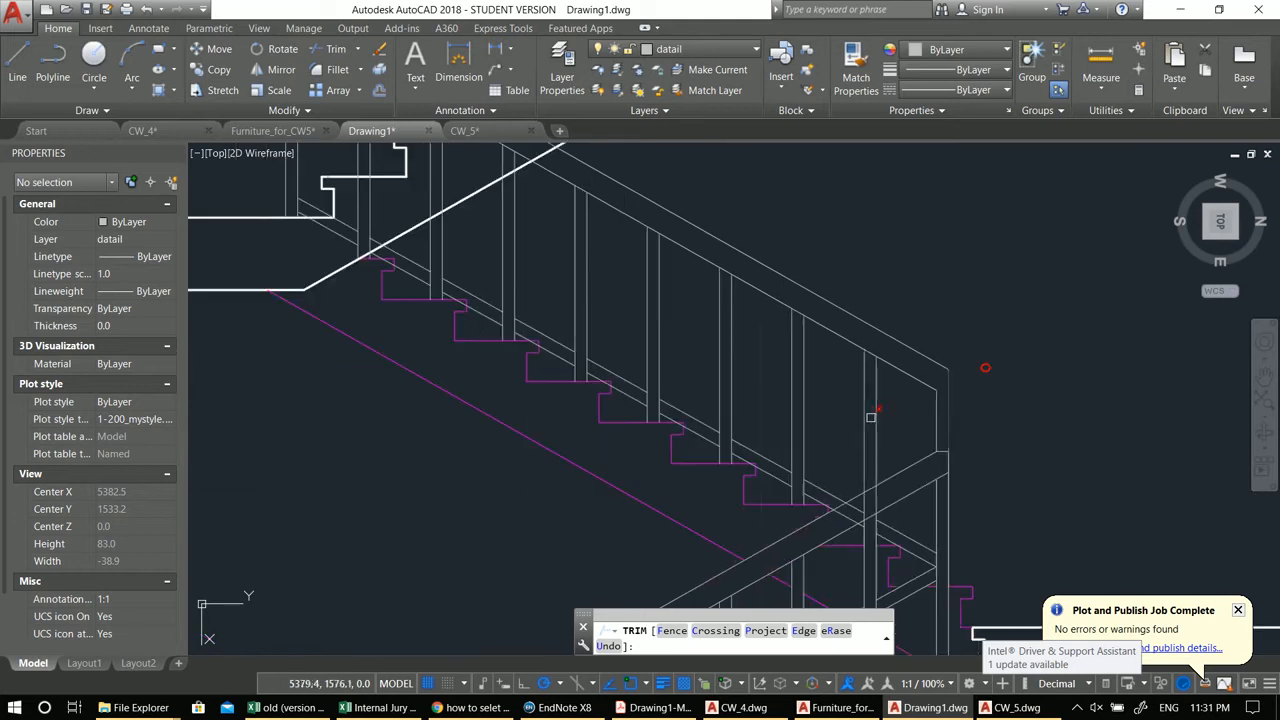
pyautogui.scroll(2, 894, 393)
pyautogui.scroll(3, 894, 393)
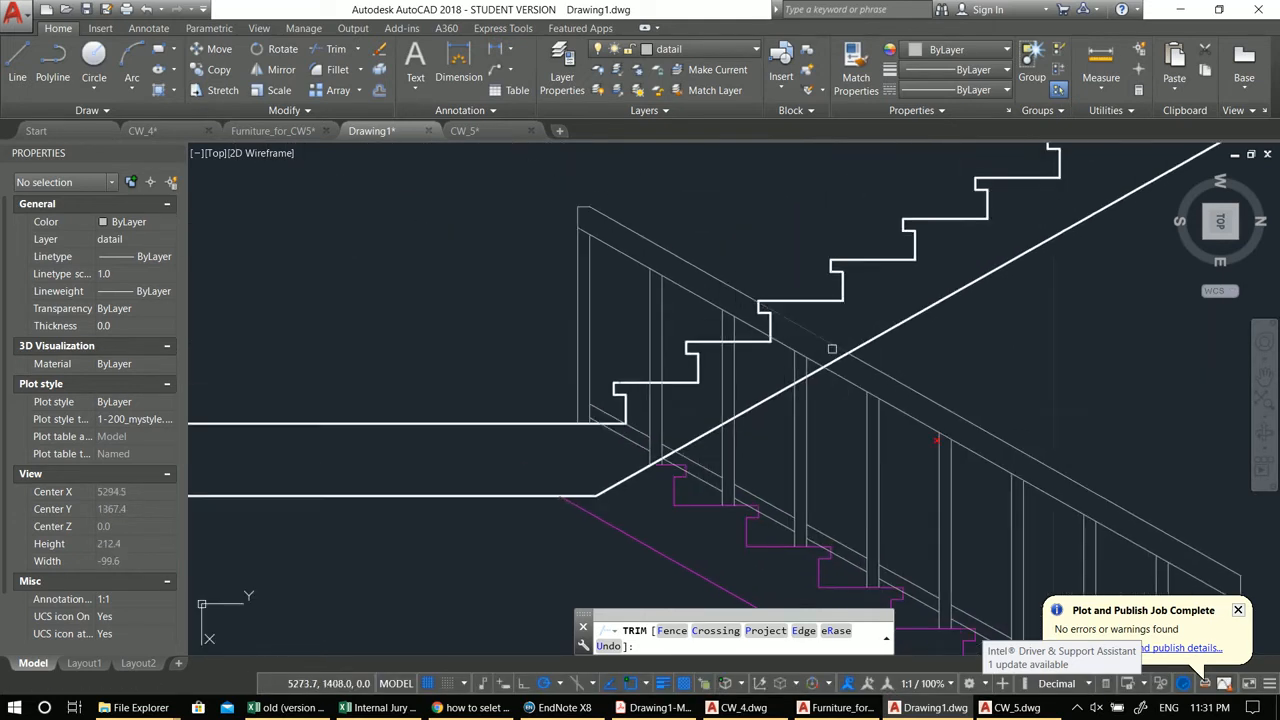
pyautogui.scroll(-4, 810, 335)
pyautogui.press('Escape')
# Step: Trim the railing lines where they cross the upper flight's steps and the landing slab
pyautogui.write('tr')
pyautogui.press('Return')
pyautogui.press('Return')
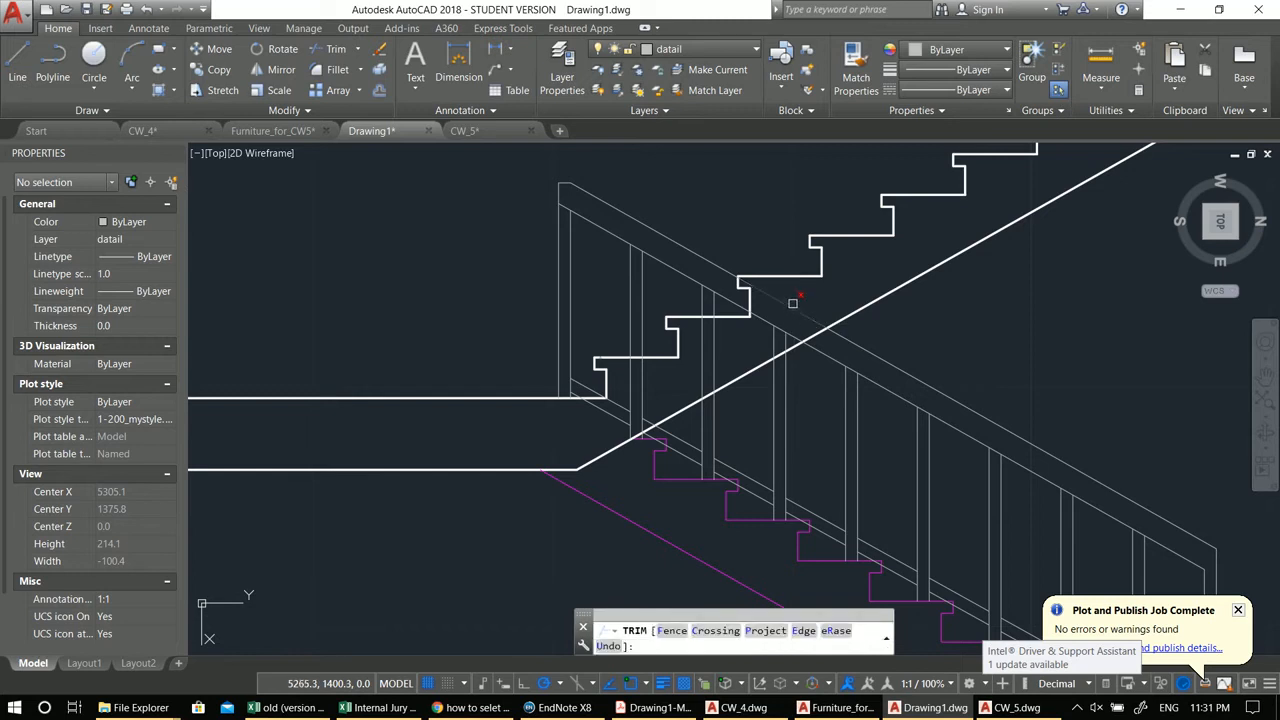
pyautogui.scroll(2, 787, 326)
pyautogui.click(791, 347)
pyautogui.click(776, 348)
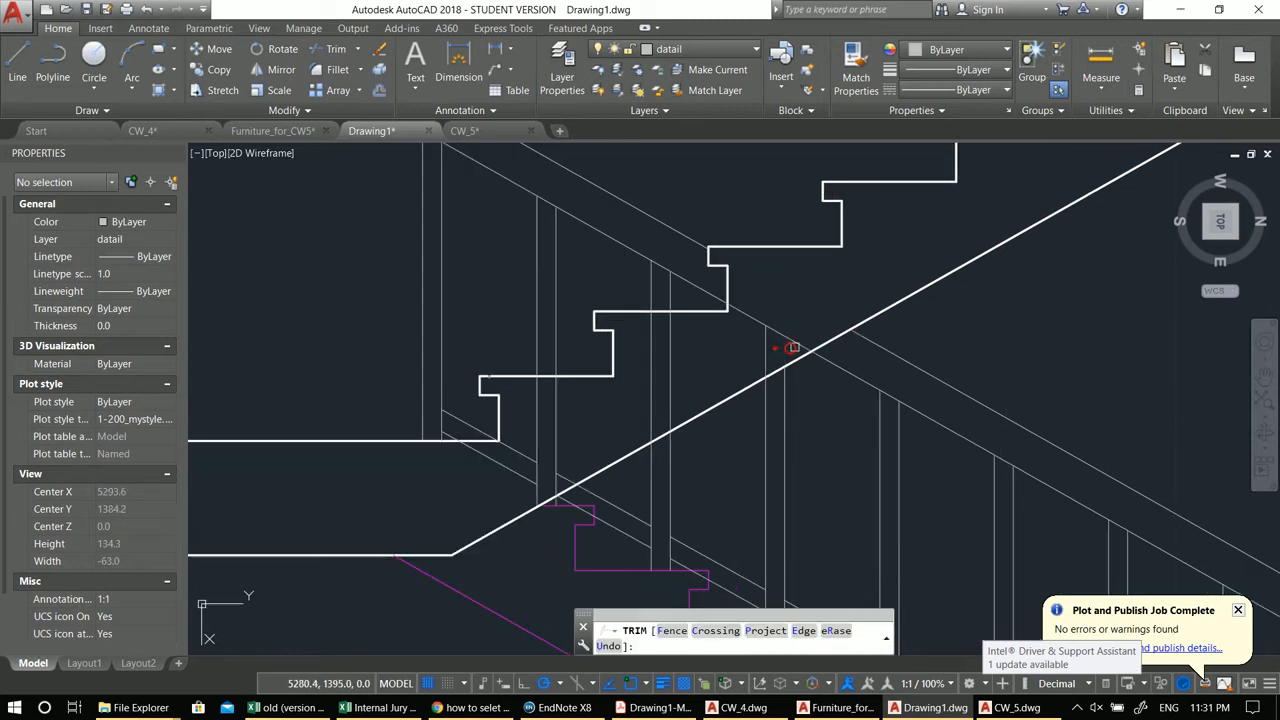
pyautogui.click(711, 382)
pyautogui.click(616, 365)
pyautogui.click(600, 423)
pyautogui.click(520, 402)
pyautogui.moveTo(580, 425); pyautogui.dragTo(694, 362, button='middle')
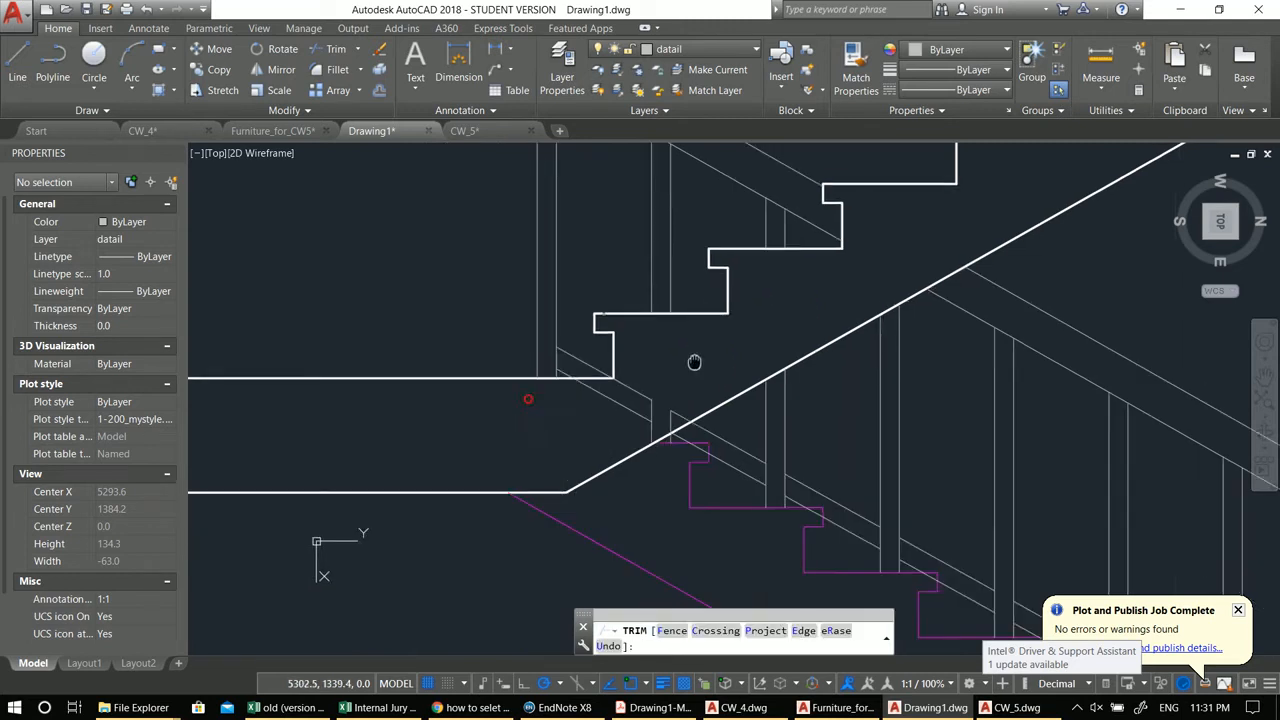
pyautogui.scroll(2, 601, 440)
pyautogui.click(655, 411)
pyautogui.click(649, 332)
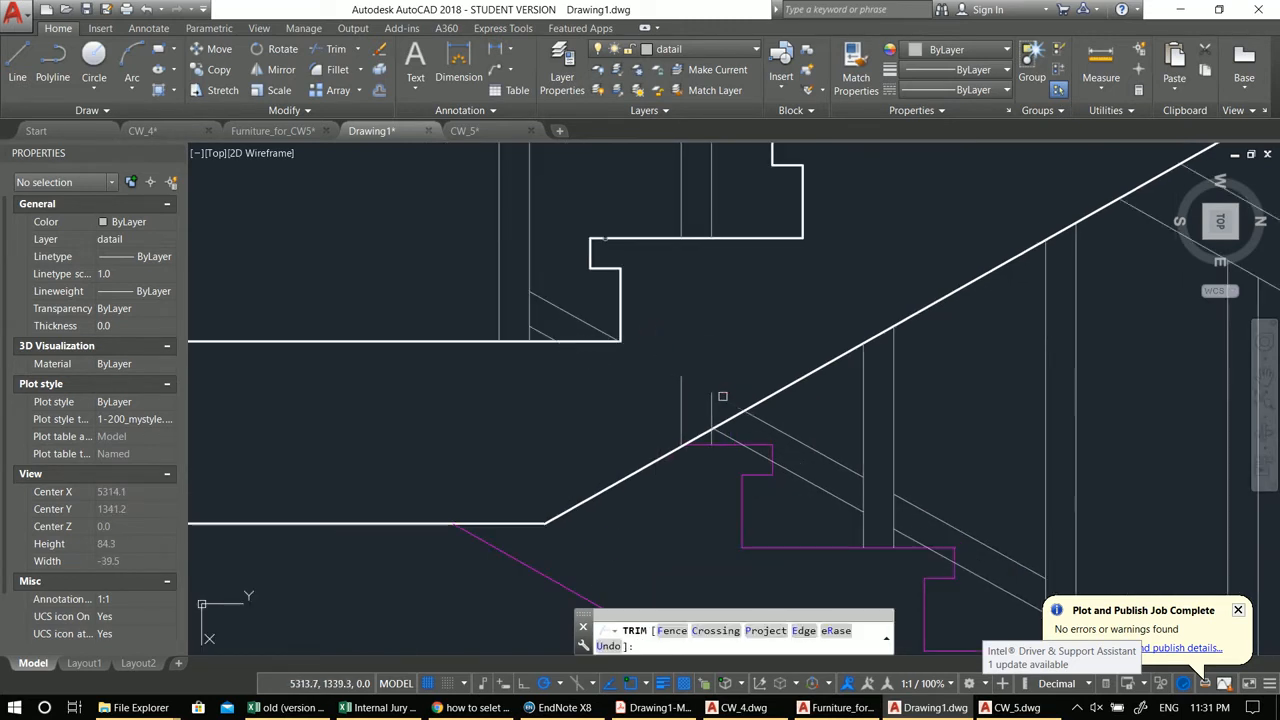
# Step: Erase the leftover short vertical segment above the slab edge
pyautogui.click(694, 407)
pyautogui.click(620, 377)
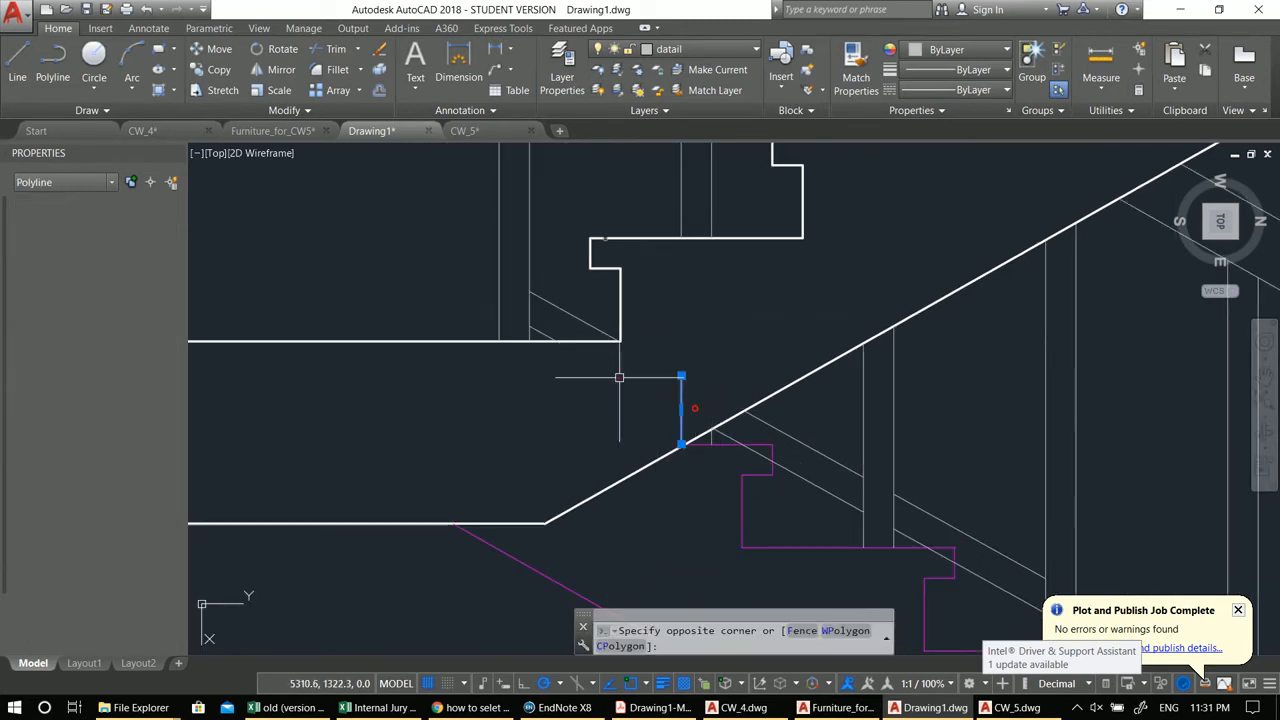
pyautogui.write('e')
pyautogui.press('Return')
pyautogui.scroll(-5, 728, 368)
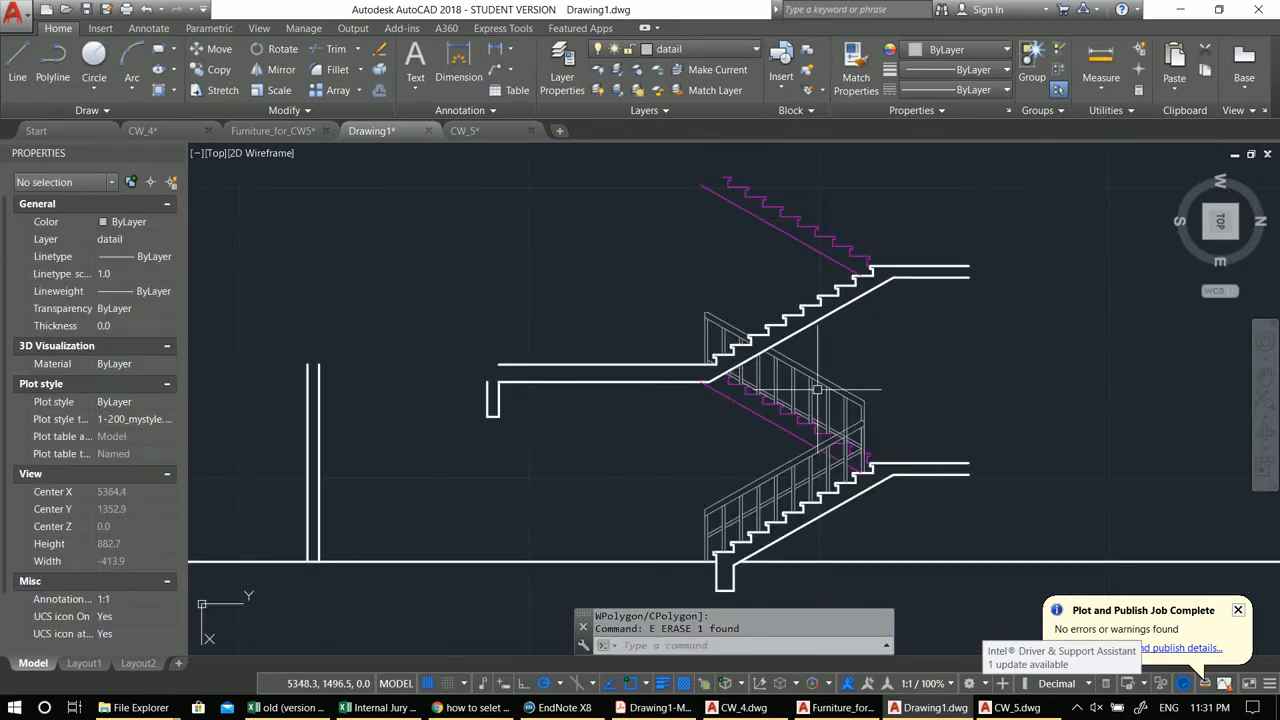
pyautogui.moveTo(818, 390); pyautogui.dragTo(753, 326, button='middle')
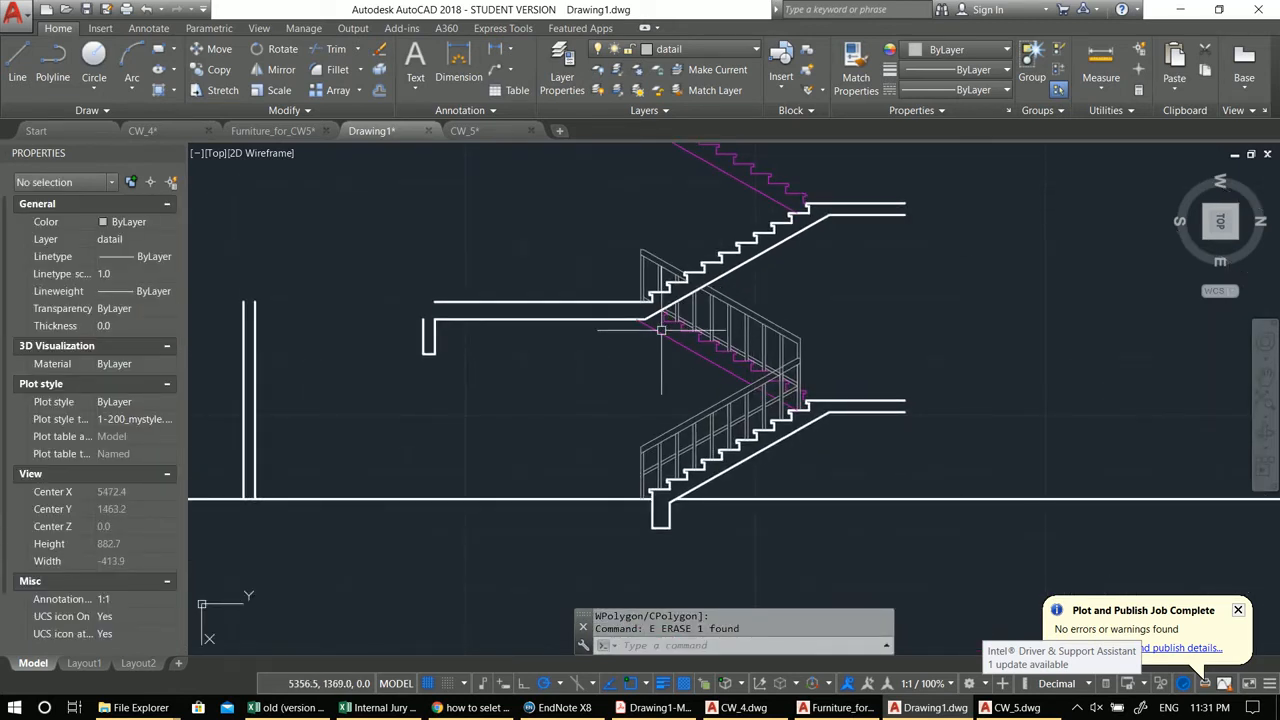
pyautogui.scroll(3, 683, 321)
pyautogui.scroll(-3, 735, 333)
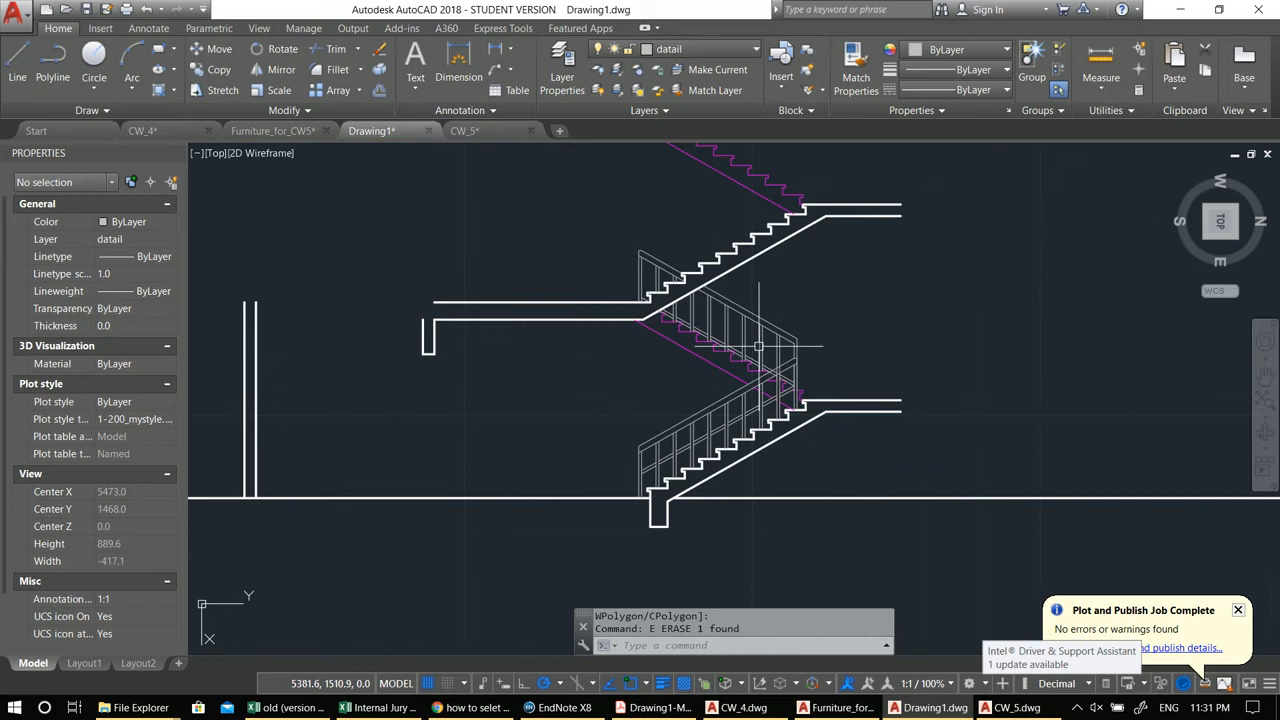
pyautogui.moveTo(759, 346); pyautogui.dragTo(785, 383, button='middle')
pyautogui.scroll(8, 762, 333)
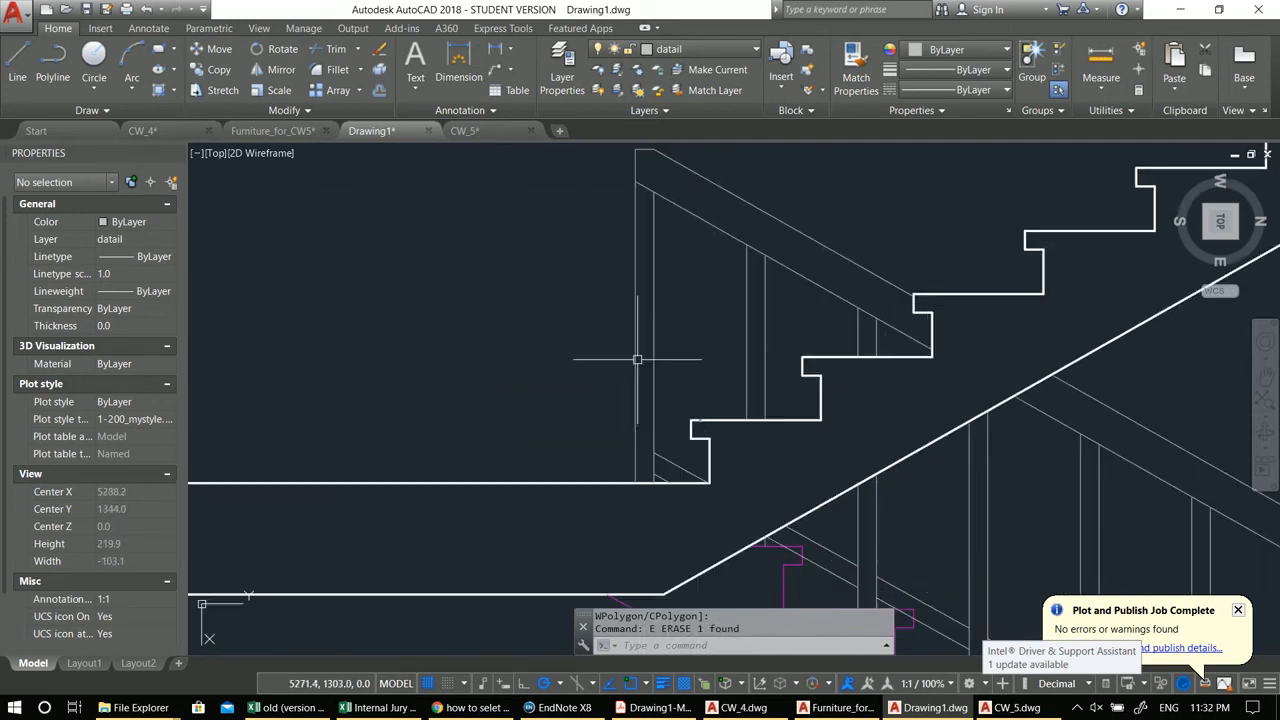
pyautogui.click(845, 348)
pyautogui.click(500, 166)
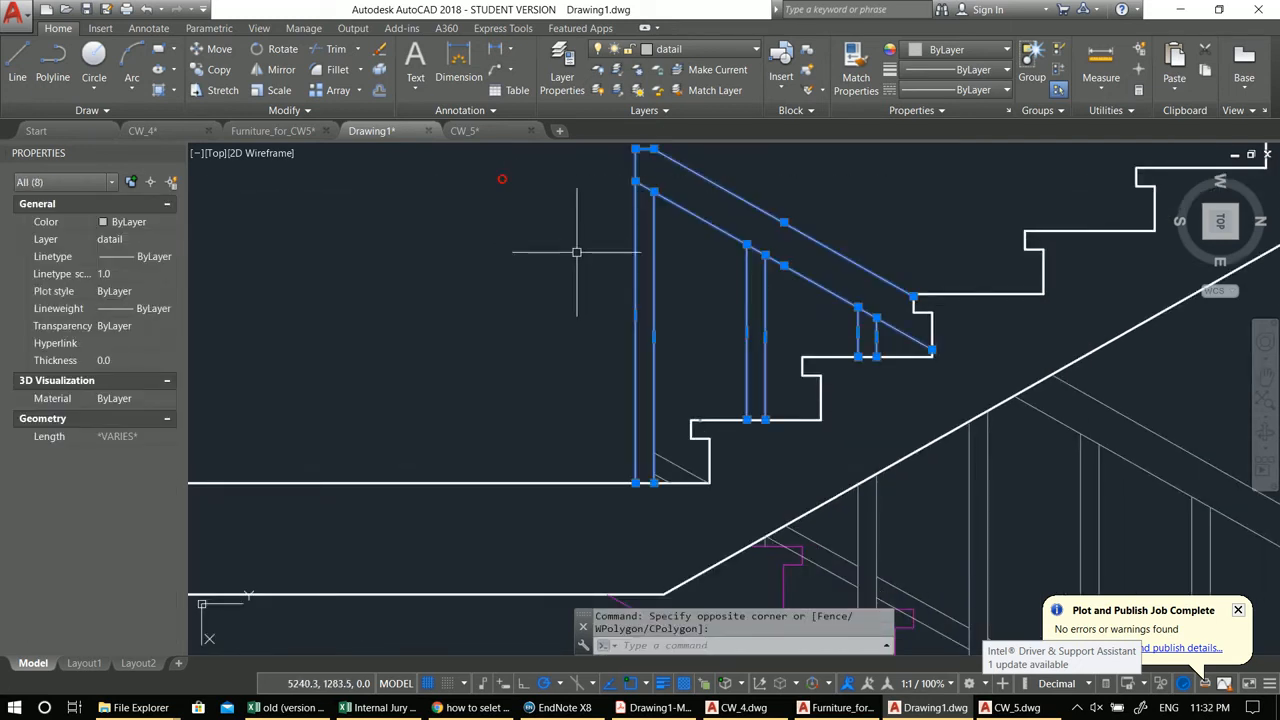
pyautogui.moveTo(746, 320); pyautogui.dragTo(703, 298, button='middle')
pyautogui.press('Escape')
pyautogui.press('Escape')
# Step: Quick-select every object on the datail layer across the entire drawing
pyautogui.scroll(-8, 722, 330)
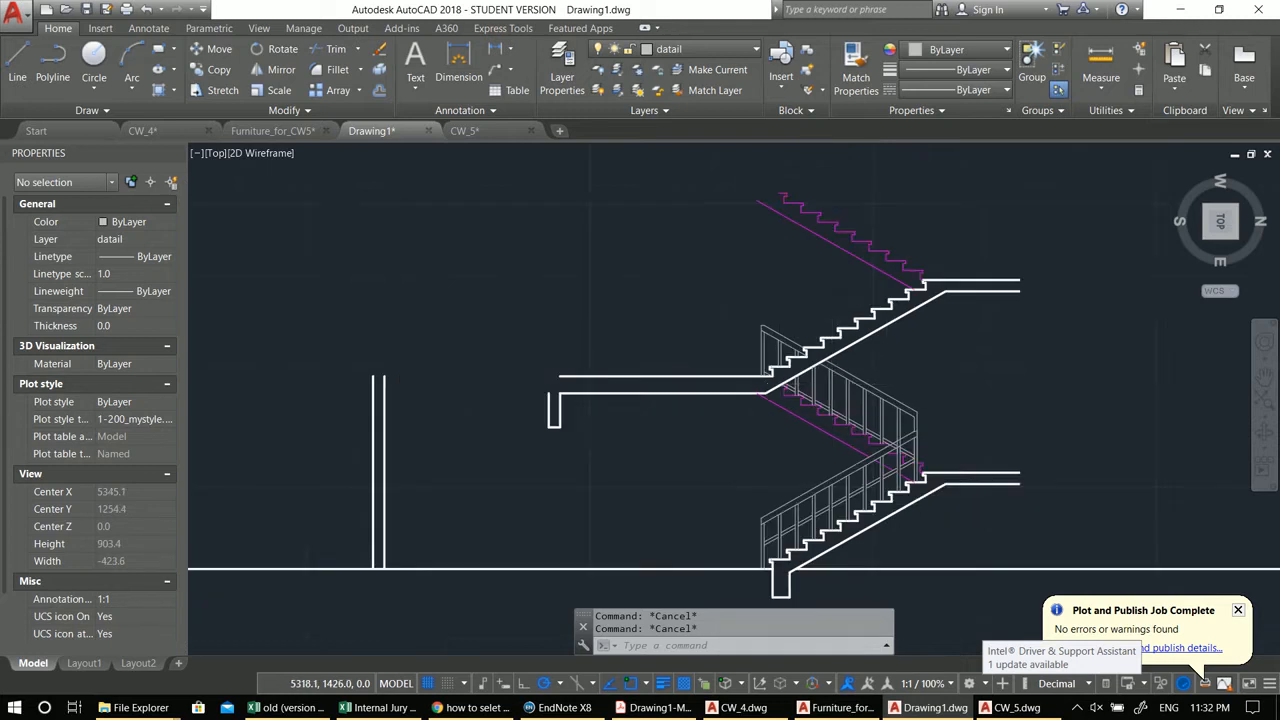
pyautogui.scroll(3, 727, 401)
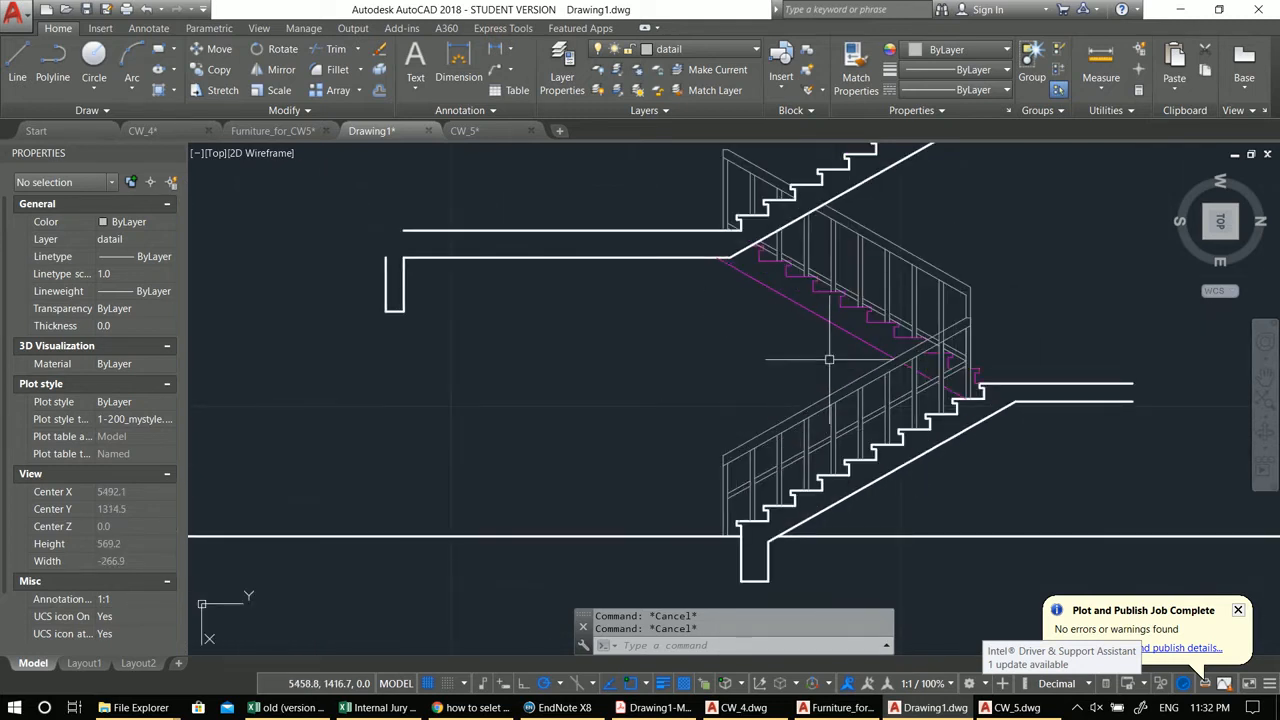
pyautogui.moveTo(811, 336); pyautogui.dragTo(764, 352, button='middle')
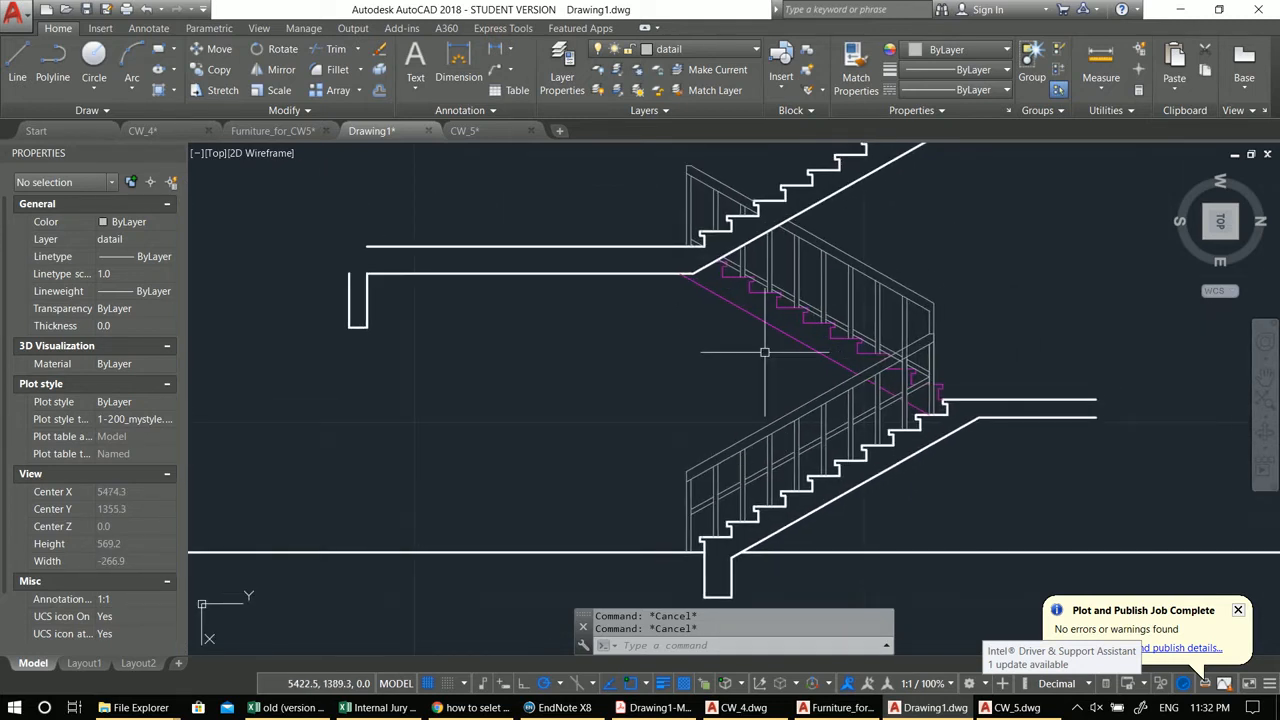
pyautogui.rightClick(616, 343)
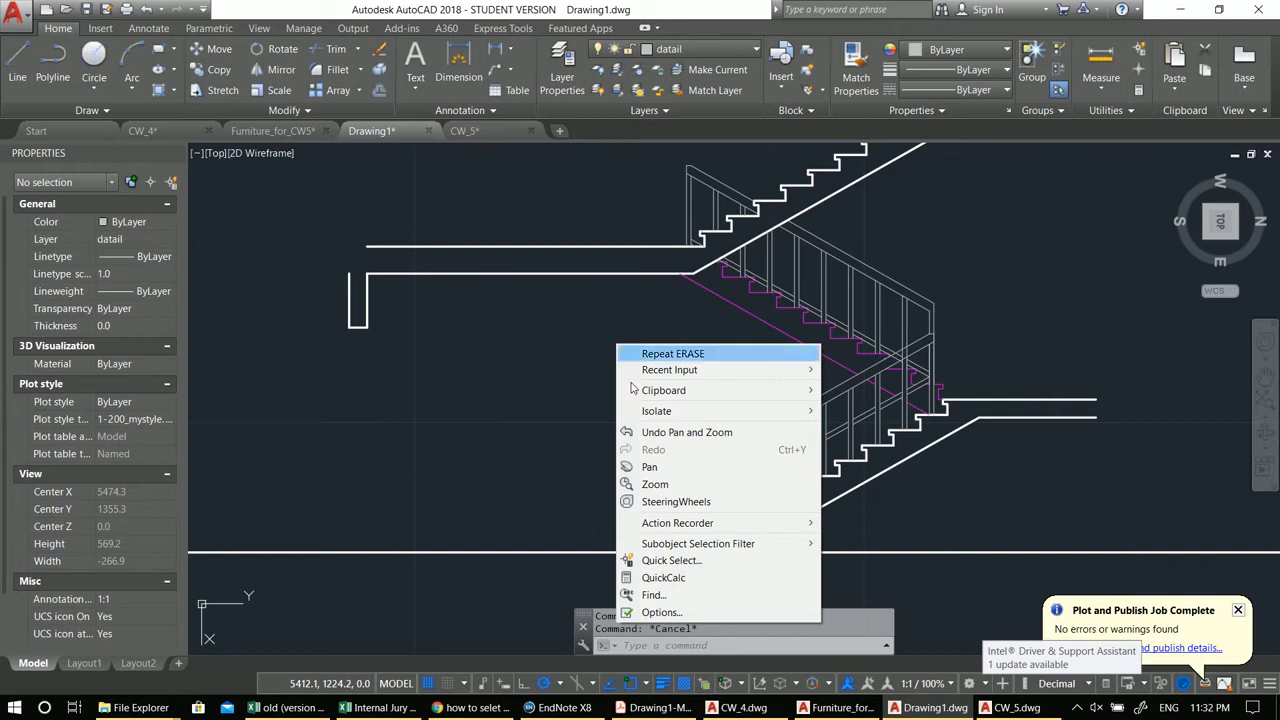
pyautogui.click(678, 563)
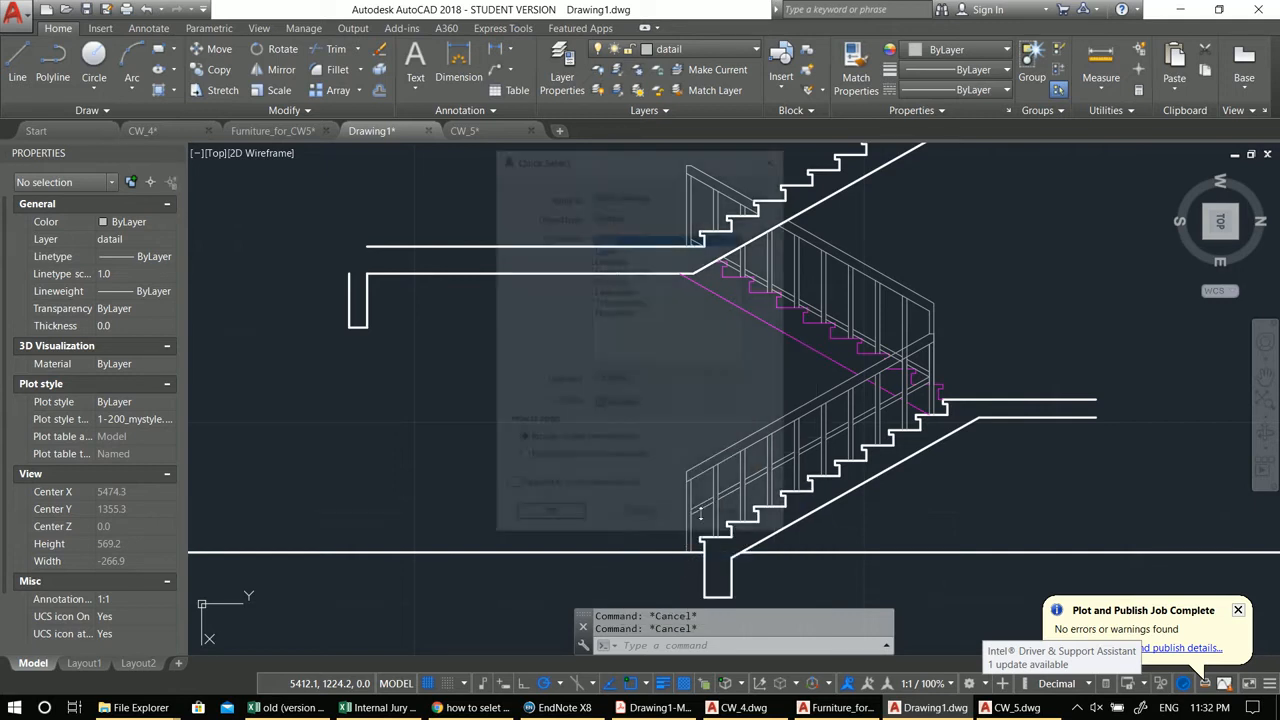
pyautogui.click(620, 249)
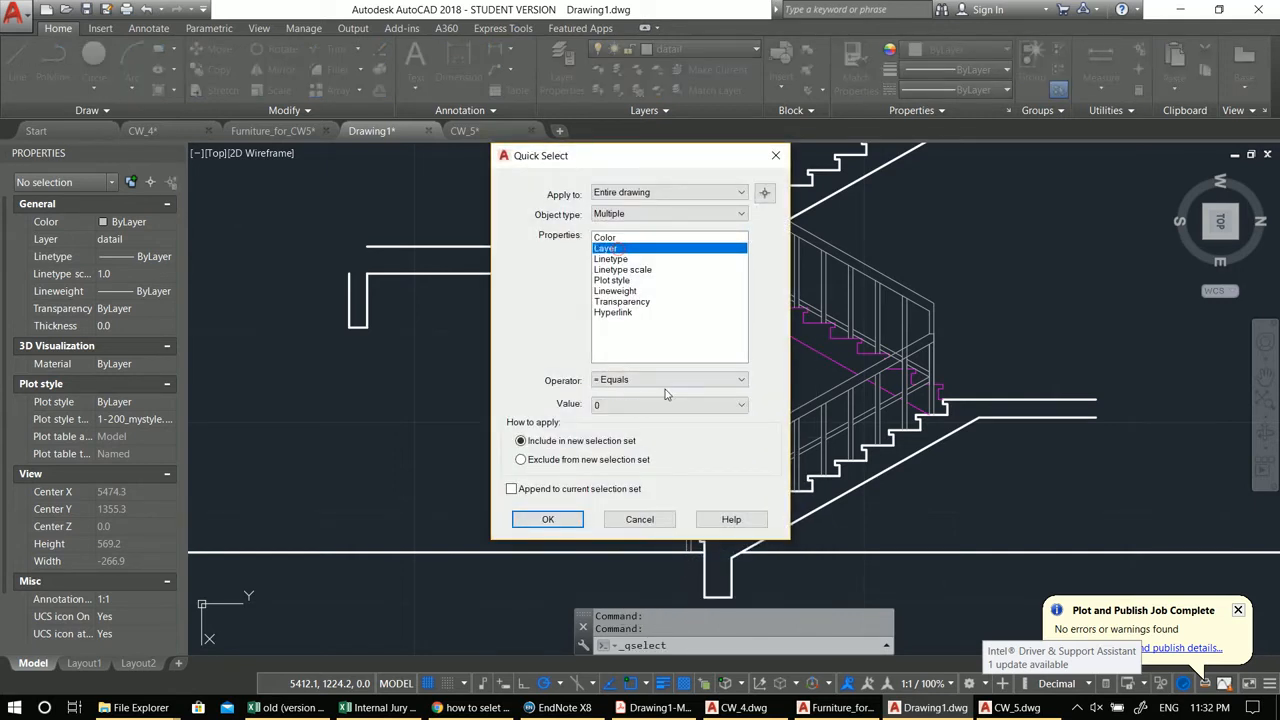
pyautogui.click(640, 405)
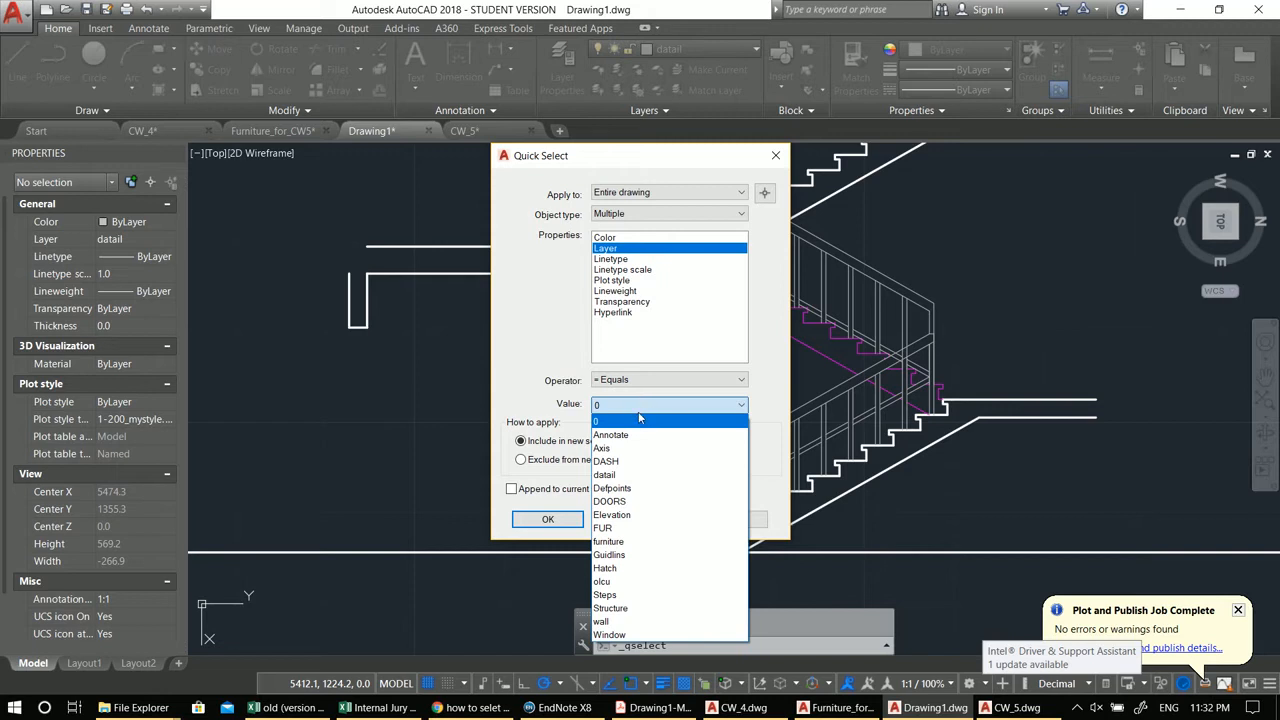
pyautogui.click(641, 476)
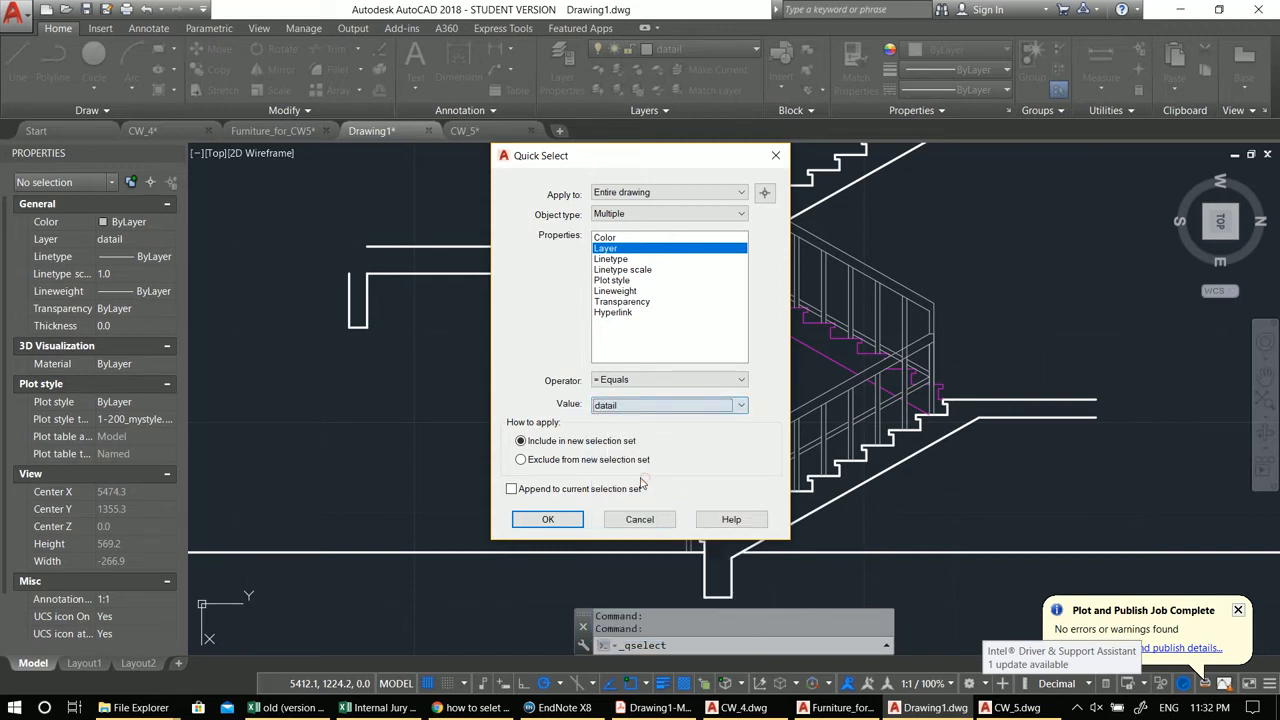
pyautogui.click(552, 519)
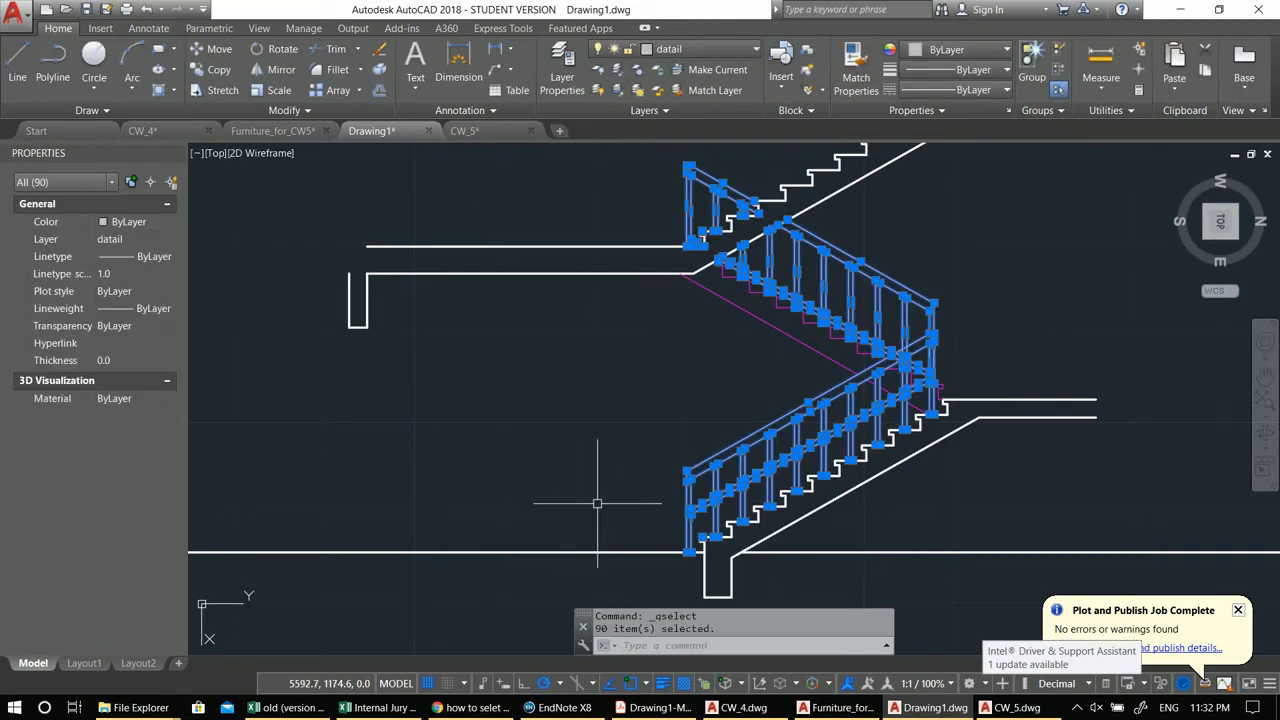
# Step: Copy the selected railings up one storey, from the lower flight's base corner to the matching corner at the upper floor level
pyautogui.moveTo(790, 462); pyautogui.dragTo(756, 478, button='middle')
pyautogui.click(760, 467)
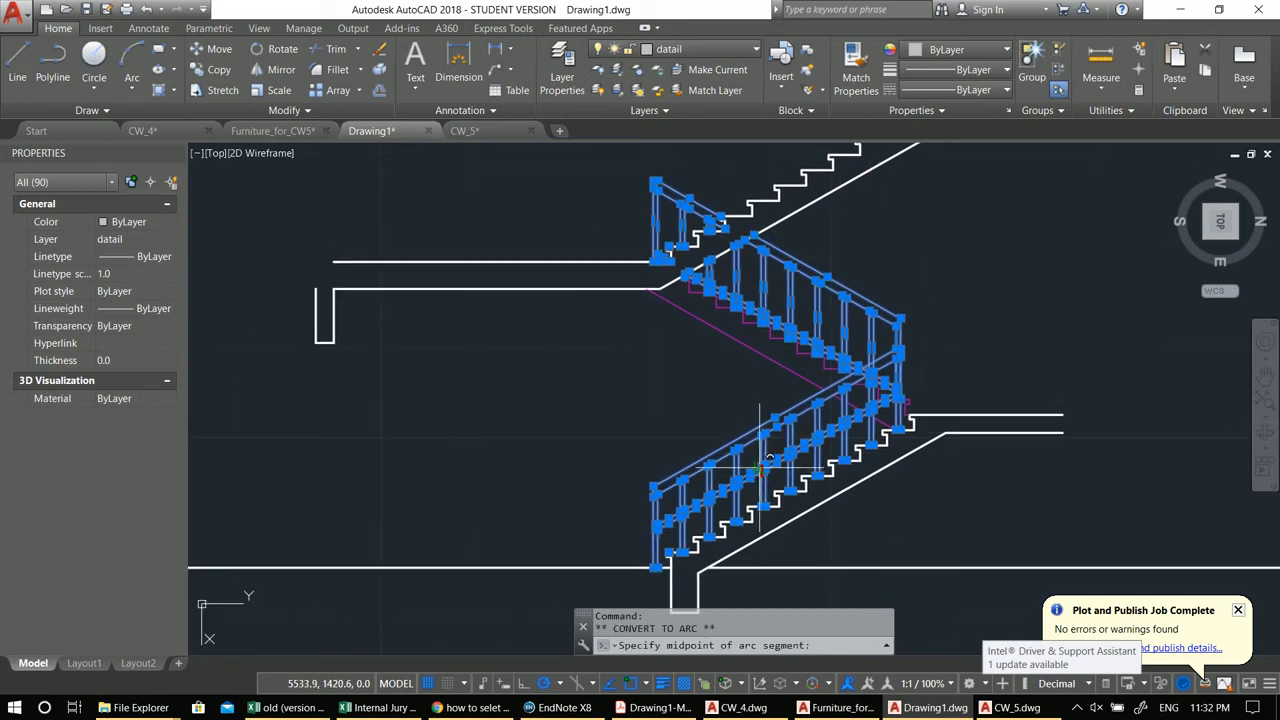
pyautogui.write('co')
pyautogui.press('Return')
pyautogui.press('Escape')
pyautogui.write('co')
pyautogui.press('Return')
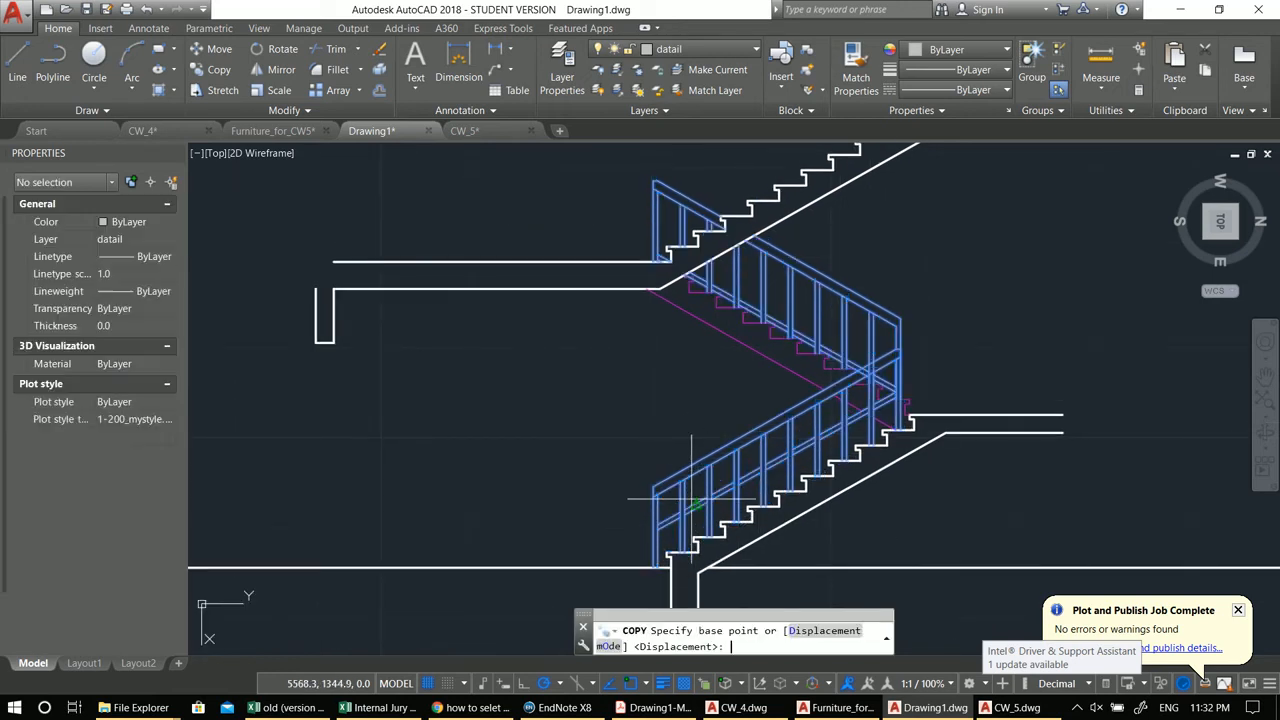
pyautogui.scroll(2, 673, 550)
pyautogui.scroll(-2, 673, 553)
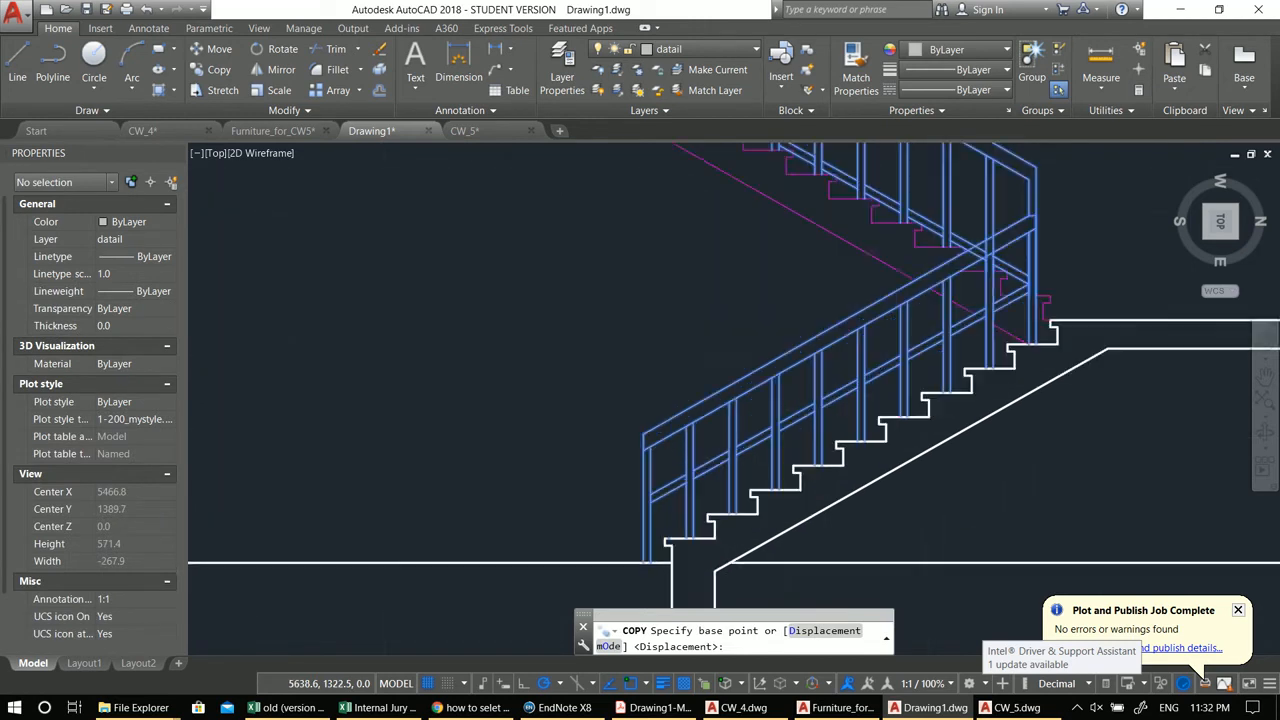
pyautogui.scroll(4, 668, 532)
pyautogui.click(658, 531)
pyautogui.scroll(-2, 652, 455)
pyautogui.moveTo(642, 416); pyautogui.dragTo(666, 614, button='middle')
pyautogui.scroll(2, 675, 242)
pyautogui.scroll(2, 680, 205)
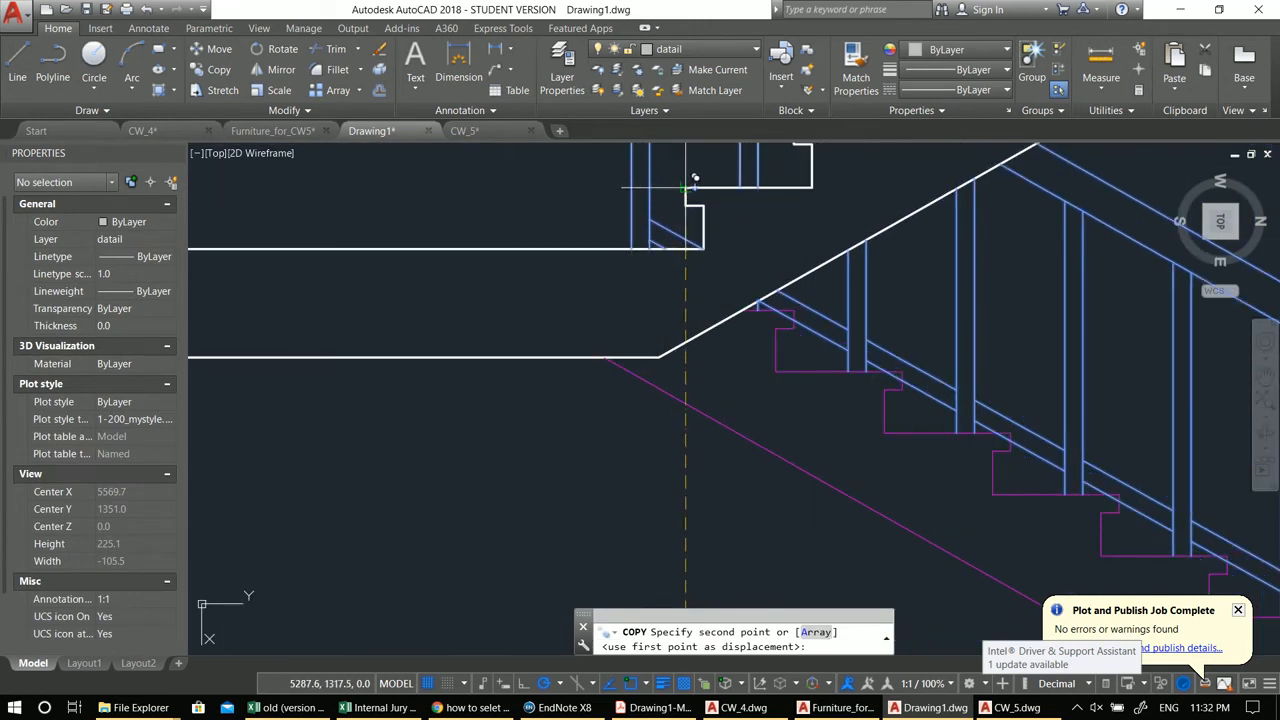
pyautogui.click(686, 187)
pyautogui.scroll(-4, 689, 401)
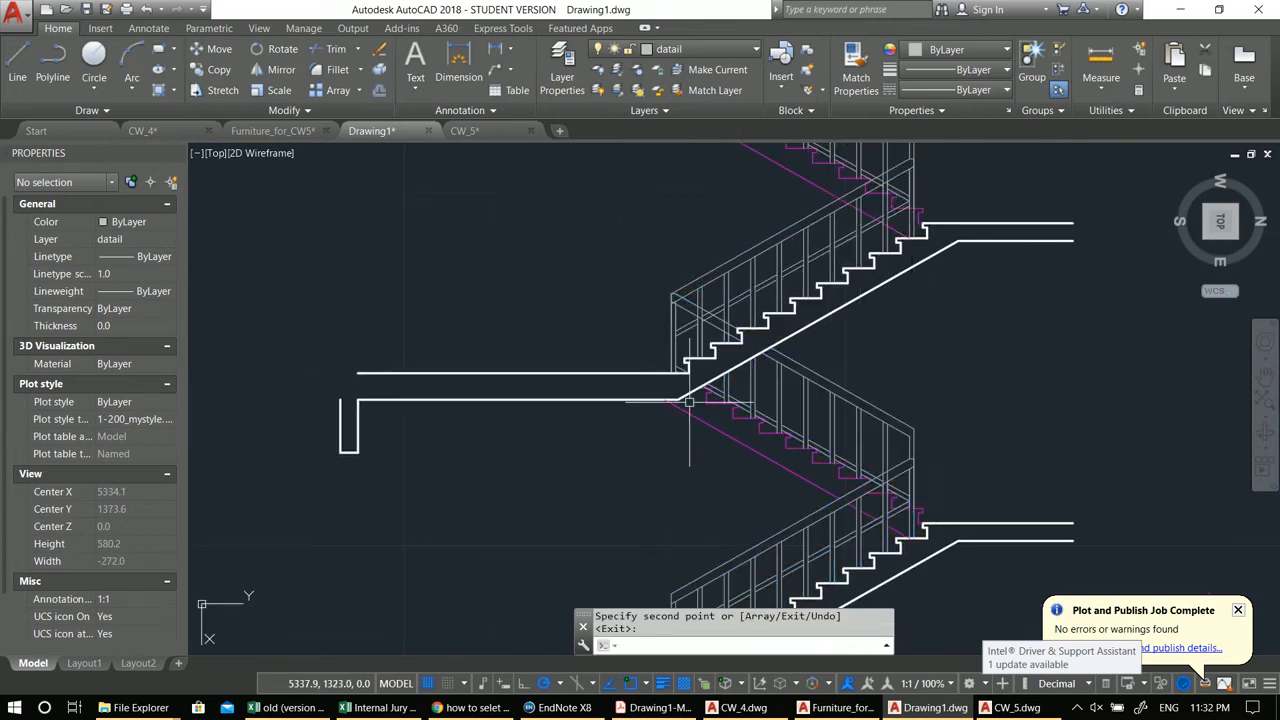
pyautogui.scroll(-2, 689, 401)
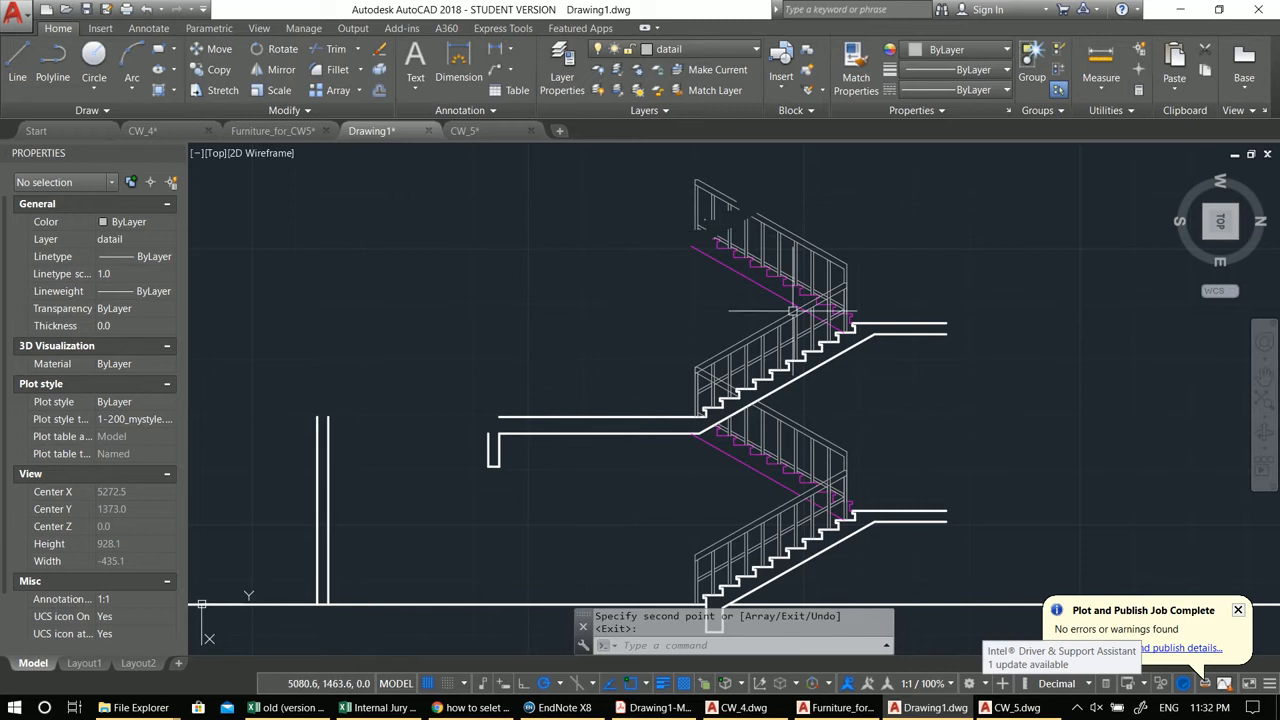
pyautogui.moveTo(760, 466)
pyautogui.mouseDown(button='middle')
pyautogui.moveTo(791, 362)
pyautogui.moveTo(810, 408)
pyautogui.mouseUp(button='middle')
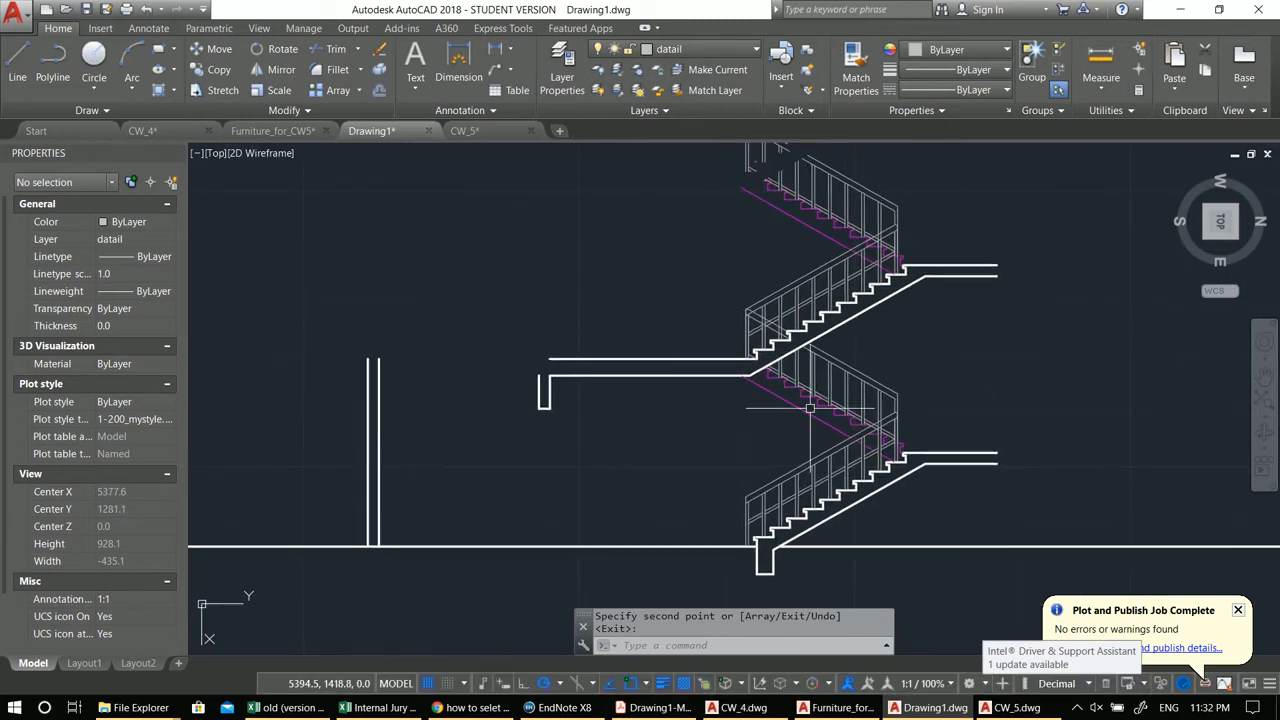
pyautogui.moveTo(798, 325); pyautogui.dragTo(803, 371, button='middle')
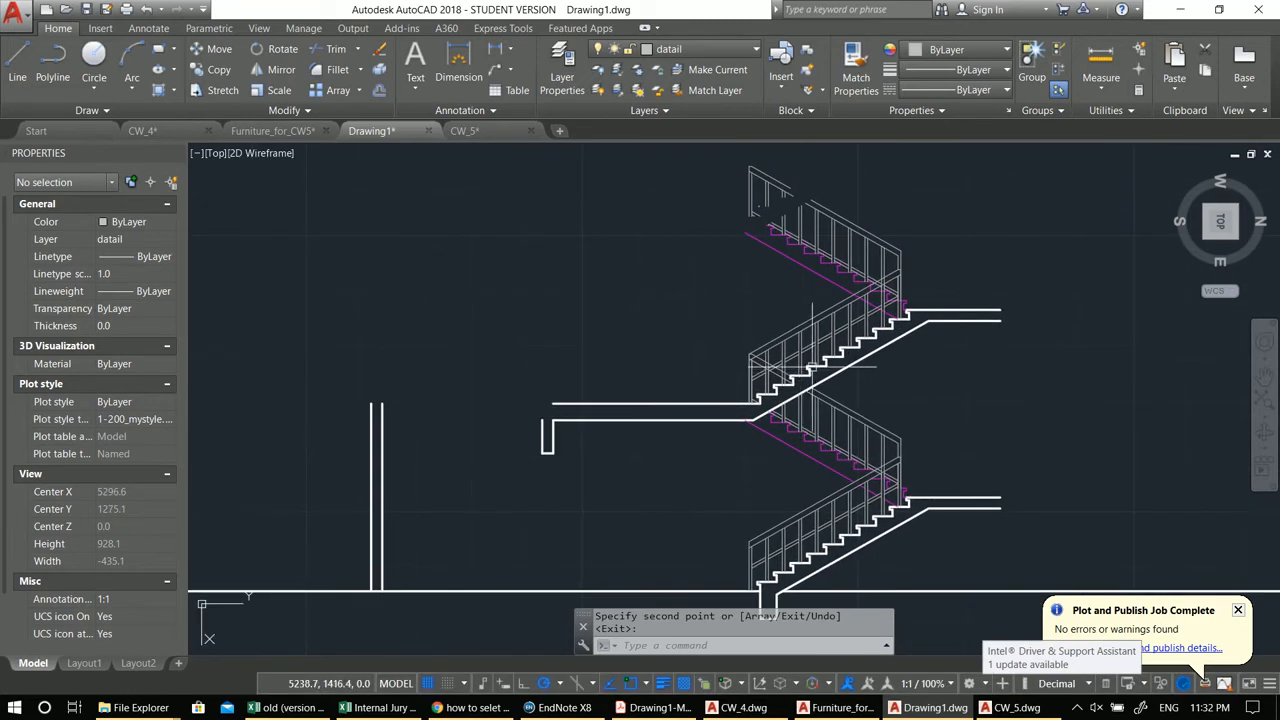
pyautogui.moveTo(873, 469); pyautogui.dragTo(860, 412, button='middle')
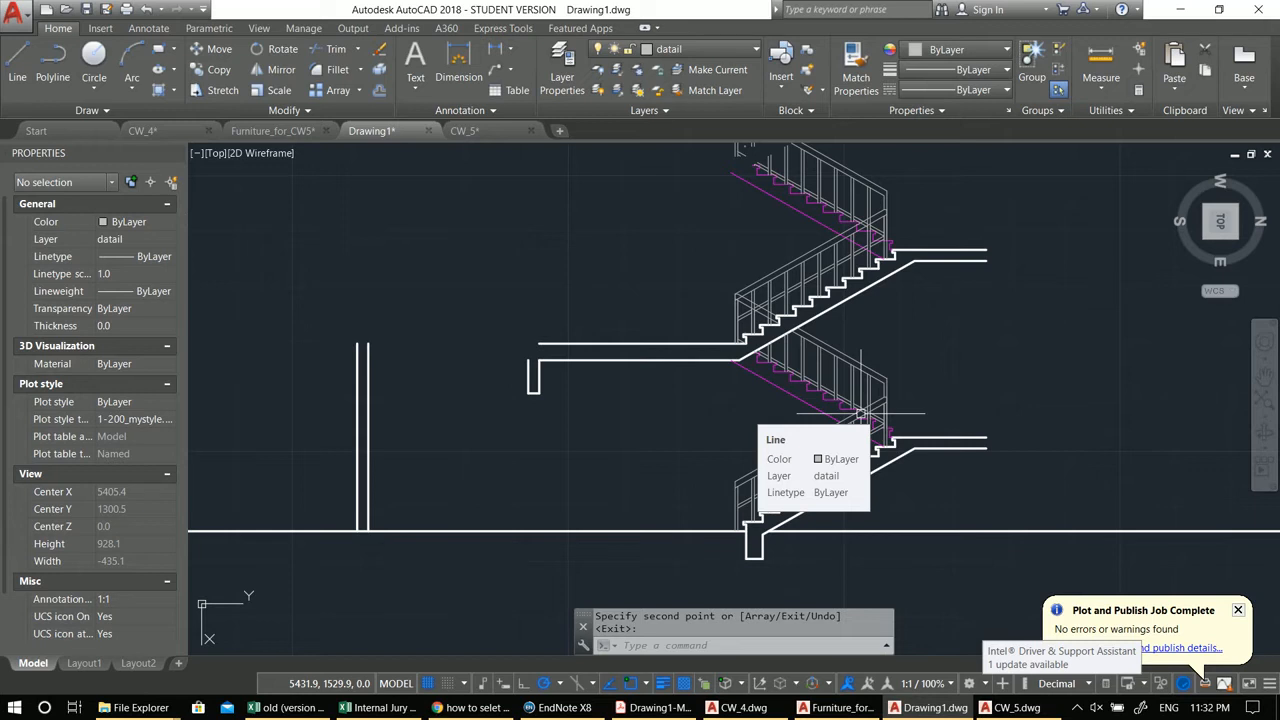
pyautogui.moveTo(930, 445)
pyautogui.mouseDown(button='middle')
pyautogui.moveTo(980, 437)
pyautogui.moveTo(909, 458)
pyautogui.mouseUp(button='middle')
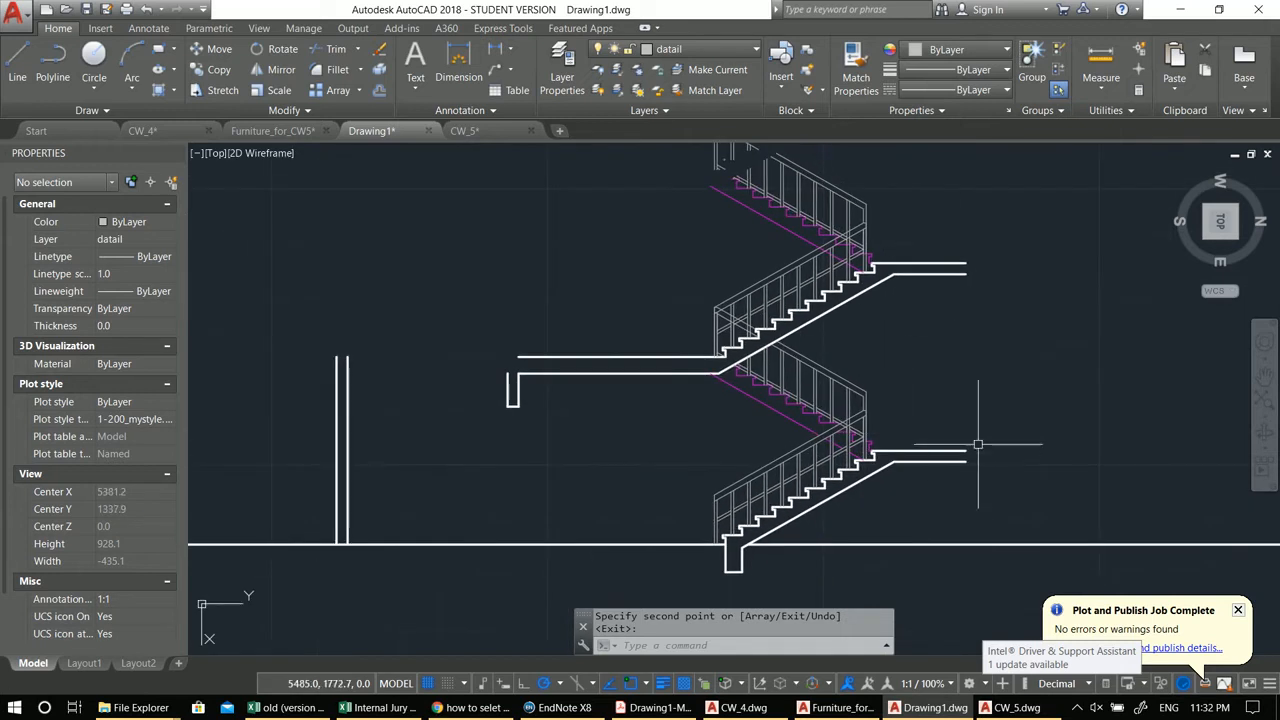
# Step: Turn the Guidlins layer back on to show the vertical guide lines
pyautogui.click(661, 52)
pyautogui.click(601, 268)
pyautogui.click(457, 275)
pyautogui.moveTo(752, 415); pyautogui.dragTo(688, 390, button='middle')
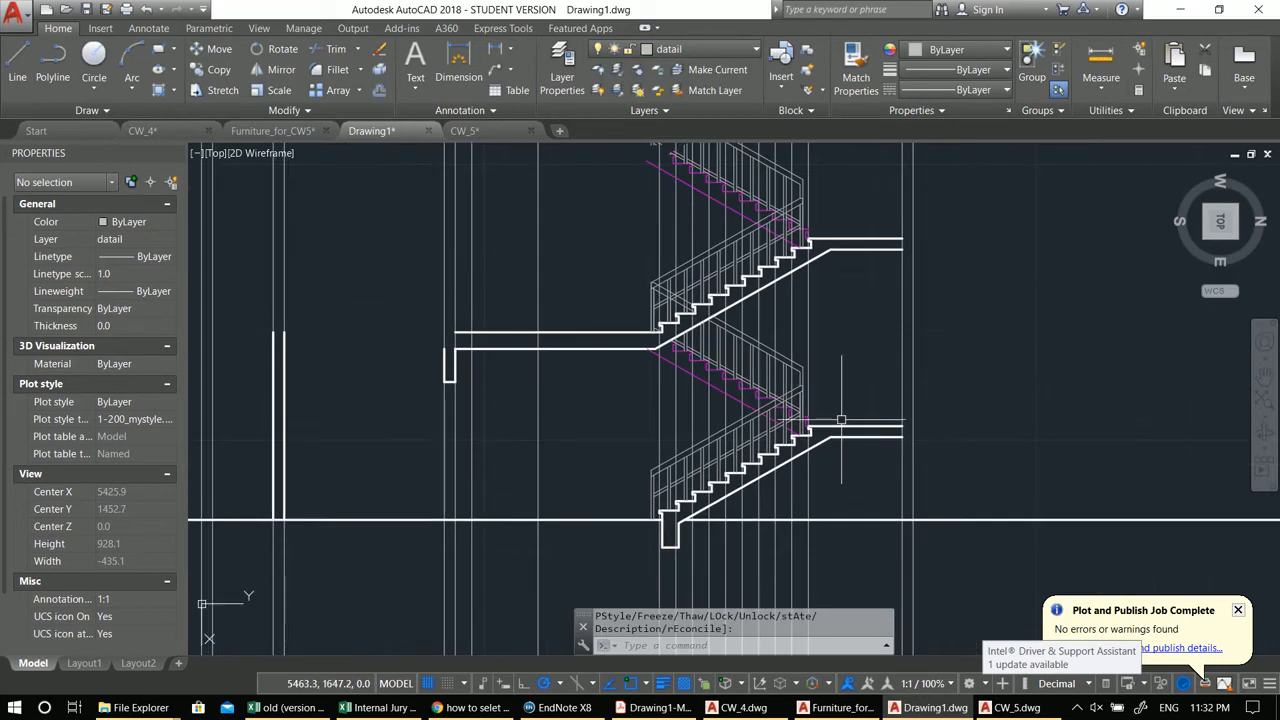
pyautogui.press('Escape')
pyautogui.press('Escape')
pyautogui.moveTo(841, 420); pyautogui.dragTo(795, 413, button='middle')
pyautogui.write('pl')
pyautogui.press('Return')
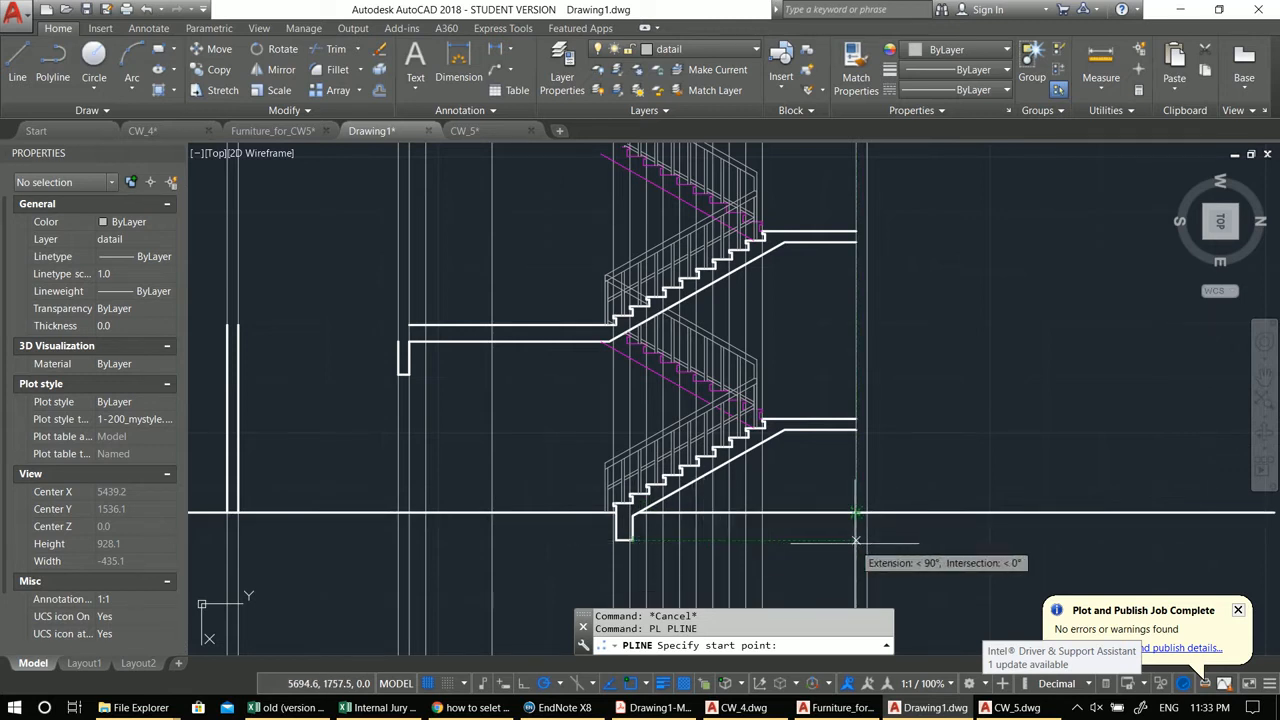
pyautogui.click(855, 544)
pyautogui.click(856, 430)
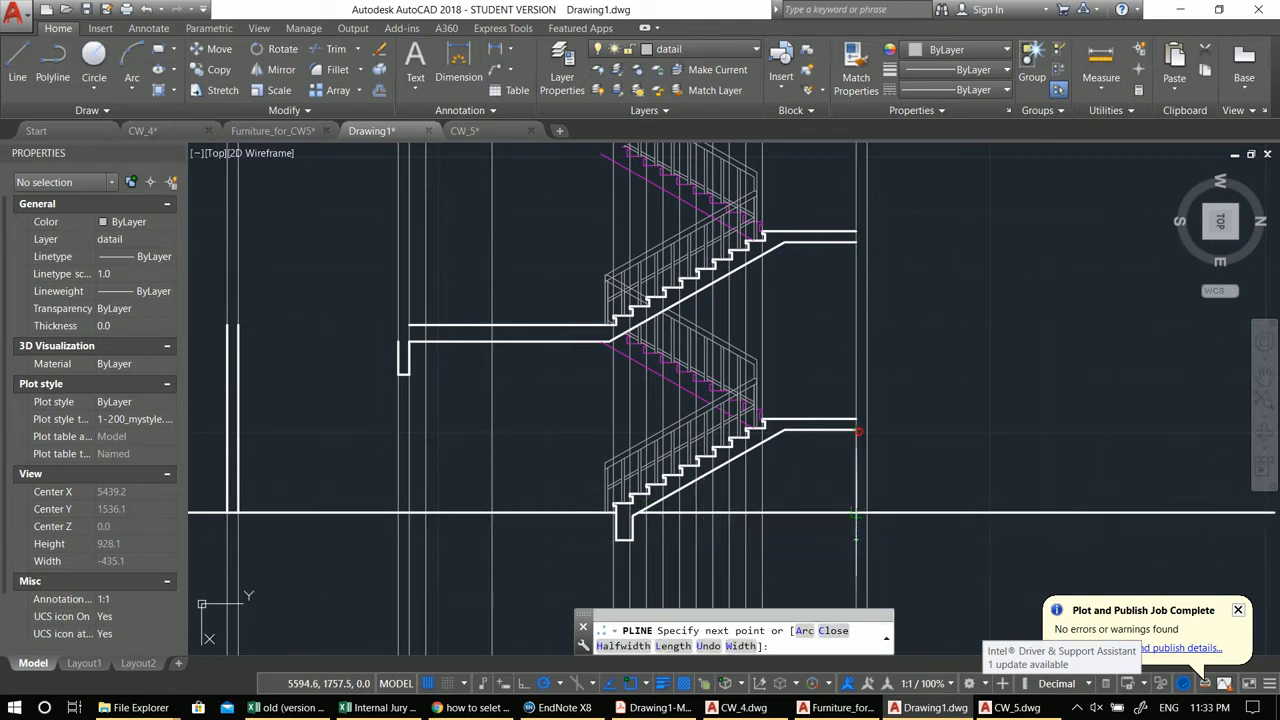
pyautogui.press('Escape')
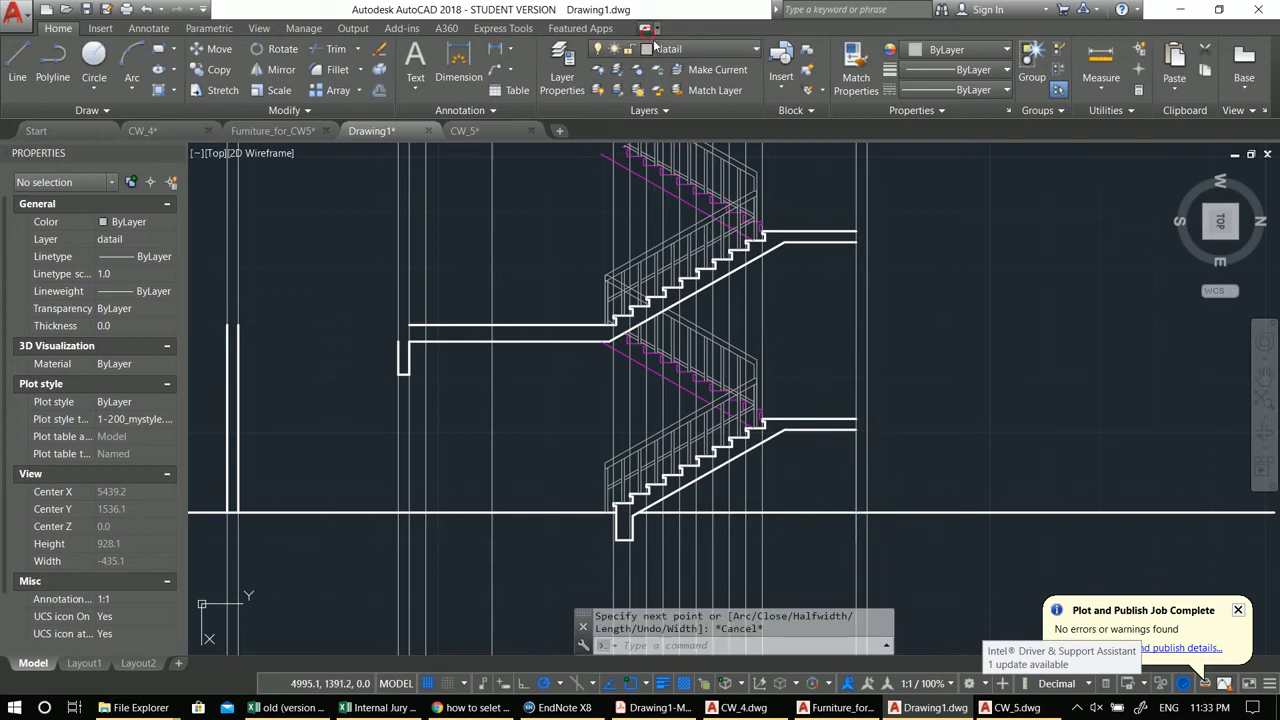
# Step: Make wall the current layer
pyautogui.click(656, 28)
pyautogui.click(647, 29)
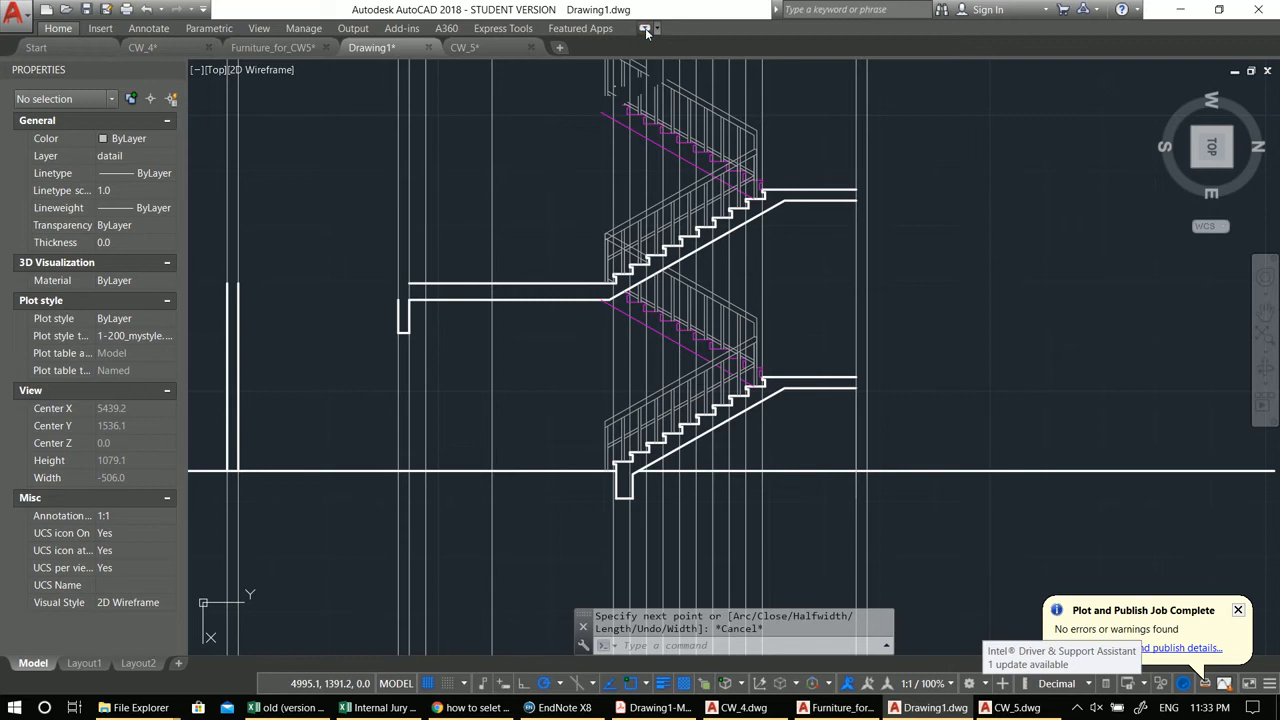
pyautogui.click(646, 29)
pyautogui.click(669, 49)
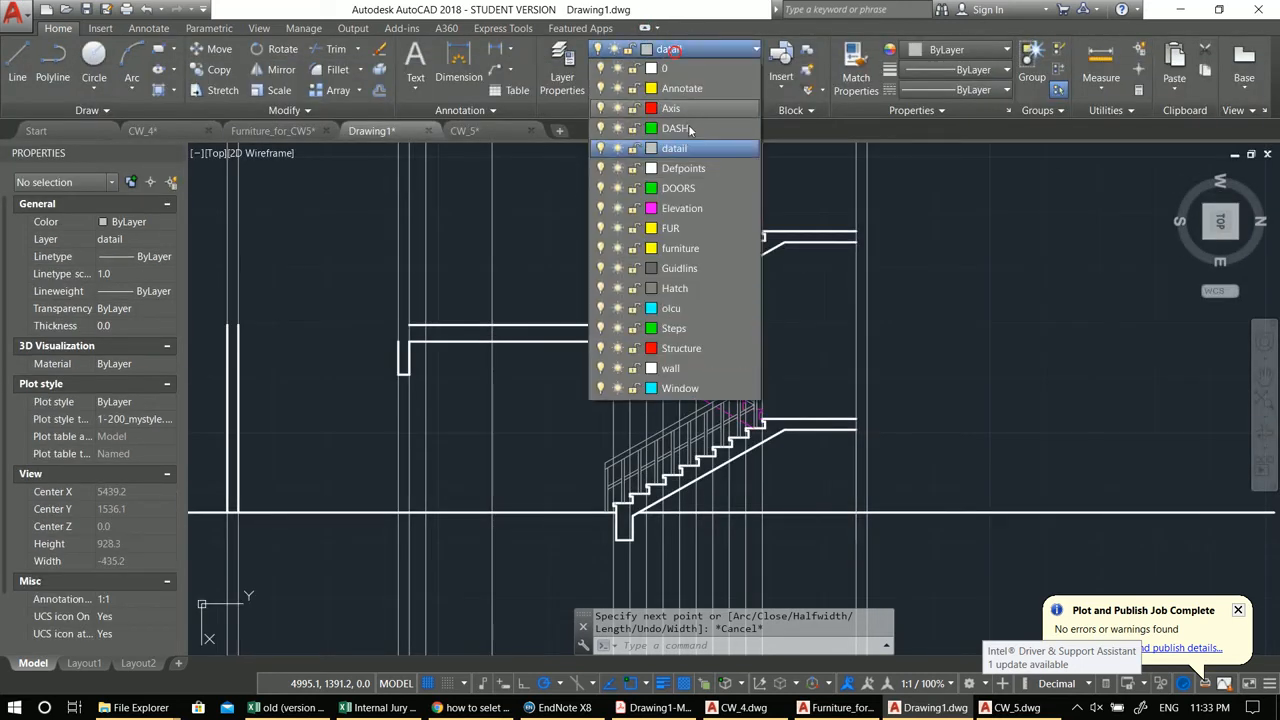
pyautogui.click(670, 368)
# Step: Draw a polyline along the outer wall from the lower landing down past the floor slab, including a 5 unit jog and a 100 unit segment
pyautogui.moveTo(875, 405); pyautogui.dragTo(836, 378, button='middle')
pyautogui.write('pl')
pyautogui.press('Return')
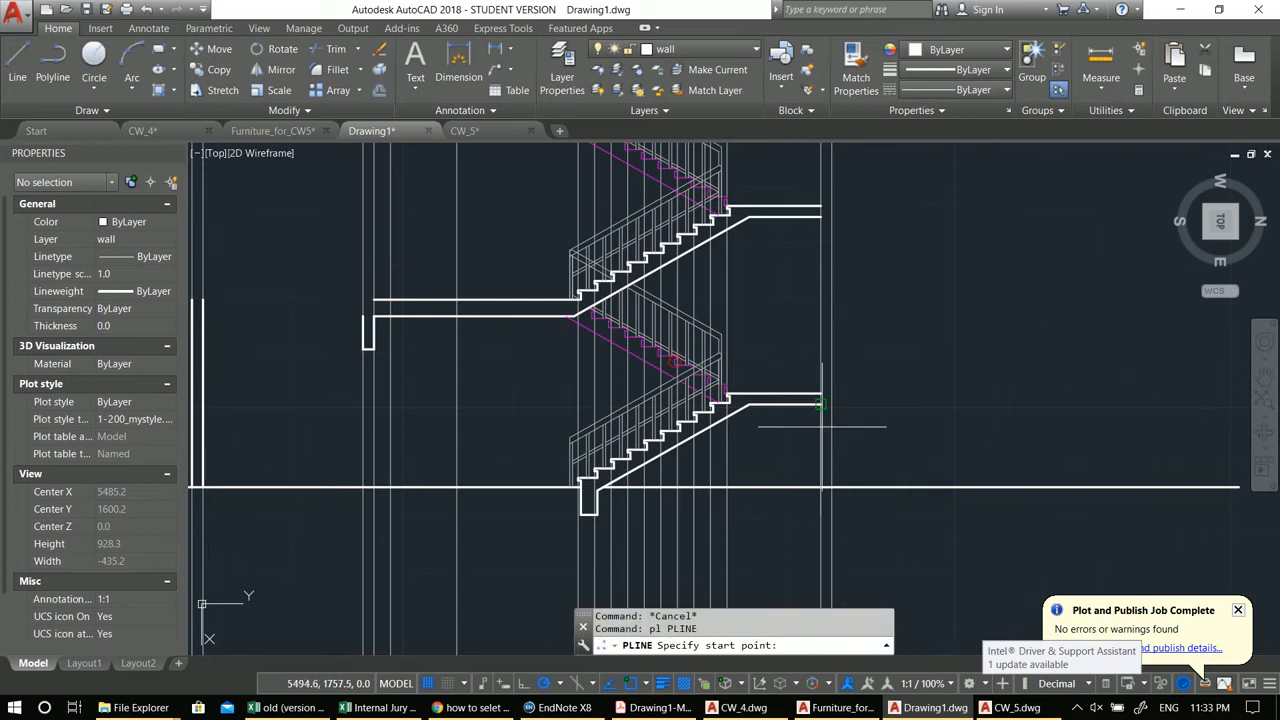
pyautogui.click(821, 394)
pyautogui.click(821, 487)
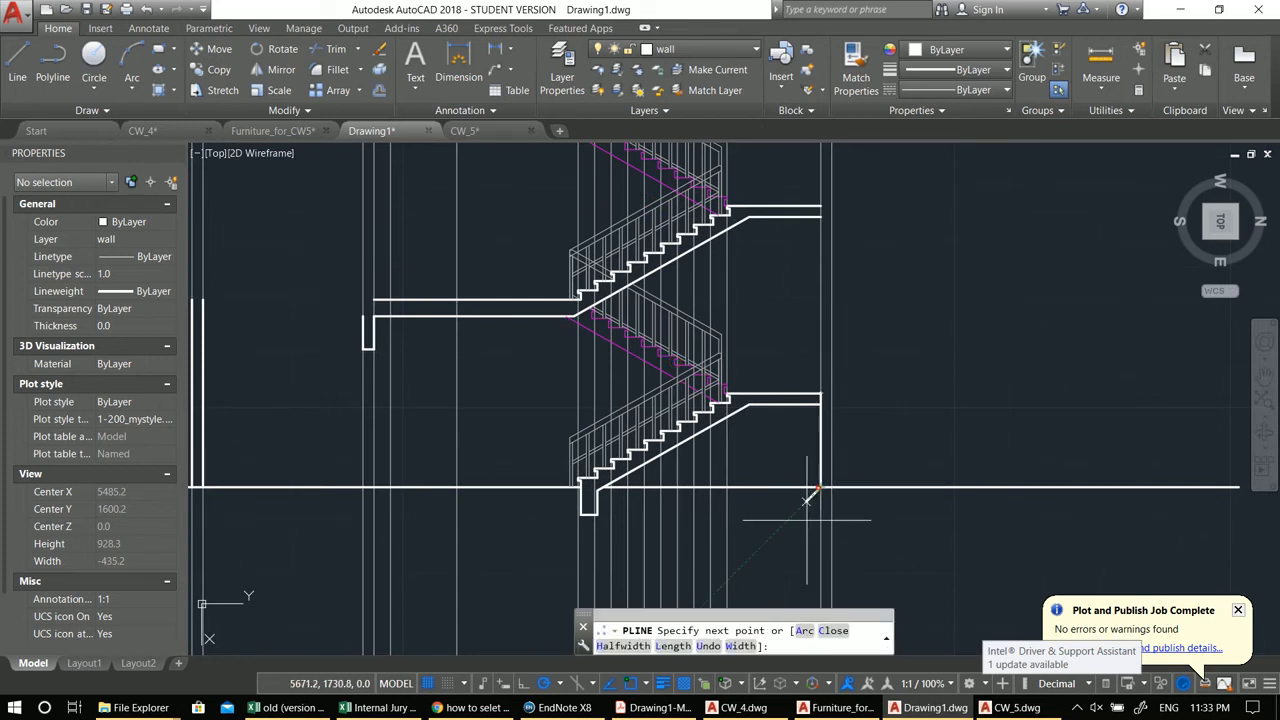
pyautogui.write('5')
pyautogui.press('Return')
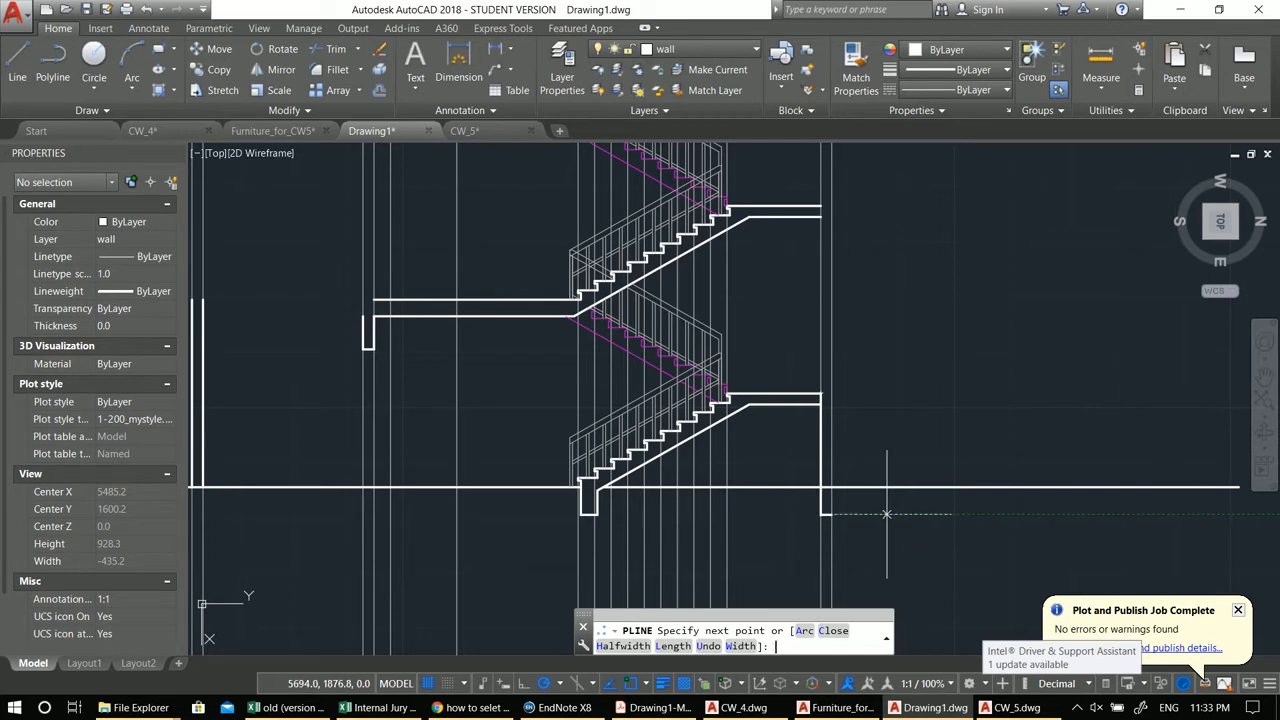
pyautogui.scroll(2, 845, 362)
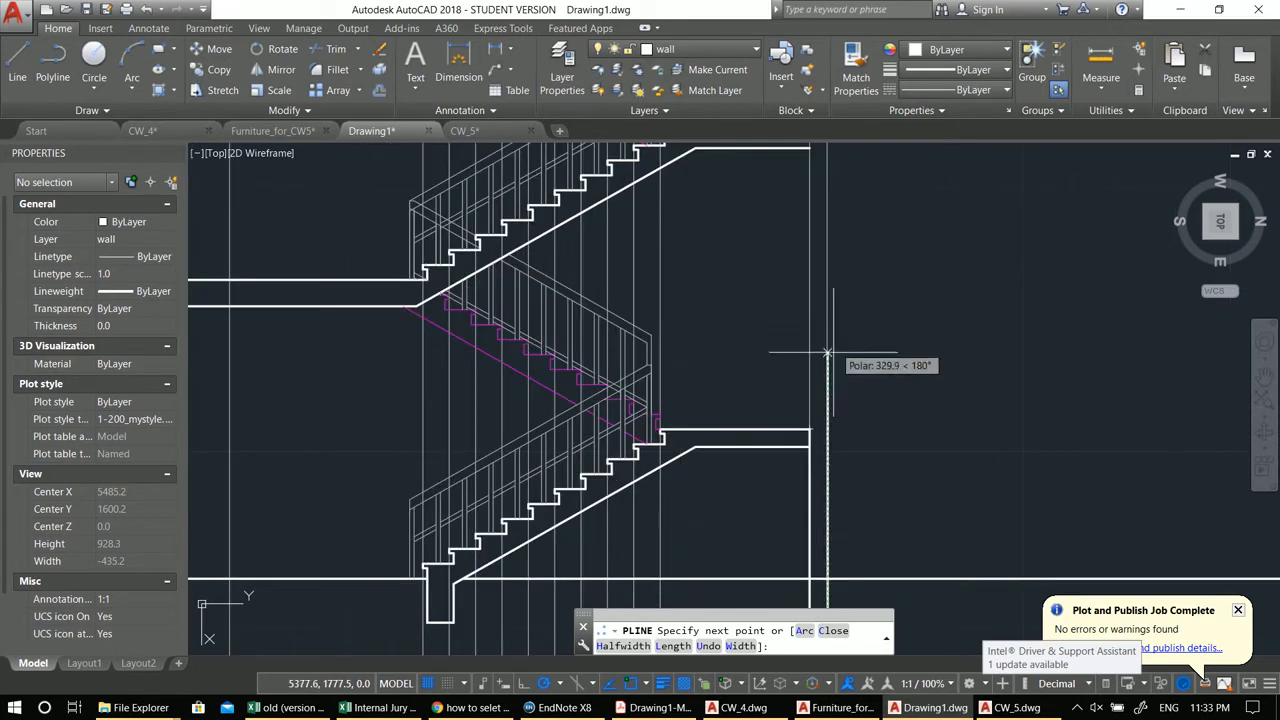
pyautogui.click(827, 430)
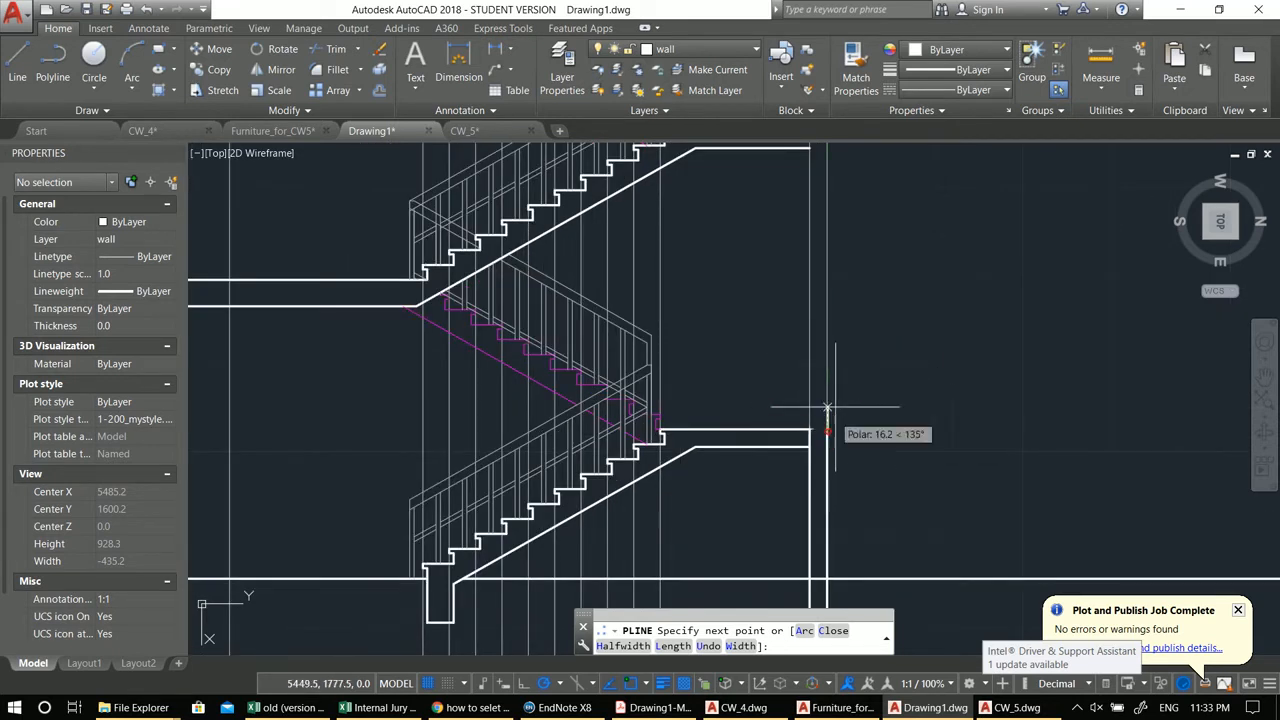
pyautogui.write('100')
pyautogui.press('Return')
pyautogui.click(808, 341)
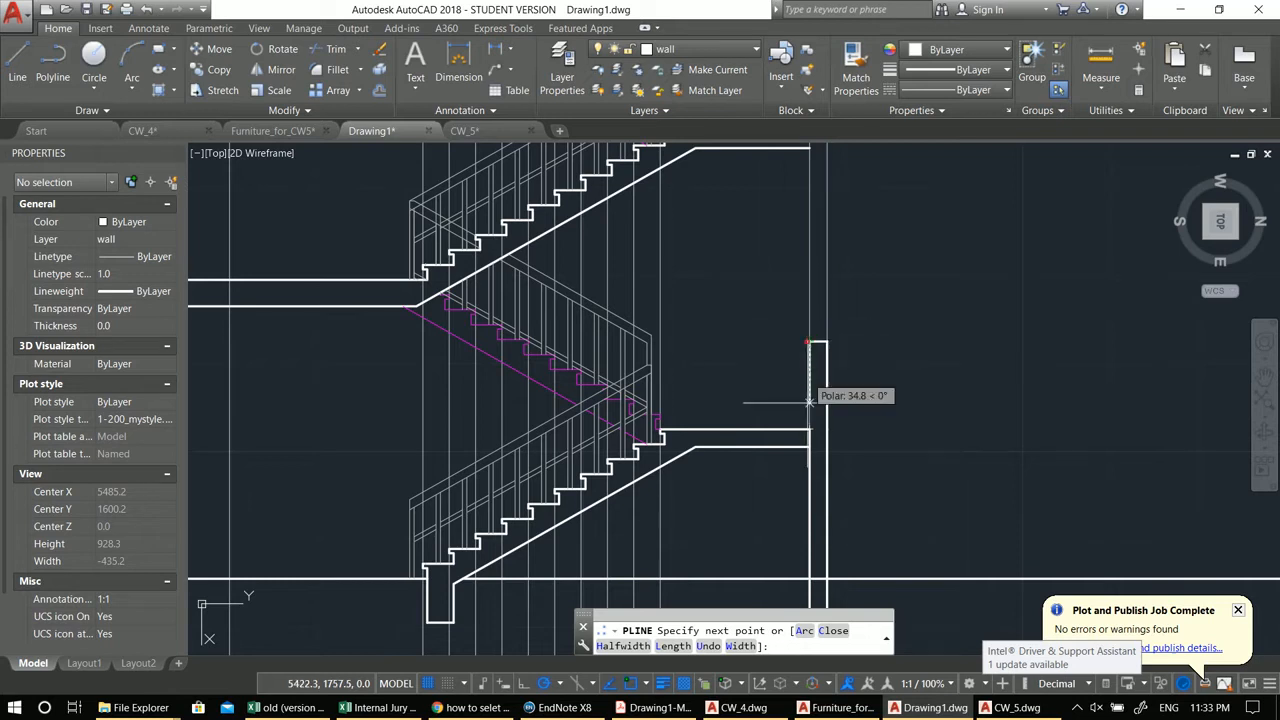
pyautogui.click(809, 420)
pyautogui.scroll(-3, 808, 508)
pyautogui.scroll(3, 813, 367)
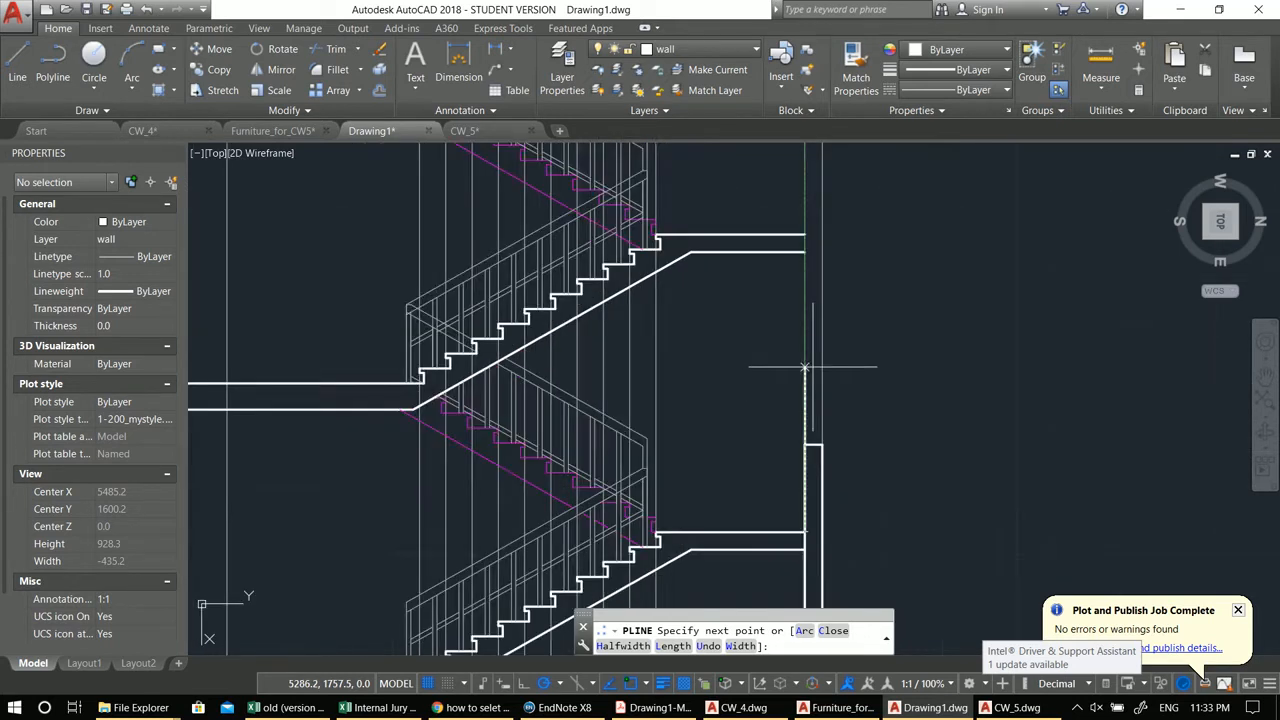
pyautogui.scroll(3, 805, 367)
pyautogui.press('Return')
# Step: Draw a line across the top of the wall and move it up 150 units
pyautogui.press('Return')
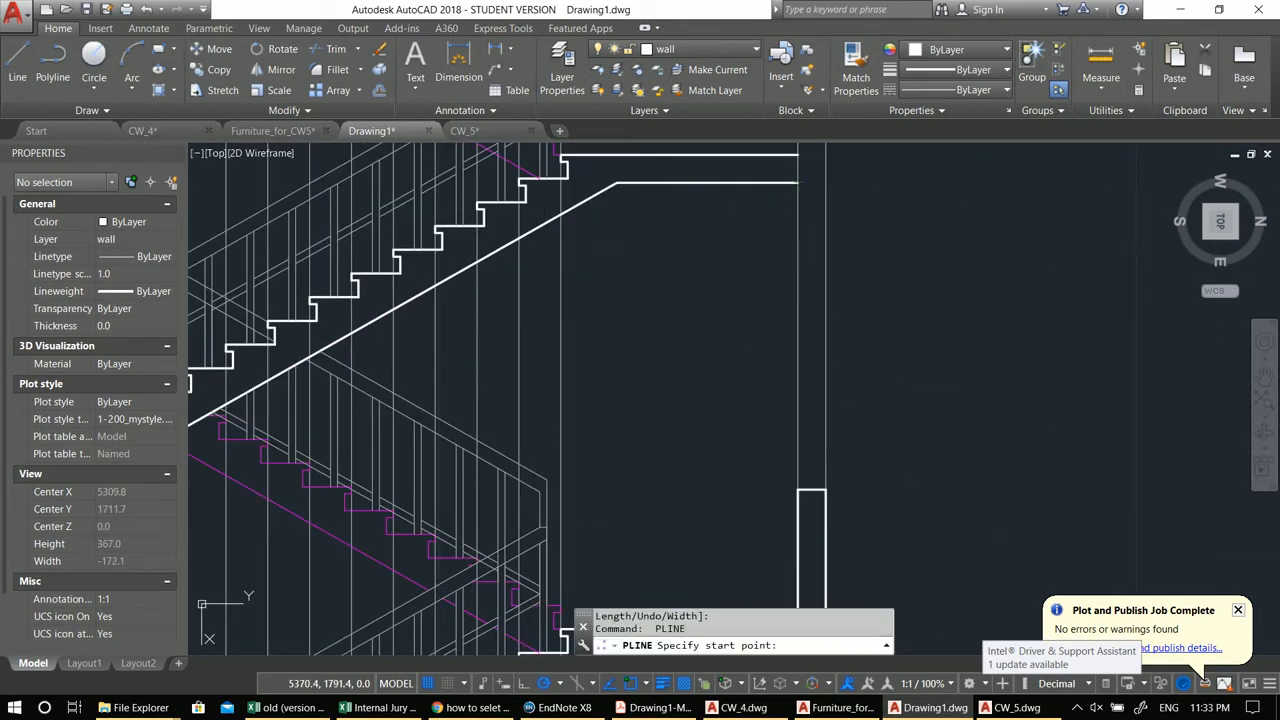
pyautogui.press('Escape')
pyautogui.moveTo(850, 470); pyautogui.dragTo(858, 470, button='middle')
pyautogui.write('l')
pyautogui.press('Return')
pyautogui.click(806, 490)
pyautogui.click(806, 490)
pyautogui.press('Return')
pyautogui.click(820, 490)
pyautogui.moveTo(904, 435); pyautogui.dragTo(885, 492, button='middle')
pyautogui.write('m')
pyautogui.press('Return')
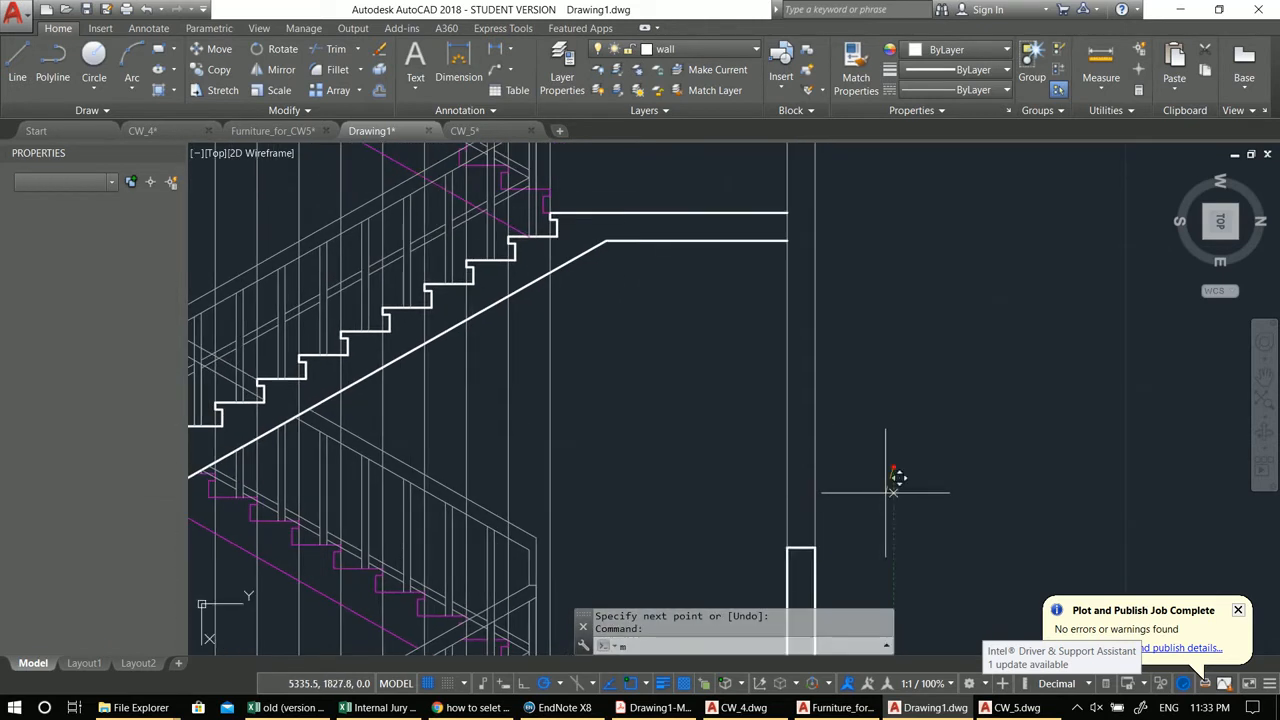
pyautogui.click(893, 465)
pyautogui.write('150')
pyautogui.press('Return')
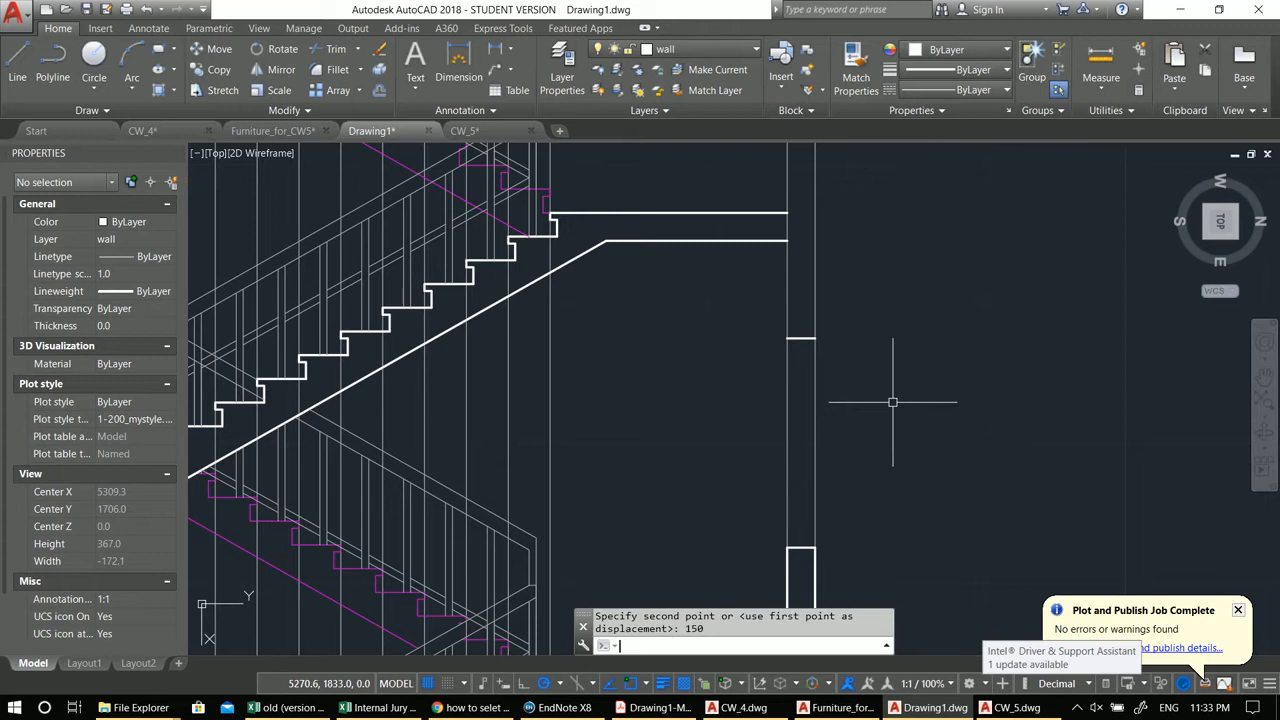
pyautogui.press('Escape')
pyautogui.press('Escape')
# Step: Draw a polyline closing the wall outline beside the upper landing slab
pyautogui.moveTo(869, 406); pyautogui.dragTo(857, 432, button='middle')
pyautogui.write('p')
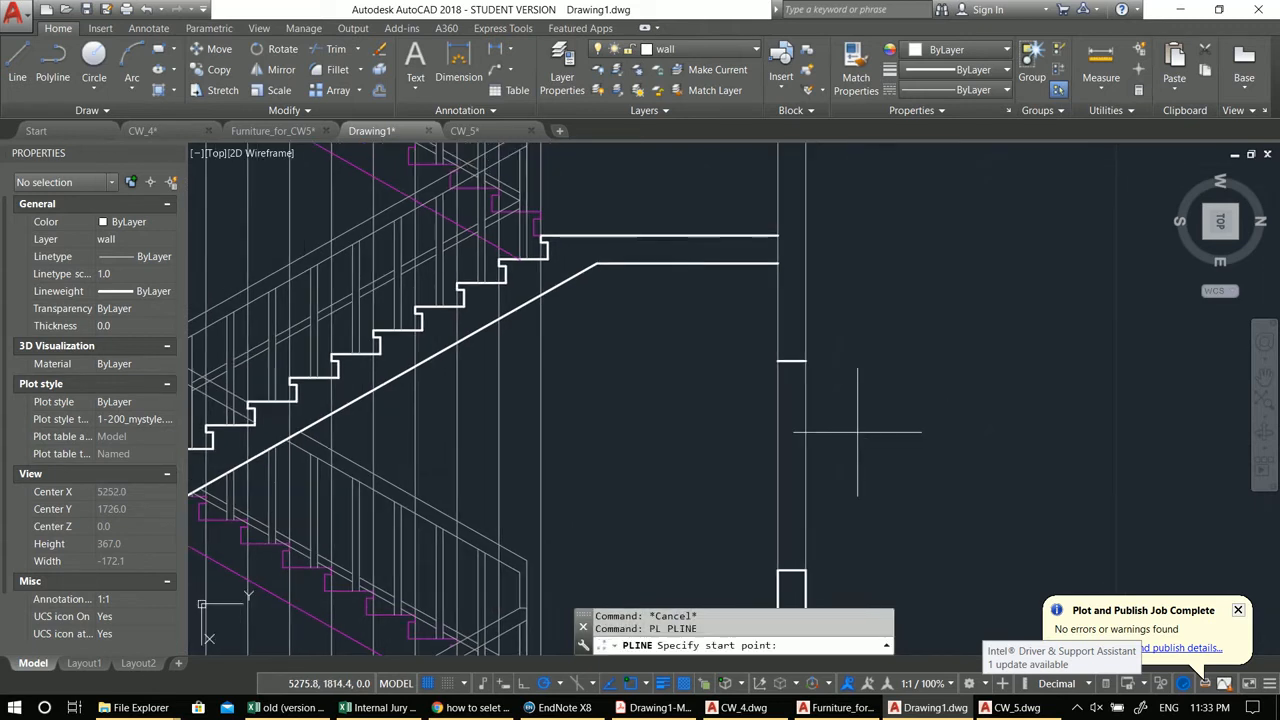
pyautogui.click(781, 267)
pyautogui.click(807, 358)
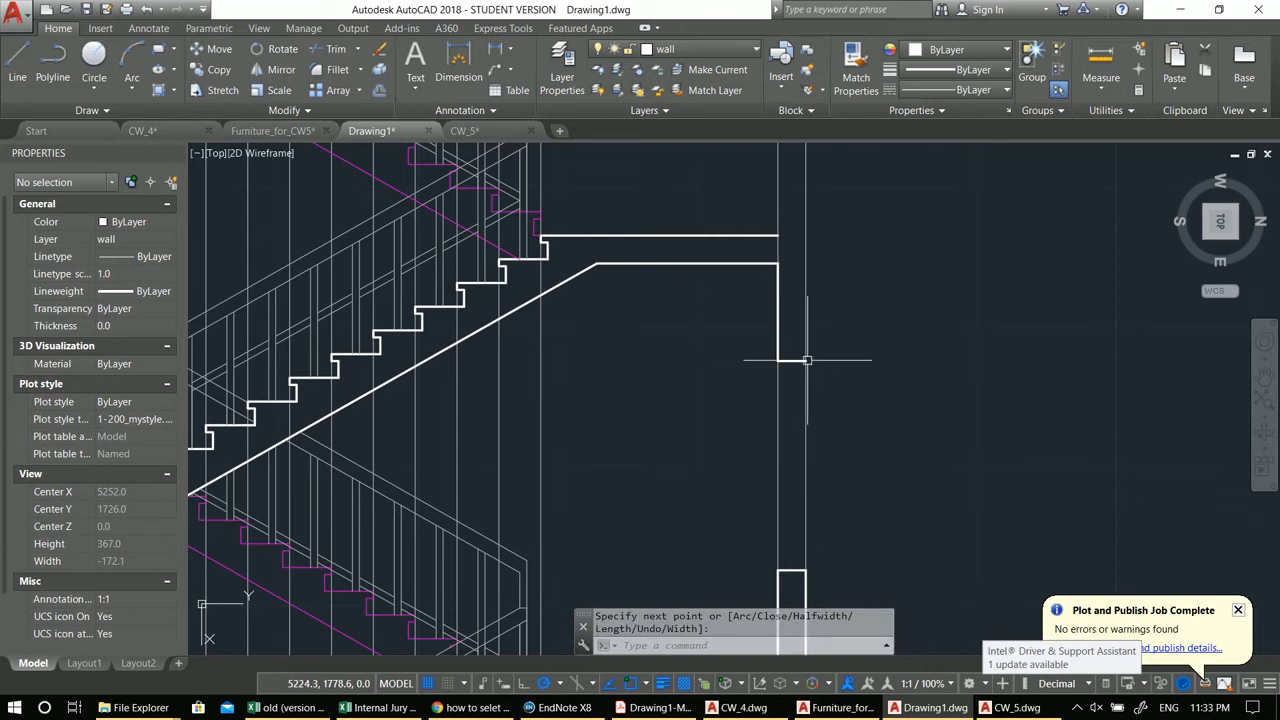
pyautogui.press('Escape')
pyautogui.moveTo(820, 360)
pyautogui.mouseDown(button='middle')
pyautogui.moveTo(749, 423)
pyautogui.moveTo(776, 506)
pyautogui.mouseUp(button='middle')
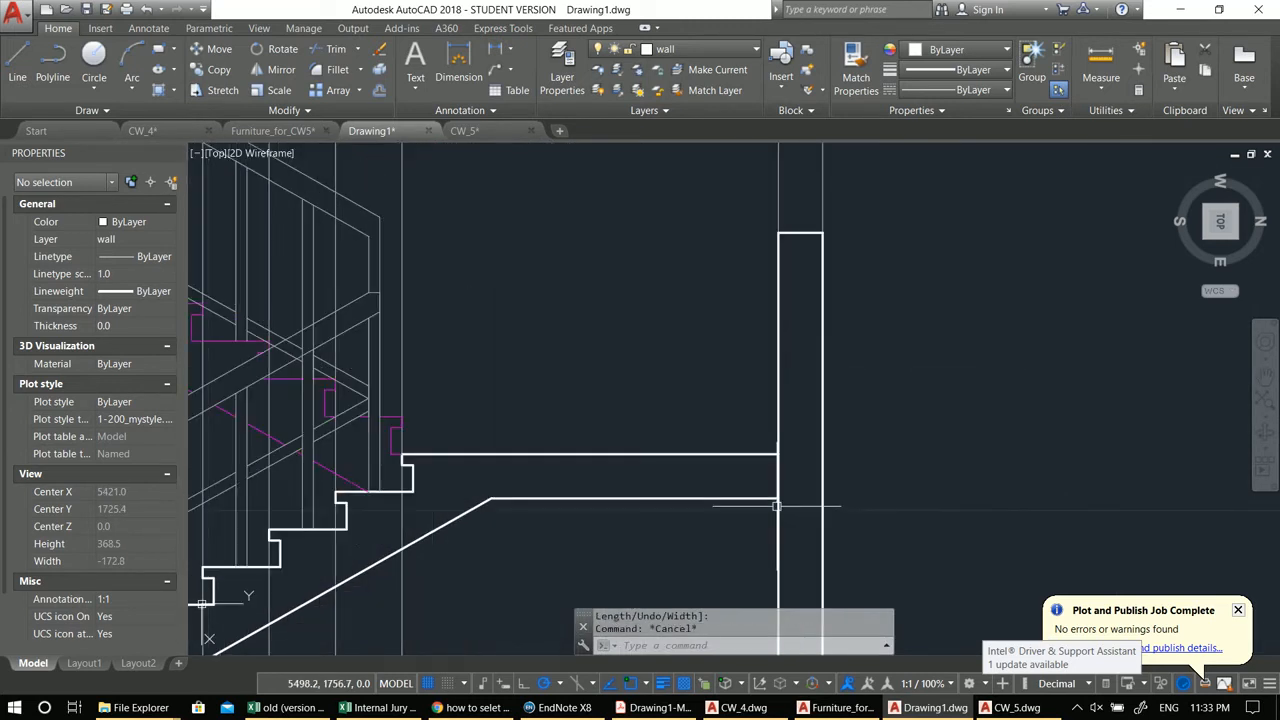
pyautogui.write('tr')
pyautogui.press('Return')
pyautogui.scroll(-3, 782, 477)
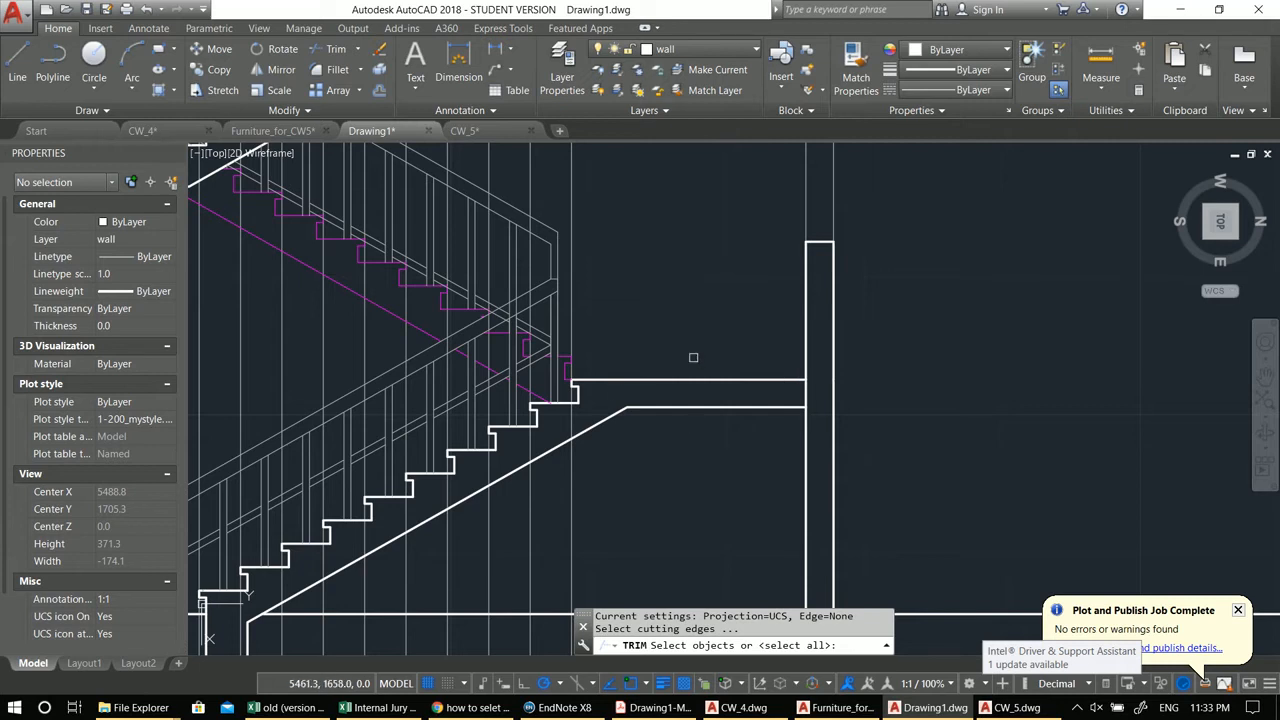
pyautogui.press('Escape')
# Step: Draw a polyline pocket 50 units deep in the wall just below the upper landing slab
pyautogui.moveTo(807, 400); pyautogui.dragTo(764, 407, button='middle')
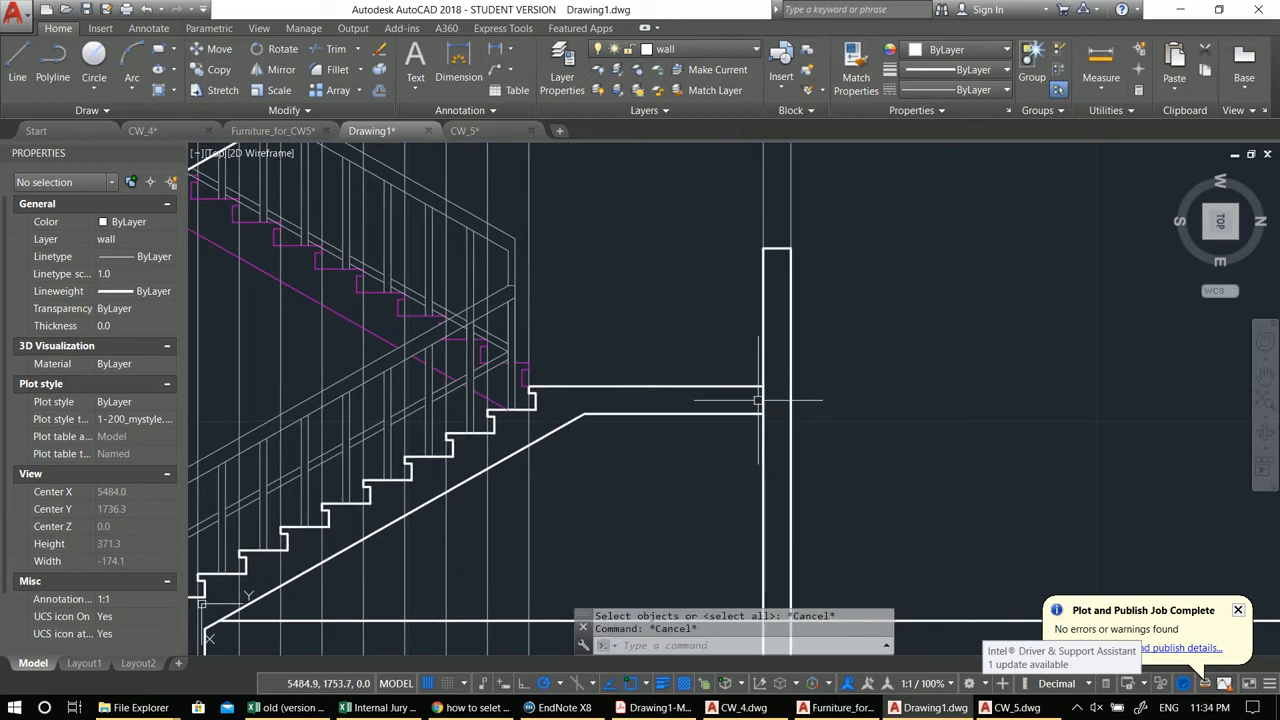
pyautogui.write('pl')
pyautogui.press('Return')
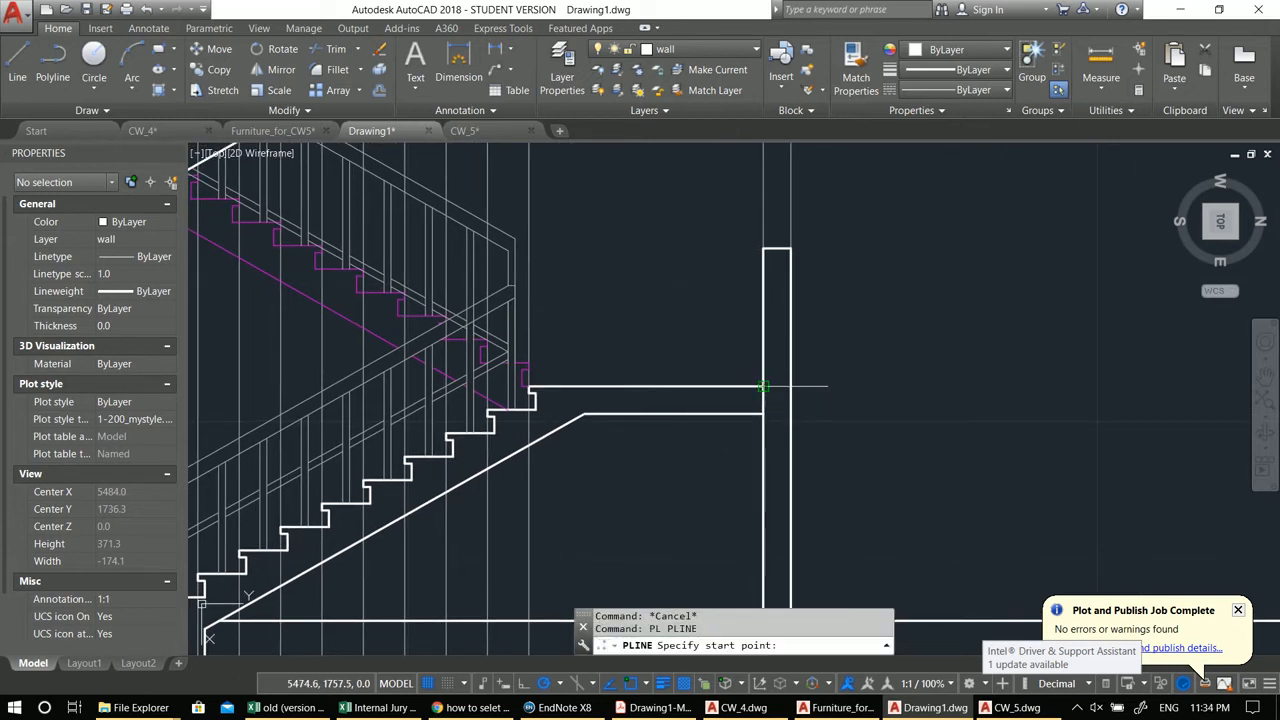
pyautogui.click(763, 386)
pyautogui.click(790, 386)
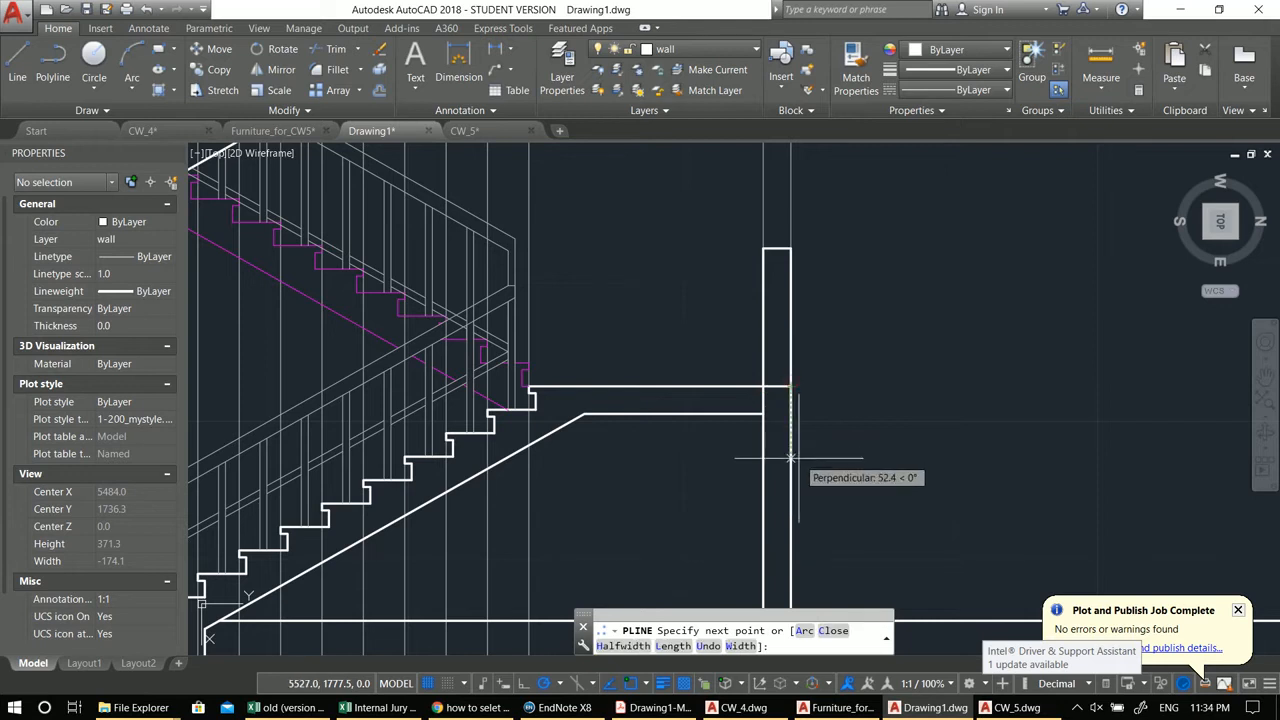
pyautogui.write('50')
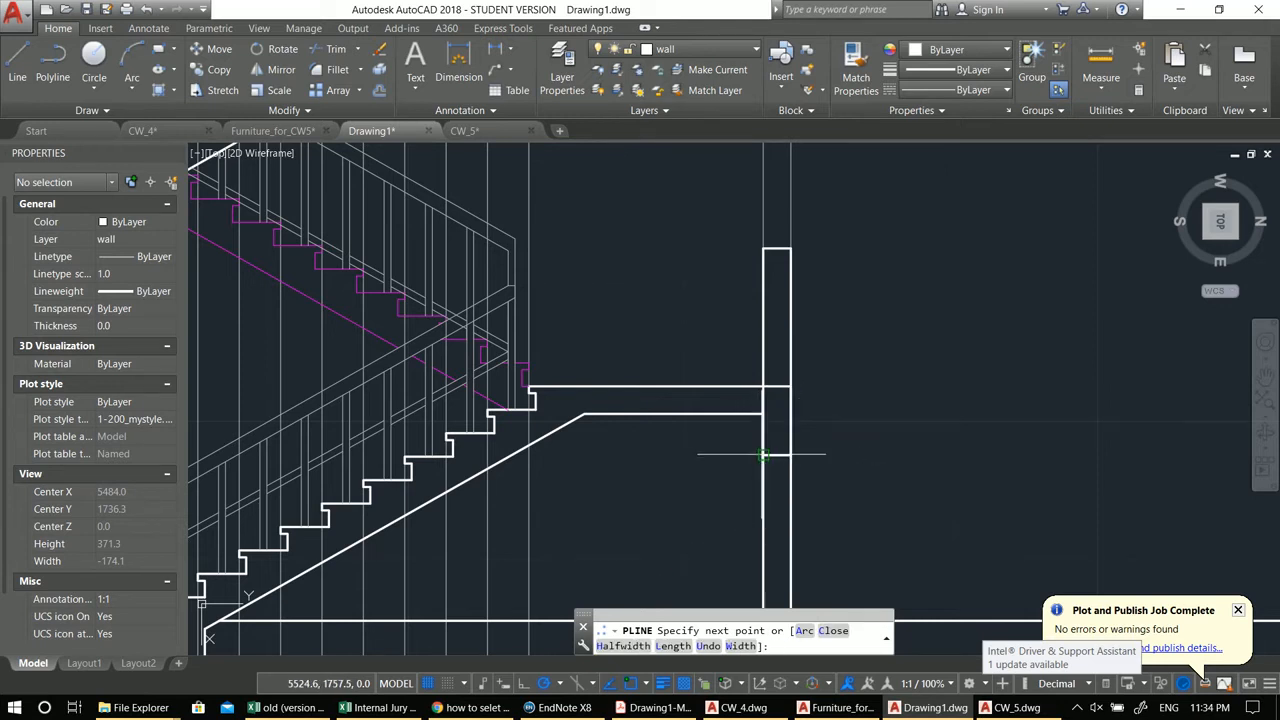
pyautogui.click(764, 414)
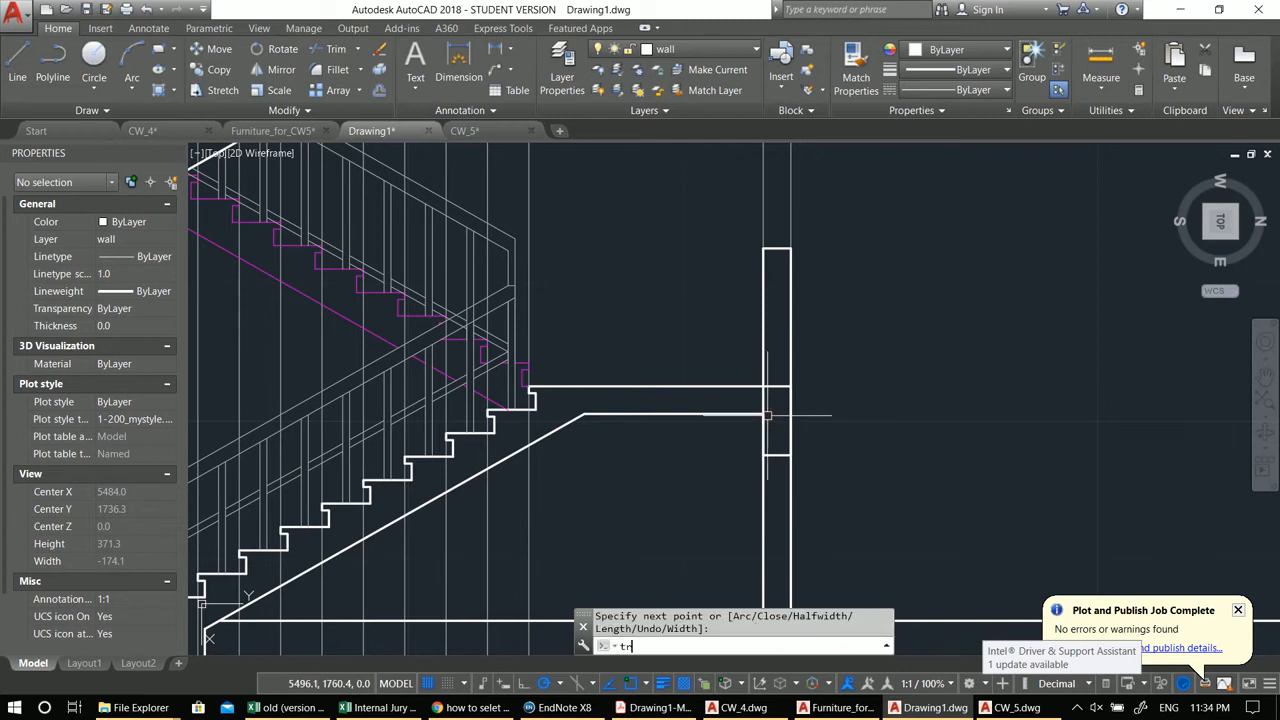
pyautogui.write('tr')
pyautogui.press('Return')
pyautogui.scroll(-2, 763, 401)
pyautogui.press('Escape')
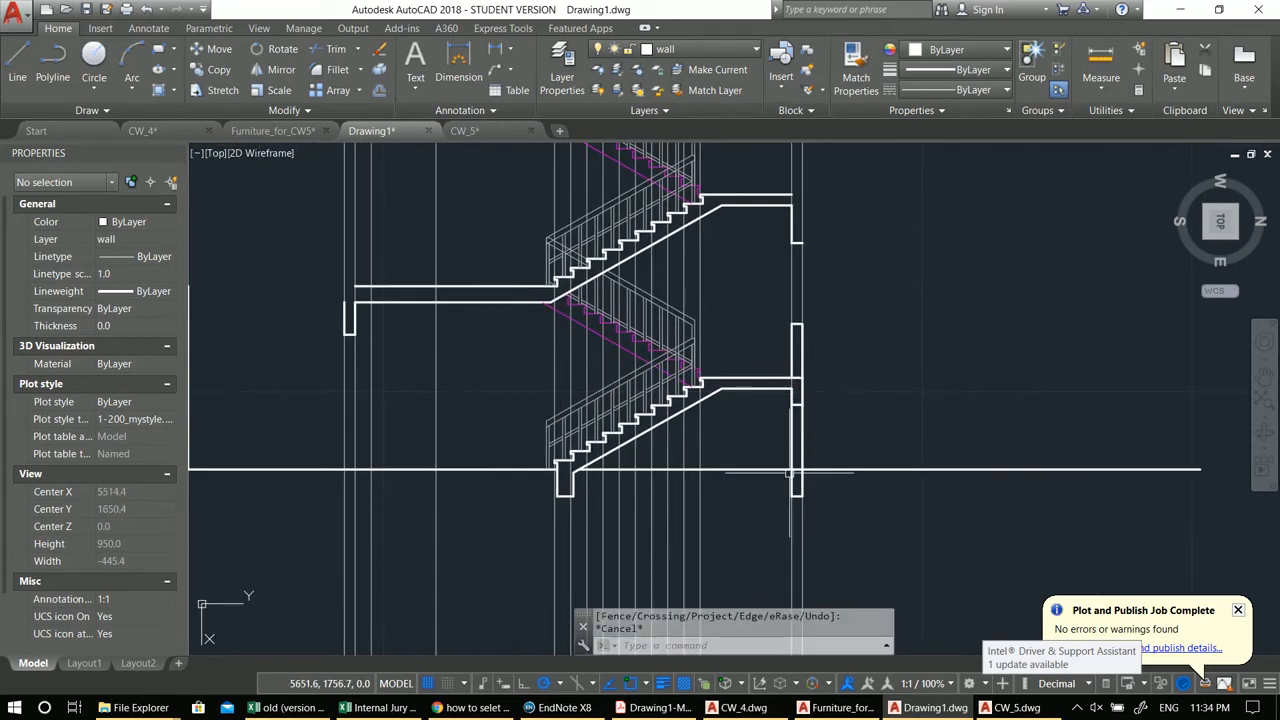
# Step: Copy the wall segment beside the lower landing up to the matching position at the upper landing
pyautogui.scroll(2, 760, 420)
pyautogui.scroll(-2, 748, 383)
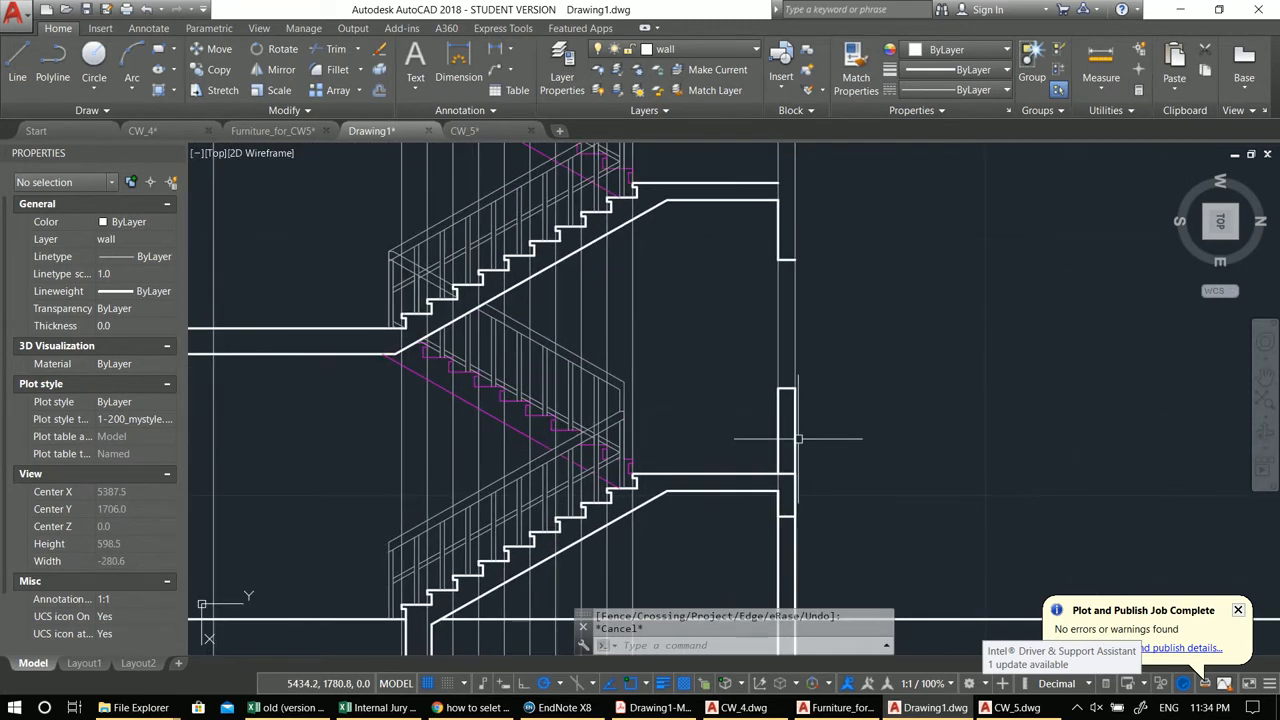
pyautogui.scroll(2, 788, 481)
pyautogui.scroll(-2, 740, 400)
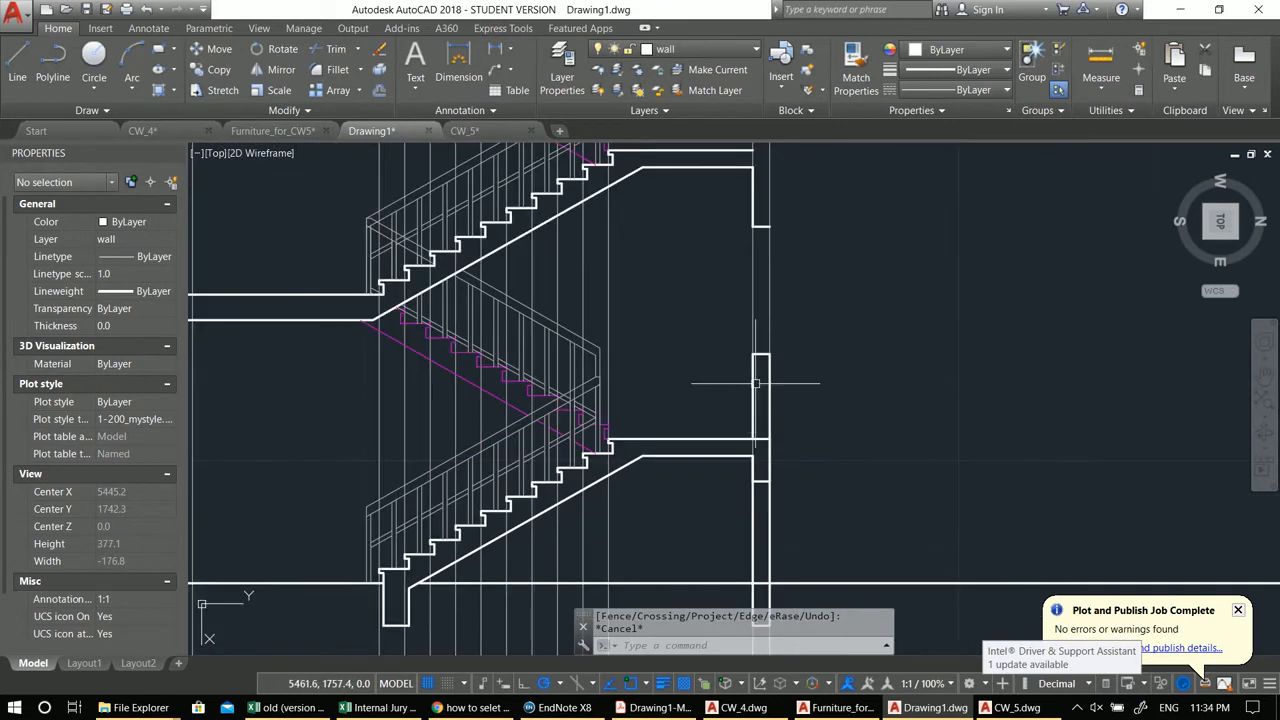
pyautogui.moveTo(766, 226); pyautogui.dragTo(782, 346, button='middle')
pyautogui.moveTo(806, 420); pyautogui.dragTo(802, 317, button='middle')
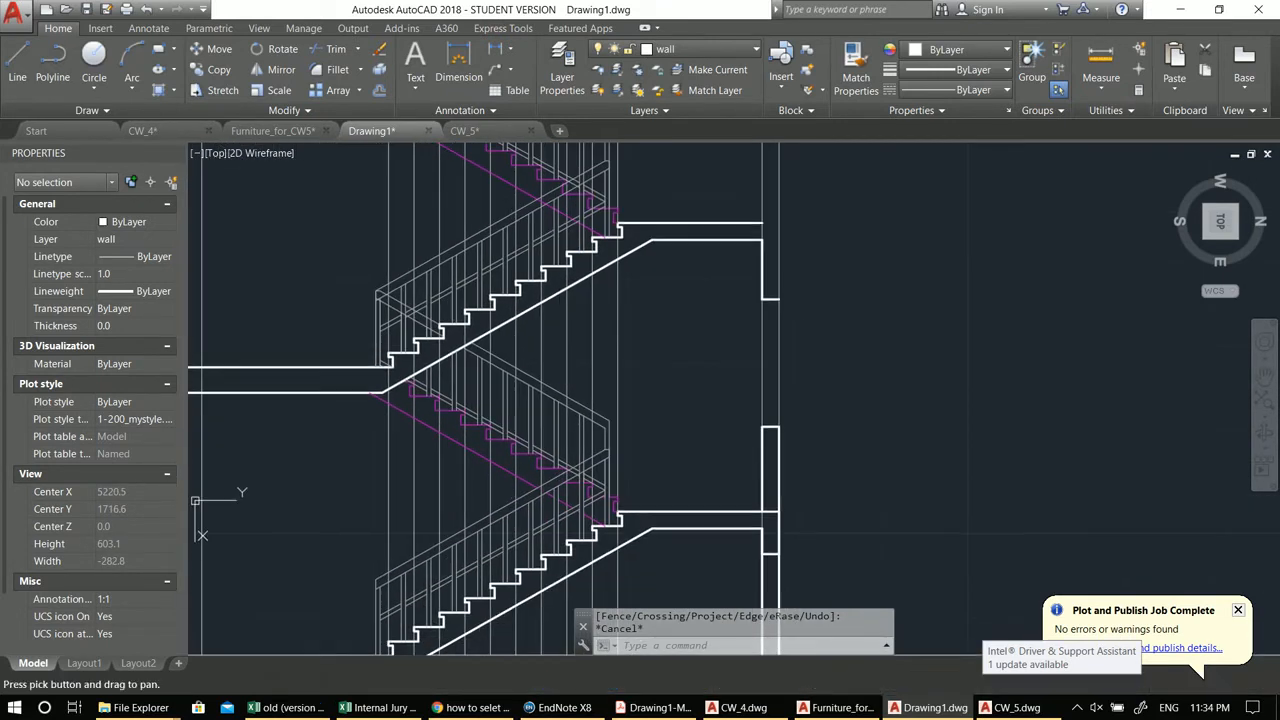
pyautogui.click(721, 391)
pyautogui.click(850, 574)
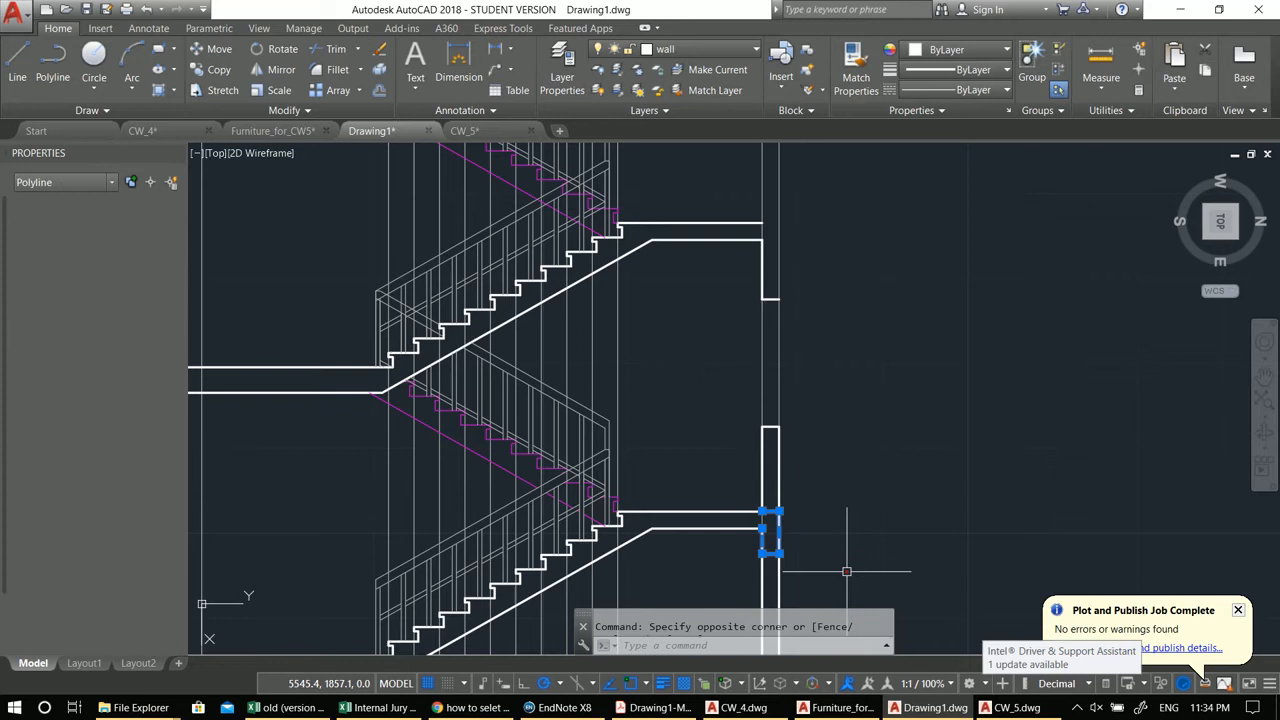
pyautogui.click(760, 461)
pyautogui.moveTo(757, 486); pyautogui.dragTo(729, 434, button='middle')
pyautogui.write('co')
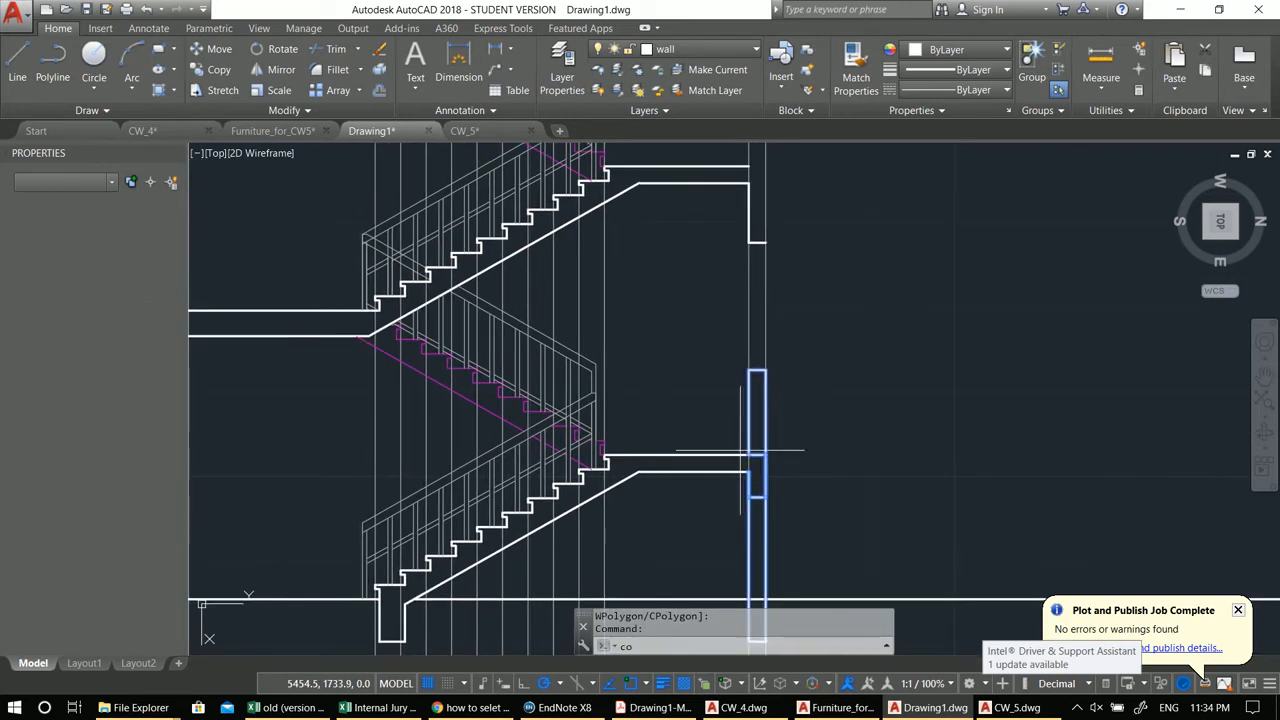
pyautogui.press('Return')
pyautogui.click(758, 455)
pyautogui.moveTo(807, 335); pyautogui.dragTo(809, 444, button='middle')
pyautogui.scroll(2, 795, 320)
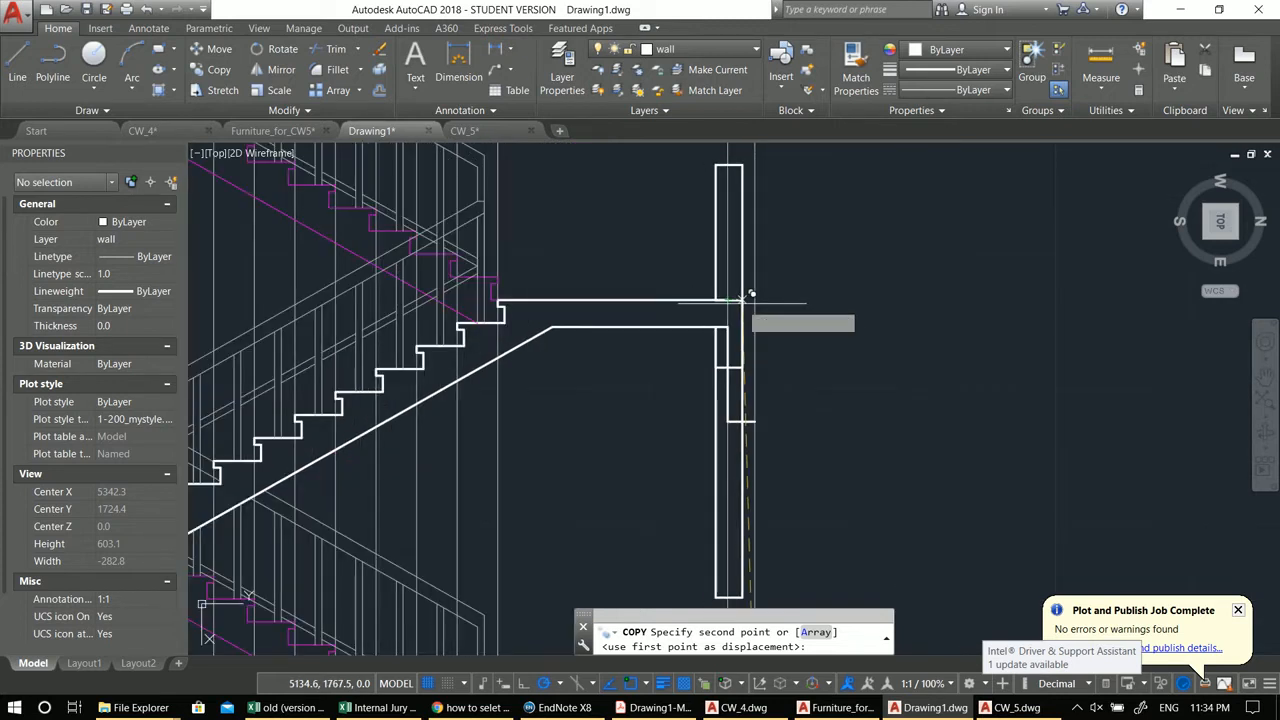
pyautogui.click(756, 302)
pyautogui.moveTo(781, 384); pyautogui.dragTo(783, 318, button='middle')
pyautogui.press('Escape')
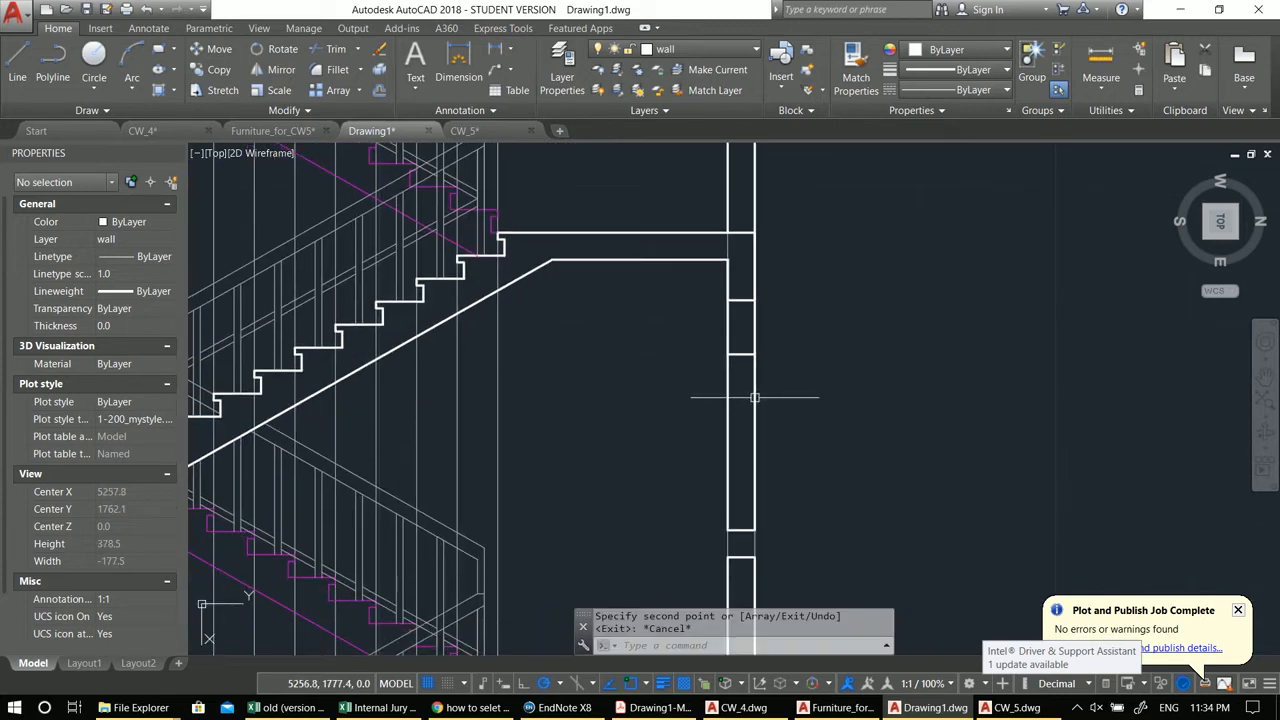
# Step: Trim the wall's vertical line between the copied segments at the upper landing
pyautogui.write('tr')
pyautogui.press('Return')
pyautogui.press('Return')
pyautogui.click(755, 384)
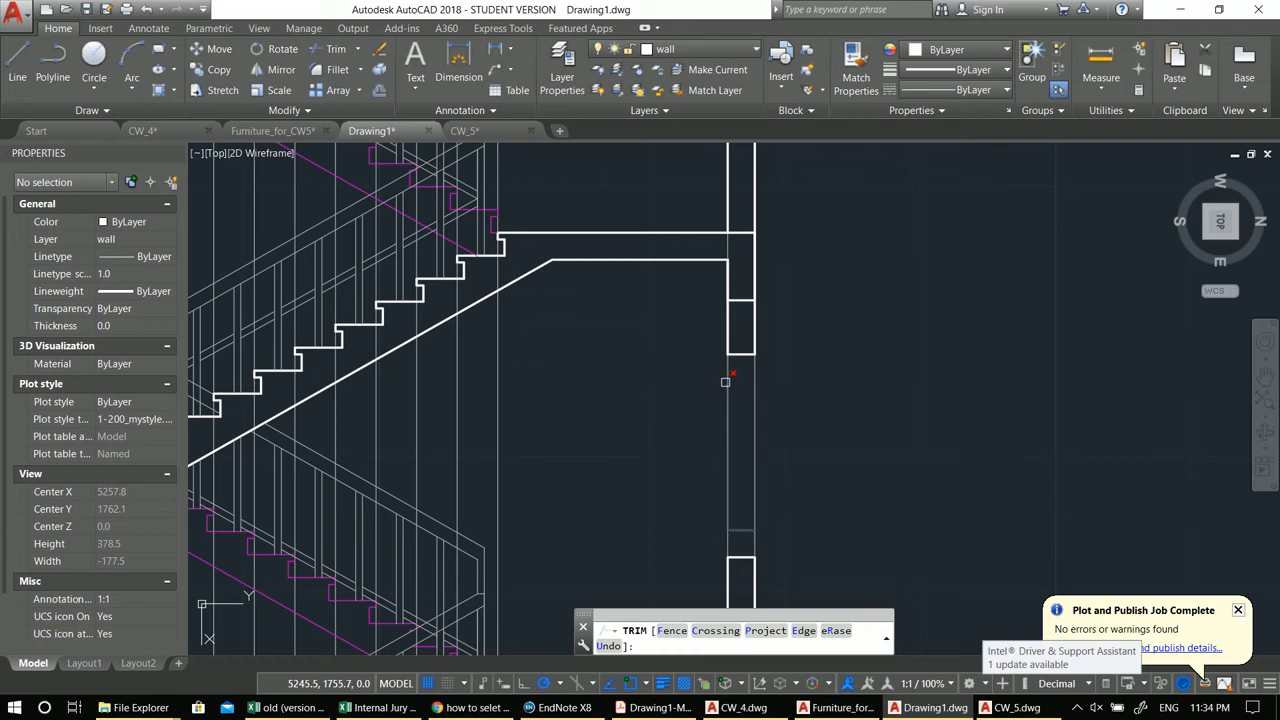
pyautogui.scroll(-3, 725, 381)
pyautogui.scroll(2, 880, 375)
pyautogui.press('Escape')
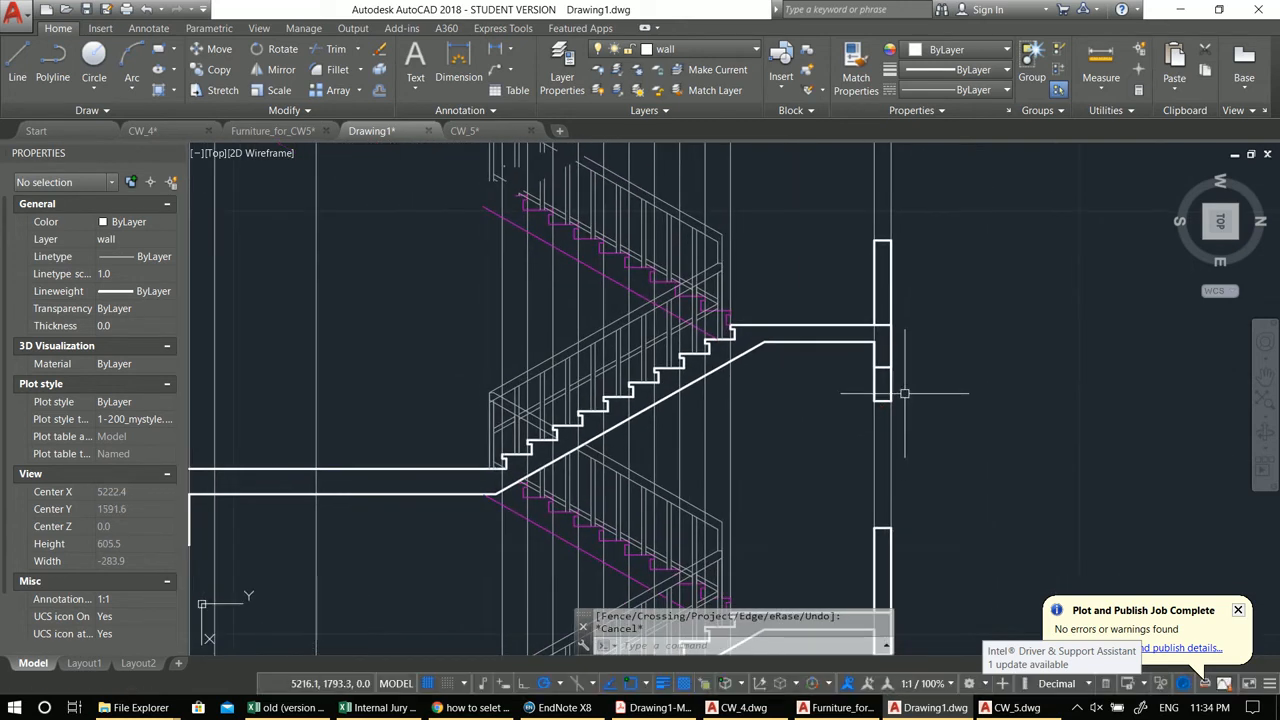
pyautogui.moveTo(905, 393); pyautogui.dragTo(885, 369, button='middle')
pyautogui.moveTo(927, 489); pyautogui.dragTo(886, 462, button='middle')
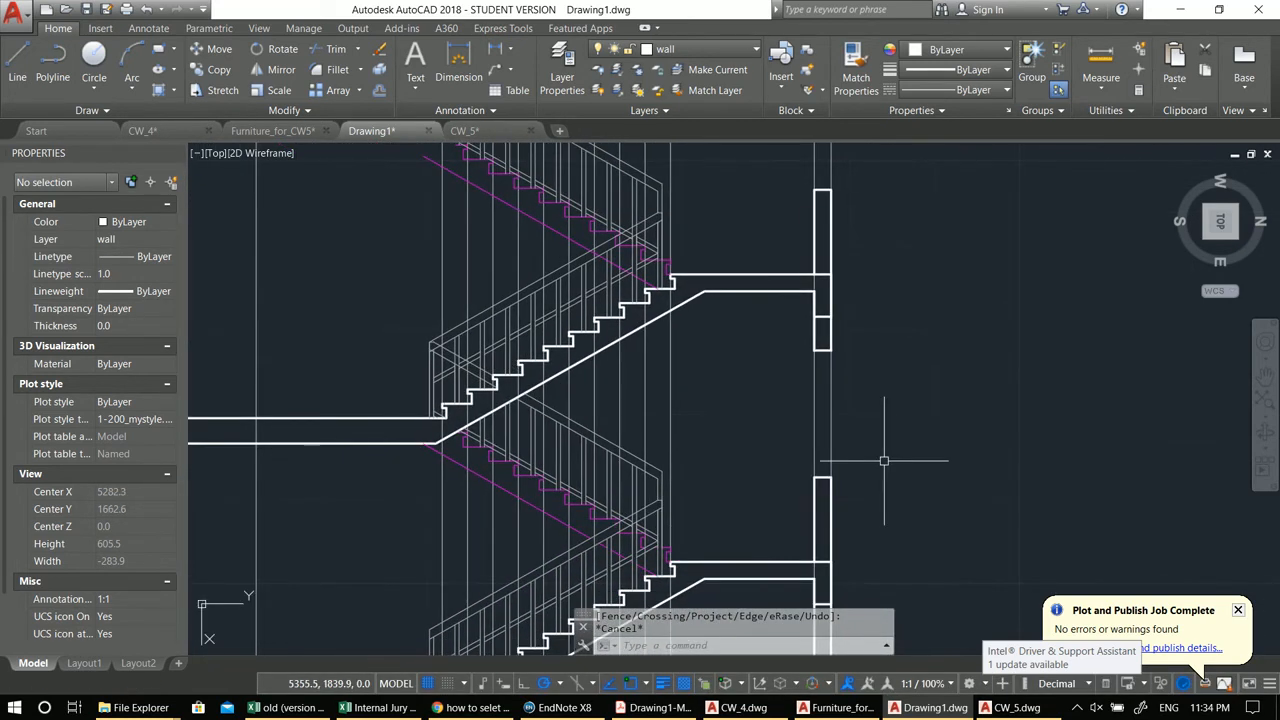
# Step: Set the current layer to Window
pyautogui.moveTo(809, 414); pyautogui.dragTo(825, 402, button='middle')
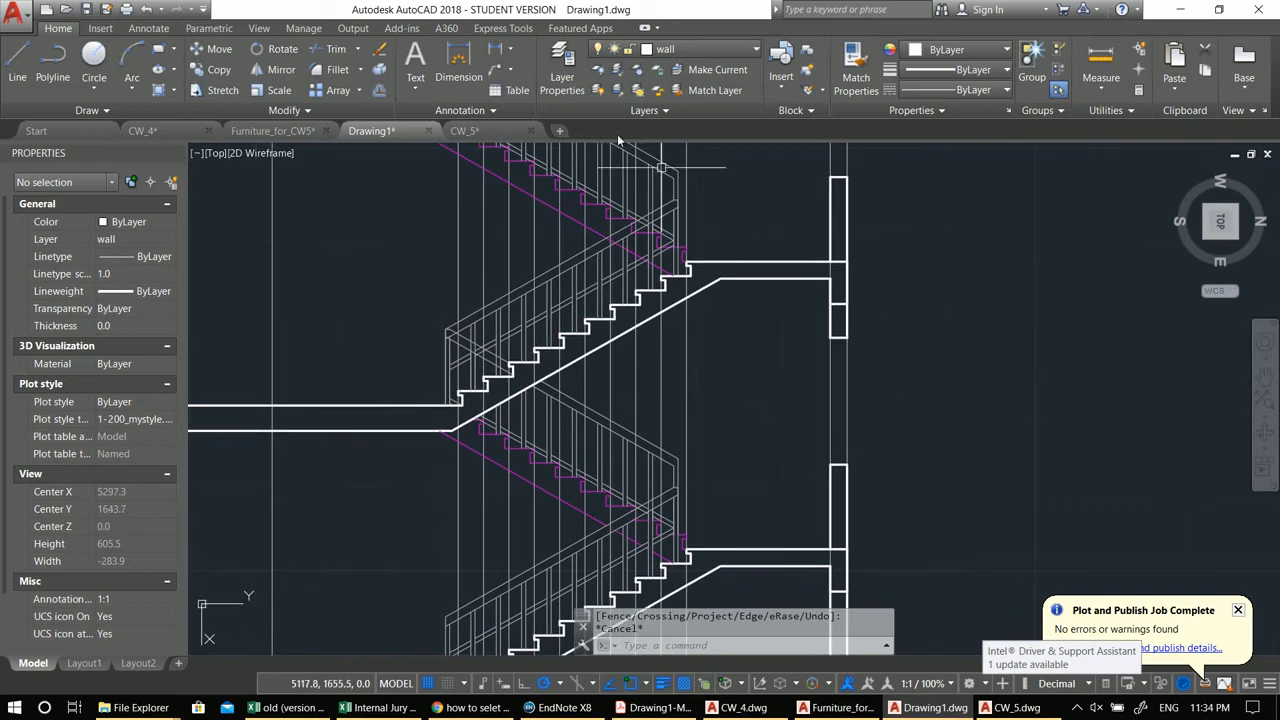
pyautogui.click(680, 49)
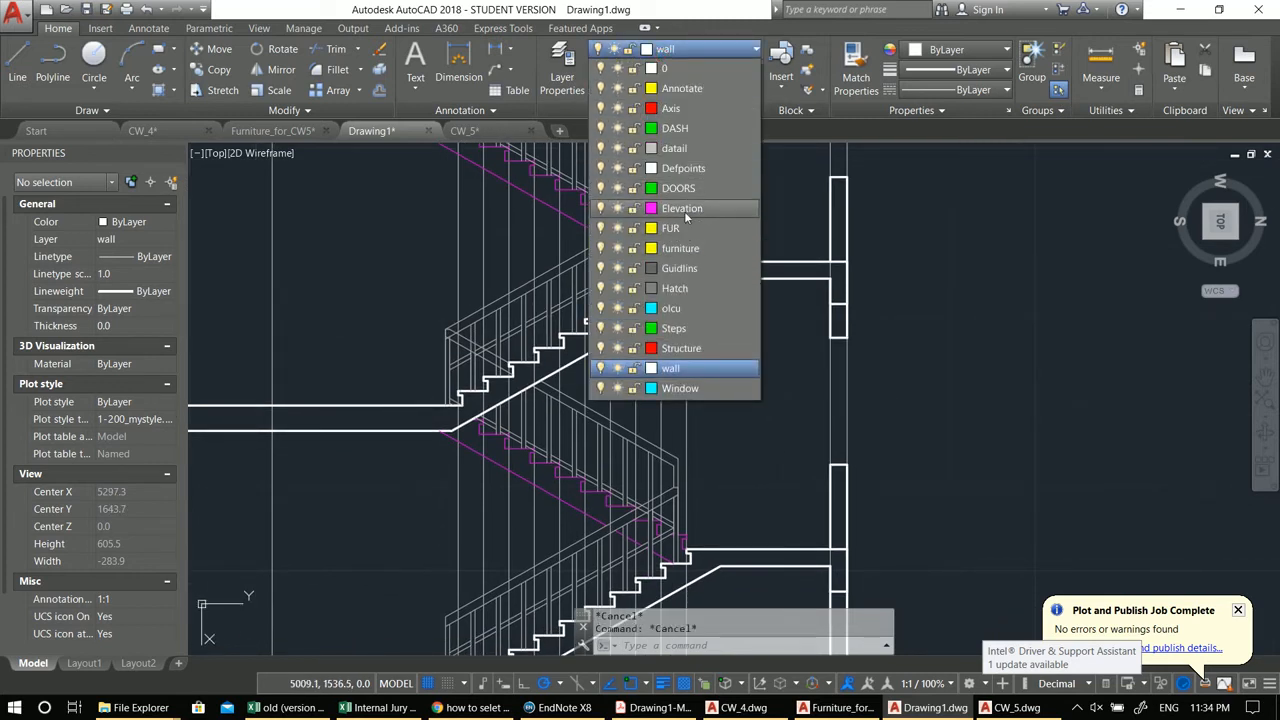
pyautogui.click(680, 388)
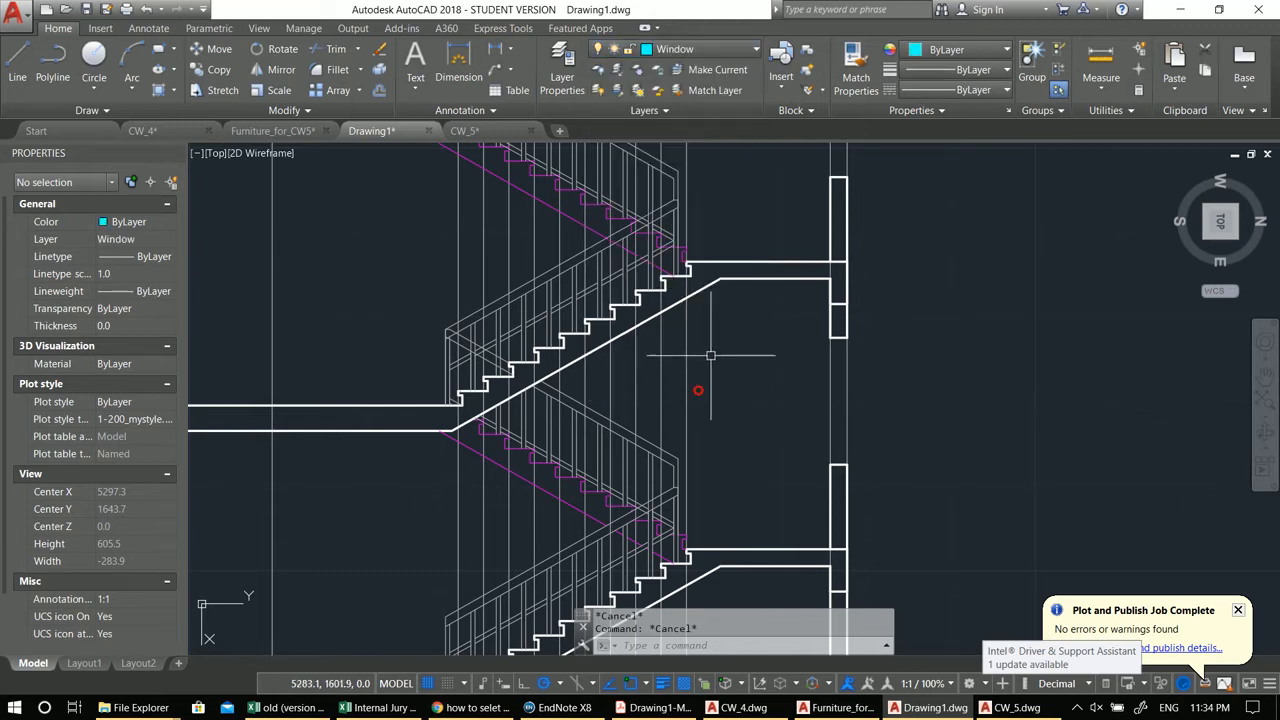
# Step: Copy the window from the floor plan into the section's outer wall below the upper landing
pyautogui.scroll(-4, 785, 288)
pyautogui.moveTo(785, 288); pyautogui.dragTo(809, 508, button='middle')
pyautogui.scroll(-2, 809, 508)
pyautogui.scroll(10, 653, 327)
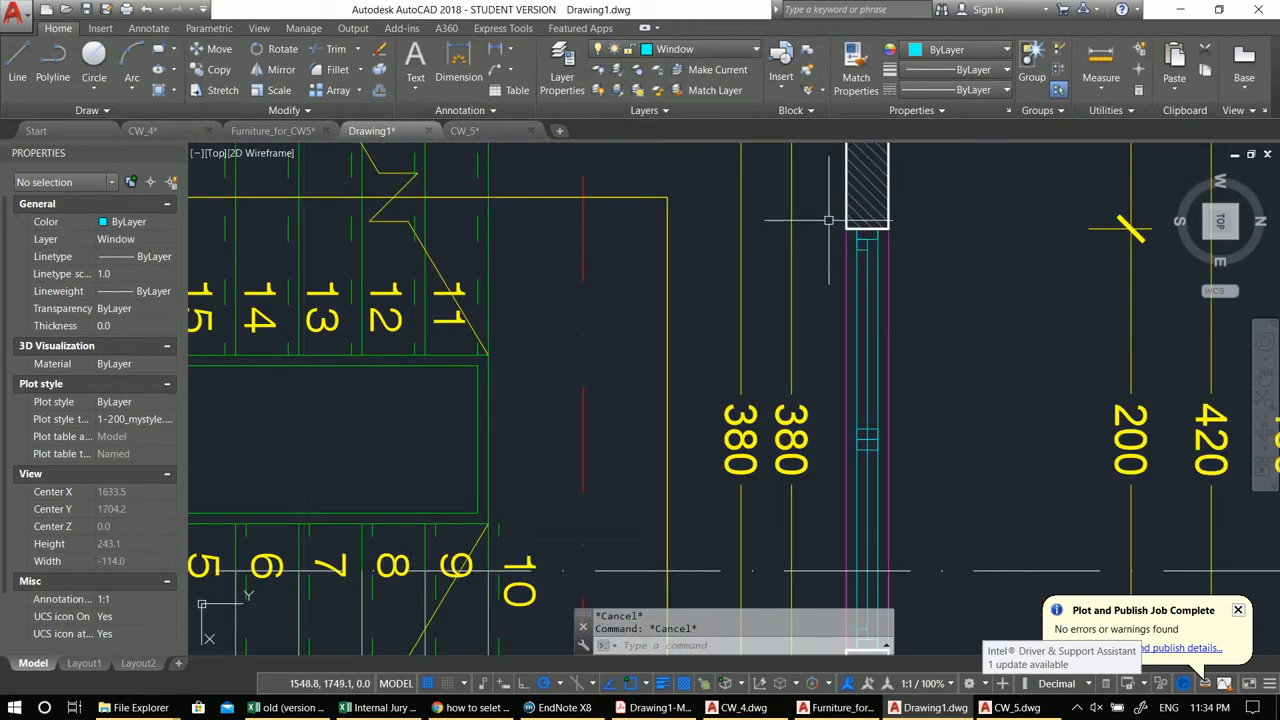
pyautogui.click(828, 220)
pyautogui.scroll(-4, 830, 222)
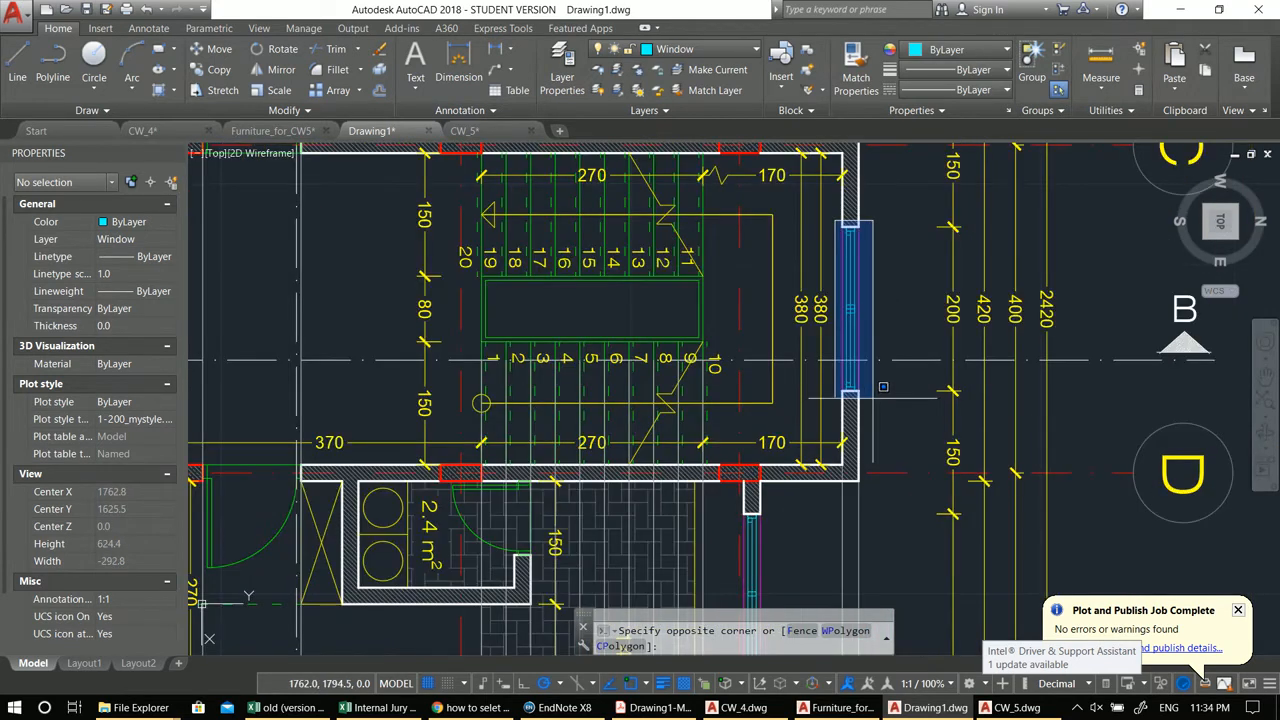
pyautogui.click(883, 386)
pyautogui.moveTo(850, 230); pyautogui.dragTo(838, 254, button='middle')
pyautogui.write('co')
pyautogui.press('Return')
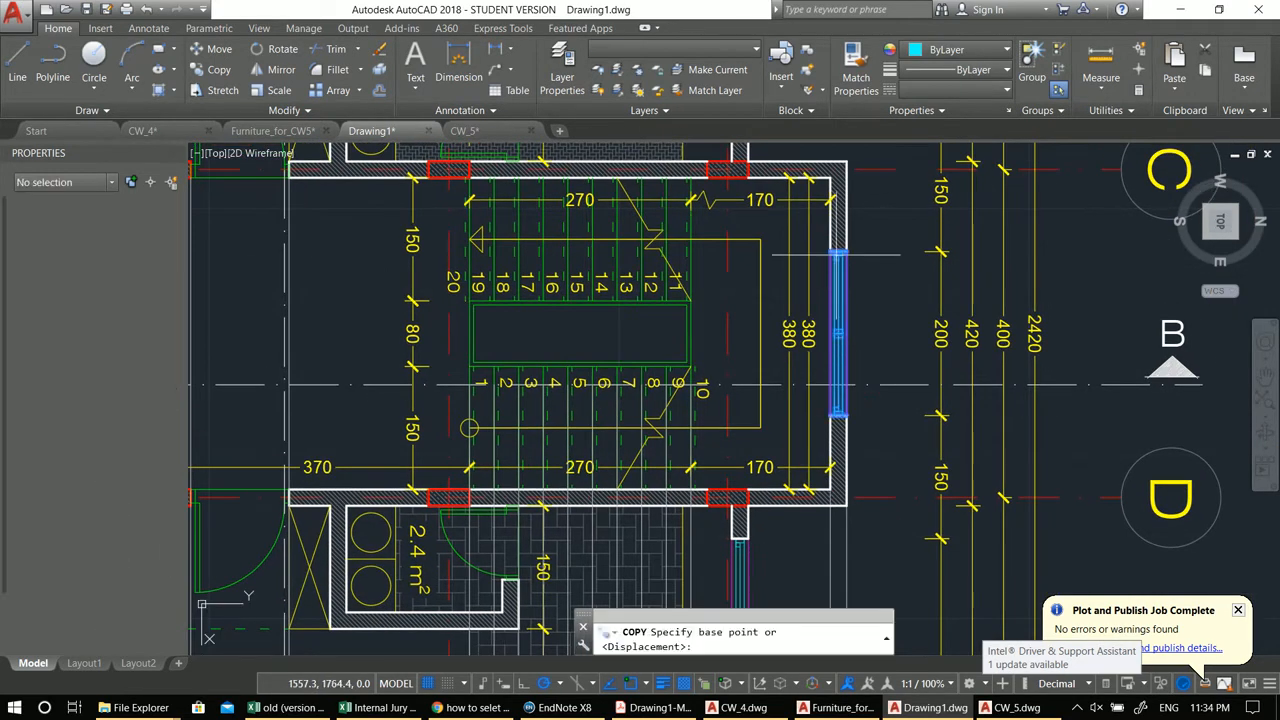
pyautogui.scroll(3, 838, 254)
pyautogui.click(820, 283)
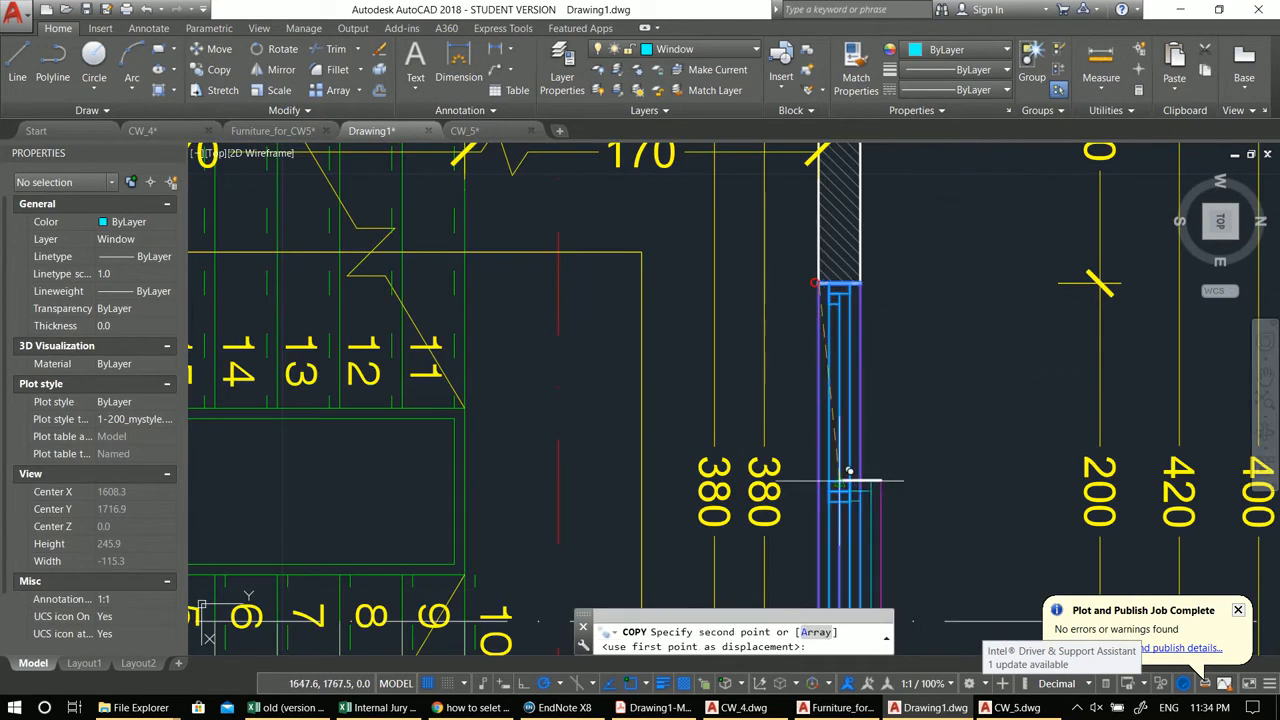
pyautogui.scroll(-6, 821, 282)
pyautogui.scroll(8, 826, 424)
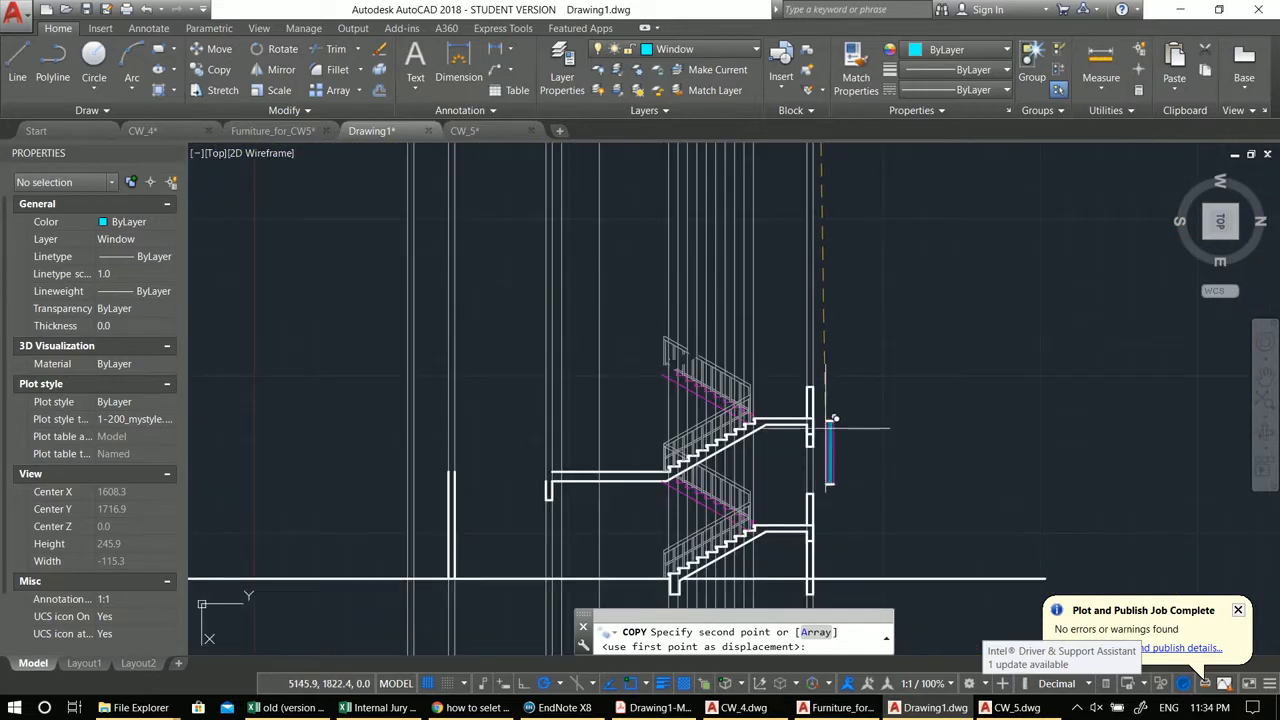
pyautogui.click(751, 418)
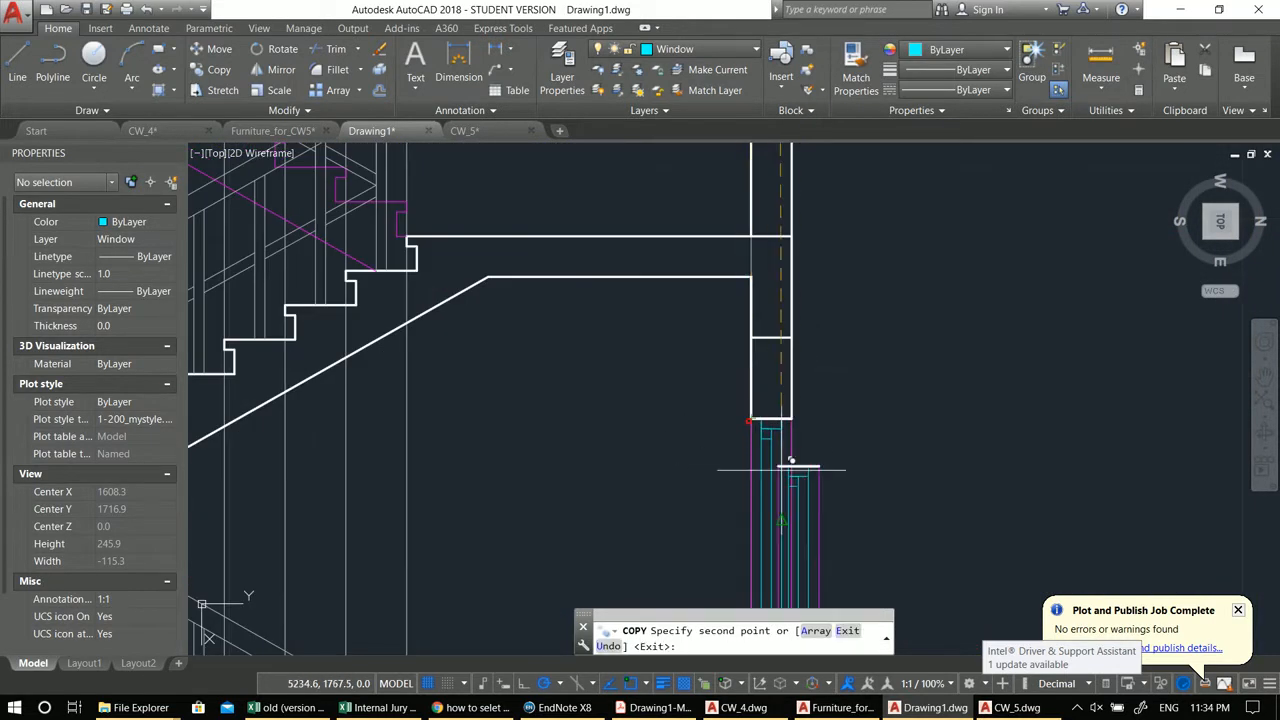
pyautogui.scroll(-3, 783, 466)
pyautogui.scroll(3, 789, 147)
pyautogui.press('Escape')
pyautogui.press('Escape')
# Step: Erase the two stray lines above the copied window in the wall
pyautogui.click(662, 233)
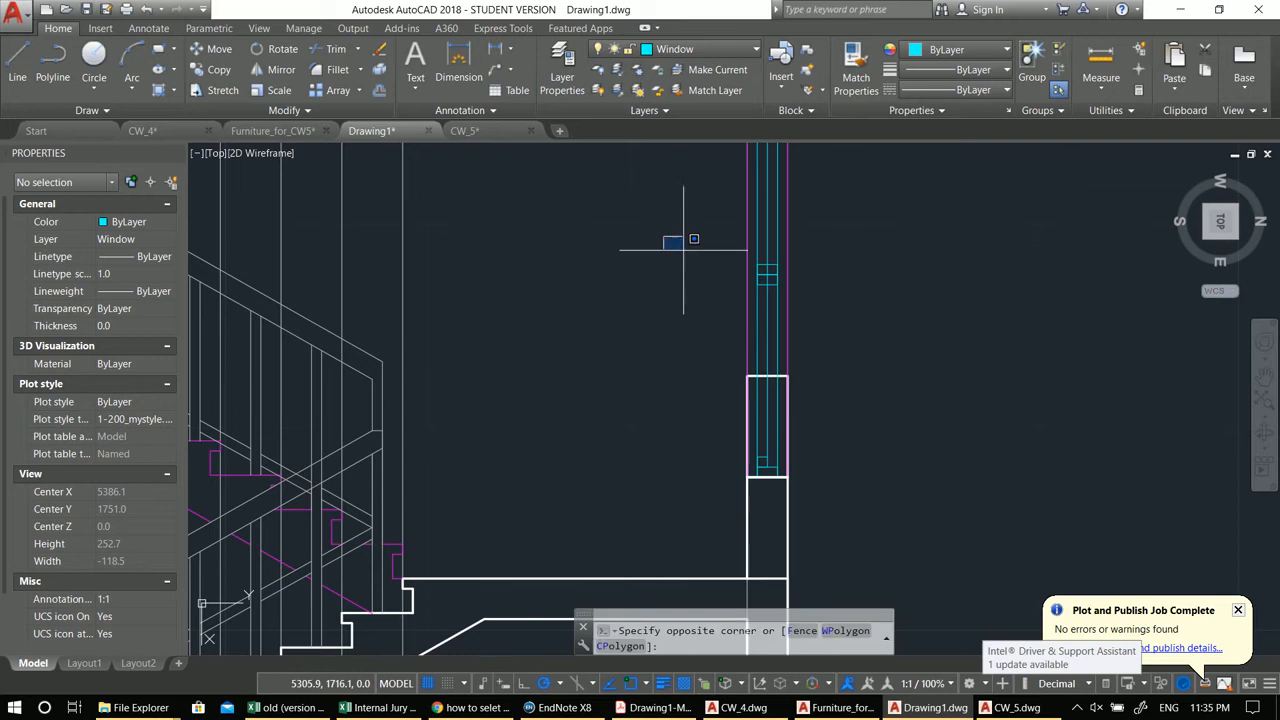
pyautogui.click(826, 307)
pyautogui.moveTo(826, 307); pyautogui.dragTo(810, 318, button='middle')
pyautogui.write('e')
pyautogui.press('Return')
pyautogui.moveTo(729, 274); pyautogui.dragTo(729, 391, button='middle')
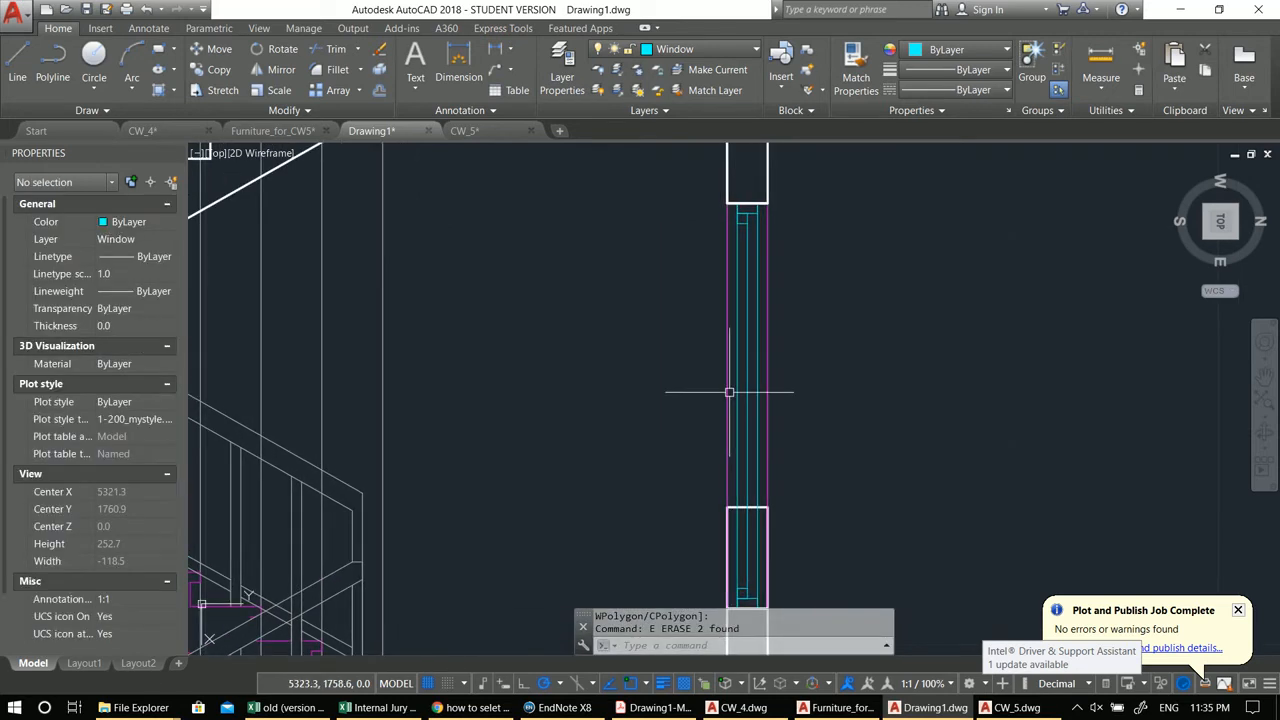
# Step: Stretch the window's lower end up to align with the wall opening
pyautogui.scroll(-4, 766, 245)
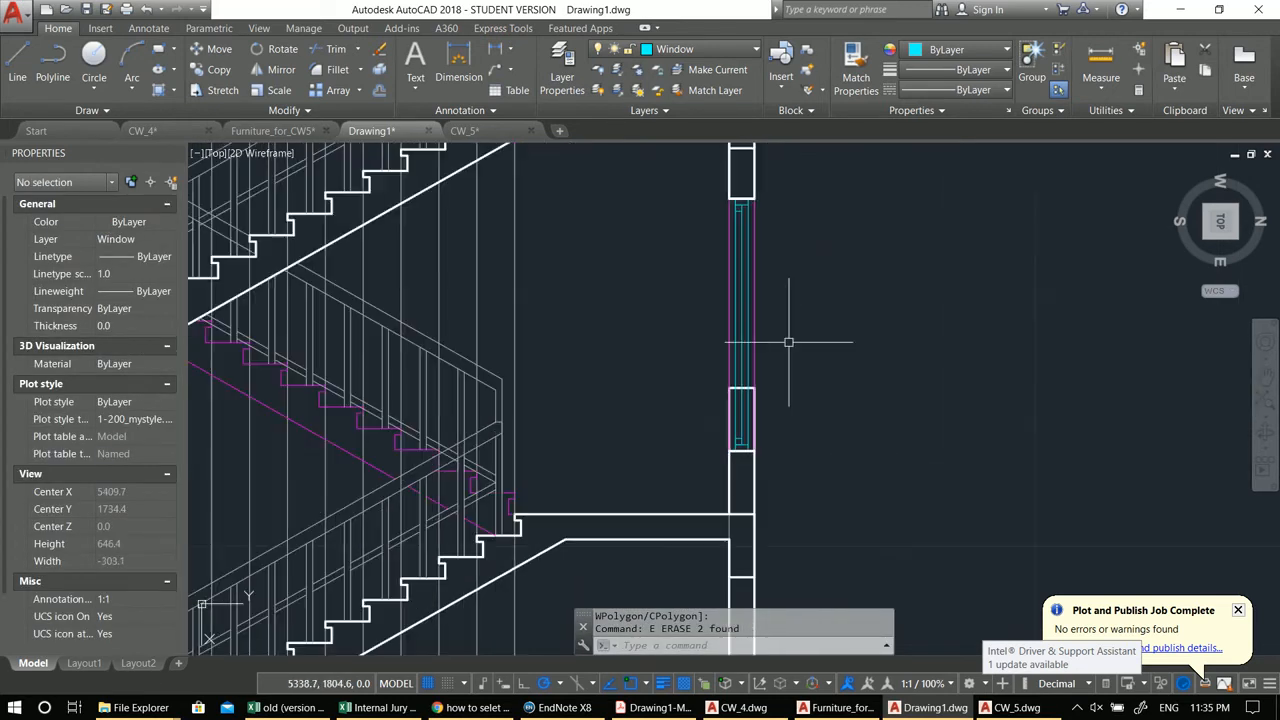
pyautogui.click(747, 326)
pyautogui.press('Escape')
pyautogui.press('Escape')
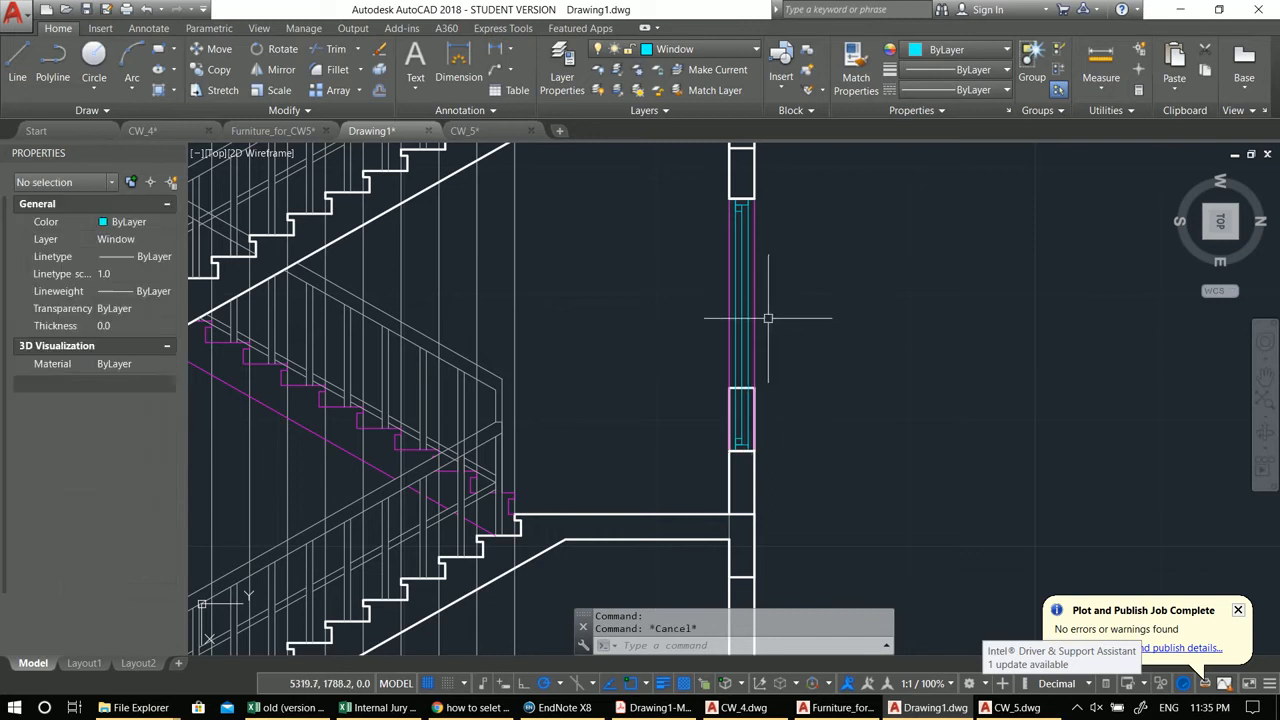
pyautogui.scroll(2, 757, 425)
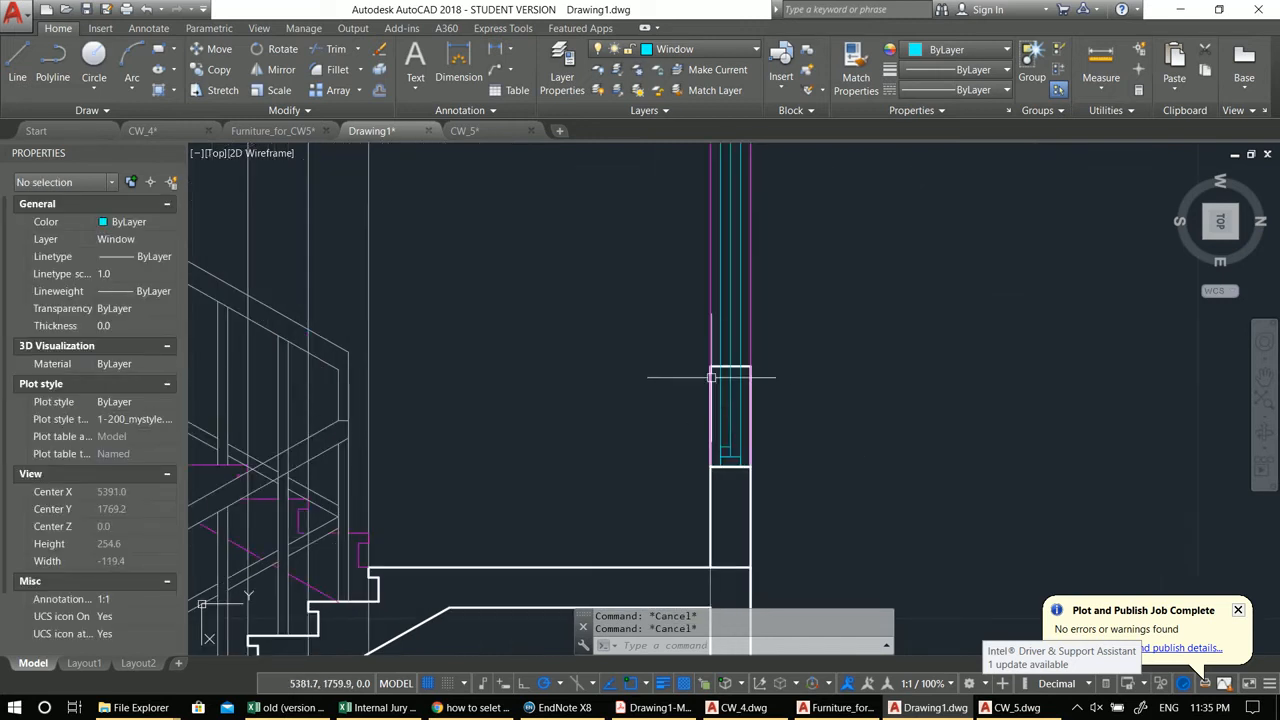
pyautogui.click(798, 486)
pyautogui.click(532, 425)
pyautogui.write('s')
pyautogui.press('Return')
pyautogui.click(750, 467)
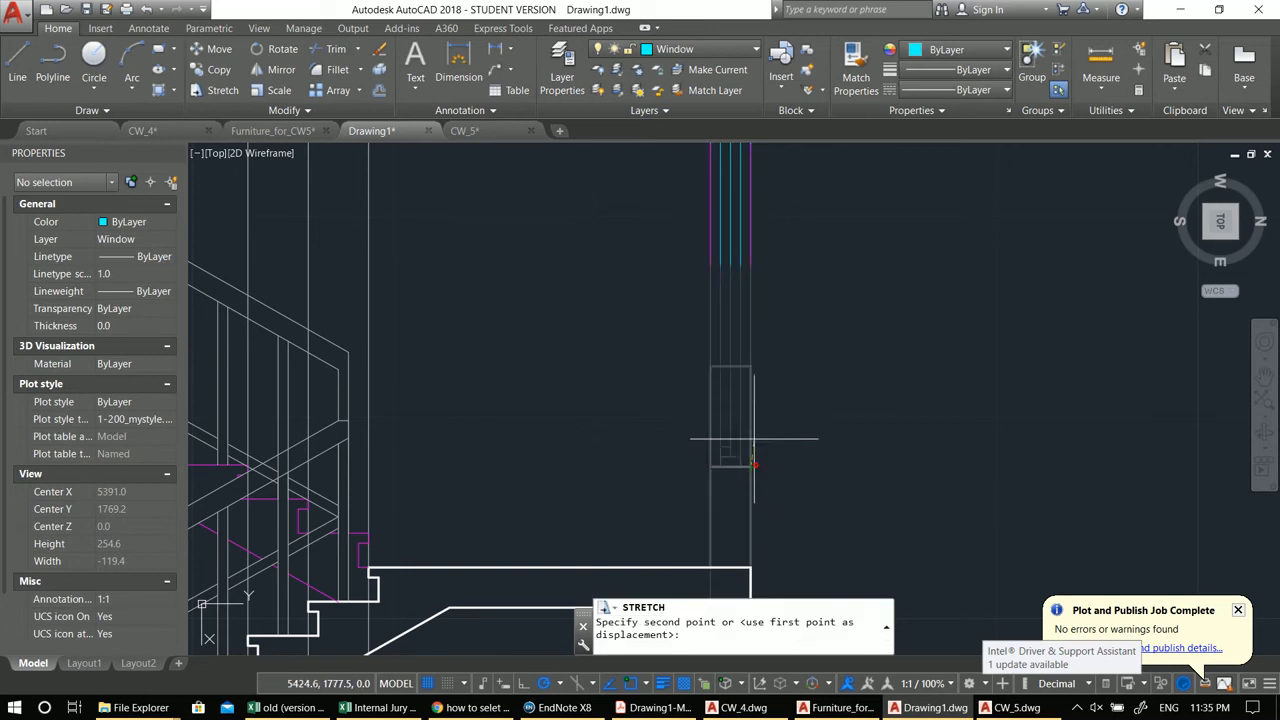
pyautogui.click(751, 367)
pyautogui.moveTo(751, 367); pyautogui.dragTo(705, 514, button='middle')
pyautogui.press('Escape')
pyautogui.press('Escape')
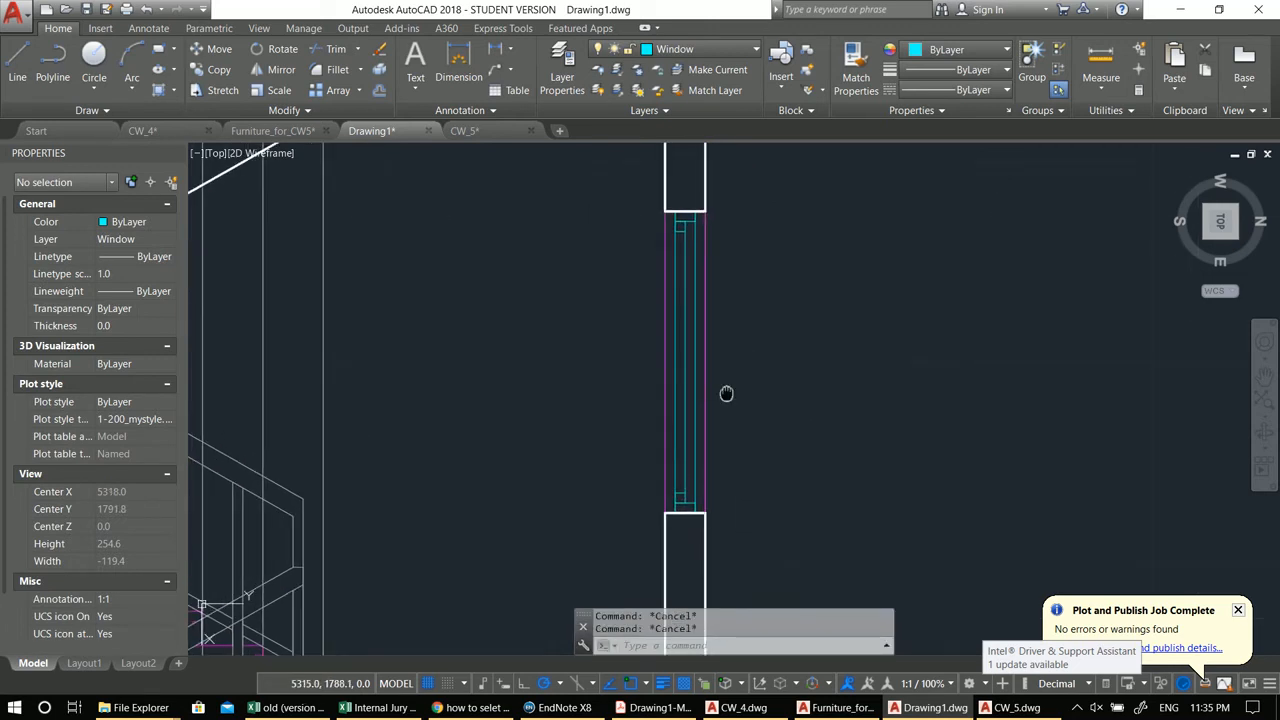
pyautogui.write('pl')
pyautogui.press('Return')
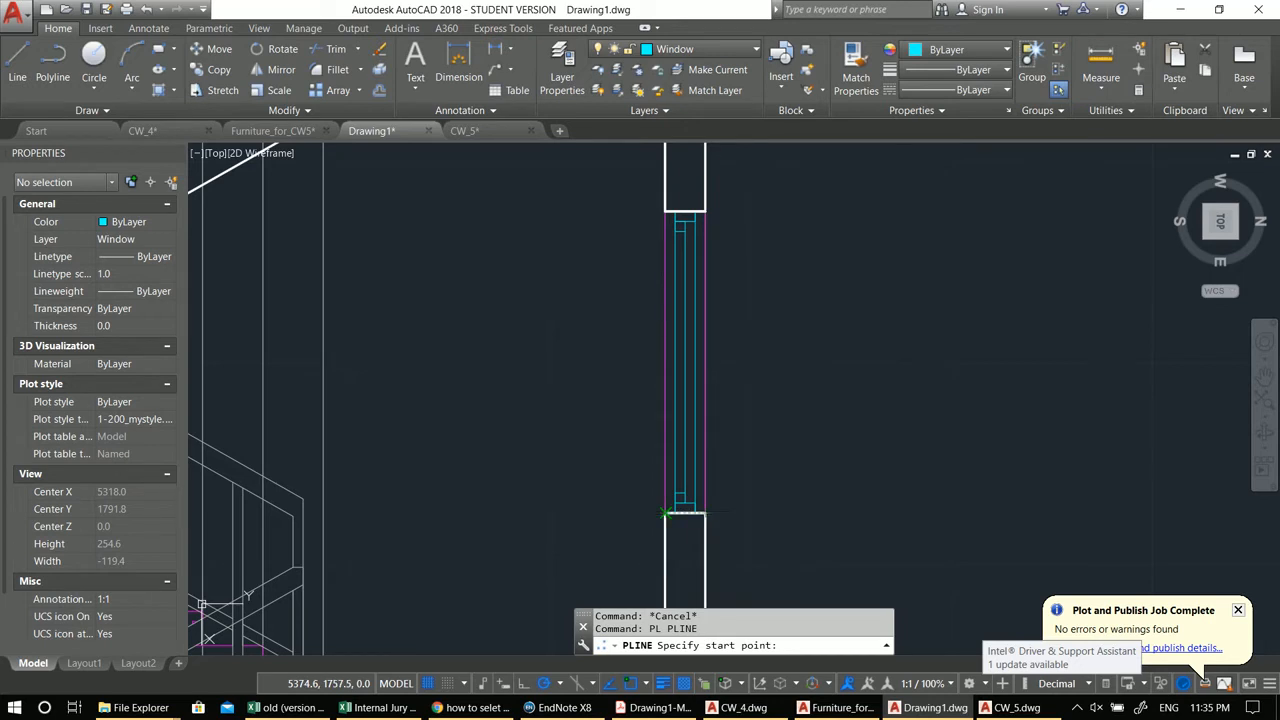
pyautogui.click(665, 514)
pyautogui.press('Escape')
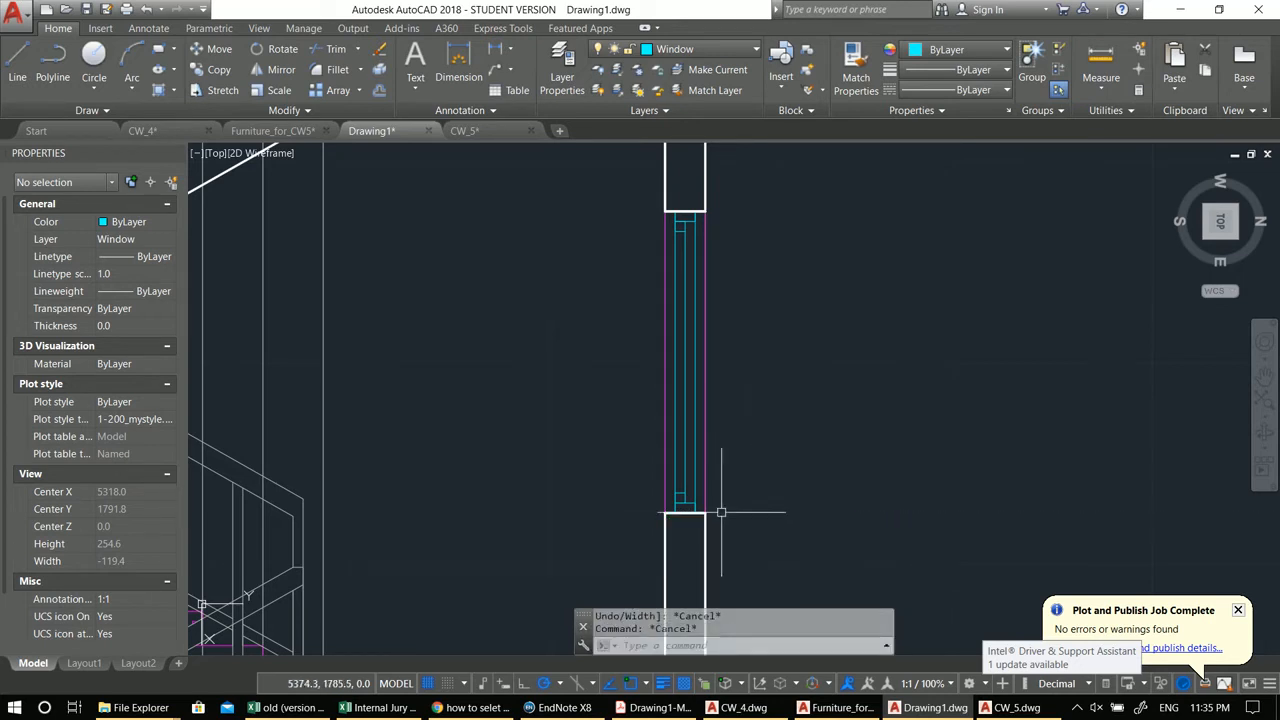
# Step: Move the window's lower sill lines 10 units
pyautogui.click(757, 526)
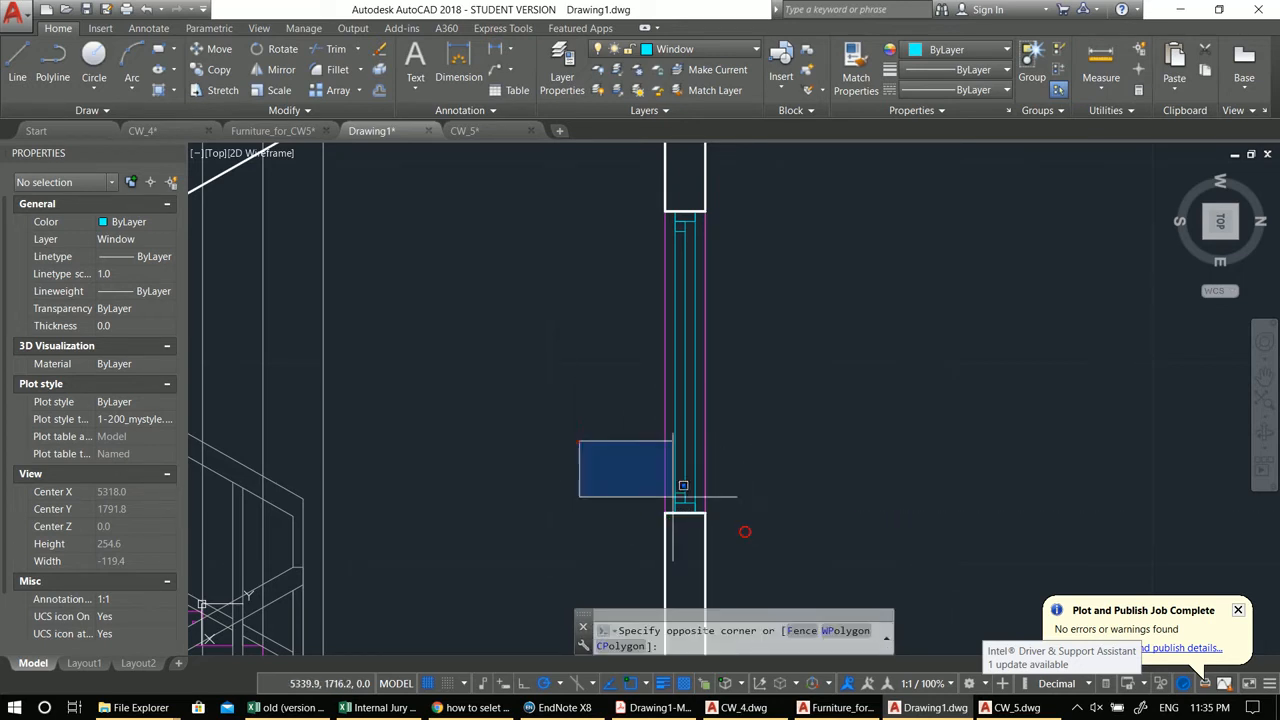
pyautogui.click(579, 441)
pyautogui.write('m')
pyautogui.press('space')
pyautogui.click(791, 492)
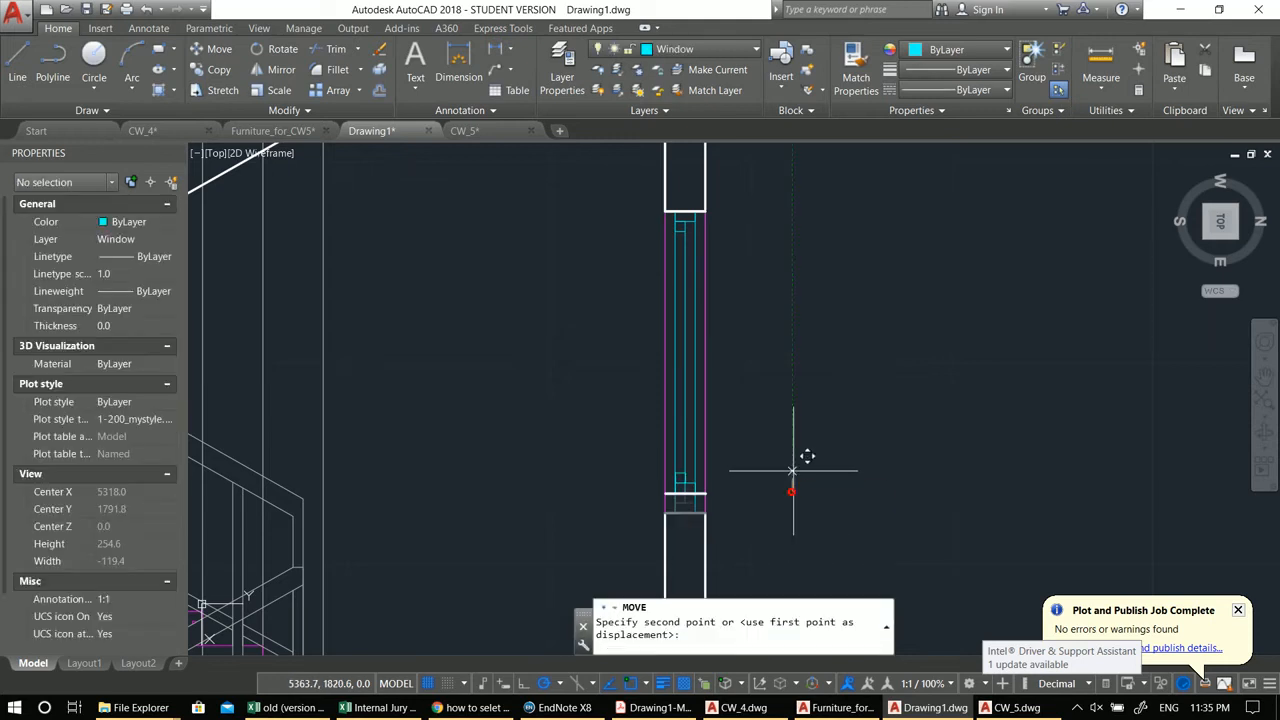
pyautogui.write('10')
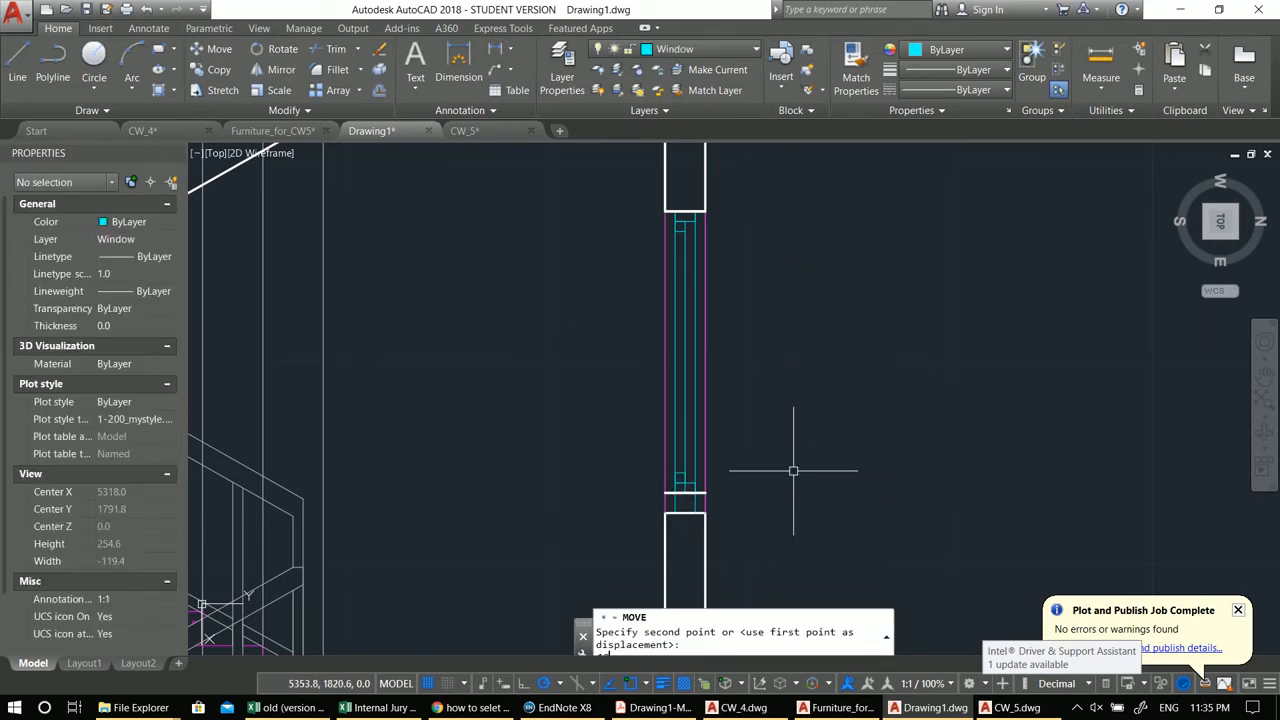
pyautogui.press('Return')
# Step: Trim the wall and window lines overlapping at the window's lower edge
pyautogui.write('tr')
pyautogui.press('space')
pyautogui.press('space')
pyautogui.click(720, 504)
pyautogui.moveTo(676, 514); pyautogui.dragTo(655, 514, button='middle')
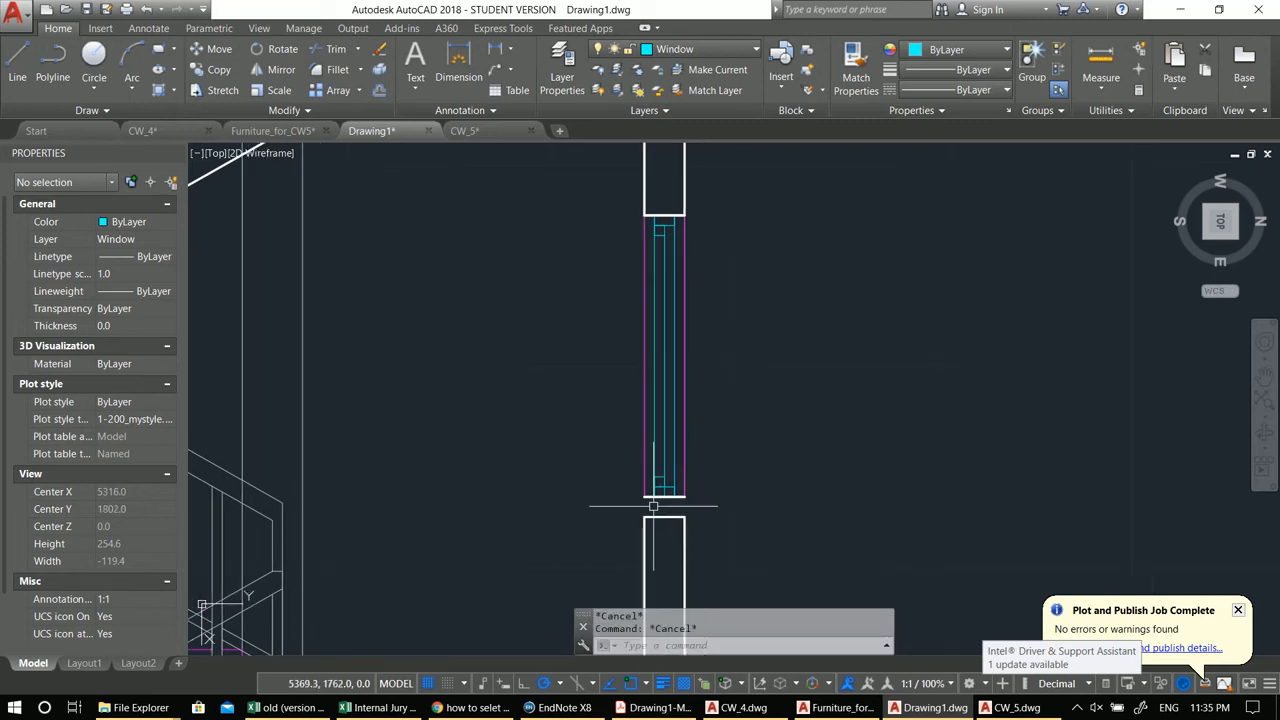
pyautogui.press('Escape')
# Step: Start a polyline at the window's lower corner to close the sill outline
pyautogui.write('pl')
pyautogui.press('space')
pyautogui.click(645, 497)
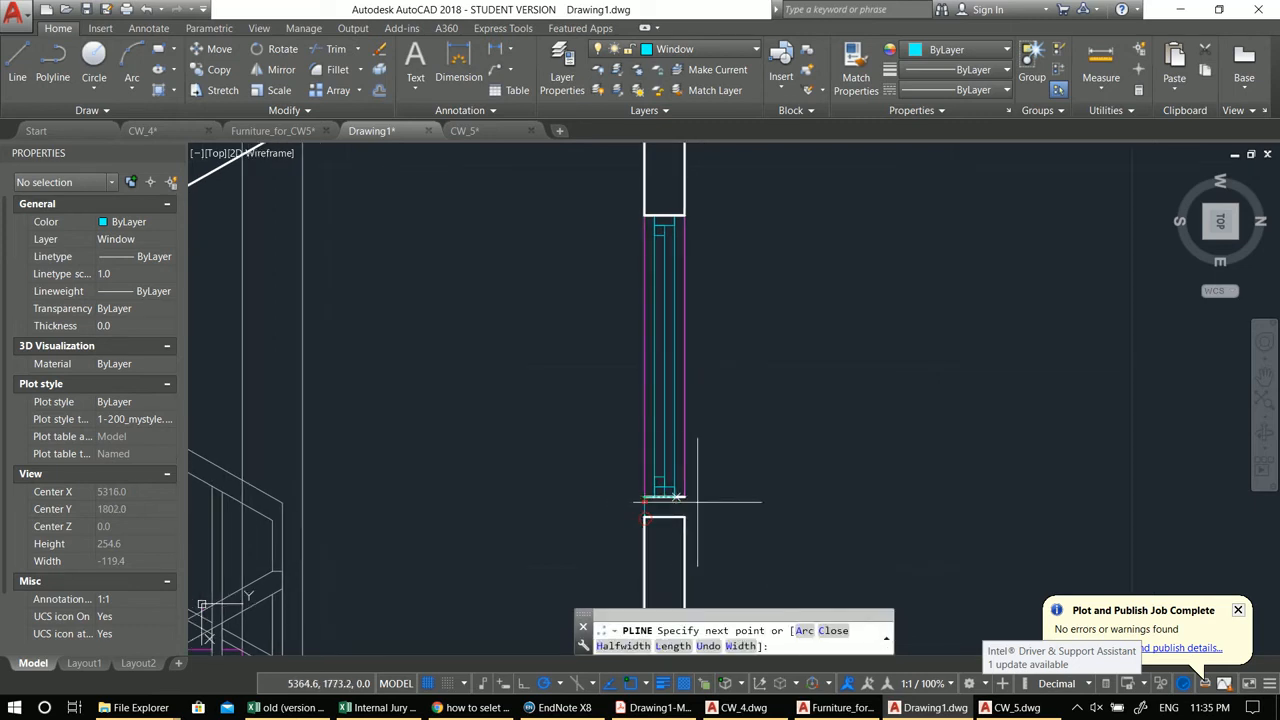
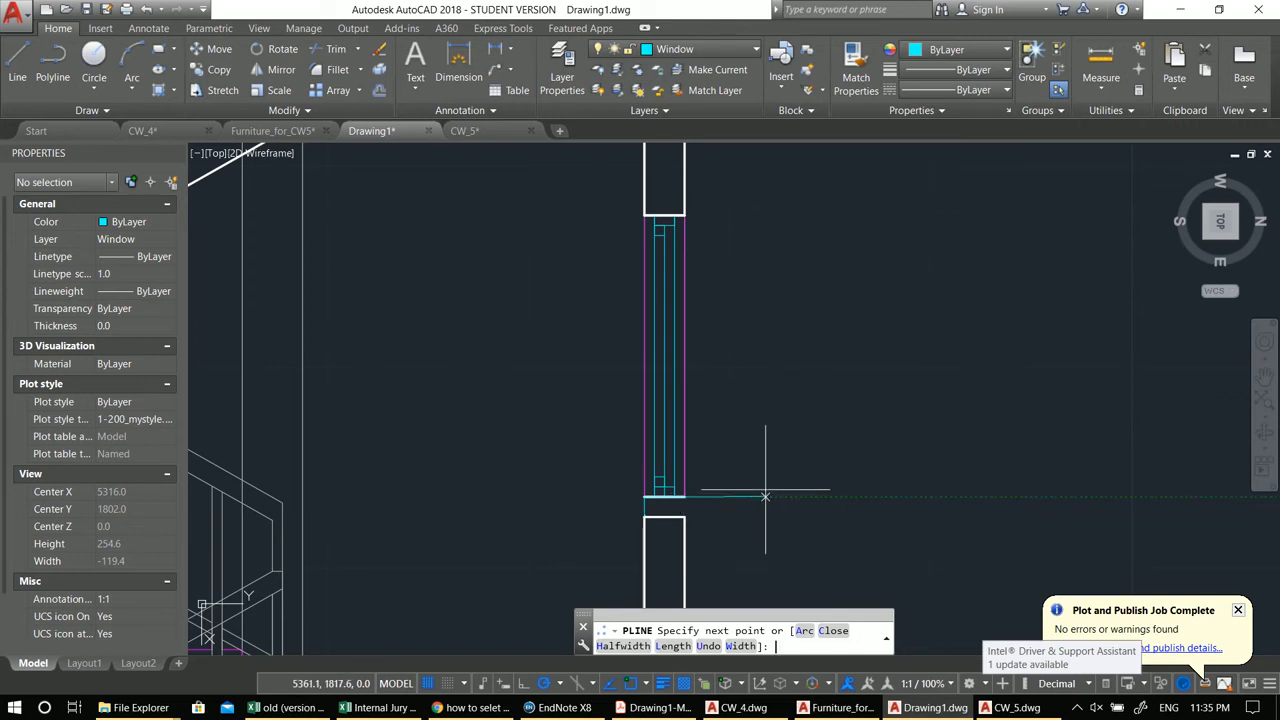
# Step: Finish the window sill polyline back at the wall face
pyautogui.click(725, 517)
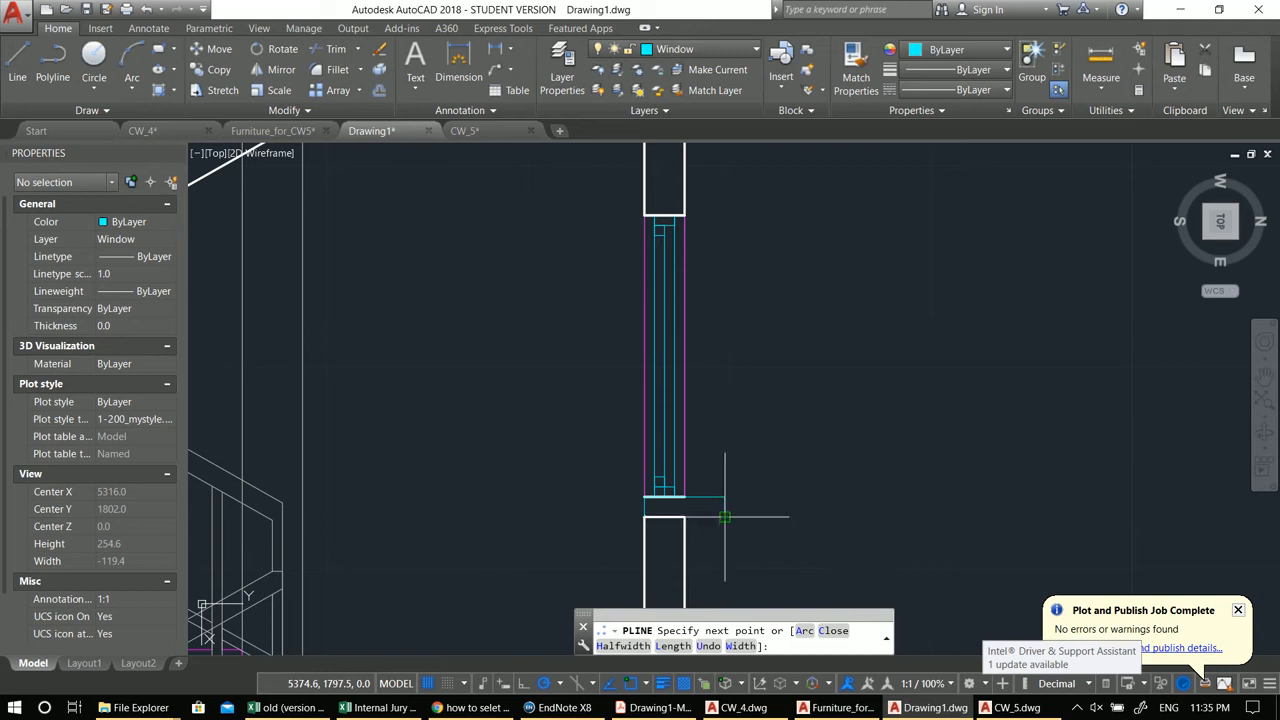
pyautogui.scroll(2, 685, 517)
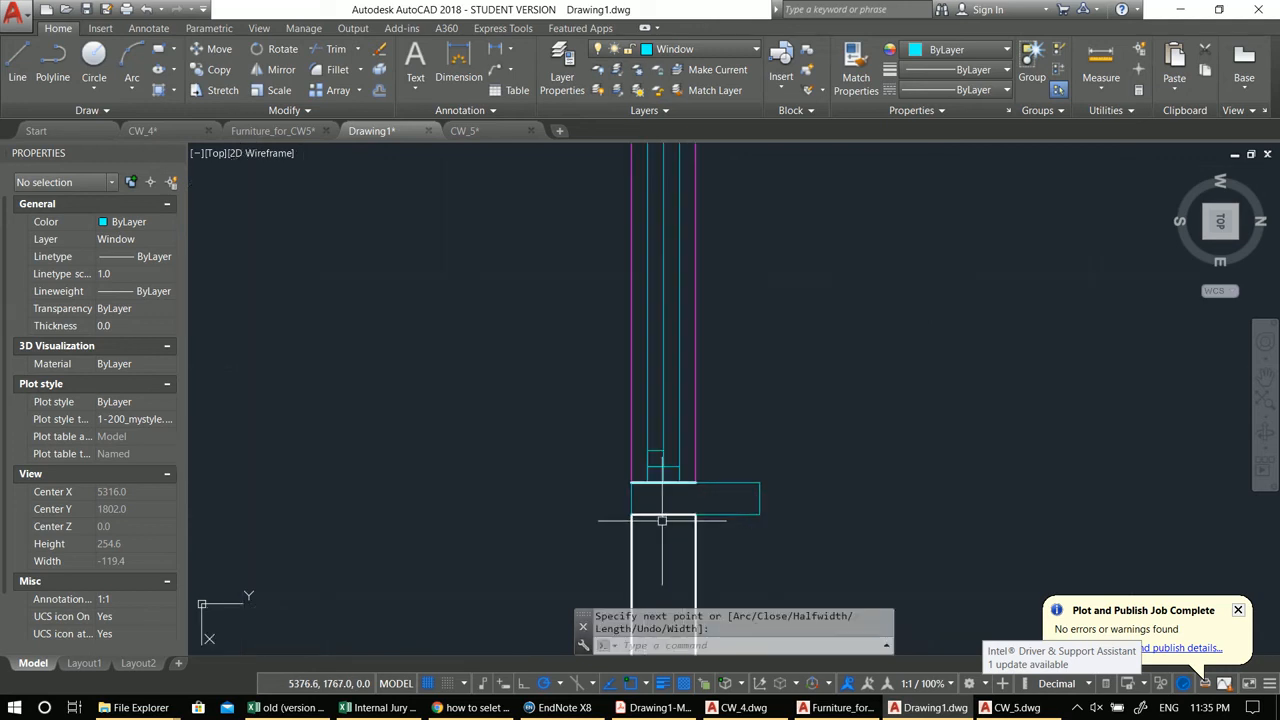
pyautogui.write('ma')
pyautogui.press('Return')
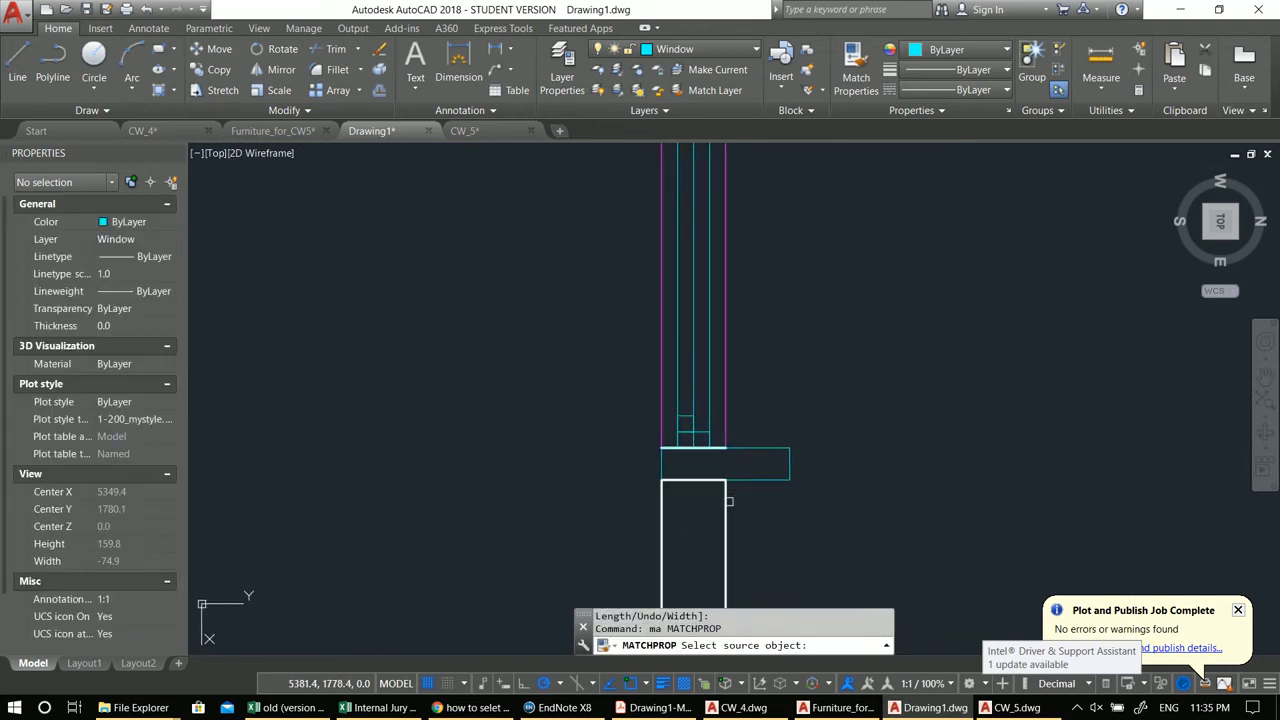
pyautogui.click(725, 425)
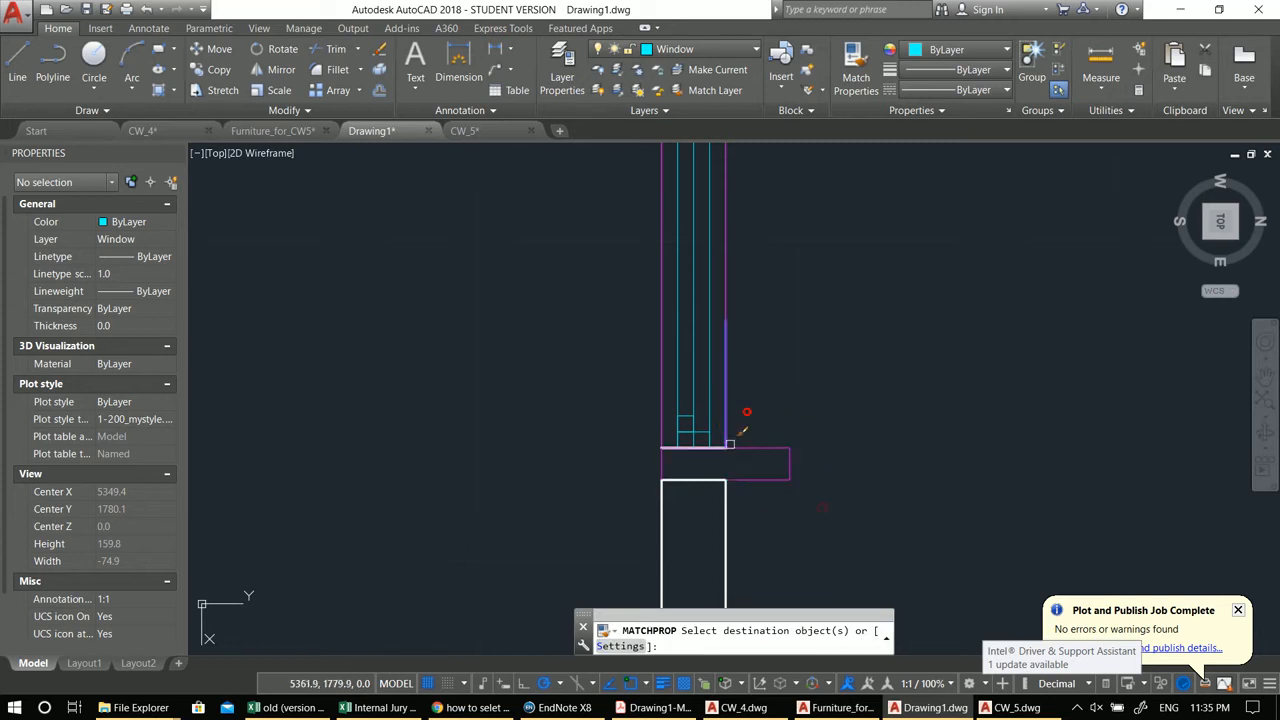
pyautogui.click(745, 464)
pyautogui.click(643, 447)
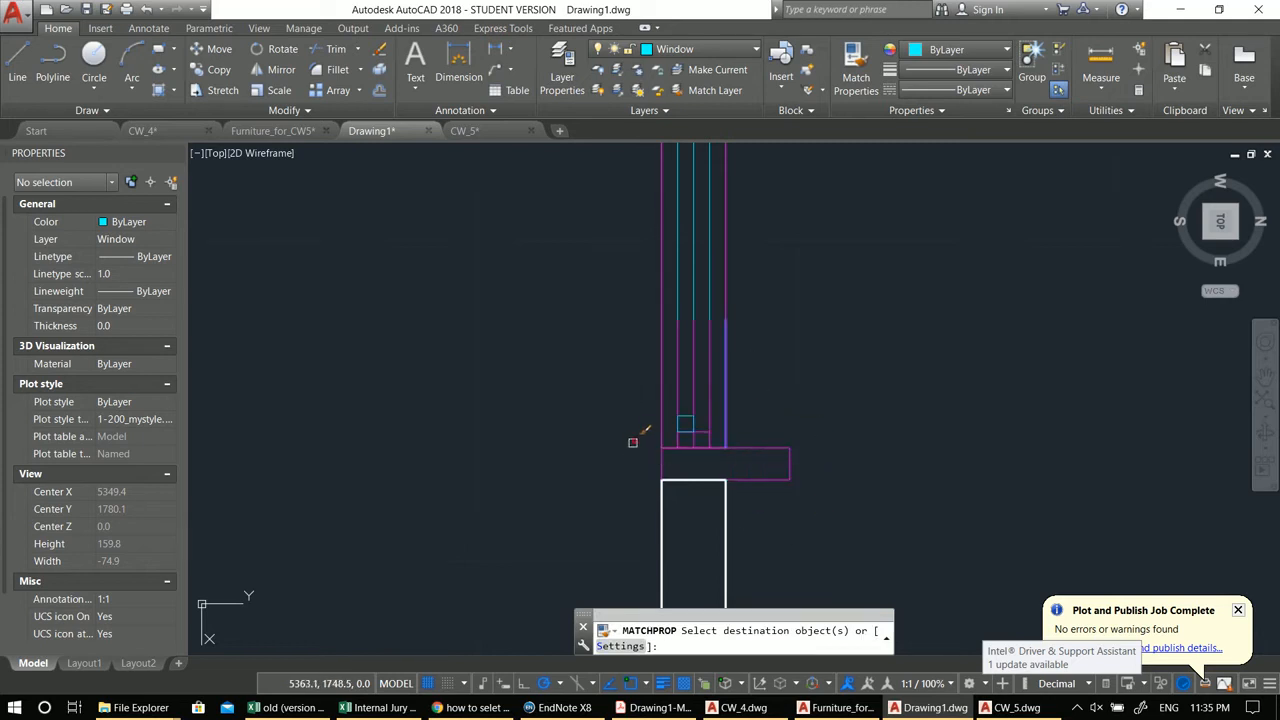
pyautogui.scroll(-2, 633, 450)
pyautogui.press('Escape')
pyautogui.press('Escape')
pyautogui.hotkey('ctrl', 'z')
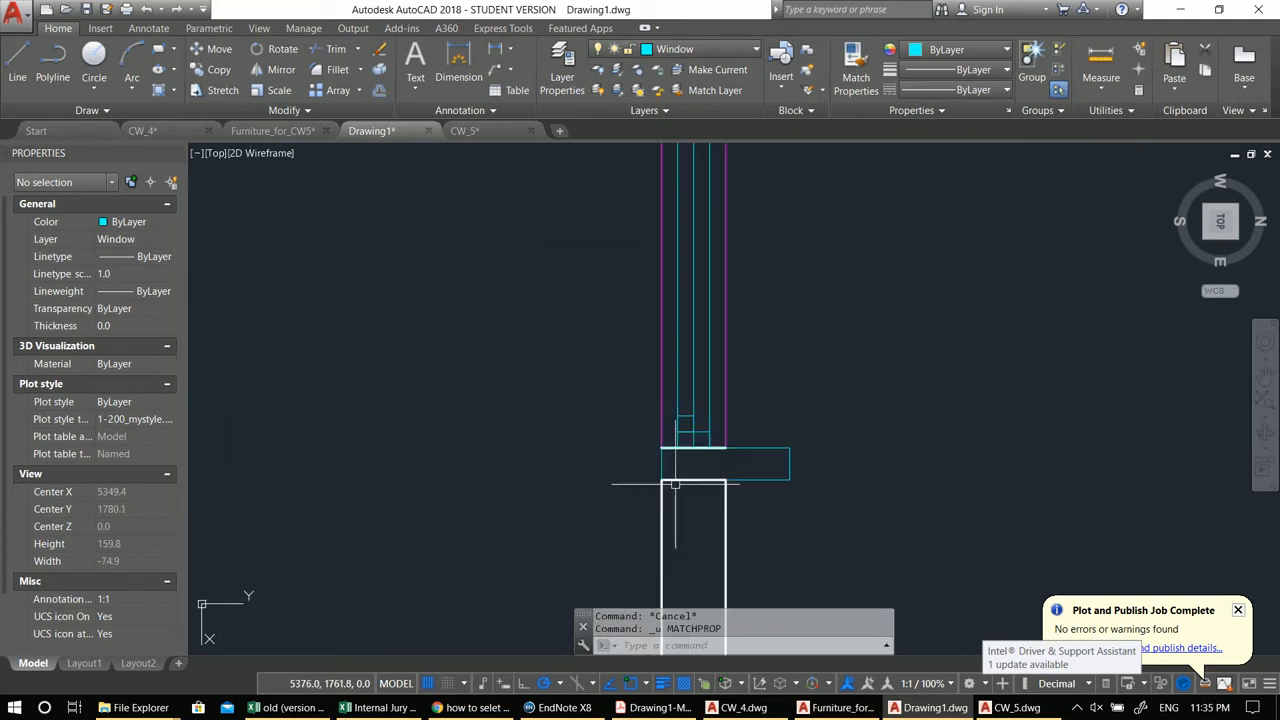
# Step: Match the window sill outline's properties to the wall lines
pyautogui.write('ma')
pyautogui.press('Return')
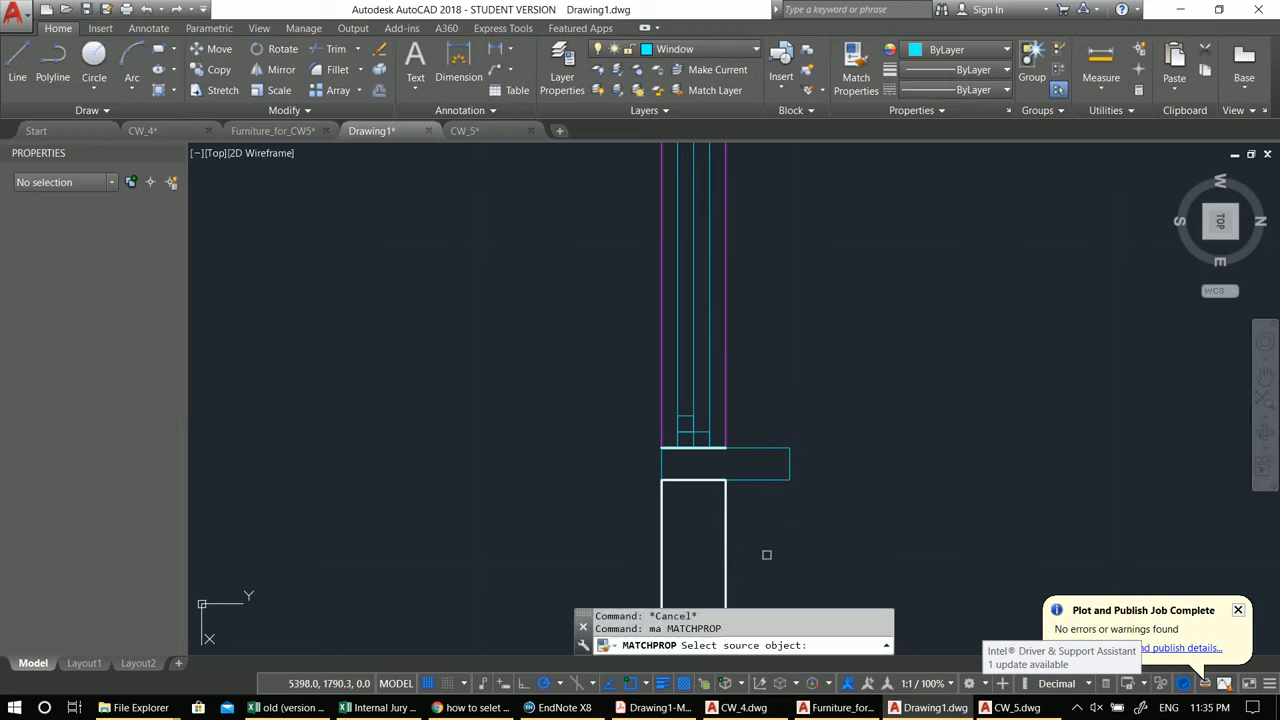
pyautogui.click(726, 515)
pyautogui.click(824, 516)
pyautogui.click(746, 397)
pyautogui.press('Escape')
pyautogui.scroll(-3, 742, 400)
pyautogui.moveTo(677, 449); pyautogui.dragTo(699, 480, button='middle')
pyautogui.scroll(2, 758, 354)
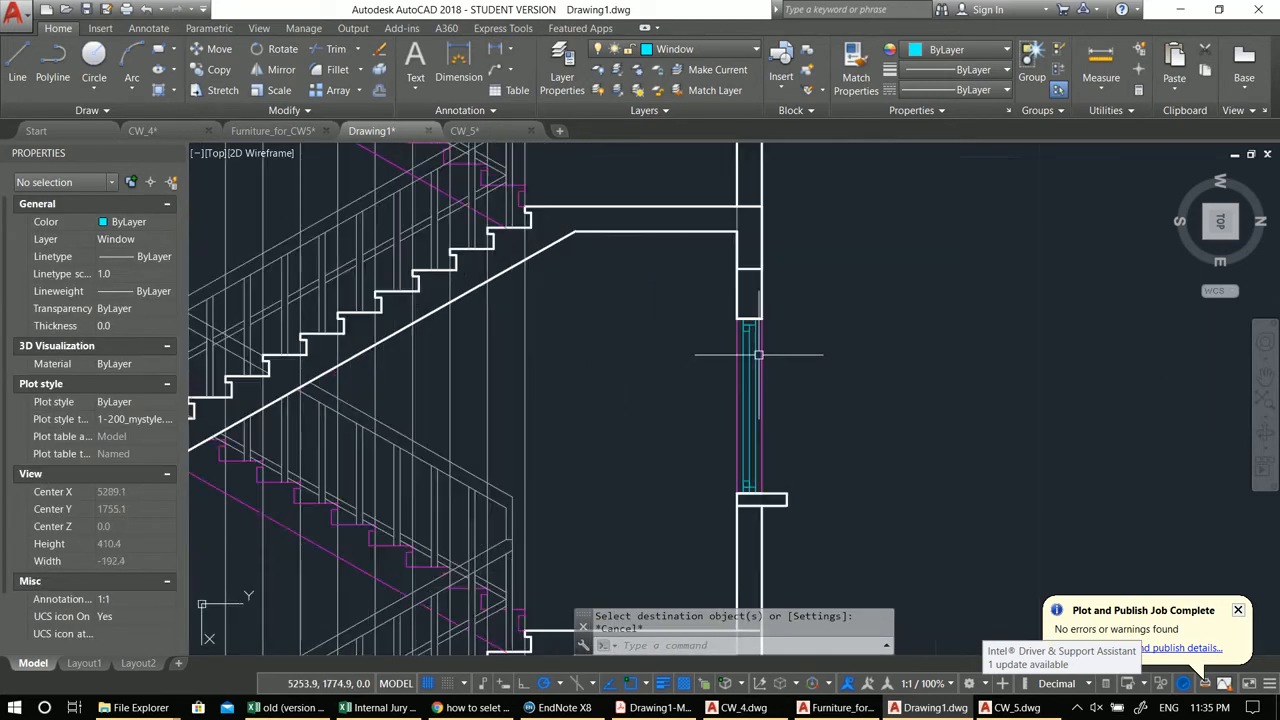
pyautogui.scroll(-4, 776, 421)
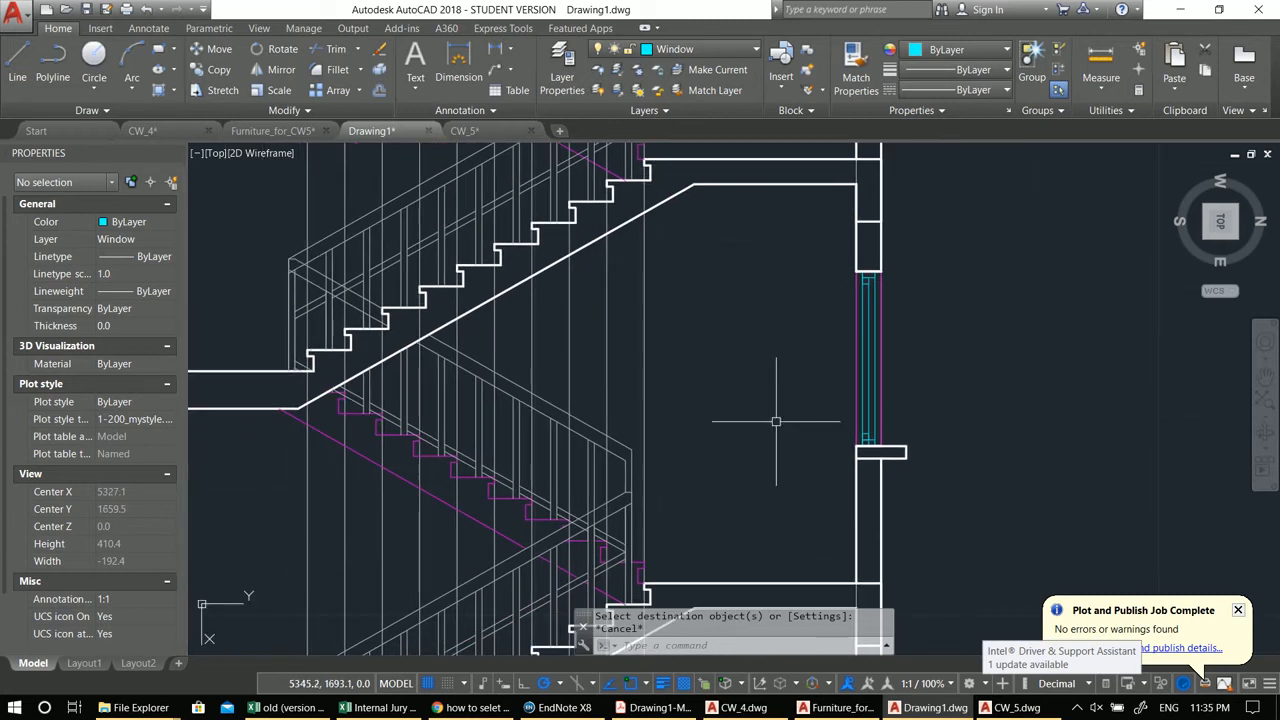
pyautogui.moveTo(708, 431); pyautogui.dragTo(742, 432, button='middle')
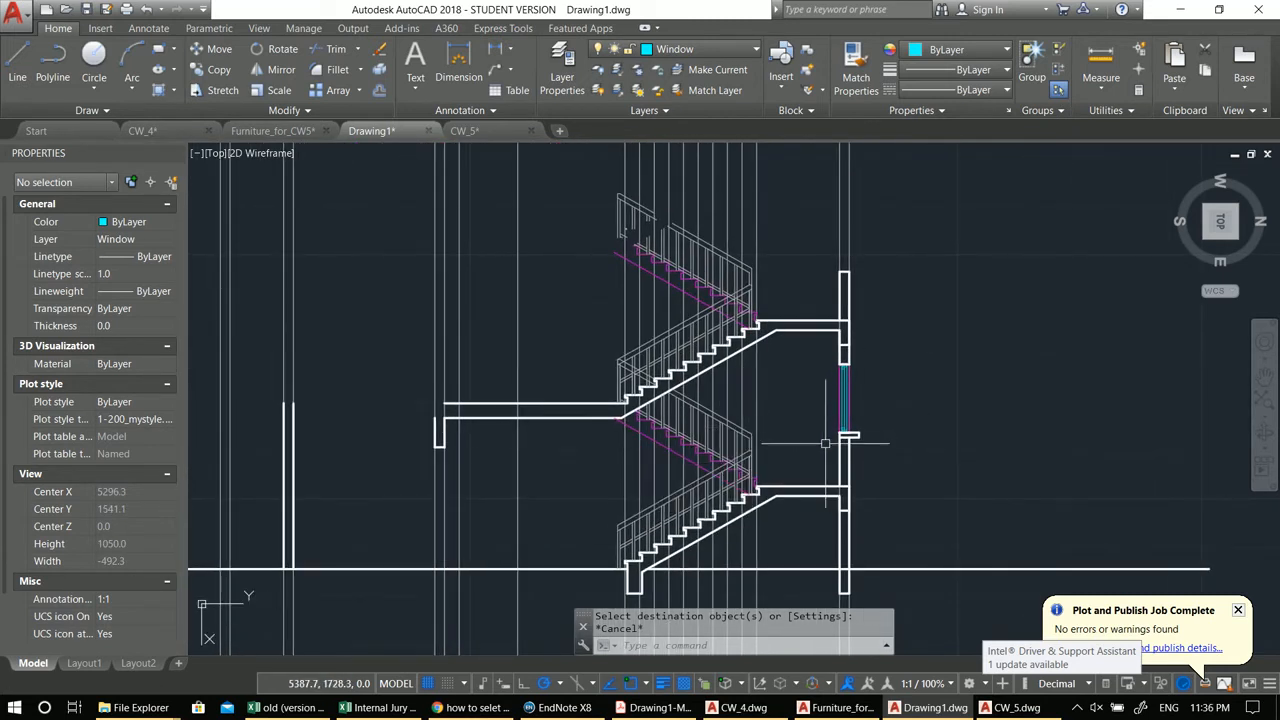
# Step: On the DOORS layer, draw a three-sided door outline polyline from the ground line beneath the lower landing
pyautogui.moveTo(825, 443); pyautogui.dragTo(933, 398, button='middle')
pyautogui.press('Escape')
pyautogui.press('Escape')
pyautogui.moveTo(650, 491); pyautogui.dragTo(715, 498, button='middle')
pyautogui.write('pl')
pyautogui.press('Return')
pyautogui.click(690, 49)
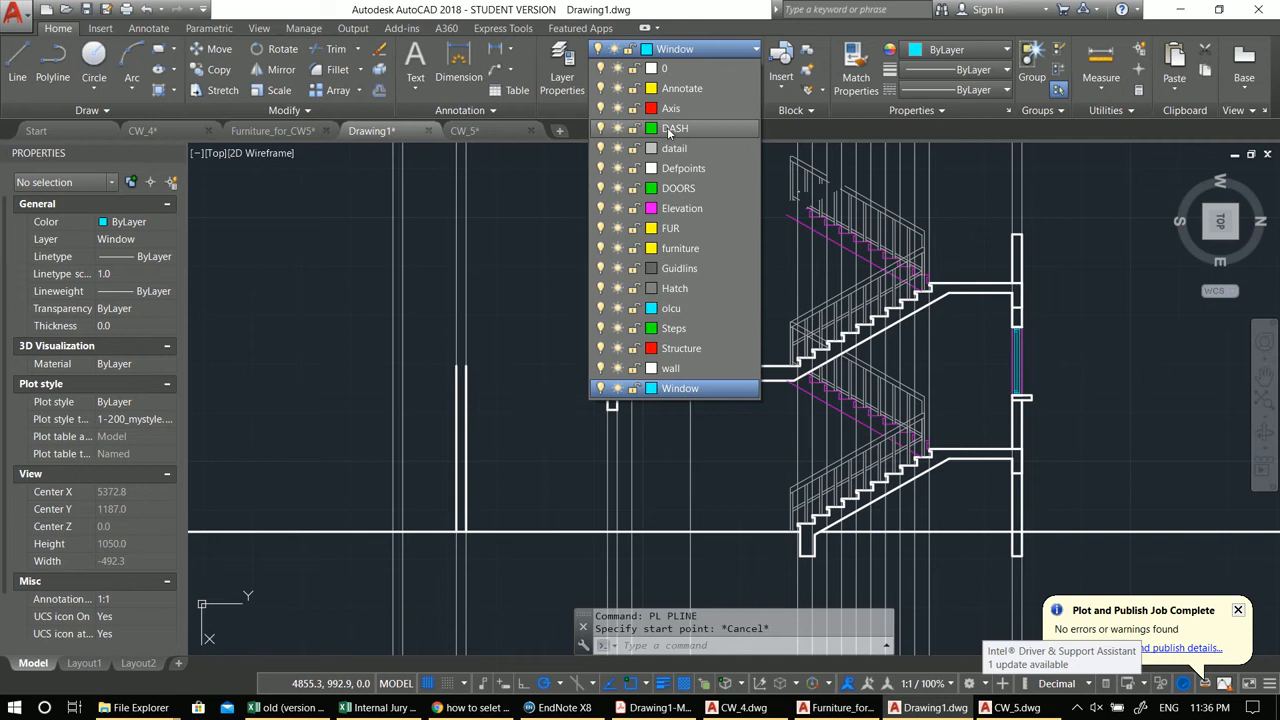
pyautogui.click(678, 188)
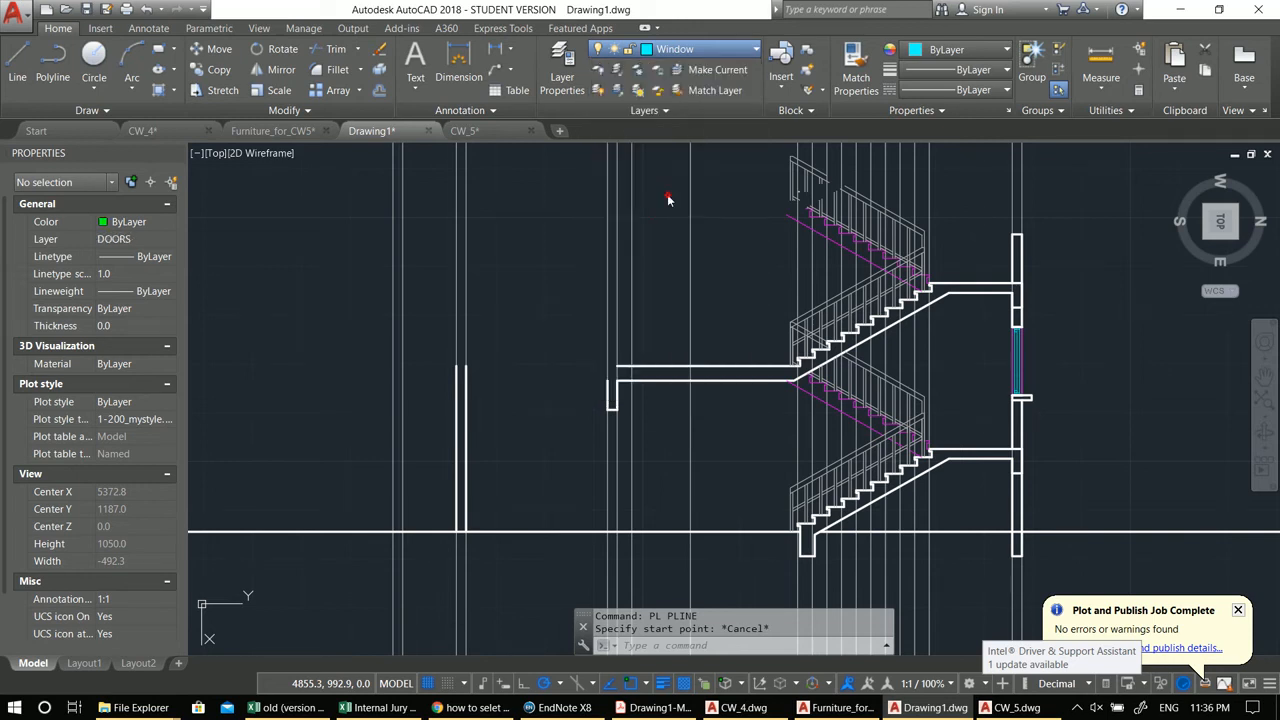
pyautogui.press('Escape')
pyautogui.press('Escape')
pyautogui.moveTo(703, 443); pyautogui.dragTo(743, 423, button='middle')
pyautogui.write('pl')
pyautogui.press('Return')
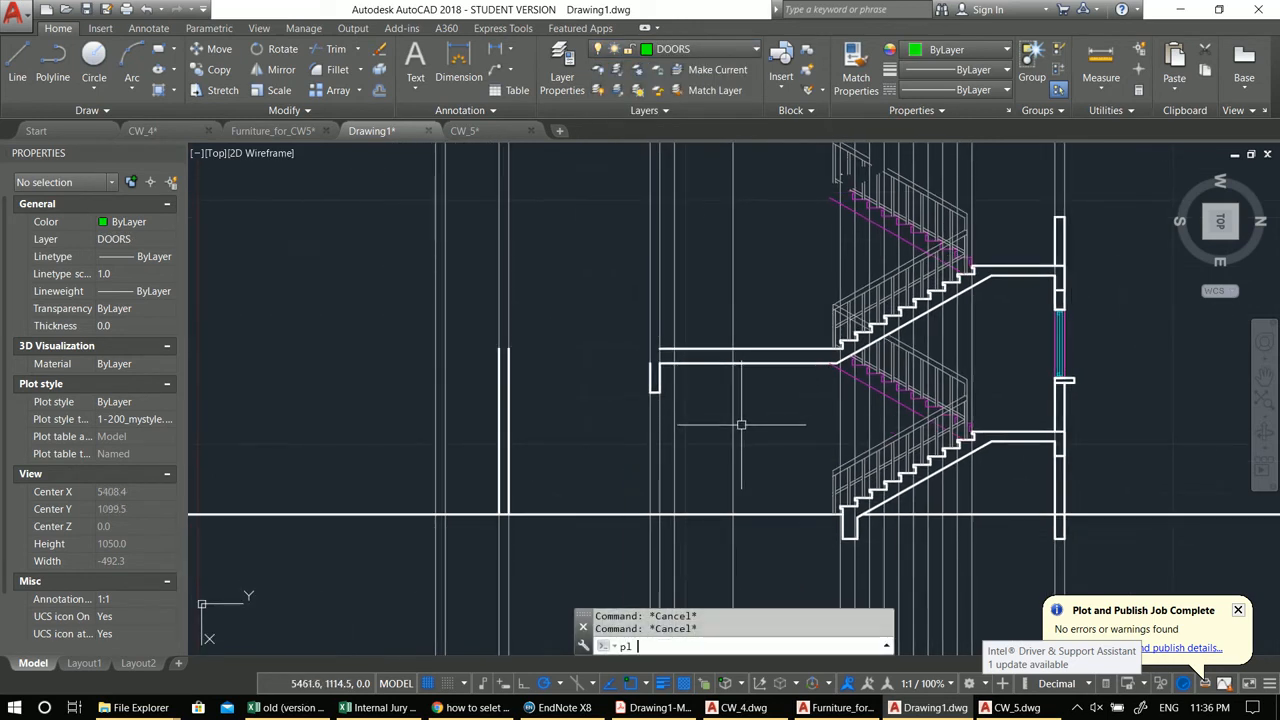
pyautogui.click(674, 515)
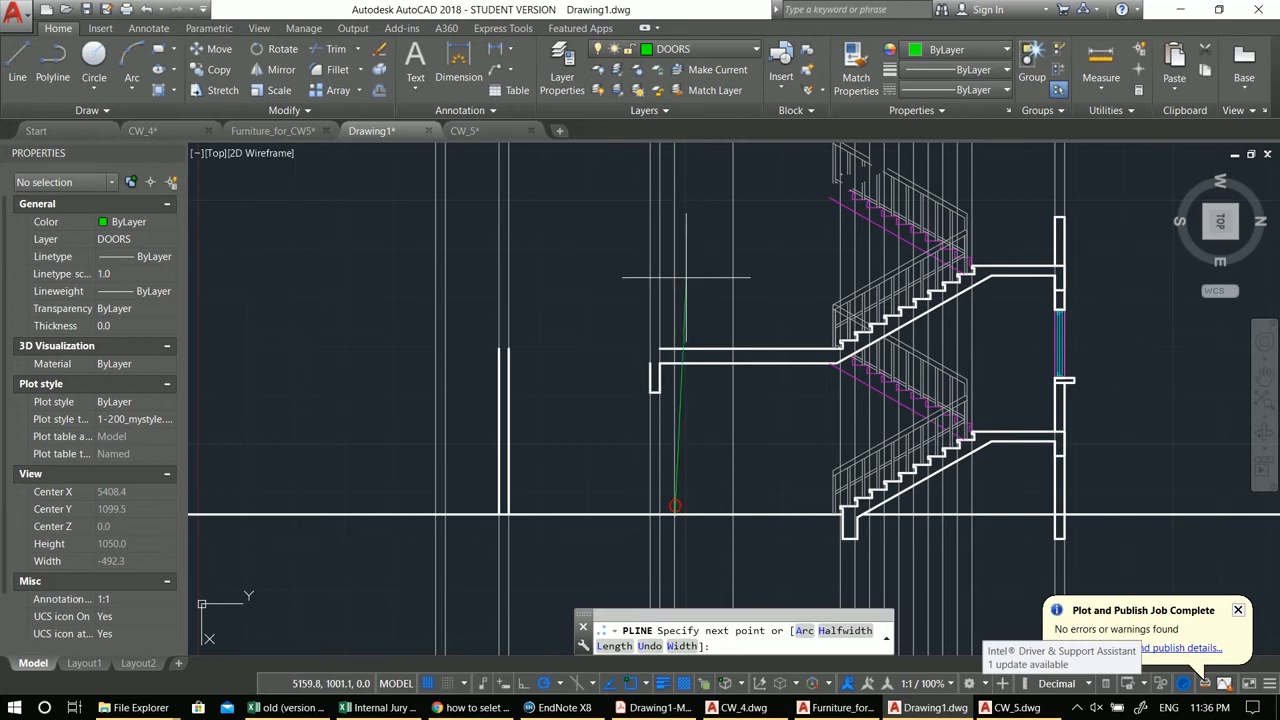
pyautogui.click(674, 392)
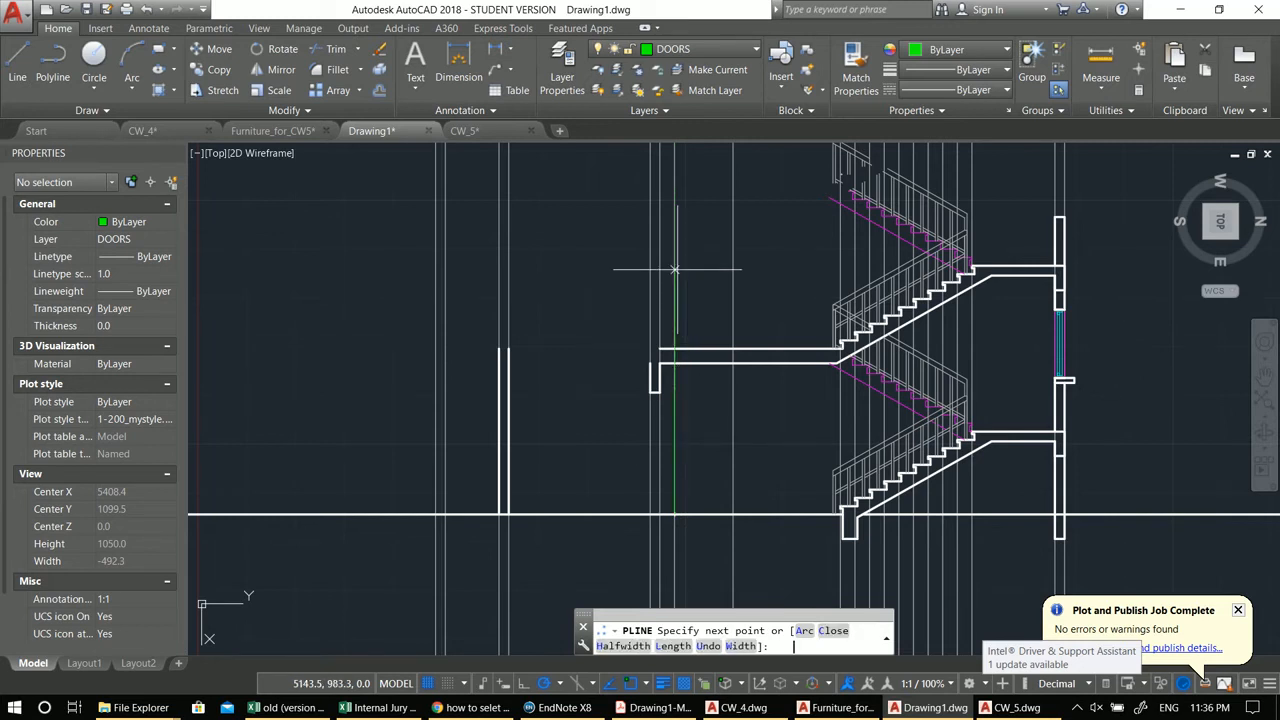
pyautogui.click(733, 392)
pyautogui.scroll(4, 733, 515)
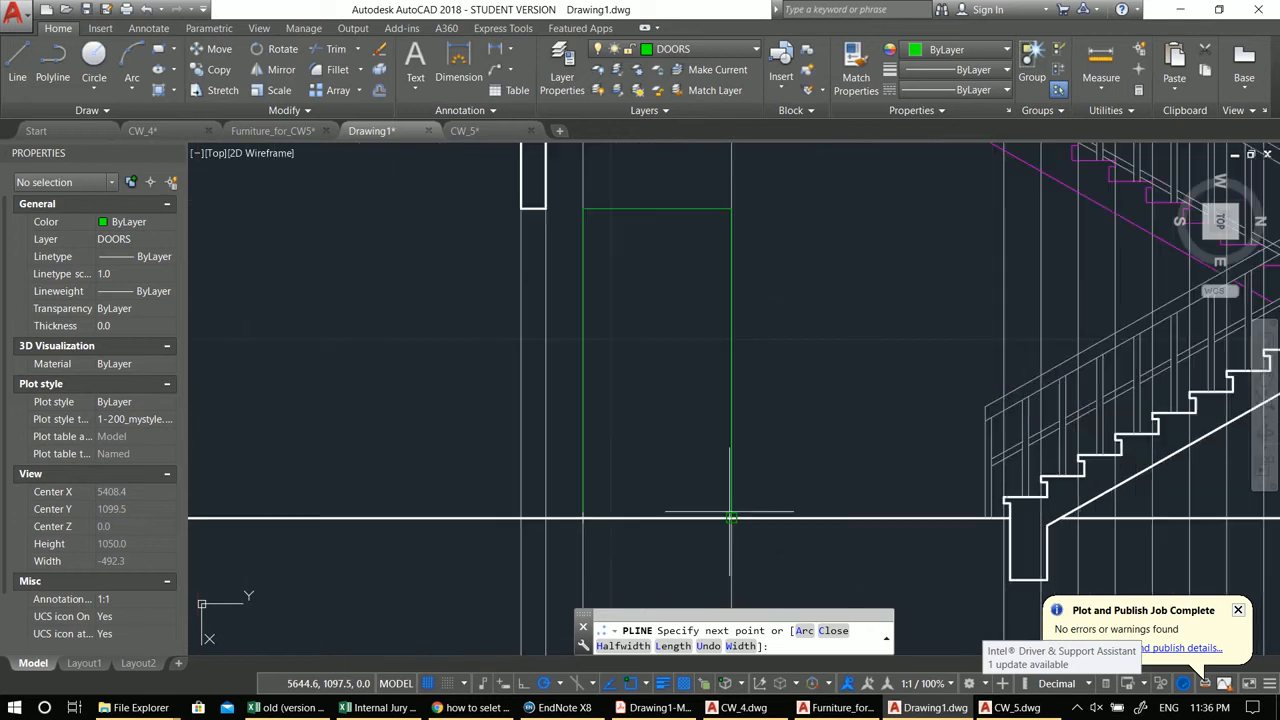
pyautogui.click(730, 512)
pyautogui.moveTo(692, 485); pyautogui.dragTo(735, 485, button='middle')
pyautogui.press('Return')
# Step: Offset the door outline 5 units inward to form the door frame
pyautogui.write('o')
pyautogui.press('Return')
pyautogui.press('Return')
pyautogui.click(660, 211)
pyautogui.click(683, 271)
pyautogui.scroll(-2, 686, 273)
pyautogui.press('Escape')
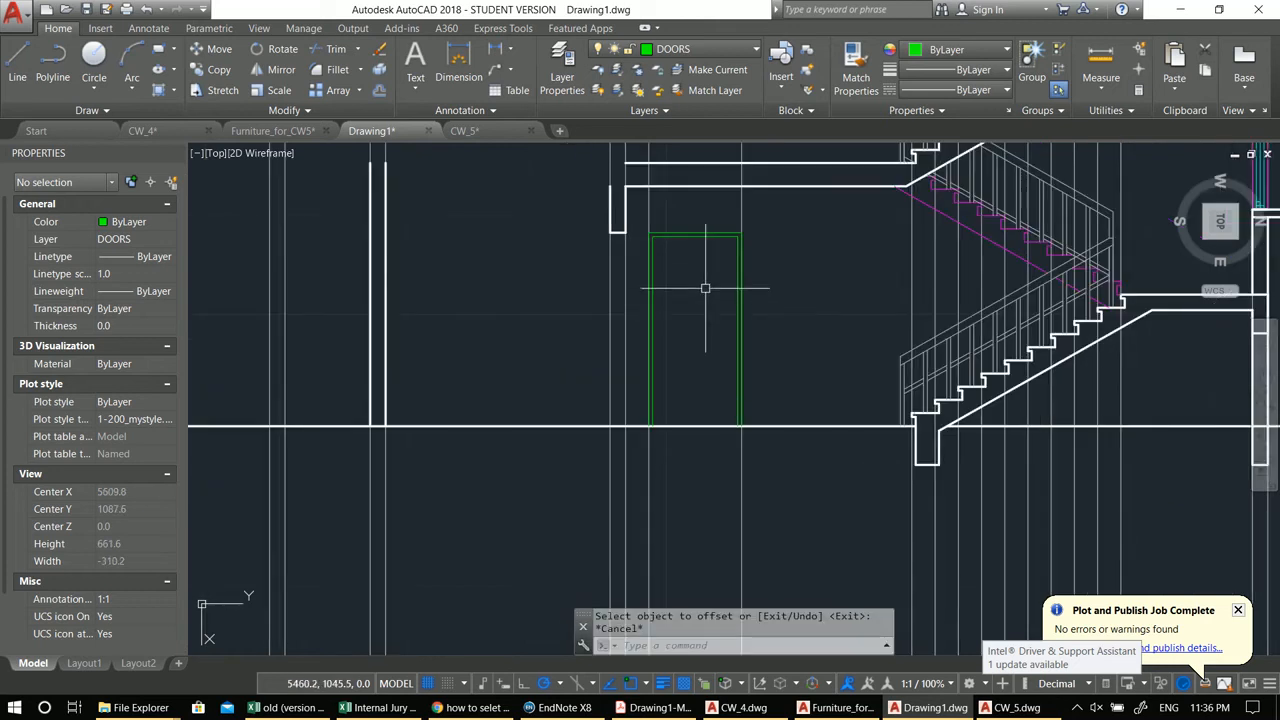
# Step: Draw a small circle as a door handle near the door's lower free edge
pyautogui.scroll(3, 689, 270)
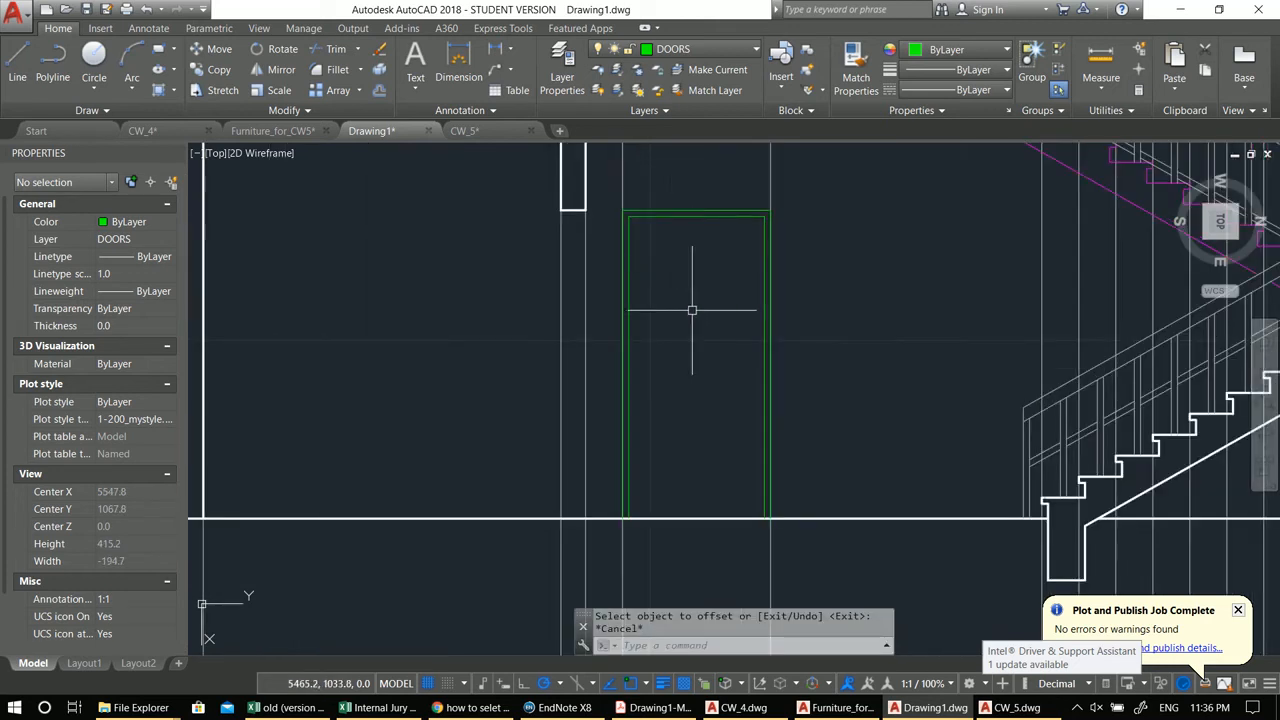
pyautogui.write('c')
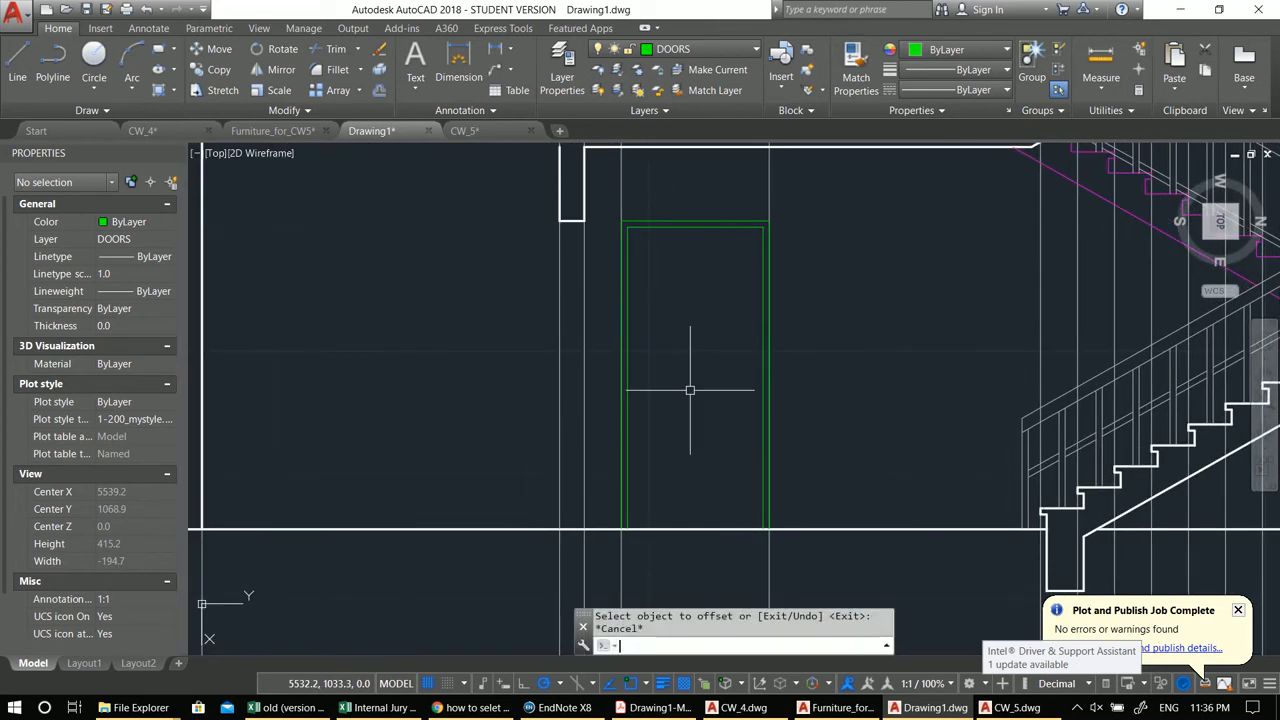
pyautogui.press('Return')
pyautogui.scroll(2, 690, 390)
pyautogui.click(768, 543)
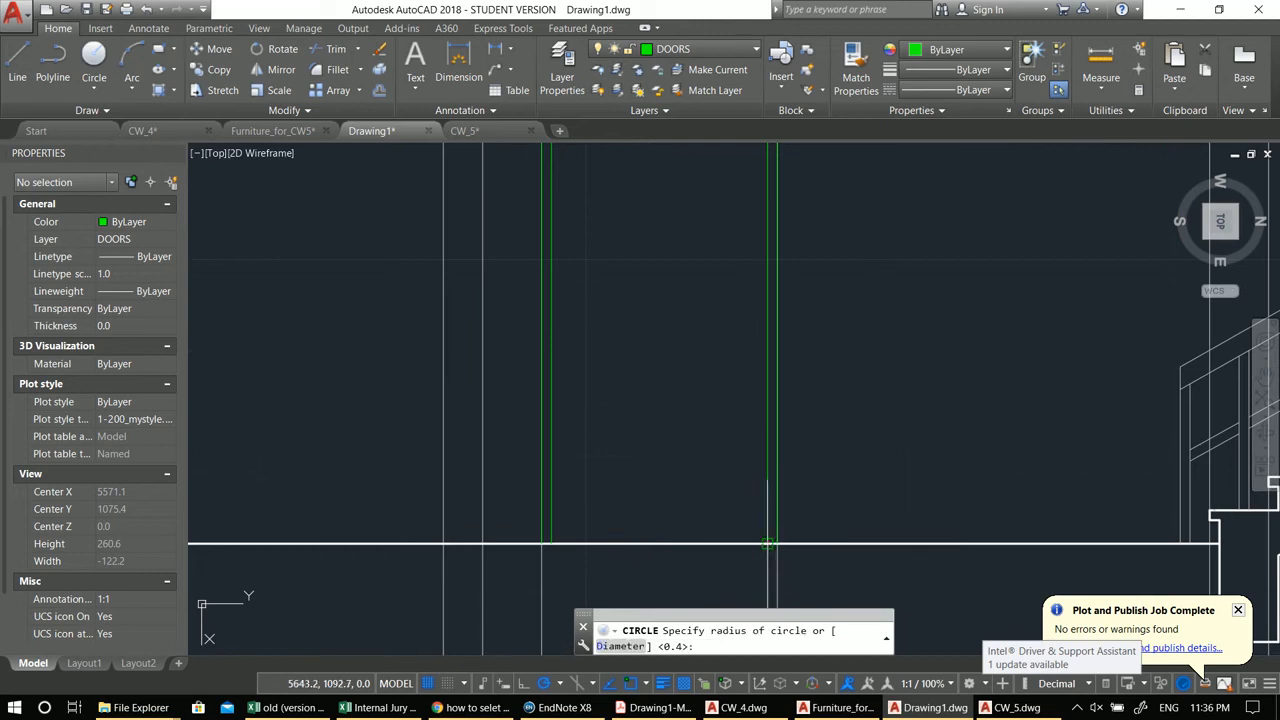
pyautogui.click(768, 530)
pyautogui.click(755, 538)
# Step: Move the handle circle 100 units up the door
pyautogui.moveTo(667, 428); pyautogui.dragTo(701, 454, button='middle')
pyautogui.write('m')
pyautogui.press('Return')
pyautogui.click(696, 428)
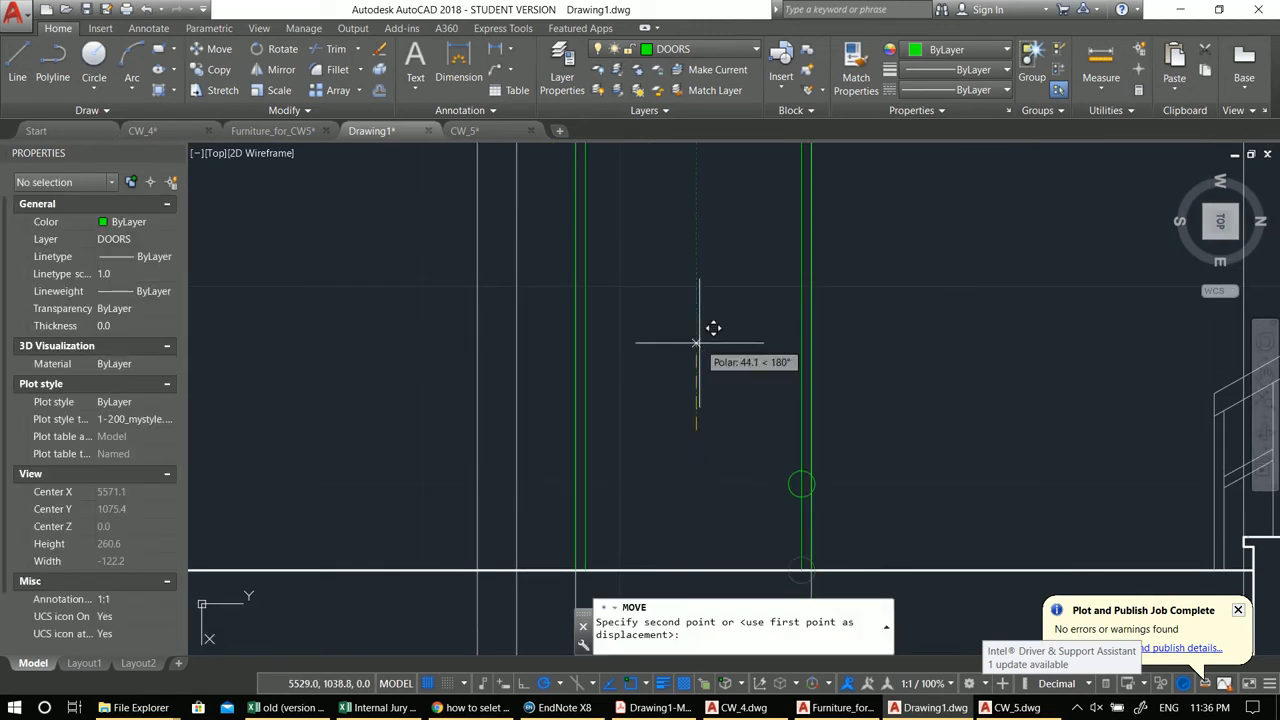
pyautogui.press('Return')
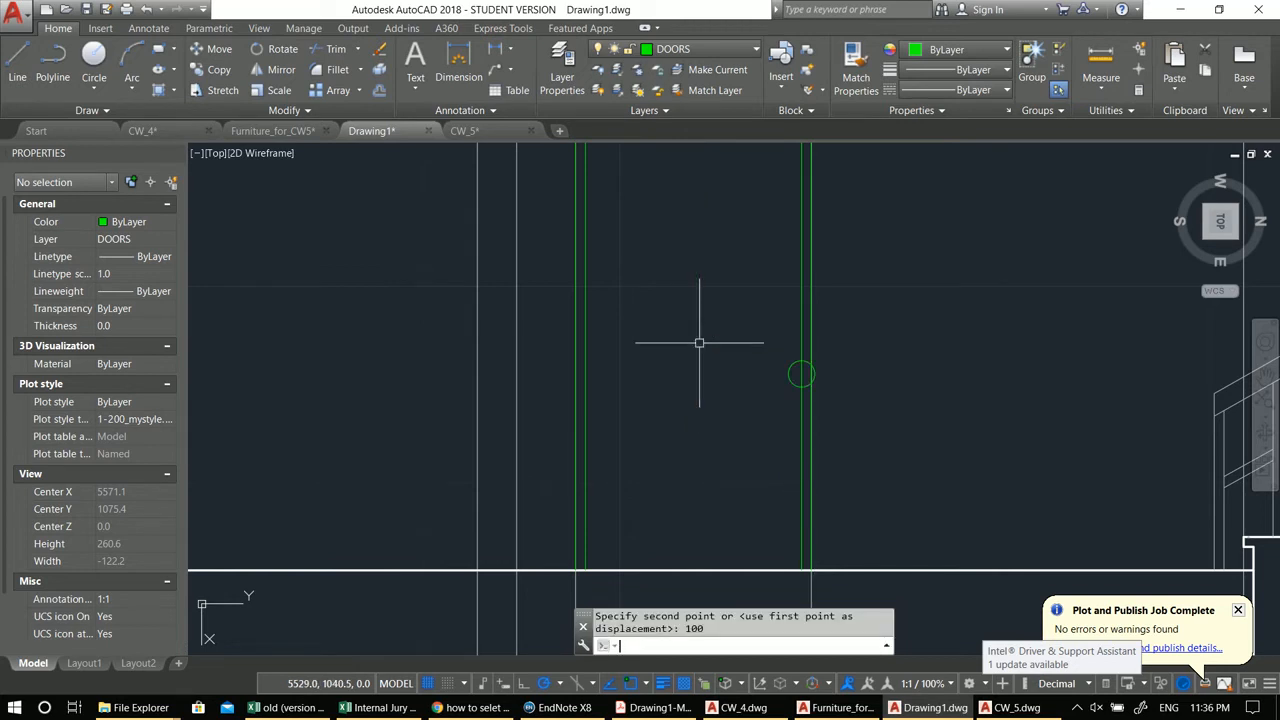
# Step: Move the handle circle 10 units further into the door leaf
pyautogui.click(992, 425)
pyautogui.write('m')
pyautogui.press('Return')
pyautogui.click(1015, 394)
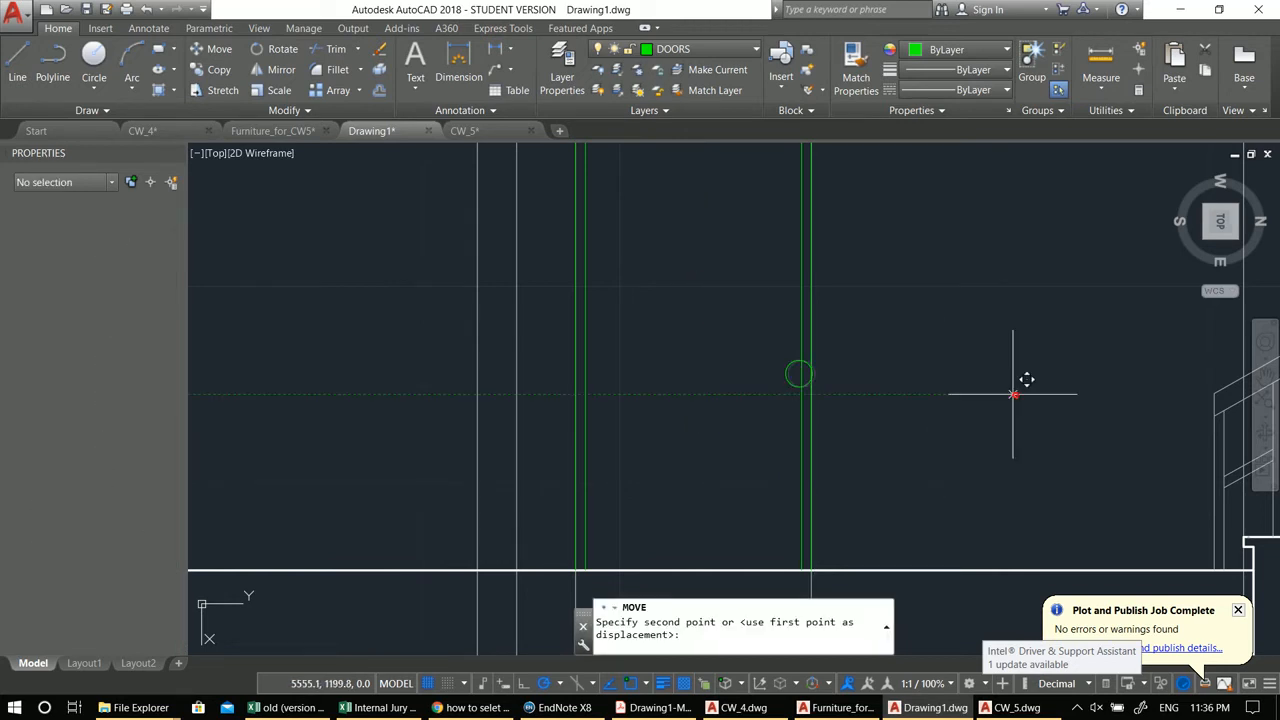
pyautogui.write('10')
pyautogui.press('Return')
pyautogui.scroll(-2, 1003, 391)
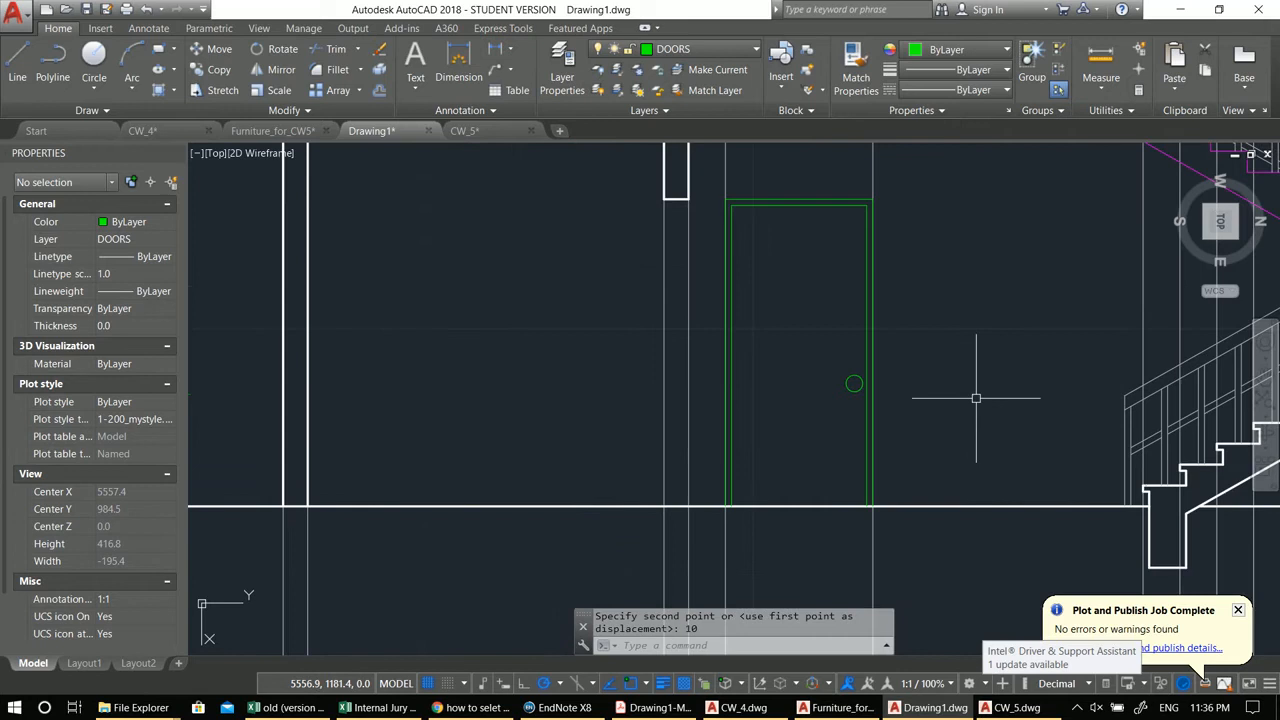
pyautogui.scroll(4, 853, 392)
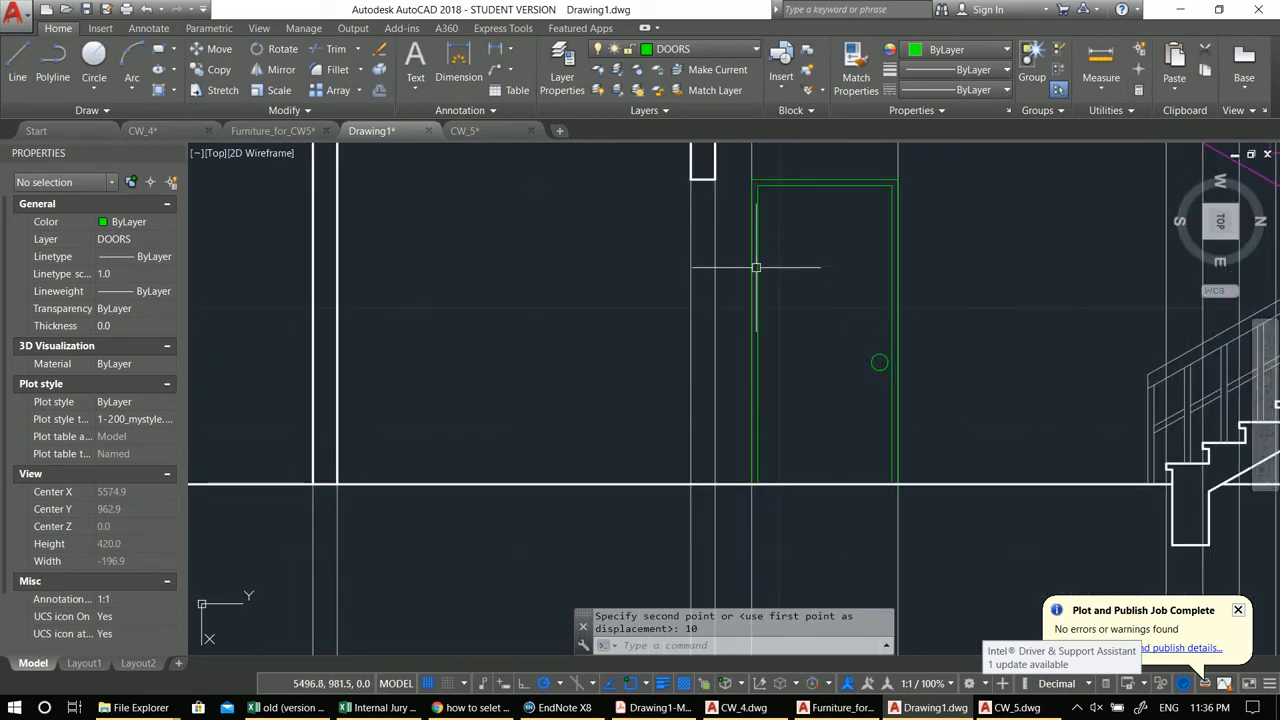
# Step: Draw the door swing polyline from the top hinge corner to the handle edge's middle and down to the bottom corner
pyautogui.moveTo(753, 245); pyautogui.dragTo(814, 306, button='middle')
pyautogui.write('pl')
pyautogui.press('Return')
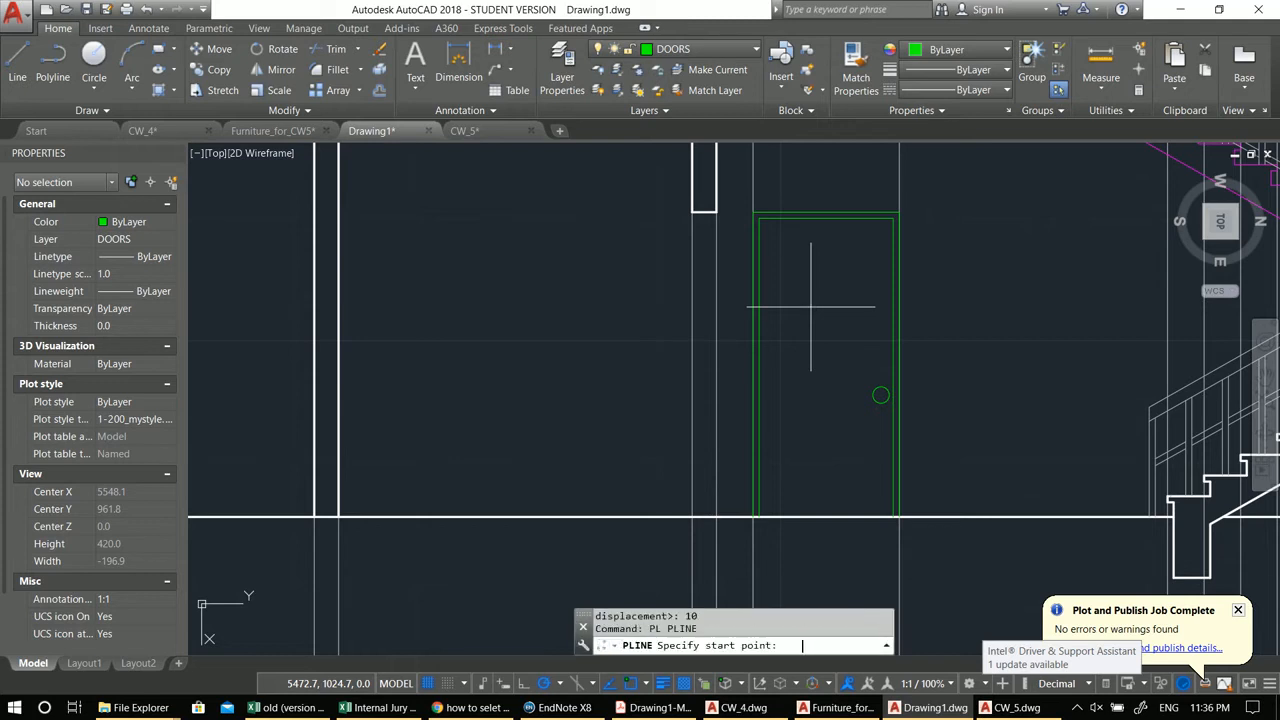
pyautogui.click(760, 218)
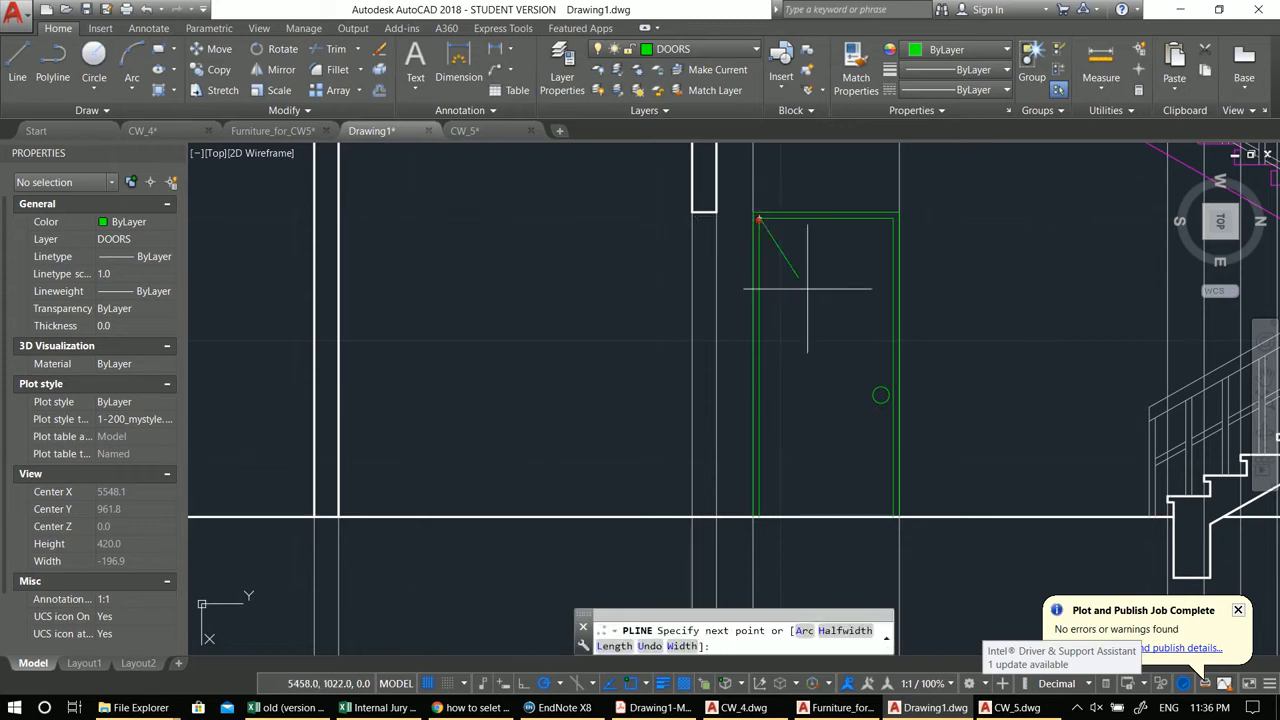
pyautogui.click(890, 366)
pyautogui.click(757, 516)
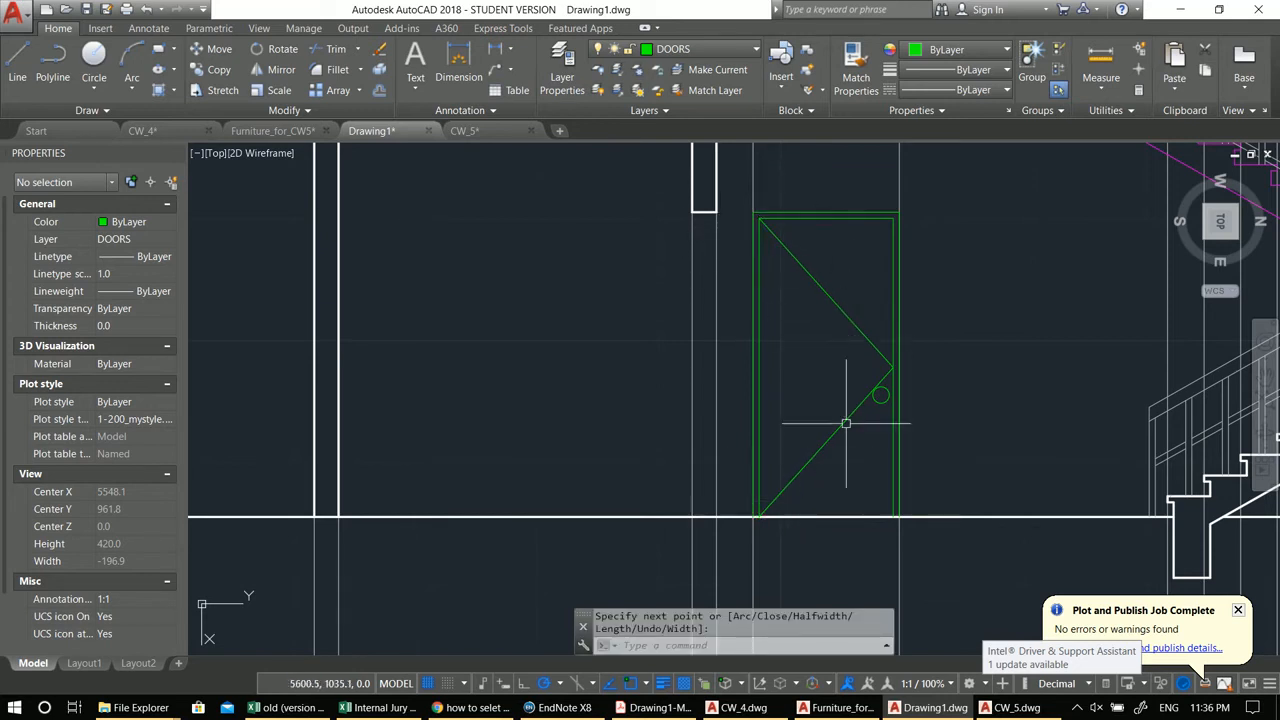
# Step: Give the door swing polyline a dashed ACAD linetype
pyautogui.click(843, 481)
pyautogui.click(811, 280)
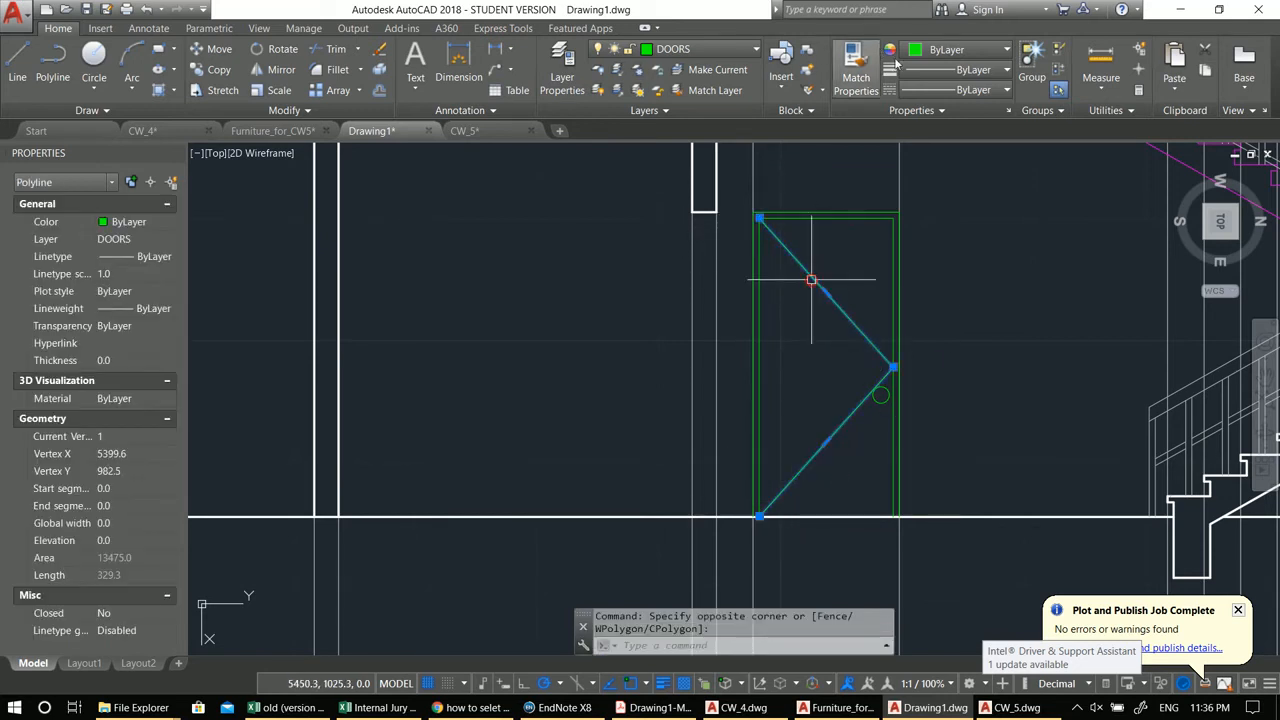
pyautogui.click(942, 86)
pyautogui.click(945, 152)
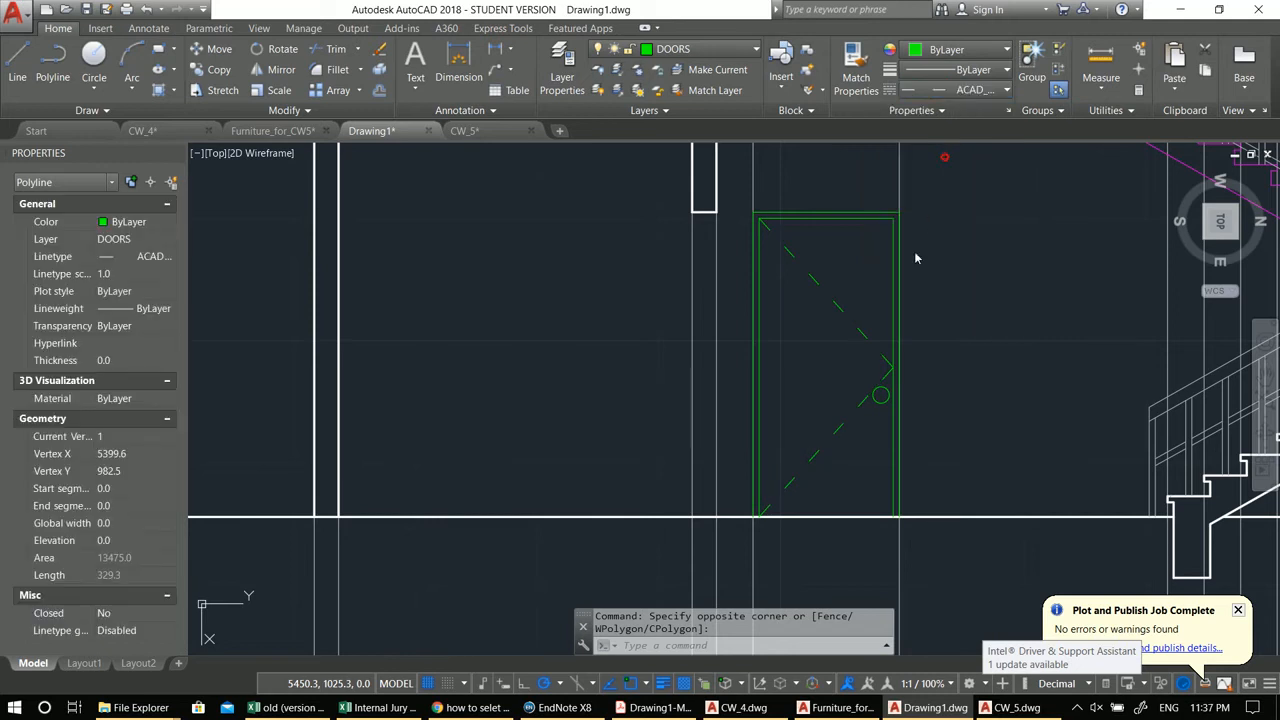
# Step: Draw a vertical line from the wall's lower end down to the ground line beside the door
pyautogui.scroll(-5, 893, 308)
pyautogui.press('Escape')
pyautogui.press('Escape')
pyautogui.moveTo(885, 381); pyautogui.dragTo(790, 408, button='middle')
pyautogui.moveTo(856, 341)
pyautogui.mouseDown(button='middle')
pyautogui.moveTo(800, 353)
pyautogui.moveTo(703, 343)
pyautogui.moveTo(703, 323)
pyautogui.mouseUp(button='middle')
pyautogui.scroll(2, 655, 329)
pyautogui.scroll(2, 724, 352)
pyautogui.scroll(1, 708, 319)
pyautogui.write('l')
pyautogui.press('Return')
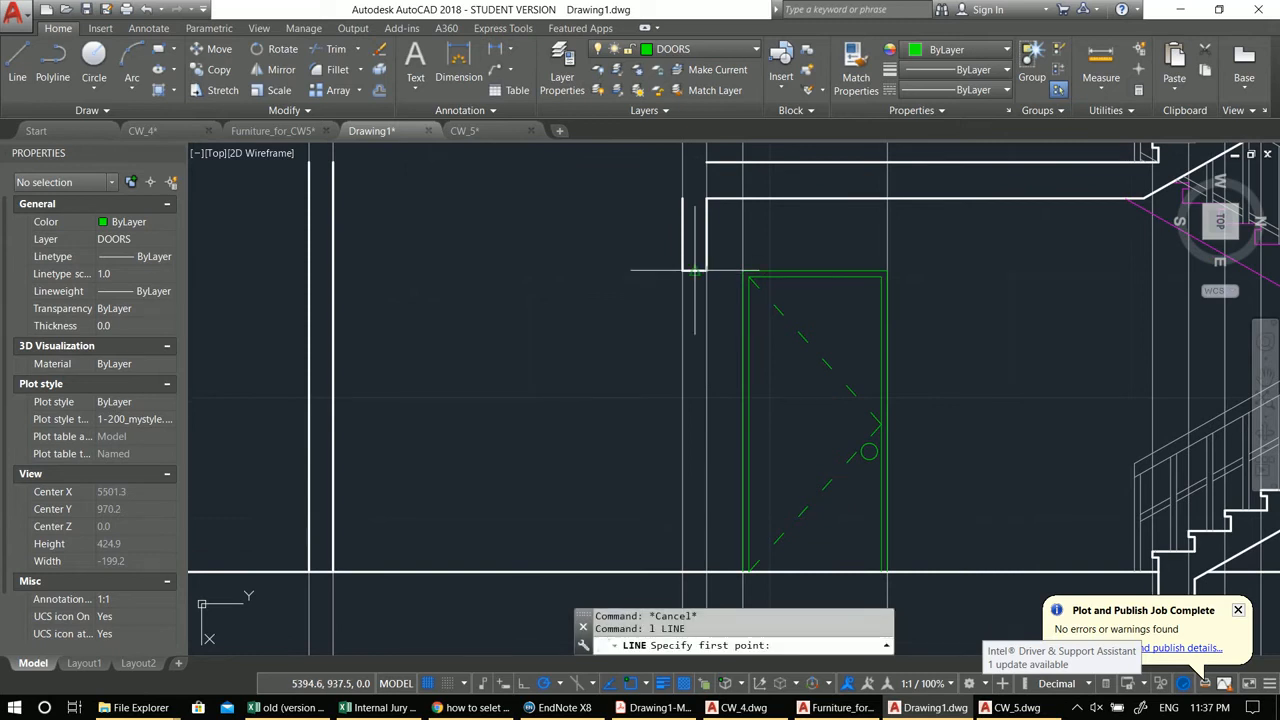
pyautogui.click(694, 270)
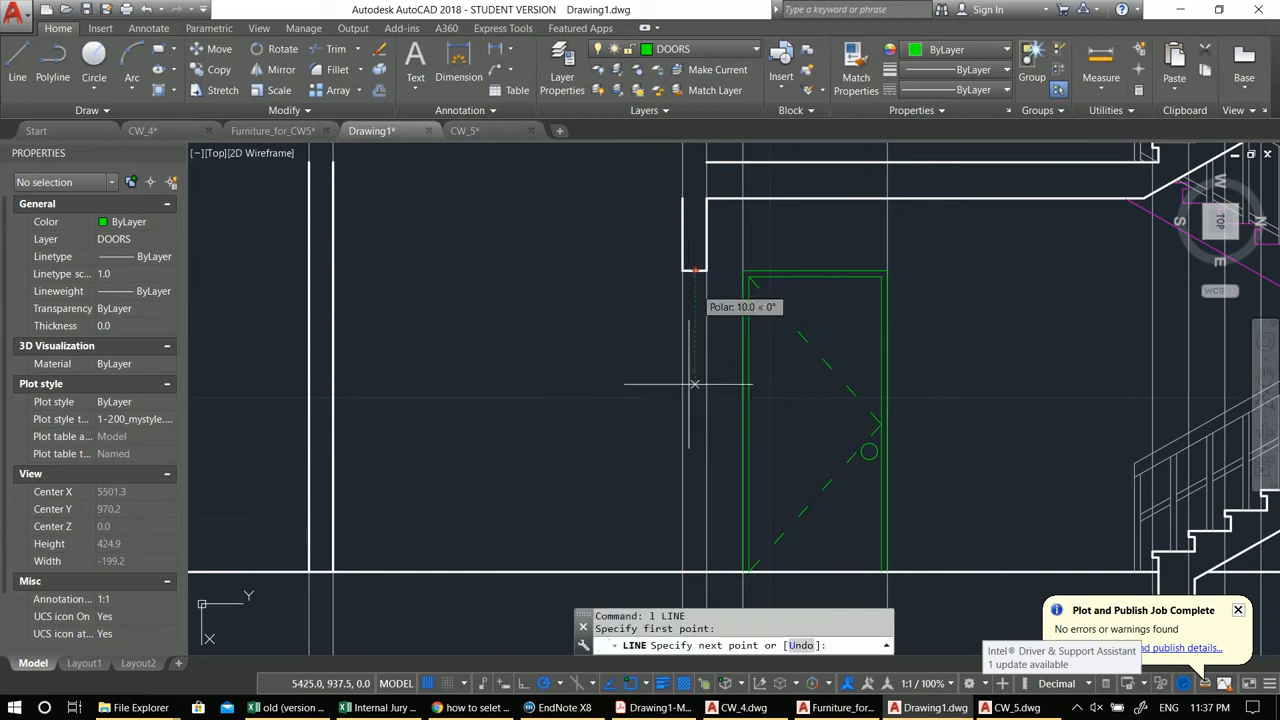
pyautogui.click(694, 516)
pyautogui.press('Return')
# Step: Offset the vertical jamb line 5 units twice to build the wall edge beside the door
pyautogui.write('o')
pyautogui.press('Return')
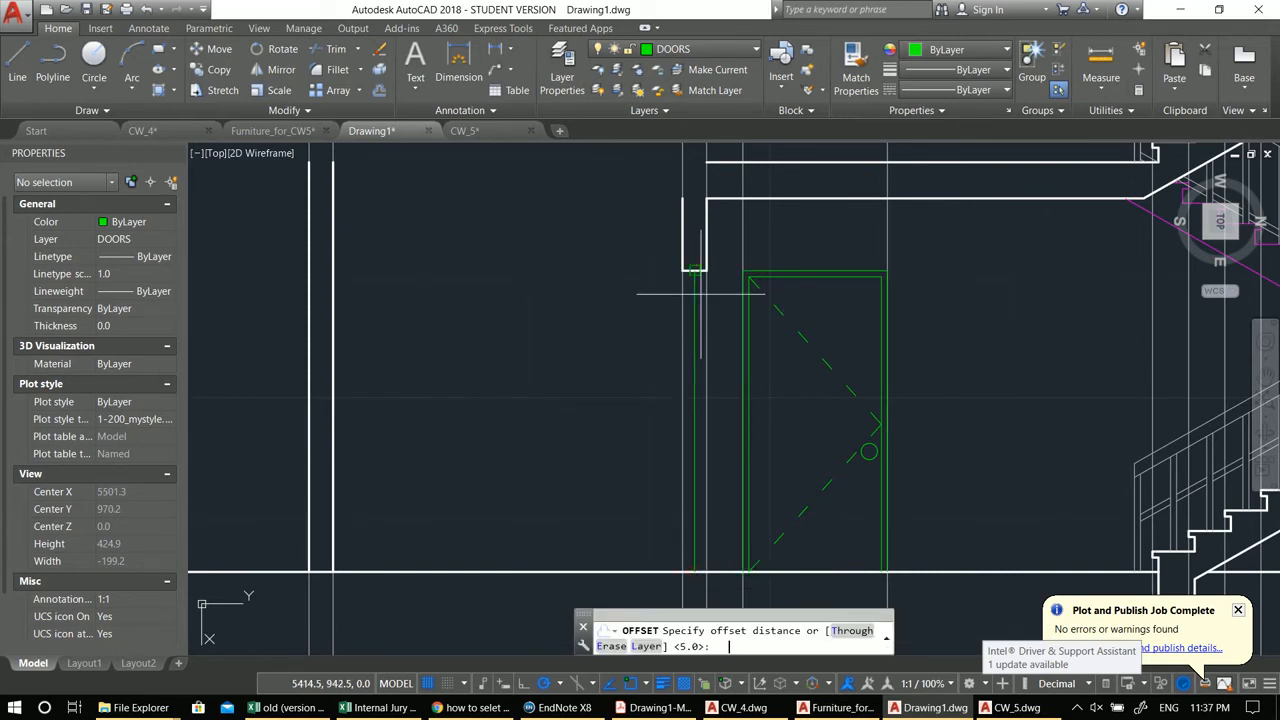
pyautogui.write('5')
pyautogui.press('Return')
pyautogui.click(699, 294)
pyautogui.click(703, 289)
pyautogui.scroll(4, 694, 286)
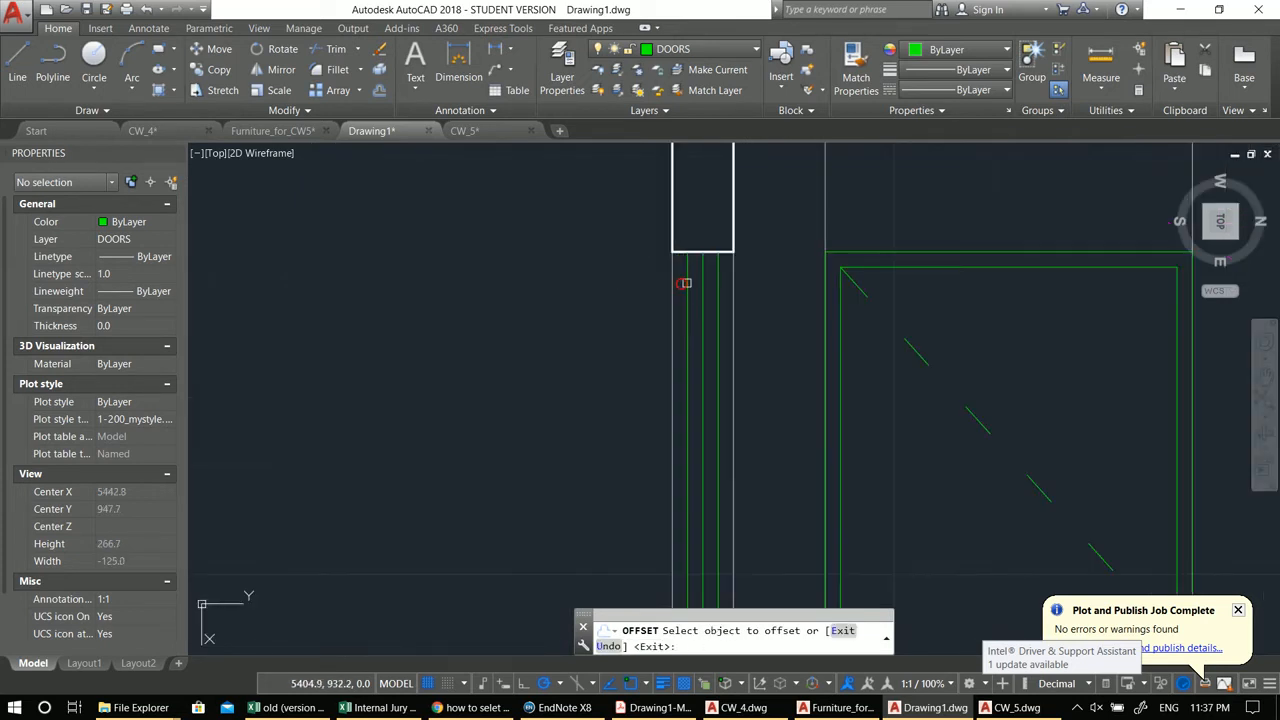
pyautogui.click(686, 284)
pyautogui.click(661, 282)
pyautogui.scroll(-6, 661, 282)
pyautogui.press('Escape')
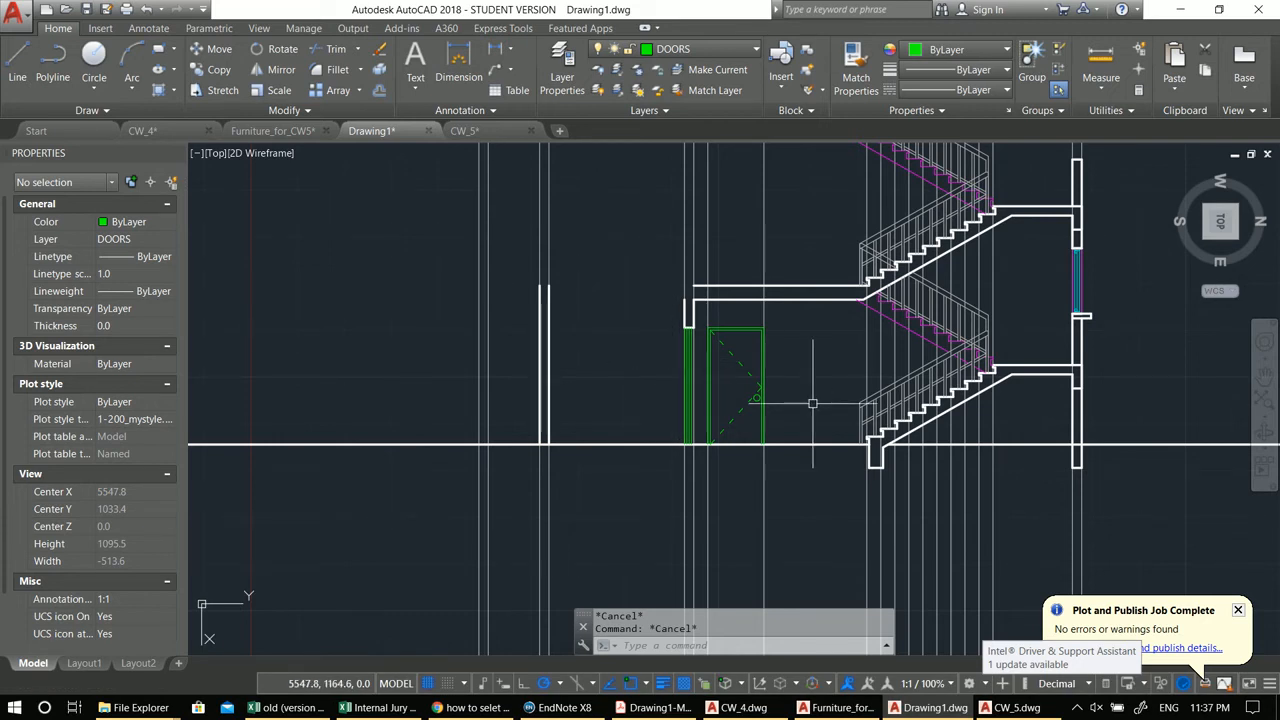
pyautogui.moveTo(812, 403); pyautogui.dragTo(739, 439, button='middle')
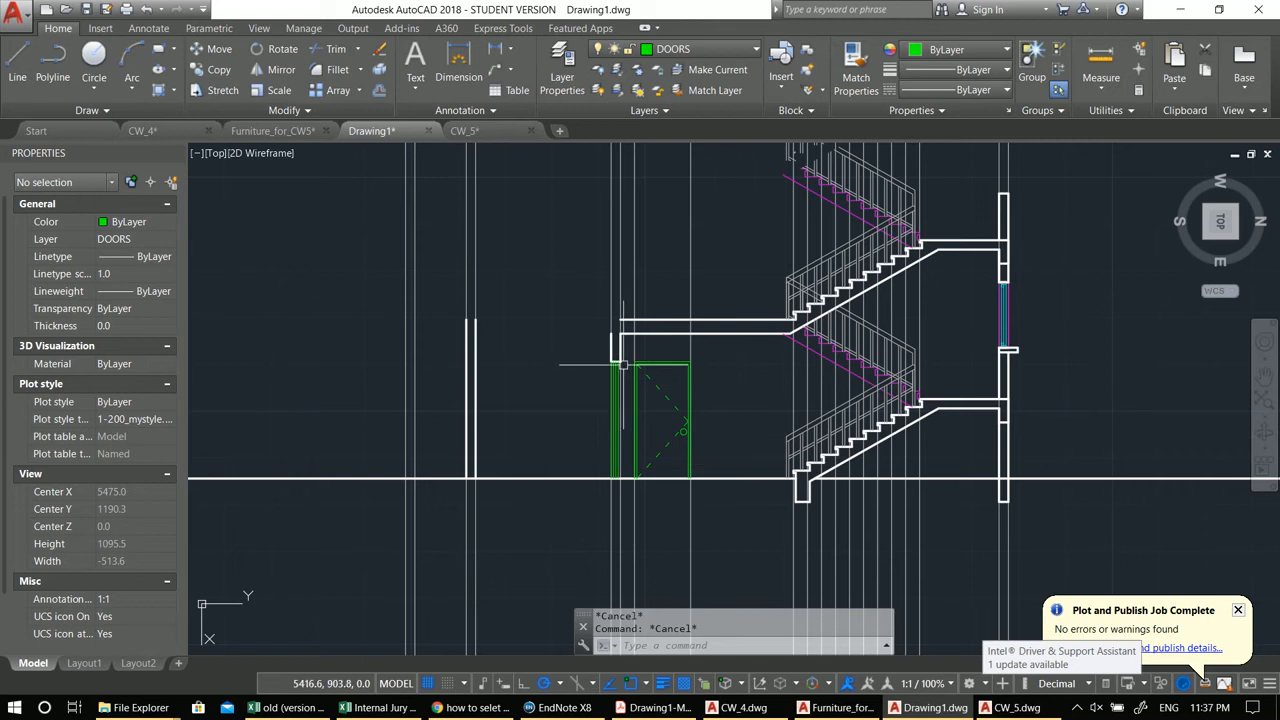
pyautogui.moveTo(911, 473); pyautogui.dragTo(790, 482, button='middle')
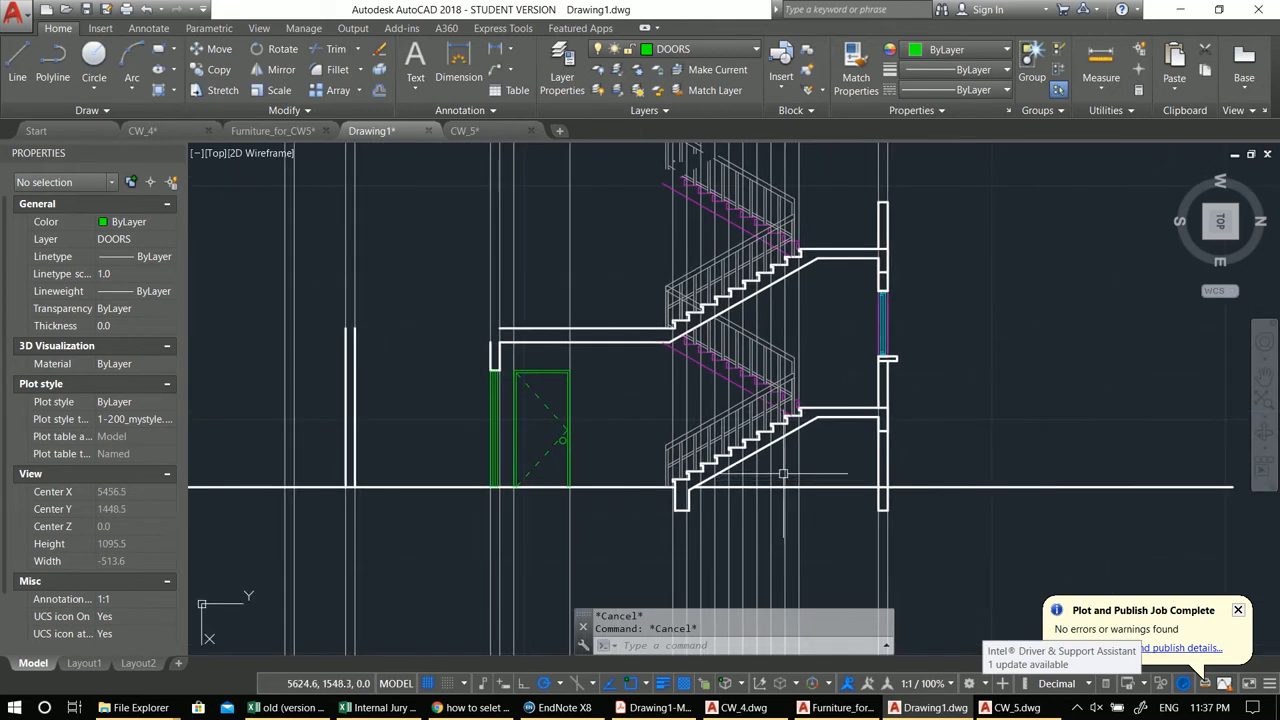
pyautogui.moveTo(842, 350); pyautogui.dragTo(820, 452, button='middle')
pyautogui.moveTo(766, 486); pyautogui.dragTo(835, 423, button='middle')
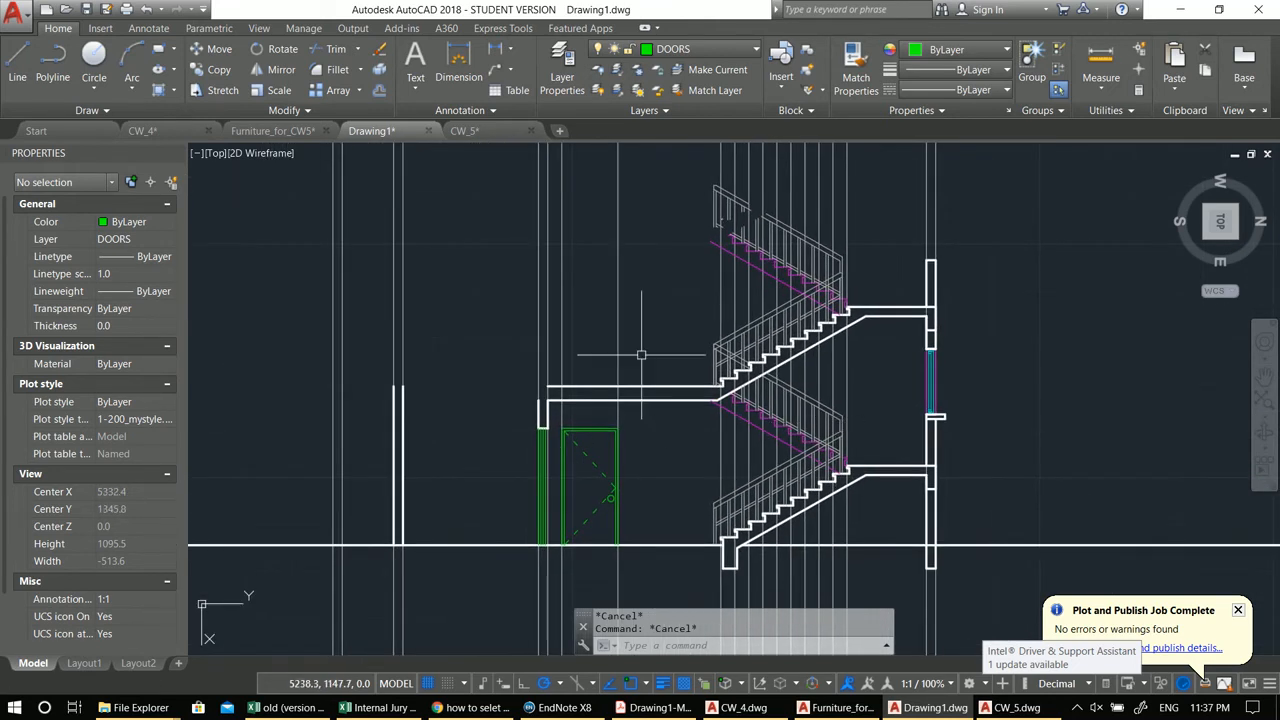
pyautogui.moveTo(595, 478); pyautogui.dragTo(695, 395, button='middle')
pyautogui.scroll(4, 695, 395)
pyautogui.scroll(8, 712, 419)
pyautogui.write('p')
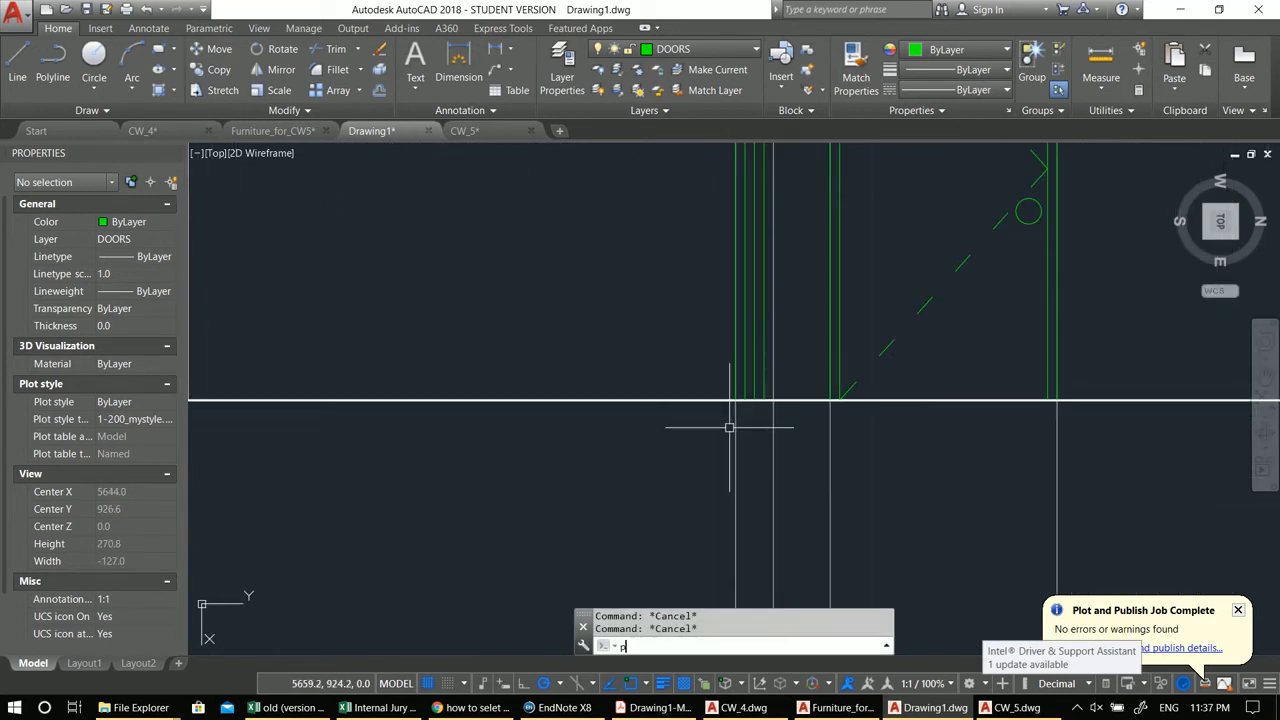
pyautogui.click(733, 398)
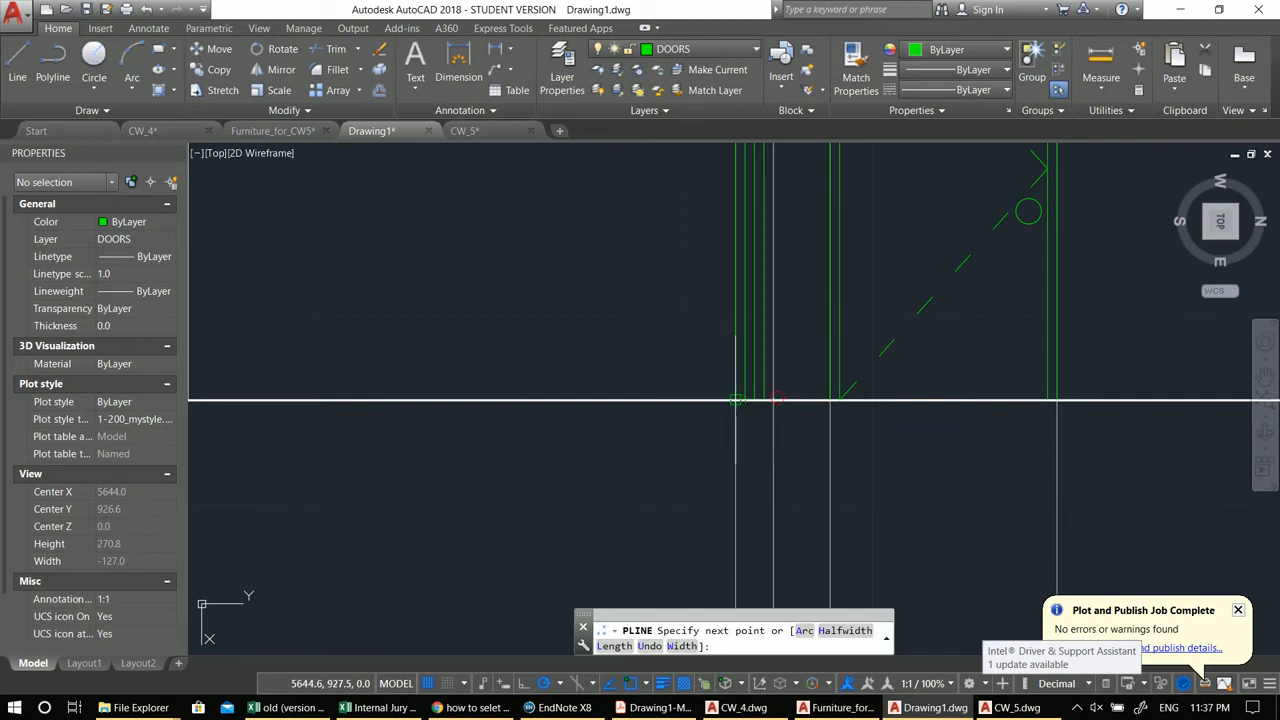
pyautogui.scroll(-4, 734, 428)
pyautogui.moveTo(734, 428); pyautogui.dragTo(734, 393, button='middle')
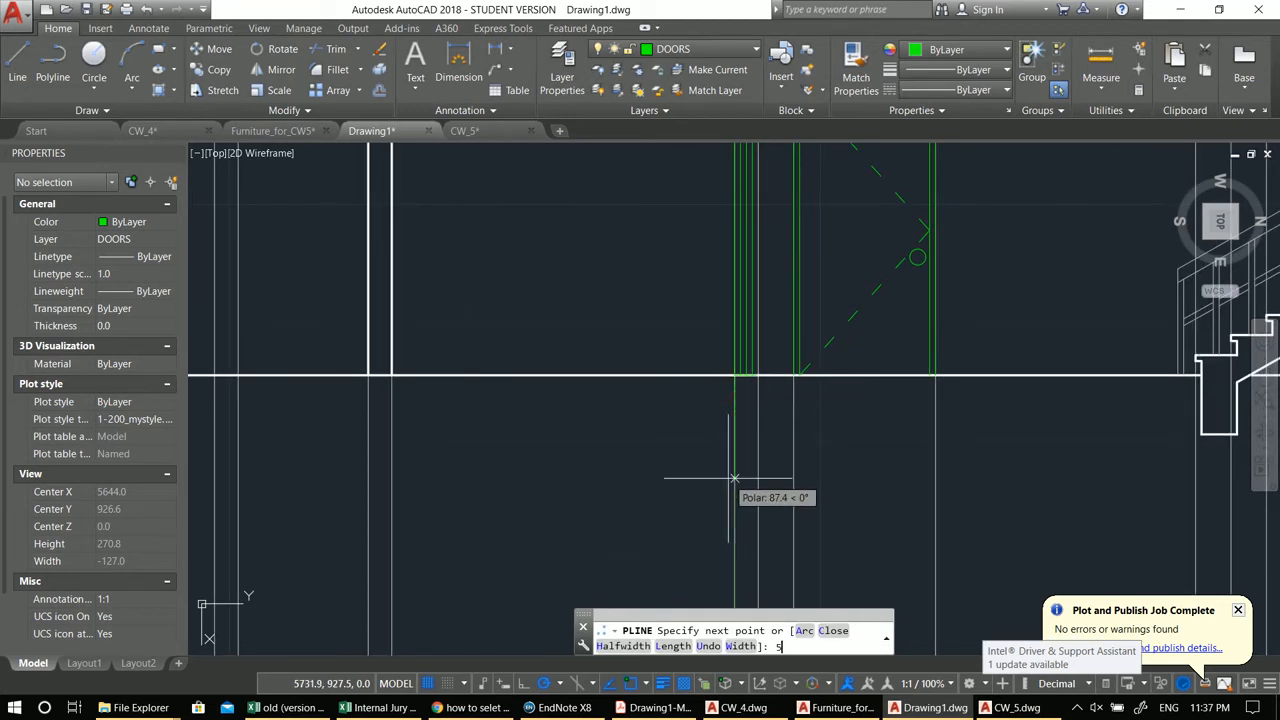
pyautogui.write('50')
pyautogui.press('Escape')
pyautogui.press('Escape')
# Step: Switch to the wall layer and draw a polyline outlining the door-side wall's foundation extending 100 units below the ground line
pyautogui.click(714, 51)
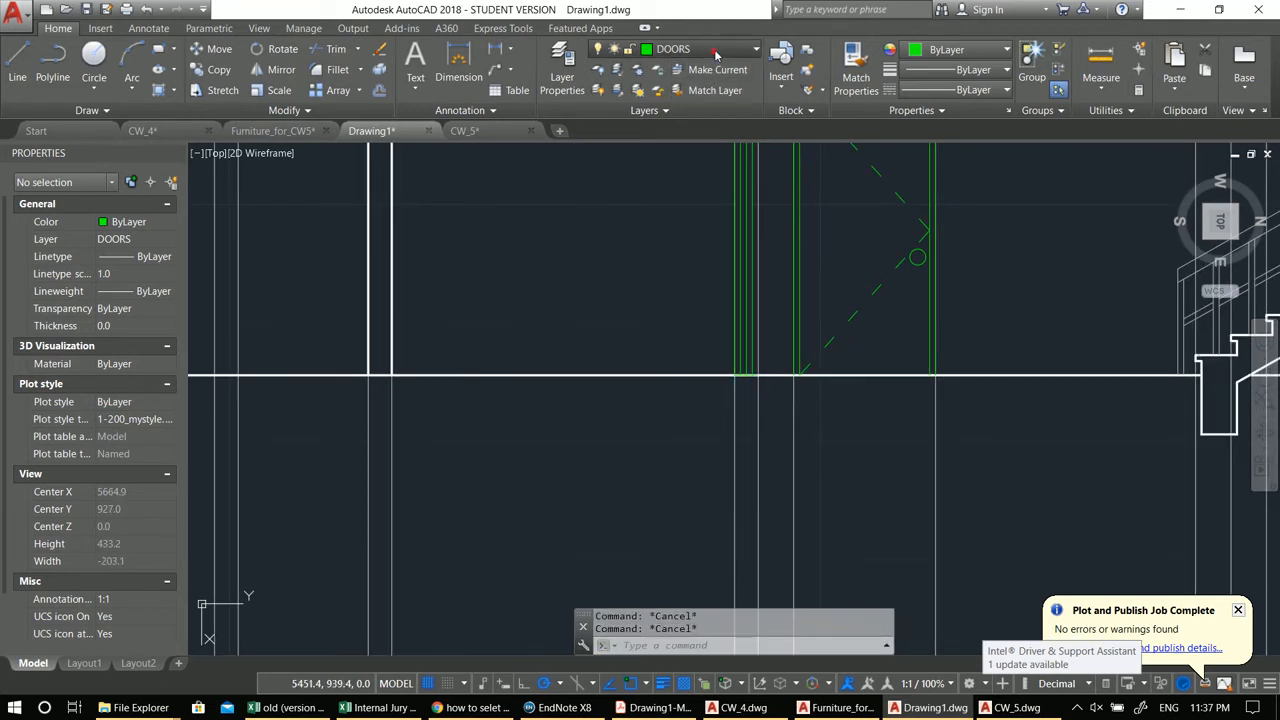
pyautogui.click(672, 368)
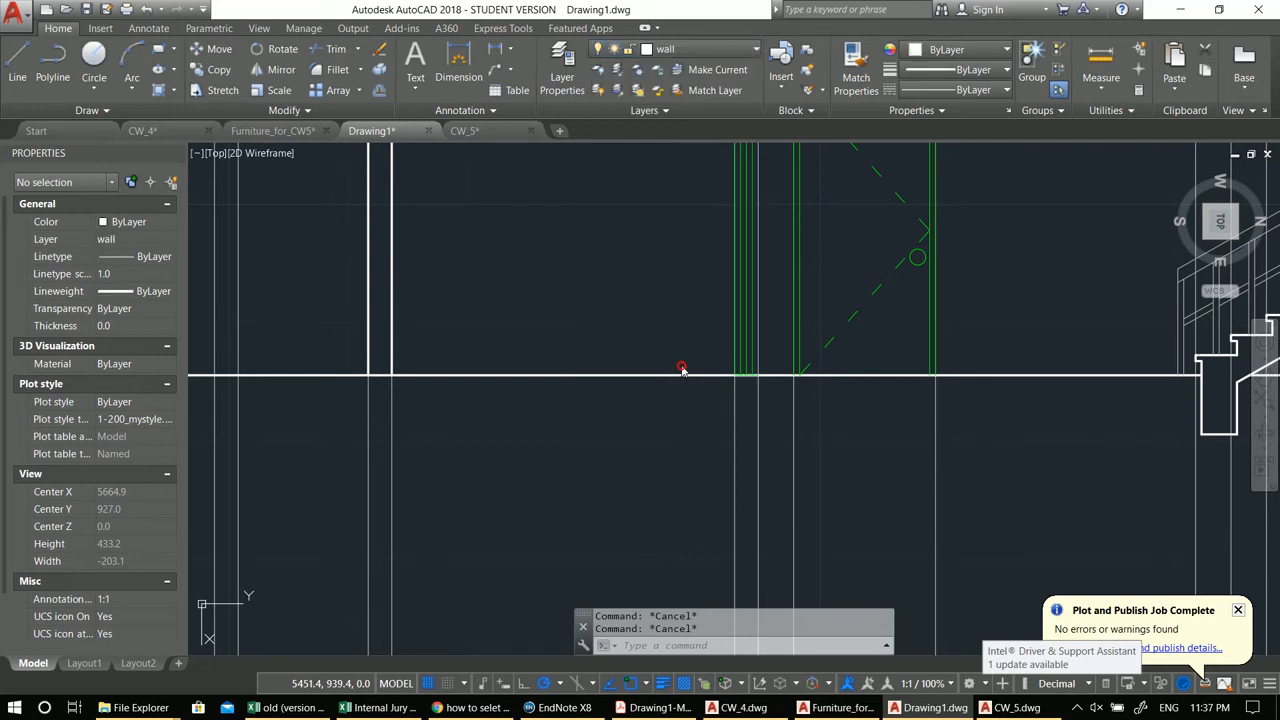
pyautogui.press('Return')
pyautogui.click(752, 375)
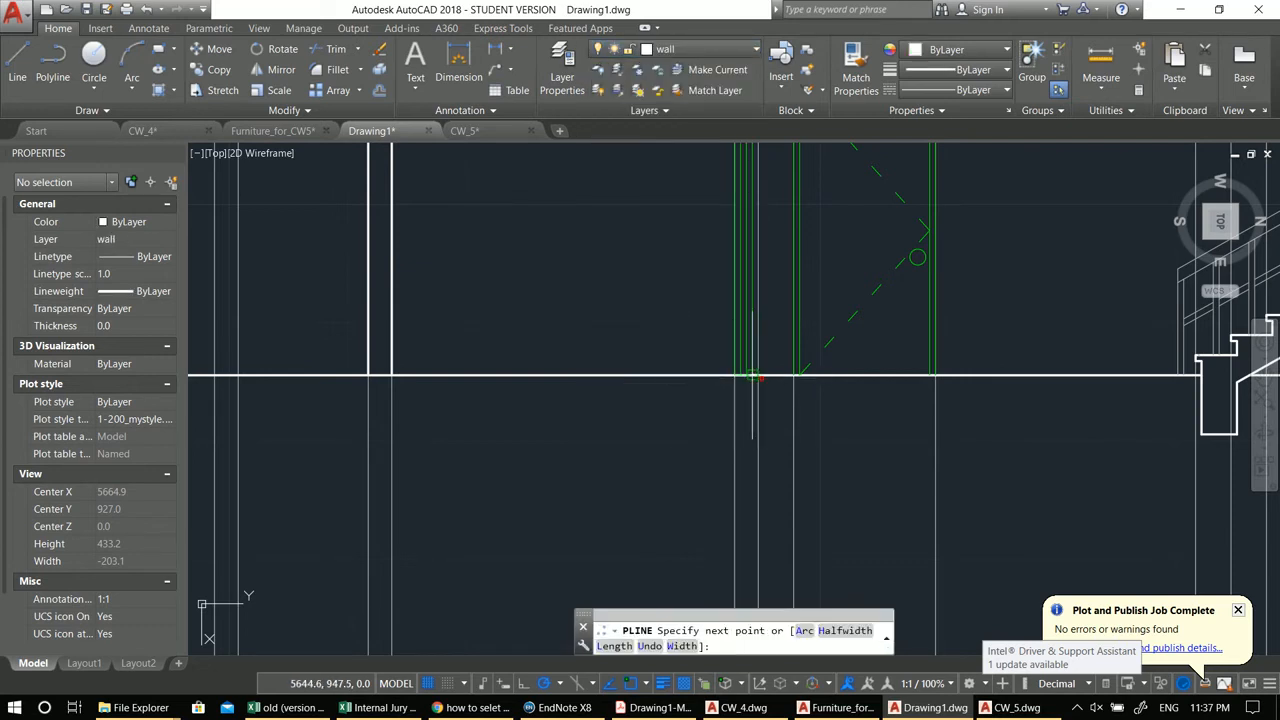
pyautogui.click(735, 375)
pyautogui.write('5')
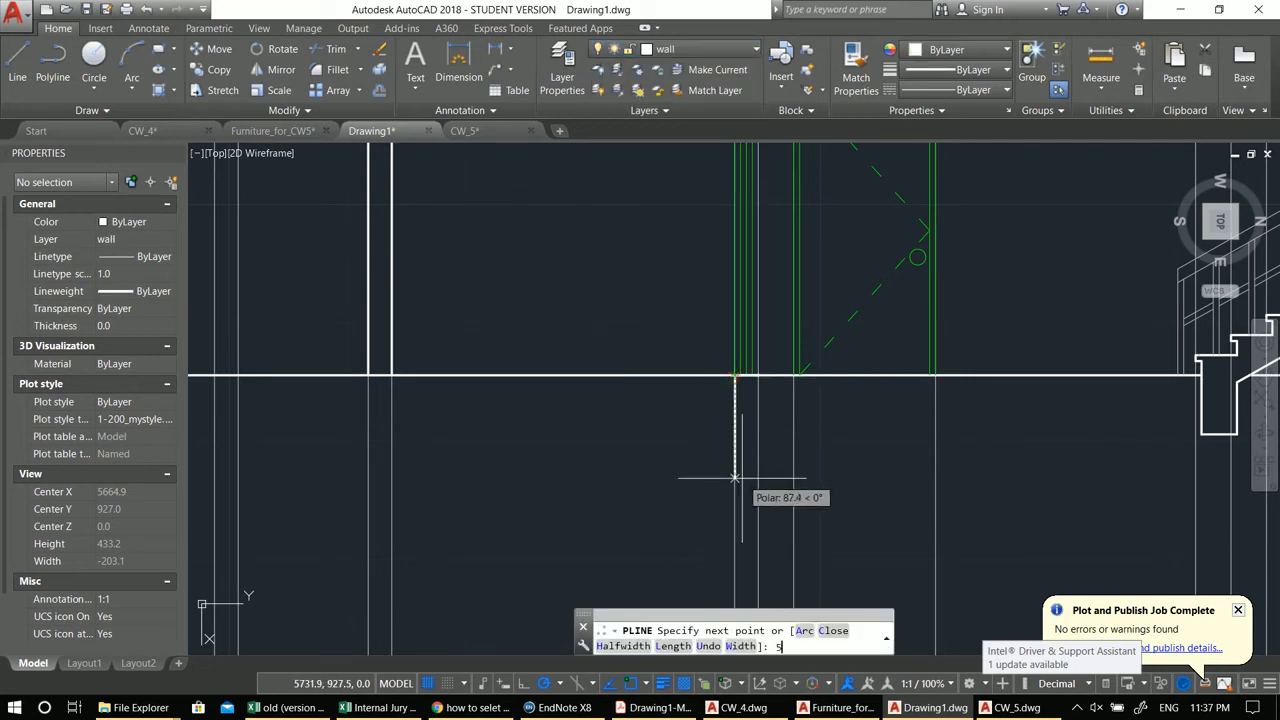
pyautogui.write('0')
pyautogui.press('Return')
pyautogui.moveTo(733, 490); pyautogui.dragTo(725, 376, button='middle')
pyautogui.hotkey('ctrl', 'z')
pyautogui.write('1')
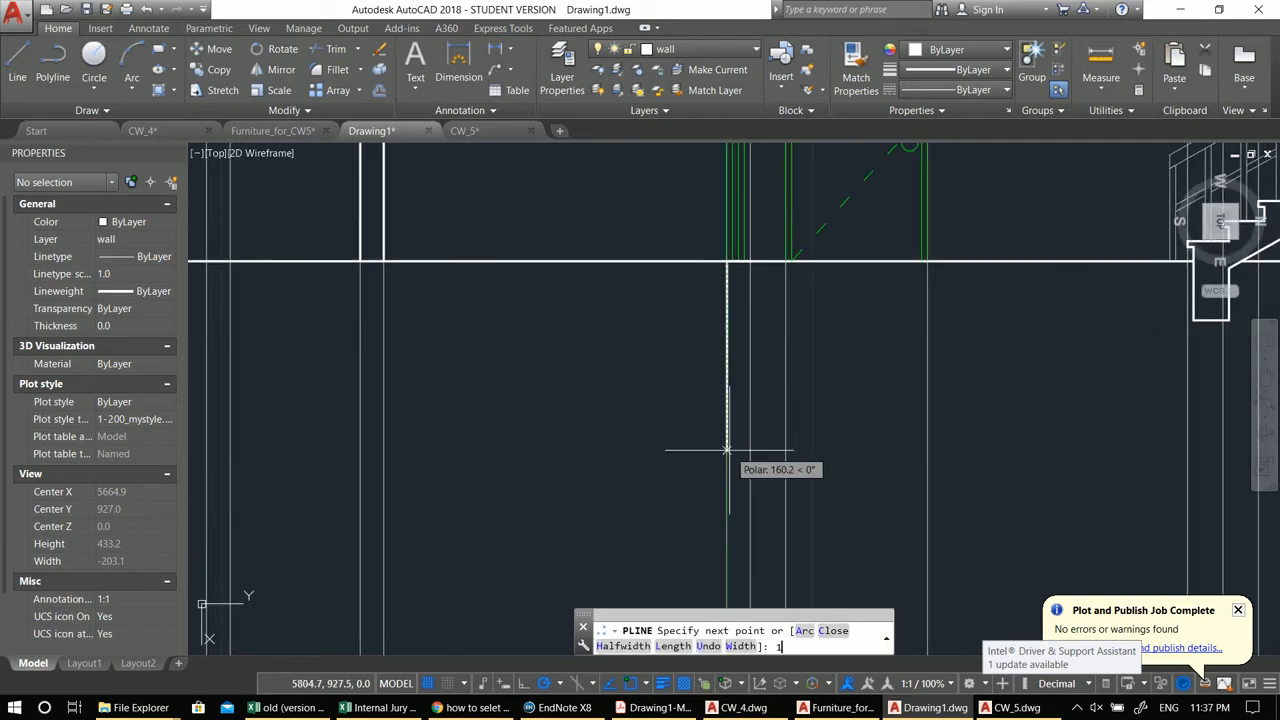
pyautogui.write('00')
pyautogui.press('Return')
pyautogui.click(750, 378)
pyautogui.moveTo(579, 290); pyautogui.dragTo(675, 303, button='middle')
pyautogui.press('Return')
pyautogui.press('Return')
# Step: Draw a 100-unit polyline straight down from the left wall's base below the ground line
pyautogui.click(480, 278)
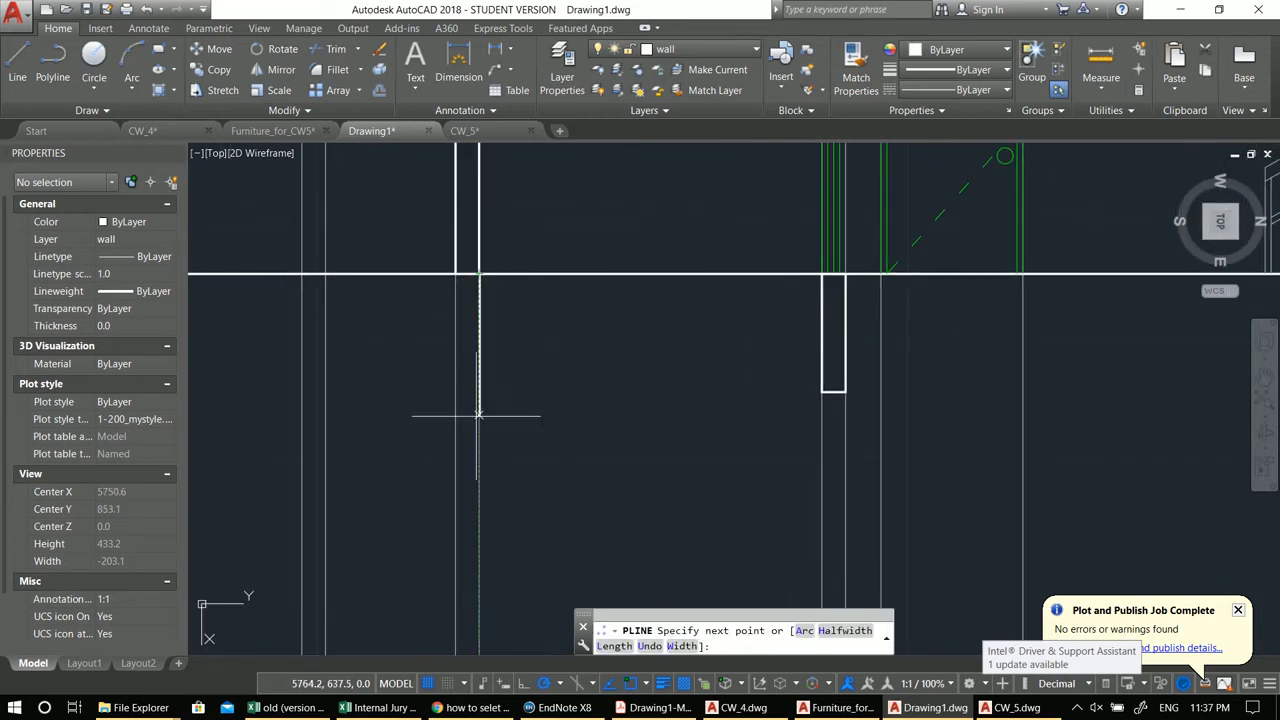
pyautogui.write('100')
pyautogui.press('Return')
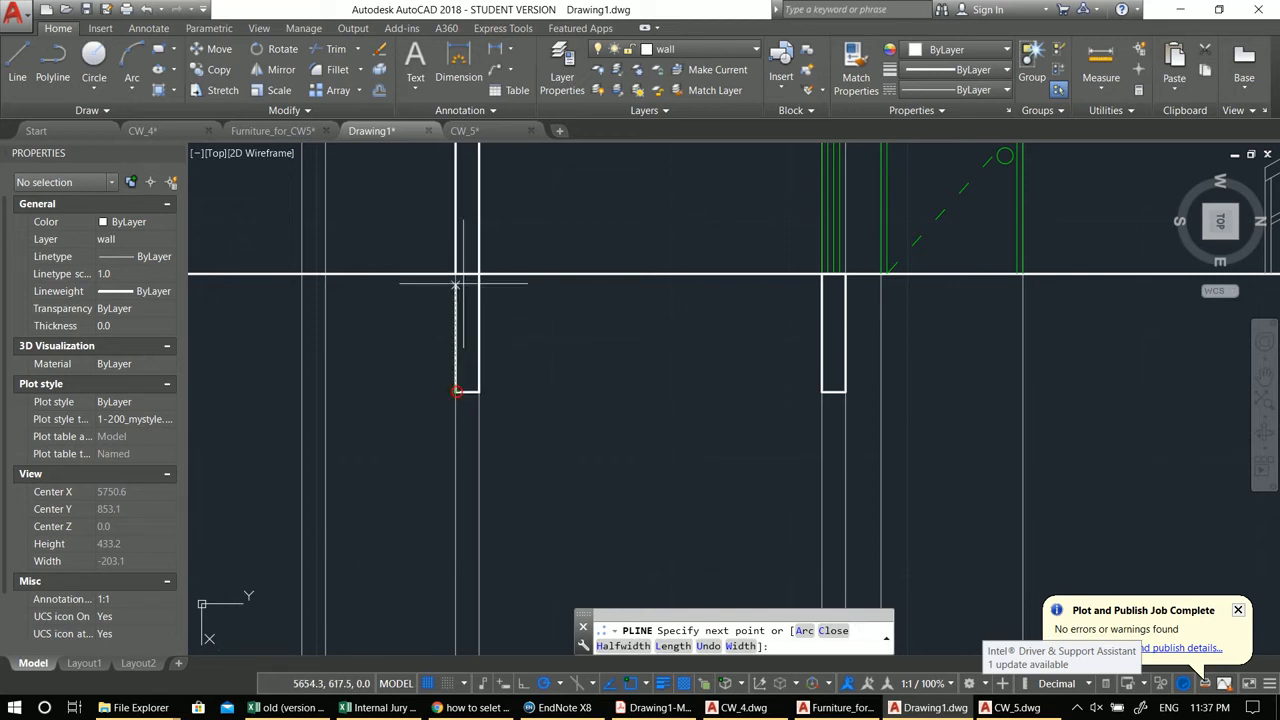
pyautogui.scroll(-3, 586, 374)
pyautogui.press('Return')
# Step: Draw a horizontal line joining the two wall foundations below the ground line
pyautogui.write('L')
pyautogui.press('Return')
pyautogui.click(531, 373)
pyautogui.click(745, 369)
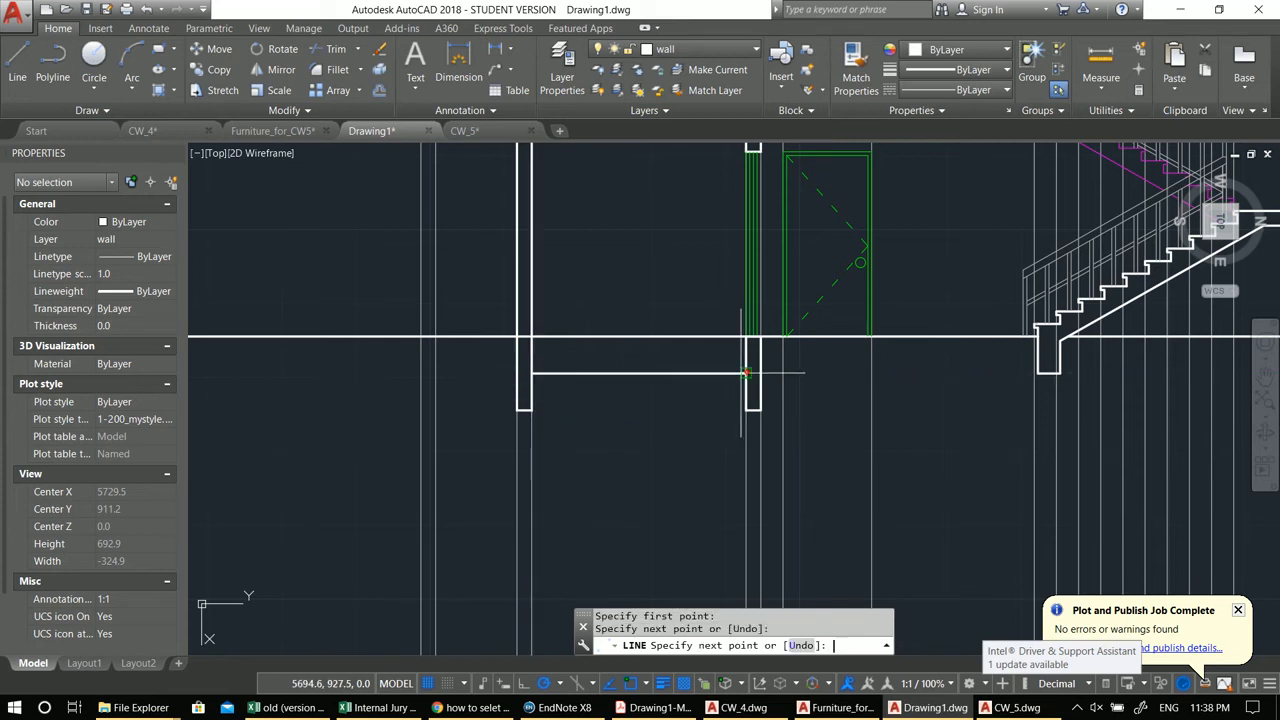
pyautogui.press('Return')
pyautogui.press('Return')
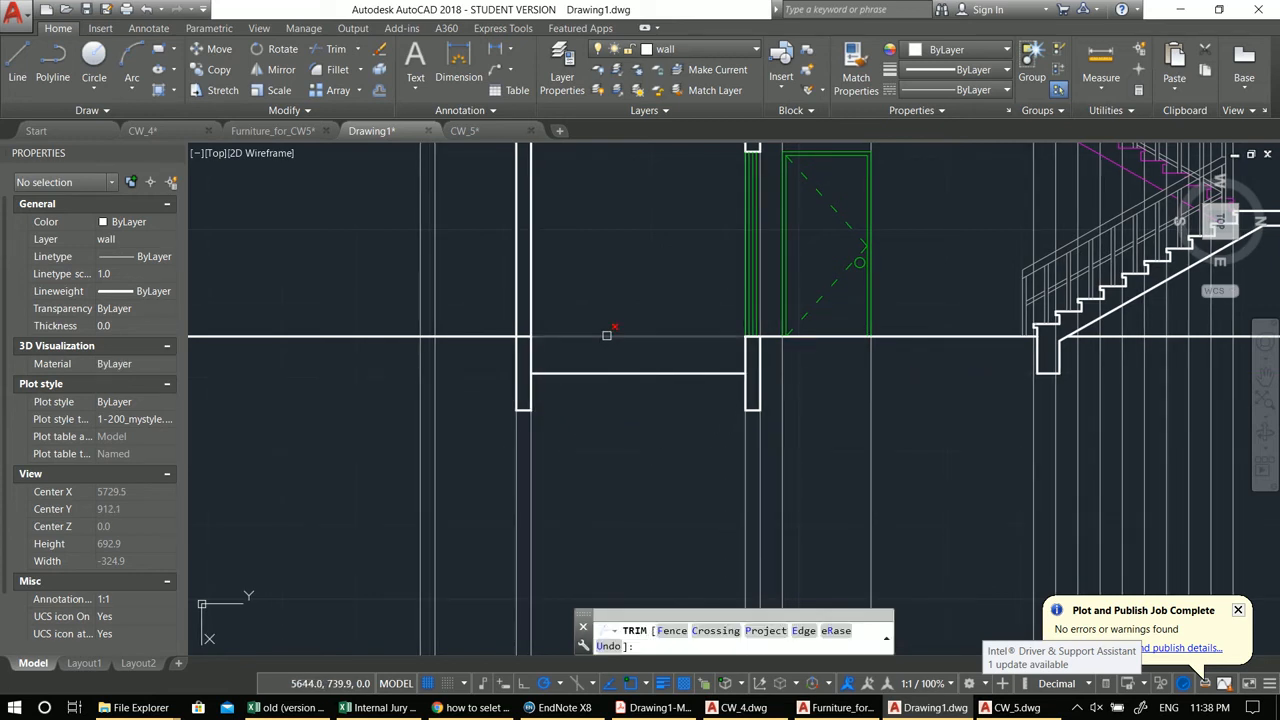
pyautogui.scroll(4, 522, 335)
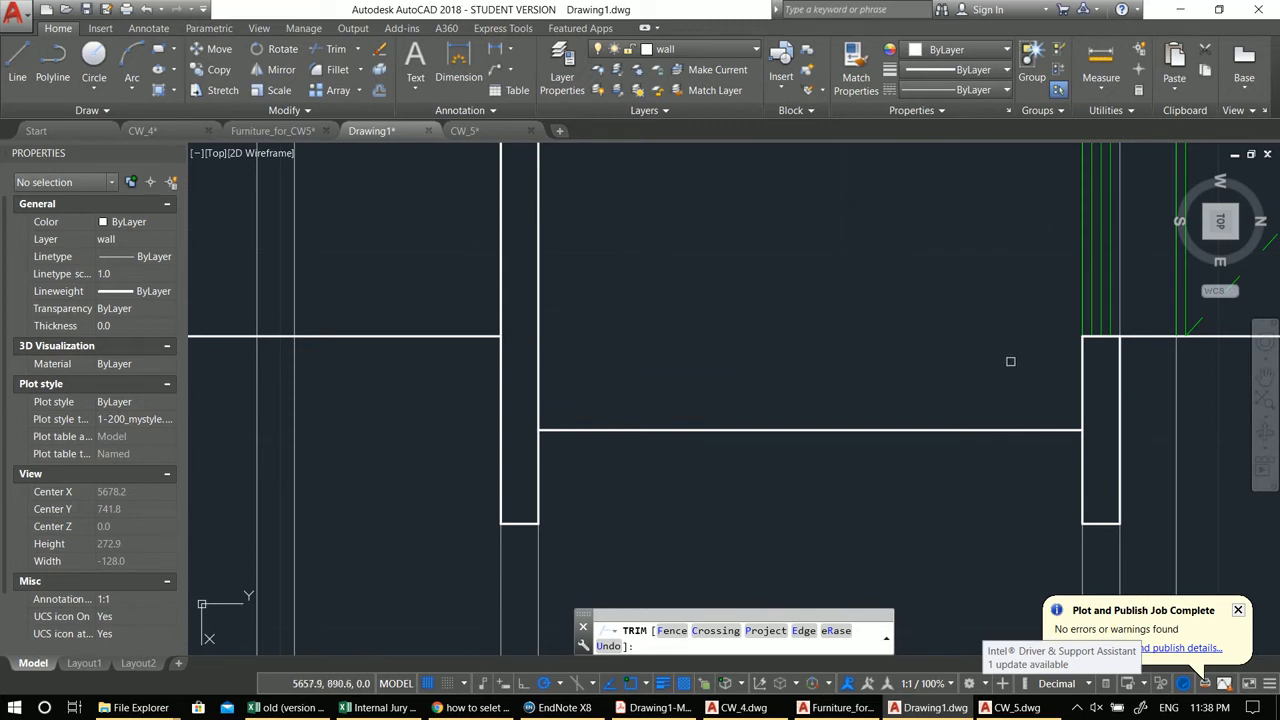
pyautogui.scroll(-4, 1008, 362)
pyautogui.press('Escape')
# Step: Draw a line along the ground level between the left wall and the door-side wall
pyautogui.scroll(-1, 688, 437)
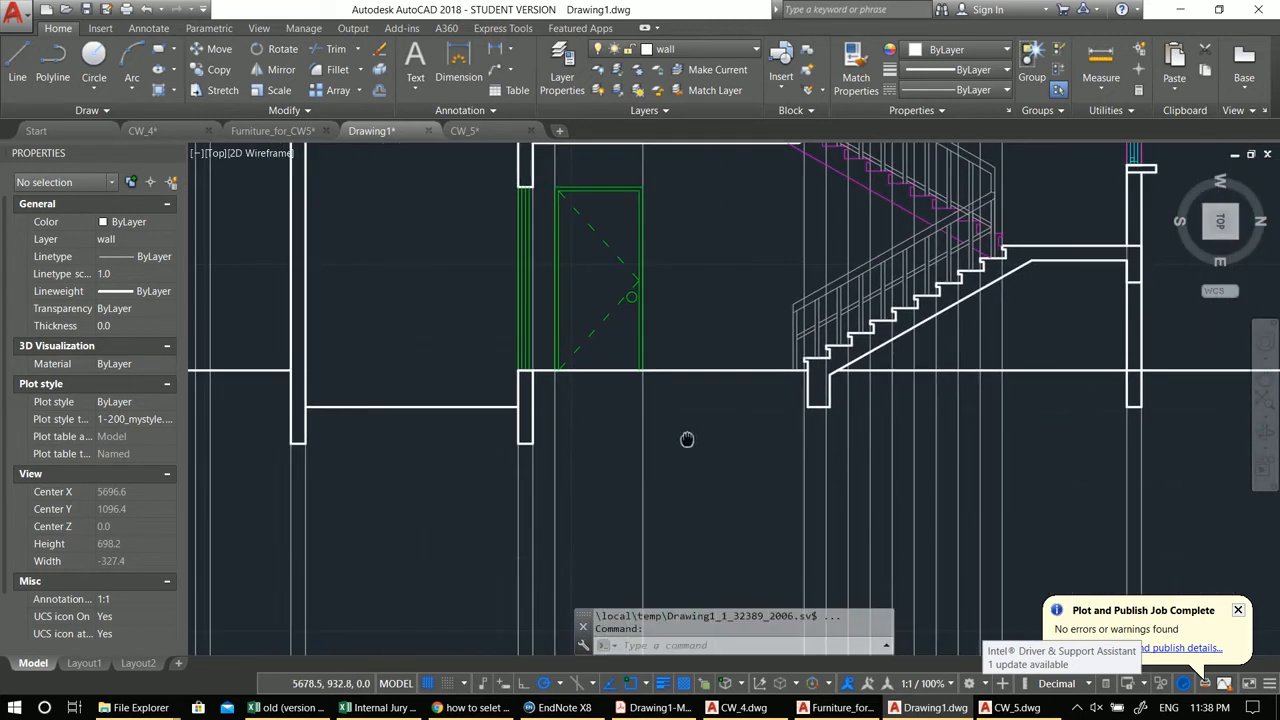
pyautogui.scroll(2, 525, 408)
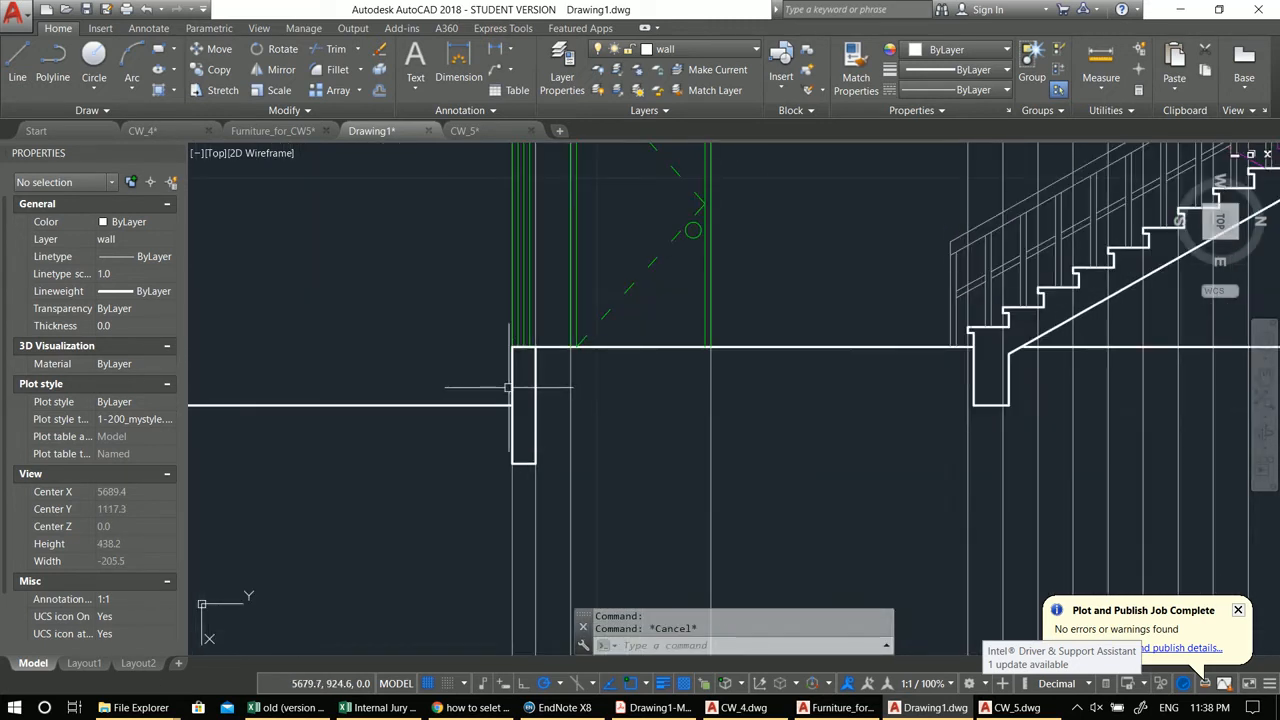
pyautogui.scroll(-2, 497, 394)
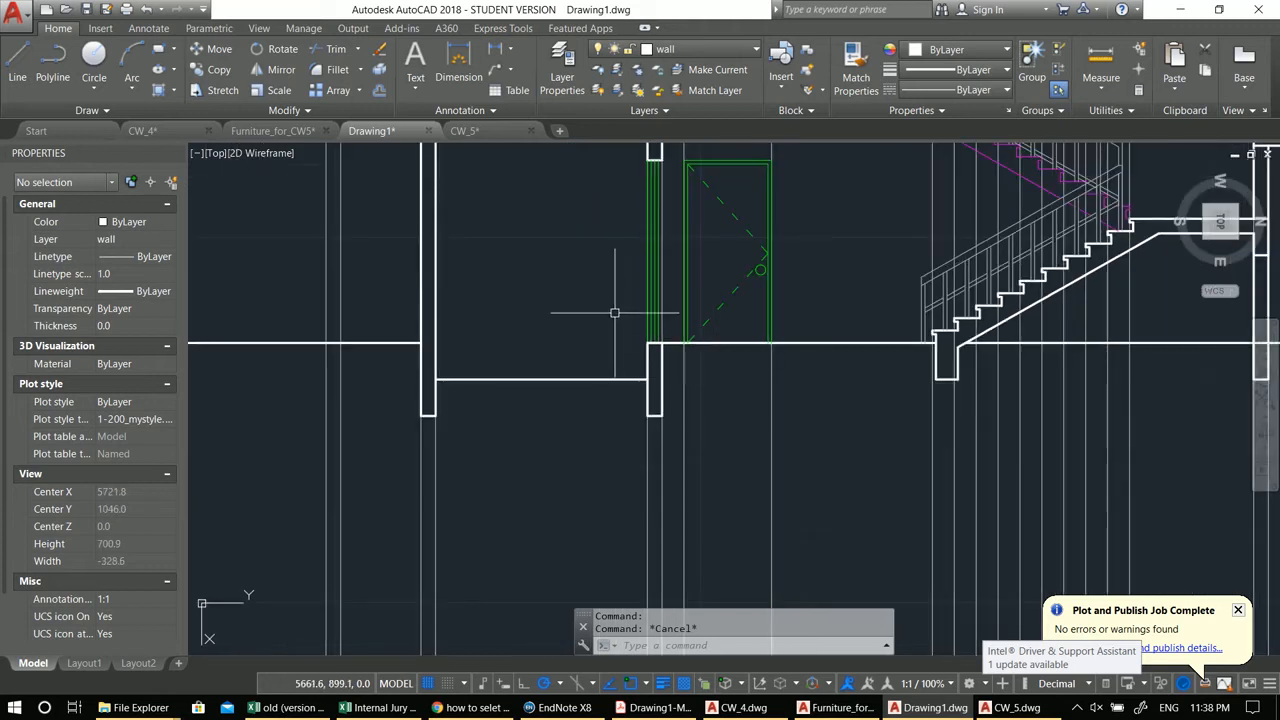
pyautogui.moveTo(830, 350); pyautogui.dragTo(766, 426, button='middle')
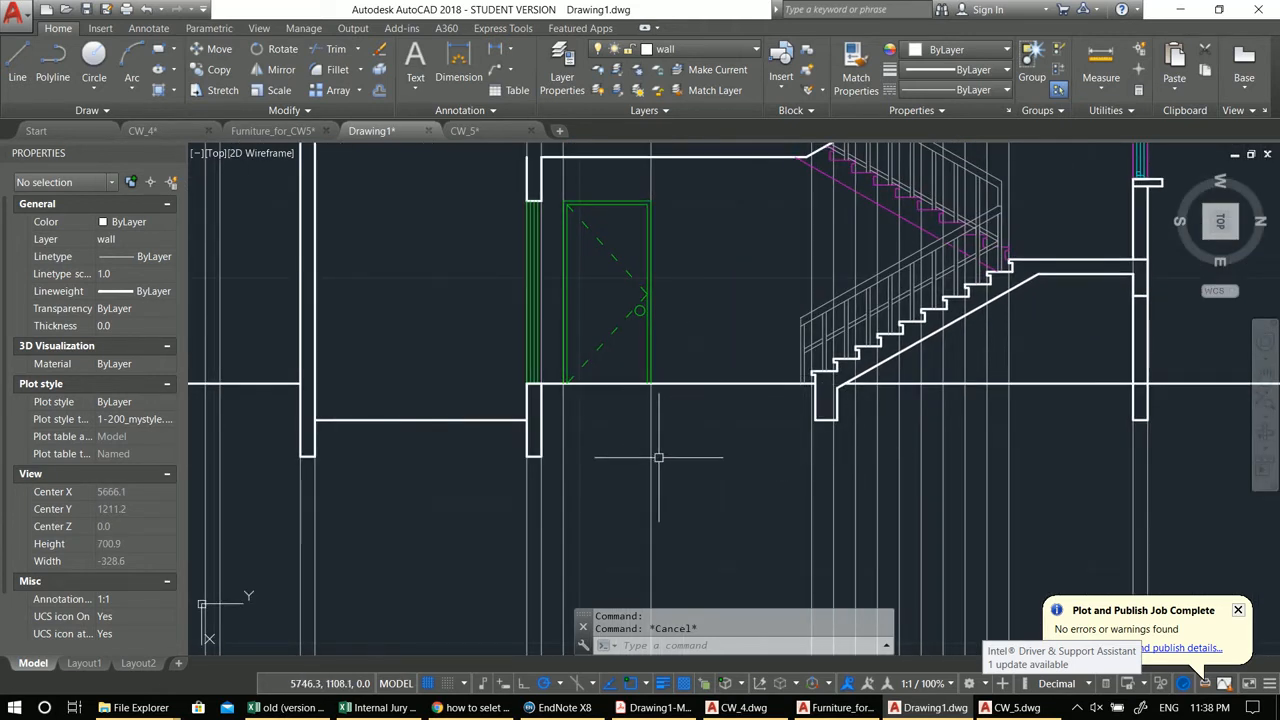
pyautogui.moveTo(879, 469); pyautogui.dragTo(828, 469, button='middle')
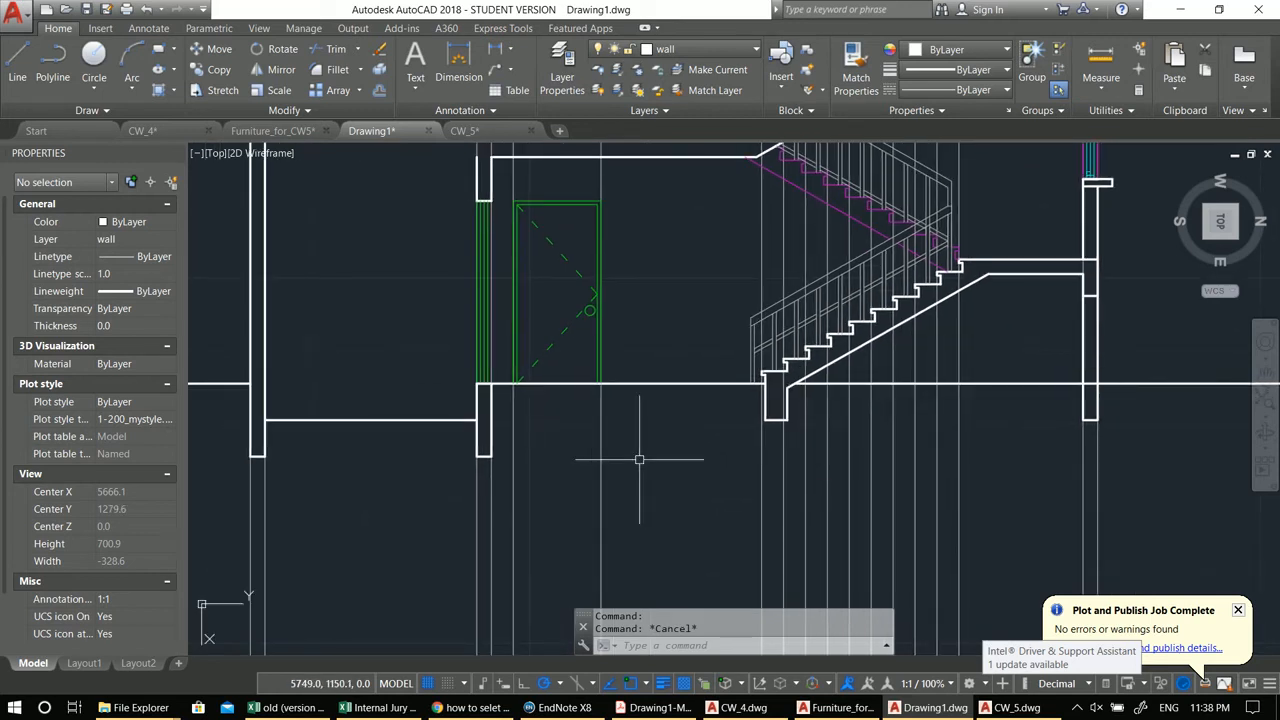
pyautogui.moveTo(639, 459); pyautogui.dragTo(795, 448, button='middle')
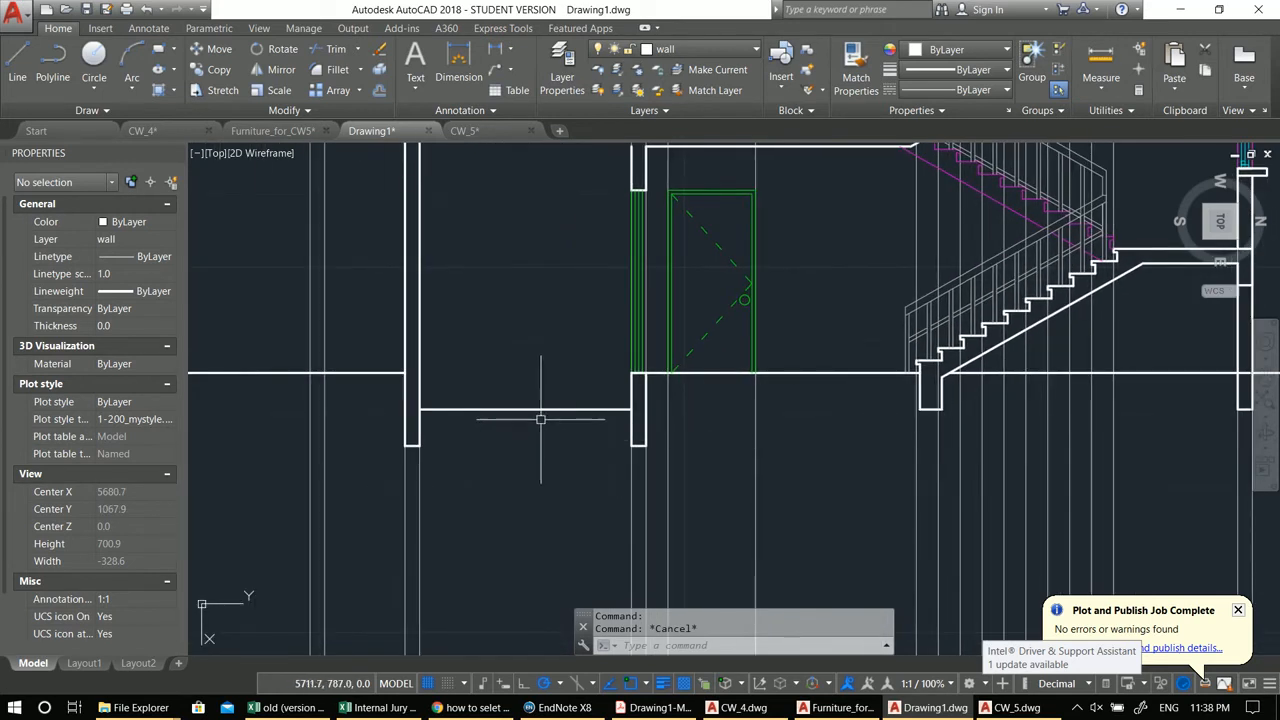
pyautogui.moveTo(534, 435); pyautogui.dragTo(674, 429, button='middle')
pyautogui.write('l')
pyautogui.press('Return')
pyautogui.click(771, 379)
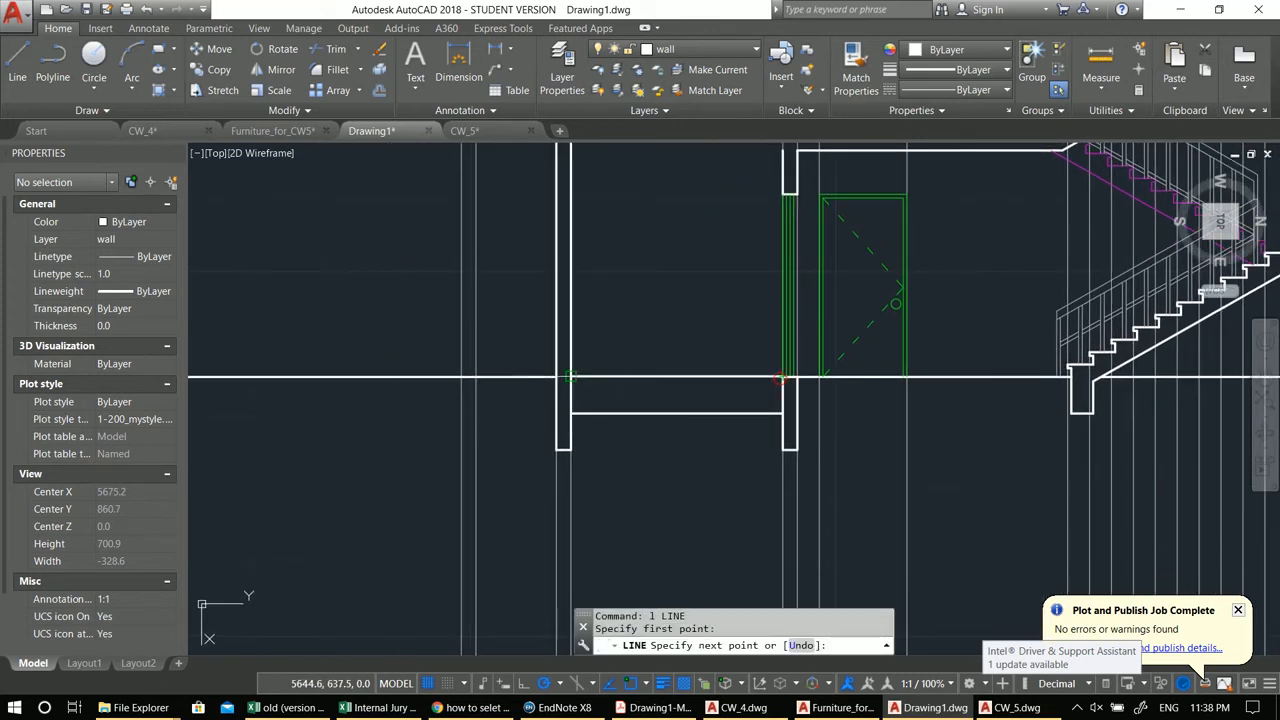
pyautogui.click(571, 378)
pyautogui.press('Return')
# Step: Move the new ground-level line onto the Elevation layer
pyautogui.moveTo(695, 409); pyautogui.dragTo(653, 416, button='middle')
pyautogui.click(697, 388)
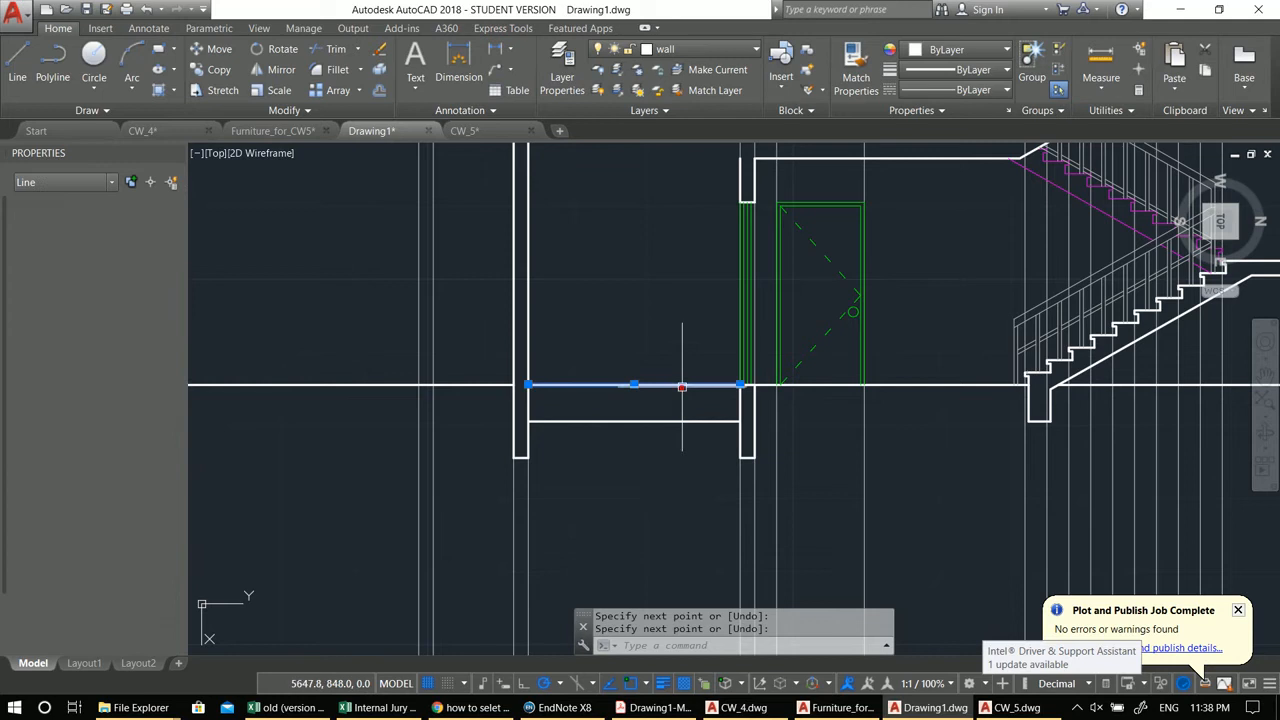
pyautogui.click(690, 49)
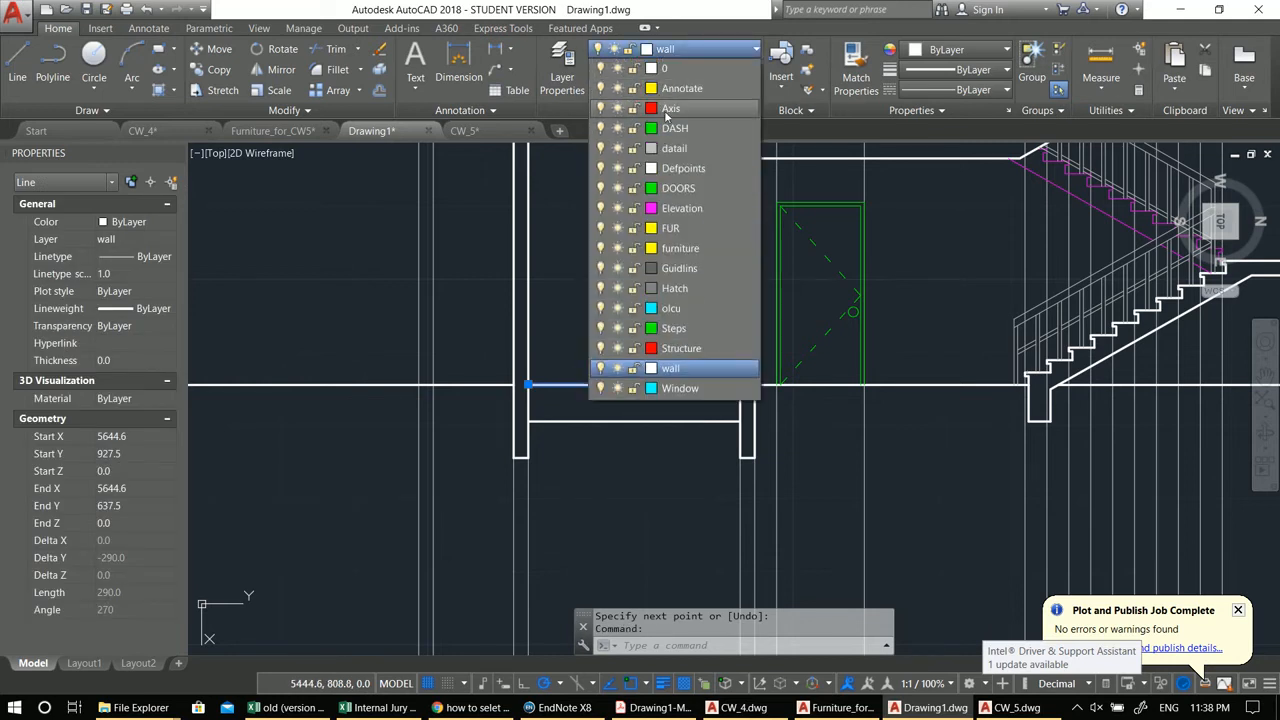
pyautogui.click(682, 208)
pyautogui.press('Escape')
pyautogui.scroll(-3, 738, 398)
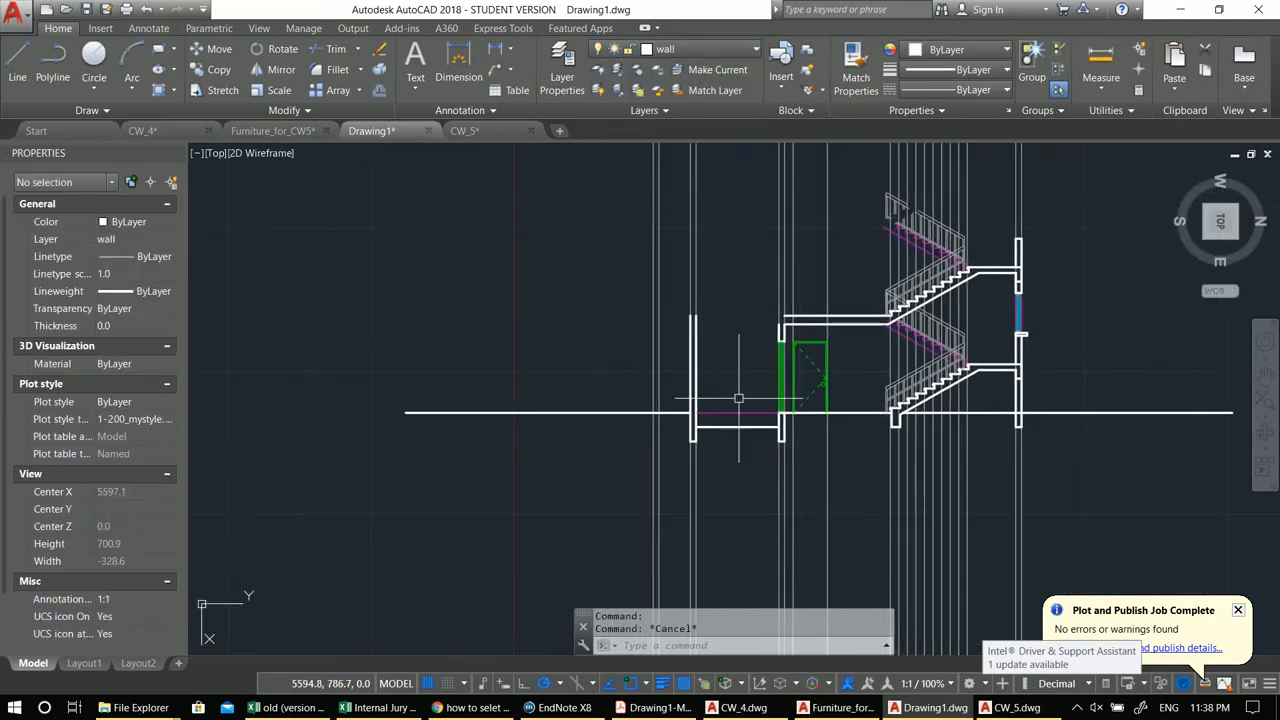
pyautogui.moveTo(777, 363); pyautogui.dragTo(735, 366, button='middle')
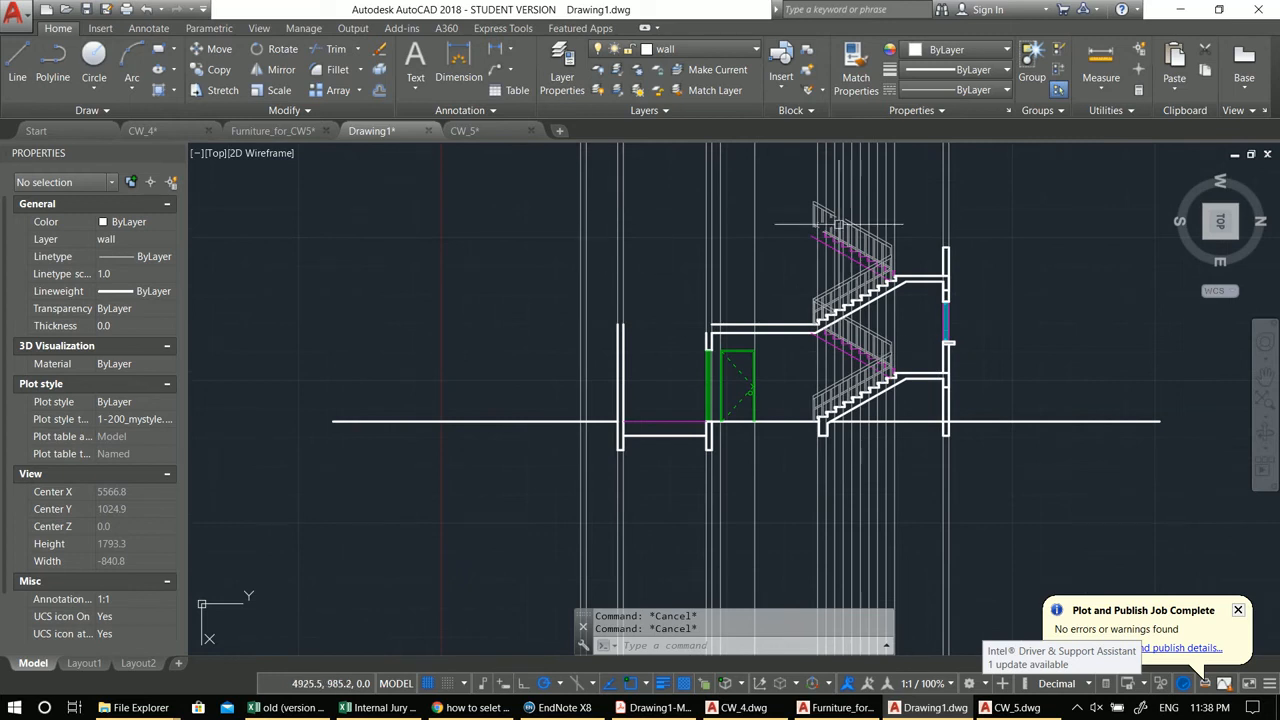
pyautogui.scroll(2, 884, 262)
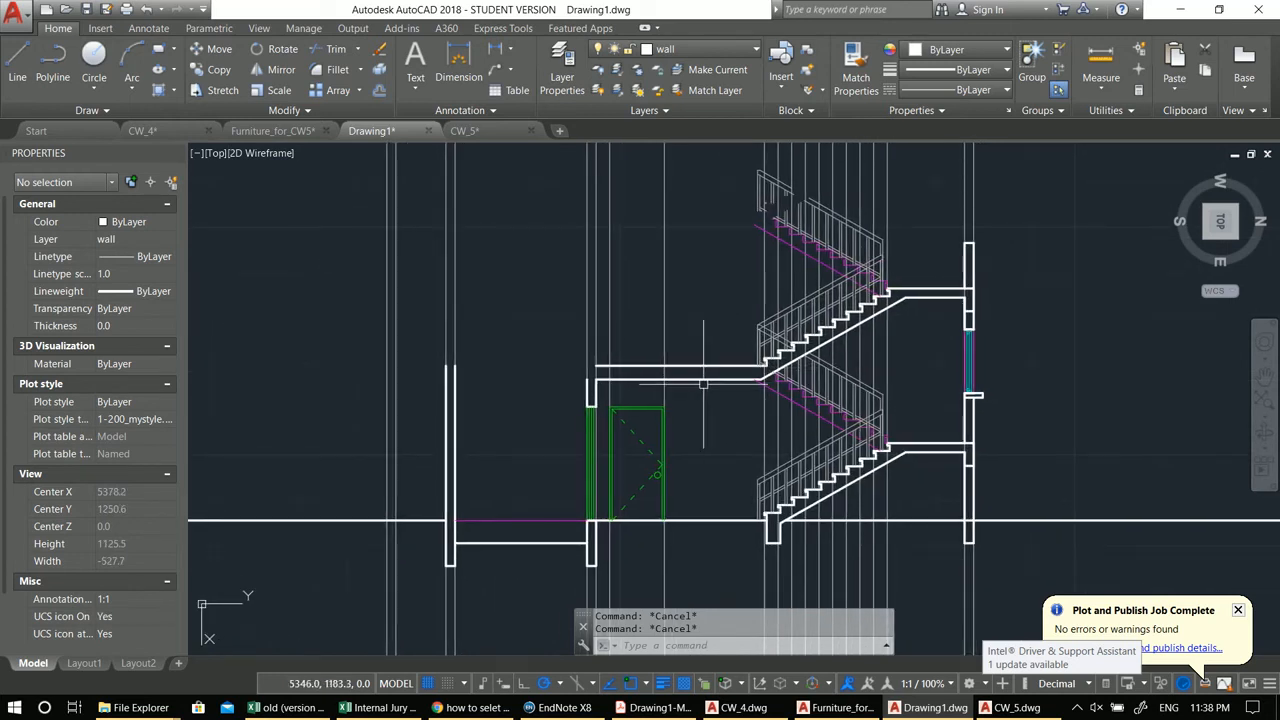
pyautogui.moveTo(966, 374); pyautogui.dragTo(920, 394, button='middle')
pyautogui.click(478, 165)
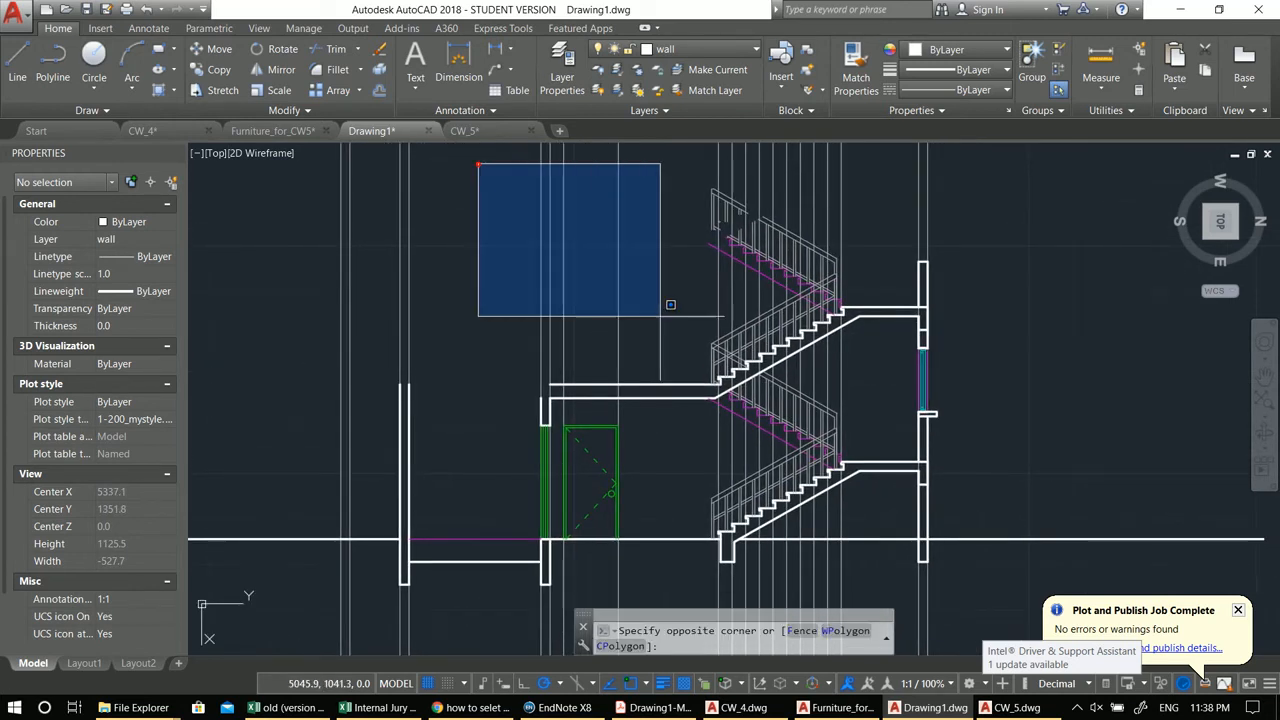
pyautogui.press('Escape')
pyautogui.press('Escape')
# Step: Select the door, its swing and jamb lines and copy them from the ground line up to the upper floor level
pyautogui.click(500, 421)
pyautogui.click(642, 590)
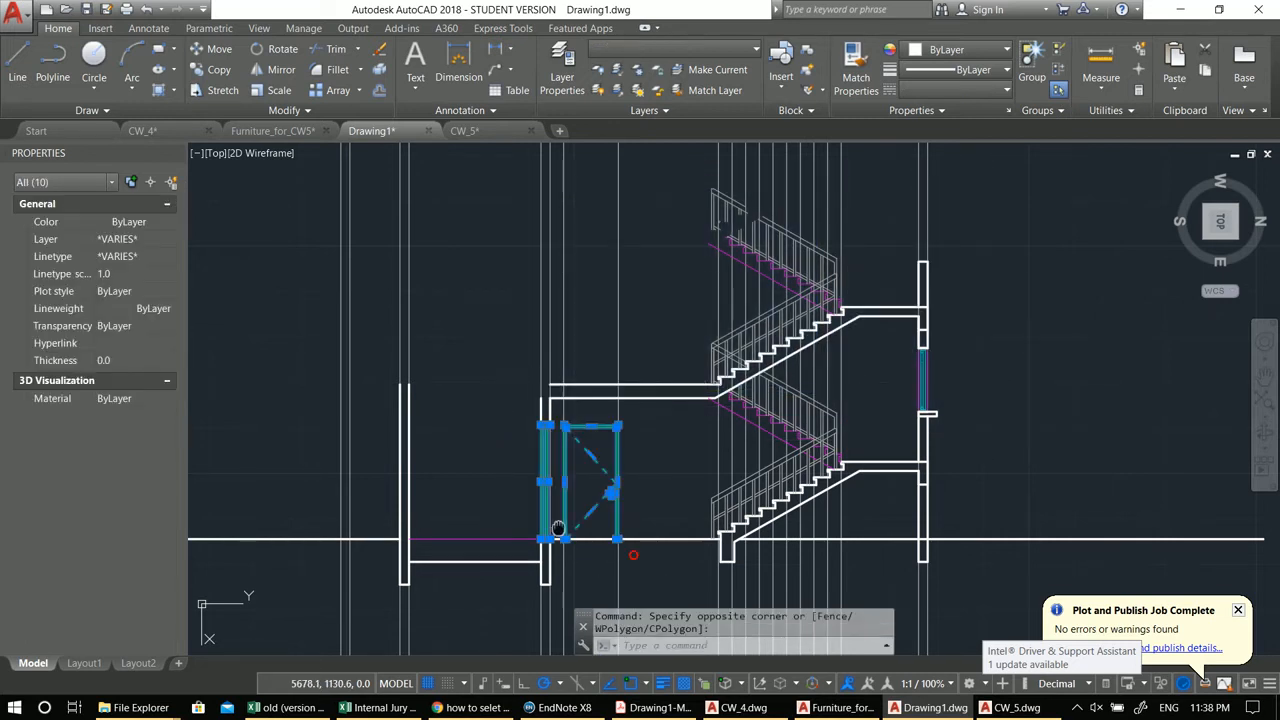
pyautogui.moveTo(557, 527); pyautogui.dragTo(587, 527, button='middle')
pyautogui.write('co')
pyautogui.press('Return')
pyautogui.scroll(5, 576, 540)
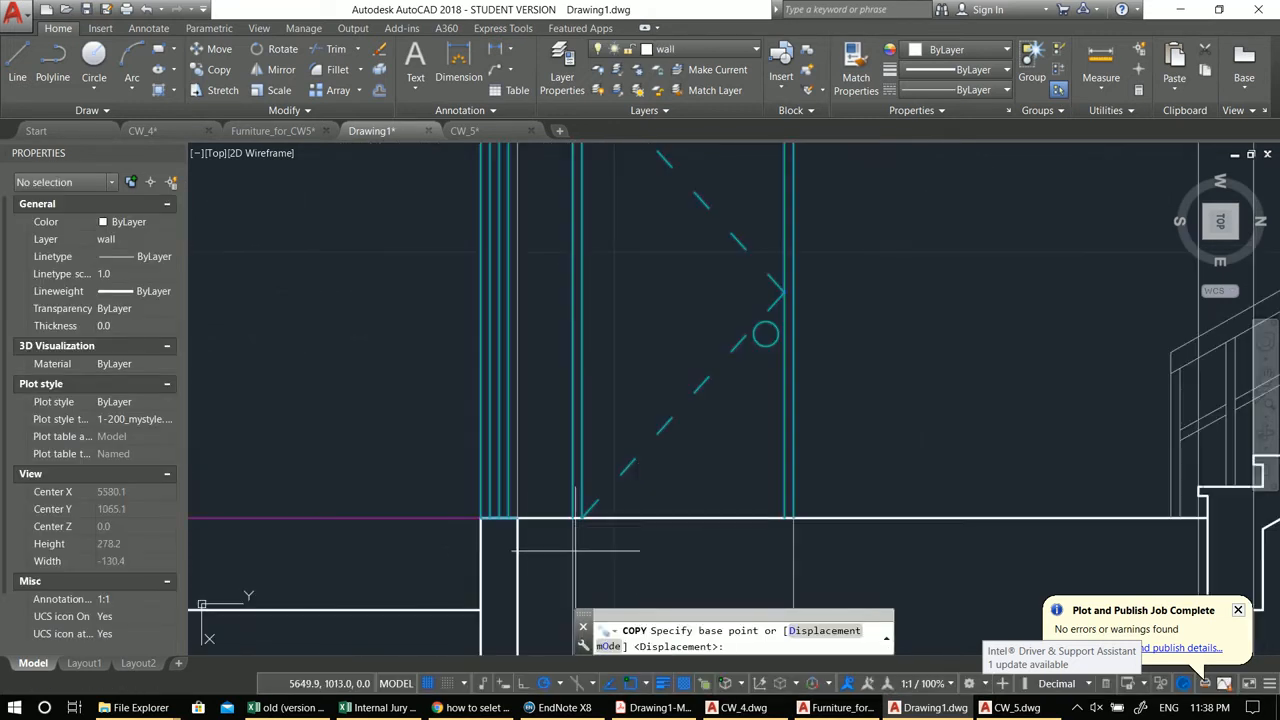
pyautogui.click(517, 518)
pyautogui.scroll(-3, 543, 366)
pyautogui.scroll(3, 580, 408)
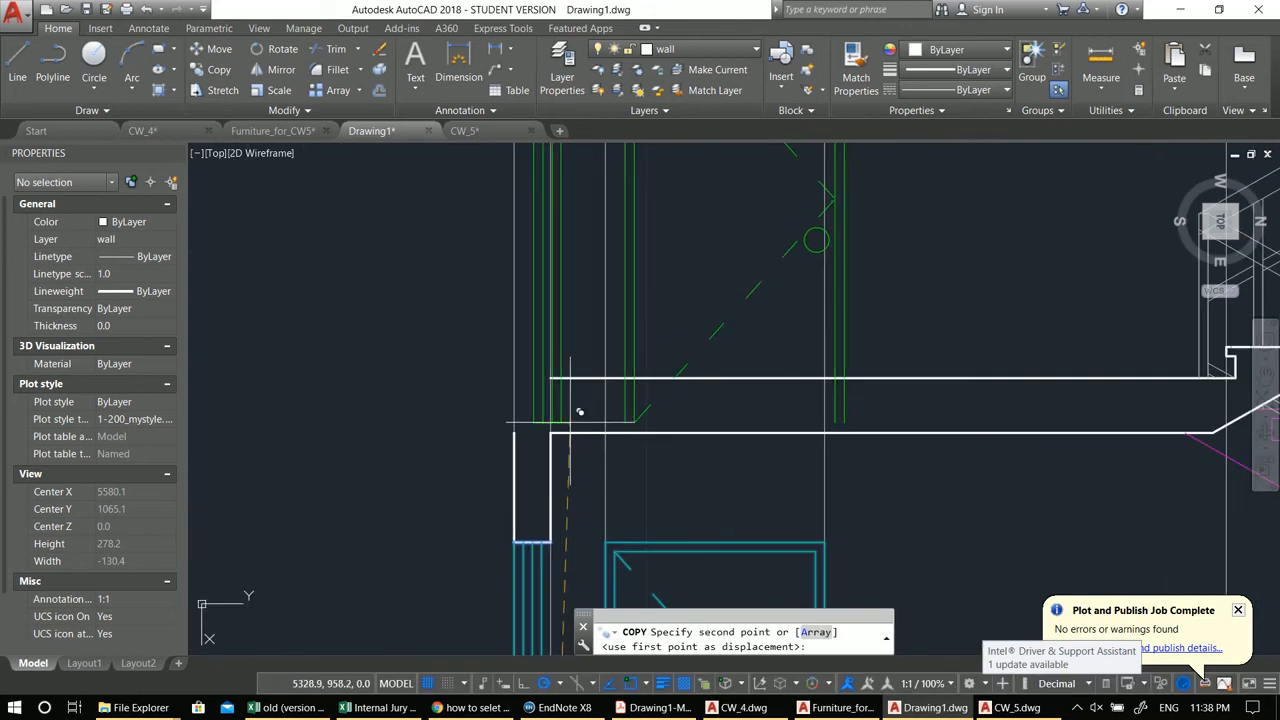
pyautogui.click(570, 375)
pyautogui.press('Escape')
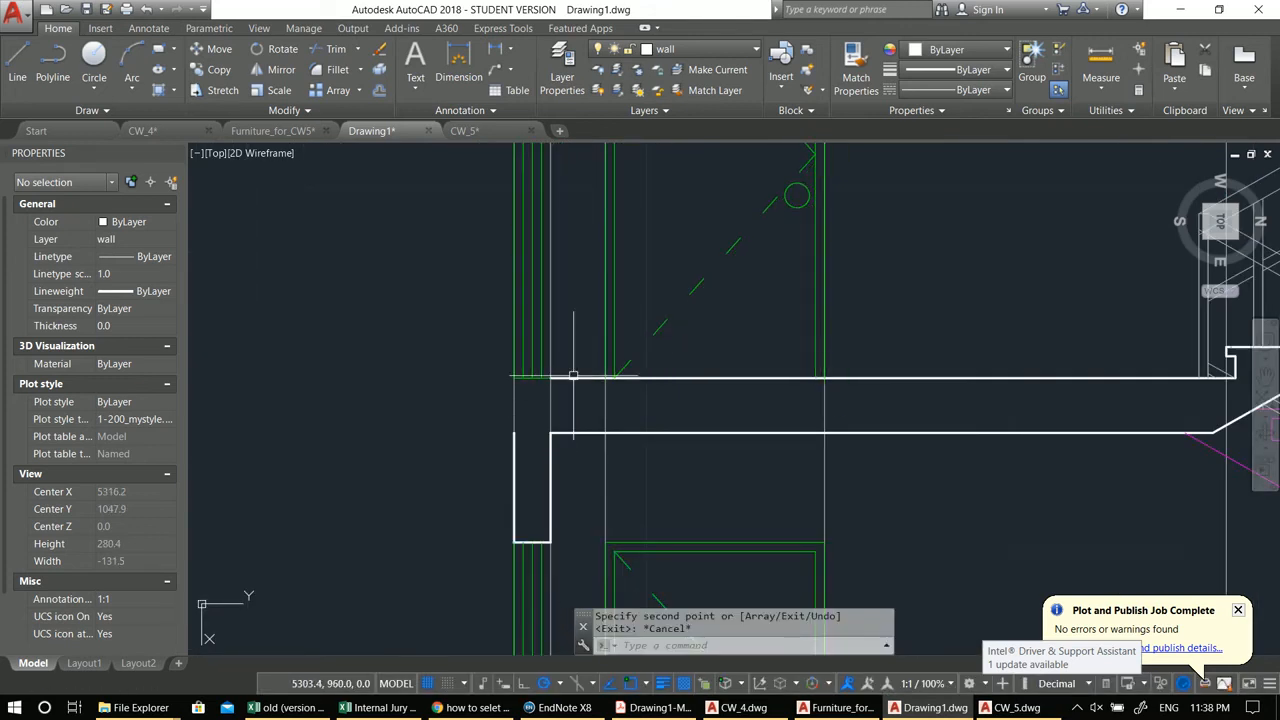
pyautogui.click(573, 377)
pyautogui.click(554, 379)
pyautogui.click(514, 378)
pyautogui.press('Escape')
pyautogui.moveTo(517, 425); pyautogui.dragTo(545, 425, button='middle')
pyautogui.write('l')
pyautogui.press('Return')
pyautogui.press('Escape')
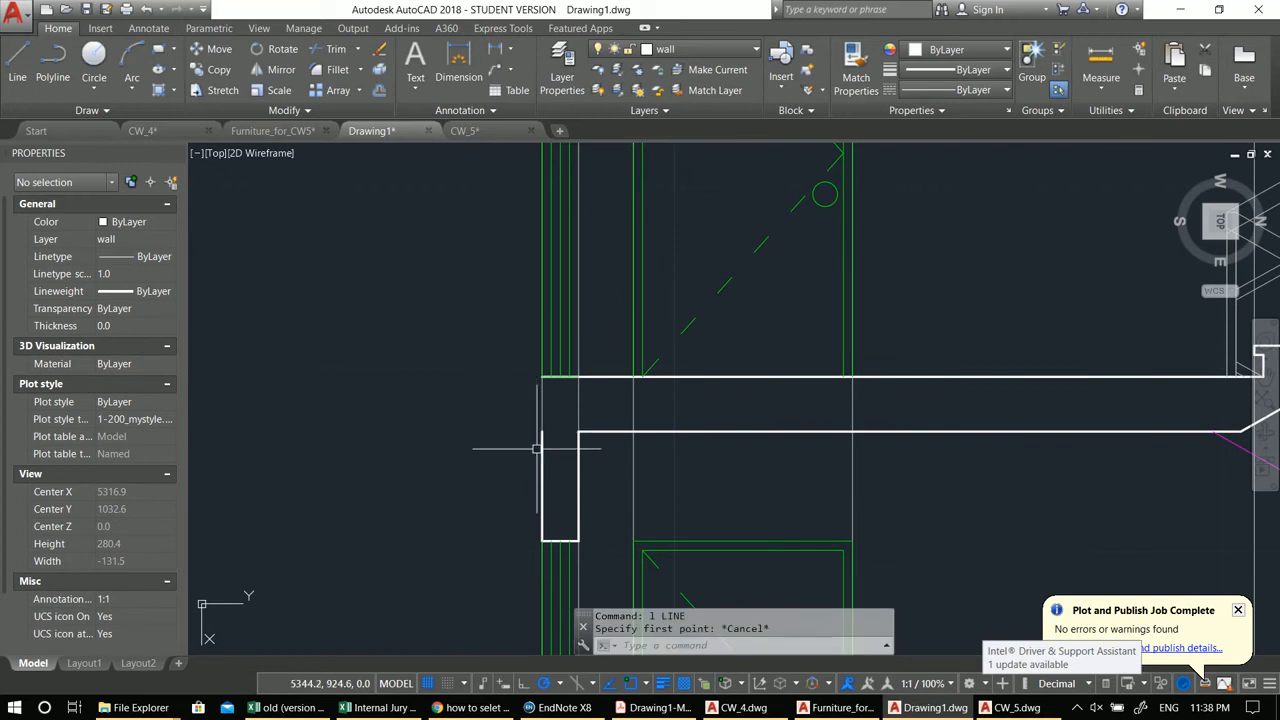
# Step: Stretch the end of the left wall's edge line with its grip to the slab line
pyautogui.click(542, 430)
pyautogui.click(542, 430)
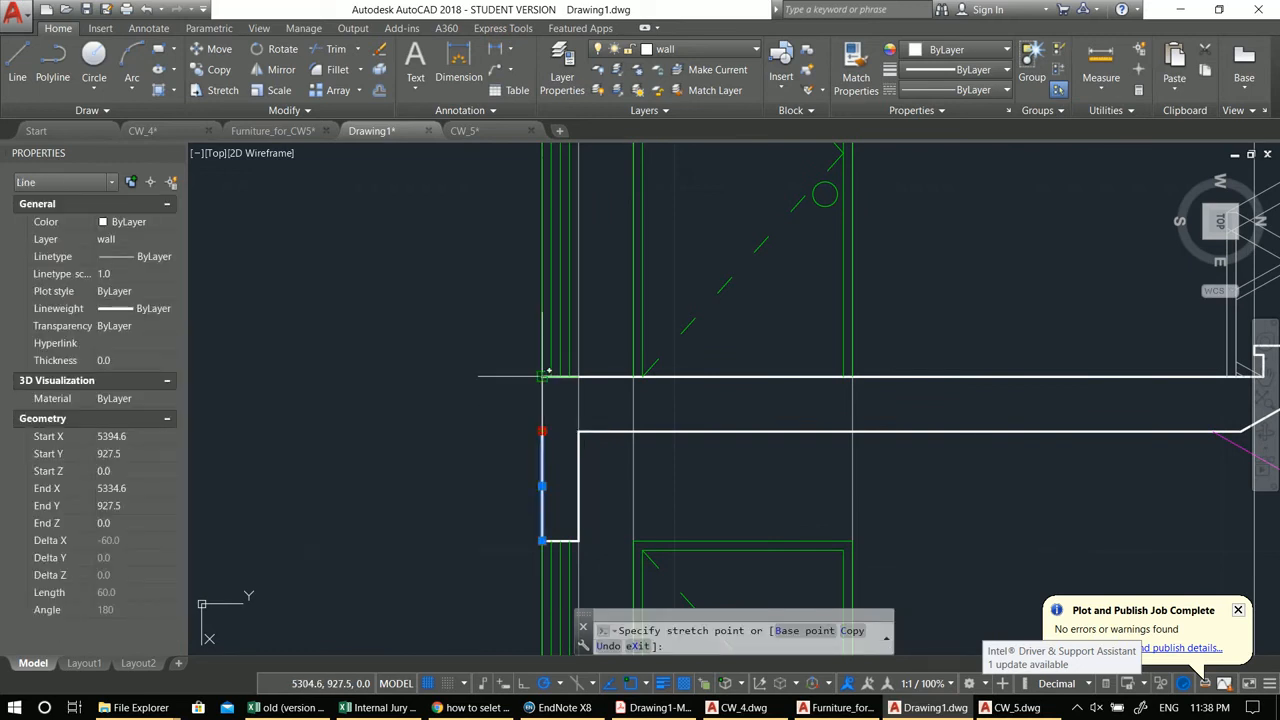
pyautogui.scroll(-5, 542, 430)
pyautogui.moveTo(506, 475); pyautogui.dragTo(581, 400, button='middle')
pyautogui.press('Escape')
# Step: Draw a horizontal line at the upper floor level between the left wall and the door-side wall
pyautogui.write('l')
pyautogui.press('Return')
pyautogui.scroll(2, 580, 337)
pyautogui.click(623, 311)
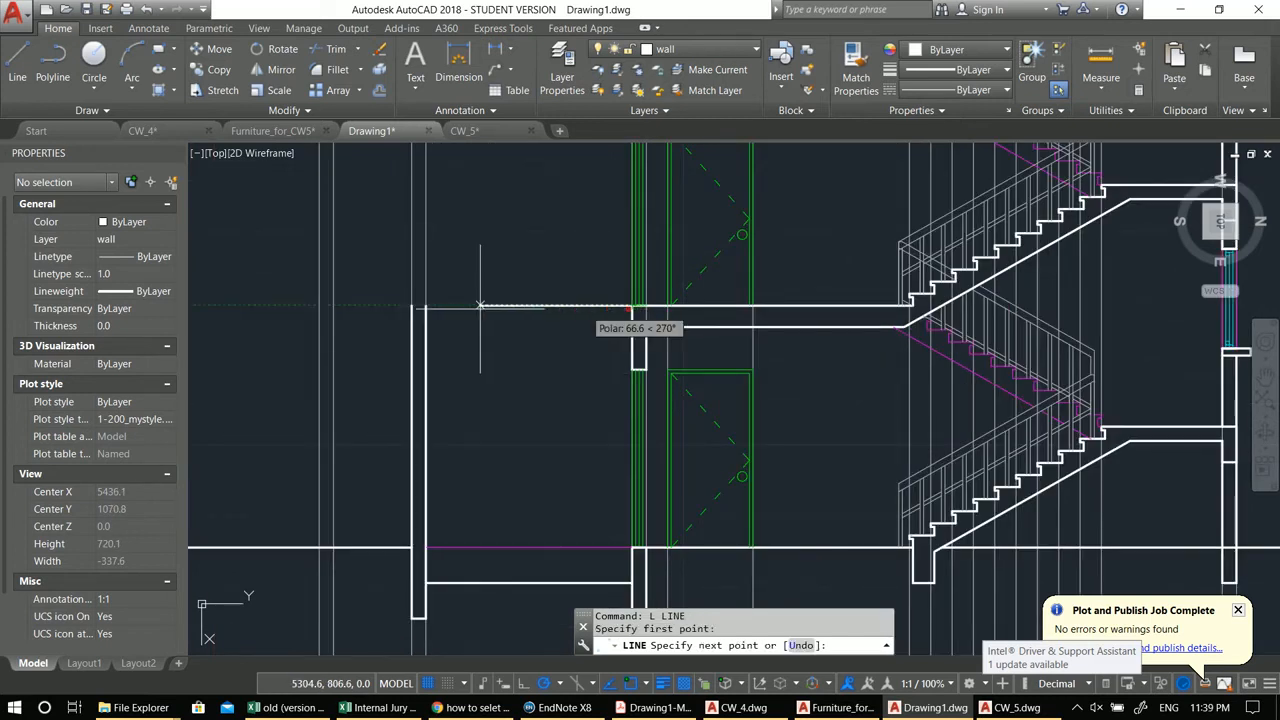
pyautogui.click(433, 306)
pyautogui.press('Escape')
# Step: Match the new upper-floor line's properties to the magenta Elevation ground line
pyautogui.moveTo(538, 427); pyautogui.dragTo(567, 393, button='middle')
pyautogui.write('ma')
pyautogui.press('Return')
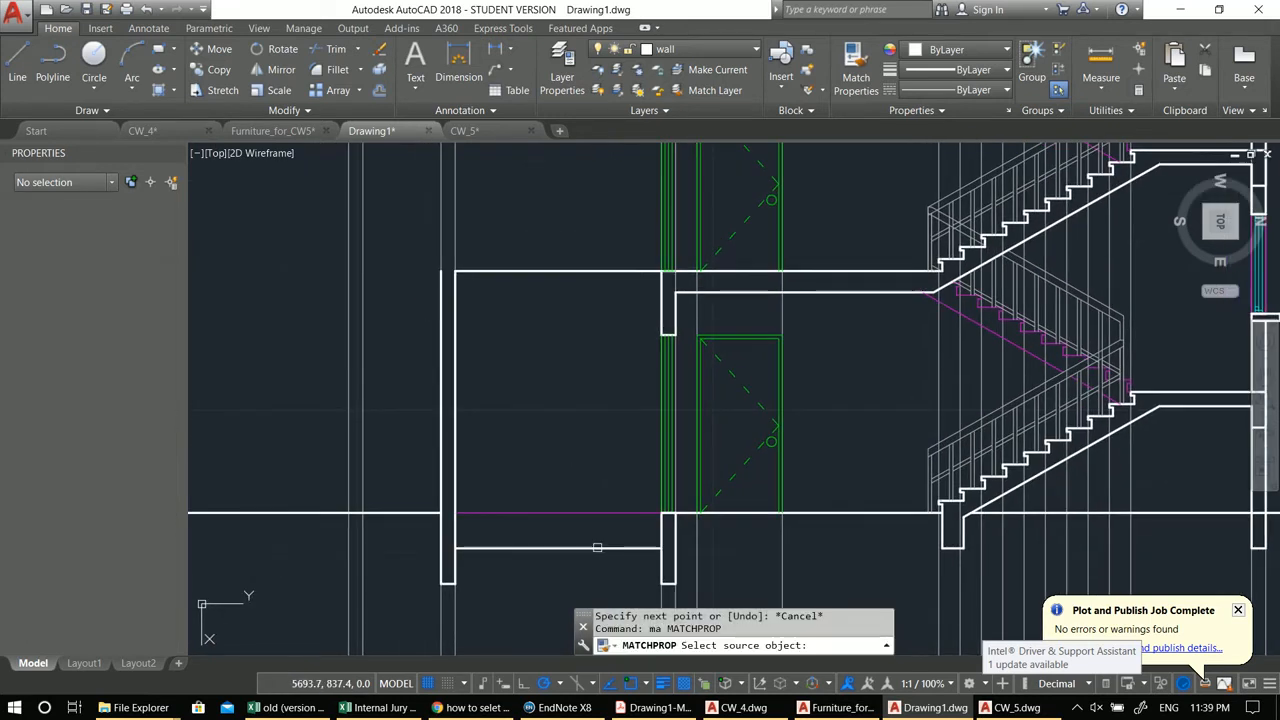
pyautogui.click(575, 511)
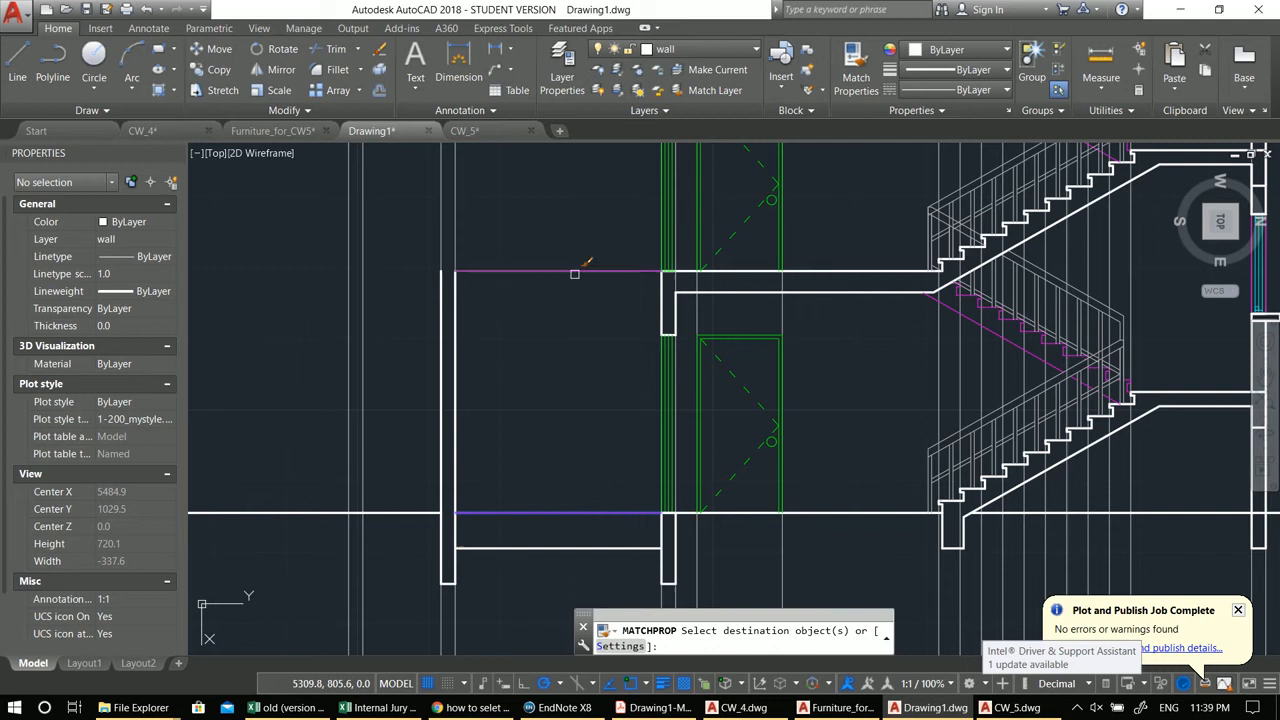
pyautogui.moveTo(575, 277); pyautogui.dragTo(647, 332, button='middle')
pyautogui.press('Escape')
pyautogui.write('co')
pyautogui.press('Return')
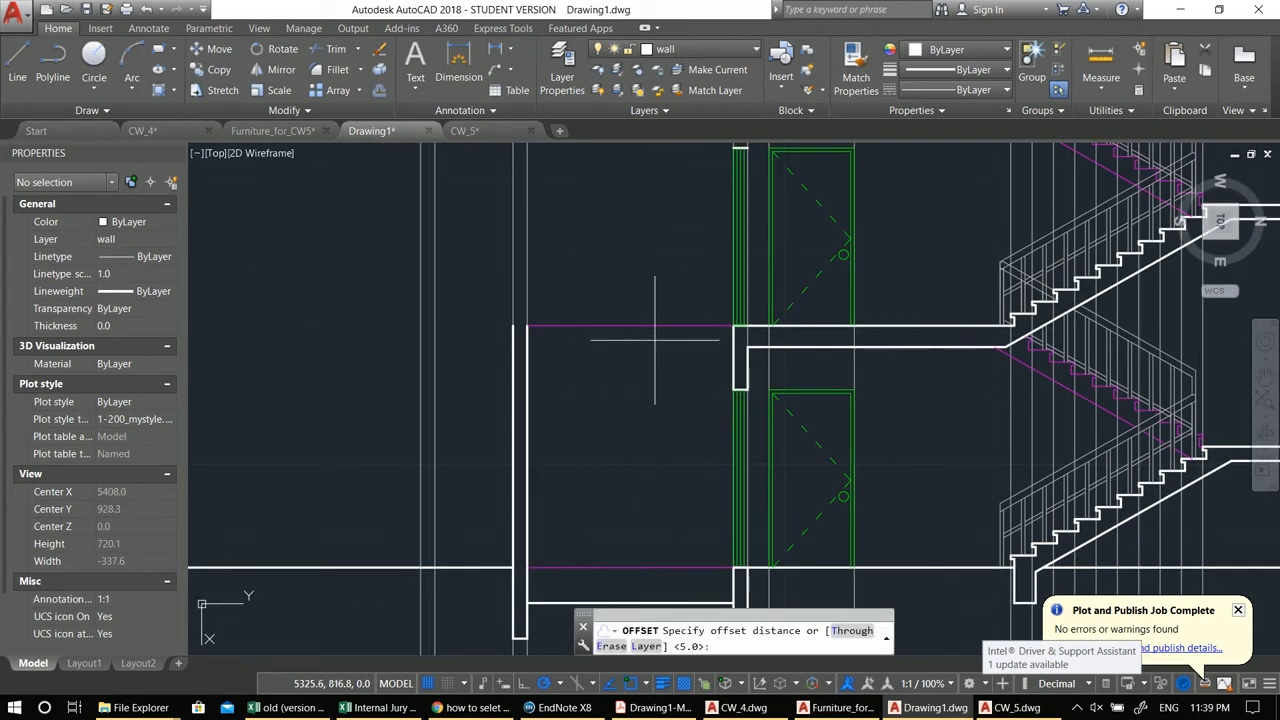
pyautogui.press('Escape')
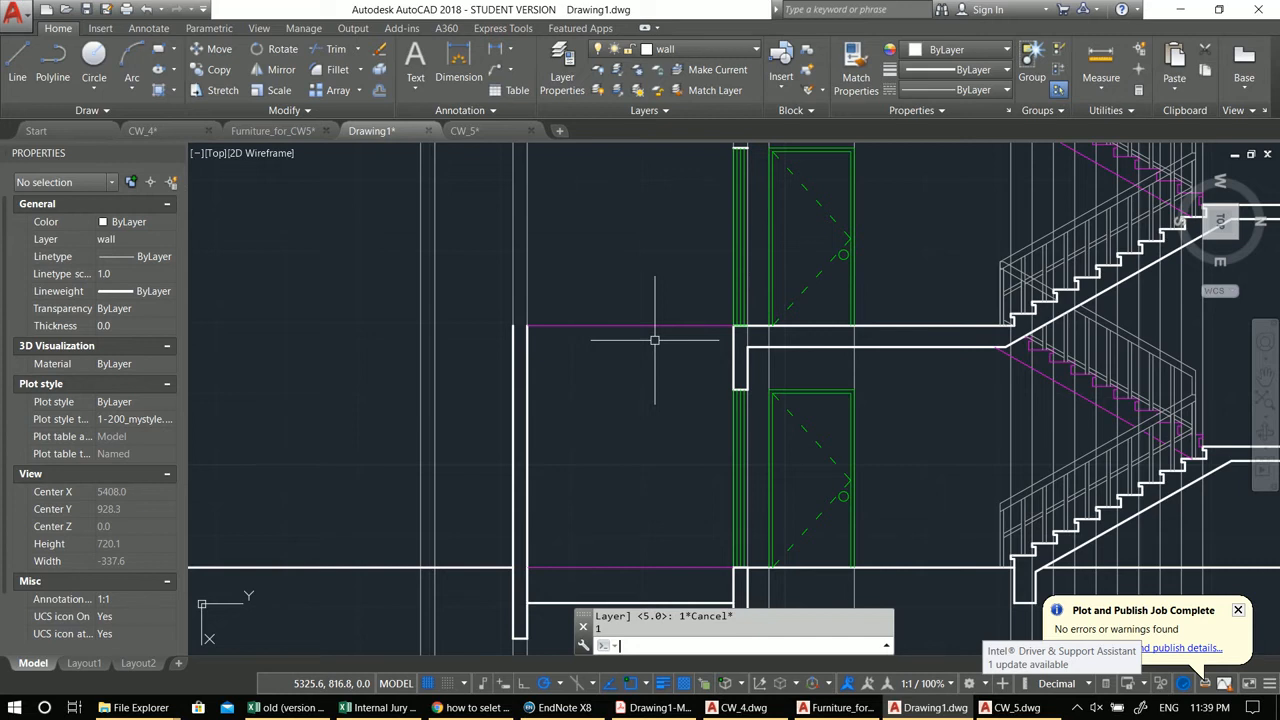
pyautogui.scroll(-3, 680, 420)
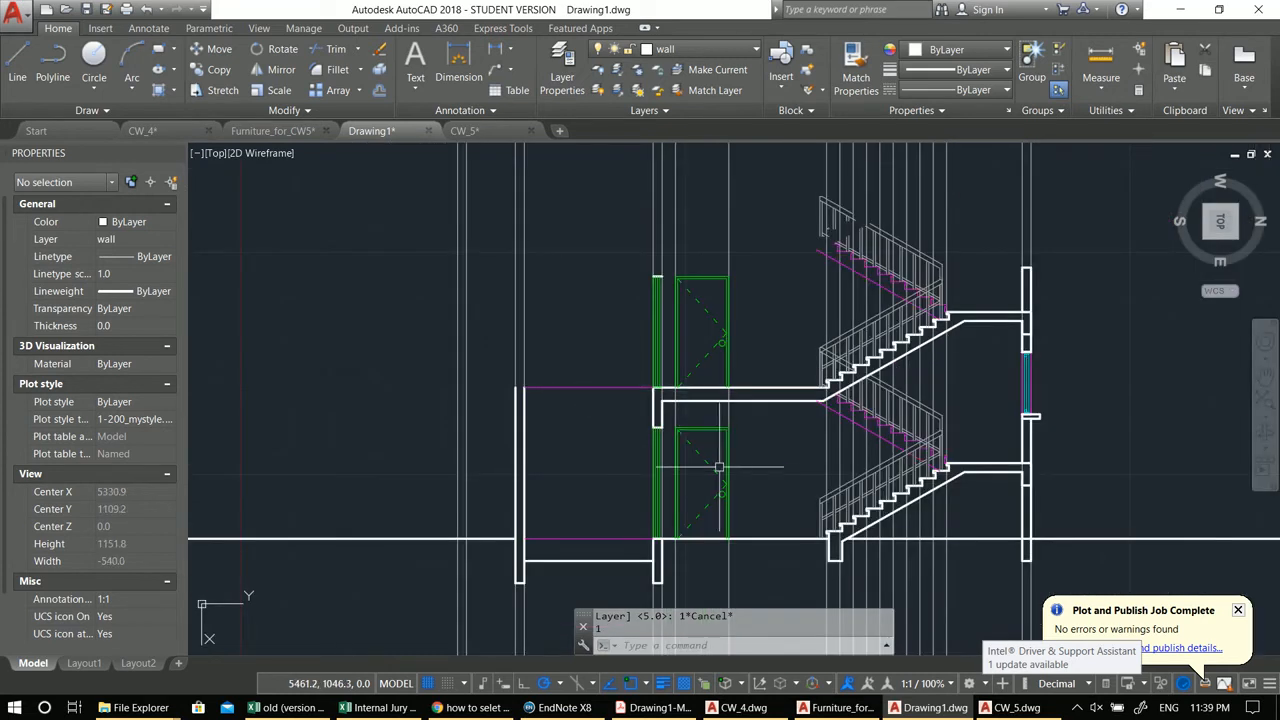
# Step: Try to draw a line starting at the left wall at the upper floor level
pyautogui.moveTo(681, 441)
pyautogui.mouseDown(button='middle')
pyautogui.moveTo(735, 450)
pyautogui.moveTo(755, 430)
pyautogui.moveTo(743, 424)
pyautogui.moveTo(828, 412)
pyautogui.mouseUp(button='middle')
pyautogui.write('l')
pyautogui.press('Return')
pyautogui.scroll(2, 885, 413)
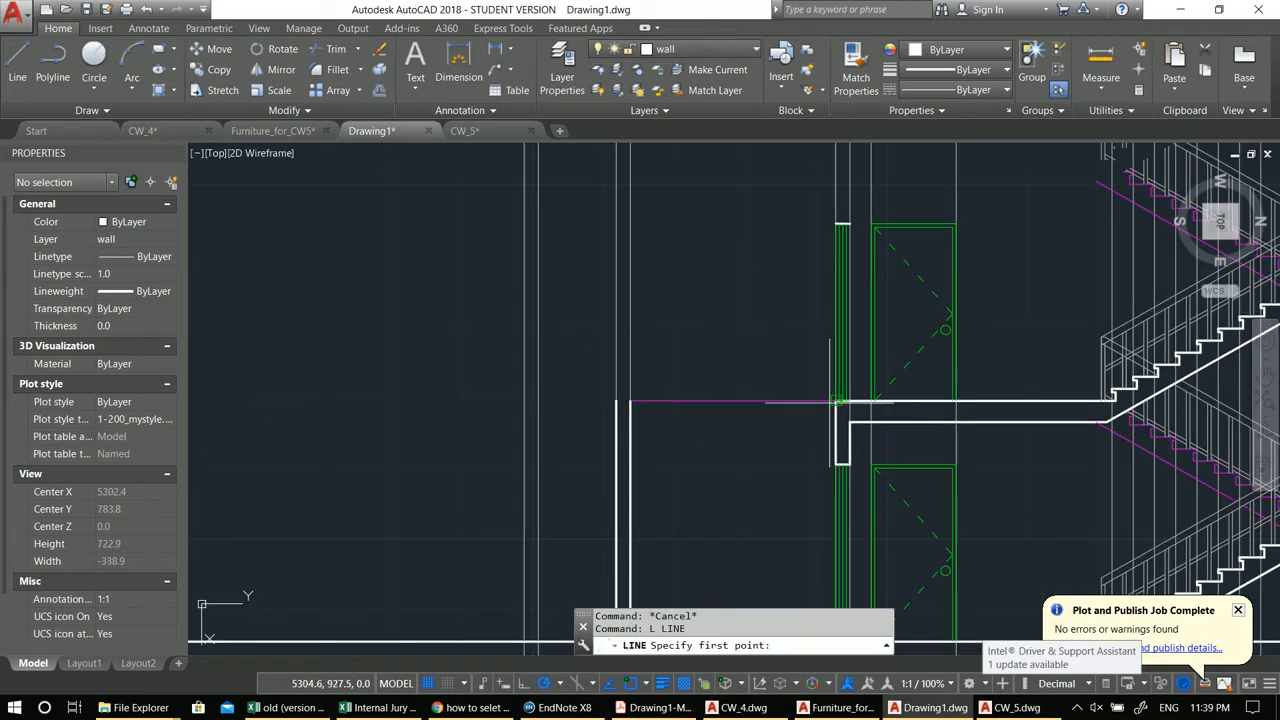
pyautogui.click(617, 403)
pyautogui.moveTo(535, 321); pyautogui.dragTo(580, 505, button='middle')
pyautogui.moveTo(581, 437); pyautogui.dragTo(501, 411, button='middle')
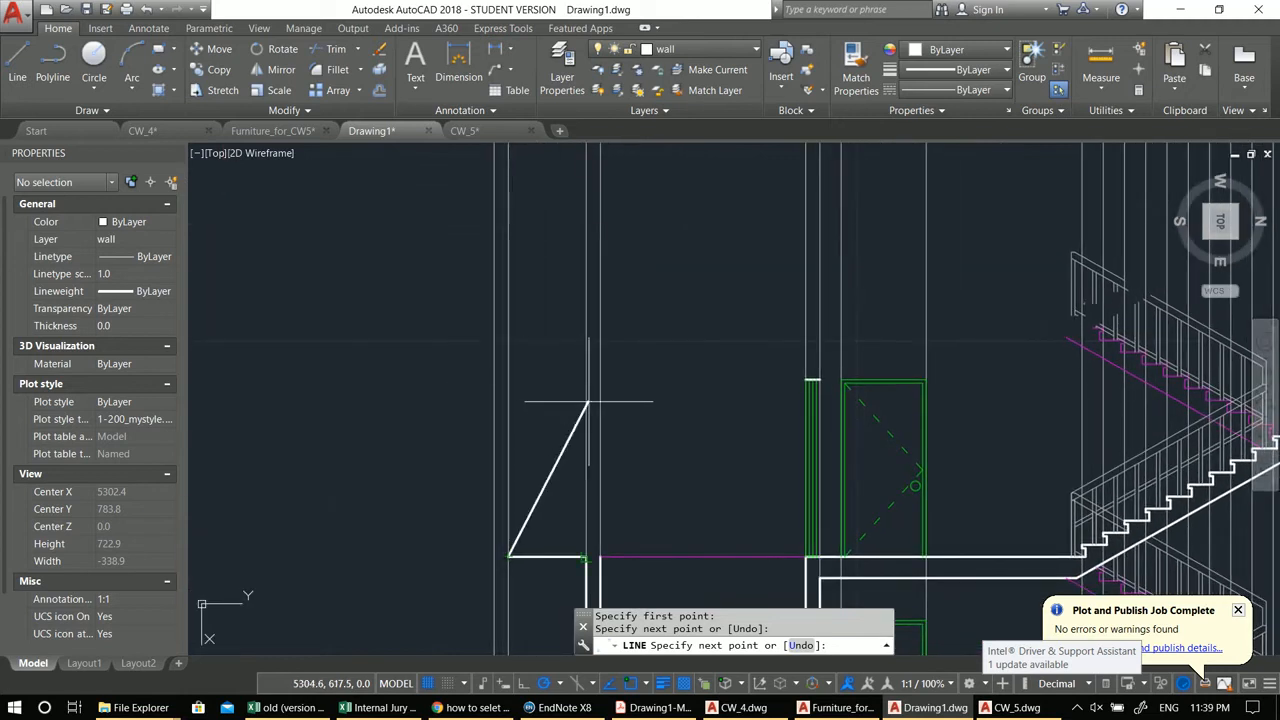
pyautogui.moveTo(668, 414); pyautogui.dragTo(477, 351, button='middle')
pyautogui.press('Escape')
pyautogui.press('Escape')
# Step: Try to copy the landing slab polylines from the ground level upward
pyautogui.scroll(4, 849, 231)
pyautogui.moveTo(904, 302); pyautogui.dragTo(780, 298, button='middle')
pyautogui.scroll(-6, 780, 298)
pyautogui.scroll(4, 815, 457)
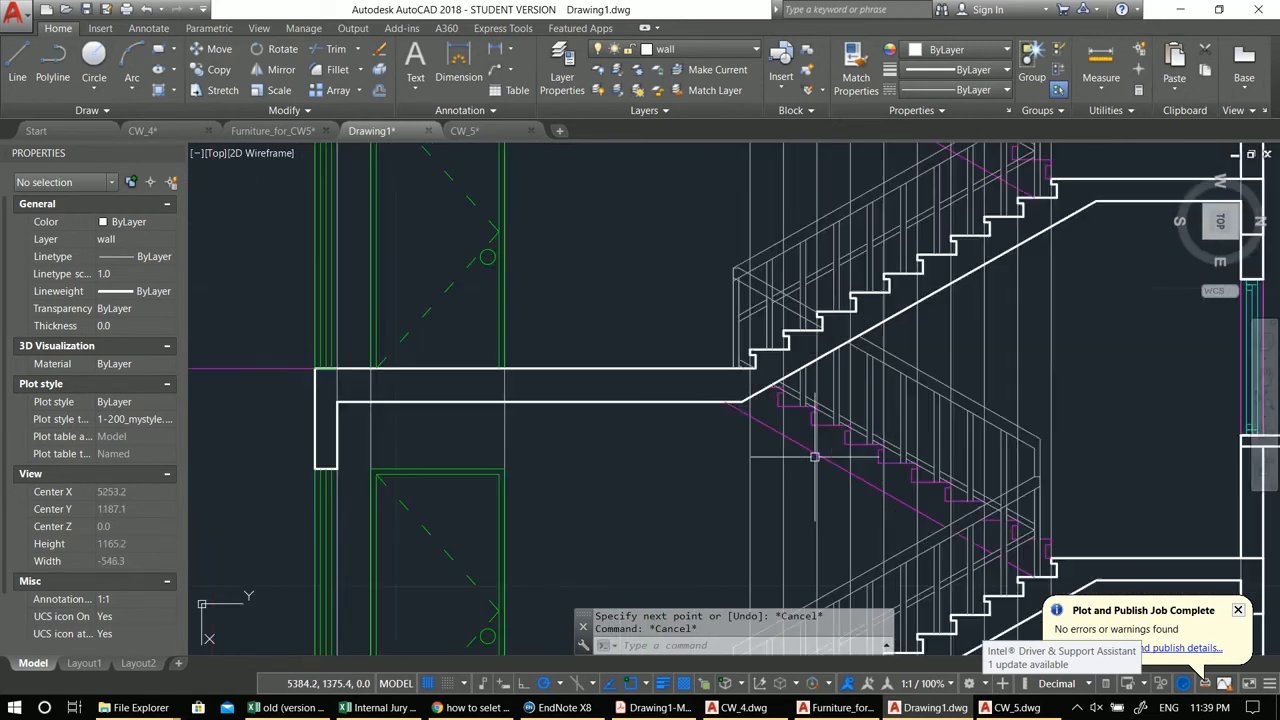
pyautogui.click(730, 370)
pyautogui.scroll(-2, 700, 385)
pyautogui.write('ci')
pyautogui.press('Return')
pyautogui.press('Escape')
pyautogui.click(675, 390)
pyautogui.click(664, 281)
pyautogui.moveTo(679, 411); pyautogui.dragTo(686, 366, button='middle')
pyautogui.write('co')
pyautogui.press('Return')
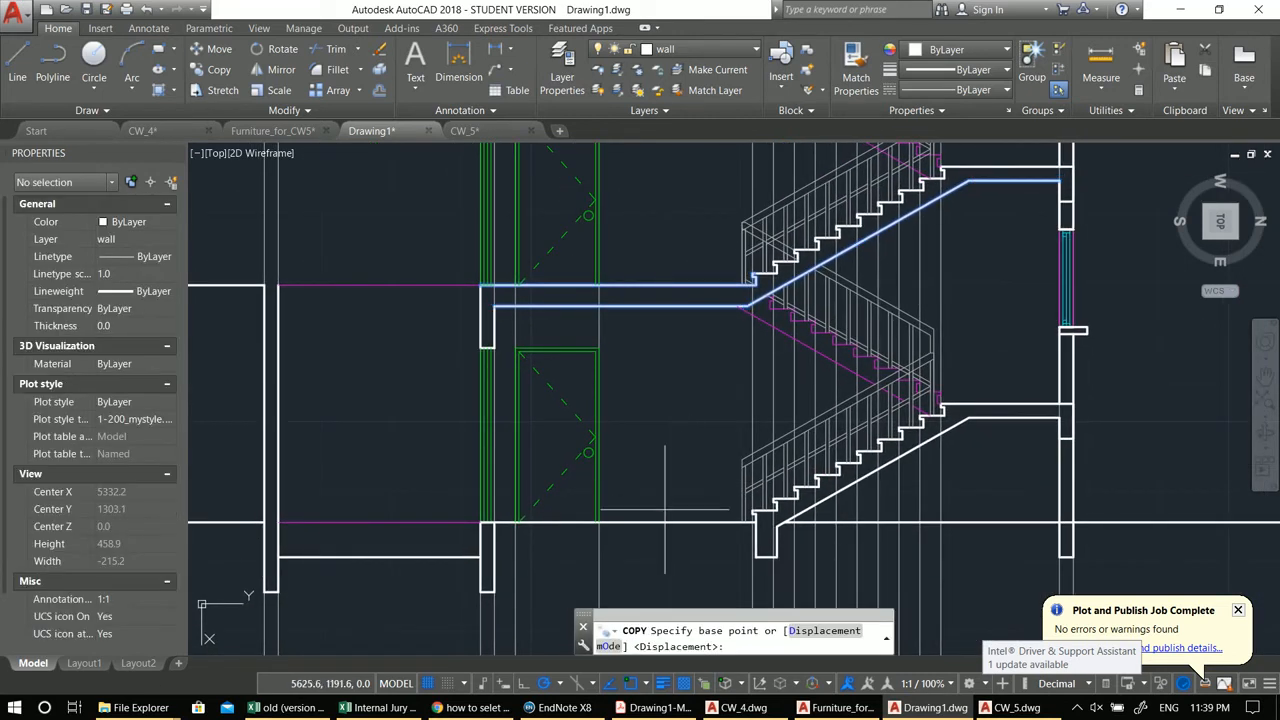
pyautogui.click(679, 522)
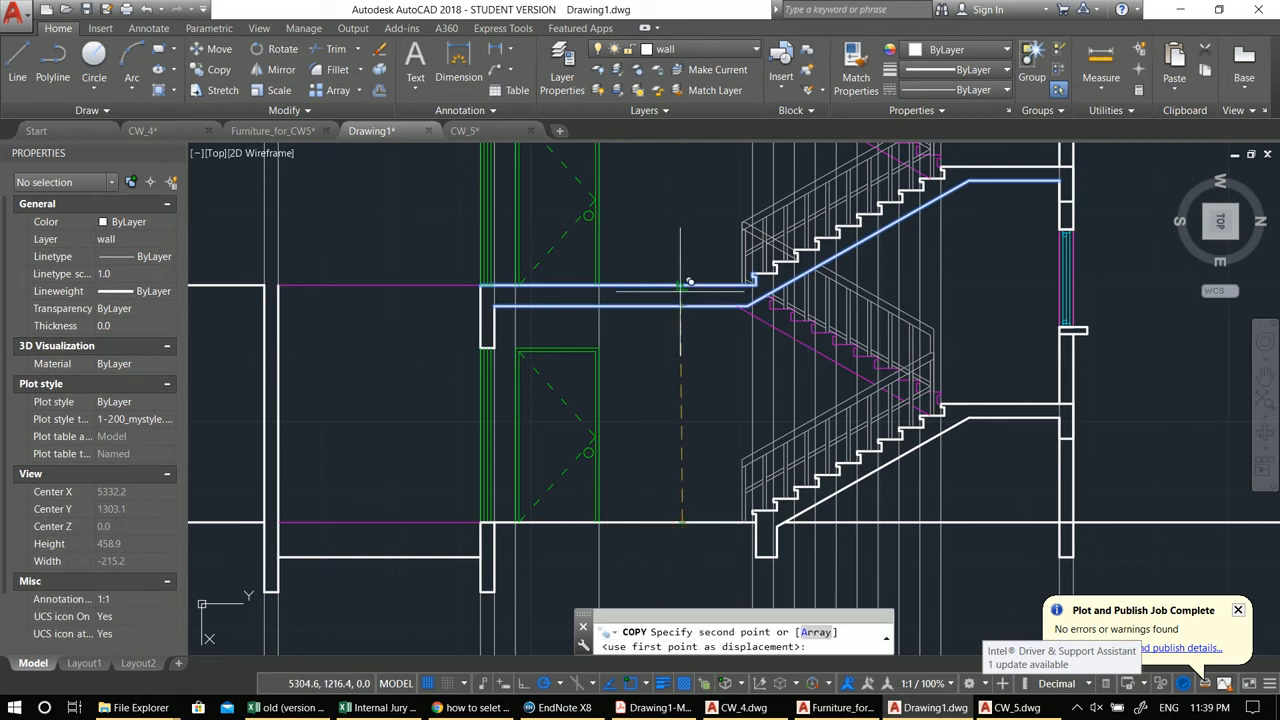
pyautogui.press('Escape')
# Step: Select the landing slab polylines again and try to copy them from the ground level
pyautogui.click(682, 353)
pyautogui.click(674, 238)
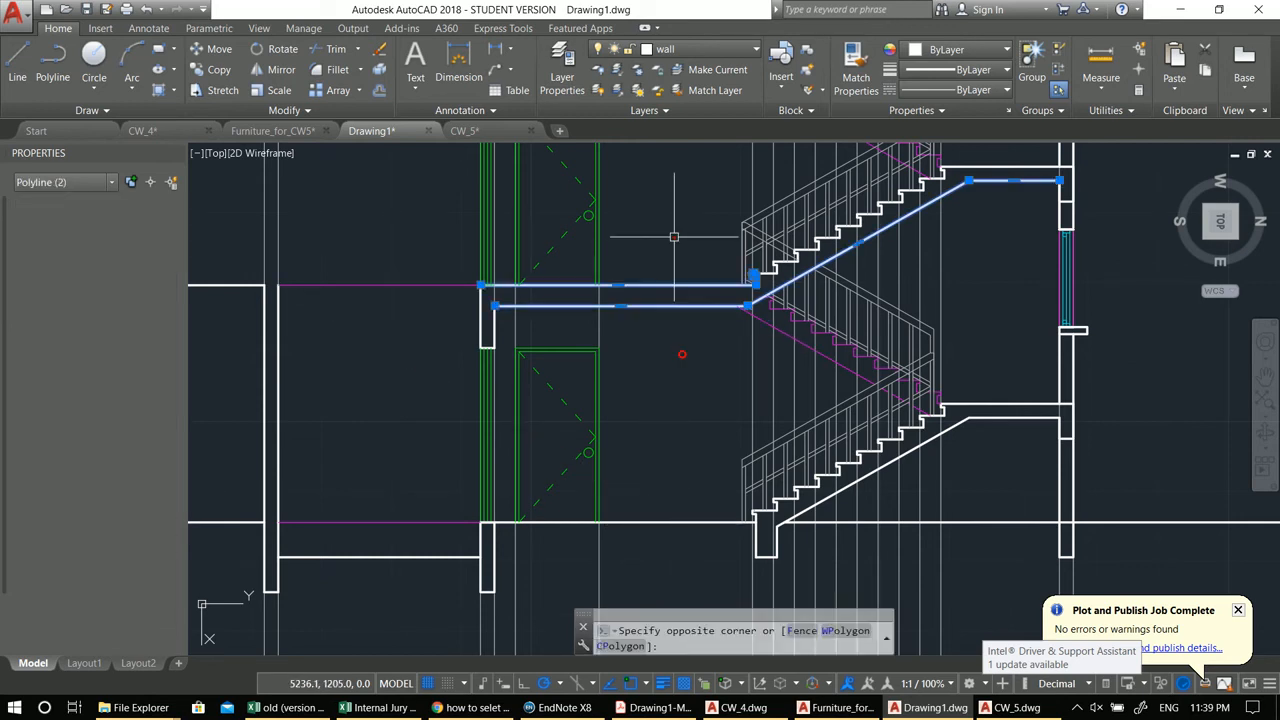
pyautogui.moveTo(674, 341); pyautogui.dragTo(653, 351, button='middle')
pyautogui.write('co')
pyautogui.press('Return')
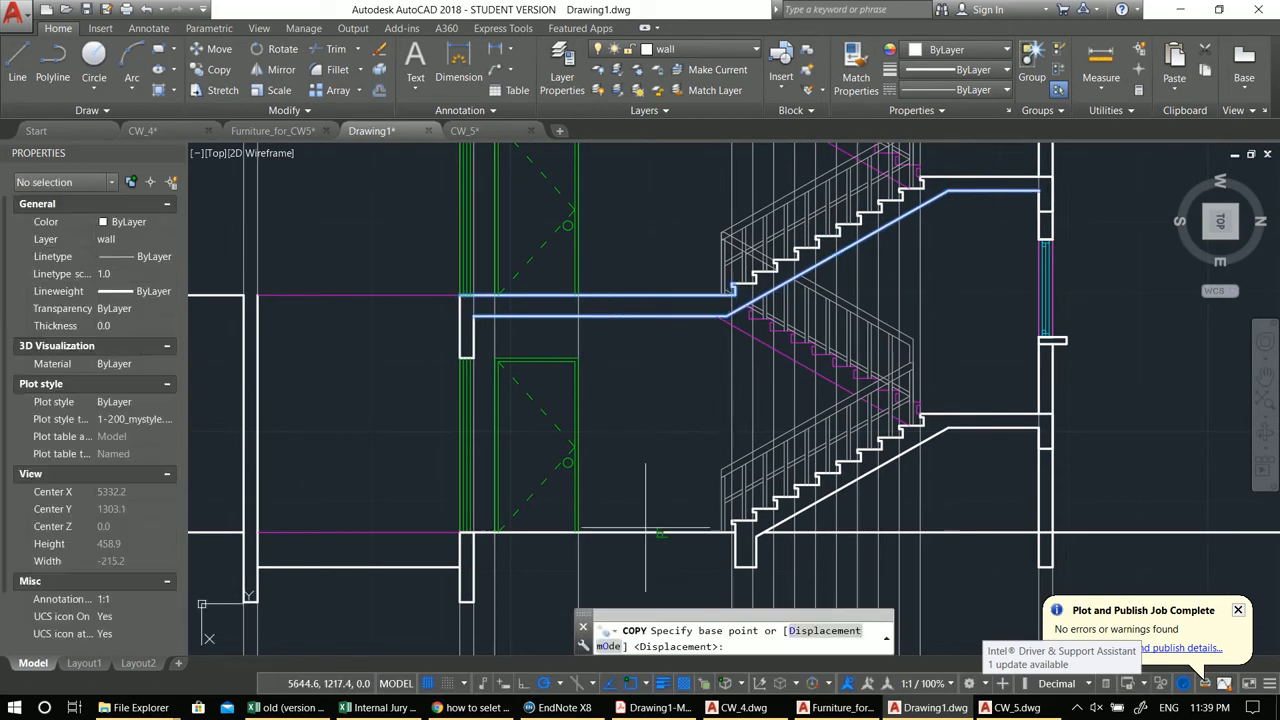
pyautogui.click(672, 522)
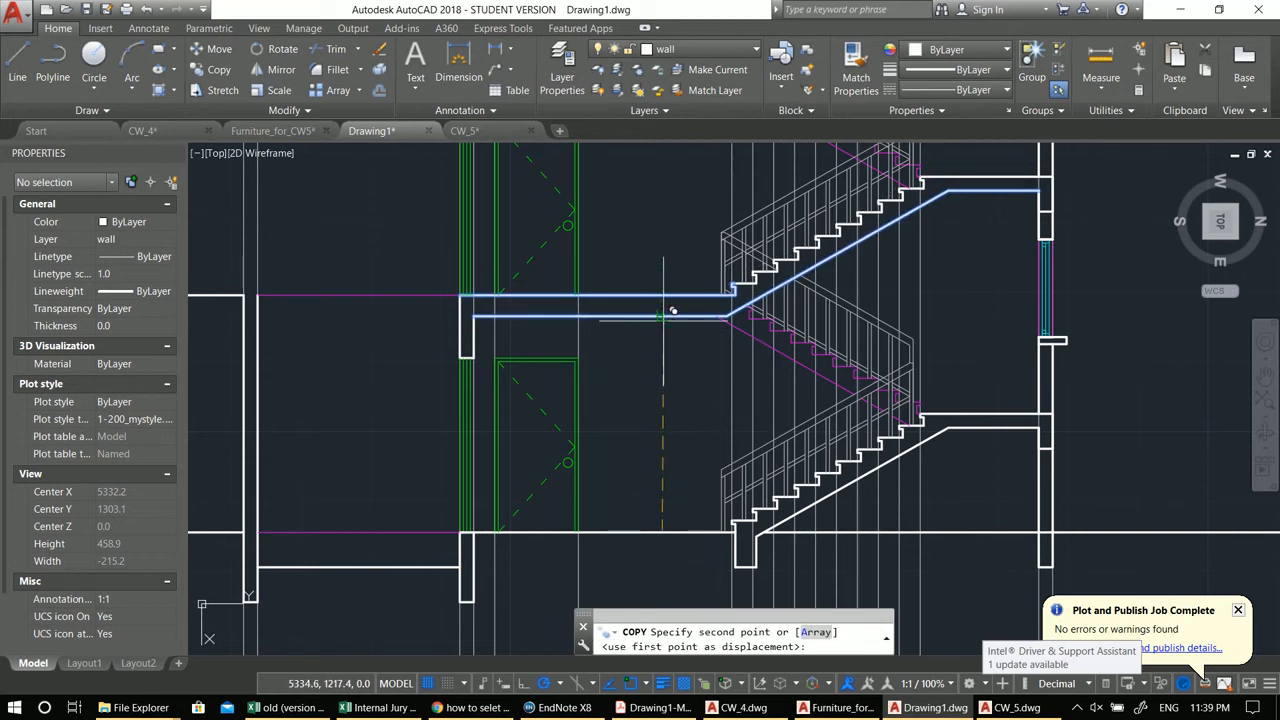
pyautogui.scroll(-2, 668, 352)
pyautogui.scroll(2, 668, 352)
pyautogui.press('Escape')
pyautogui.scroll(4, 770, 372)
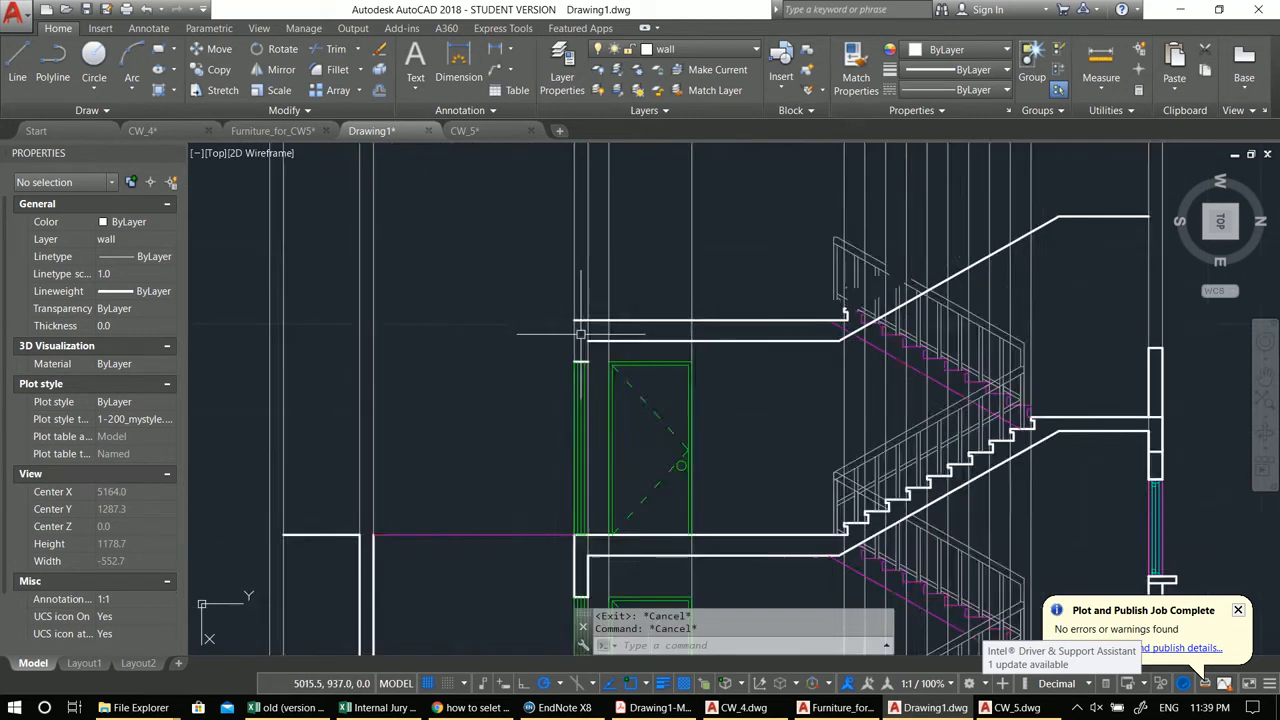
# Step: Draw the upper slab's top line between the two left-hand walls
pyautogui.write('l')
pyautogui.press('Return')
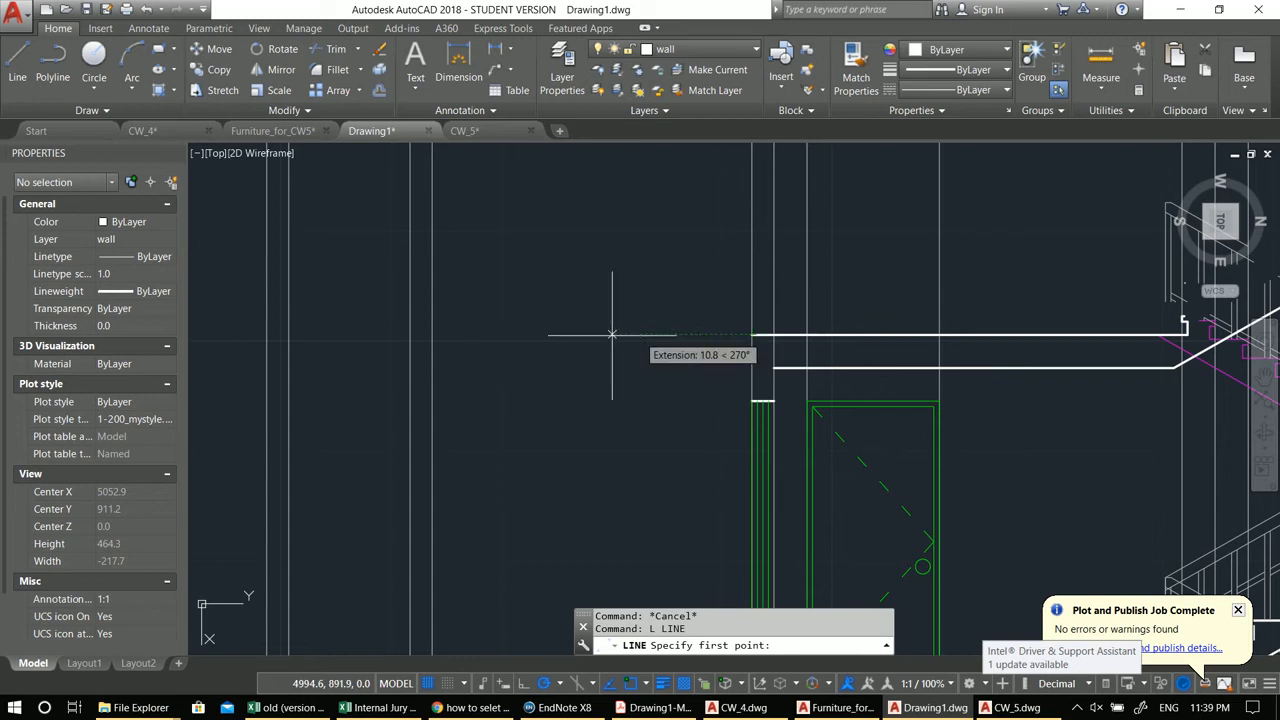
pyautogui.click(432, 334)
pyautogui.click(266, 334)
pyautogui.press('Return')
pyautogui.press('Return')
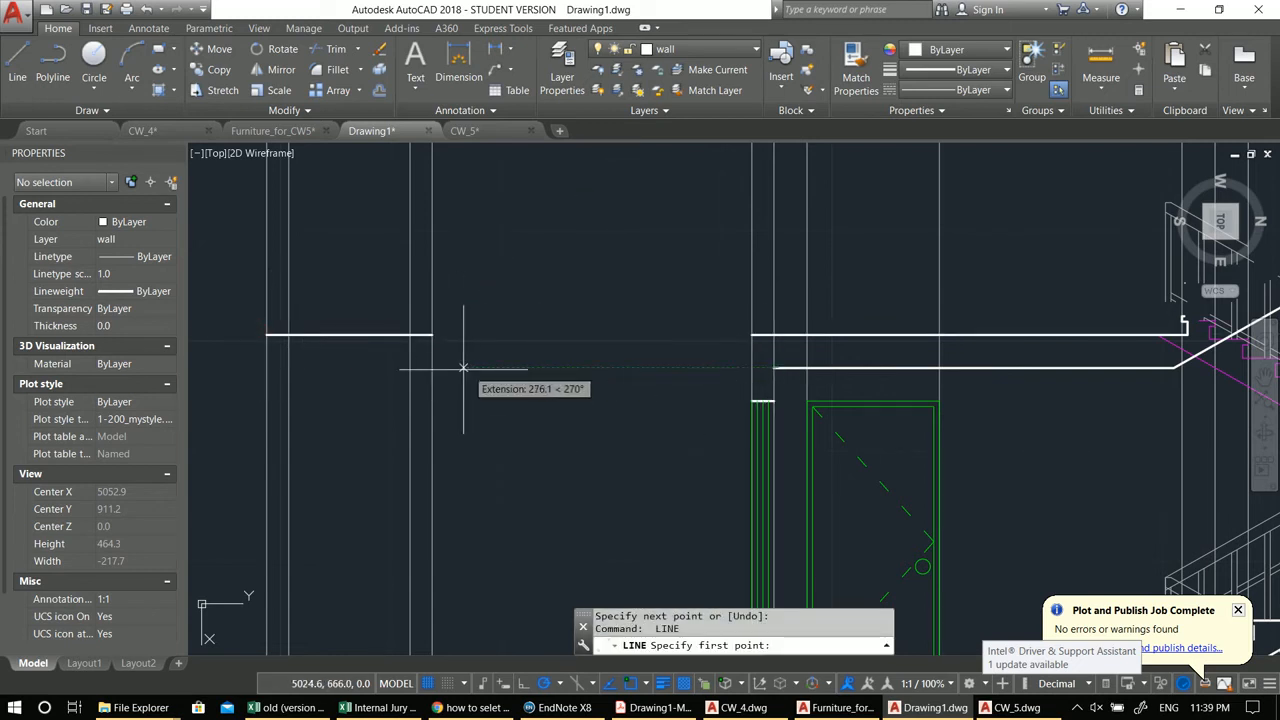
# Step: Draw the upper slab's underside line starting at the inner left wall
pyautogui.click(432, 367)
pyautogui.moveTo(223, 336); pyautogui.dragTo(454, 465, button='middle')
pyautogui.press('Return')
pyautogui.press('Return')
pyautogui.click(453, 479)
pyautogui.scroll(-3, 451, 420)
pyautogui.scroll(1, 457, 410)
pyautogui.moveTo(467, 400); pyautogui.dragTo(495, 291, button='middle')
pyautogui.press('Escape')
pyautogui.moveTo(499, 426); pyautogui.dragTo(525, 367, button='middle')
pyautogui.scroll(2, 523, 374)
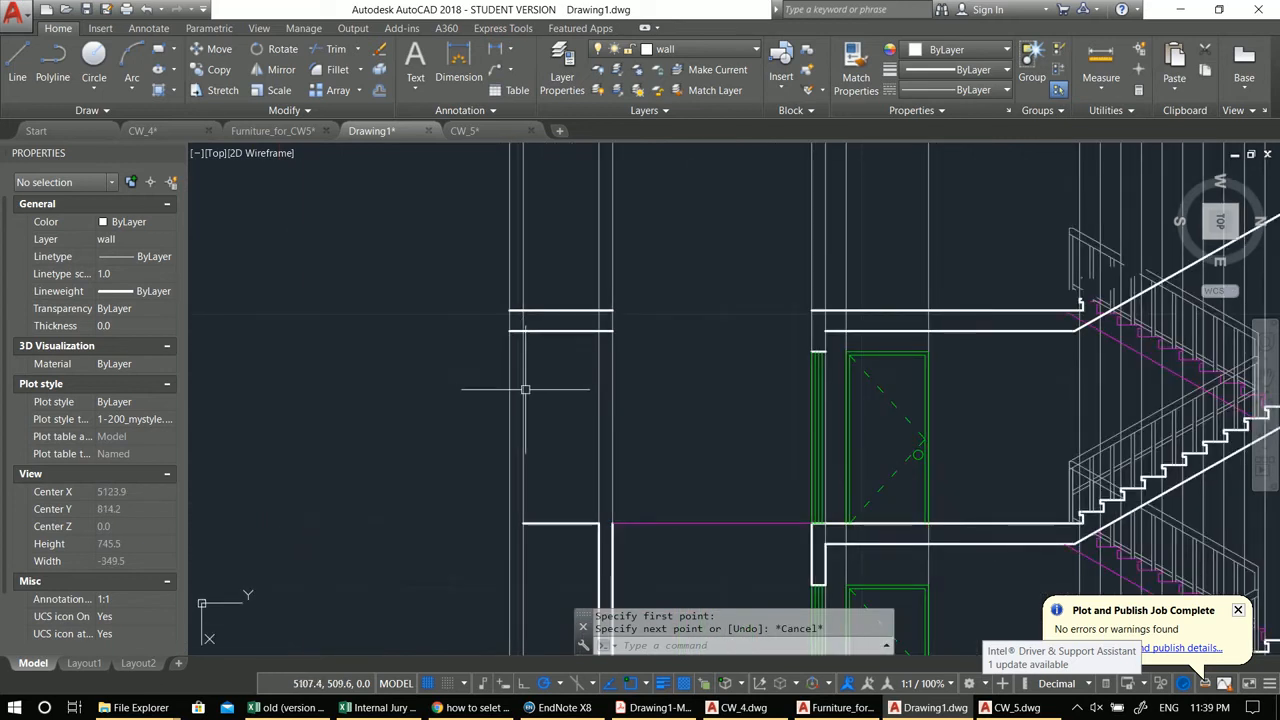
# Step: Draw the left wall's face lines between the lower and upper slab levels
pyautogui.press('Return')
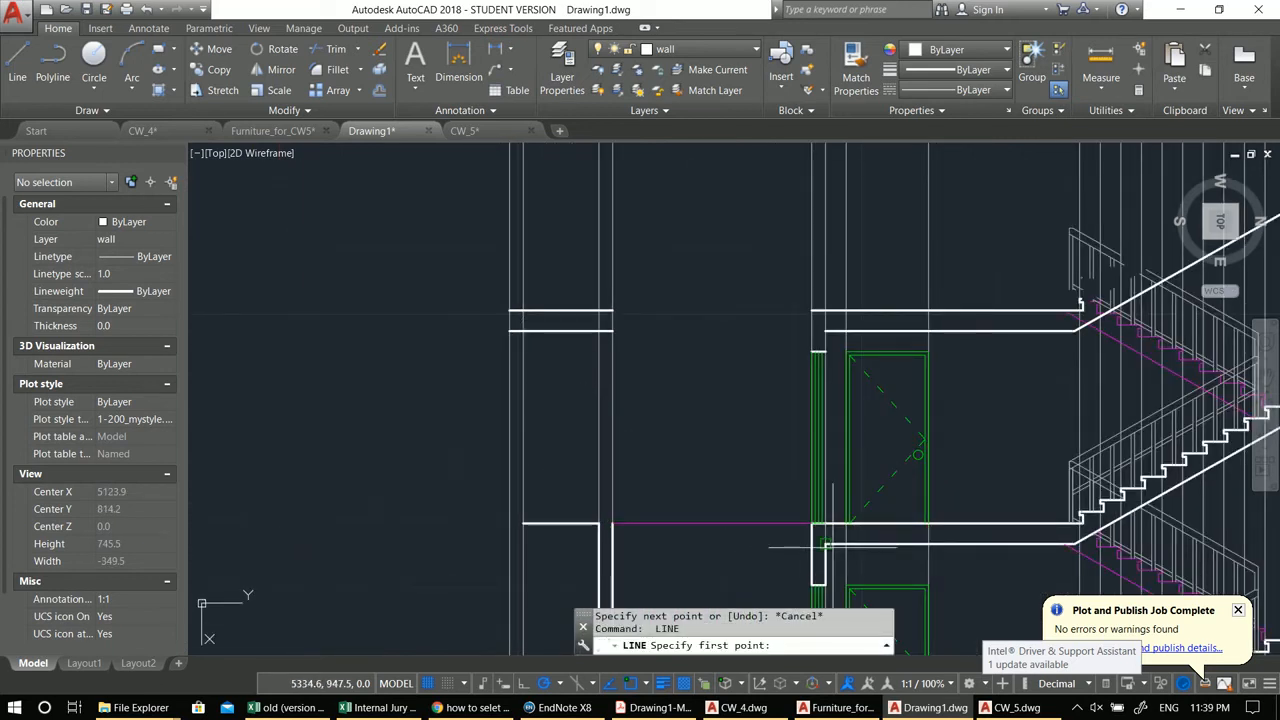
pyautogui.click(590, 543)
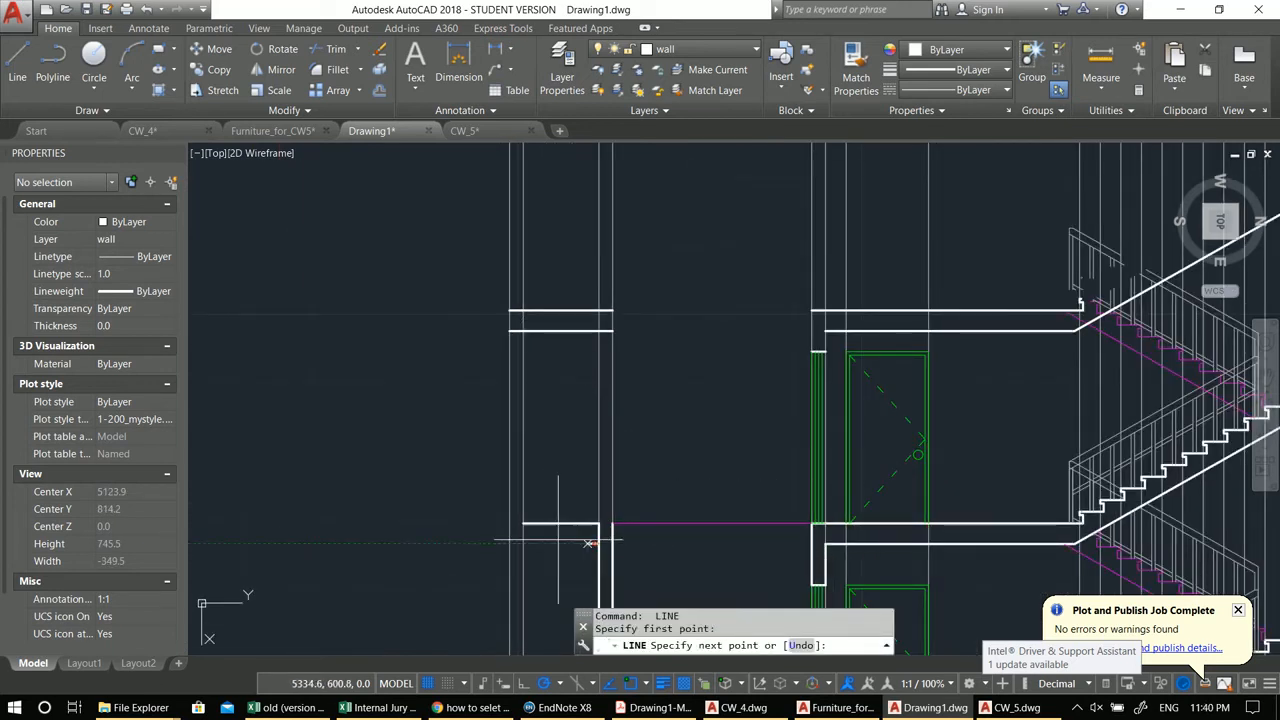
pyautogui.click(510, 311)
pyautogui.press('Return')
pyautogui.press('Return')
pyautogui.click(520, 332)
pyautogui.click(521, 522)
pyautogui.press('Escape')
pyautogui.press('Escape')
pyautogui.scroll(4, 533, 352)
pyautogui.write('tr')
pyautogui.press('Return')
pyautogui.press('Return')
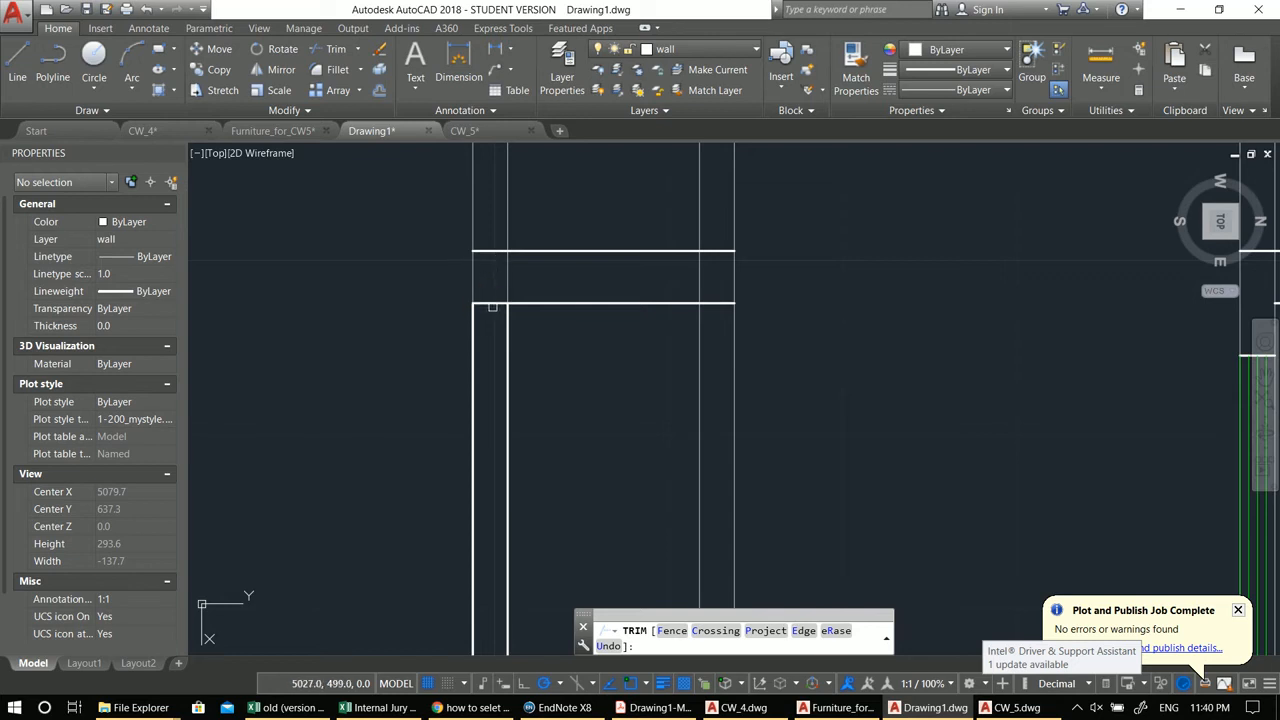
pyautogui.scroll(-4, 496, 251)
pyautogui.scroll(2, 551, 277)
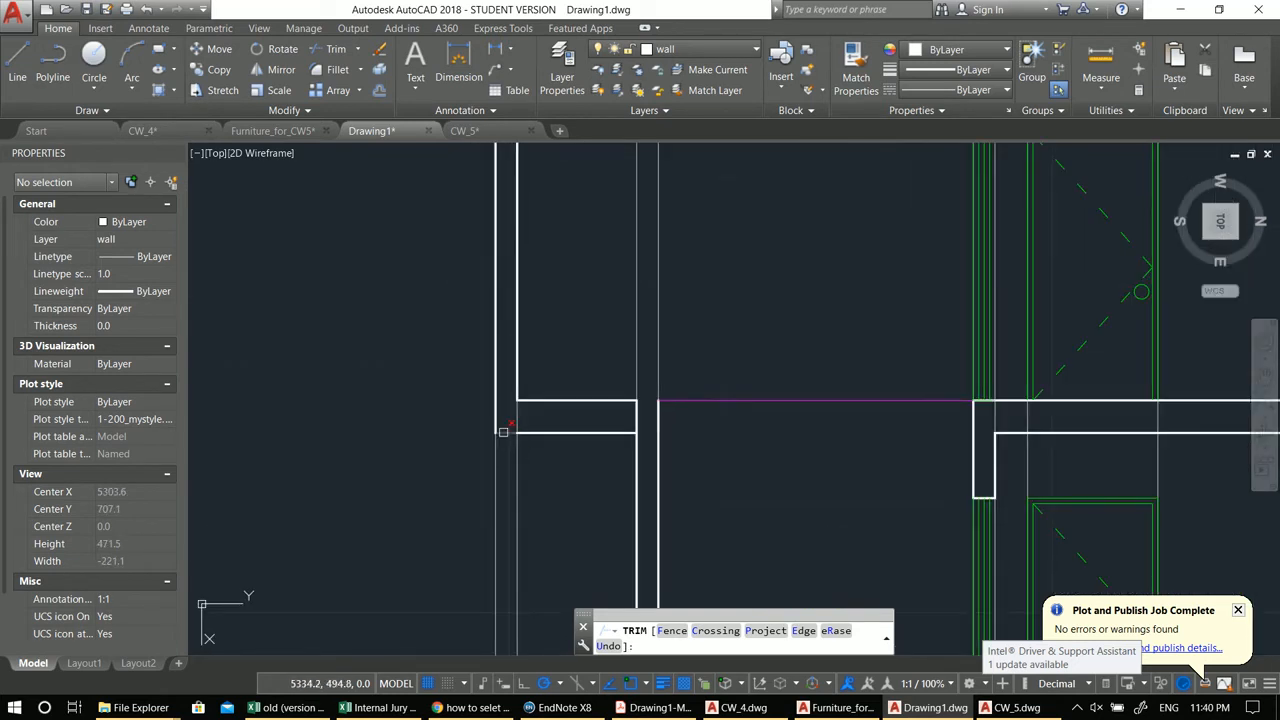
pyautogui.scroll(-5, 504, 432)
pyautogui.press('Escape')
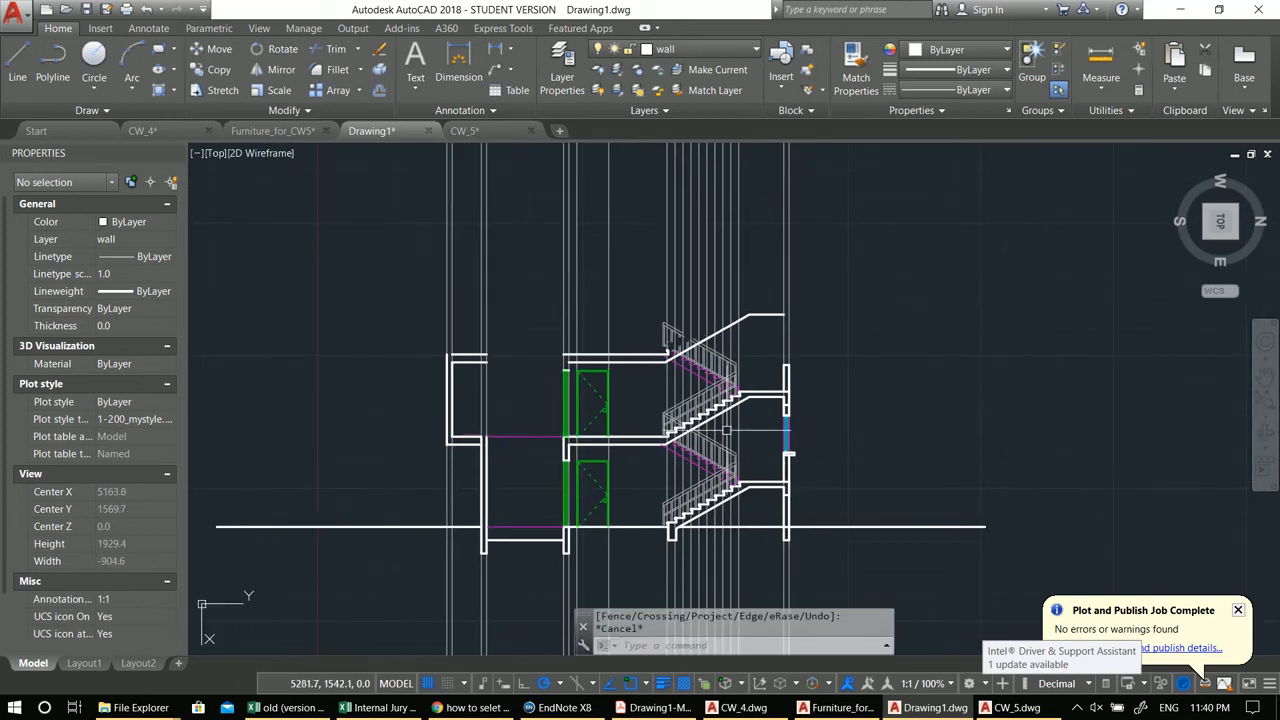
# Step: Erase the extra slab polyline lying above the upper stair flight
pyautogui.scroll(2, 727, 430)
pyautogui.moveTo(477, 372); pyautogui.dragTo(591, 366, button='middle')
pyautogui.scroll(-2, 591, 366)
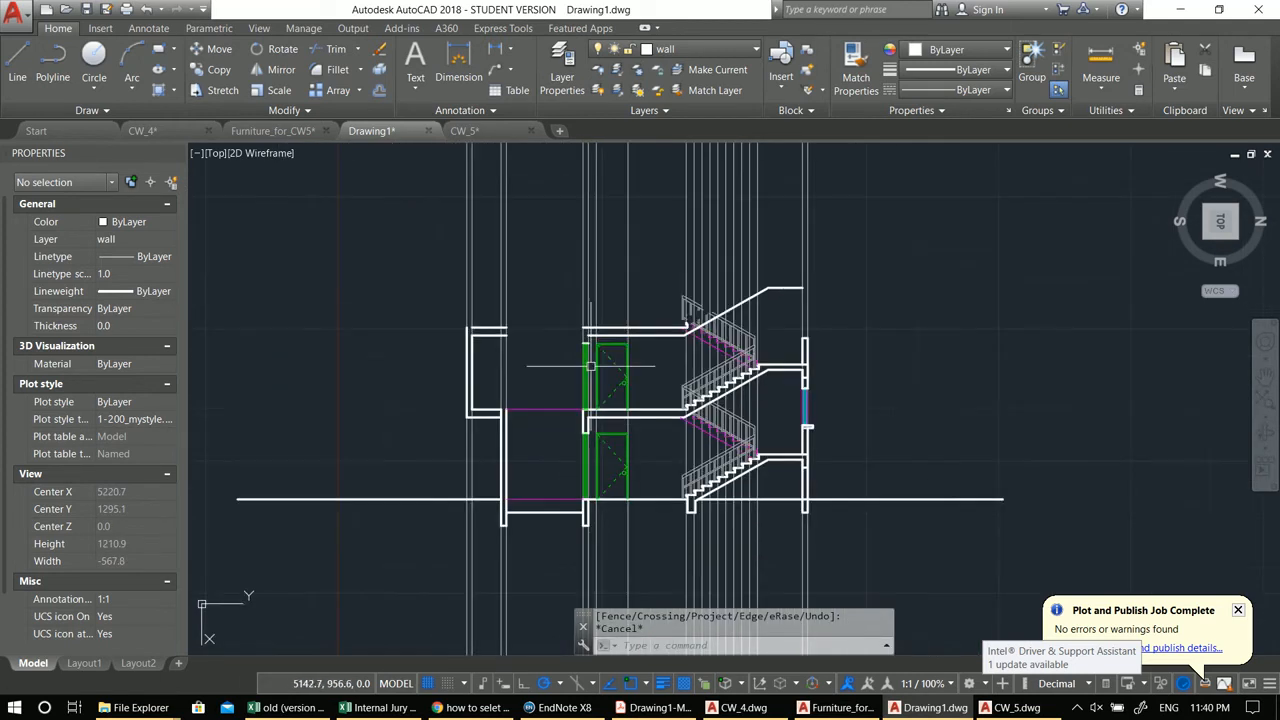
pyautogui.scroll(2, 775, 350)
pyautogui.moveTo(775, 350); pyautogui.dragTo(834, 340, button='middle')
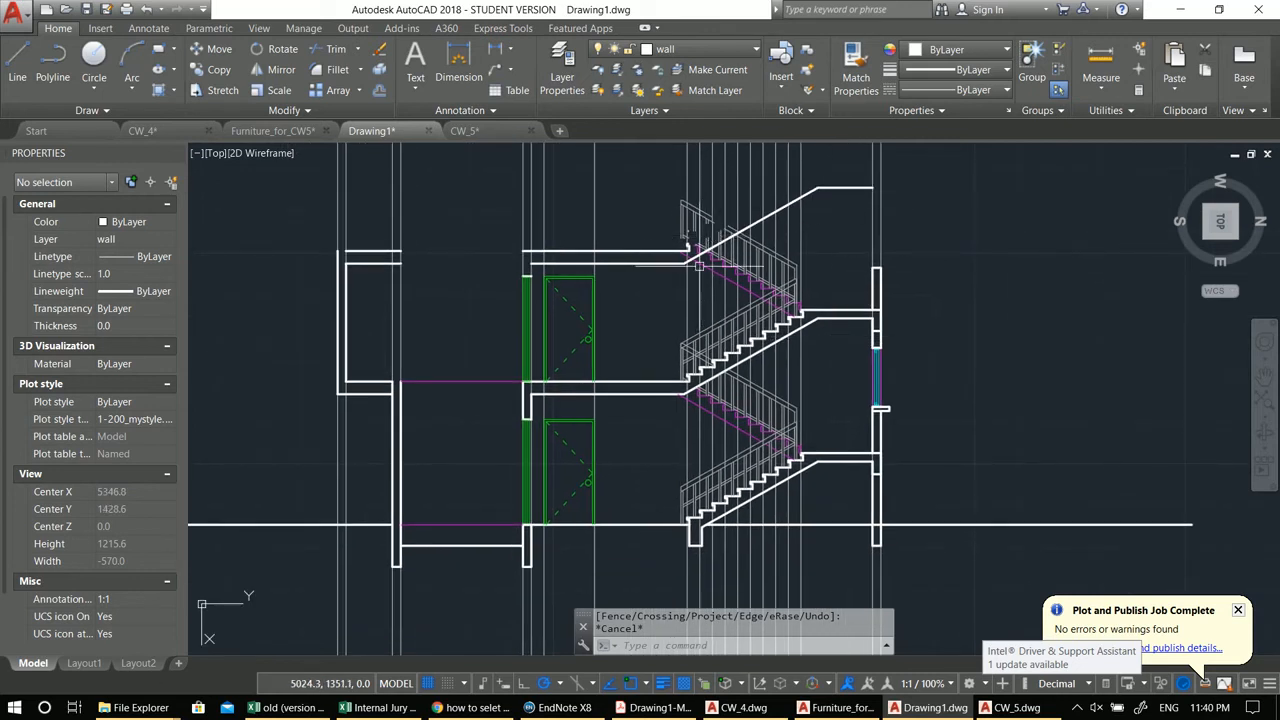
pyautogui.scroll(2, 694, 271)
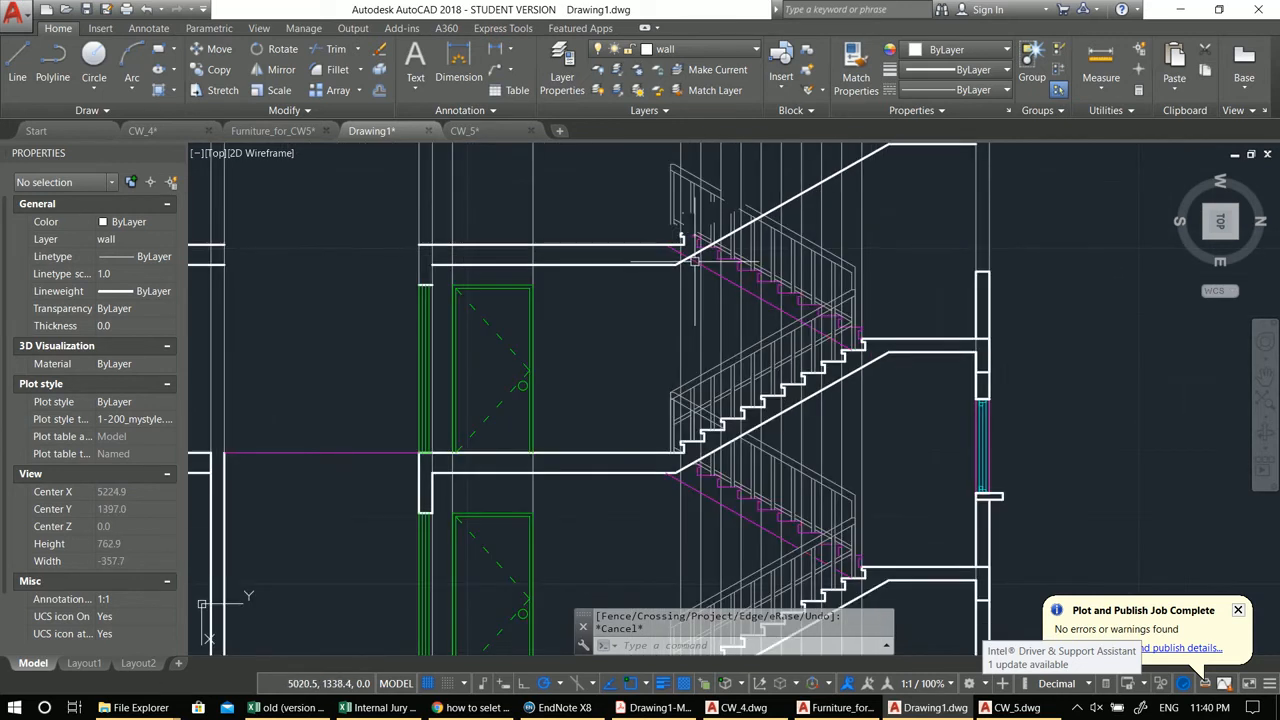
pyautogui.scroll(-2, 694, 260)
pyautogui.click(841, 191)
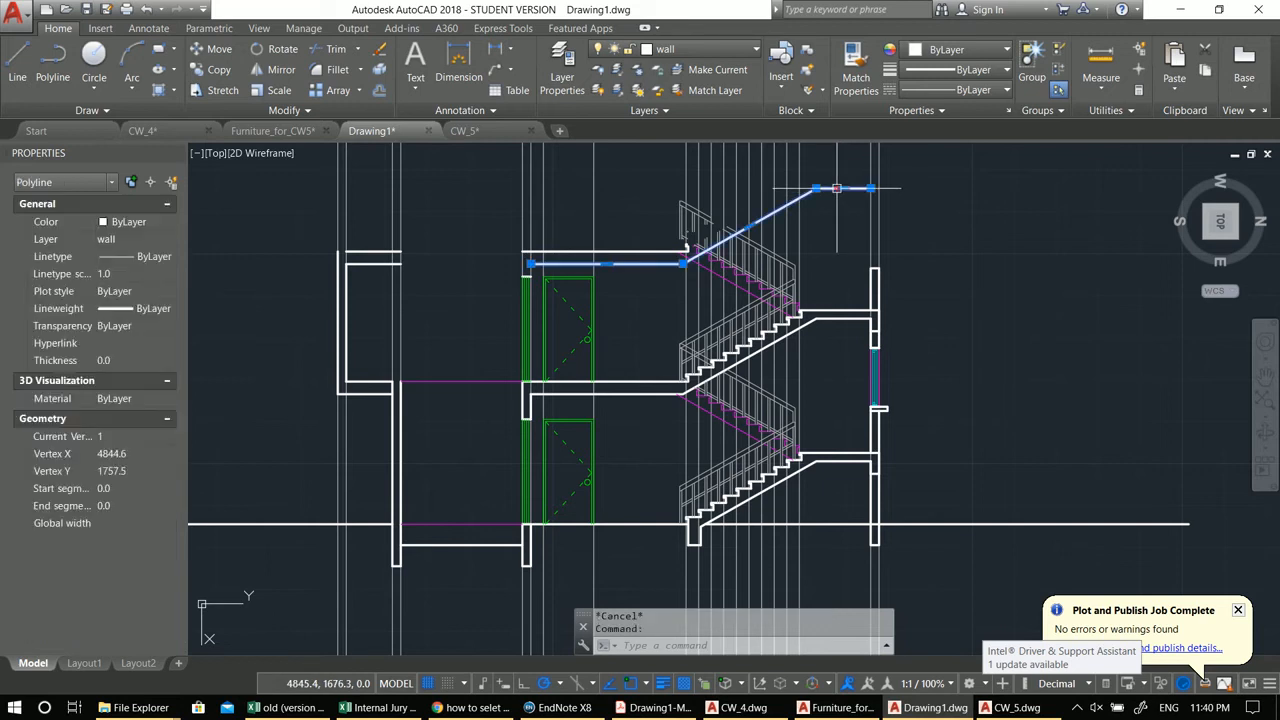
pyautogui.moveTo(745, 320); pyautogui.dragTo(735, 318, button='middle')
pyautogui.write('e')
pyautogui.press('Return')
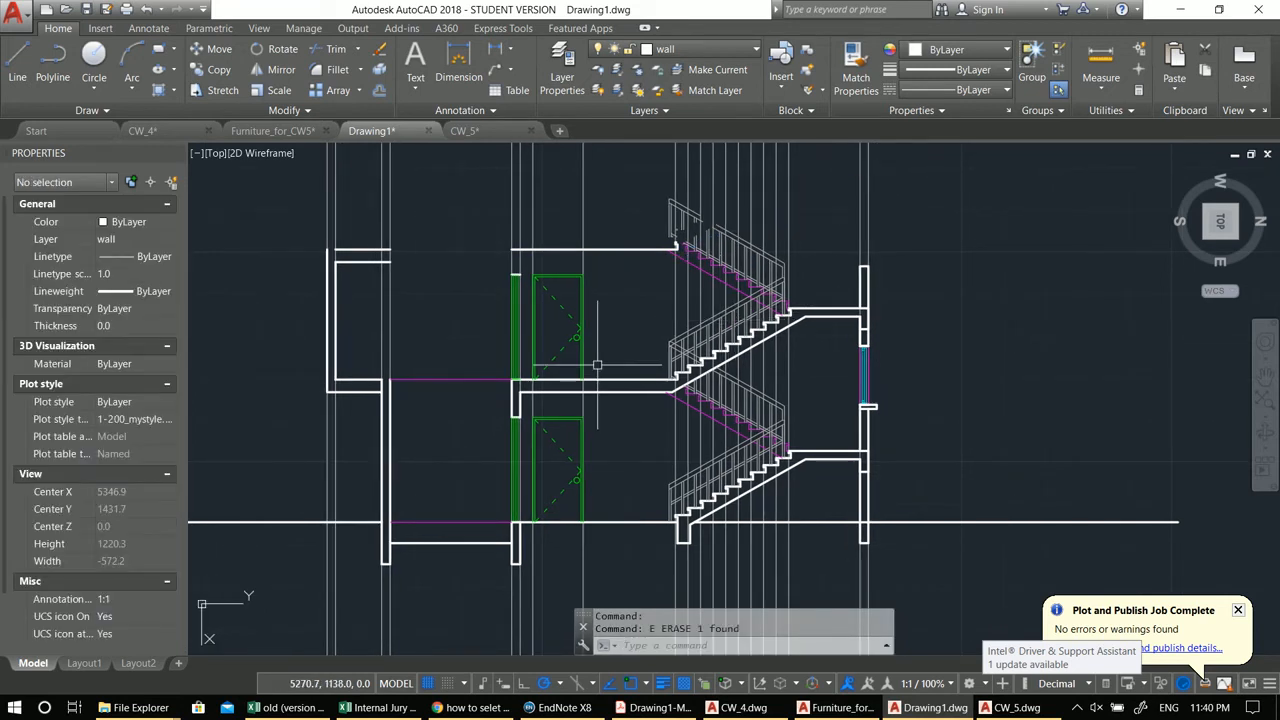
# Step: Try to copy the upper storey's walls, slabs, stairs and door one floor up
pyautogui.moveTo(427, 285); pyautogui.dragTo(528, 291, button='middle')
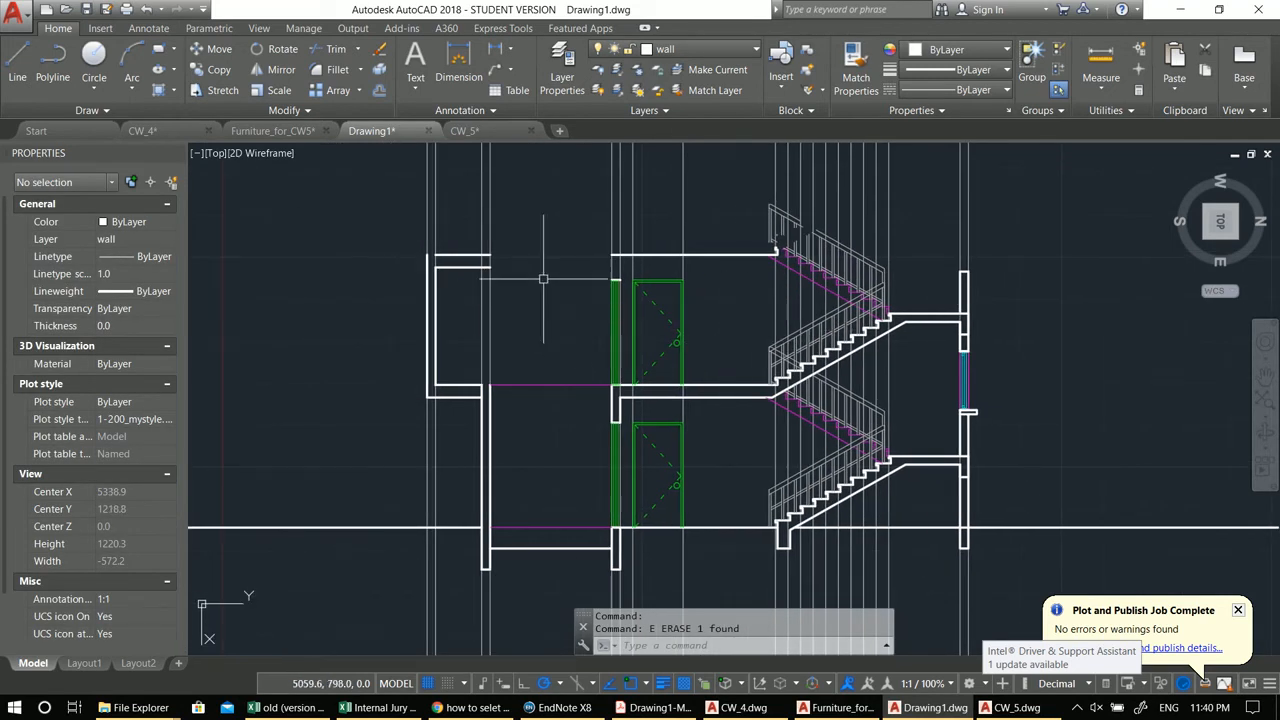
pyautogui.click(351, 193)
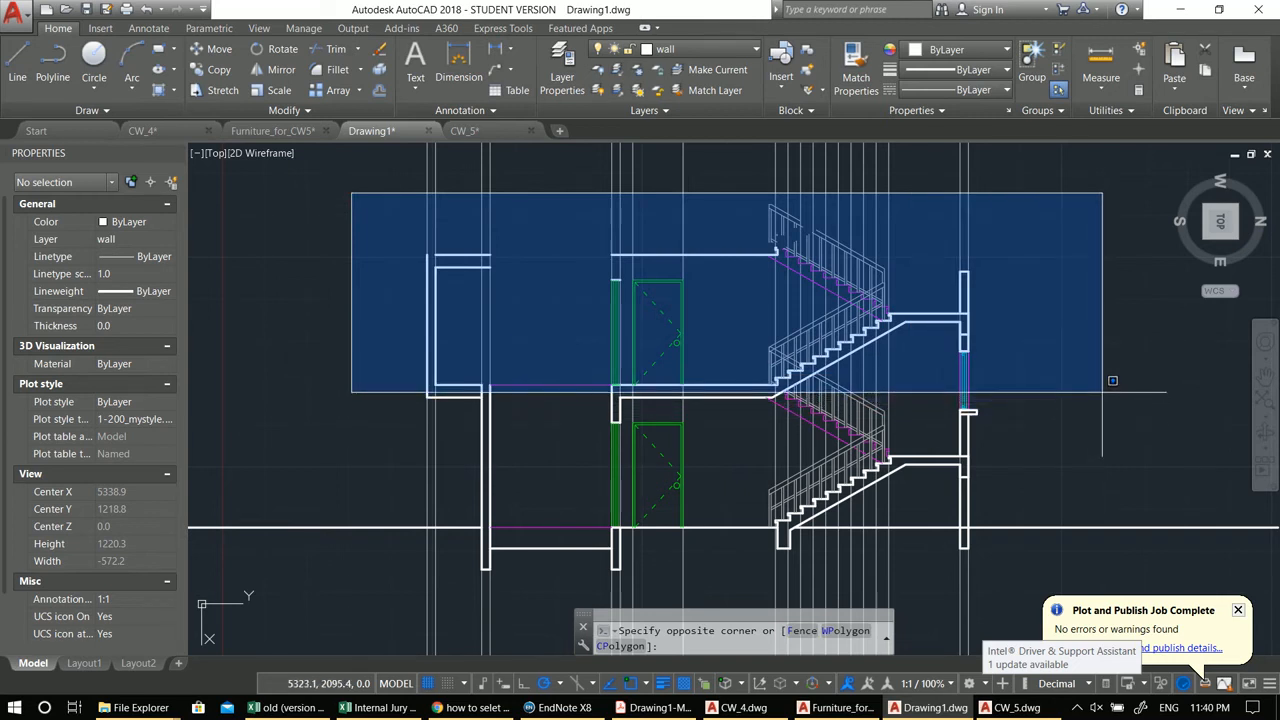
pyautogui.click(1120, 397)
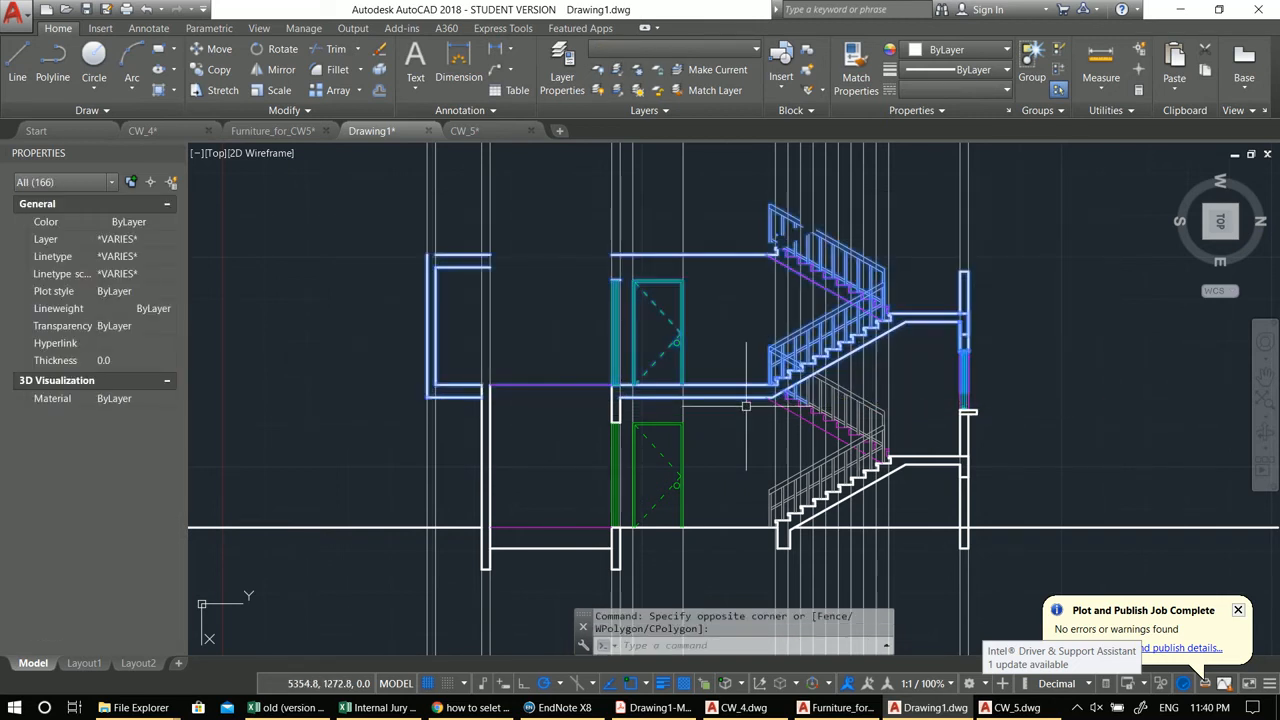
pyautogui.scroll(4, 748, 404)
pyautogui.scroll(2, 896, 397)
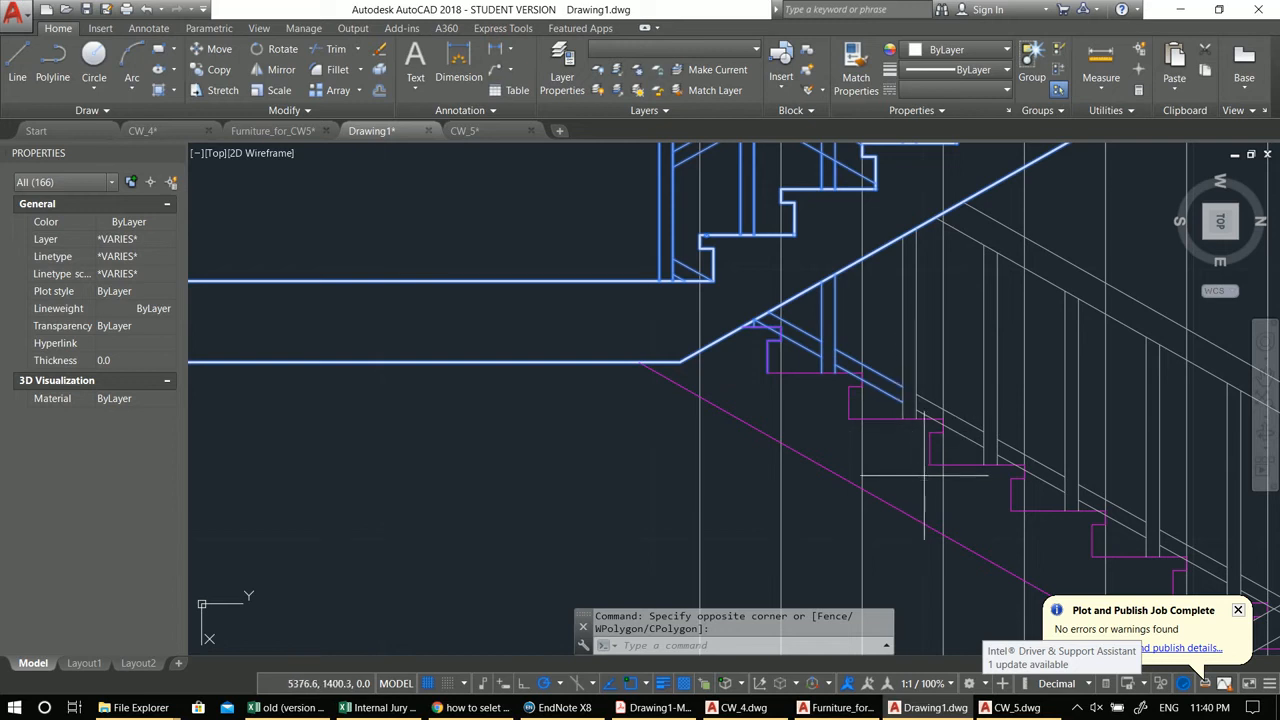
pyautogui.keyDown('shift'); pyautogui.click(779, 342); pyautogui.keyUp('shift')
pyautogui.click(749, 308)
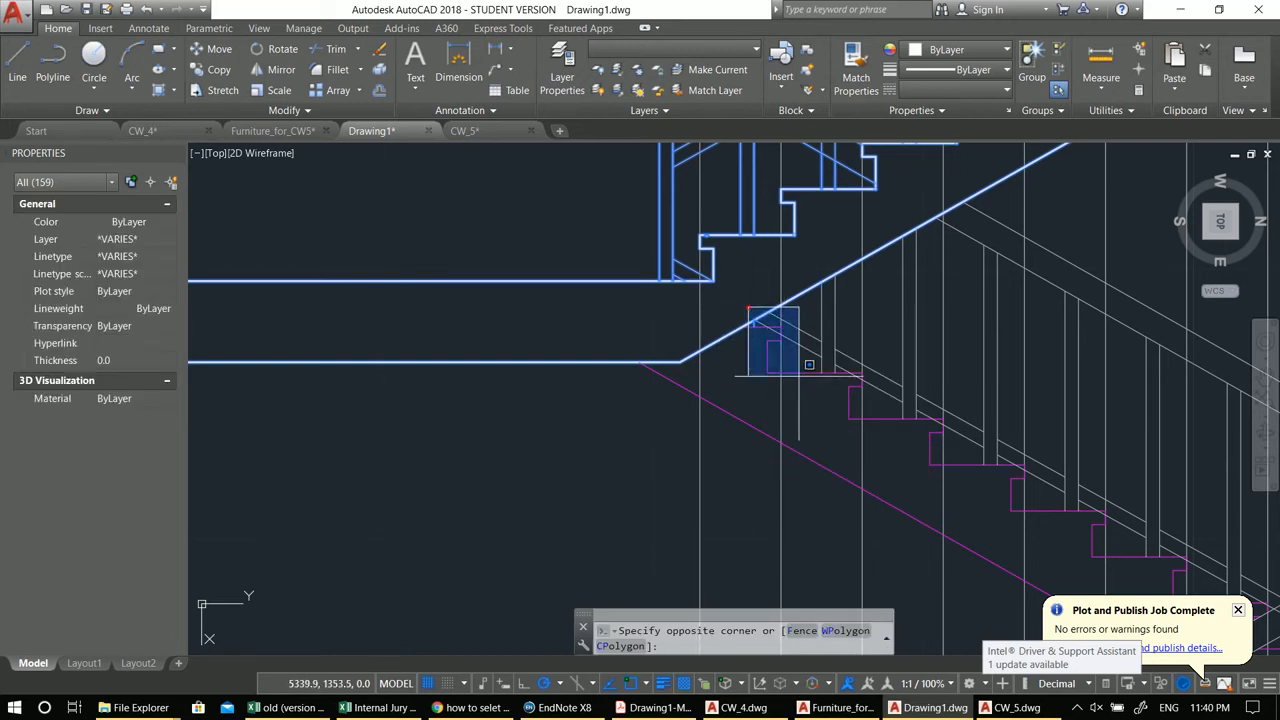
pyautogui.keyDown('shift'); pyautogui.click(809, 364); pyautogui.keyUp('shift')
pyautogui.scroll(-2, 800, 370)
pyautogui.scroll(-2, 724, 427)
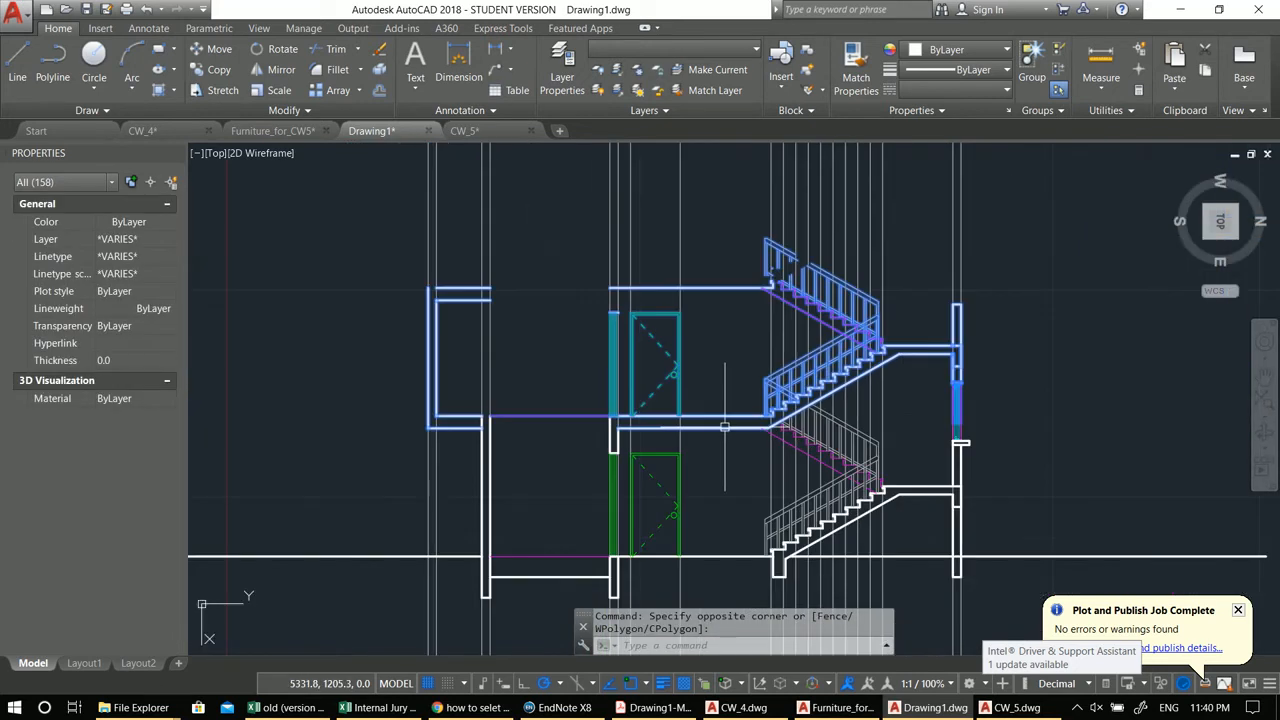
pyautogui.scroll(2, 522, 410)
pyautogui.moveTo(632, 471); pyautogui.dragTo(590, 463, button='middle')
pyautogui.moveTo(1078, 452); pyautogui.dragTo(925, 423, button='middle')
pyautogui.scroll(2, 950, 416)
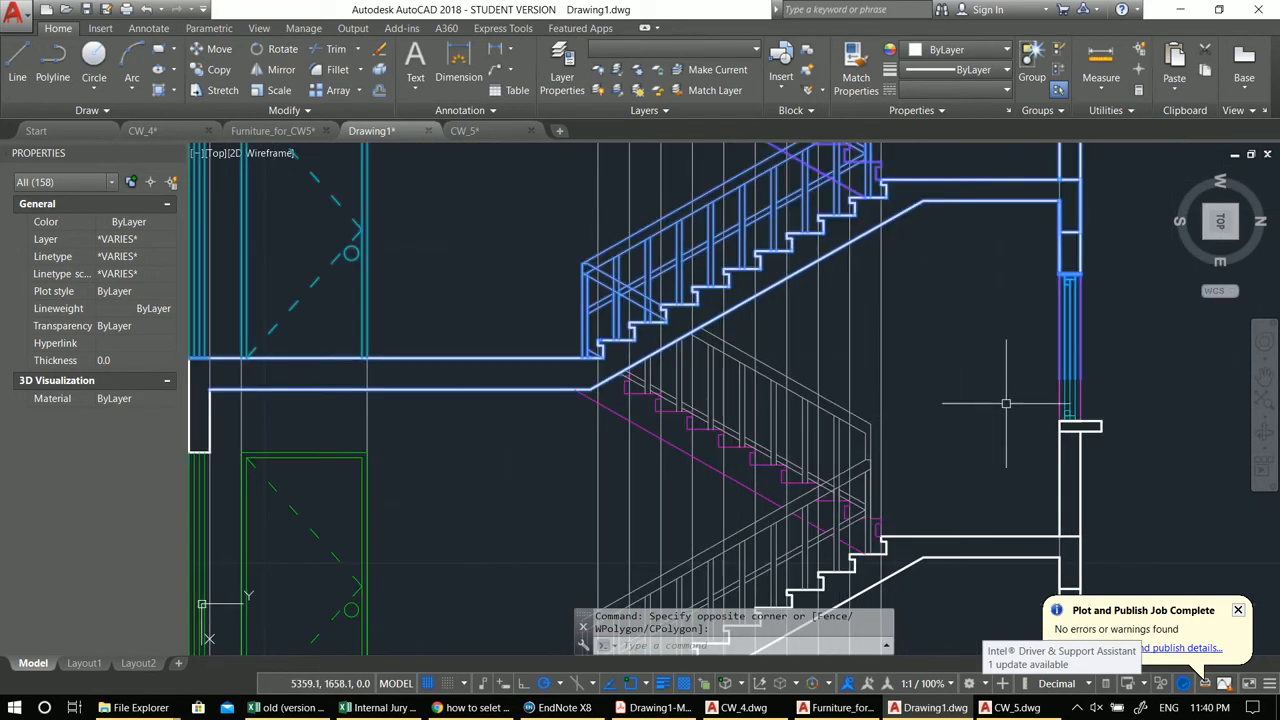
pyautogui.click(1137, 455)
pyautogui.moveTo(1075, 455); pyautogui.dragTo(985, 425, button='middle')
pyautogui.scroll(-2, 1008, 442)
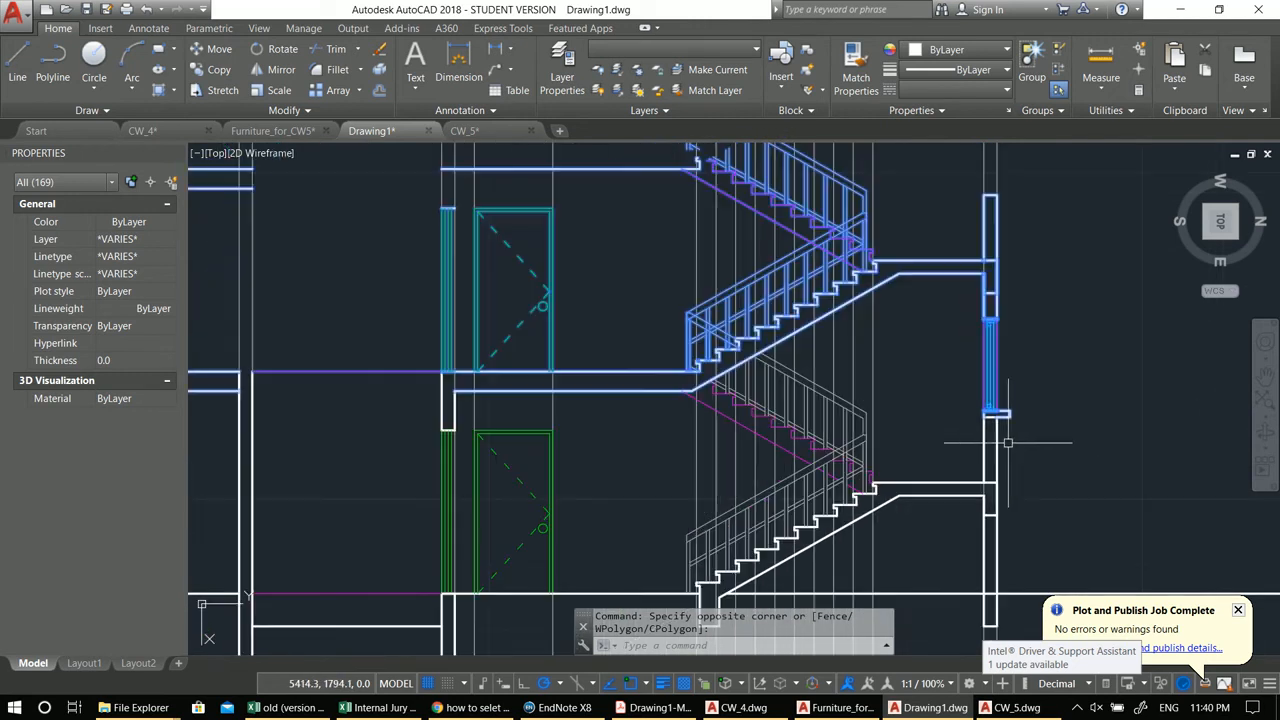
pyautogui.scroll(2, 1012, 459)
pyautogui.click(900, 350)
pyautogui.click(1078, 556)
pyautogui.scroll(-2, 1070, 562)
pyautogui.scroll(-1, 1070, 562)
pyautogui.scroll(-1, 977, 486)
pyautogui.scroll(-1, 979, 442)
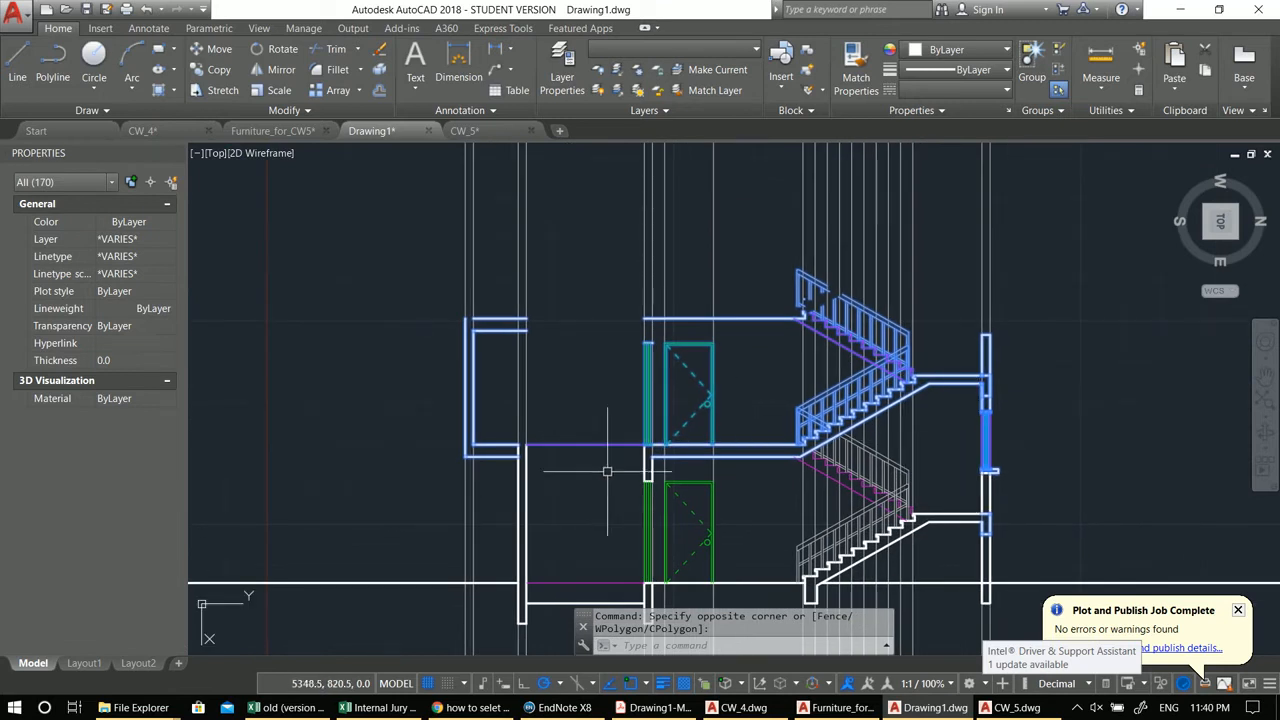
pyautogui.scroll(4, 600, 462)
pyautogui.moveTo(571, 509); pyautogui.dragTo(616, 512, button='middle')
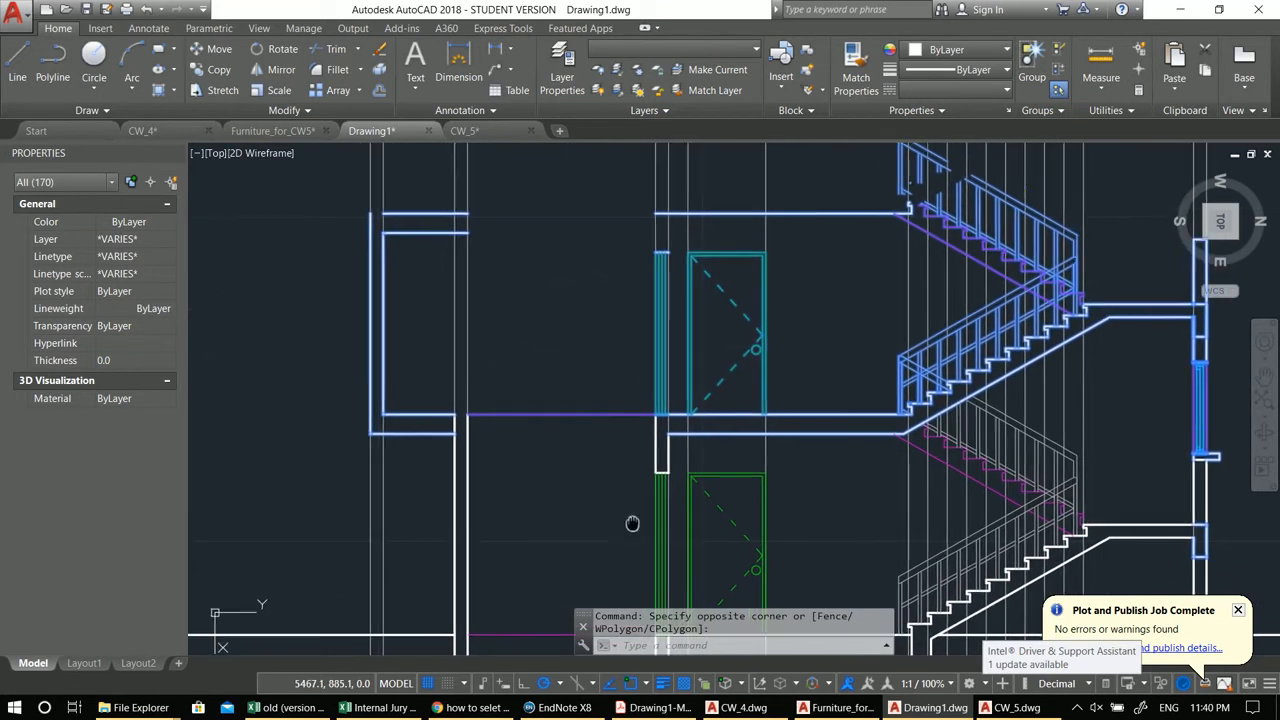
pyautogui.write('co')
pyautogui.press('Return')
pyautogui.moveTo(815, 466); pyautogui.dragTo(918, 526, button='middle')
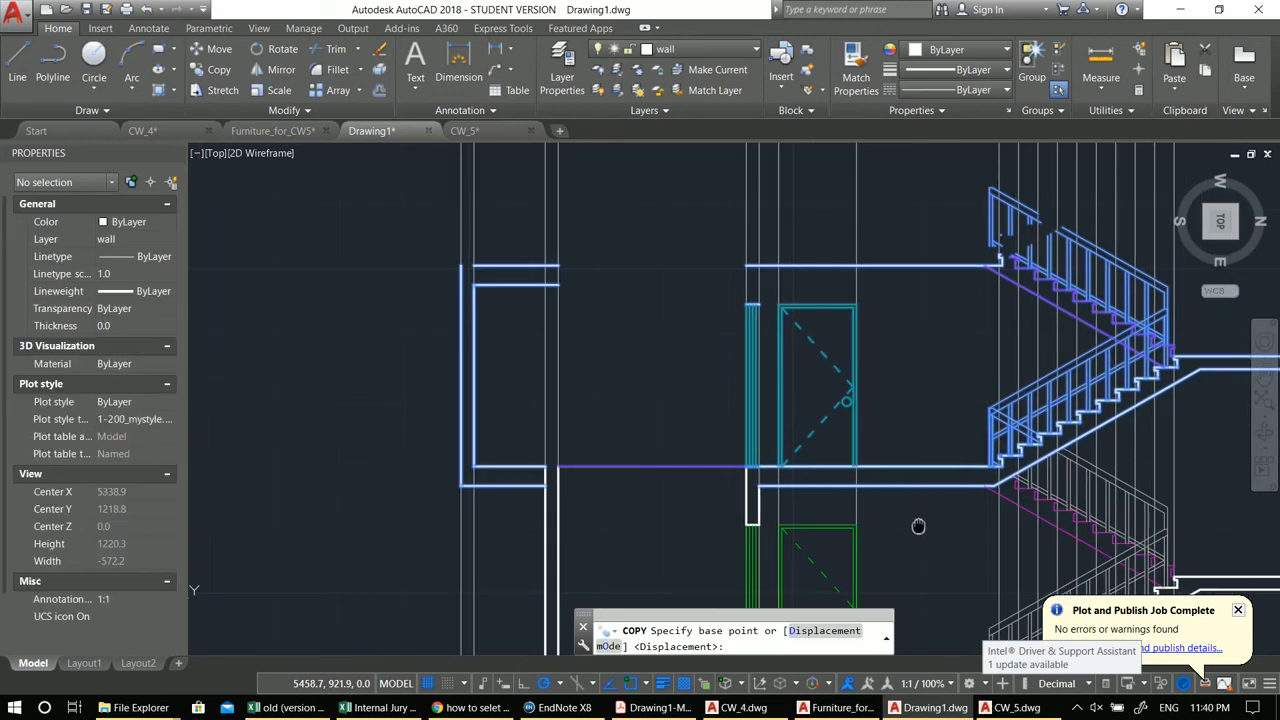
pyautogui.click(757, 487)
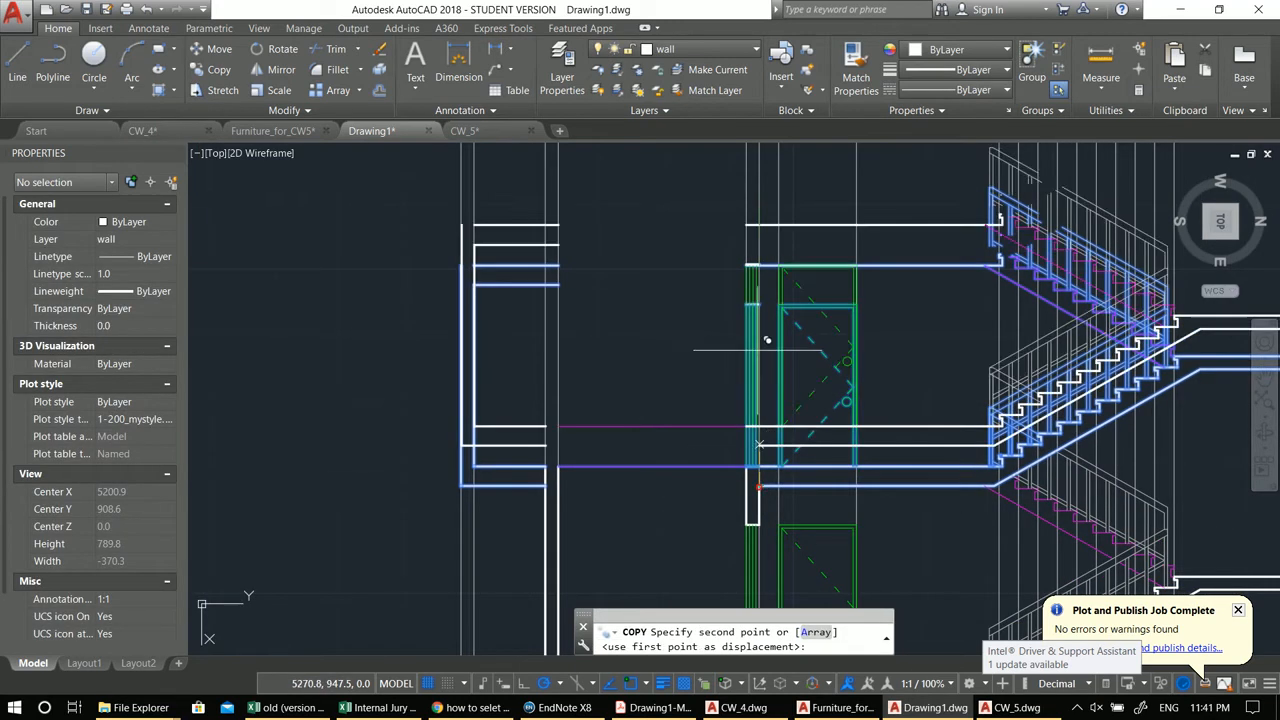
pyautogui.click(758, 263)
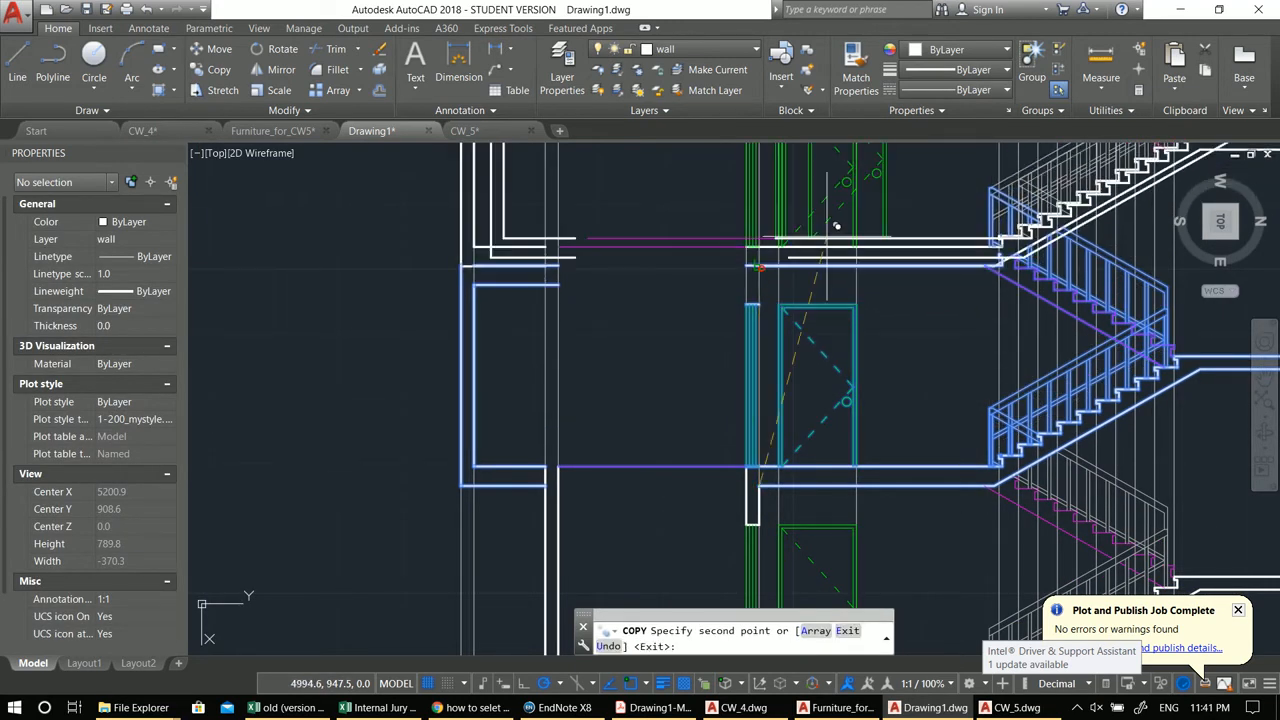
pyautogui.scroll(-3, 770, 320)
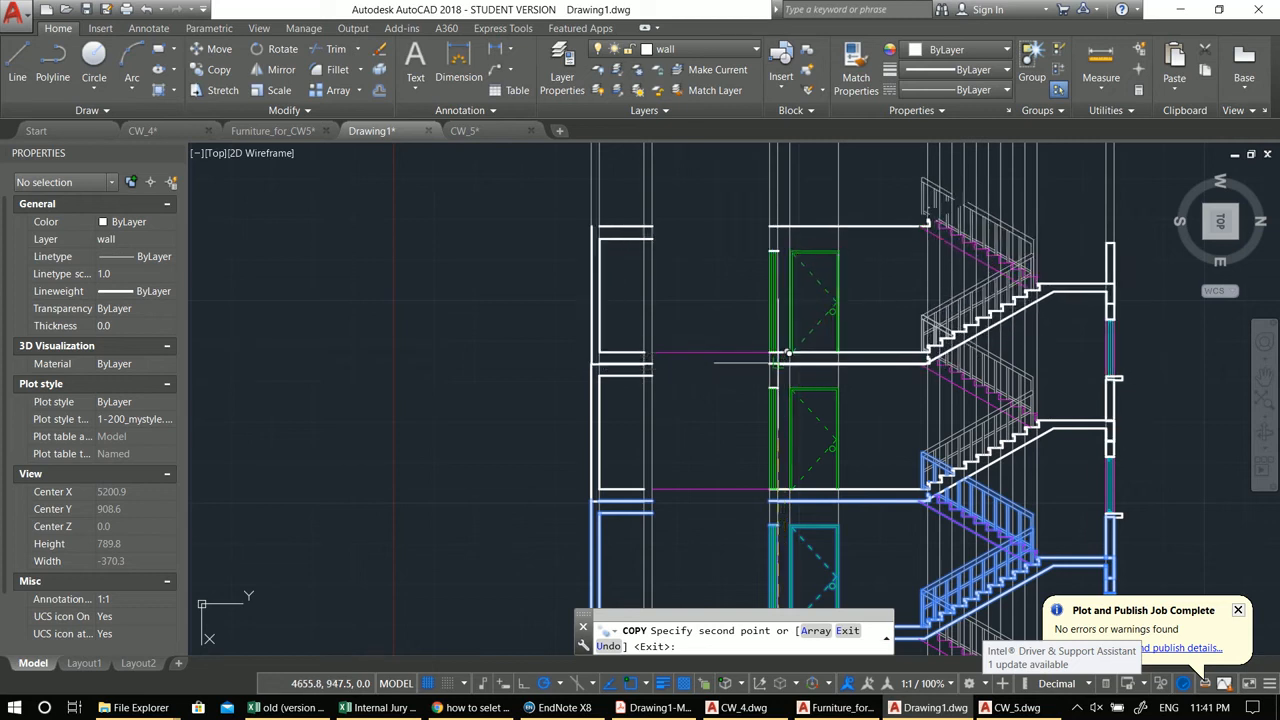
pyautogui.hotkey('ctrl', 'z')
pyautogui.moveTo(857, 522); pyautogui.dragTo(849, 505, button='middle')
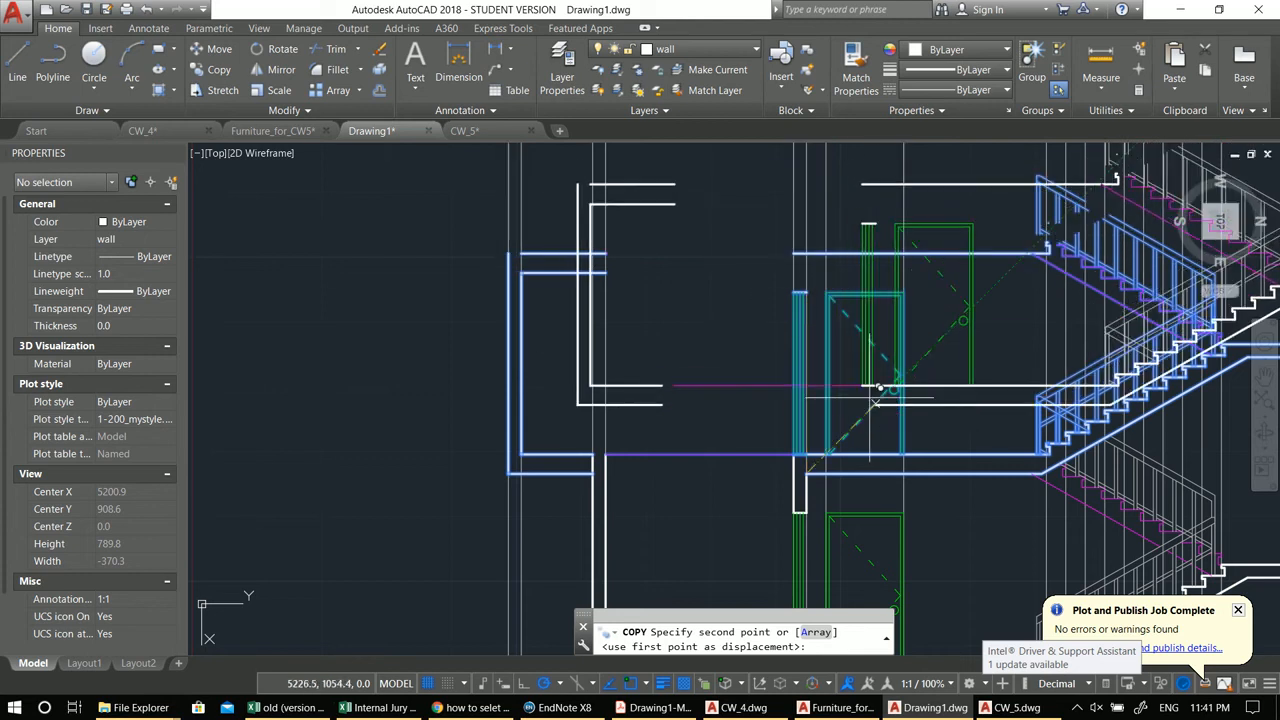
pyautogui.press('Escape')
# Step: Select the upper storey and copy it repeatedly upward to build the additional storeys
pyautogui.scroll(-4, 869, 400)
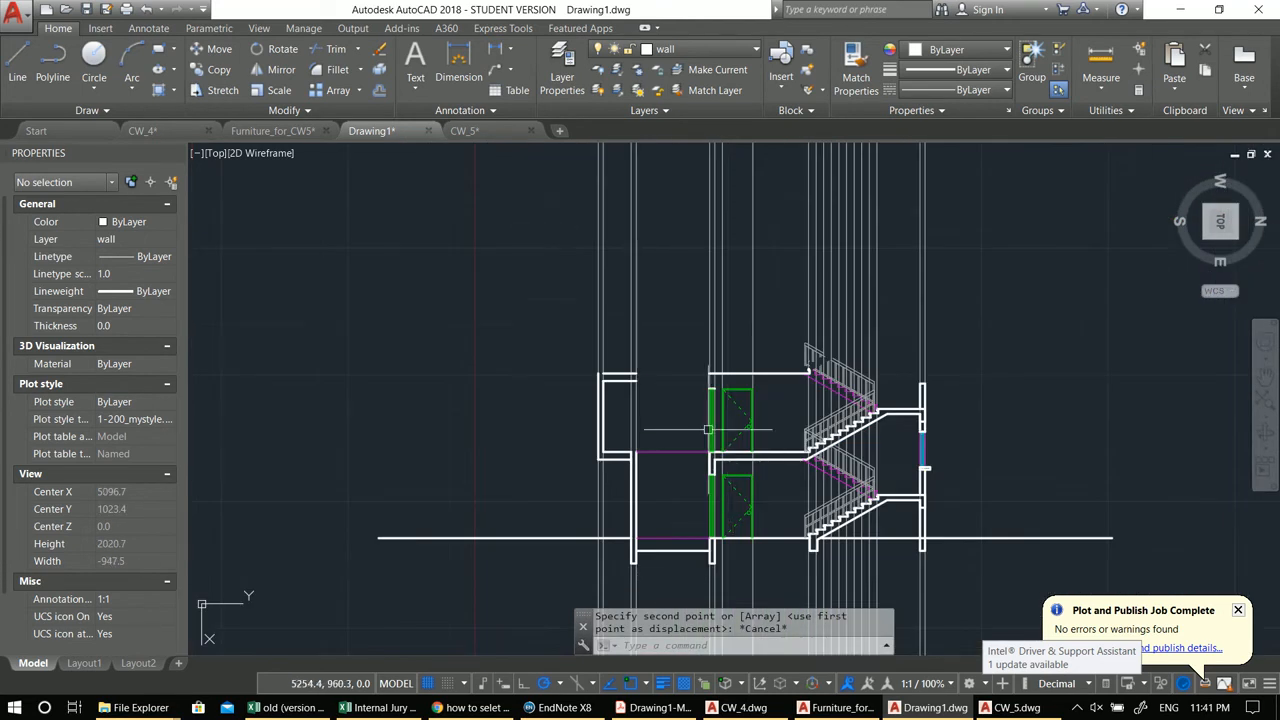
pyautogui.click(504, 312)
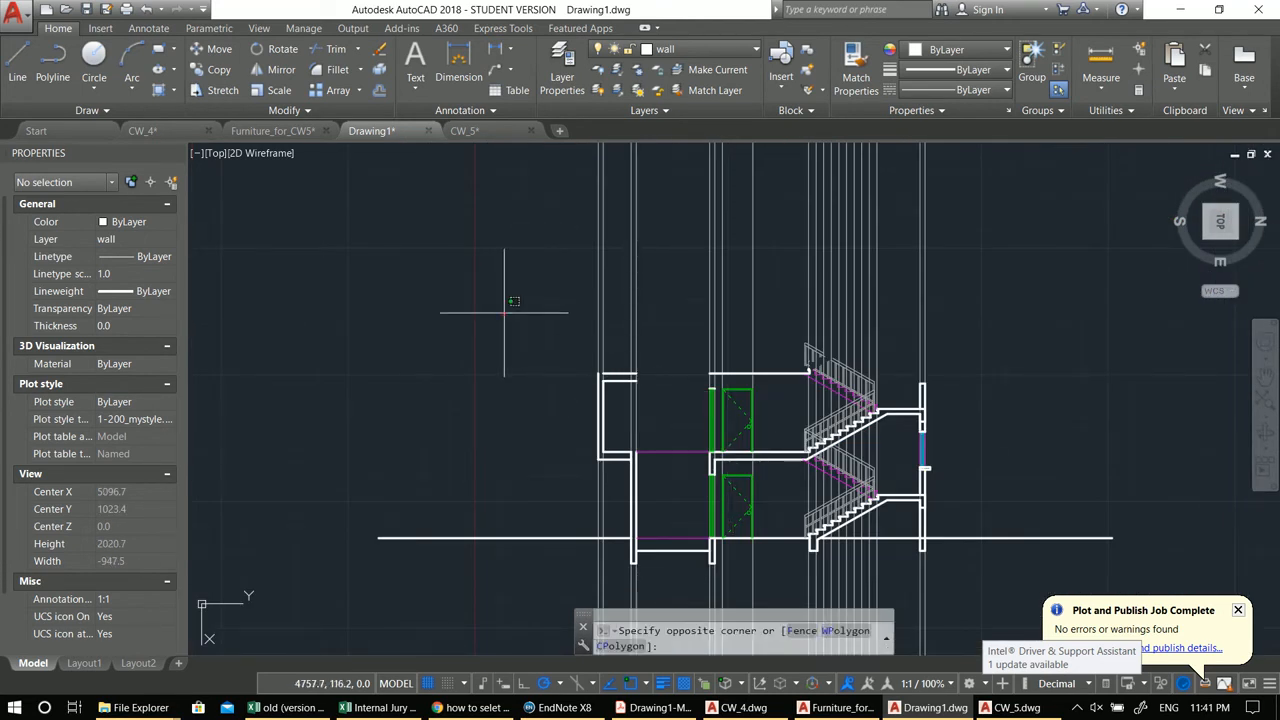
pyautogui.click(1070, 472)
pyautogui.scroll(2, 826, 471)
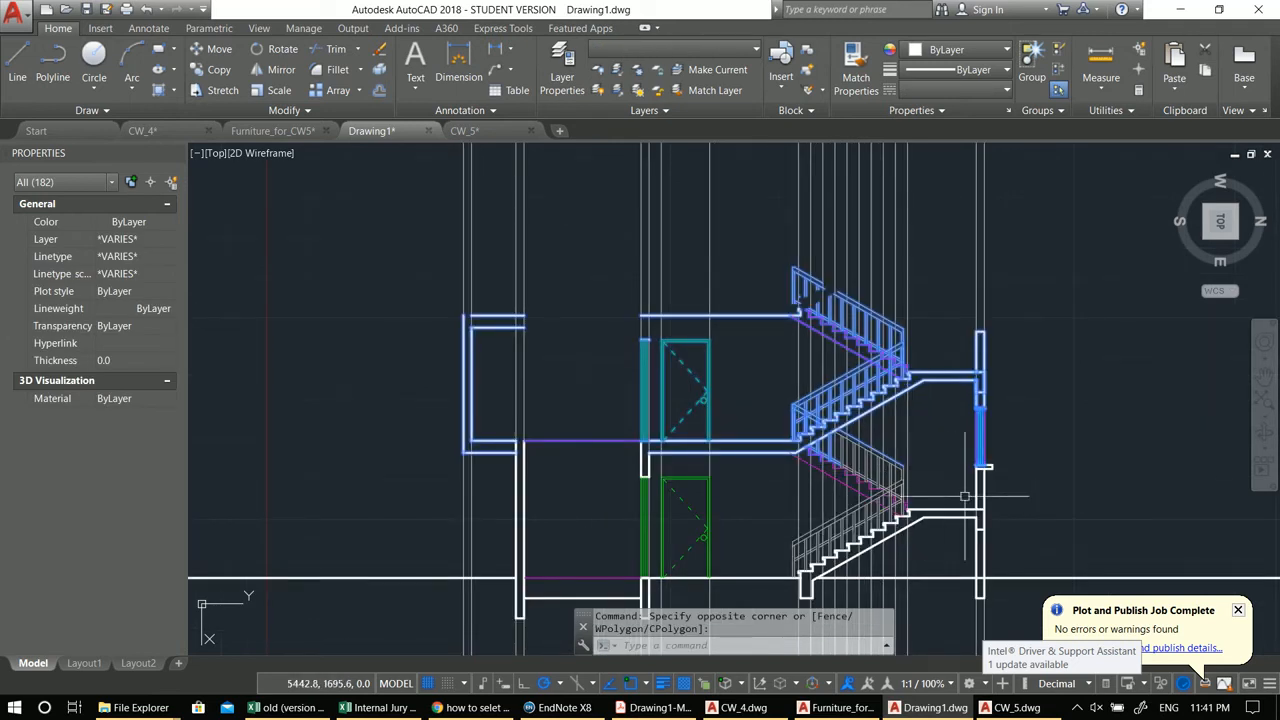
pyautogui.scroll(4, 1021, 480)
pyautogui.scroll(4, 941, 469)
pyautogui.click(976, 456)
pyautogui.click(917, 371)
pyautogui.scroll(-6, 915, 381)
pyautogui.moveTo(914, 401); pyautogui.dragTo(903, 460, button='middle')
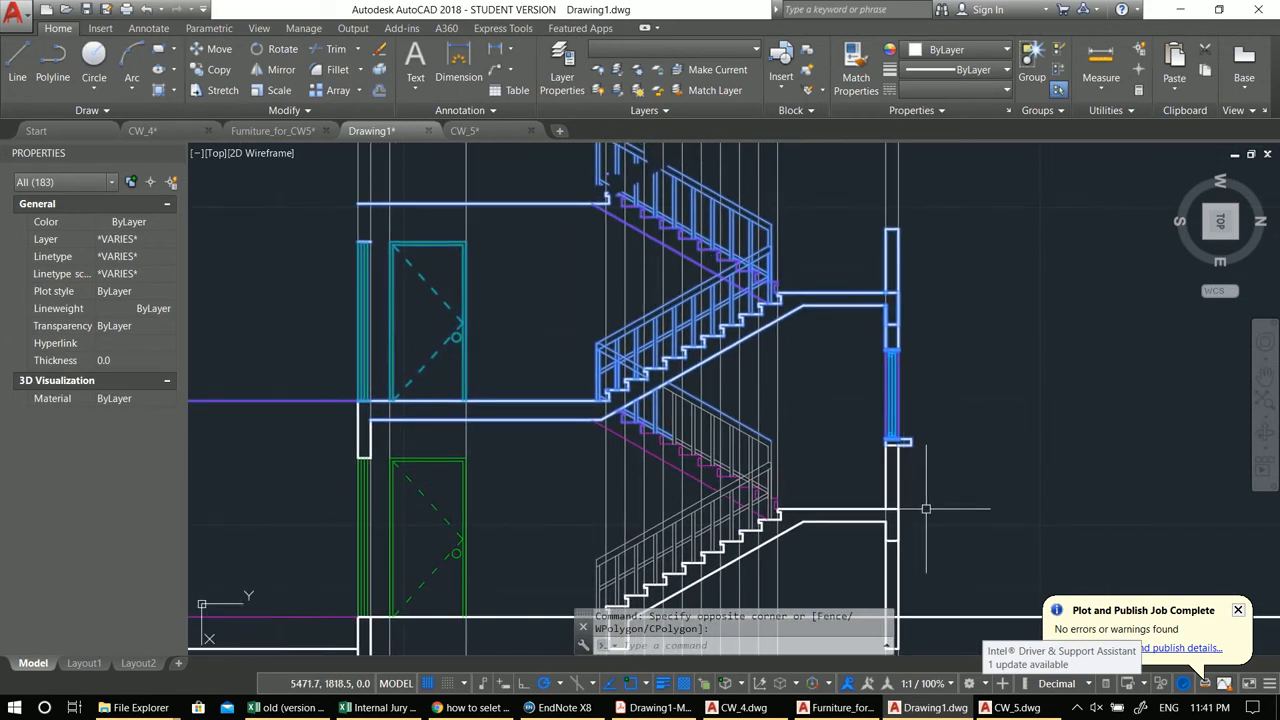
pyautogui.write('co')
pyautogui.press('Return')
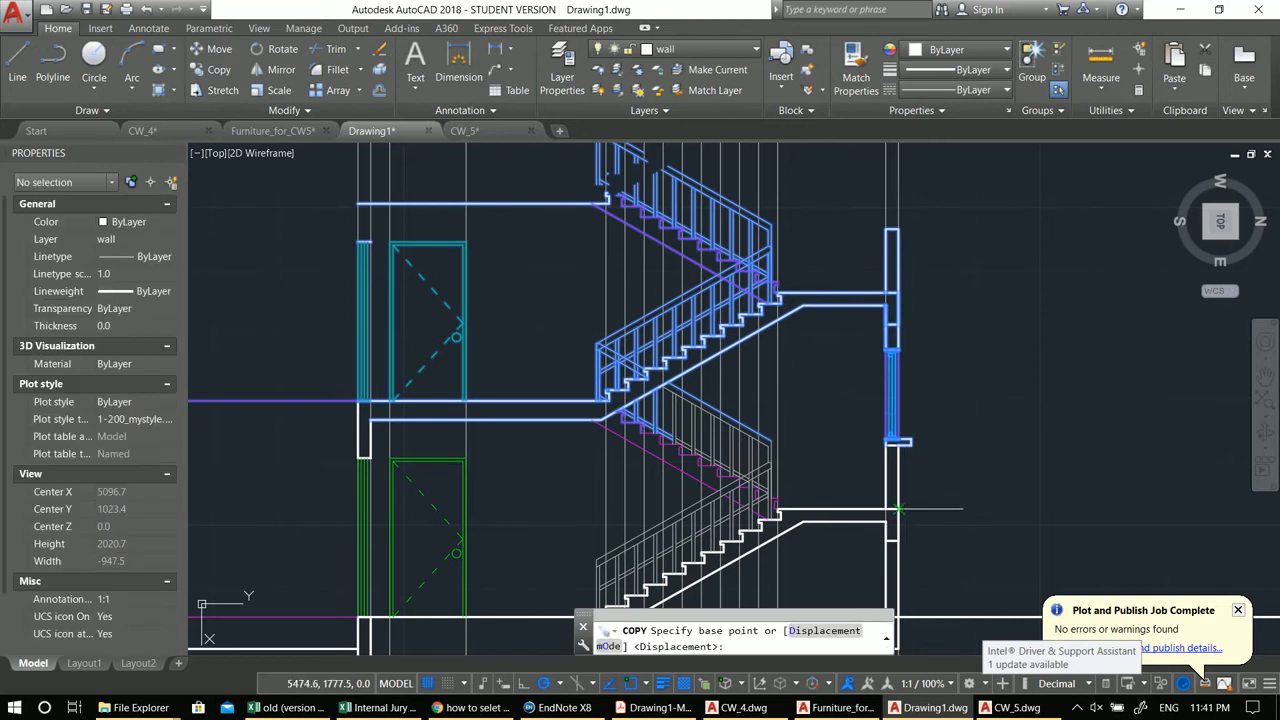
pyautogui.click(899, 509)
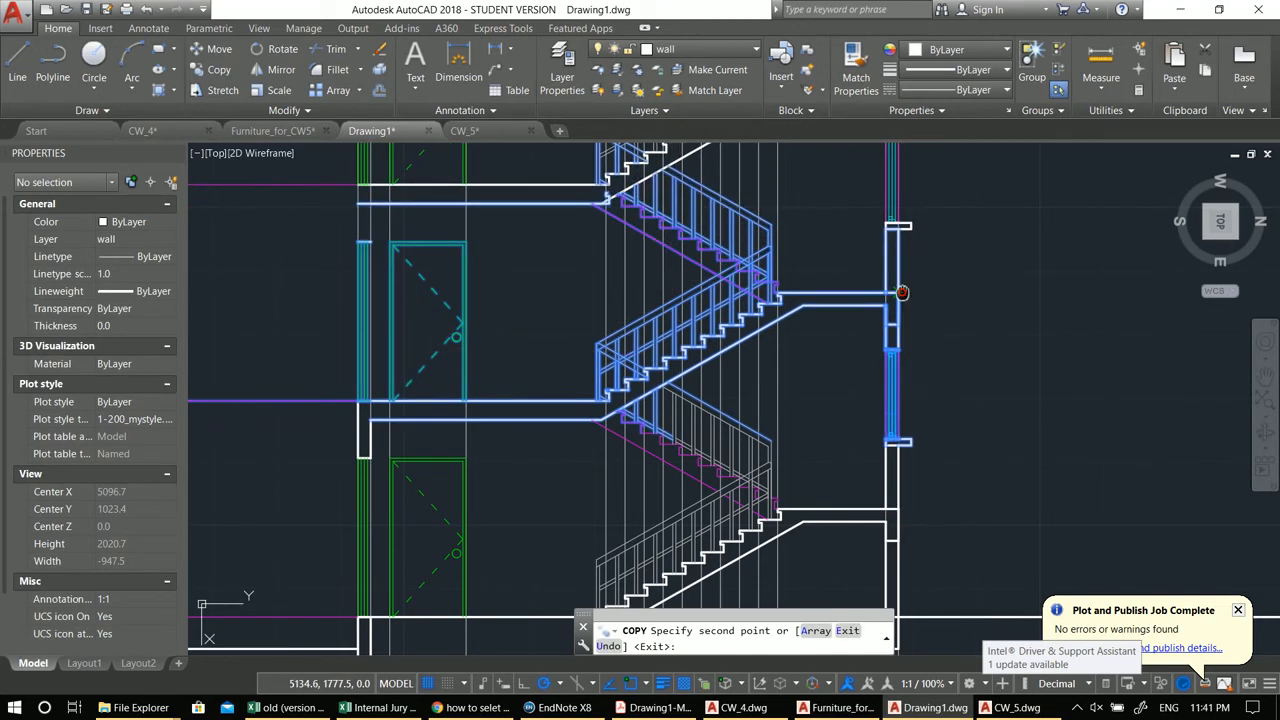
pyautogui.moveTo(902, 293); pyautogui.dragTo(904, 527, button='middle')
pyautogui.moveTo(932, 271)
pyautogui.mouseDown(button='middle')
pyautogui.moveTo(943, 363)
pyautogui.moveTo(938, 341)
pyautogui.mouseUp(button='middle')
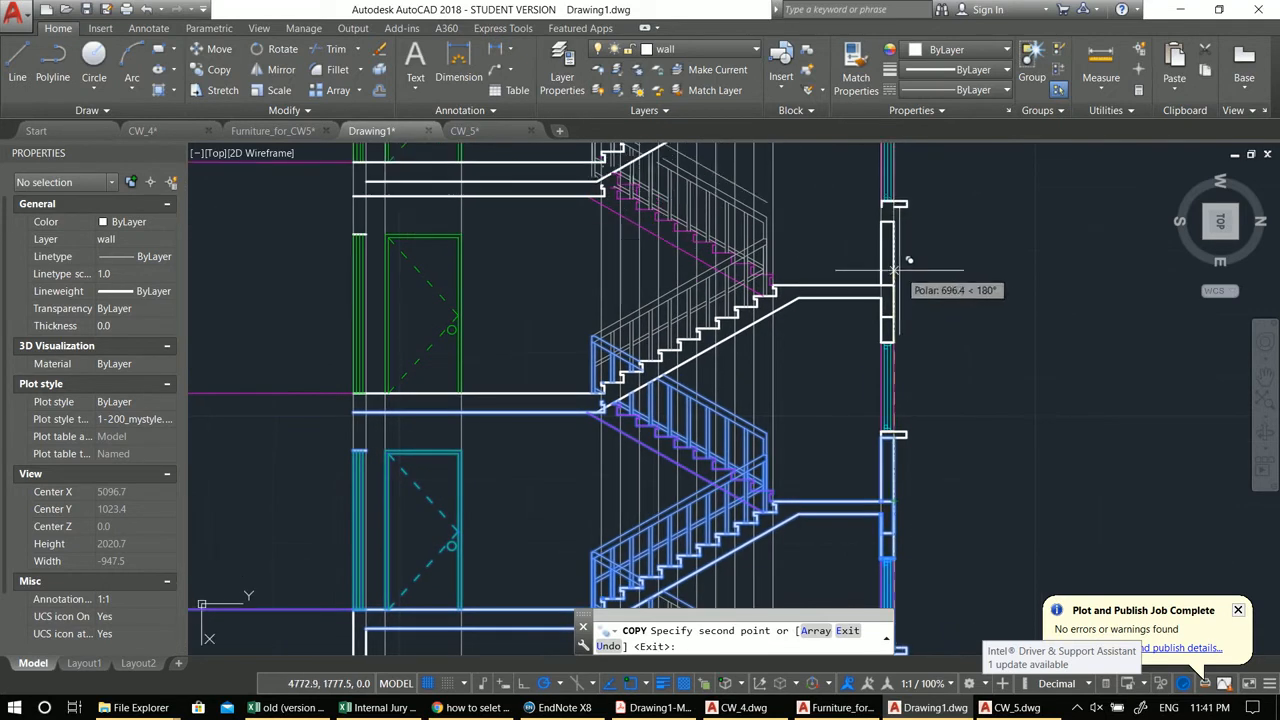
pyautogui.scroll(-3, 910, 405)
pyautogui.scroll(-2, 912, 412)
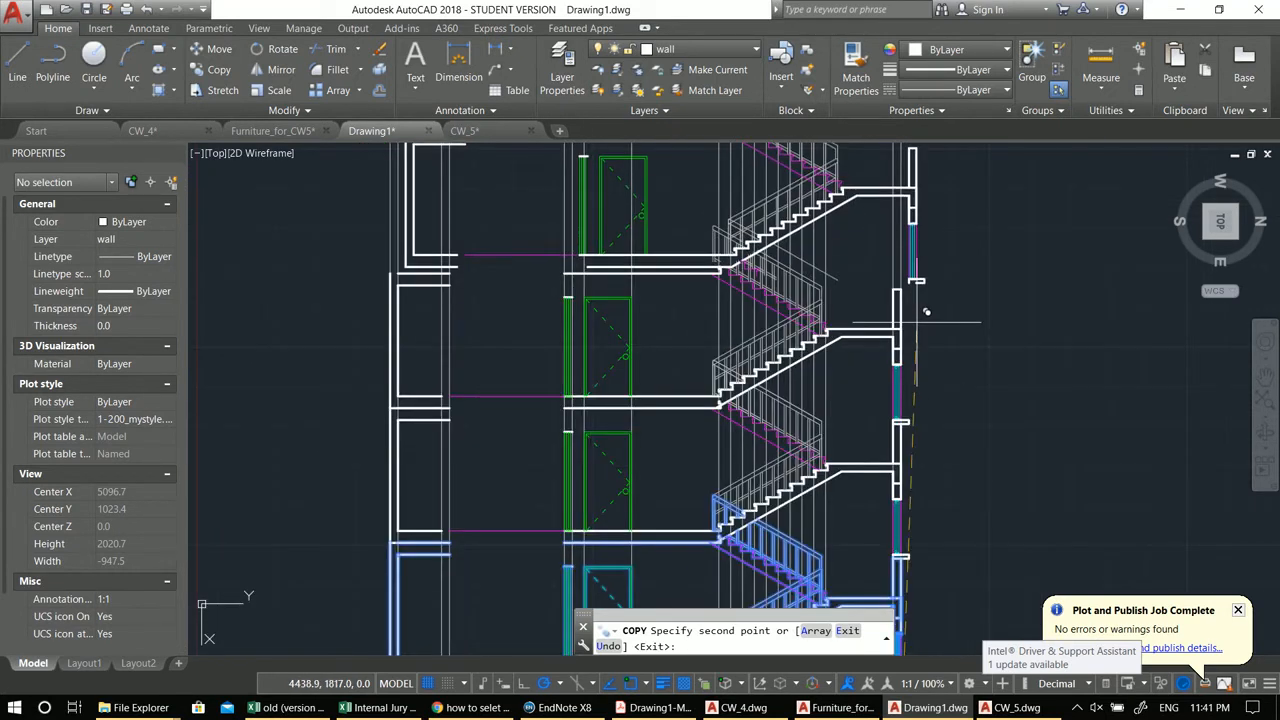
pyautogui.moveTo(902, 391); pyautogui.dragTo(917, 350, button='middle')
pyautogui.press('Escape')
pyautogui.press('Escape')
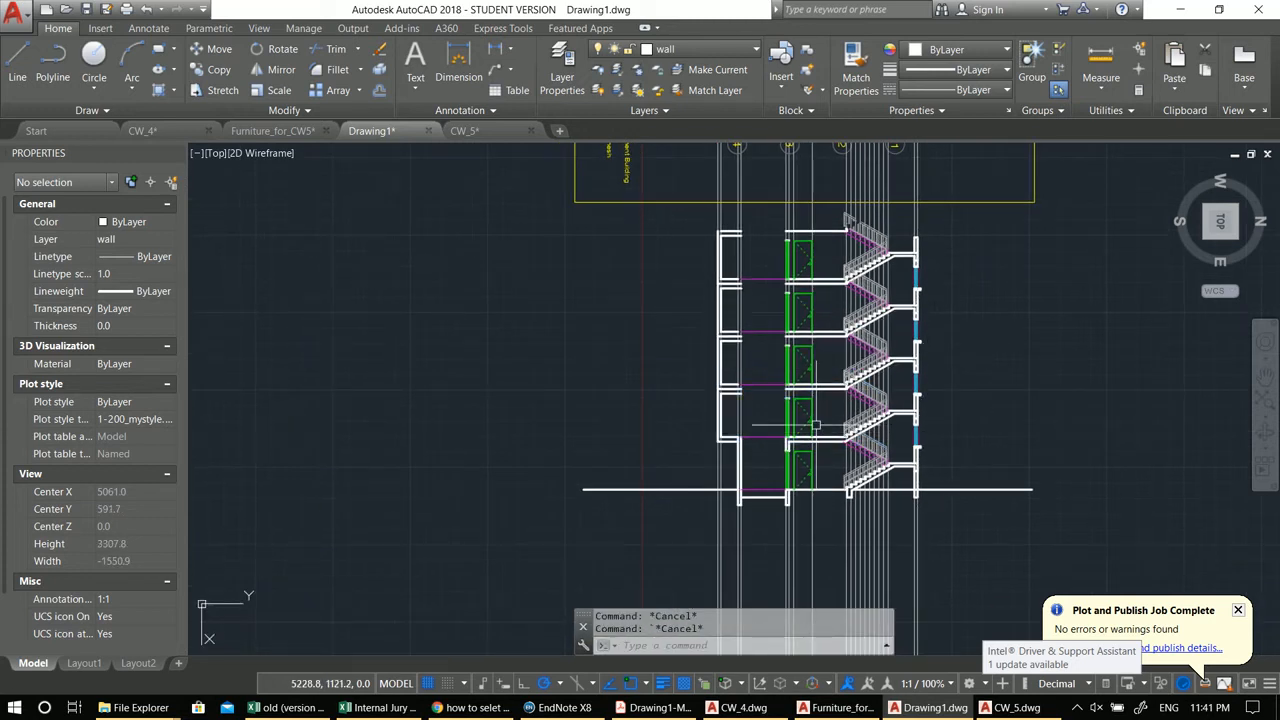
# Step: Stretch the left wall's inner line up to the top storey's slab
pyautogui.scroll(2, 816, 425)
pyautogui.moveTo(768, 445)
pyautogui.mouseDown(button='middle')
pyautogui.moveTo(800, 514)
pyautogui.moveTo(796, 541)
pyautogui.mouseUp(button='middle')
pyautogui.click(783, 536)
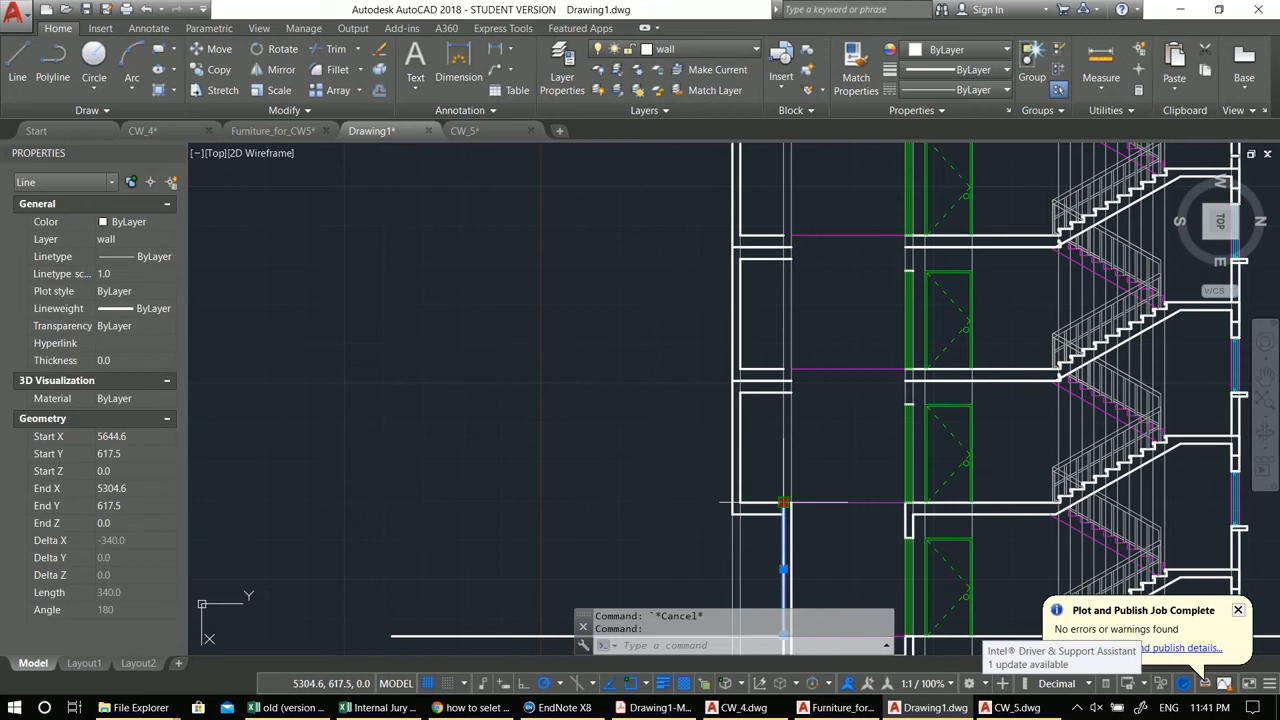
pyautogui.click(783, 503)
pyautogui.scroll(-2, 800, 420)
pyautogui.scroll(-2, 800, 400)
pyautogui.scroll(5, 755, 280)
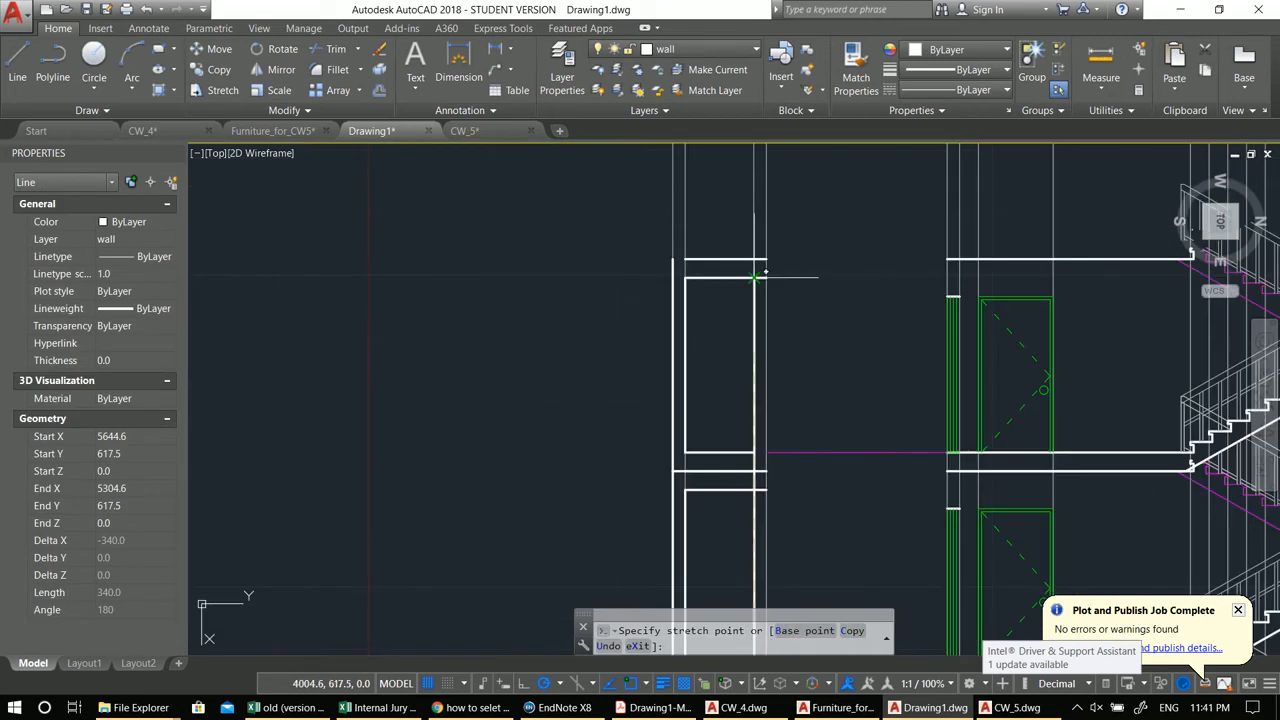
pyautogui.scroll(-4, 755, 278)
pyautogui.moveTo(793, 557); pyautogui.dragTo(790, 470, button='middle')
pyautogui.click(787, 473)
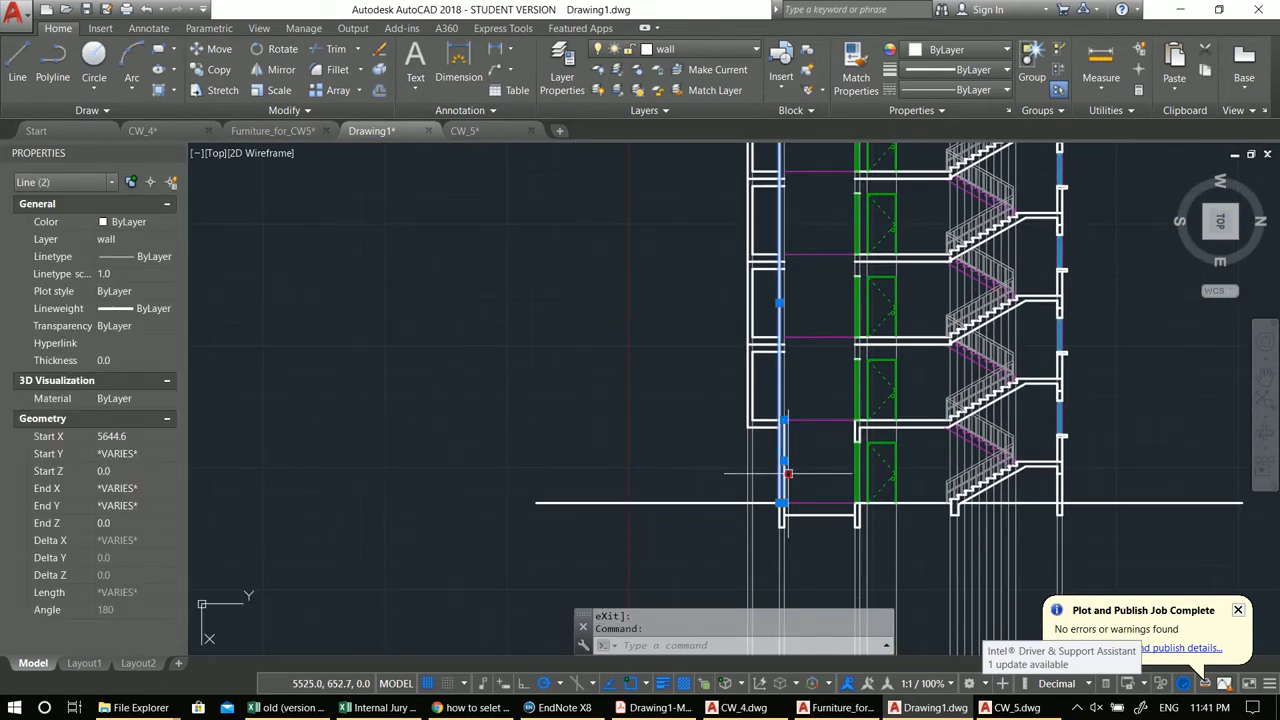
pyautogui.click(784, 420)
pyautogui.scroll(-4, 786, 410)
pyautogui.scroll(4, 789, 239)
pyautogui.scroll(4, 805, 327)
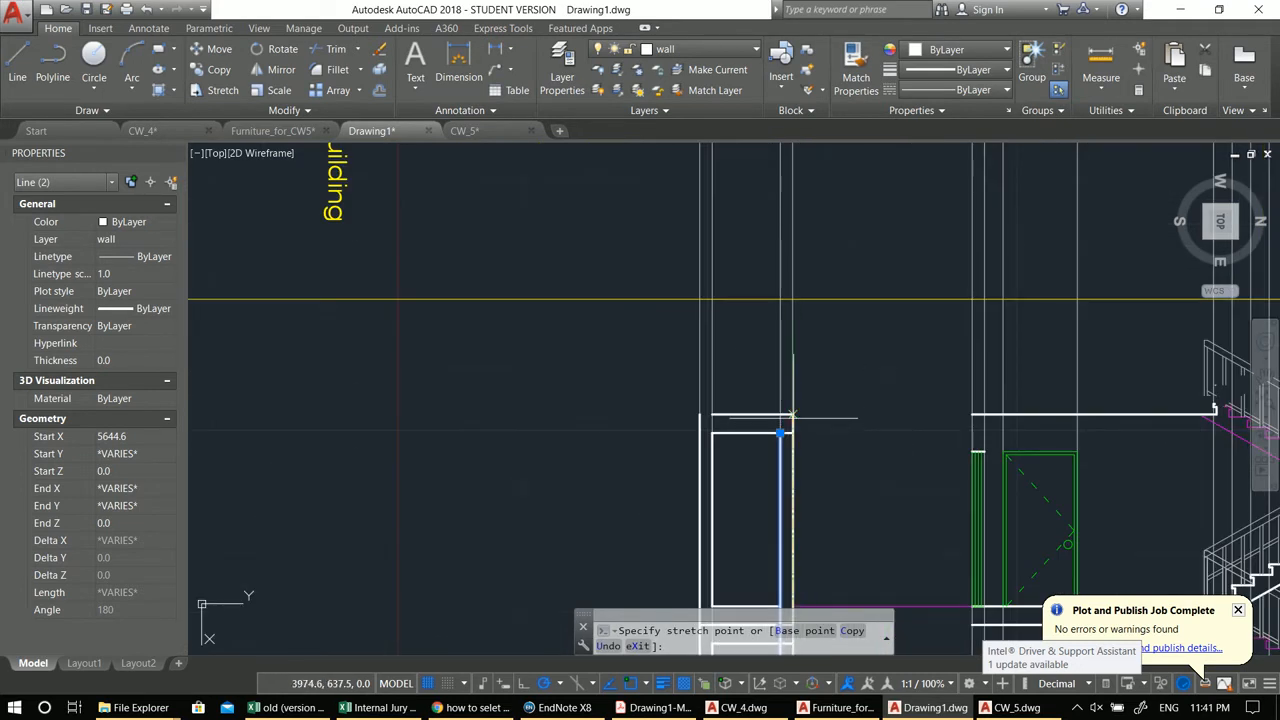
pyautogui.press('Escape')
pyautogui.scroll(-5, 752, 362)
pyautogui.press('Escape')
# Step: Erase the vertical guideline rays running through the section
pyautogui.moveTo(752, 362); pyautogui.dragTo(677, 294, button='middle')
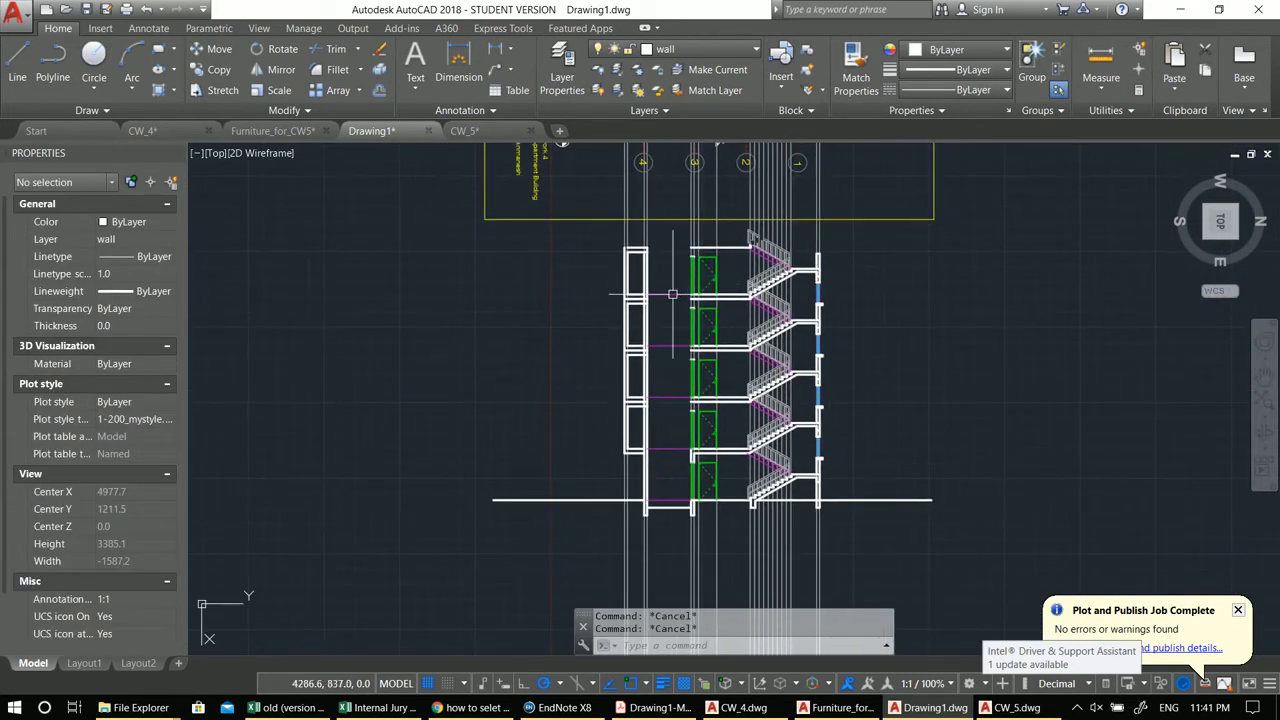
pyautogui.scroll(8, 677, 296)
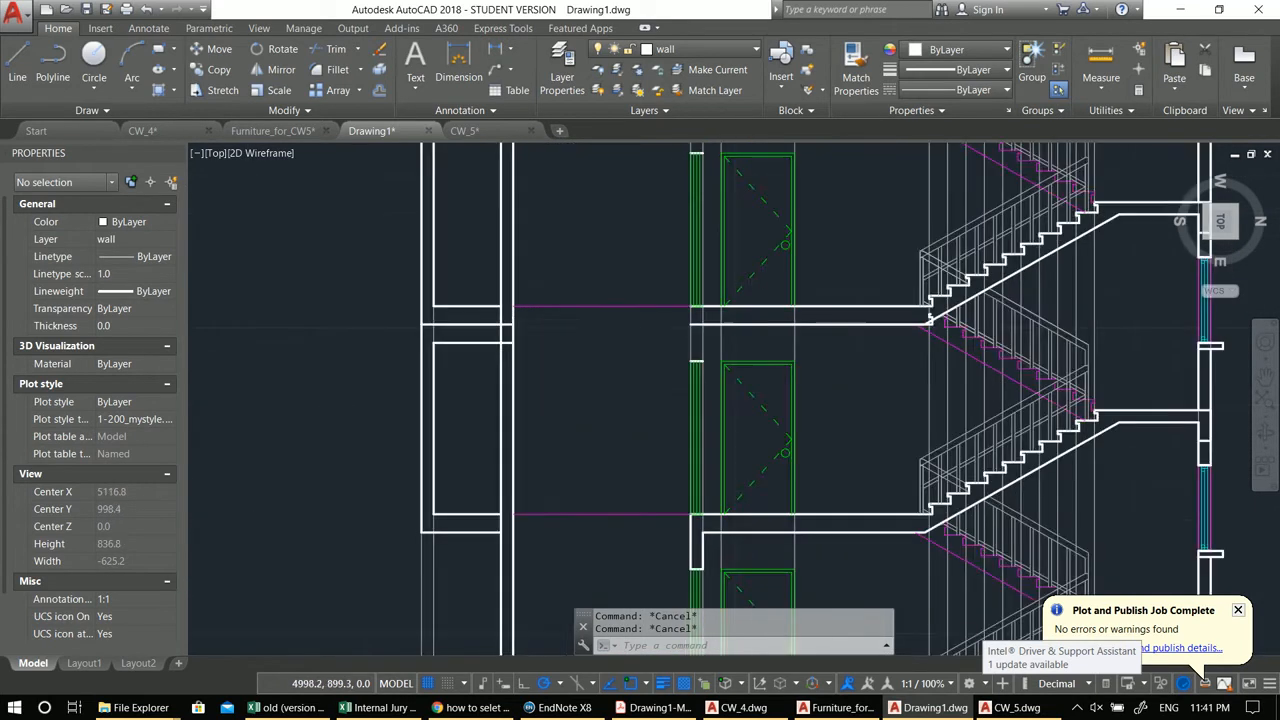
pyautogui.scroll(-7, 719, 352)
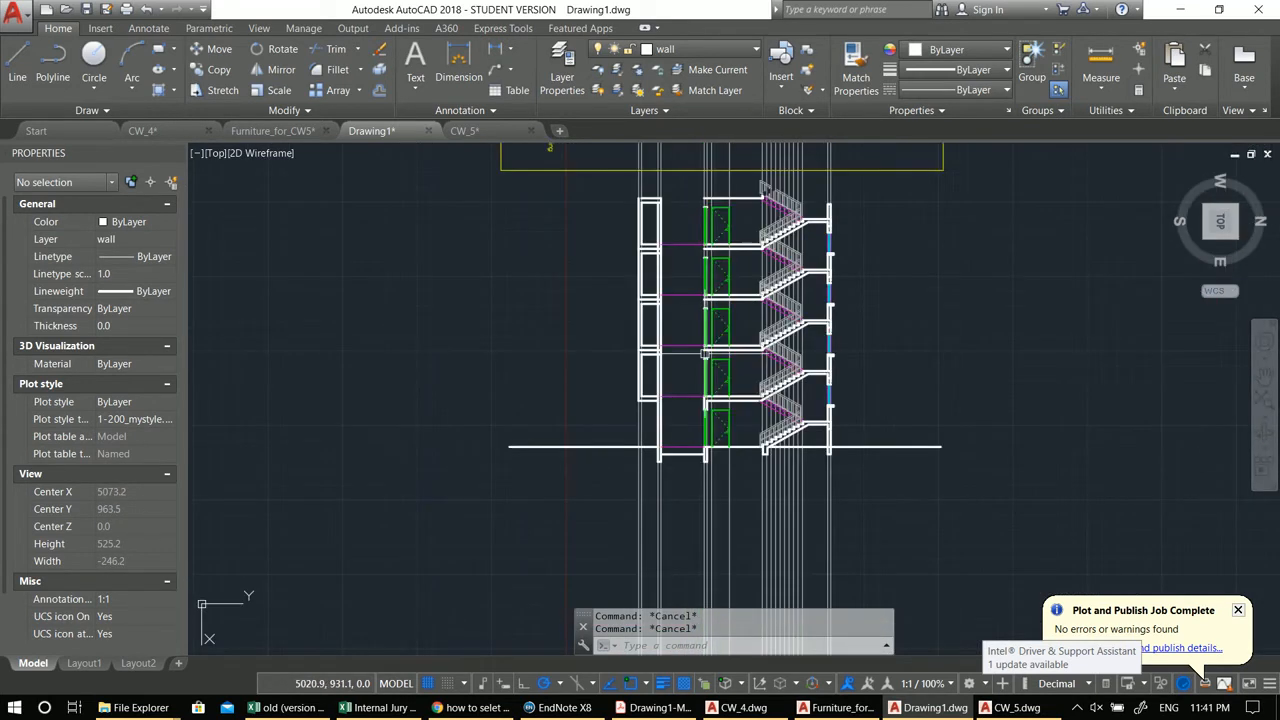
pyautogui.click(920, 546)
pyautogui.click(621, 519)
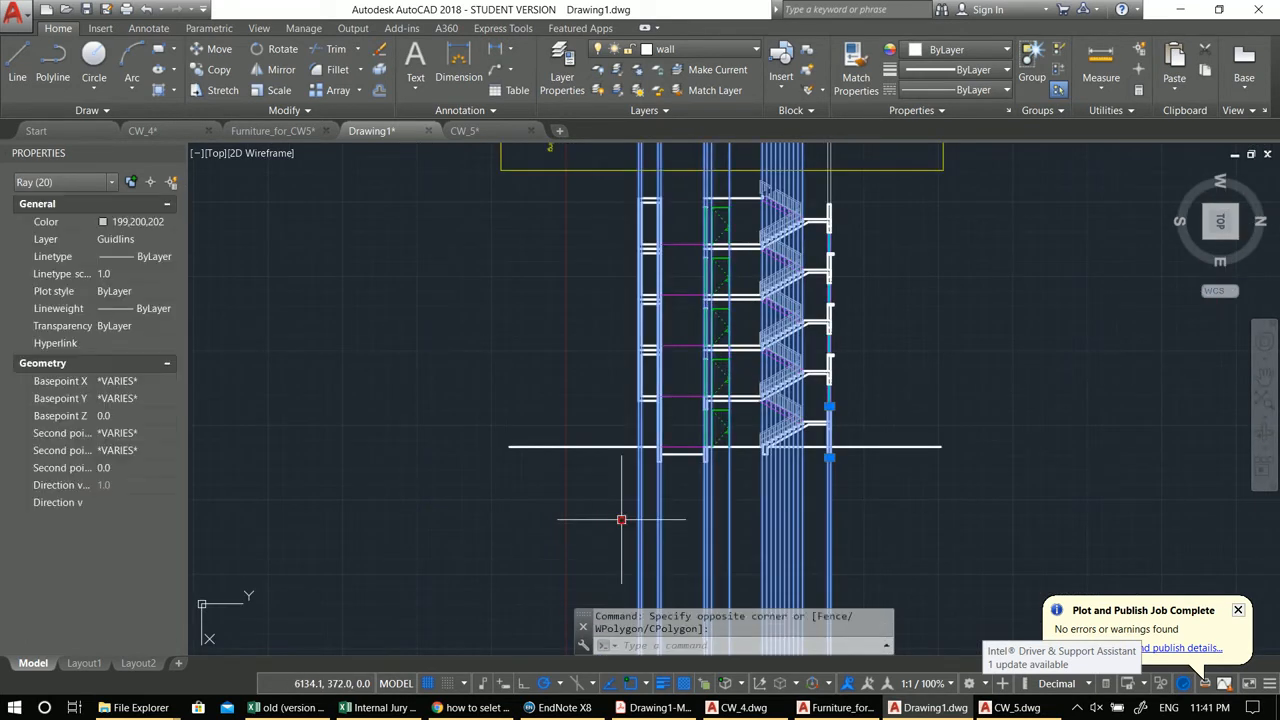
pyautogui.moveTo(593, 495); pyautogui.dragTo(568, 459, button='middle')
pyautogui.write('e')
pyautogui.press('Return')
pyautogui.scroll(3, 648, 475)
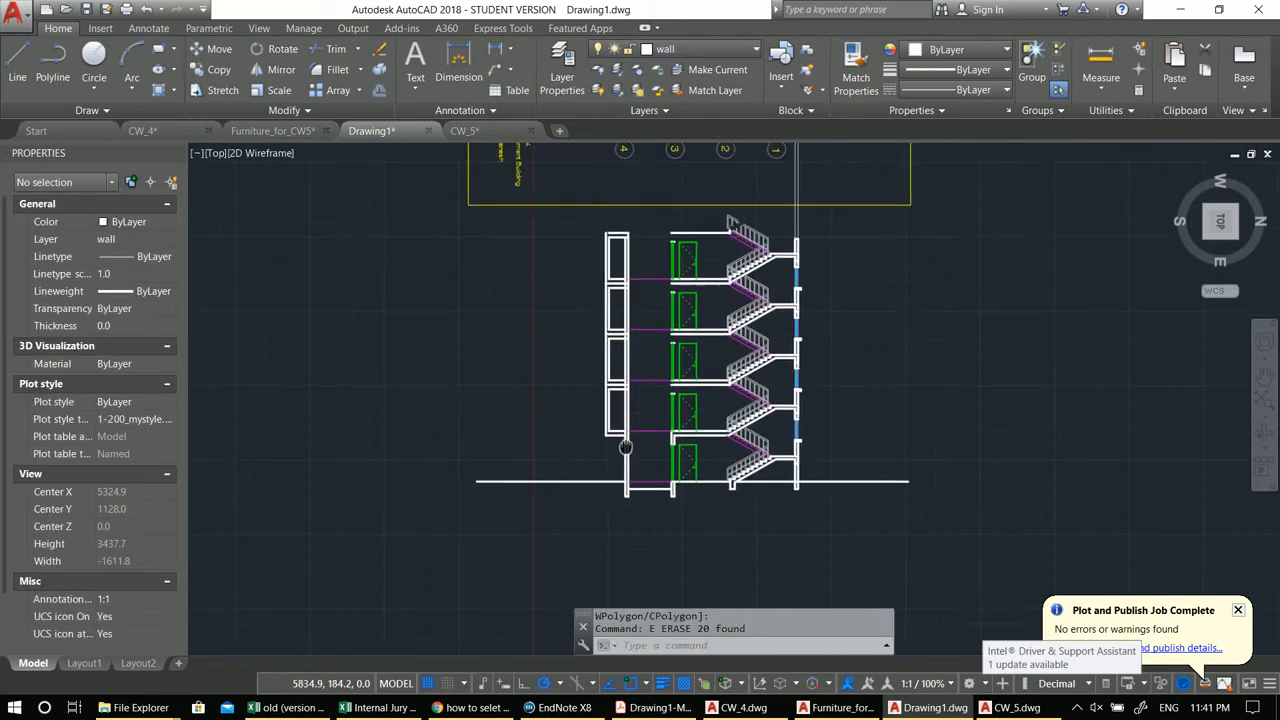
pyautogui.moveTo(648, 475); pyautogui.dragTo(654, 594, button='middle')
pyautogui.scroll(2, 612, 360)
pyautogui.scroll(-2, 612, 360)
pyautogui.moveTo(631, 508); pyautogui.dragTo(631, 295, button='middle')
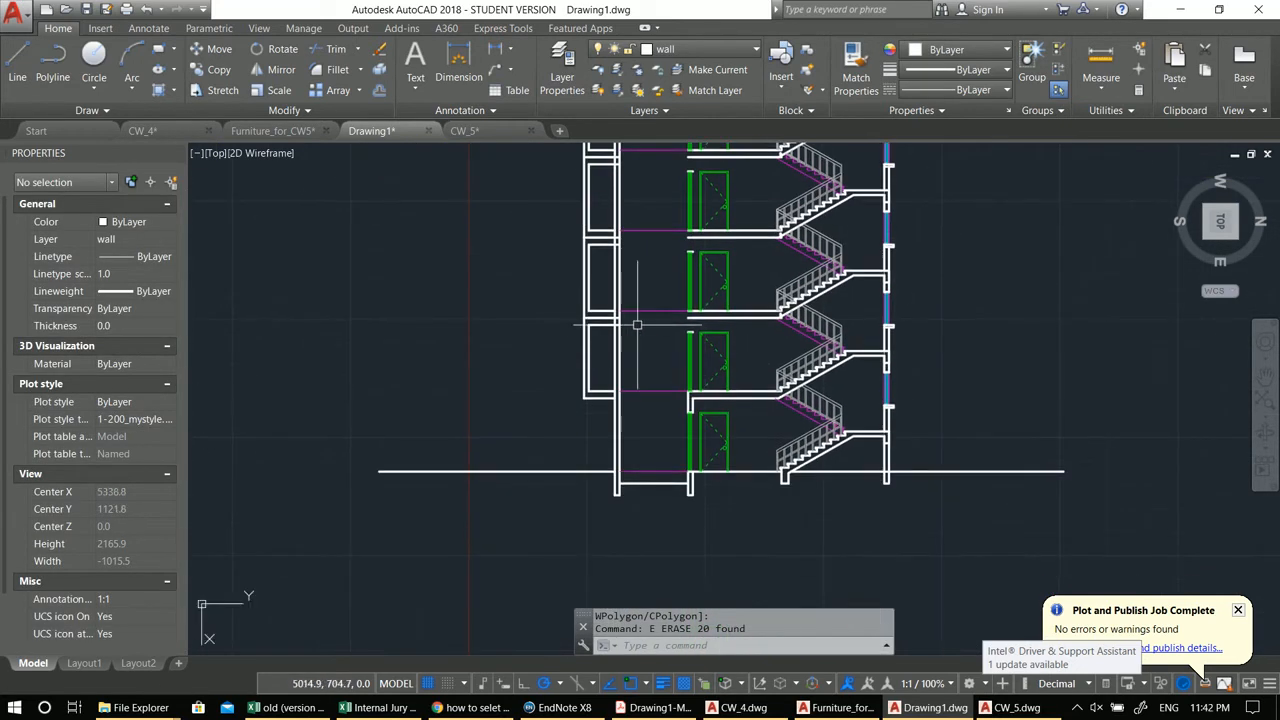
pyautogui.scroll(2, 623, 323)
pyautogui.scroll(2, 646, 386)
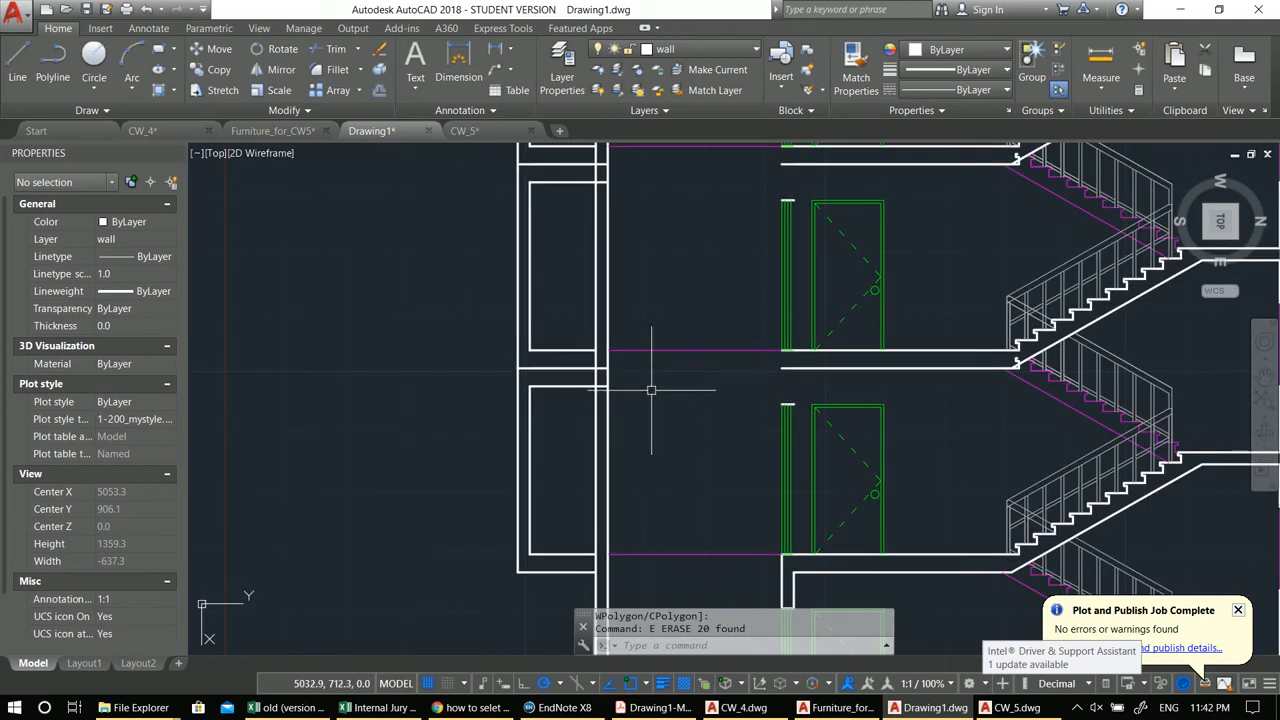
# Step: Erase the short line segments where the left wall meets the floor slabs
pyautogui.click(569, 388)
pyautogui.press('Escape')
pyautogui.click(557, 387)
pyautogui.moveTo(545, 420); pyautogui.dragTo(575, 426, button='middle')
pyautogui.write('e')
pyautogui.press('space')
pyautogui.press('space')
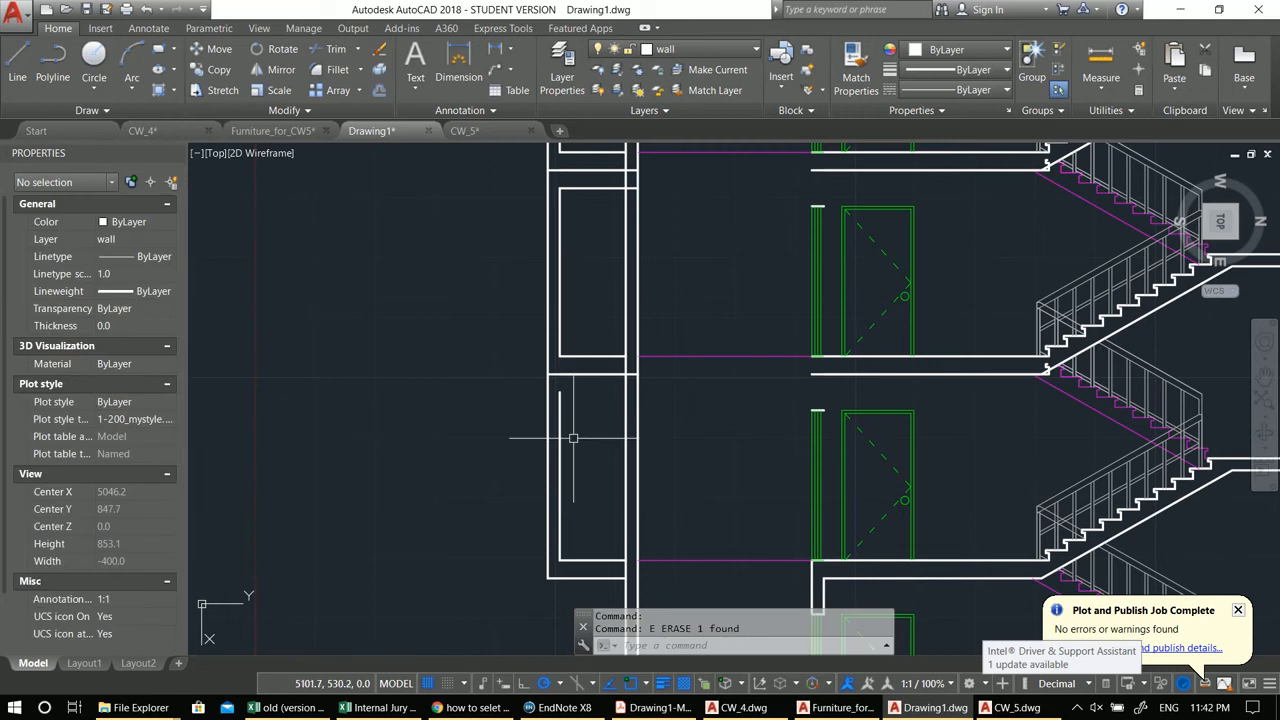
pyautogui.press('space')
pyautogui.moveTo(588, 288); pyautogui.dragTo(580, 514, button='middle')
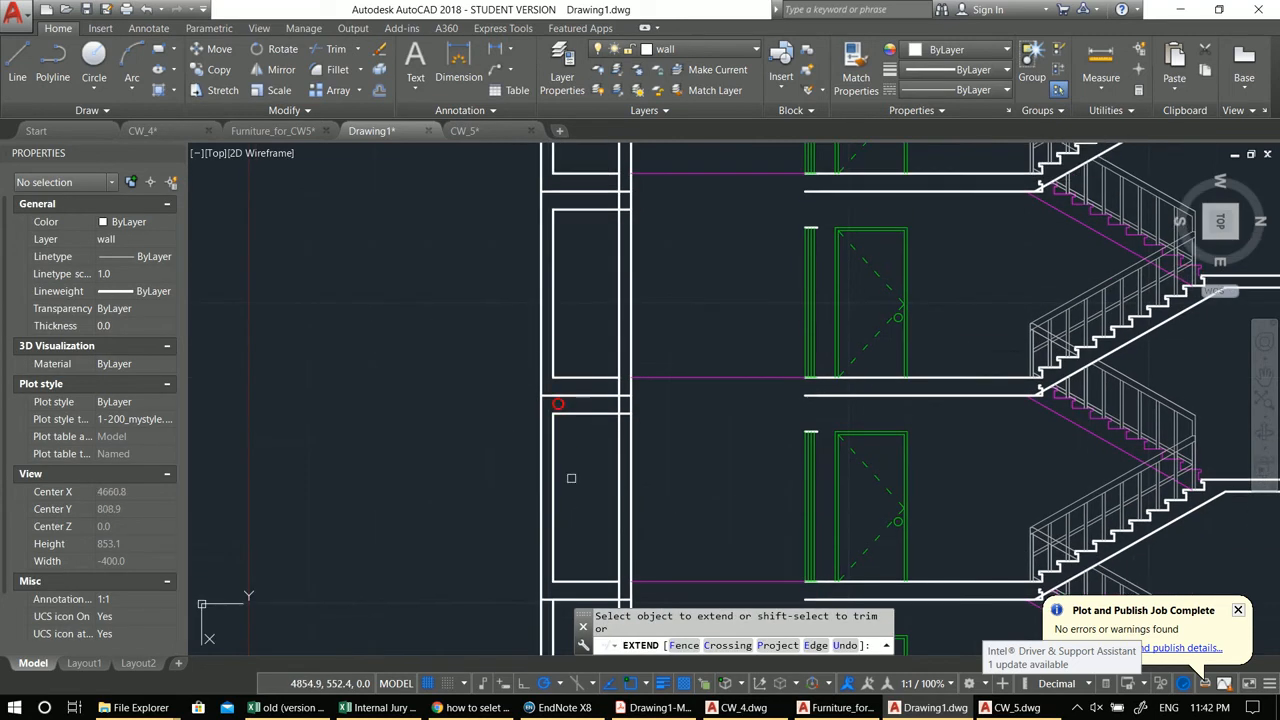
pyautogui.press('Escape')
pyautogui.click(581, 418)
pyautogui.moveTo(513, 476); pyautogui.dragTo(555, 478, button='middle')
pyautogui.write('e')
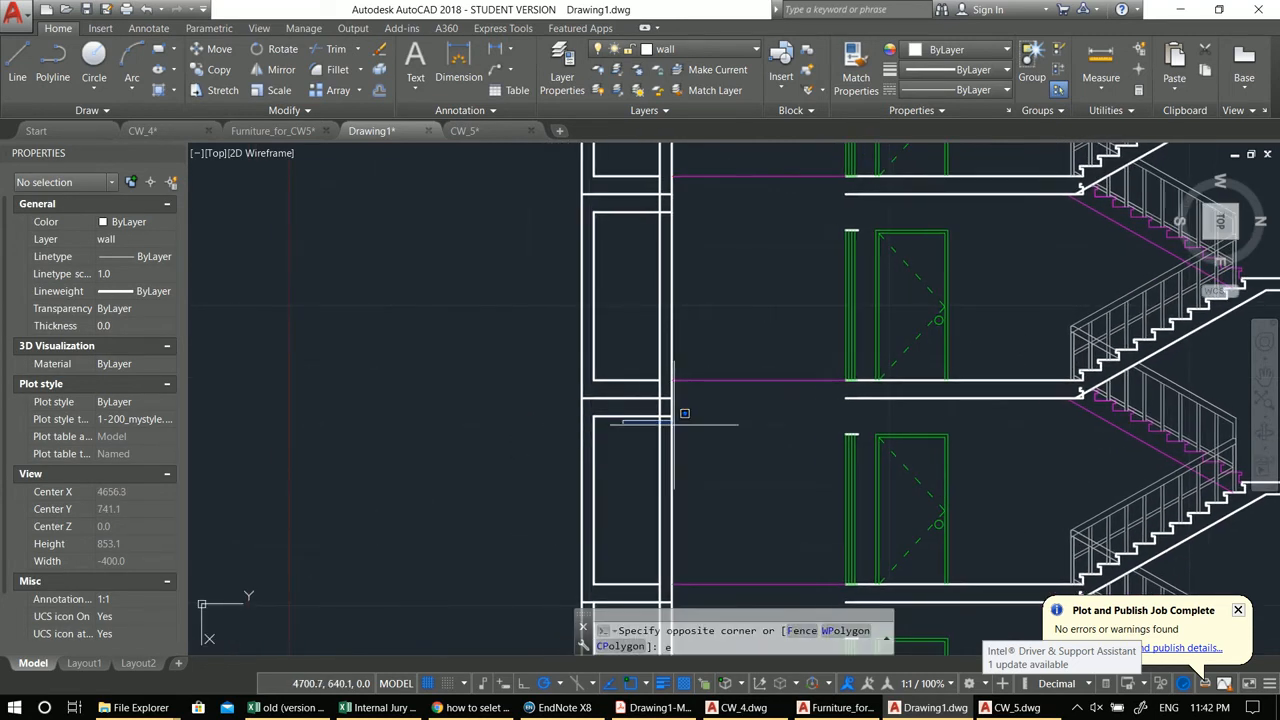
pyautogui.press('Escape')
pyautogui.click(617, 416)
pyautogui.moveTo(632, 472); pyautogui.dragTo(645, 470, button='middle')
pyautogui.write('e')
pyautogui.press('space')
# Step: Extend the left wall's inner lines across the gaps left at the slab junctions
pyautogui.write('ex')
pyautogui.press('space')
pyautogui.press('space')
pyautogui.click(607, 418)
pyautogui.moveTo(608, 330)
pyautogui.mouseDown(button='middle')
pyautogui.moveTo(622, 538)
pyautogui.moveTo(620, 522)
pyautogui.mouseUp(button='middle')
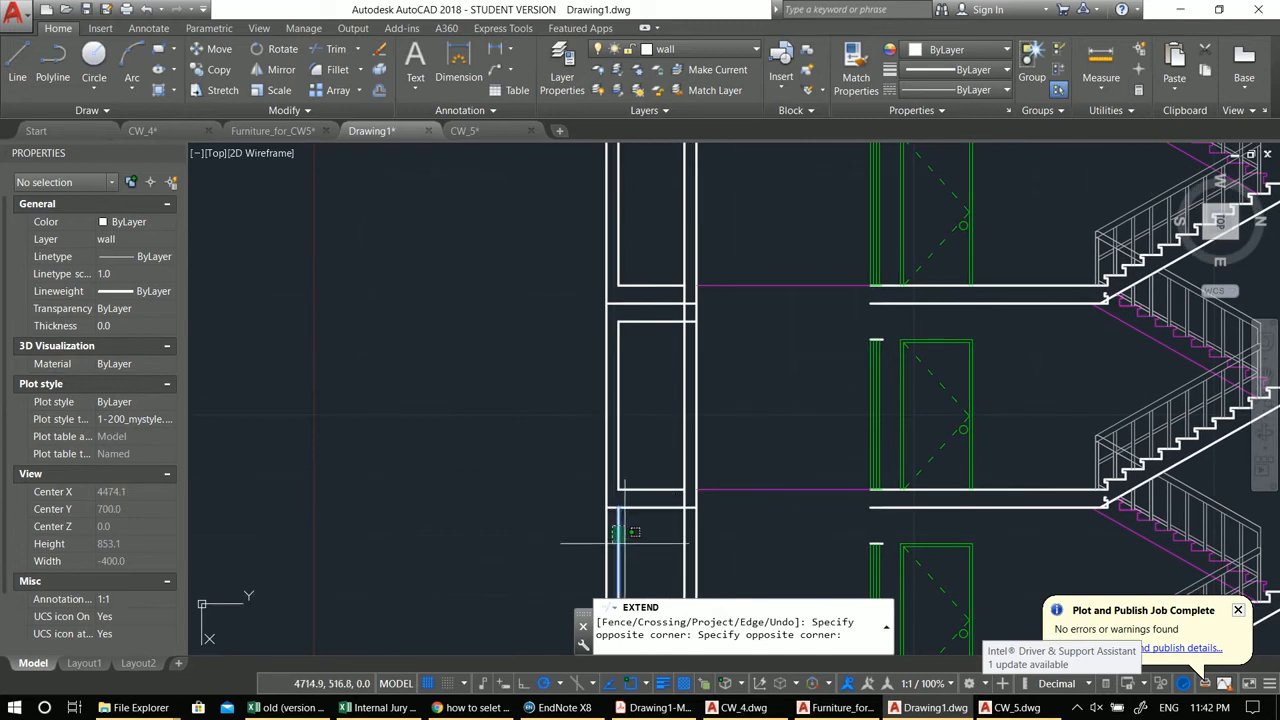
pyautogui.click(622, 531)
pyautogui.press('Escape')
# Step: Delete the horizontal line crossing the left wall's inner face
pyautogui.click(659, 322)
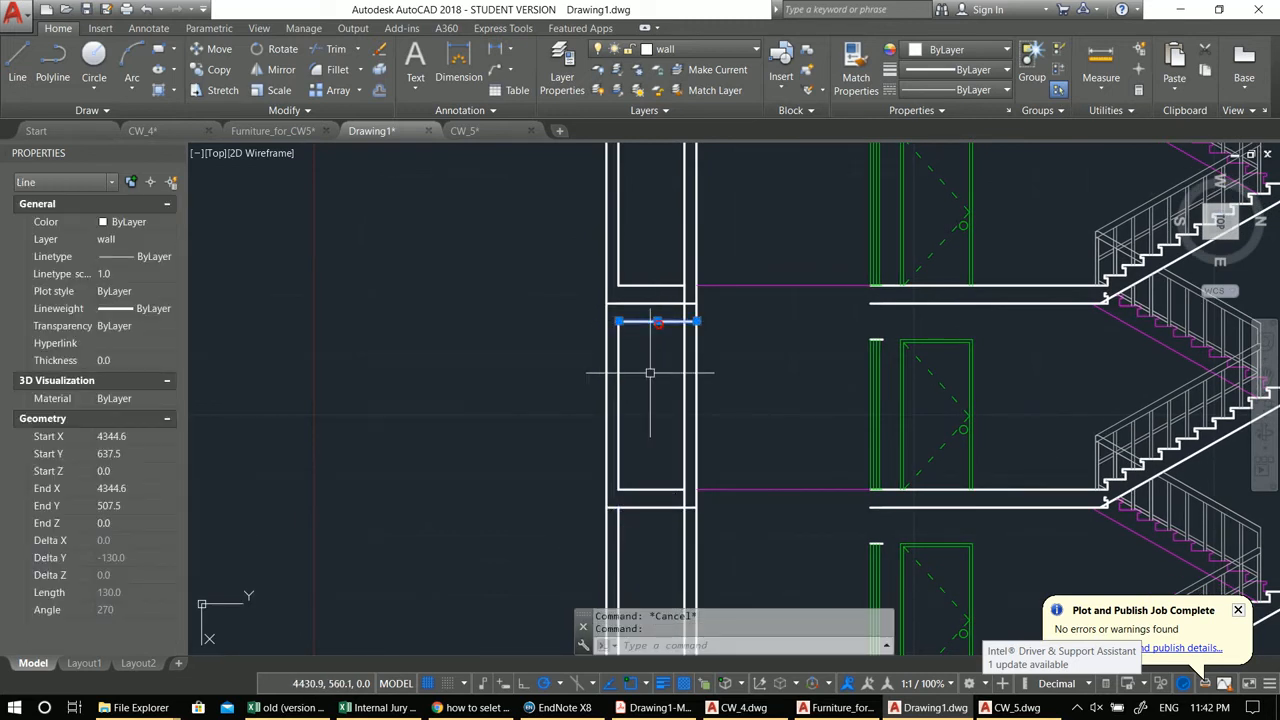
pyautogui.press('Delete')
pyautogui.write('ex')
pyautogui.press('space')
pyautogui.press('space')
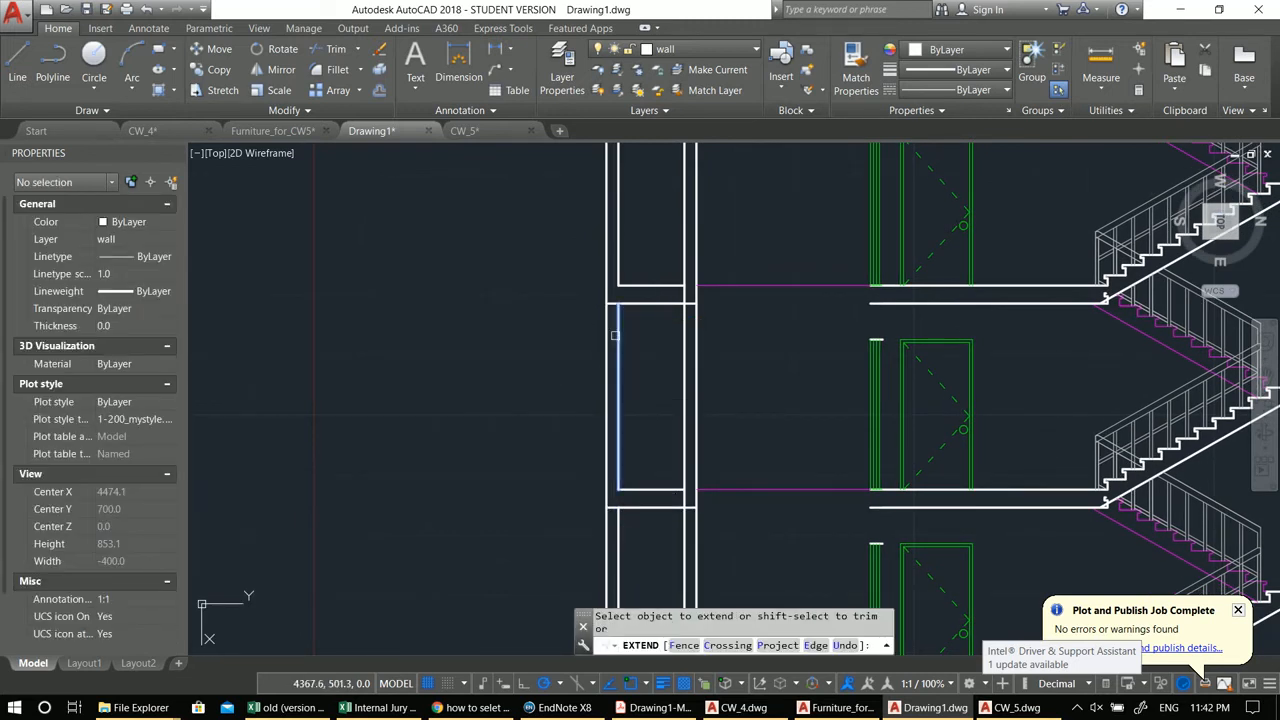
pyautogui.scroll(-4, 615, 370)
pyautogui.scroll(2, 632, 400)
pyautogui.press('Escape')
pyautogui.scroll(-2, 632, 400)
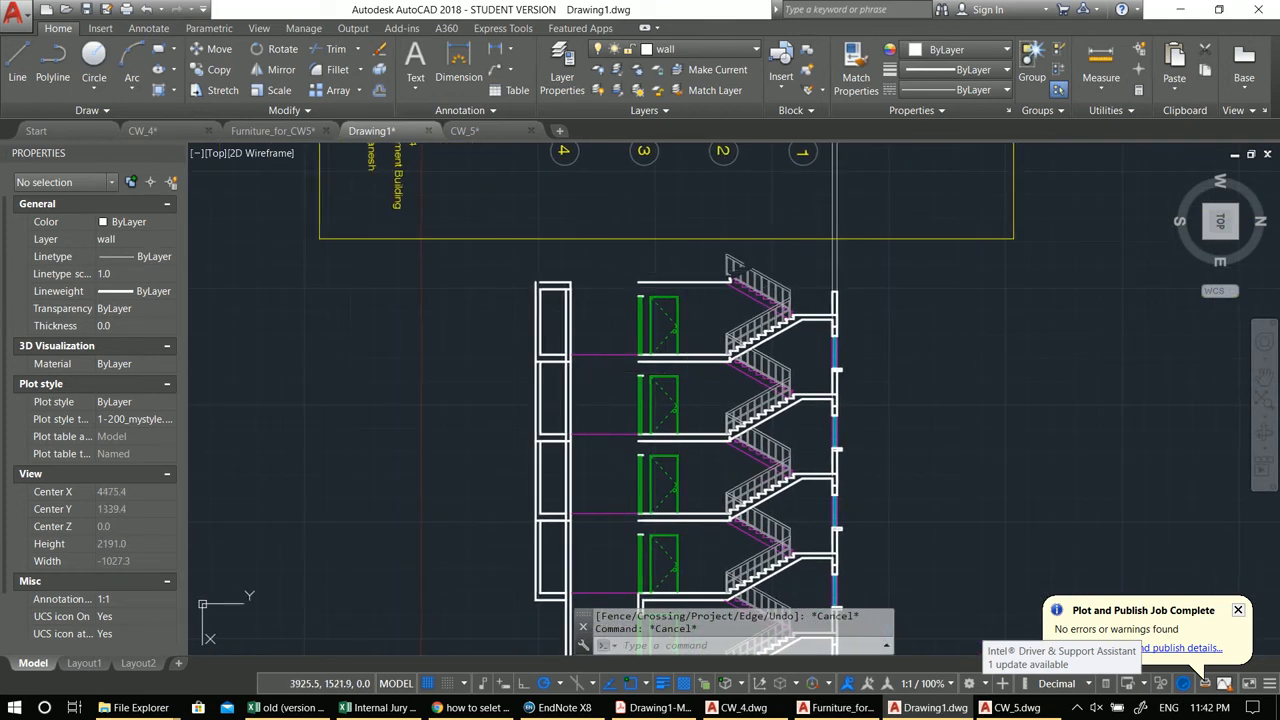
# Step: Copy the window in the right wall up to the top storey
pyautogui.moveTo(745, 278); pyautogui.dragTo(755, 300, button='middle')
pyautogui.scroll(3, 738, 276)
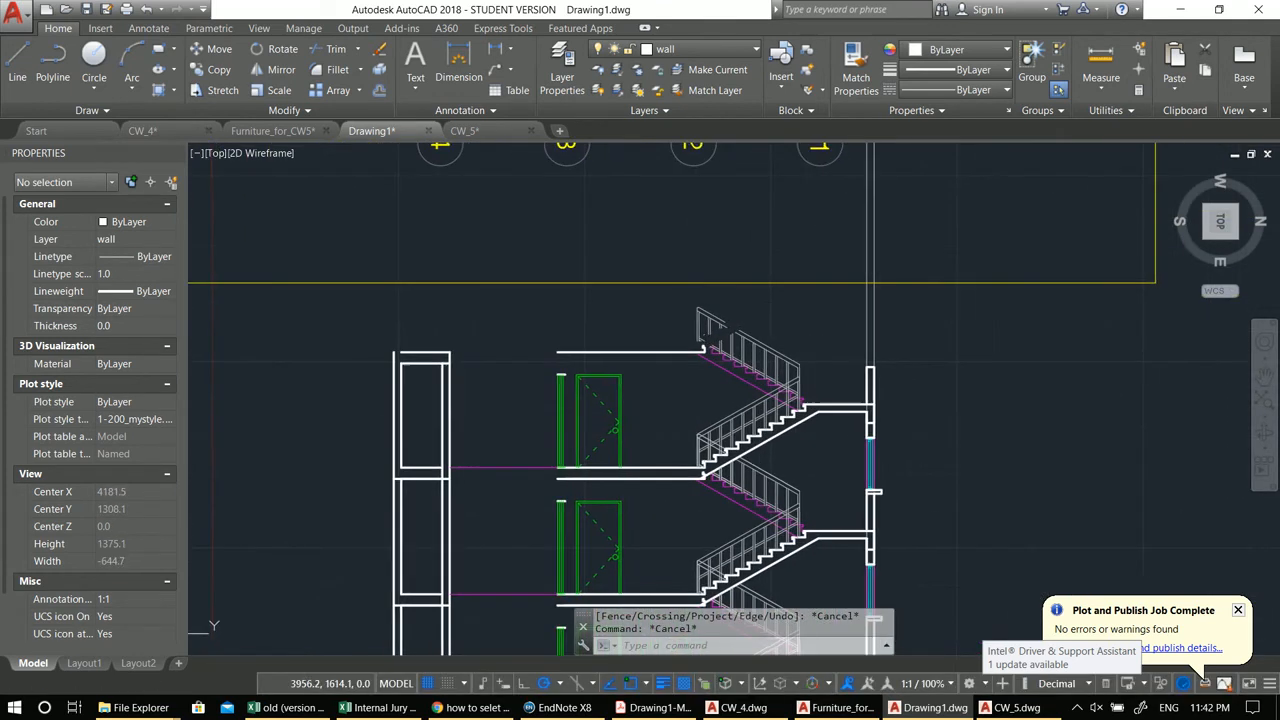
pyautogui.scroll(3, 875, 421)
pyautogui.click(798, 377)
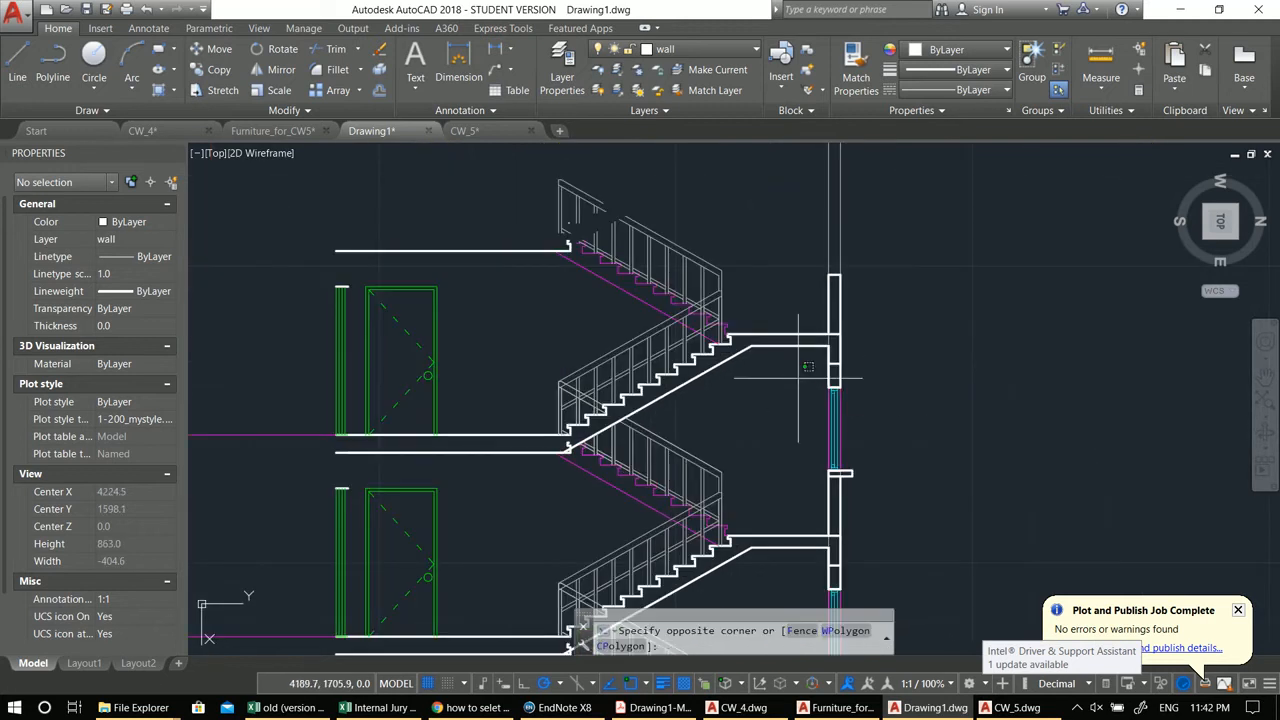
pyautogui.click(928, 518)
pyautogui.moveTo(899, 487); pyautogui.dragTo(880, 451, button='middle')
pyautogui.write('co')
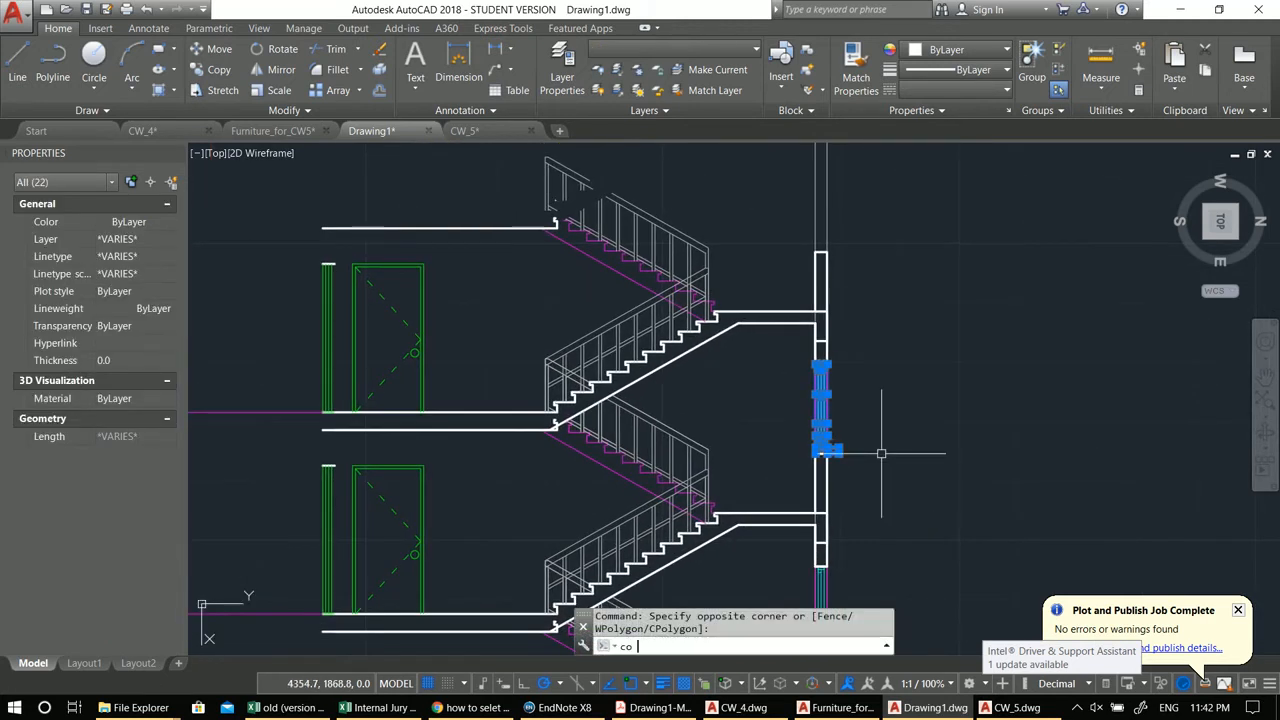
pyautogui.press('Return')
pyautogui.click(828, 513)
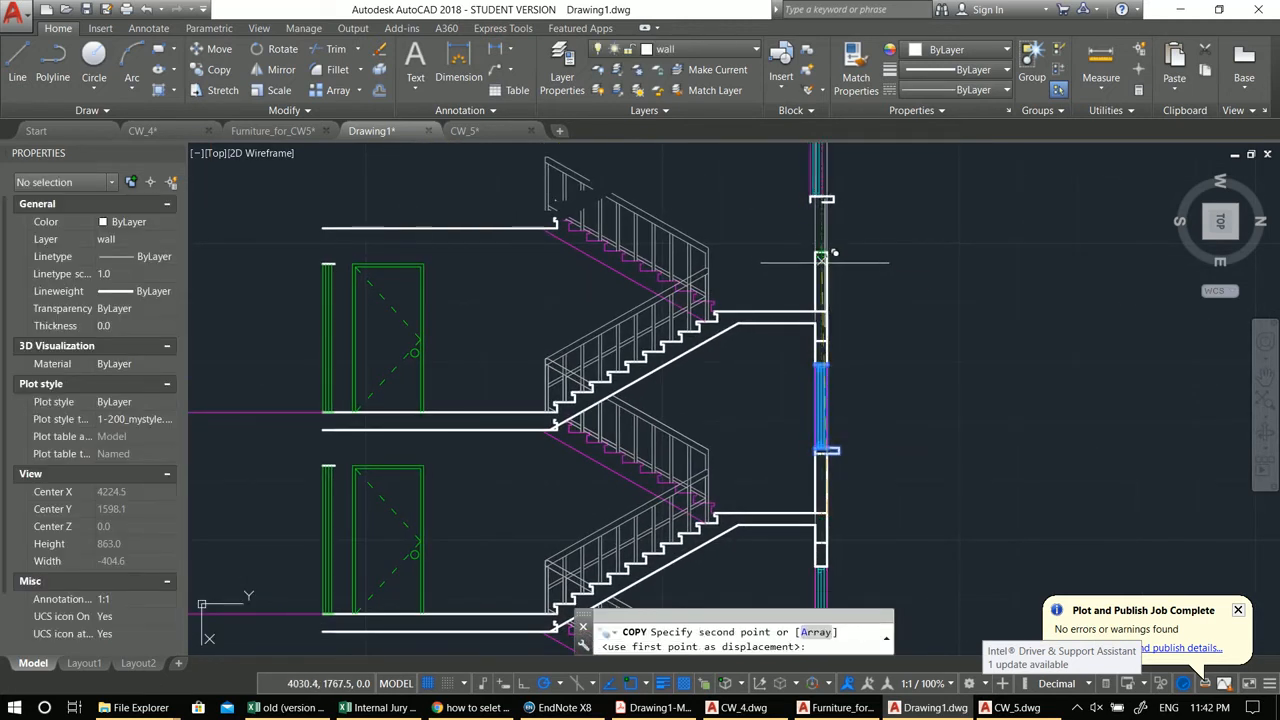
pyautogui.scroll(3, 830, 310)
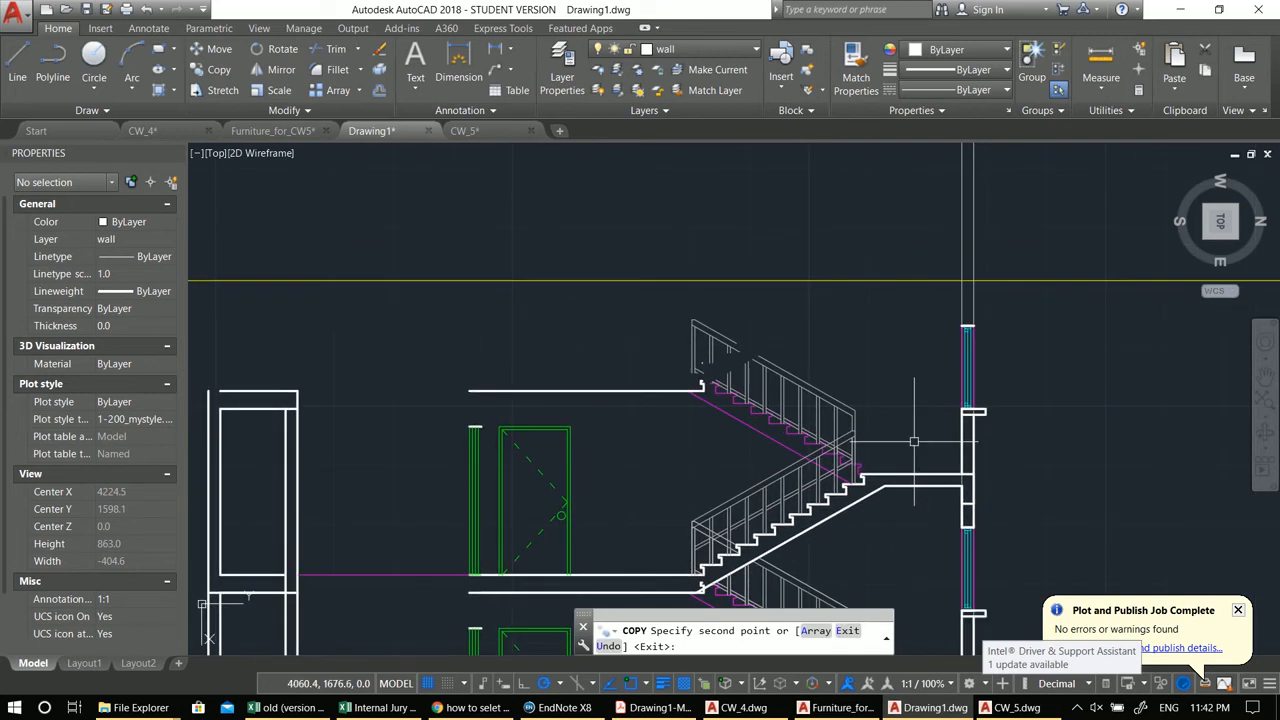
pyautogui.press('Escape')
# Step: Copy the upper landing and stair slab lines one storey up
pyautogui.scroll(2, 910, 395)
pyautogui.click(850, 428)
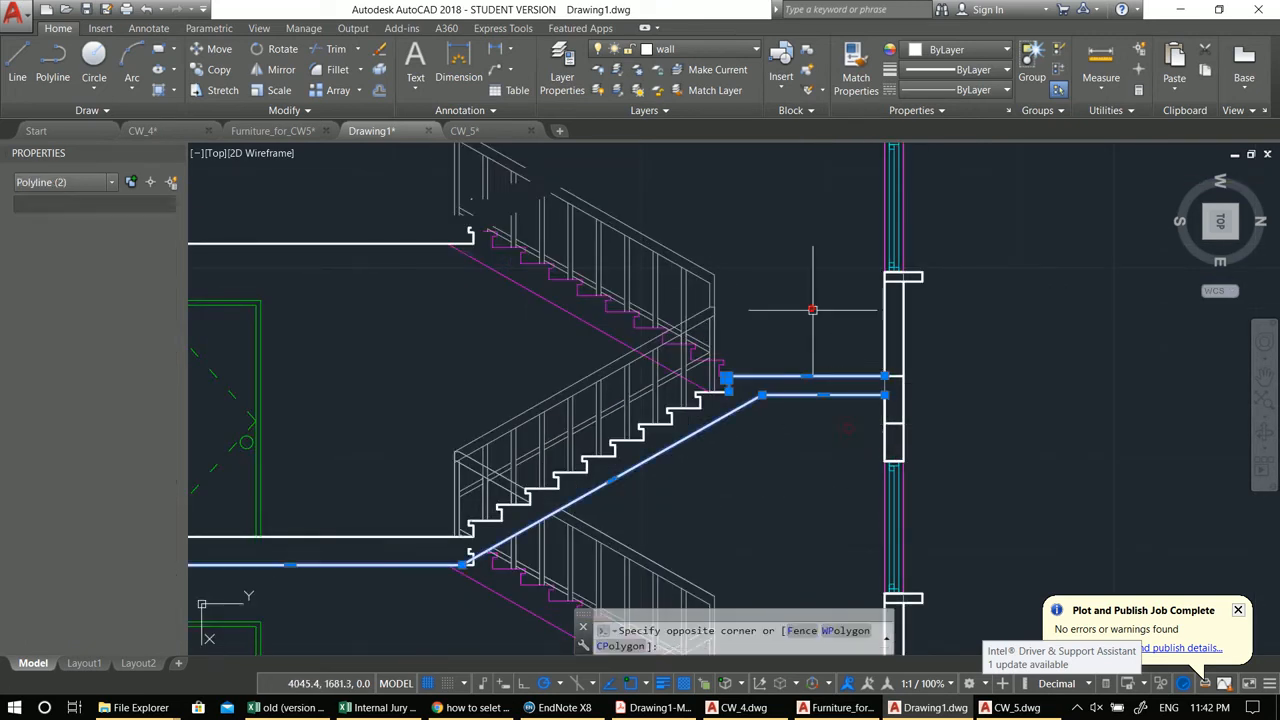
pyautogui.click(811, 308)
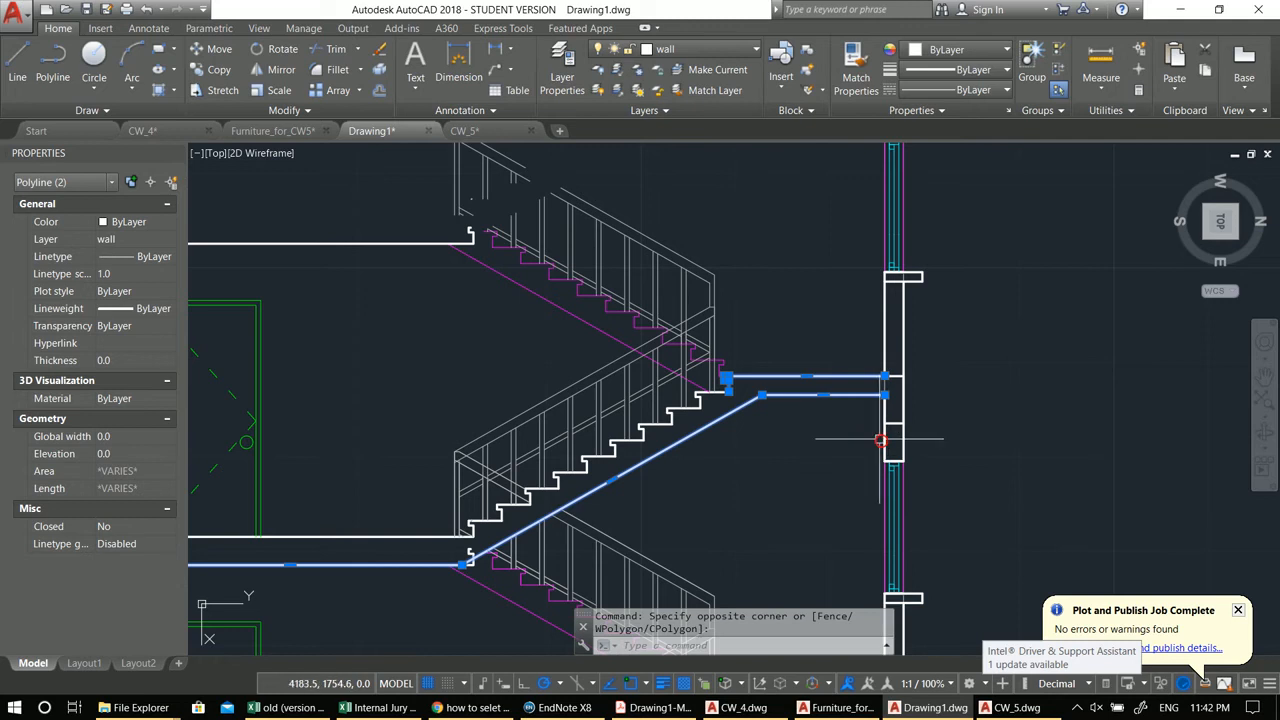
pyautogui.scroll(-2, 879, 438)
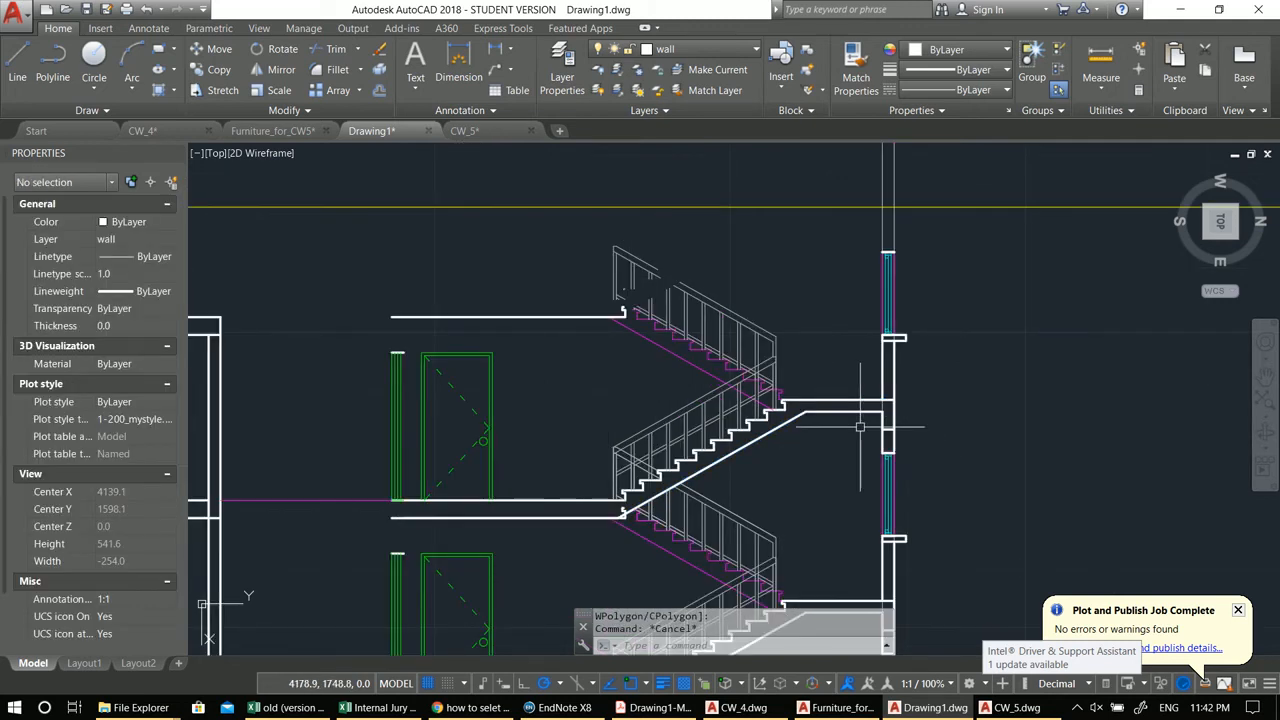
pyautogui.moveTo(839, 355); pyautogui.dragTo(829, 357, button='middle')
pyautogui.write('c')
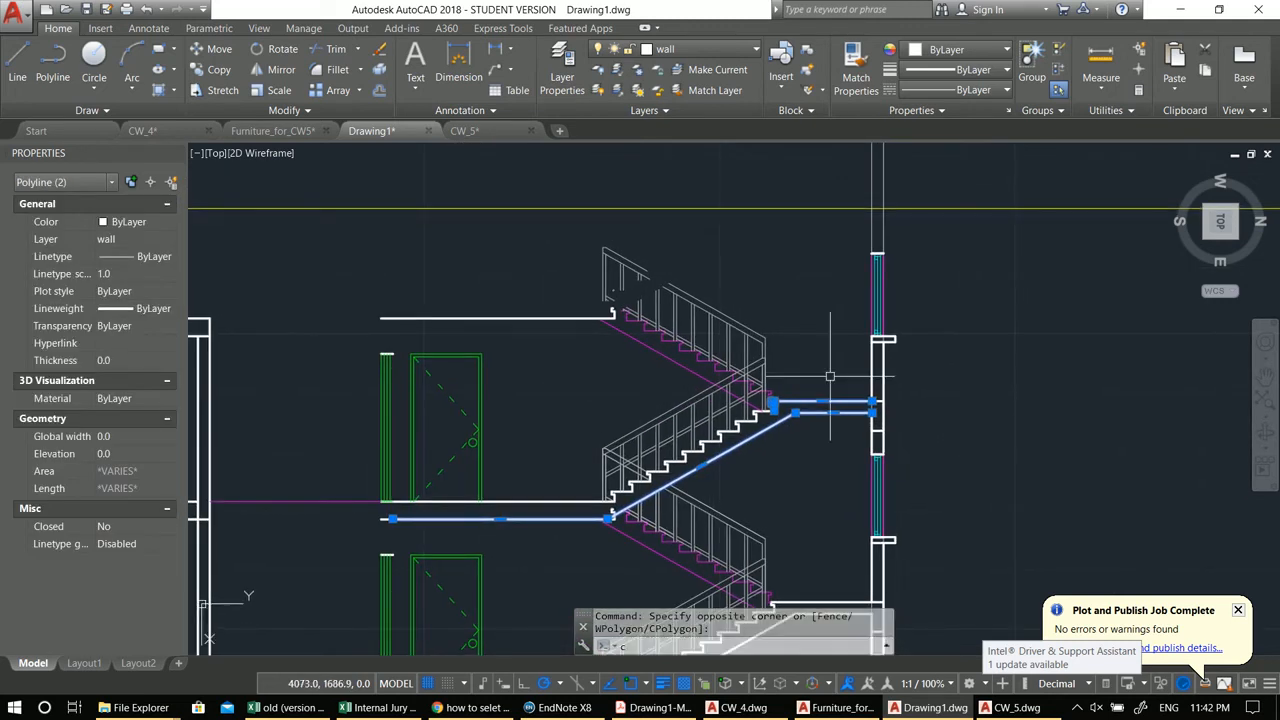
pyautogui.press('Return')
pyautogui.scroll(2, 902, 527)
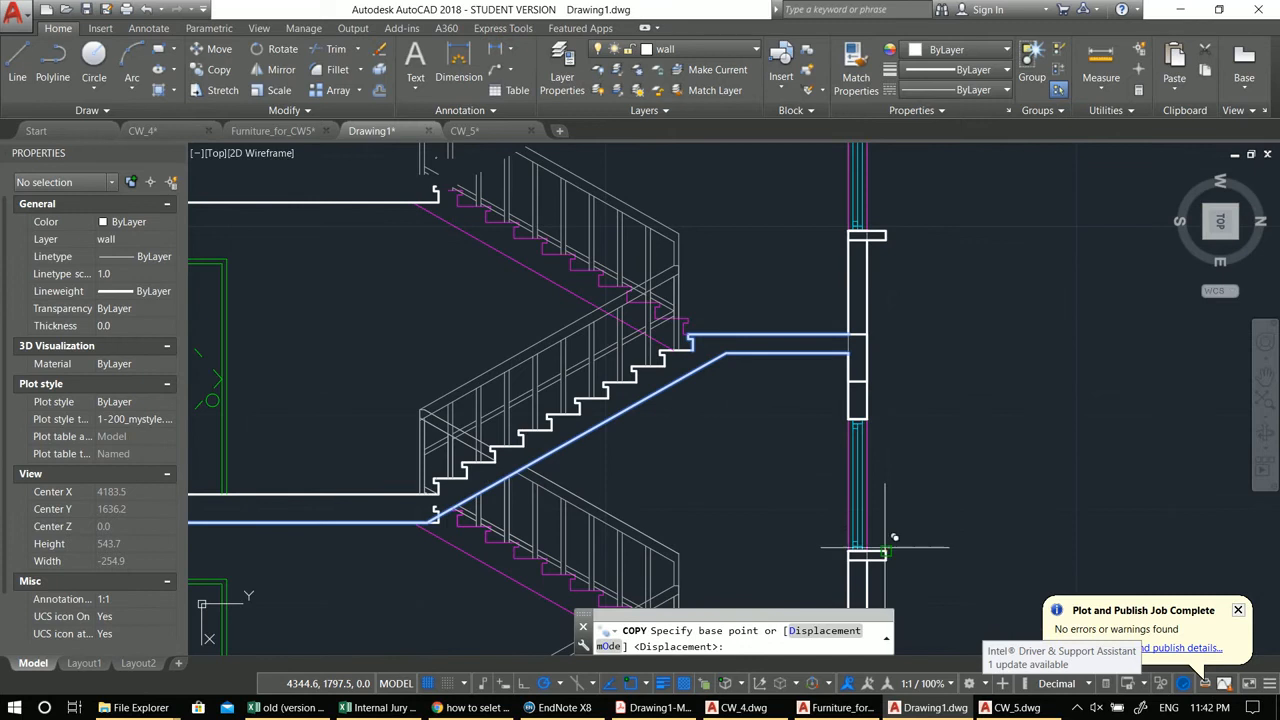
pyautogui.click(885, 550)
pyautogui.moveTo(900, 214); pyautogui.dragTo(1012, 464, button='middle')
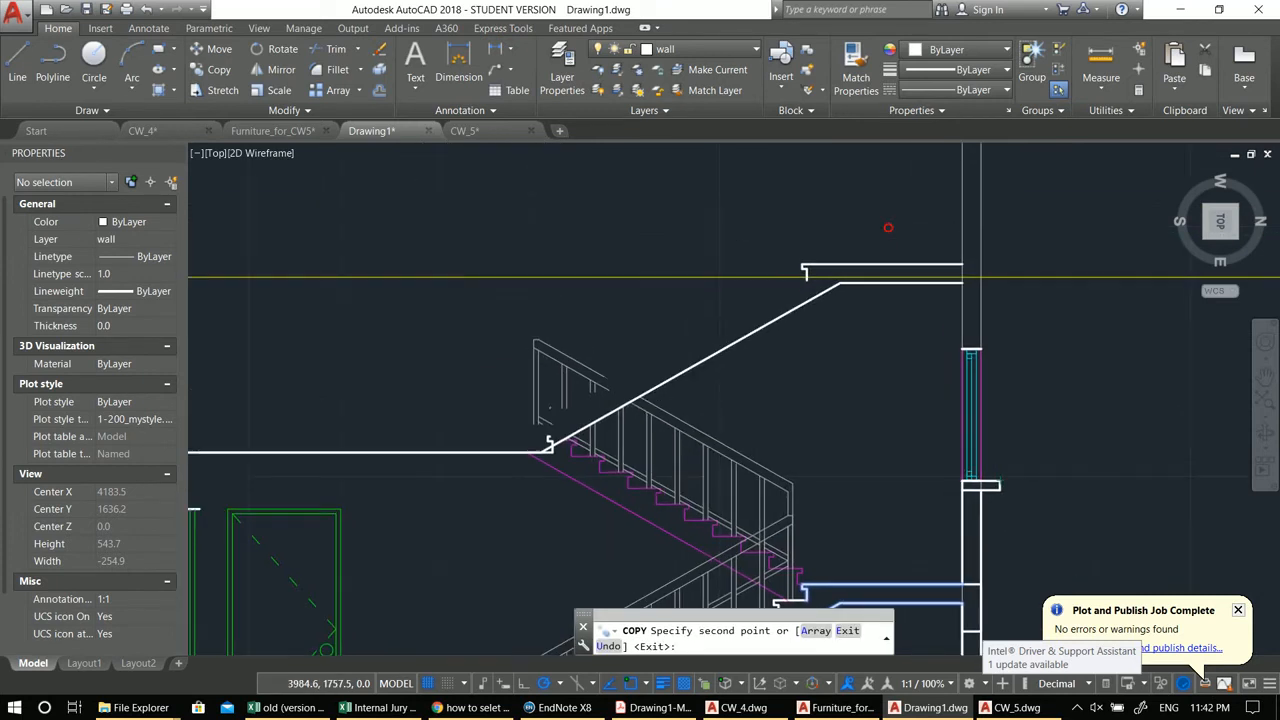
pyautogui.press('Escape')
pyautogui.press('Escape')
# Step: Trim the step notch off the copied top slab's end and erase the leftover piece
pyautogui.write('tr')
pyautogui.press('Return')
pyautogui.press('Return')
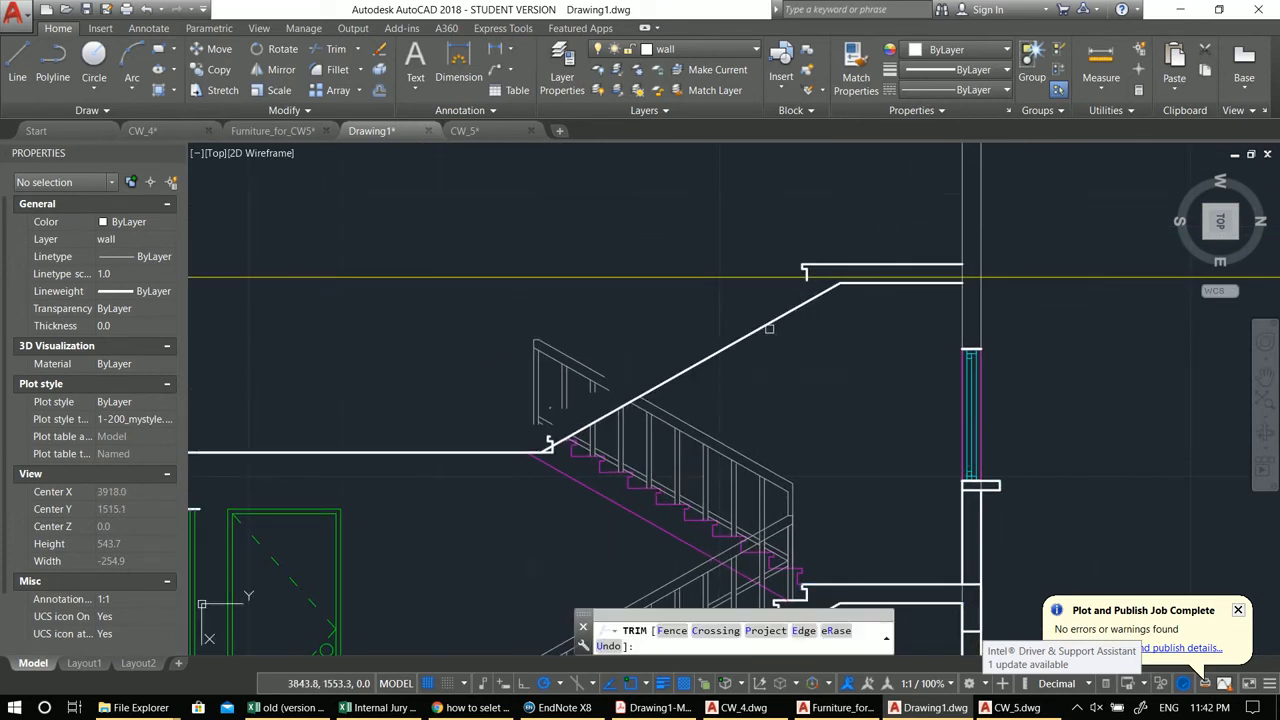
pyautogui.scroll(4, 786, 295)
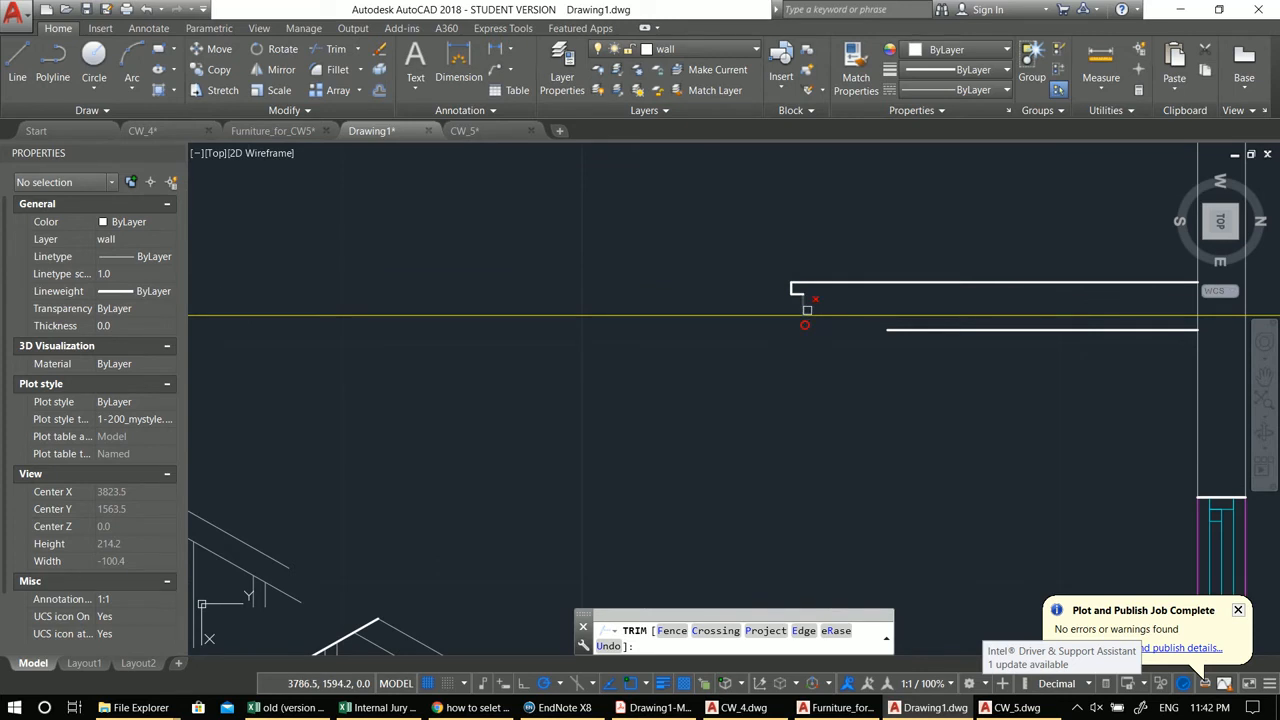
pyautogui.click(791, 289)
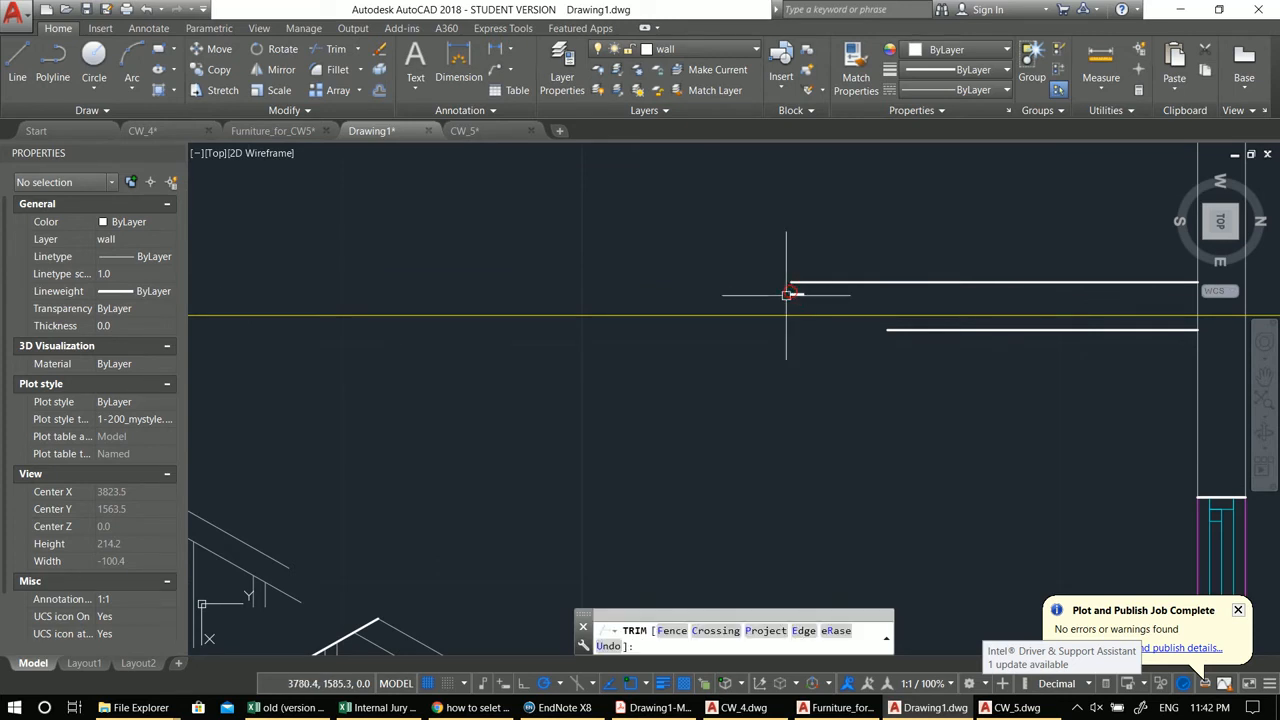
pyautogui.press('Escape')
pyautogui.click(797, 293)
pyautogui.scroll(-1, 793, 294)
pyautogui.moveTo(777, 305); pyautogui.dragTo(785, 262, button='middle')
pyautogui.write('e')
pyautogui.press('Return')
pyautogui.scroll(-4, 721, 346)
pyautogui.moveTo(545, 425); pyautogui.dragTo(854, 314, button='middle')
pyautogui.scroll(2, 895, 286)
pyautogui.click(951, 293)
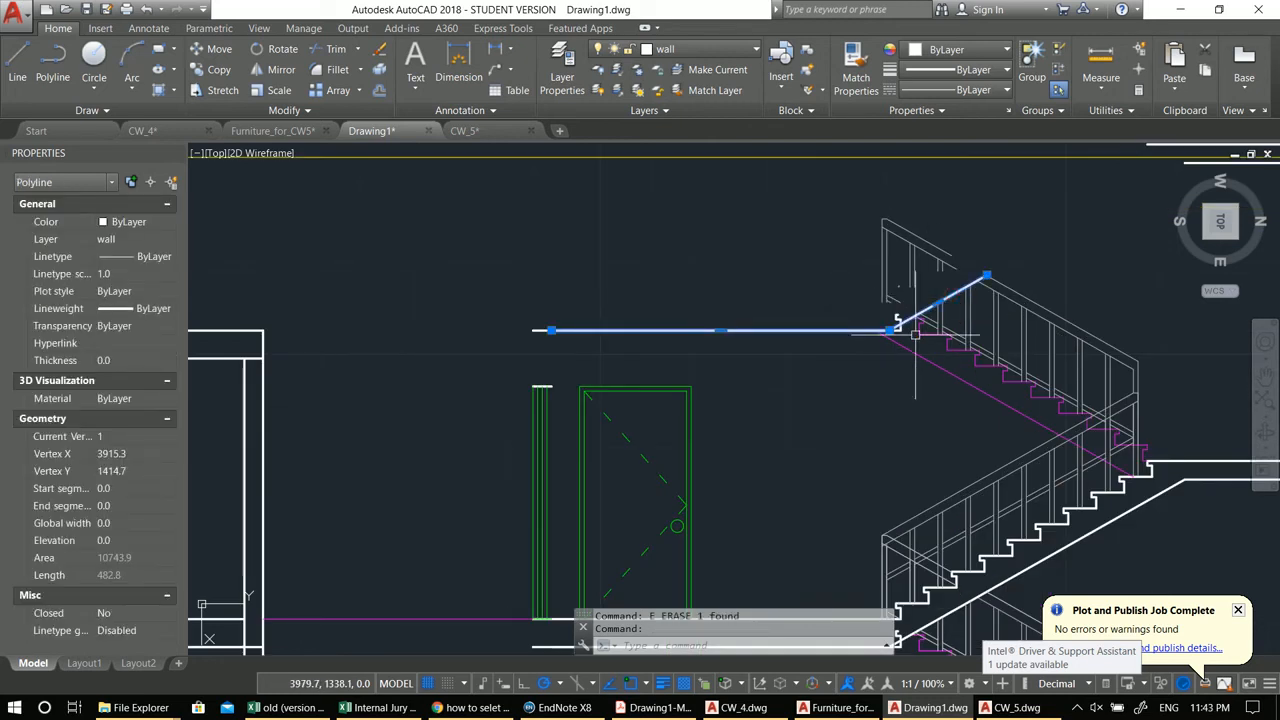
pyautogui.press('Escape')
# Step: Trim and erase the sloped stair slab line rising above the top landing
pyautogui.write('tr')
pyautogui.press('Return')
pyautogui.scroll(4, 901, 327)
pyautogui.press('Return')
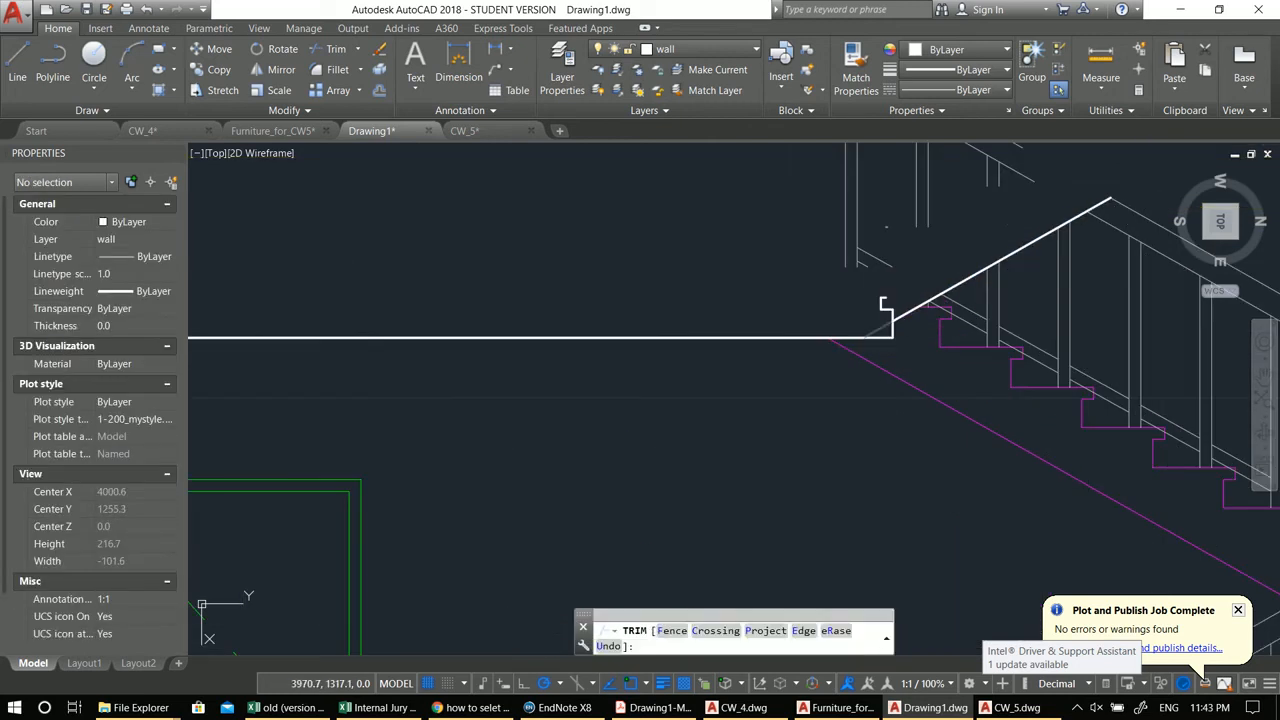
pyautogui.click(877, 330)
pyautogui.press('Escape')
pyautogui.click(858, 290)
pyautogui.click(940, 356)
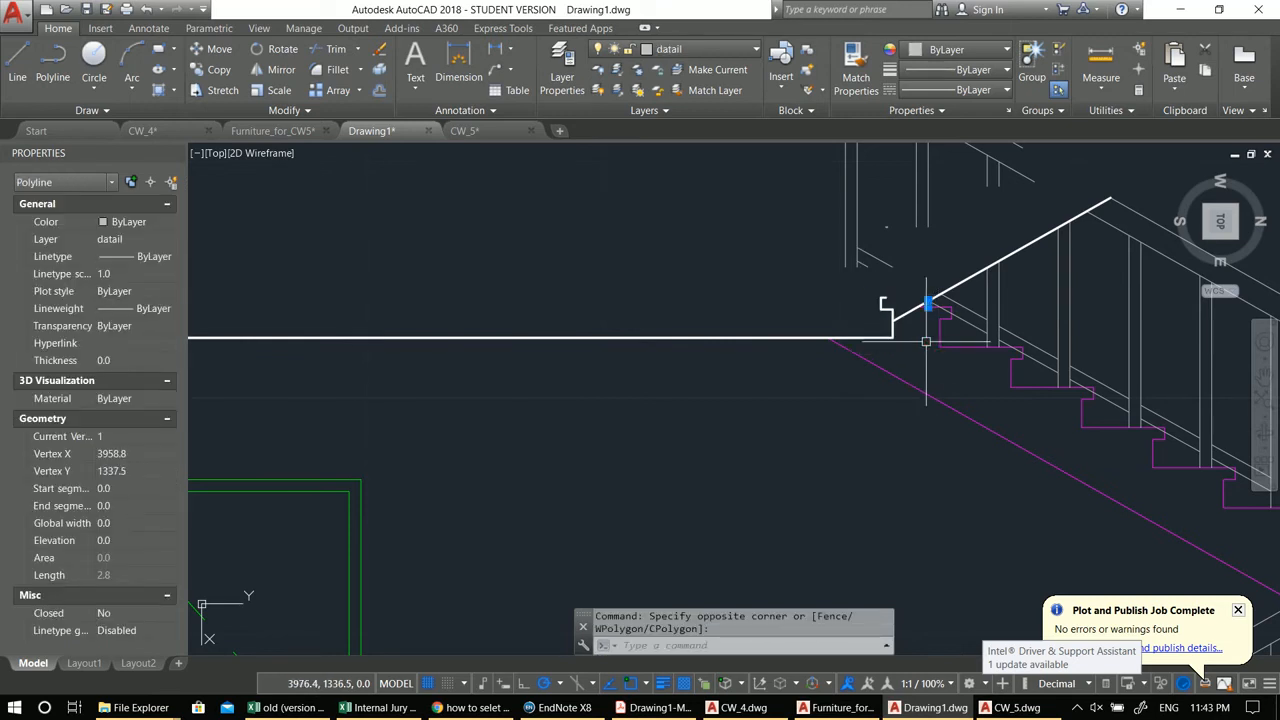
pyautogui.press('Escape')
pyautogui.click(971, 271)
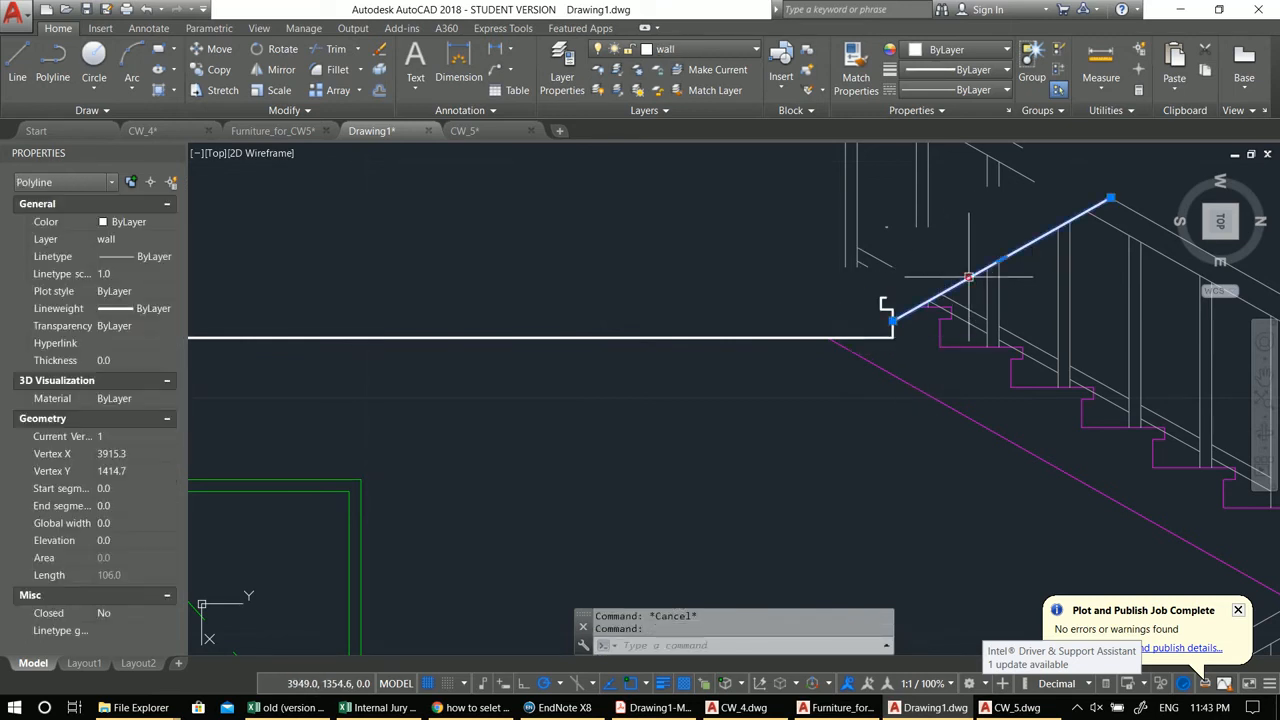
pyautogui.moveTo(889, 307); pyautogui.dragTo(914, 277, button='middle')
pyautogui.write('e')
pyautogui.press('Return')
# Step: Trim and erase the remaining notch at the top landing's left end
pyautogui.scroll(2, 913, 294)
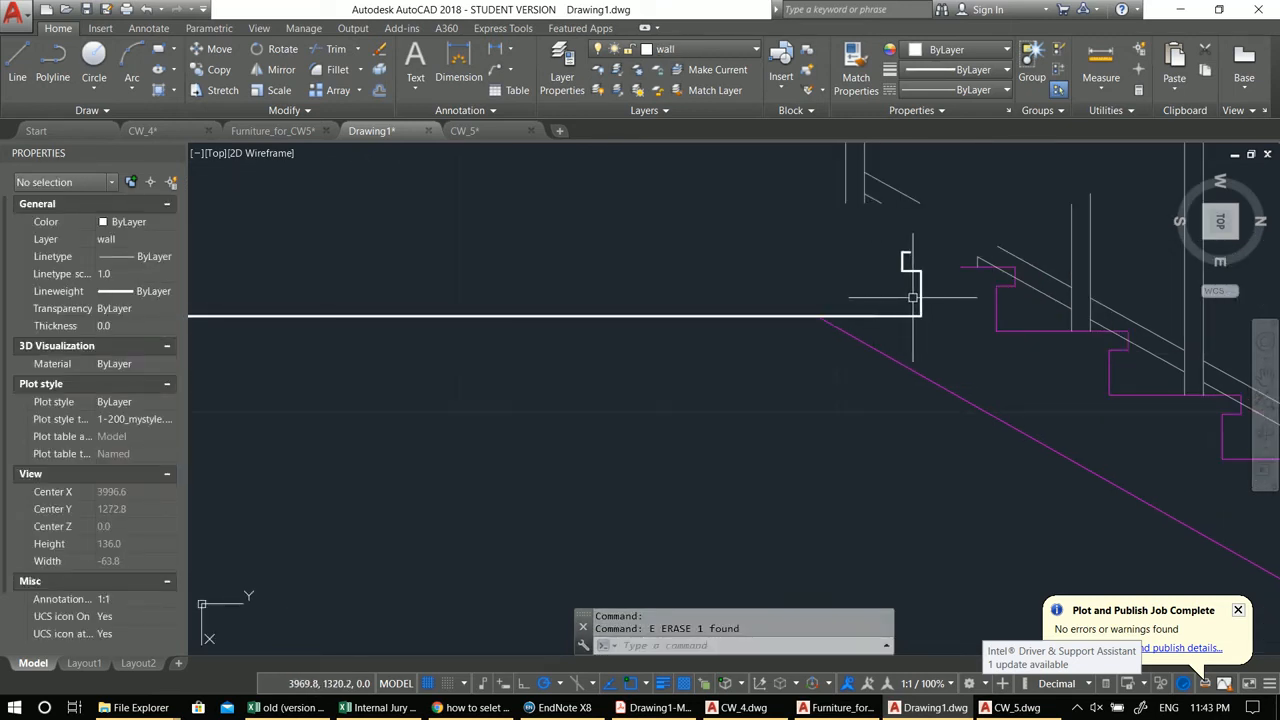
pyautogui.write('tr')
pyautogui.press('Return')
pyautogui.press('Return')
pyautogui.click(882, 247)
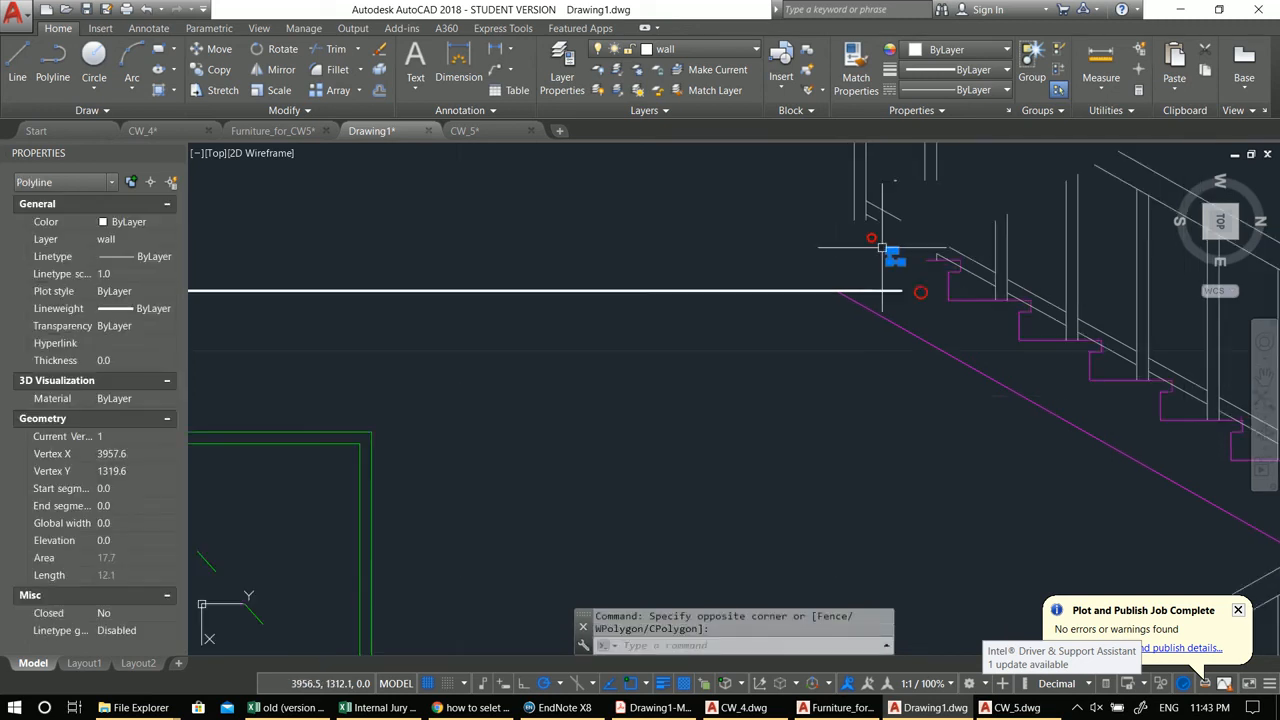
pyautogui.write('e')
pyautogui.press('Return')
# Step: Stretch the roof slab line's left end about 413 units further left
pyautogui.scroll(-6, 882, 248)
pyautogui.moveTo(801, 352); pyautogui.dragTo(817, 314, button='middle')
pyautogui.scroll(-2, 697, 334)
pyautogui.moveTo(697, 334); pyautogui.dragTo(770, 358, button='middle')
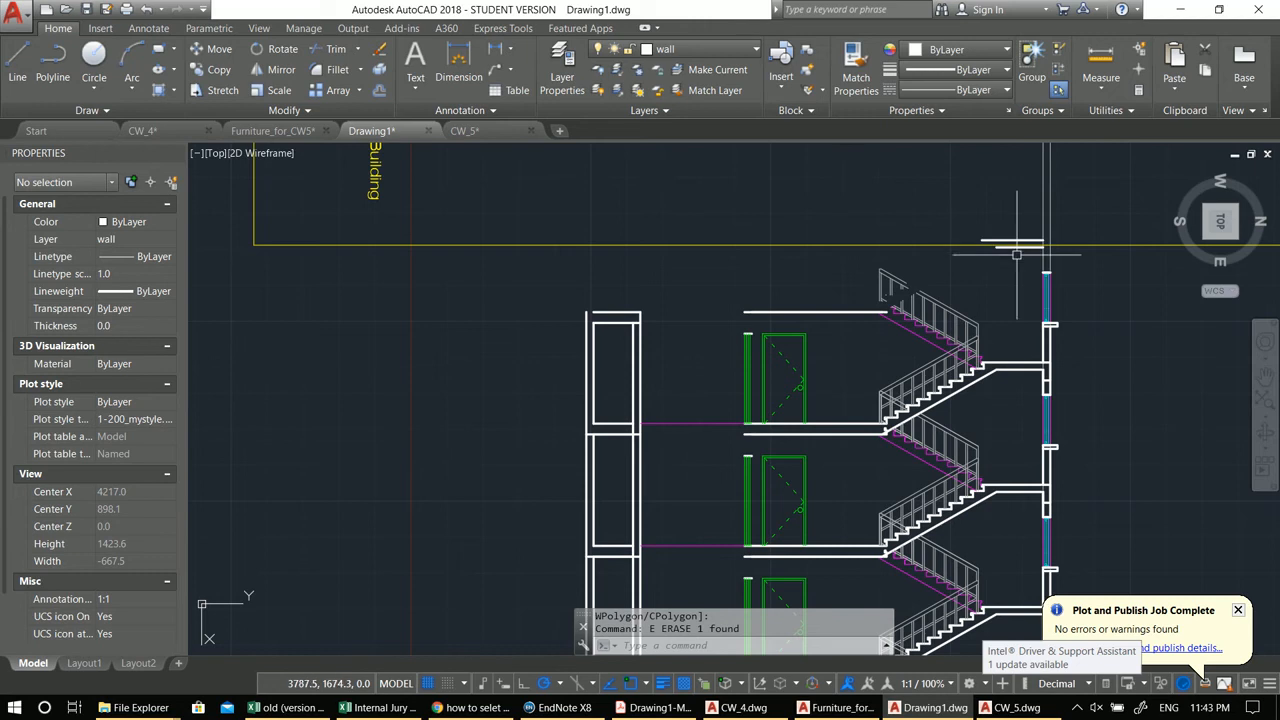
pyautogui.moveTo(894, 260); pyautogui.dragTo(969, 276, button='middle')
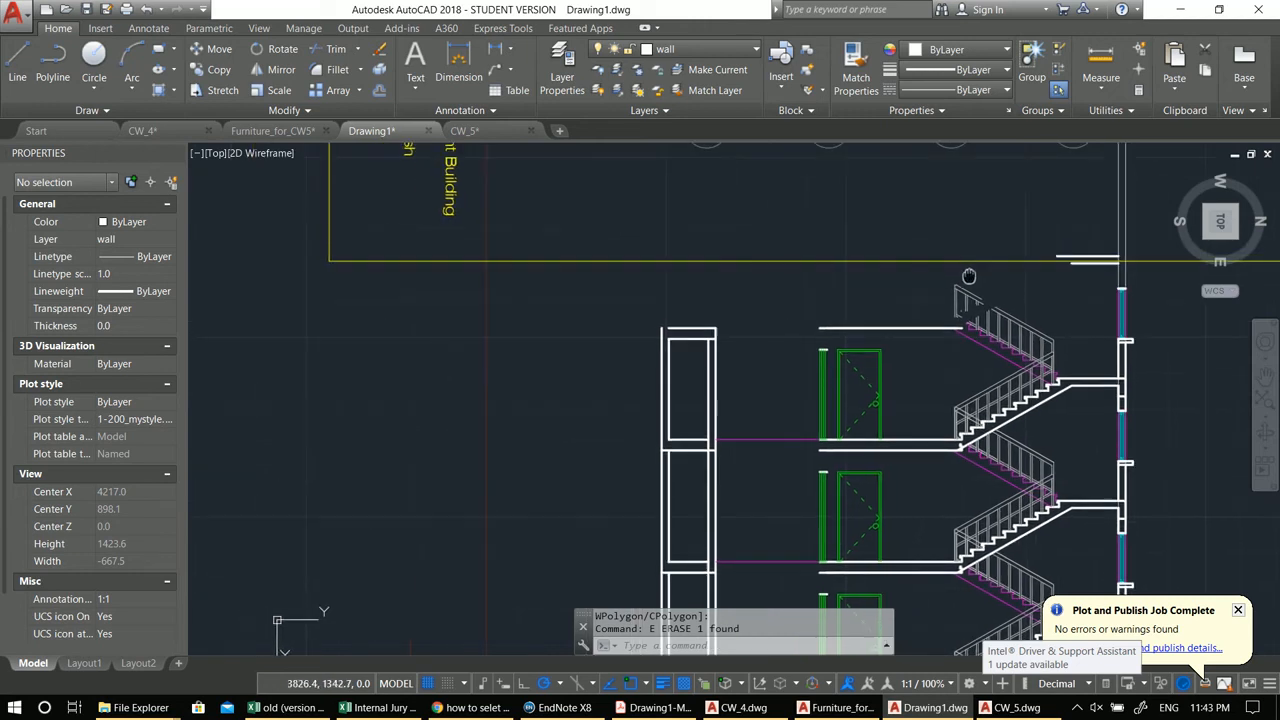
pyautogui.scroll(5, 1036, 273)
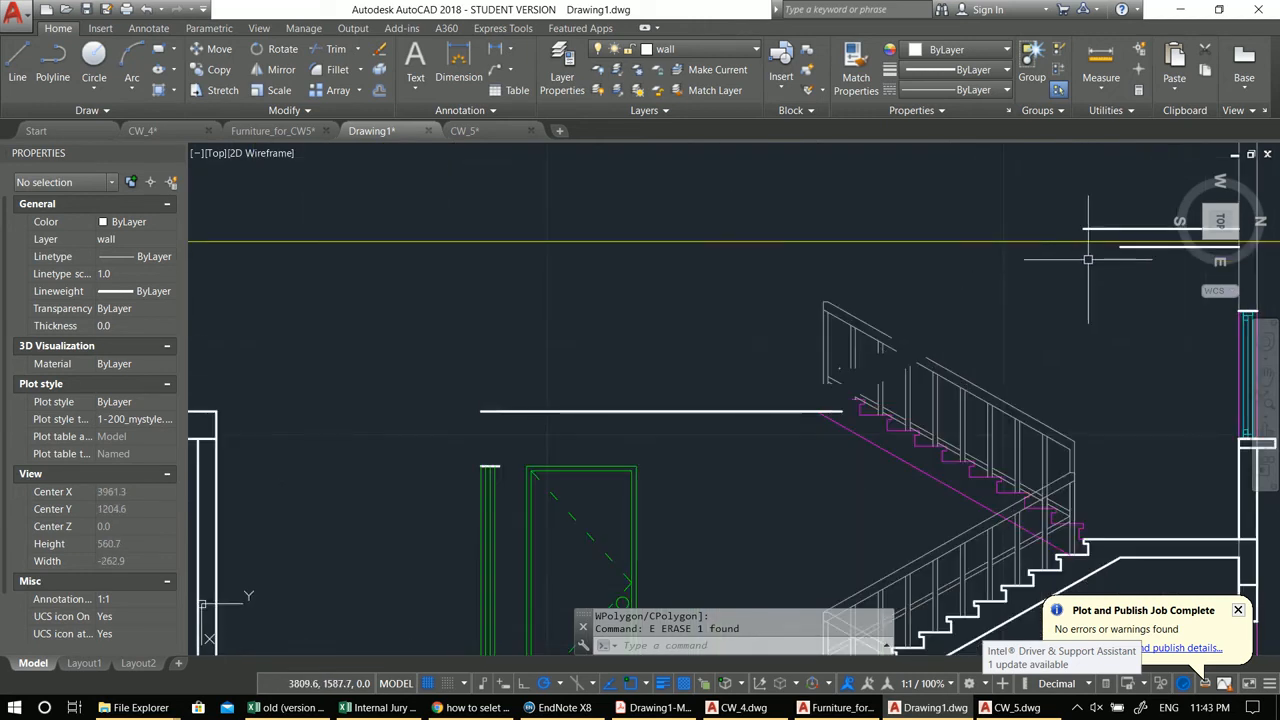
pyautogui.click(1136, 244)
pyautogui.click(1122, 246)
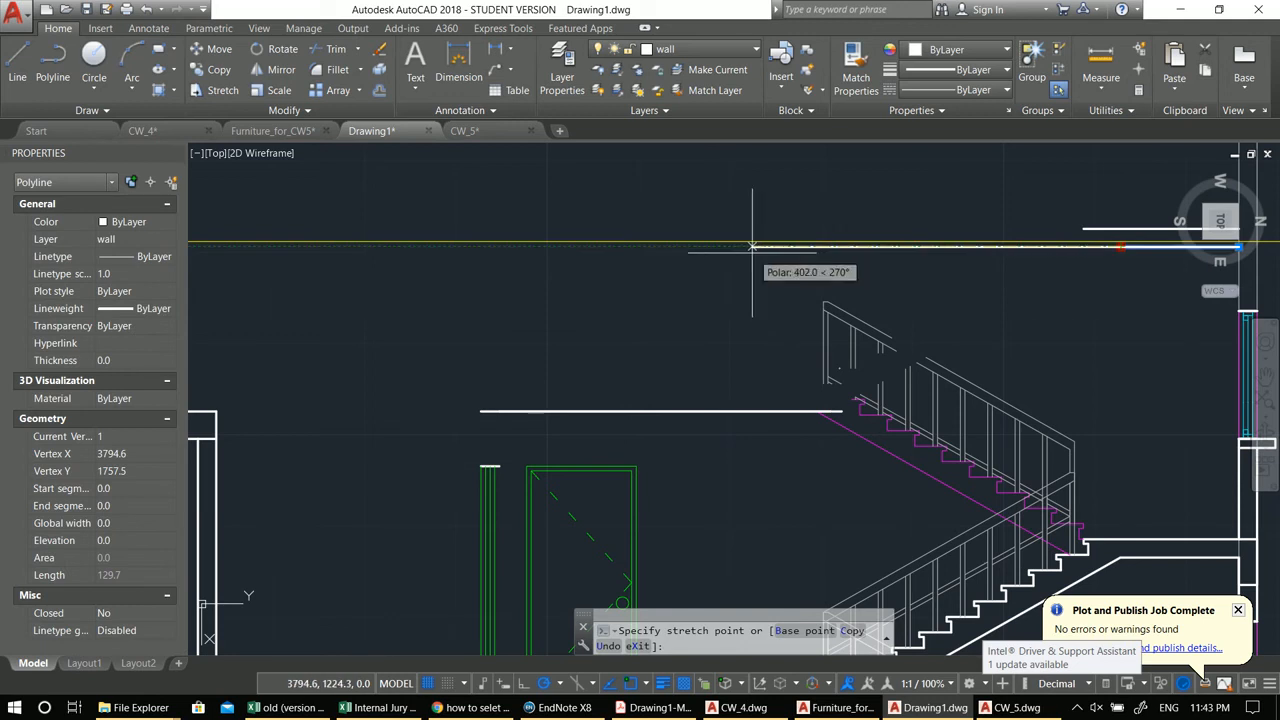
pyautogui.scroll(-2, 742, 246)
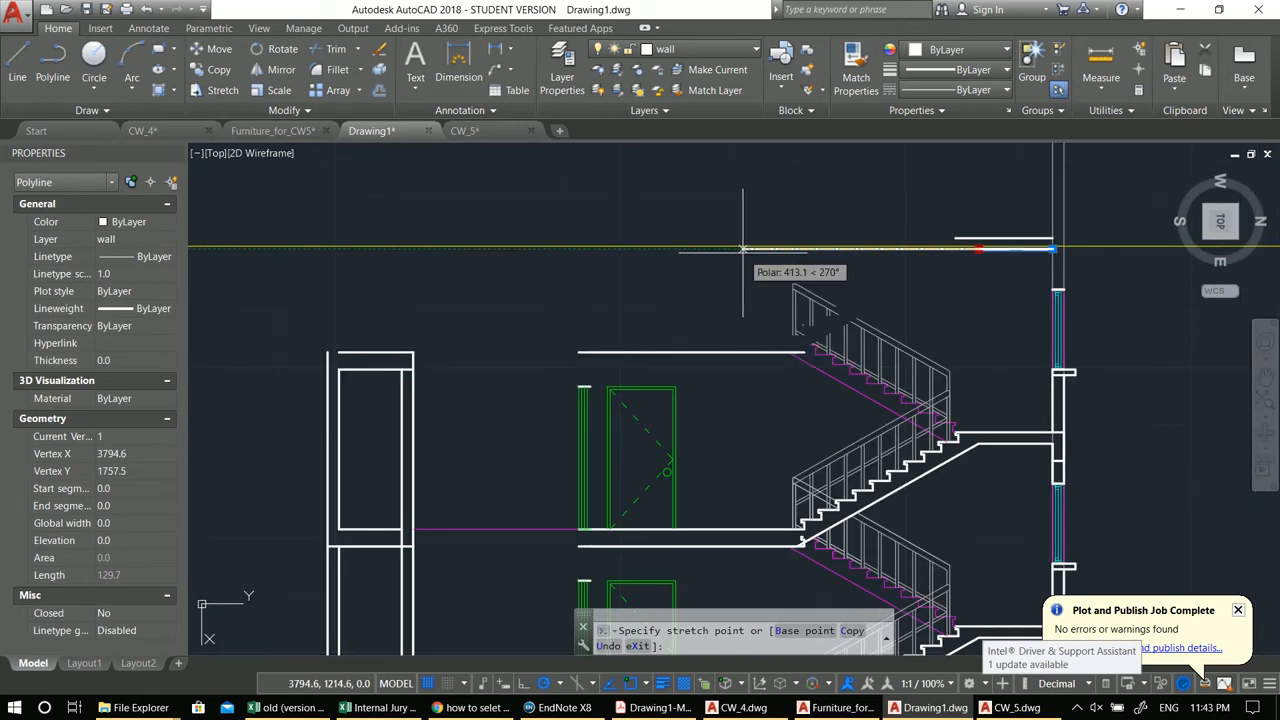
pyautogui.click(742, 248)
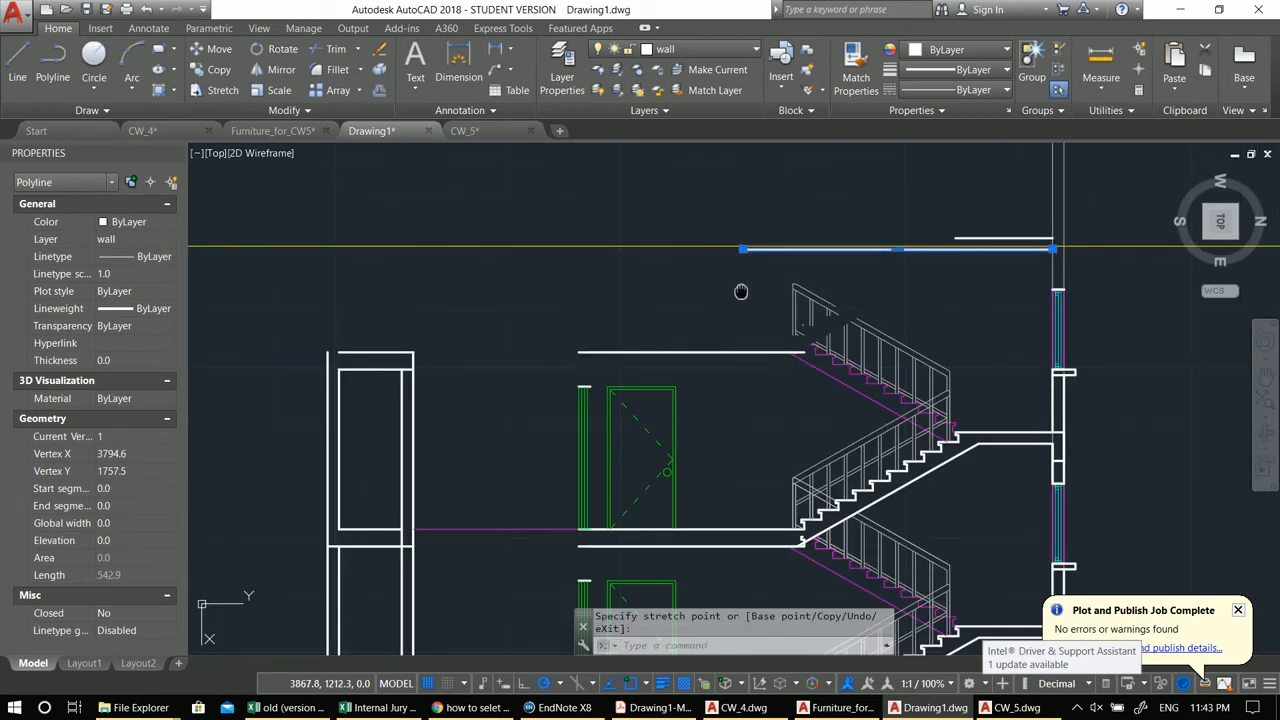
pyautogui.moveTo(742, 292); pyautogui.dragTo(770, 332, button='middle')
pyautogui.press('Escape')
pyautogui.press('Escape')
# Step: Draw two vertical wall lines rising from the top landing's left wall up past the roof slab
pyautogui.moveTo(755, 397); pyautogui.dragTo(785, 403, button='middle')
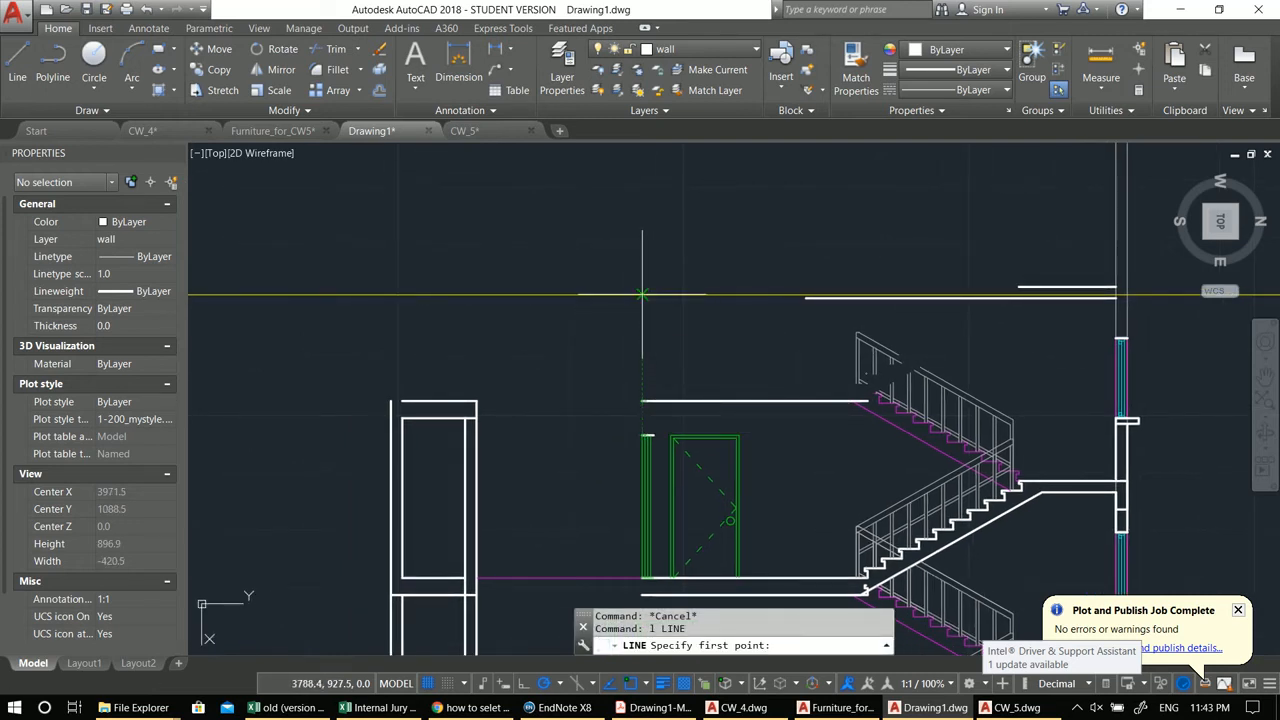
pyautogui.click(642, 401)
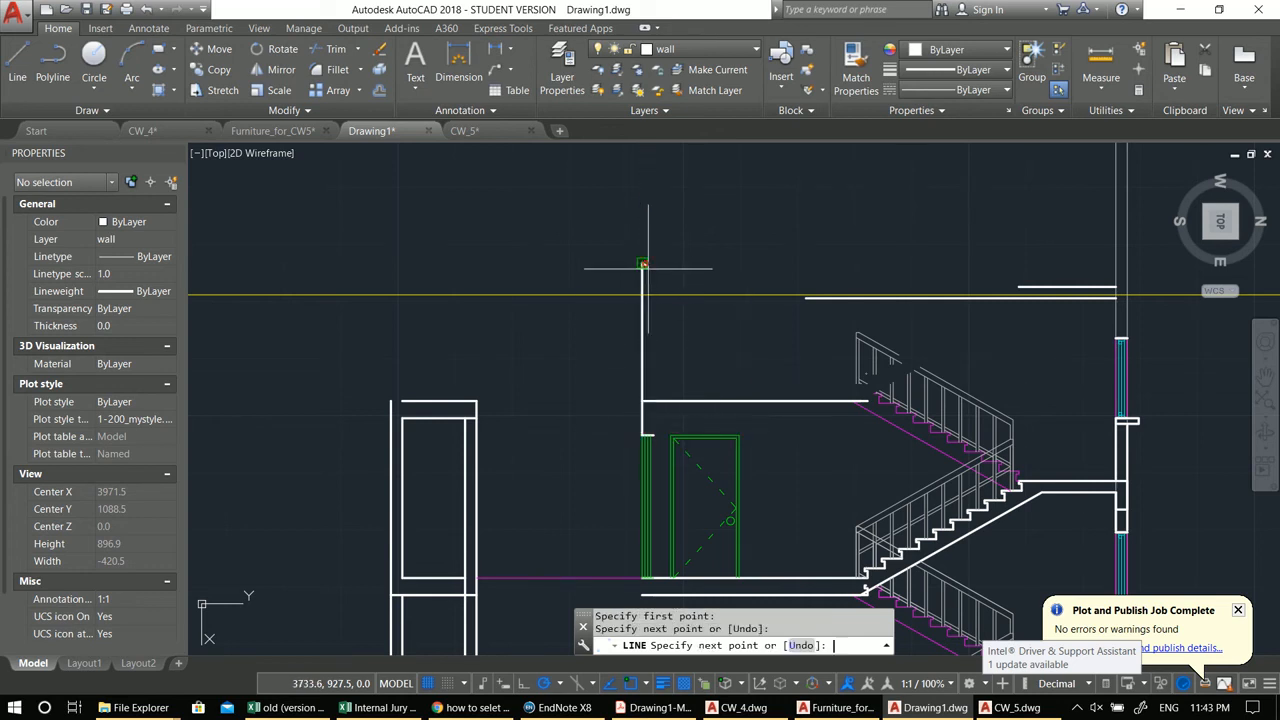
pyautogui.click(642, 266)
pyautogui.press('Return')
pyautogui.press('Return')
pyautogui.click(653, 435)
pyautogui.click(655, 278)
pyautogui.press('Return')
# Step: Fillet the new wall lines with the roof slab lines to close the parapet corners
pyautogui.moveTo(718, 350); pyautogui.dragTo(750, 339, button='middle')
pyautogui.press('Escape')
pyautogui.write('f')
pyautogui.press('space')
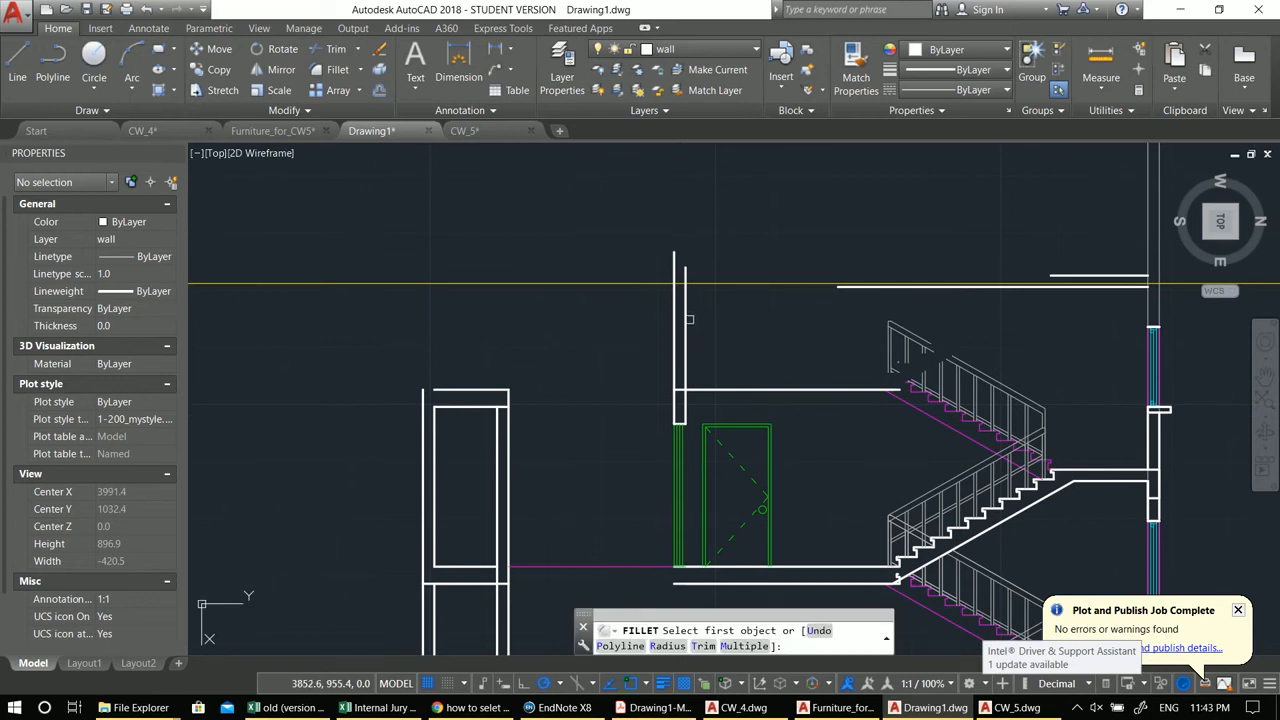
pyautogui.click(684, 317)
pyautogui.click(826, 287)
pyautogui.press('space')
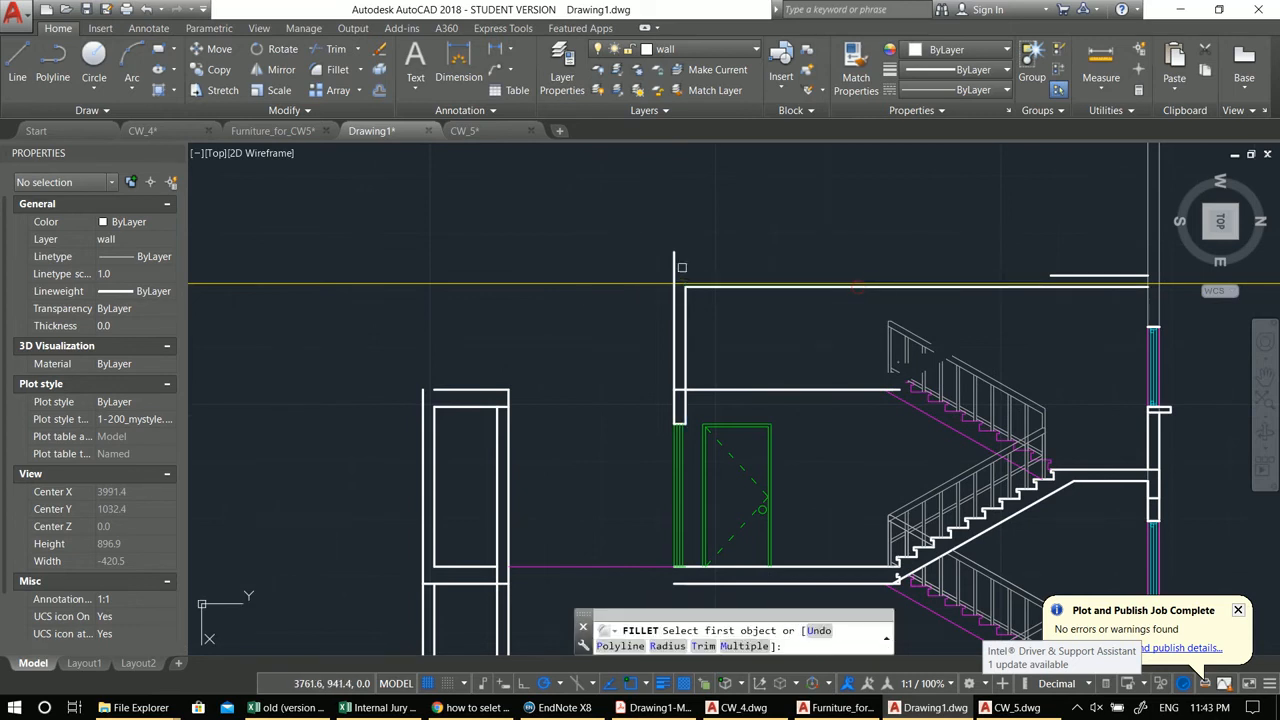
pyautogui.click(672, 268)
pyautogui.hotkey('ctrl', 'z')
pyautogui.press('space')
pyautogui.click(670, 320)
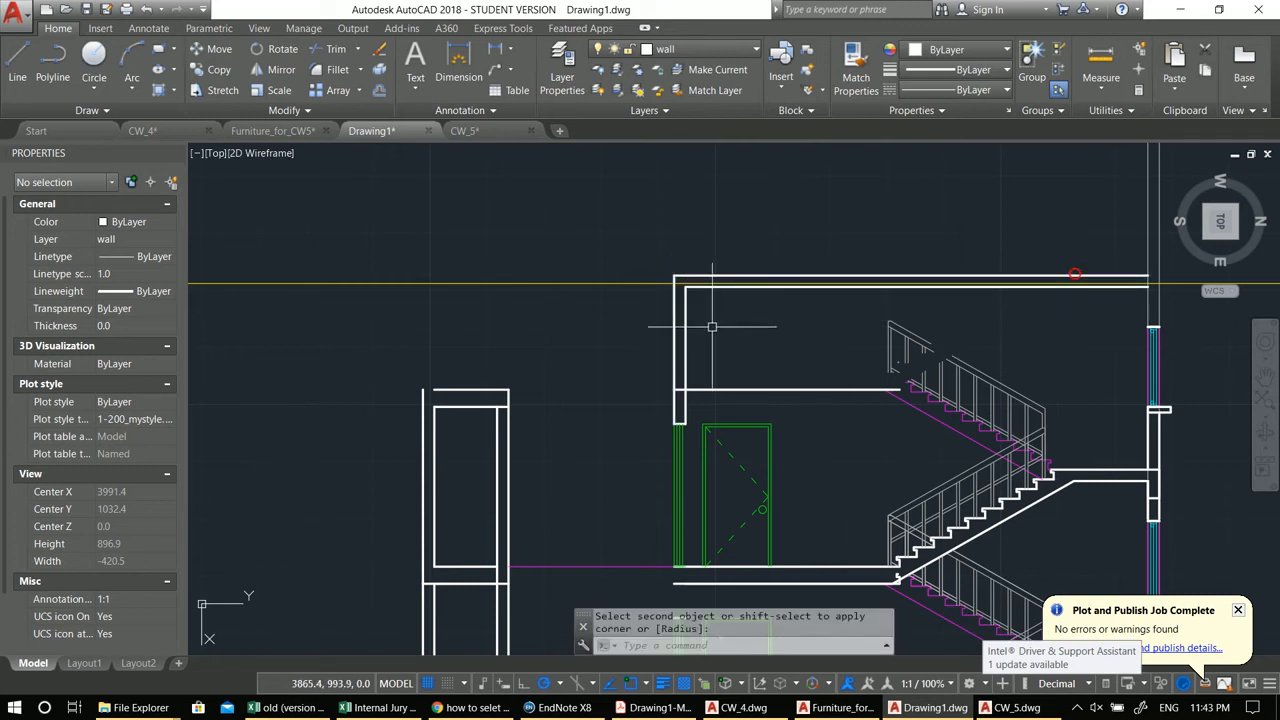
pyautogui.moveTo(699, 343); pyautogui.dragTo(824, 306, button='middle')
pyautogui.press('Escape')
pyautogui.press('Escape')
# Step: Draw a polyline parapet at the roof's left end, rising from the wall and returning down to the roof slab
pyautogui.scroll(-4, 780, 317)
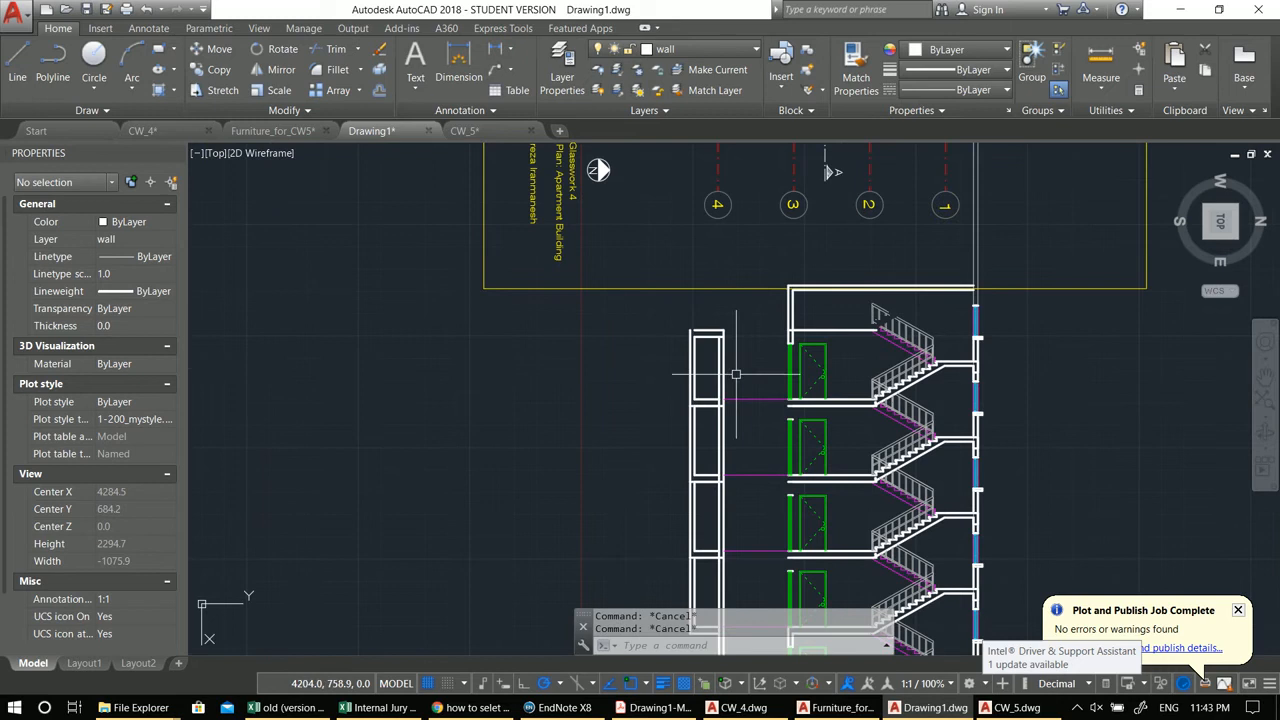
pyautogui.scroll(2, 708, 339)
pyautogui.moveTo(793, 371); pyautogui.dragTo(708, 385, button='middle')
pyautogui.scroll(2, 700, 357)
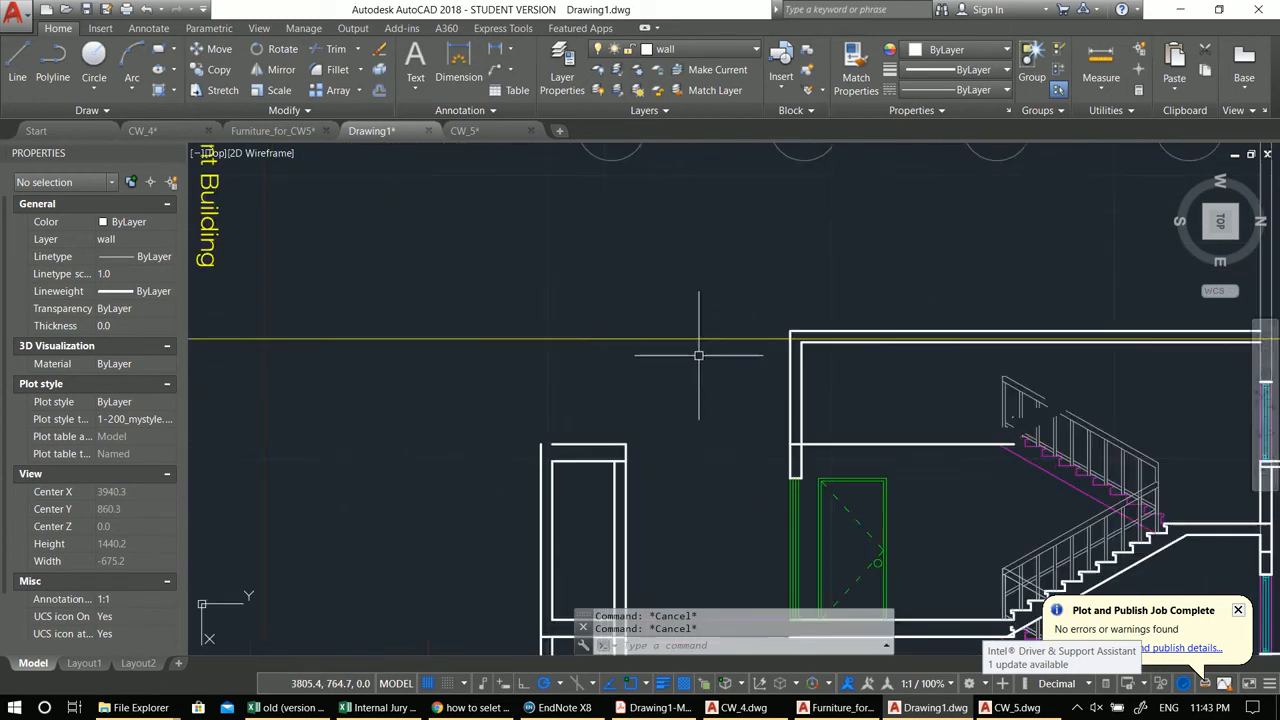
pyautogui.scroll(-2, 740, 417)
pyautogui.moveTo(740, 417)
pyautogui.mouseDown(button='middle')
pyautogui.moveTo(695, 411)
pyautogui.moveTo(709, 439)
pyautogui.mouseUp(button='middle')
pyautogui.scroll(2, 643, 441)
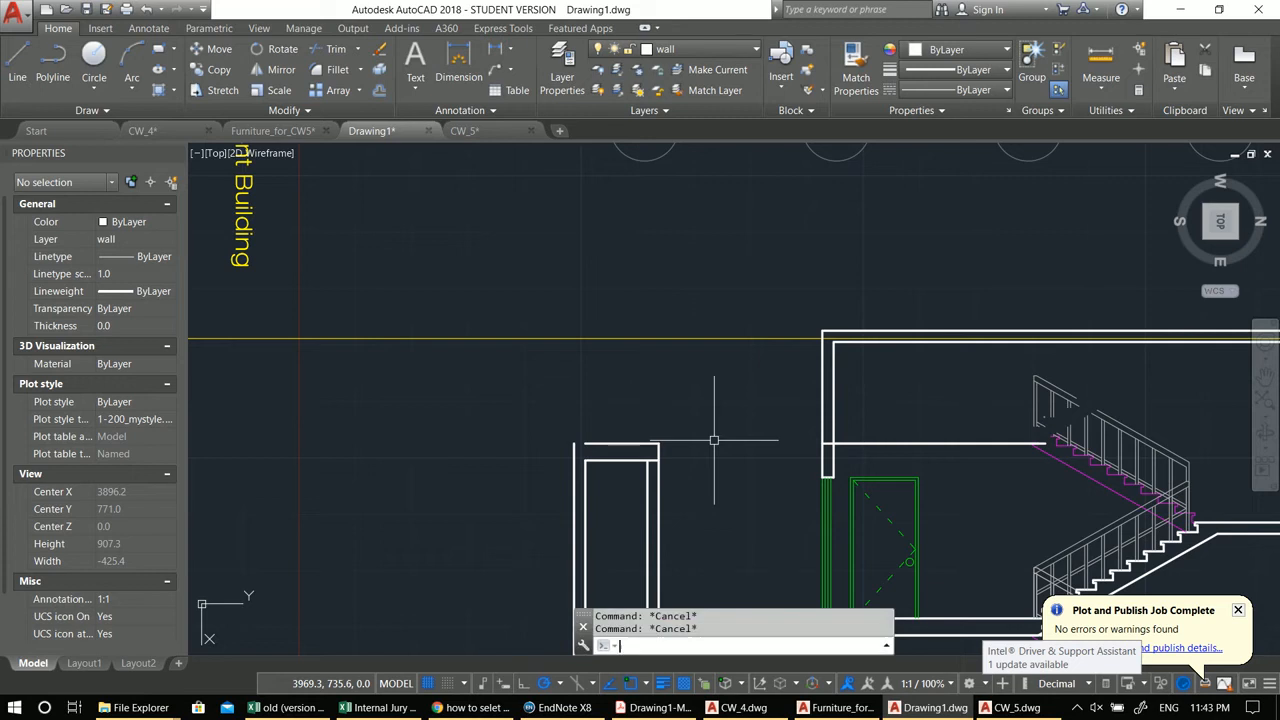
pyautogui.click(648, 459)
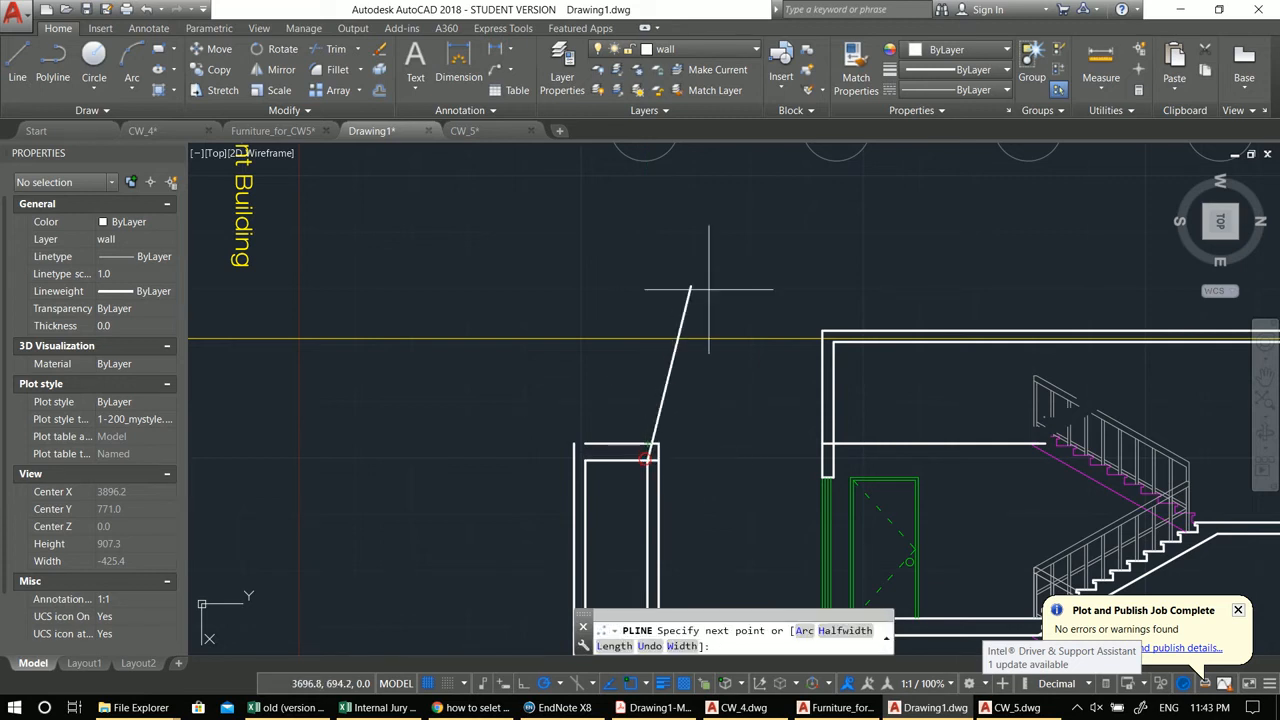
pyautogui.click(648, 338)
pyautogui.scroll(-2, 654, 237)
pyautogui.moveTo(654, 237); pyautogui.dragTo(647, 259, button='middle')
pyautogui.scroll(2, 660, 285)
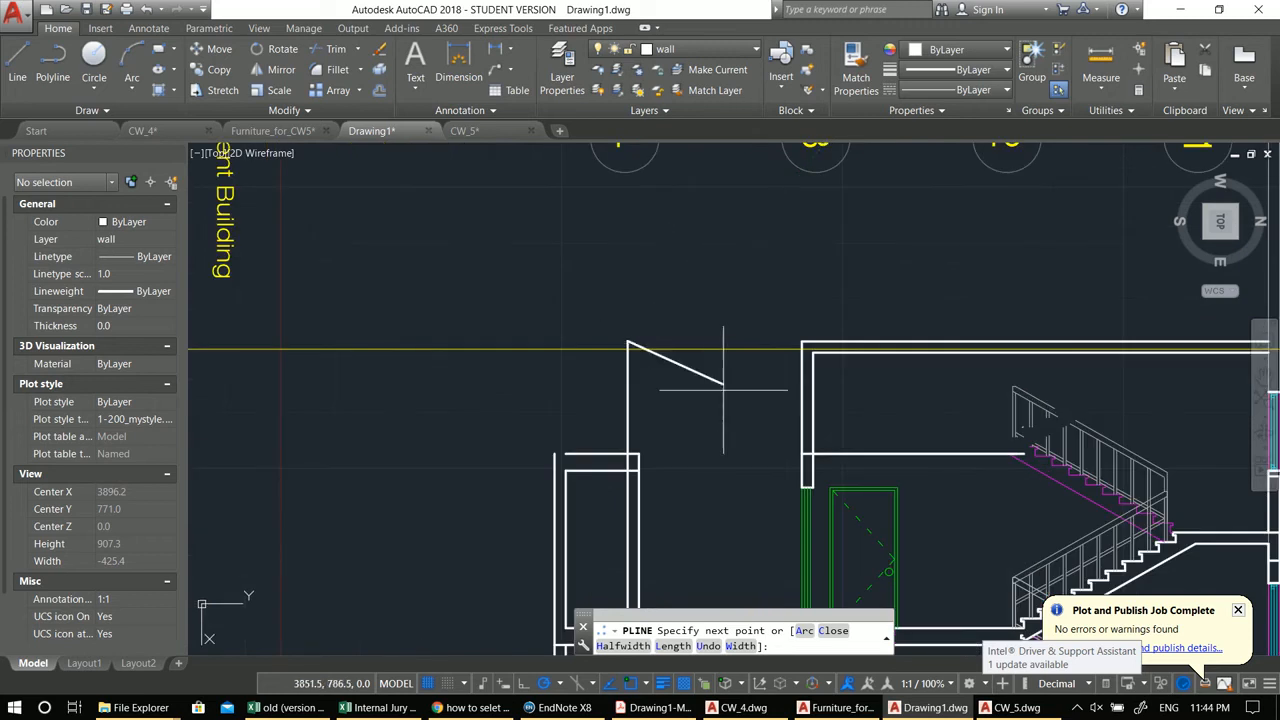
pyautogui.click(627, 292)
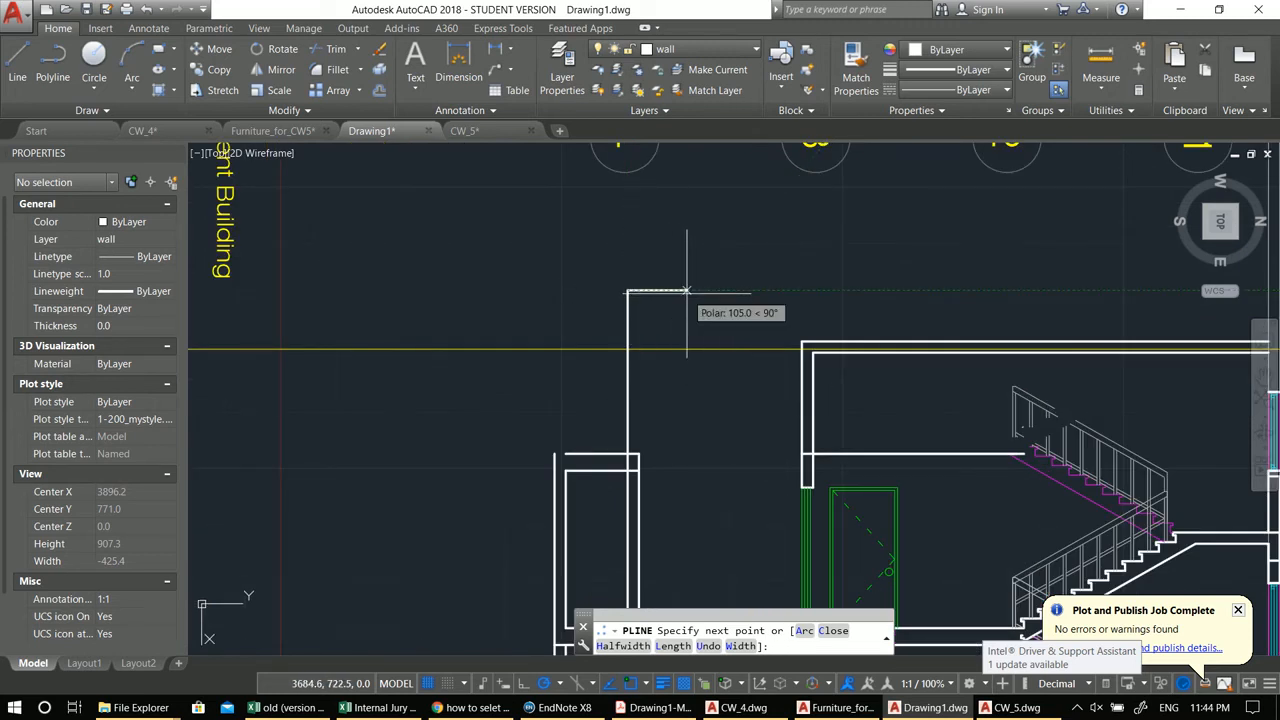
pyautogui.click(637, 291)
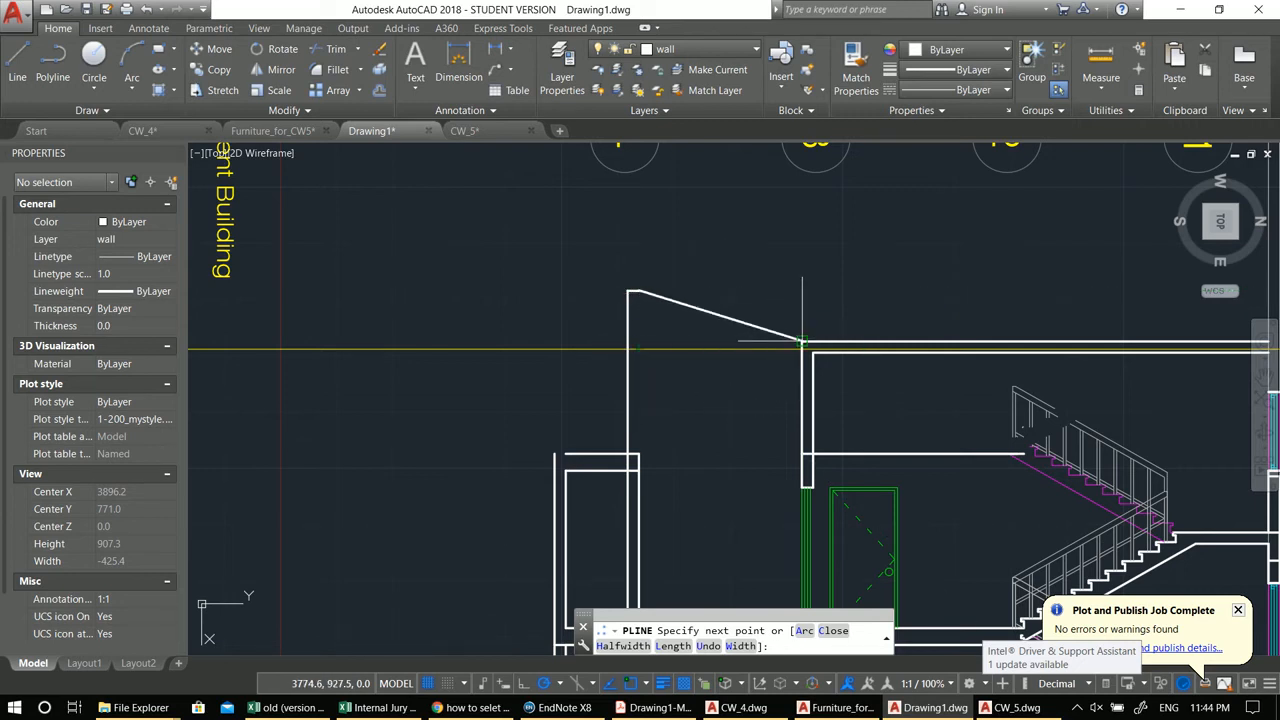
pyautogui.click(637, 341)
pyautogui.click(802, 341)
pyautogui.moveTo(802, 285); pyautogui.dragTo(600, 277, button='middle')
pyautogui.press('Return')
pyautogui.press('Return')
# Step: Draw a polyline parapet up from the roof slab at the right outer wall
pyautogui.click(1064, 333)
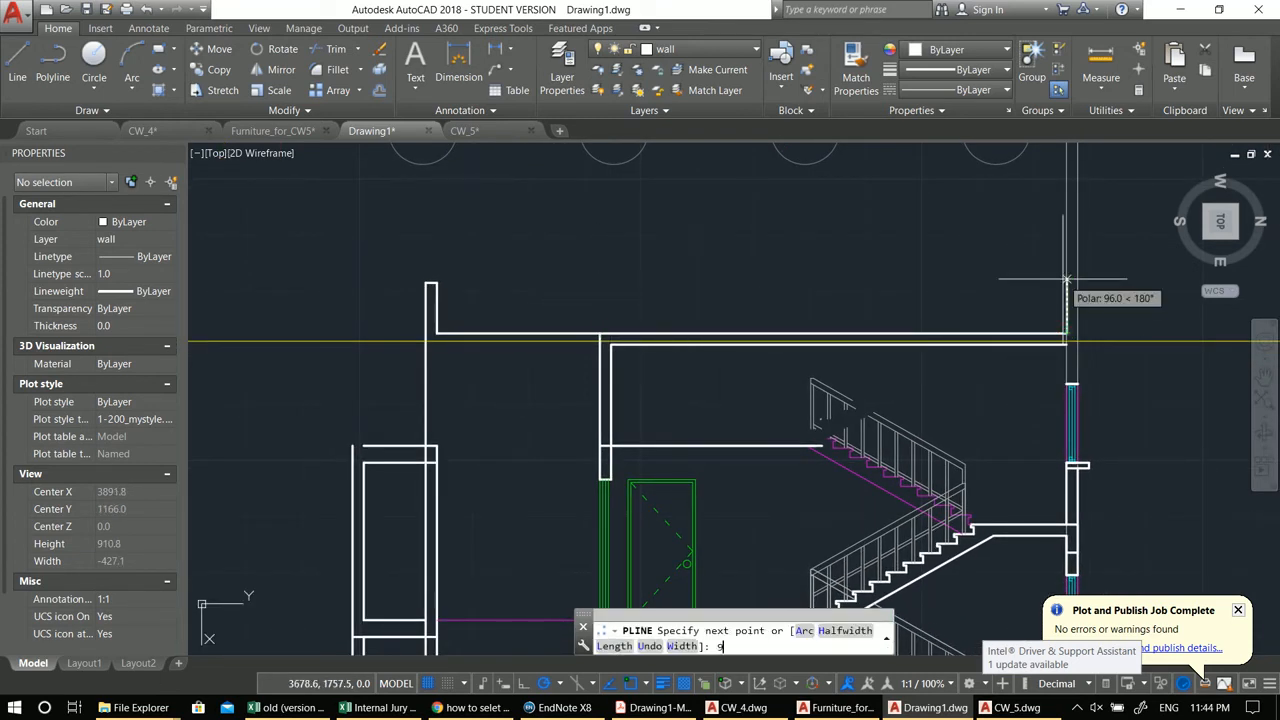
pyautogui.click(1064, 280)
pyautogui.click(1079, 283)
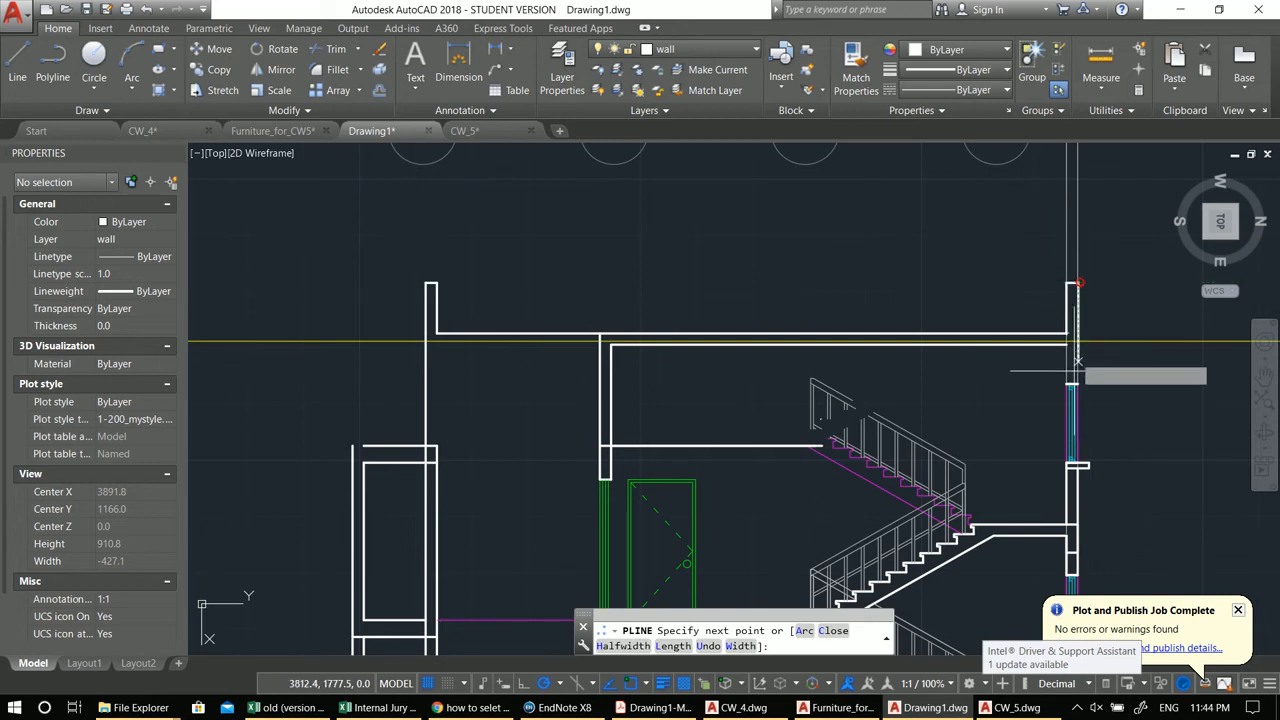
pyautogui.press('Return')
pyautogui.press('Return')
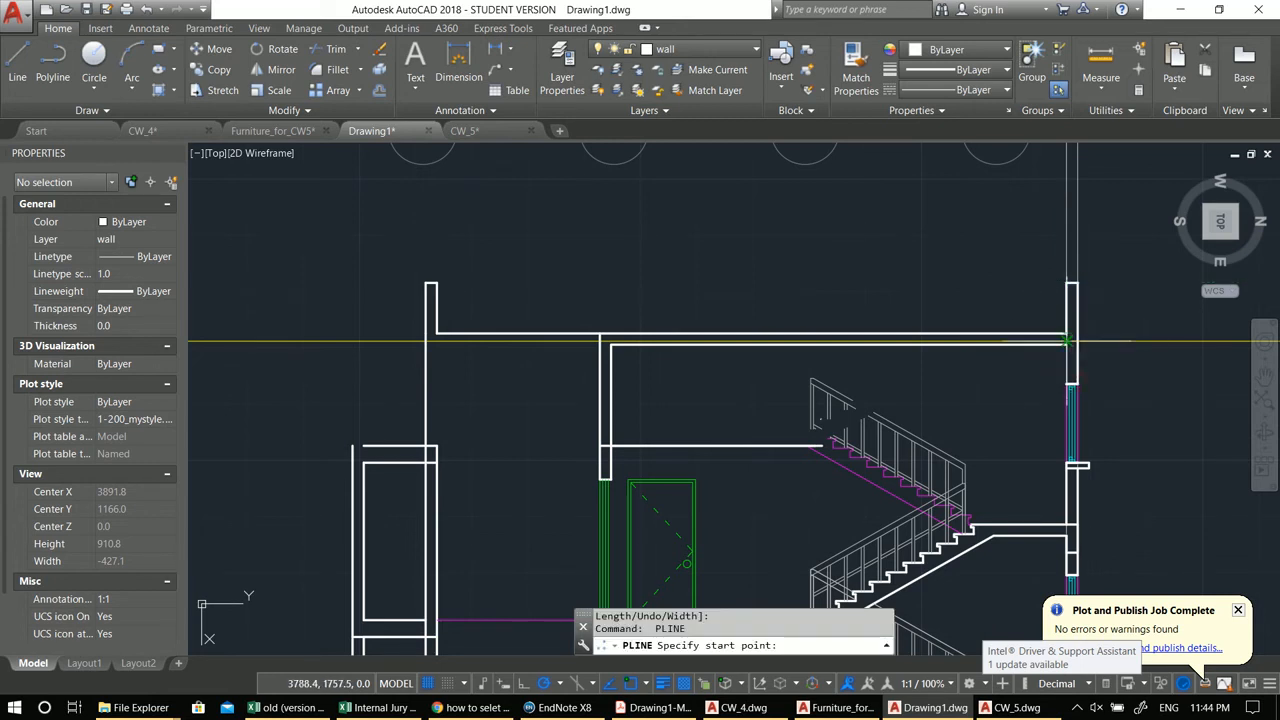
pyautogui.click(1066, 343)
pyautogui.moveTo(861, 404); pyautogui.dragTo(955, 336, button='middle')
pyautogui.scroll(6, 955, 336)
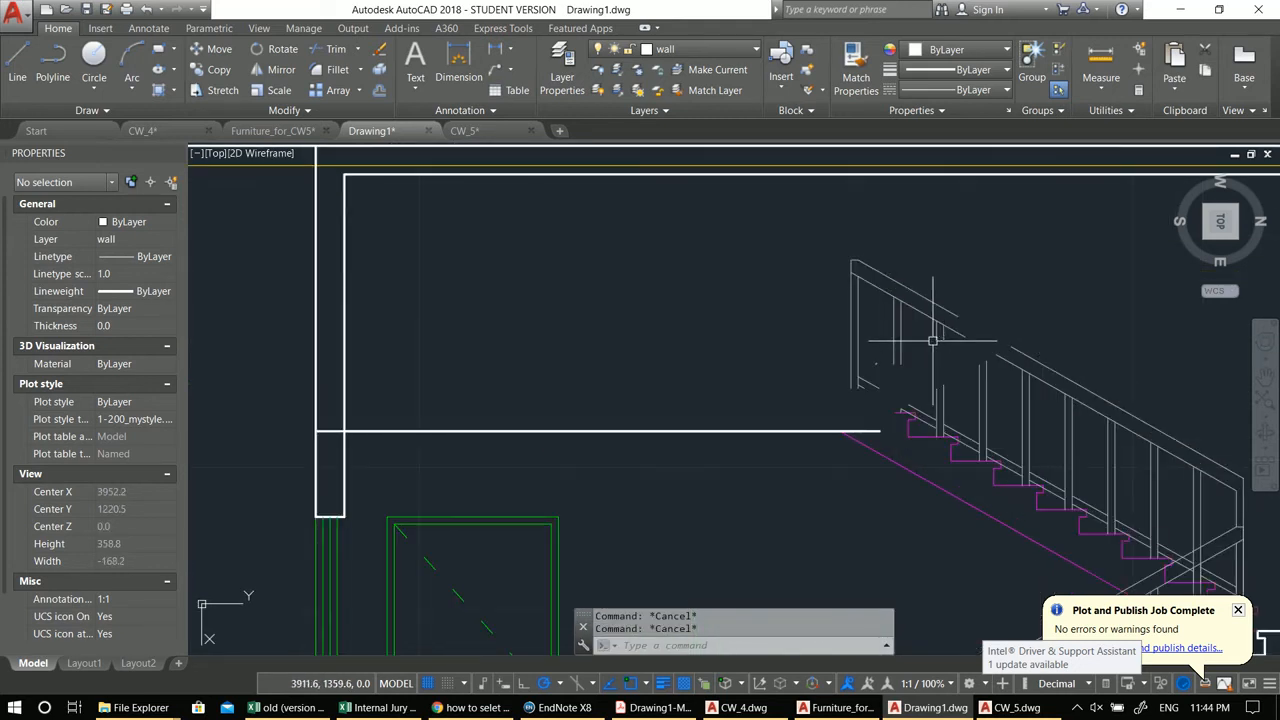
pyautogui.write('ex')
pyautogui.press('Return')
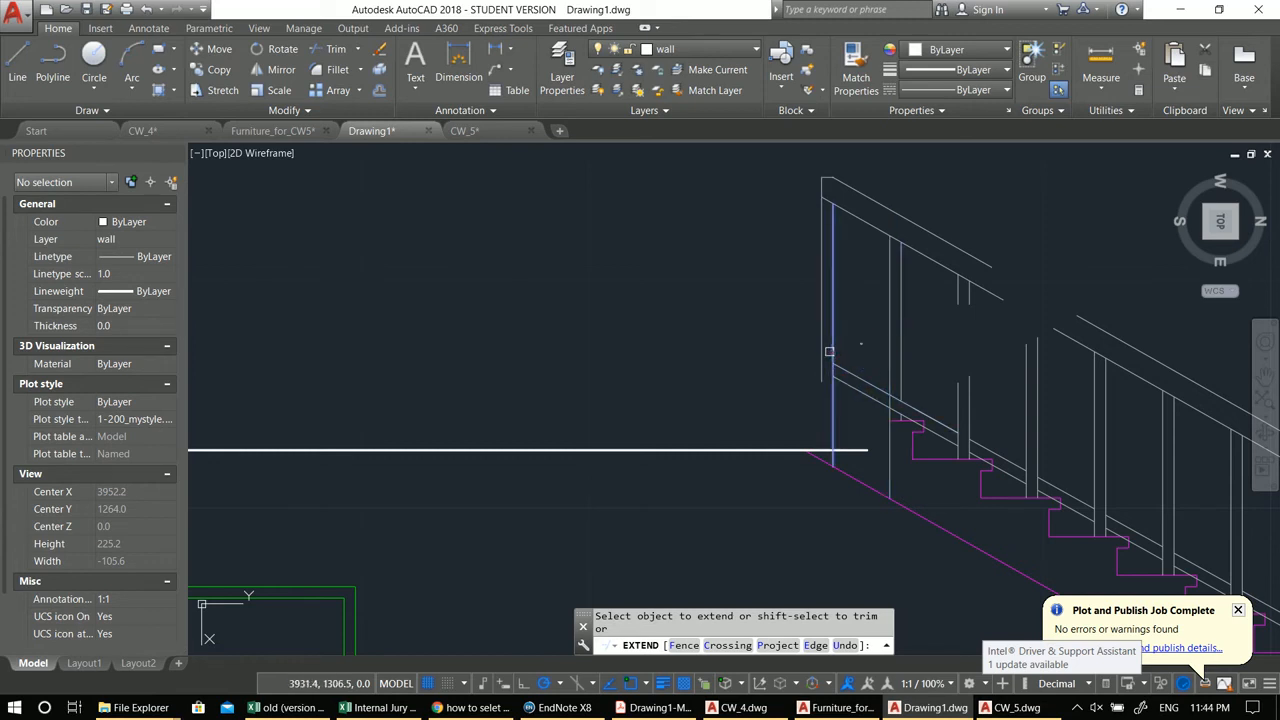
pyautogui.scroll(-8, 822, 347)
pyautogui.press('Escape')
pyautogui.press('Escape')
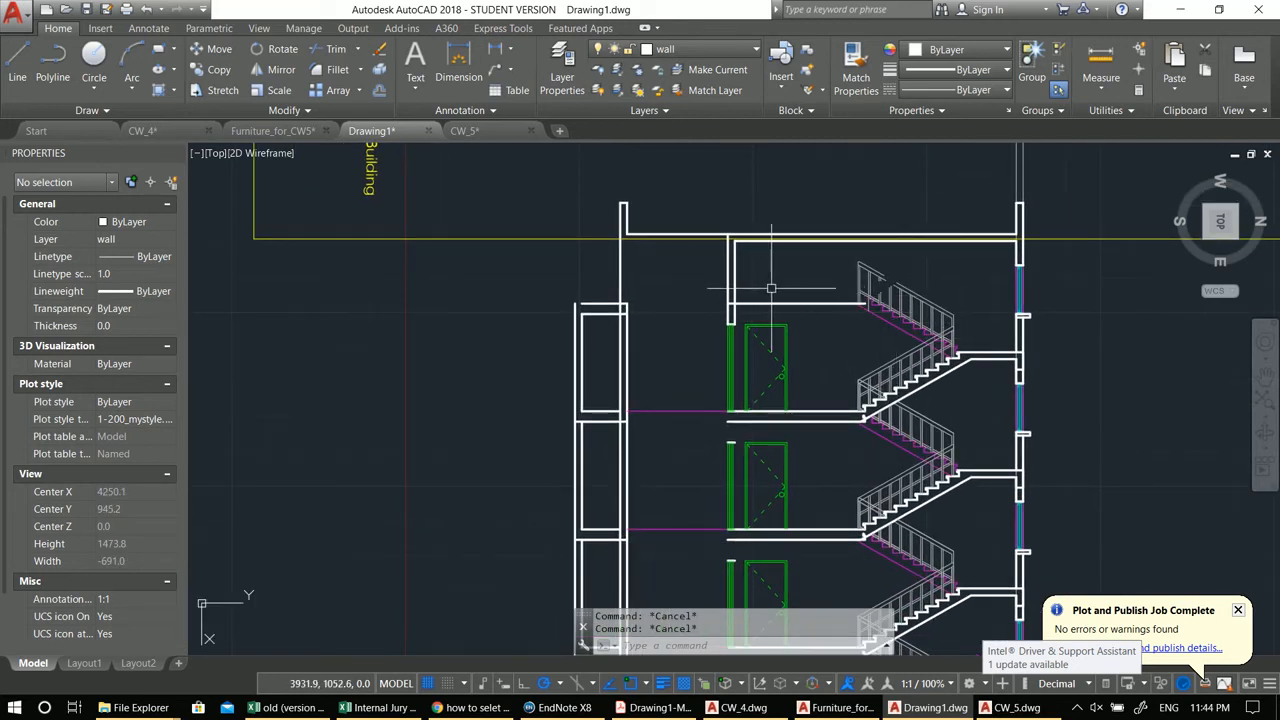
# Step: Measure the distance between the roof slab and the top landing line
pyautogui.write('DI')
pyautogui.scroll(2, 795, 245)
pyautogui.press('Return')
pyautogui.click(697, 240)
pyautogui.click(697, 344)
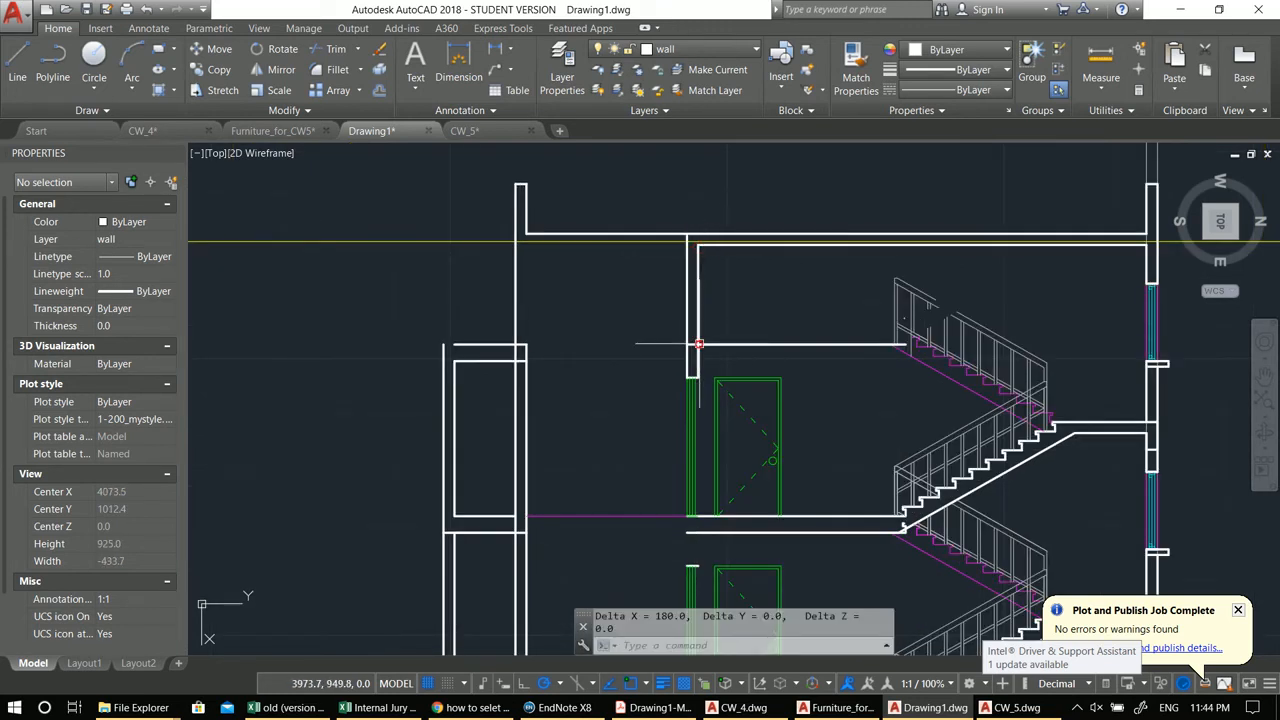
pyautogui.scroll(-3, 704, 330)
pyautogui.click(609, 255)
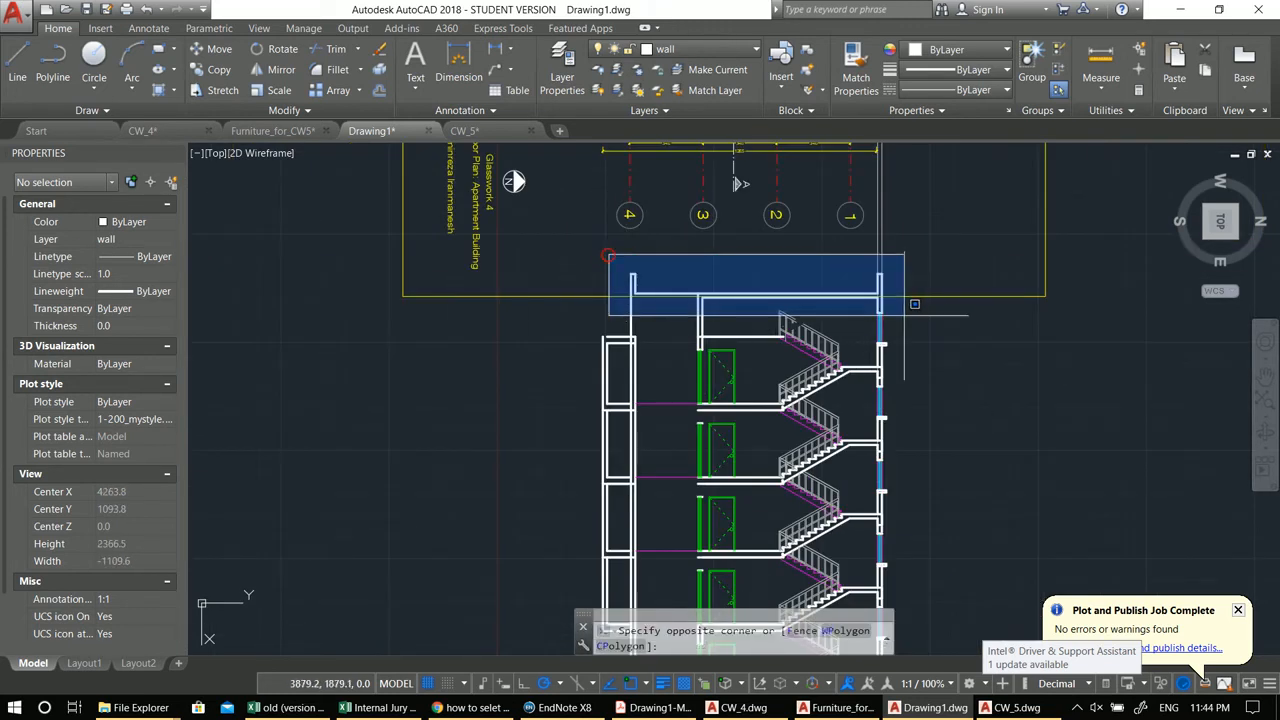
pyautogui.scroll(5, 898, 306)
pyautogui.press('Escape')
pyautogui.scroll(-2, 757, 320)
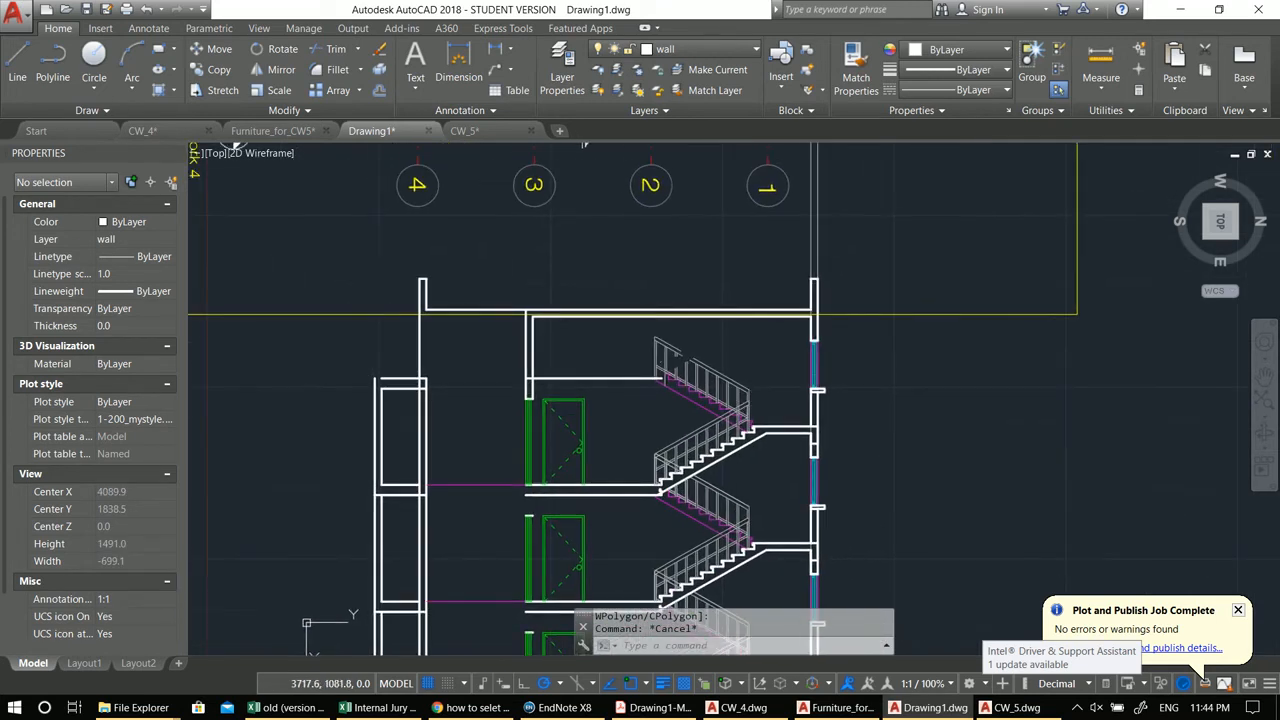
# Step: Move the roof slab, parapet and upper wall polylines 100 units upward
pyautogui.click(363, 240)
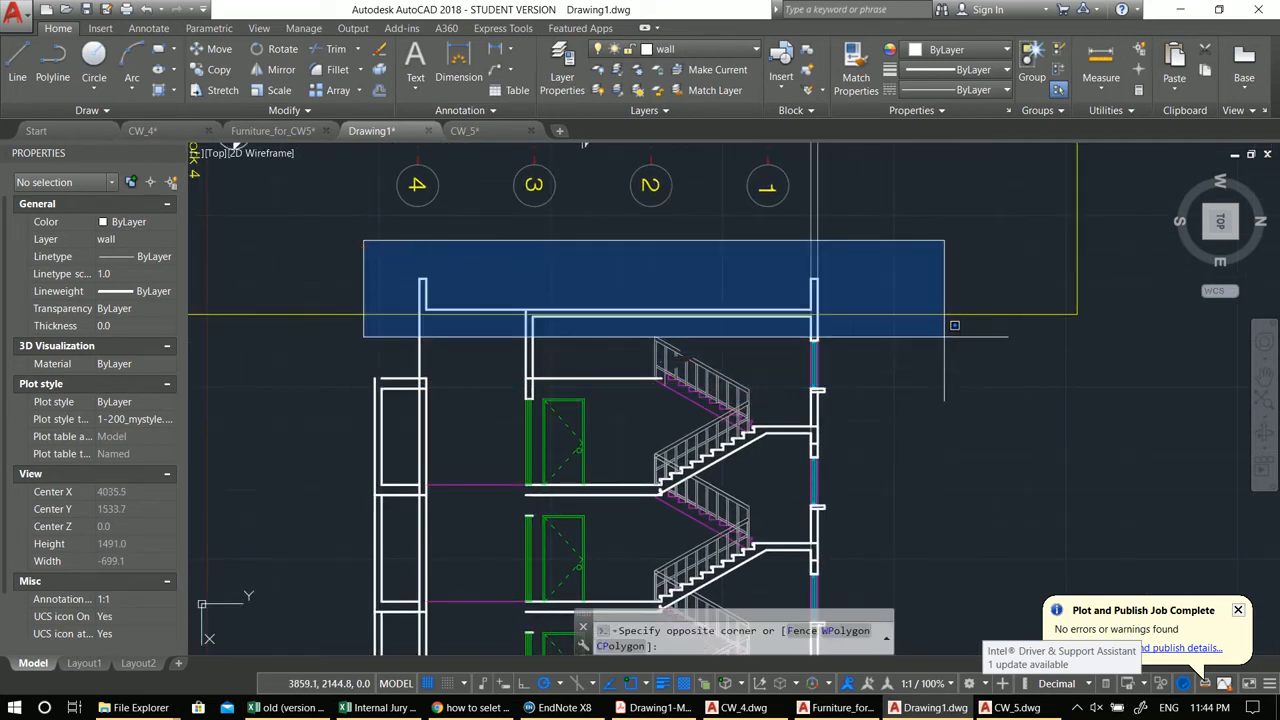
pyautogui.click(947, 340)
pyautogui.click(815, 290)
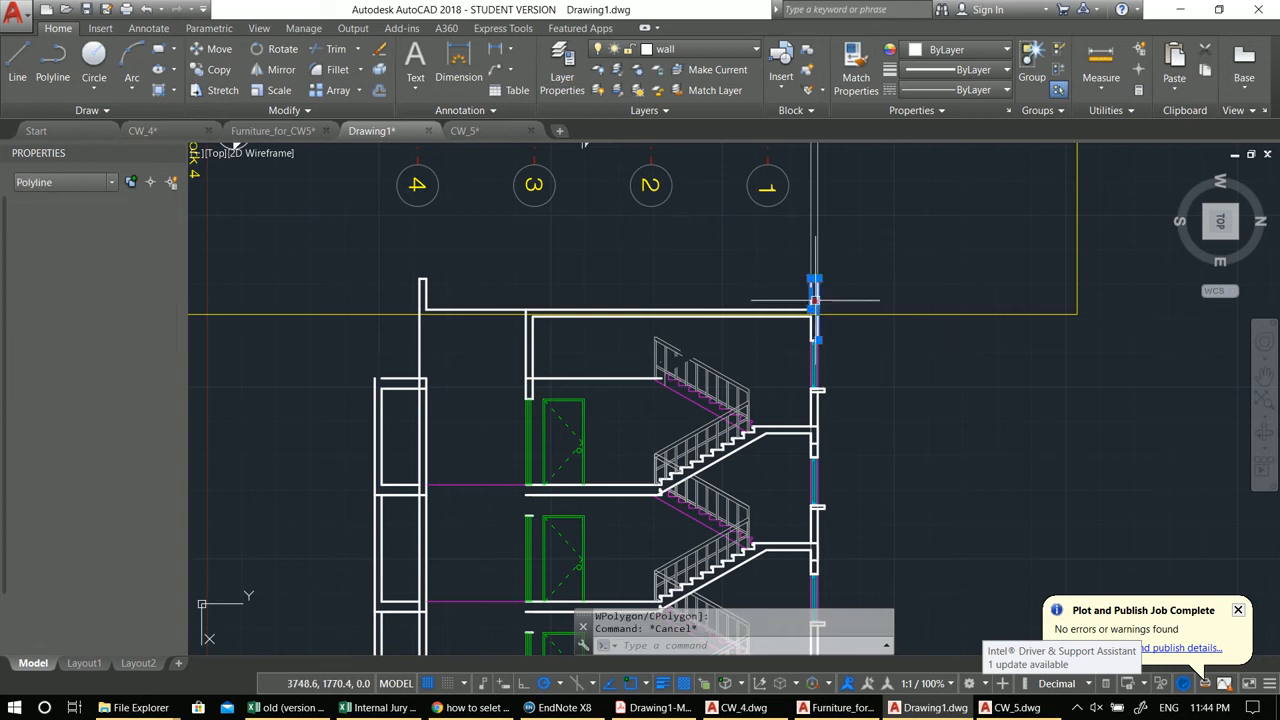
pyautogui.click(776, 311)
pyautogui.click(728, 316)
pyautogui.click(391, 266)
pyautogui.click(586, 357)
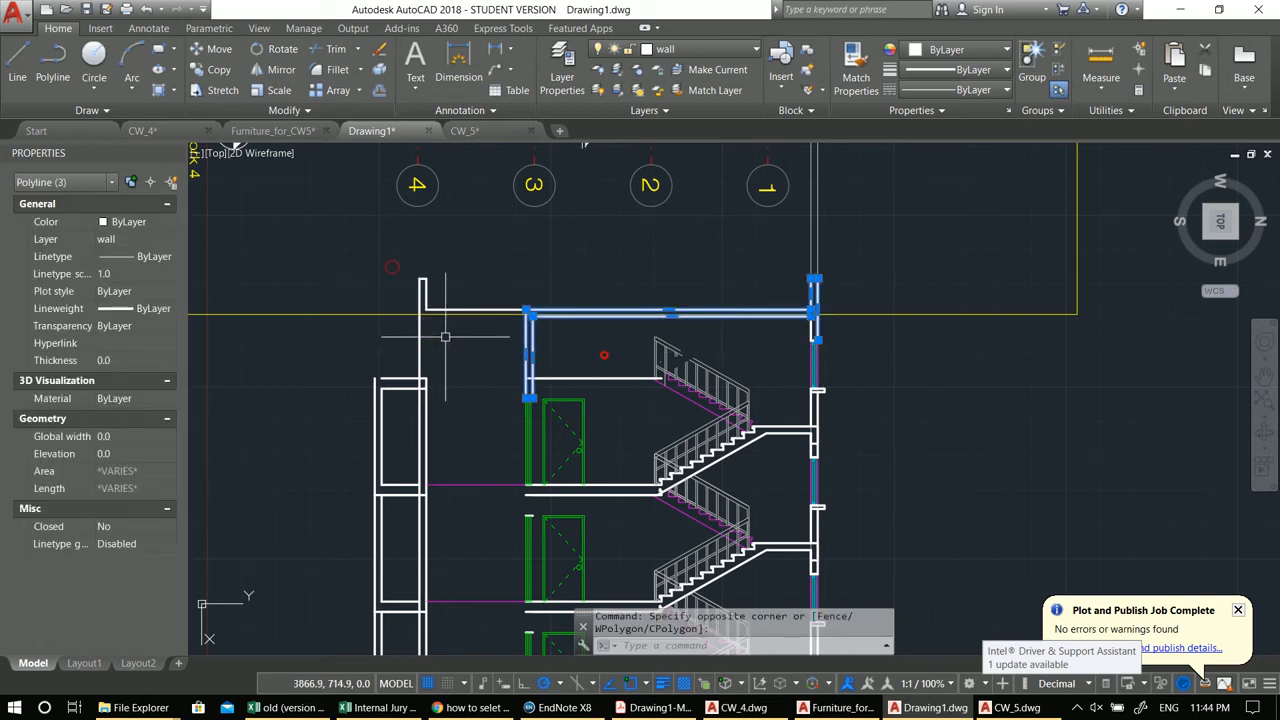
pyautogui.moveTo(596, 399); pyautogui.dragTo(574, 393, button='middle')
pyautogui.write('m')
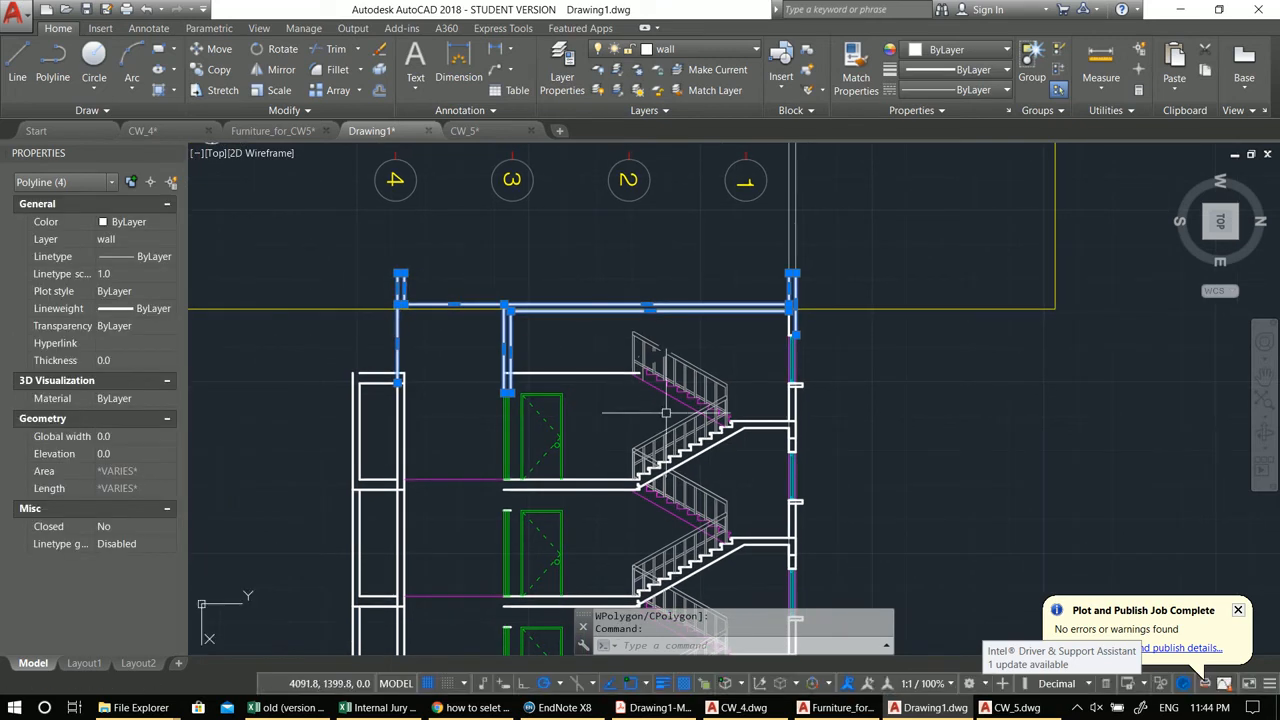
pyautogui.press('Return')
pyautogui.click(892, 429)
pyautogui.write('100')
pyautogui.press('Return')
pyautogui.press('Escape')
# Step: Stretch the right wall's polyline ends to meet the raised roof slab
pyautogui.scroll(2, 859, 302)
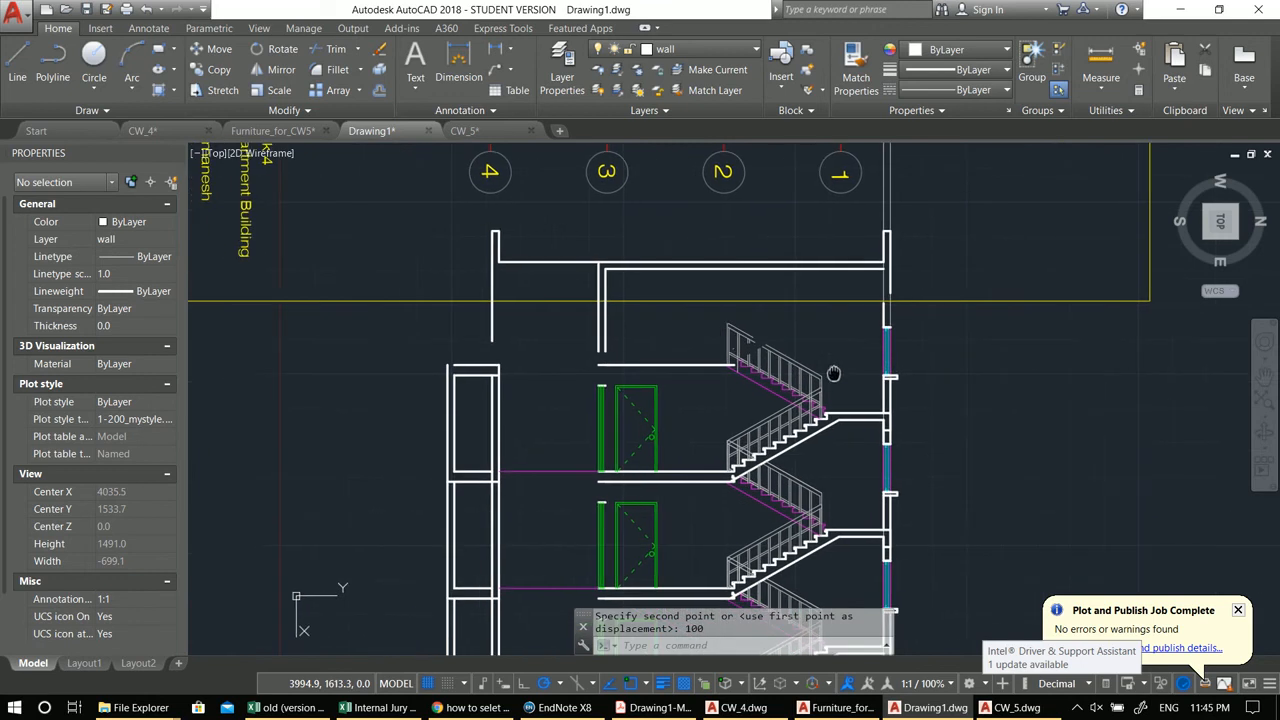
pyautogui.click(894, 318)
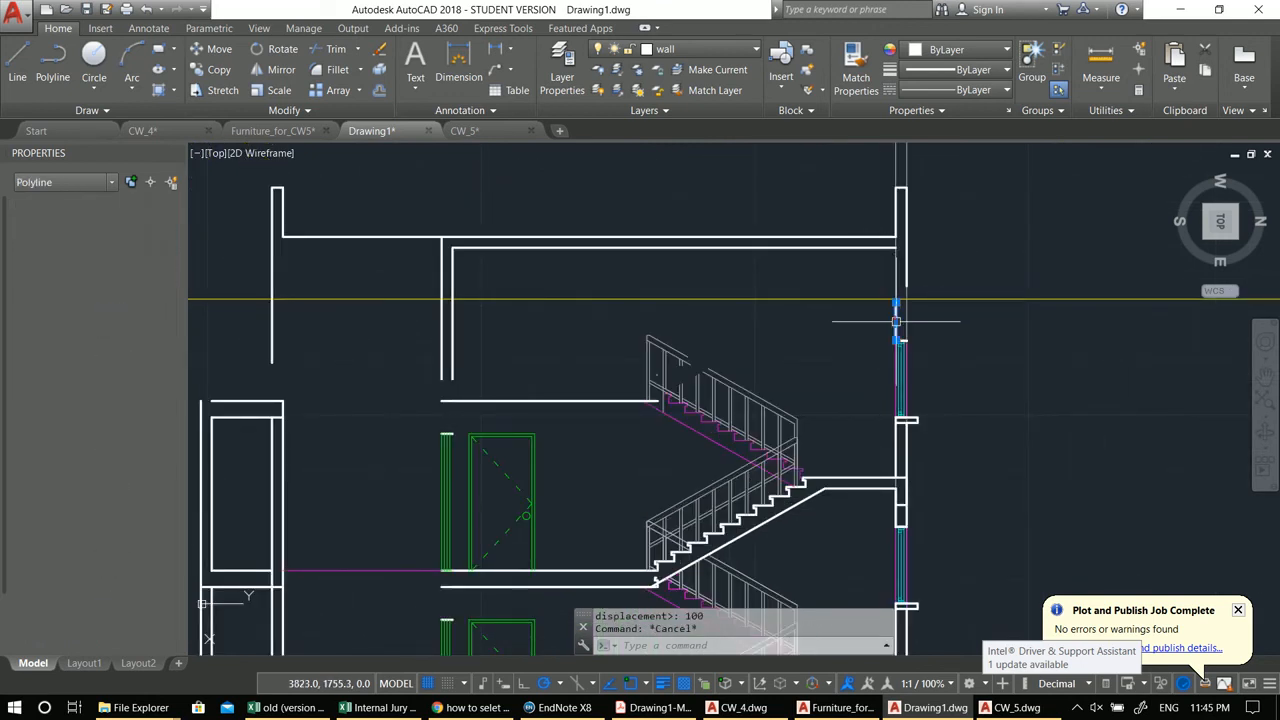
pyautogui.click(895, 303)
pyautogui.click(897, 250)
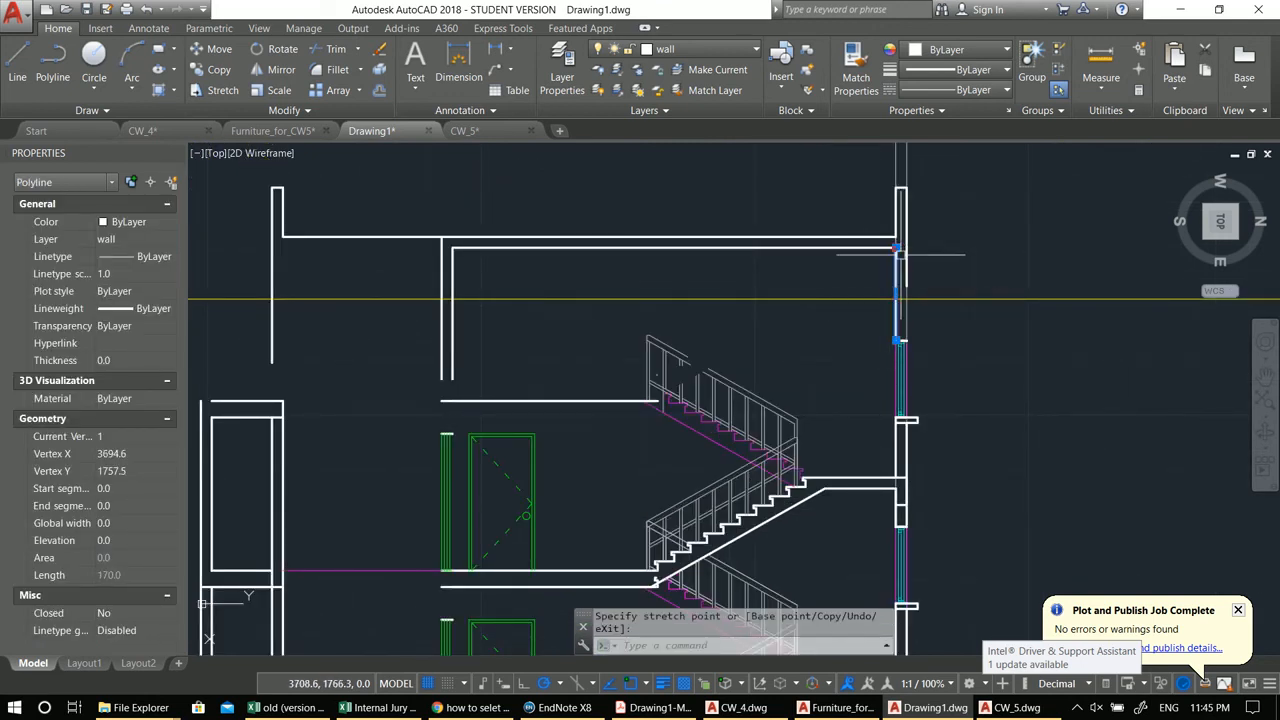
pyautogui.click(905, 290)
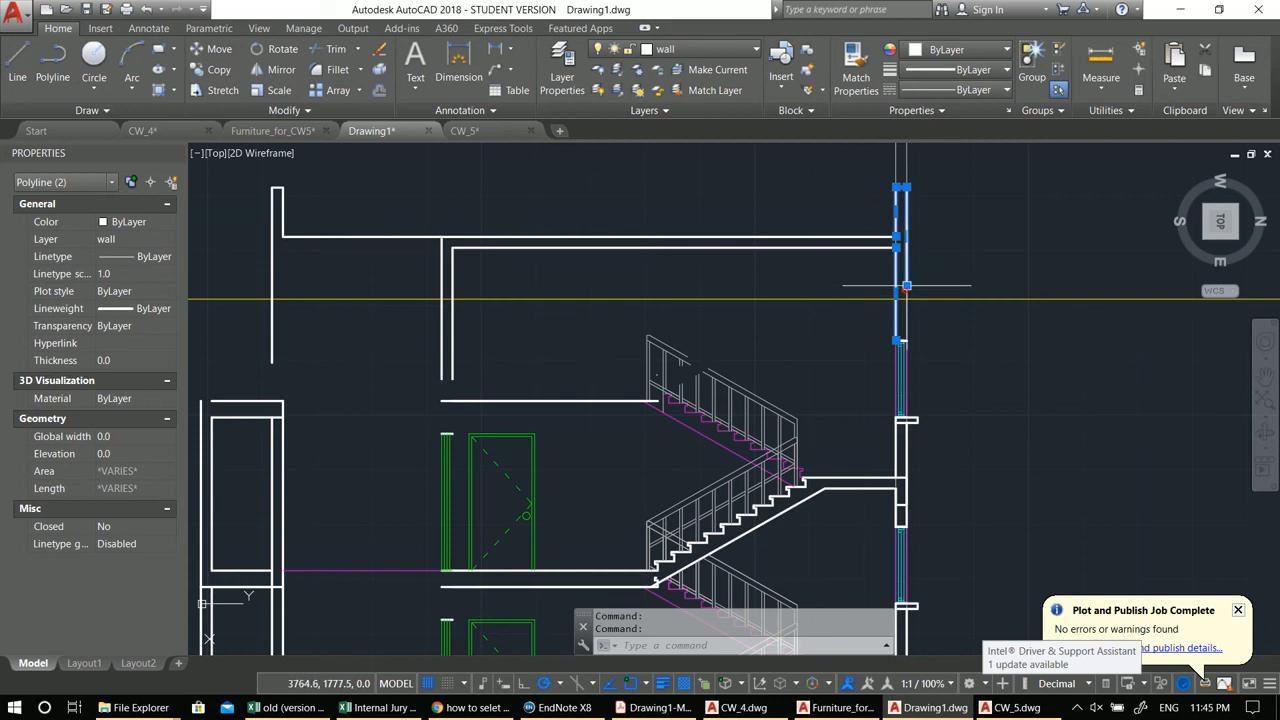
pyautogui.click(907, 286)
pyautogui.click(907, 341)
pyautogui.press('Escape')
pyautogui.press('Escape')
# Step: Inspect the top-floor landing line beside the upper stair flight
pyautogui.moveTo(448, 329); pyautogui.dragTo(695, 332, button='middle')
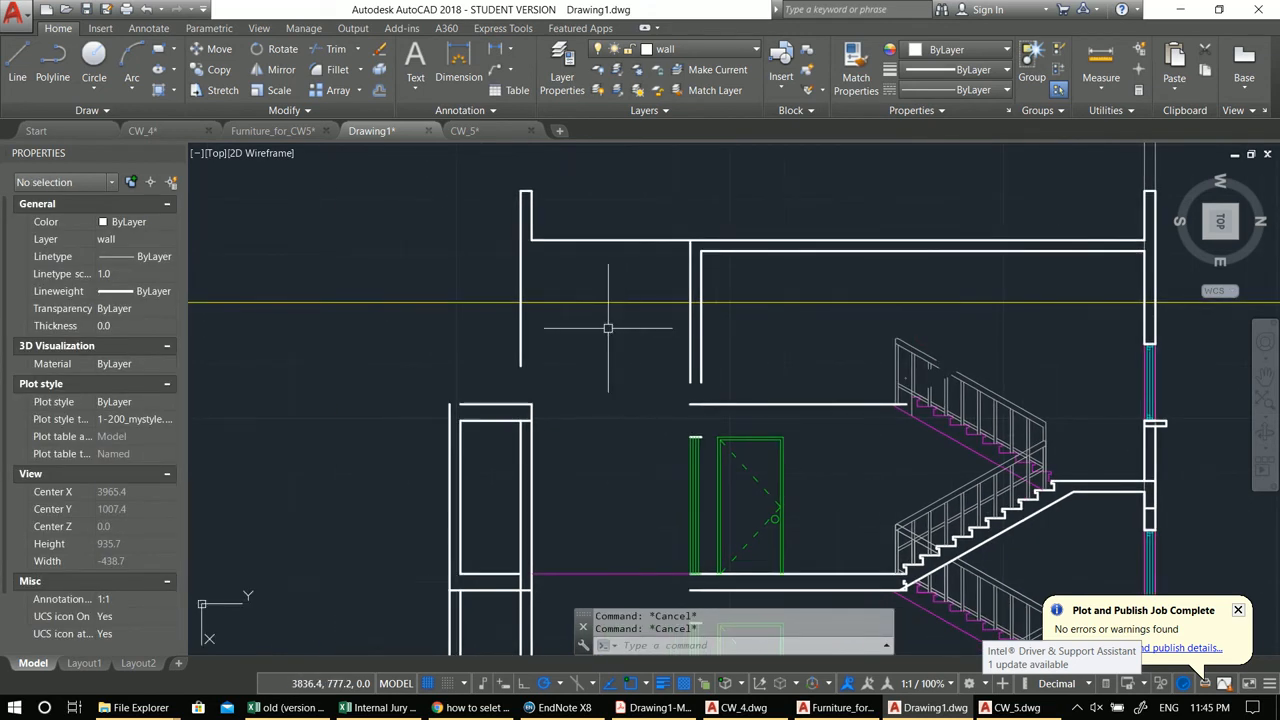
pyautogui.moveTo(600, 306); pyautogui.dragTo(741, 323, button='middle')
pyautogui.moveTo(829, 400); pyautogui.dragTo(760, 352, button='middle')
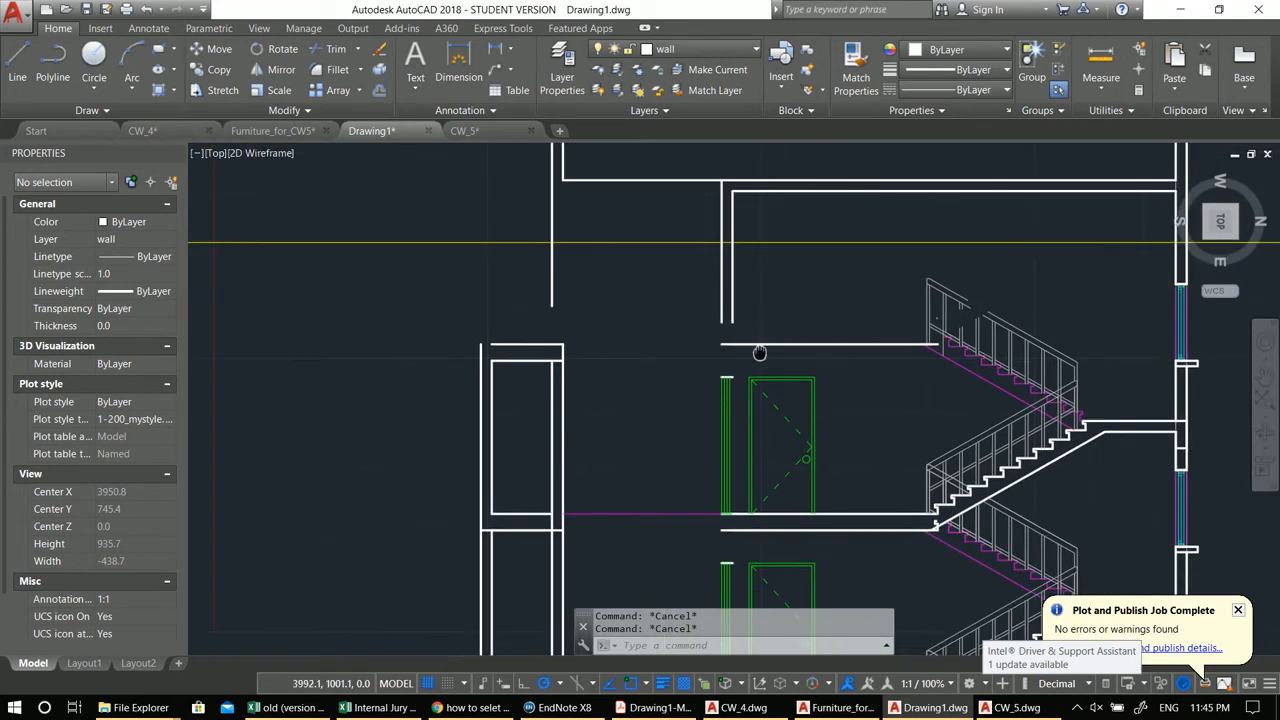
pyautogui.scroll(2, 771, 352)
pyautogui.scroll(-2, 790, 358)
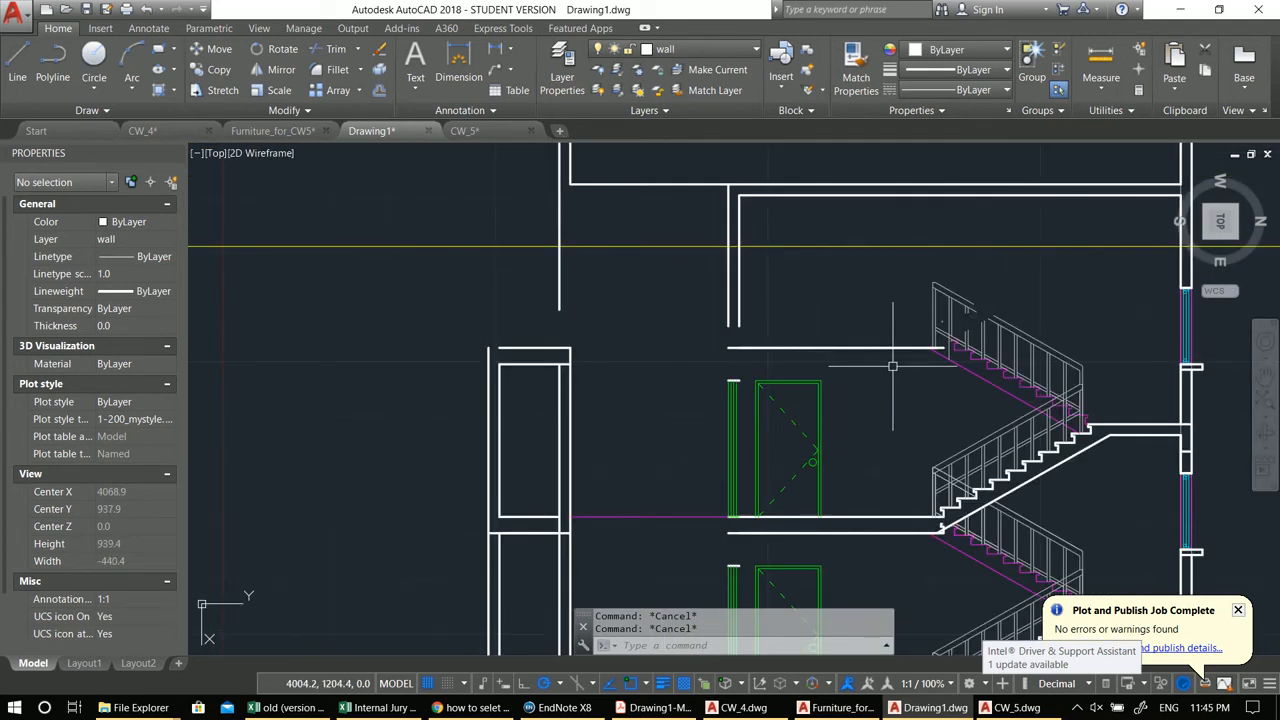
pyautogui.scroll(2, 901, 366)
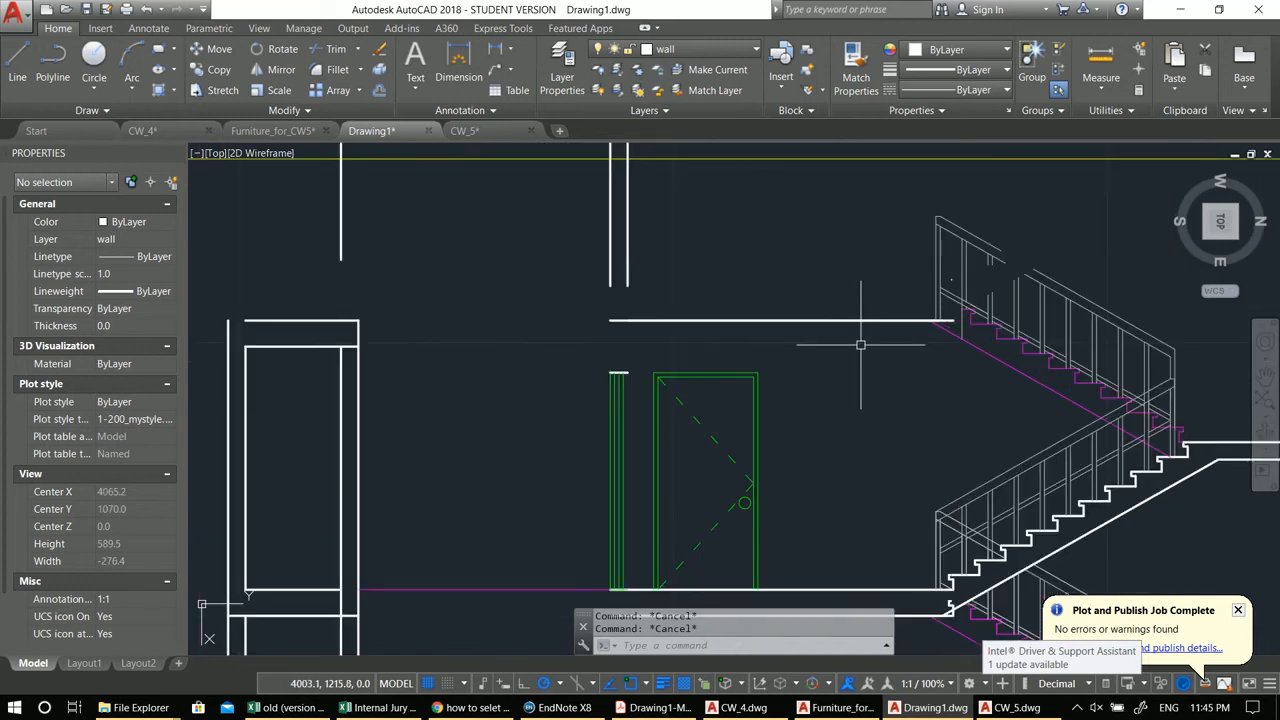
pyautogui.scroll(4, 921, 323)
pyautogui.scroll(-2, 896, 334)
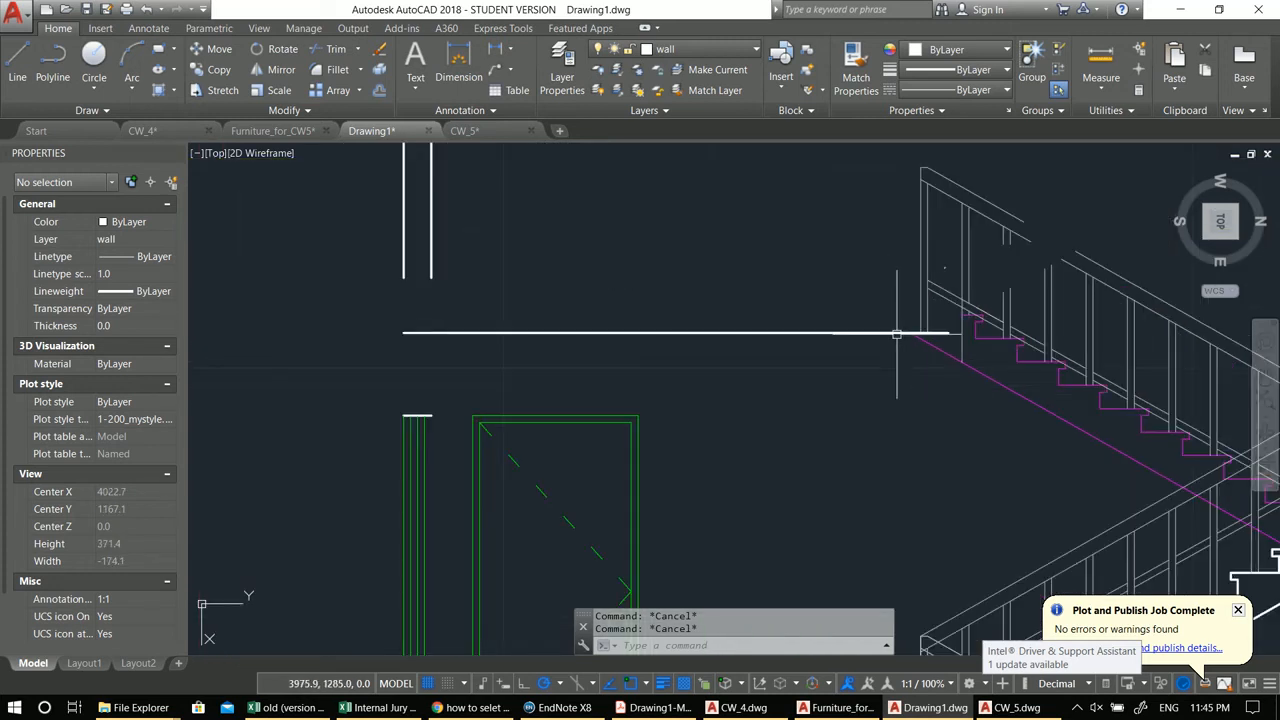
pyautogui.click(880, 331)
pyautogui.scroll(-2, 880, 335)
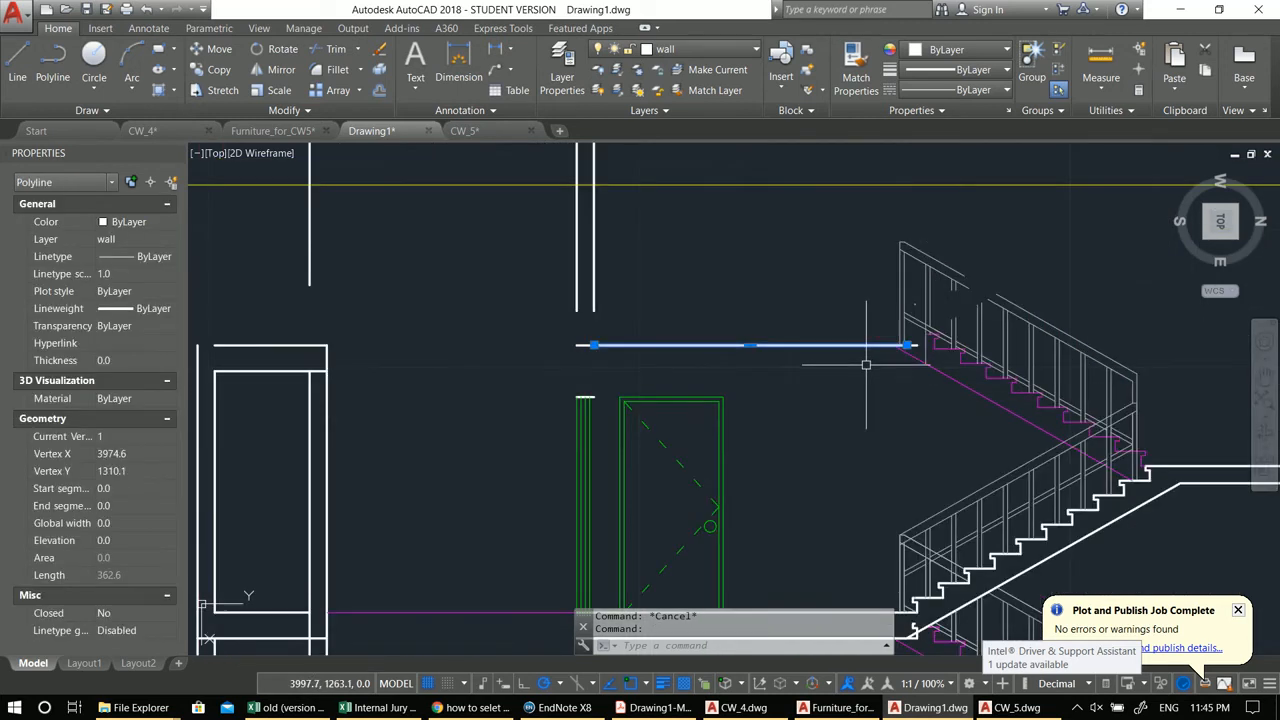
pyautogui.scroll(2, 830, 340)
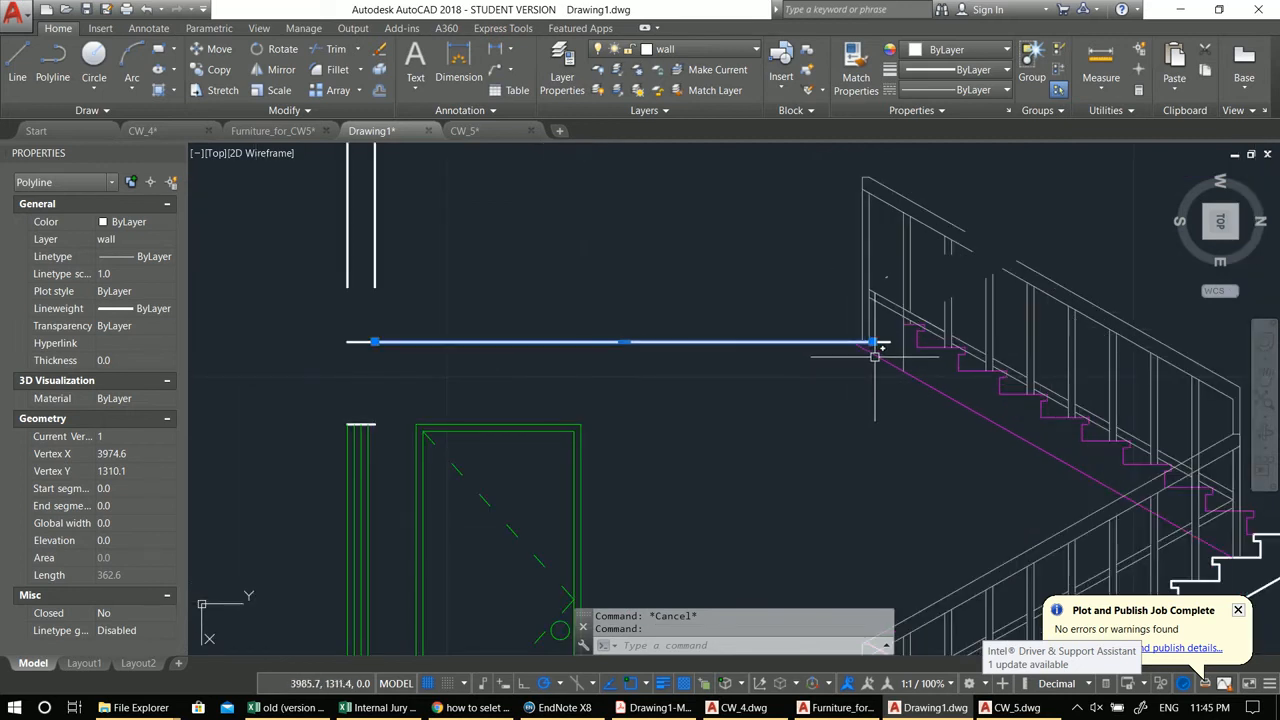
pyautogui.press('Escape')
pyautogui.click(852, 342)
pyautogui.press('Escape')
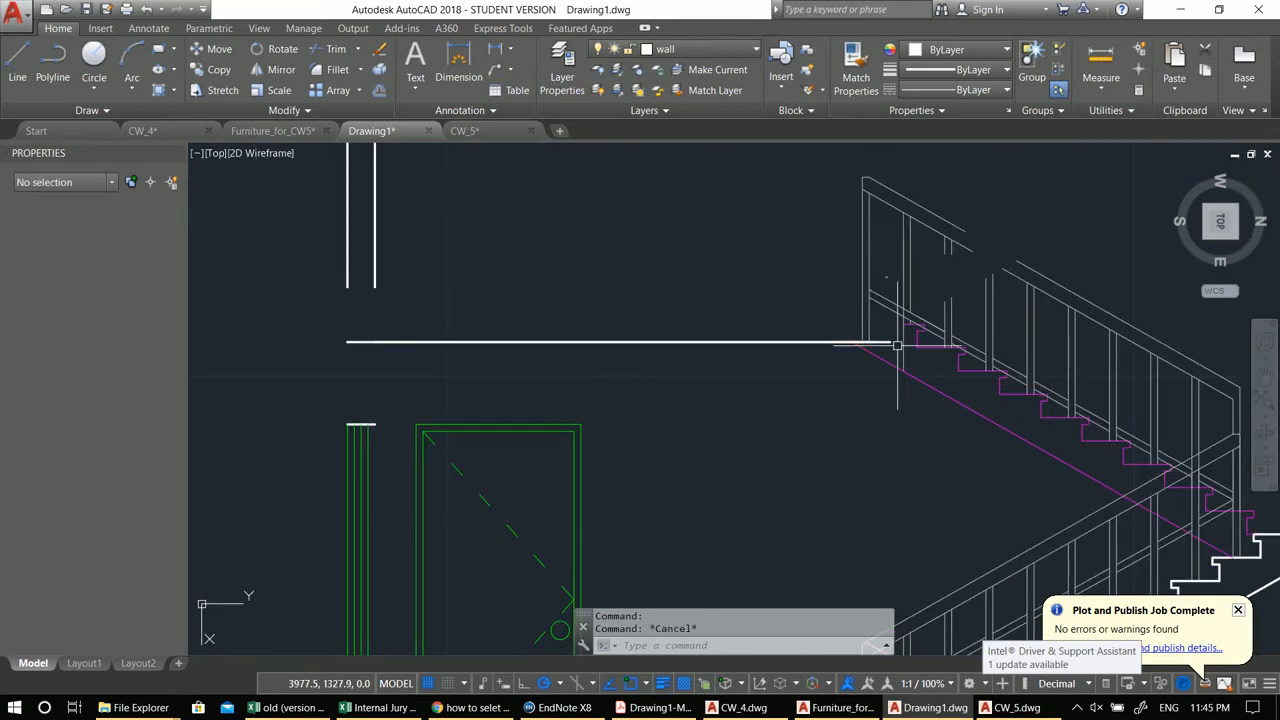
pyautogui.click(891, 345)
pyautogui.click(834, 394)
pyautogui.moveTo(834, 394); pyautogui.dragTo(820, 390, button='middle')
pyautogui.write('m')
pyautogui.press('Return')
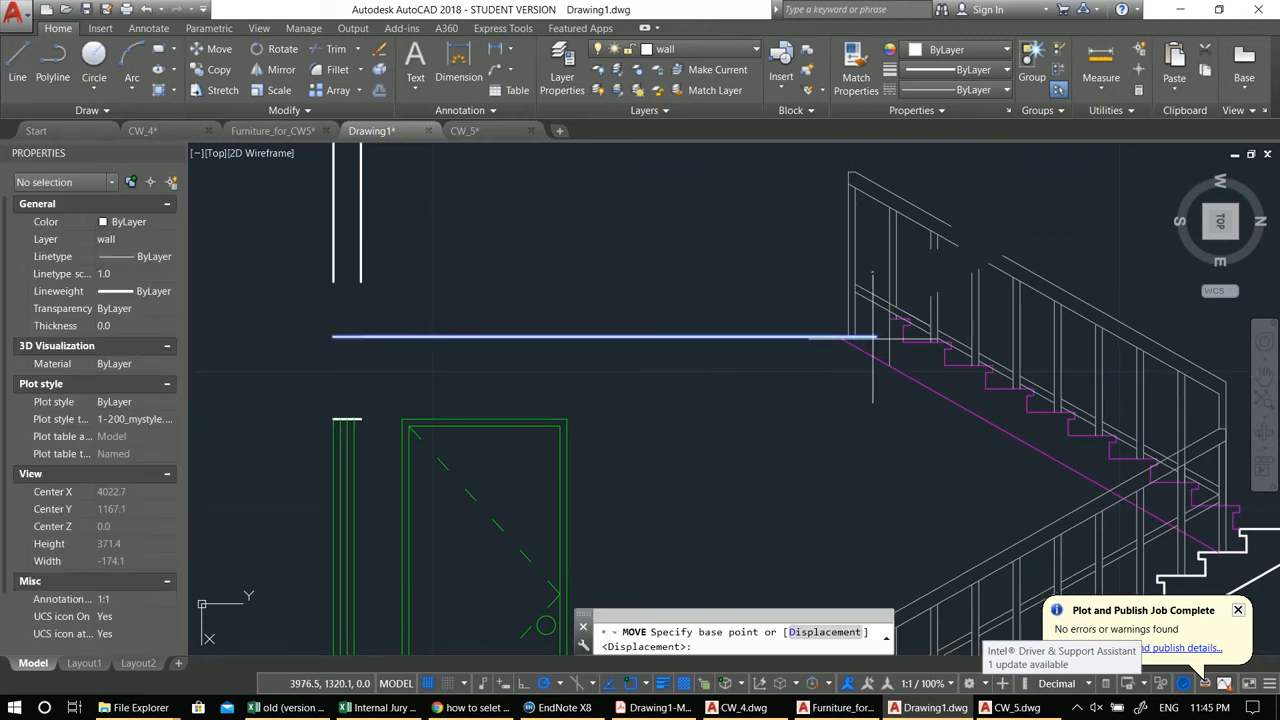
pyautogui.click(876, 337)
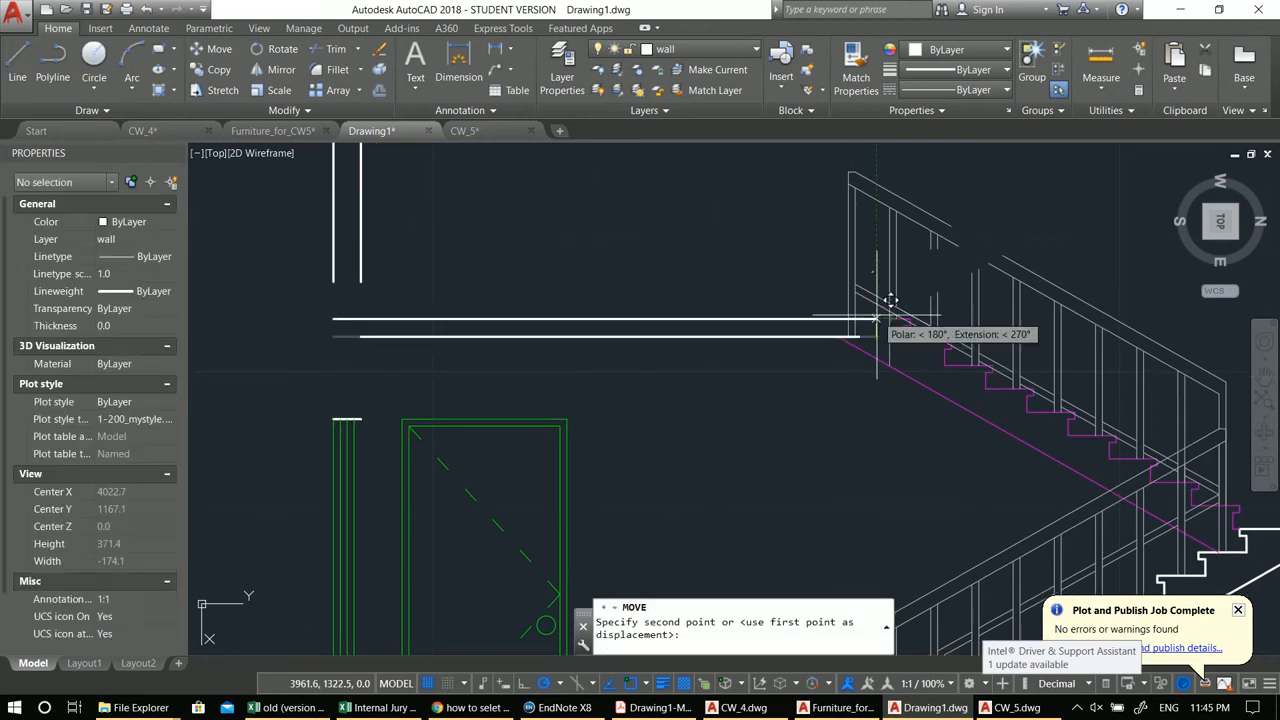
pyautogui.press('Escape')
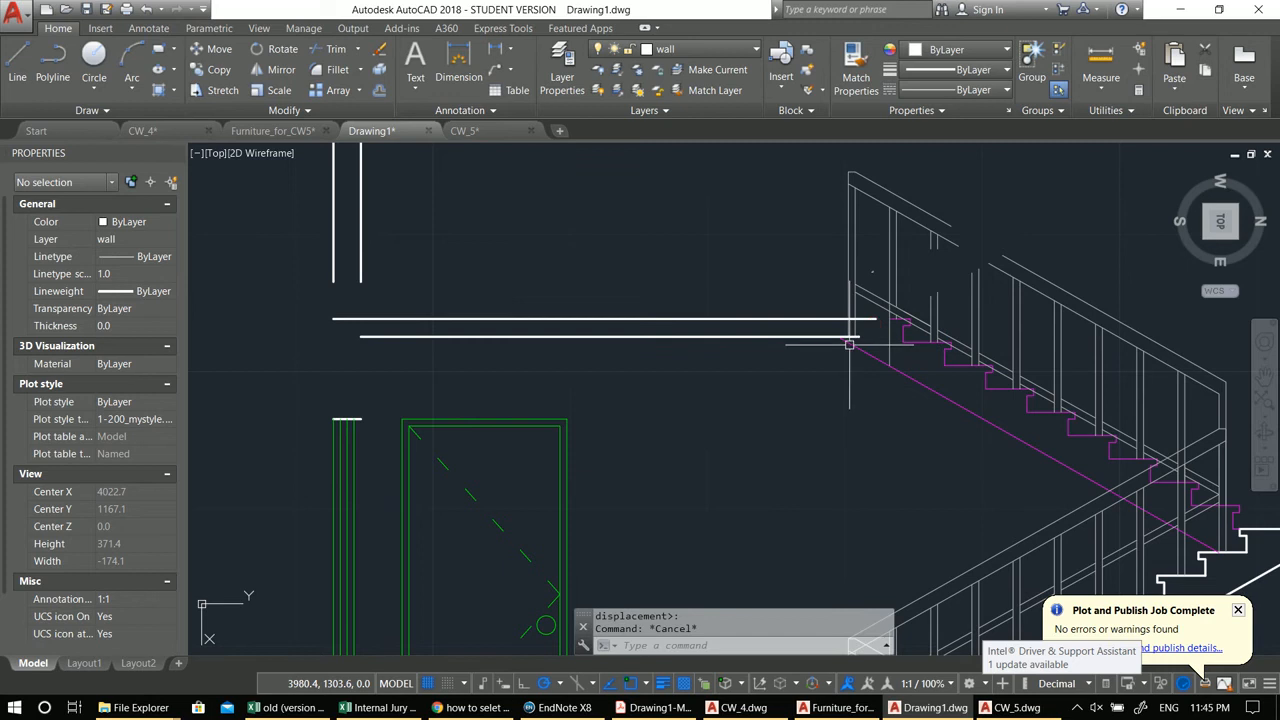
# Step: Erase the duplicate lower line of the top-floor landing
pyautogui.click(804, 337)
pyautogui.moveTo(711, 383)
pyautogui.mouseDown(button='middle')
pyautogui.moveTo(789, 366)
pyautogui.moveTo(774, 381)
pyautogui.moveTo(793, 376)
pyautogui.mouseUp(button='middle')
pyautogui.write('e')
pyautogui.press('Return')
# Step: Offset the top-floor landing line 30 units downward to form a slab
pyautogui.write('o')
pyautogui.press('Return')
pyautogui.write('30')
pyautogui.press('Return')
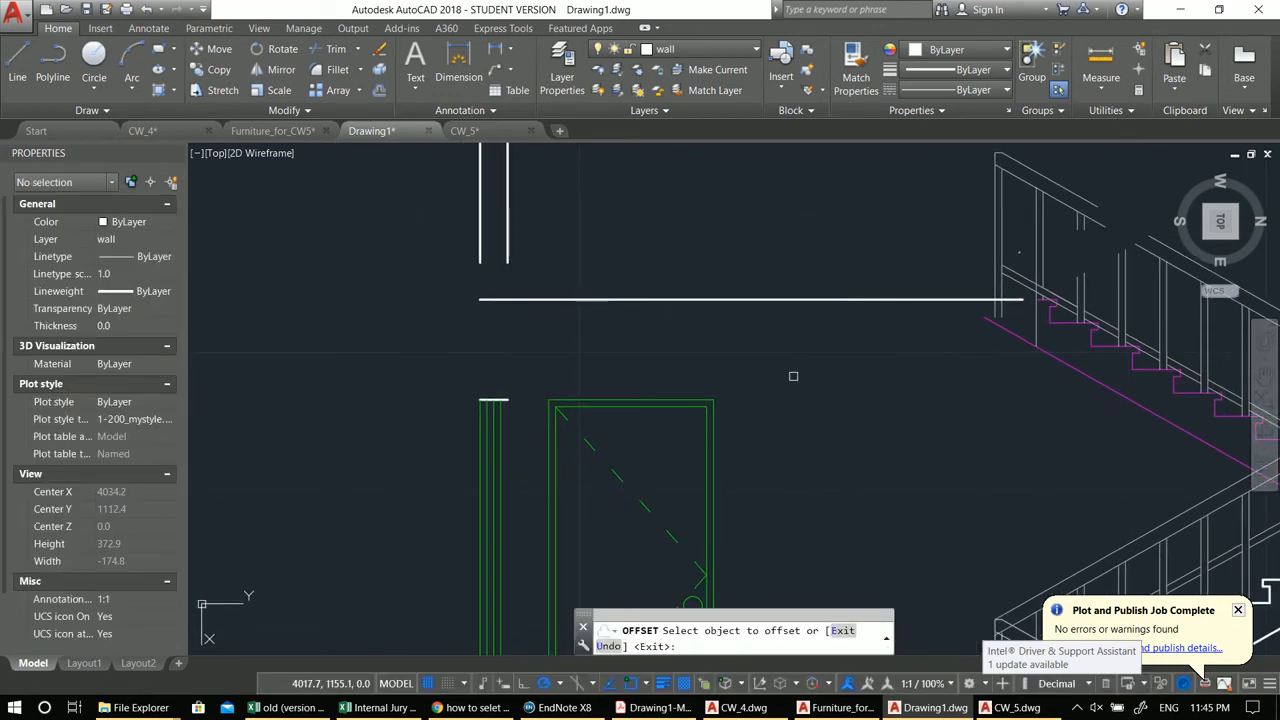
pyautogui.click(812, 299)
pyautogui.click(823, 386)
pyautogui.press('Escape')
pyautogui.press('Escape')
pyautogui.moveTo(823, 386); pyautogui.dragTo(785, 380, button='middle')
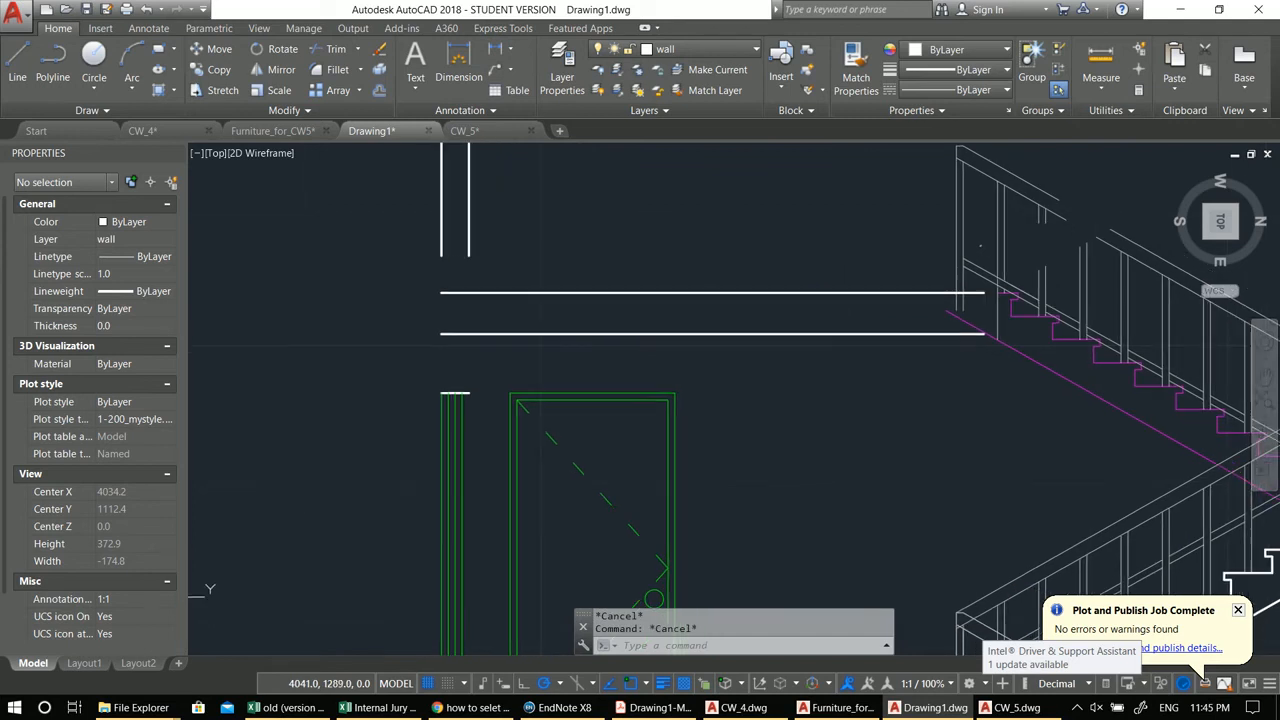
# Step: Draw a vertical line closing the right end of the new top slab
pyautogui.write('l')
pyautogui.press('Return')
pyautogui.click(983, 293)
pyautogui.click(983, 333)
pyautogui.press('Escape')
pyautogui.press('Escape')
# Step: Trim and erase the stray line pieces at the slab's right end near the stair
pyautogui.write('tr')
pyautogui.press('Return')
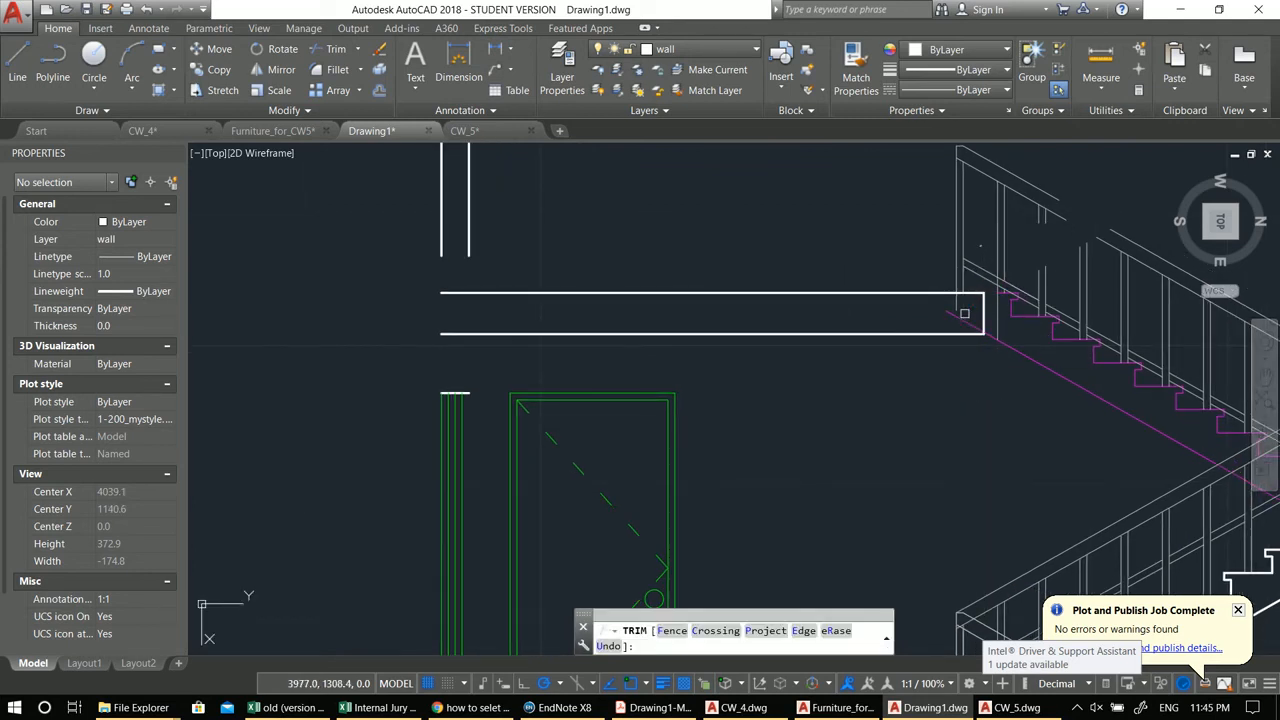
pyautogui.click(958, 304)
pyautogui.scroll(-2, 862, 327)
pyautogui.press('Escape')
pyautogui.press('Escape')
pyautogui.moveTo(866, 326)
pyautogui.mouseDown(button='middle')
pyautogui.moveTo(951, 374)
pyautogui.moveTo(917, 374)
pyautogui.moveTo(951, 349)
pyautogui.moveTo(918, 347)
pyautogui.mouseUp(button='middle')
pyautogui.scroll(2, 1052, 317)
pyautogui.scroll(4, 941, 330)
pyautogui.click(956, 347)
pyautogui.click(912, 288)
pyautogui.write('e')
pyautogui.press('Return')
pyautogui.scroll(-2, 1034, 352)
pyautogui.moveTo(1034, 352)
pyautogui.mouseDown(button='middle')
pyautogui.moveTo(831, 329)
pyautogui.moveTo(703, 296)
pyautogui.mouseUp(button='middle')
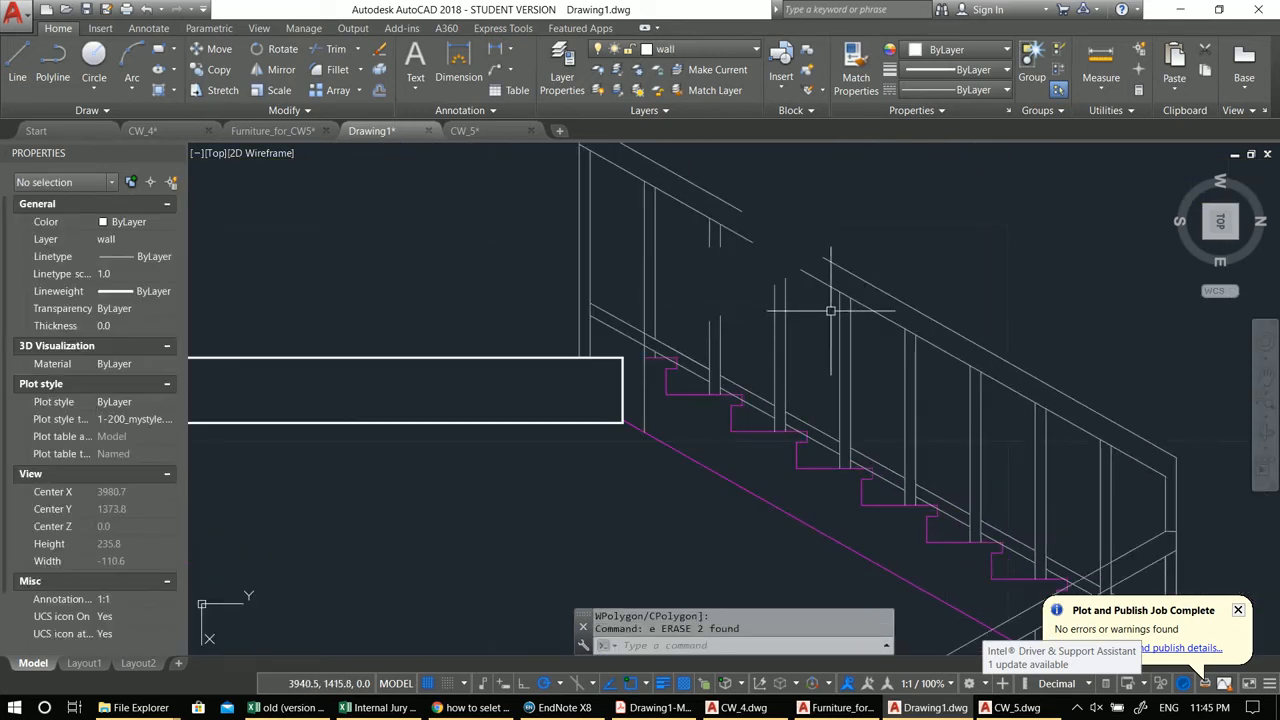
pyautogui.write('ex')
pyautogui.press('Return')
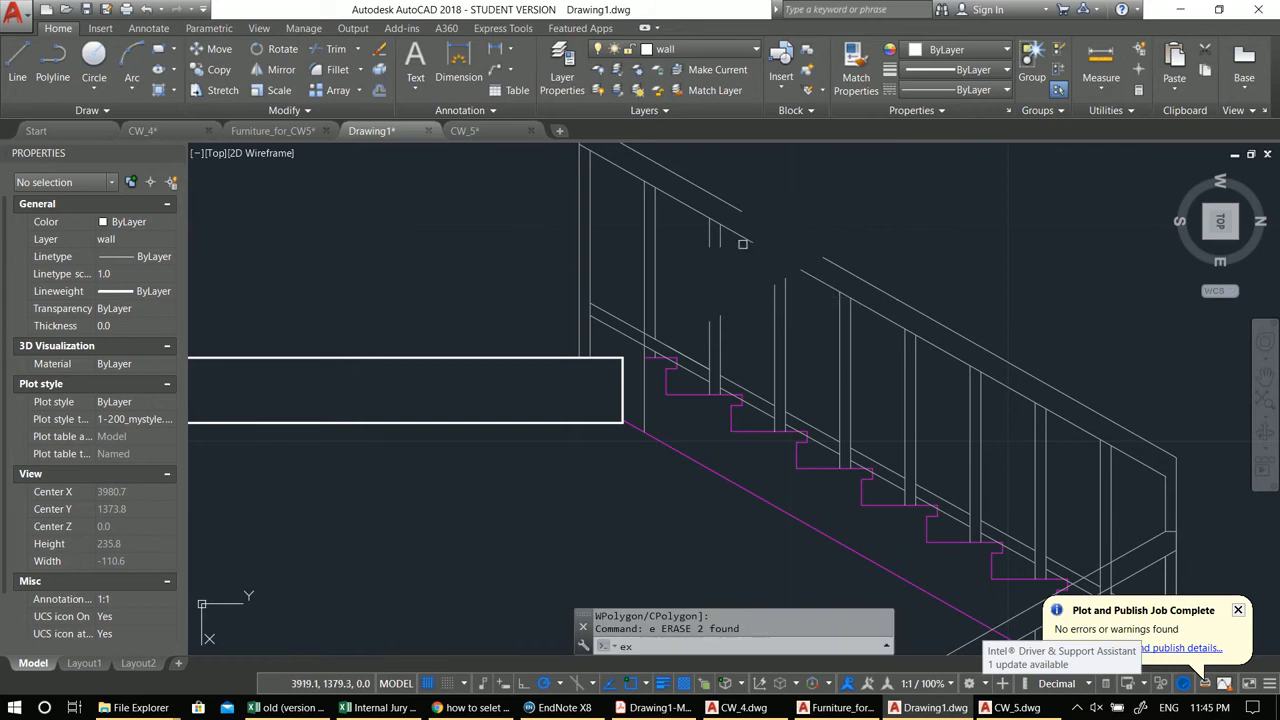
pyautogui.press('Return')
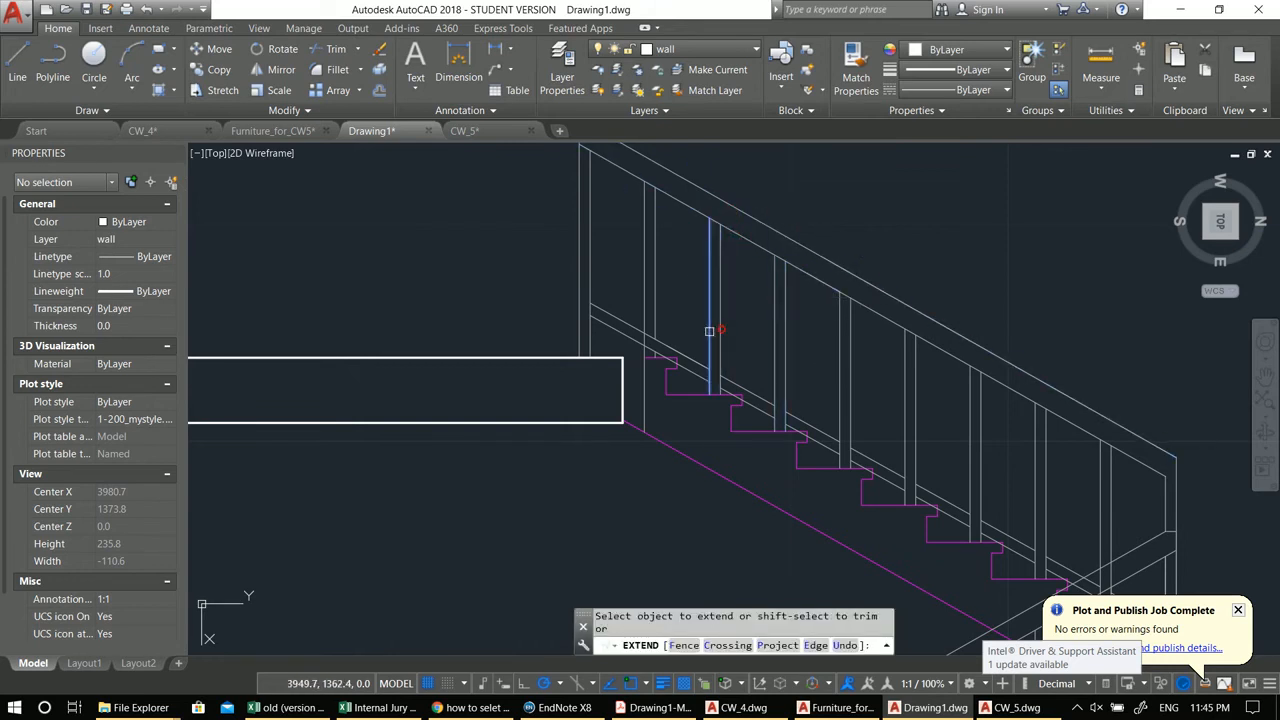
pyautogui.scroll(-4, 698, 326)
pyautogui.press('Escape')
pyautogui.press('Escape')
pyautogui.press('Escape')
# Step: Extend the upper wall line down to meet the top slab
pyautogui.moveTo(562, 334); pyautogui.dragTo(736, 379, button='middle')
pyautogui.scroll(-2, 1210, 405)
pyautogui.scroll(2, 790, 378)
pyautogui.write('e')
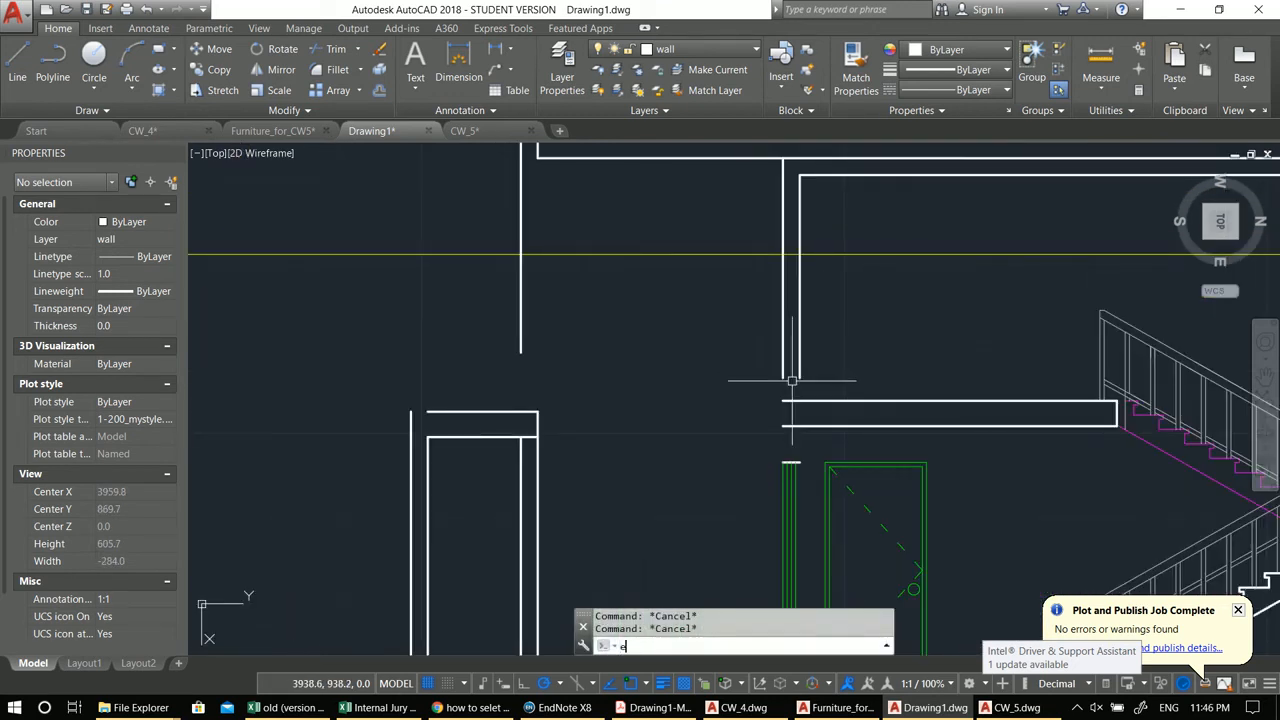
pyautogui.press('Return')
pyautogui.press('Return')
pyautogui.click(781, 365)
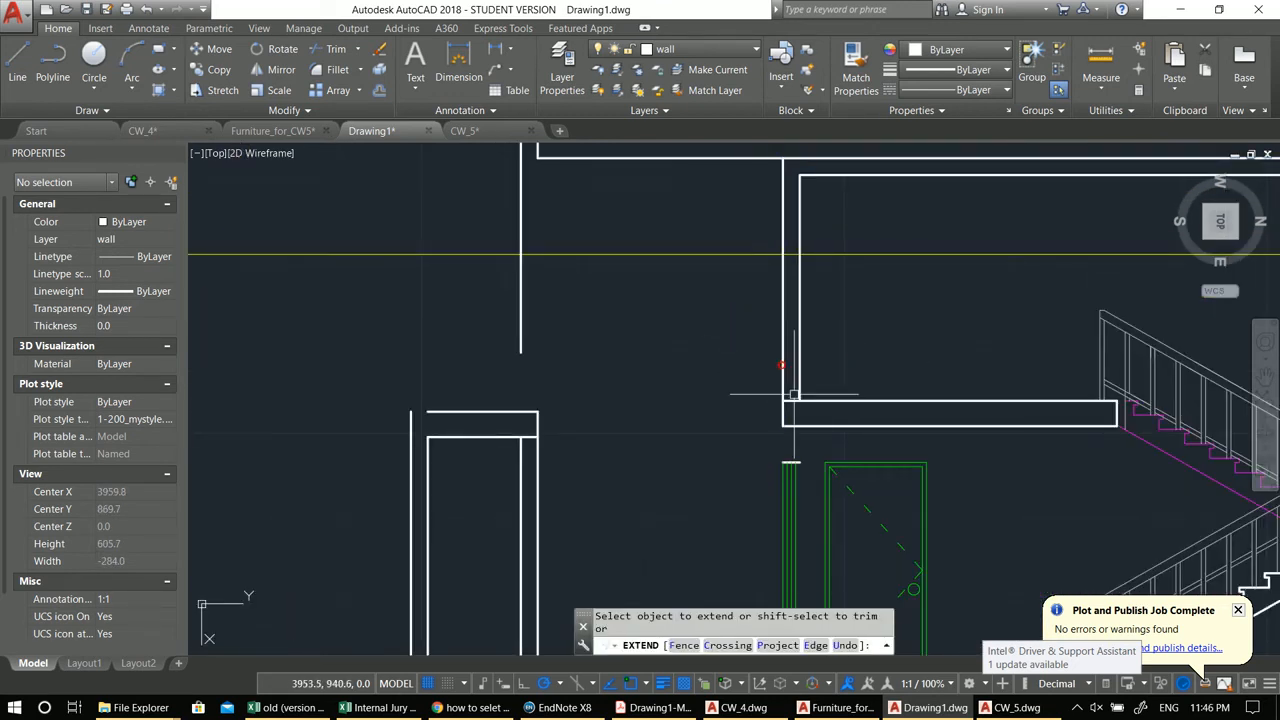
pyautogui.press('Escape')
pyautogui.moveTo(790, 432); pyautogui.dragTo(778, 365, button='middle')
pyautogui.press('Escape')
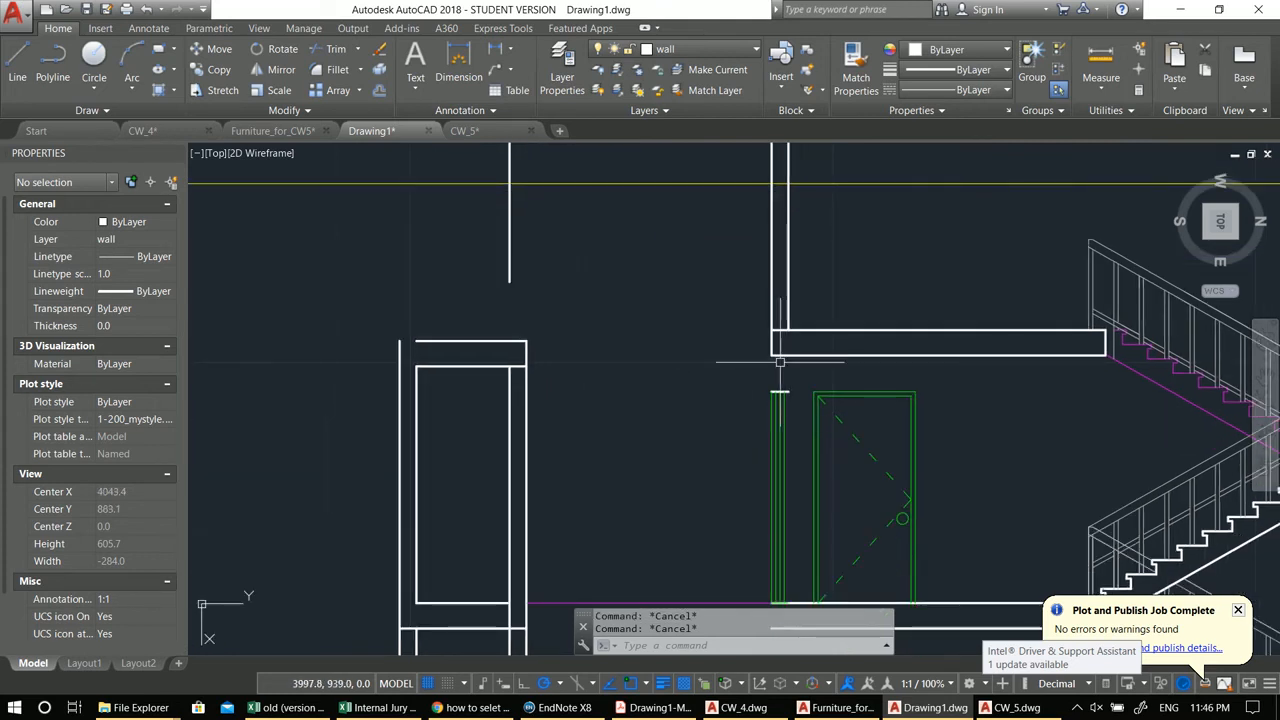
# Step: Draw two short vertical lines along the wall faces through the slab thickness
pyautogui.write('l')
pyautogui.press('Return')
pyautogui.scroll(2, 783, 388)
pyautogui.click(791, 392)
pyautogui.click(790, 336)
pyautogui.press('Return')
# Step: Trim the slab line segment lying inside the wall
pyautogui.press('Return')
pyautogui.click(764, 394)
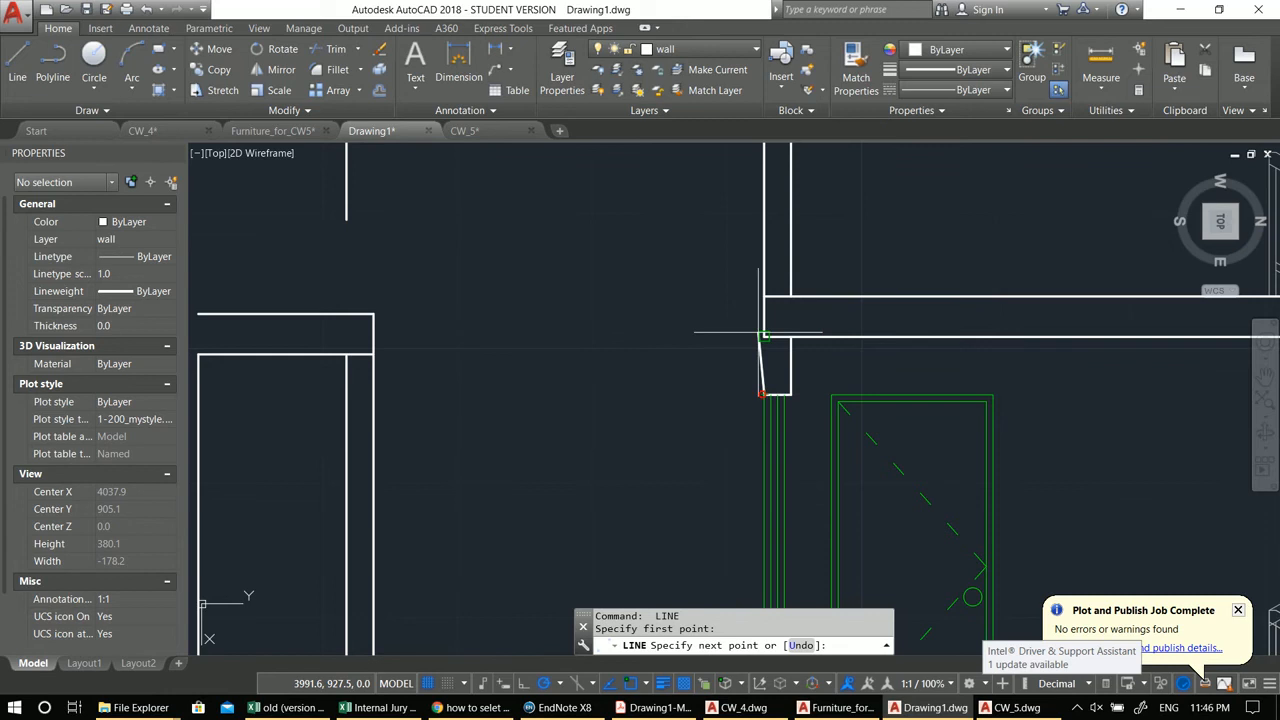
pyautogui.click(764, 336)
pyautogui.press('Escape')
pyautogui.press('Escape')
pyautogui.write('tr')
pyautogui.press('Return')
pyautogui.press('Return')
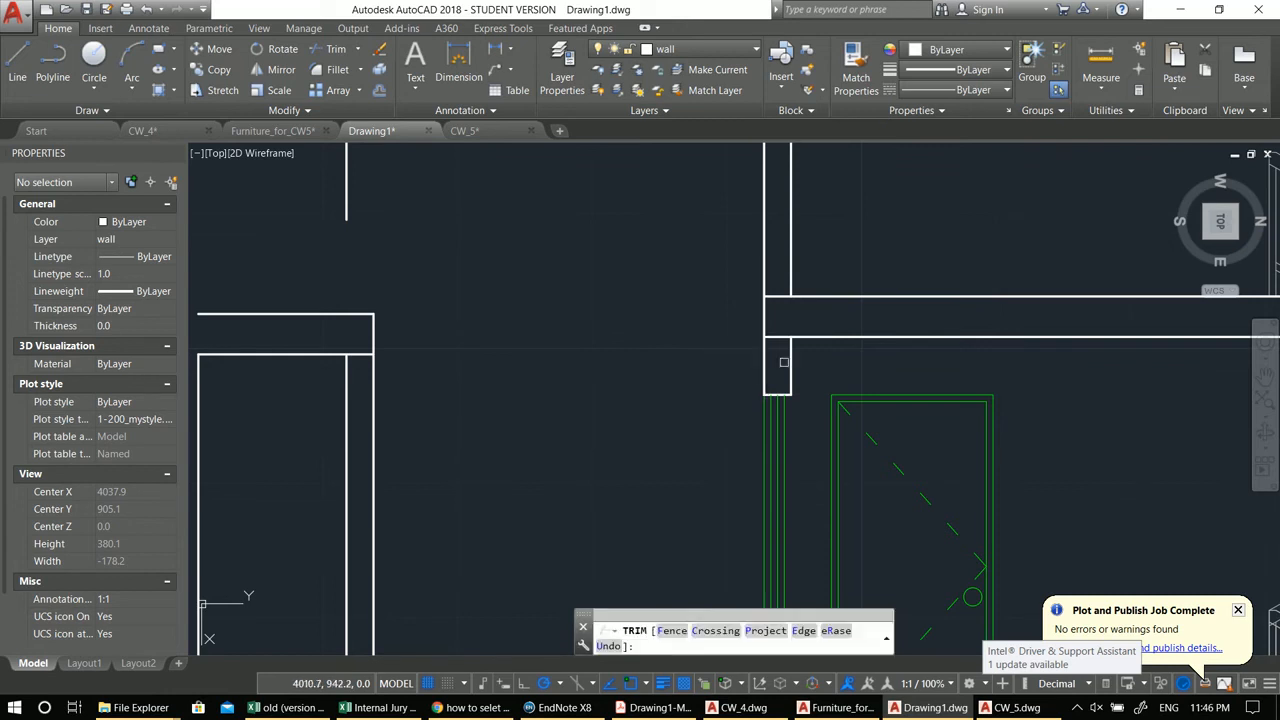
pyautogui.click(782, 362)
pyautogui.scroll(-4, 779, 283)
pyautogui.press('Escape')
pyautogui.press('Escape')
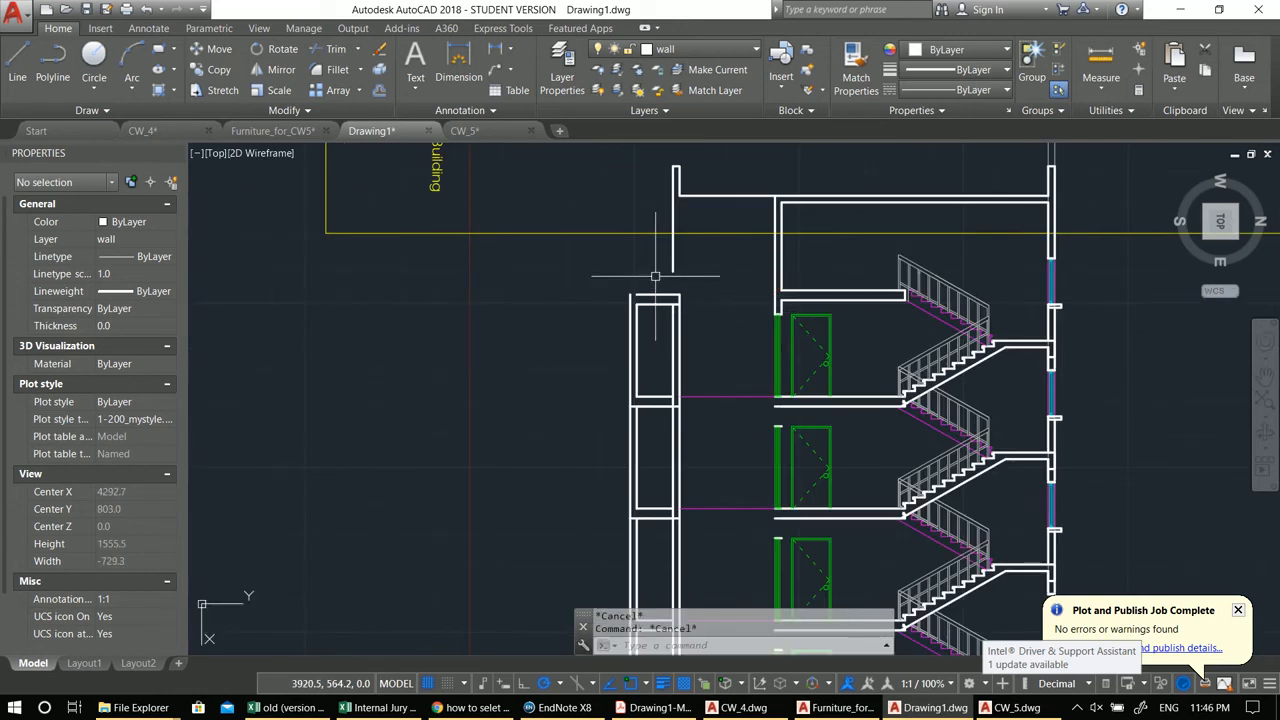
pyautogui.scroll(2, 660, 277)
pyautogui.moveTo(665, 212); pyautogui.dragTo(786, 285, button='middle')
pyautogui.write('l')
pyautogui.press('Return')
pyautogui.press('Escape')
pyautogui.press('Escape')
pyautogui.press('Escape')
pyautogui.scroll(-2, 826, 277)
pyautogui.scroll(-2, 795, 328)
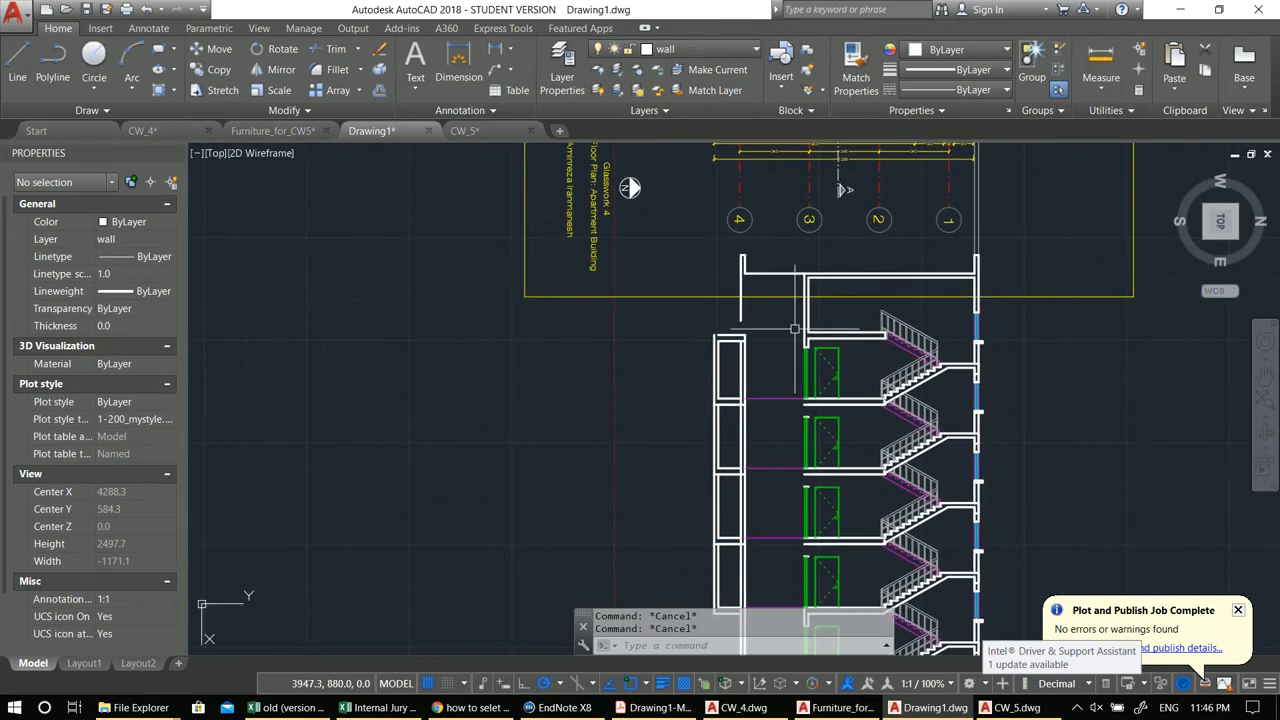
pyautogui.scroll(2, 789, 271)
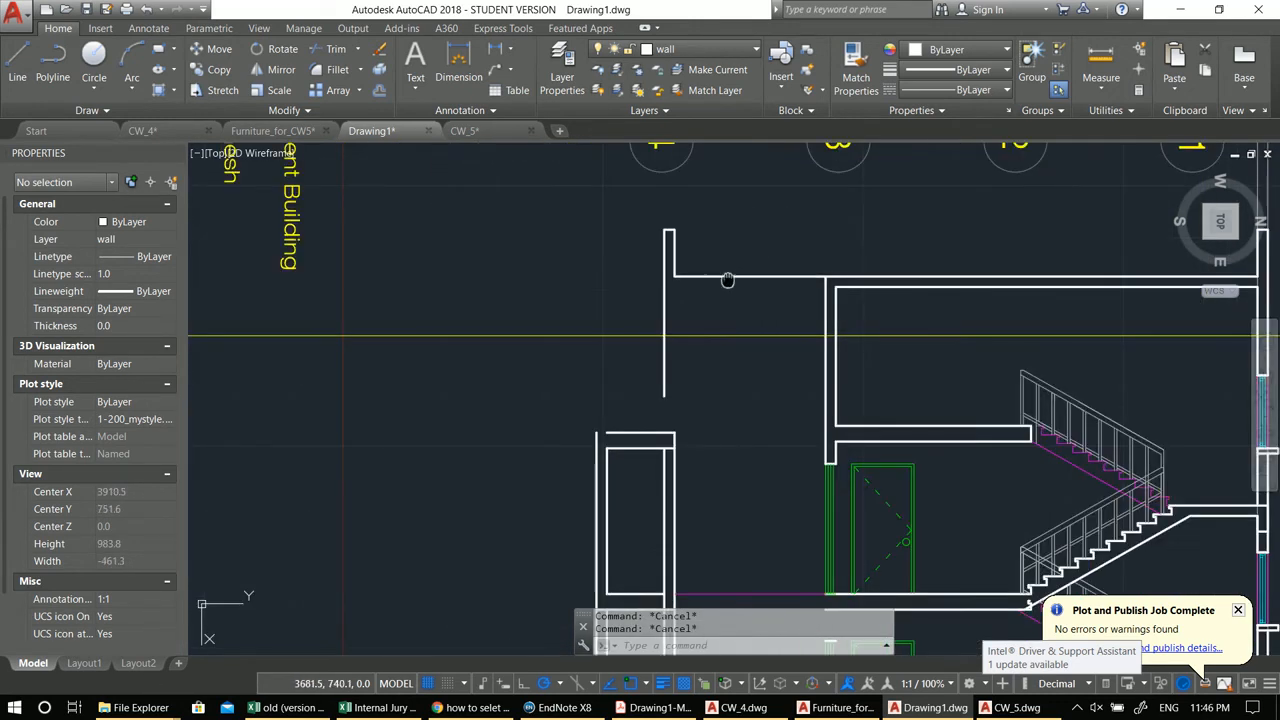
# Step: Explode the left upper wall polyline and stretch its vertical lines down to the wall below
pyautogui.moveTo(727, 280); pyautogui.dragTo(835, 233, button='middle')
pyautogui.click(838, 230)
pyautogui.write('x')
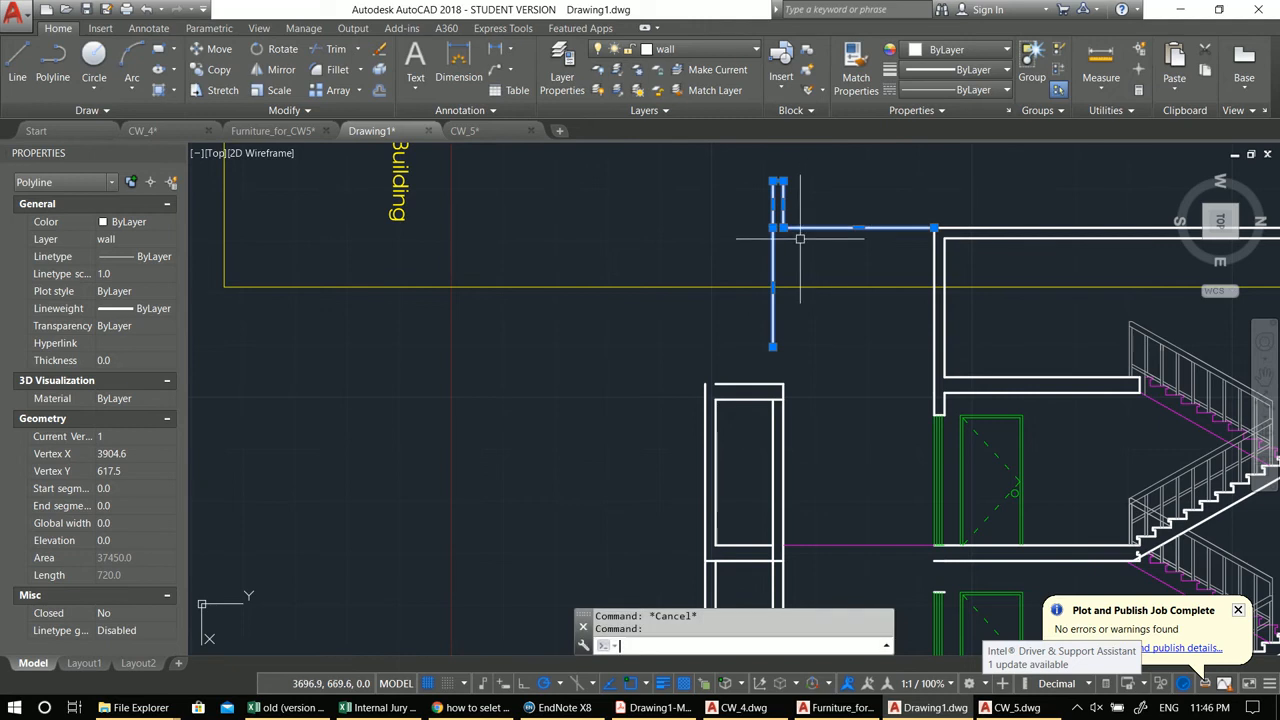
pyautogui.press('Return')
pyautogui.click(780, 198)
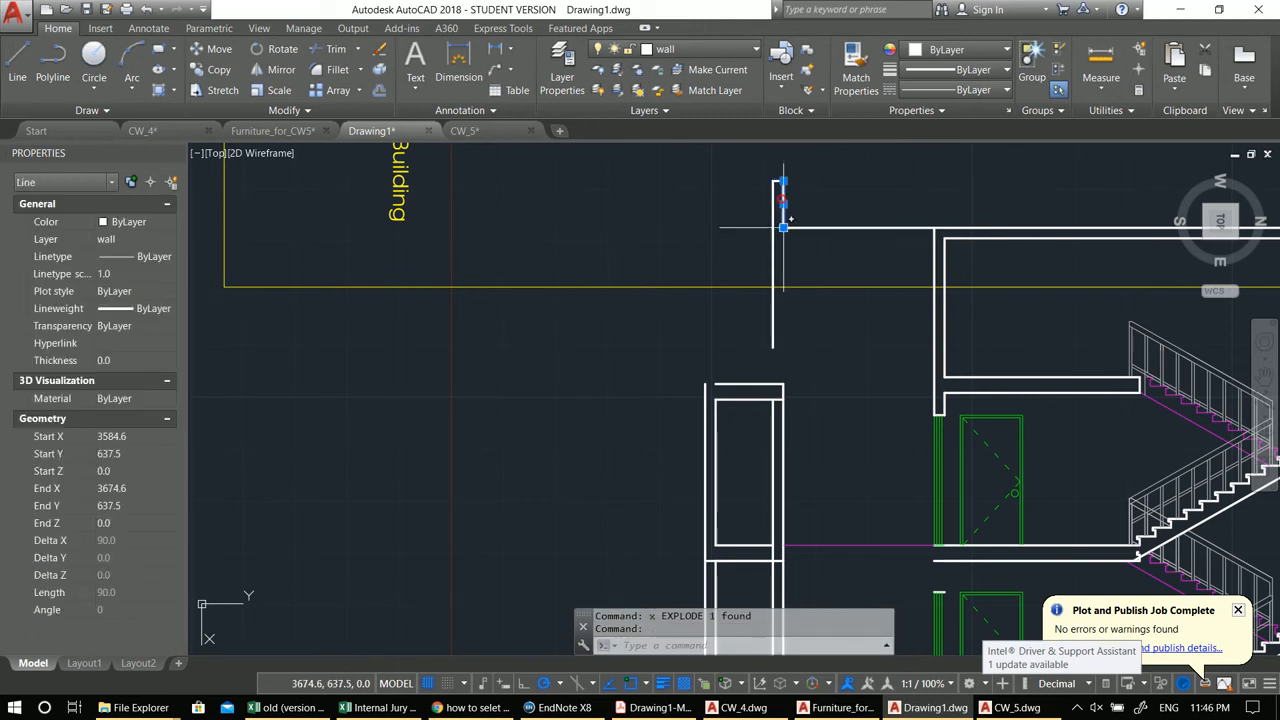
pyautogui.click(783, 182)
pyautogui.click(771, 346)
pyautogui.click(772, 346)
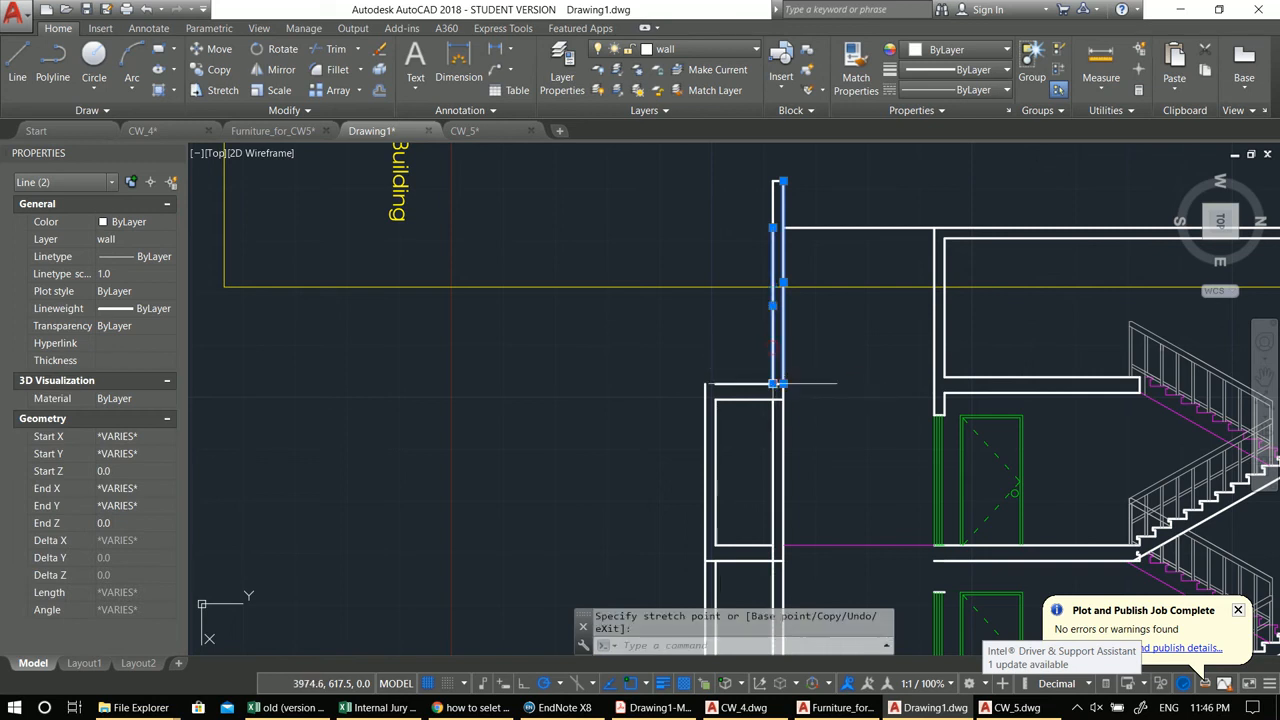
pyautogui.press('Escape')
pyautogui.press('Escape')
# Step: Draw a polyline parapet up from the left outer wall with a 2-unit top return
pyautogui.moveTo(701, 344); pyautogui.dragTo(721, 344, button='middle')
pyautogui.write('pl')
pyautogui.press('Return')
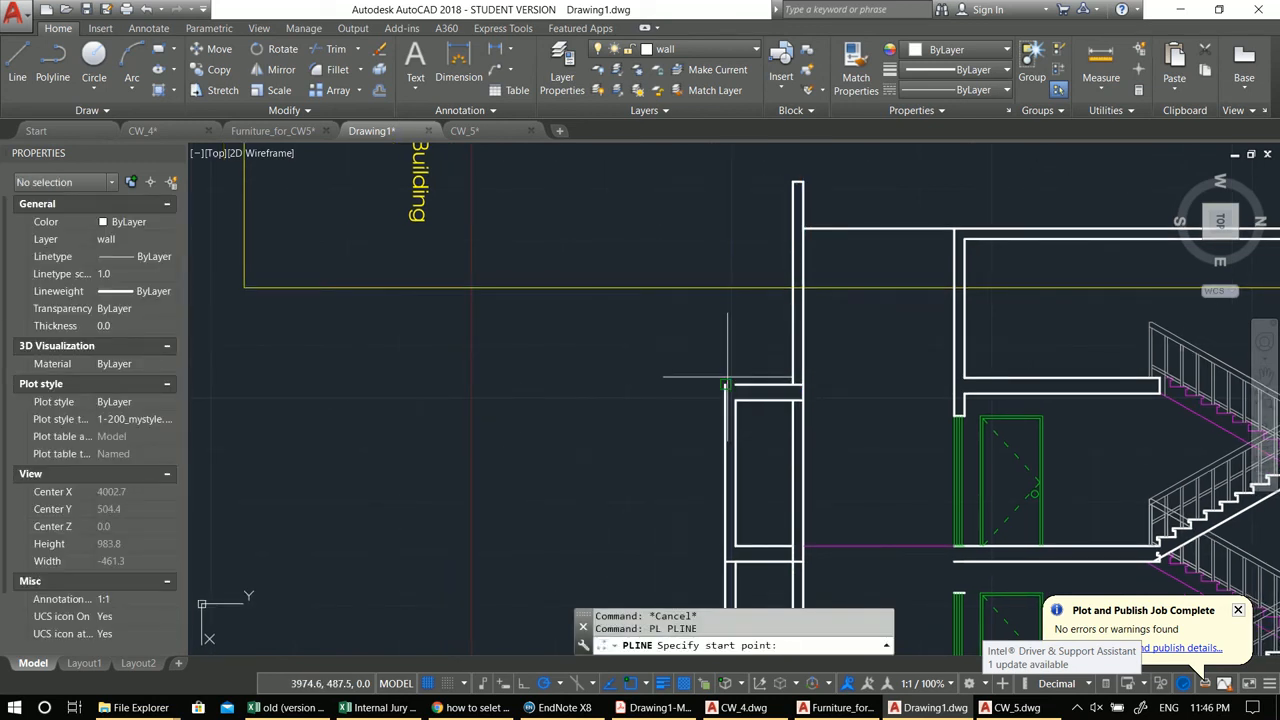
pyautogui.click(727, 385)
pyautogui.click(725, 317)
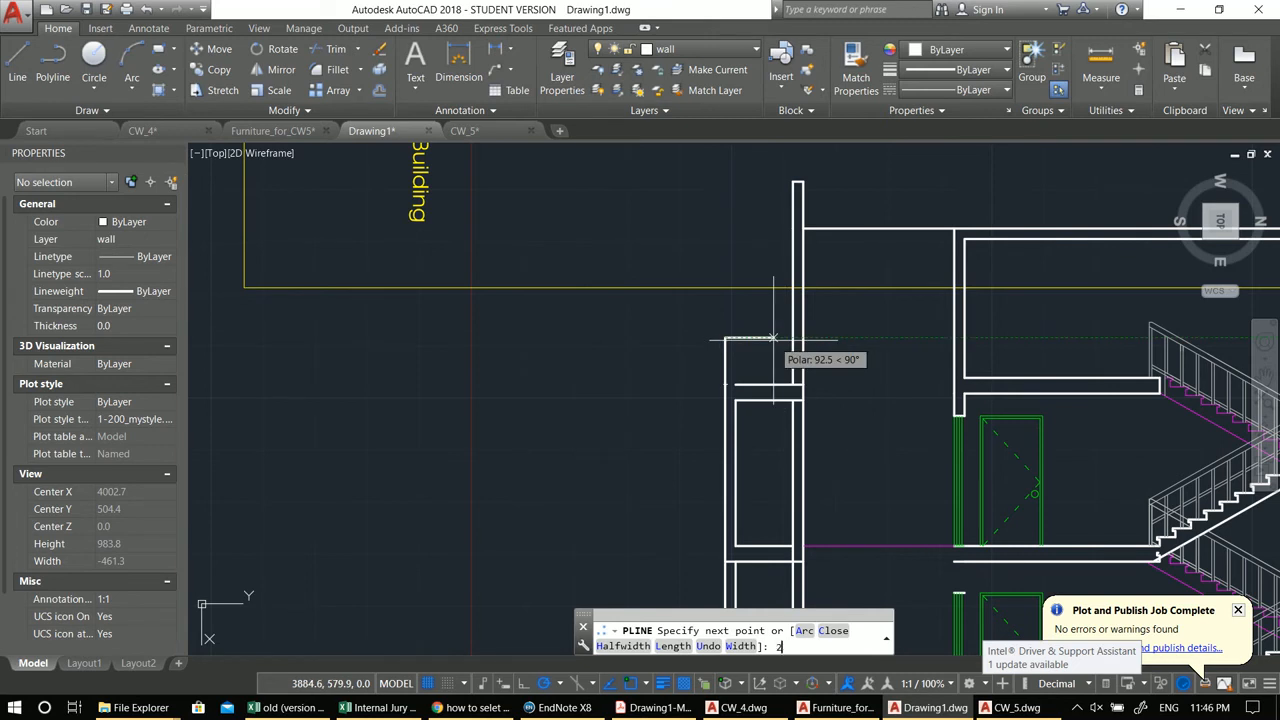
pyautogui.write('2')
pyautogui.press('Return')
pyautogui.scroll(-2, 733, 386)
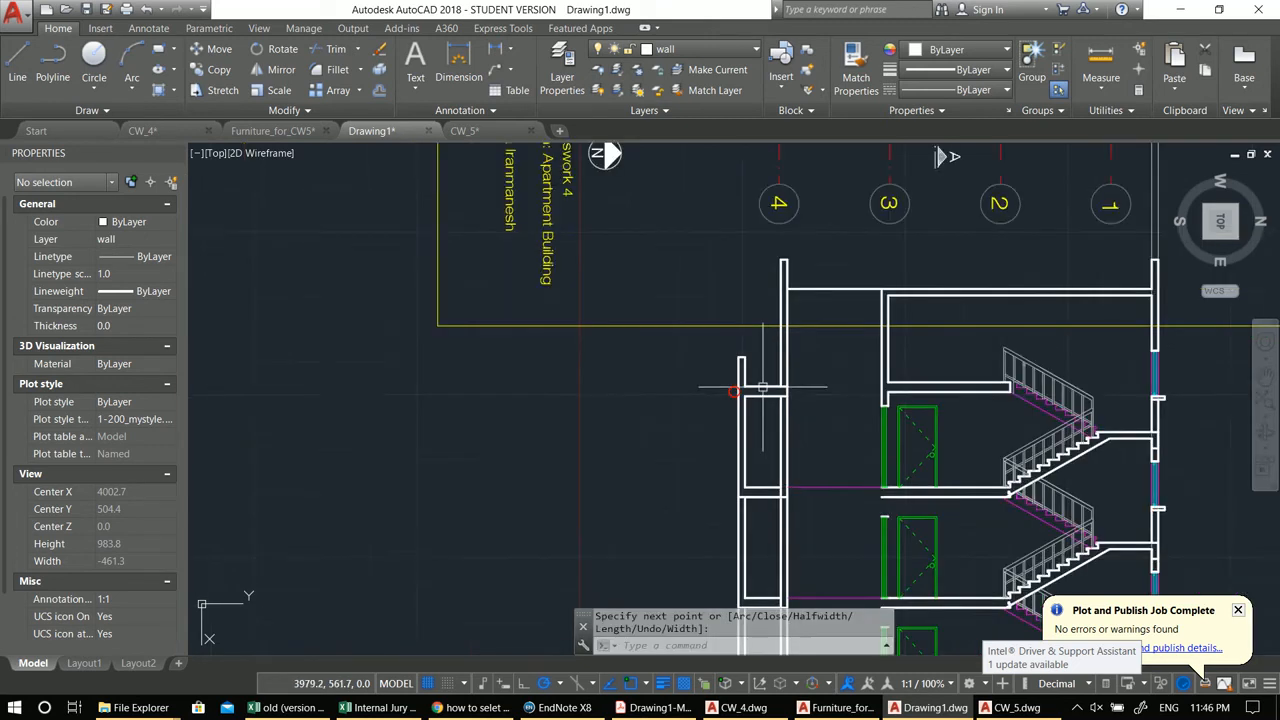
pyautogui.press('Return')
# Step: Draw a horizontal line from the parapet top across to the inner wall
pyautogui.write('l')
pyautogui.press('Return')
pyautogui.scroll(4, 716, 346)
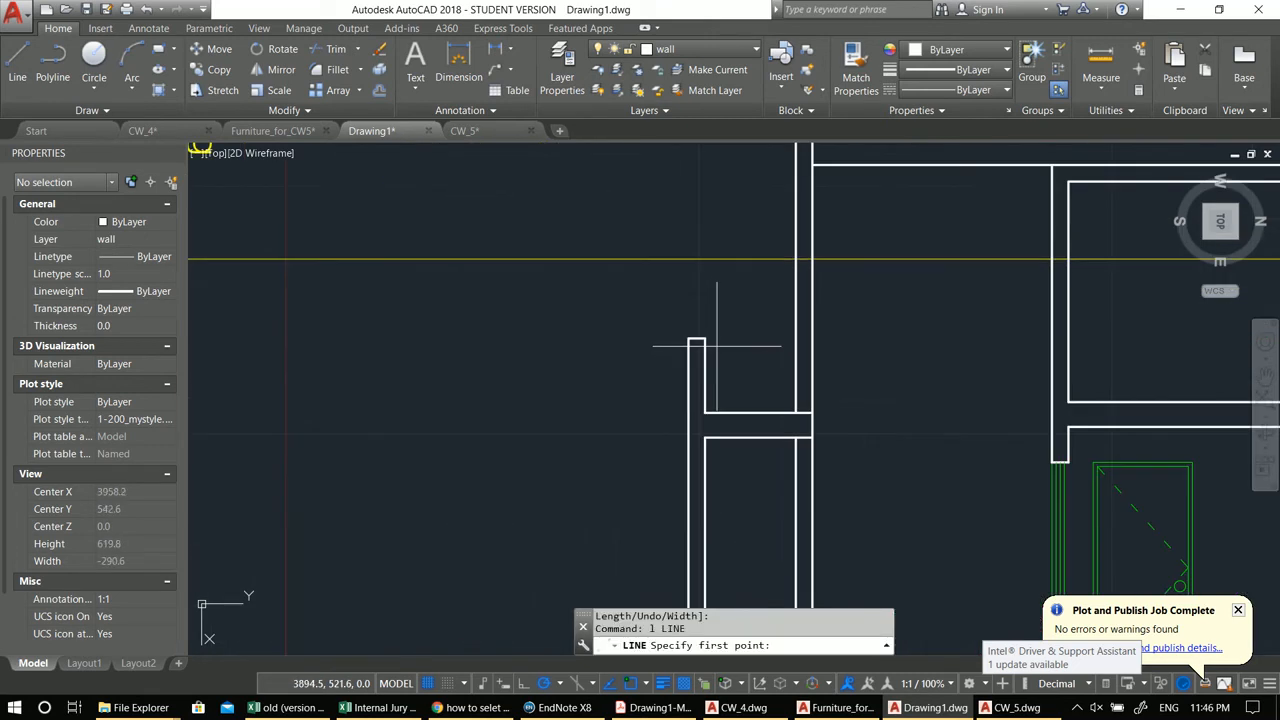
pyautogui.click(705, 338)
pyautogui.click(796, 338)
# Step: Match the new parapet line's properties to the magenta floor-level line
pyautogui.press('Return')
pyautogui.moveTo(726, 377); pyautogui.dragTo(737, 323, button='middle')
pyautogui.press('Escape')
pyautogui.press('Escape')
pyautogui.write('ma')
pyautogui.press('Return')
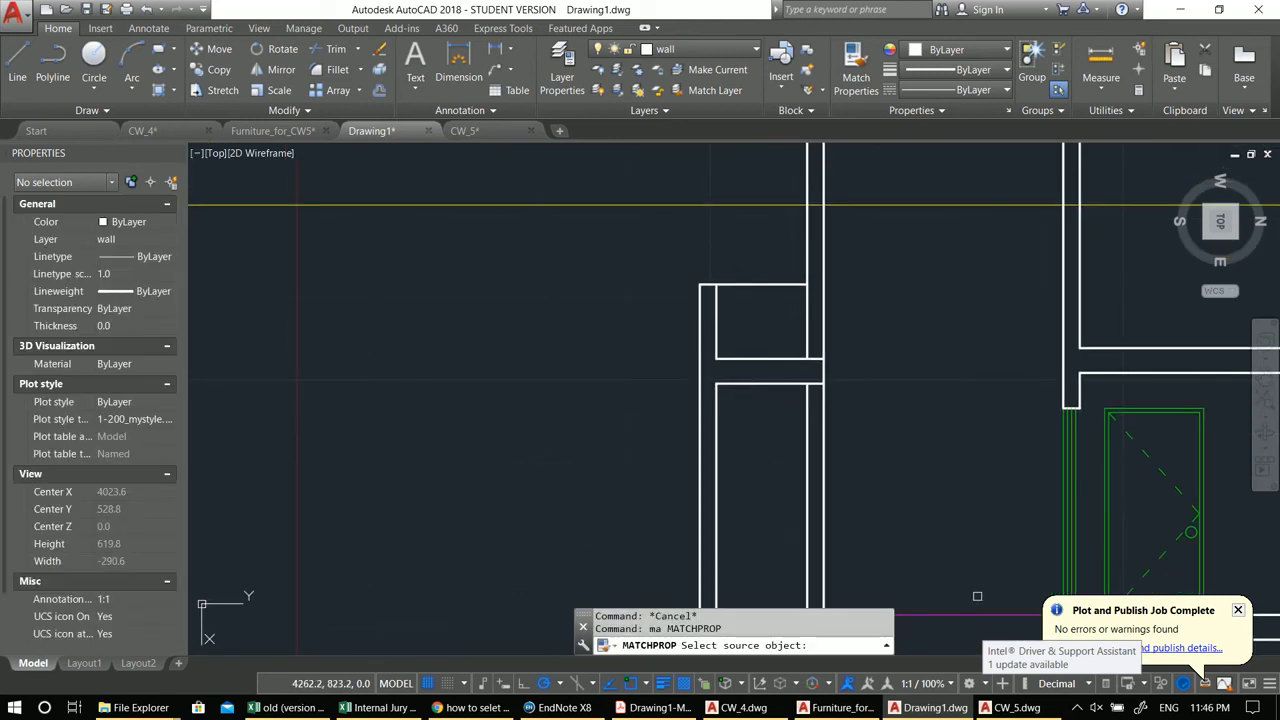
pyautogui.click(954, 610)
pyautogui.click(747, 299)
pyautogui.click(734, 243)
pyautogui.scroll(-2, 750, 286)
pyautogui.moveTo(751, 288); pyautogui.dragTo(562, 251, button='middle')
pyautogui.press('Escape')
pyautogui.press('Escape')
# Step: Offset the magenta parapet line 30 units upward
pyautogui.scroll(4, 497, 241)
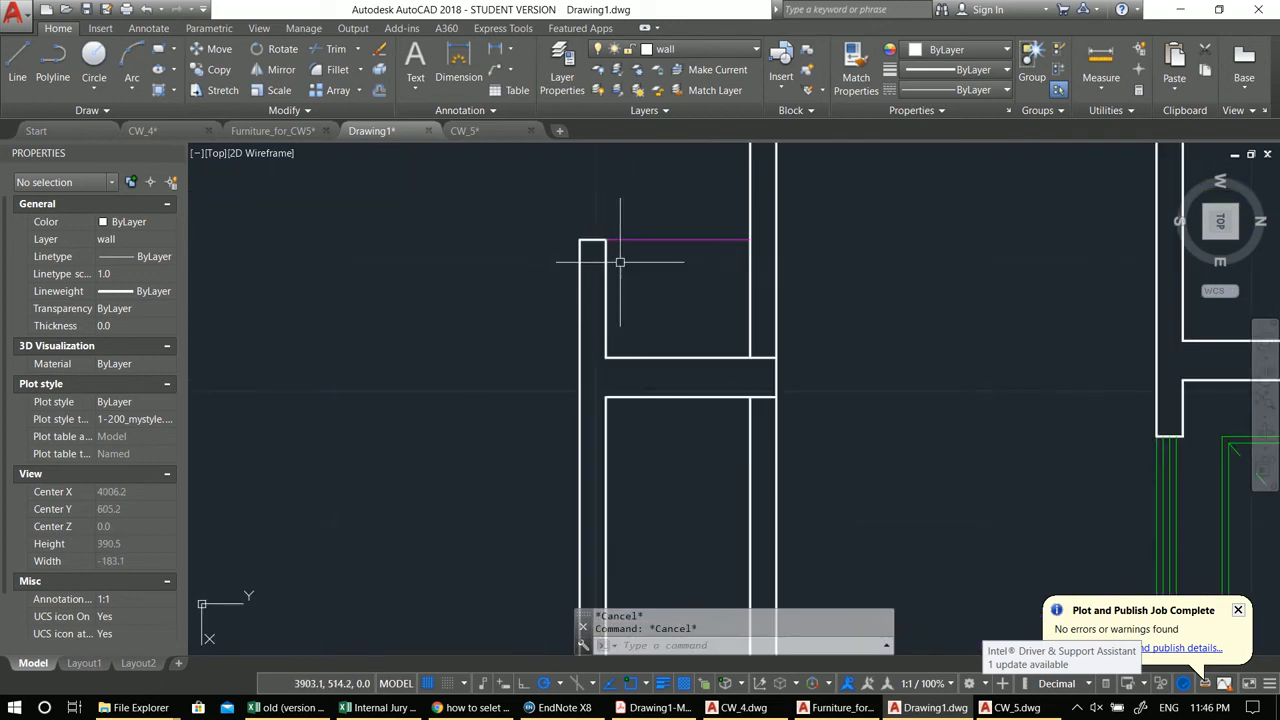
pyautogui.scroll(2, 590, 226)
pyautogui.moveTo(577, 248); pyautogui.dragTo(628, 295, button='middle')
pyautogui.write('o')
pyautogui.press('Return')
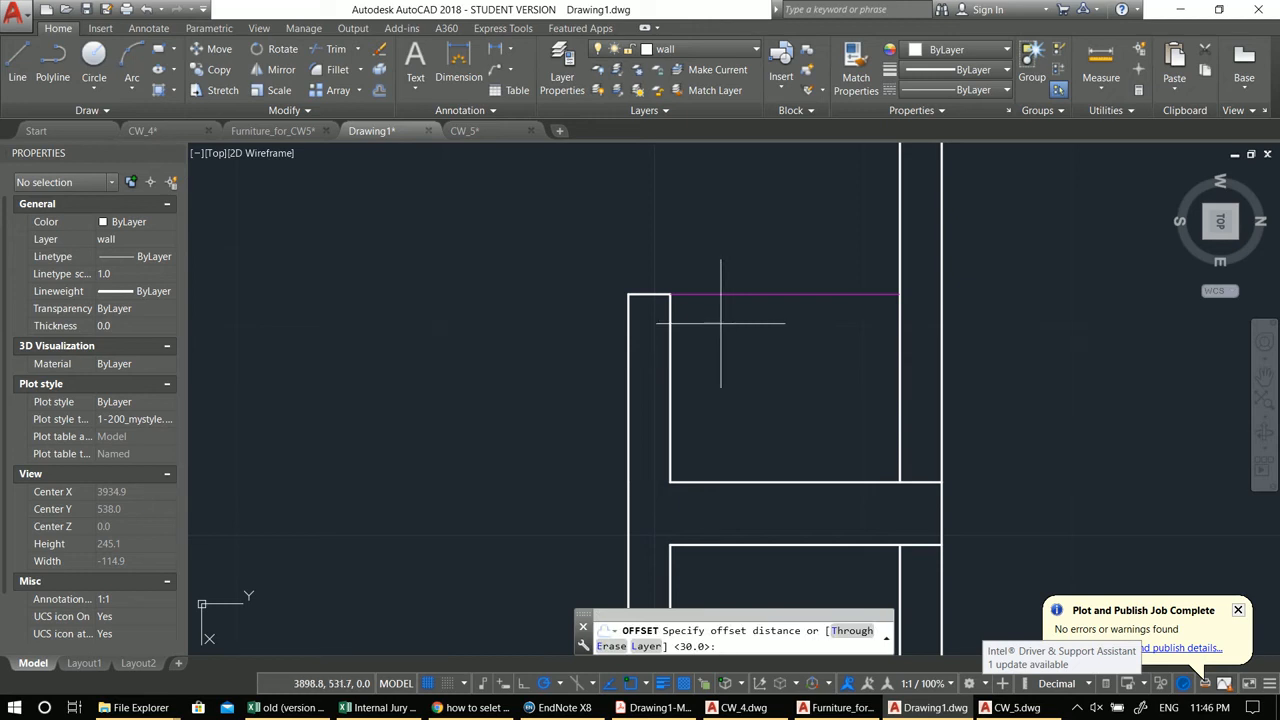
pyautogui.press('Return')
pyautogui.click(787, 297)
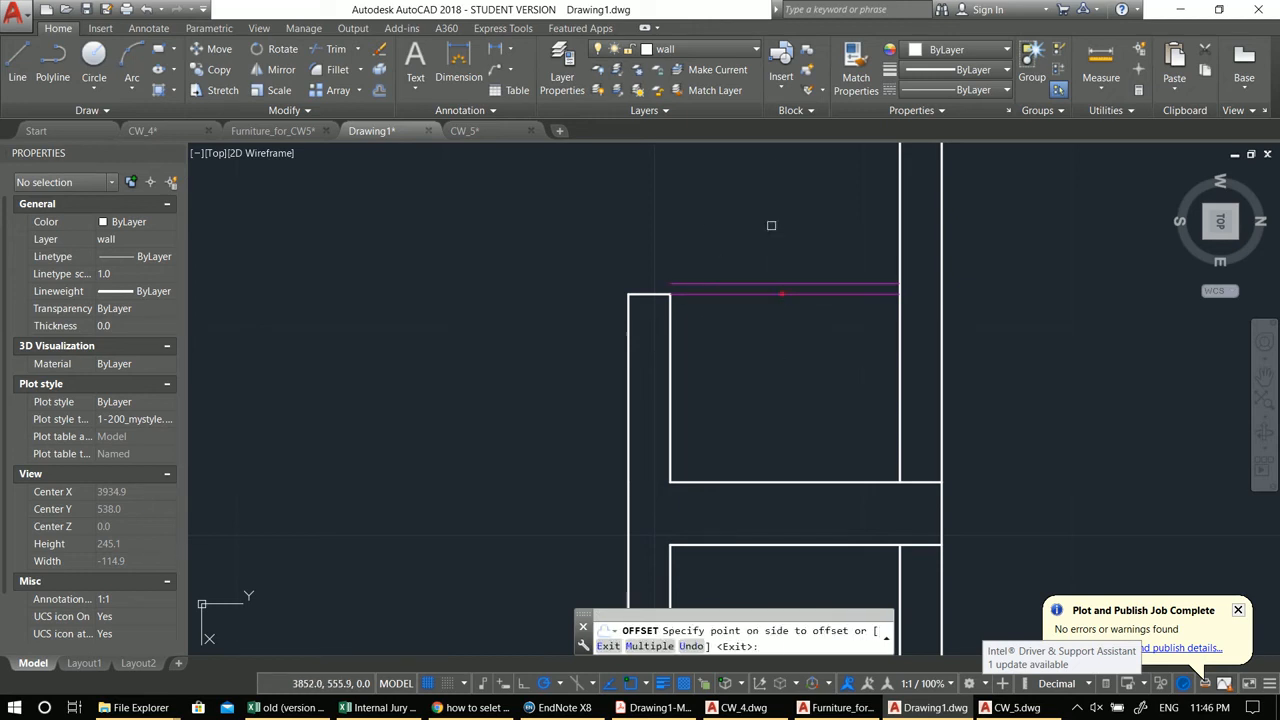
pyautogui.click(771, 226)
pyautogui.press('Escape')
pyautogui.press('Escape')
# Step: Draw a small rectangle capping the left parapet top and match the coping lines' properties to the magenta line
pyautogui.moveTo(649, 283); pyautogui.dragTo(683, 297, button='middle')
pyautogui.write('rec')
pyautogui.press('Return')
pyautogui.click(703, 297)
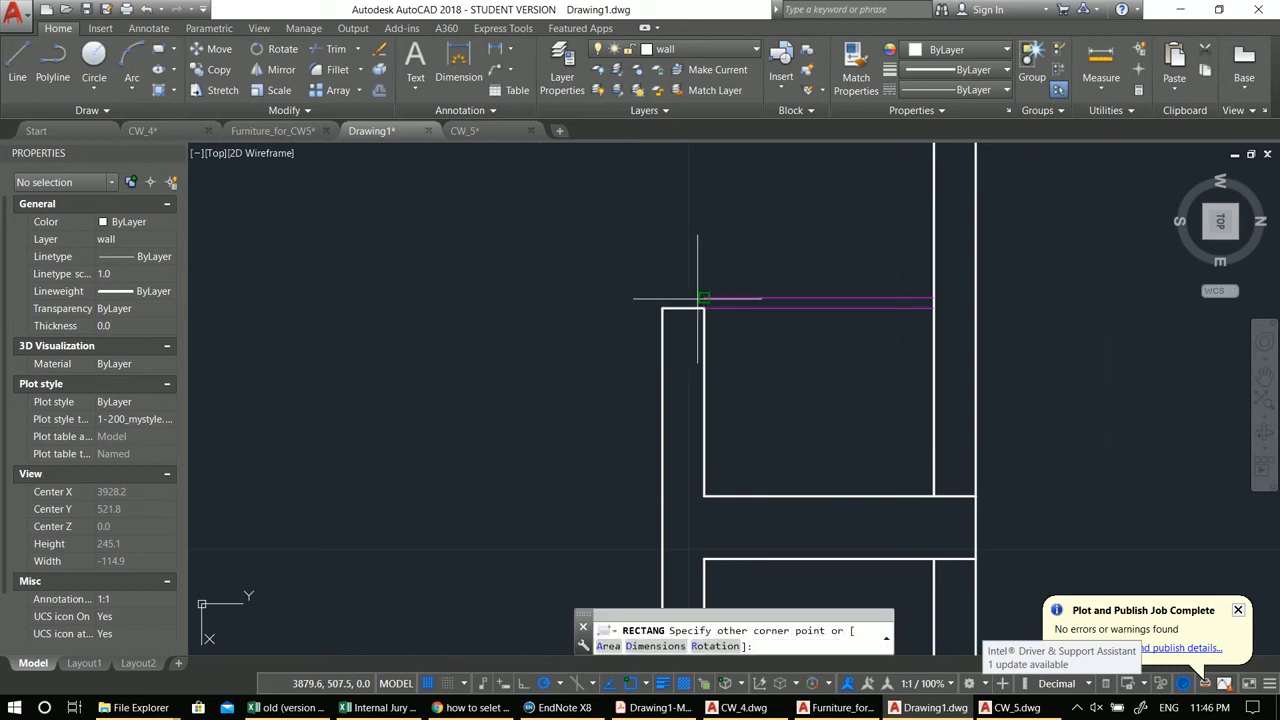
pyautogui.click(648, 307)
pyautogui.press('Escape')
pyautogui.write('ma')
pyautogui.press('Return')
pyautogui.click(749, 304)
pyautogui.click(751, 299)
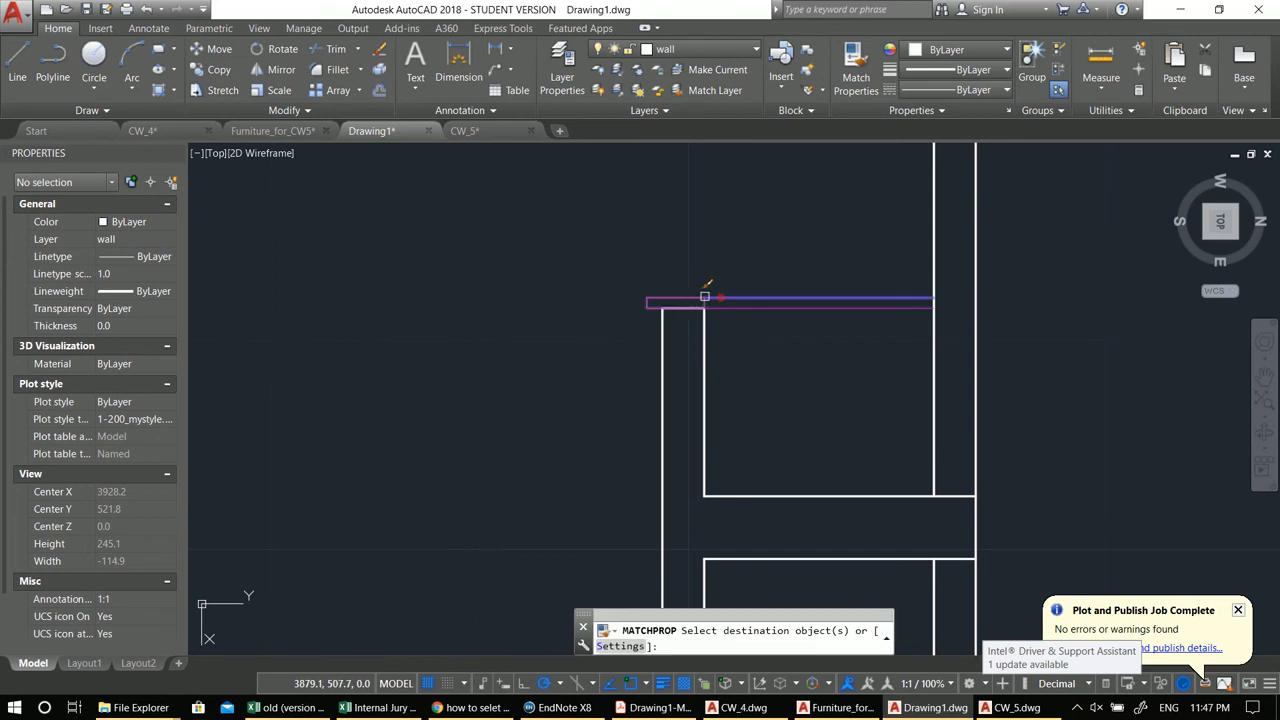
pyautogui.scroll(-6, 820, 371)
pyautogui.press('Escape')
pyautogui.press('Escape')
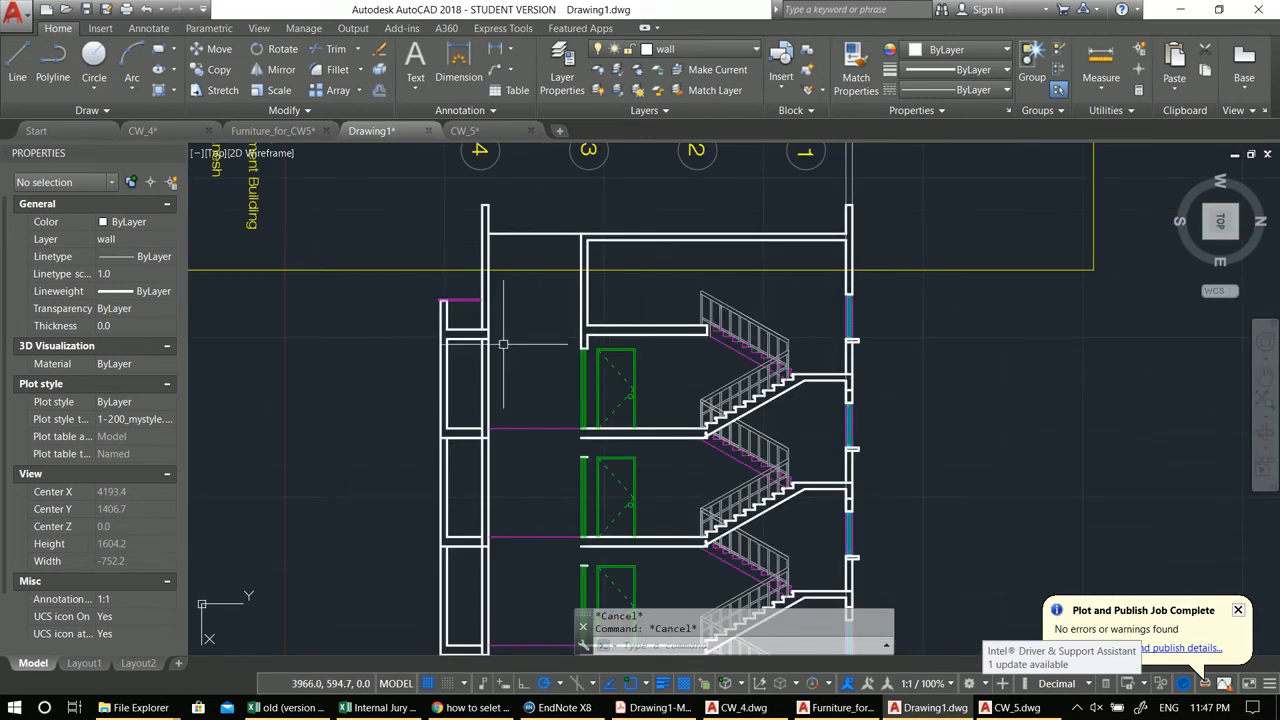
pyautogui.moveTo(661, 307); pyautogui.dragTo(640, 350, button='middle')
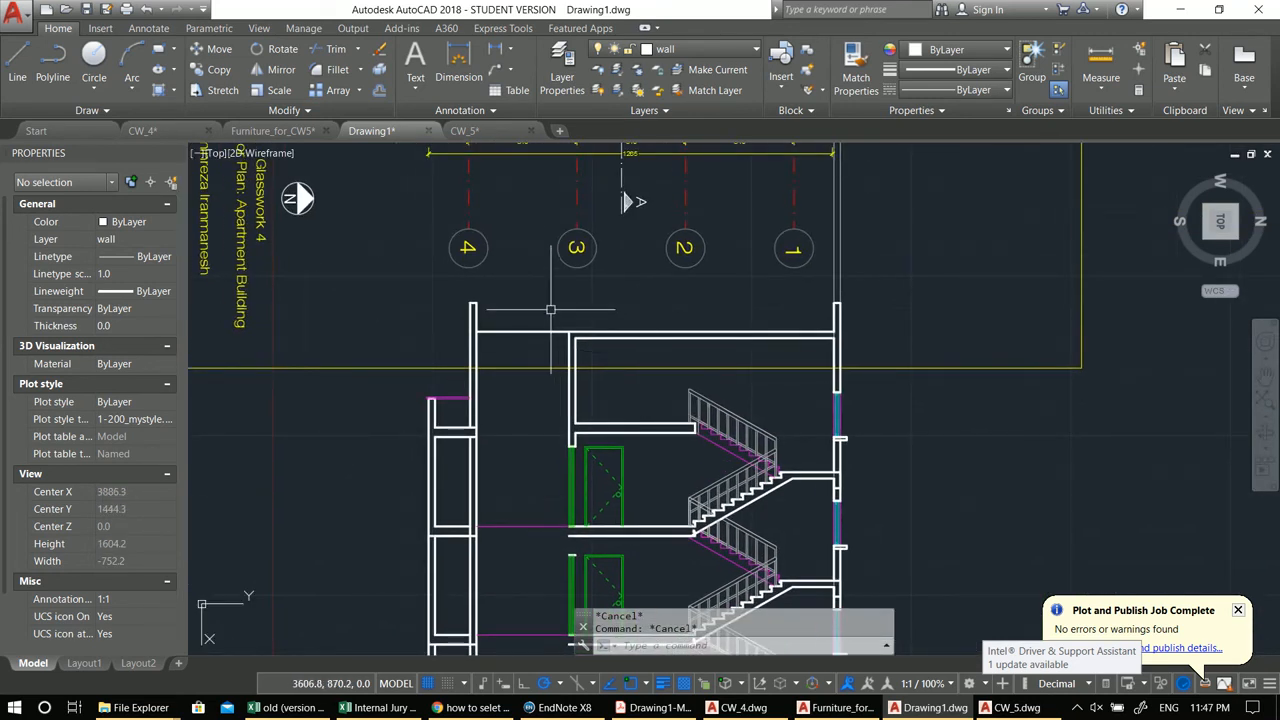
pyautogui.write('l')
pyautogui.press('Return')
pyautogui.click(478, 303)
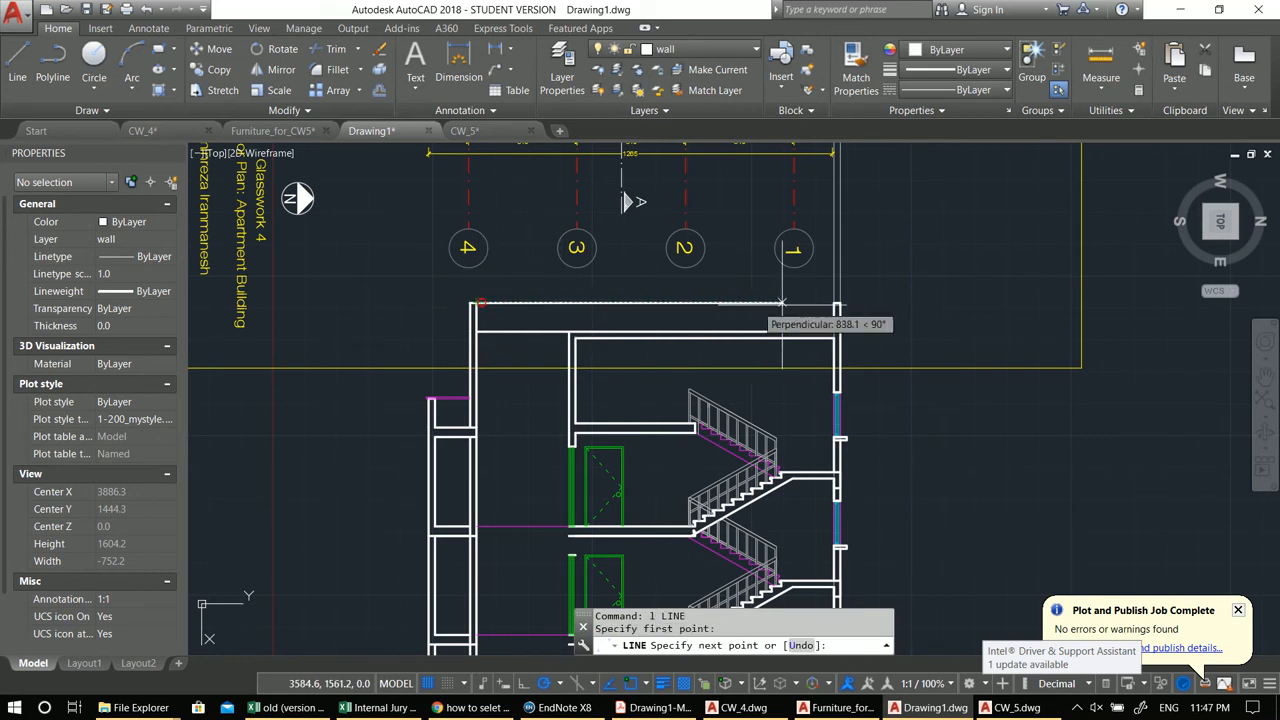
pyautogui.press('Escape')
# Step: Draw a polyline parapet 90 units up from the inner stair-core wall top with a 20-unit top return
pyautogui.moveTo(648, 302); pyautogui.dragTo(678, 310, button='middle')
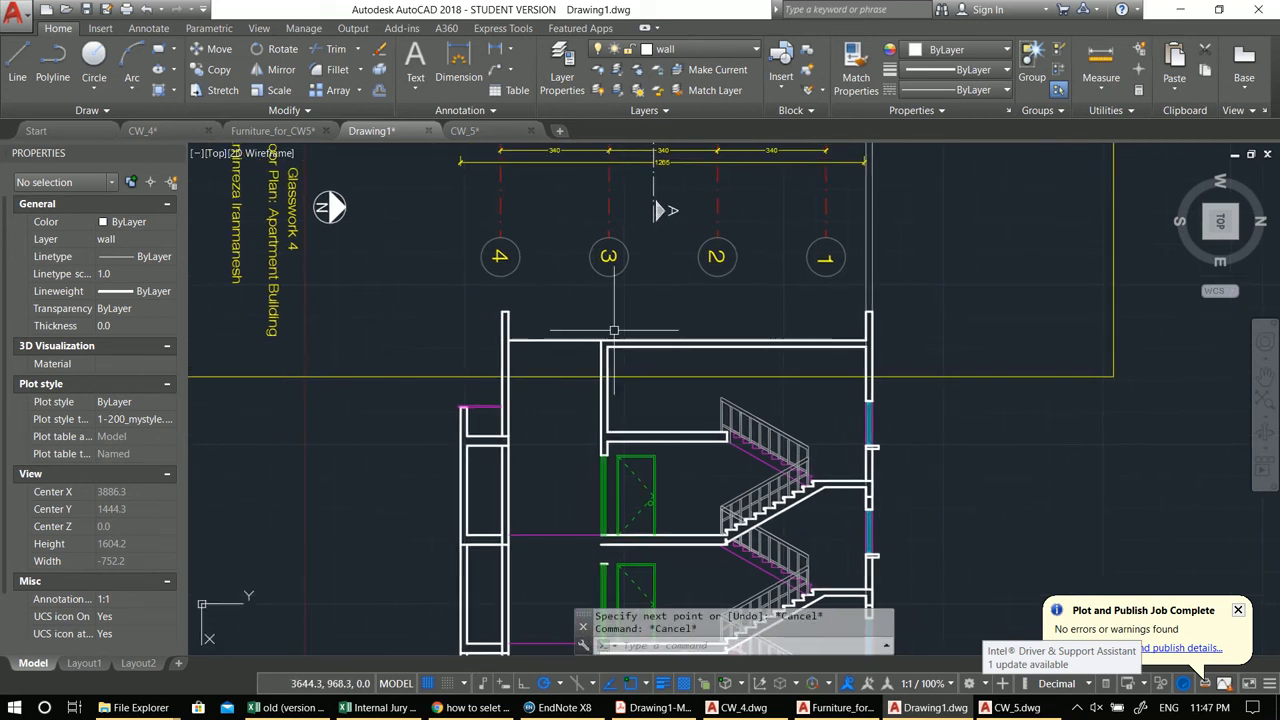
pyautogui.write('pl')
pyautogui.press('Return')
pyautogui.scroll(2, 612, 325)
pyautogui.click(594, 348)
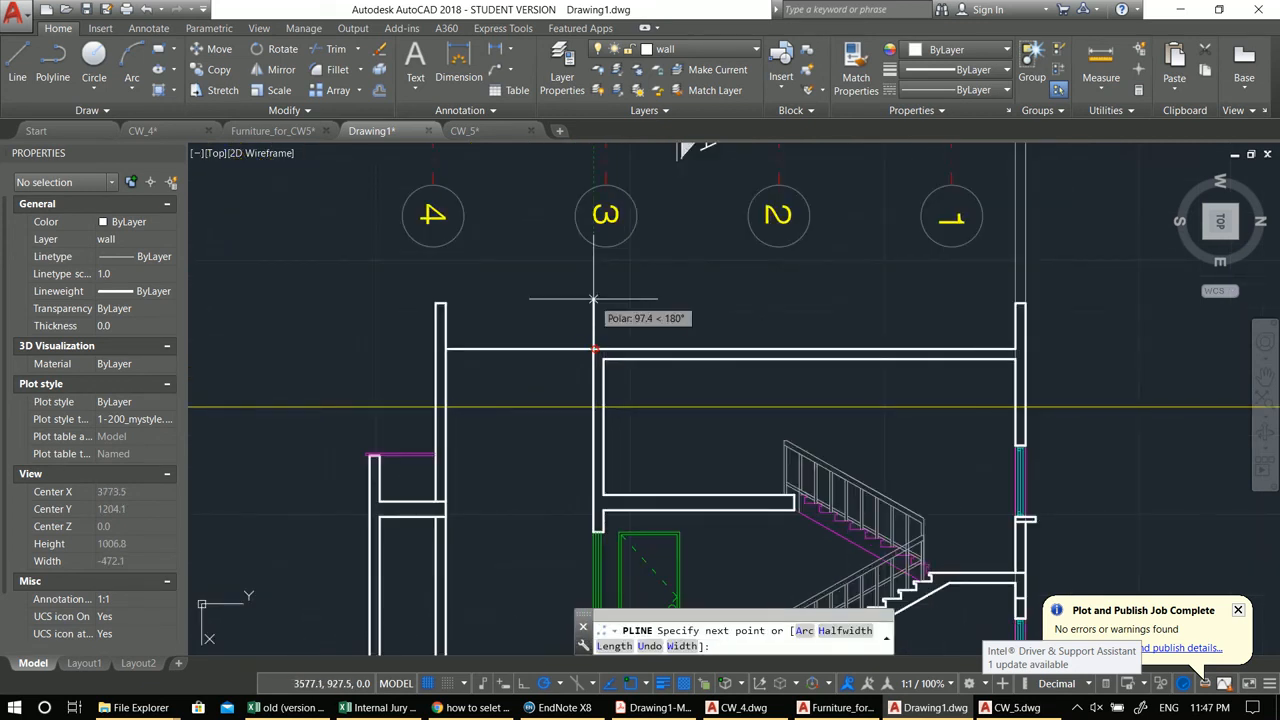
pyautogui.write('90')
pyautogui.press('Return')
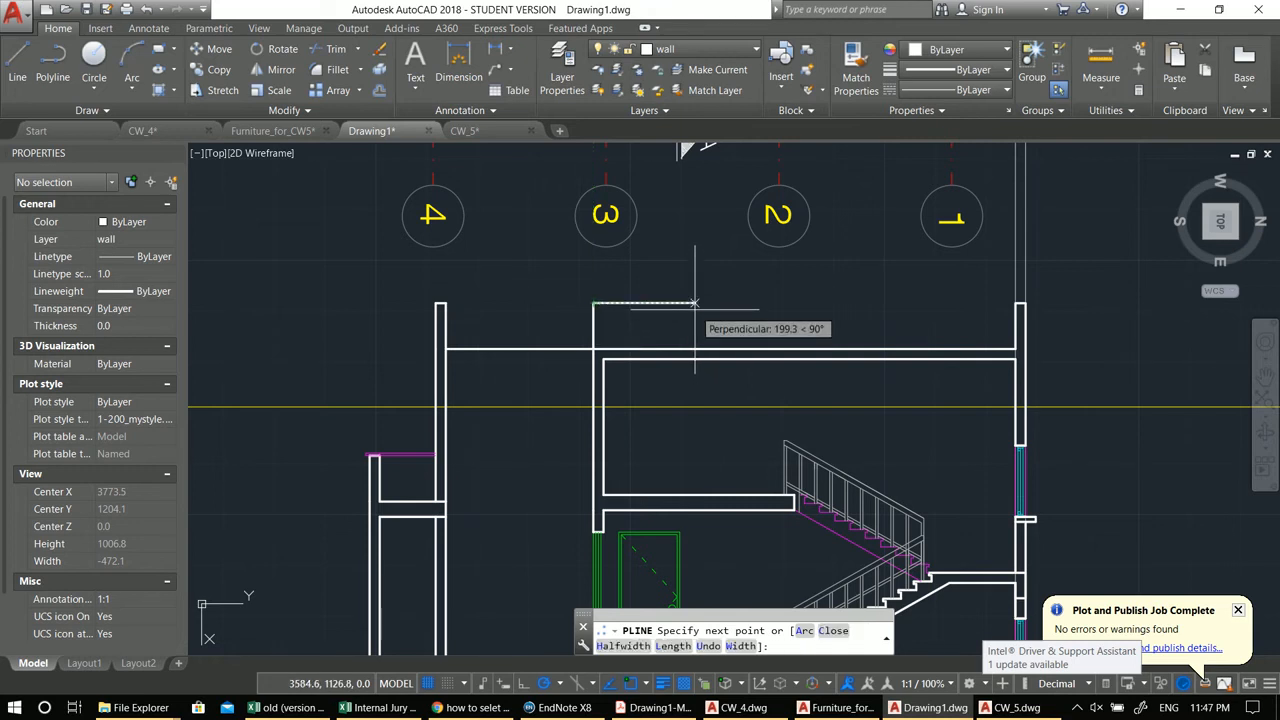
pyautogui.write('20')
pyautogui.press('Return')
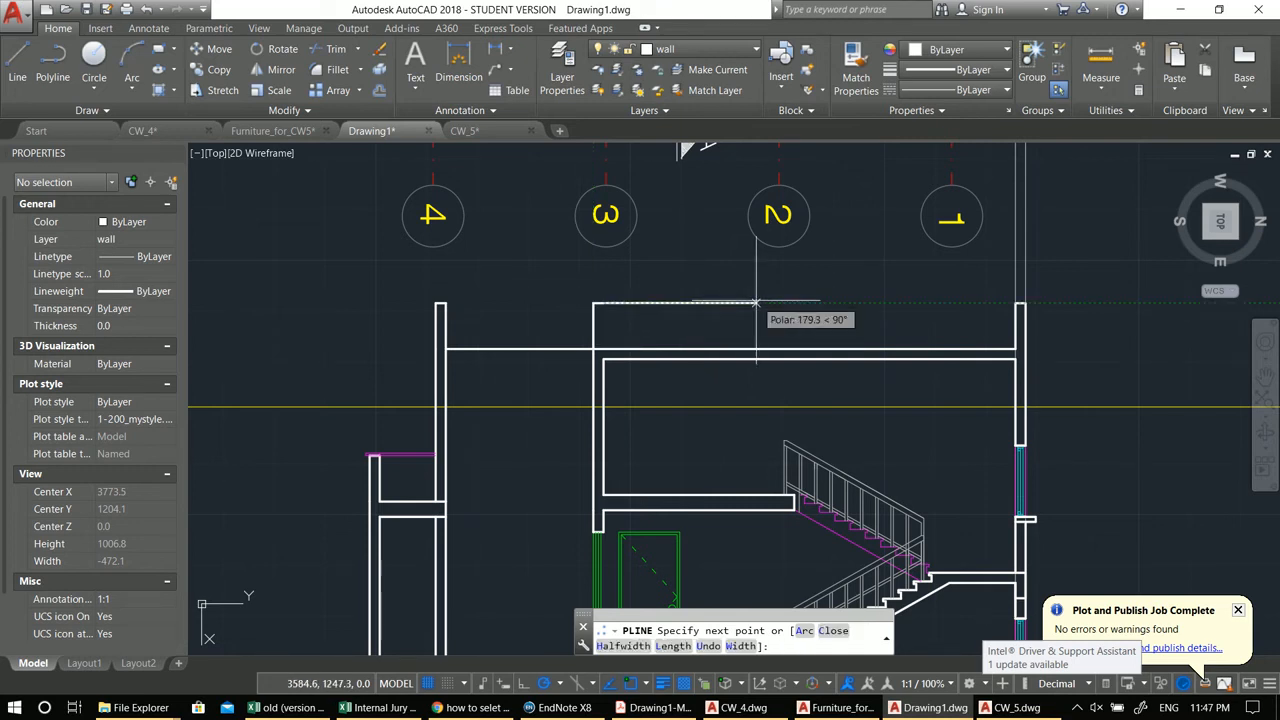
pyautogui.press('Escape')
# Step: Move the roof slab line over the left bay 50 units up
pyautogui.click(543, 348)
pyautogui.moveTo(543, 355); pyautogui.dragTo(540, 349, button='middle')
pyautogui.write('m')
pyautogui.press('Return')
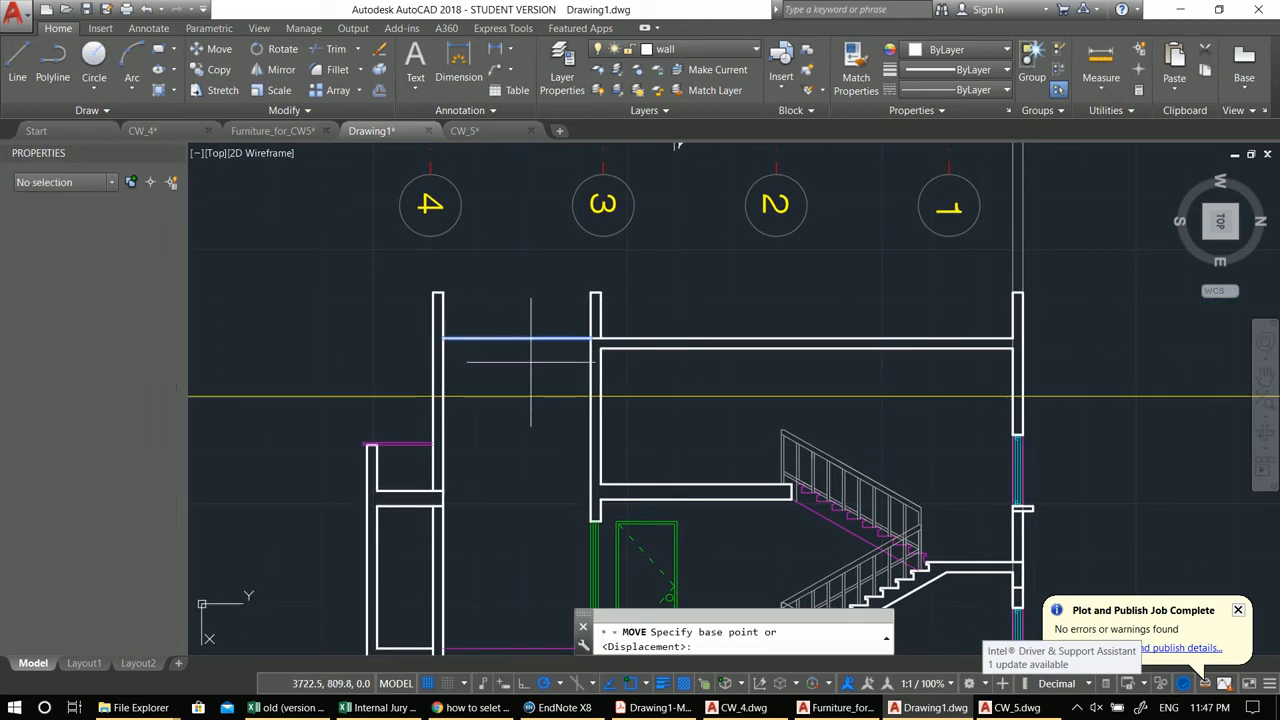
pyautogui.click(538, 350)
pyautogui.write('50')
pyautogui.press('Return')
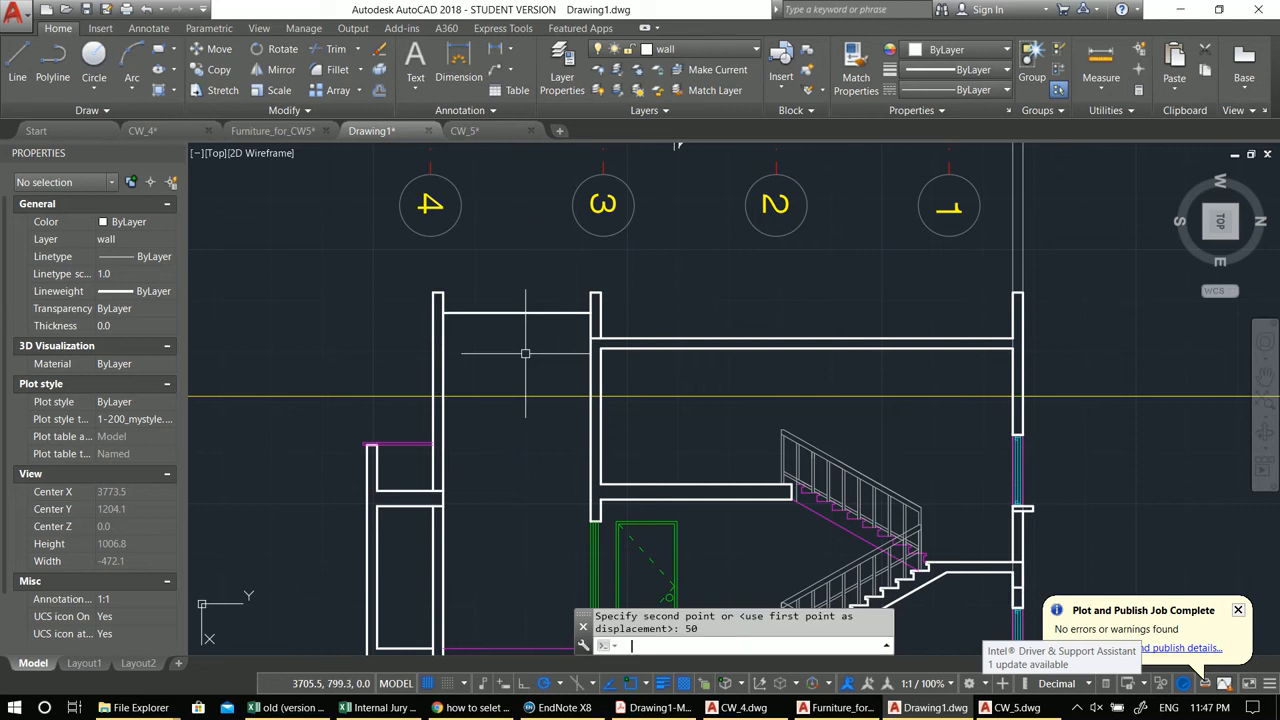
pyautogui.write('o')
pyautogui.press('Return')
pyautogui.press('Return')
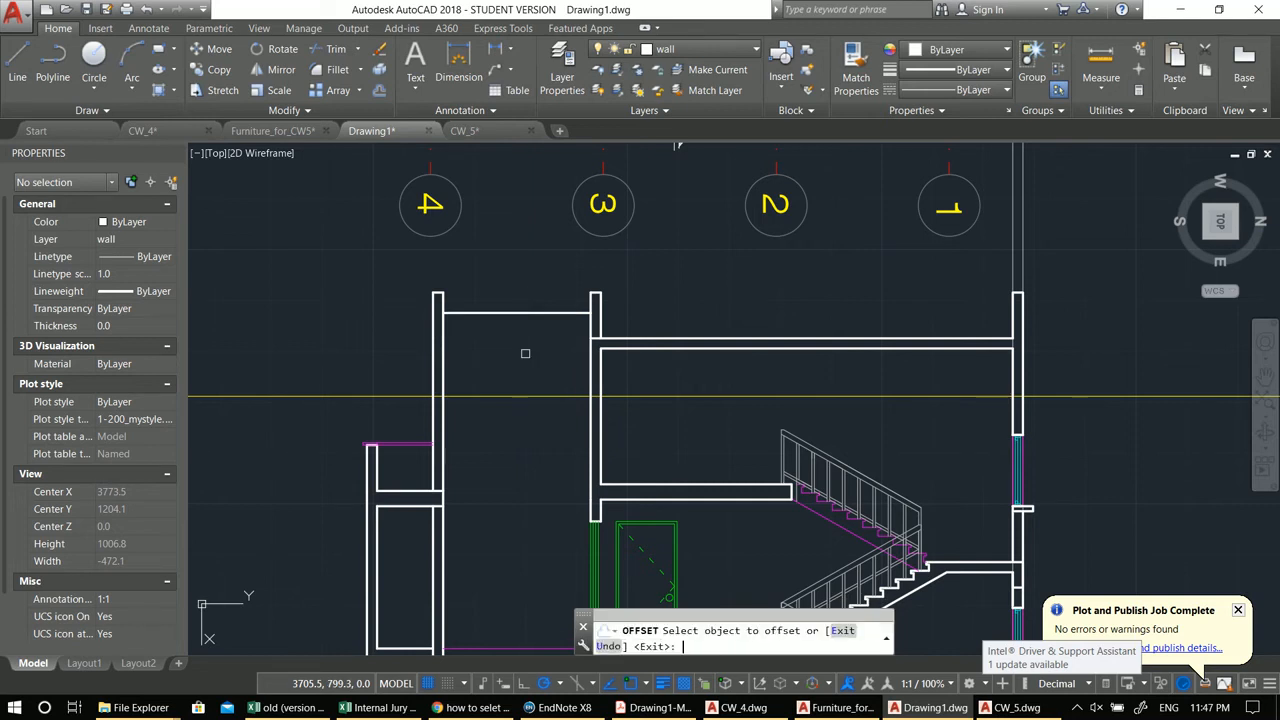
pyautogui.click(548, 313)
pyautogui.press('Escape')
pyautogui.press('Escape')
# Step: Trim the overlapping wall lines at the roof-level slab and parapet junctions
pyautogui.scroll(4, 600, 353)
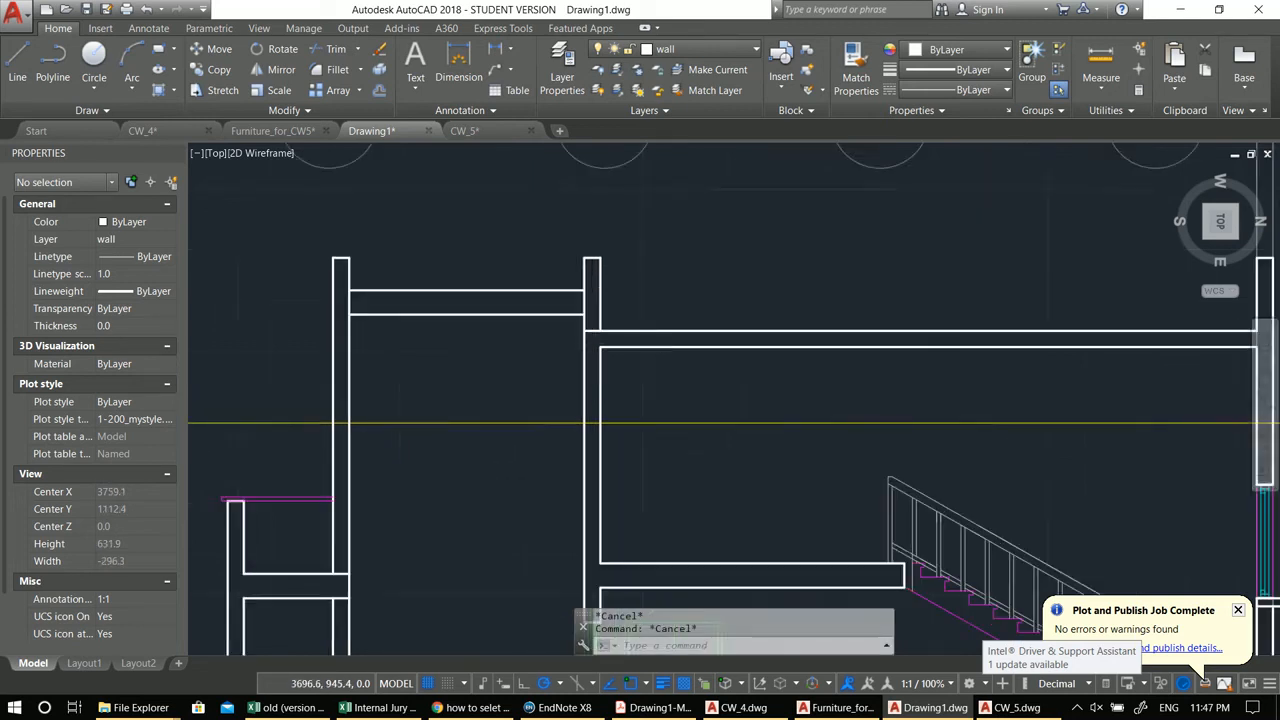
pyautogui.write('tr')
pyautogui.press('Return')
pyautogui.press('Return')
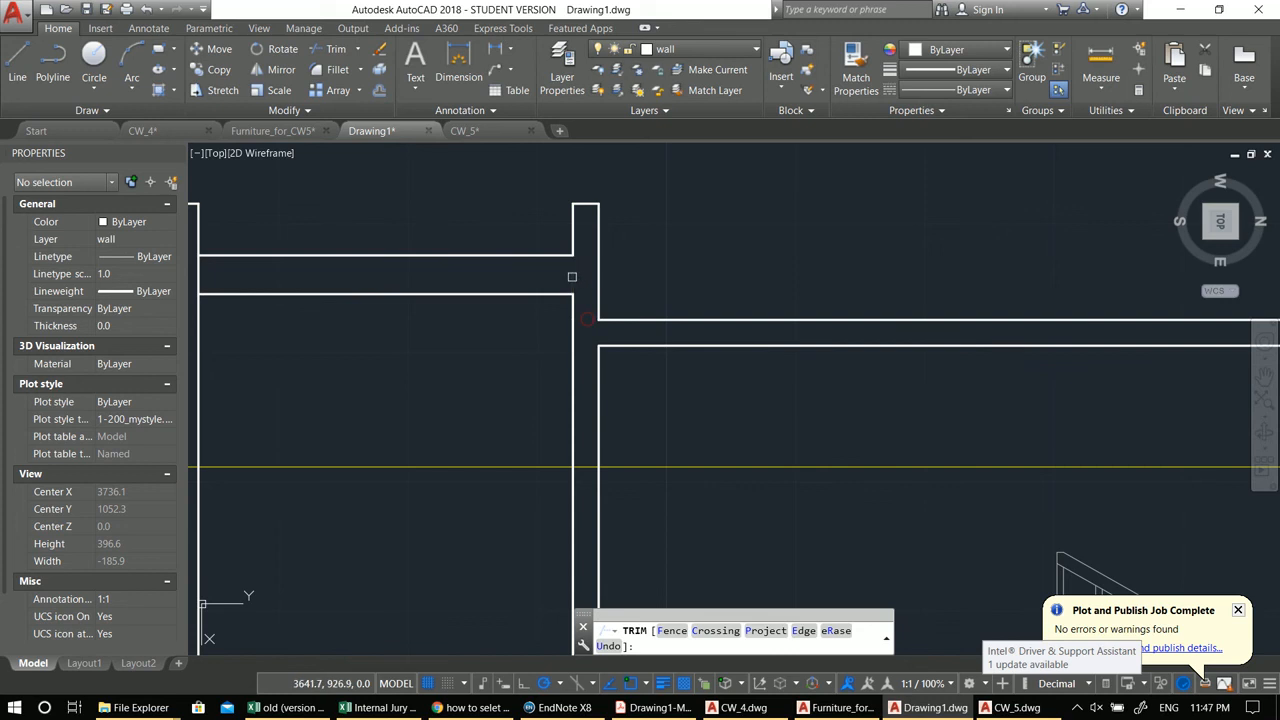
pyautogui.scroll(-6, 572, 277)
pyautogui.scroll(4, 466, 312)
pyautogui.click(438, 299)
pyautogui.scroll(-2, 478, 321)
pyautogui.moveTo(515, 358); pyautogui.dragTo(423, 340, button='middle')
pyautogui.moveTo(397, 467); pyautogui.dragTo(578, 380, button='middle')
pyautogui.scroll(2, 541, 378)
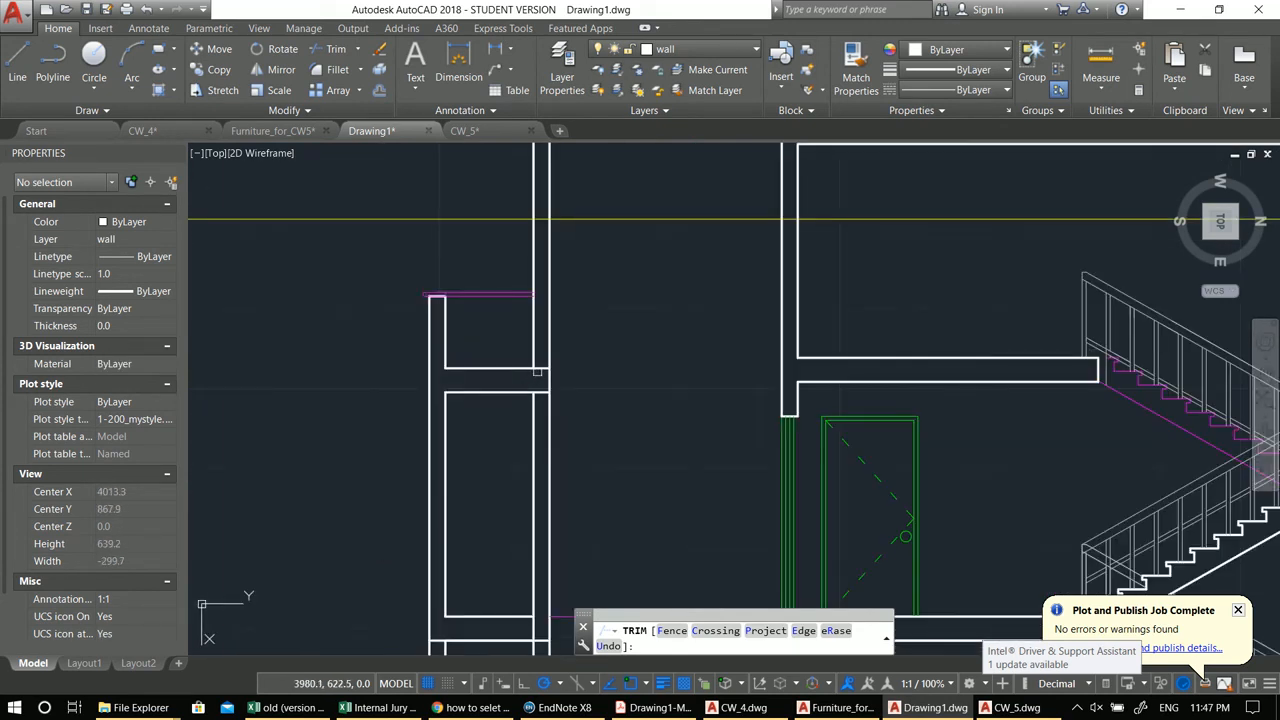
# Step: Trim the wall lines crossing the floor slabs along the left outer wall
pyautogui.click(540, 364)
pyautogui.click(543, 408)
pyautogui.moveTo(590, 467); pyautogui.dragTo(593, 196, button='middle')
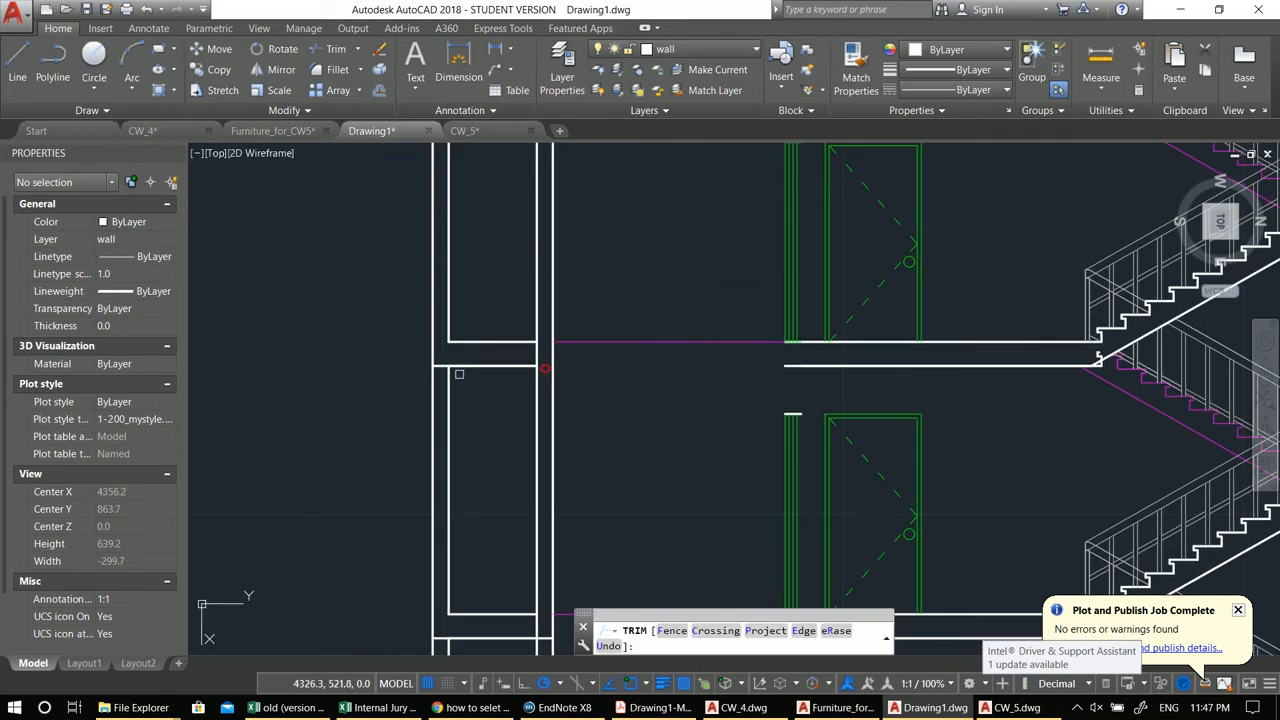
pyautogui.moveTo(499, 439); pyautogui.dragTo(567, 419, button='middle')
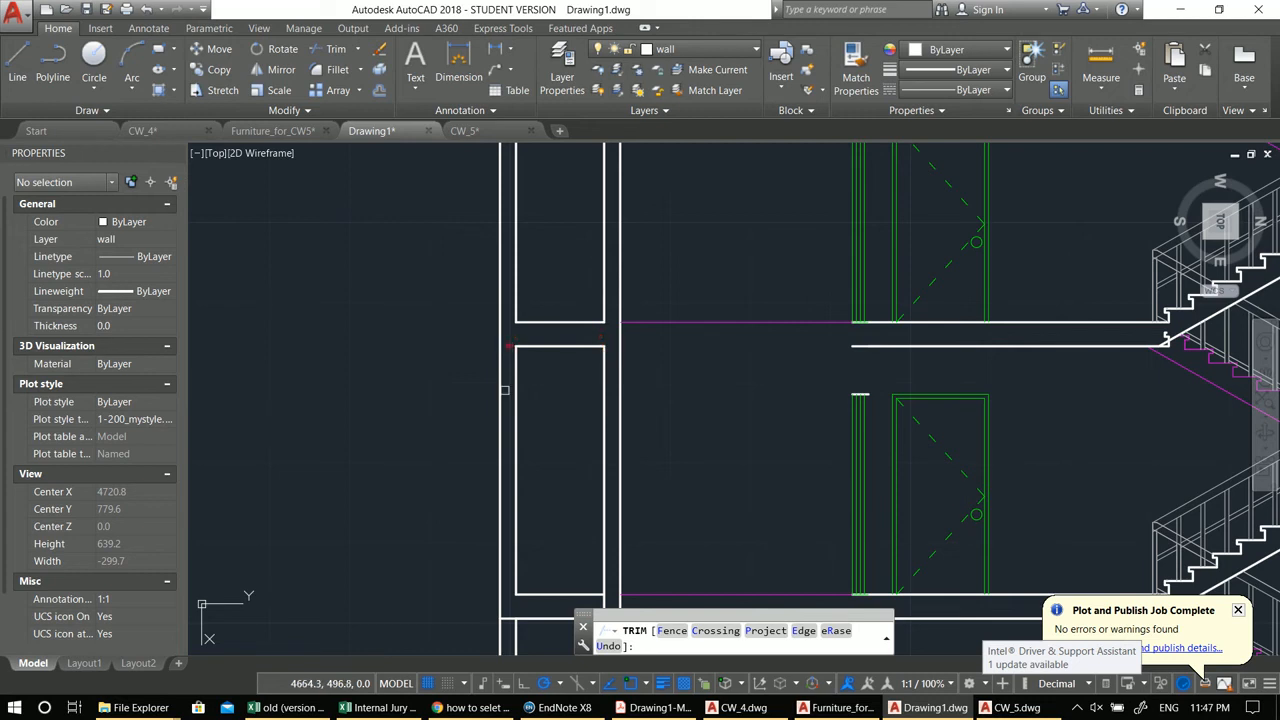
pyautogui.moveTo(512, 449); pyautogui.dragTo(528, 457, button='middle')
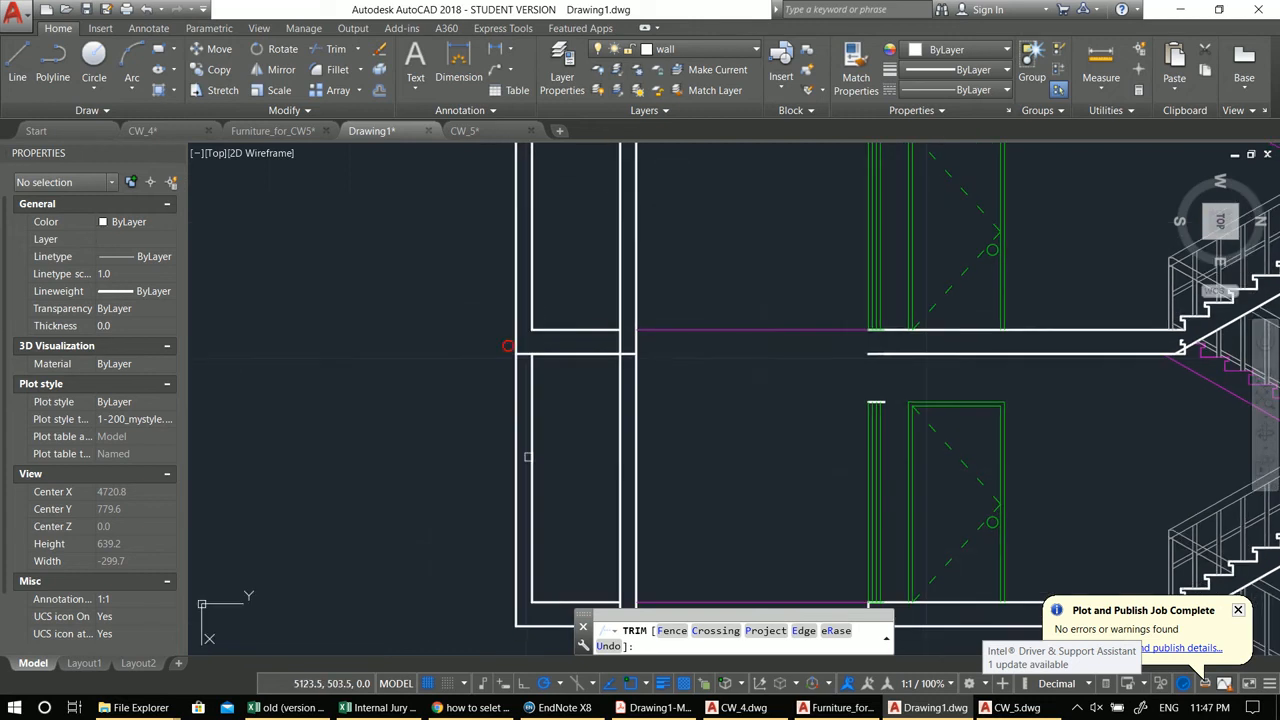
pyautogui.click(617, 340)
pyautogui.scroll(-2, 614, 376)
pyautogui.moveTo(614, 377); pyautogui.dragTo(626, 206, button='middle')
pyautogui.scroll(2, 633, 330)
pyautogui.scroll(-3, 625, 373)
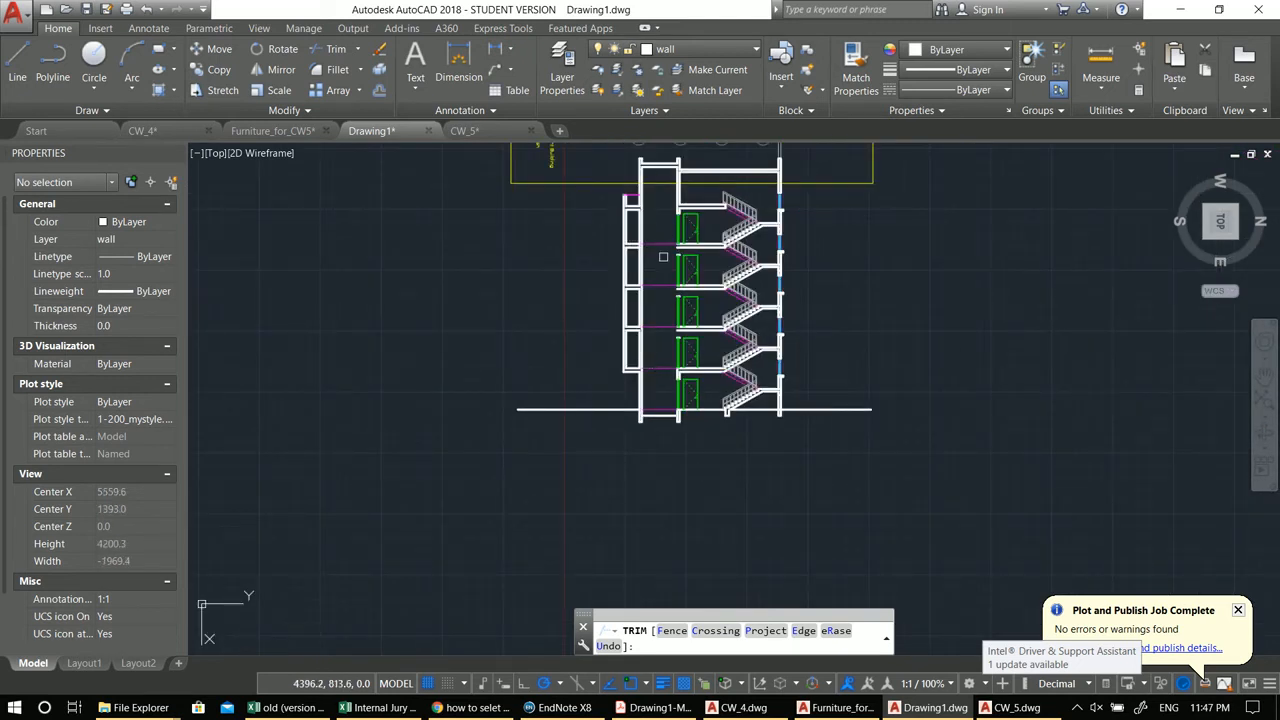
pyautogui.scroll(2, 700, 261)
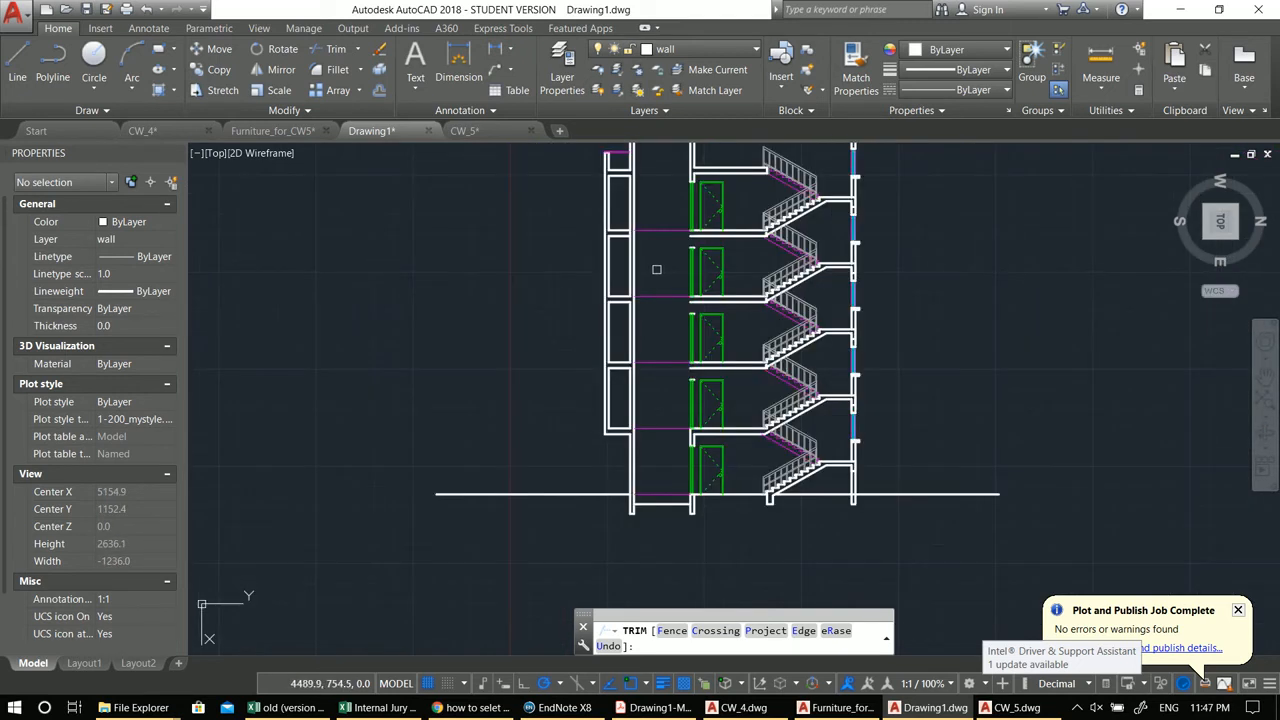
pyautogui.press('Escape')
pyautogui.scroll(2, 705, 212)
pyautogui.write('l')
pyautogui.press('Return')
pyautogui.scroll(4, 711, 222)
pyautogui.press('Escape')
# Step: Draw a beam downstand with lines below the floor slab at the stair-core wall
pyautogui.click(507, 218)
pyautogui.scroll(-2, 625, 333)
pyautogui.moveTo(625, 333); pyautogui.dragTo(704, 40, button='middle')
pyautogui.press('Escape')
pyautogui.moveTo(646, 387); pyautogui.dragTo(640, 302, button='middle')
pyautogui.press('Escape')
pyautogui.write('l')
pyautogui.press('Return')
pyautogui.click(647, 255)
pyautogui.click(650, 365)
pyautogui.click(673, 365)
pyautogui.press('Return')
pyautogui.press('Return')
pyautogui.click(673, 365)
pyautogui.press('Return')
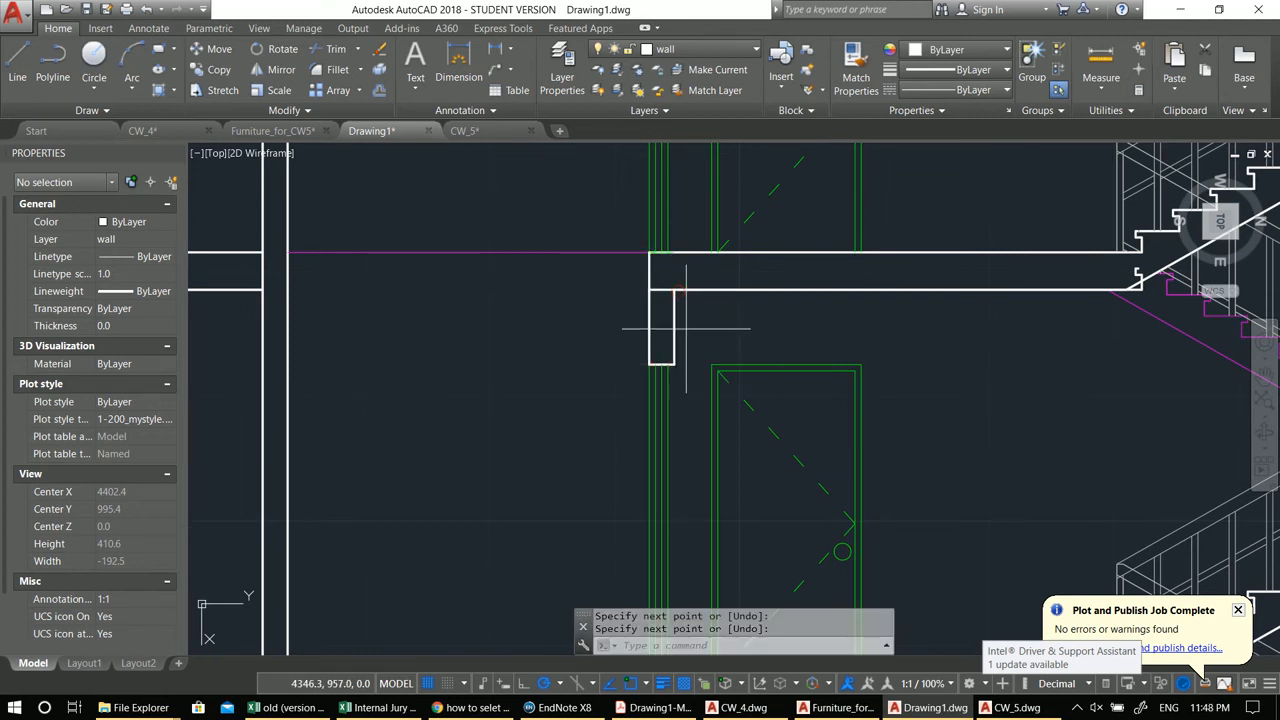
# Step: Copy the downstand beam up to the floor slab above
pyautogui.click(686, 328)
pyautogui.click(622, 314)
pyautogui.moveTo(626, 315); pyautogui.dragTo(626, 330, button='middle')
pyautogui.write('co')
pyautogui.press('Return')
pyautogui.press('Return')
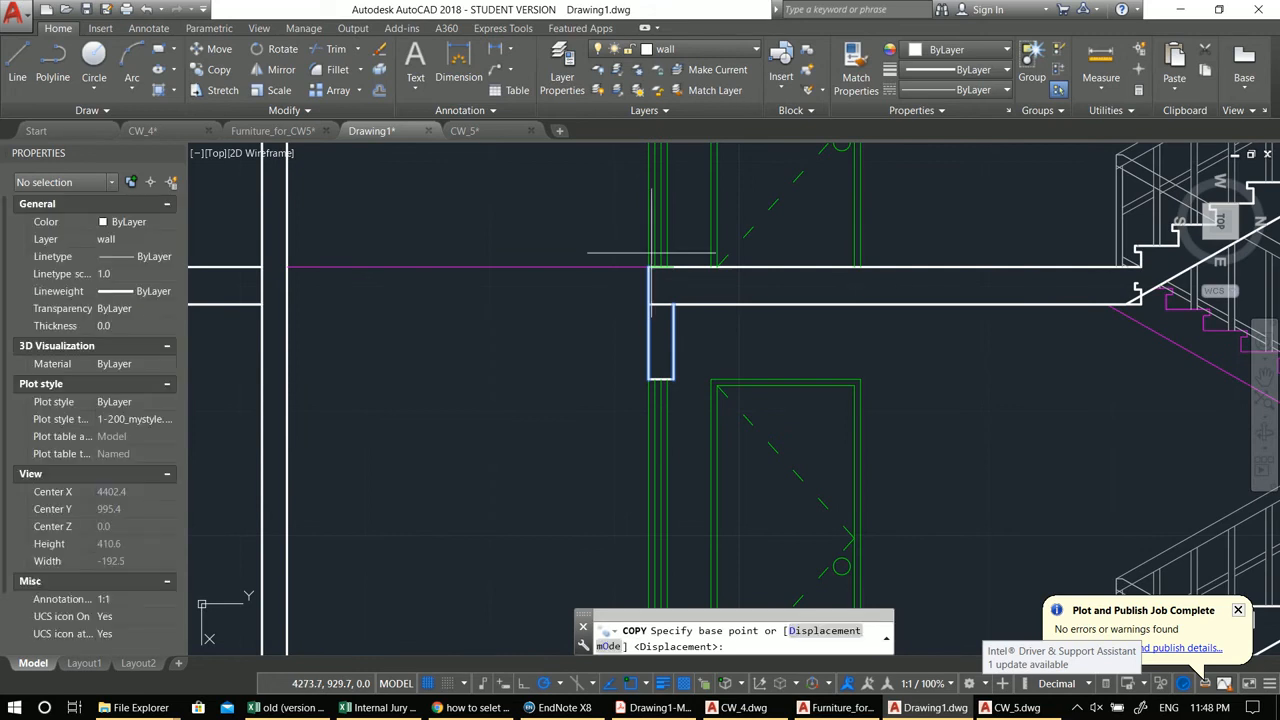
pyautogui.click(650, 264)
pyautogui.scroll(2, 668, 252)
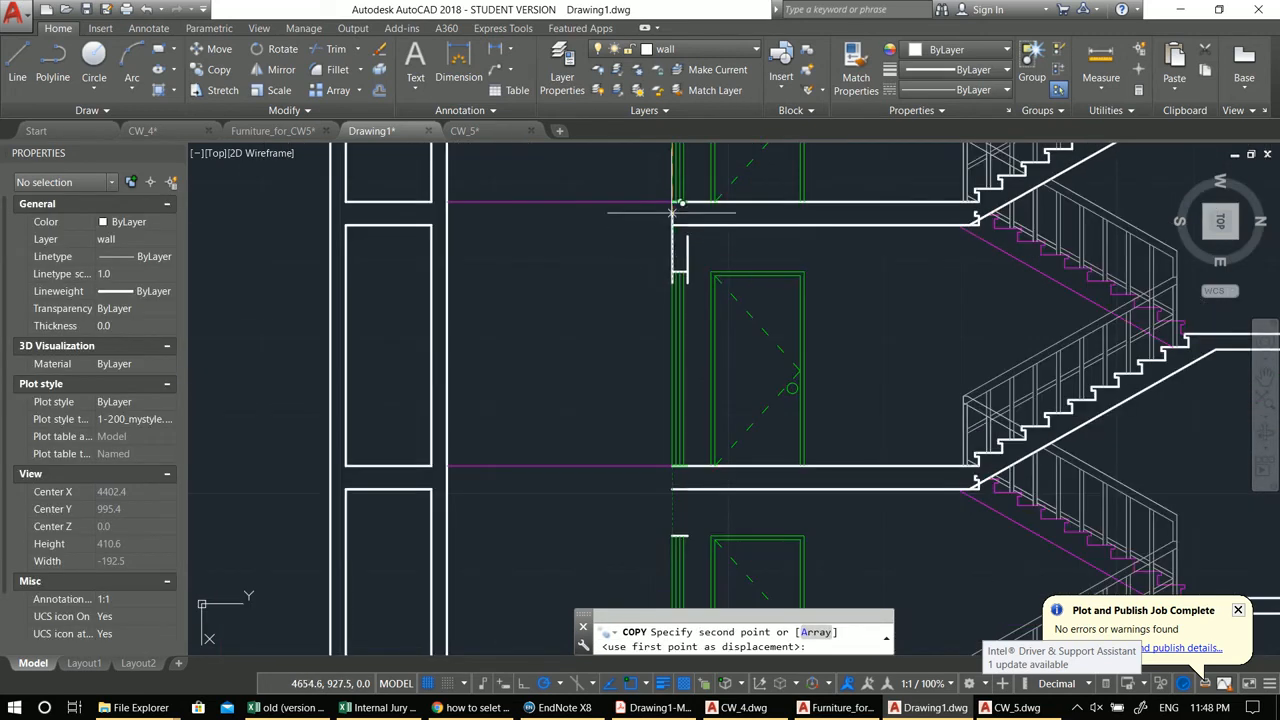
pyautogui.click(679, 191)
pyautogui.moveTo(679, 191); pyautogui.dragTo(680, 253, button='middle')
pyautogui.moveTo(668, 462); pyautogui.dragTo(670, 430, button='middle')
pyautogui.scroll(2, 671, 426)
pyautogui.press('Escape')
pyautogui.press('Escape')
# Step: Trim the wall lines running through the copied downstand beam
pyautogui.moveTo(690, 289); pyautogui.dragTo(693, 446, button='middle')
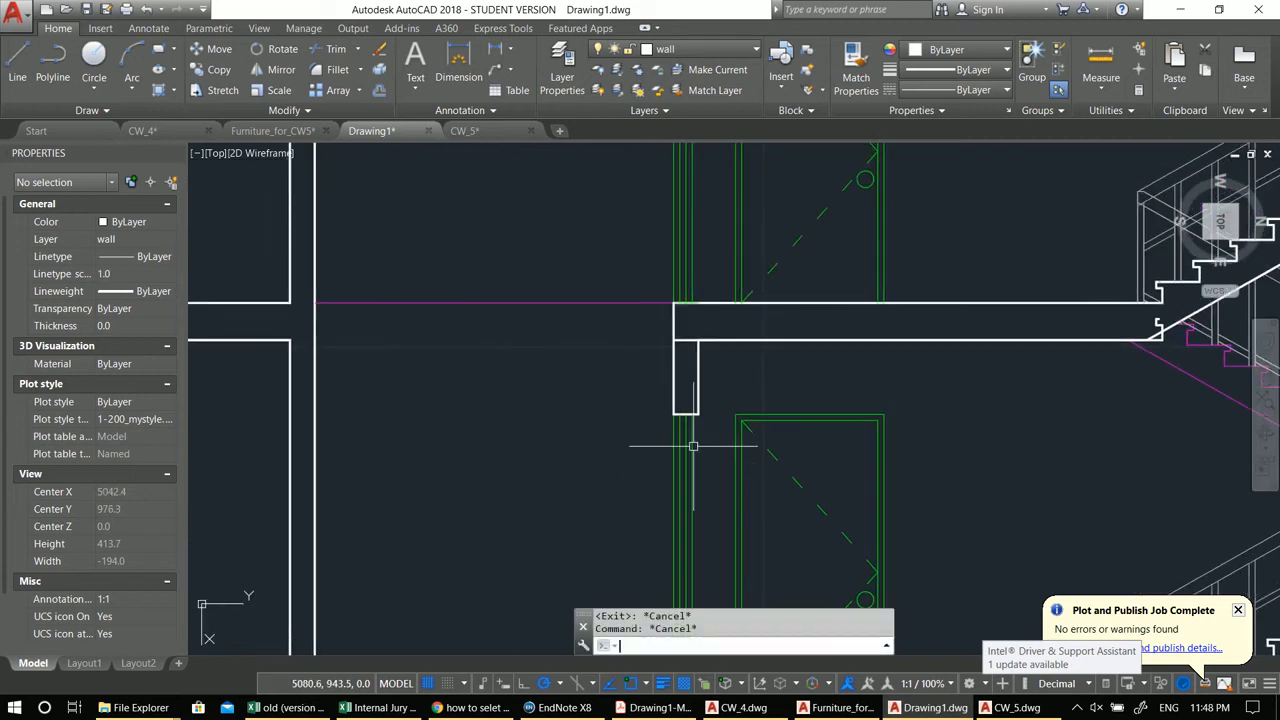
pyautogui.write('tr')
pyautogui.press('space')
pyautogui.press('space')
pyautogui.scroll(-2, 689, 338)
pyautogui.moveTo(692, 260); pyautogui.dragTo(702, 555, button='middle')
pyautogui.scroll(2, 706, 421)
pyautogui.click(693, 349)
pyautogui.click(691, 328)
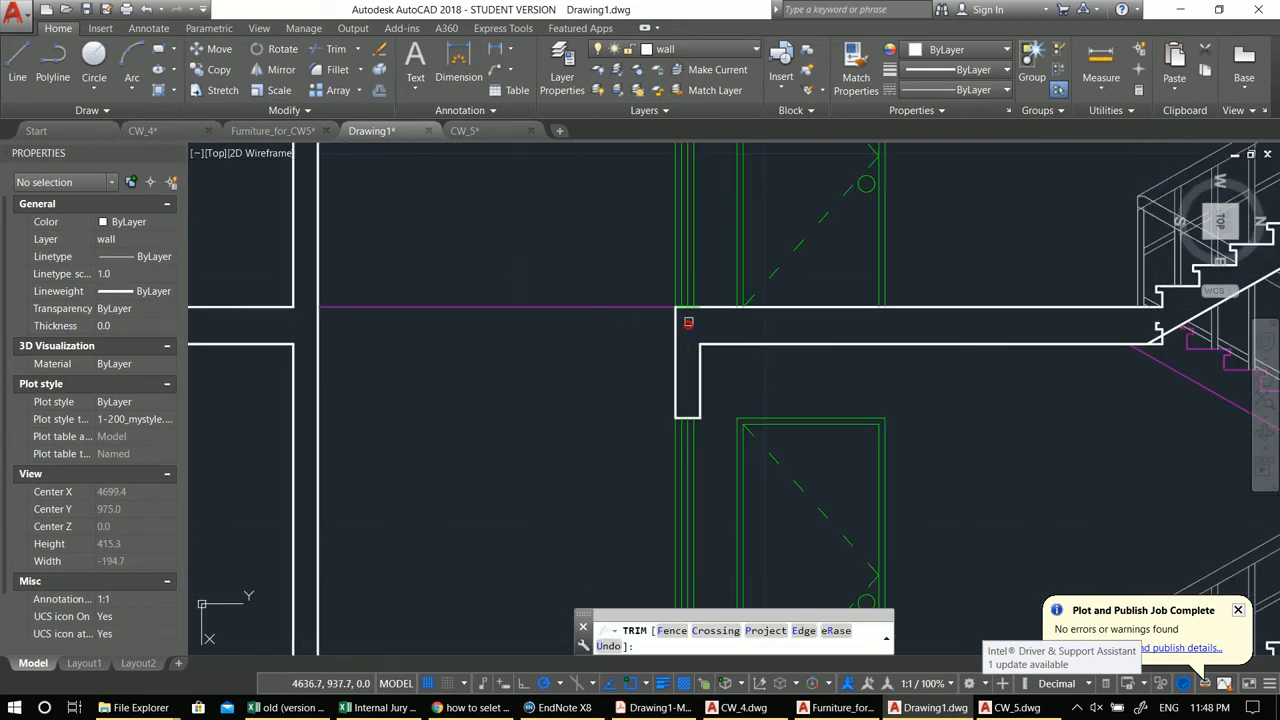
pyautogui.moveTo(689, 323); pyautogui.dragTo(678, 550, button='middle')
pyautogui.moveTo(651, 182); pyautogui.dragTo(656, 533, button='middle')
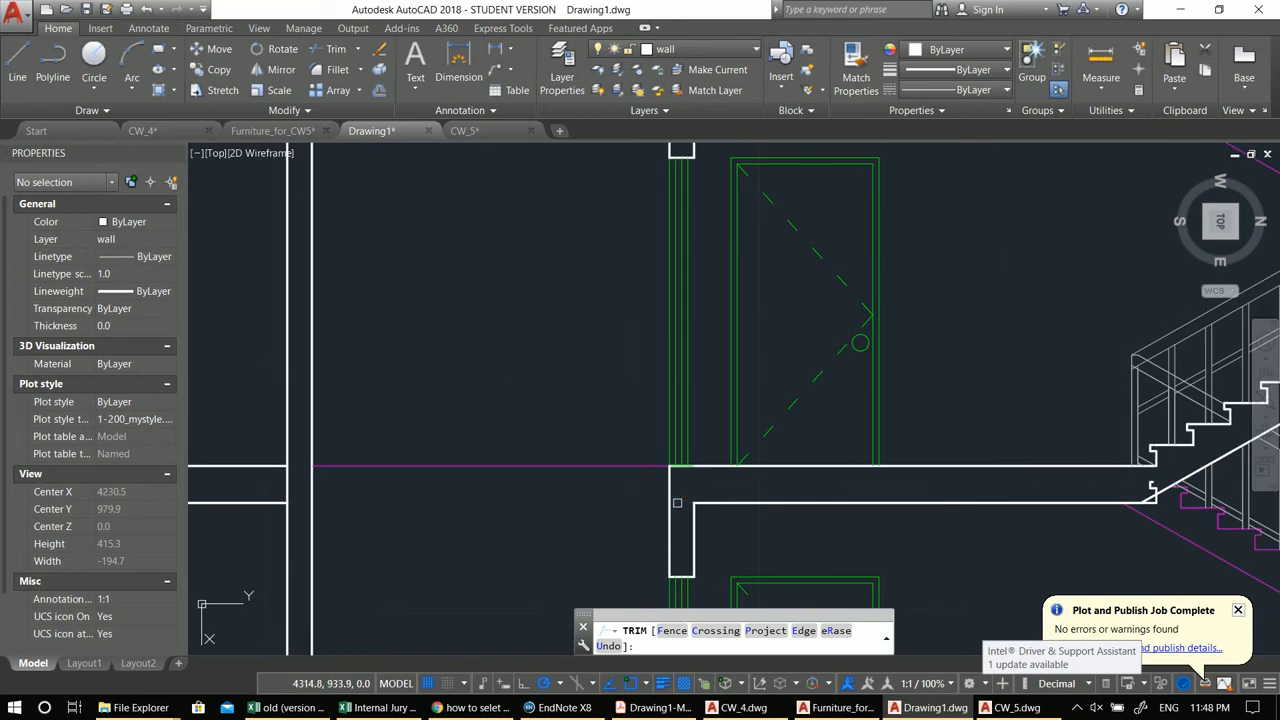
pyautogui.scroll(-2, 683, 454)
pyautogui.press('Escape')
pyautogui.press('Escape')
# Step: Trim the remaining crossing lines at the lower floor slab junctions
pyautogui.moveTo(594, 511); pyautogui.dragTo(628, 369, button='middle')
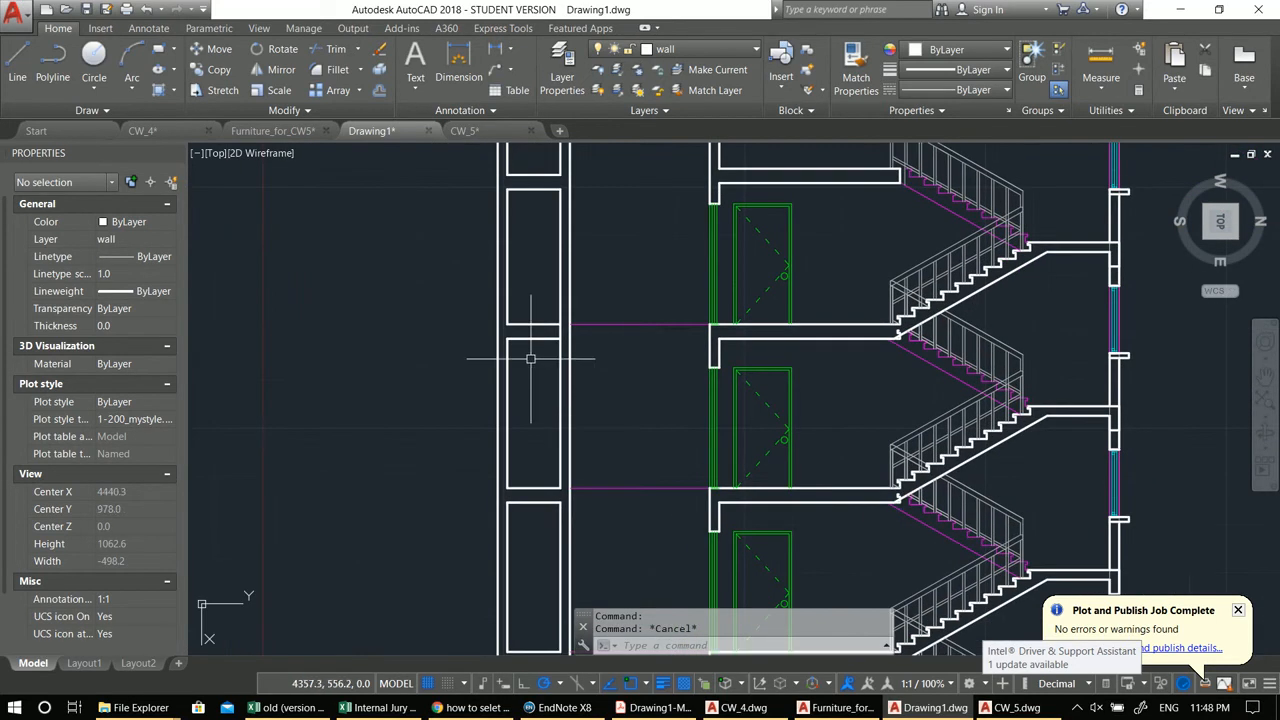
pyautogui.scroll(1, 525, 354)
pyautogui.press('space')
pyautogui.press('space')
pyautogui.click(583, 317)
pyautogui.scroll(-1, 586, 364)
pyautogui.scroll(-2, 578, 317)
pyautogui.moveTo(707, 472); pyautogui.dragTo(683, 472, button='middle')
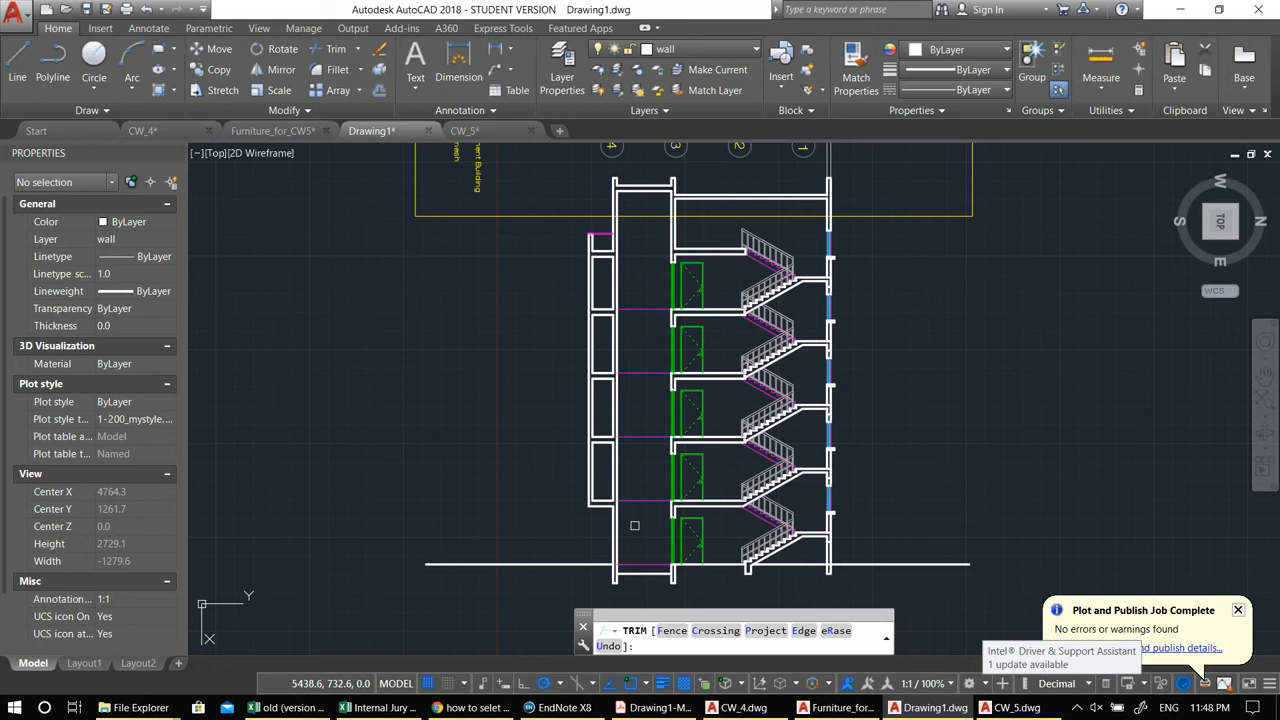
pyautogui.press('Escape')
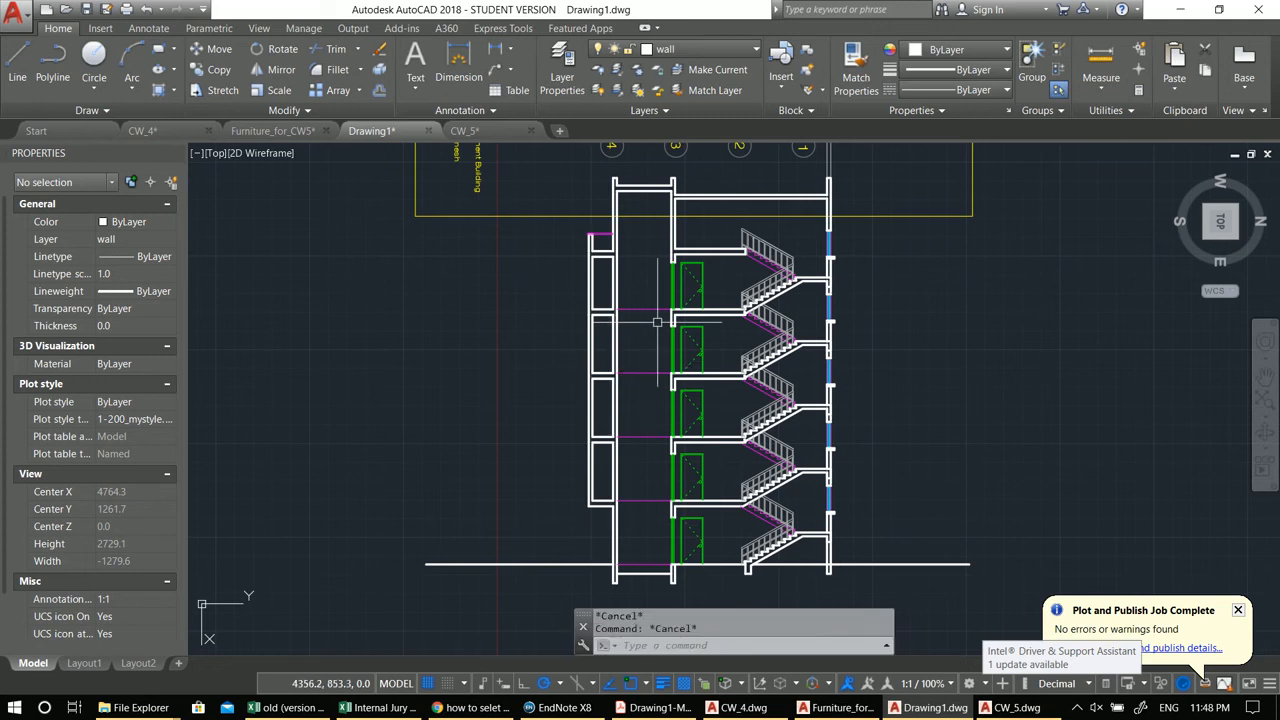
# Step: Draw a horizontal line from the stair-core wall across to the left outer wall at the top slab level
pyautogui.write('l')
pyautogui.press('Return')
pyautogui.scroll(4, 655, 242)
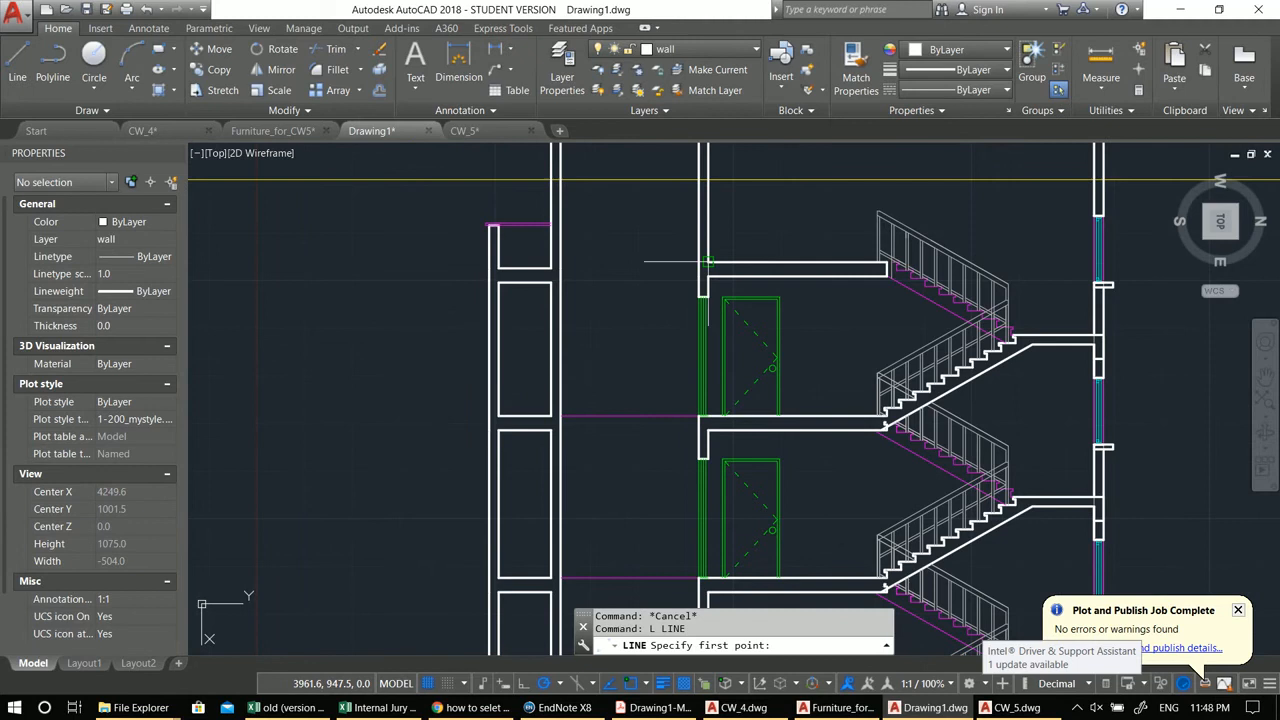
pyautogui.click(698, 262)
pyautogui.click(560, 263)
pyautogui.press('Escape')
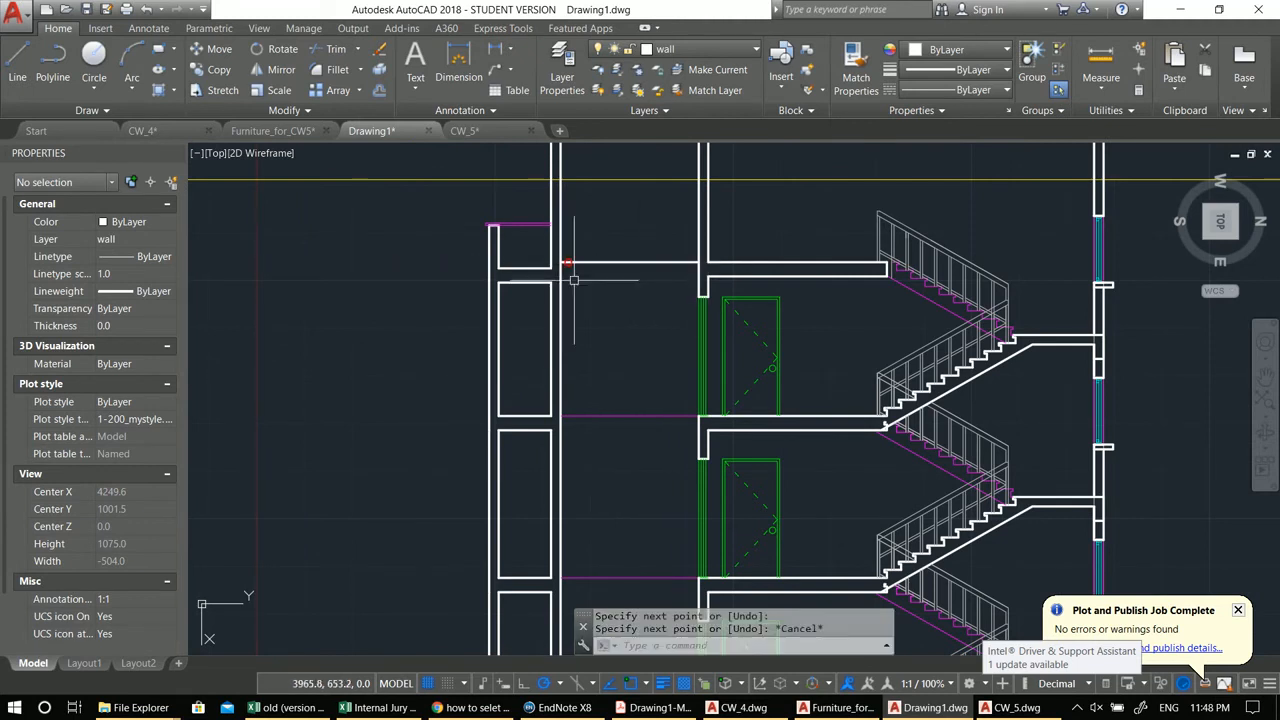
pyautogui.moveTo(571, 277); pyautogui.dragTo(564, 255, button='middle')
pyautogui.write('n')
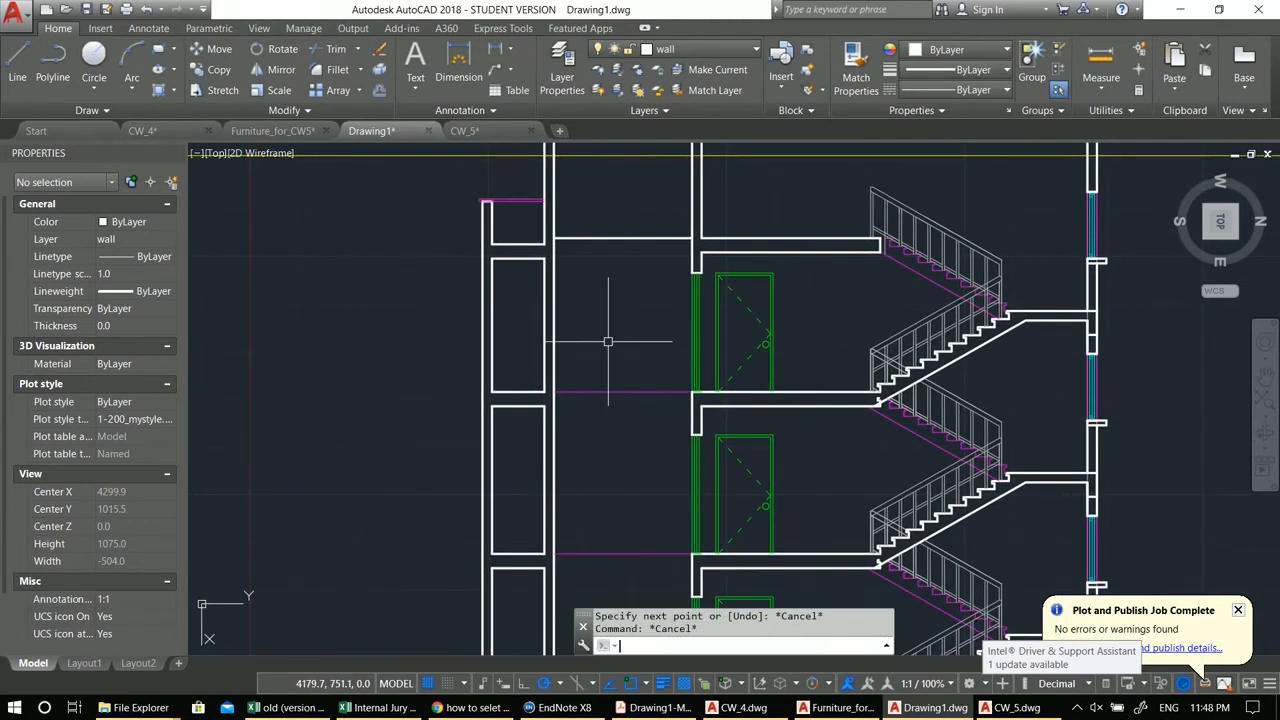
# Step: Match the properties of the floor slab line onto the newly drawn top-slab lines
pyautogui.press('Return')
pyautogui.click(620, 391)
pyautogui.click(629, 280)
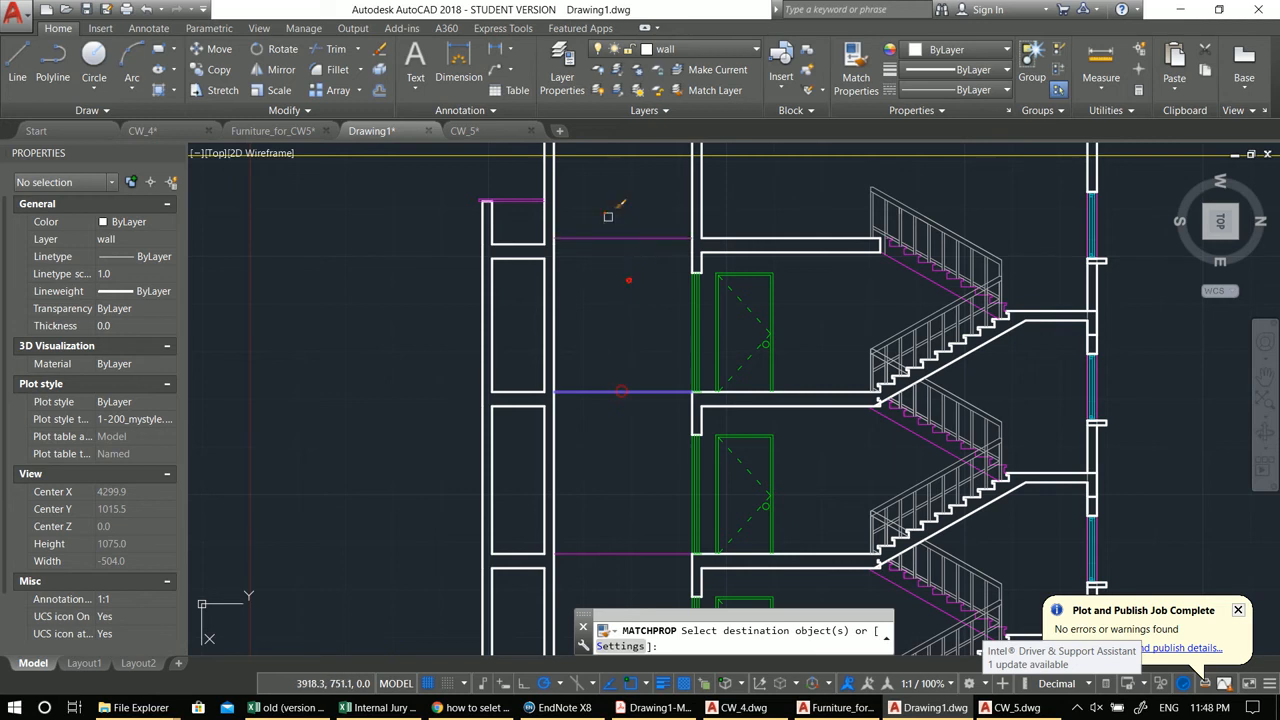
pyautogui.click(605, 212)
pyautogui.press('Escape')
# Step: Draw a horizontal line along the roof slab top from the stair-core wall to the right outer wall
pyautogui.scroll(-4, 605, 222)
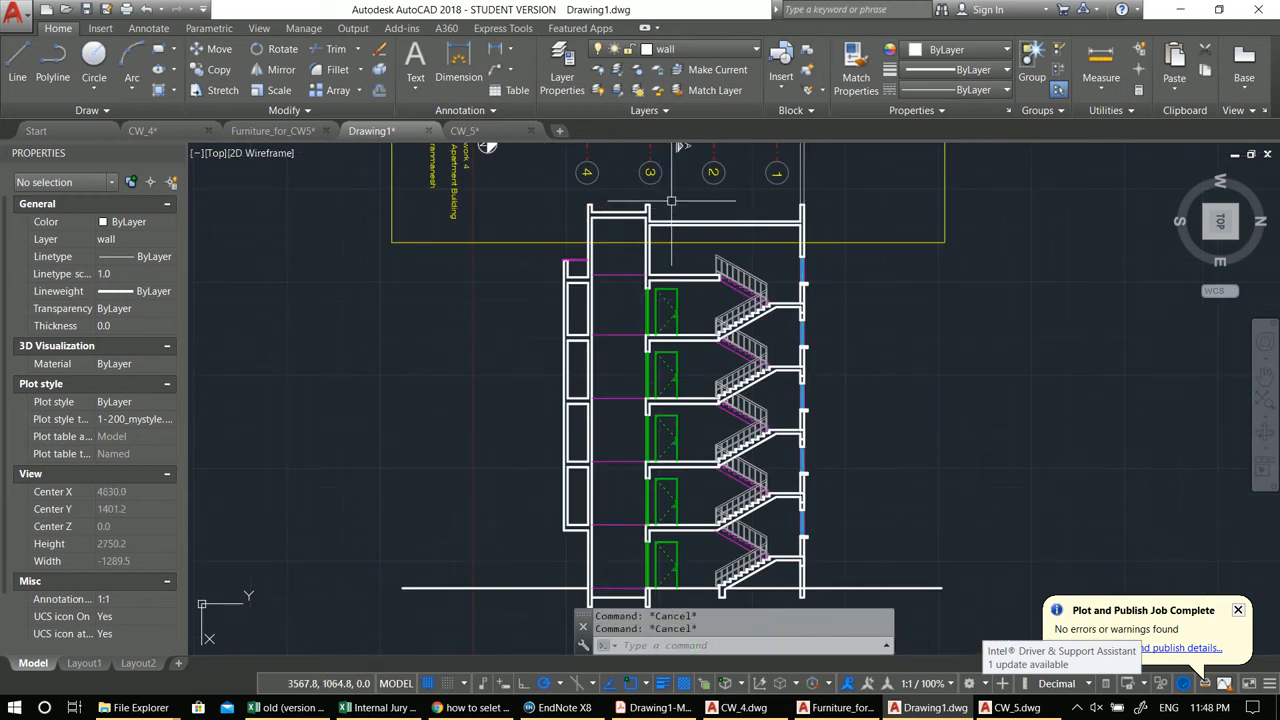
pyautogui.write('l')
pyautogui.press('Return')
pyautogui.scroll(2, 594, 197)
pyautogui.scroll(2, 594, 197)
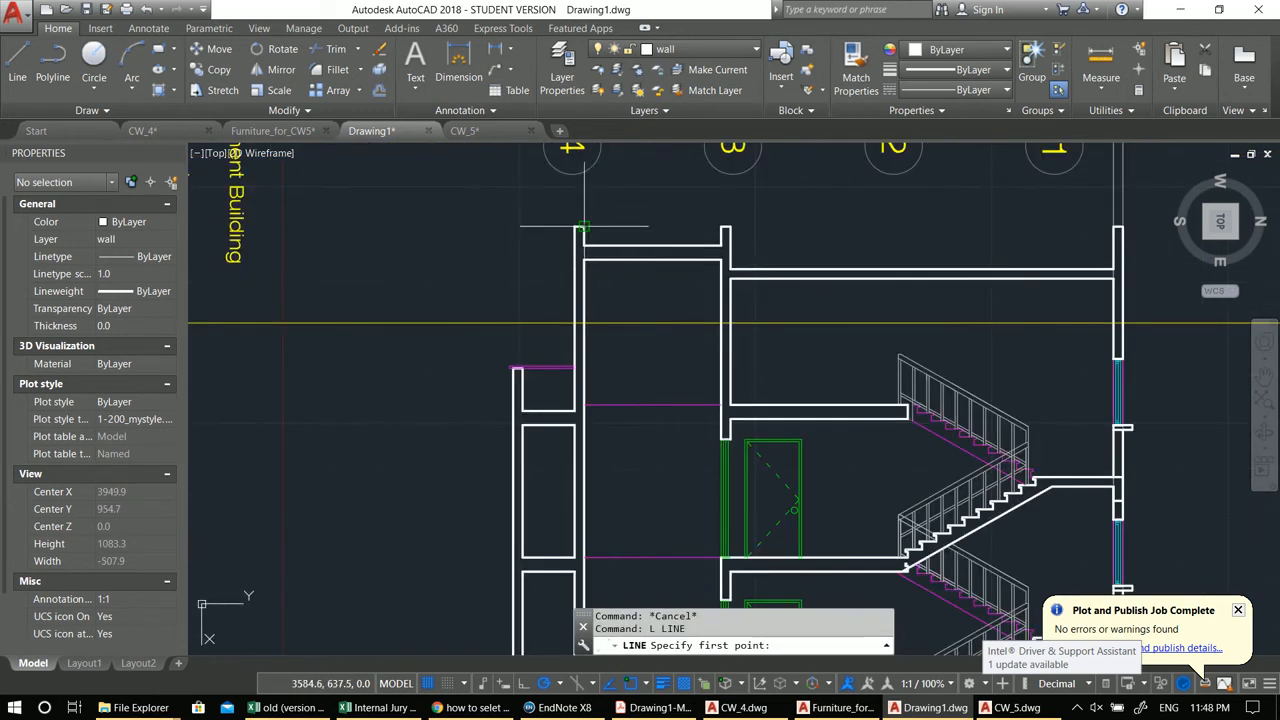
pyautogui.click(577, 229)
pyautogui.press('Return')
pyautogui.press('Return')
pyautogui.click(735, 228)
pyautogui.click(1114, 228)
pyautogui.scroll(2, 820, 336)
pyautogui.press('Return')
# Step: Match the new roof slab line's properties to the existing slab line
pyautogui.write('ma')
pyautogui.press('Return')
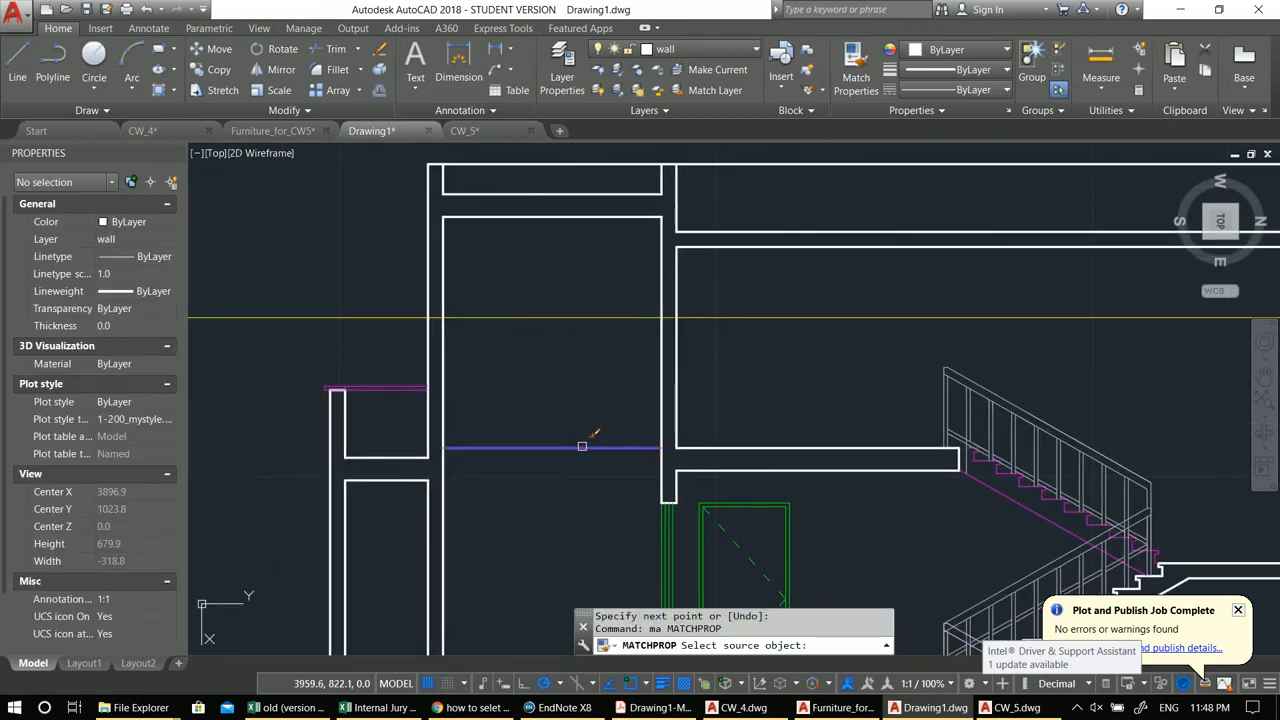
pyautogui.click(582, 446)
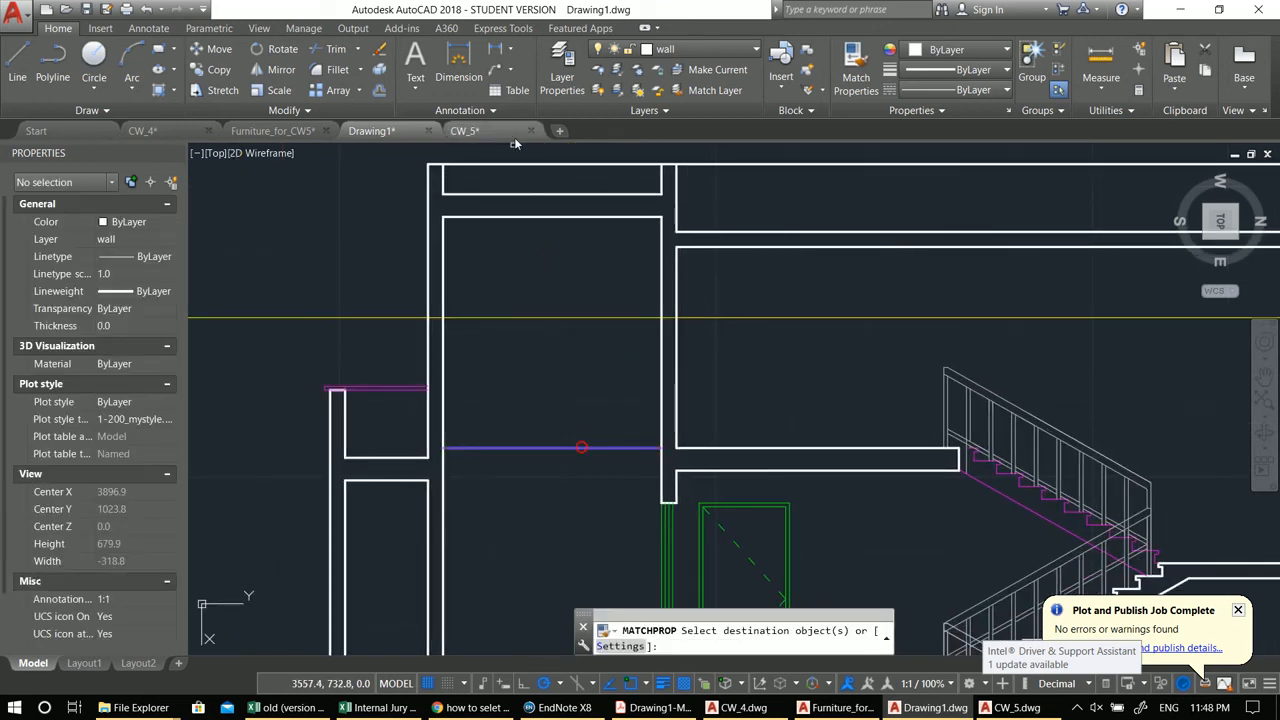
pyautogui.click(717, 164)
pyautogui.scroll(-6, 718, 204)
pyautogui.moveTo(800, 250); pyautogui.dragTo(745, 240, button='middle')
pyautogui.press('Escape')
pyautogui.press('Escape')
pyautogui.moveTo(693, 473); pyautogui.dragTo(670, 438, button='middle')
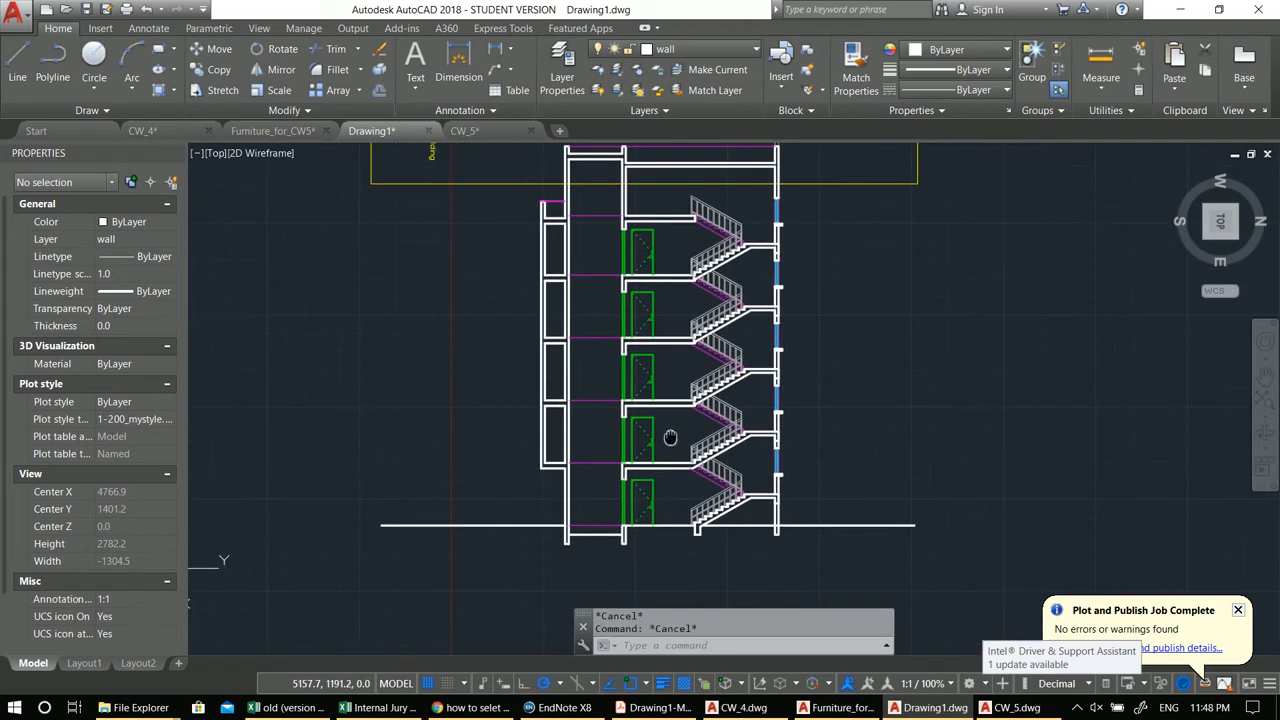
pyautogui.scroll(4, 690, 540)
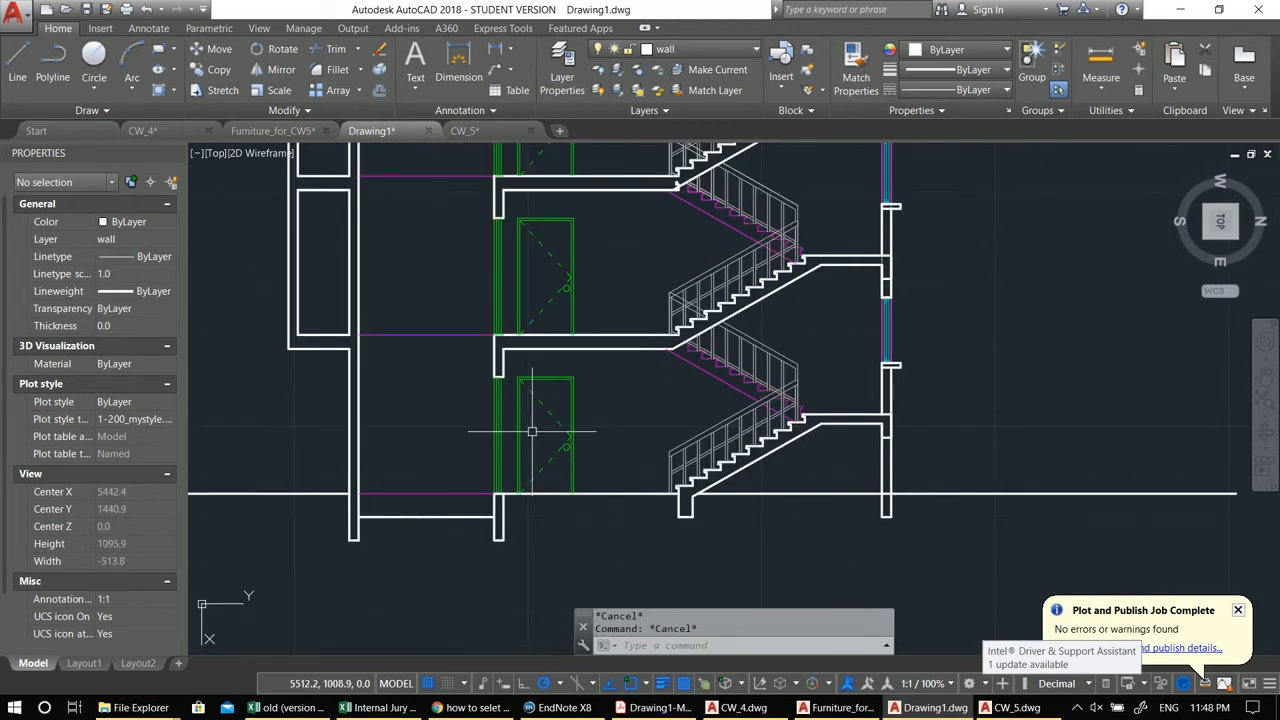
pyautogui.scroll(4, 592, 437)
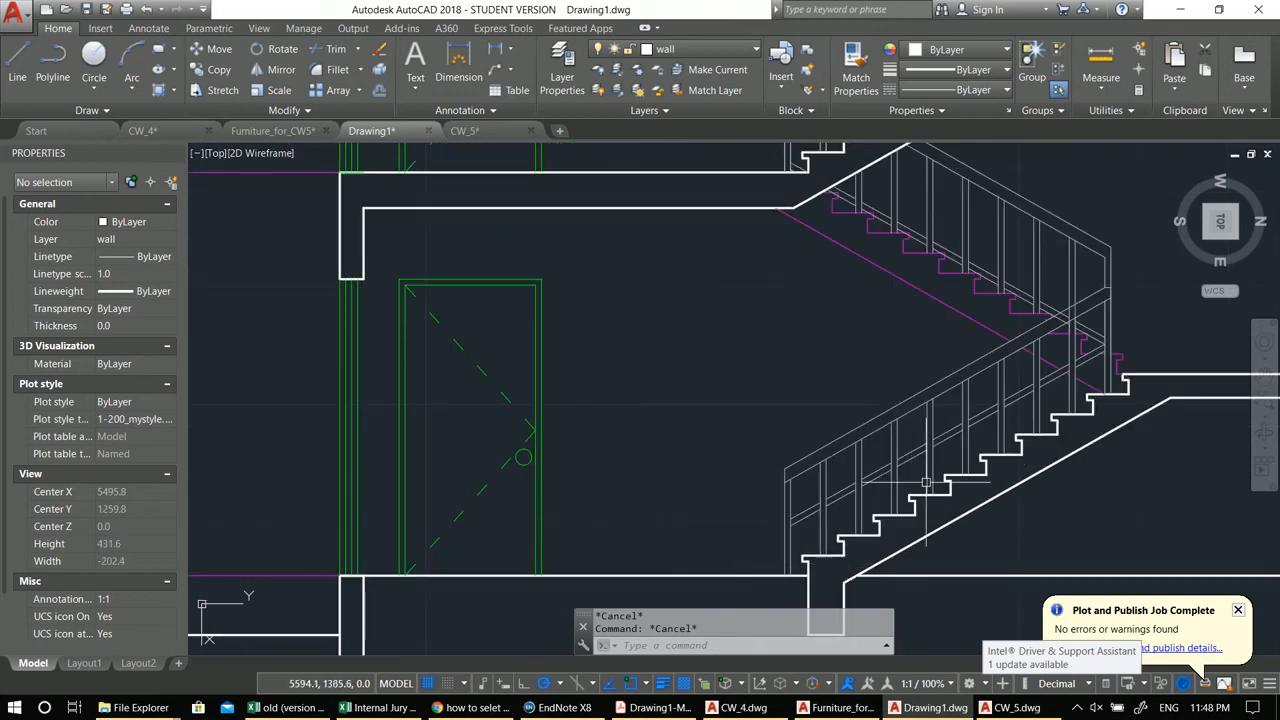
pyautogui.moveTo(1122, 378); pyautogui.dragTo(844, 170, button='middle')
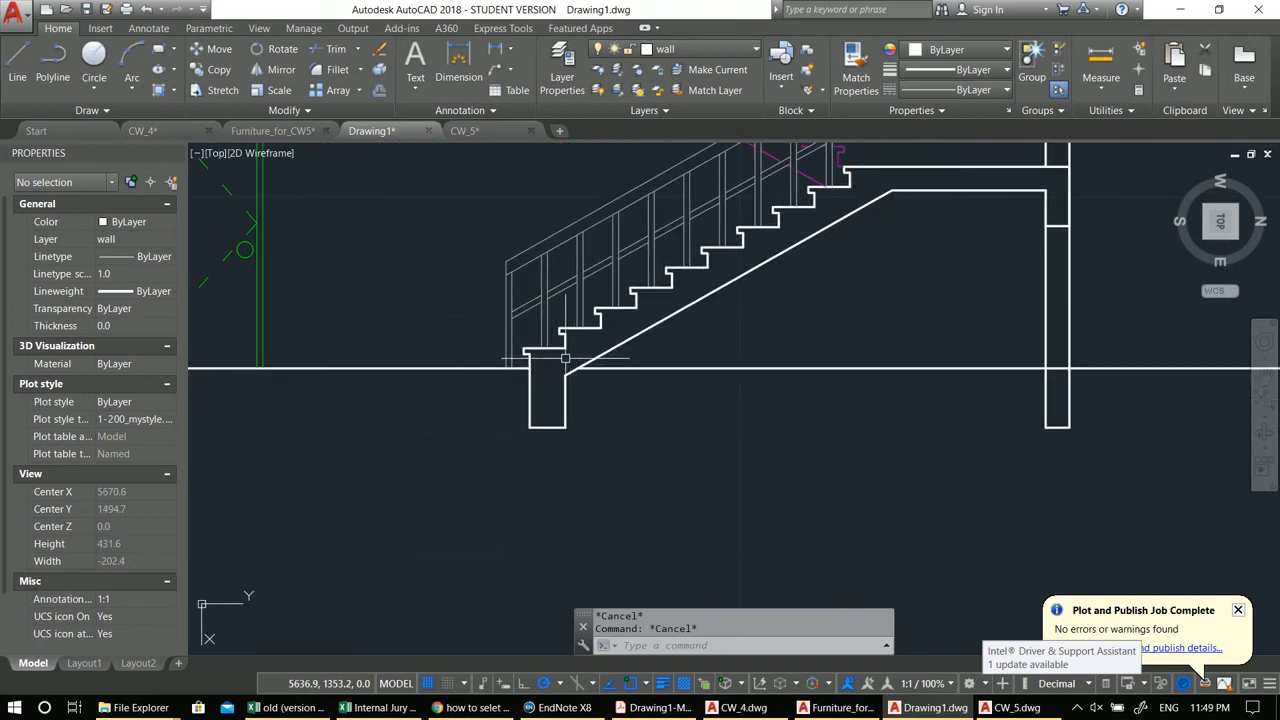
pyautogui.scroll(-4, 547, 372)
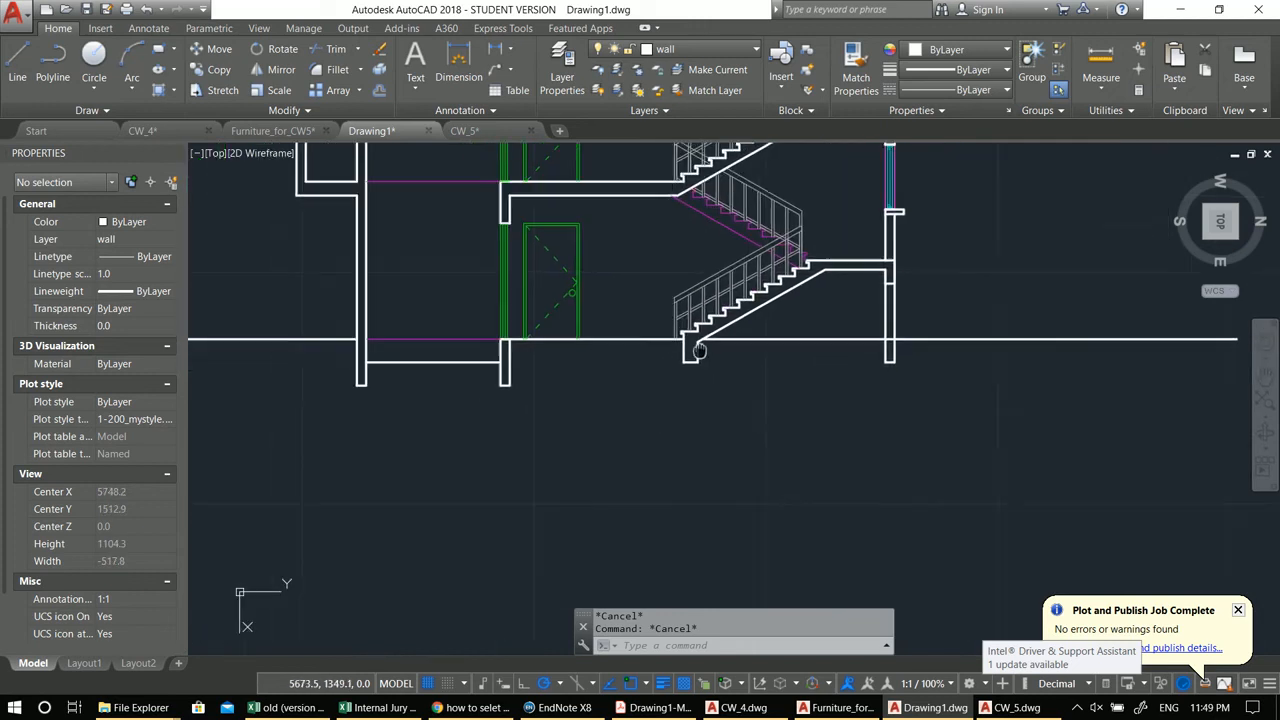
pyautogui.write('OFFSET')
pyautogui.press('Return')
pyautogui.scroll(2, 571, 330)
pyautogui.press('Return')
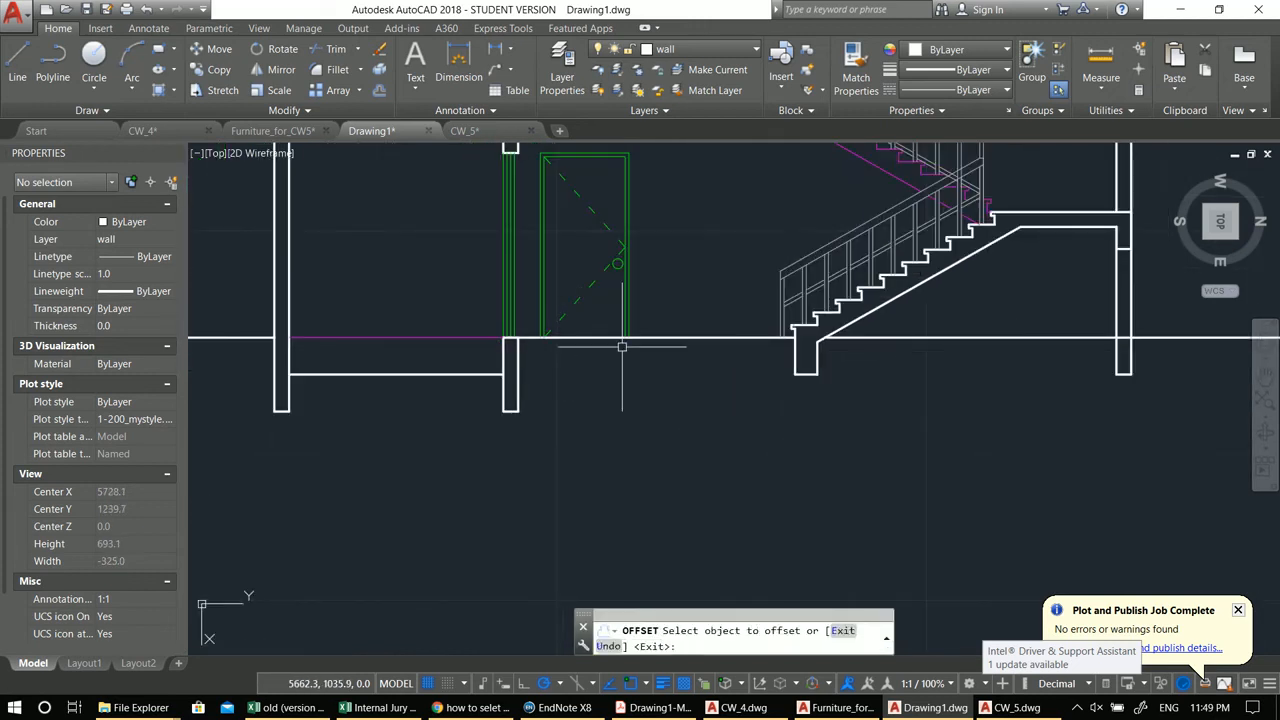
pyautogui.press('Escape')
pyautogui.press('Escape')
# Step: Offset the ground-floor slab line by 2 units
pyautogui.press('Return')
pyautogui.write('2')
pyautogui.press('Return')
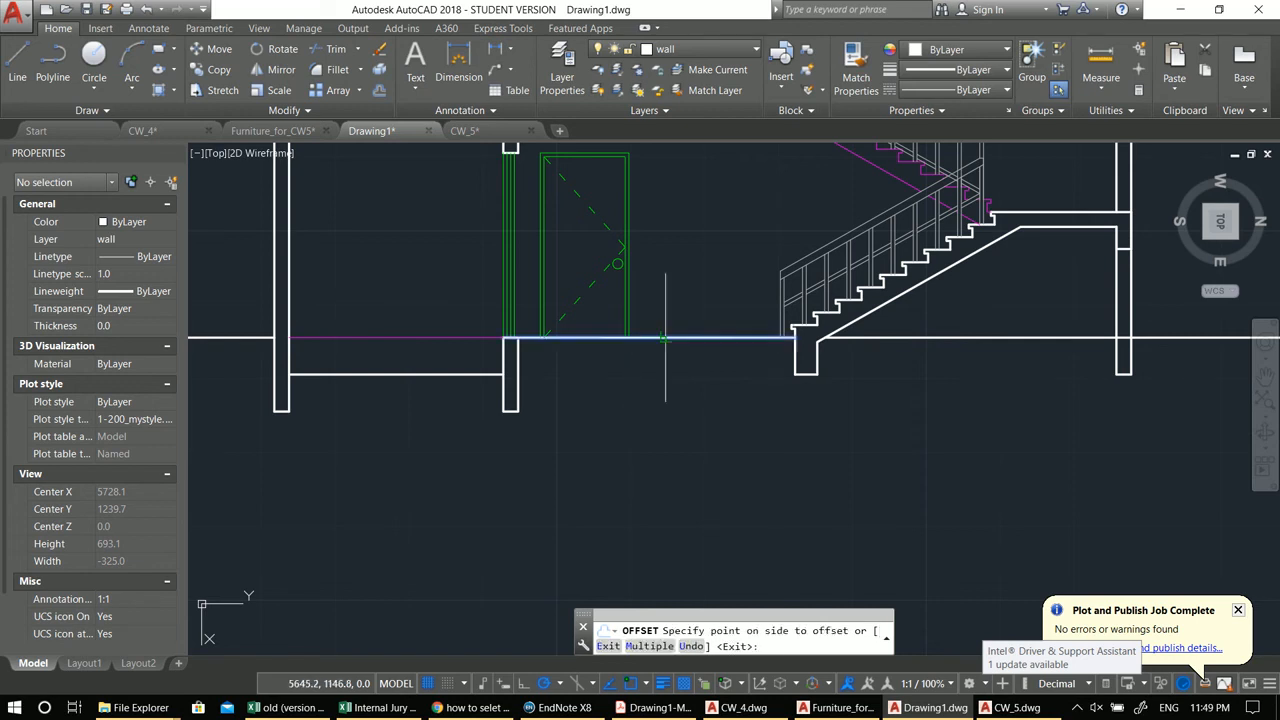
pyautogui.scroll(2, 621, 375)
pyautogui.scroll(2, 560, 368)
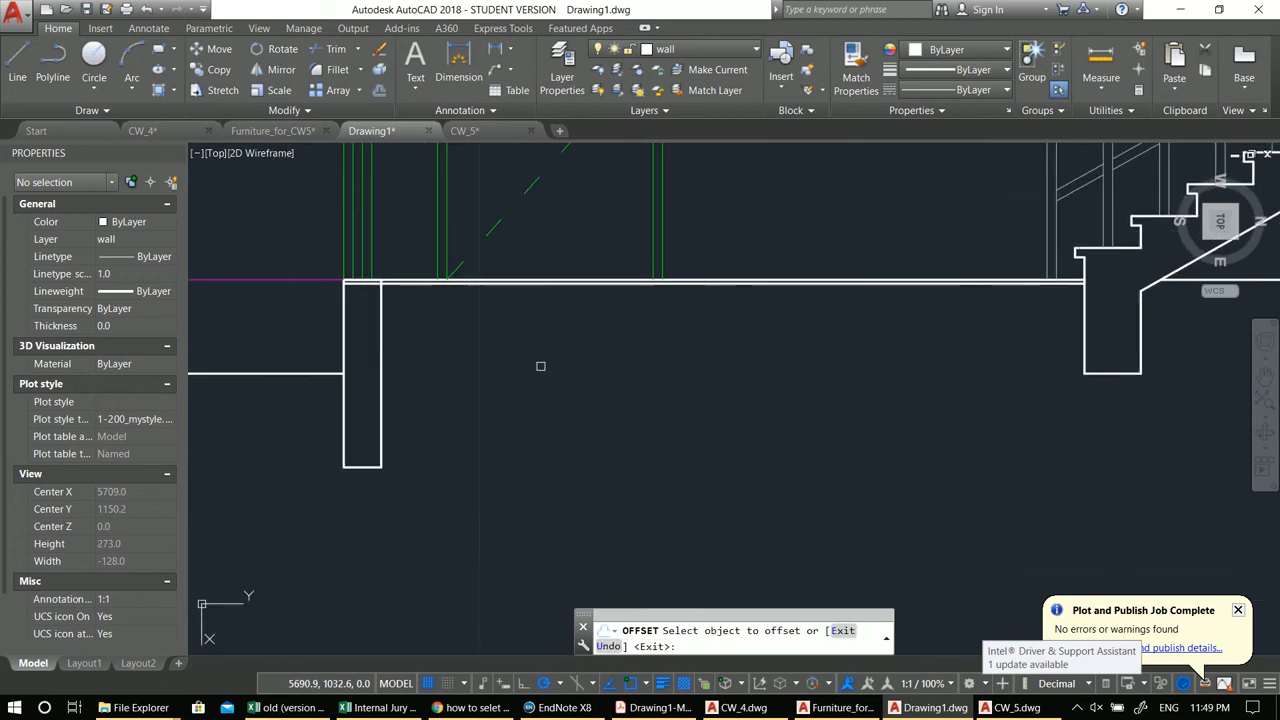
pyautogui.press('Escape')
pyautogui.press('Escape')
pyautogui.click(505, 286)
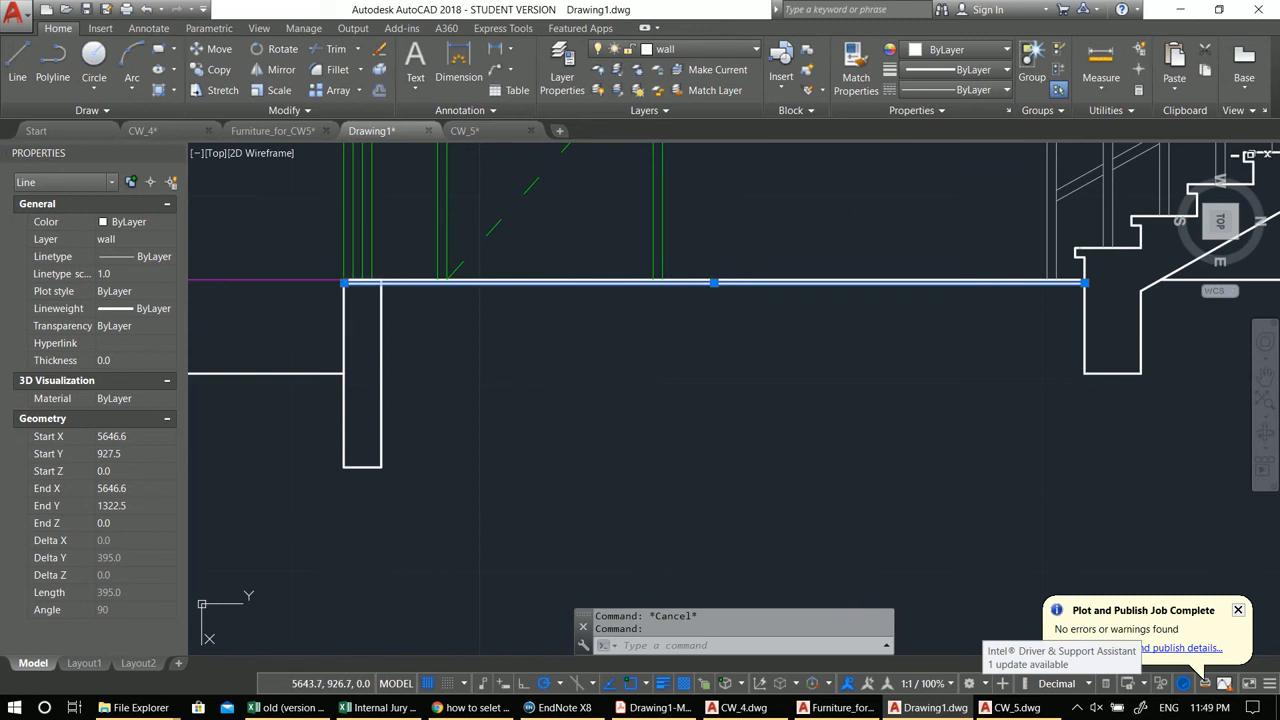
pyautogui.press('Escape')
pyautogui.click(386, 283)
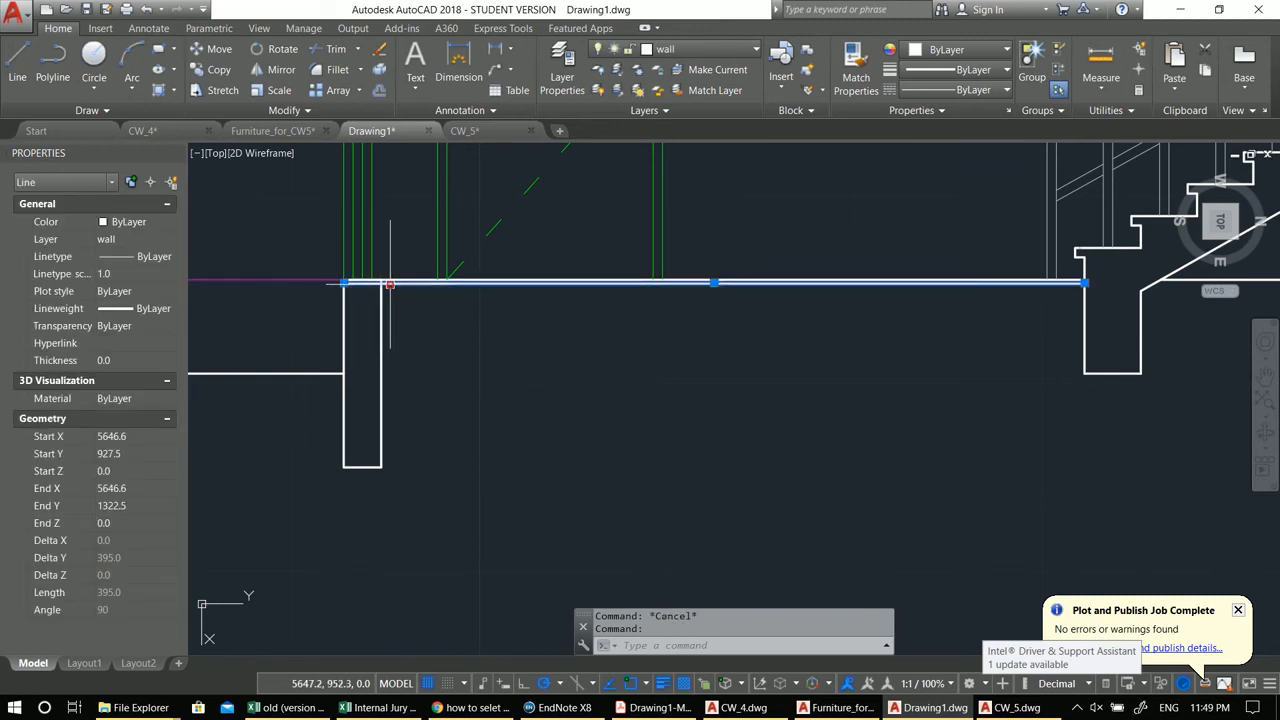
pyautogui.click(381, 283)
pyautogui.press('Escape')
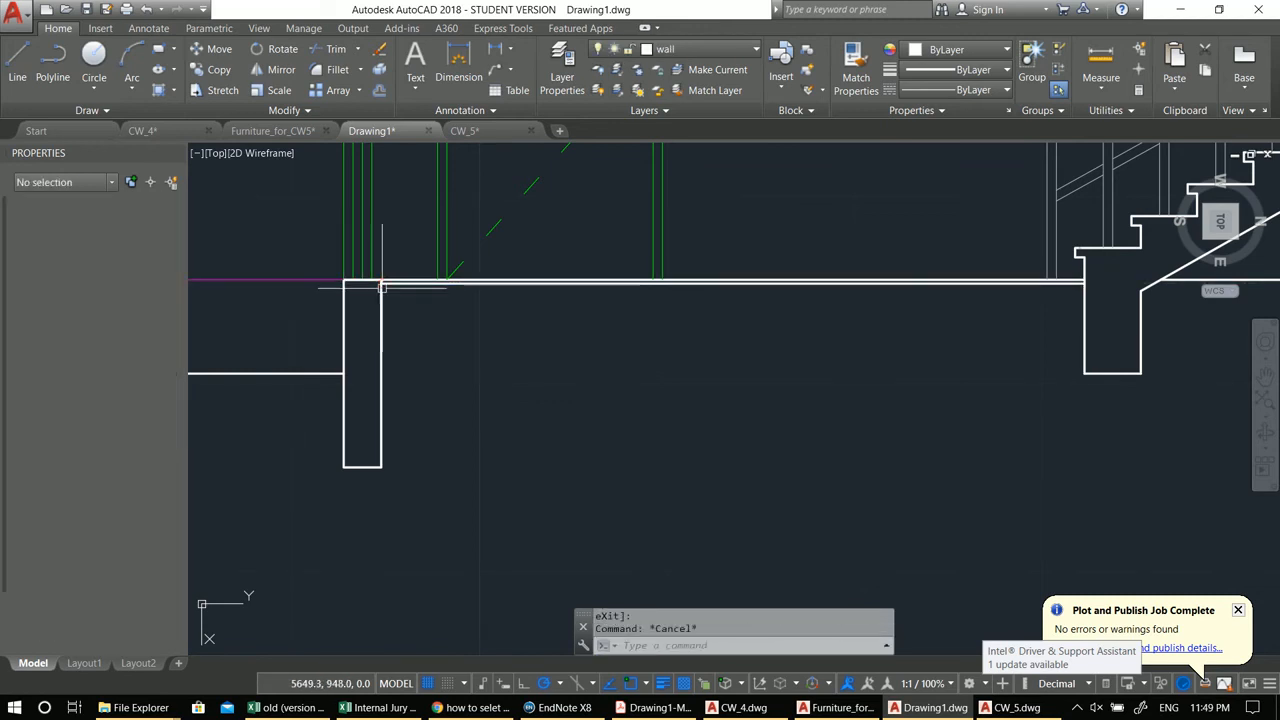
# Step: Offset the ground-floor slab line 5 units downward
pyautogui.moveTo(574, 362); pyautogui.dragTo(617, 386, button='middle')
pyautogui.write('o')
pyautogui.press('Return')
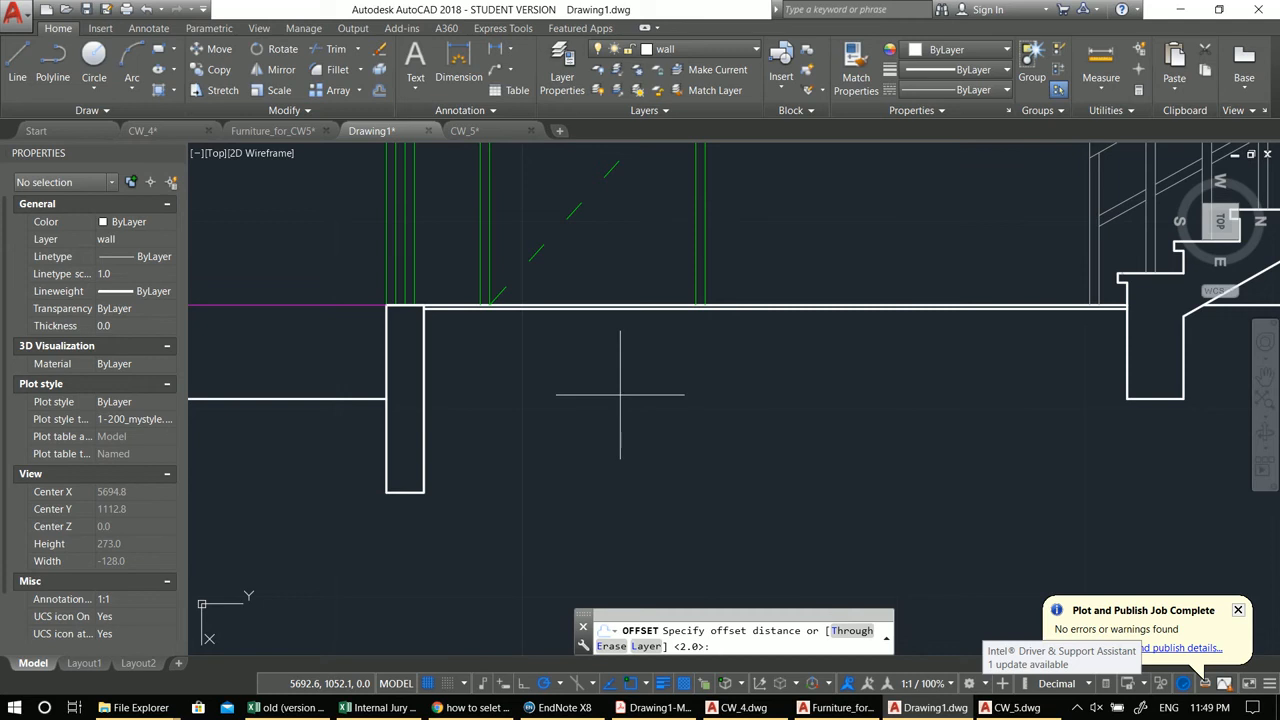
pyautogui.press('Return')
pyautogui.click(596, 305)
pyautogui.click(597, 371)
pyautogui.press('Escape')
# Step: Start another offset of the ground-floor slab line
pyautogui.moveTo(620, 434); pyautogui.dragTo(651, 455, button='middle')
pyautogui.write('c')
pyautogui.press('Return')
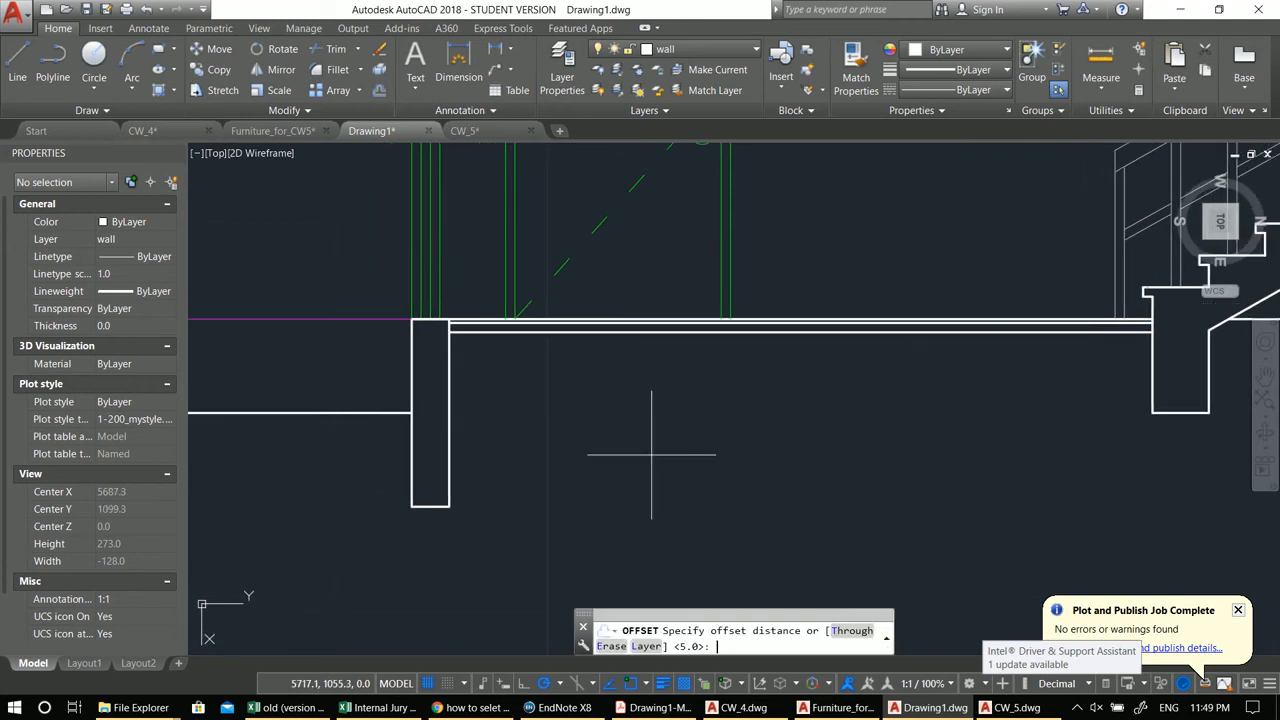
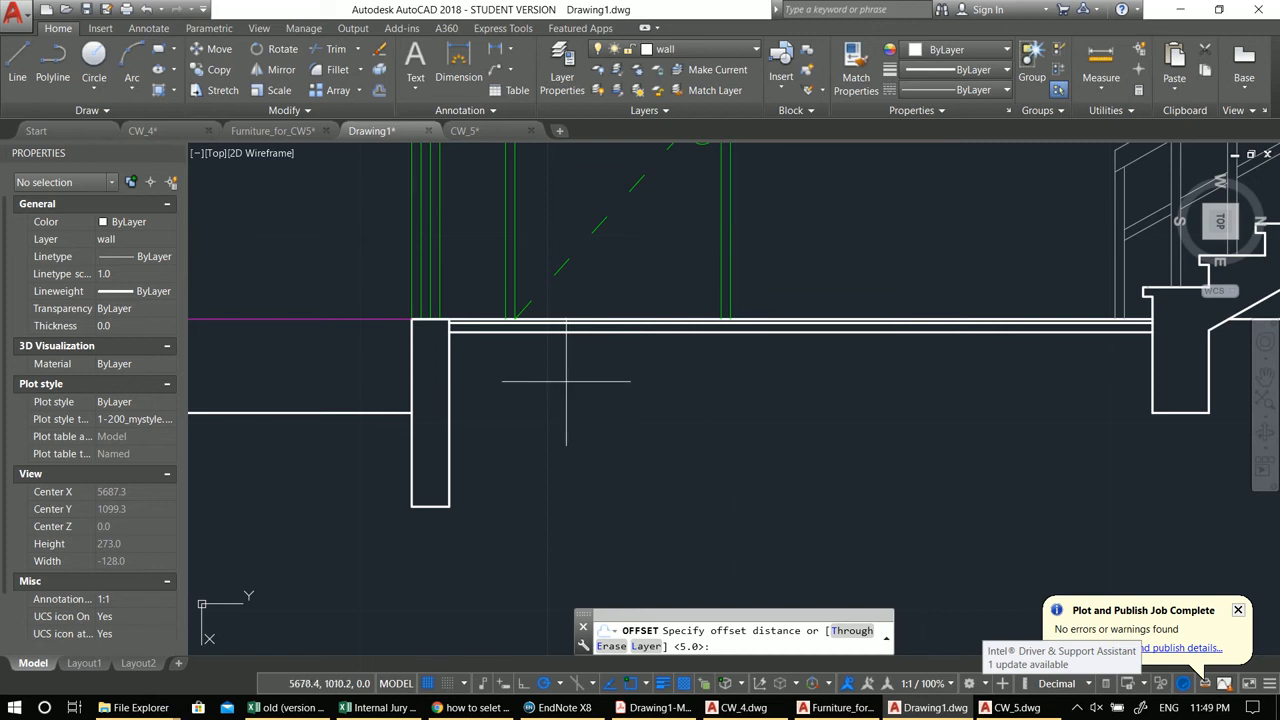
# Step: Cancel the offset and move the two new slab offset lines to the Guidlins layer
pyautogui.scroll(-2, 569, 383)
pyautogui.scroll(6, 781, 352)
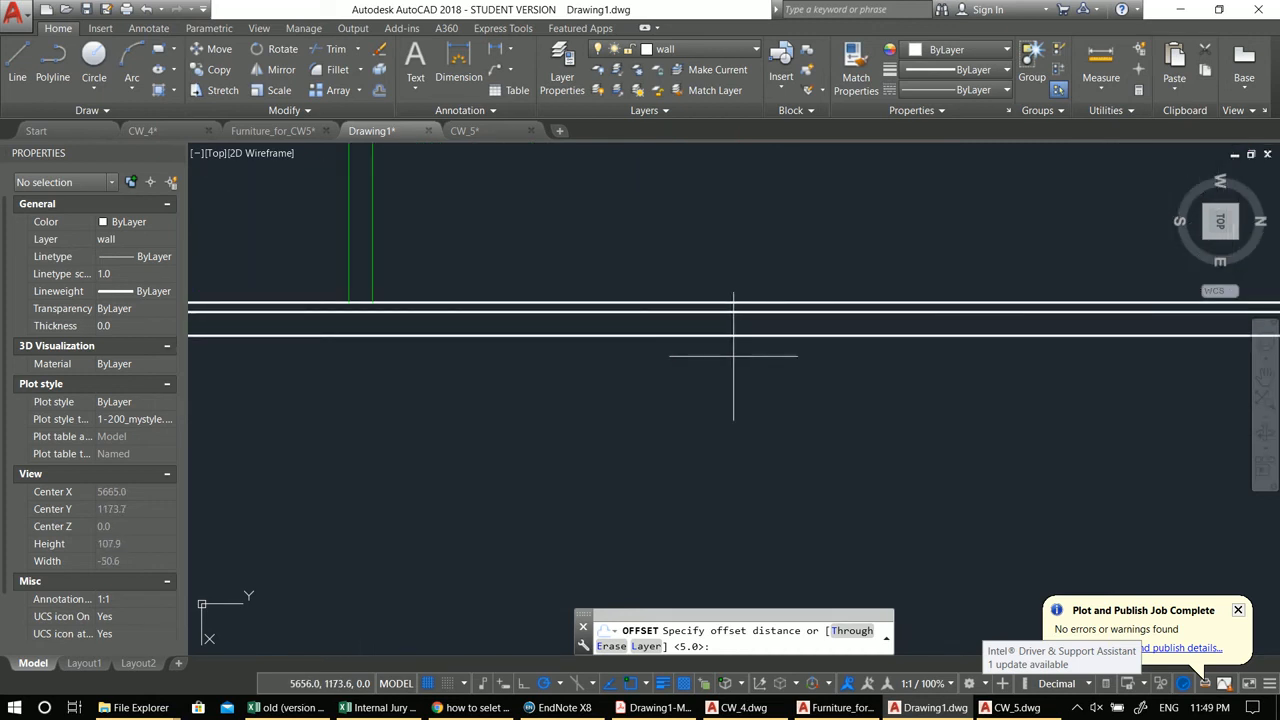
pyautogui.press('Escape')
pyautogui.click(740, 368)
pyautogui.click(704, 309)
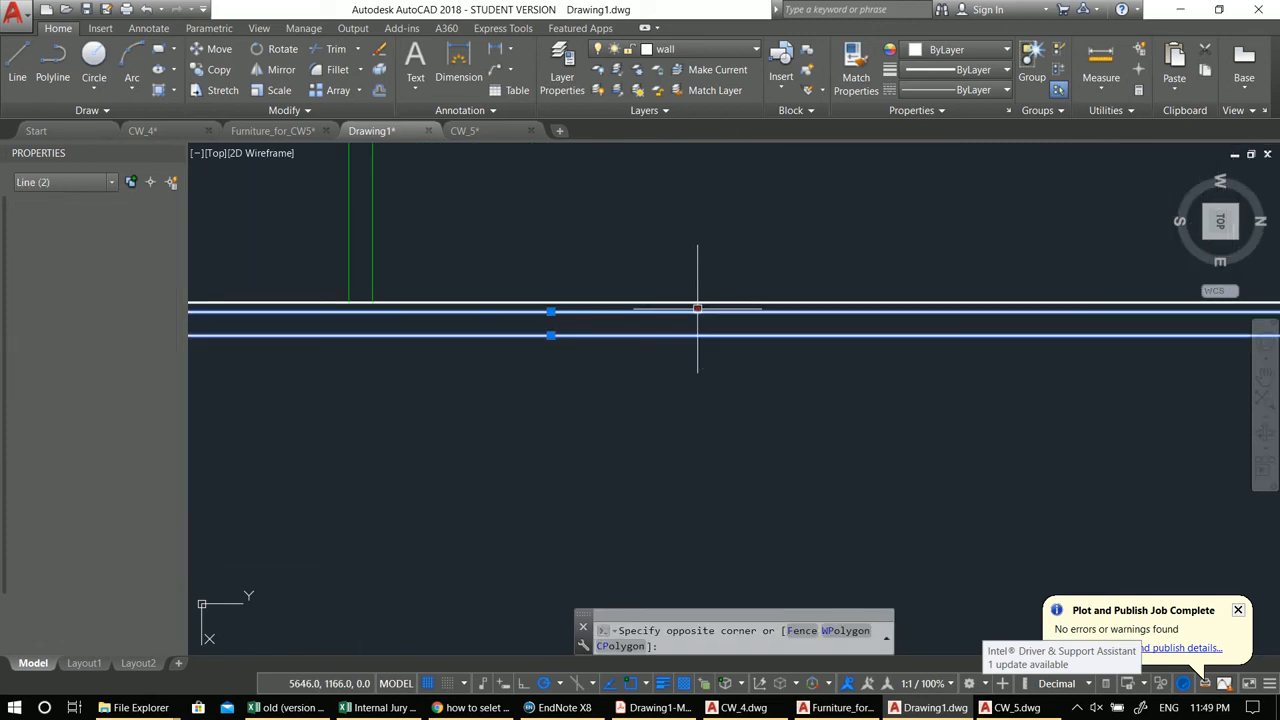
pyautogui.click(678, 51)
pyautogui.click(715, 149)
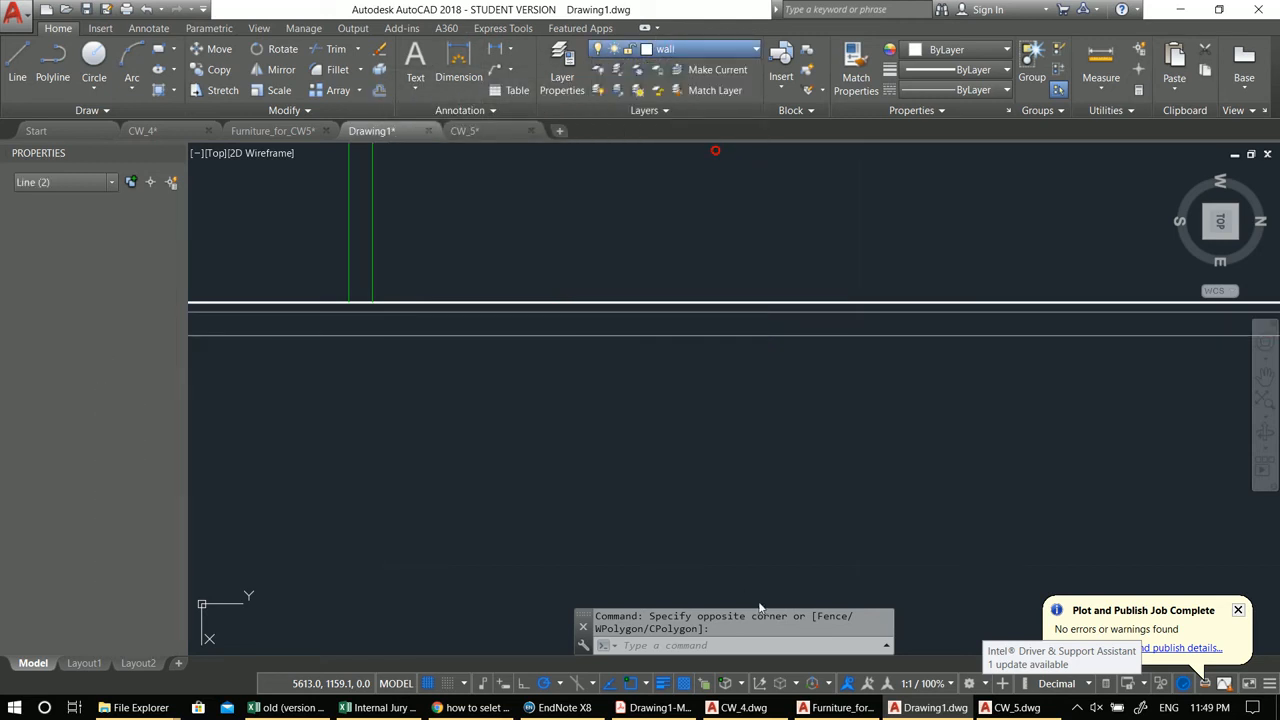
pyautogui.scroll(-3, 750, 466)
pyautogui.press('Escape')
pyautogui.press('Escape')
pyautogui.scroll(-4, 675, 449)
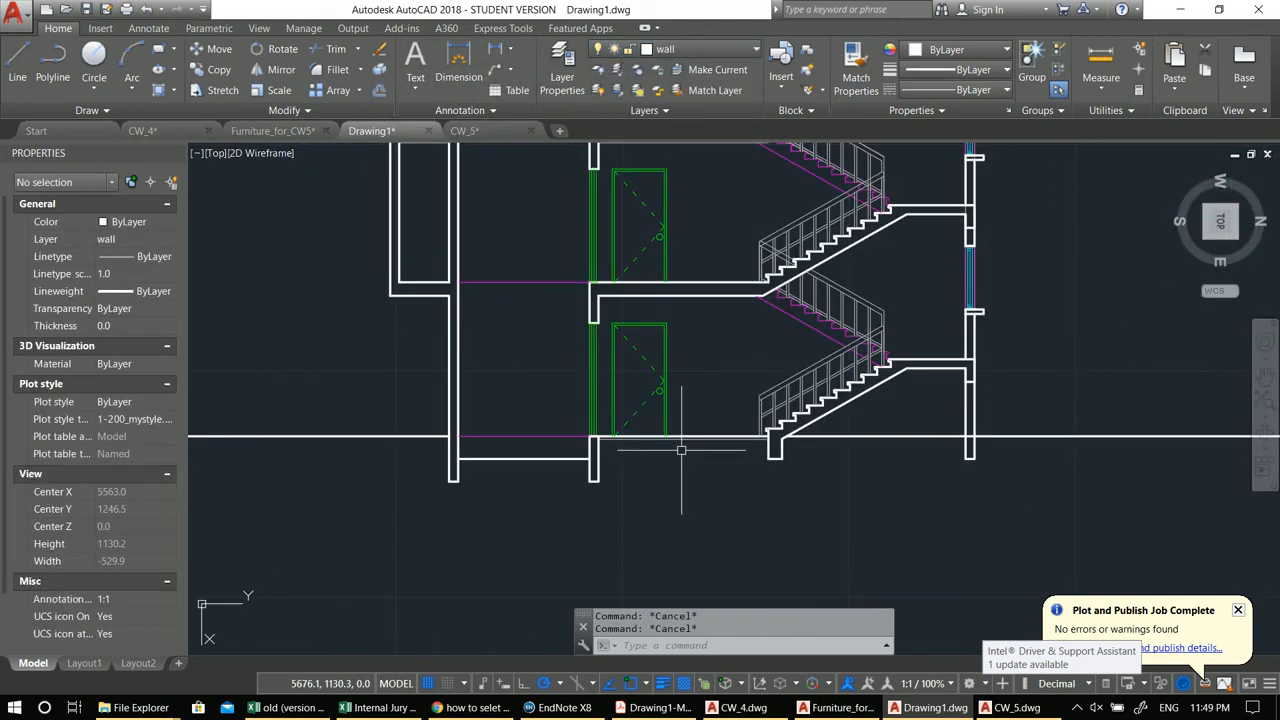
# Step: Erase the long horizontal guideline running across the upper landing
pyautogui.moveTo(756, 385); pyautogui.dragTo(690, 425, button='middle')
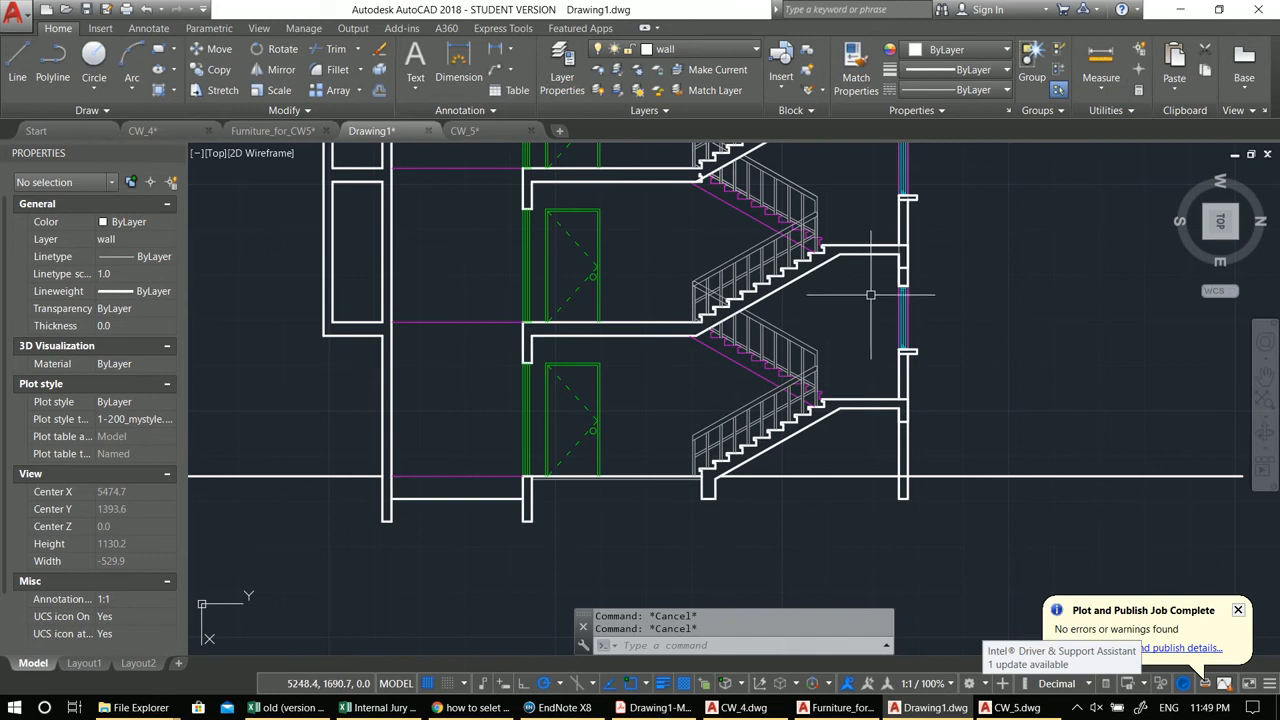
pyautogui.scroll(5, 870, 295)
pyautogui.click(881, 211)
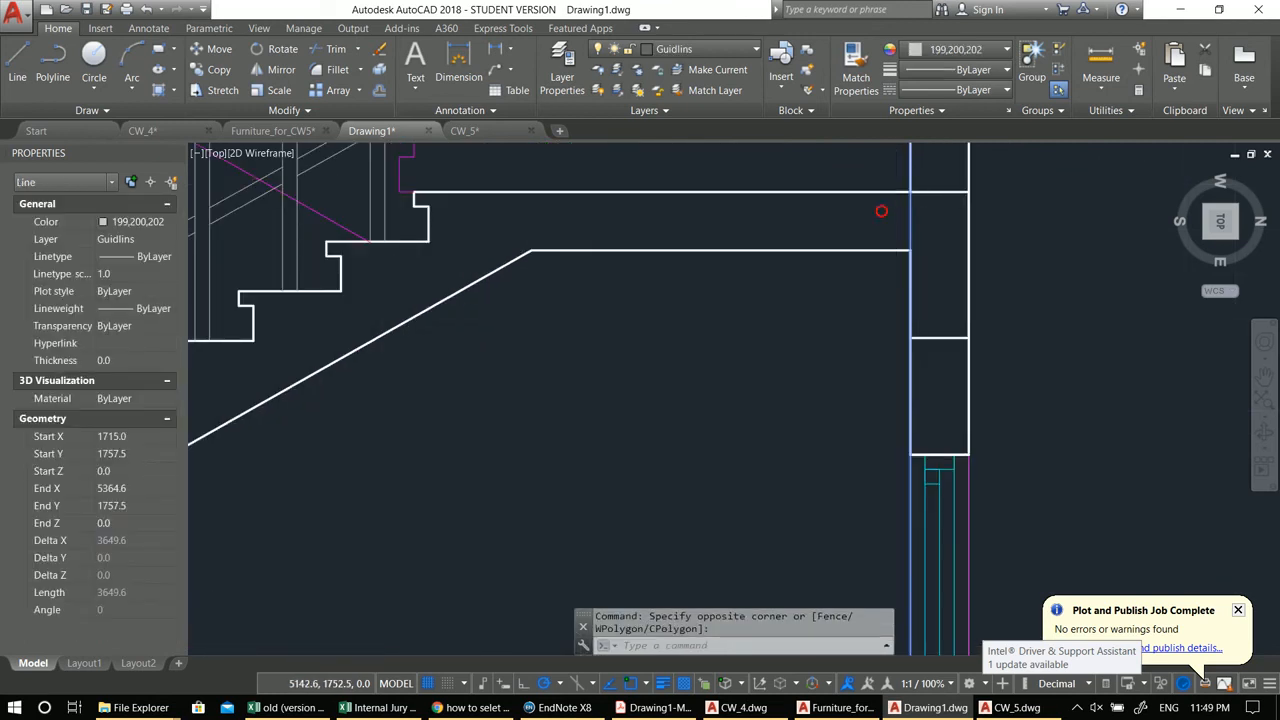
pyautogui.scroll(-3, 881, 211)
pyautogui.press('e')
pyautogui.press('Return')
pyautogui.scroll(-3, 830, 376)
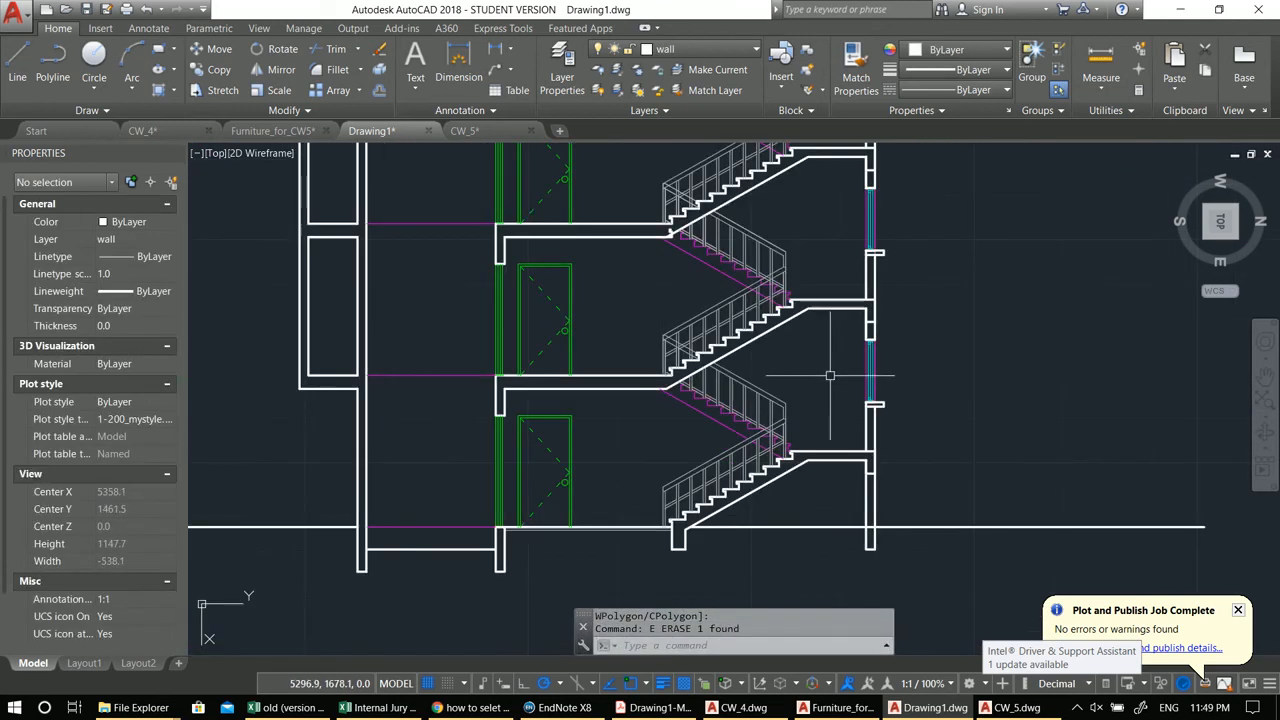
# Step: Hatch the region under the lowest stair flight with the ANSI31 pattern
pyautogui.moveTo(766, 371); pyautogui.dragTo(770, 440, button='middle')
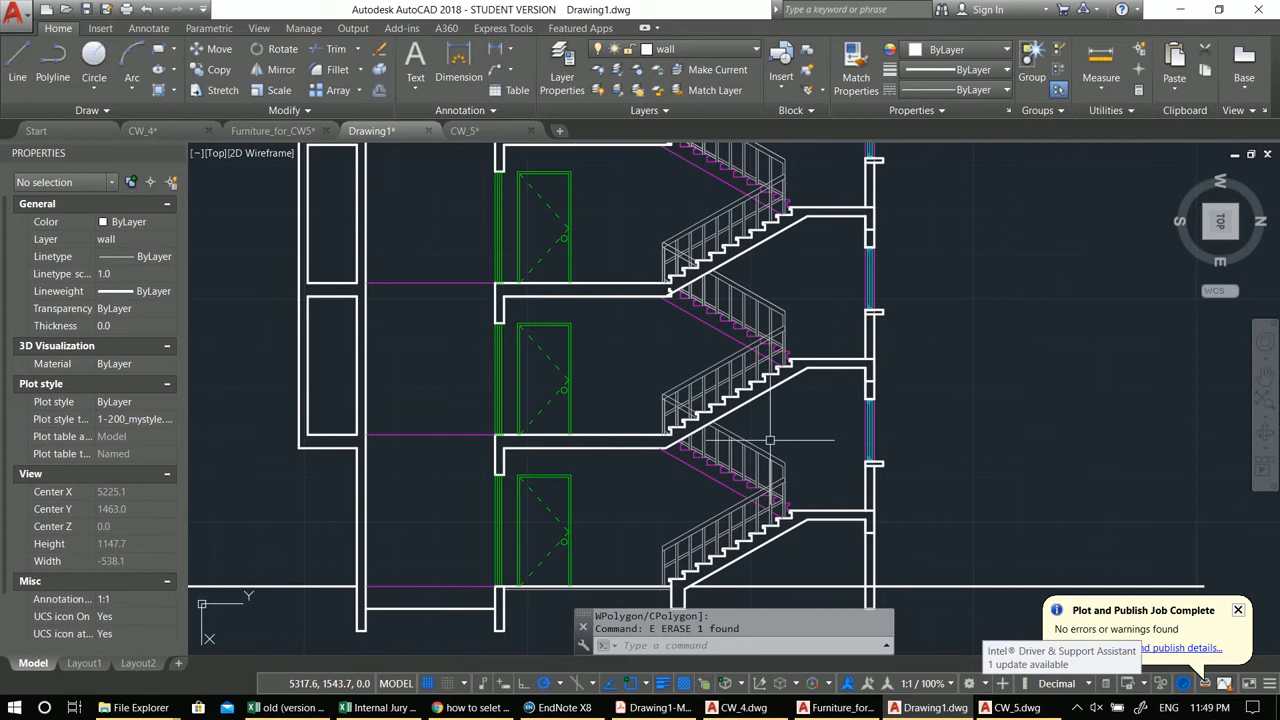
pyautogui.write('h')
pyautogui.press('Return')
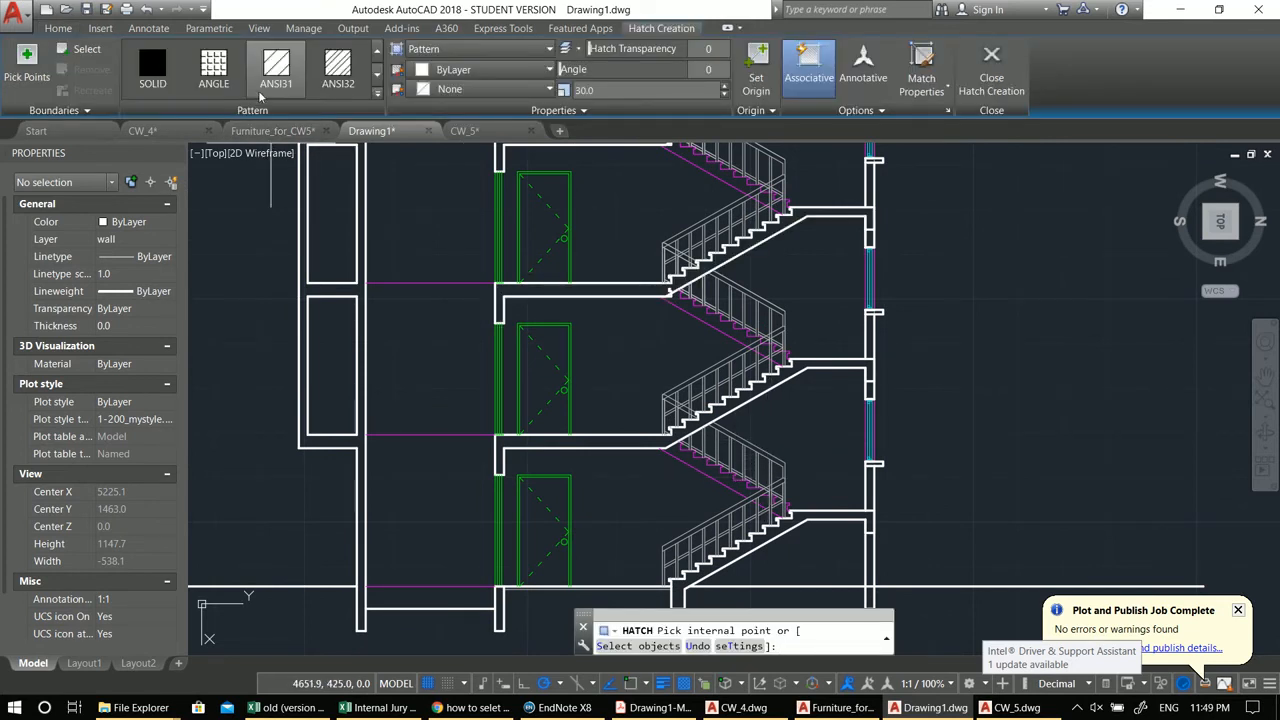
pyautogui.click(281, 65)
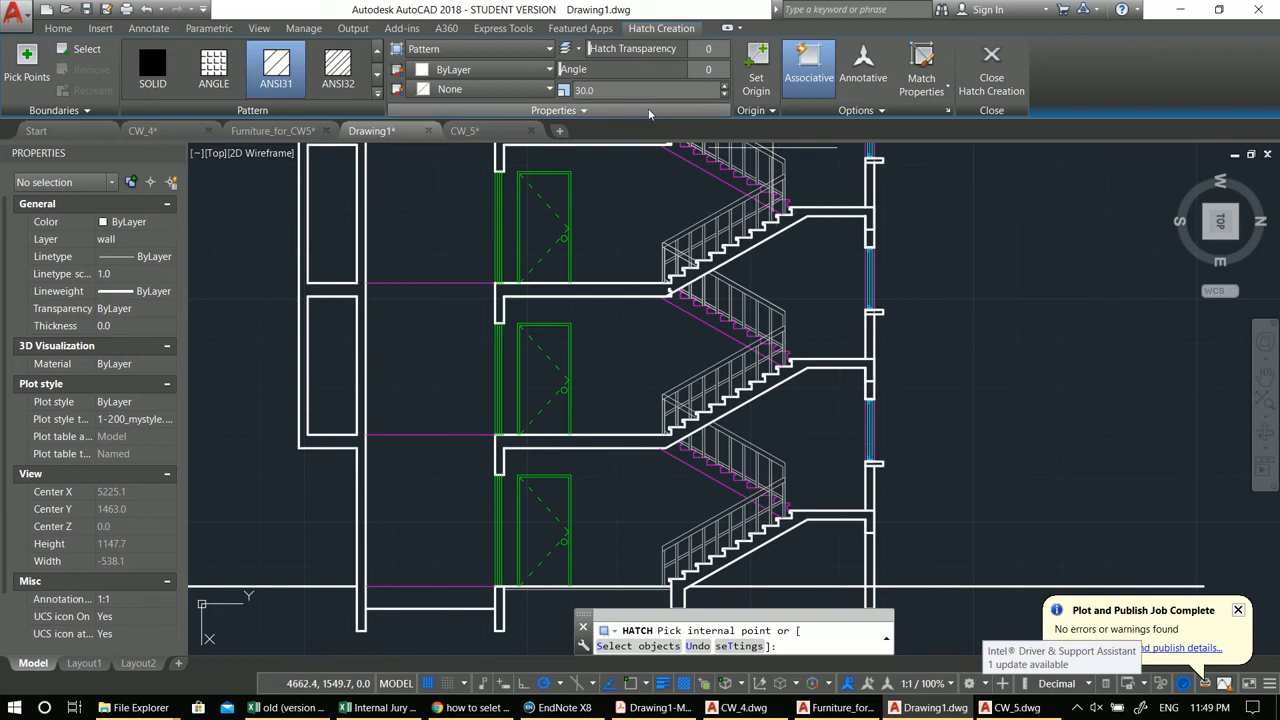
pyautogui.moveTo(718, 661); pyautogui.dragTo(736, 530, button='middle')
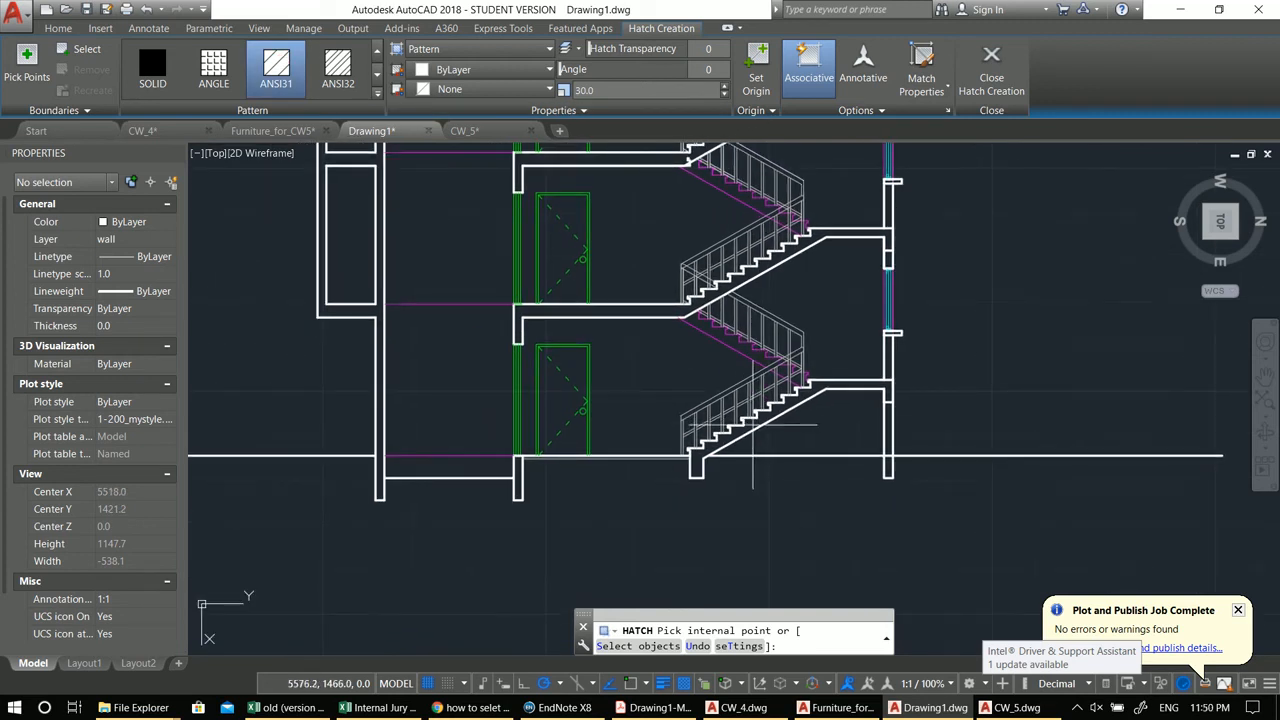
pyautogui.click(742, 420)
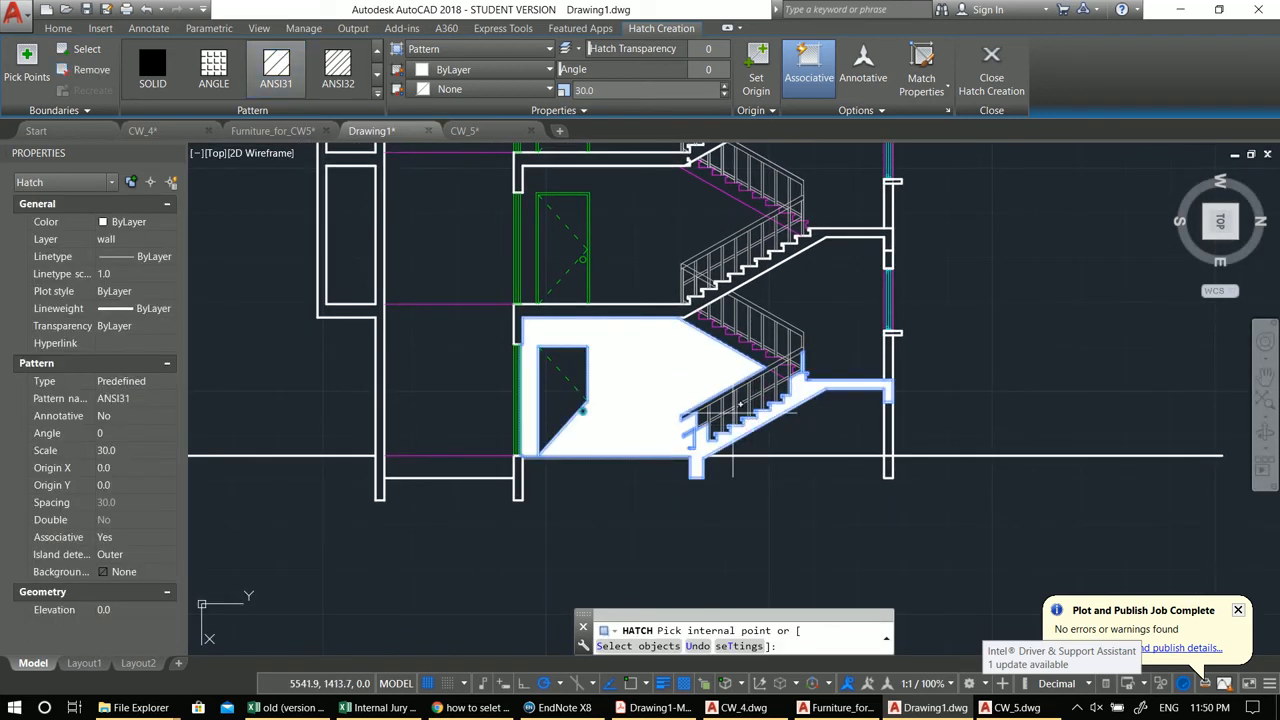
pyautogui.scroll(4, 733, 410)
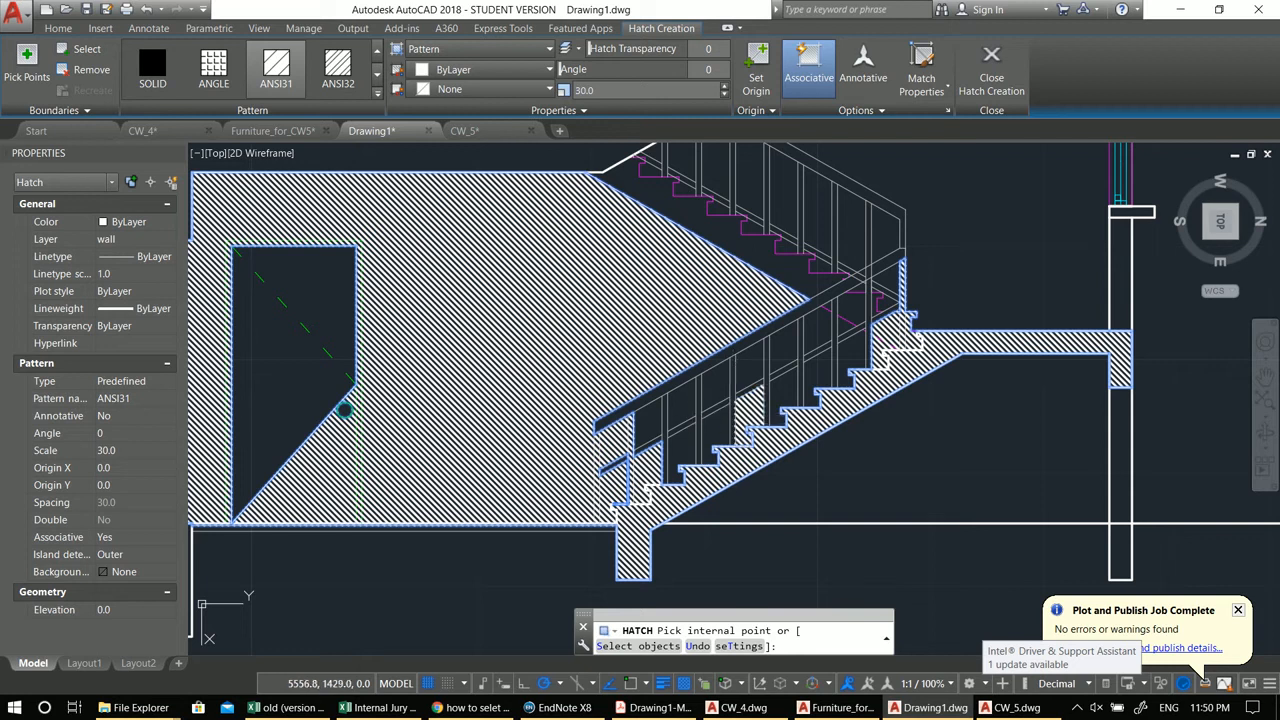
pyautogui.press('Escape')
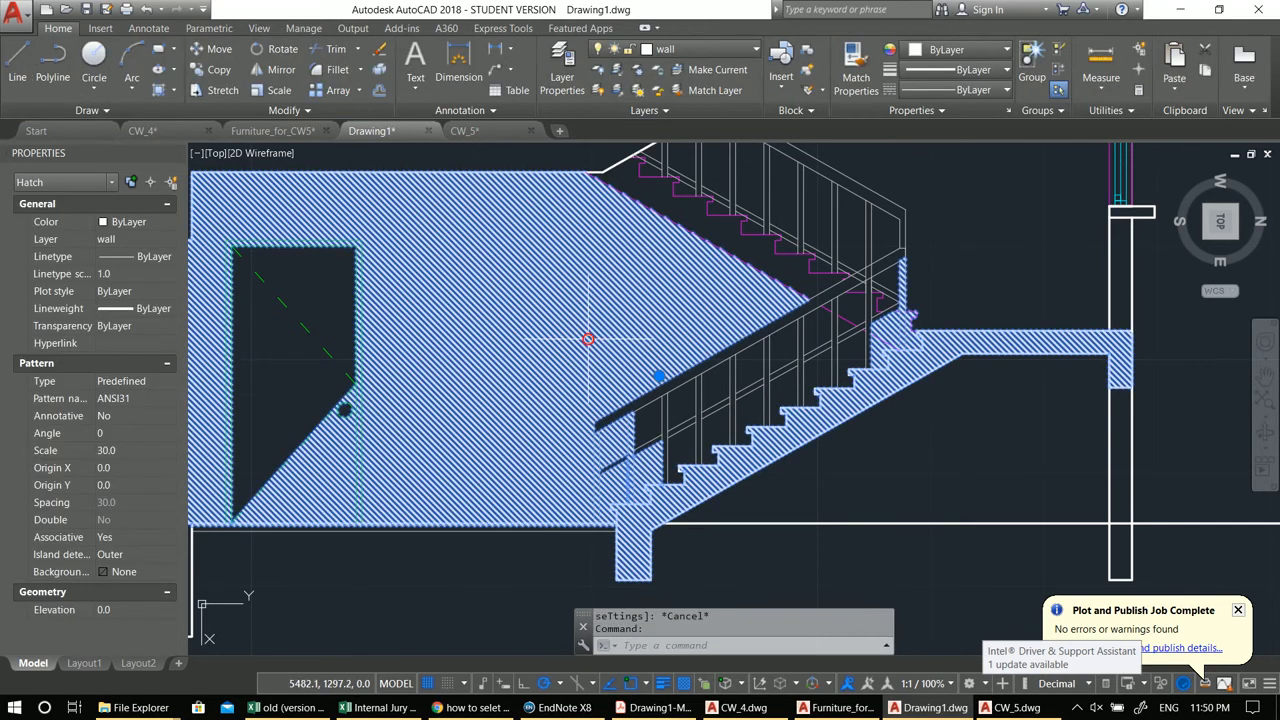
# Step: Erase the misplaced hatch under the lowest flight
pyautogui.write('r')
pyautogui.press('Return')
pyautogui.press('Escape')
pyautogui.write('e')
pyautogui.press('Return')
pyautogui.click(588, 339)
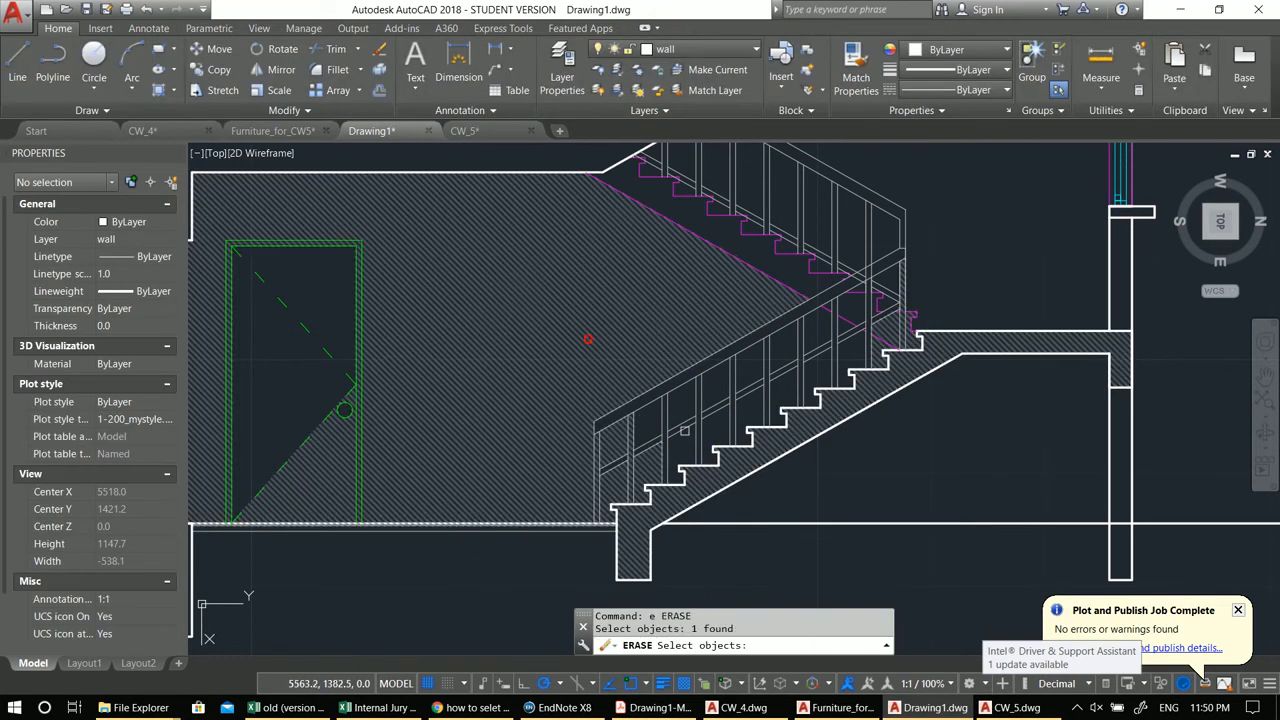
pyautogui.moveTo(761, 490); pyautogui.dragTo(694, 454, button='middle')
pyautogui.press('Escape')
pyautogui.click(588, 315)
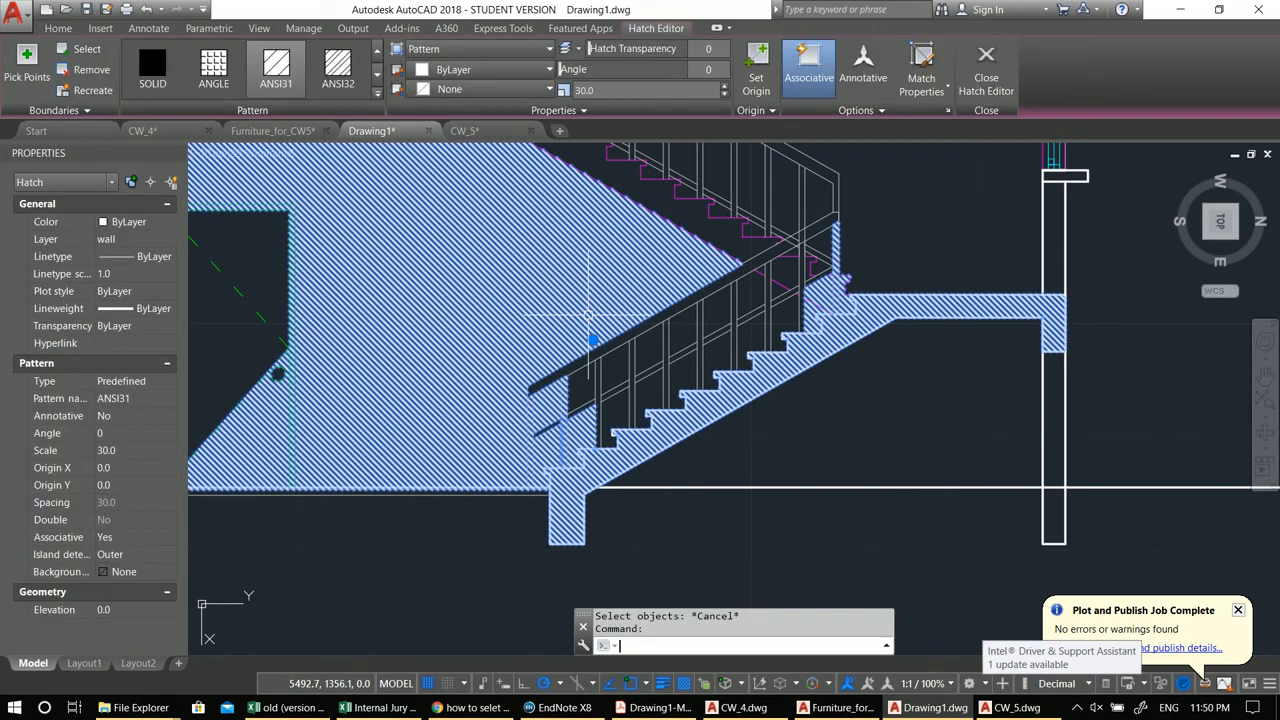
pyautogui.write('e')
pyautogui.press('Return')
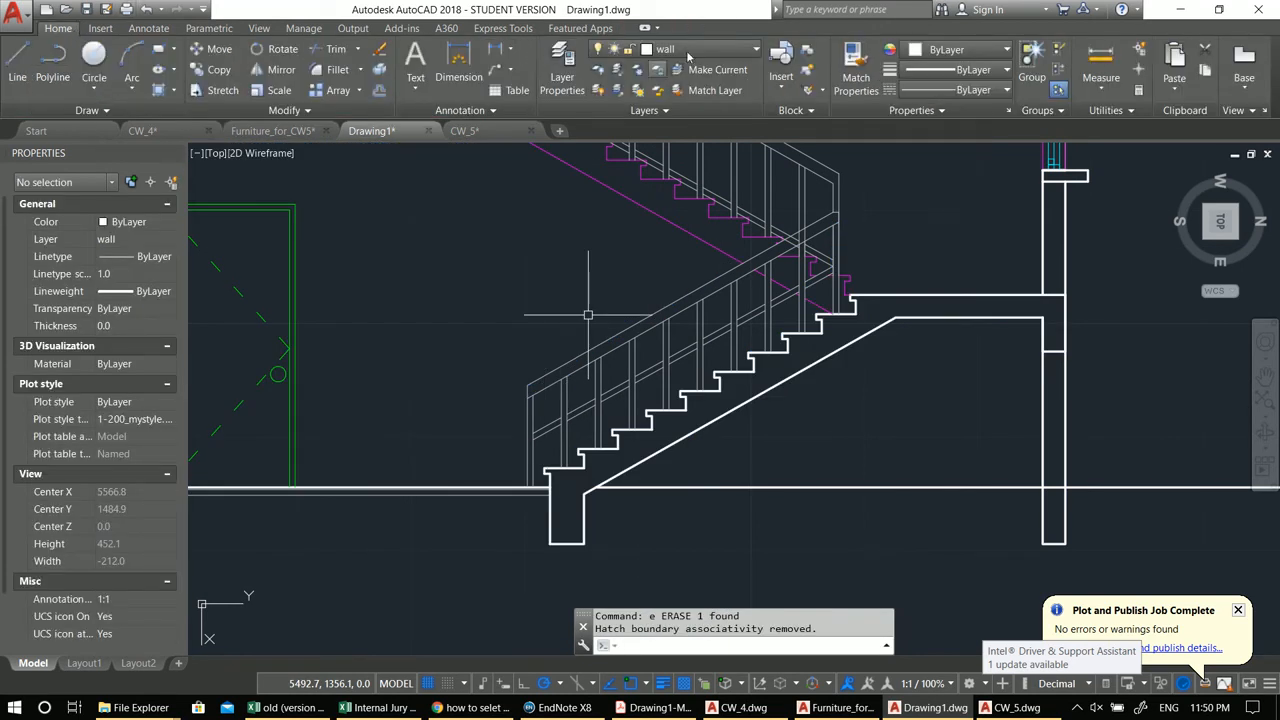
# Step: Make Hatch the current layer
pyautogui.click(696, 58)
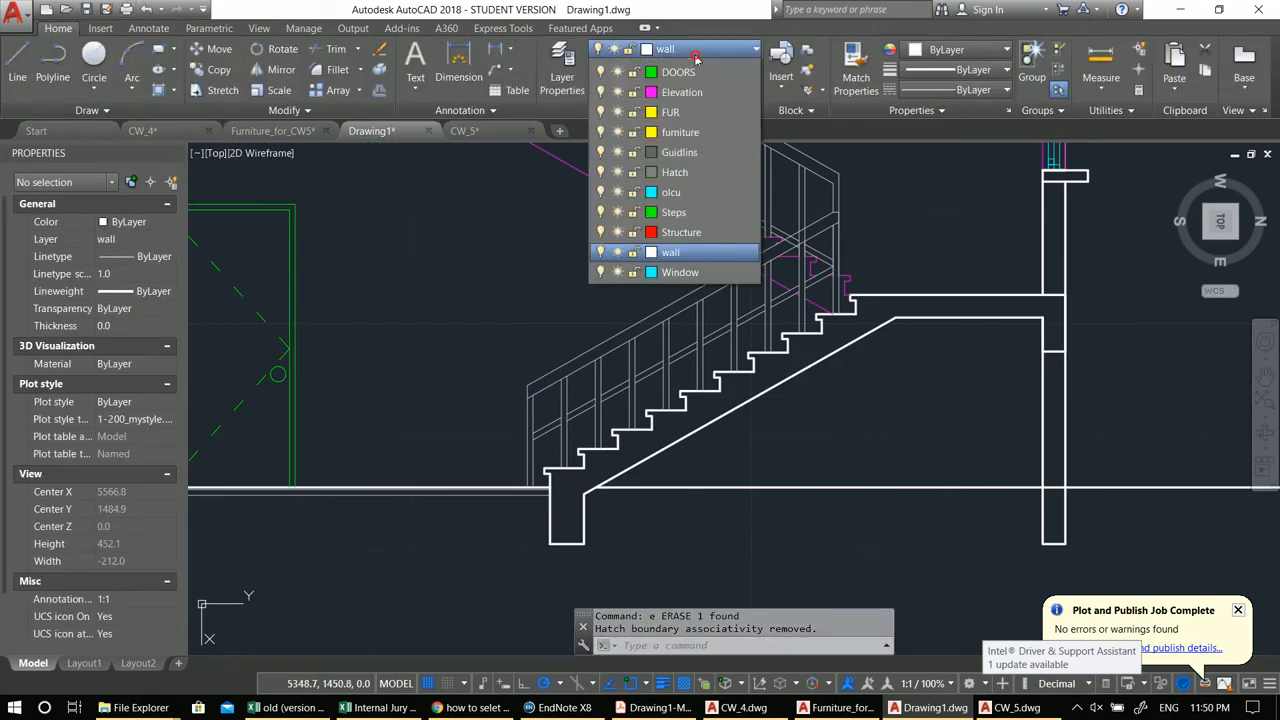
pyautogui.click(704, 291)
pyautogui.press('Escape')
# Step: Hatch the lowest stair flight and its landing slab with ANSI31
pyautogui.moveTo(754, 346)
pyautogui.mouseDown(button='middle')
pyautogui.moveTo(716, 338)
pyautogui.moveTo(685, 310)
pyautogui.mouseUp(button='middle')
pyautogui.write('h')
pyautogui.press('Return')
pyautogui.scroll(2, 730, 355)
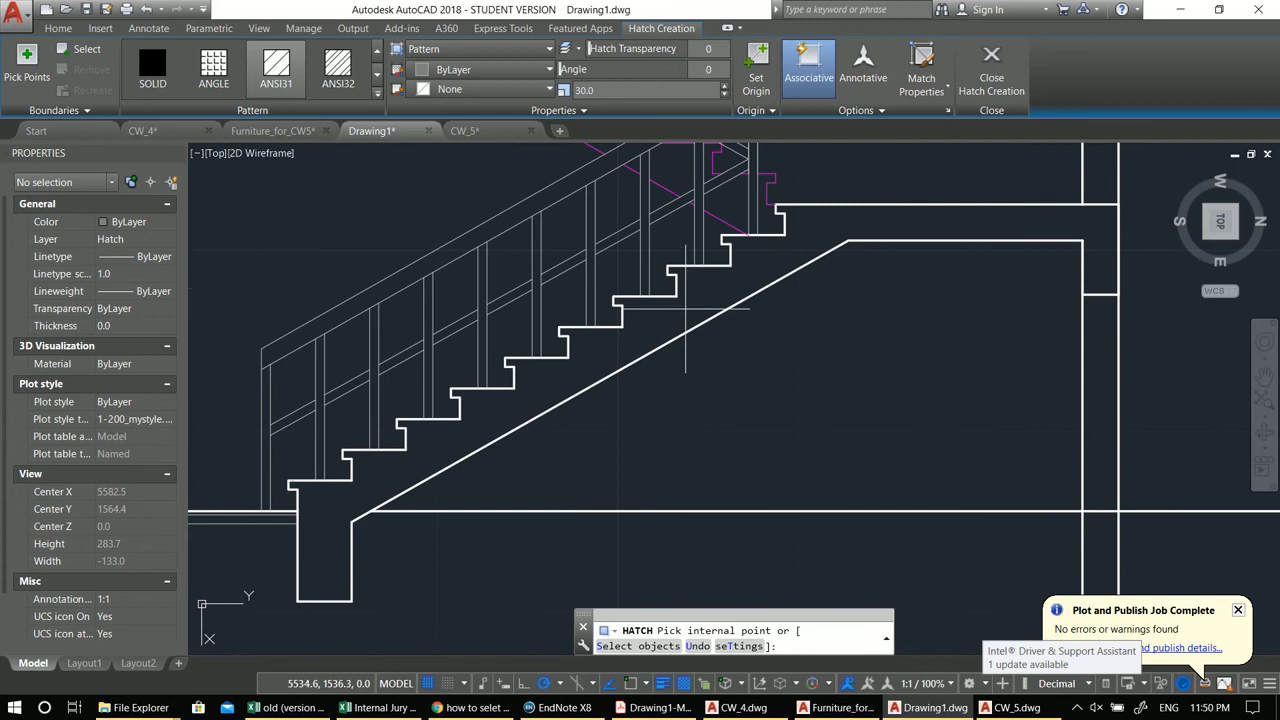
pyautogui.click(685, 309)
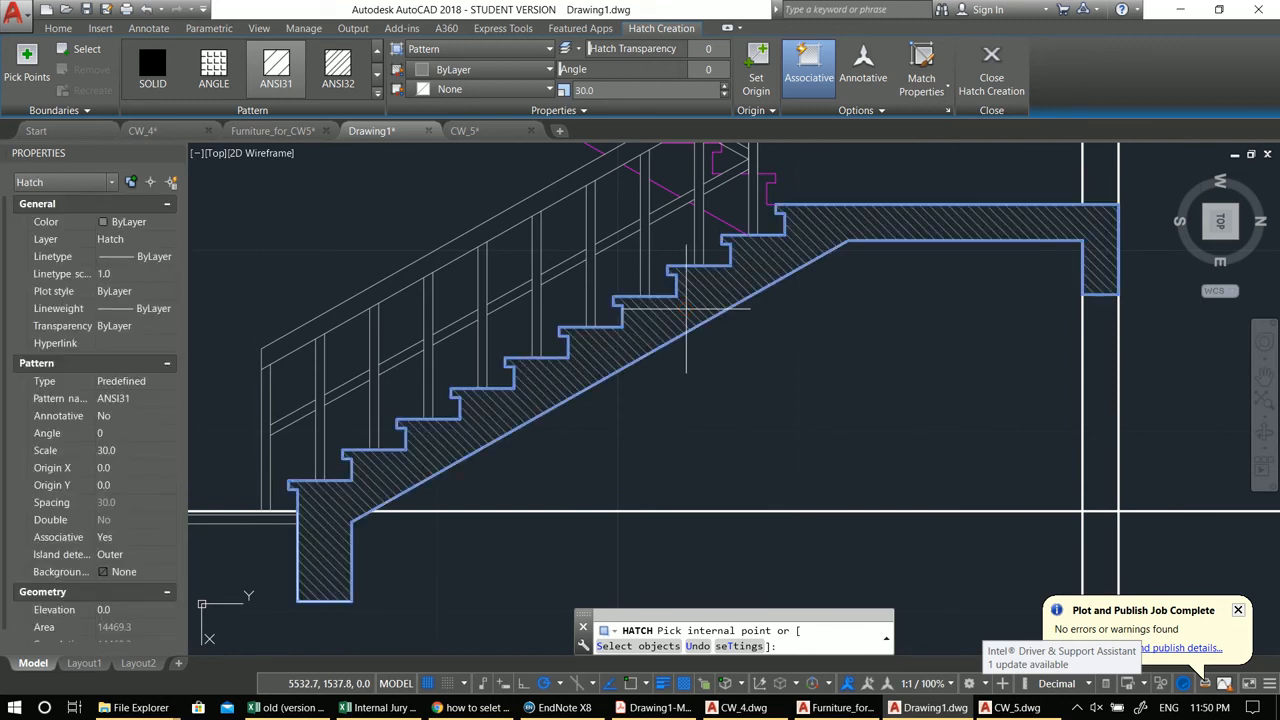
pyautogui.press('Return')
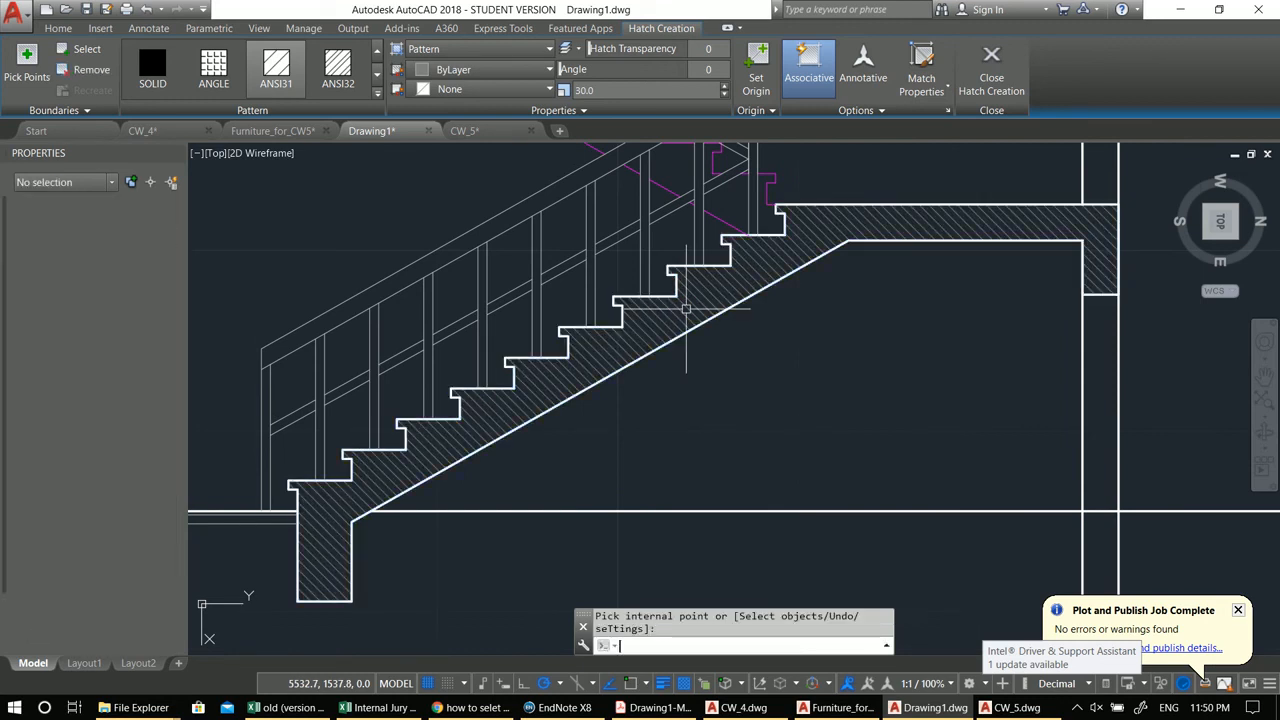
# Step: Hatch the area between the middle landing and the flight above
pyautogui.scroll(-5, 686, 309)
pyautogui.moveTo(820, 500); pyautogui.dragTo(807, 458, button='middle')
pyautogui.scroll(3, 807, 458)
pyautogui.scroll(-4, 786, 386)
pyautogui.scroll(2, 783, 383)
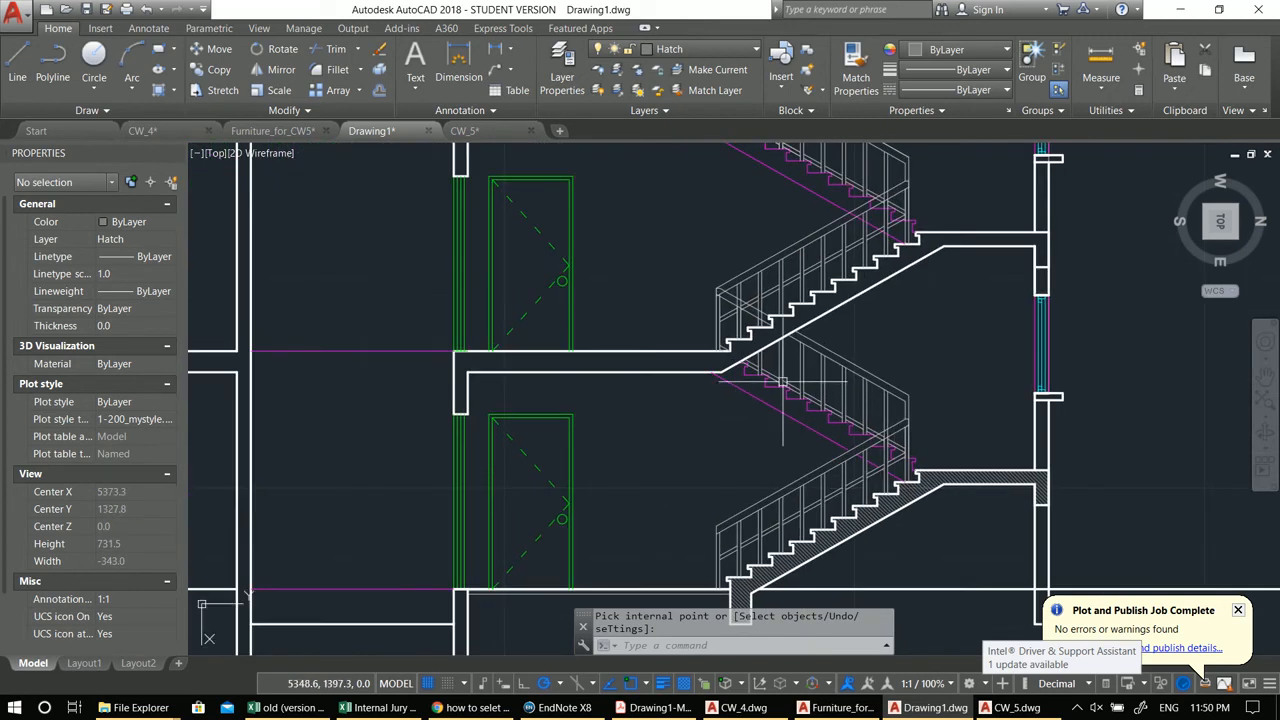
pyautogui.press('Return')
pyautogui.click(707, 361)
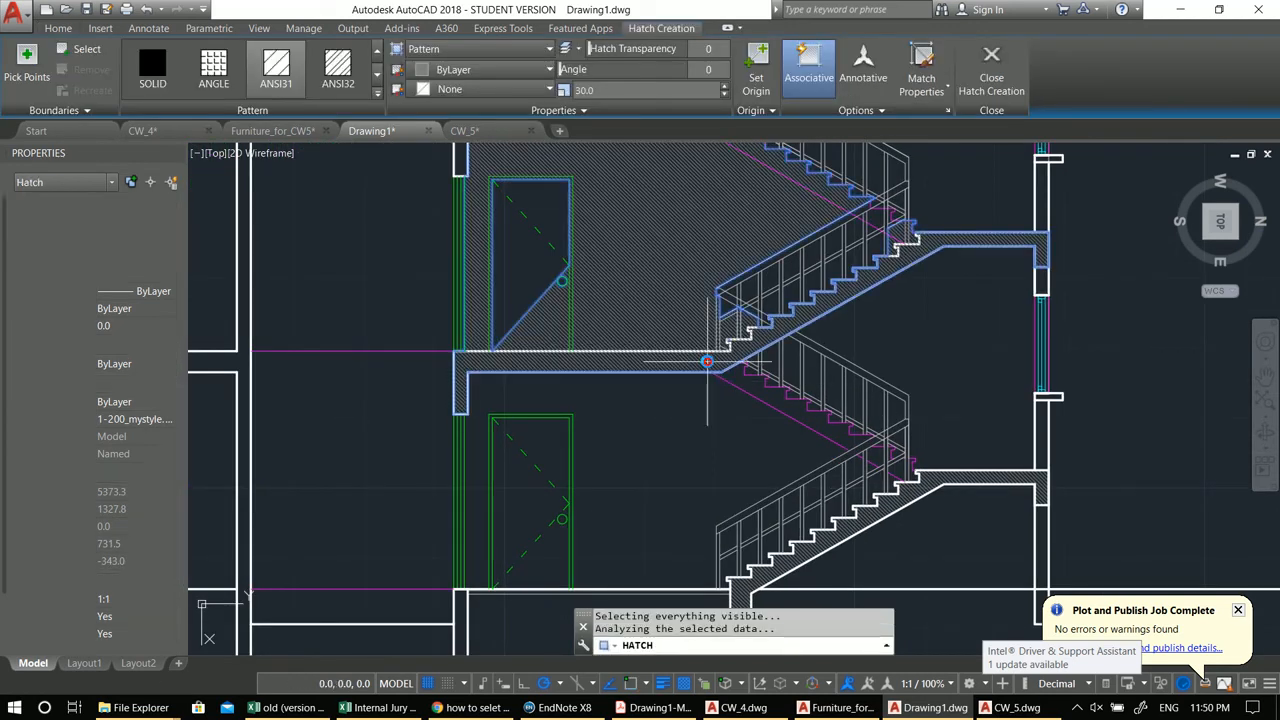
pyautogui.moveTo(707, 361); pyautogui.dragTo(621, 451, button='middle')
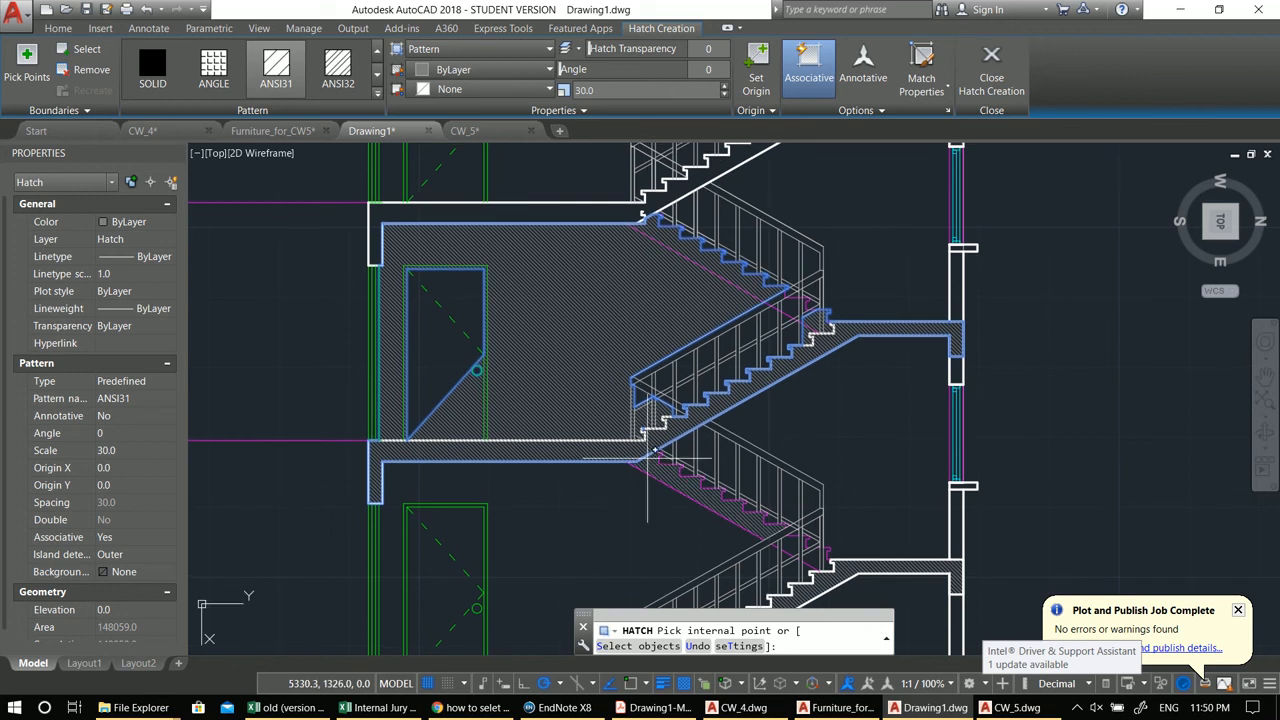
pyautogui.press('Return')
# Step: Erase the oversized hatch around the middle landing and door
pyautogui.write('e')
pyautogui.press('Return')
pyautogui.click(597, 375)
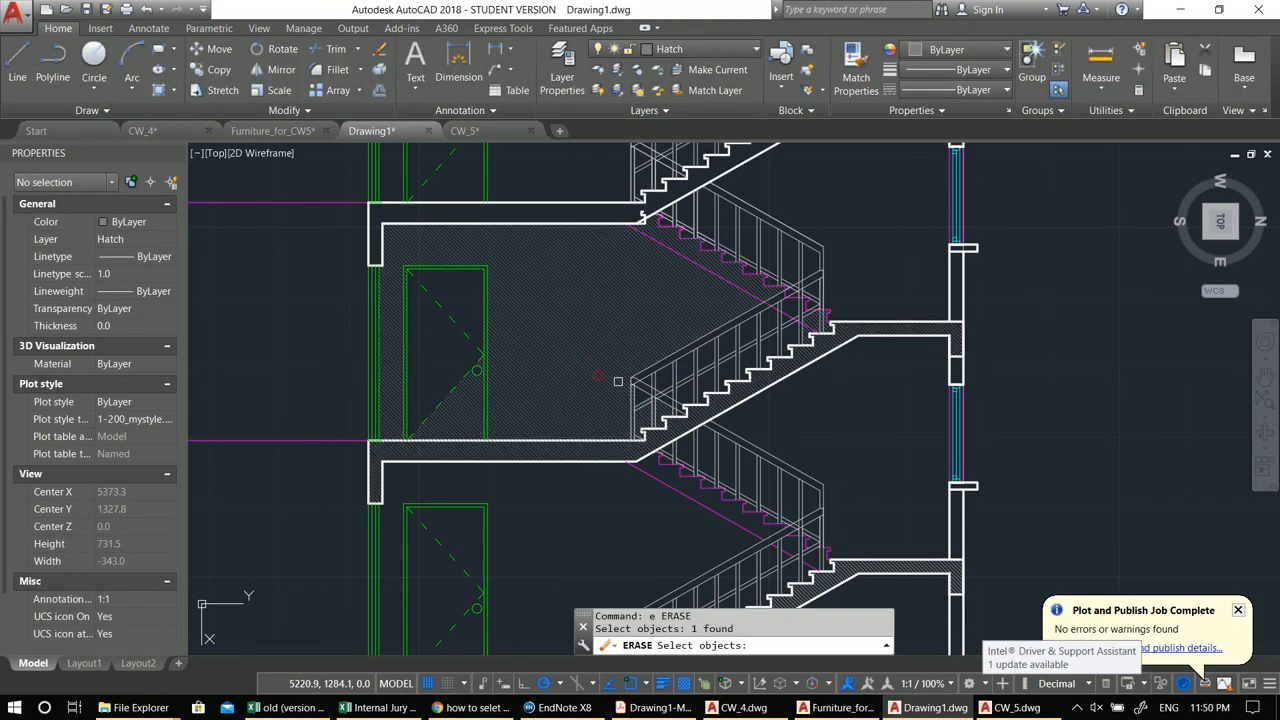
pyautogui.scroll(2, 618, 381)
pyautogui.press('Escape')
pyautogui.click(601, 375)
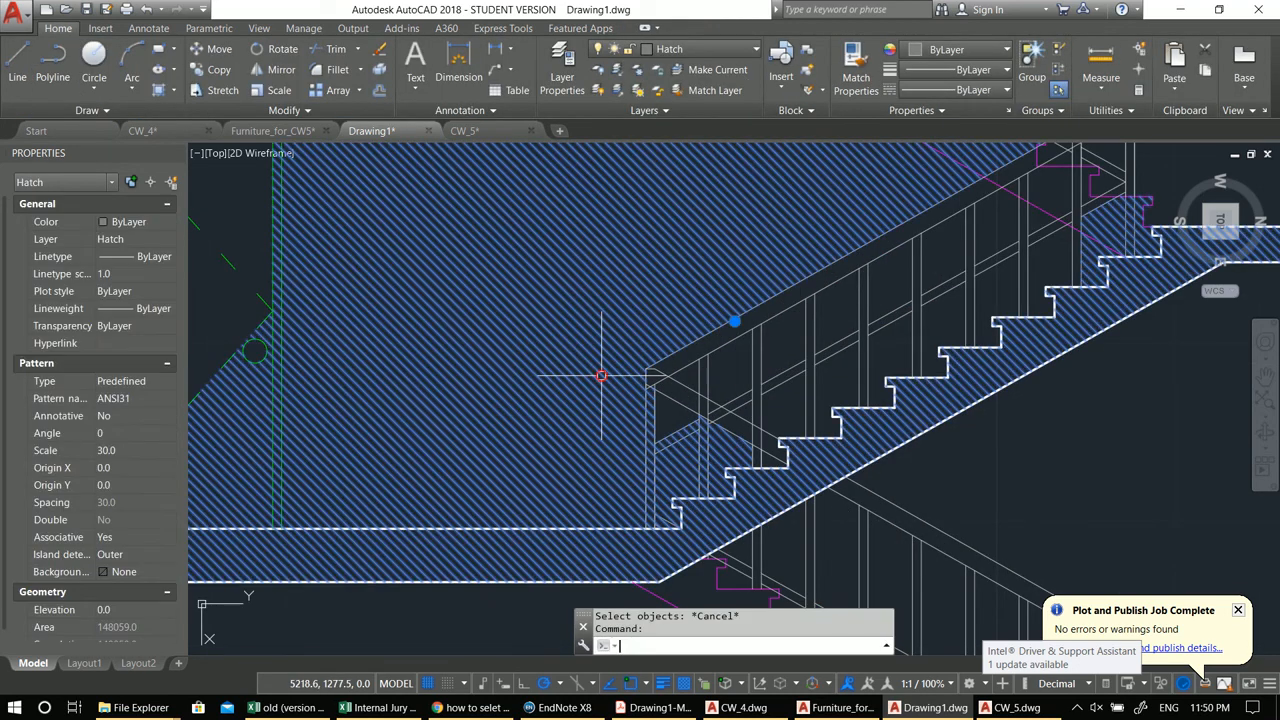
pyautogui.write('e')
pyautogui.press('Return')
pyautogui.moveTo(601, 375); pyautogui.dragTo(632, 350, button='middle')
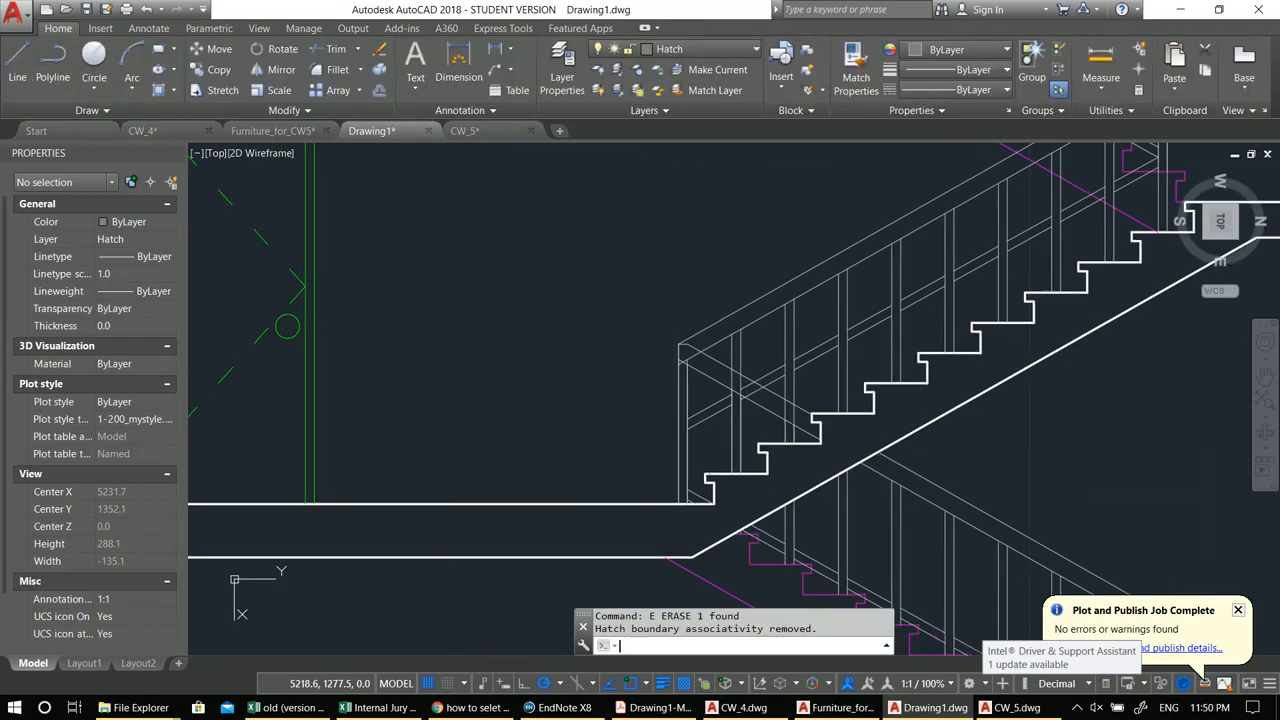
# Step: Hatch the middle stair flight and its landing slab with ANSI31
pyautogui.write('h')
pyautogui.press('Return')
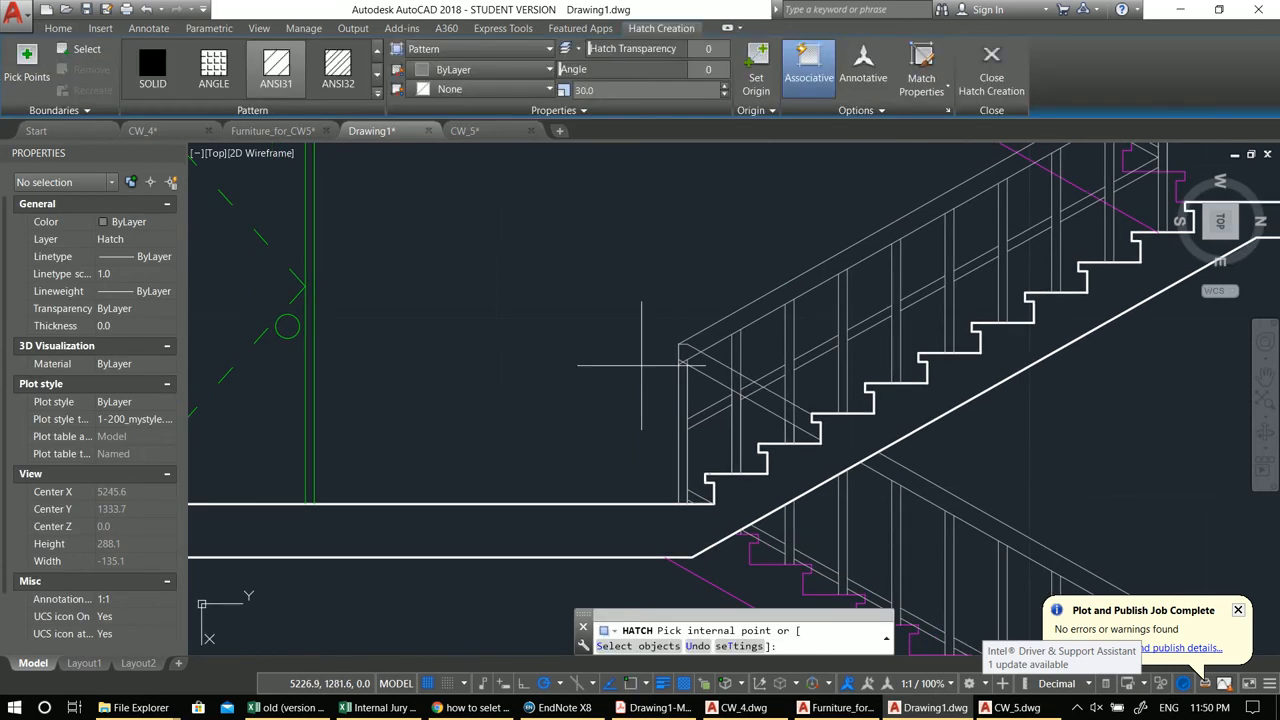
pyautogui.scroll(-2, 642, 365)
pyautogui.moveTo(642, 366); pyautogui.dragTo(624, 370, button='middle')
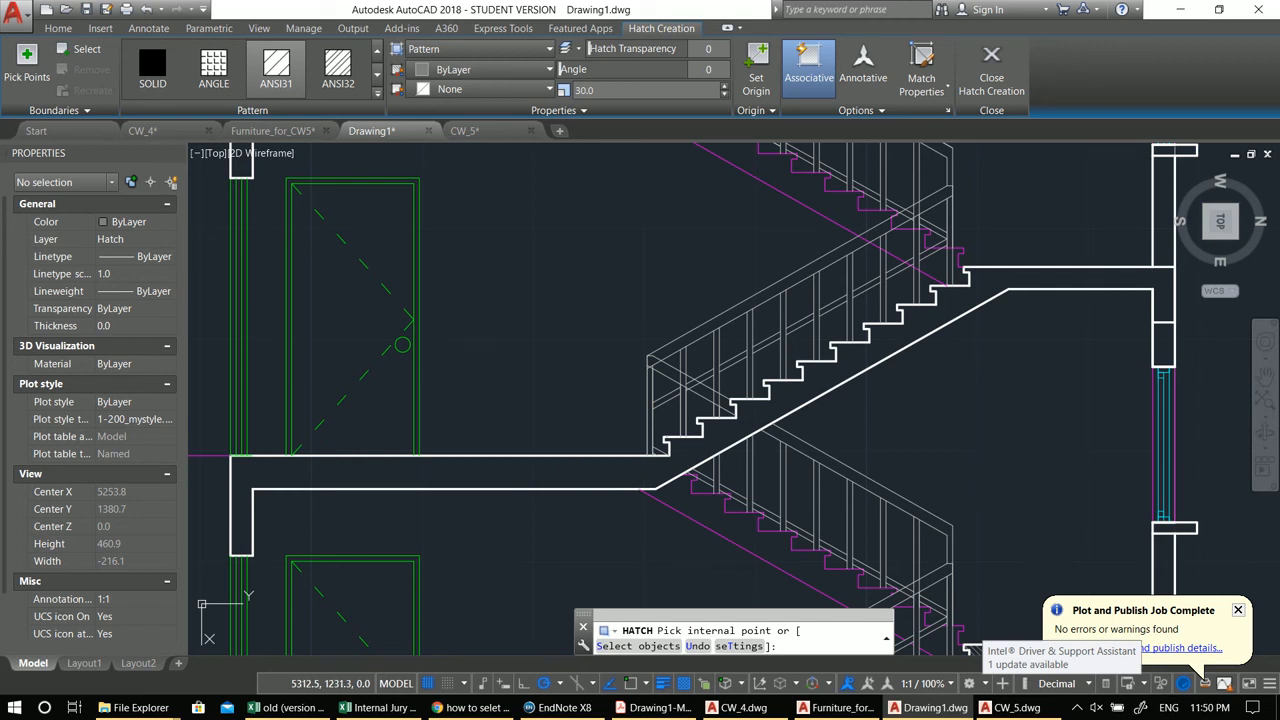
pyautogui.click(568, 463)
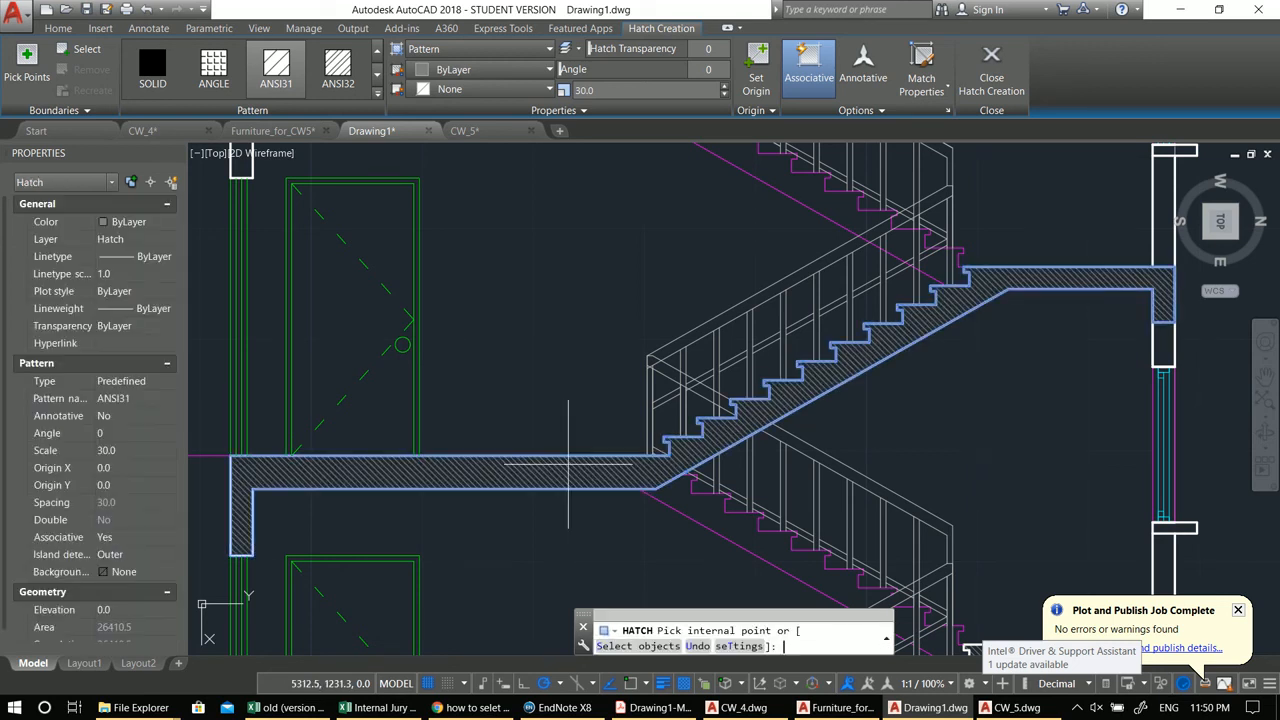
pyautogui.scroll(-2, 600, 455)
pyautogui.press('Return')
# Step: Copy the middle flight's hatch up to the next floor's flight and landing
pyautogui.scroll(-2, 682, 434)
pyautogui.press('Escape')
pyautogui.click(514, 428)
pyautogui.write('c')
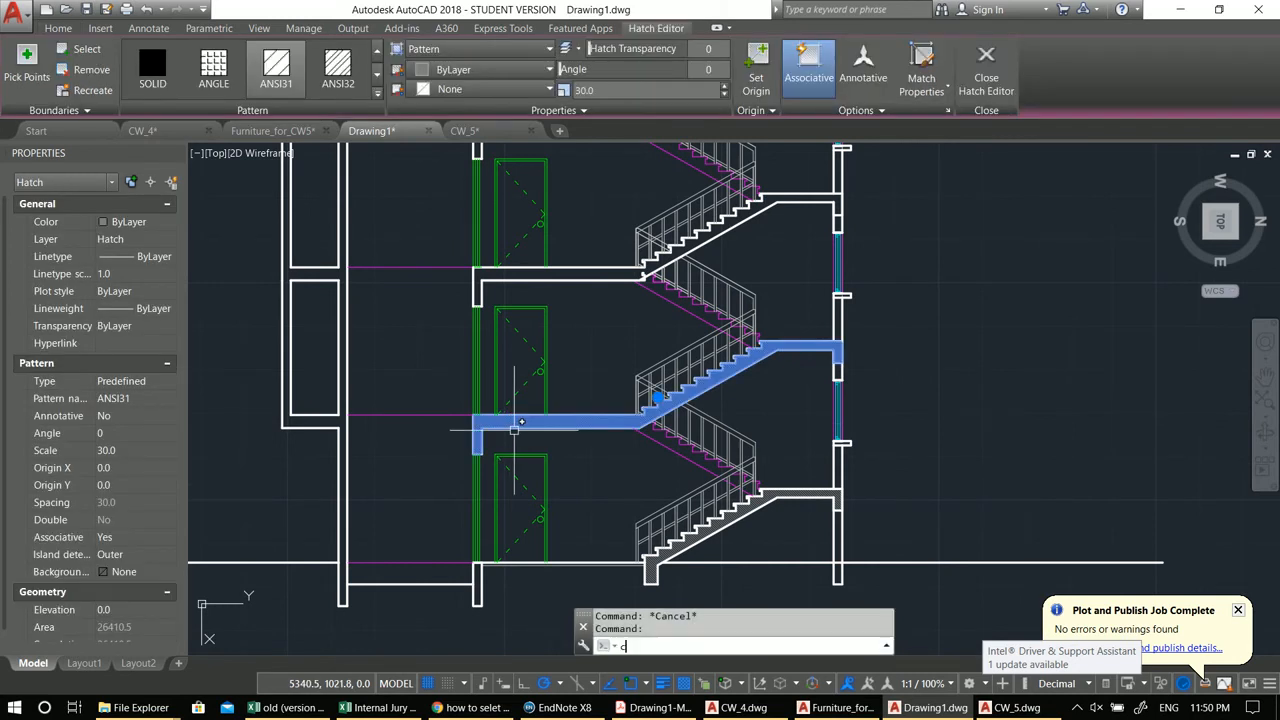
pyautogui.write('o')
pyautogui.press('Return')
pyautogui.scroll(3, 521, 421)
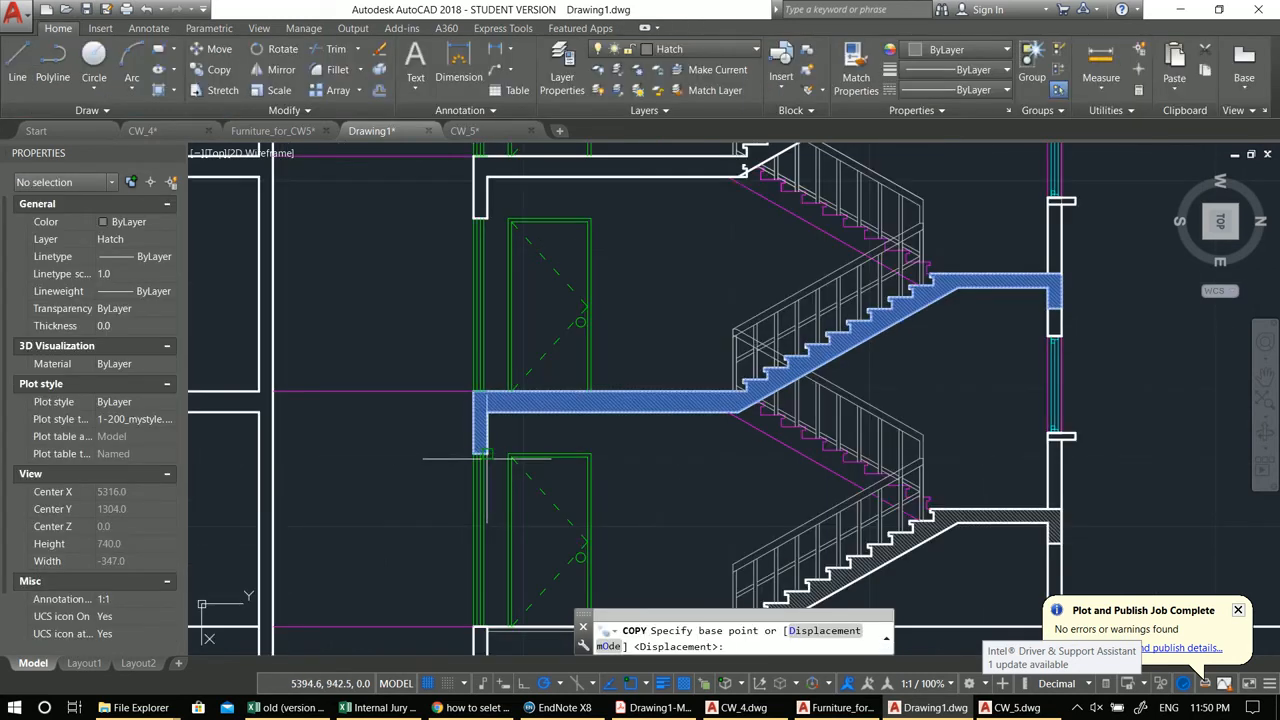
pyautogui.click(480, 440)
pyautogui.moveTo(480, 285); pyautogui.dragTo(488, 458, button='middle')
pyautogui.click(506, 412)
pyautogui.moveTo(549, 316)
pyautogui.mouseDown(button='middle')
pyautogui.moveTo(551, 366)
pyautogui.moveTo(561, 332)
pyautogui.mouseUp(button='middle')
pyautogui.moveTo(537, 400); pyautogui.dragTo(539, 513, button='middle')
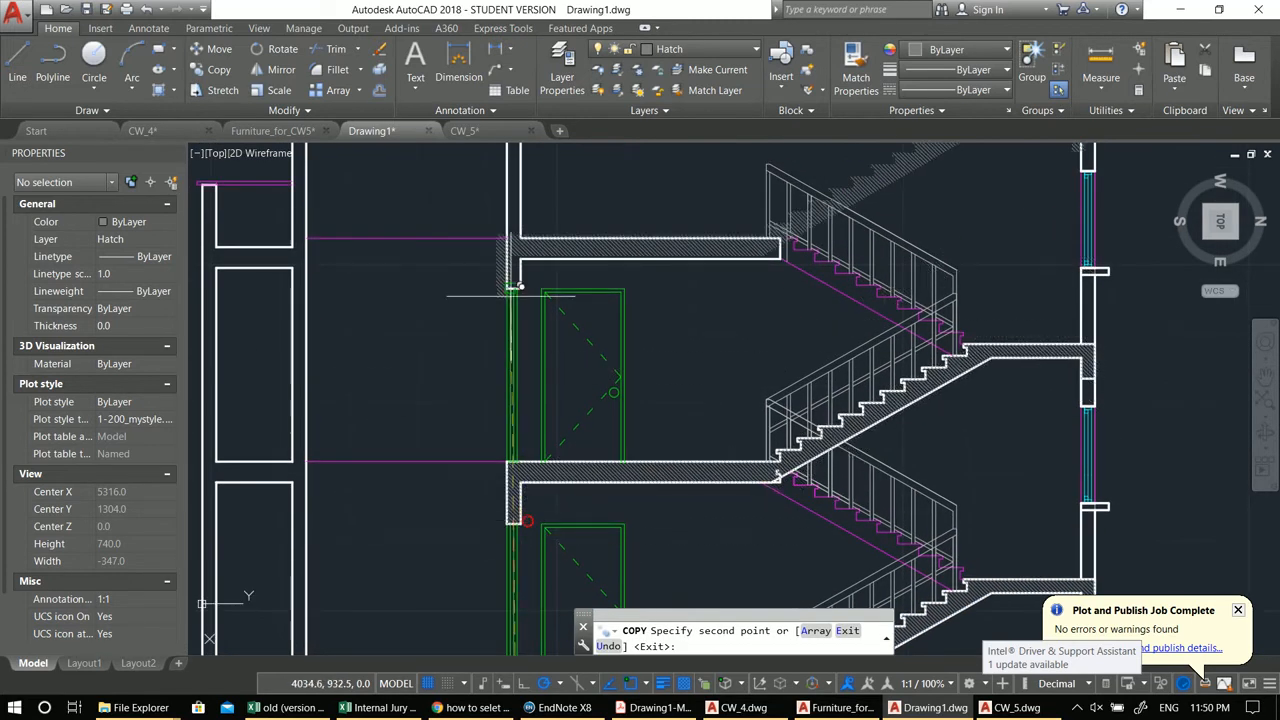
pyautogui.moveTo(521, 288); pyautogui.dragTo(523, 302, button='middle')
pyautogui.press('Escape')
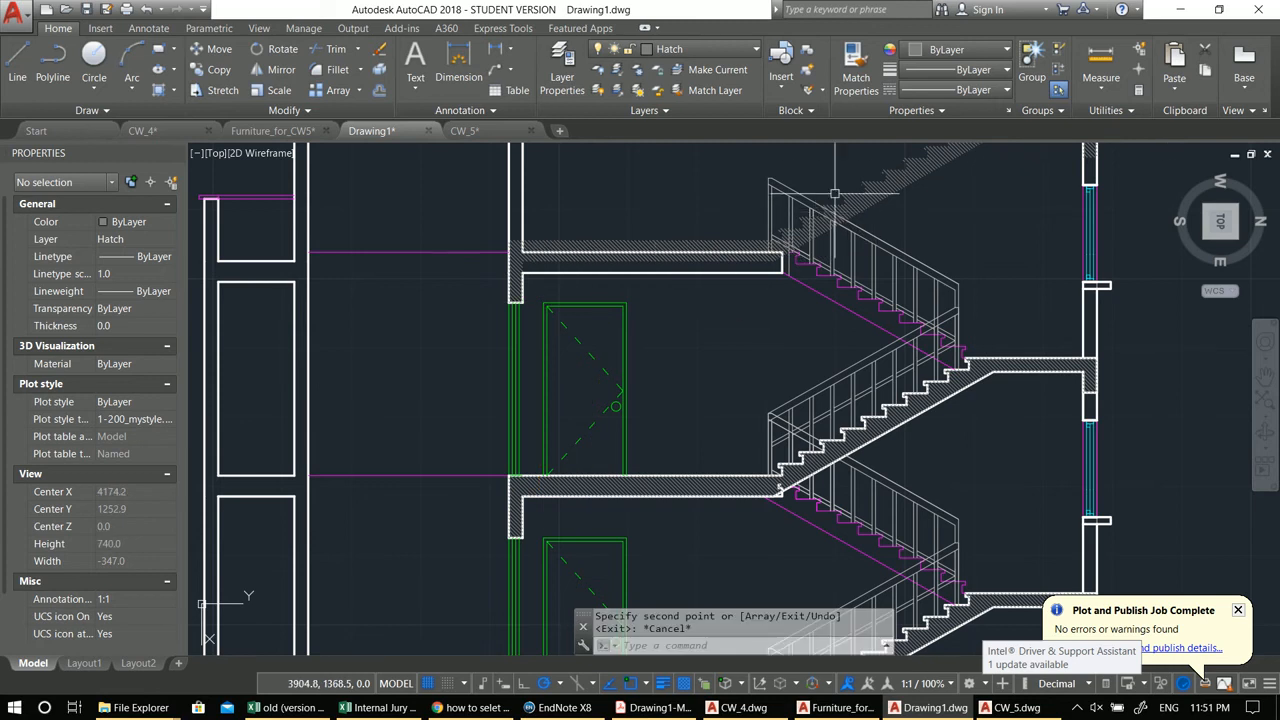
# Step: Erase the copied hatch on the upper flight
pyautogui.click(866, 189)
pyautogui.moveTo(673, 306); pyautogui.dragTo(743, 370, button='middle')
pyautogui.write('e')
pyautogui.press('space')
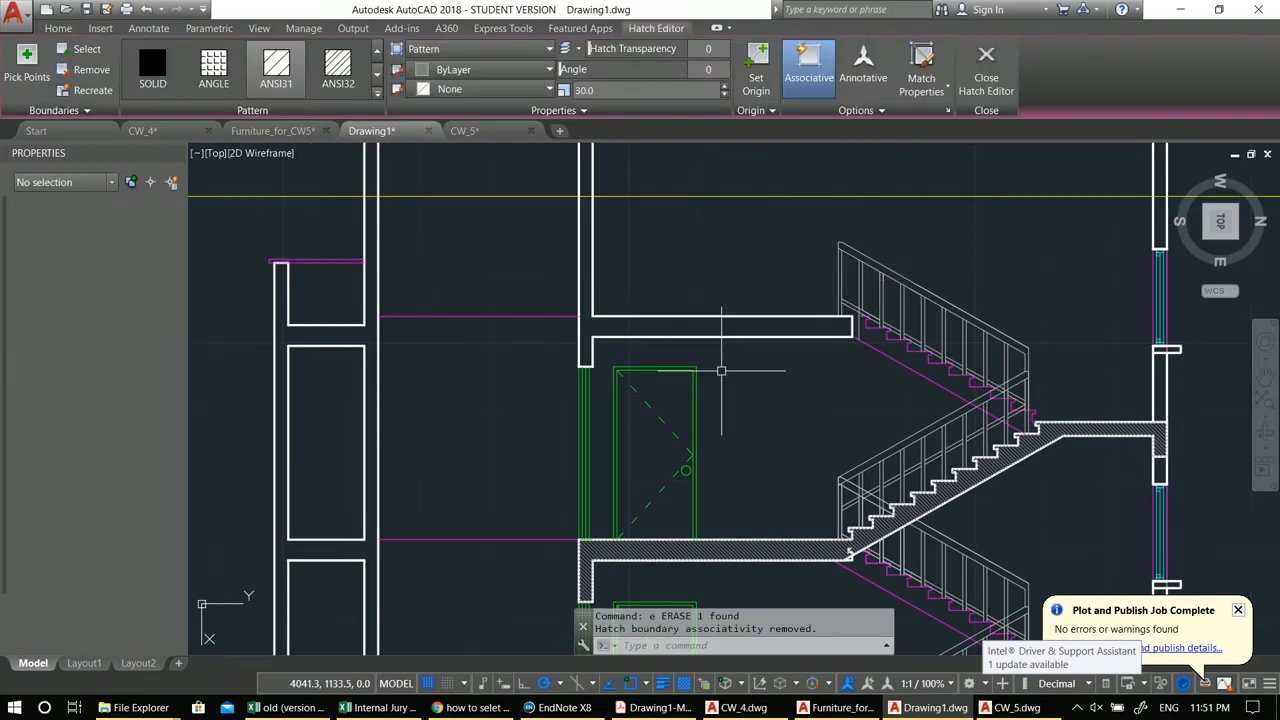
# Step: Hatch the upper wall segment and the top roof slab with ANSI31
pyautogui.moveTo(637, 366); pyautogui.dragTo(749, 477, button='middle')
pyautogui.write('h')
pyautogui.press('space')
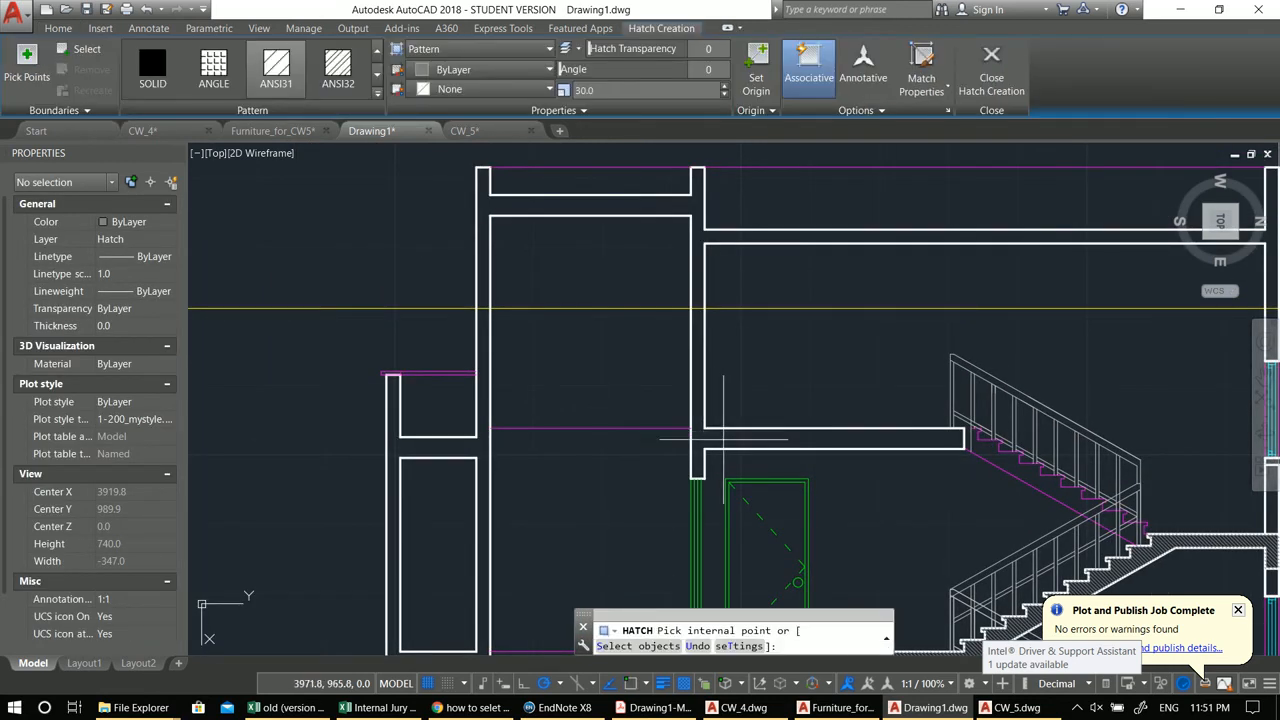
pyautogui.click(723, 438)
pyautogui.scroll(-3, 669, 316)
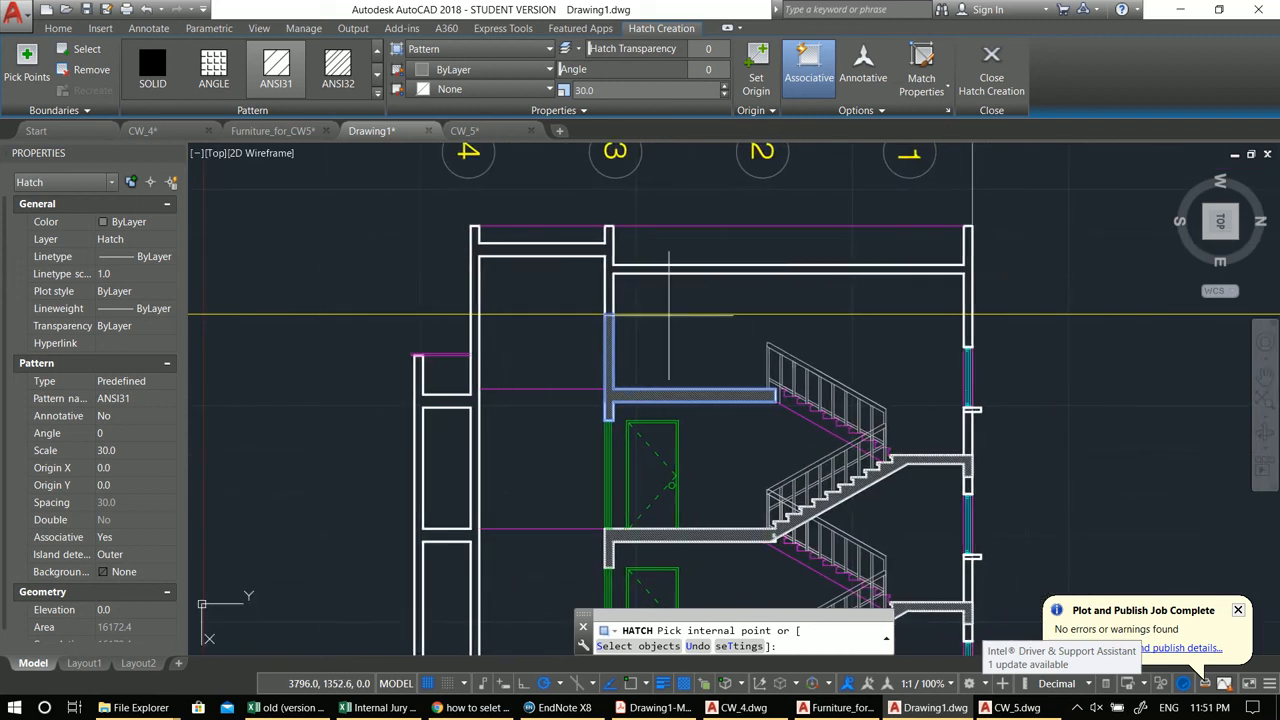
pyautogui.click(802, 268)
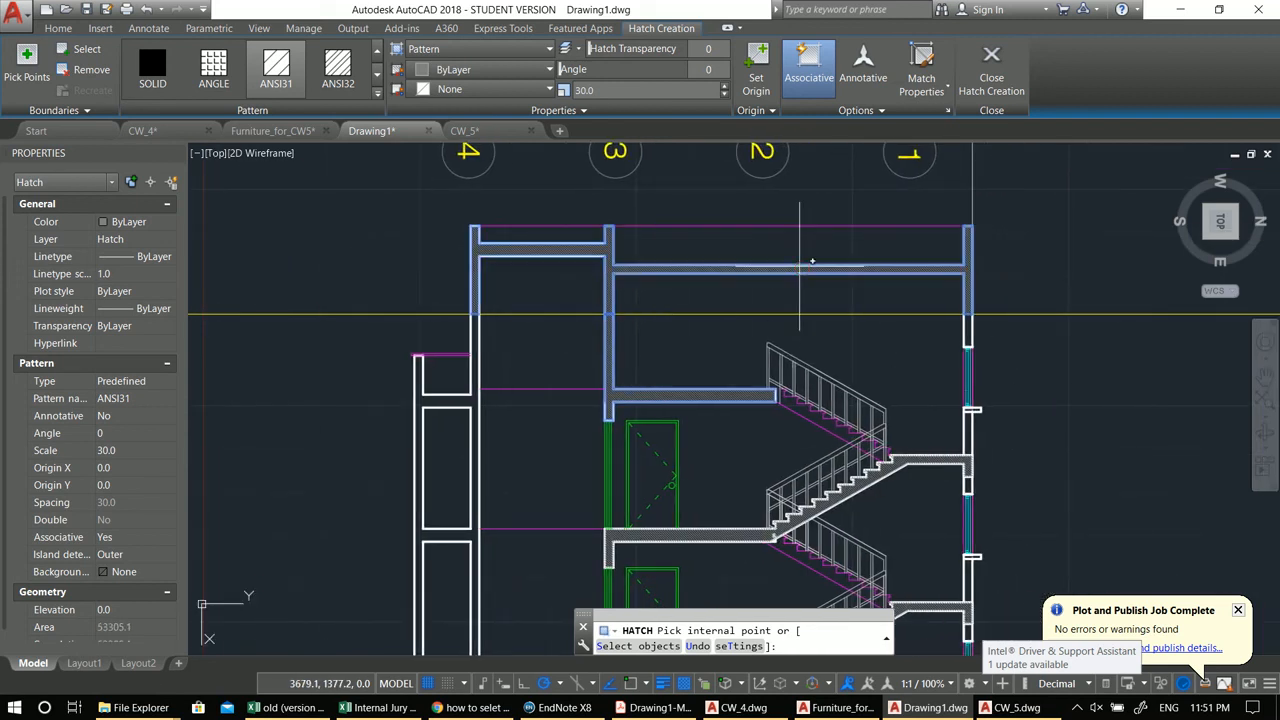
pyautogui.moveTo(465, 388); pyautogui.dragTo(532, 336, button='middle')
pyautogui.press('Return')
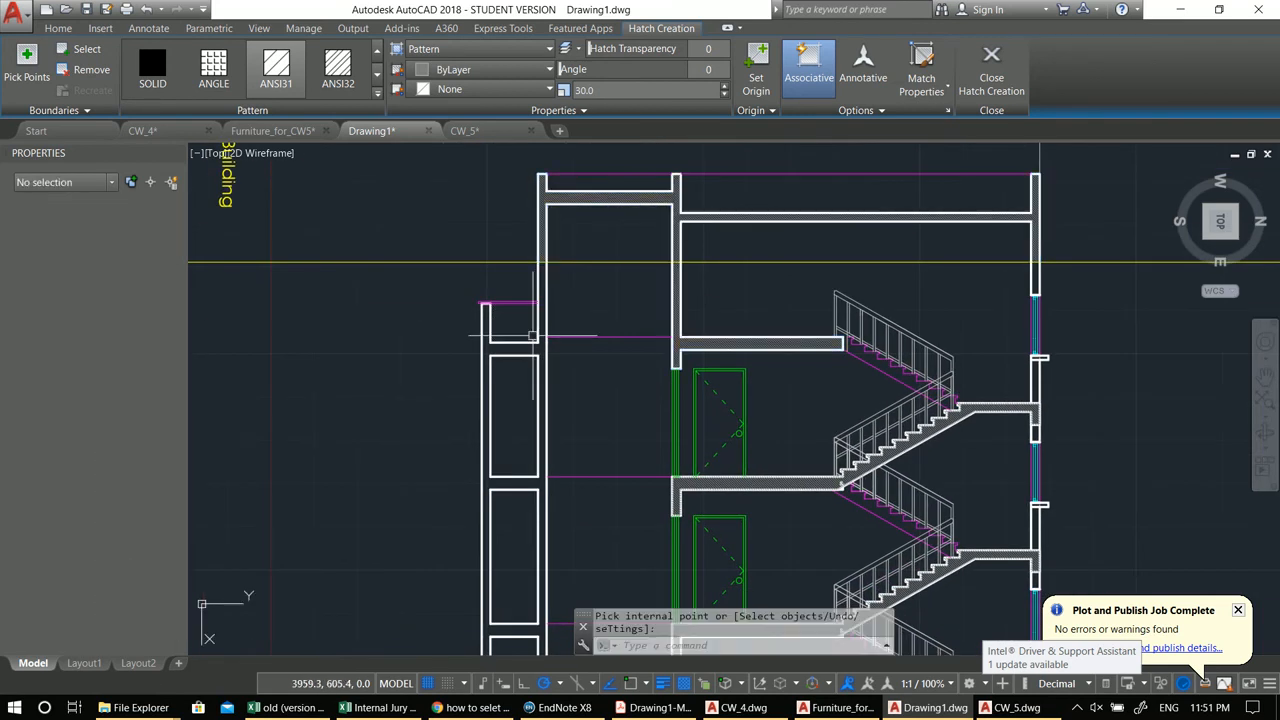
# Step: Hatch the wall footings below ground level on both sides of the stair section
pyautogui.moveTo(575, 488)
pyautogui.mouseDown(button='middle')
pyautogui.moveTo(657, 388)
pyautogui.moveTo(751, 340)
pyautogui.mouseUp(button='middle')
pyautogui.scroll(-4, 672, 408)
pyautogui.scroll(2, 751, 340)
pyautogui.moveTo(754, 385)
pyautogui.mouseDown(button='middle')
pyautogui.moveTo(781, 358)
pyautogui.moveTo(845, 335)
pyautogui.mouseUp(button='middle')
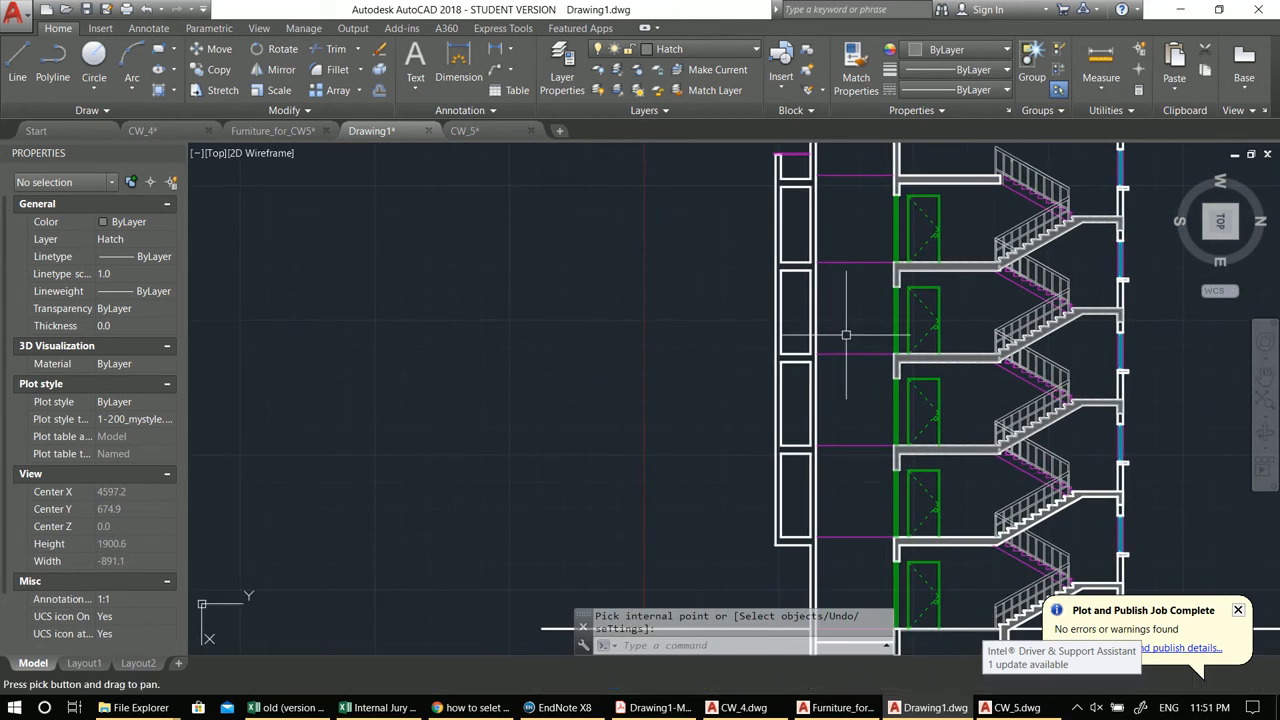
pyautogui.press('Return')
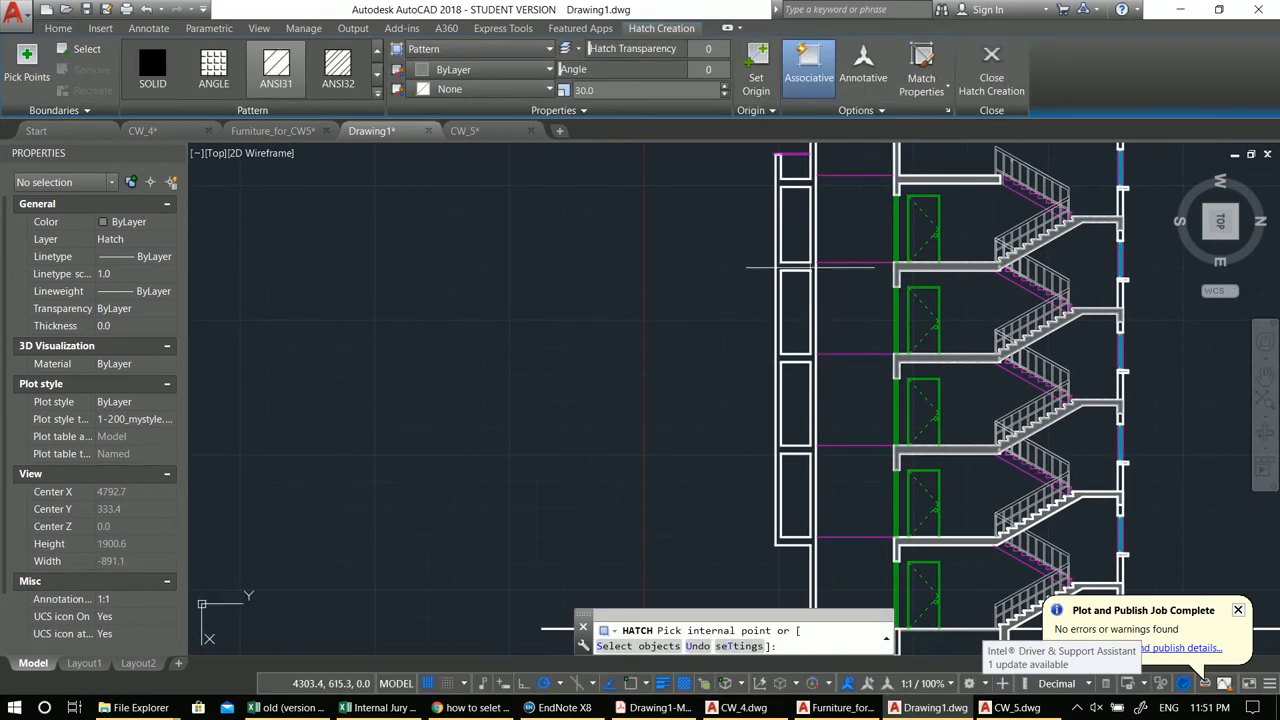
pyautogui.click(808, 265)
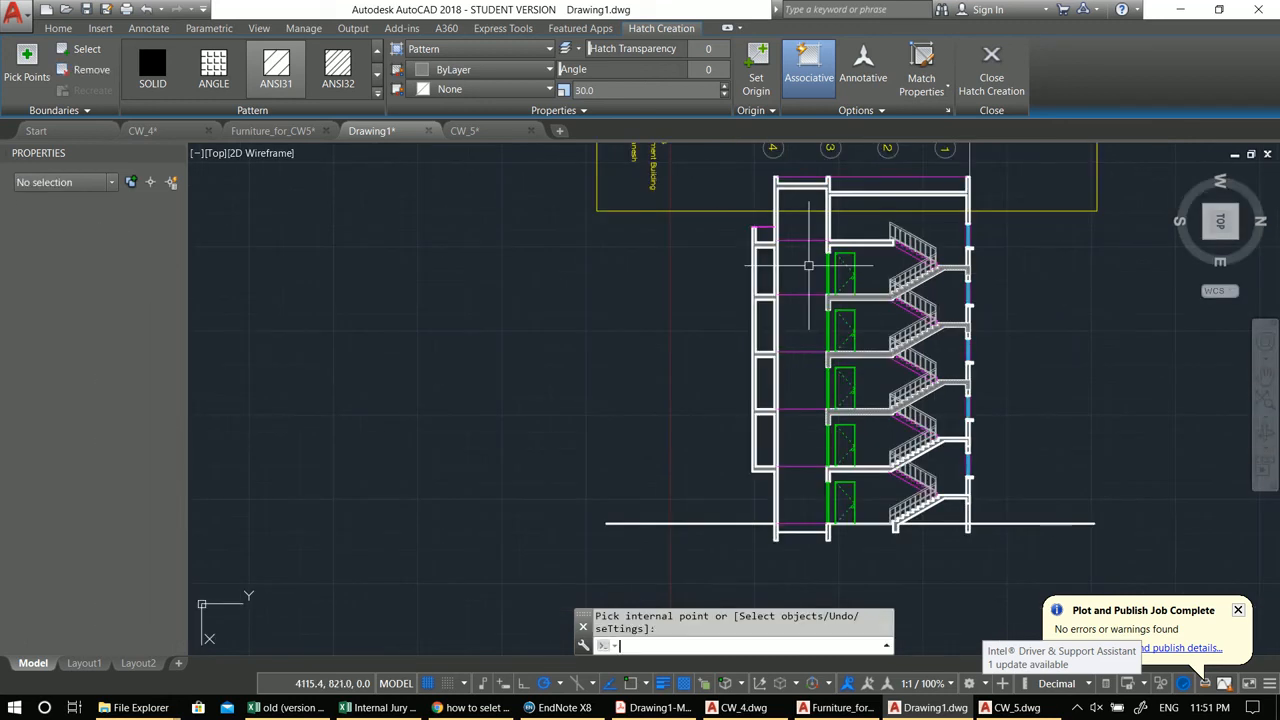
pyautogui.press('Return')
pyautogui.scroll(5, 860, 490)
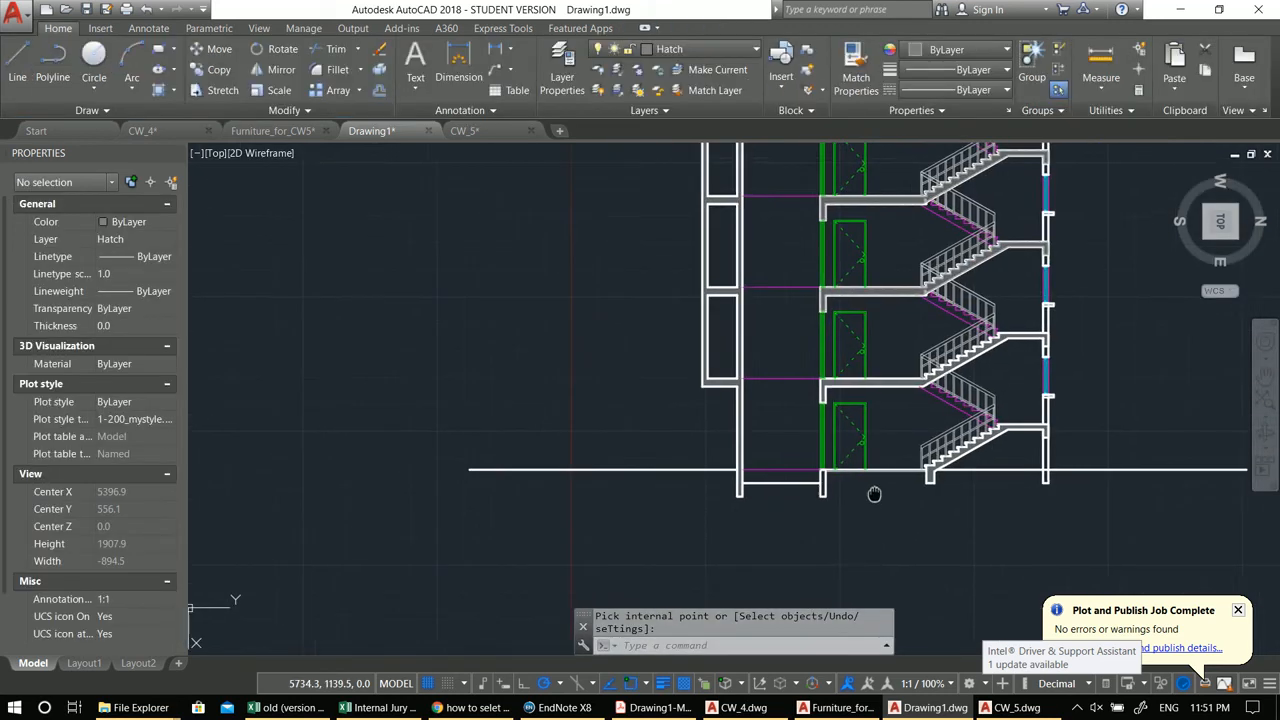
pyautogui.moveTo(781, 490); pyautogui.dragTo(496, 477, button='middle')
pyautogui.click(507, 468)
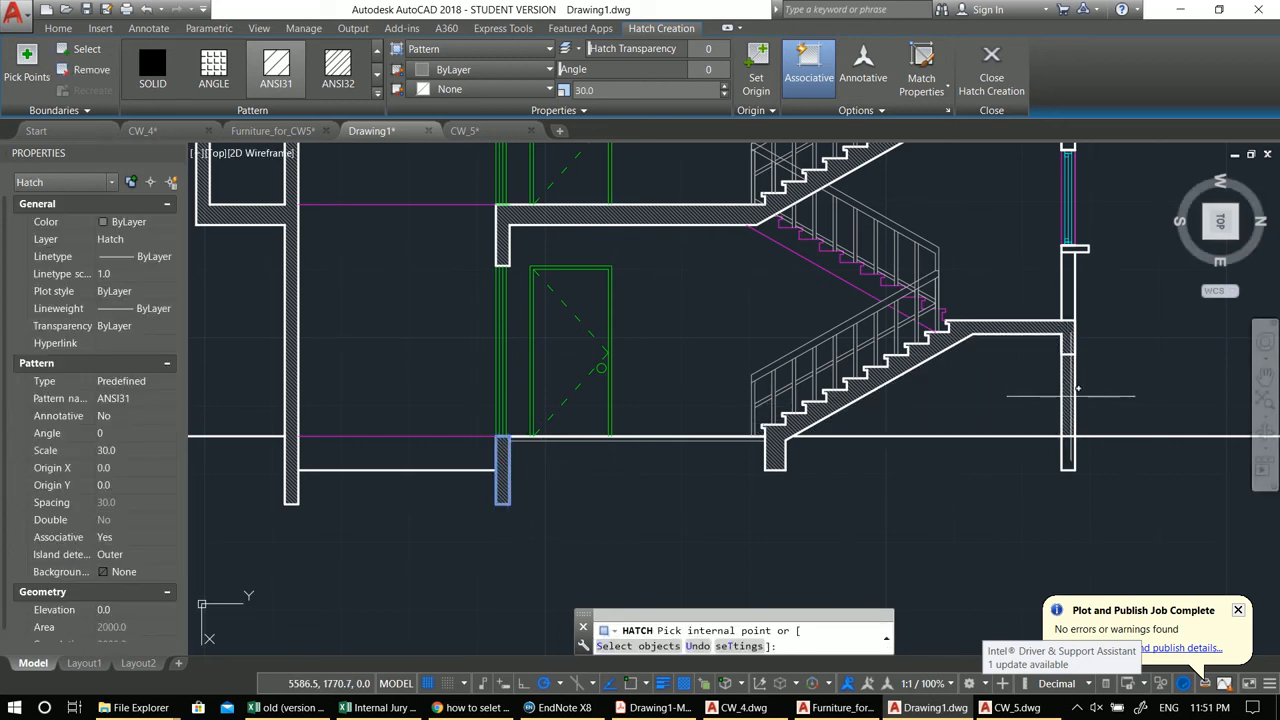
pyautogui.click(1068, 285)
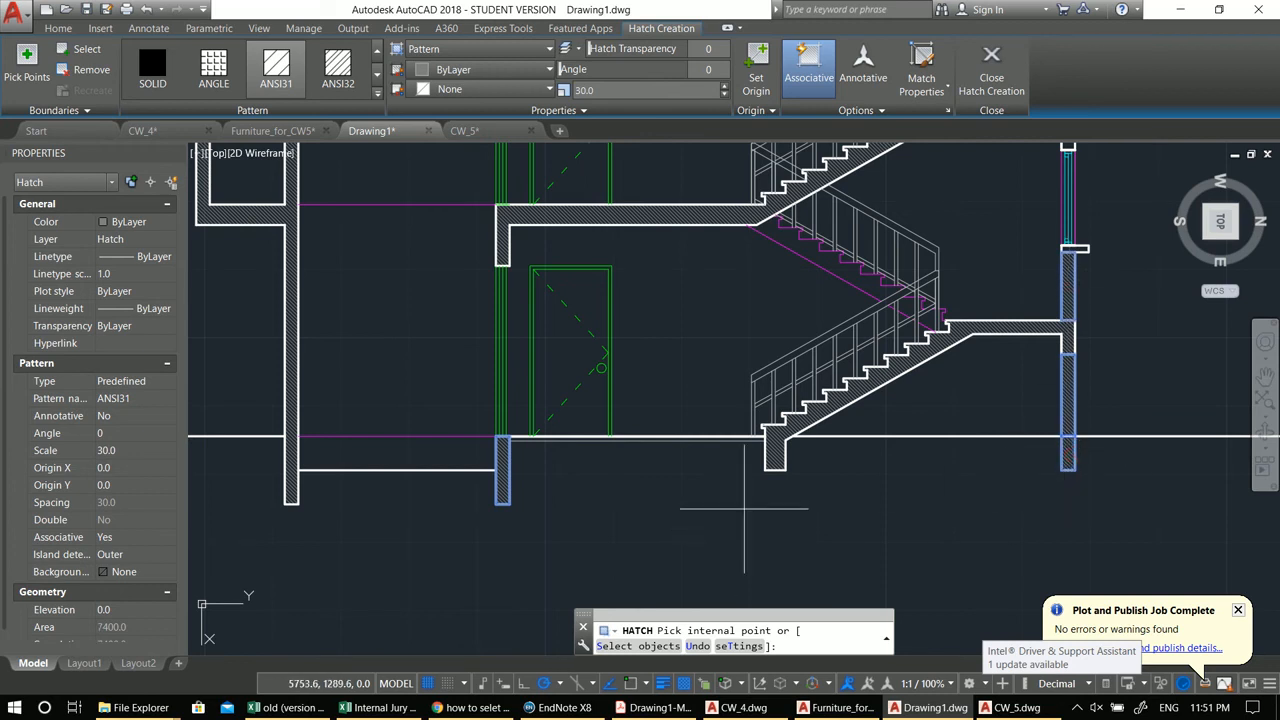
pyautogui.press('Return')
pyautogui.scroll(-5, 690, 550)
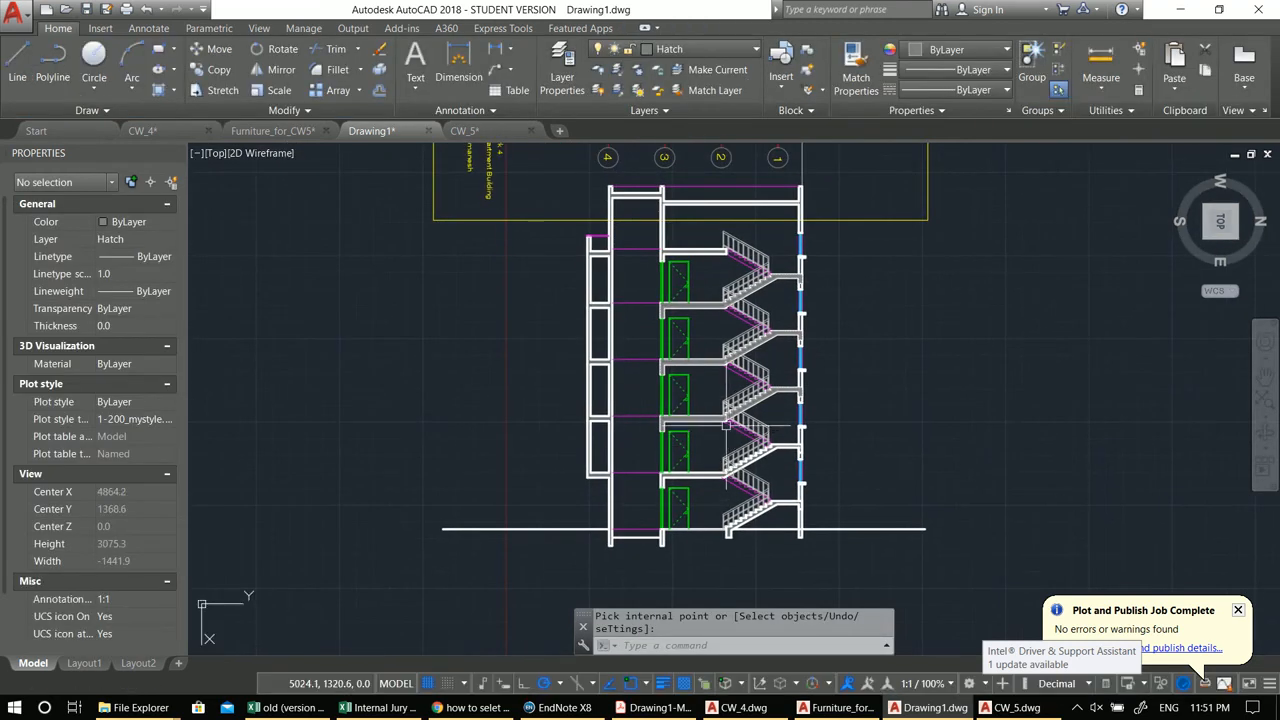
pyautogui.scroll(2, 672, 538)
pyautogui.press('Escape')
pyautogui.press('Escape')
# Step: Draw a closed polyline outlining the foundation area beneath the building at ground level
pyautogui.scroll(2, 690, 495)
pyautogui.write('pl')
pyautogui.press('Return')
pyautogui.moveTo(118, 525); pyautogui.dragTo(423, 512, button='middle')
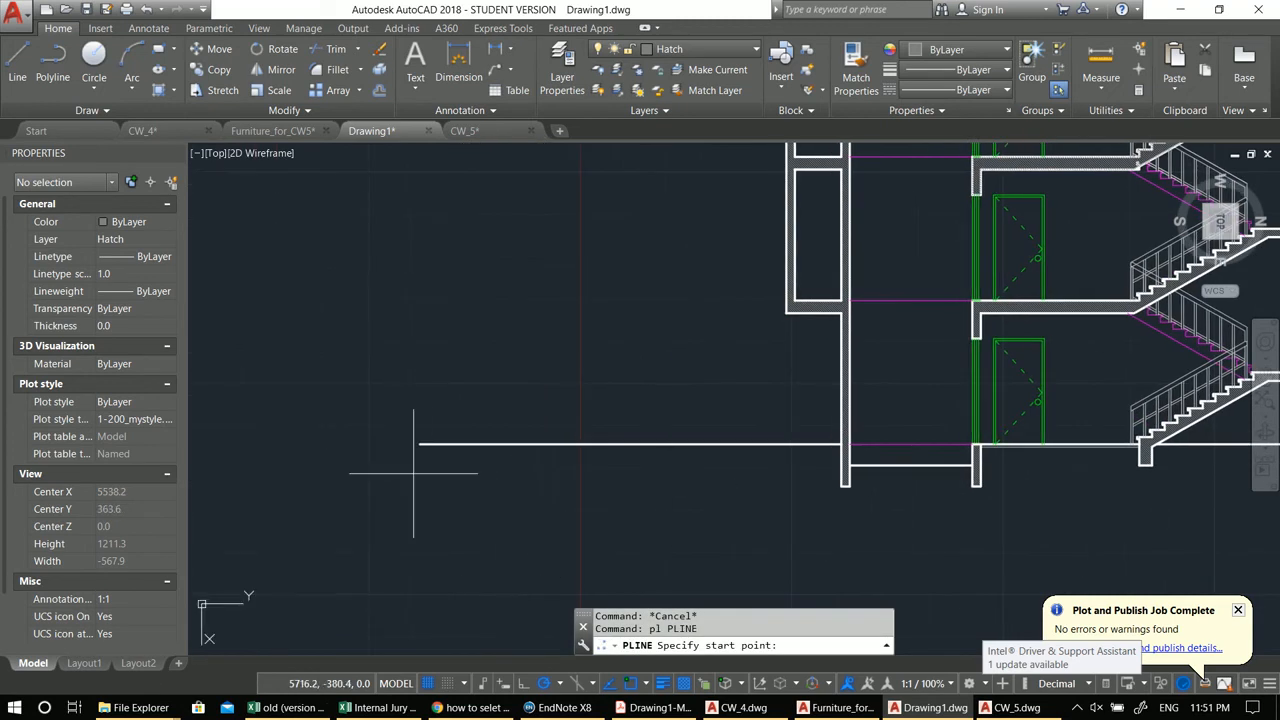
pyautogui.click(419, 445)
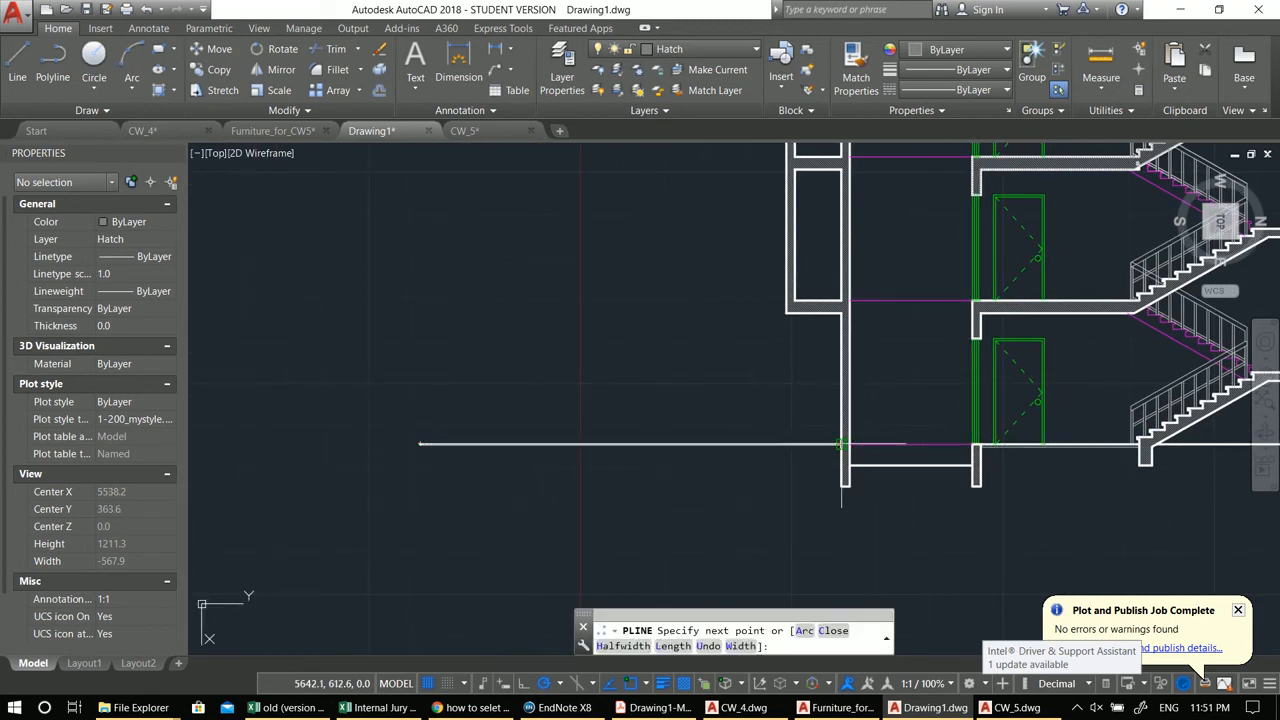
pyautogui.scroll(2, 845, 490)
pyautogui.click(832, 482)
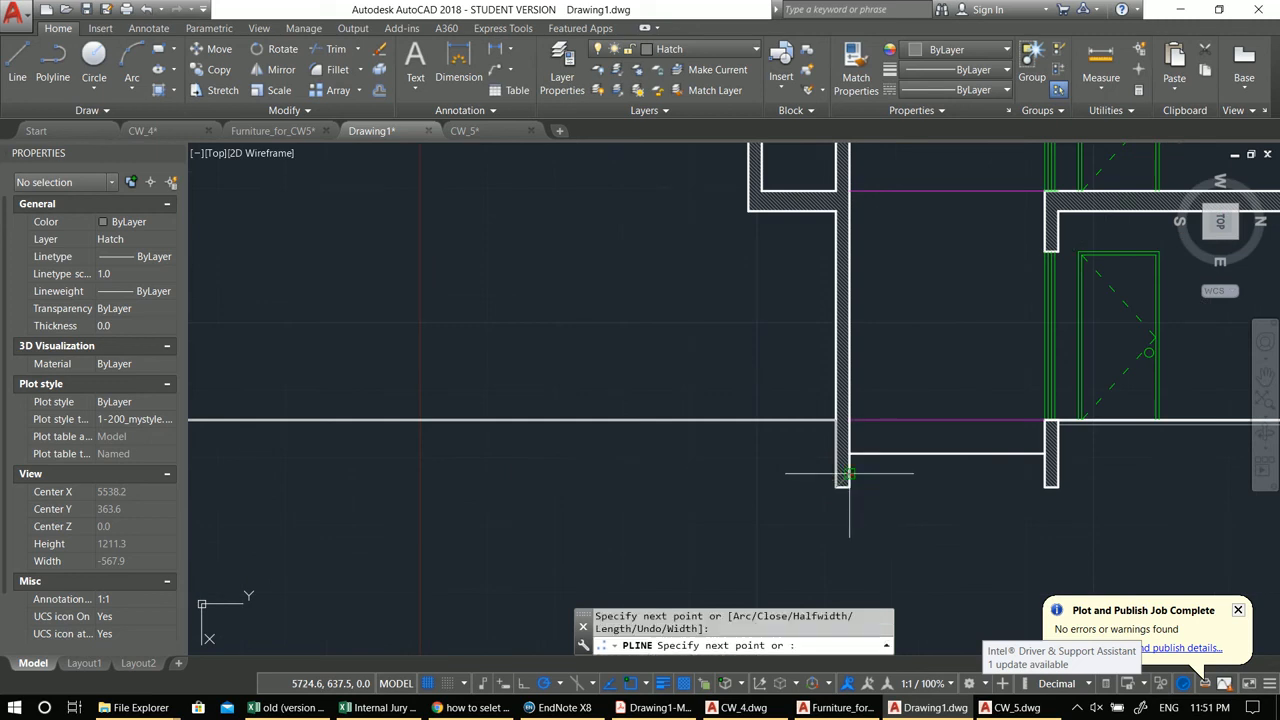
pyautogui.click(849, 486)
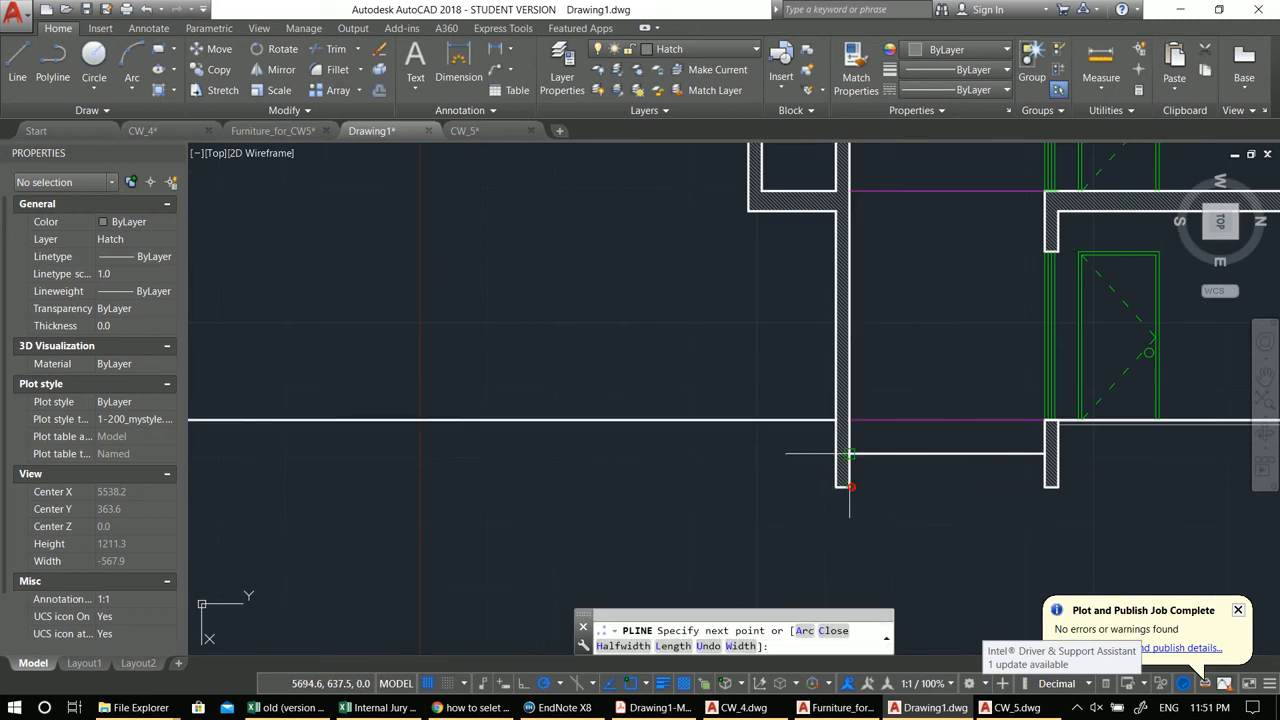
pyautogui.click(1040, 453)
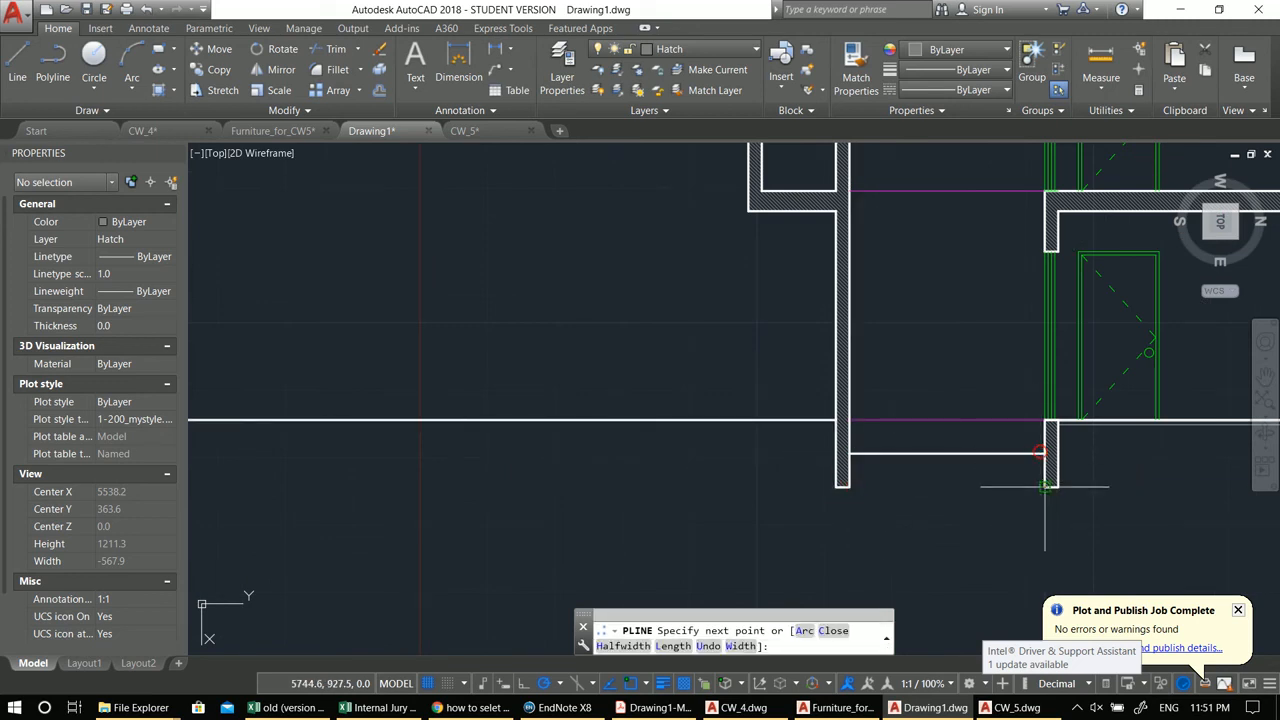
pyautogui.moveTo(1117, 466)
pyautogui.mouseDown(button='middle')
pyautogui.moveTo(425, 441)
pyautogui.moveTo(361, 427)
pyautogui.mouseUp(button='middle')
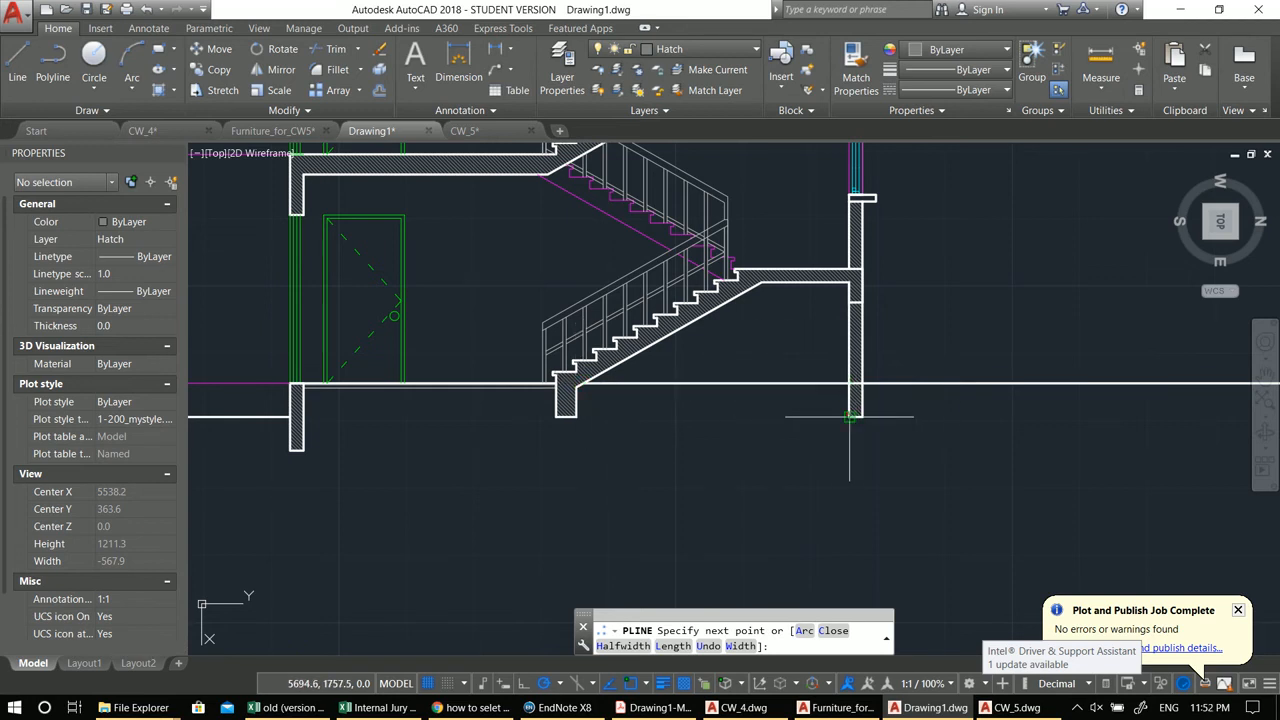
pyautogui.scroll(-5, 862, 383)
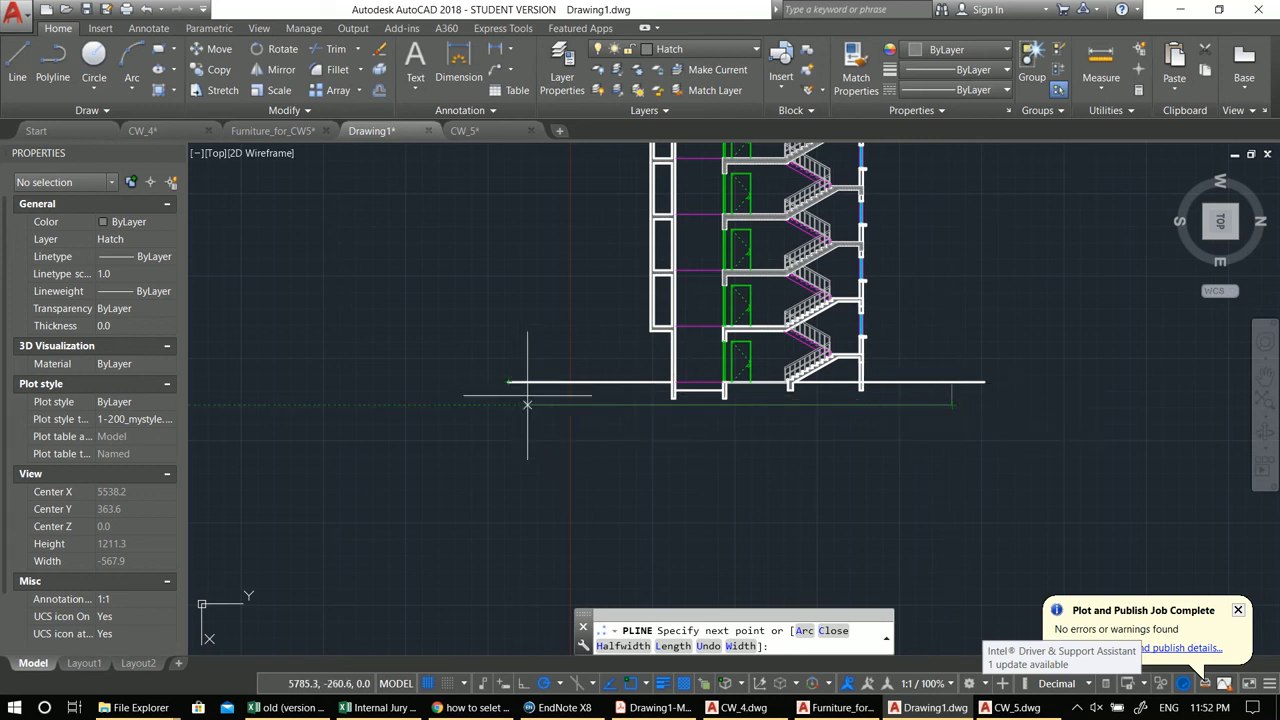
pyautogui.write('c')
pyautogui.press('Return')
# Step: Hatch the foundation polyline by selecting it as the boundary object, using the AR-PARQ1 pattern
pyautogui.moveTo(680, 390); pyautogui.dragTo(620, 390, button='middle')
pyautogui.scroll(2, 620, 388)
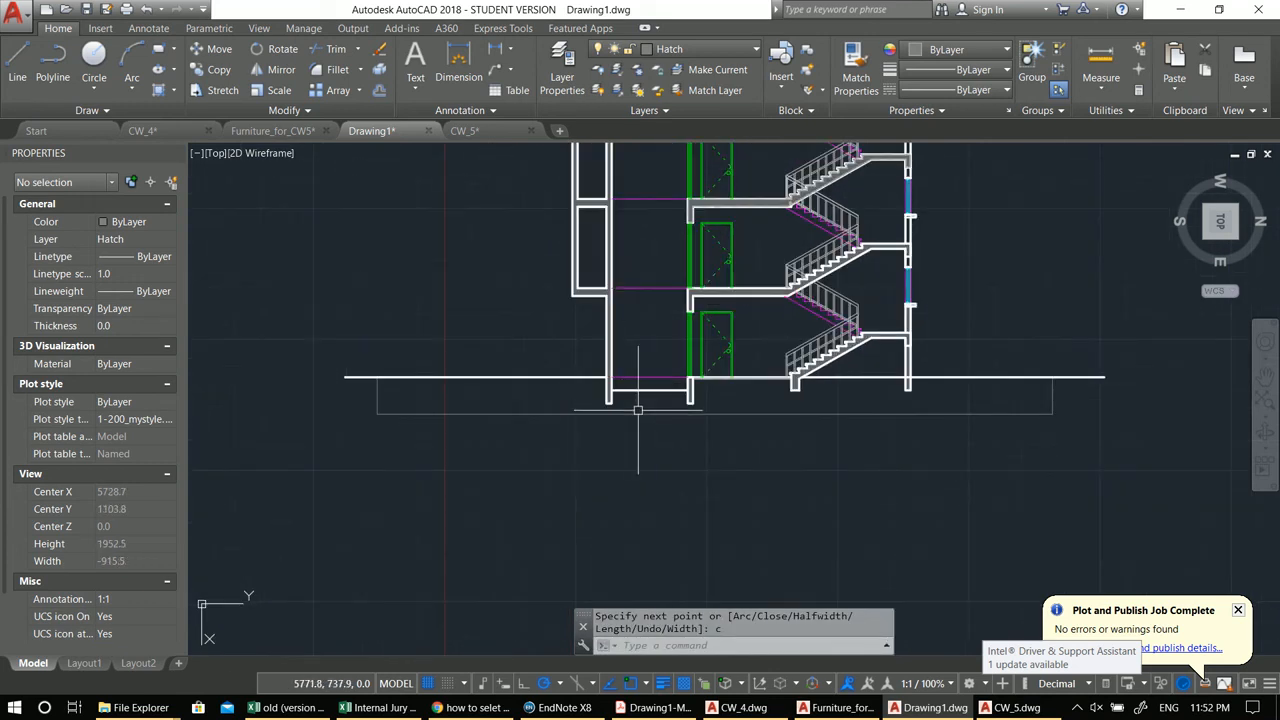
pyautogui.write('h')
pyautogui.press('Return')
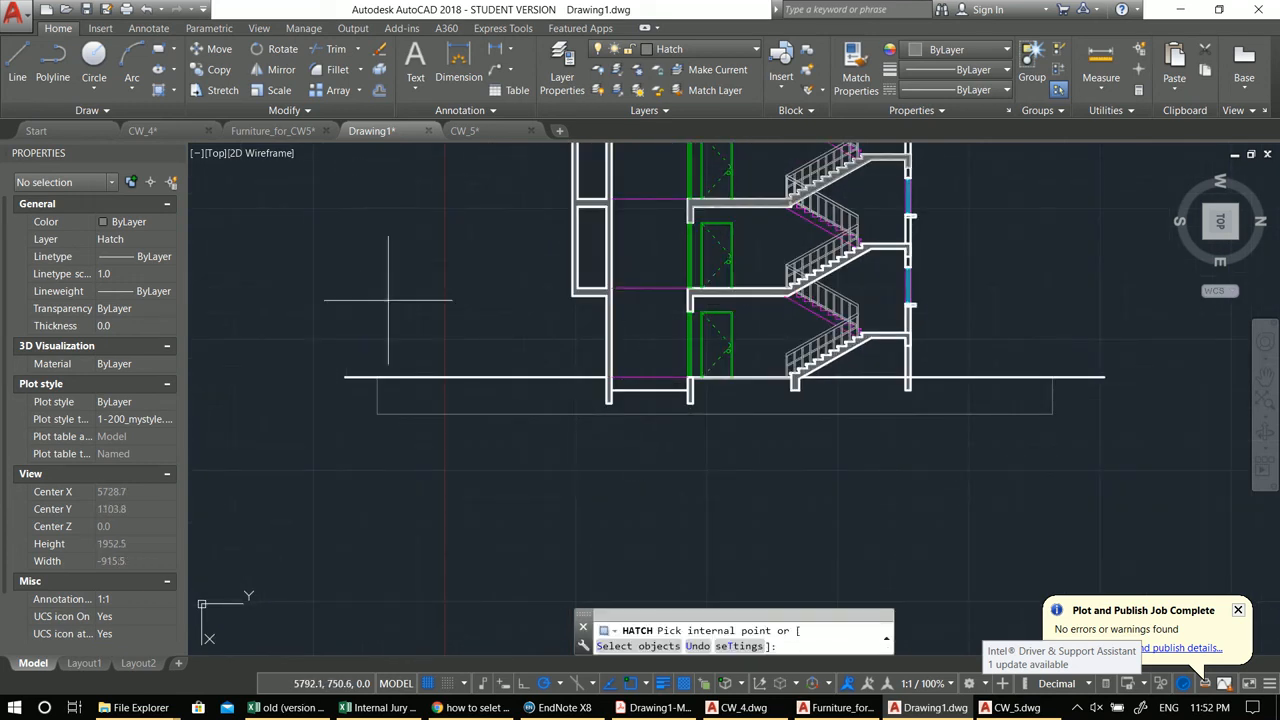
pyautogui.click(84, 49)
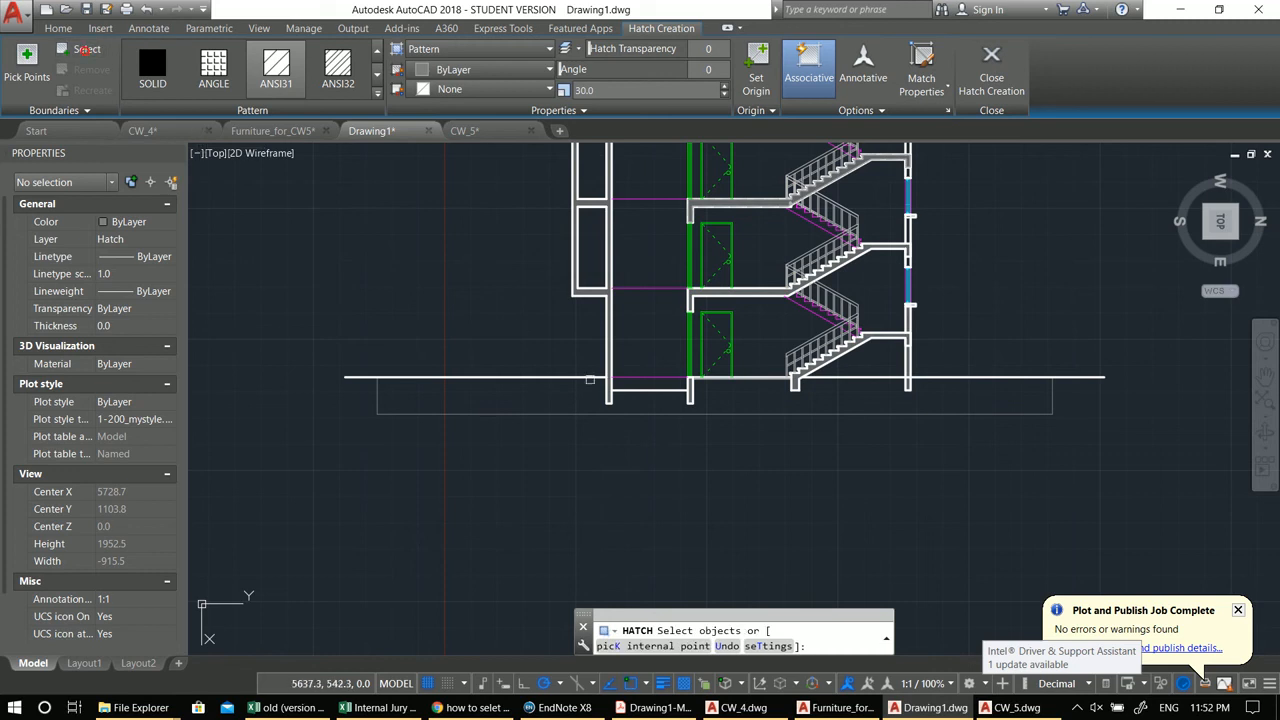
pyautogui.click(616, 414)
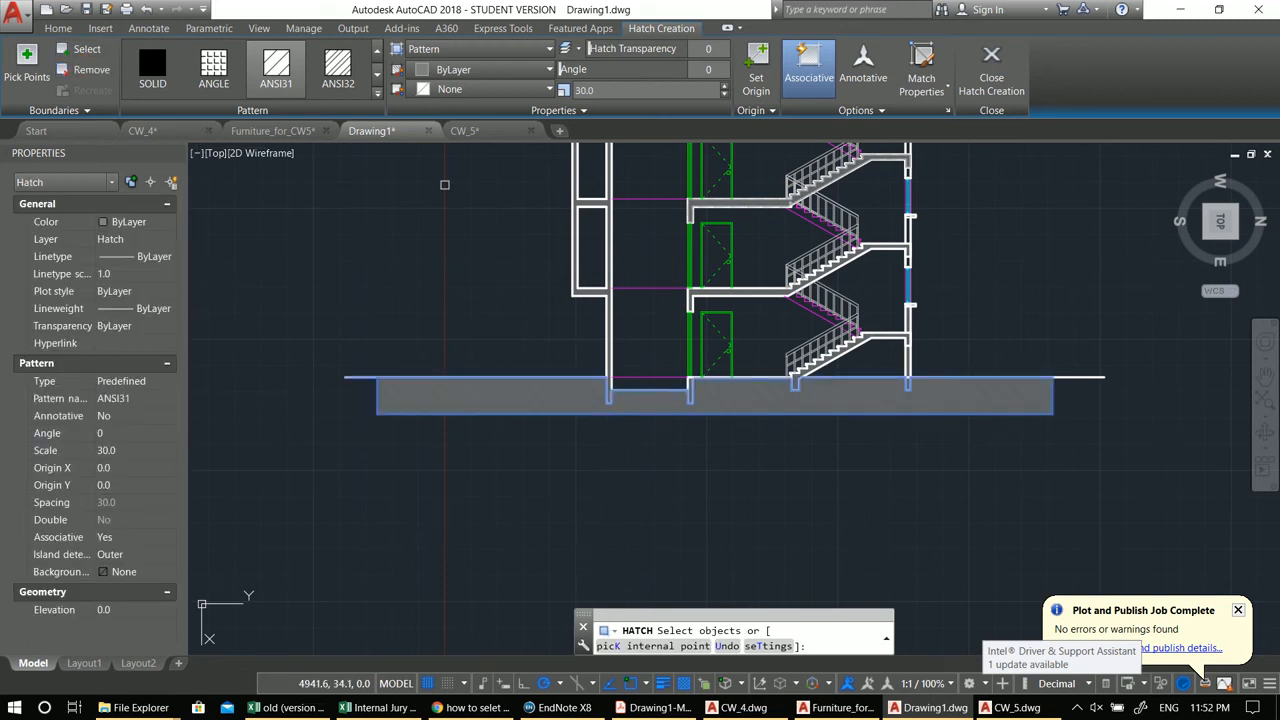
pyautogui.click(378, 94)
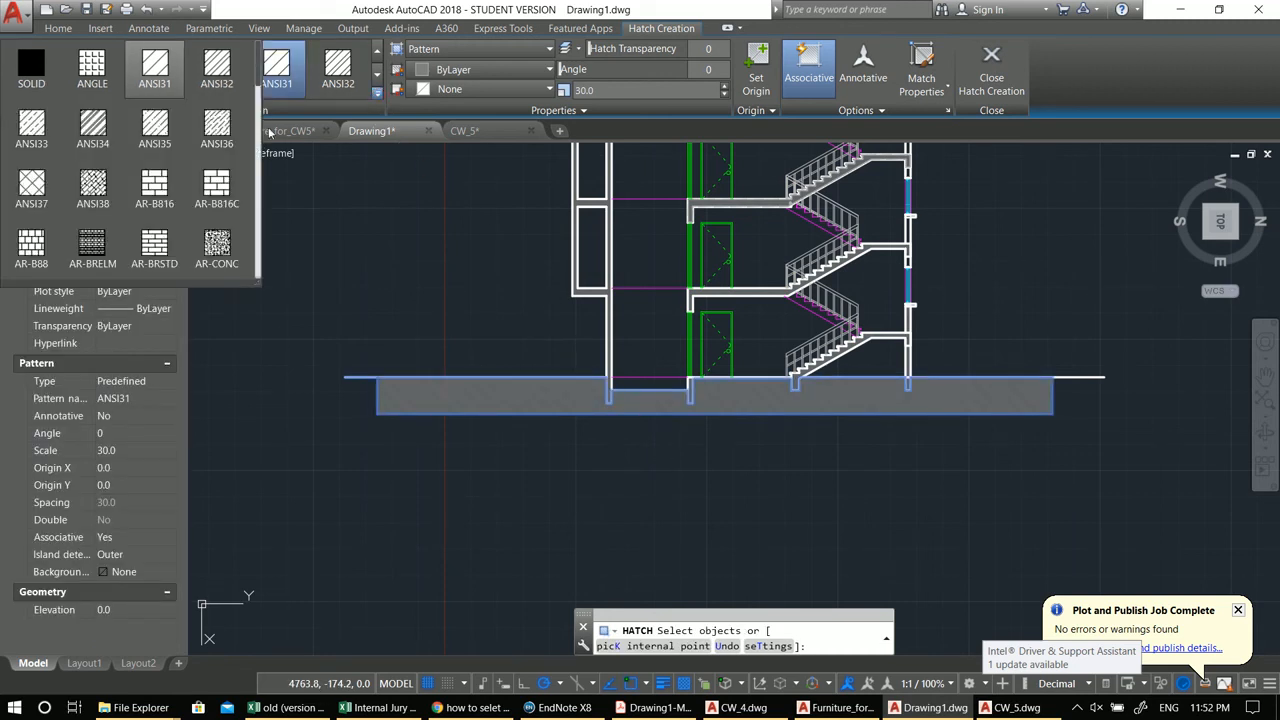
pyautogui.scroll(-2, 115, 183)
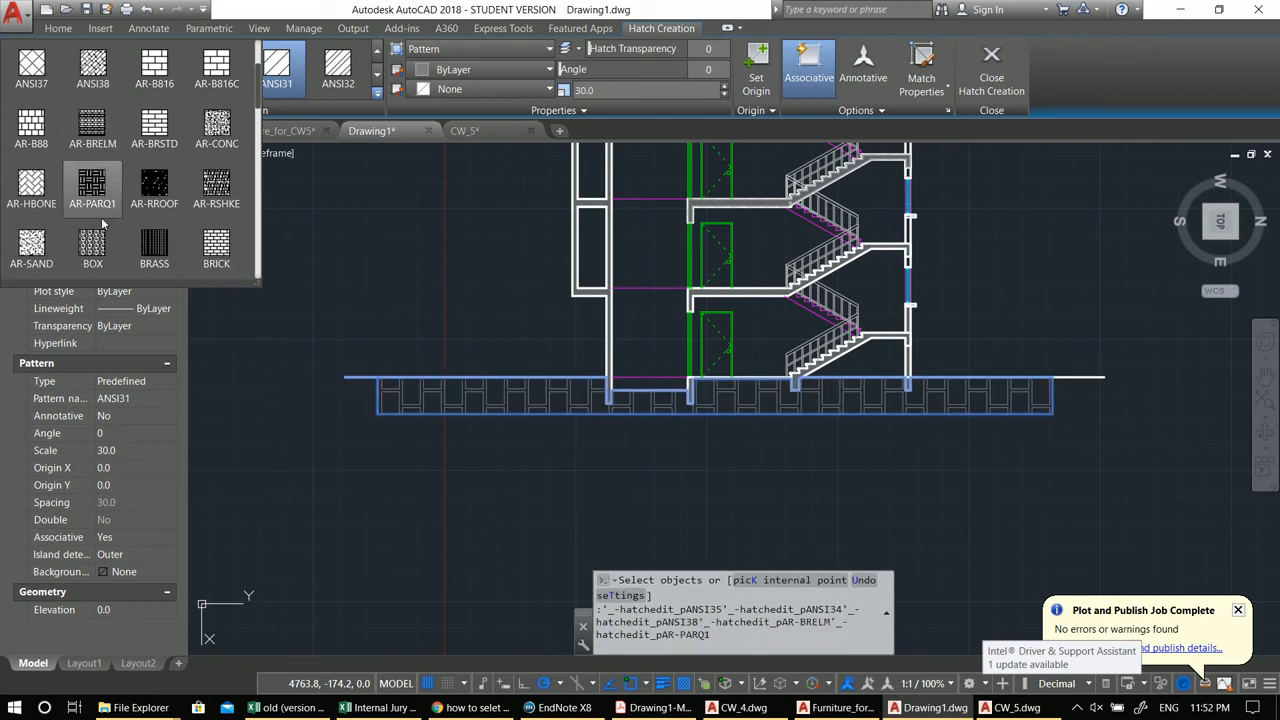
pyautogui.click(31, 188)
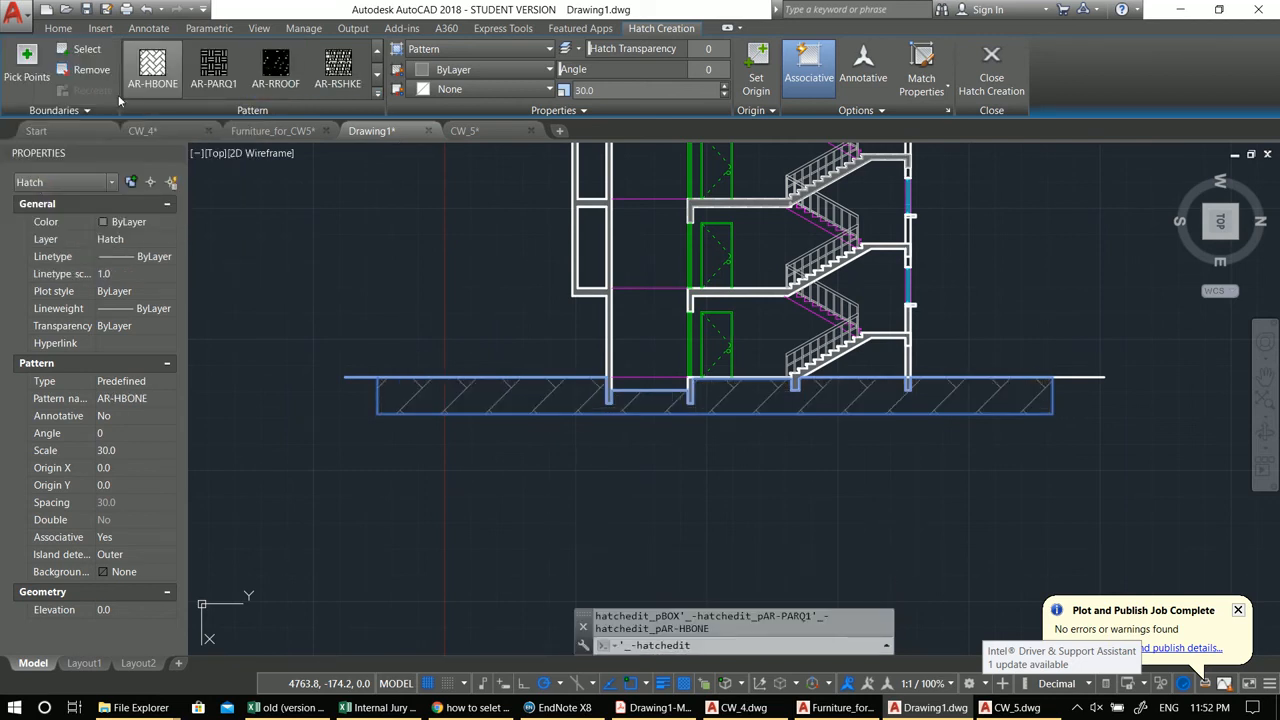
pyautogui.click(377, 92)
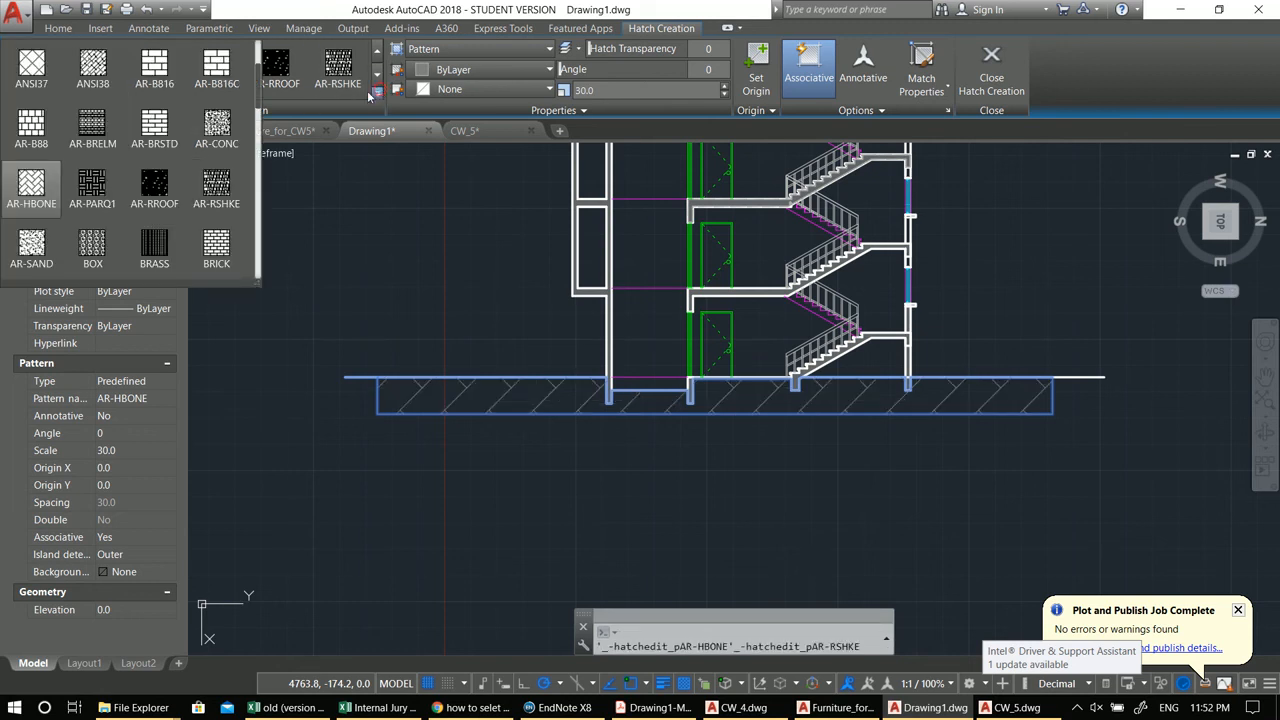
pyautogui.click(92, 186)
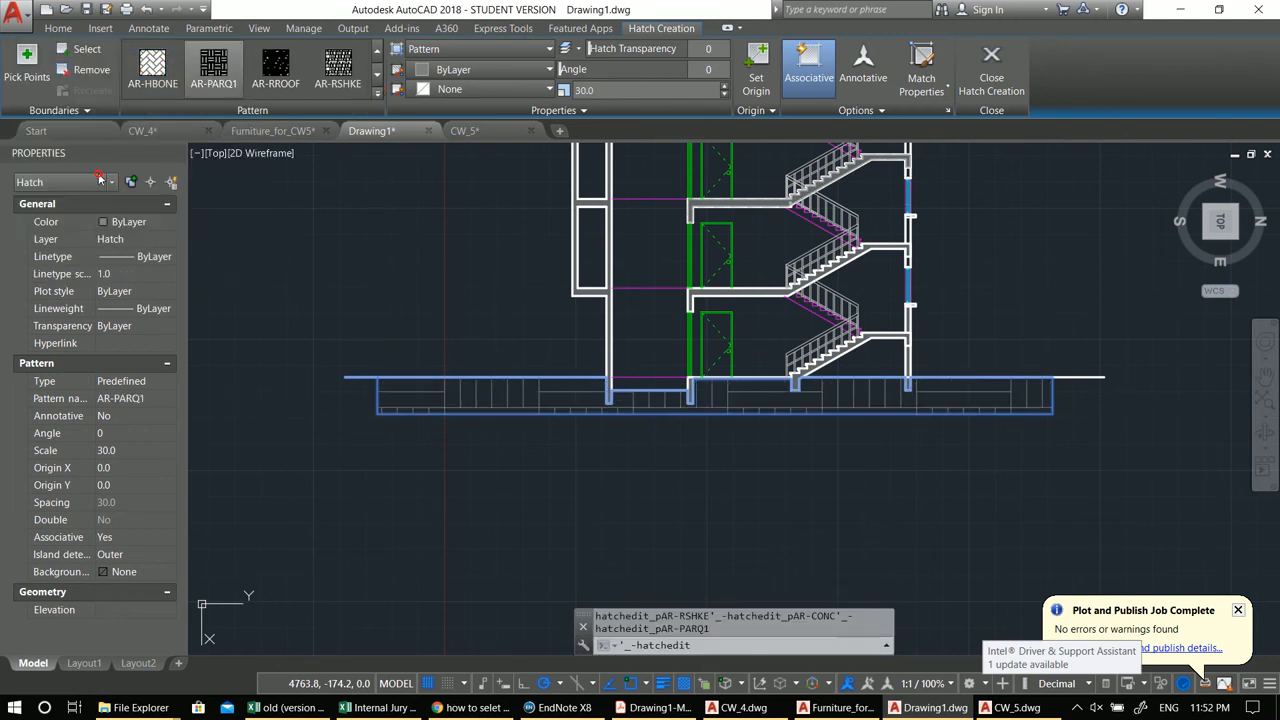
# Step: Set the foundation hatch angle to 45 and its scale to 5
pyautogui.click(694, 72)
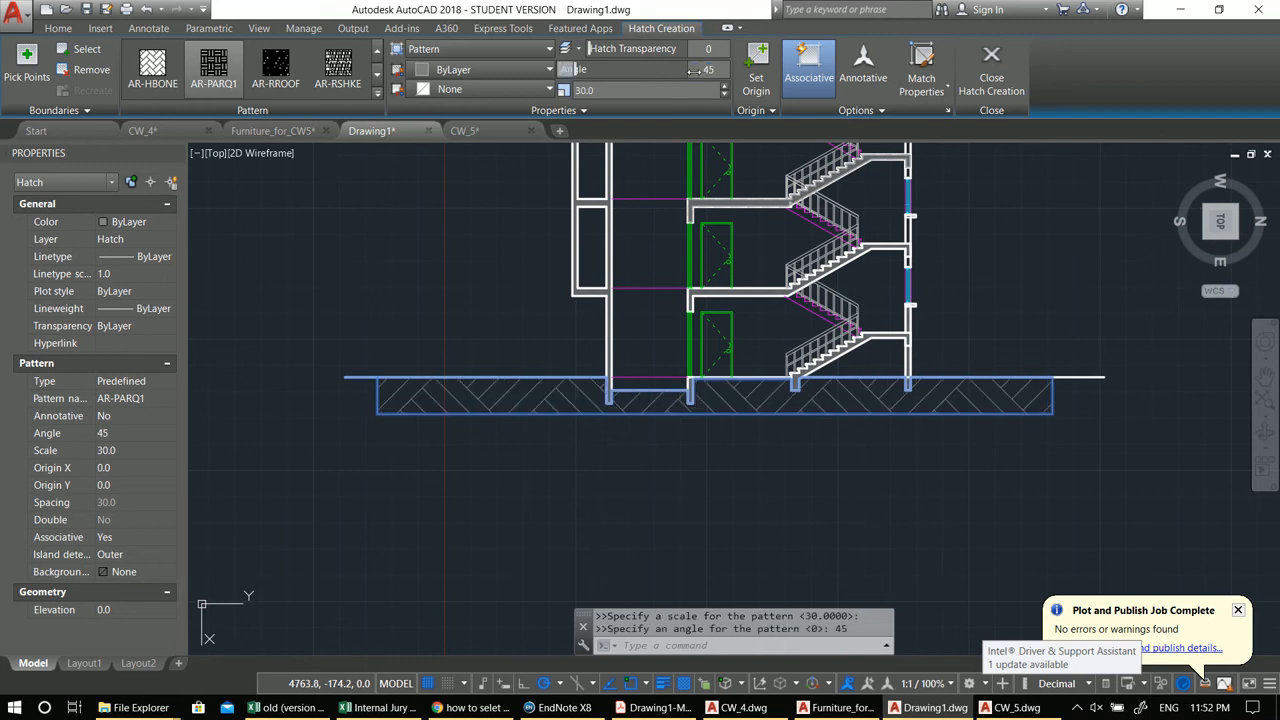
pyautogui.click(678, 89)
pyautogui.write('10')
pyautogui.press('Return')
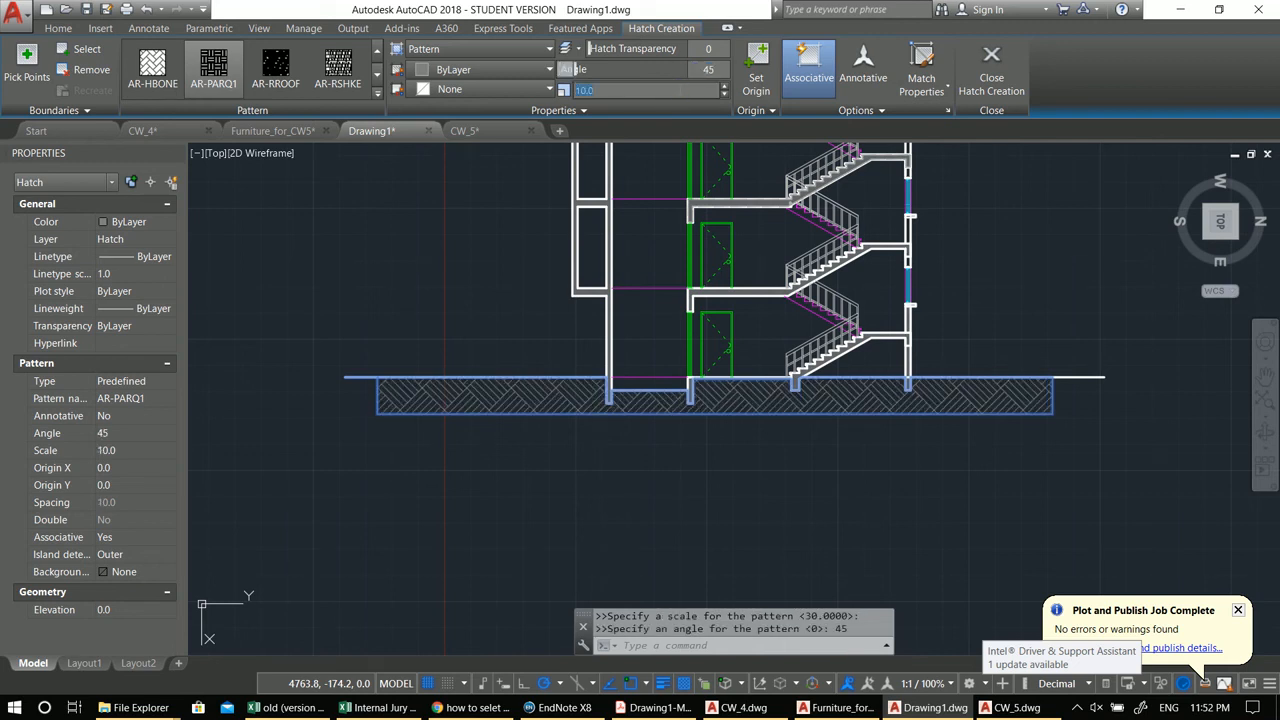
pyautogui.write('5')
pyautogui.press('Return')
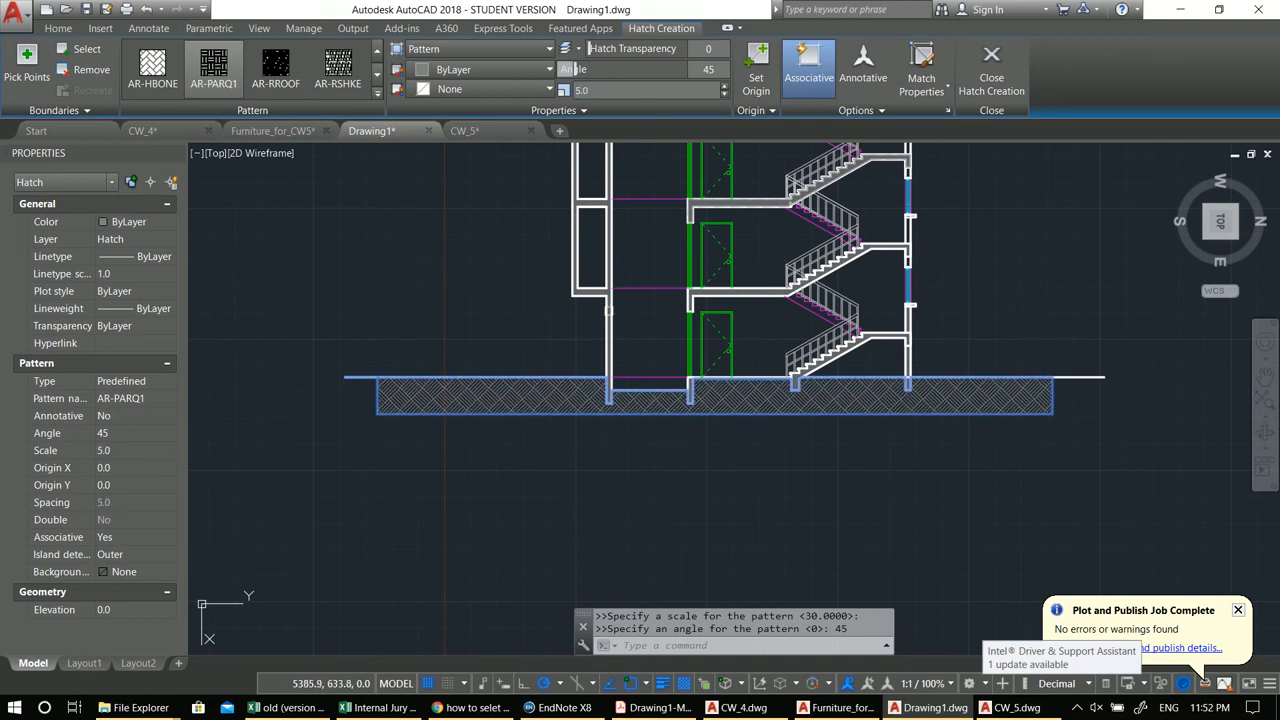
pyautogui.moveTo(566, 316); pyautogui.dragTo(521, 309, button='middle')
pyautogui.press('Escape')
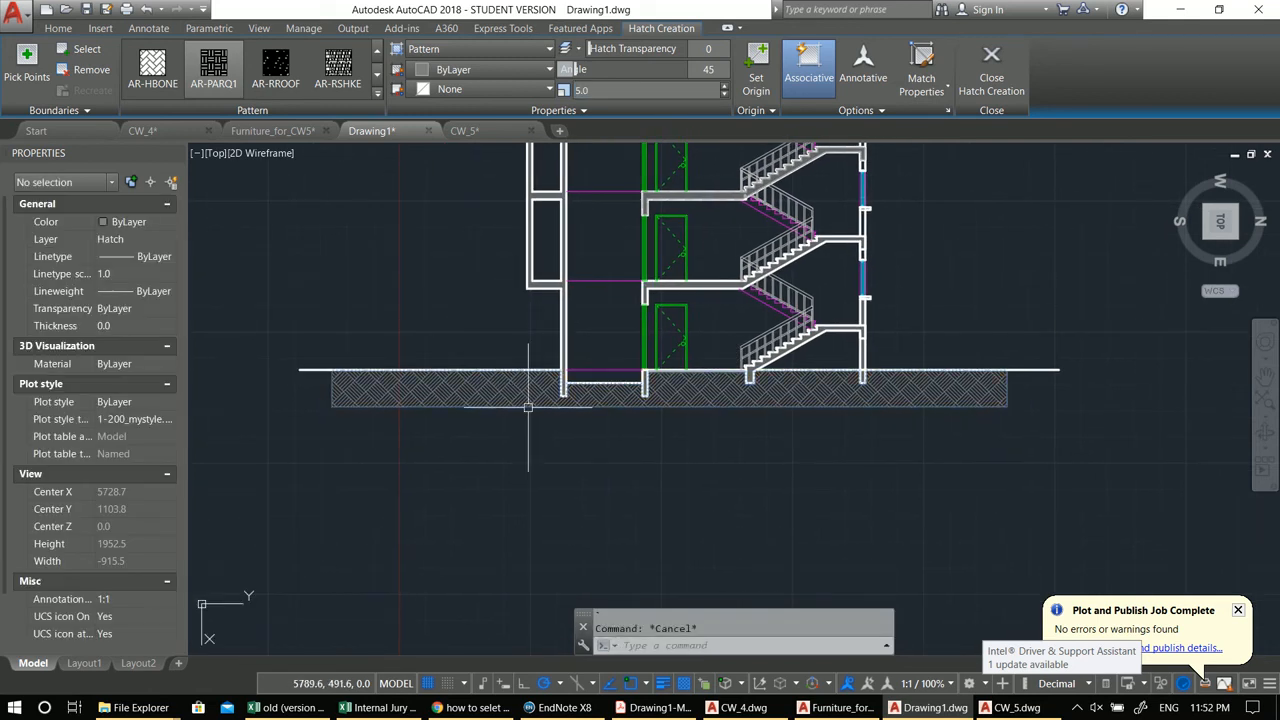
# Step: Erase the foundation boundary polyline
pyautogui.click(463, 407)
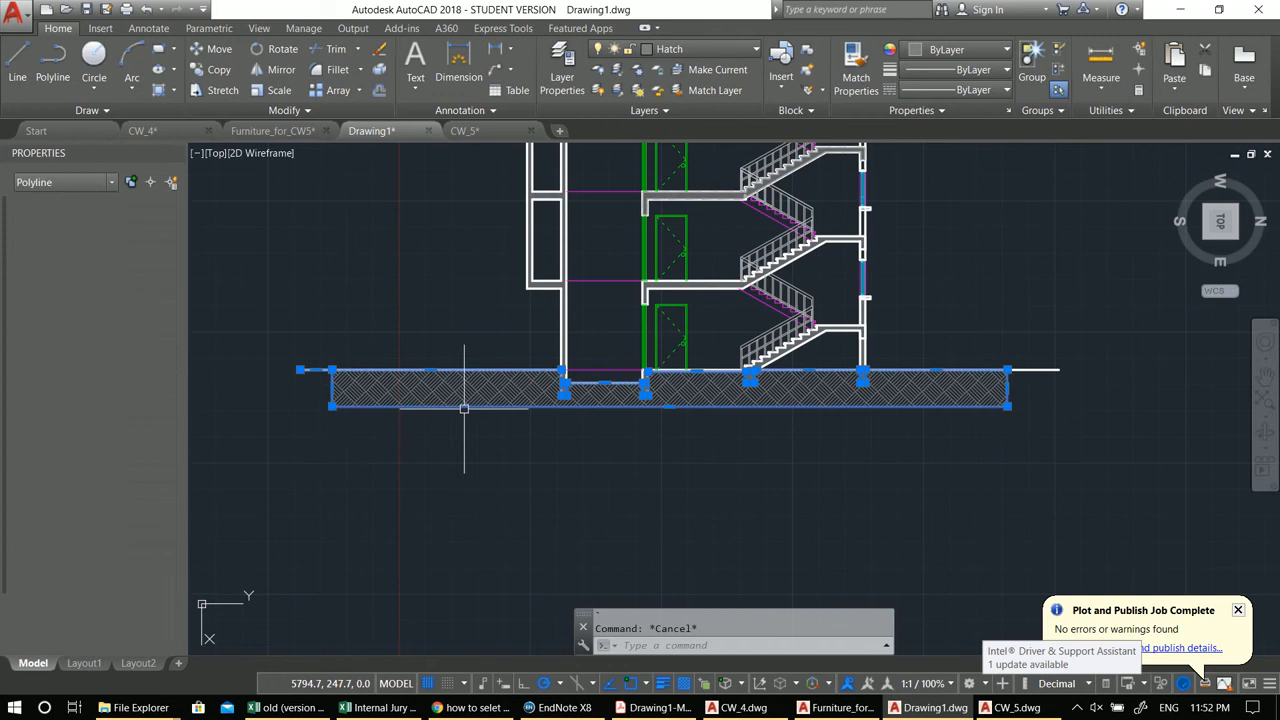
pyautogui.write('e')
pyautogui.press('Return')
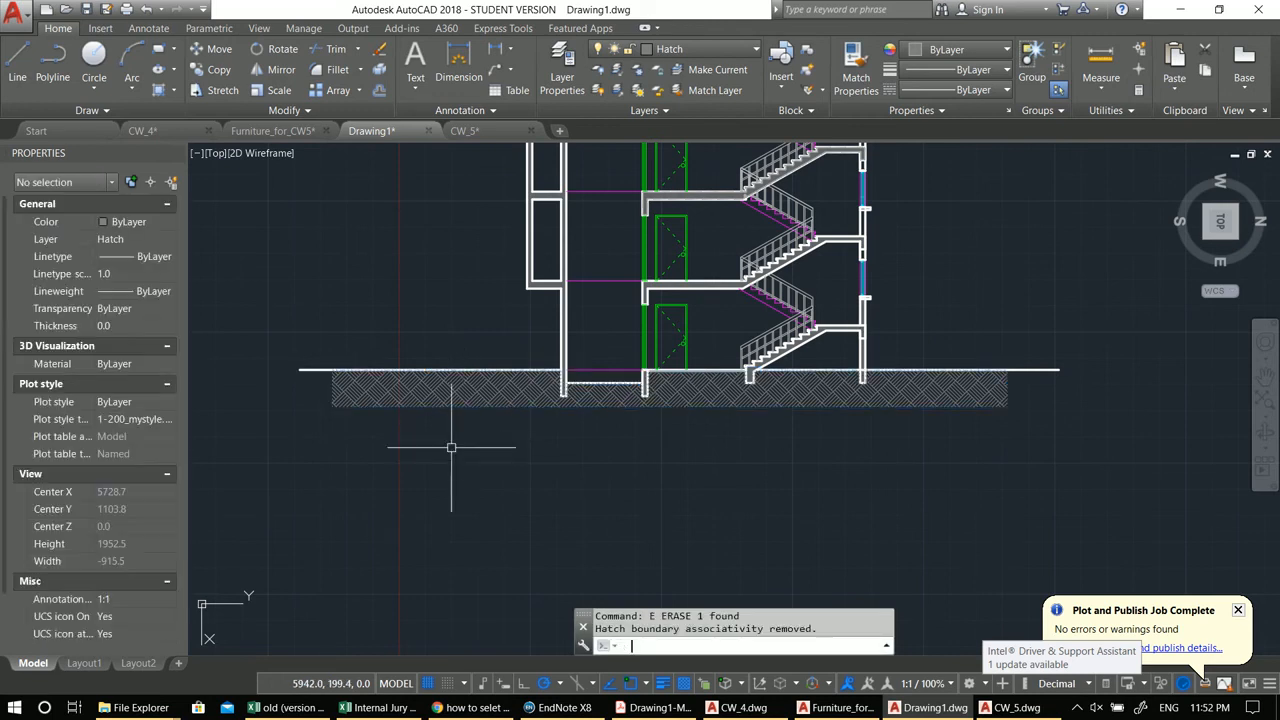
# Step: Erase the closed rectangular frame polyline on the Annotate layer around the upper part of the drawing
pyautogui.scroll(-2, 457, 446)
pyautogui.moveTo(515, 467); pyautogui.dragTo(642, 516, button='middle')
pyautogui.moveTo(730, 433); pyautogui.dragTo(733, 529, button='middle')
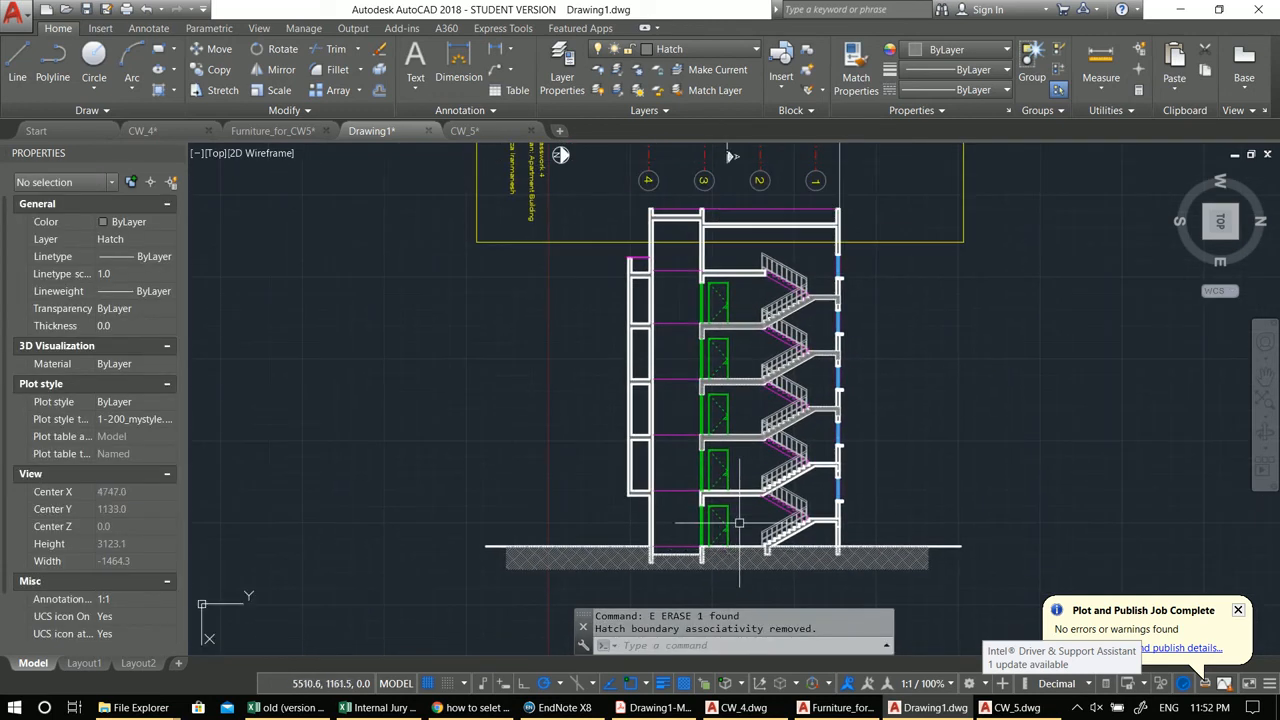
pyautogui.click(964, 314)
pyautogui.click(924, 202)
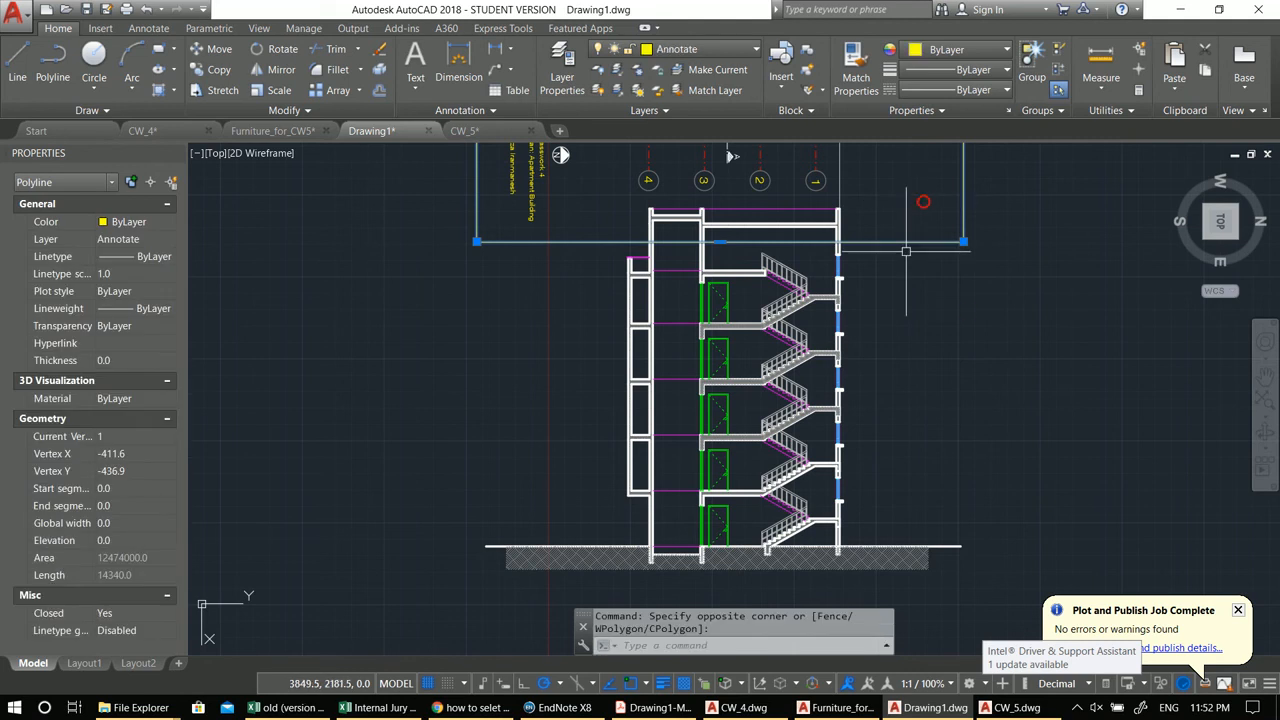
pyautogui.write('e')
pyautogui.press('Return')
# Step: Preview a window plot of the whole section with the previous plot settings, and close the plot dialog
pyautogui.moveTo(896, 346); pyautogui.dragTo(876, 336, button='middle')
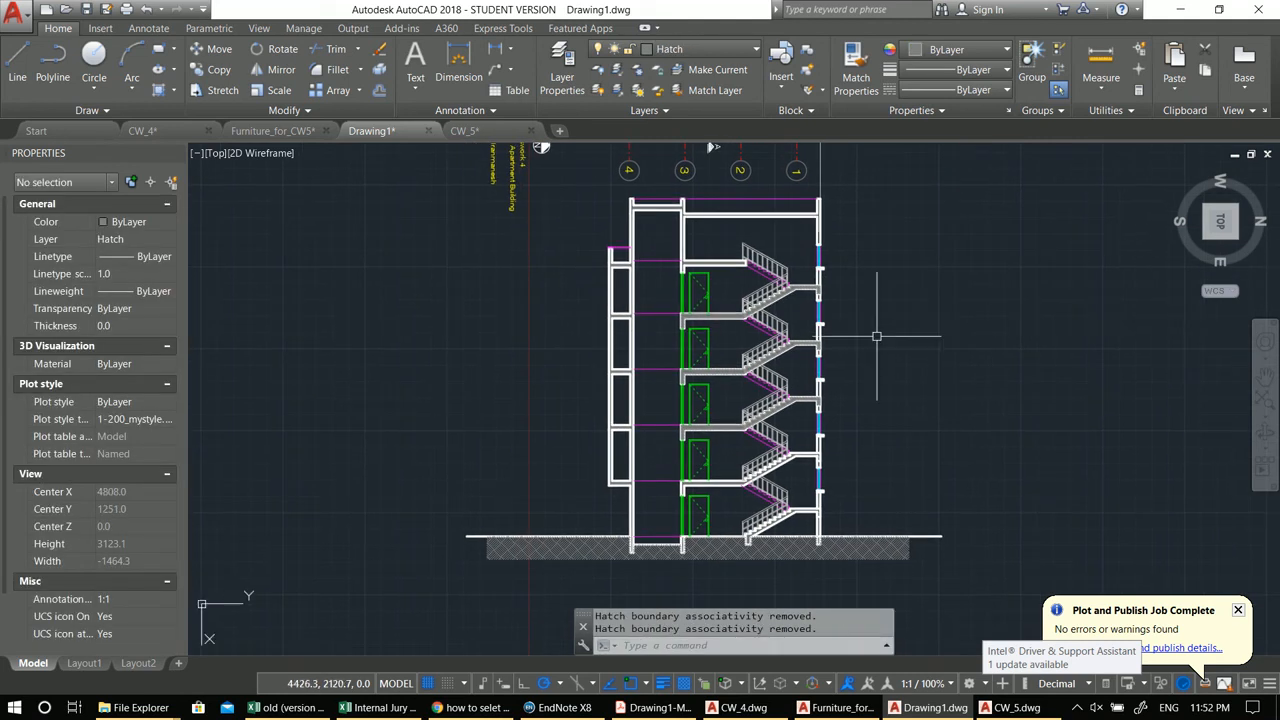
pyautogui.hotkey('ctrl', 'p')
pyautogui.click(590, 183)
pyautogui.click(567, 210)
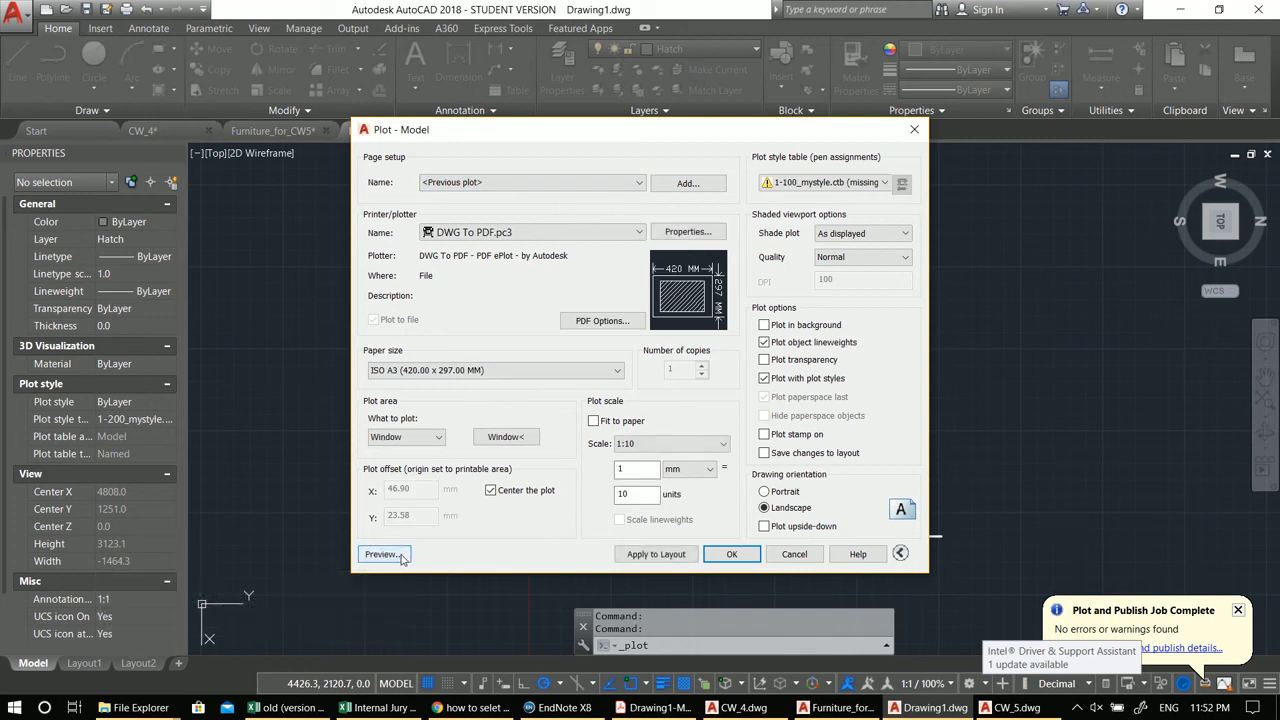
pyautogui.click(500, 437)
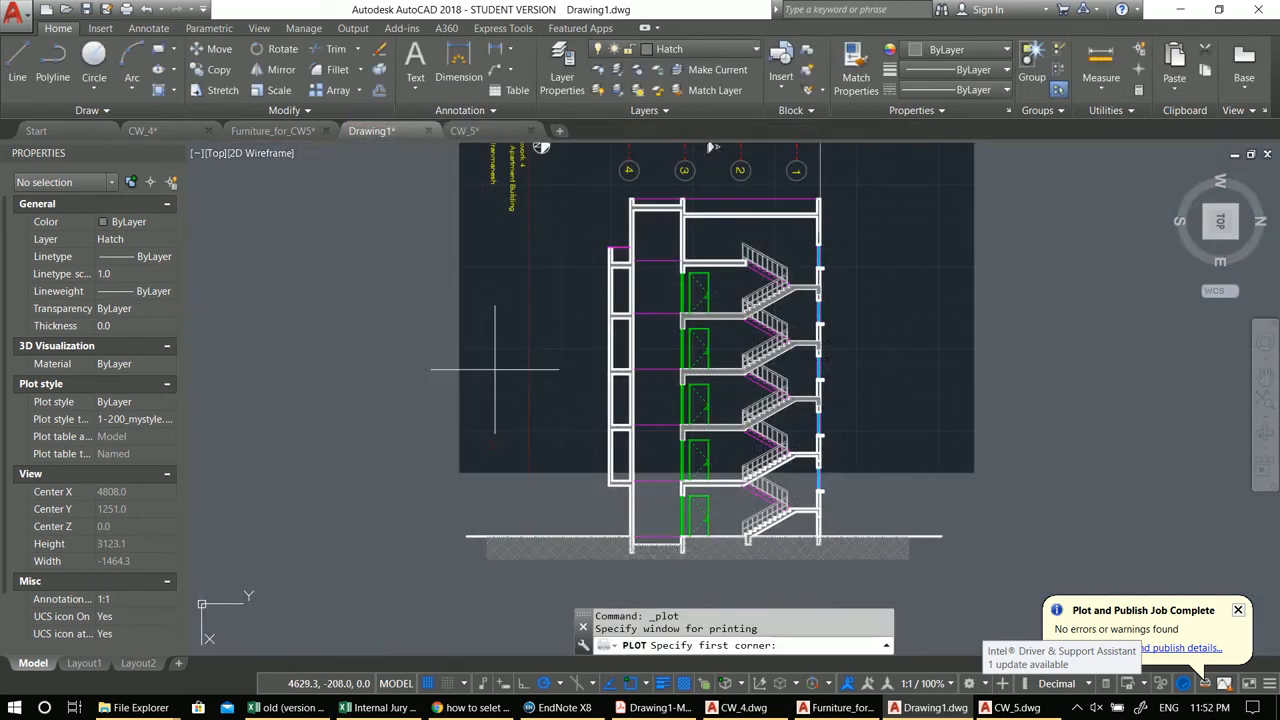
pyautogui.click(437, 176)
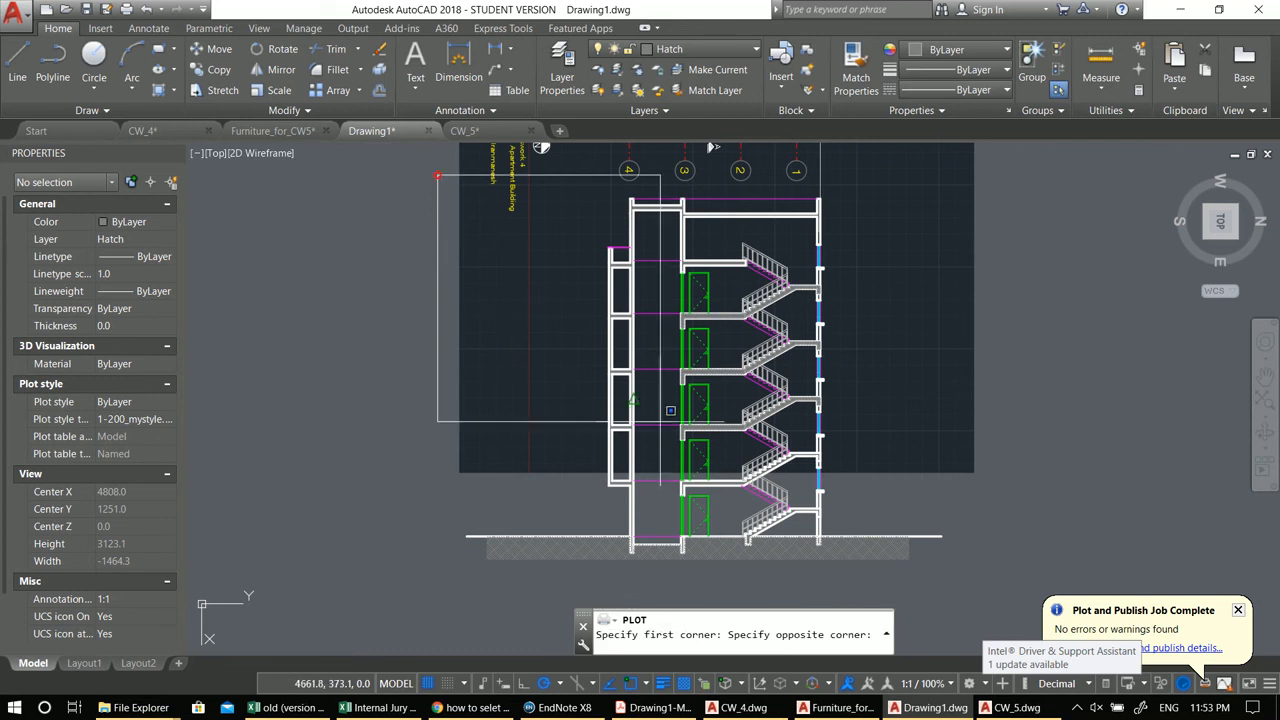
pyautogui.click(990, 570)
pyautogui.click(399, 553)
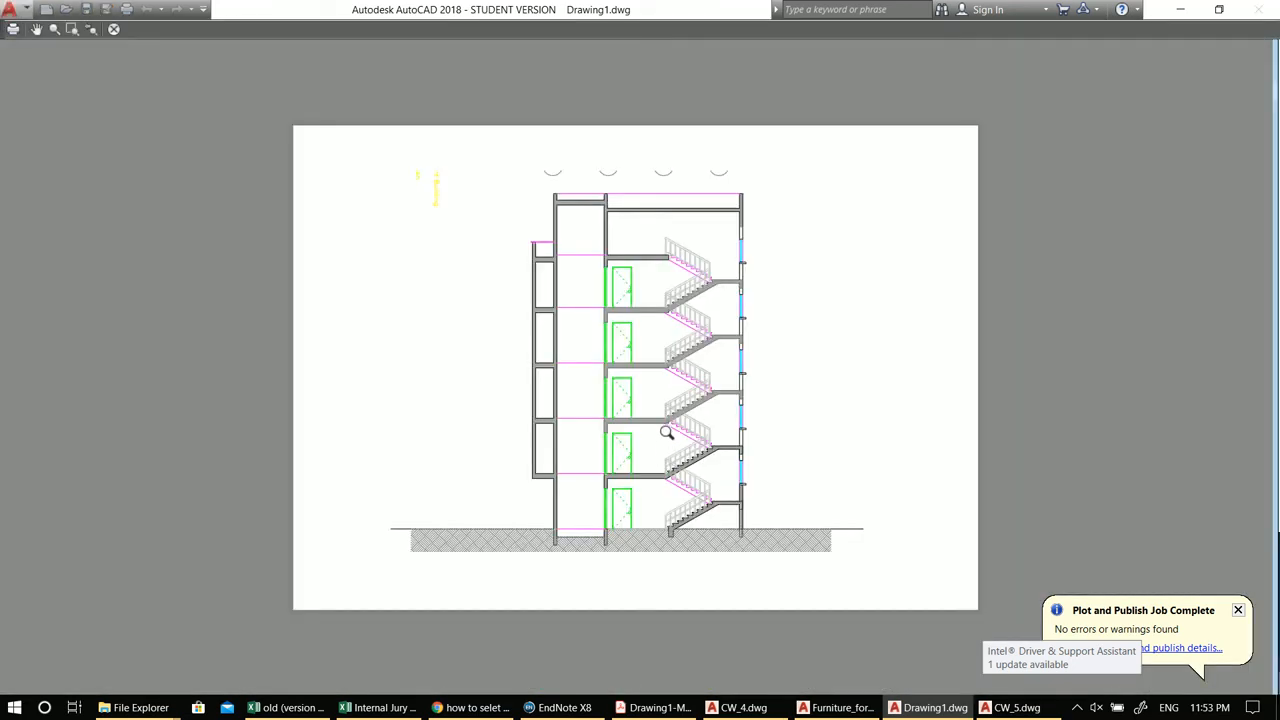
pyautogui.scroll(2, 666, 432)
pyautogui.press('Escape')
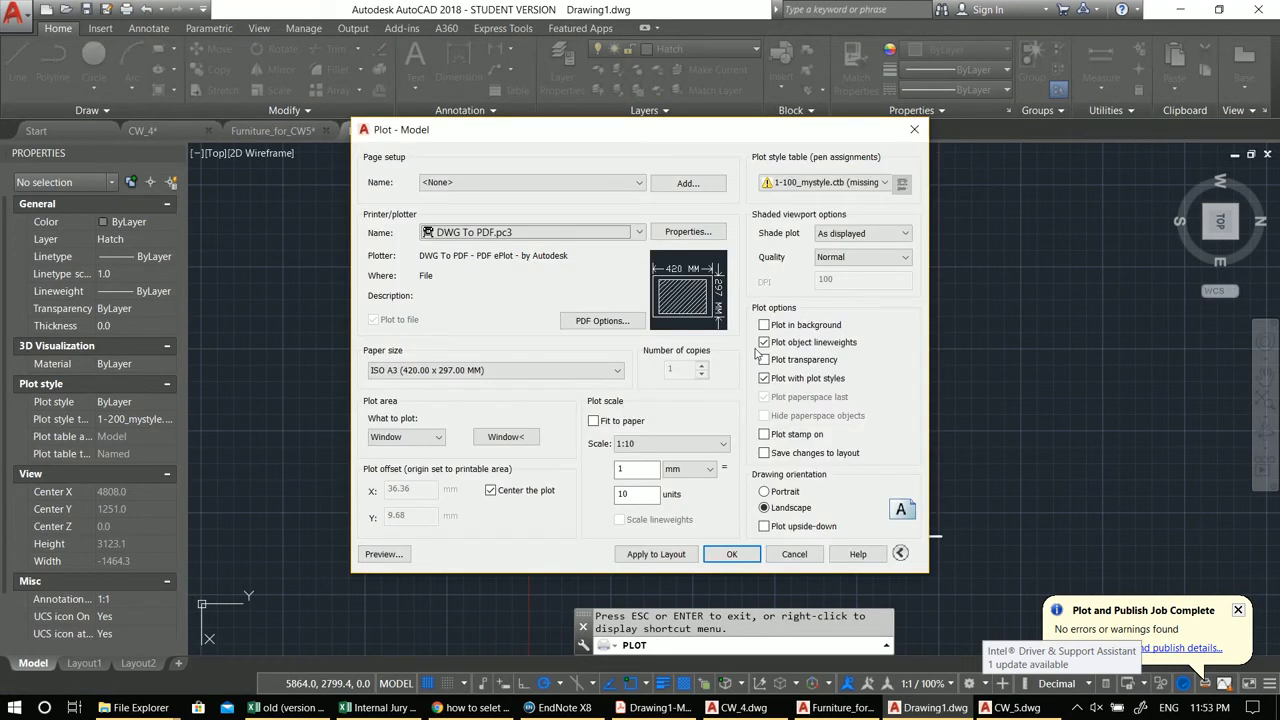
pyautogui.click(916, 131)
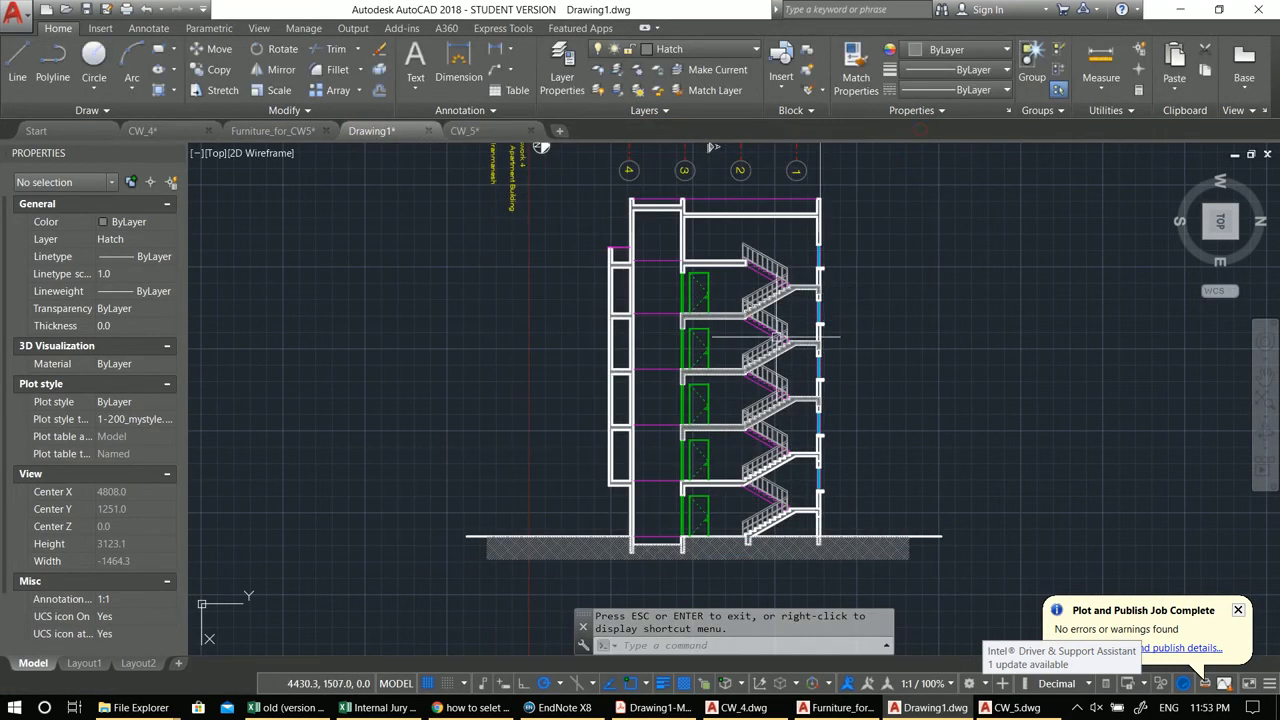
pyautogui.moveTo(760, 427); pyautogui.dragTo(750, 423, button='middle')
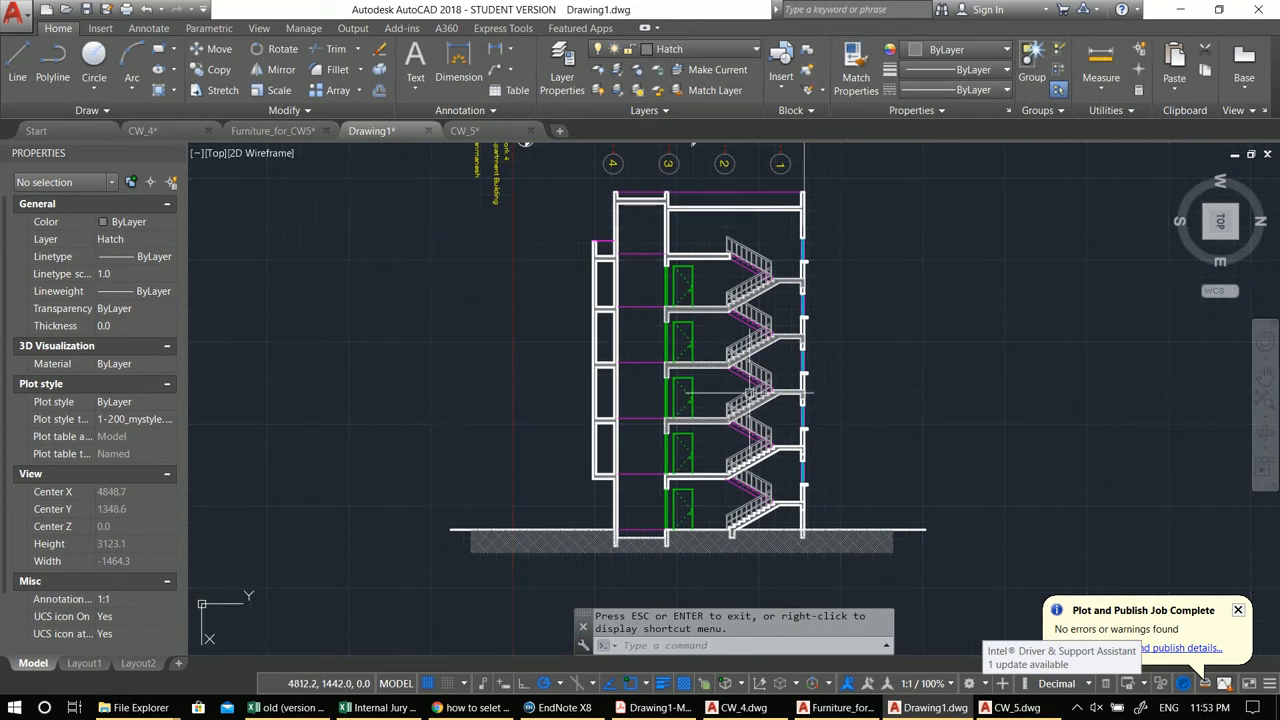
pyautogui.hotkey('ctrl', 'p')
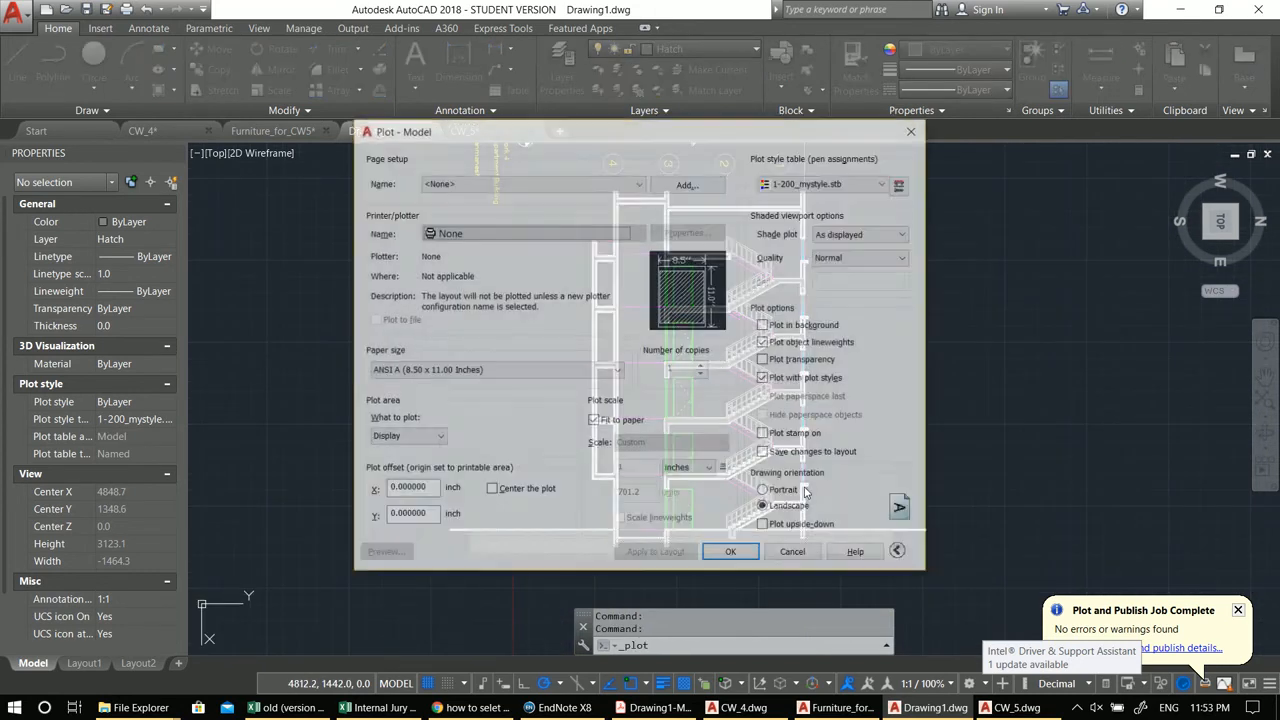
pyautogui.click(914, 130)
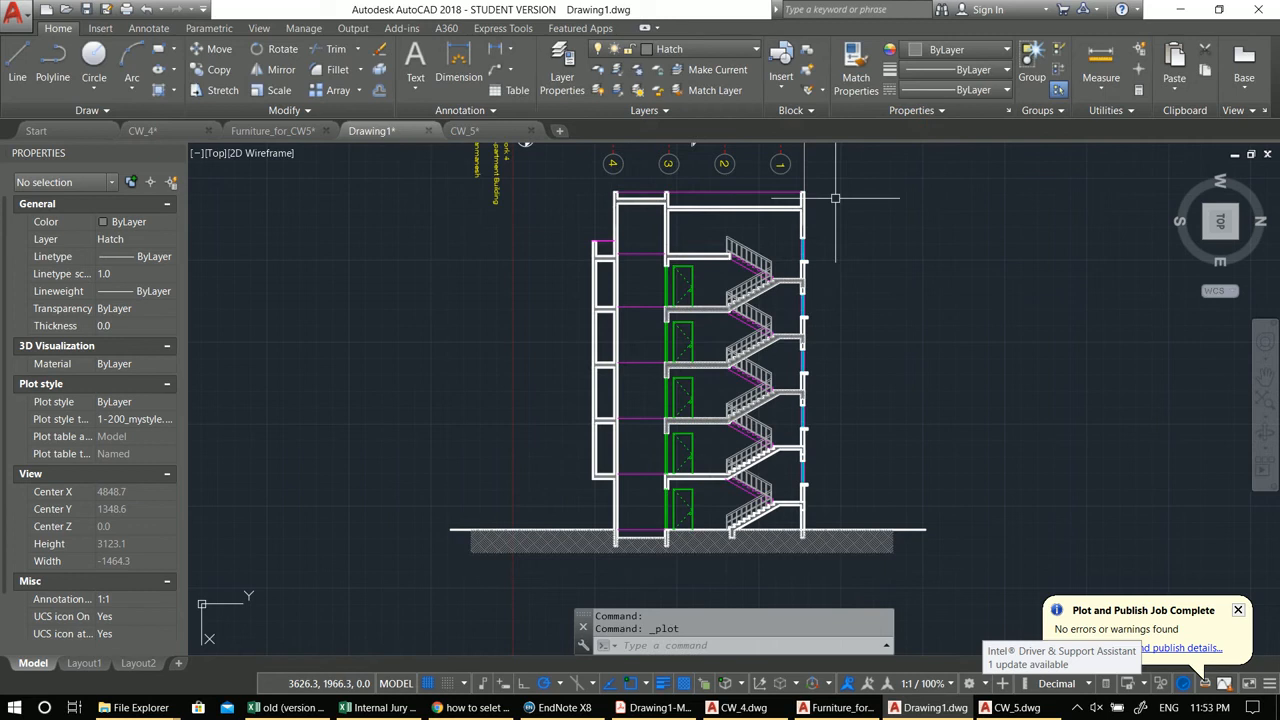
pyautogui.write('con')
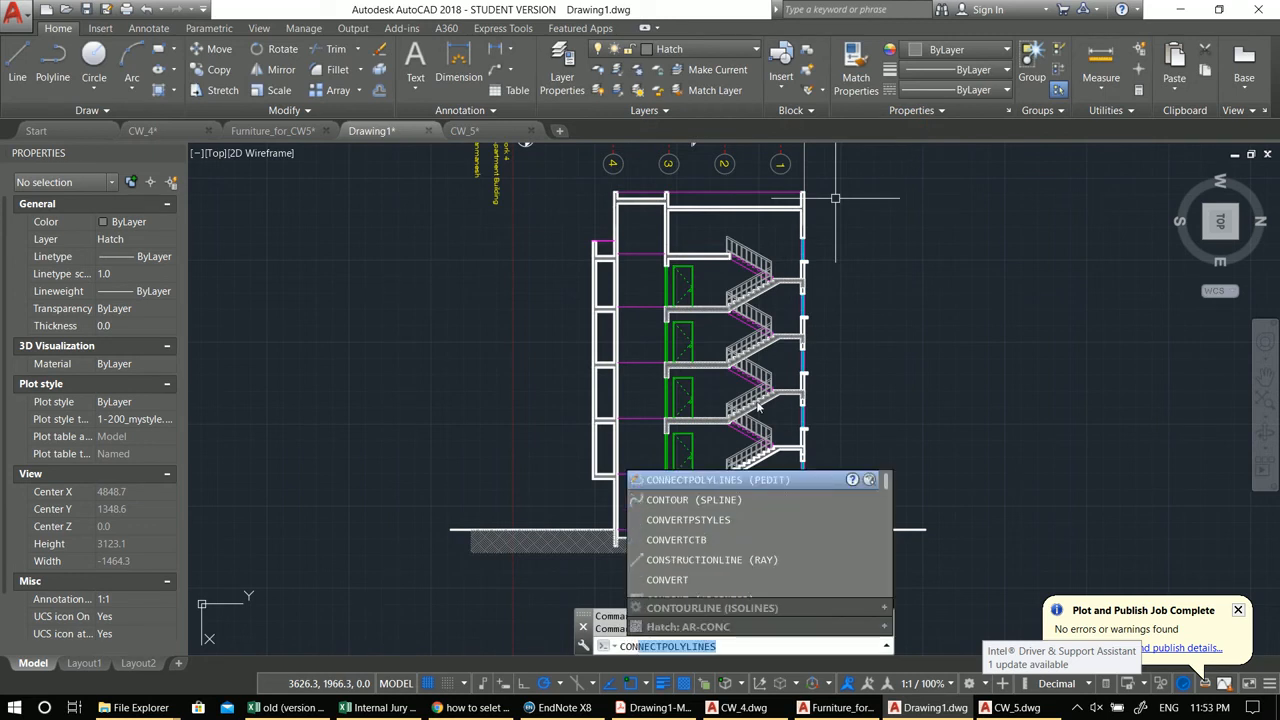
pyautogui.click(729, 481)
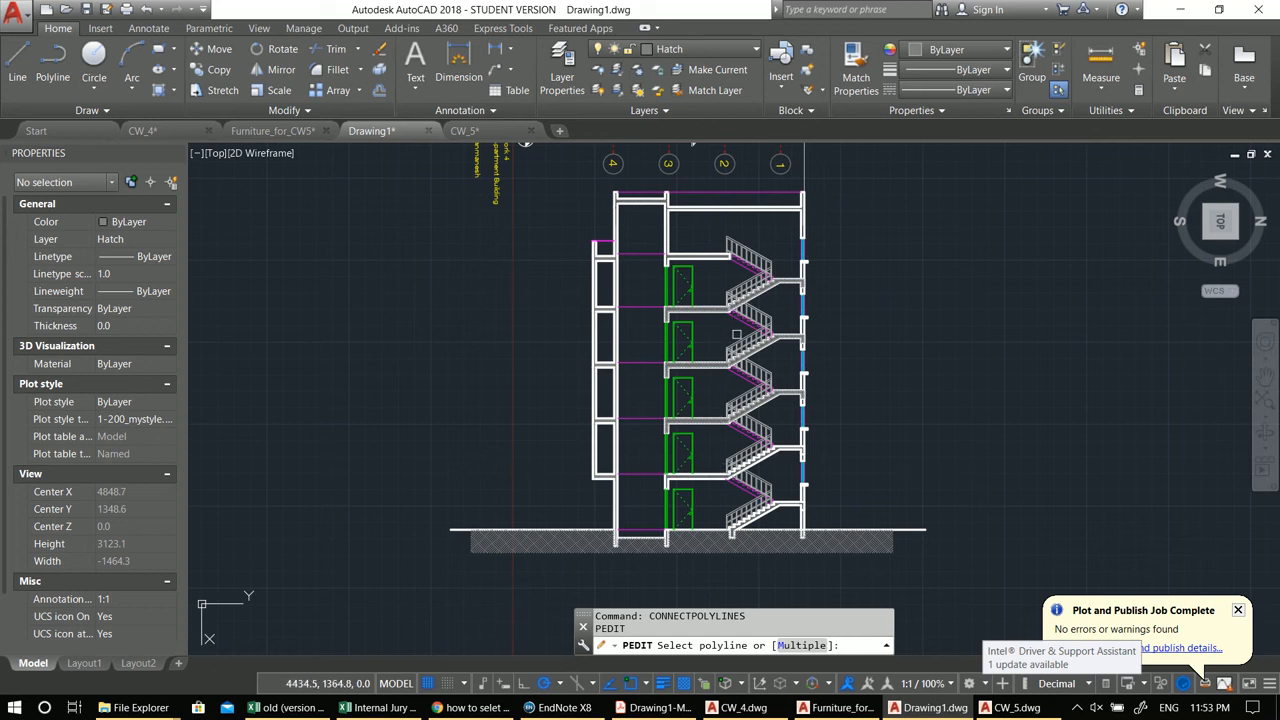
pyautogui.press('Escape')
pyautogui.press('Escape')
pyautogui.write('con')
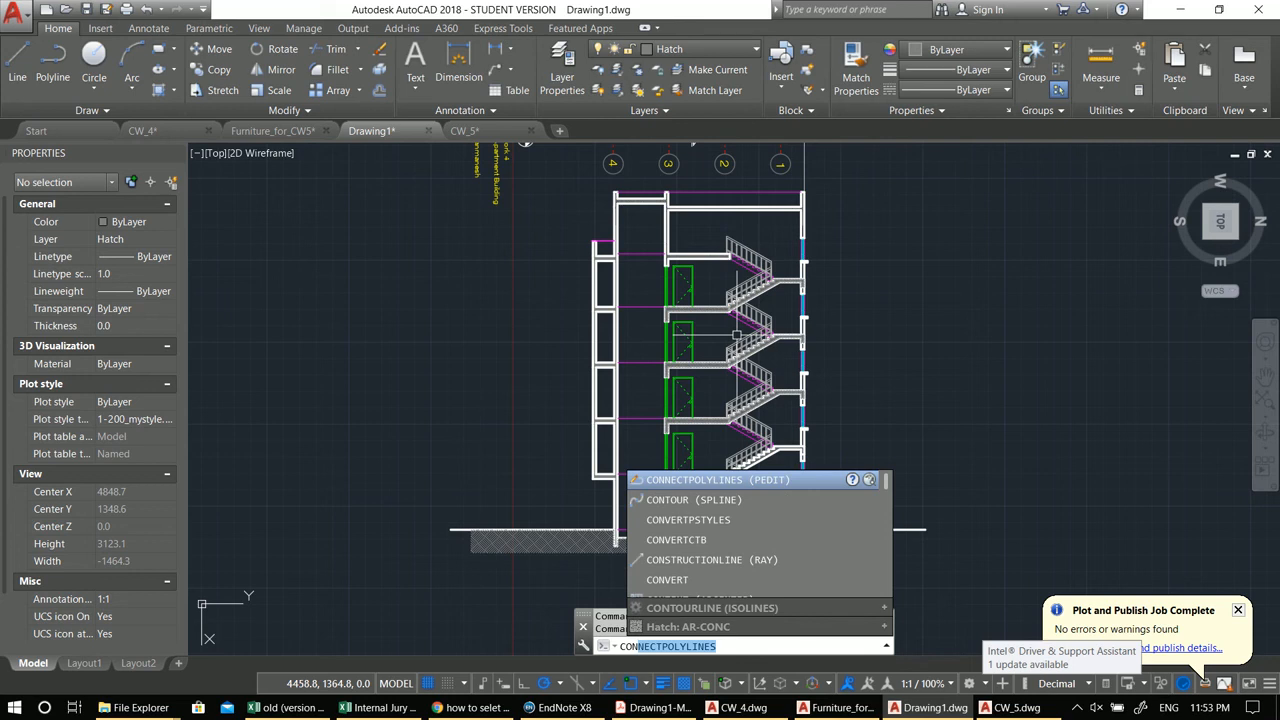
pyautogui.click(775, 481)
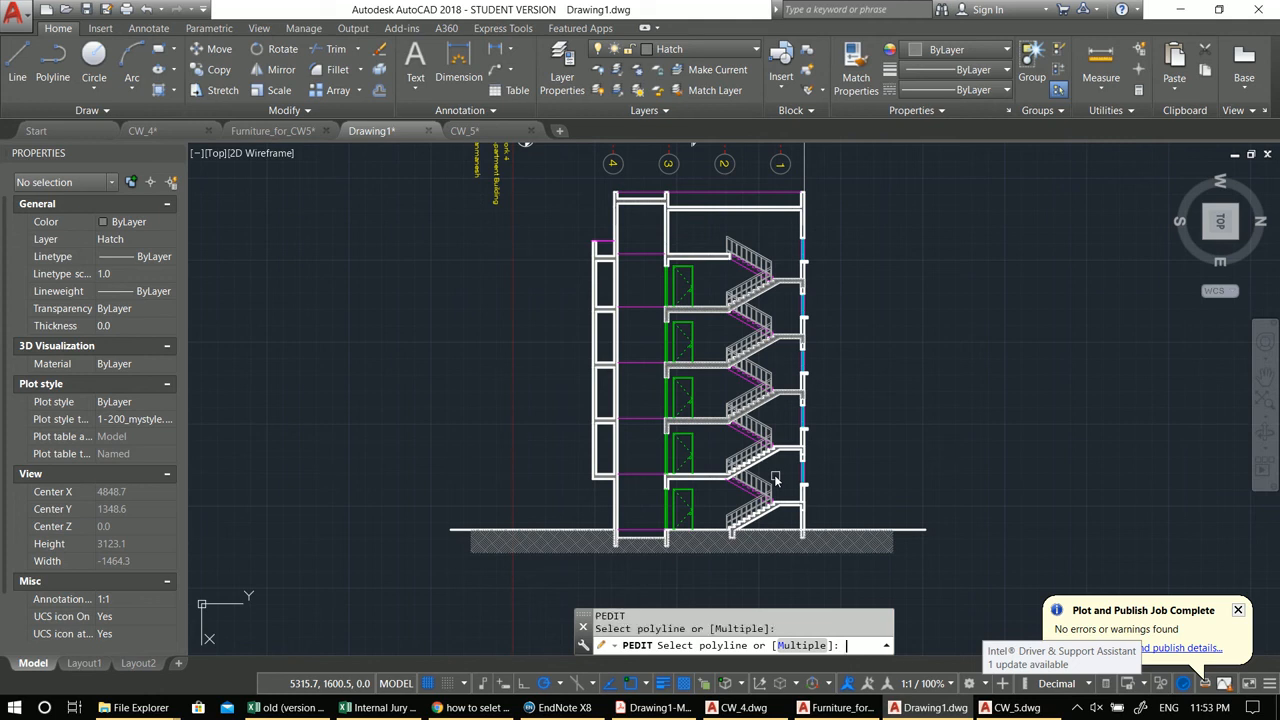
pyautogui.press('Escape')
pyautogui.press('Escape')
pyautogui.press('Escape')
pyautogui.moveTo(763, 413); pyautogui.dragTo(729, 400, button='middle')
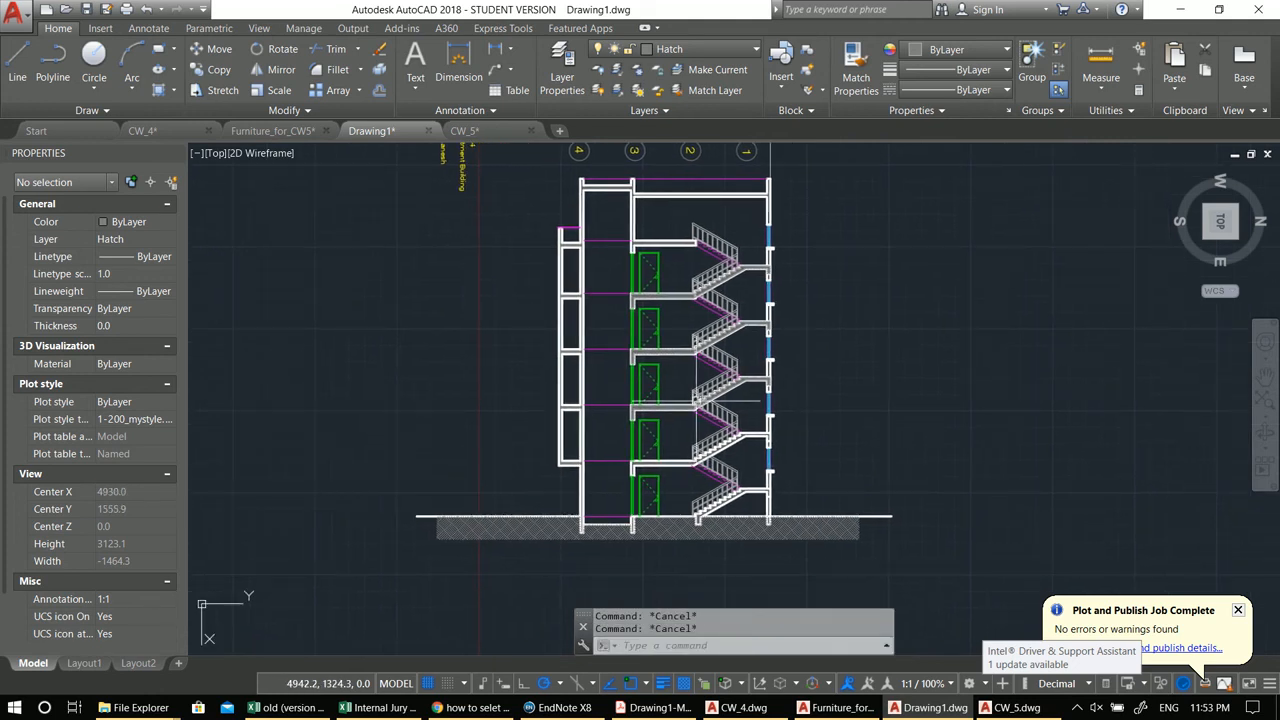
pyautogui.write('COn')
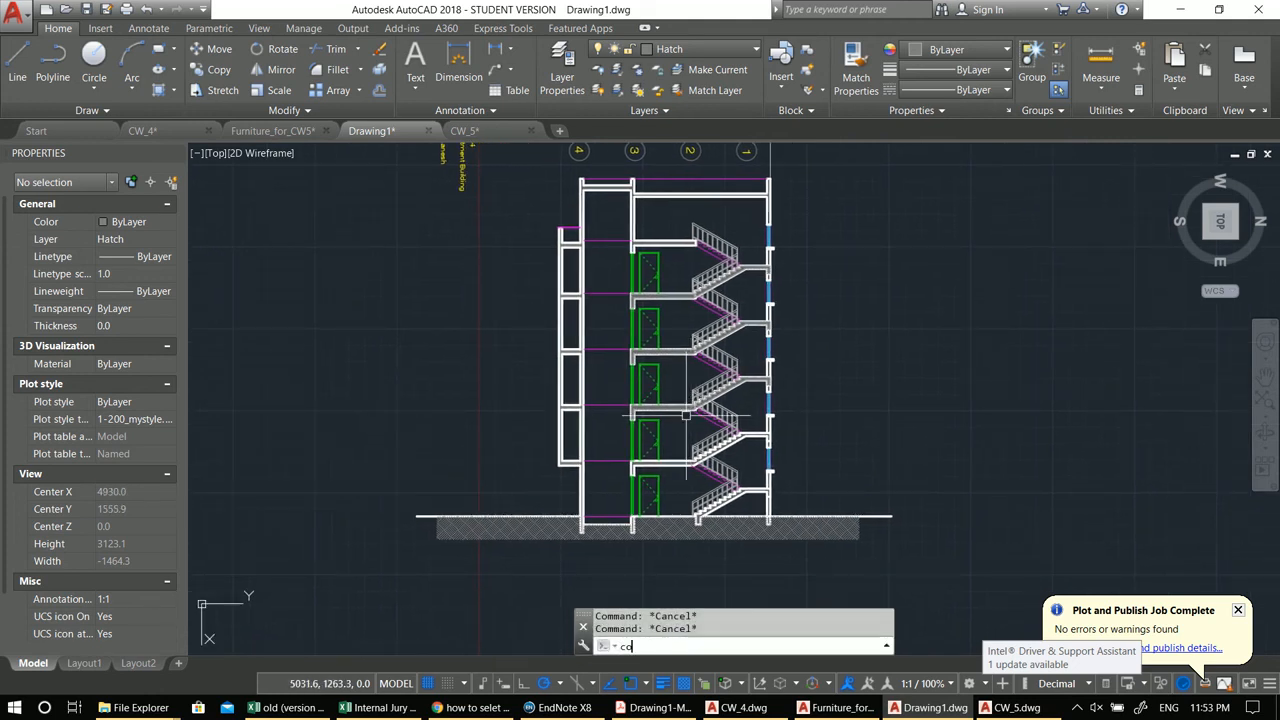
pyautogui.write('n')
pyautogui.click(699, 480)
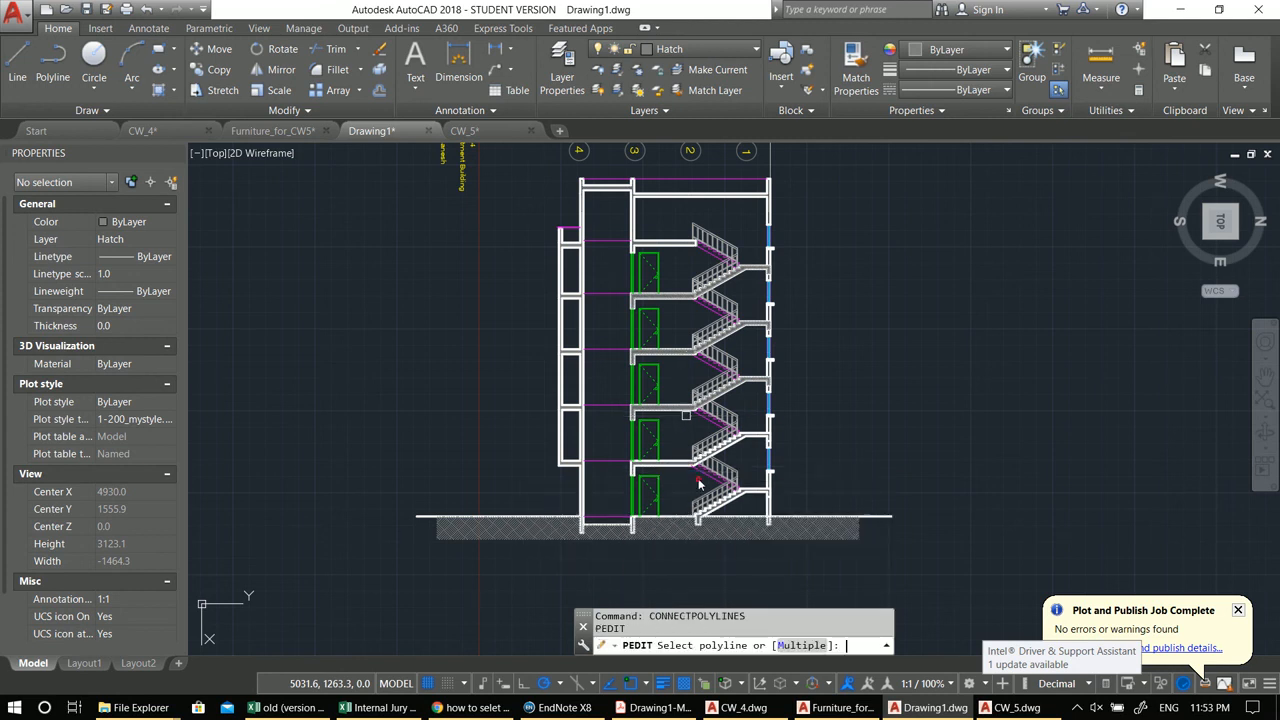
pyautogui.hotkey('ctrl', 'p')
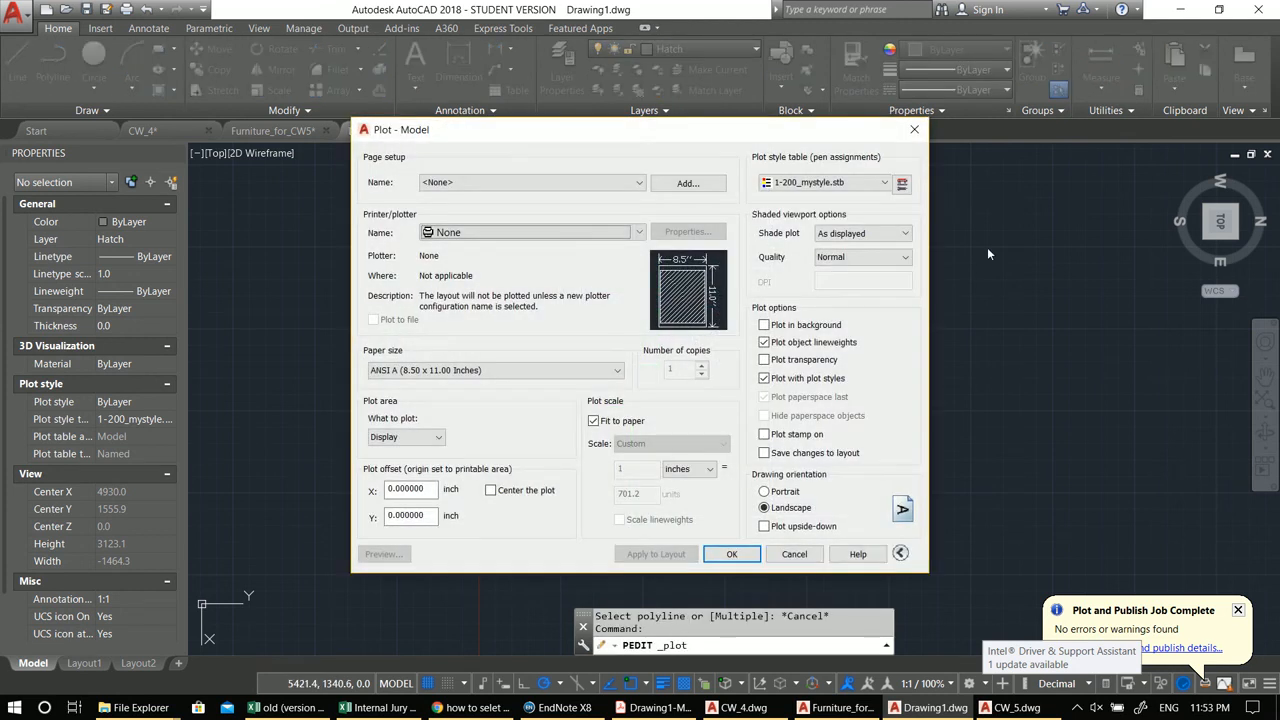
pyautogui.click(914, 128)
# Step: Run CONVERTPSTYLES to convert the drawing to colour-dependent plot styles
pyautogui.write('con')
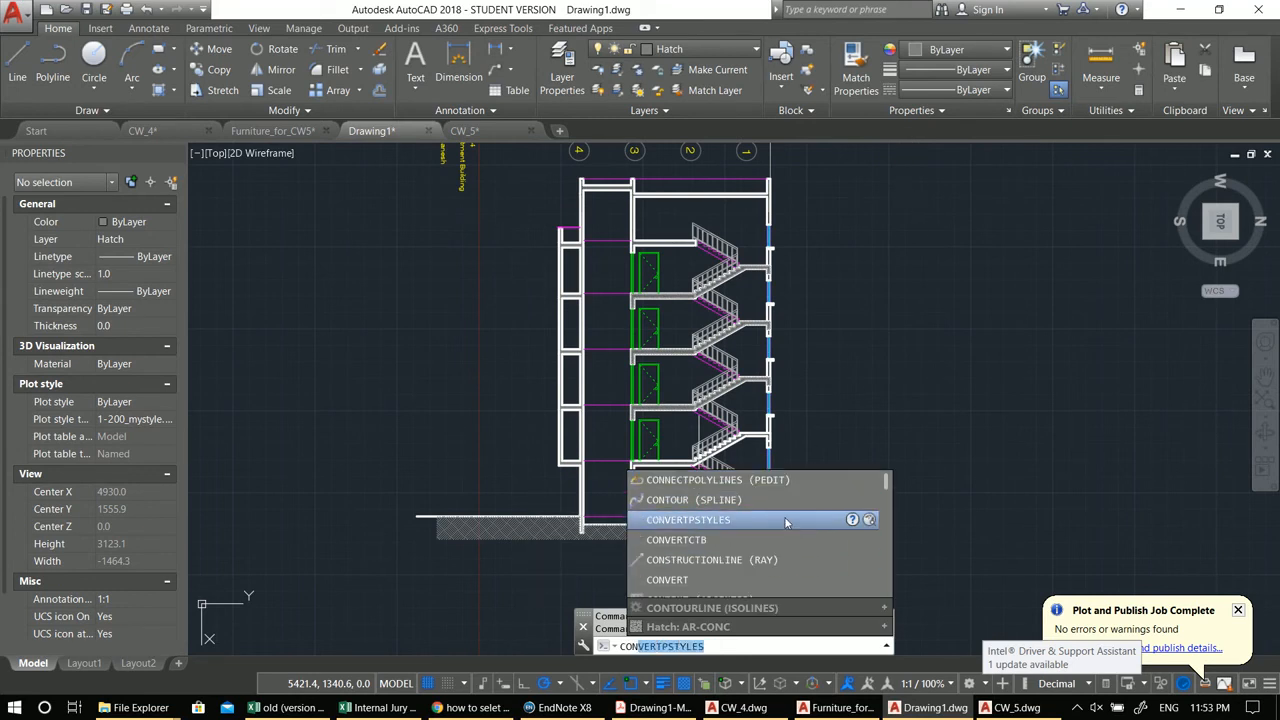
pyautogui.press('Return')
pyautogui.click(687, 418)
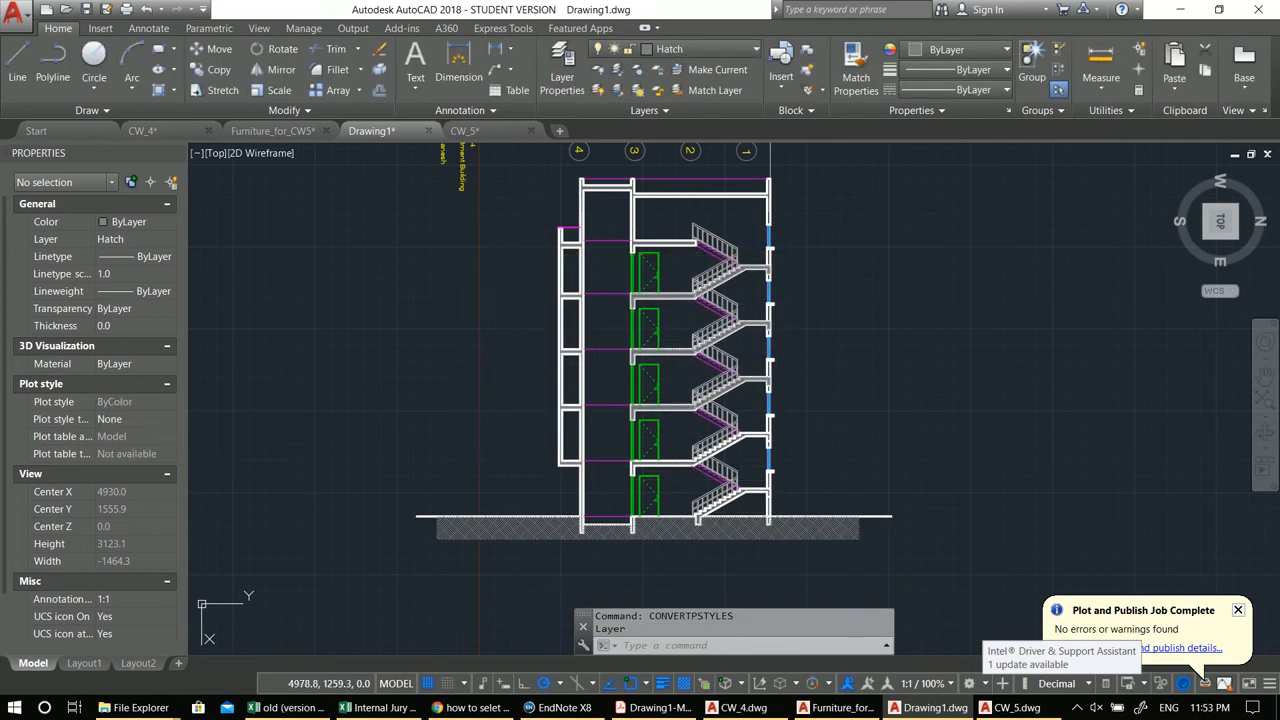
# Step: In the plot dialog, assign the 1-100_mystyle.ctb plot style table to all layouts and load the previous plot page setup
pyautogui.hotkey('ctrl', 'p')
pyautogui.click(835, 184)
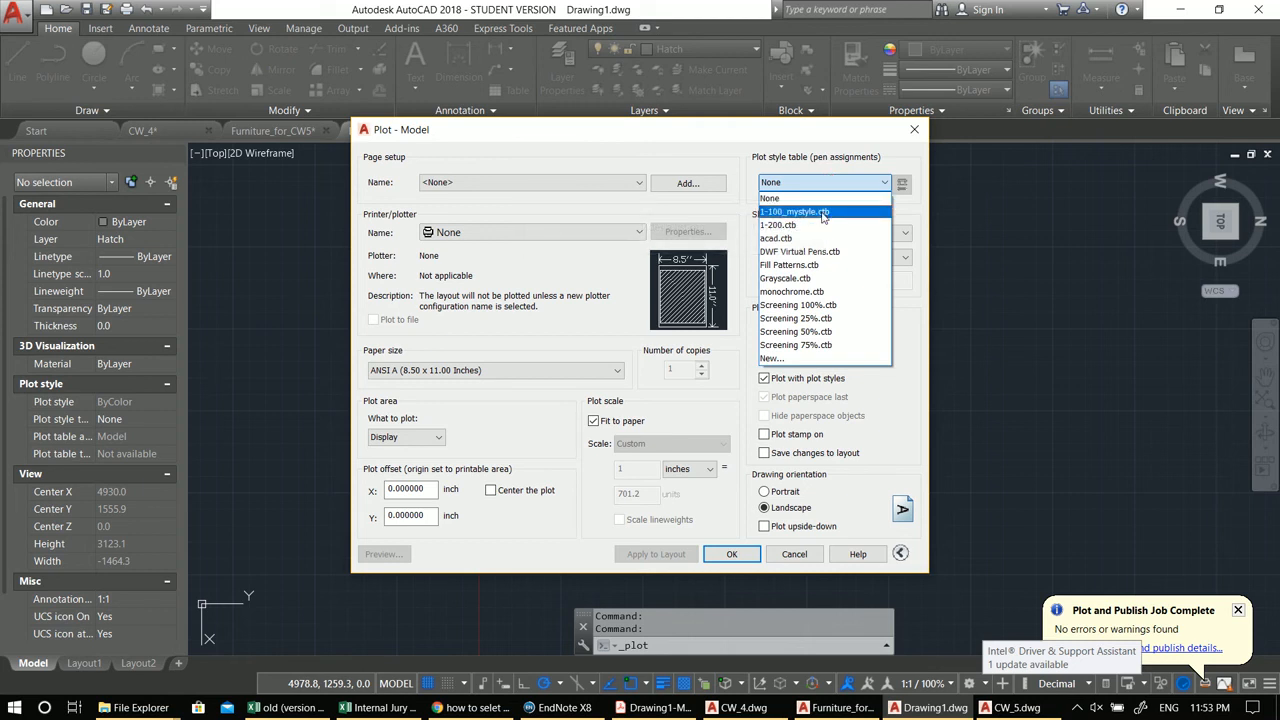
pyautogui.click(823, 212)
pyautogui.click(641, 392)
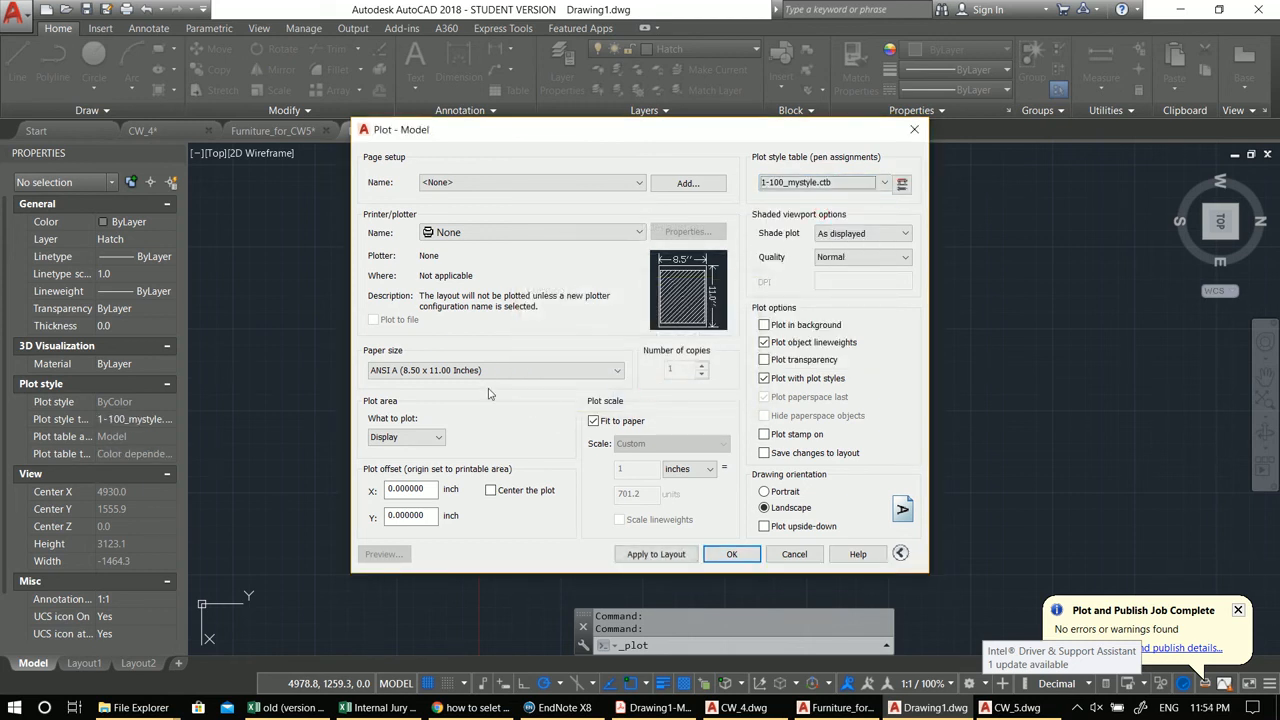
pyautogui.click(488, 185)
pyautogui.click(486, 206)
pyautogui.click(785, 182)
pyautogui.click(788, 212)
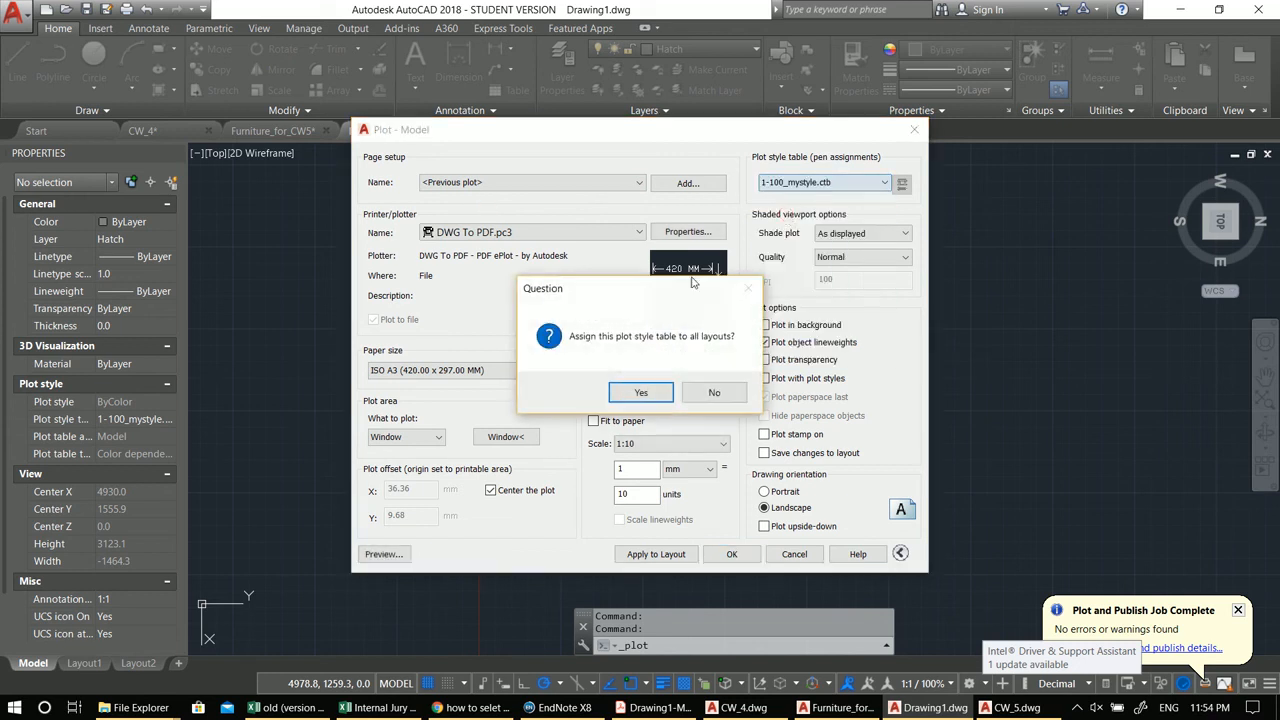
pyautogui.click(641, 392)
# Step: Preview the plot and inspect the stair flights, slabs and foundation hatches up close
pyautogui.click(395, 554)
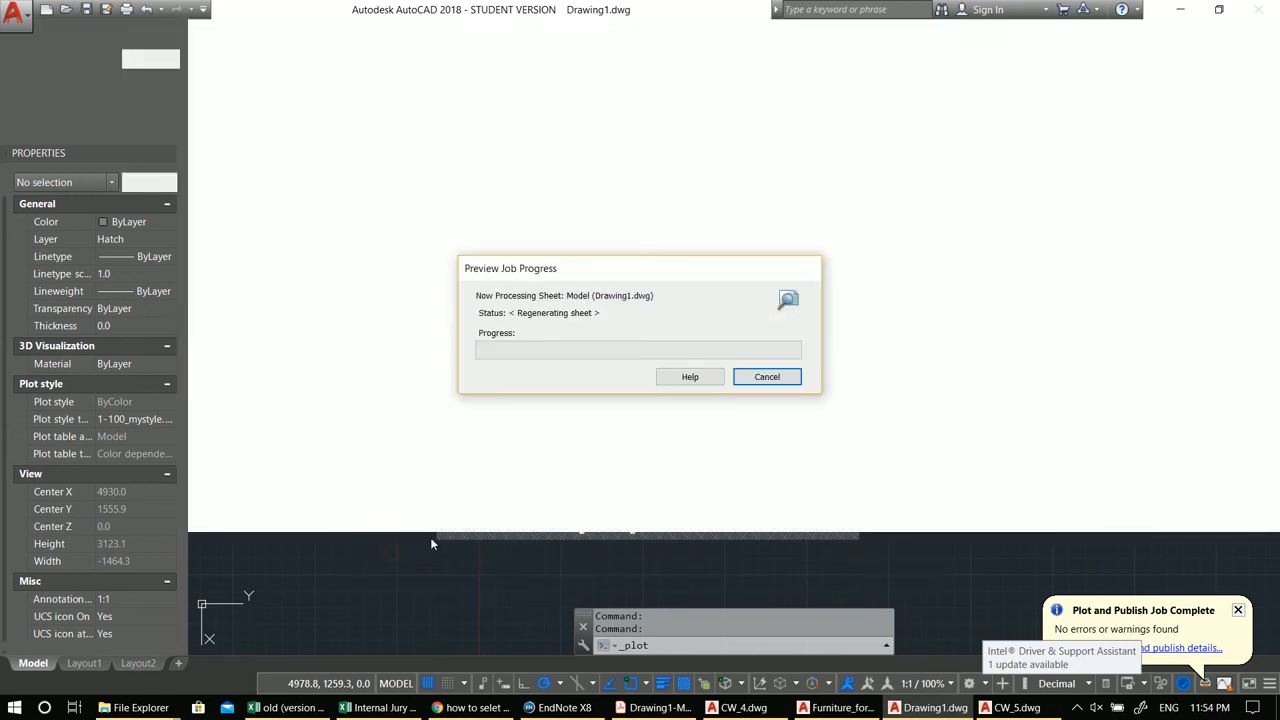
pyautogui.scroll(5, 663, 314)
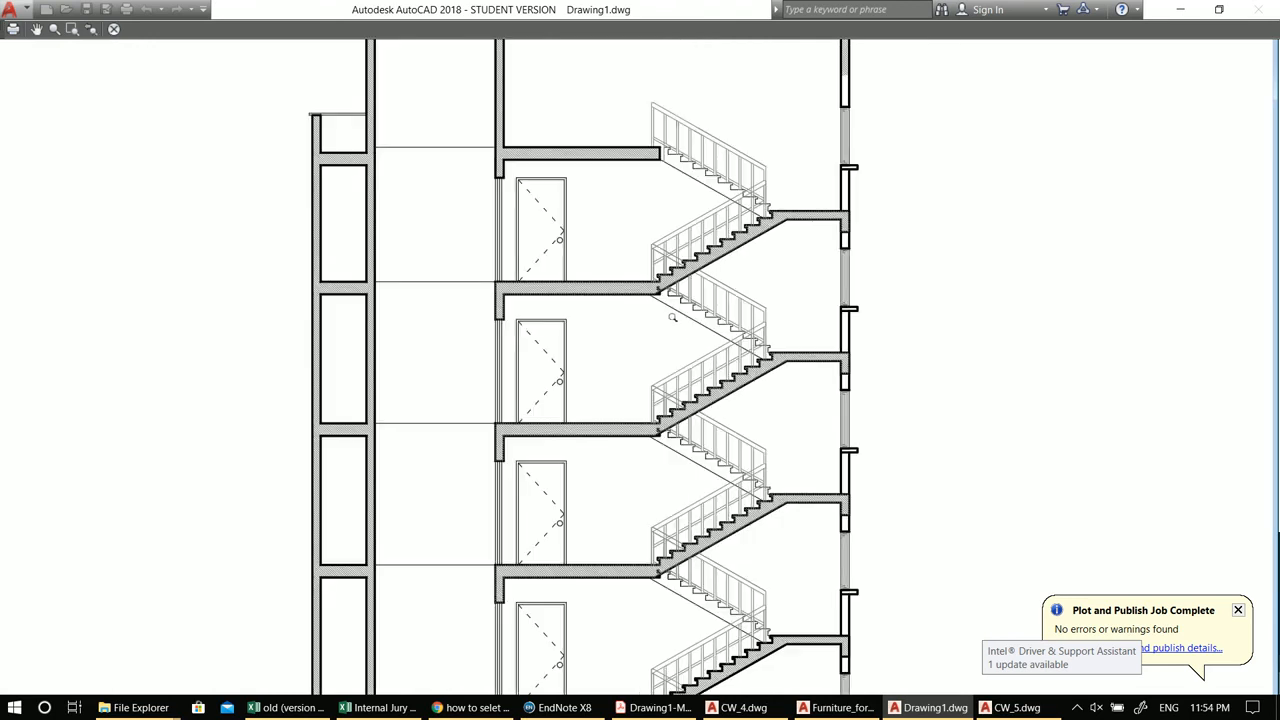
pyautogui.scroll(4, 697, 397)
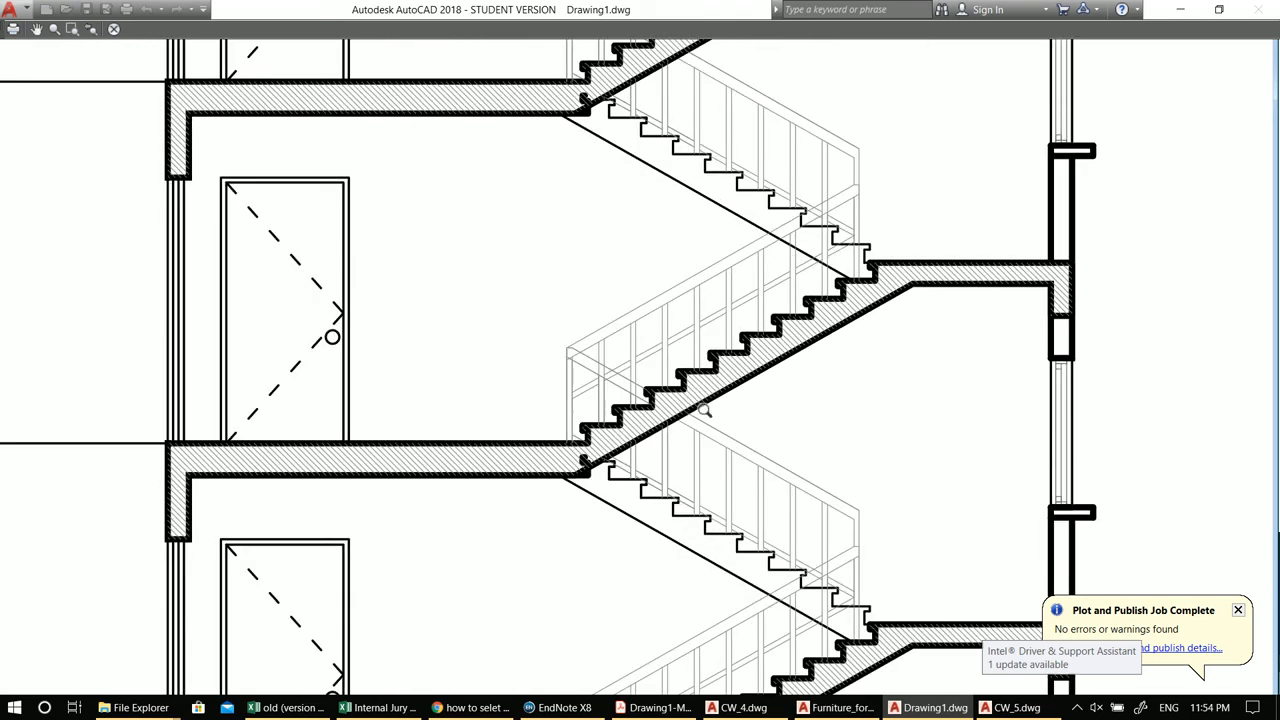
pyautogui.scroll(-5, 703, 410)
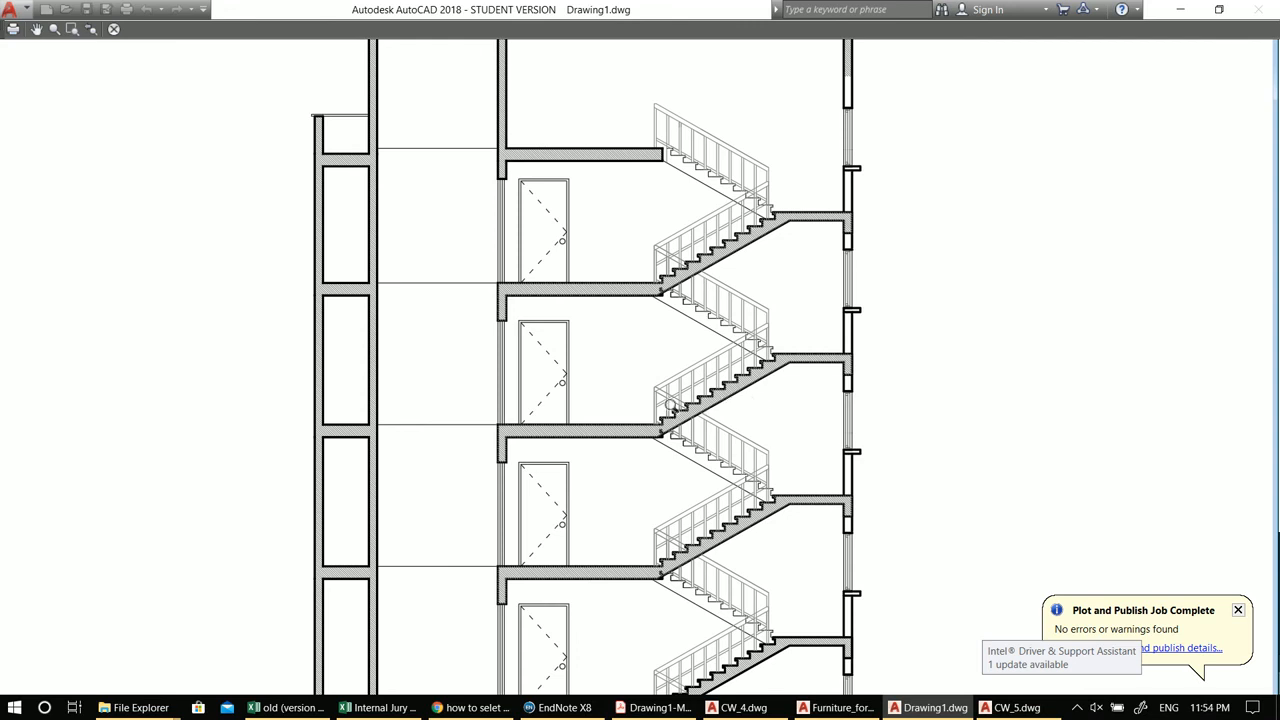
pyautogui.scroll(-4, 720, 392)
pyautogui.scroll(6, 716, 510)
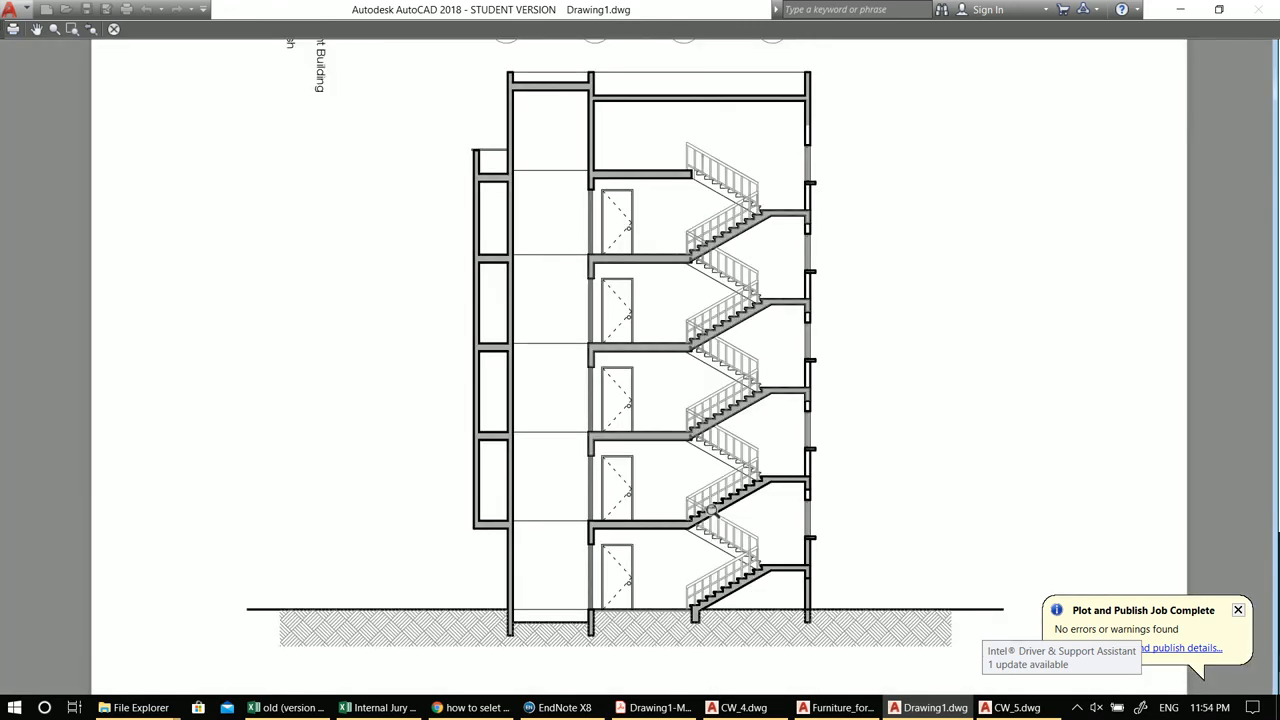
pyautogui.scroll(-5, 714, 612)
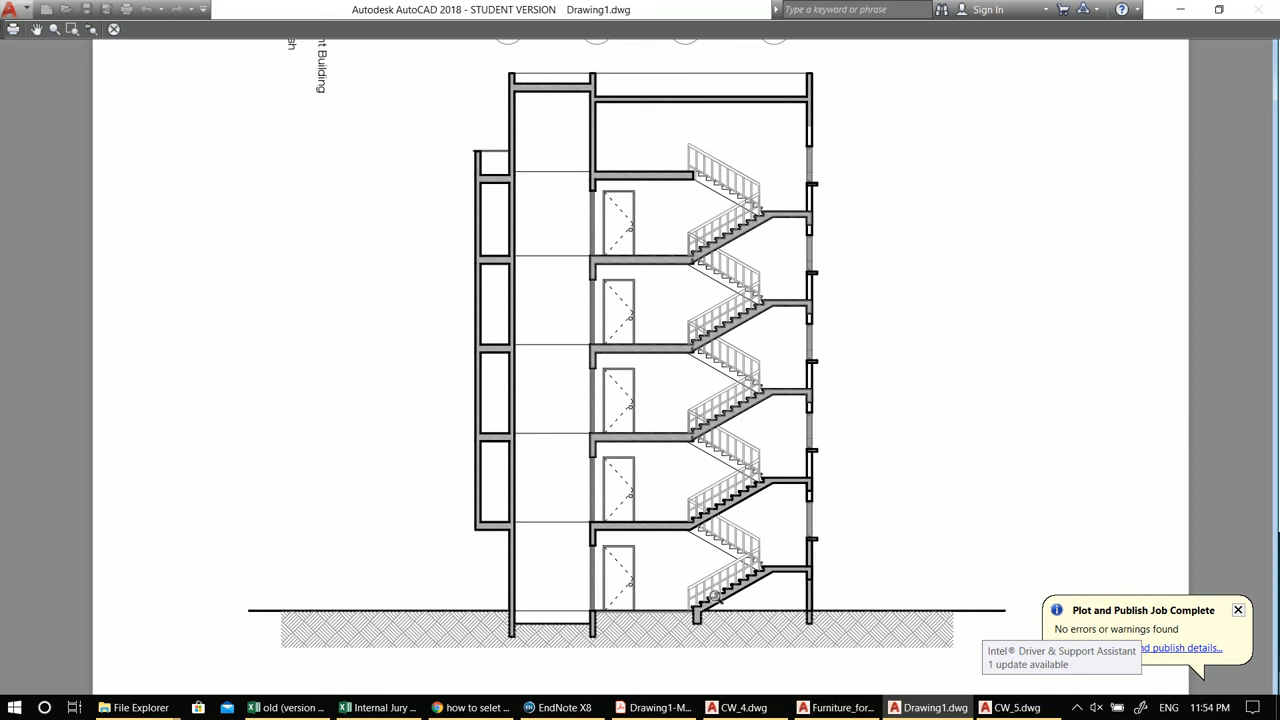
pyautogui.scroll(-3, 724, 577)
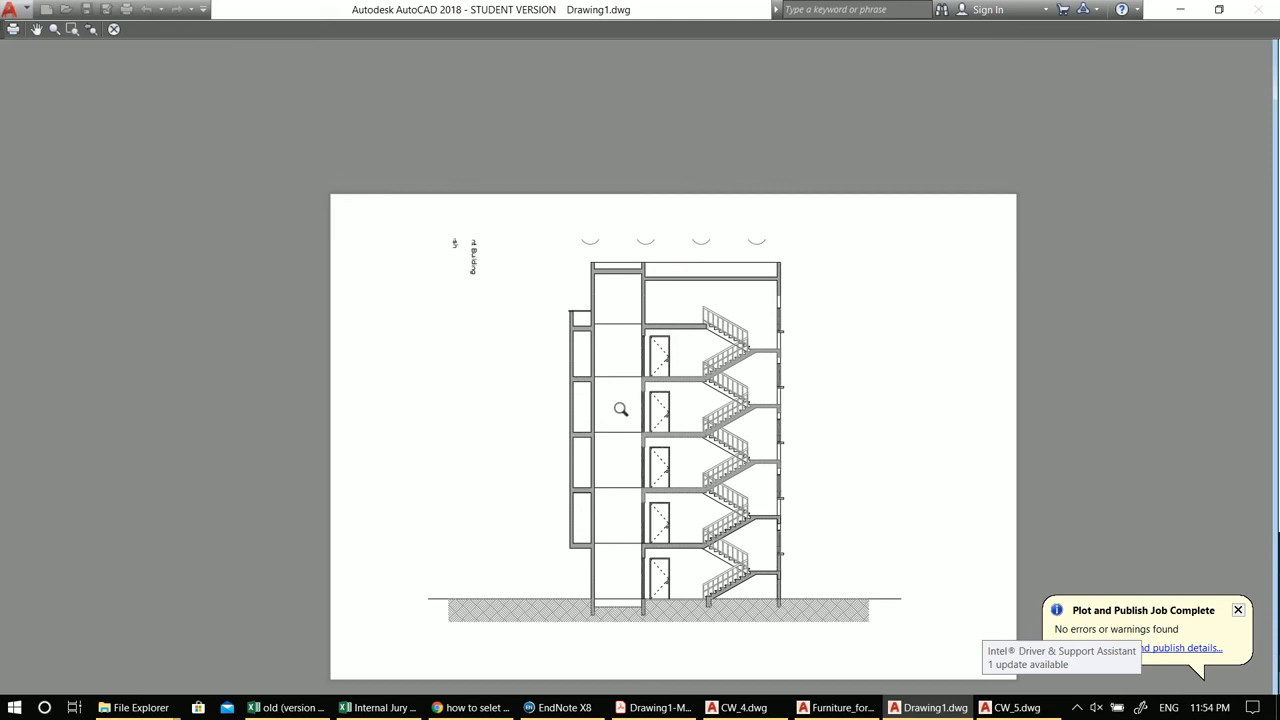
# Step: Switch to the web browser and open a new tab
pyautogui.click(474, 707)
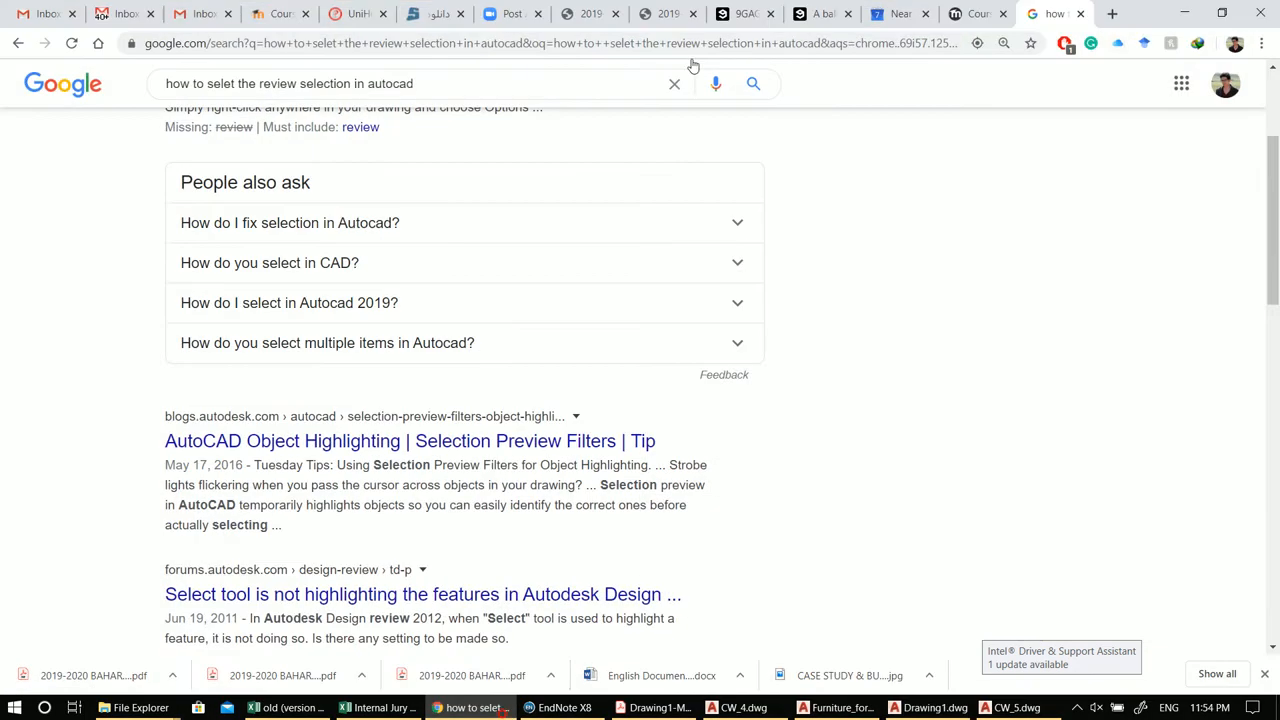
pyautogui.click(886, 44)
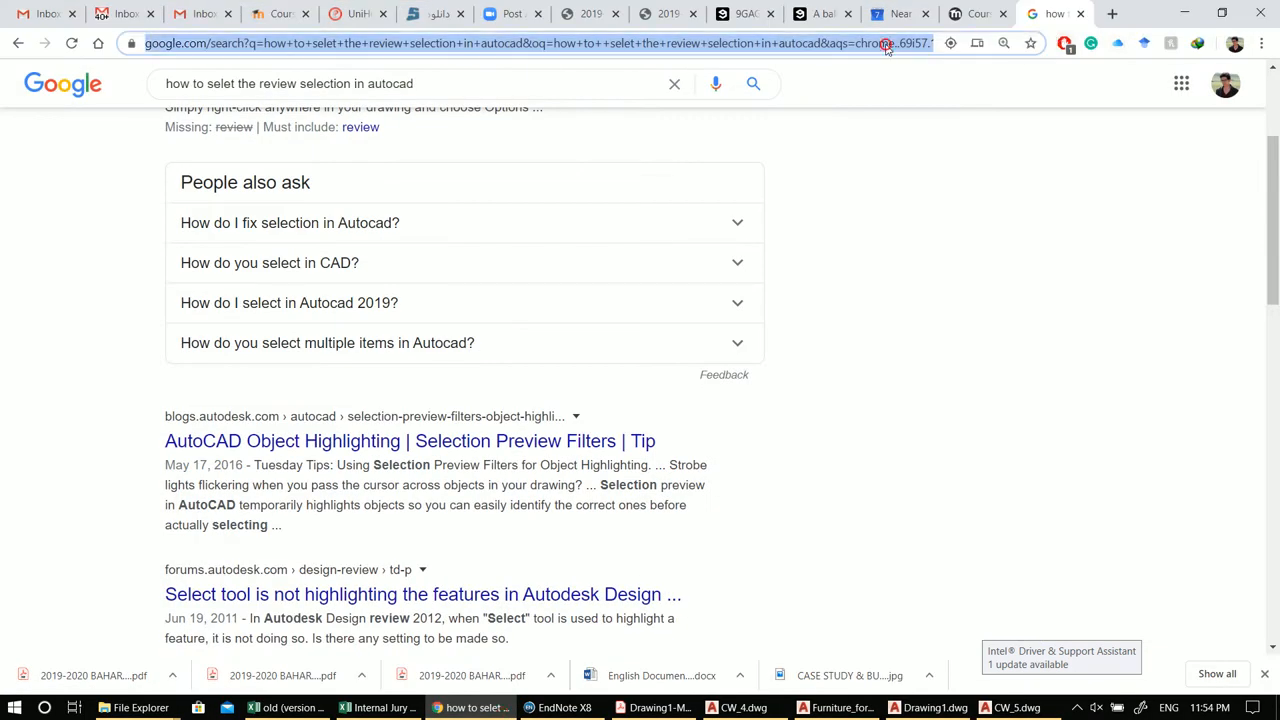
pyautogui.click(1078, 14)
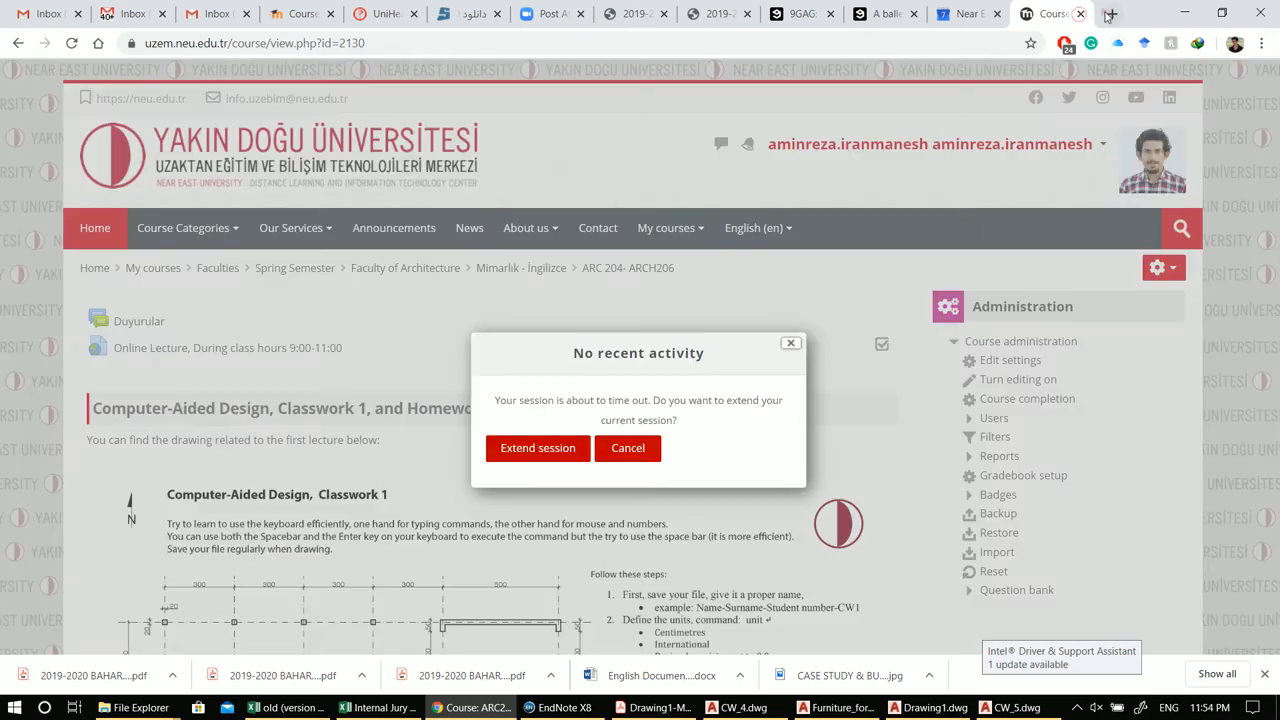
# Step: Open a new browser tab and search Google for "elevator block autocad"
pyautogui.click(1108, 14)
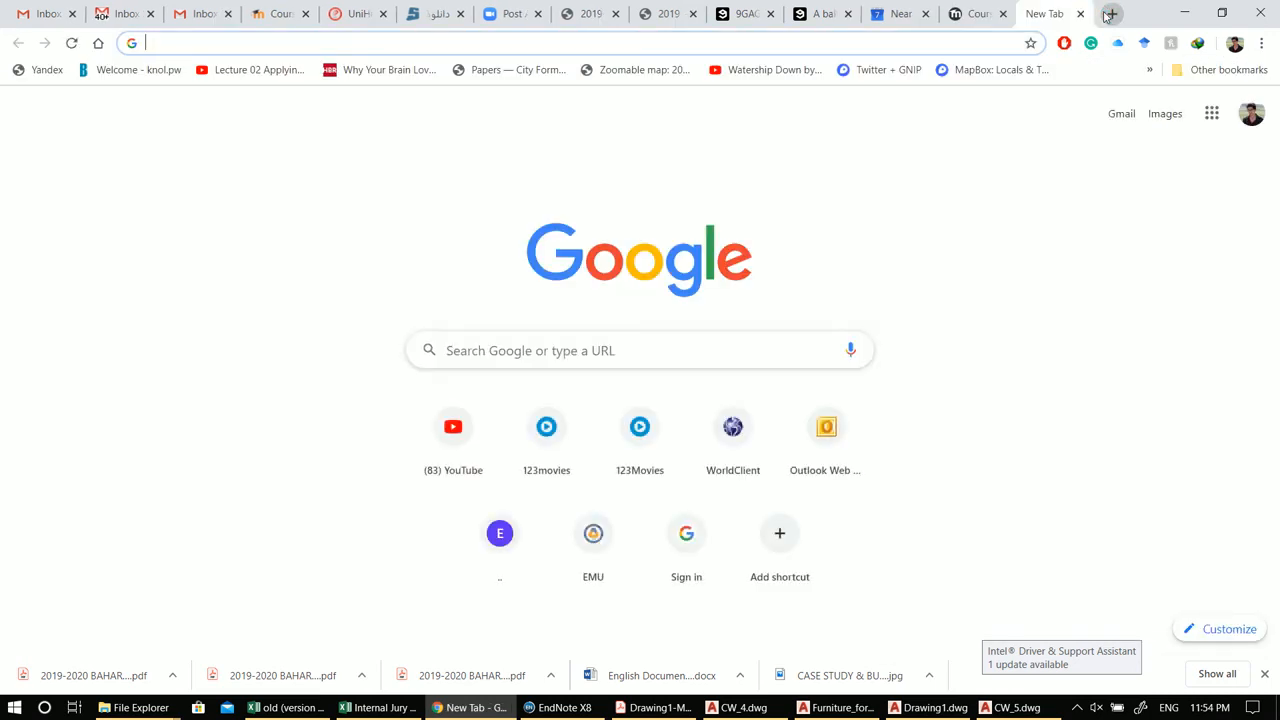
pyautogui.write('elevator v')
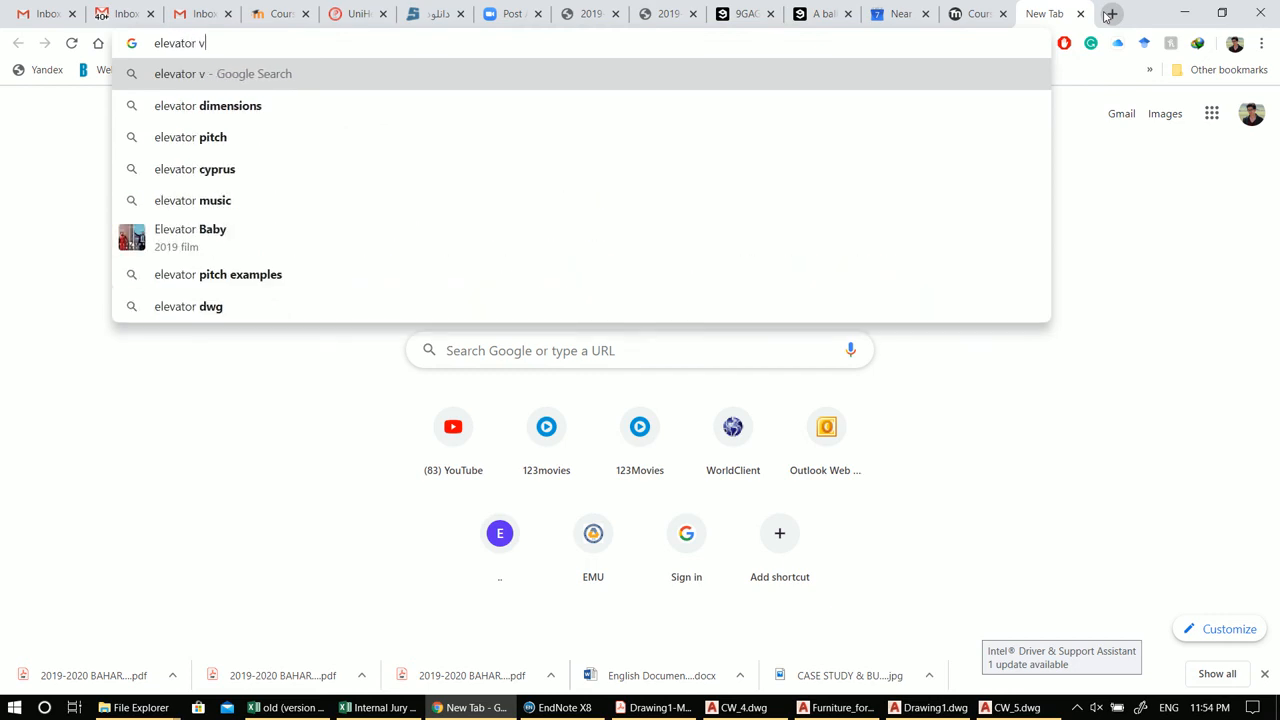
pyautogui.press('BackSpace')
pyautogui.write('blo')
pyautogui.write('ck')
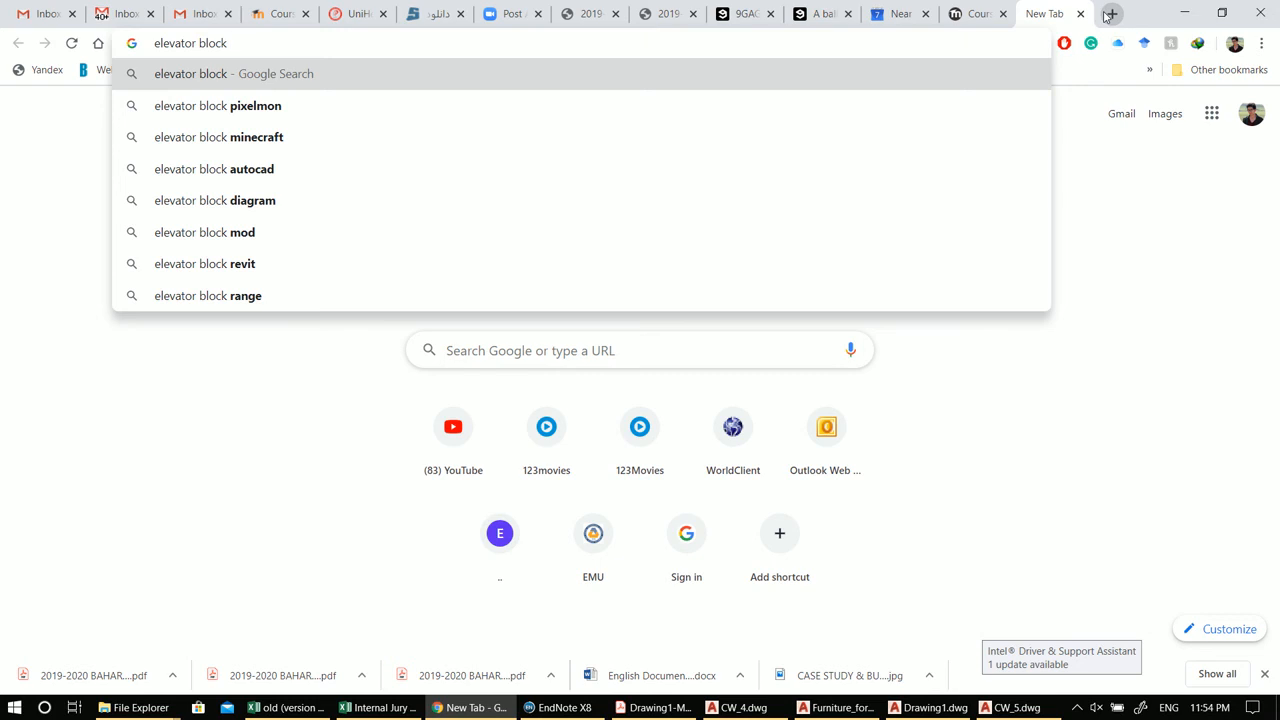
pyautogui.write(' autocad')
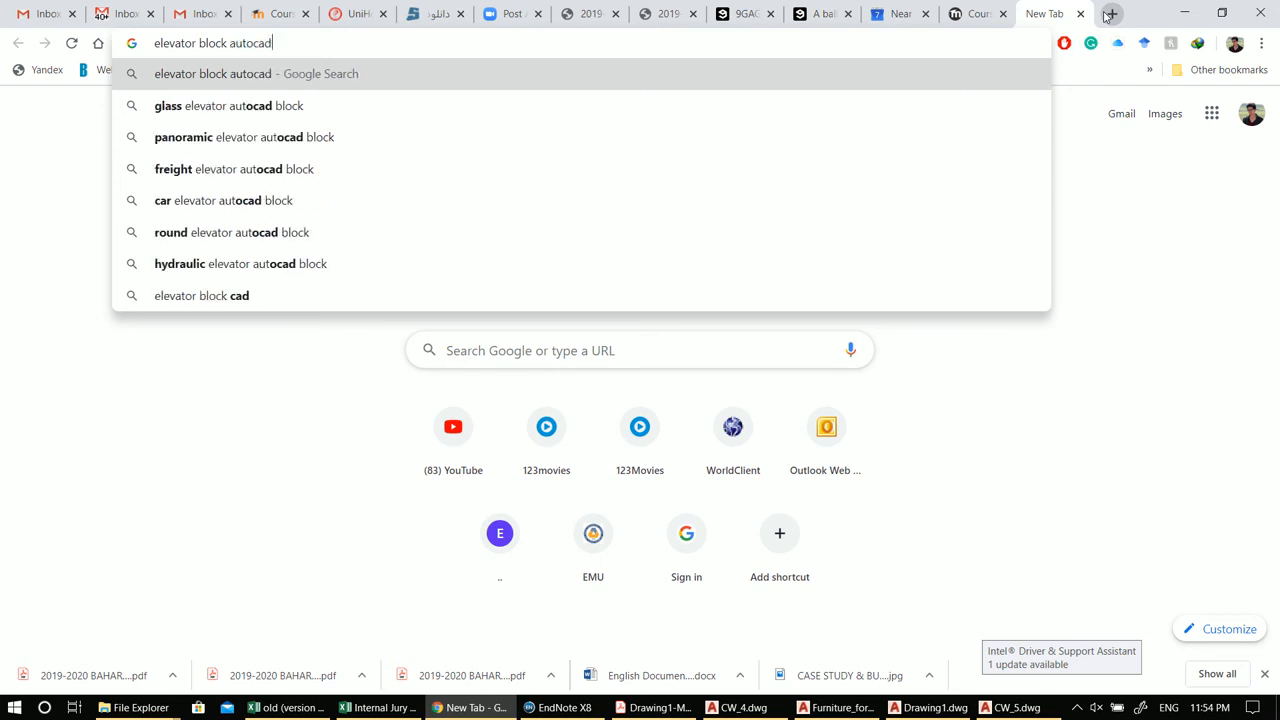
pyautogui.press('Return')
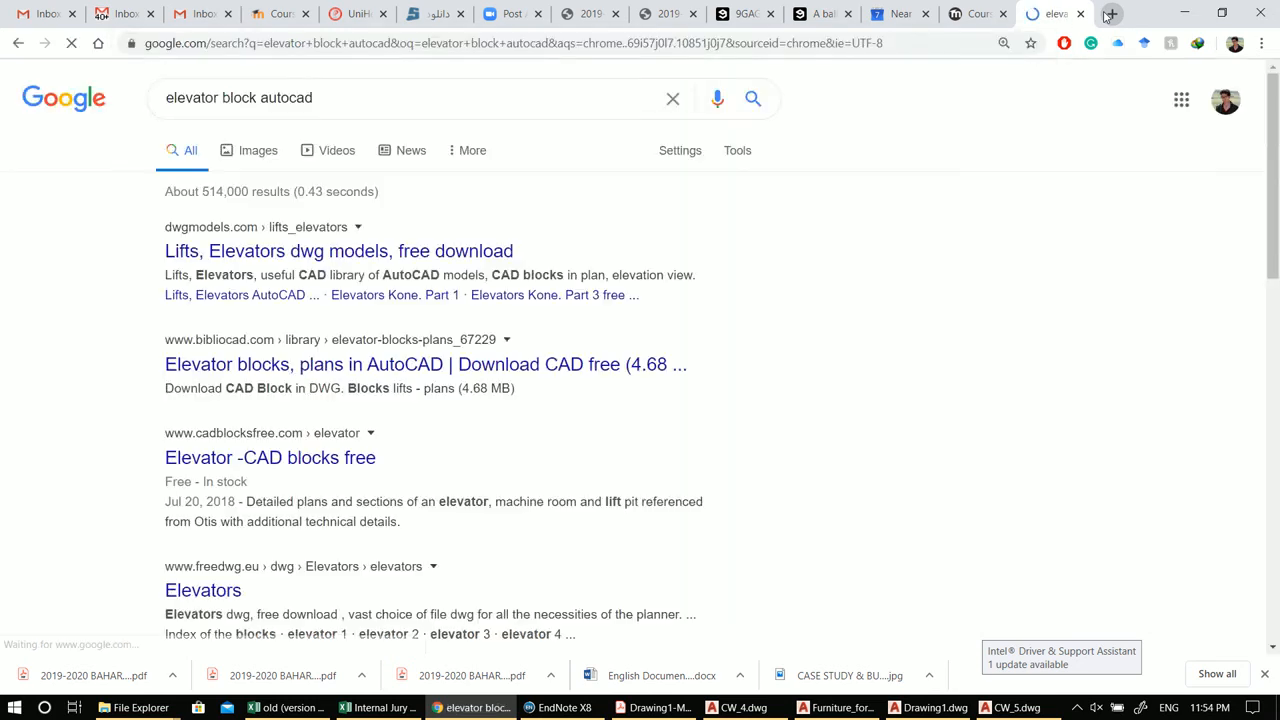
# Step: Open the dwgmodels and cadblocksfree elevator results in new tabs
pyautogui.rightClick(343, 260)
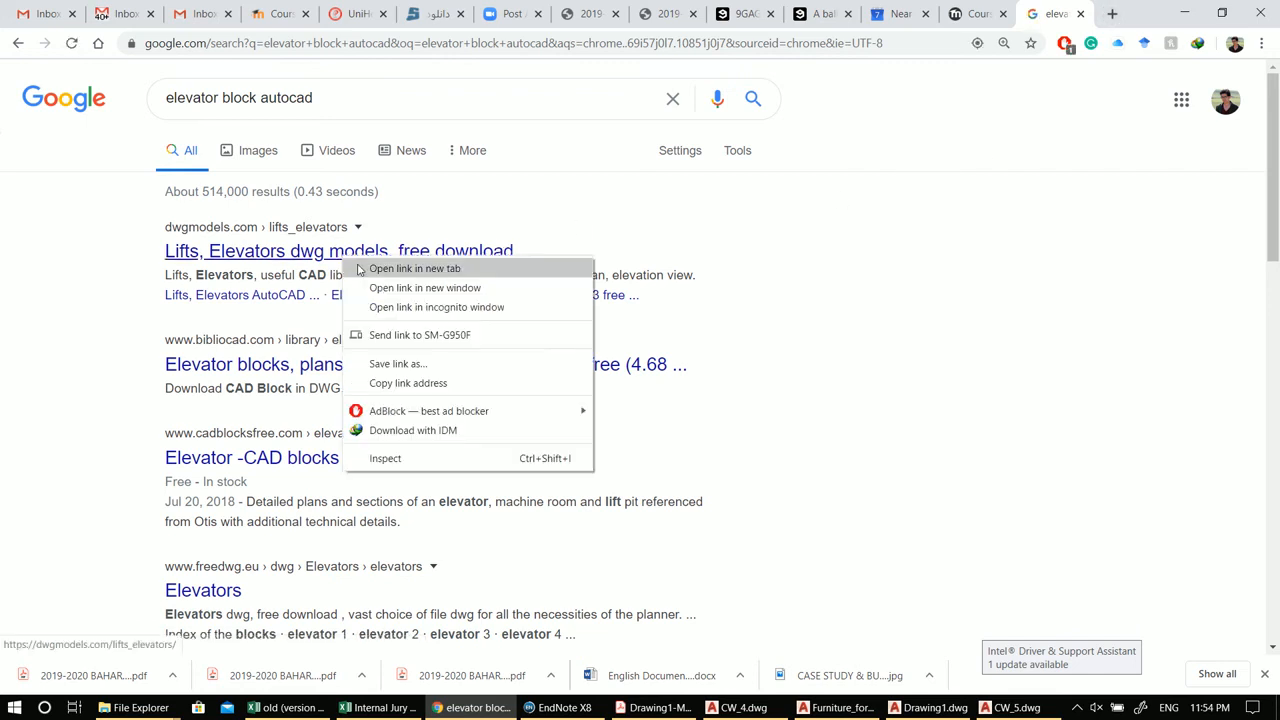
pyautogui.click(358, 266)
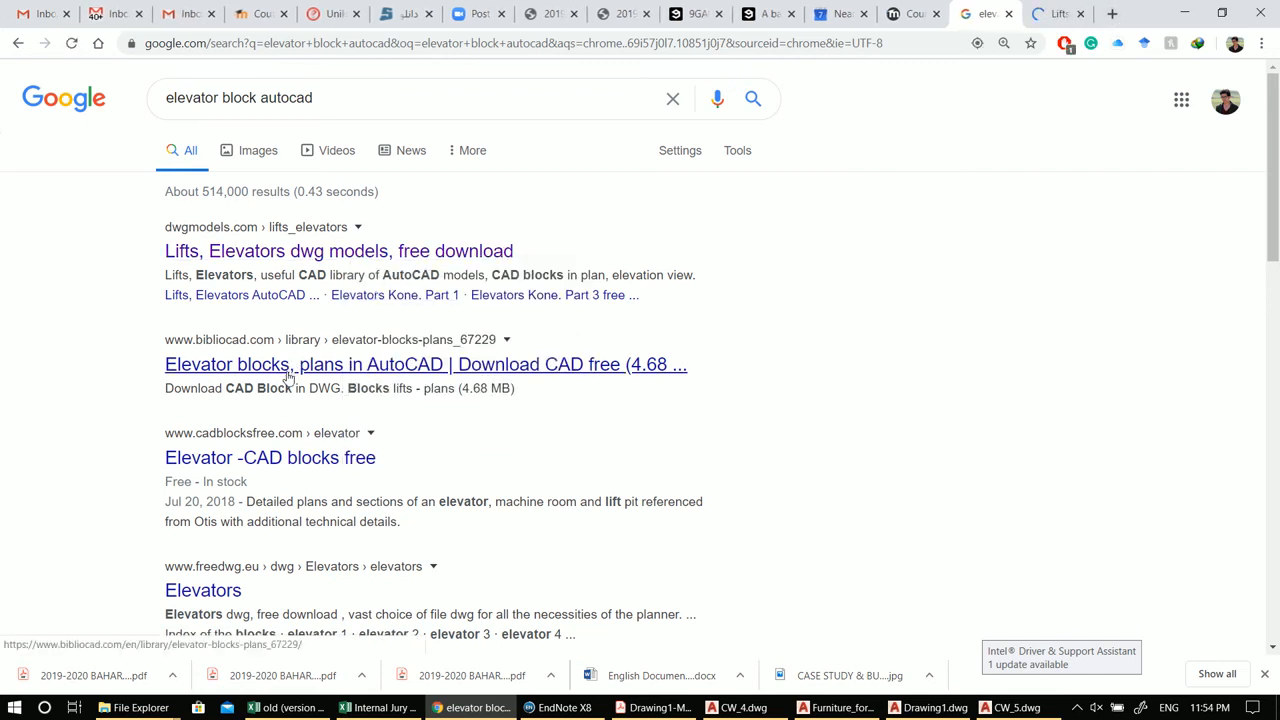
pyautogui.rightClick(268, 458)
pyautogui.click(280, 466)
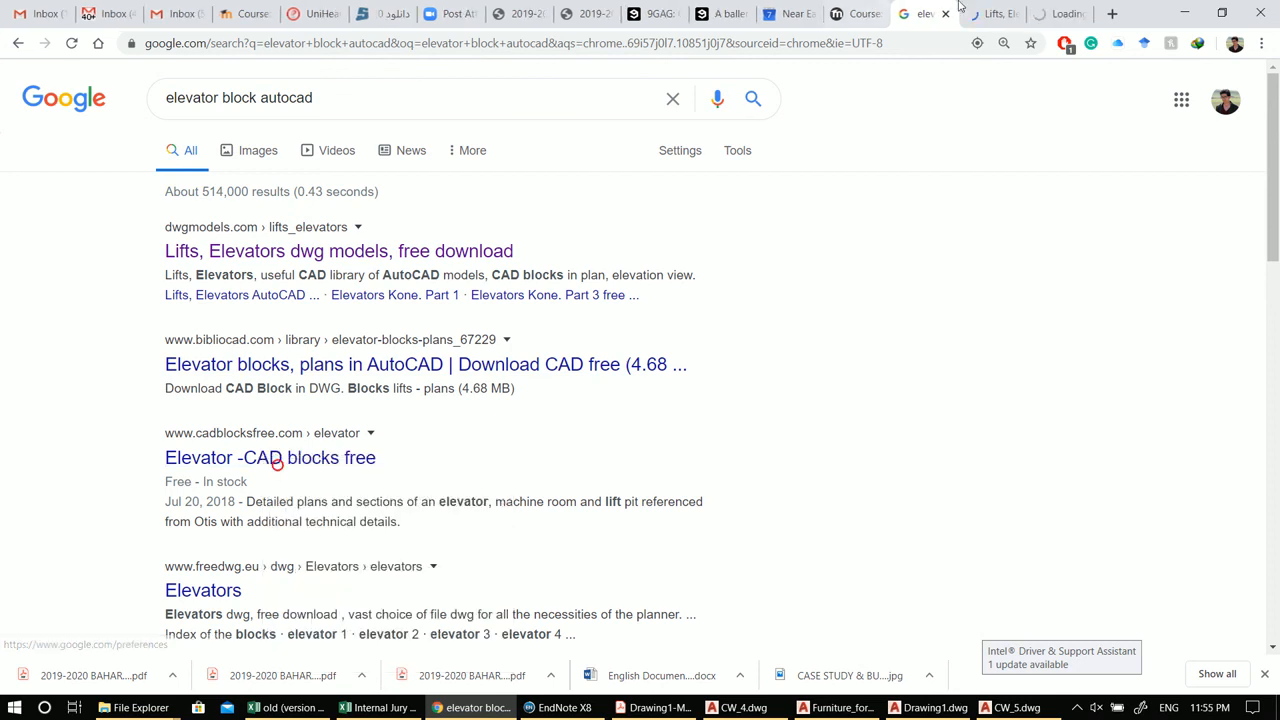
# Step: On the dwgmodels lifts list, open the Elevators Kone. Part 1 drawing page in a new tab
pyautogui.click(993, 12)
pyautogui.scroll(-2, 698, 296)
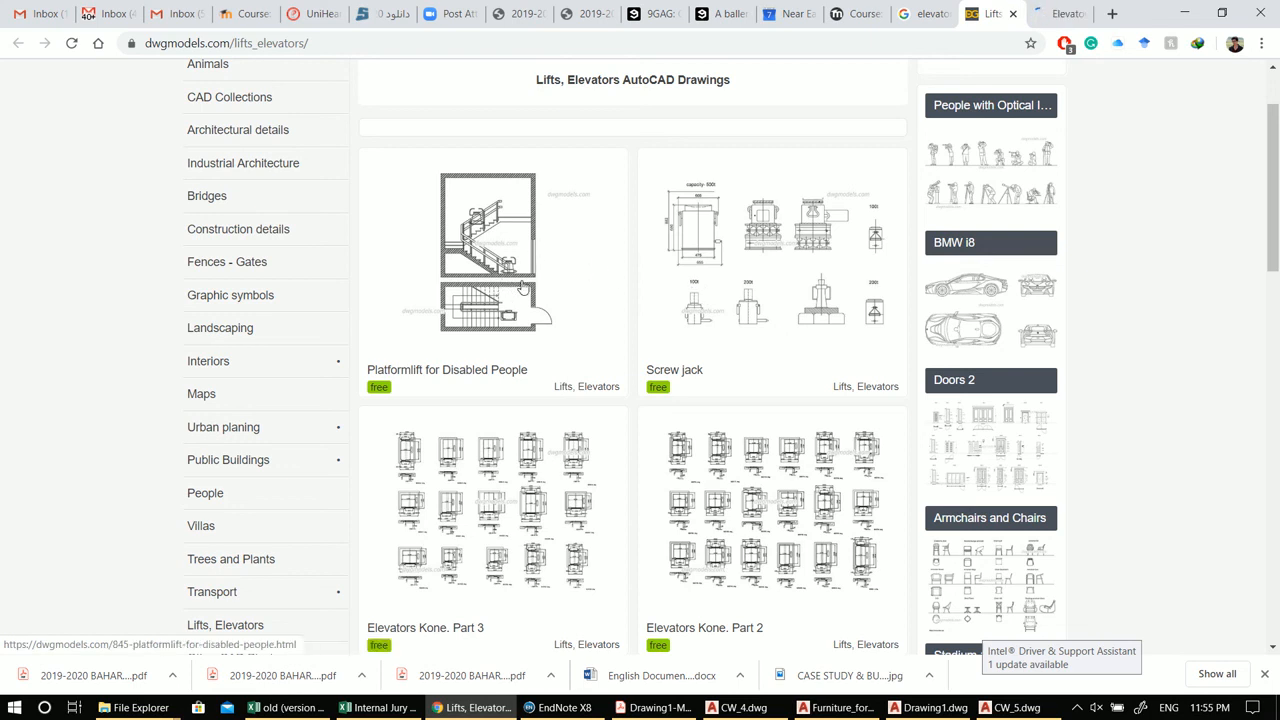
pyautogui.scroll(-3, 683, 295)
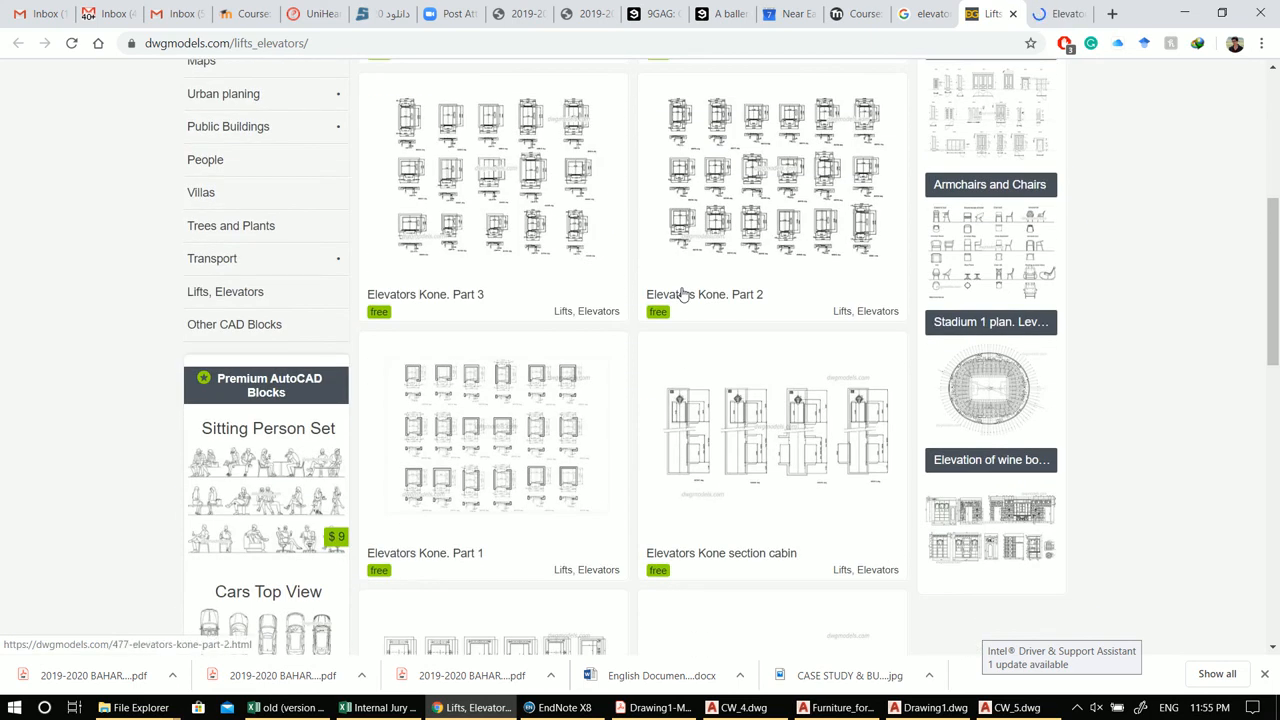
pyautogui.scroll(-1, 760, 360)
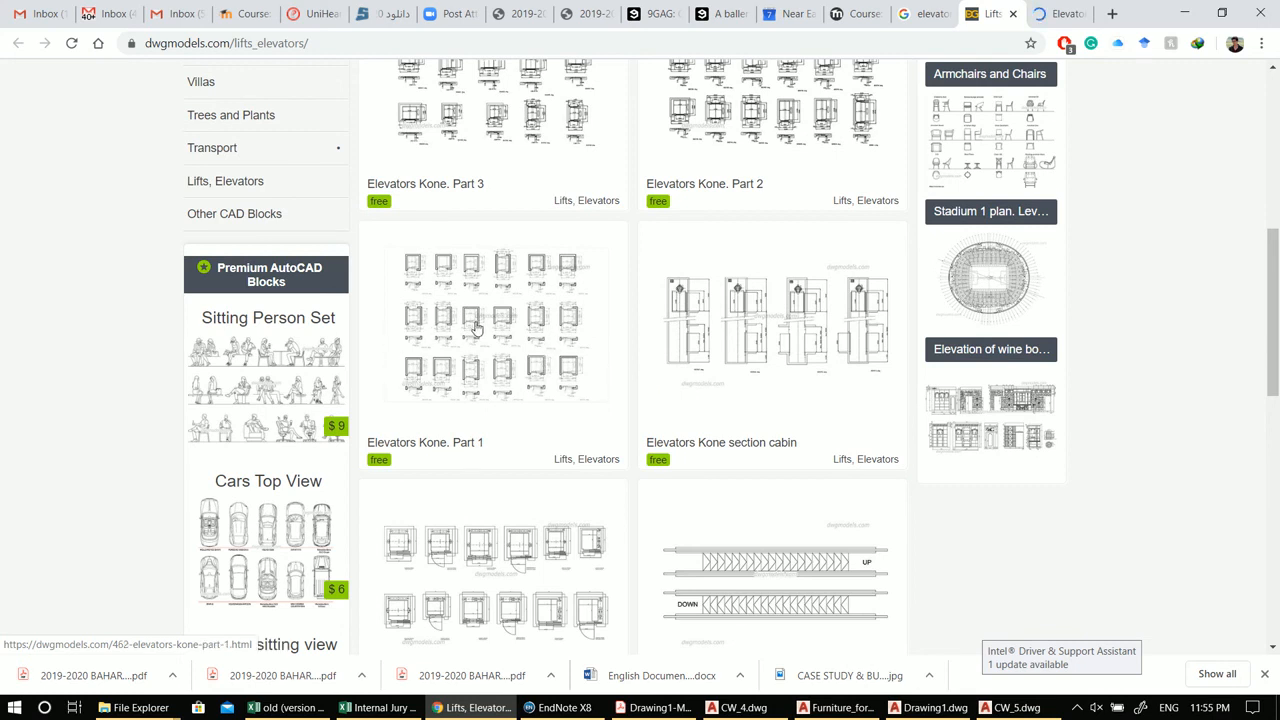
pyautogui.rightClick(470, 288)
pyautogui.click(490, 294)
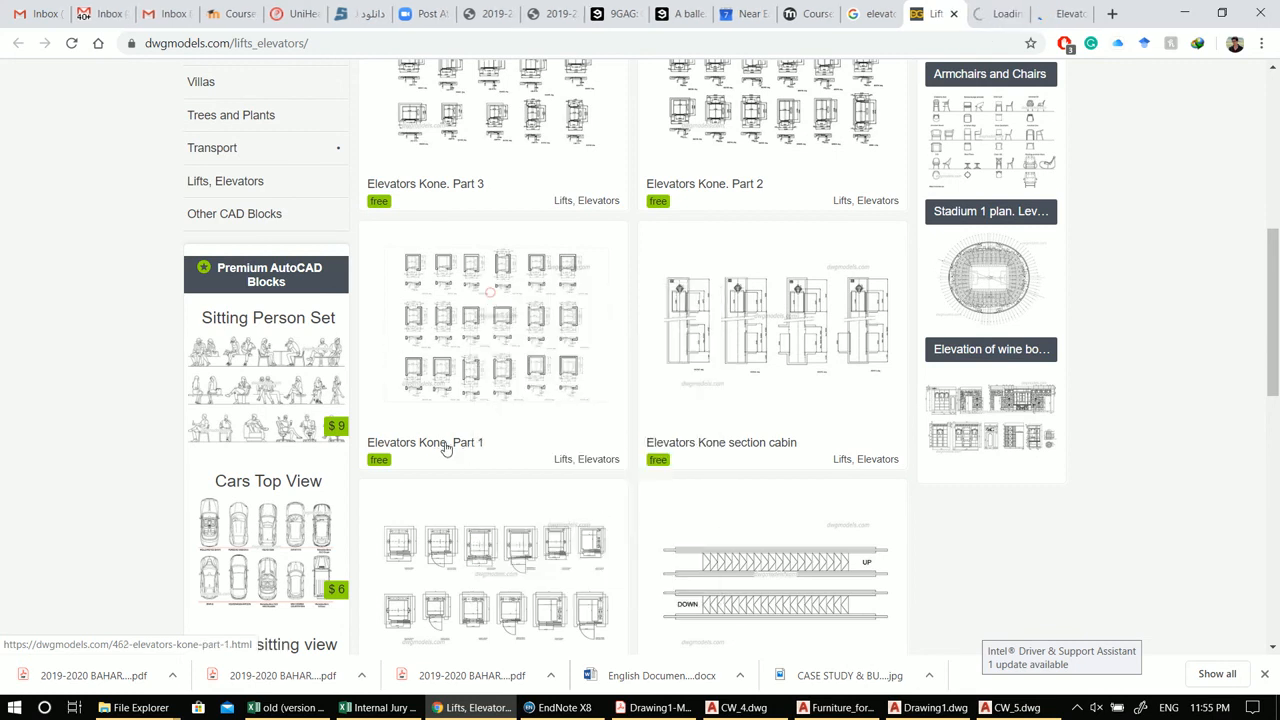
# Step: Browse the rest of the lifts list, then download the Elevators Kone. Part 1 DWG file
pyautogui.scroll(-2, 500, 420)
pyautogui.scroll(-2, 490, 380)
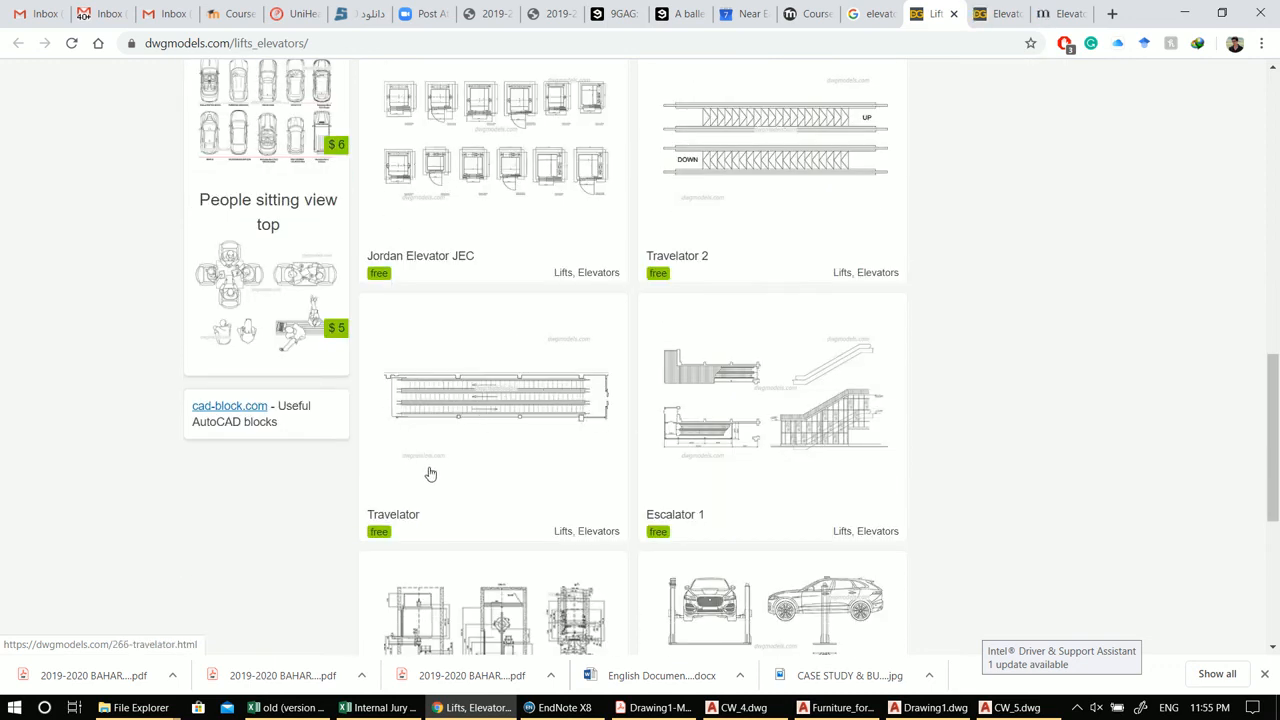
pyautogui.scroll(-2, 448, 475)
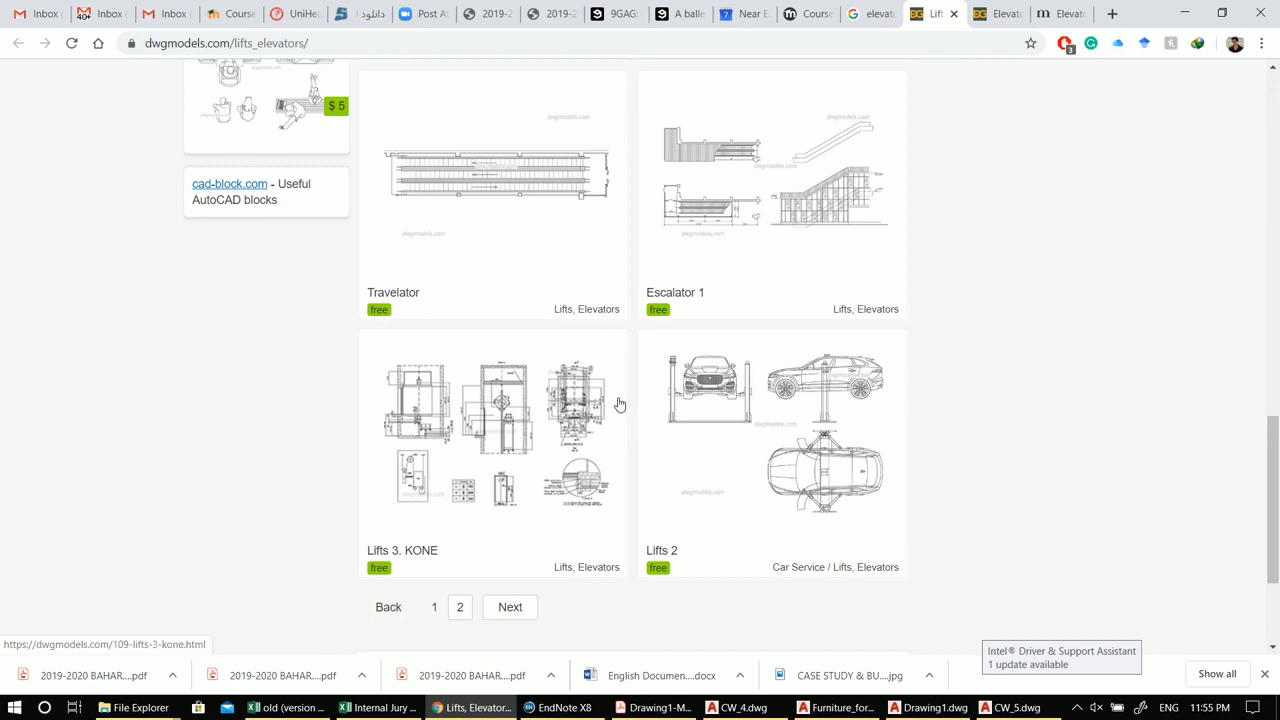
pyautogui.scroll(-2, 775, 317)
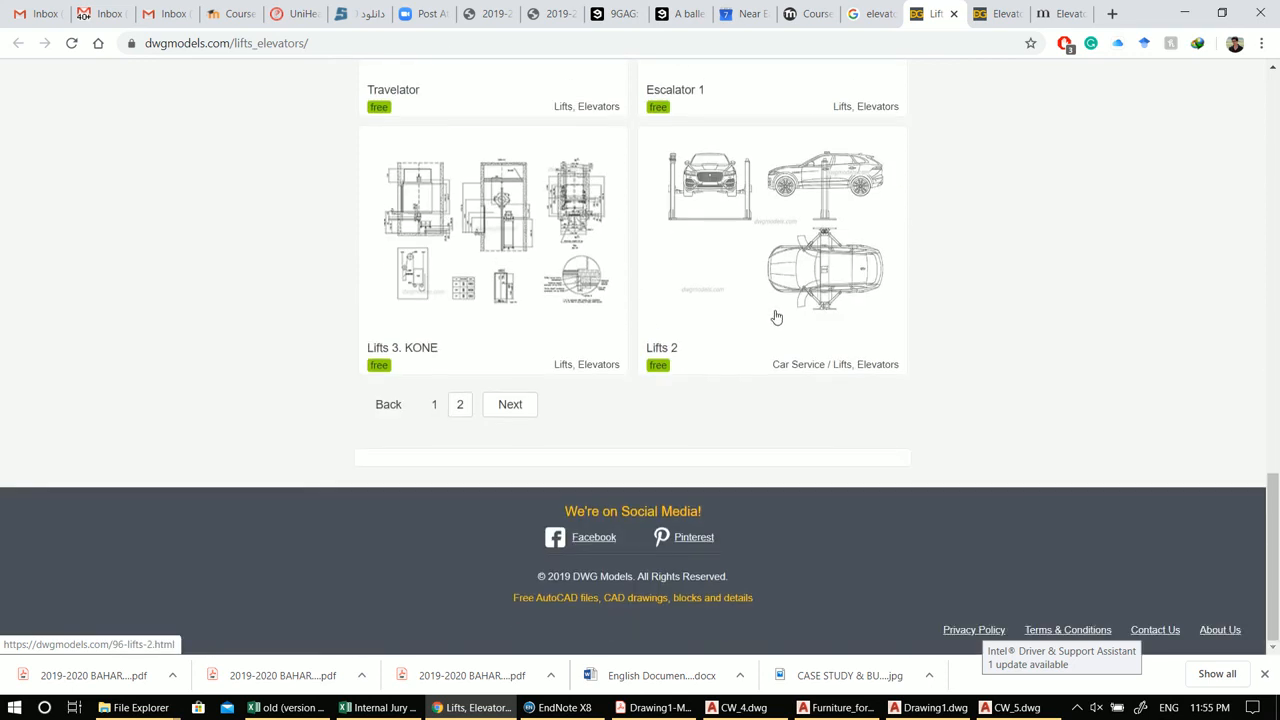
pyautogui.scroll(4, 780, 314)
pyautogui.scroll(6, 802, 360)
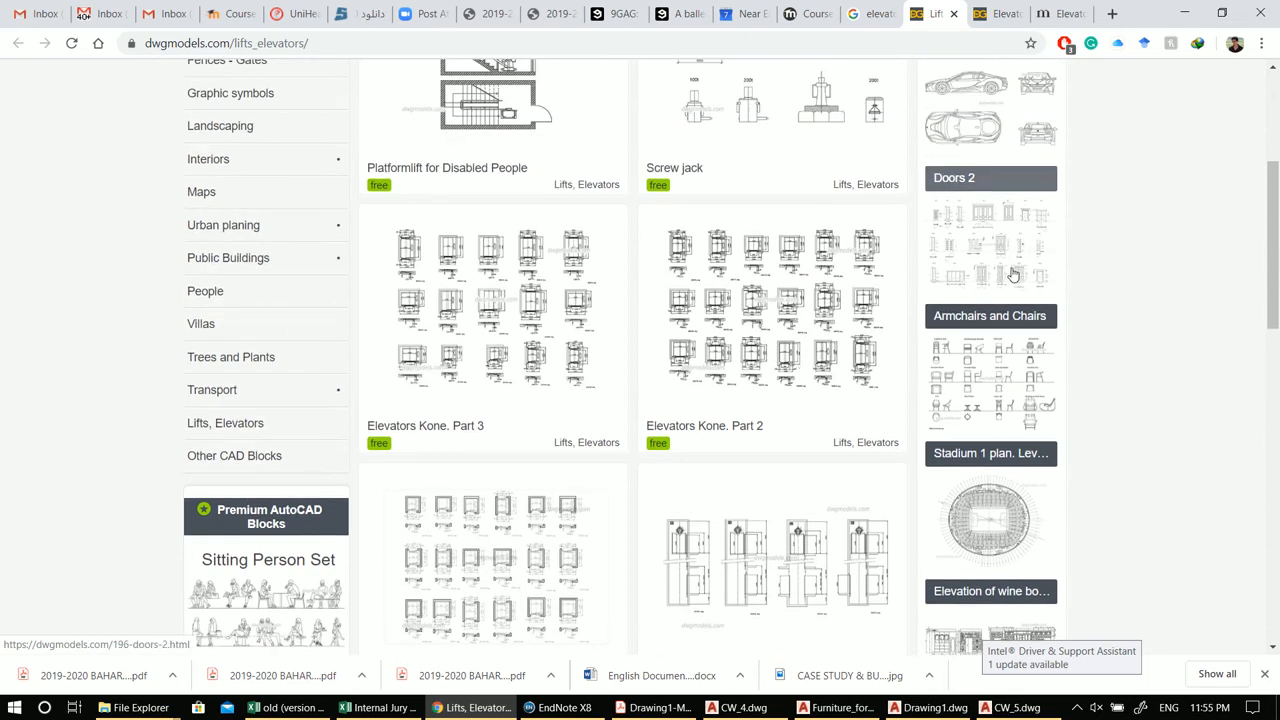
pyautogui.scroll(5, 889, 214)
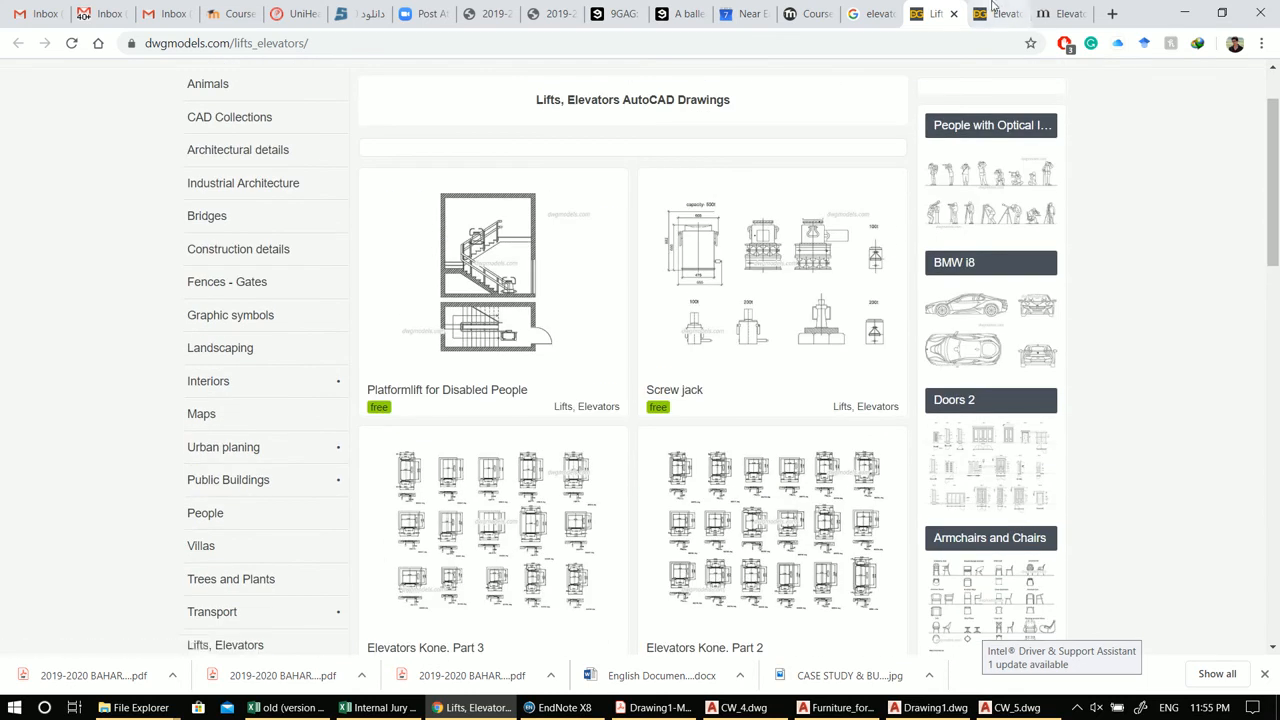
pyautogui.click(993, 13)
pyautogui.click(1006, 218)
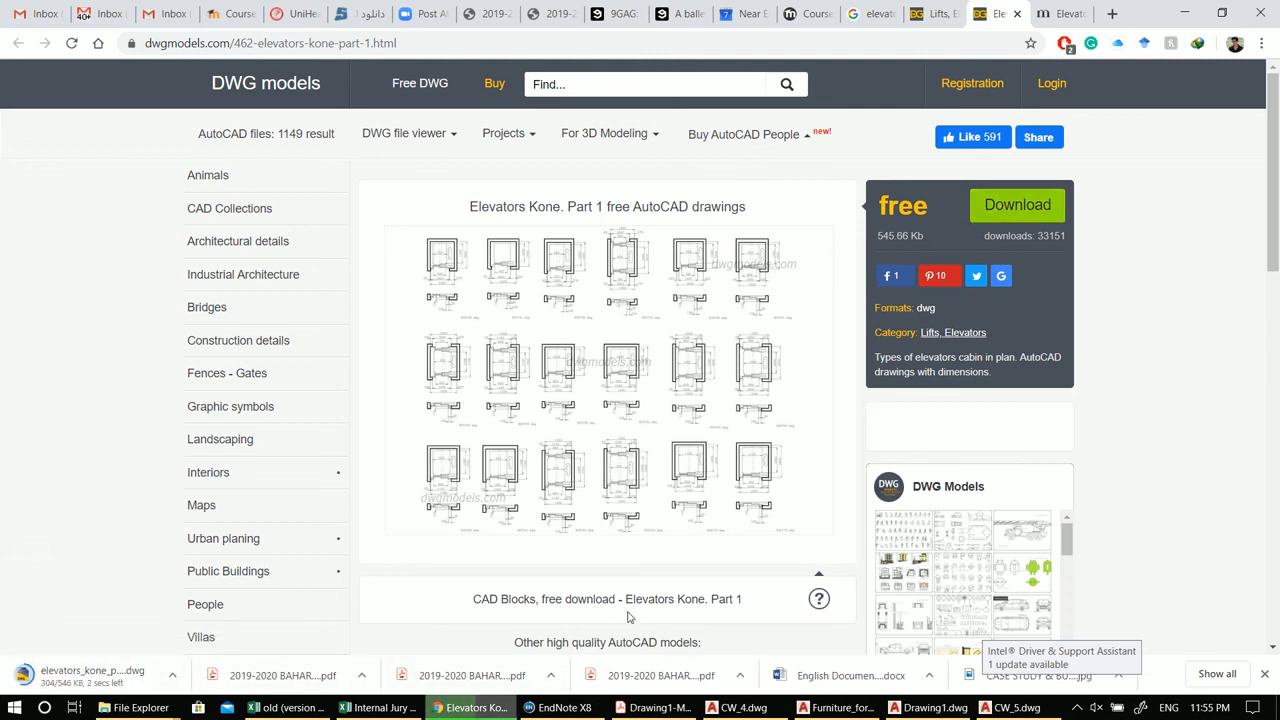
# Step: Open the Elevators Kone section cabin page from the lifts list and download its DWG file
pyautogui.scroll(-3, 575, 580)
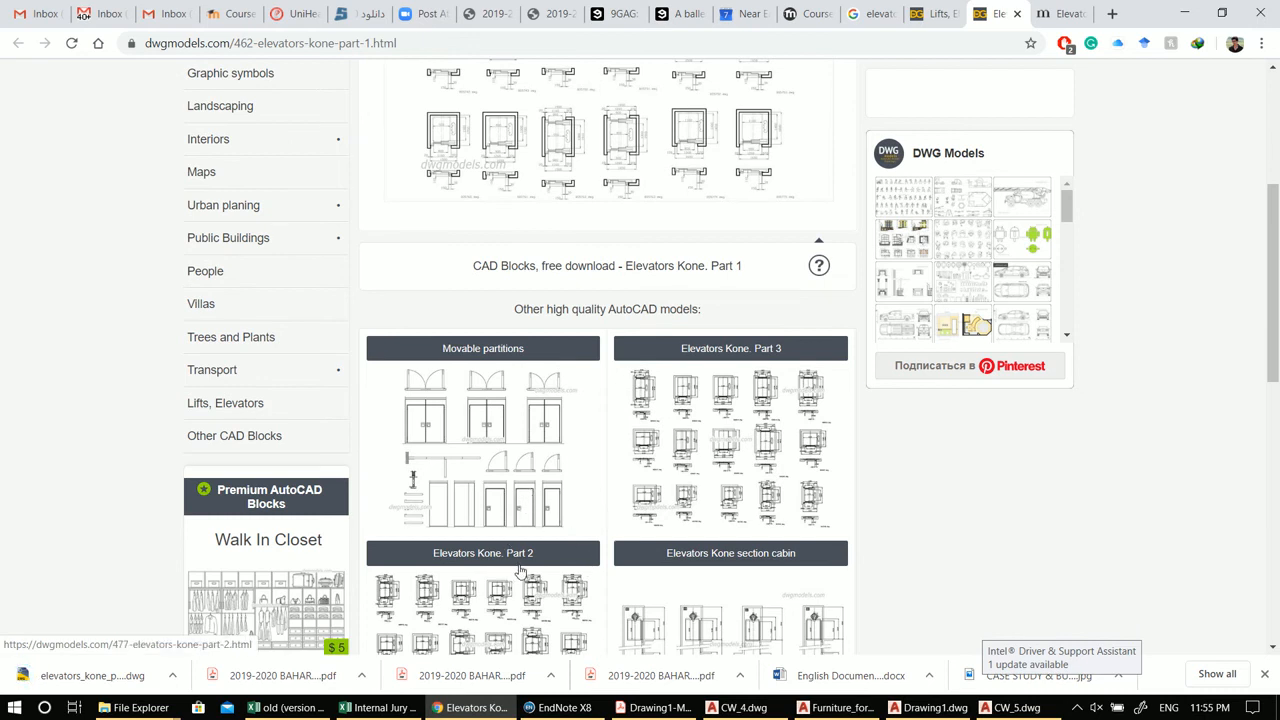
pyautogui.scroll(-1, 520, 571)
pyautogui.scroll(-1, 533, 614)
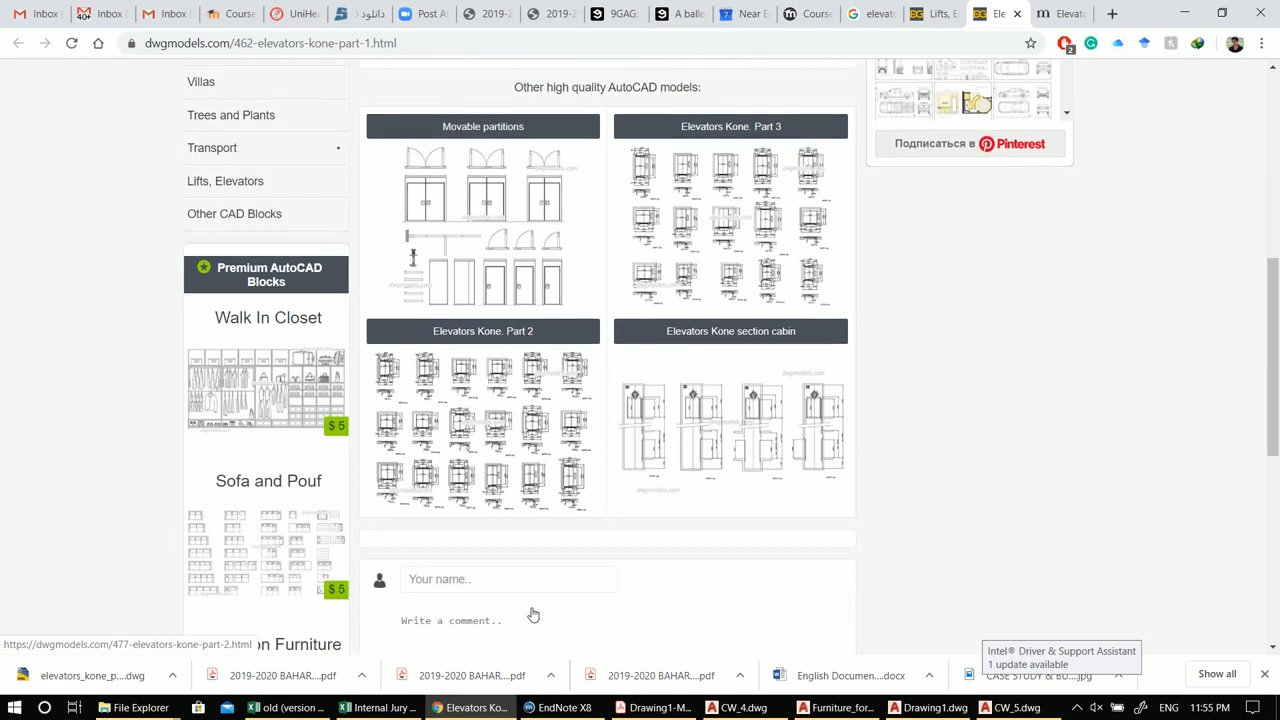
pyautogui.scroll(3, 650, 372)
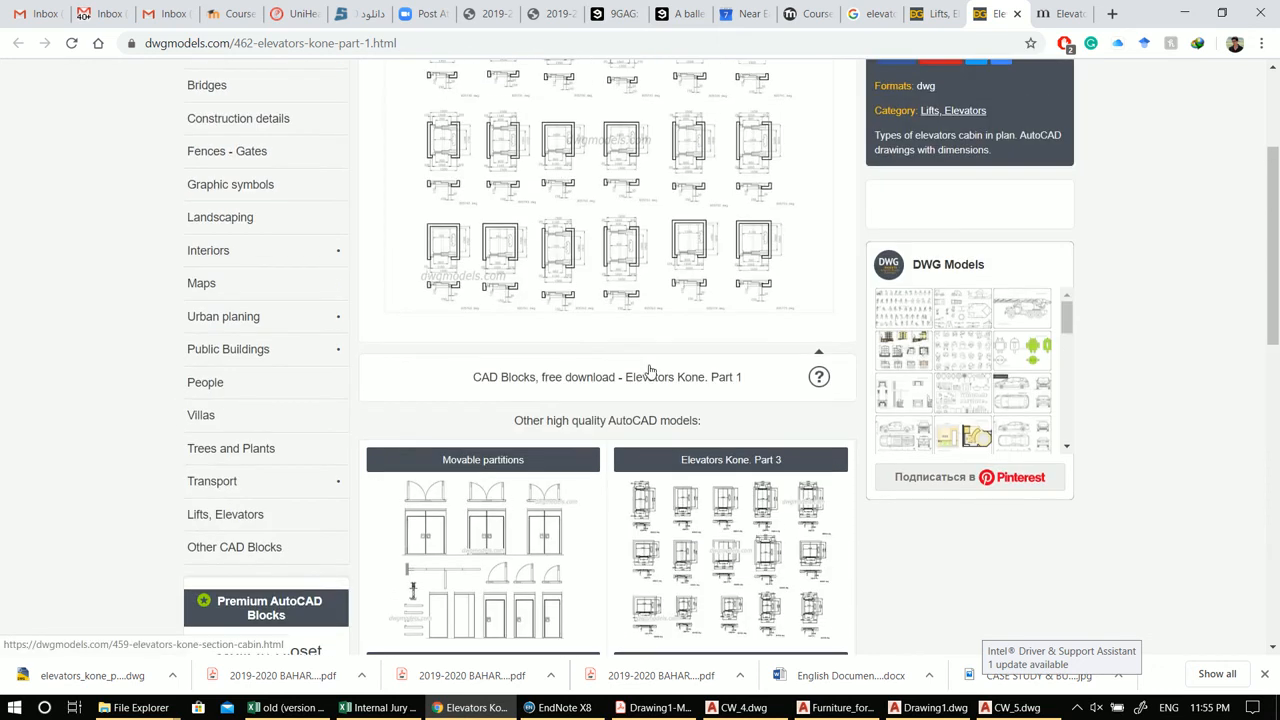
pyautogui.scroll(2, 766, 411)
pyautogui.click(960, 7)
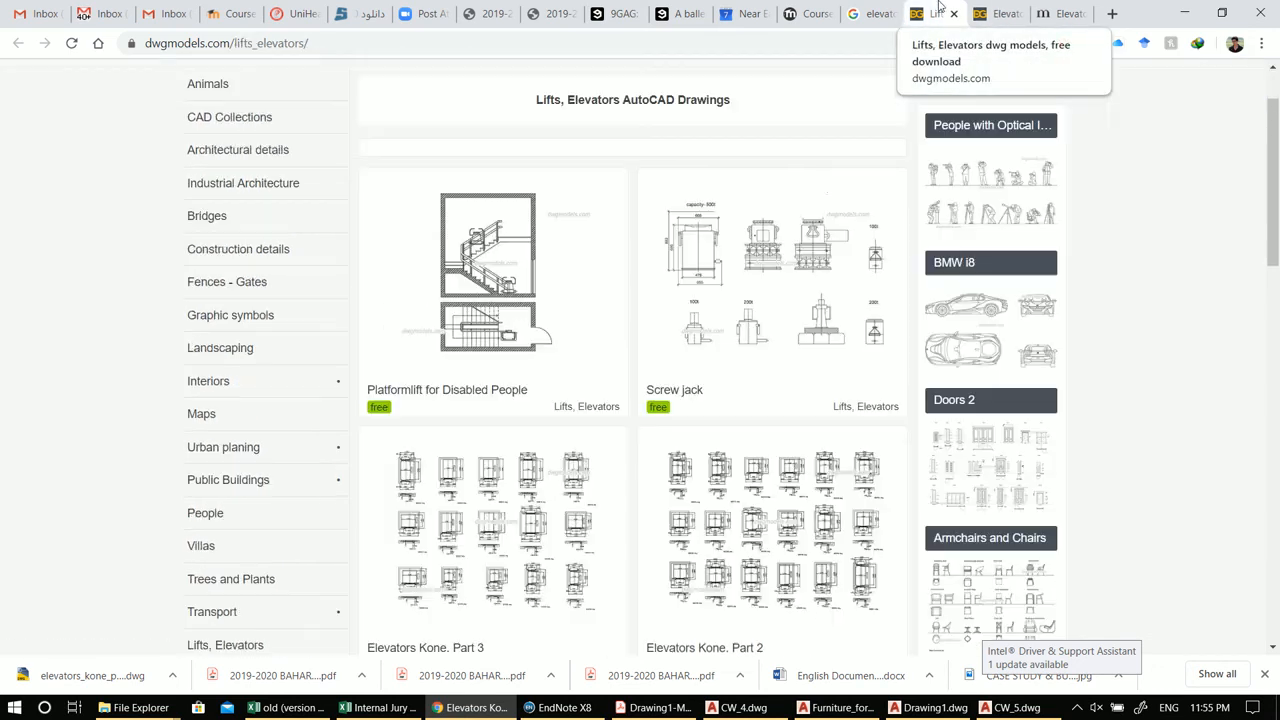
pyautogui.scroll(-5, 784, 249)
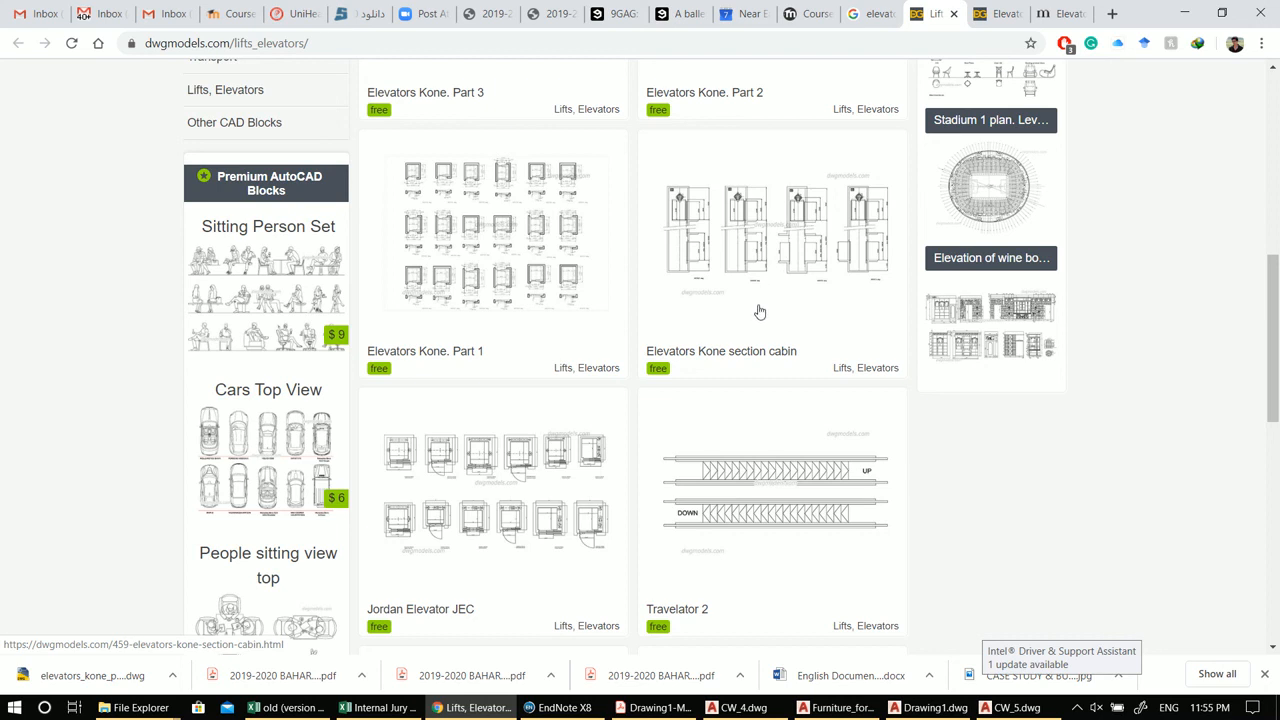
pyautogui.click(818, 227)
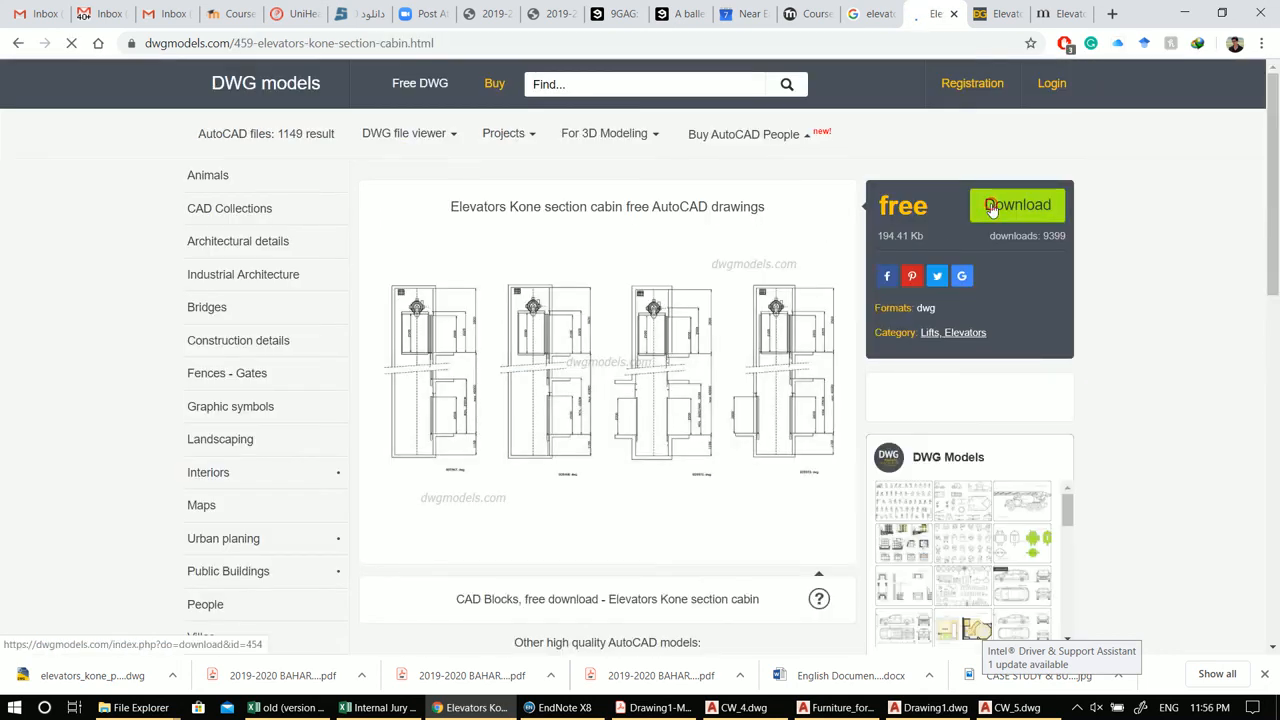
pyautogui.click(992, 207)
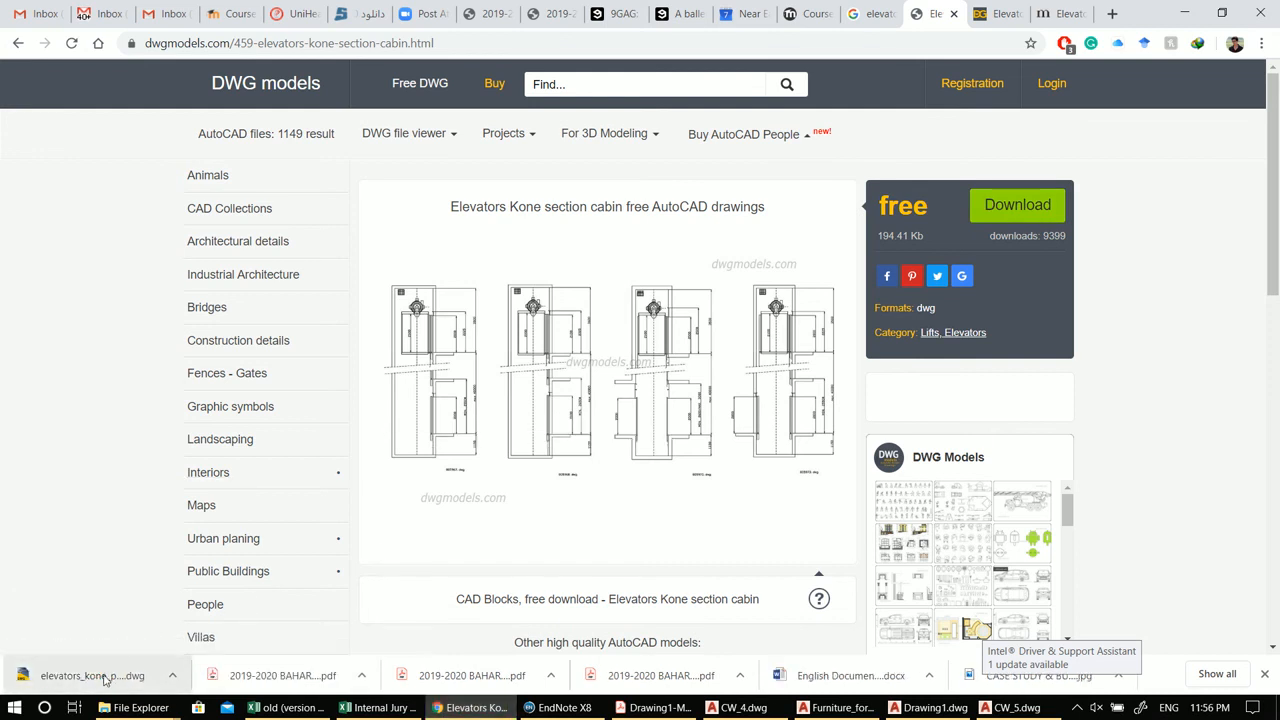
# Step: Open the downloaded elevator DWG files in AutoCAD, exiting the plot preview of the stair section
pyautogui.click(95, 676)
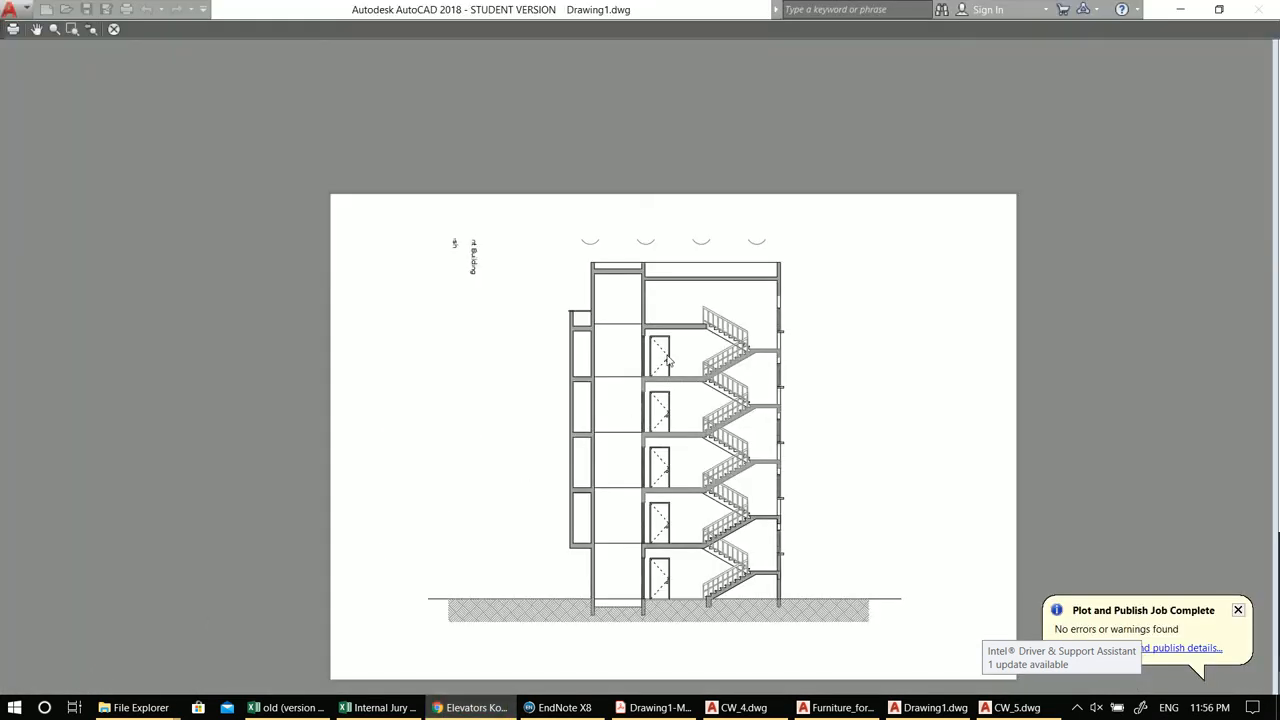
pyautogui.click(904, 224)
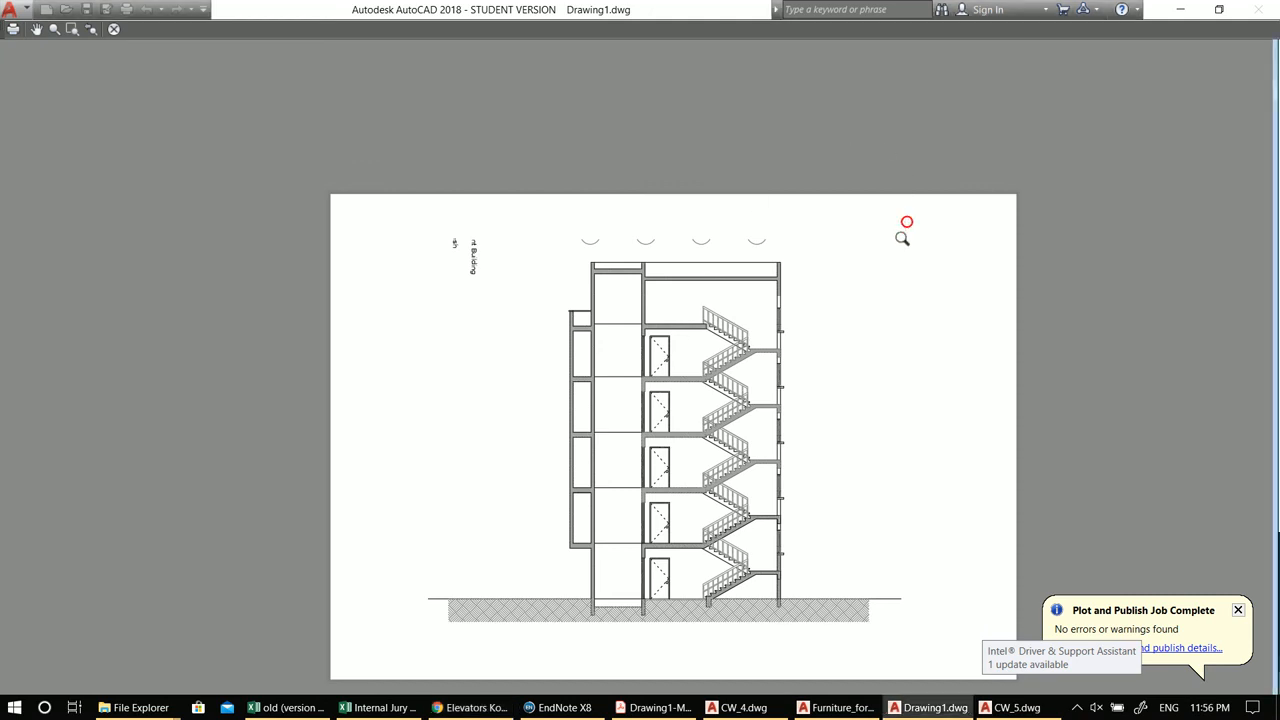
pyautogui.press('Escape')
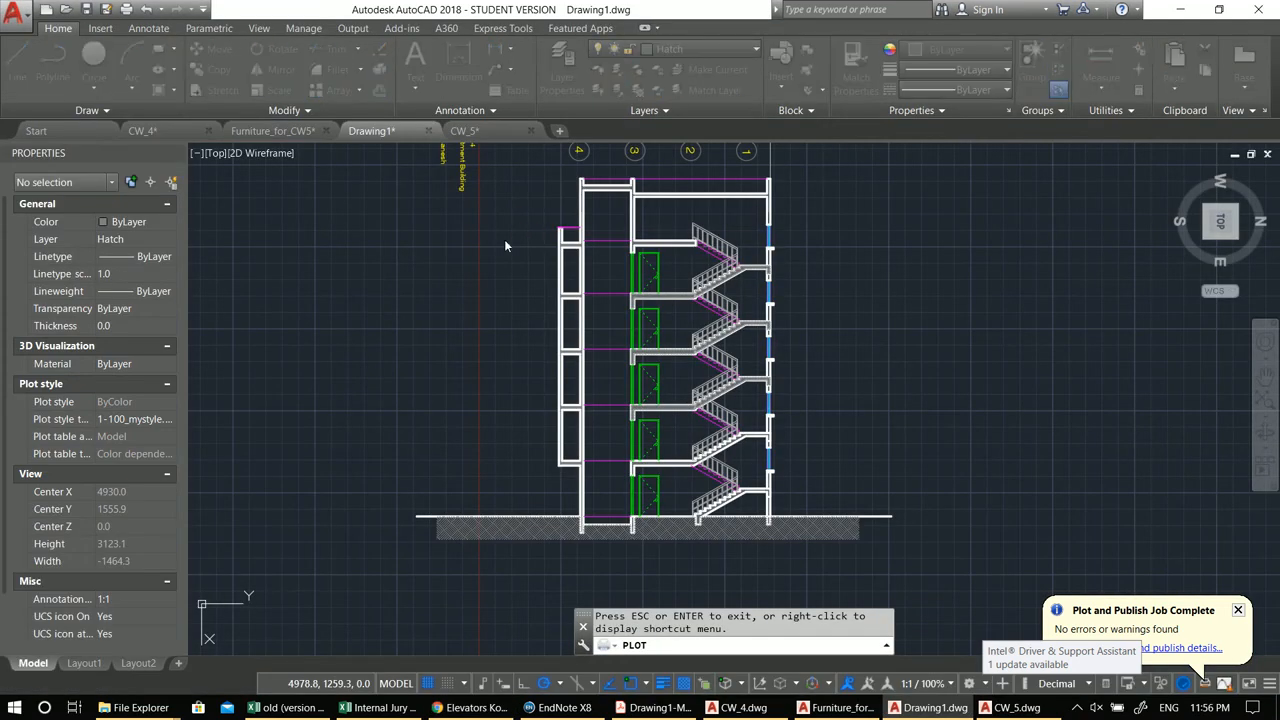
pyautogui.press('Escape')
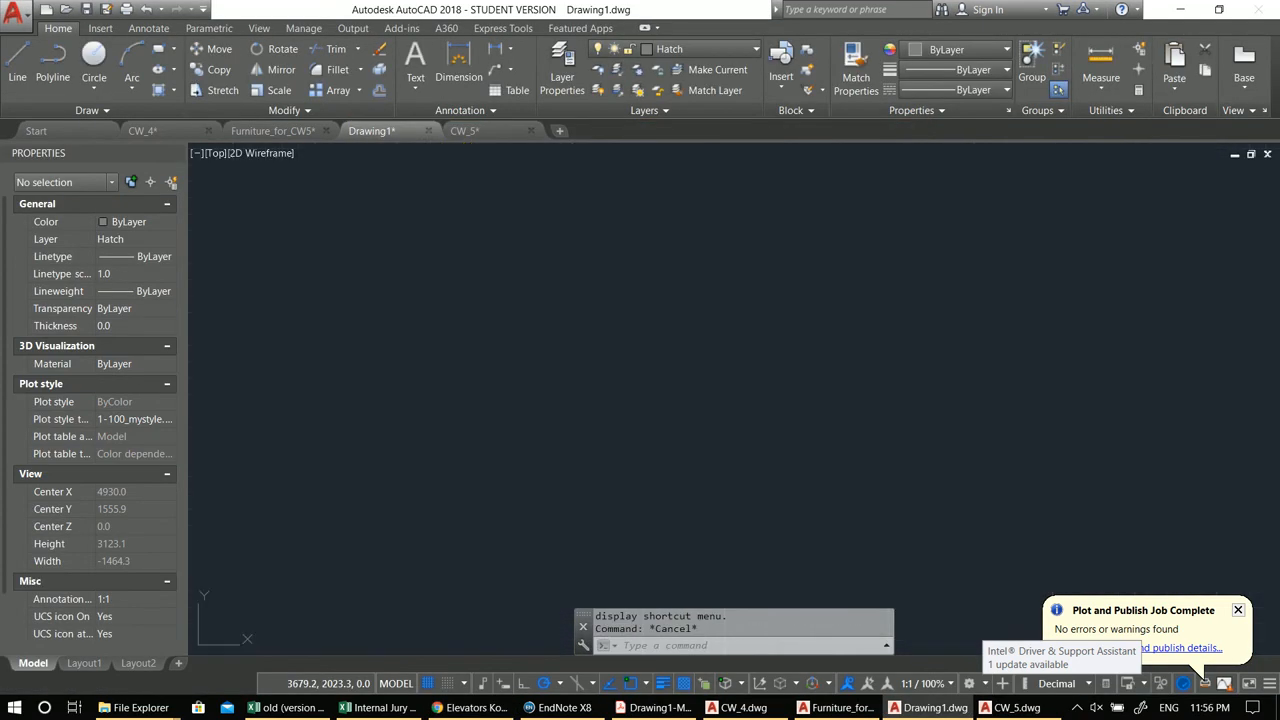
pyautogui.click(641, 466)
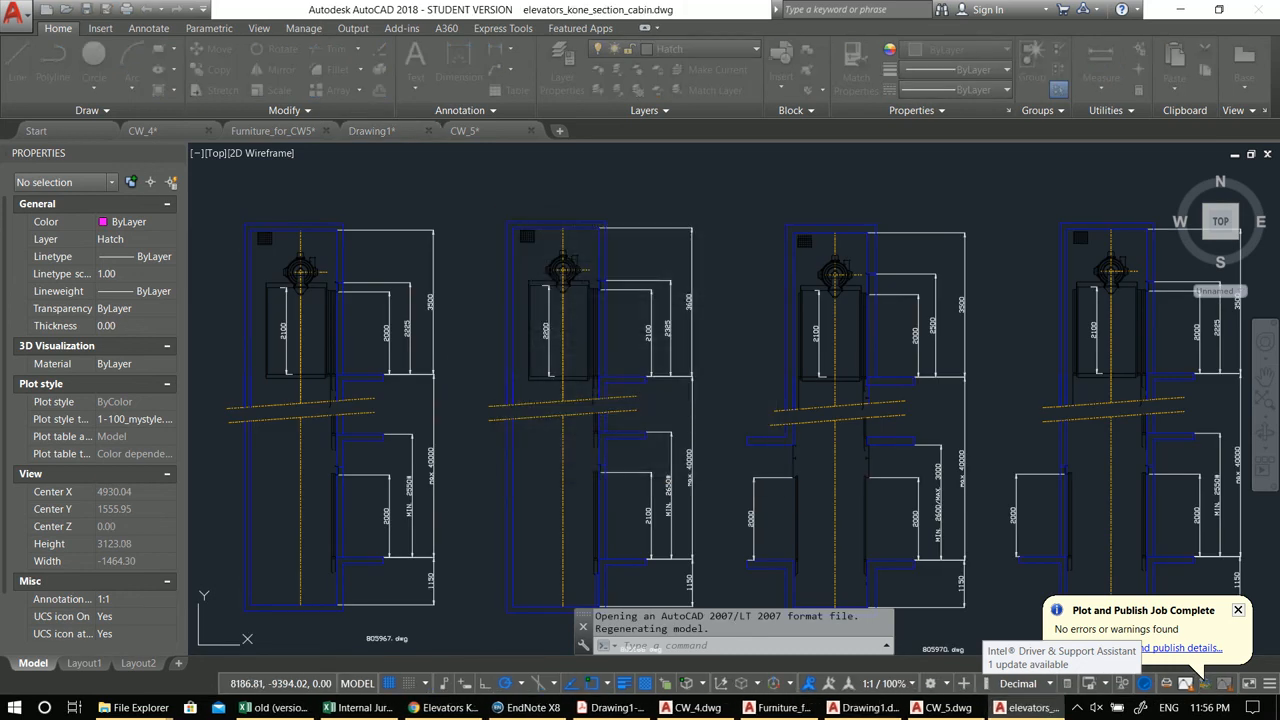
# Step: Inspect the elevator section cabin drawing's shafts, cabins and dimensions up close
pyautogui.scroll(4, 250, 280)
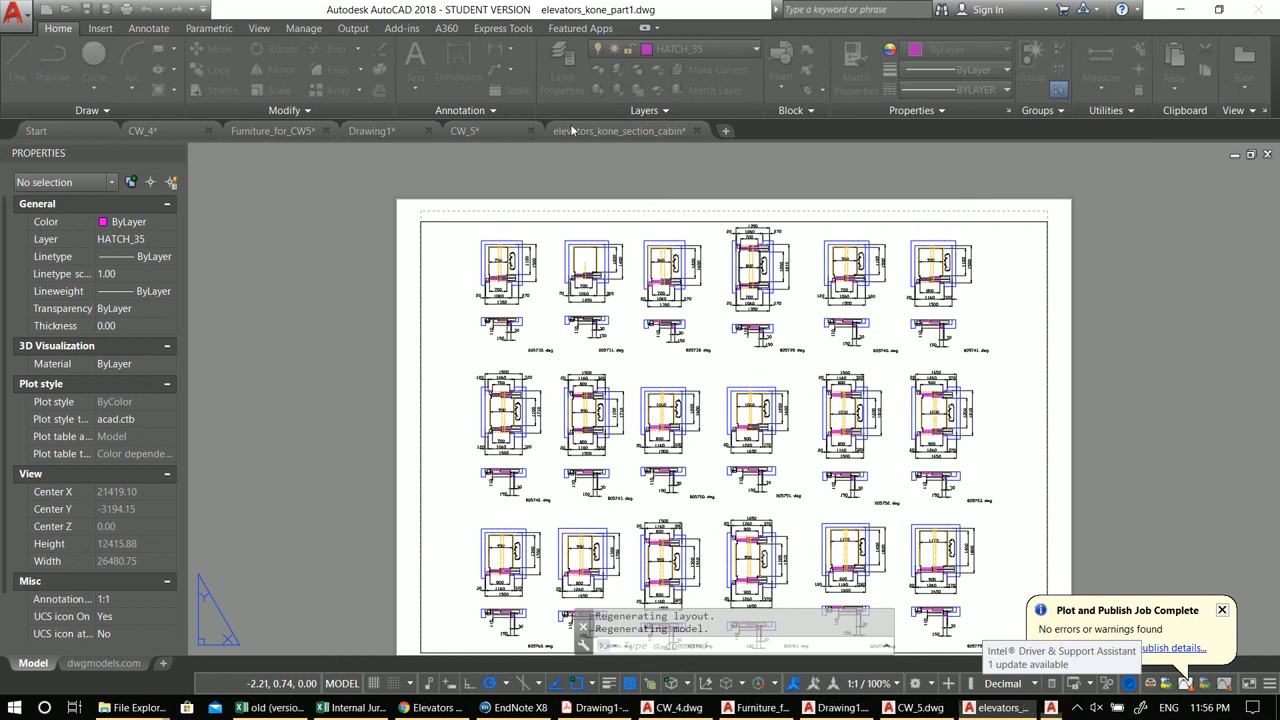
pyautogui.click(611, 134)
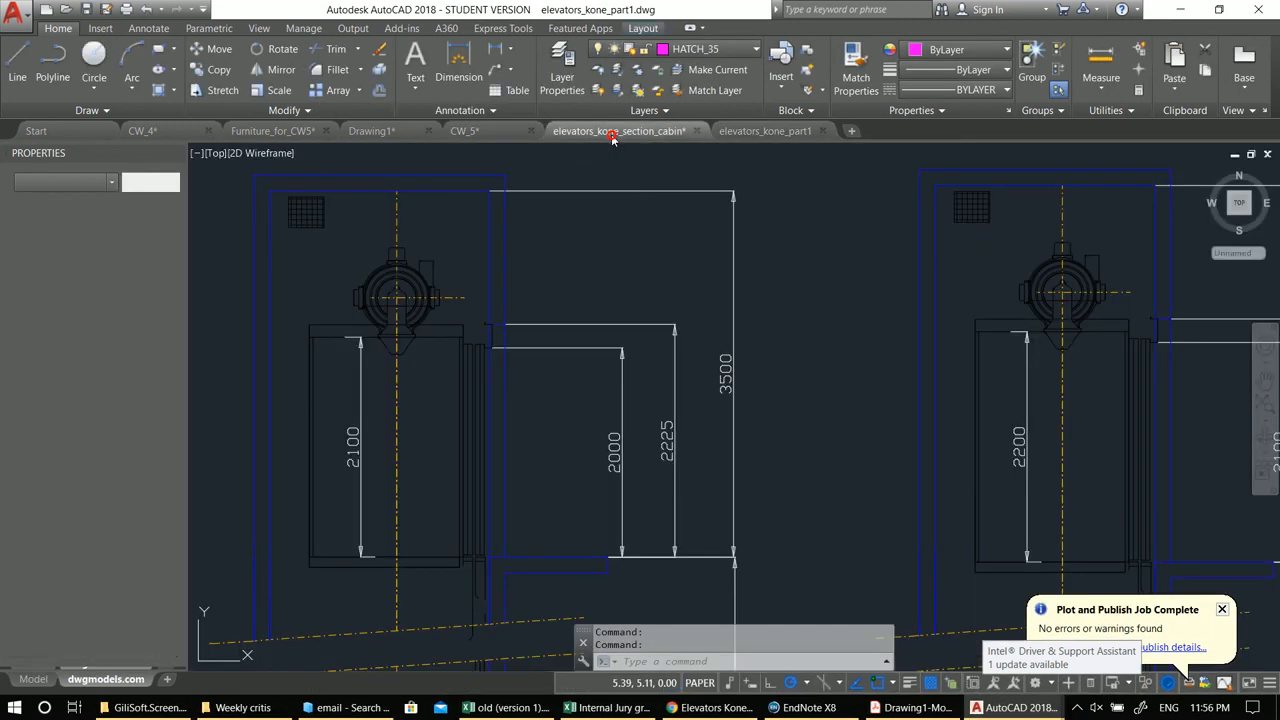
pyautogui.scroll(-2, 591, 337)
pyautogui.moveTo(671, 437); pyautogui.dragTo(430, 351, button='middle')
pyautogui.scroll(-7, 464, 354)
pyautogui.scroll(3, 648, 368)
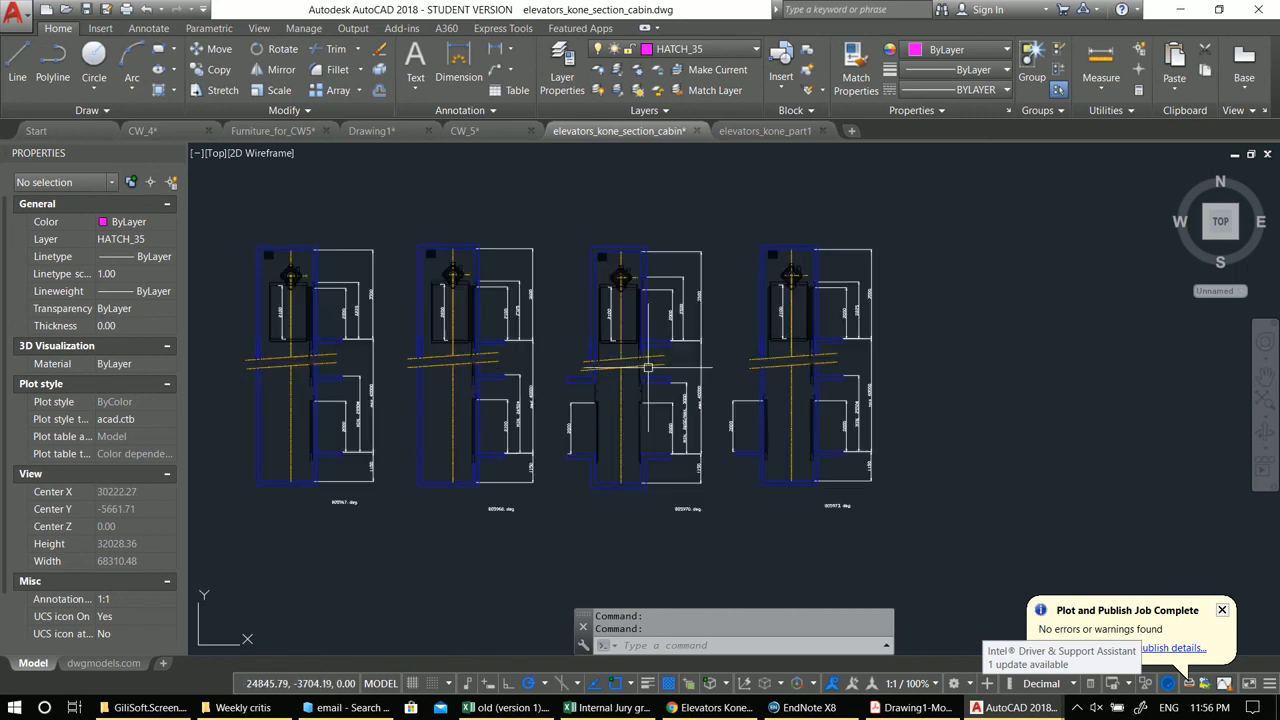
pyautogui.scroll(4, 818, 320)
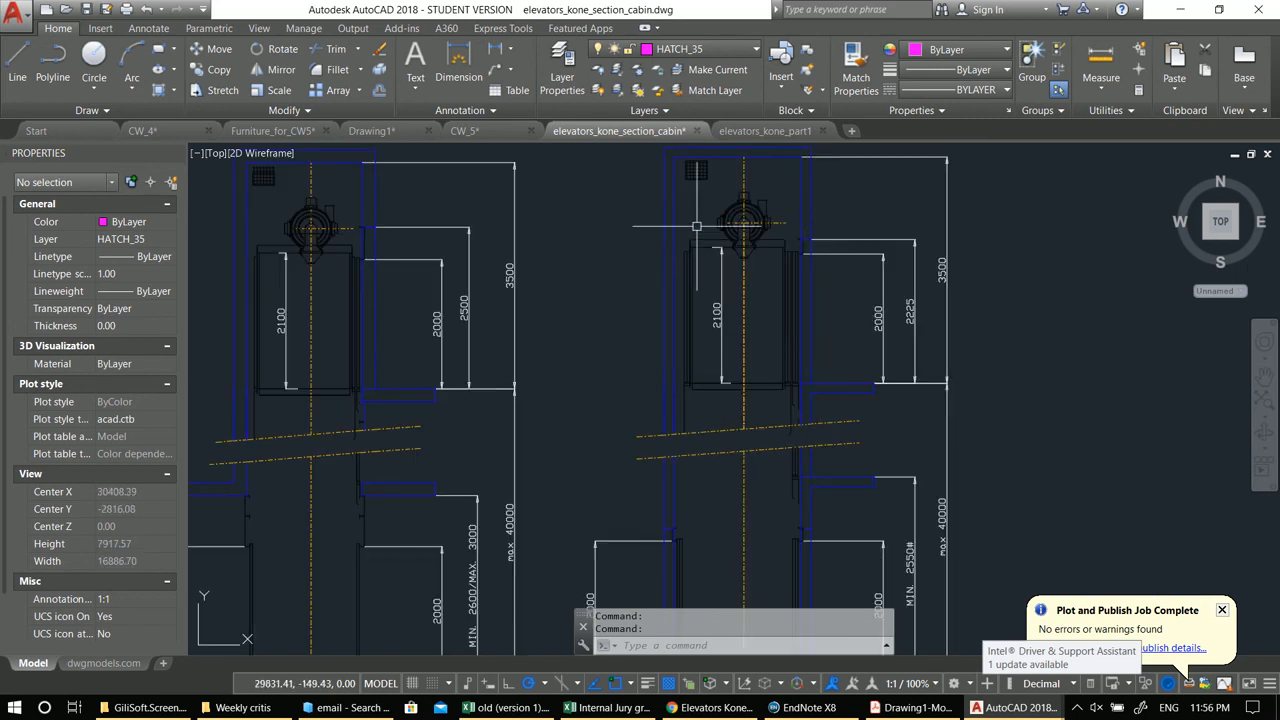
pyautogui.scroll(2, 697, 227)
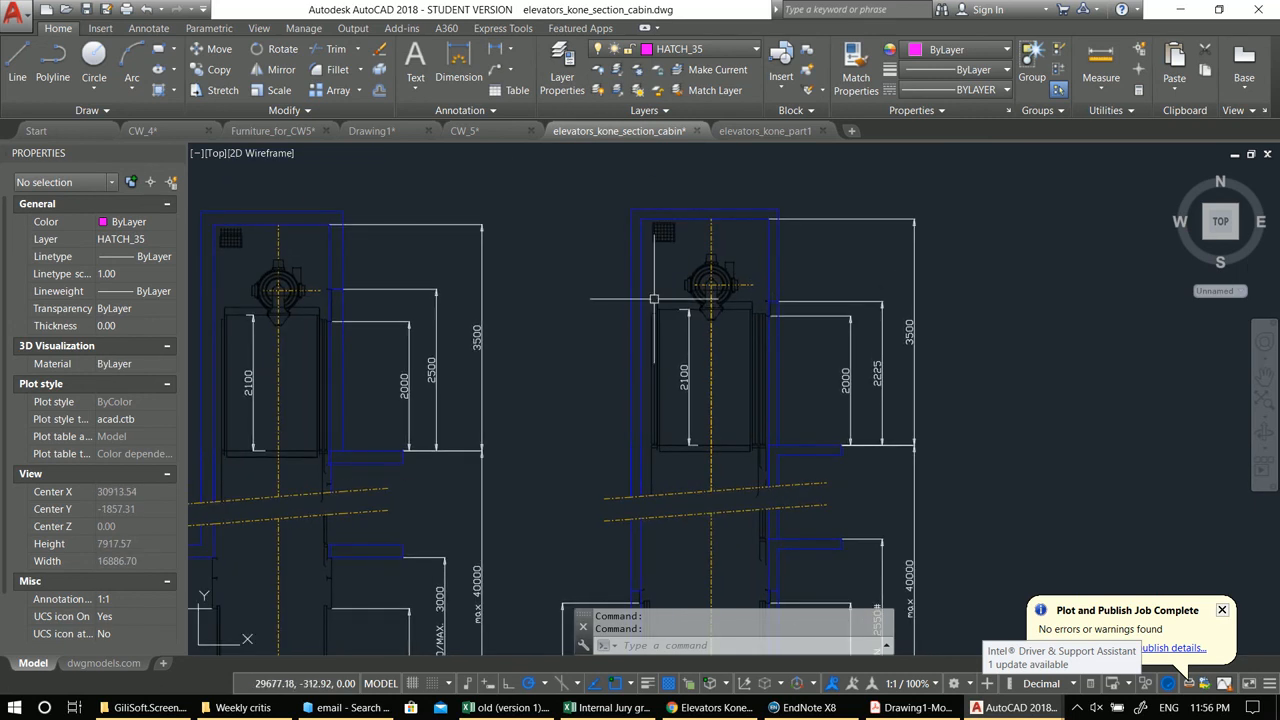
# Step: Select the right elevator cabin's section geometry and assign it to layer 0
pyautogui.click(594, 204)
pyautogui.click(778, 466)
pyautogui.moveTo(758, 468); pyautogui.dragTo(756, 387, button='middle')
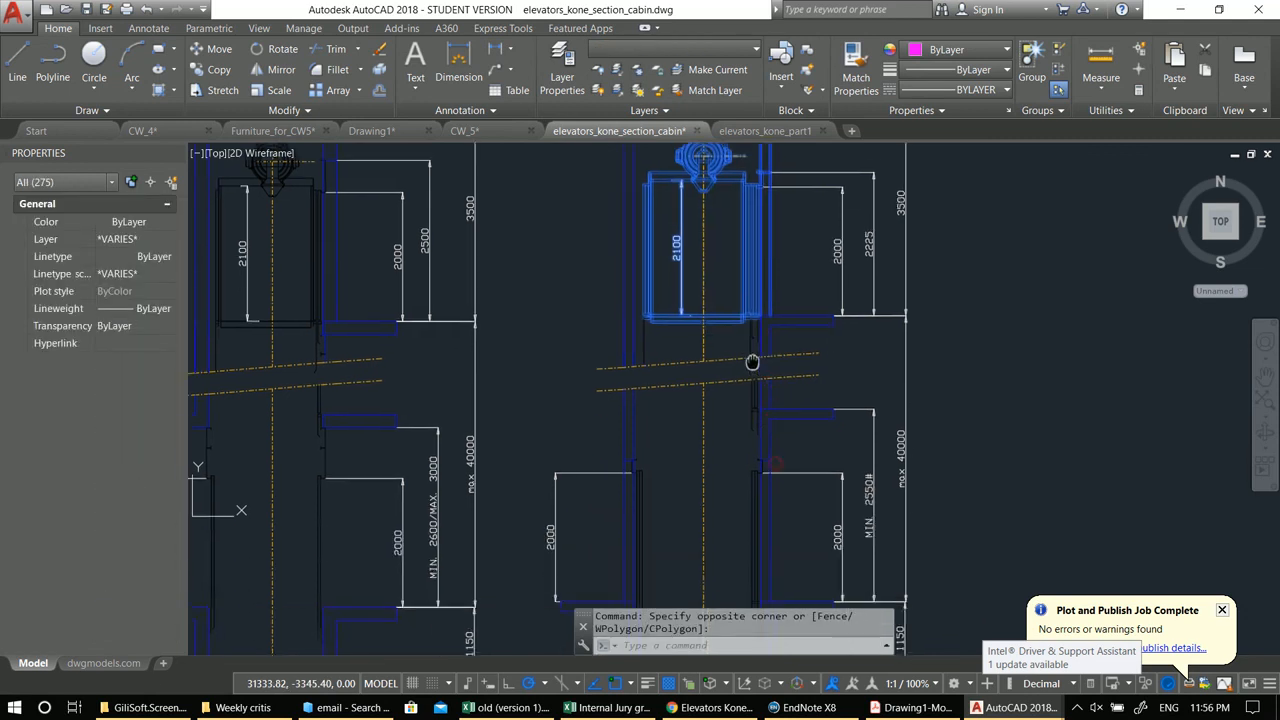
pyautogui.scroll(2, 756, 387)
pyautogui.click(697, 236)
pyautogui.click(793, 489)
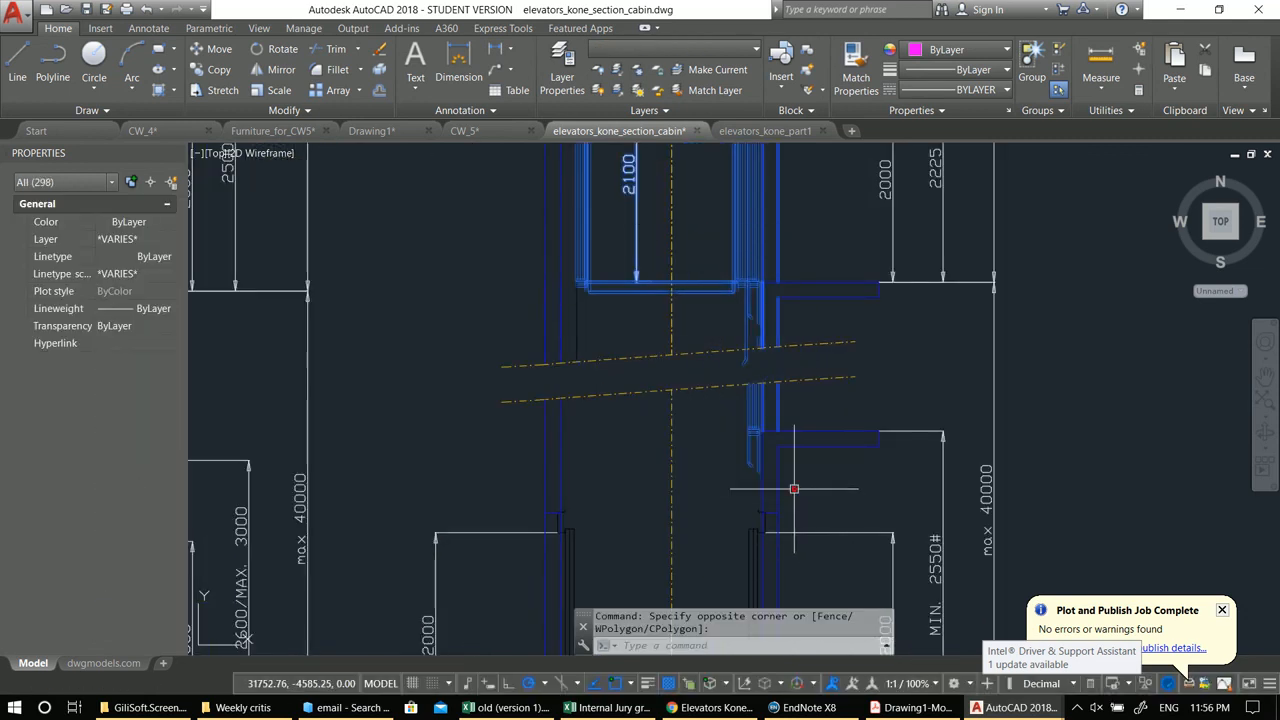
pyautogui.moveTo(591, 356); pyautogui.dragTo(601, 418, button='middle')
pyautogui.click(520, 501)
pyautogui.click(523, 356)
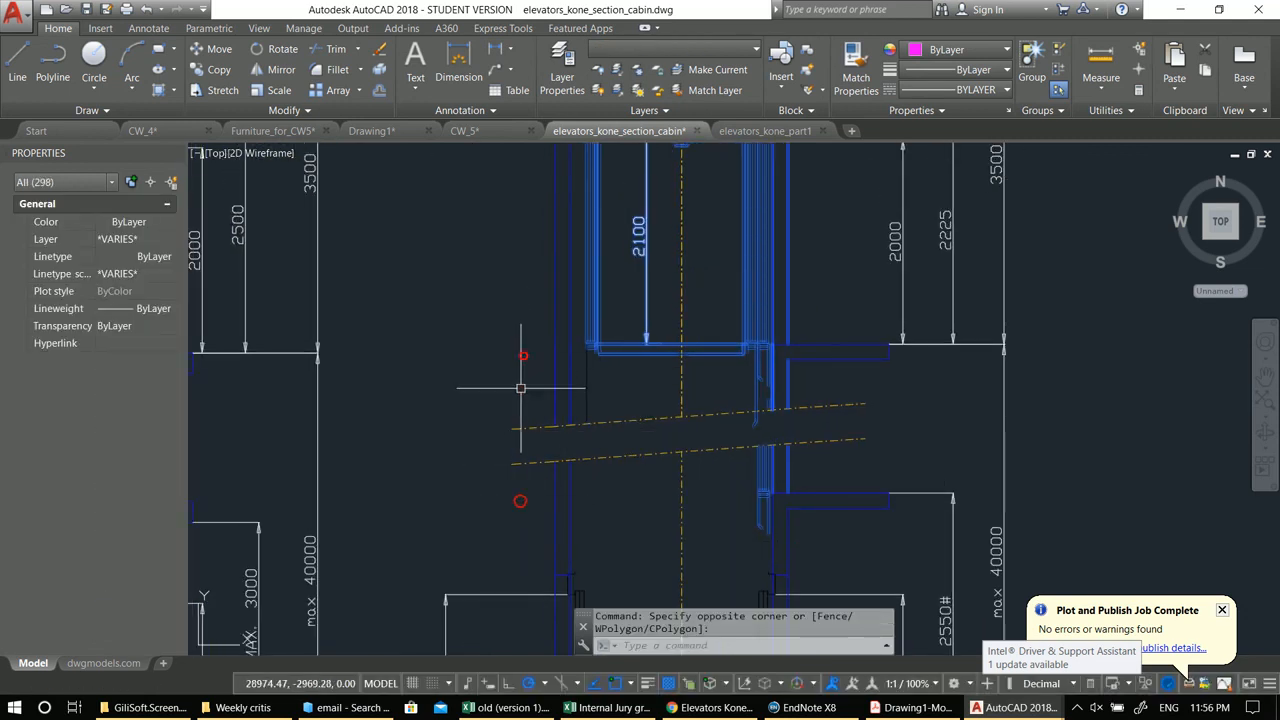
pyautogui.moveTo(620, 356); pyautogui.dragTo(620, 441, button='middle')
pyautogui.click(645, 52)
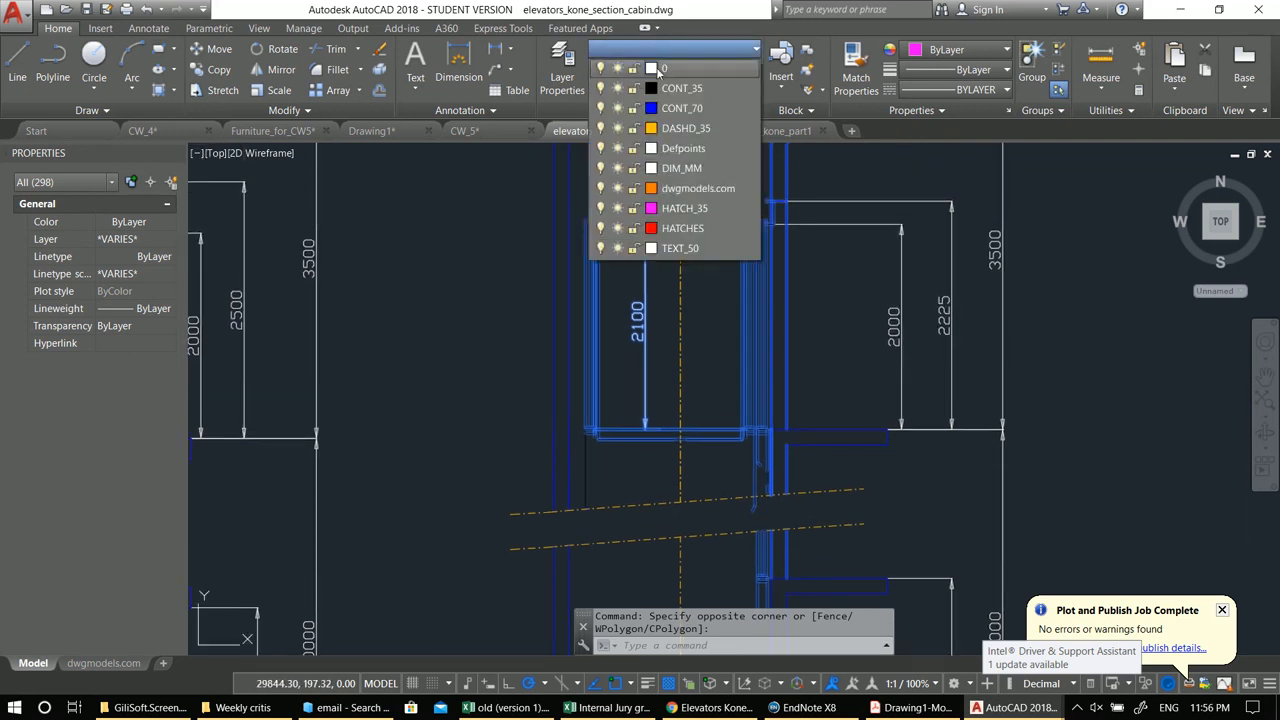
pyautogui.click(655, 67)
pyautogui.scroll(-5, 696, 343)
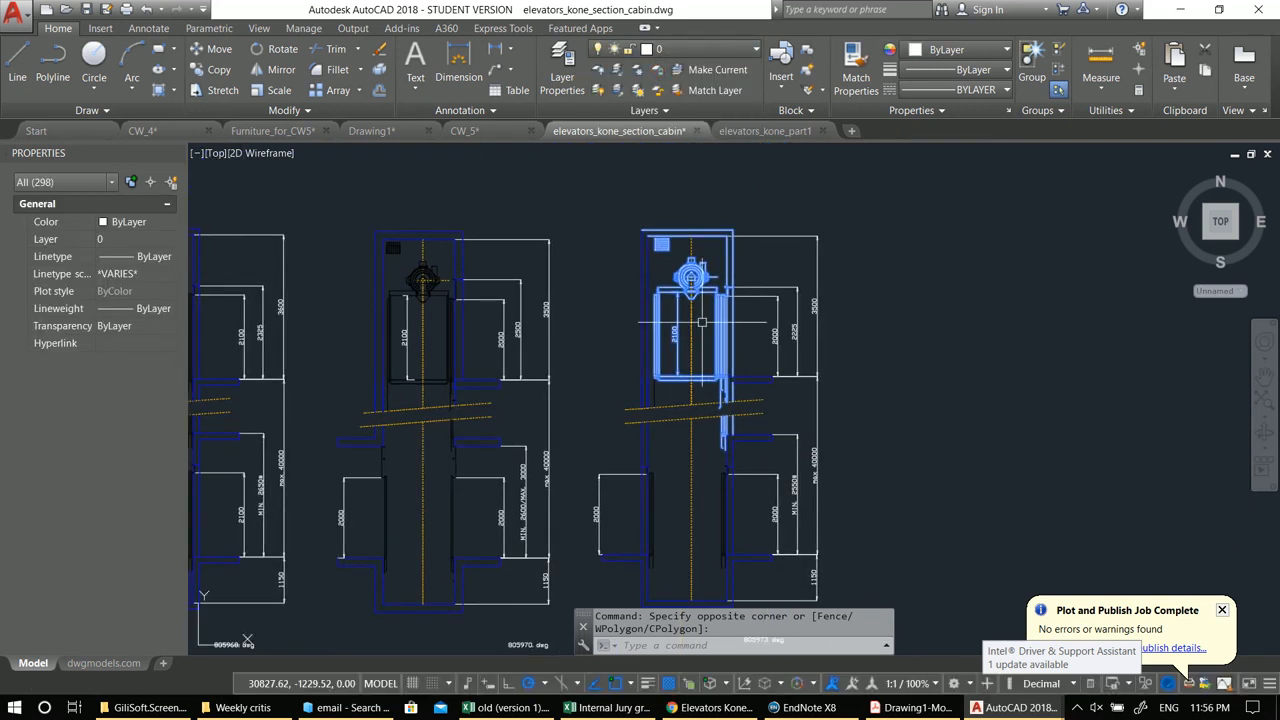
pyautogui.hotkey('ctrl', 'shift', 'c')
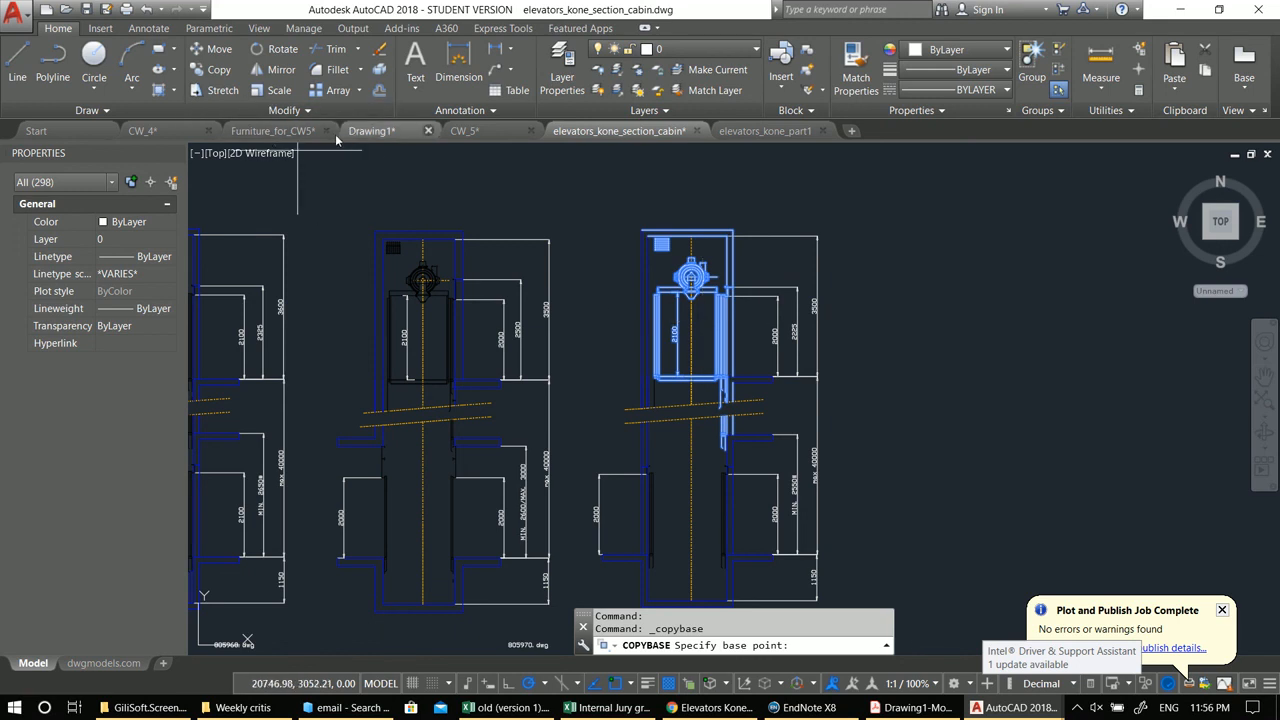
pyautogui.click(465, 133)
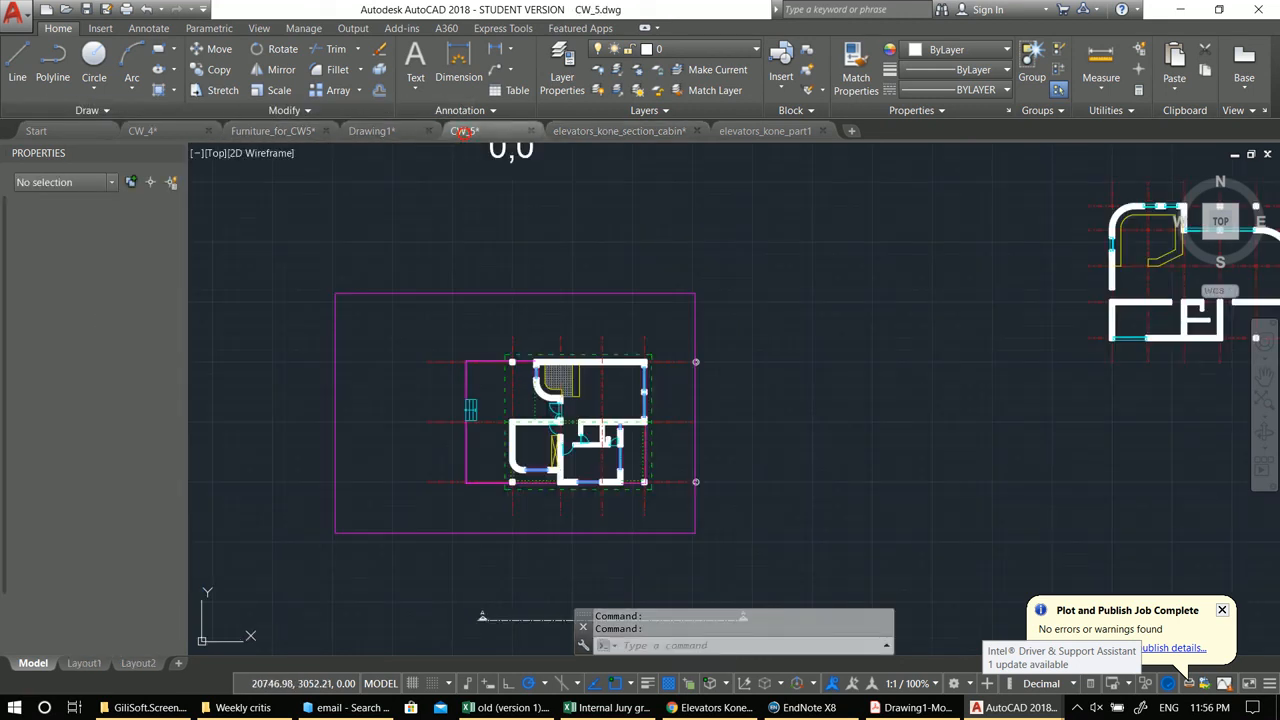
pyautogui.click(381, 130)
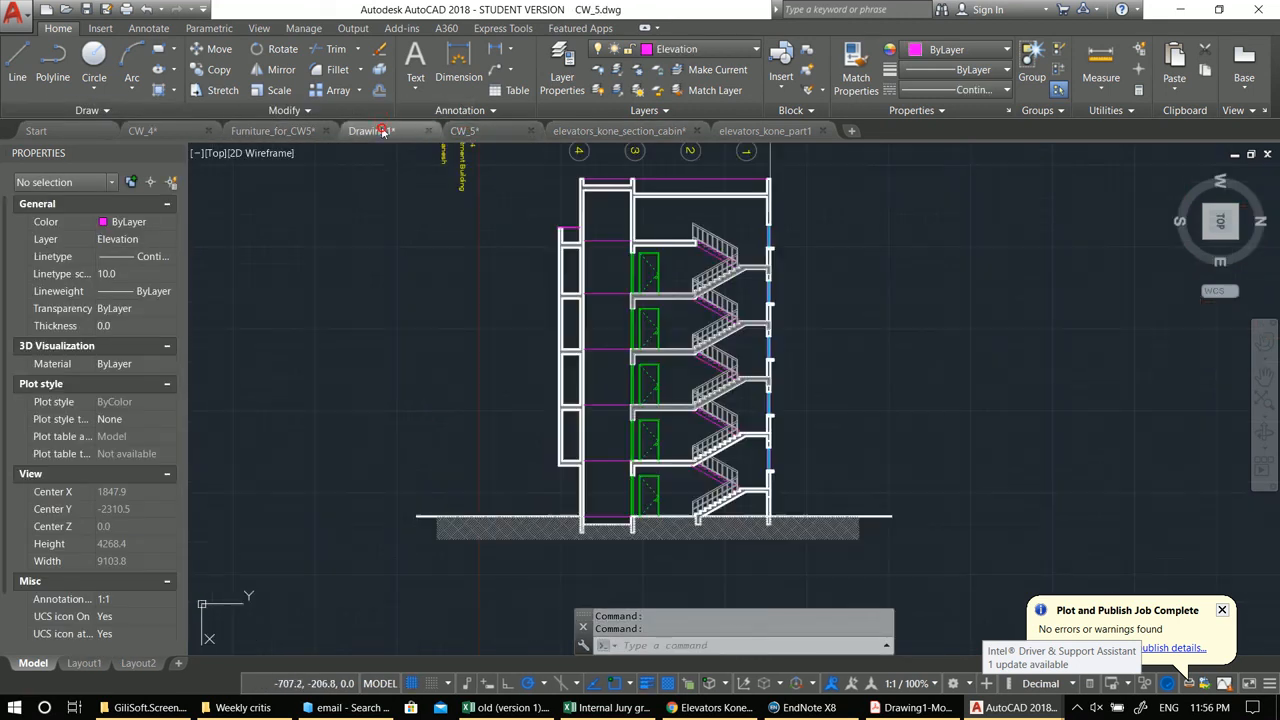
pyautogui.hotkey('ctrl', 'v')
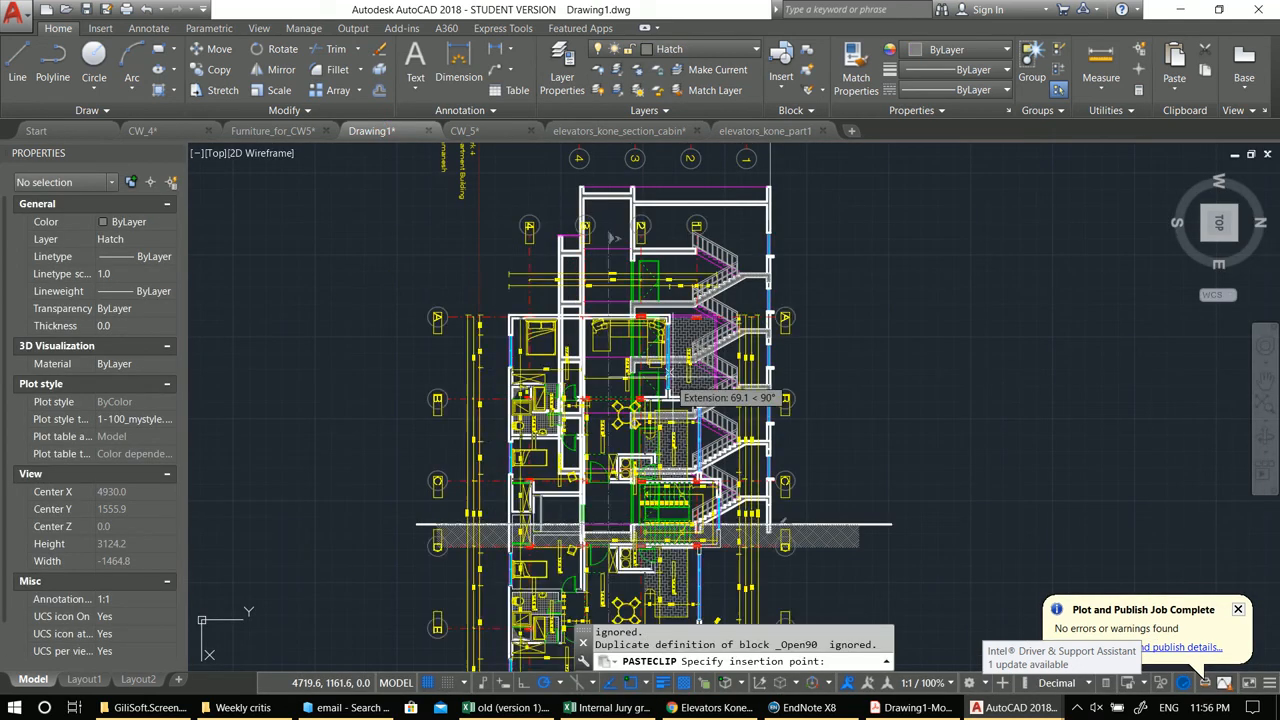
pyautogui.press('Escape')
pyautogui.press('Escape')
# Step: Collapse the ribbon to panel buttons while switching between the open drawings
pyautogui.click(773, 131)
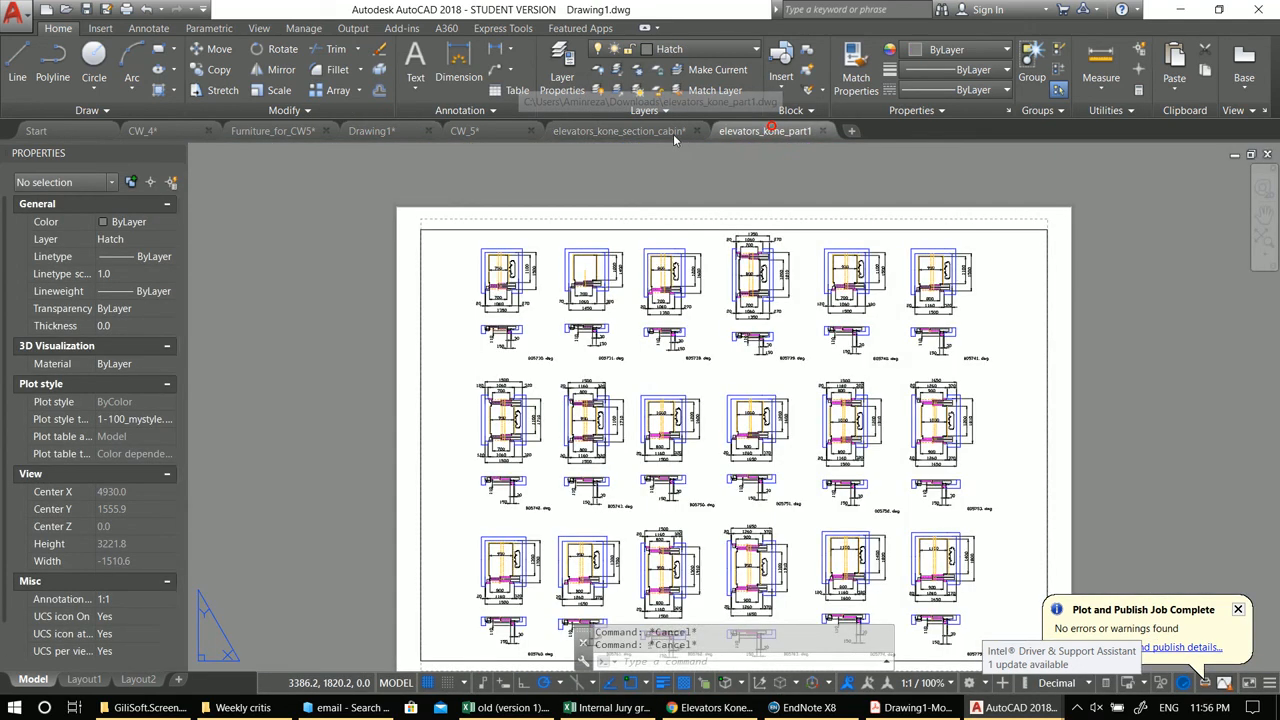
pyautogui.click(644, 110)
pyautogui.click(639, 130)
pyautogui.click(639, 131)
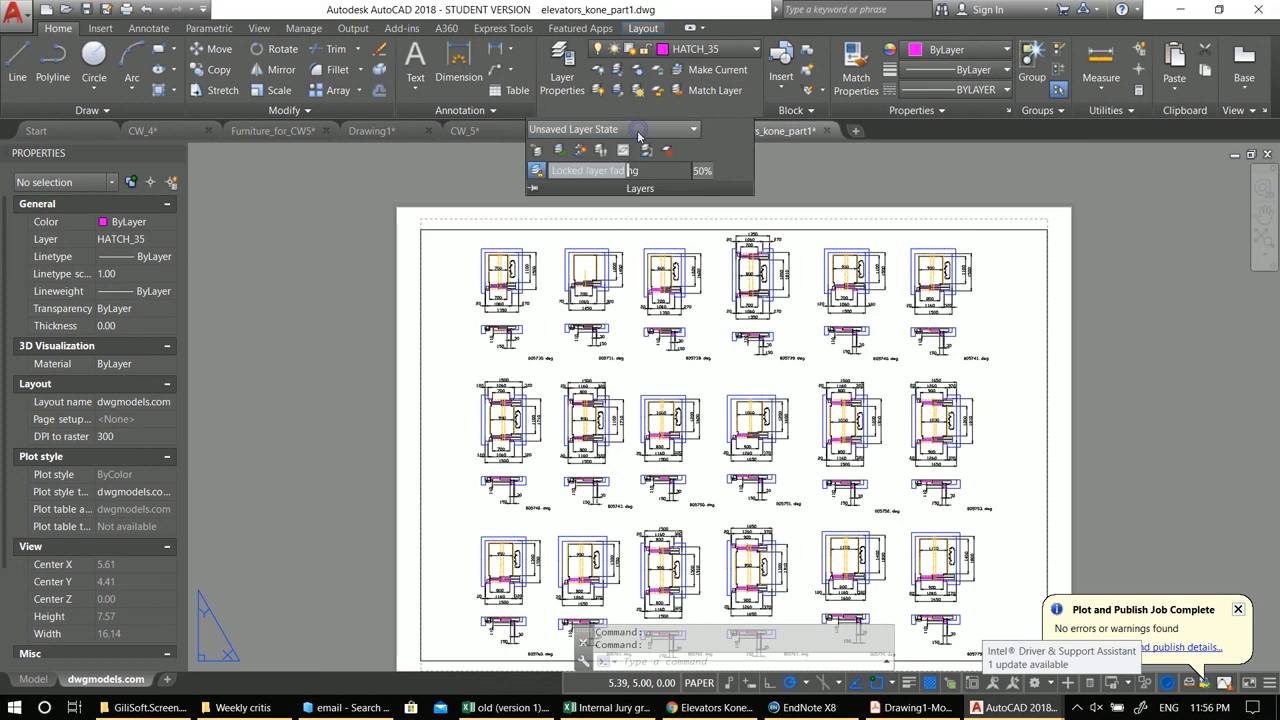
pyautogui.click(464, 131)
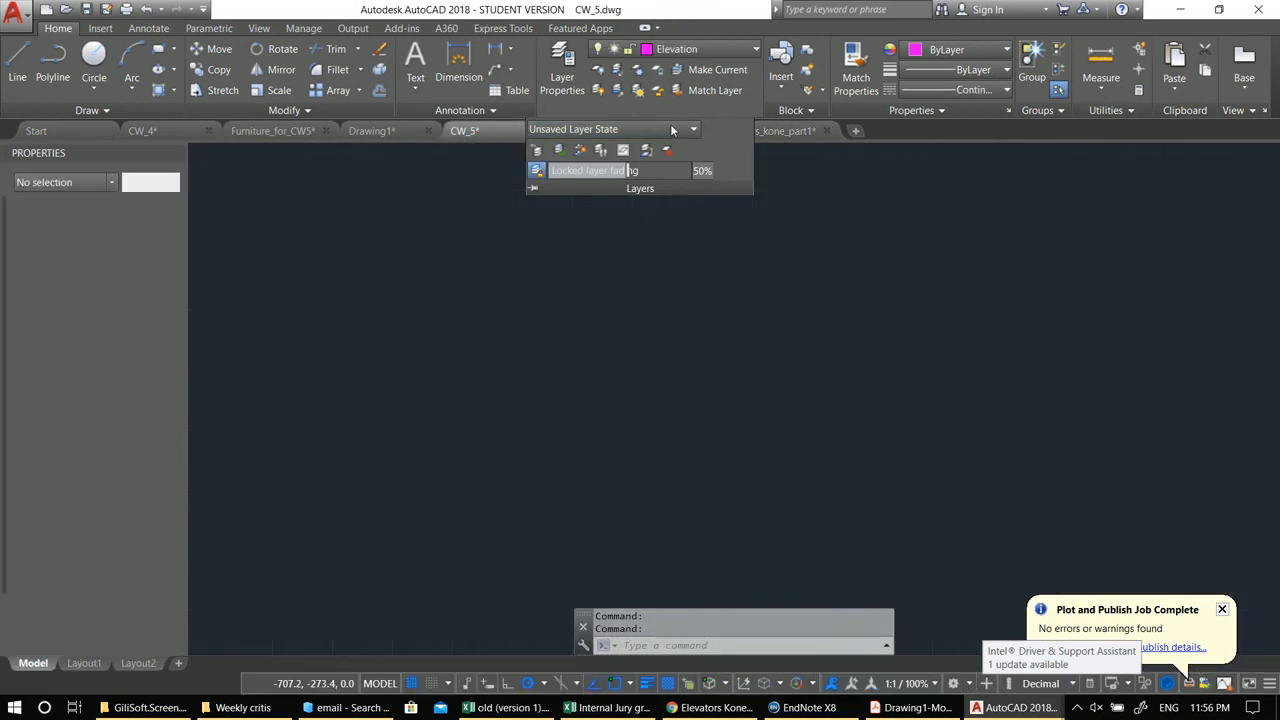
pyautogui.click(776, 133)
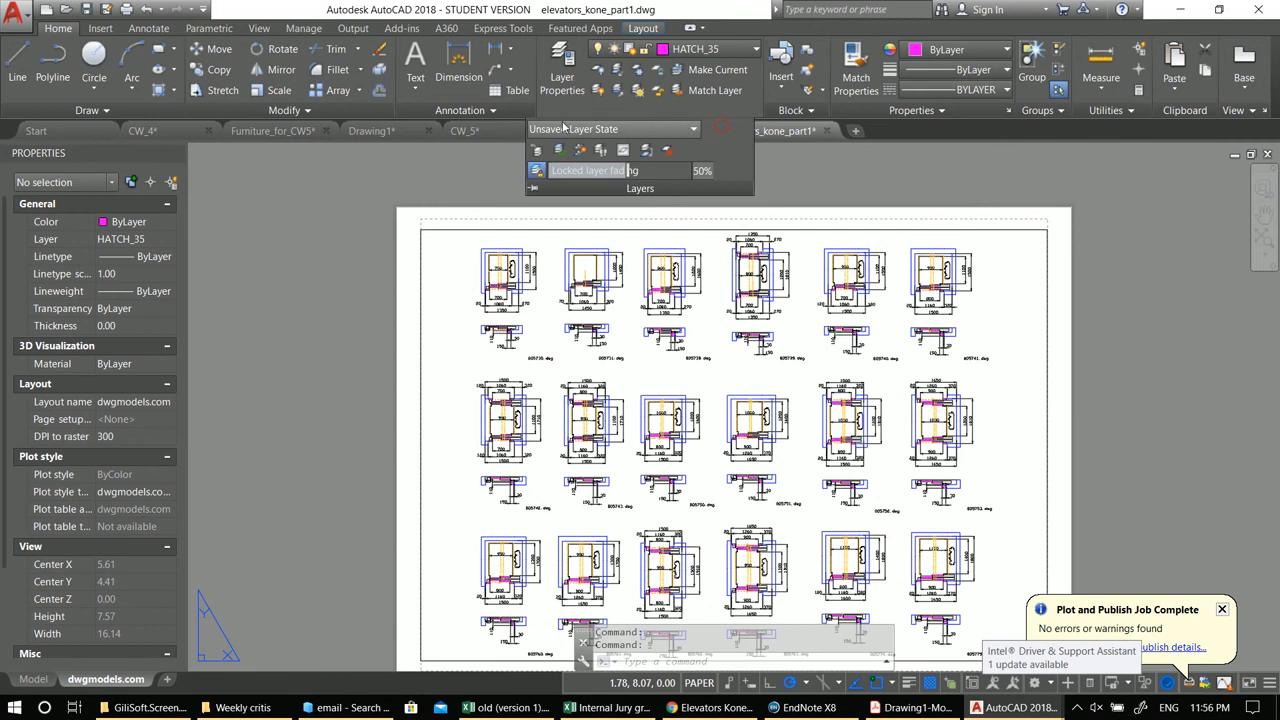
pyautogui.click(464, 131)
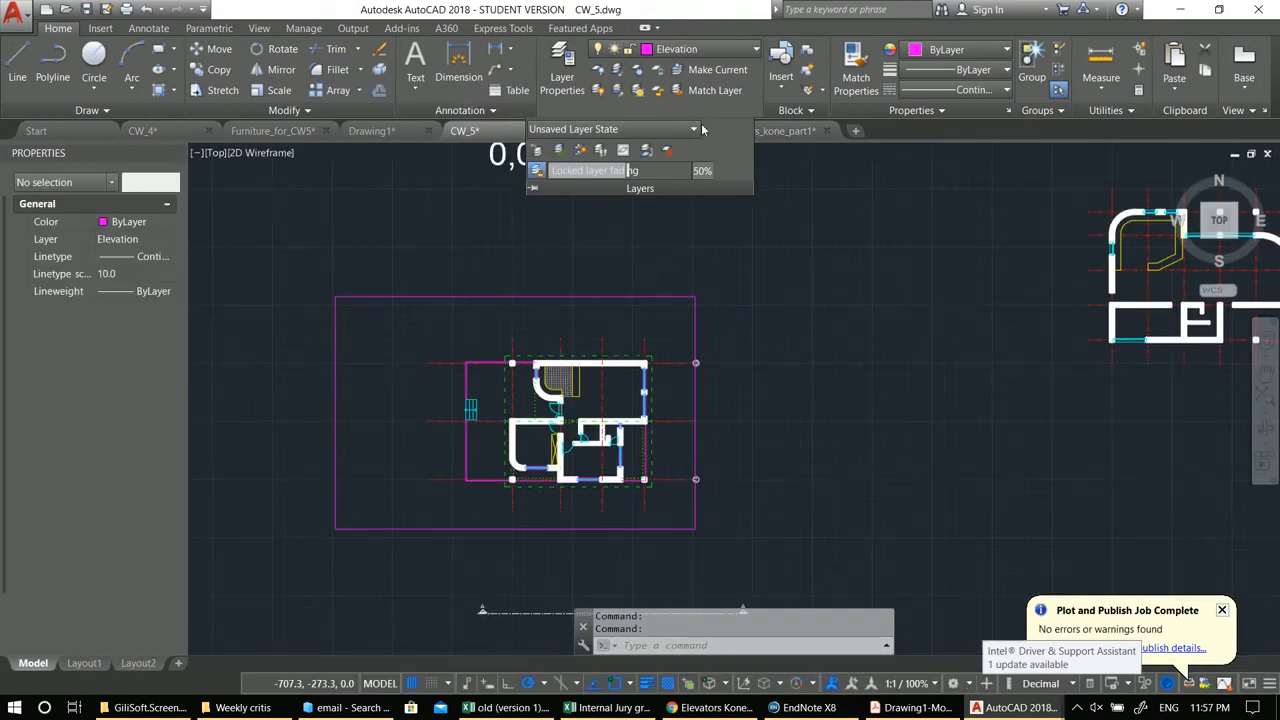
pyautogui.click(619, 50)
pyautogui.click(619, 55)
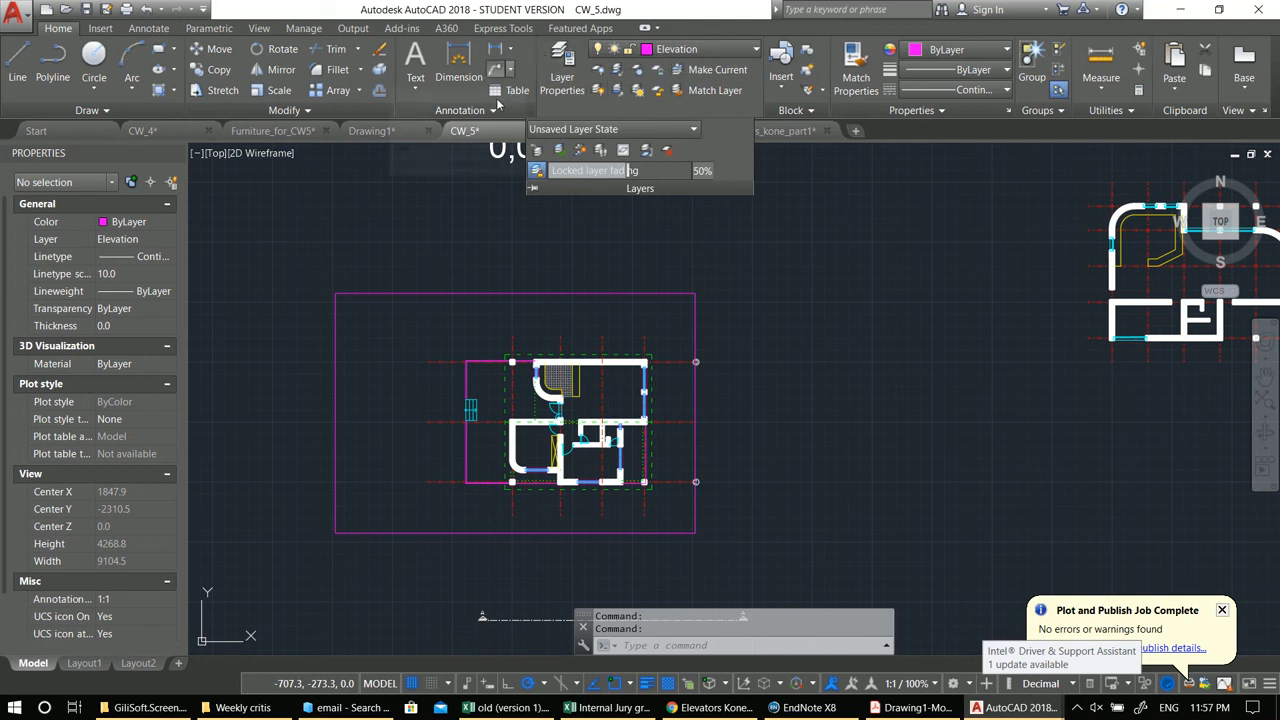
pyautogui.click(645, 27)
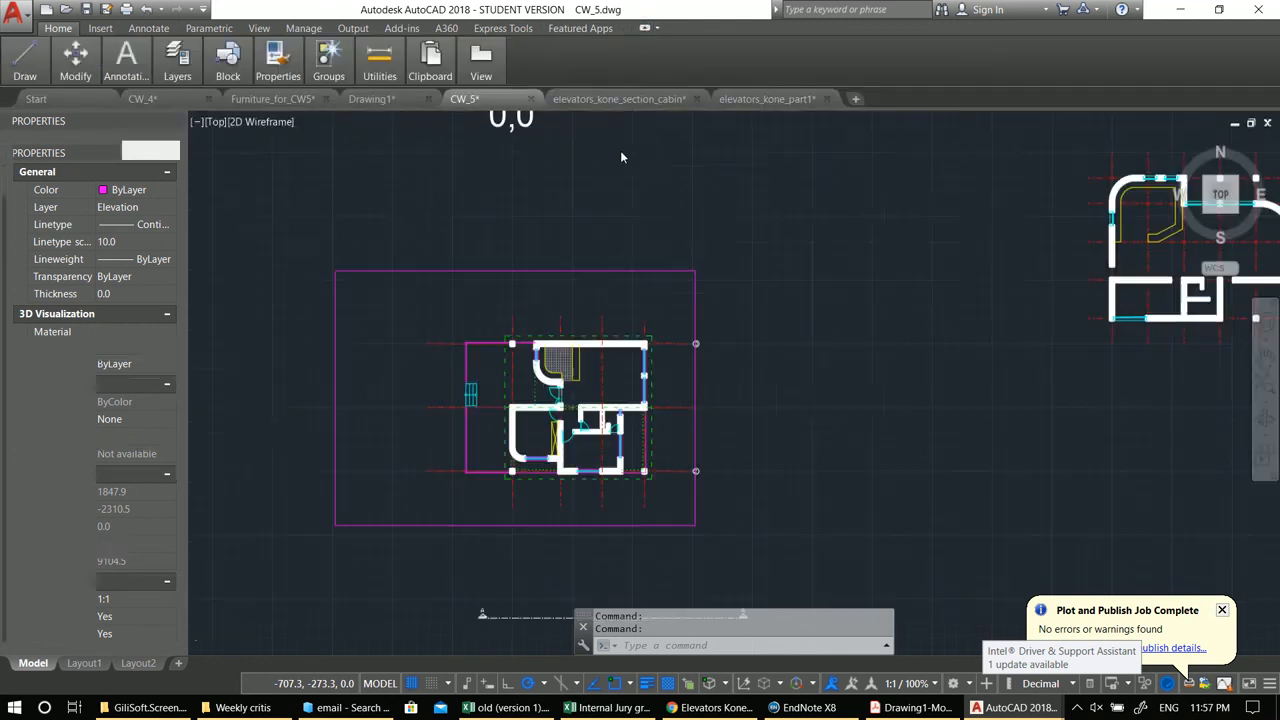
pyautogui.click(619, 99)
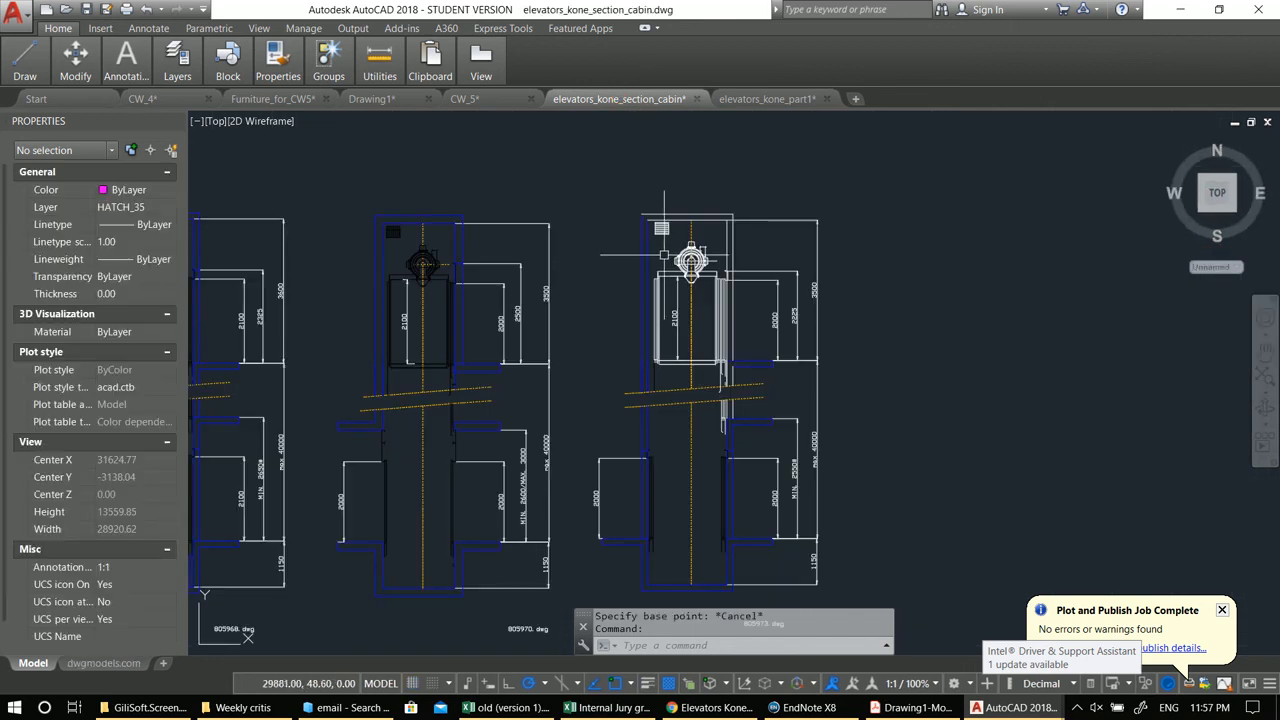
# Step: Copy the right elevator cabin with a base point and paste it into Drawing1 beside the stair section
pyautogui.scroll(2, 636, 219)
pyautogui.click(597, 171)
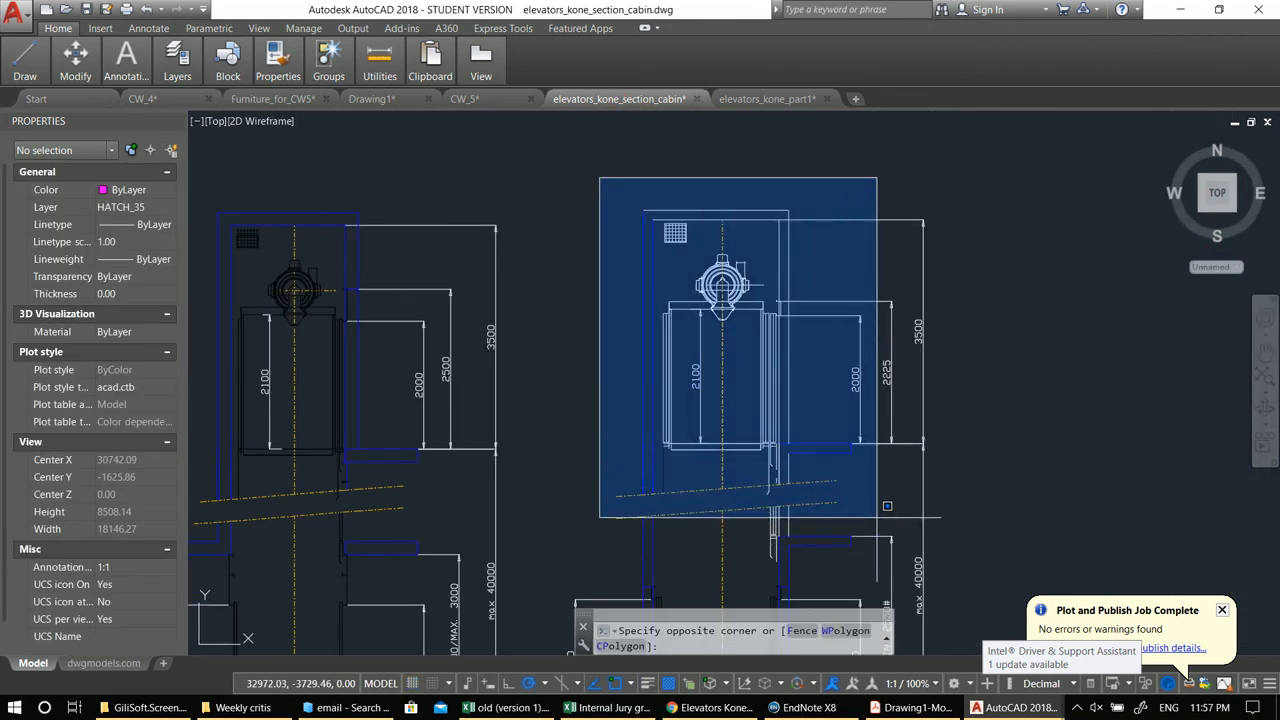
pyautogui.click(848, 498)
pyautogui.hotkey('ctrl', 'shift', 'c')
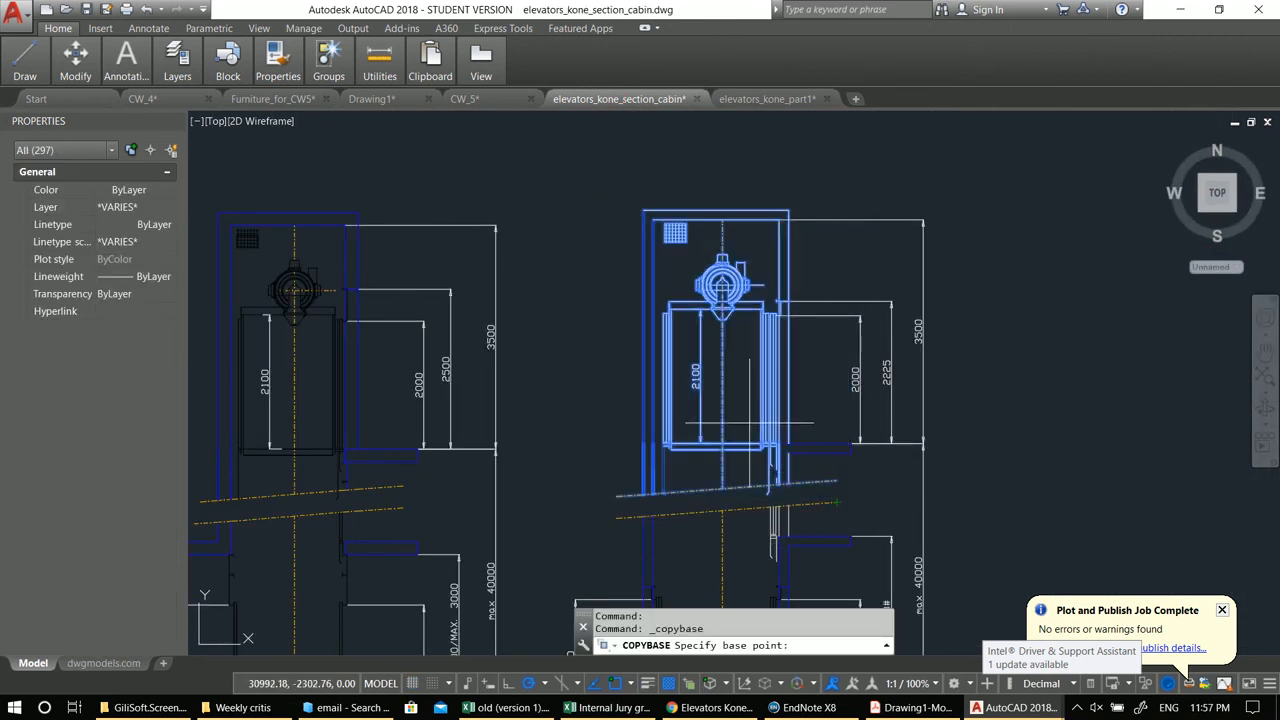
pyautogui.click(763, 378)
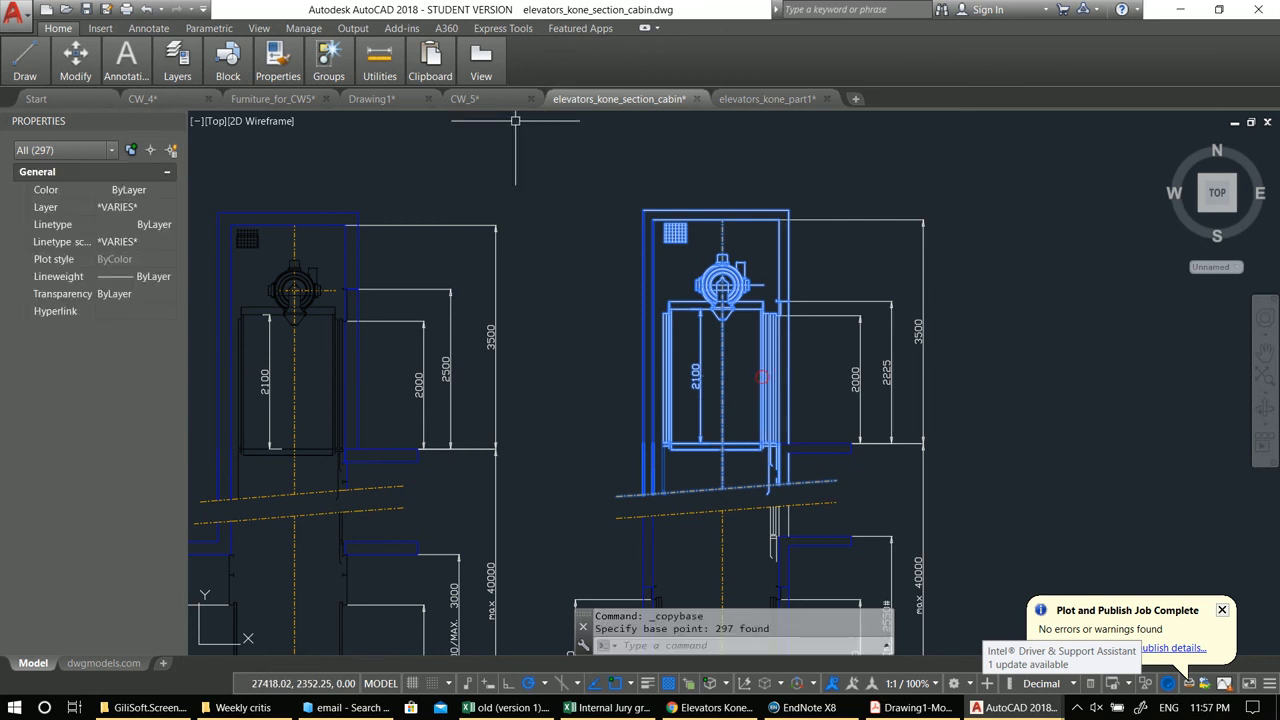
pyautogui.click(411, 100)
pyautogui.hotkey('ctrl', 'v')
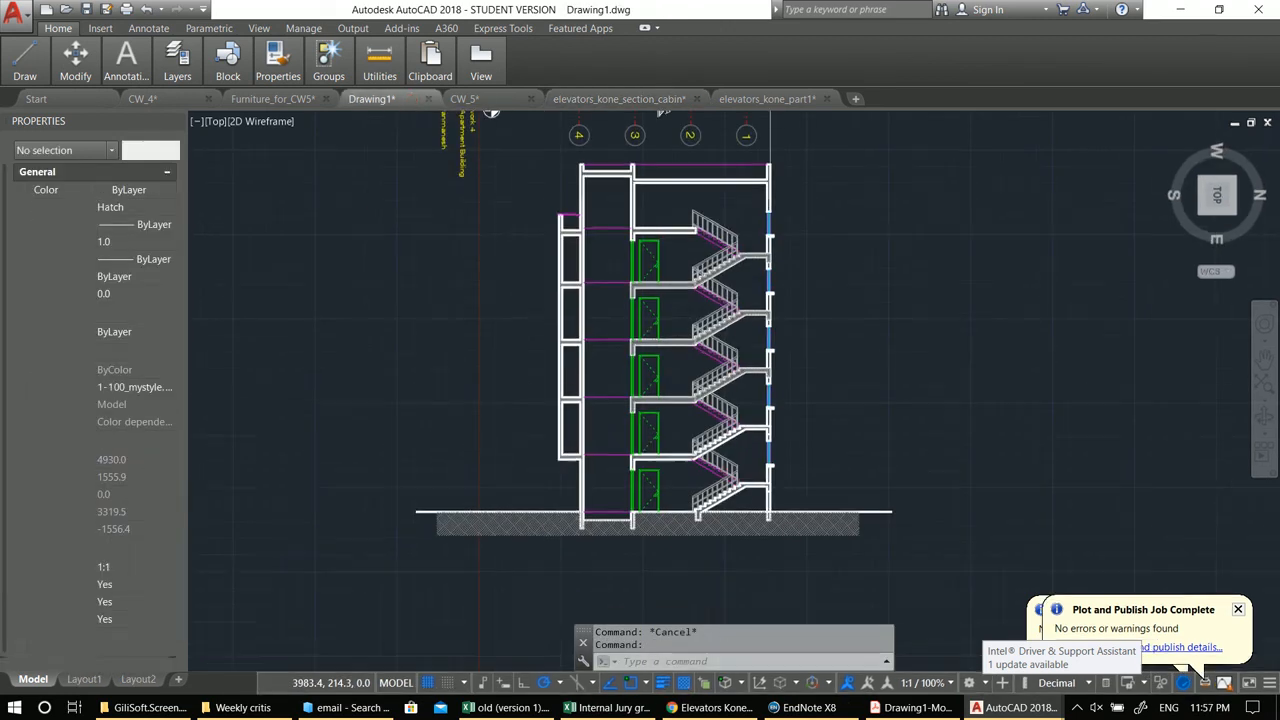
pyautogui.scroll(-5, 528, 250)
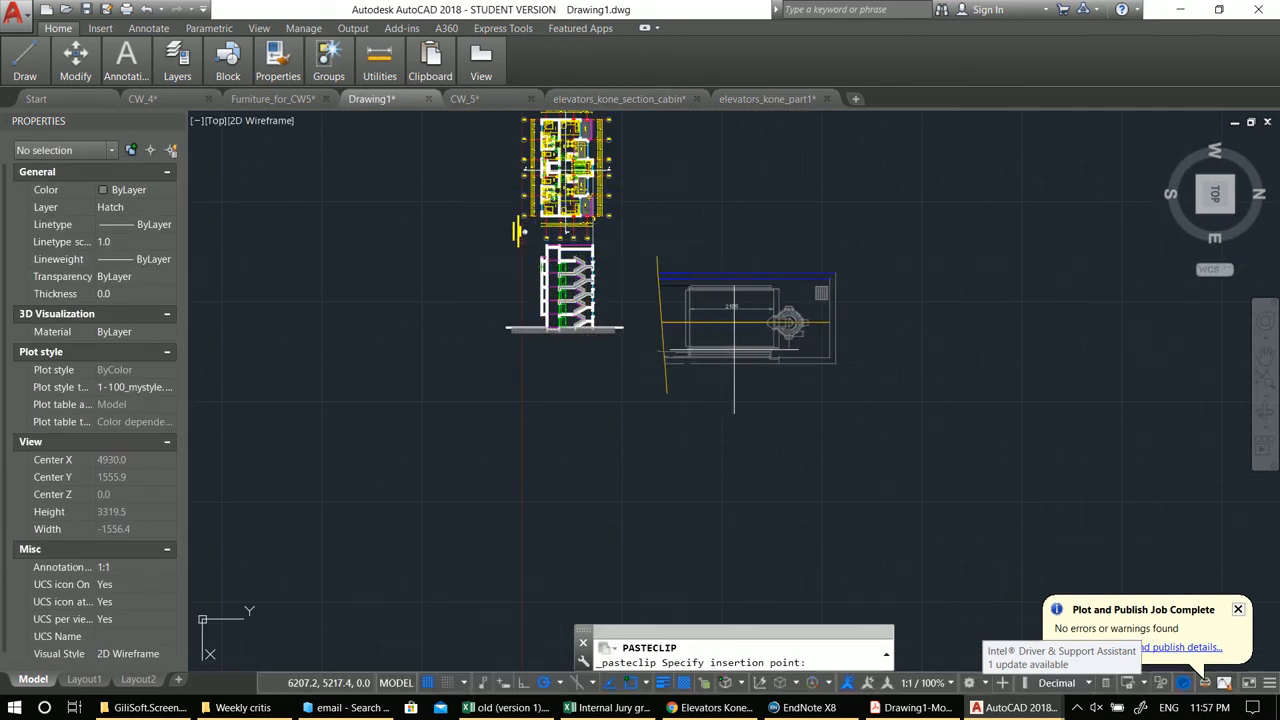
pyautogui.click(757, 349)
# Step: Try to rotate the pasted elevator cabin, then undo the rotation
pyautogui.click(933, 431)
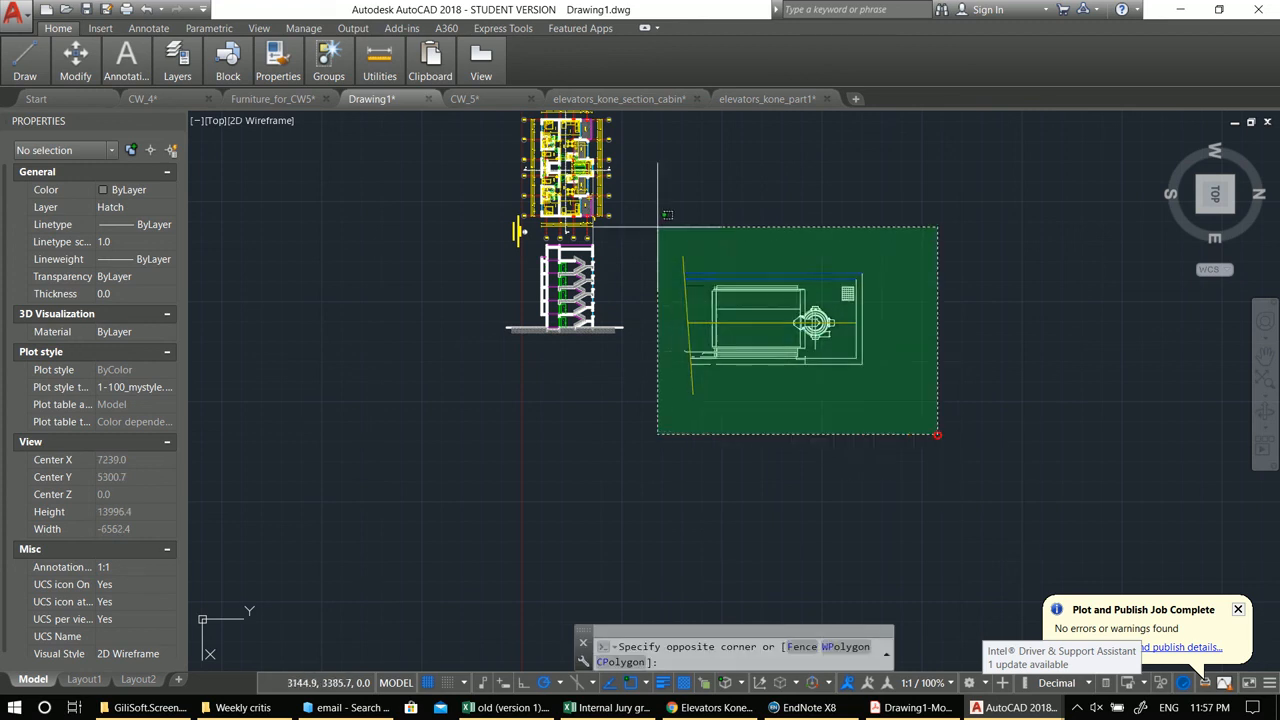
pyautogui.click(660, 221)
pyautogui.moveTo(660, 221); pyautogui.dragTo(634, 206, button='middle')
pyautogui.write('ro')
pyautogui.press('Return')
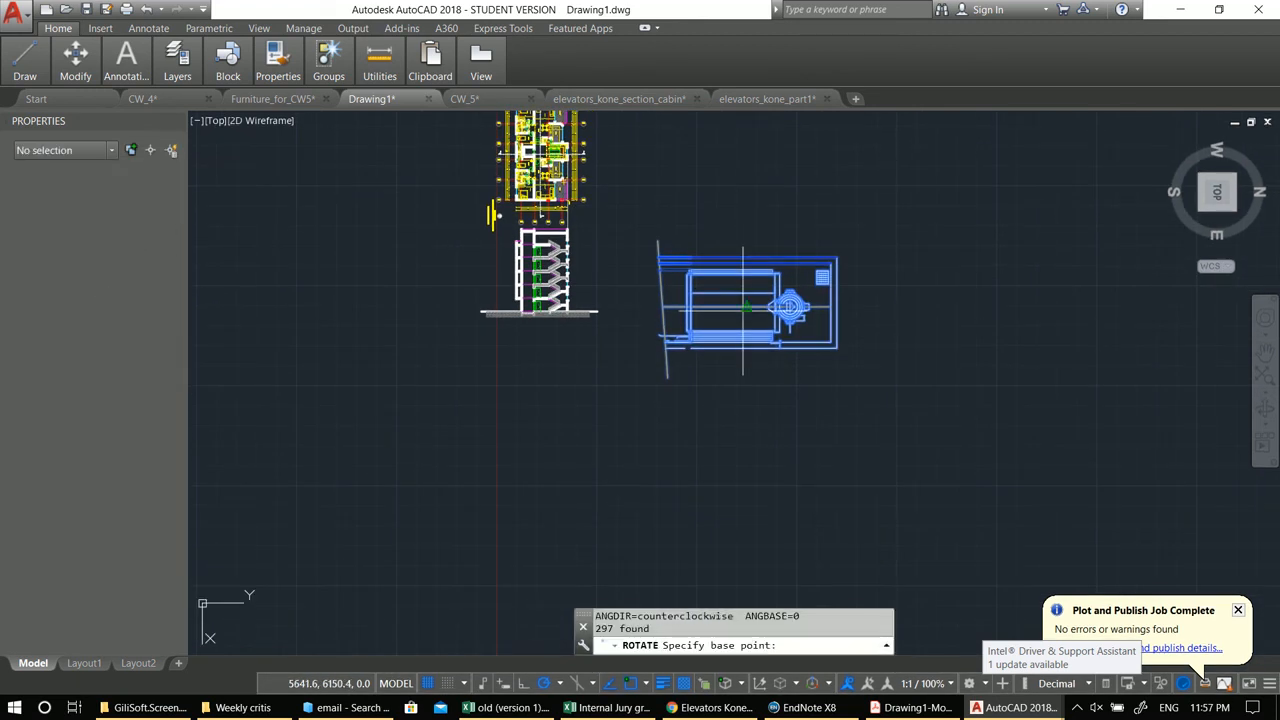
pyautogui.click(746, 314)
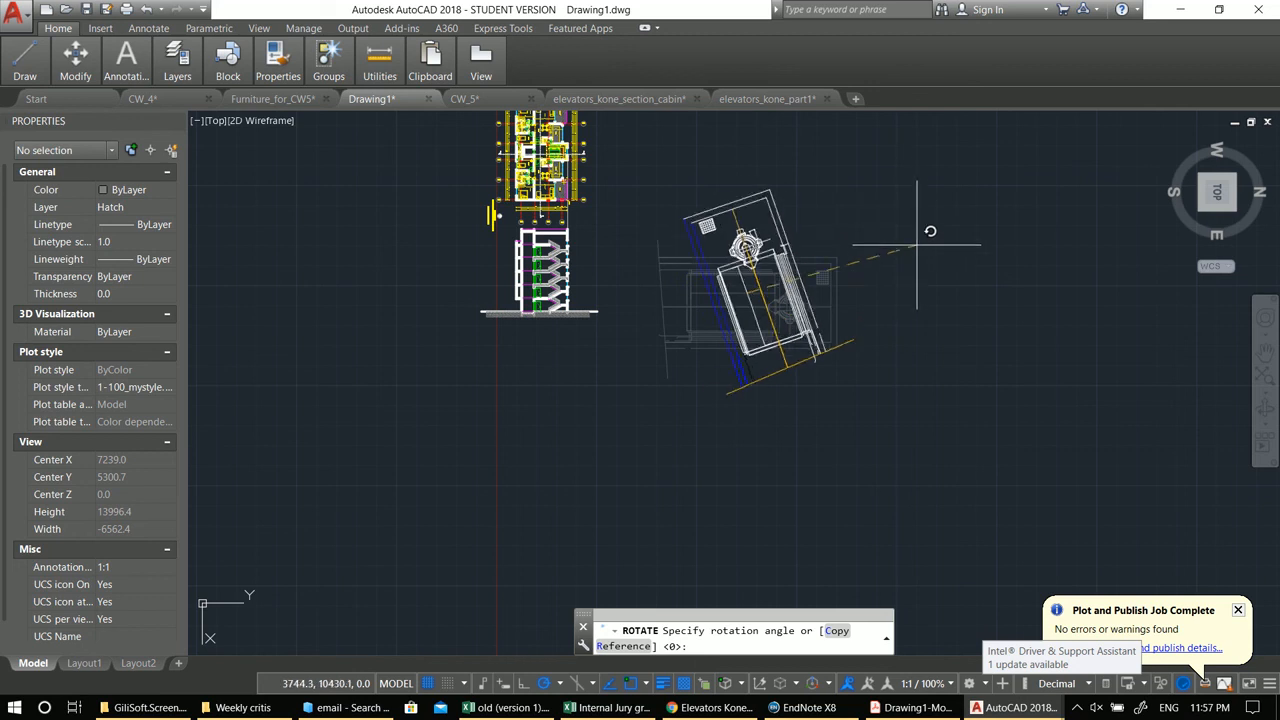
pyautogui.click(910, 304)
pyautogui.hotkey('ctrl', 'z')
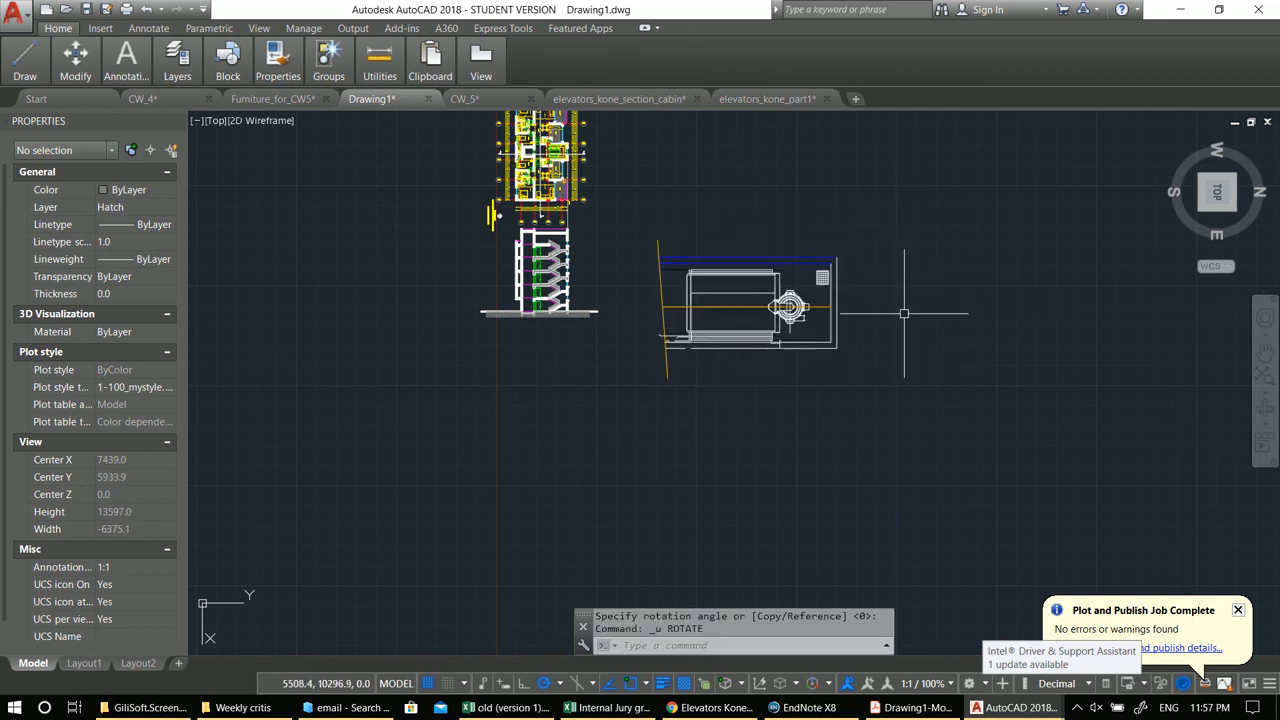
# Step: Rotate the pasted elevator cabin so it stands upright
pyautogui.click(886, 389)
pyautogui.click(657, 228)
pyautogui.write('ro')
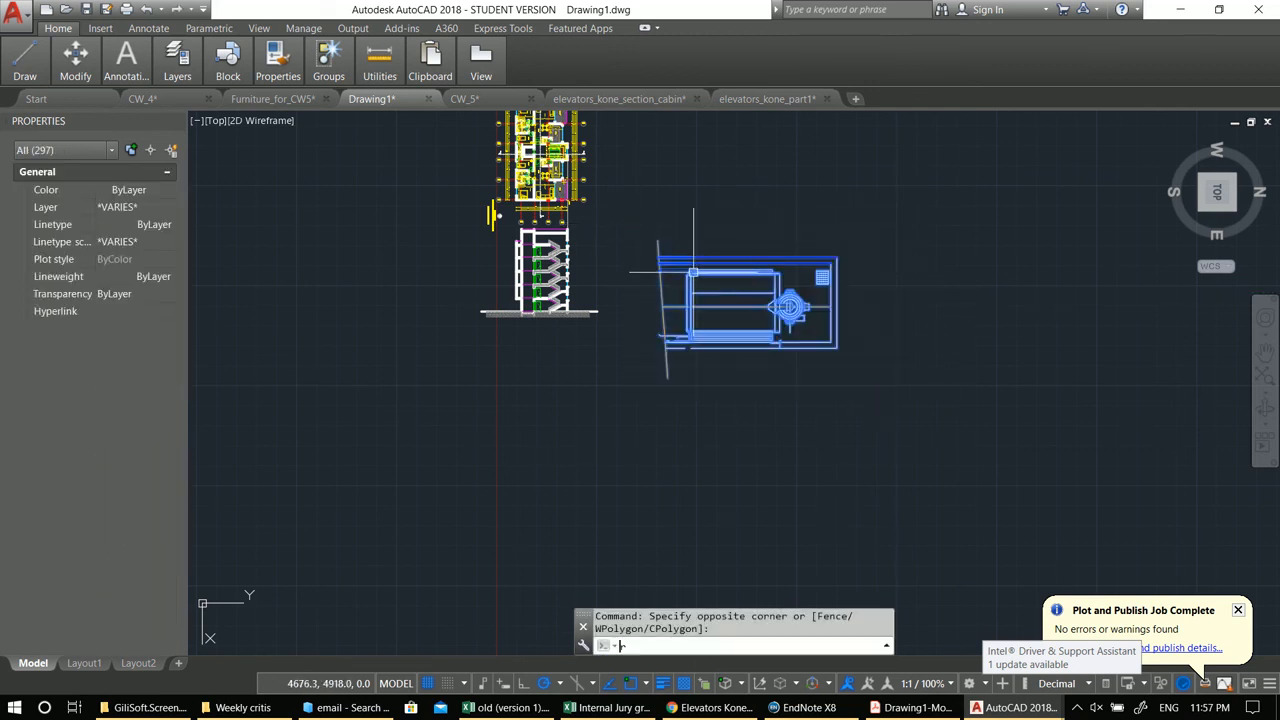
pyautogui.press('Return')
pyautogui.click(746, 306)
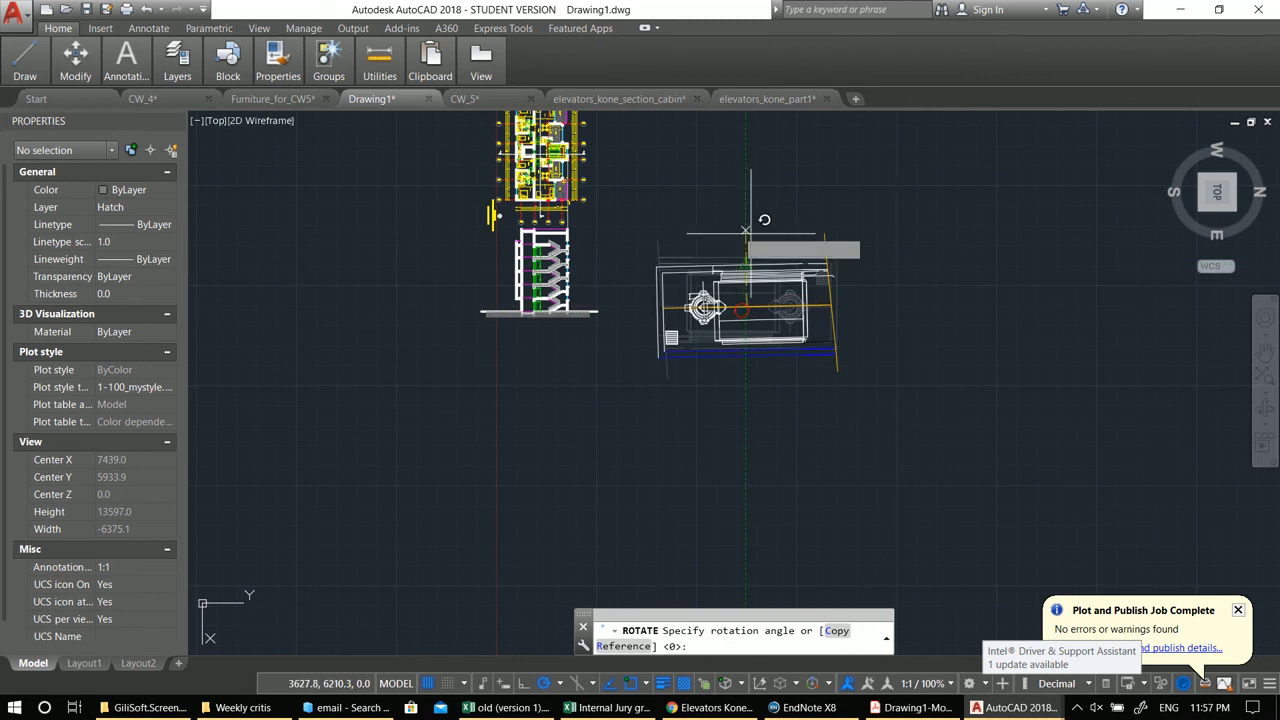
pyautogui.click(940, 300)
# Step: Scale the pasted elevator cabin by a factor of 0.1 about its center
pyautogui.click(855, 435)
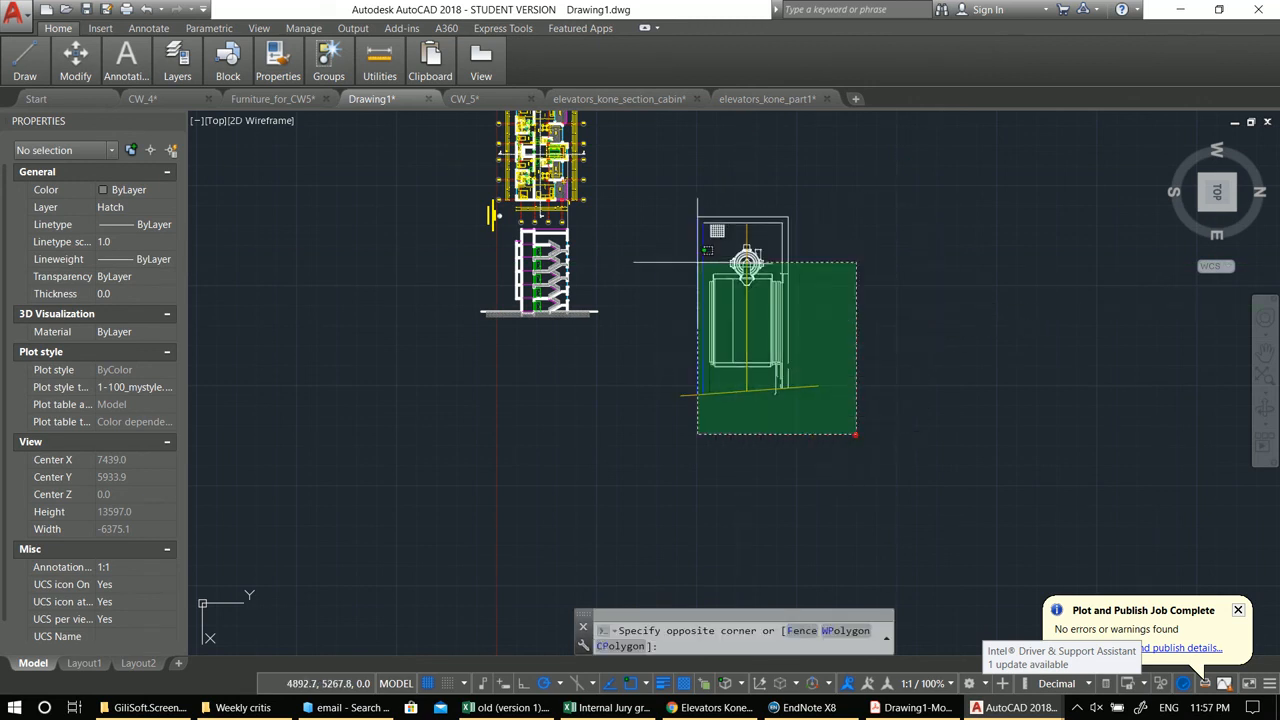
pyautogui.click(670, 195)
pyautogui.write('sc')
pyautogui.press('Return')
pyautogui.click(746, 280)
pyautogui.write('.1')
pyautogui.press('Return')
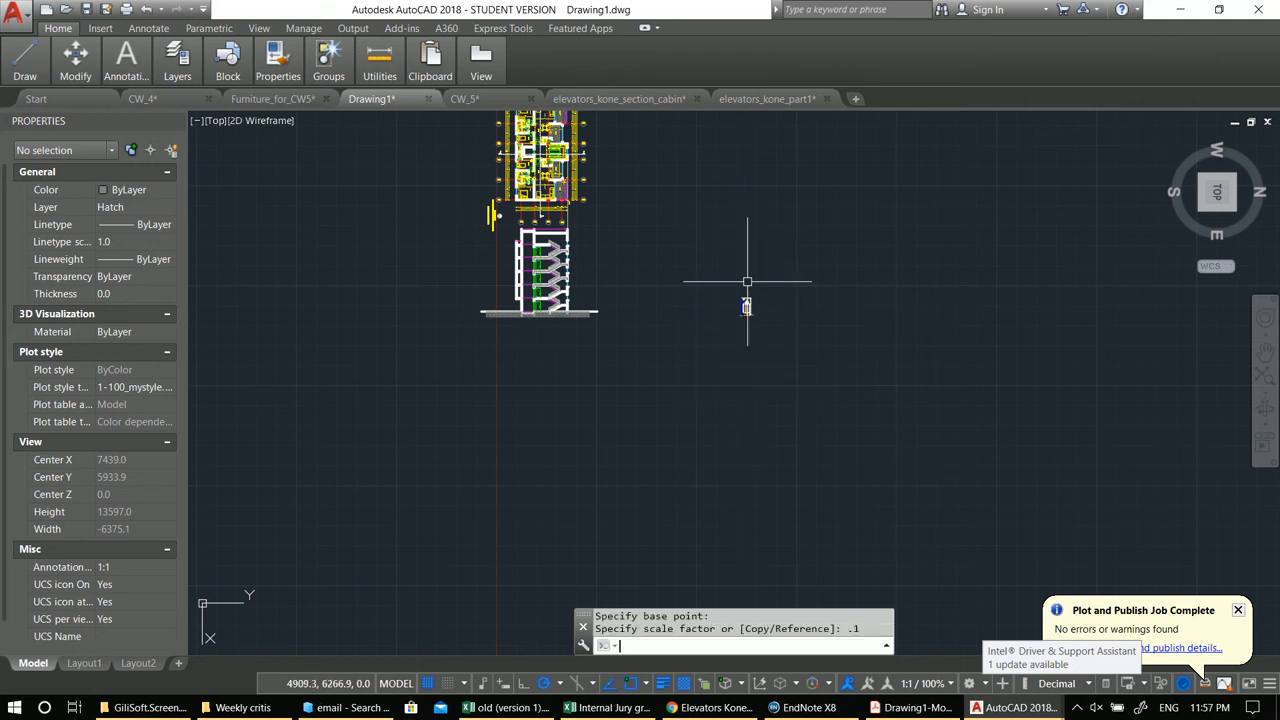
# Step: Erase the slanted dashed line beneath the elevator cabin
pyautogui.scroll(10, 750, 300)
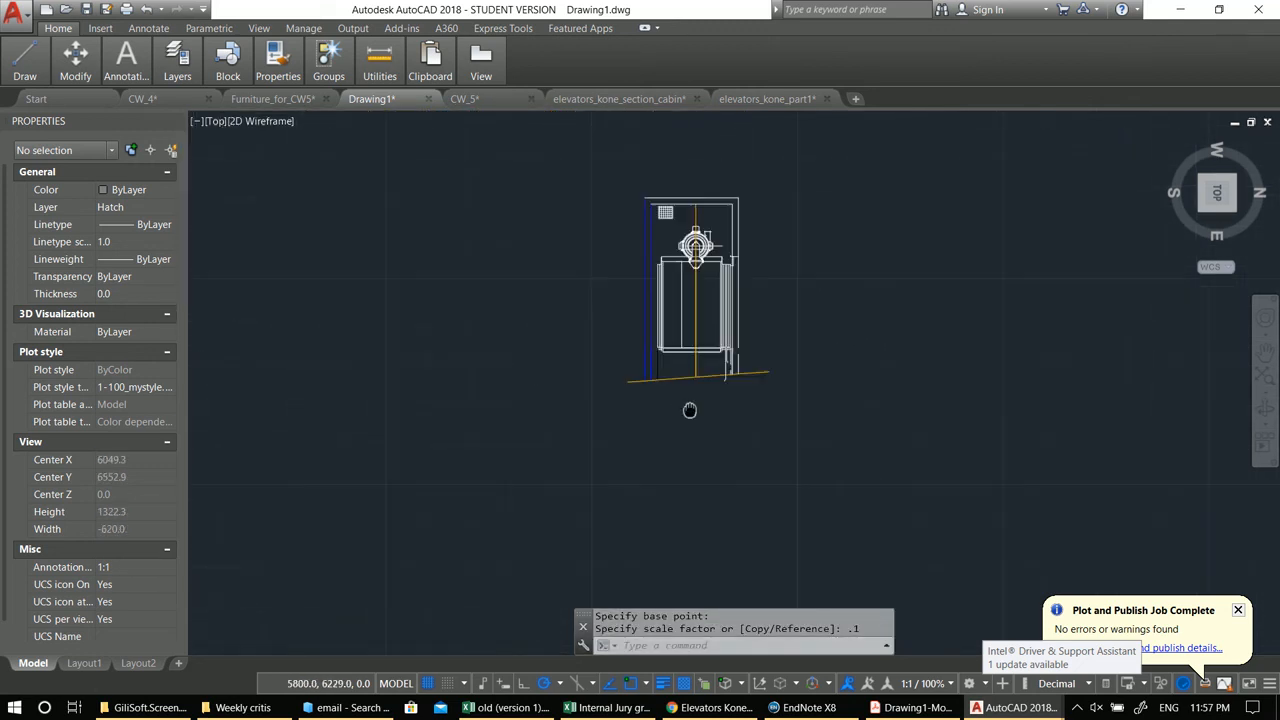
pyautogui.click(705, 446)
pyautogui.click(659, 397)
pyautogui.write('e')
pyautogui.press('Return')
pyautogui.scroll(-2, 826, 446)
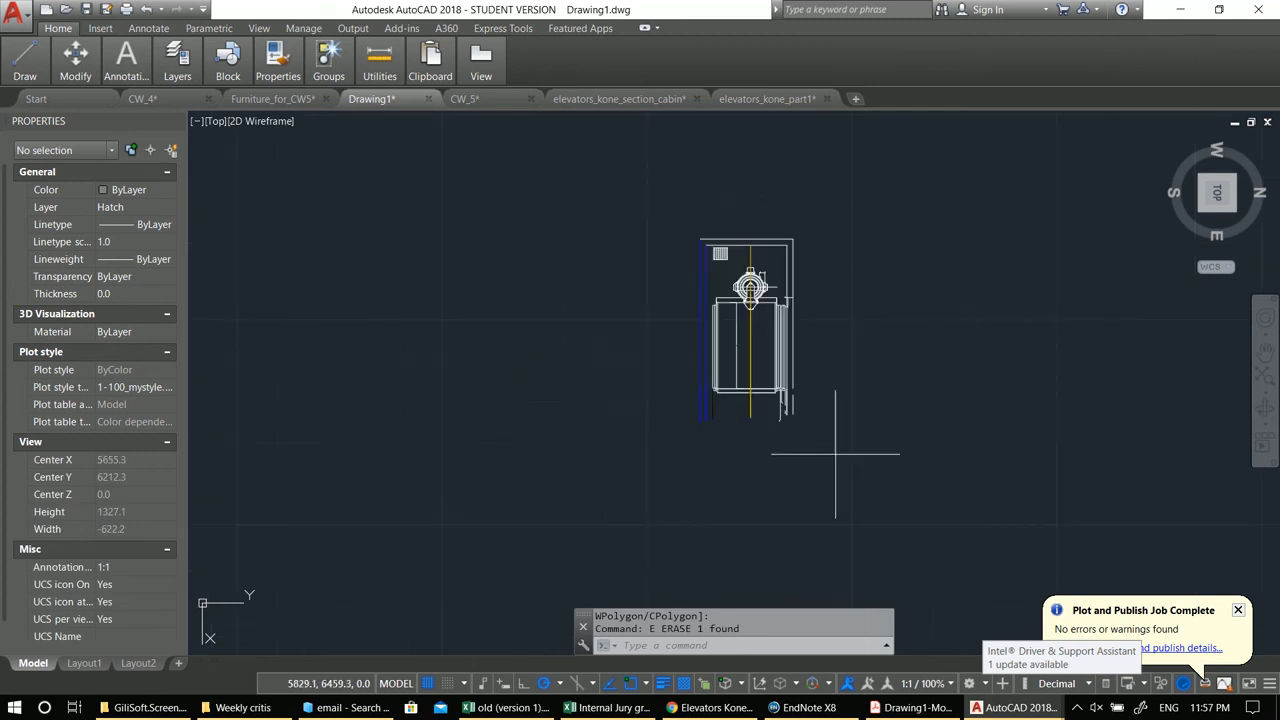
# Step: Erase the shaft outline lines above and to the right of the cabin
pyautogui.click(837, 456)
pyautogui.click(806, 393)
pyautogui.scroll(4, 801, 242)
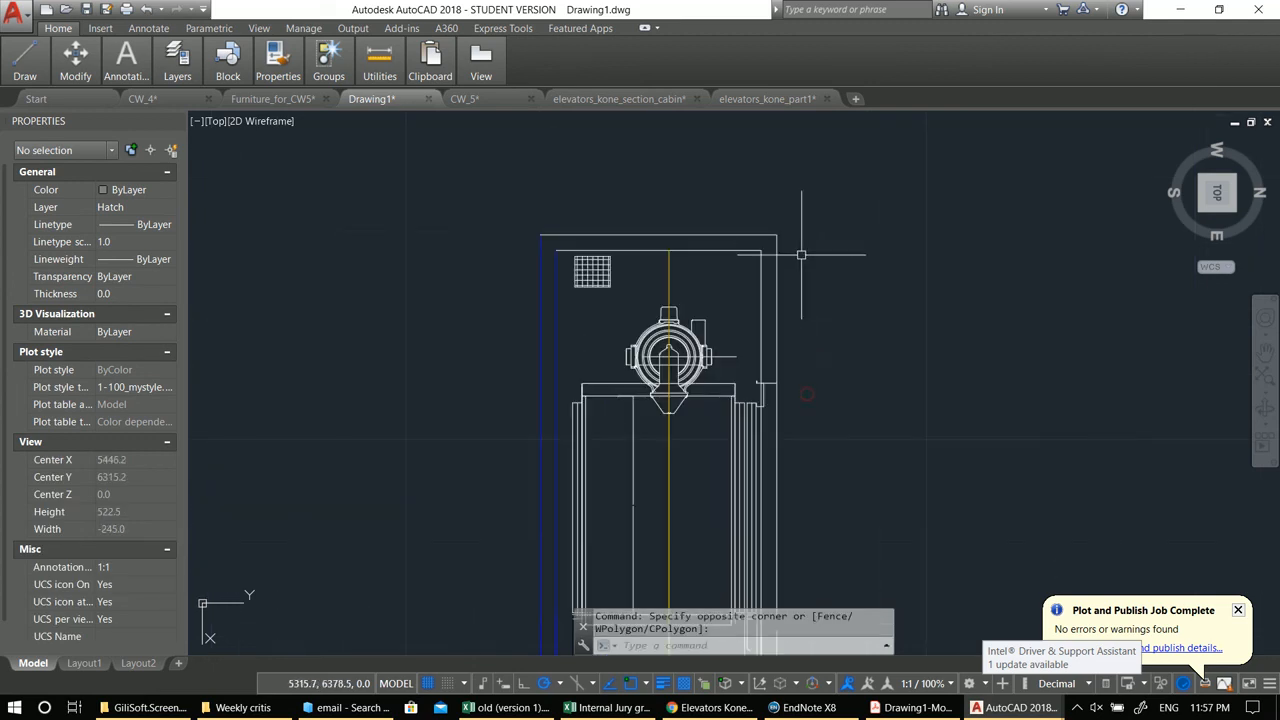
pyautogui.click(803, 280)
pyautogui.click(715, 197)
pyautogui.moveTo(761, 286); pyautogui.dragTo(766, 237, button='middle')
pyautogui.write('e')
pyautogui.press('Return')
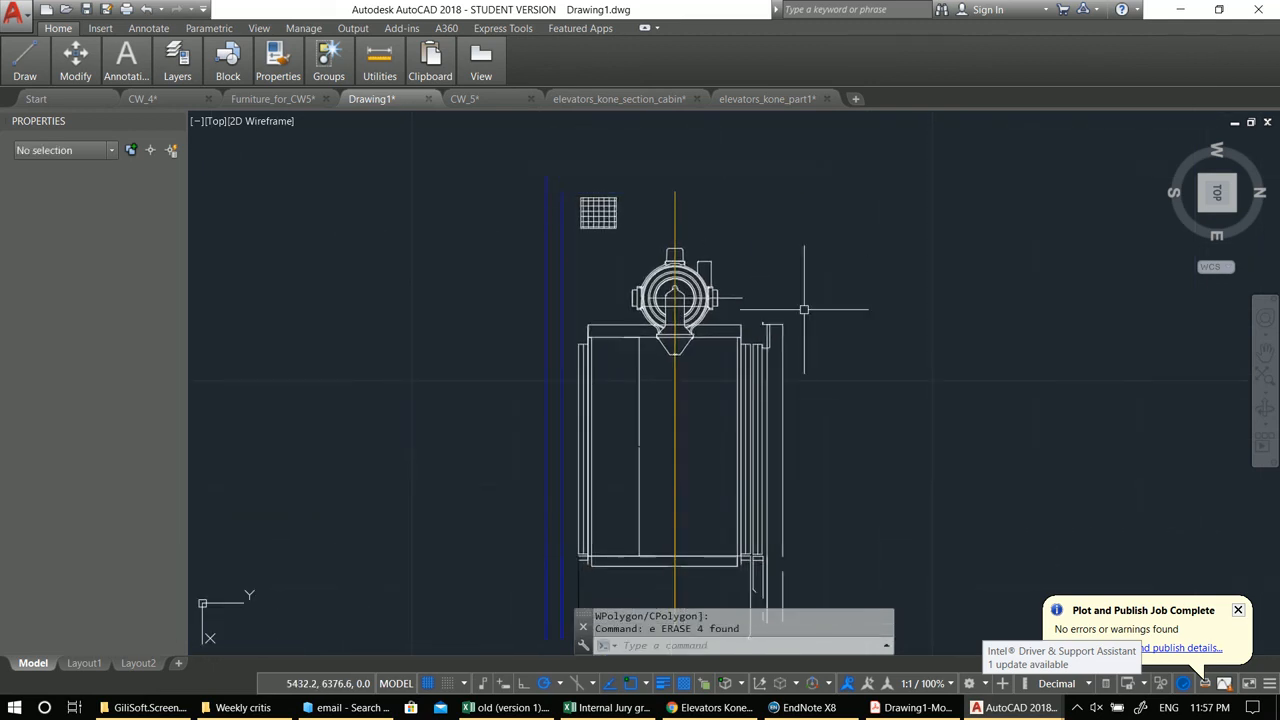
# Step: Erase the long vertical line running down the right side of the elevator cabin
pyautogui.moveTo(824, 390); pyautogui.dragTo(817, 210, button='middle')
pyautogui.click(793, 450)
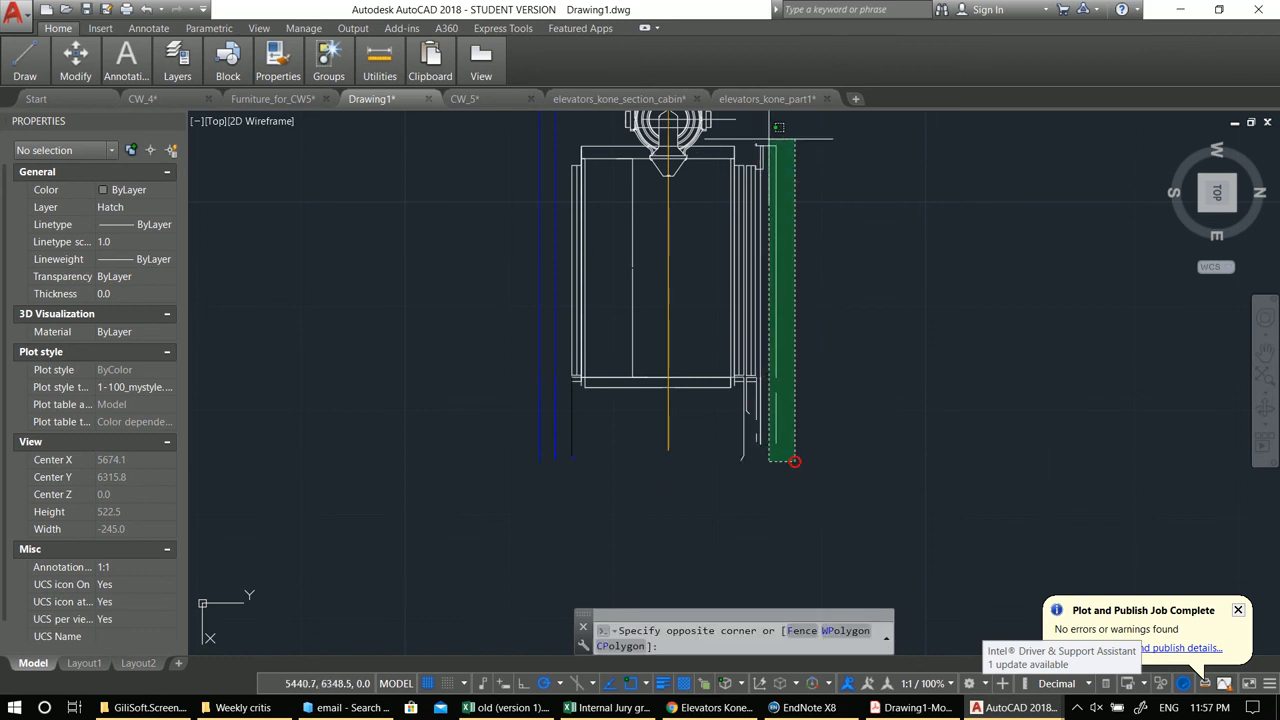
pyautogui.click(767, 144)
pyautogui.press('Delete')
# Step: Erase the short leftover lines above the cabin's upper right corner
pyautogui.scroll(5, 763, 160)
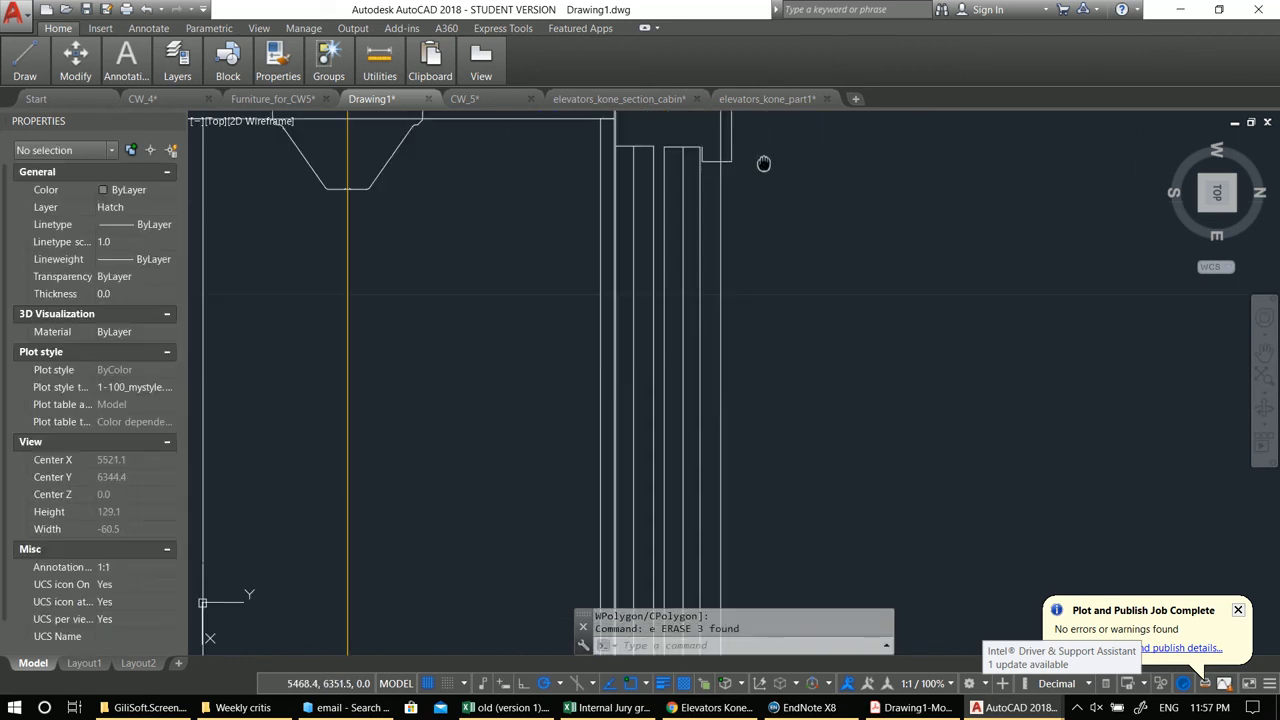
pyautogui.click(774, 375)
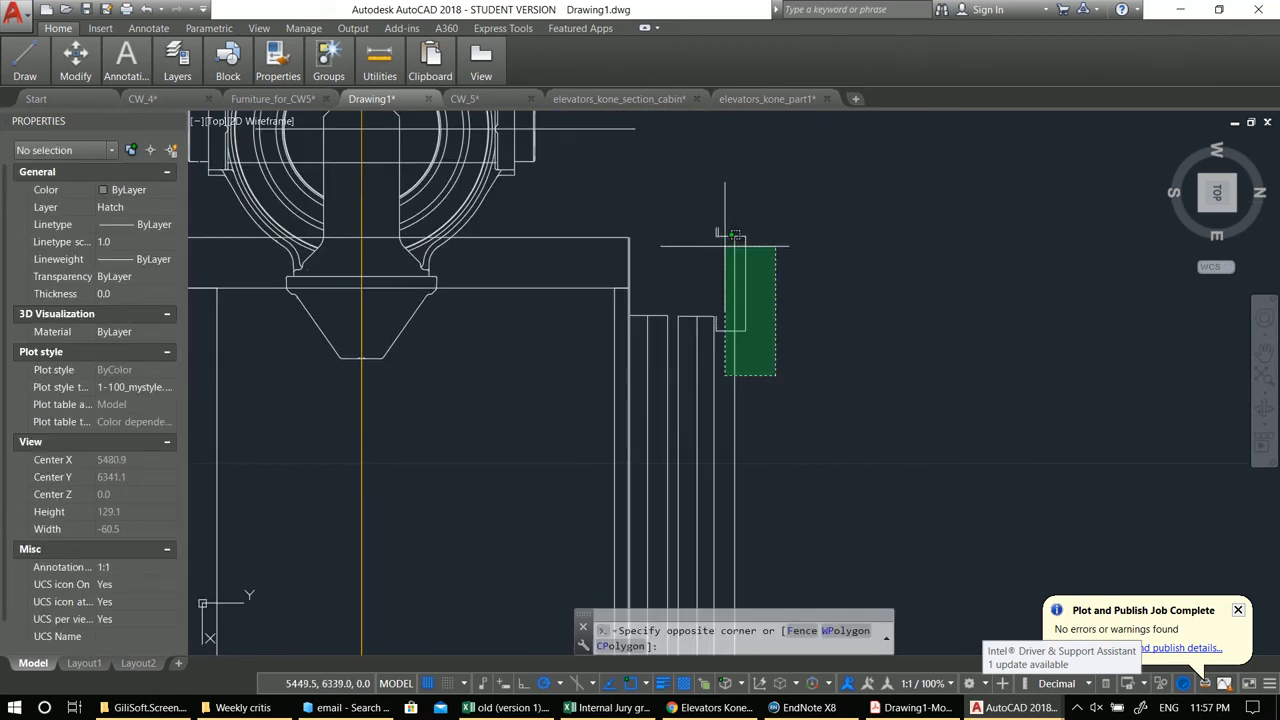
pyautogui.click(724, 236)
pyautogui.click(703, 194)
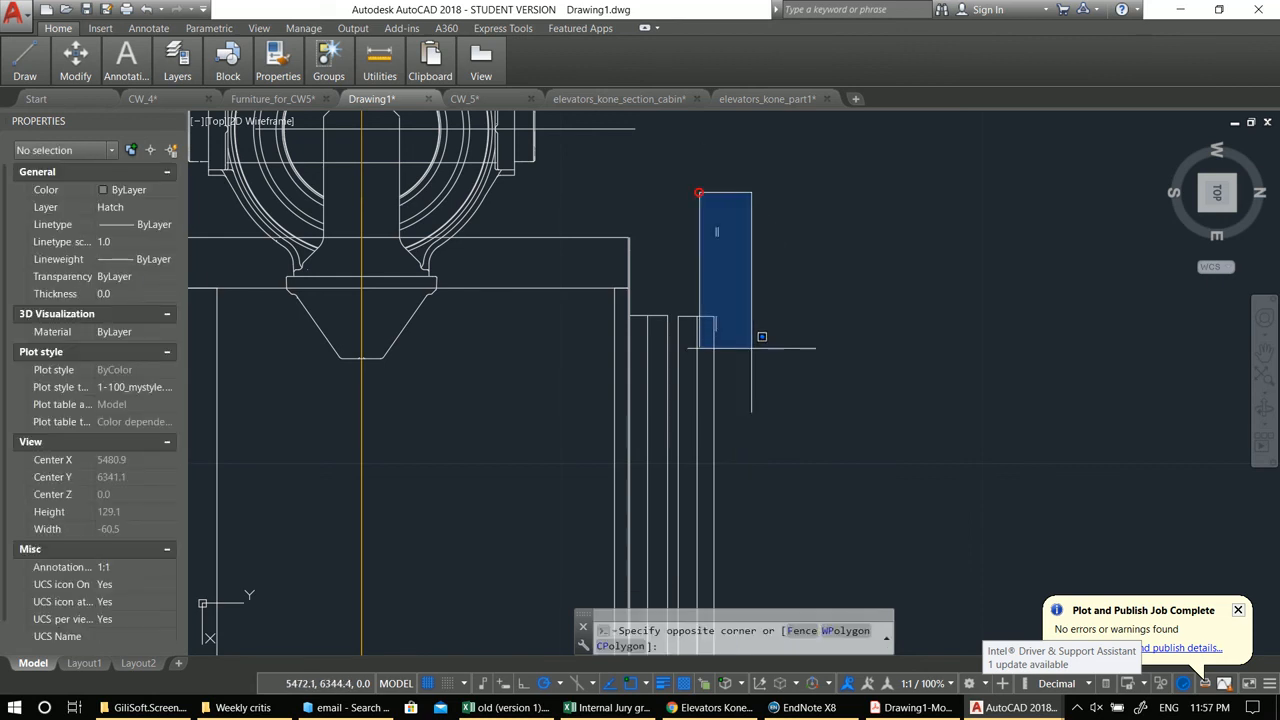
pyautogui.click(757, 349)
pyautogui.write('e')
pyautogui.press('Return')
# Step: Erase another short leftover segment beside the cabin's right edge
pyautogui.scroll(-4, 754, 427)
pyautogui.scroll(5, 754, 427)
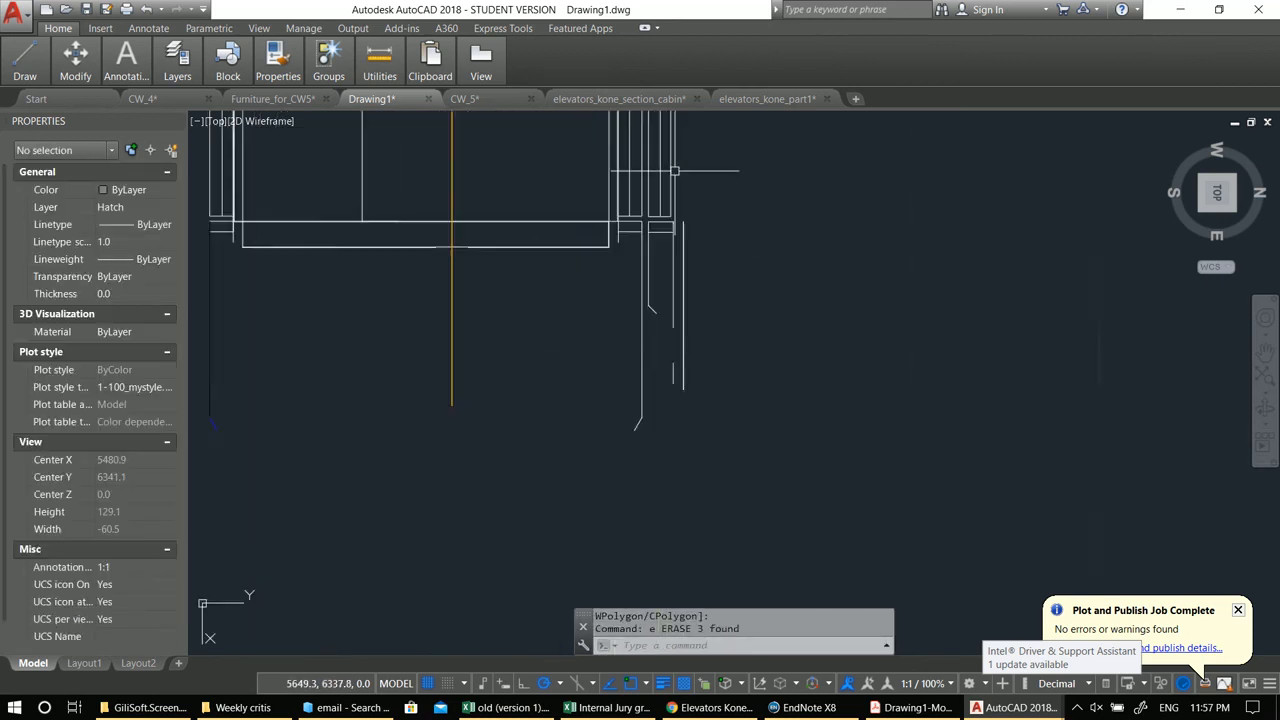
pyautogui.click(718, 373)
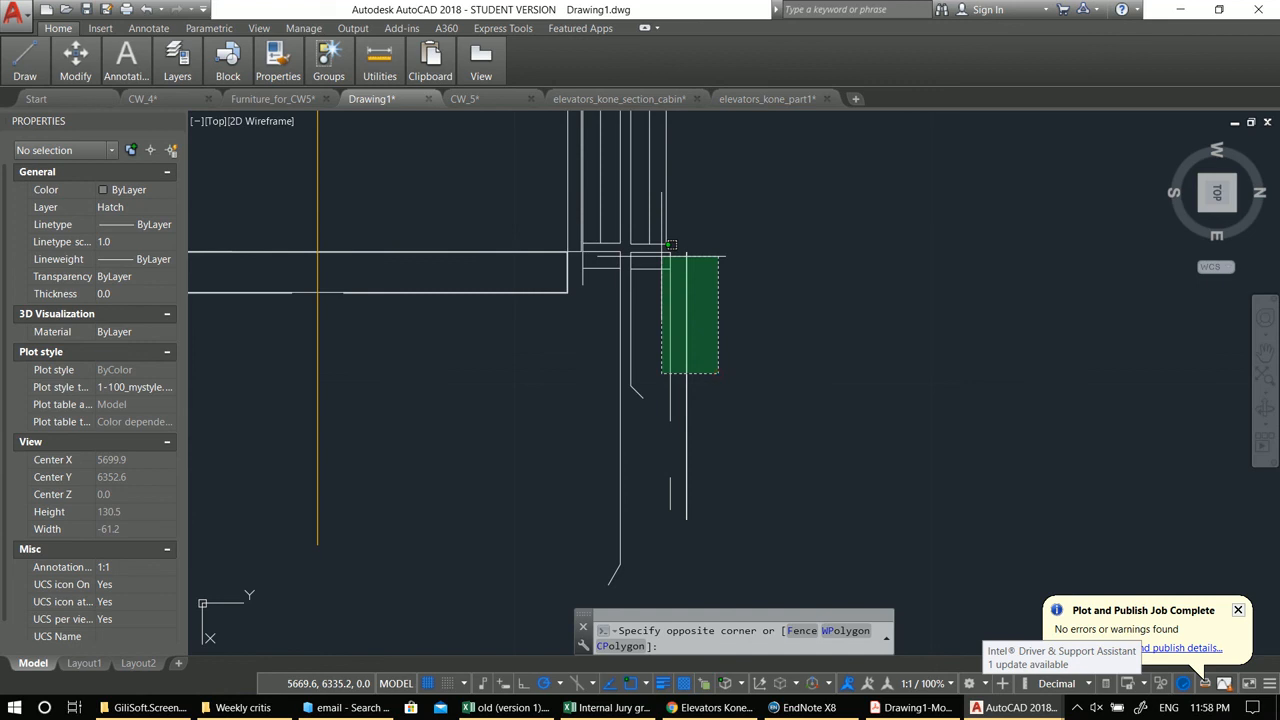
pyautogui.click(668, 258)
pyautogui.write('e')
pyautogui.press('Return')
# Step: Erase the short line segment below the cabin's right side
pyautogui.scroll(-2, 690, 320)
pyautogui.click(779, 550)
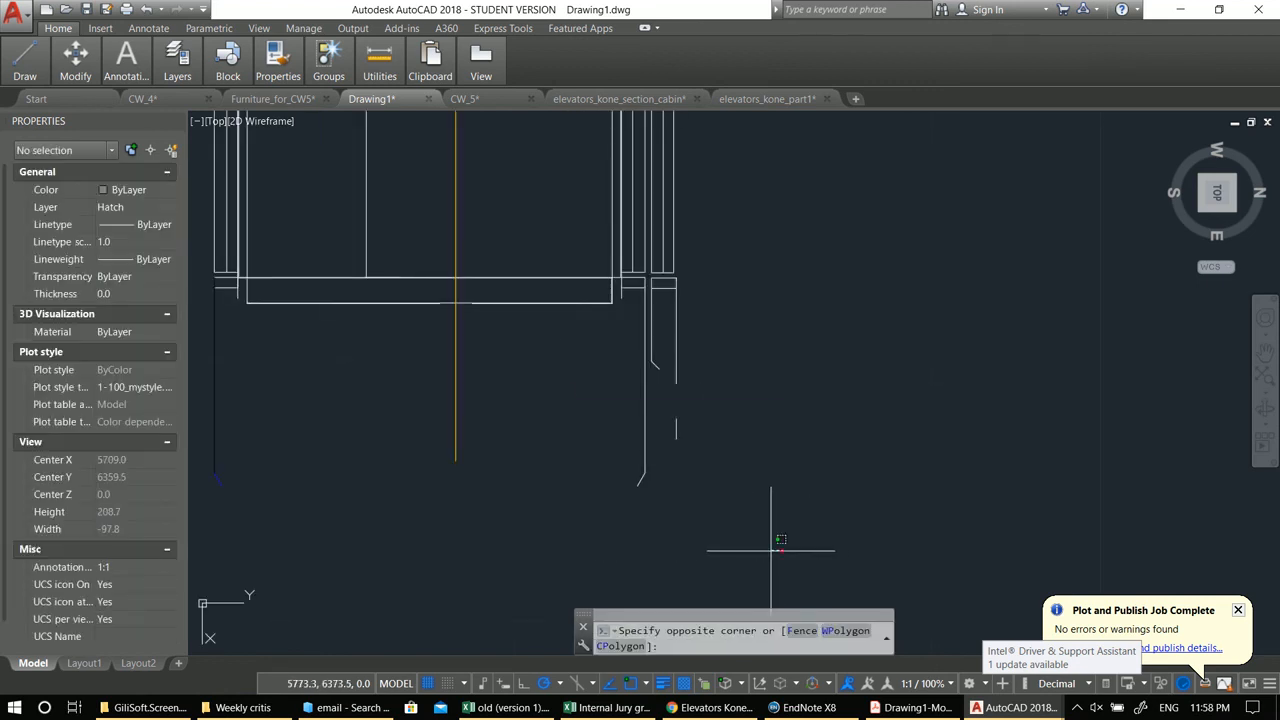
pyautogui.click(571, 377)
pyautogui.write('e')
pyautogui.press('Return')
pyautogui.click(701, 405)
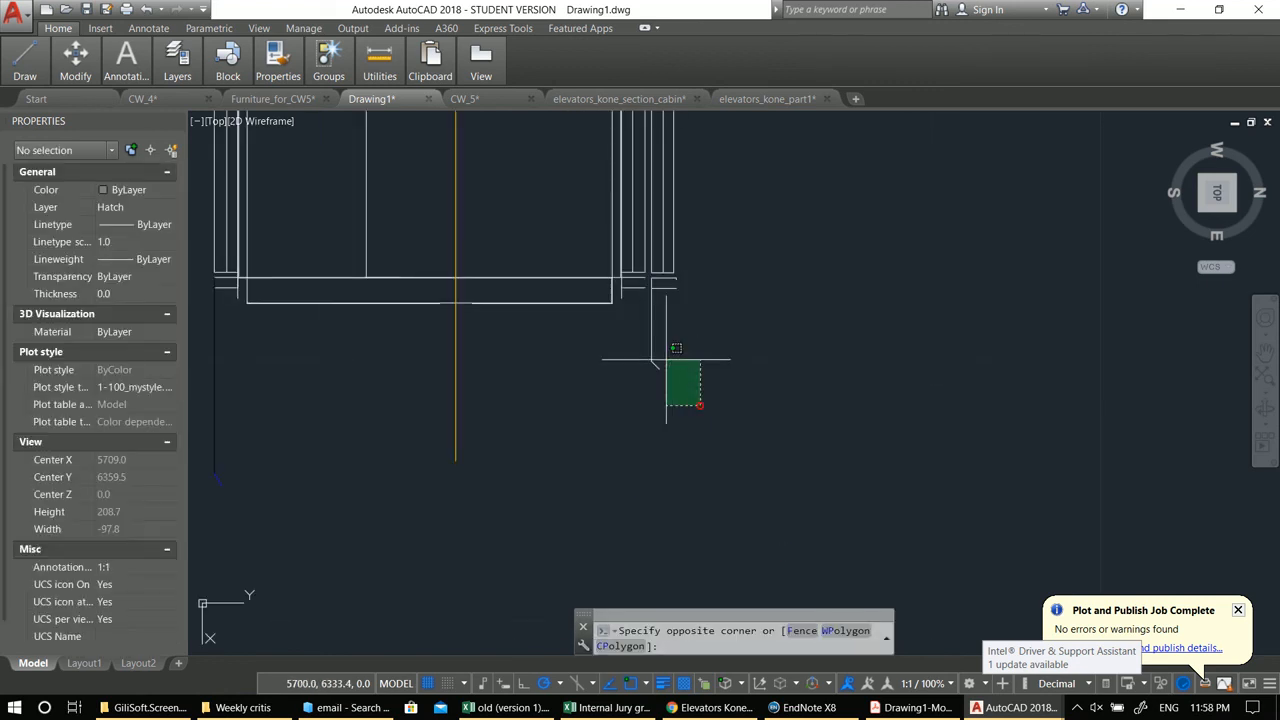
pyautogui.scroll(8, 700, 333)
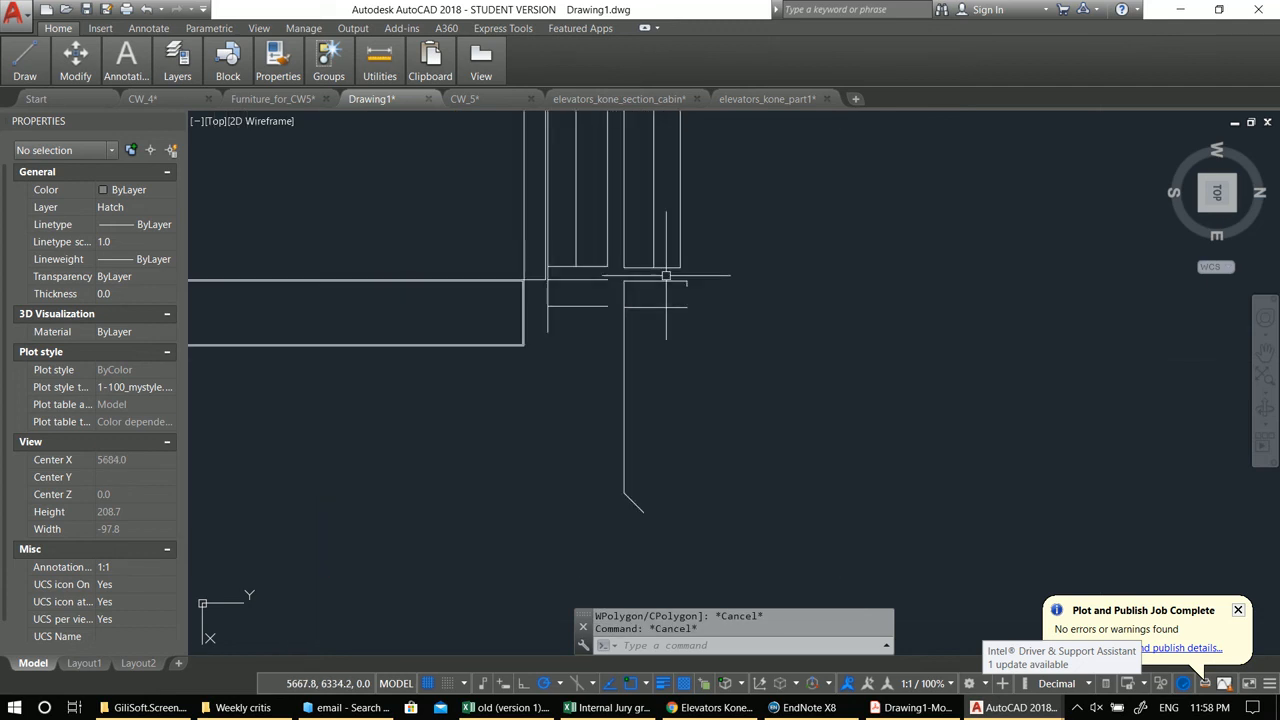
# Step: Stretch the endpoint of the short horizontal line at the cabin's corner so it reaches the vertical line
pyautogui.click(685, 250)
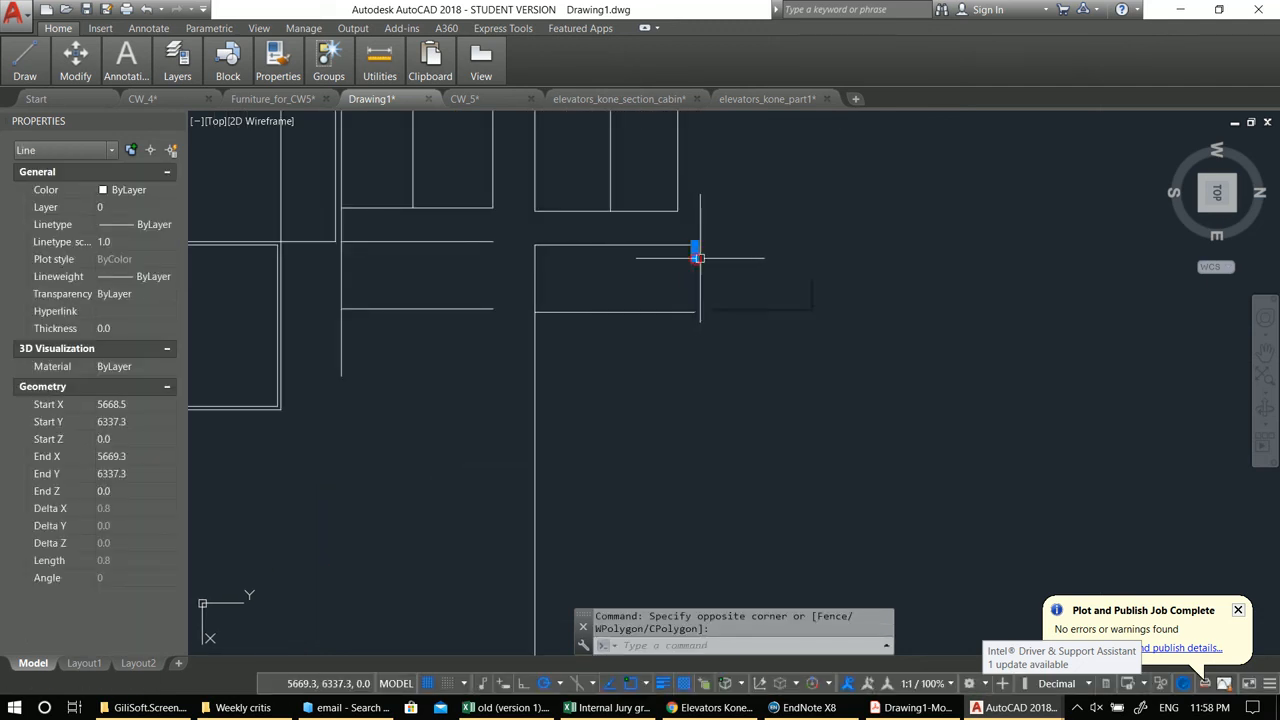
pyautogui.click(694, 257)
pyautogui.click(694, 311)
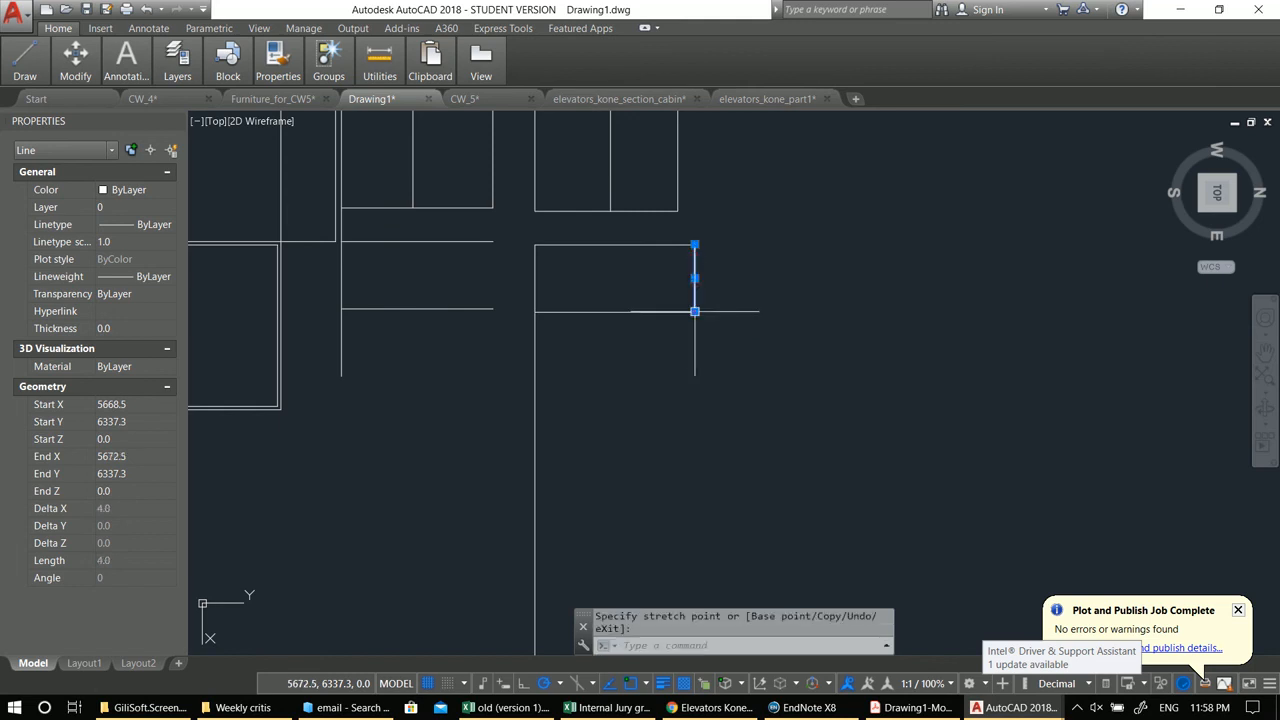
pyautogui.press('Escape')
pyautogui.press('Escape')
# Step: Draw a short line closing the gap at the cabin's right corner
pyautogui.moveTo(512, 285); pyautogui.dragTo(566, 282, button='middle')
pyautogui.write('l')
pyautogui.press('Return')
pyautogui.click(547, 238)
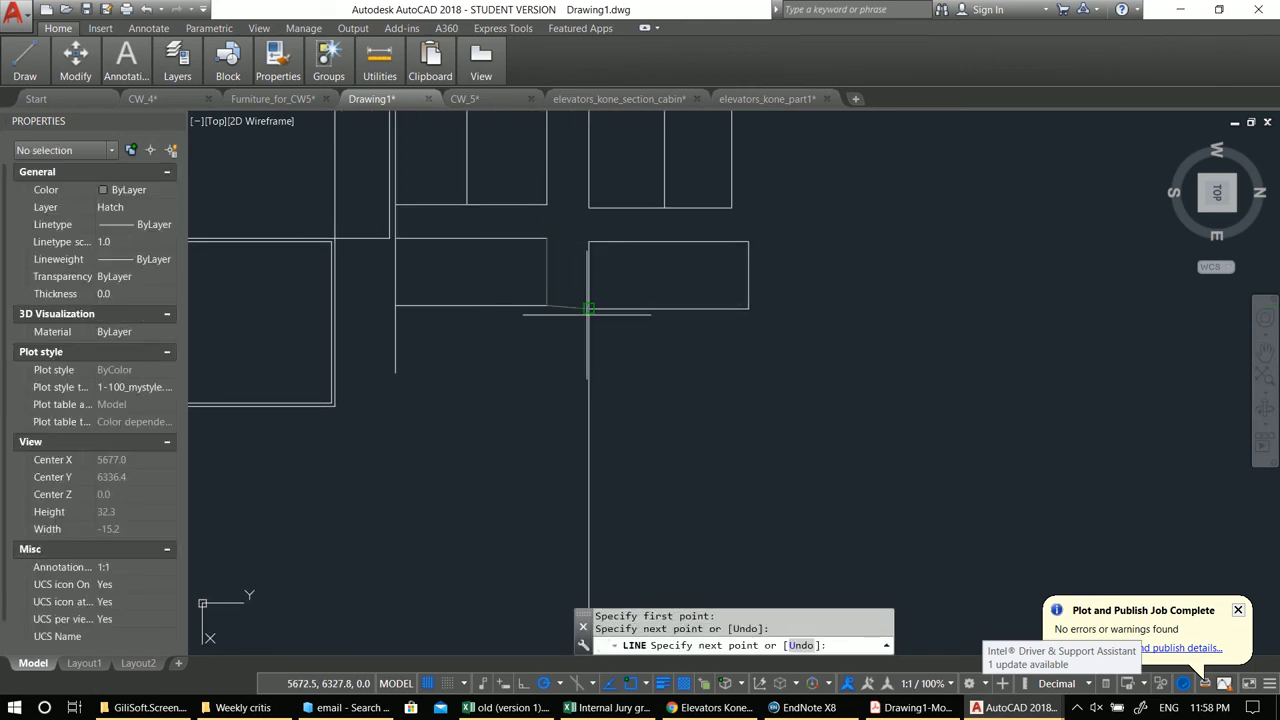
pyautogui.click(586, 310)
pyautogui.scroll(-4, 600, 300)
pyautogui.press('Escape')
# Step: Trim the overlapping line ends at the cabin's lower right corner
pyautogui.press('Escape')
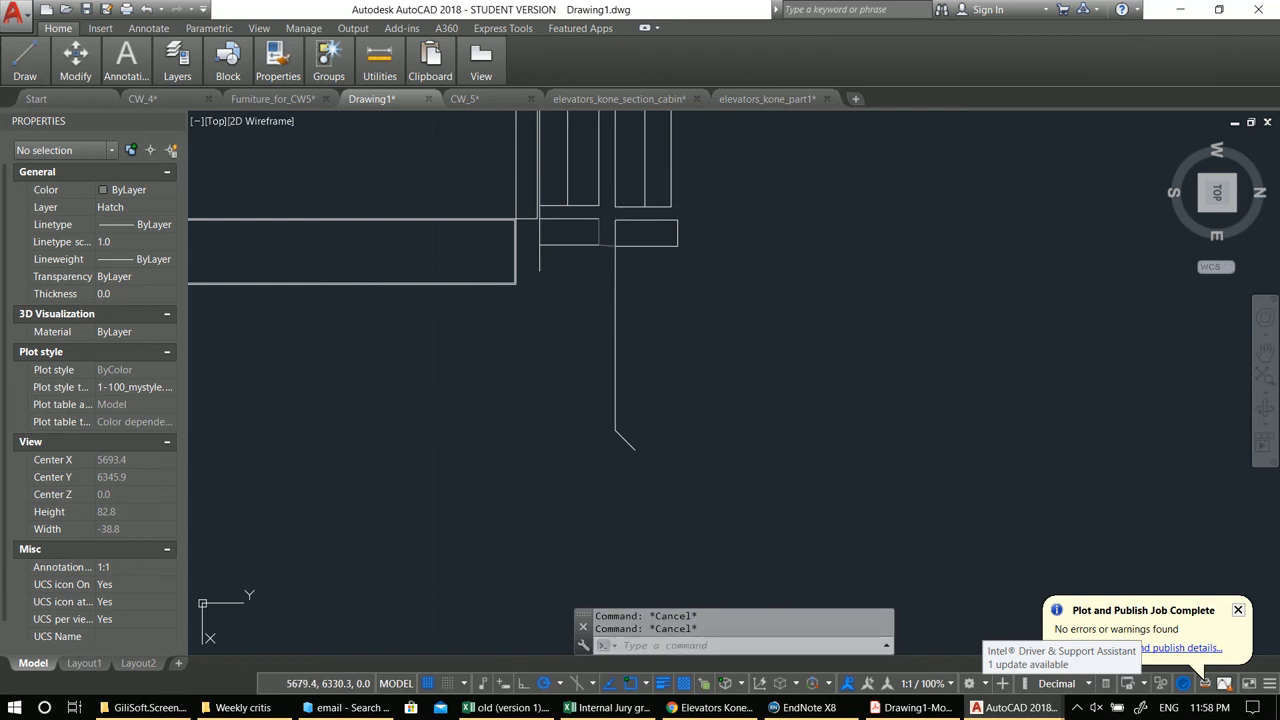
pyautogui.write('tr')
pyautogui.press('Return')
pyautogui.press('Return')
pyautogui.click(630, 386)
pyautogui.click(689, 385)
pyautogui.click(540, 334)
pyautogui.press('Escape')
# Step: Erase the remaining stray line near the cabin's corner
pyautogui.click(628, 444)
pyautogui.click(525, 371)
pyautogui.scroll(-2, 524, 374)
pyautogui.write('e')
pyautogui.press('Return')
pyautogui.scroll(-5, 524, 365)
pyautogui.moveTo(630, 333)
pyautogui.mouseDown(button='middle')
pyautogui.moveTo(603, 352)
pyautogui.moveTo(607, 397)
pyautogui.mouseUp(button='middle')
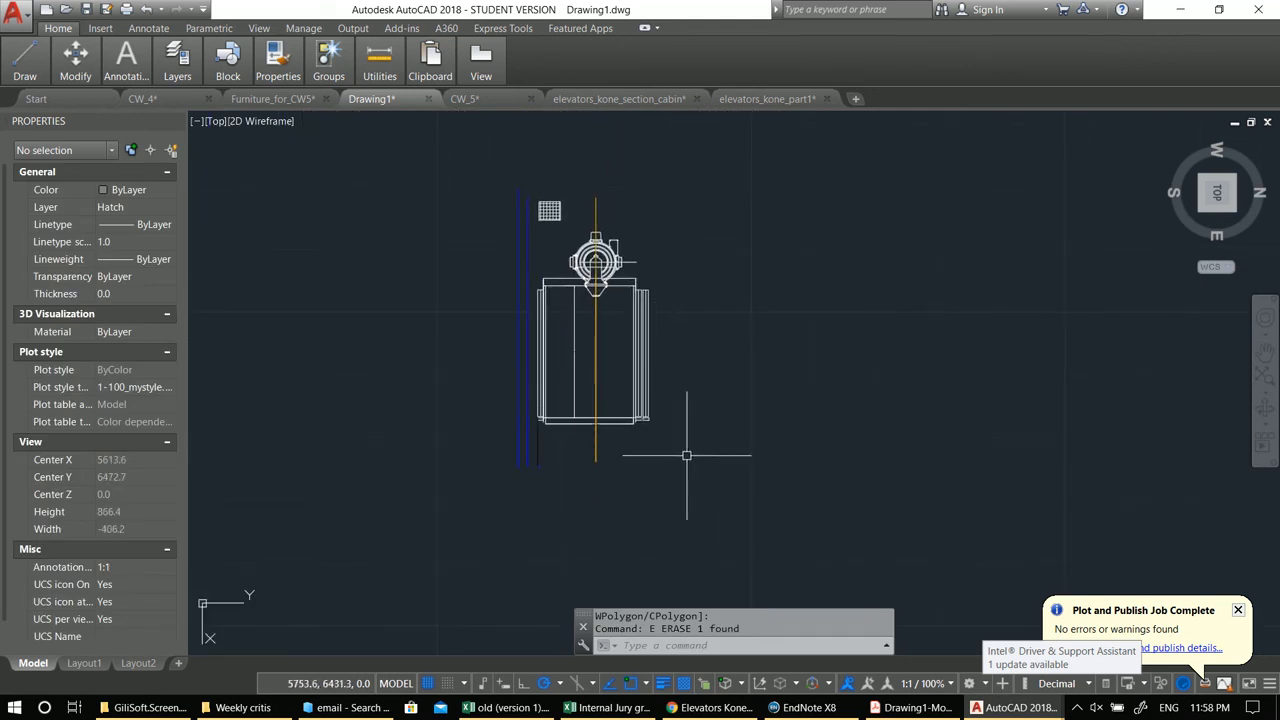
# Step: Try to define a block from the entire elevator cabin drawing
pyautogui.click(724, 483)
pyautogui.click(365, 155)
pyautogui.moveTo(595, 305); pyautogui.dragTo(589, 314, button='middle')
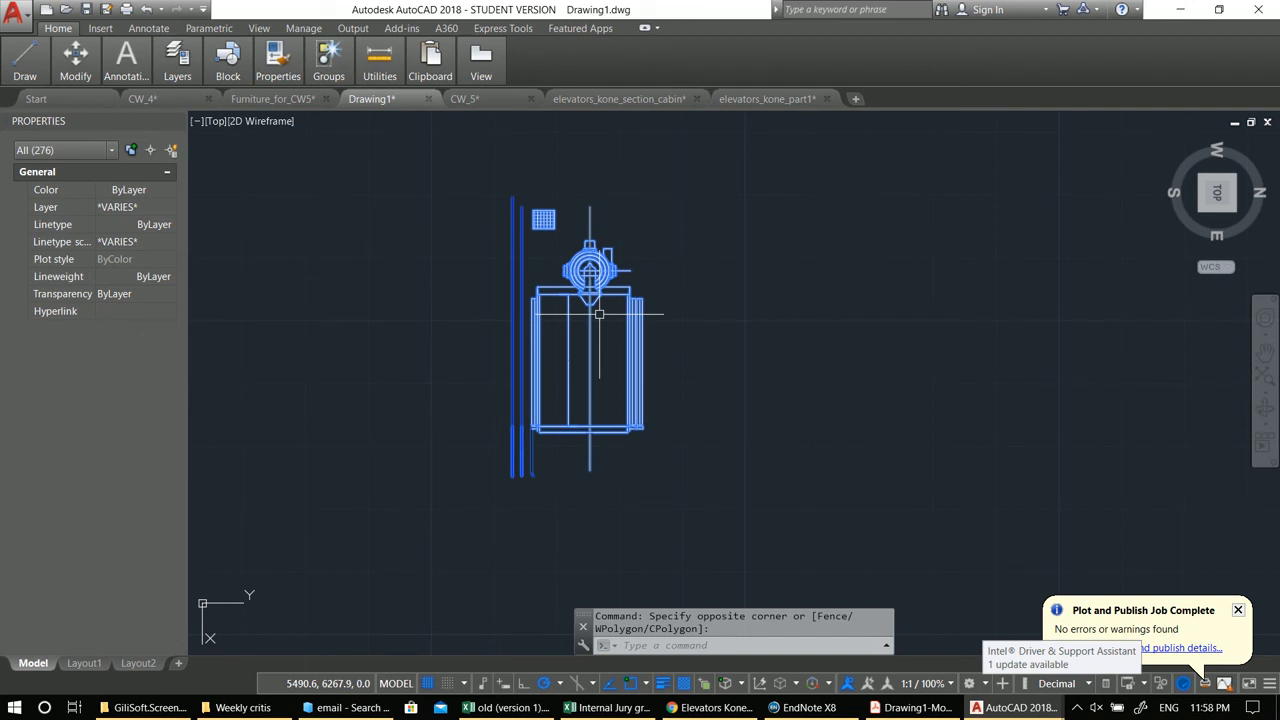
pyautogui.write('b')
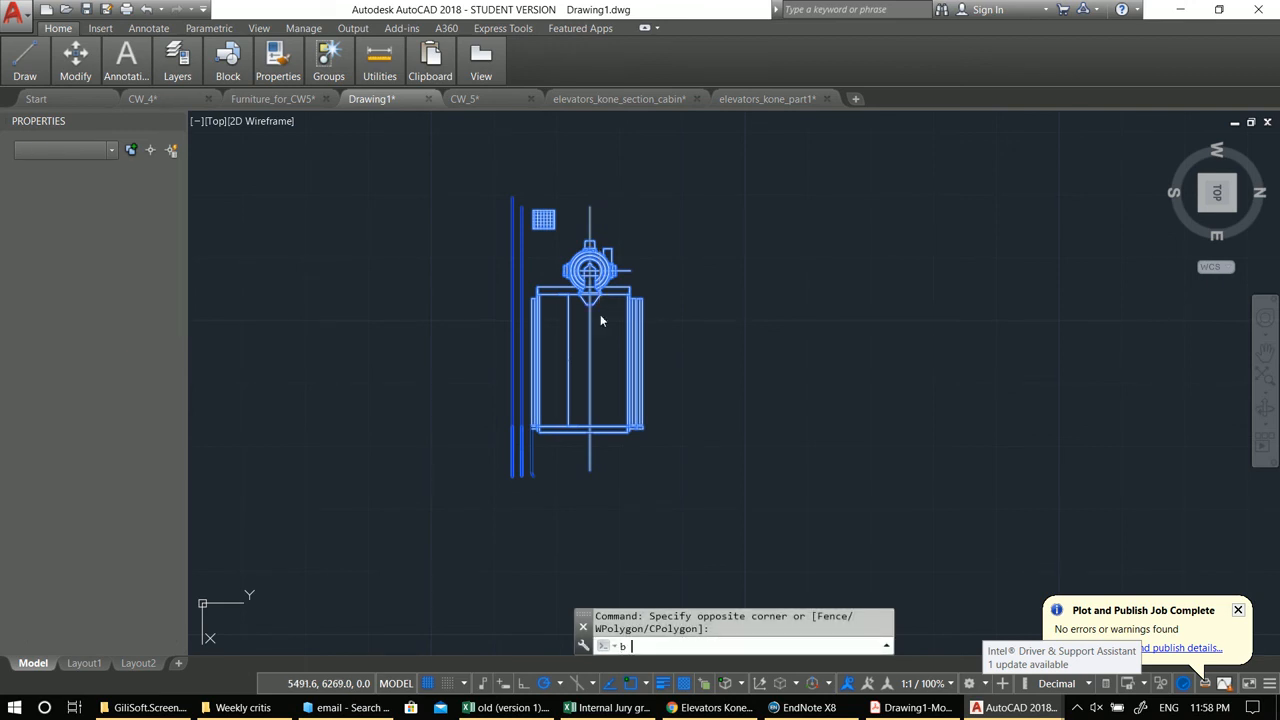
pyautogui.press('Return')
pyautogui.click(927, 617)
# Step: Move the elevator cabin into the elevator shaft of the stair section
pyautogui.click(786, 449)
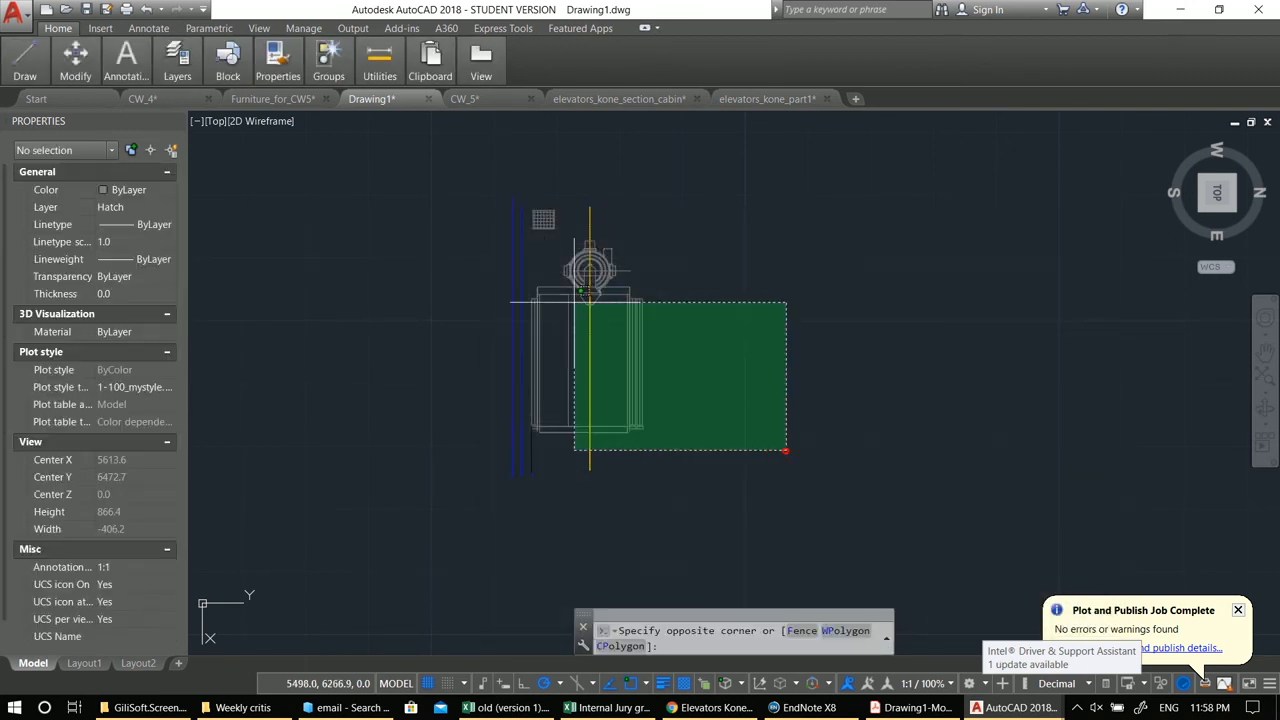
pyautogui.click(562, 295)
pyautogui.write('m')
pyautogui.press('Return')
pyautogui.click(825, 428)
pyautogui.scroll(-4, 618, 325)
pyautogui.moveTo(603, 309); pyautogui.dragTo(1094, 374, button='middle')
pyautogui.scroll(-6, 950, 338)
pyautogui.scroll(10, 776, 290)
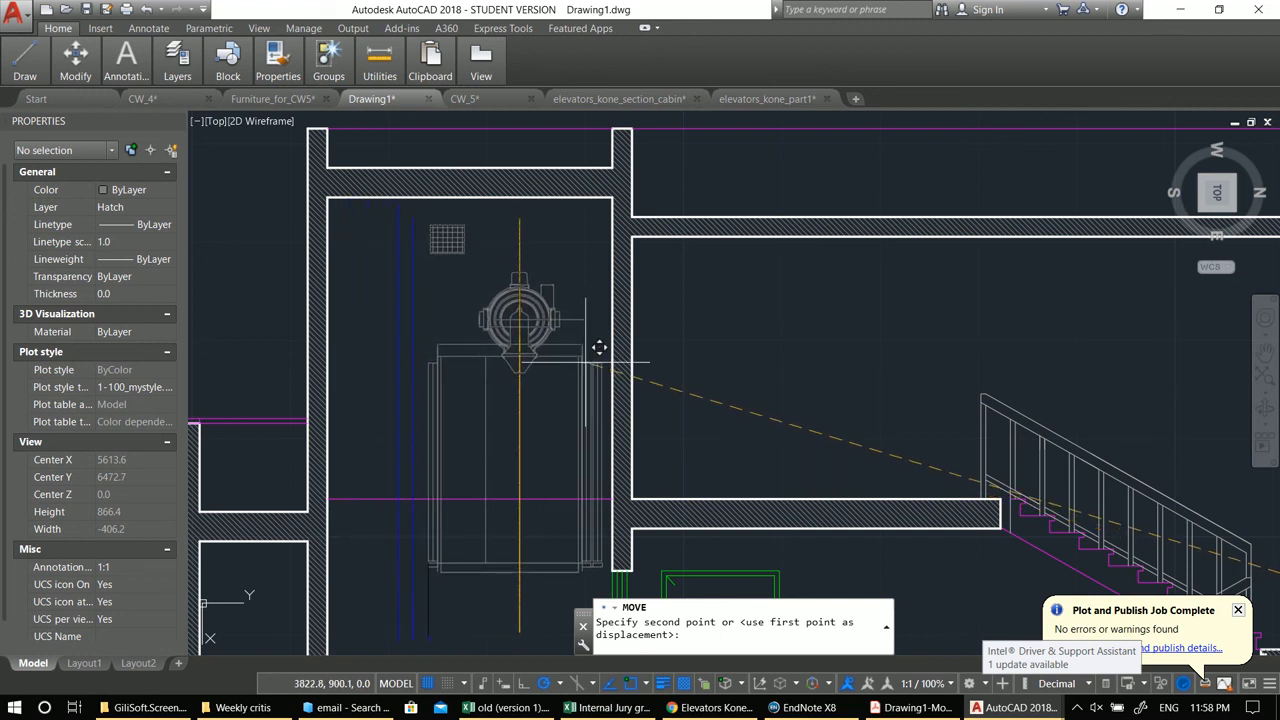
# Step: Zoom over the stair section to review the cabin placed in the shaft
pyautogui.scroll(-3, 596, 346)
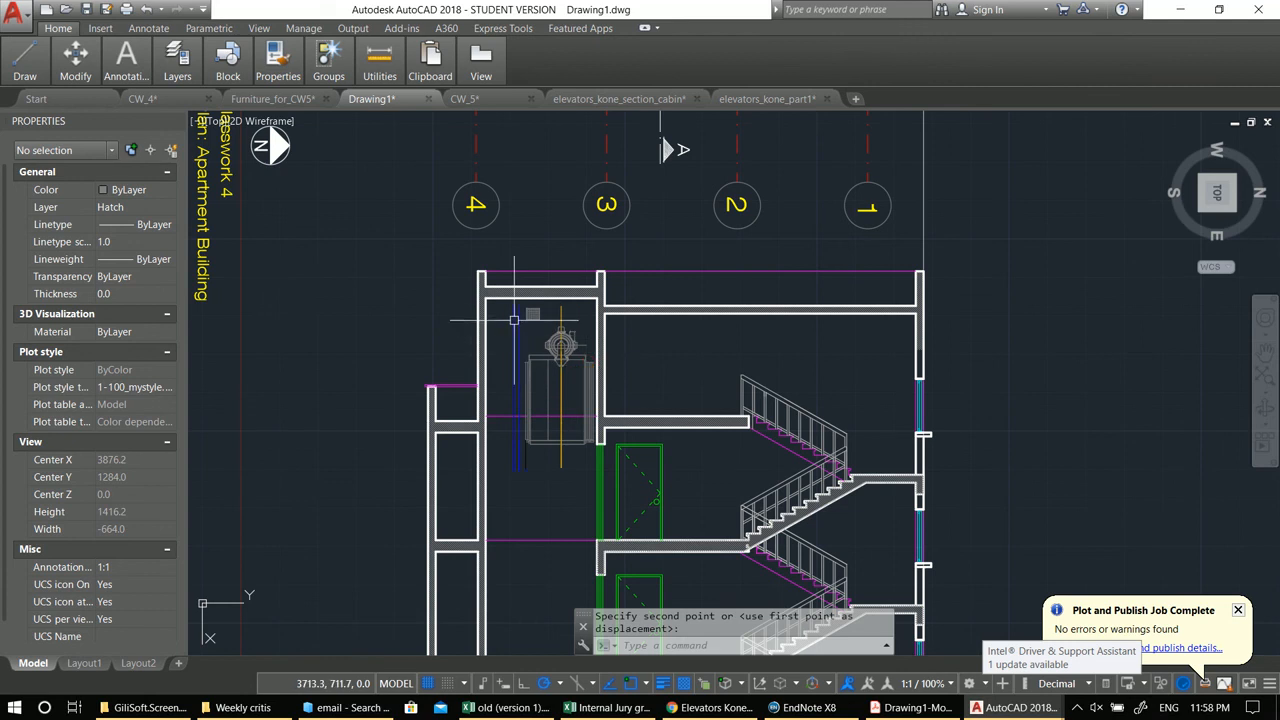
pyautogui.scroll(2, 513, 321)
pyautogui.scroll(-5, 540, 380)
pyautogui.scroll(4, 532, 320)
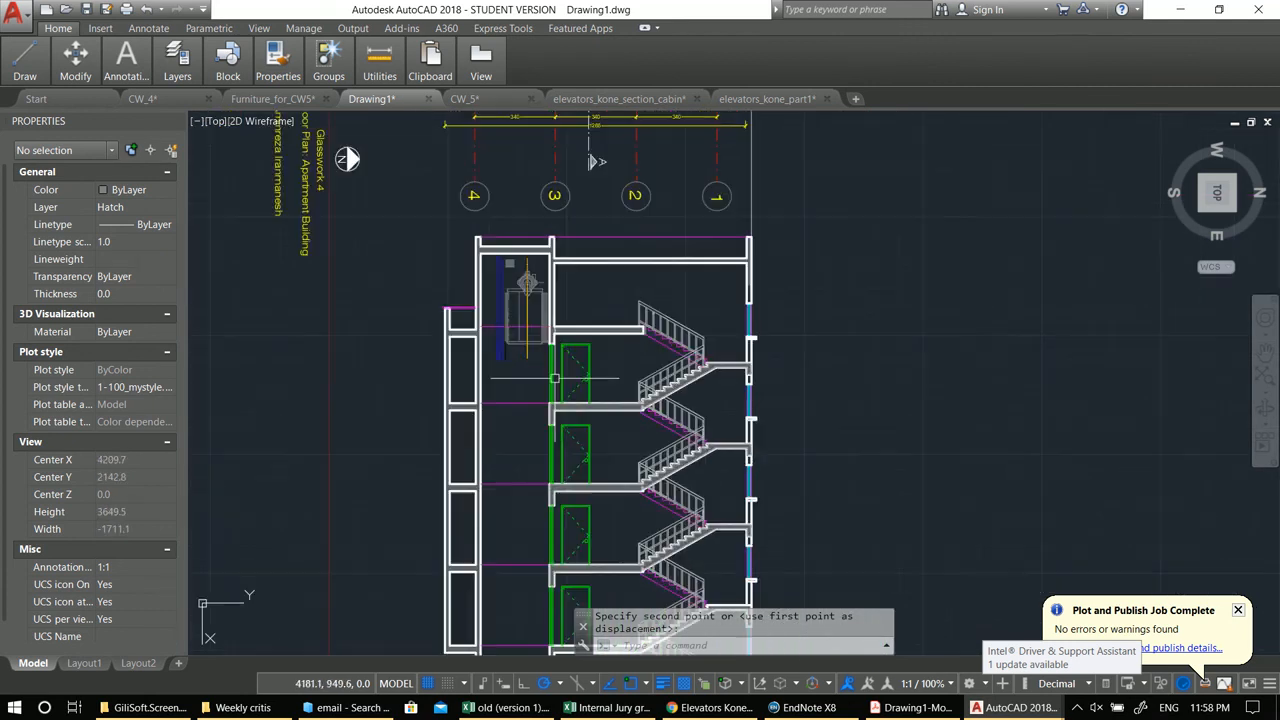
pyautogui.scroll(-2, 577, 303)
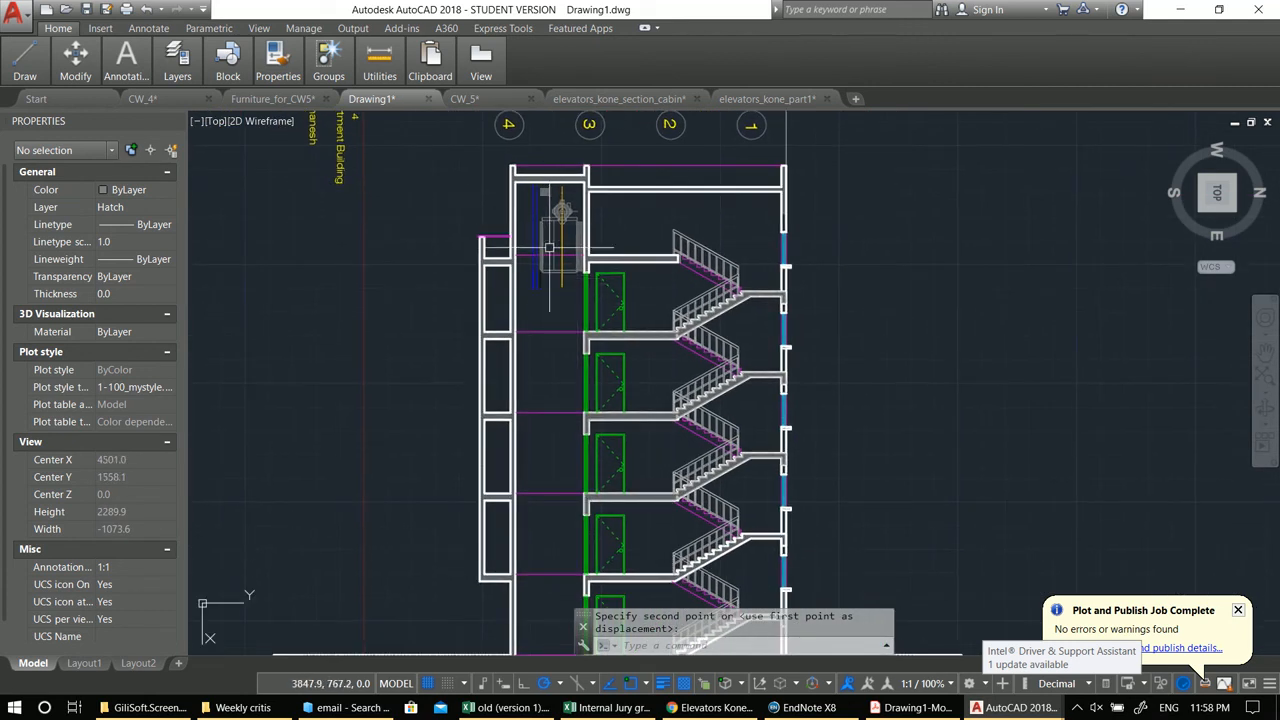
pyautogui.scroll(-2, 555, 333)
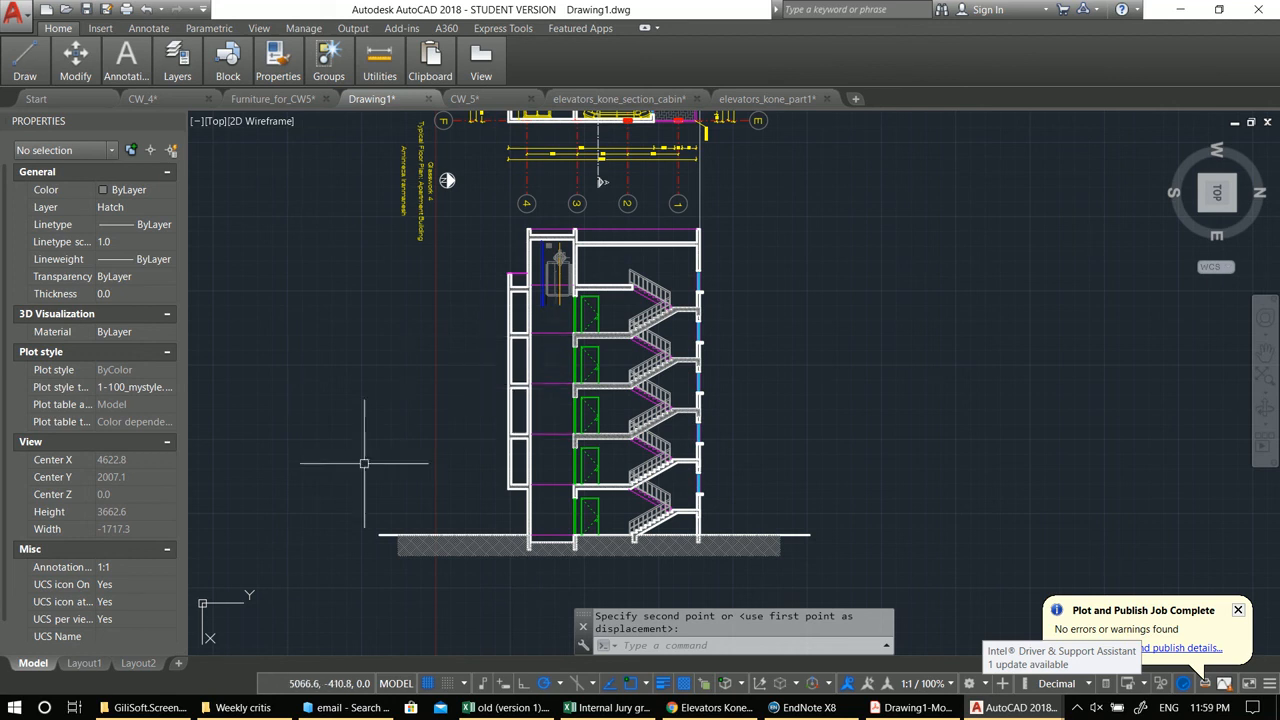
pyautogui.click(1076, 707)
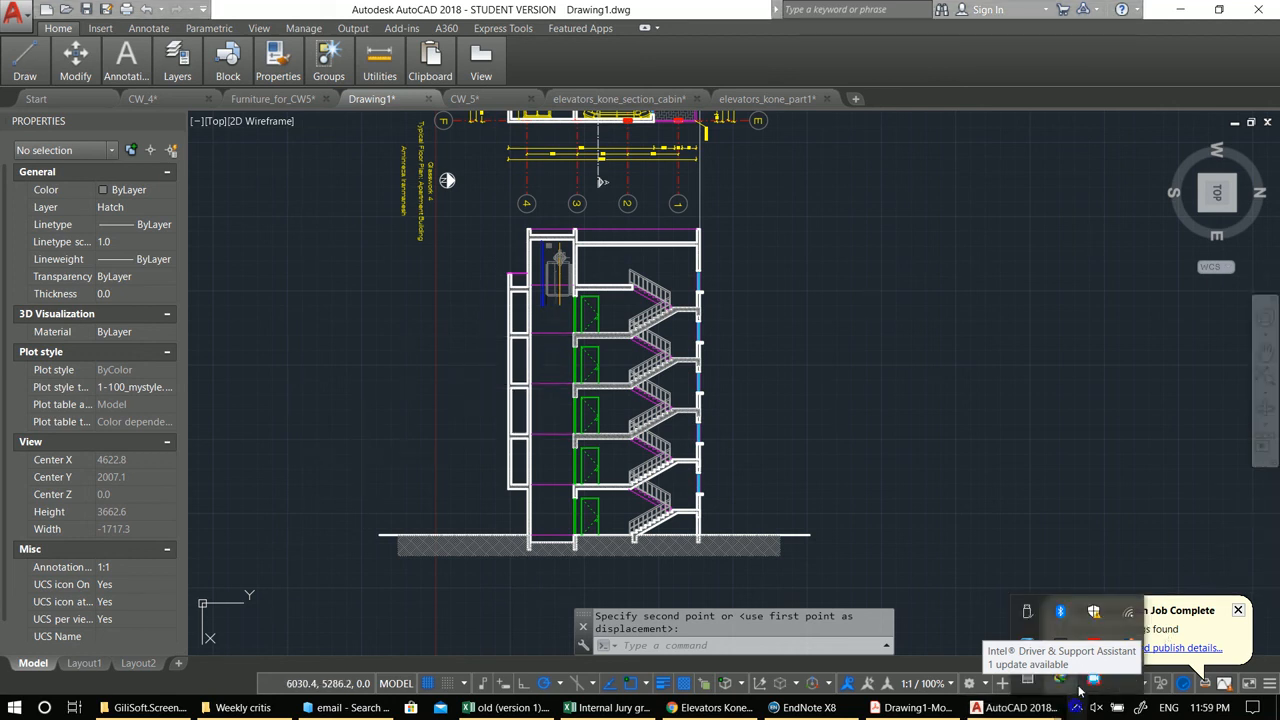
pyautogui.rightClick(1097, 681)
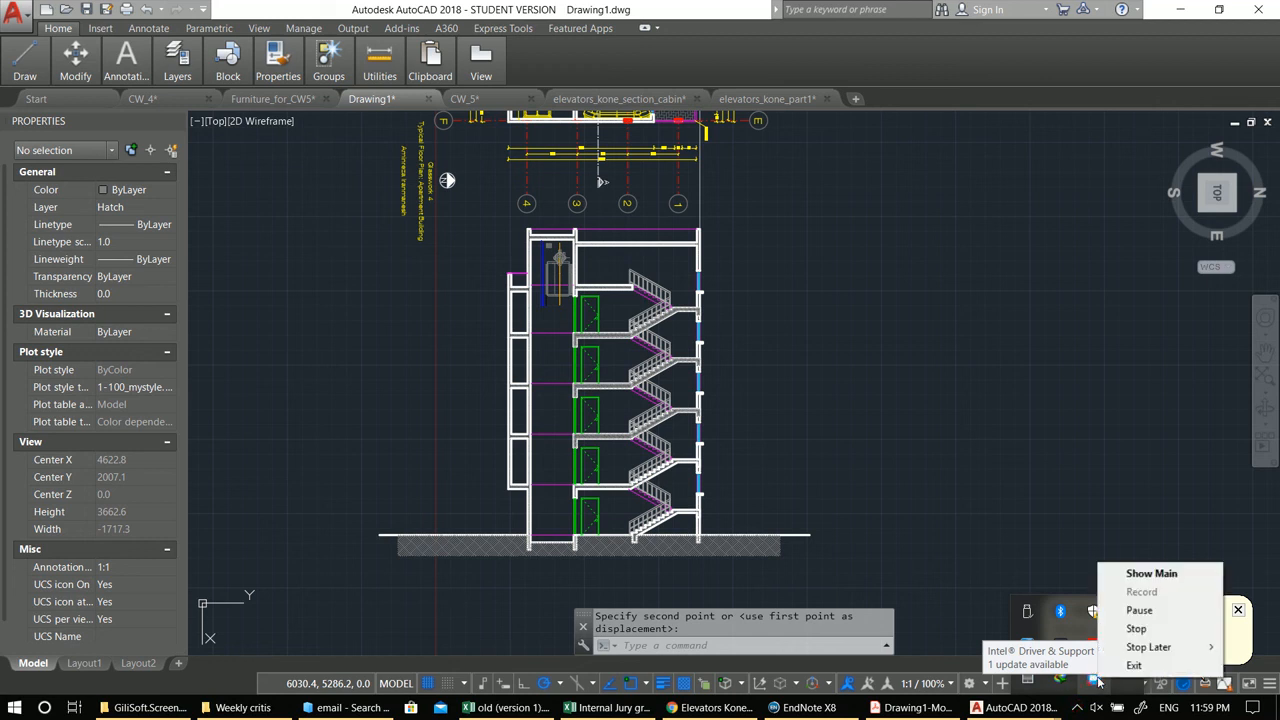